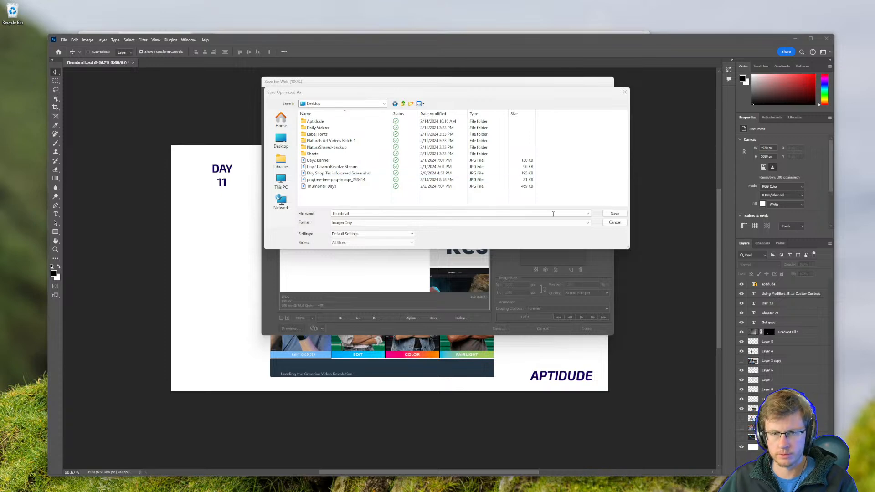
Save the thumbnail as an optimized image named Thumbnail on the Desktop and close the Save for Web dialog.
{"action": "left_click", "coordinate": [614, 222]}
{"action": "left_click", "coordinate": [587, 329]}
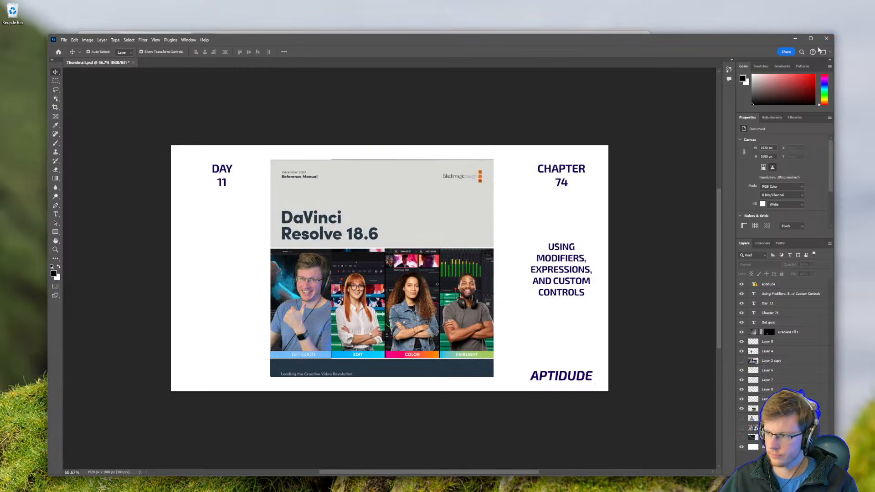
Close Photoshop, choosing to save changes to Thumbnail.psd.
{"action": "mouse_move", "coordinate": [256, 43]}
{"action": "left_mouse_down"}
{"action": "mouse_move", "coordinate": [228, 47]}
{"action": "mouse_move", "coordinate": [246, 47]}
{"action": "left_mouse_up"}
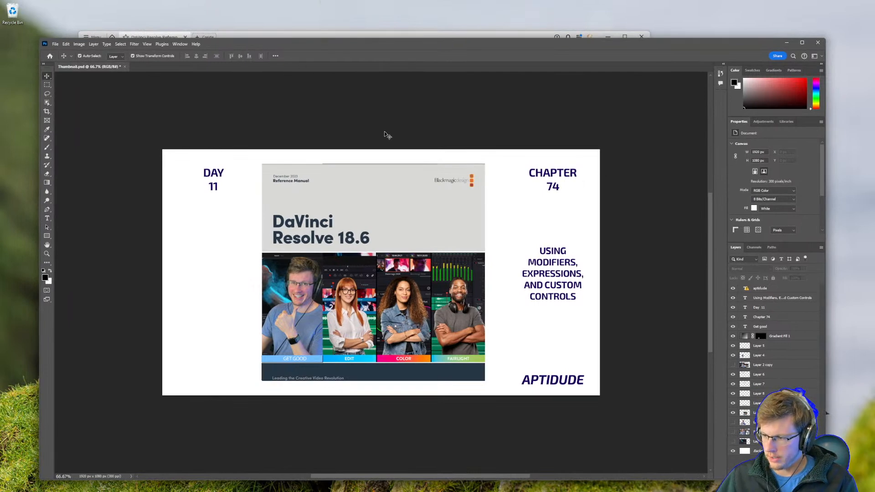
{"action": "left_click", "coordinate": [818, 42]}
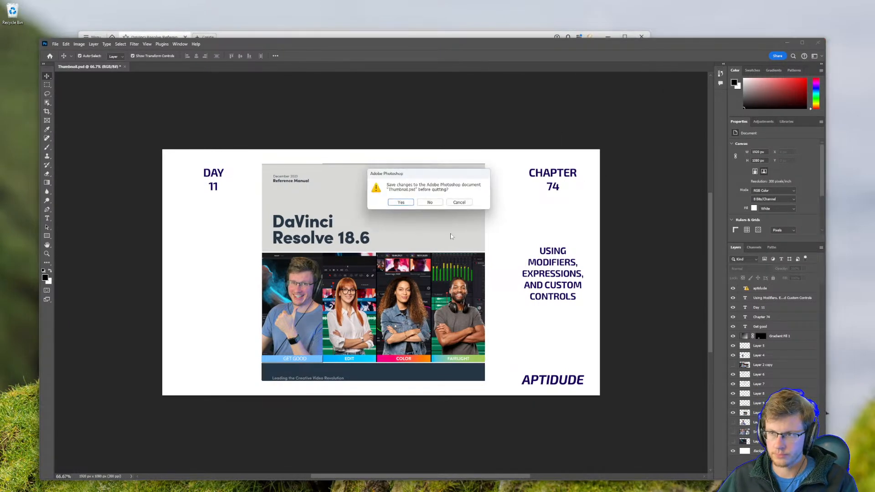
{"action": "left_click", "coordinate": [402, 202]}
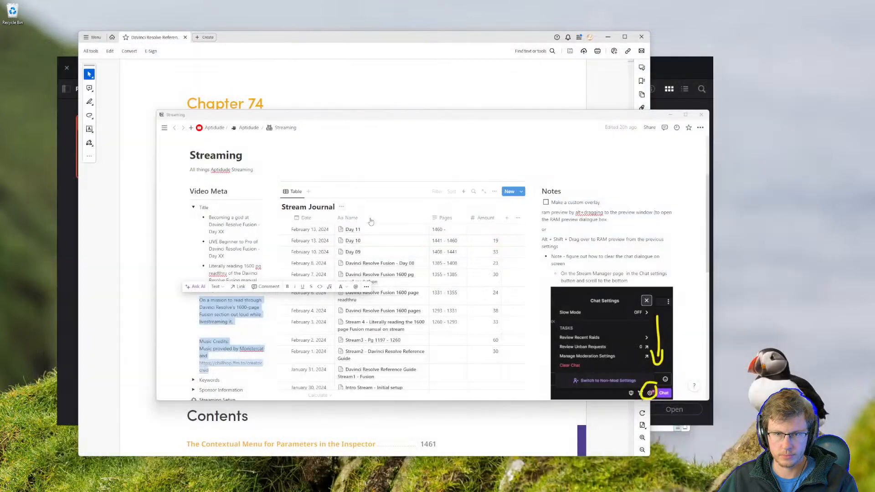
Move the Notion Streaming window aside and bring the Day 11 page window over the PDF manual.
{"action": "left_click_drag", "start_coordinate": [643, 118], "coordinate": [874, 235]}
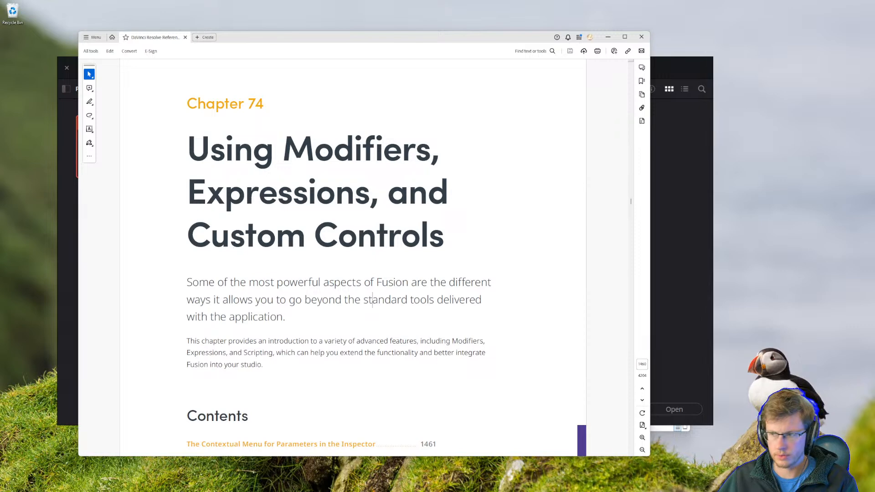
{"action": "left_click_drag", "start_coordinate": [874, 219], "coordinate": [260, 116]}
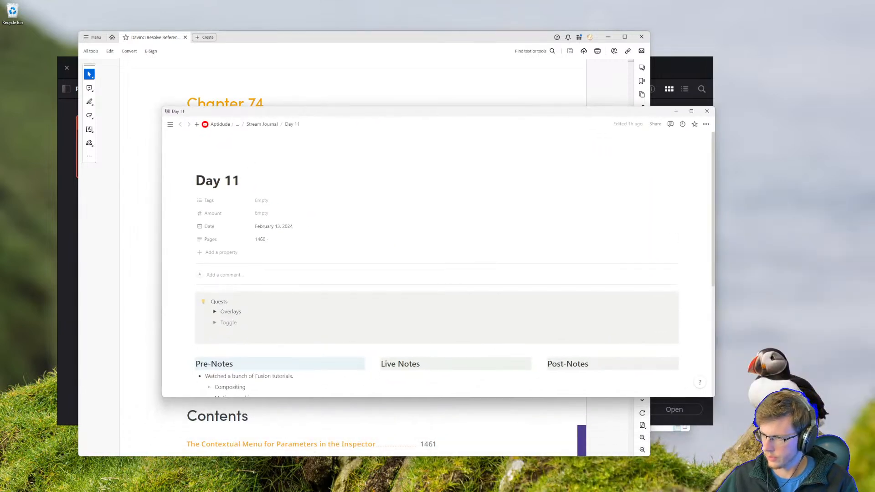
{"action": "mouse_move", "coordinate": [450, 490]}
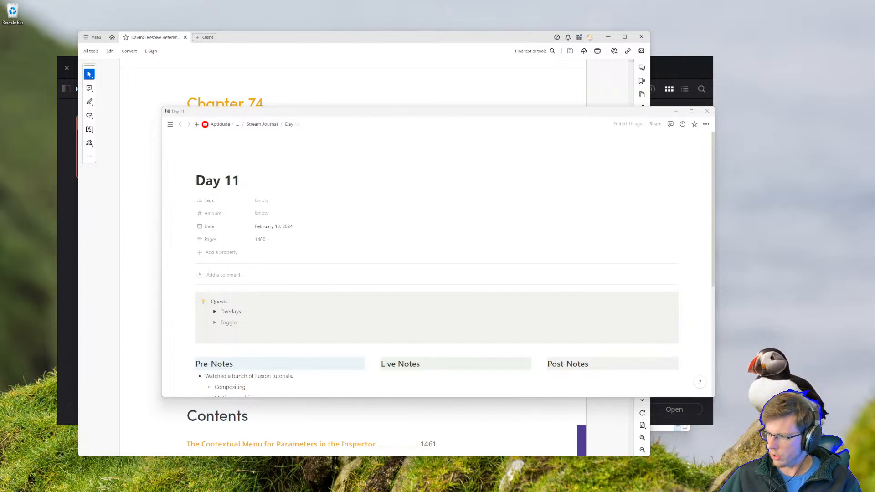
Launch Streamlabs Chat from the Start menu and move its window to the right edge of the screen.
{"action": "key", "text": "super"}
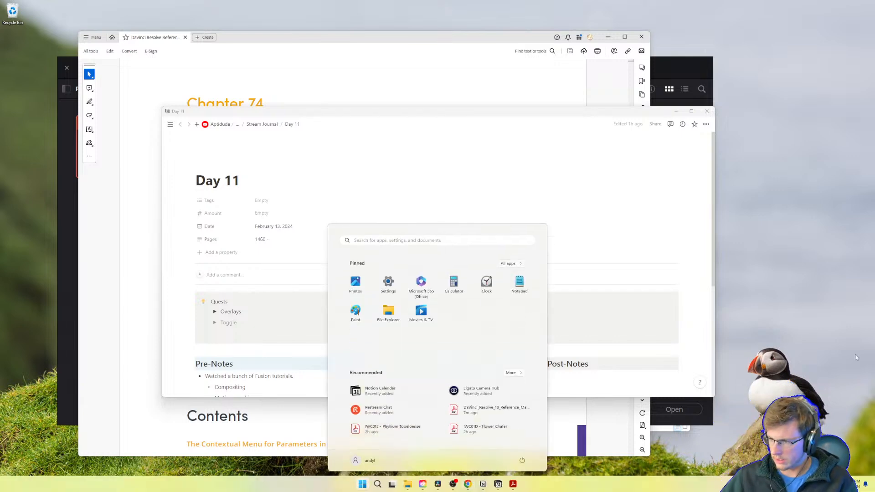
{"action": "left_click", "coordinate": [378, 409]}
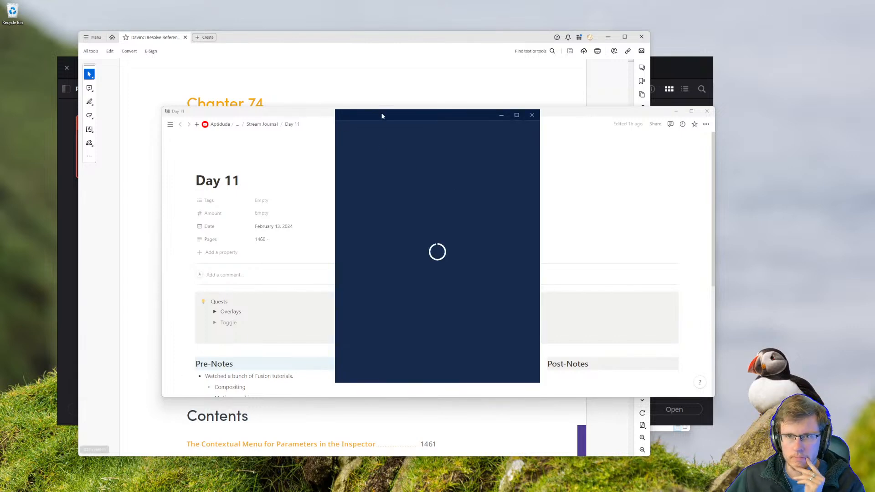
{"action": "left_click_drag", "start_coordinate": [382, 116], "coordinate": [874, 157]}
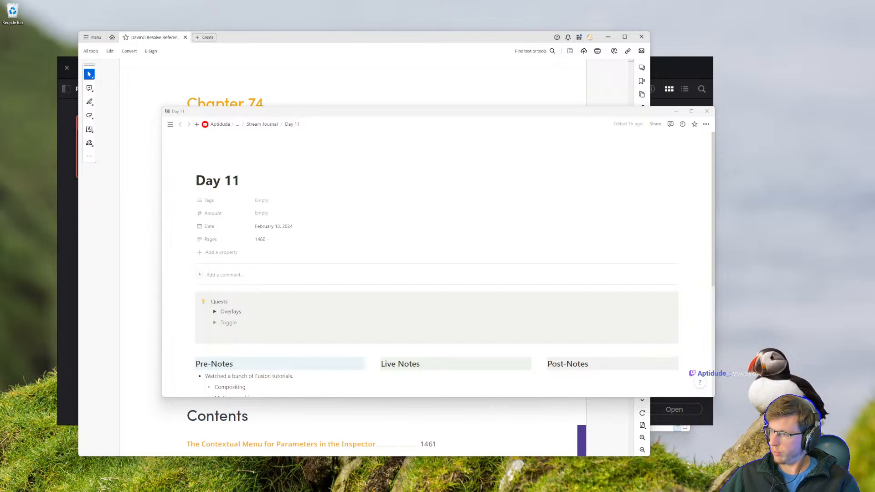
Reposition the Day 11 Notion window slightly to the left over the PDF manual.
{"action": "left_click_drag", "start_coordinate": [335, 41], "coordinate": [874, 207]}
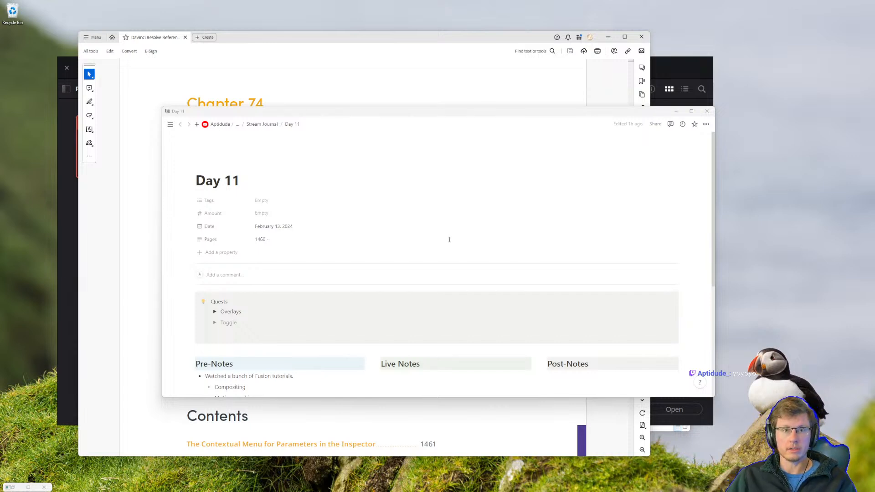
{"action": "mouse_move", "coordinate": [267, 114]}
{"action": "left_mouse_down"}
{"action": "mouse_move", "coordinate": [264, 125]}
{"action": "mouse_move", "coordinate": [252, 114]}
{"action": "left_mouse_up"}
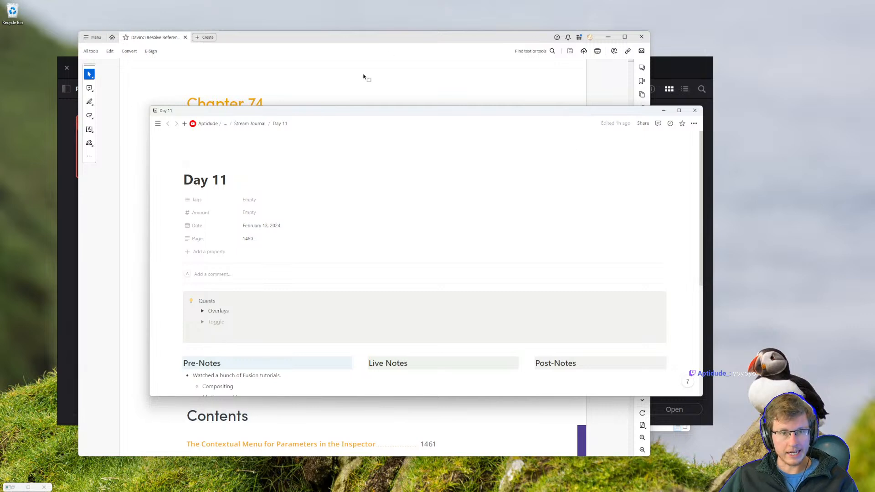
{"action": "scroll", "coordinate": [351, 173], "scroll_direction": "down", "scroll_amount": 4}
{"action": "scroll", "coordinate": [292, 207], "scroll_direction": "up", "scroll_amount": 4}
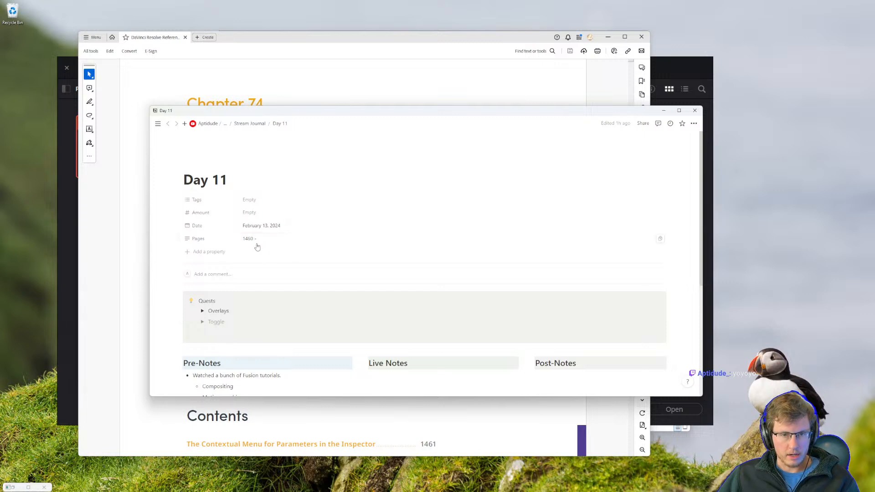
Move the Notion window aside and review the Chapter 74 contents list in the reference manual PDF.
{"action": "left_click_drag", "start_coordinate": [297, 110], "coordinate": [488, 240]}
{"action": "left_click", "coordinate": [278, 40]}
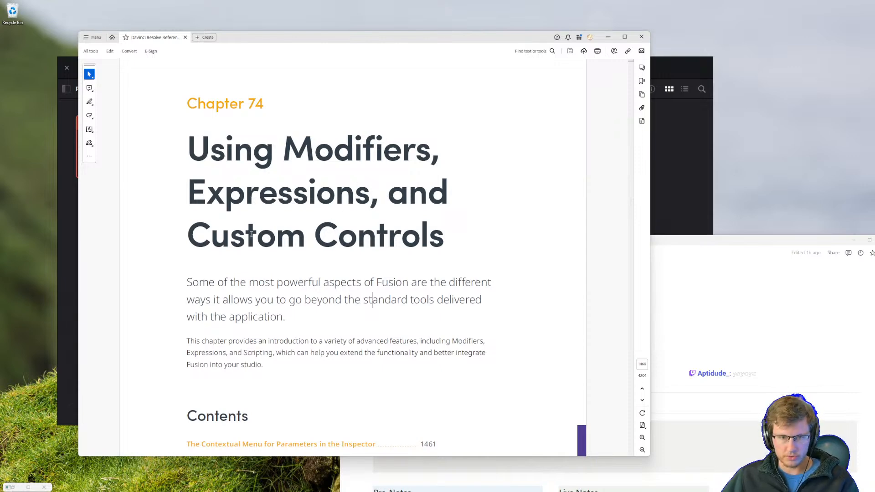
{"action": "scroll", "coordinate": [356, 289], "scroll_direction": "down", "scroll_amount": 5}
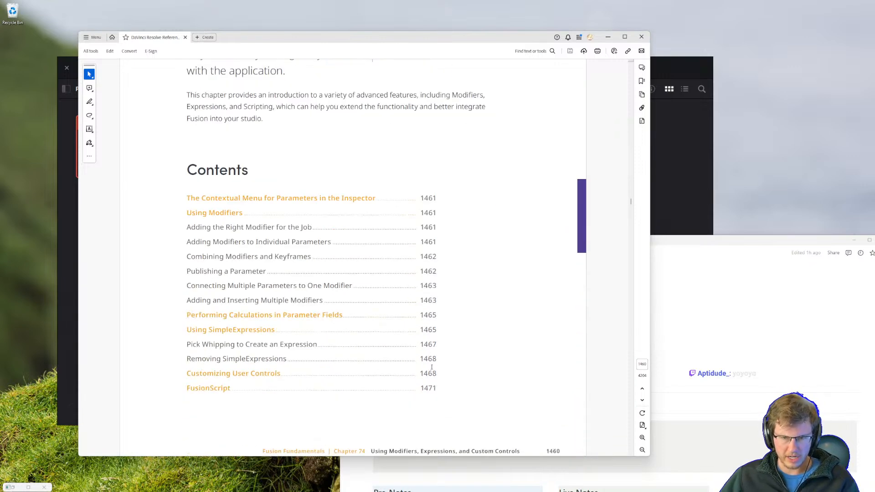
{"action": "scroll", "coordinate": [424, 304], "scroll_direction": "up", "scroll_amount": 4}
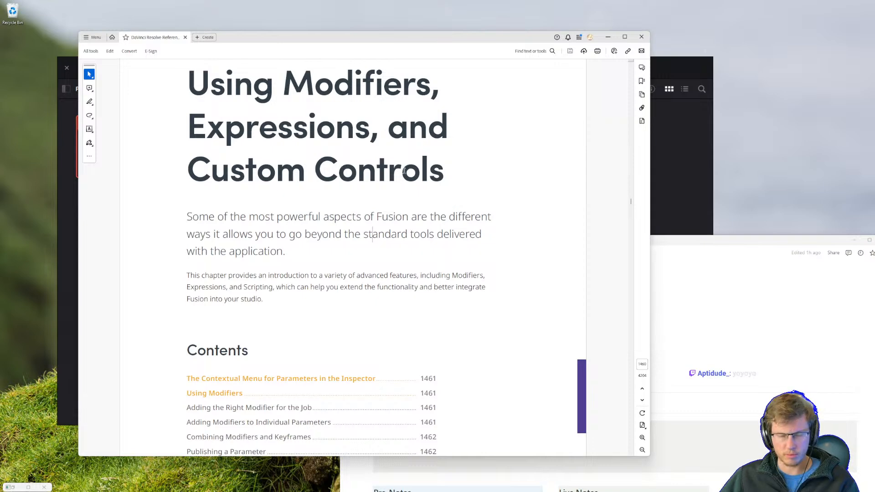
{"action": "scroll", "coordinate": [403, 180], "scroll_direction": "up", "scroll_amount": 1}
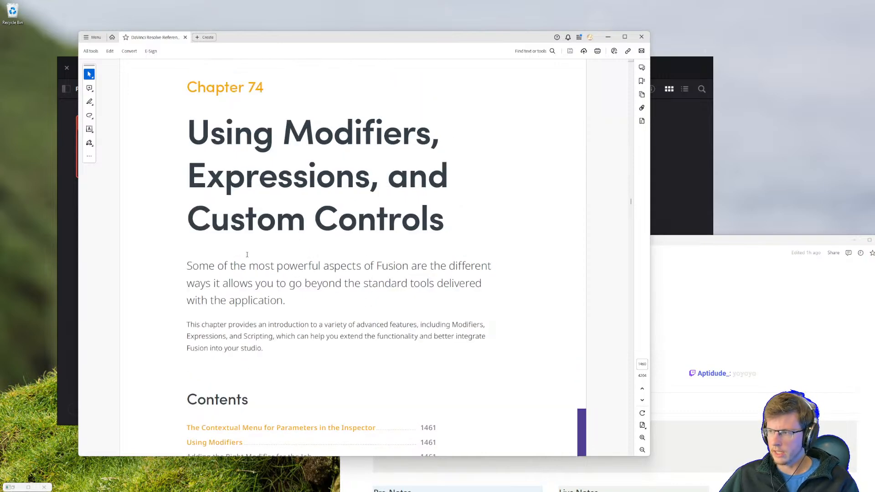
{"action": "scroll", "coordinate": [365, 261], "scroll_direction": "down", "scroll_amount": 10}
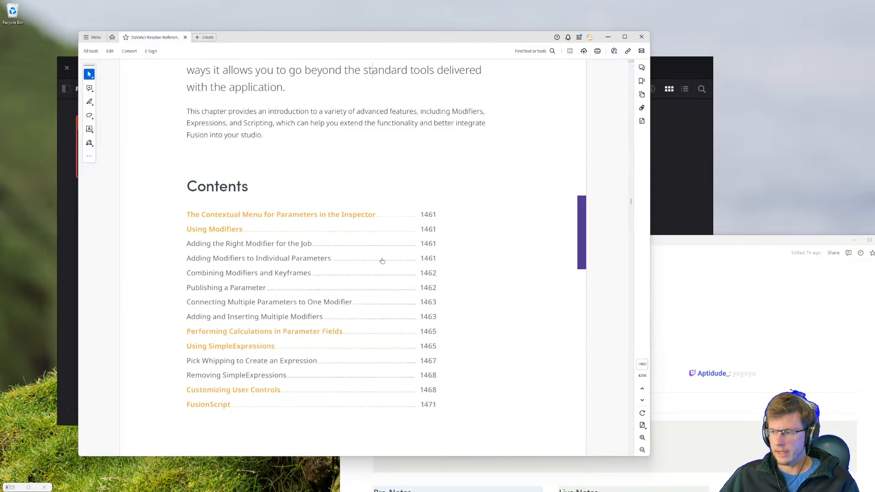
{"action": "scroll", "coordinate": [370, 292], "scroll_direction": "up", "scroll_amount": 5}
{"action": "scroll", "coordinate": [371, 293], "scroll_direction": "up", "scroll_amount": 4}
Bring the Day 11 Notion page forward and read through its Pre-Notes list.
{"action": "left_click_drag", "start_coordinate": [739, 238], "coordinate": [639, 86]}
{"action": "scroll", "coordinate": [306, 212], "scroll_direction": "down", "scroll_amount": 4}
{"action": "scroll", "coordinate": [306, 212], "scroll_direction": "up", "scroll_amount": 1}
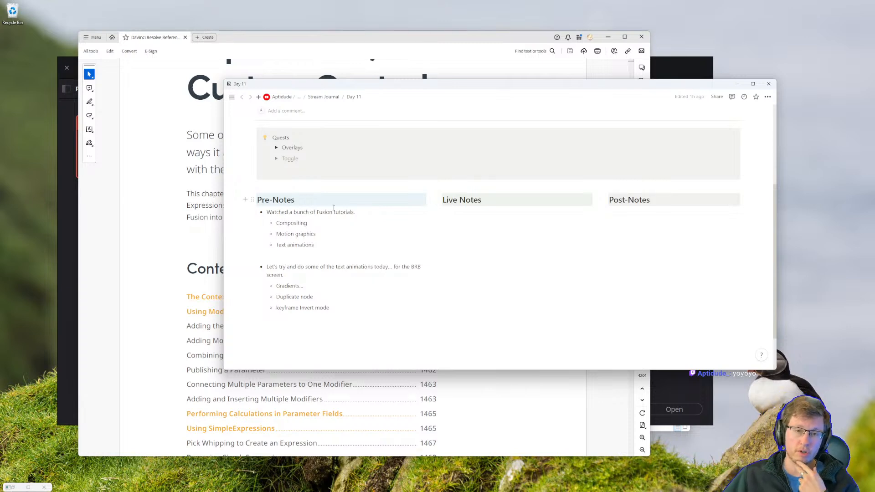
{"action": "double_click", "coordinate": [279, 224]}
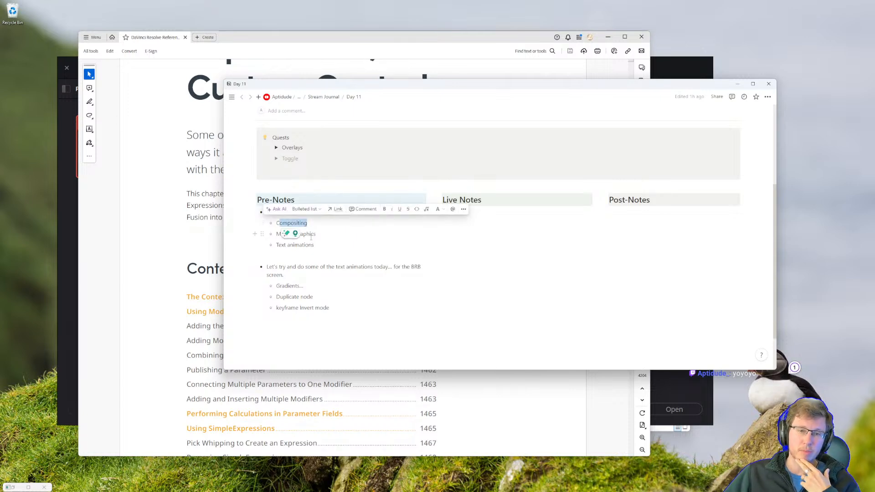
{"action": "left_click_drag", "start_coordinate": [297, 246], "coordinate": [314, 241]}
{"action": "left_click", "coordinate": [295, 286]}
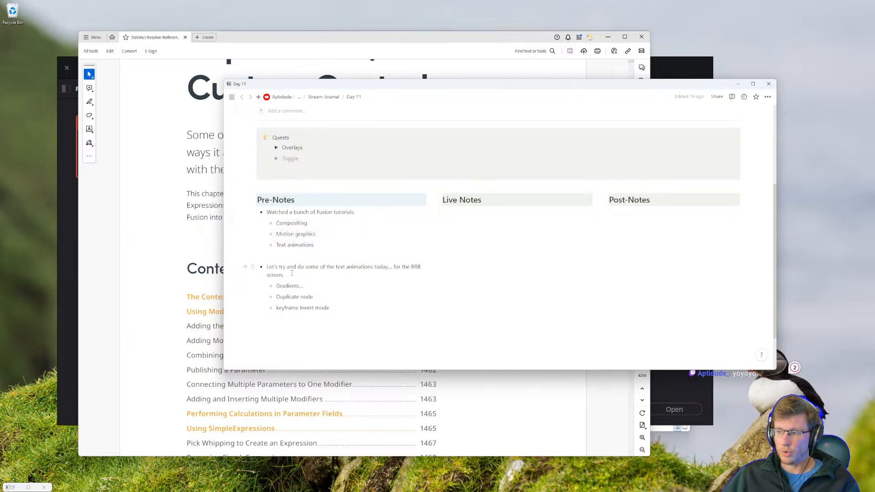
{"action": "left_click_drag", "start_coordinate": [273, 268], "coordinate": [338, 271]}
{"action": "left_click", "coordinate": [358, 266]}
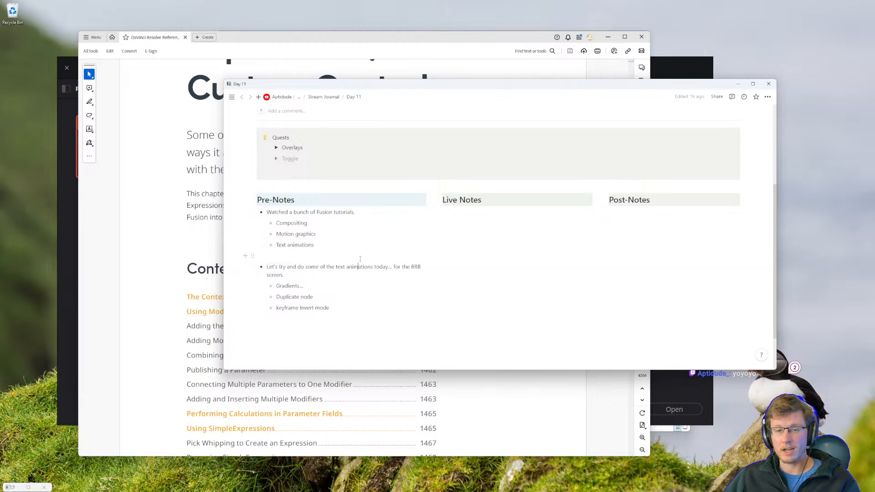
{"action": "left_click_drag", "start_coordinate": [302, 86], "coordinate": [336, 94]}
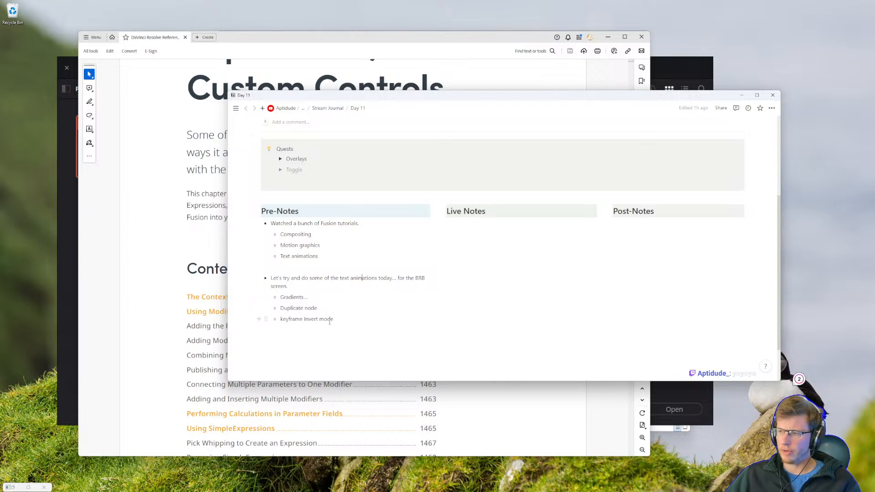
{"action": "scroll", "coordinate": [301, 263], "scroll_direction": "up", "scroll_amount": 3}
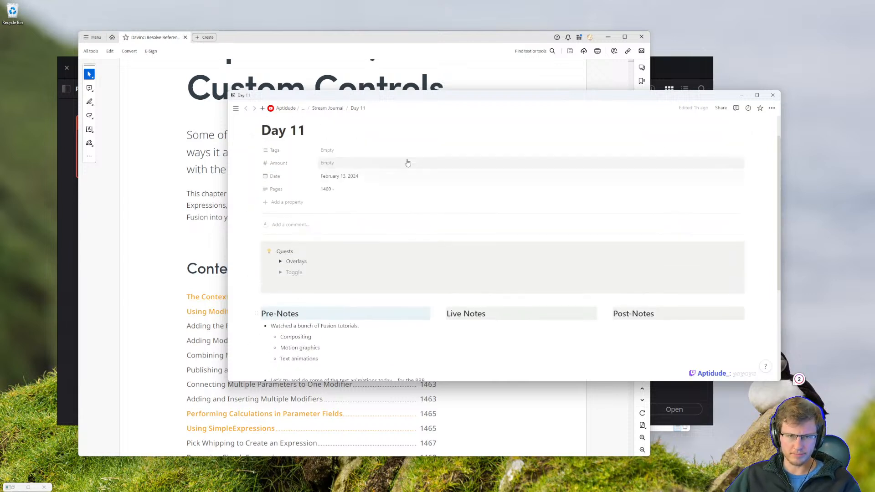
{"action": "scroll", "coordinate": [335, 270], "scroll_direction": "down", "scroll_amount": 2}
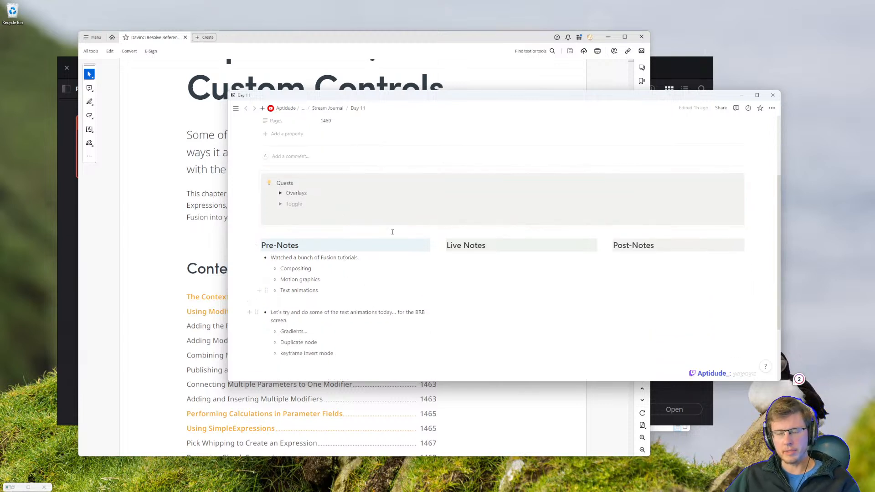
Shift the PDF window right and open the Aptidude projects folder in the DaVinci Resolve project manager.
{"action": "left_click", "coordinate": [303, 45]}
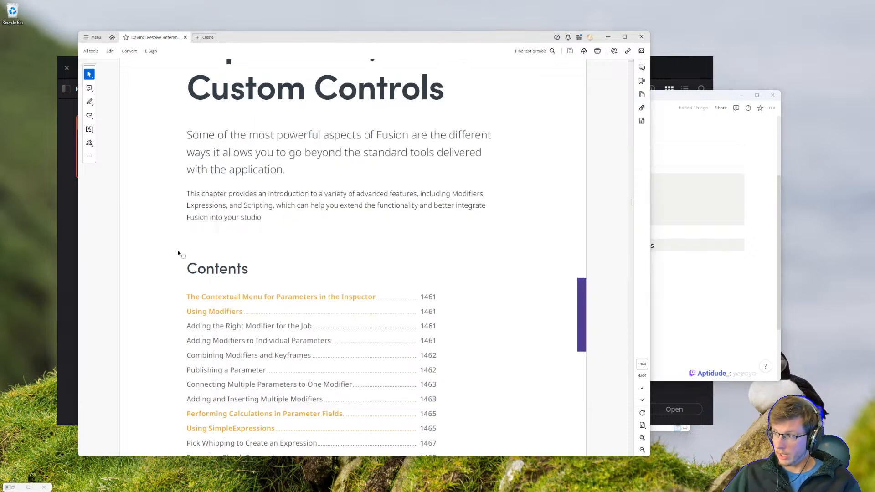
{"action": "left_click_drag", "start_coordinate": [242, 40], "coordinate": [348, 45]}
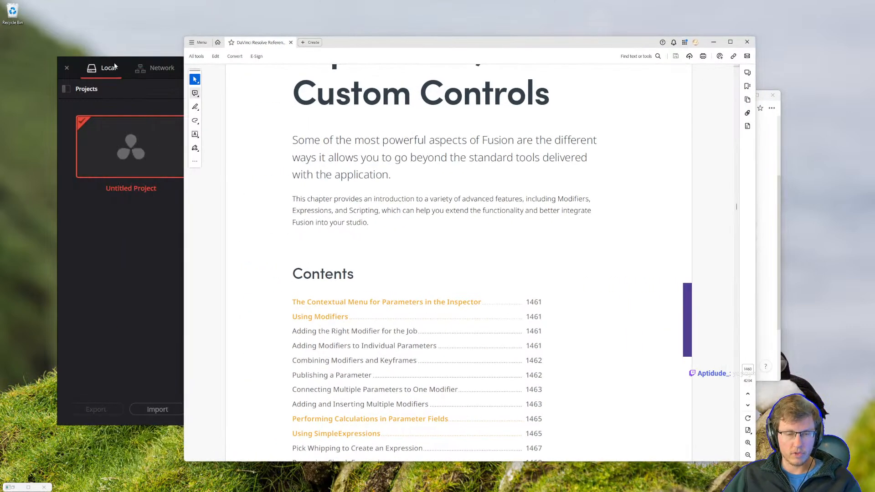
{"action": "left_click", "coordinate": [125, 101]}
{"action": "double_click", "coordinate": [242, 160]}
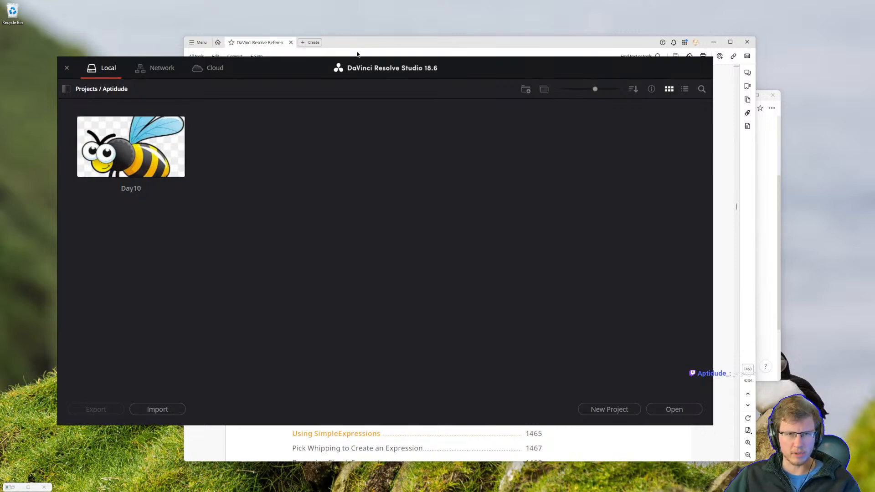
{"action": "left_click", "coordinate": [374, 45]}
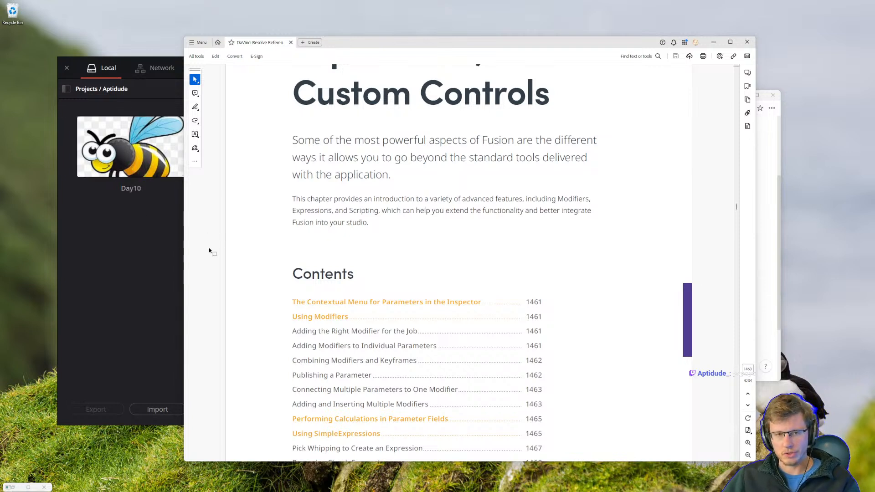
Open the Day10 project in DaVinci Resolve.
{"action": "scroll", "coordinate": [393, 235], "scroll_direction": "up", "scroll_amount": 3}
{"action": "scroll", "coordinate": [393, 235], "scroll_direction": "up", "scroll_amount": 3}
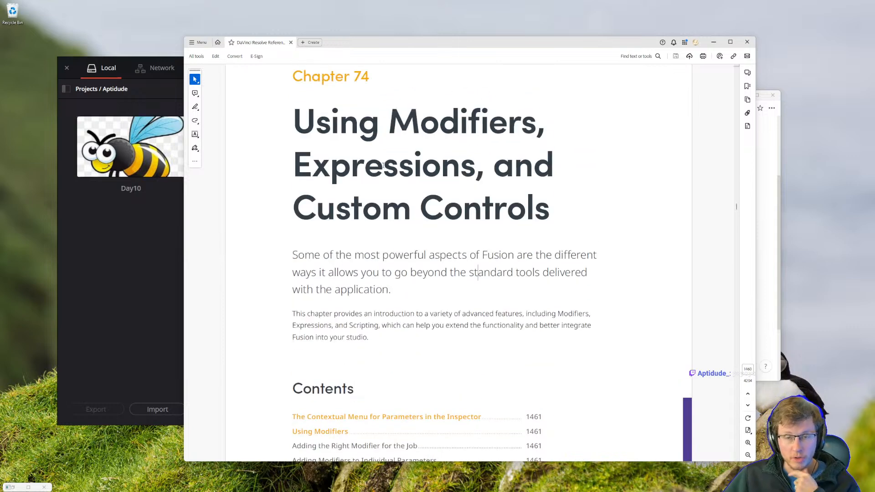
{"action": "scroll", "coordinate": [395, 167], "scroll_direction": "up", "scroll_amount": 1}
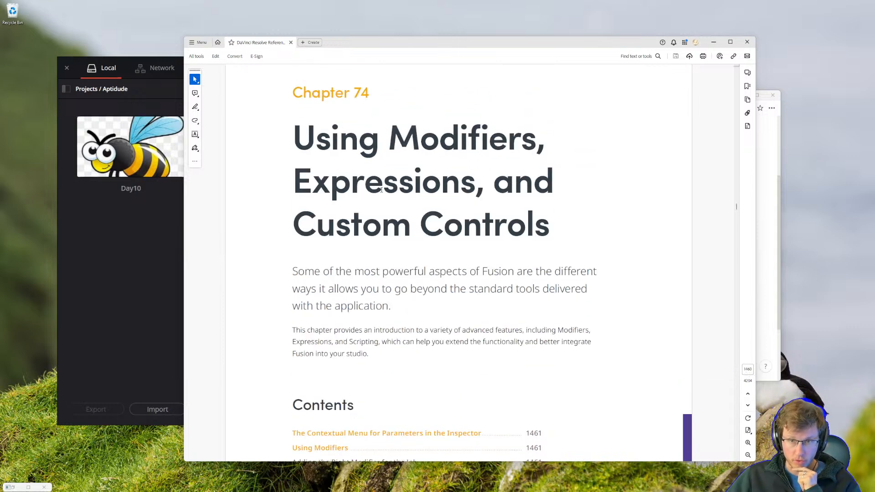
{"action": "left_click", "coordinate": [108, 237]}
{"action": "double_click", "coordinate": [130, 145]}
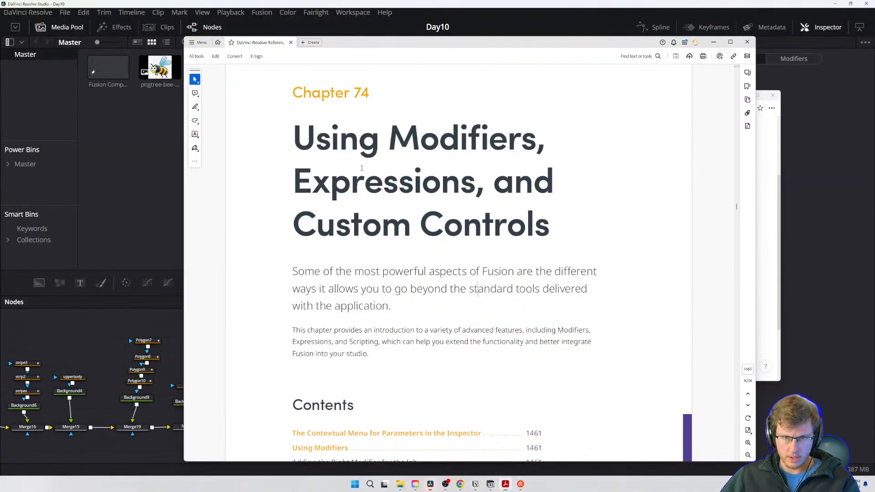
{"action": "left_click", "coordinate": [157, 216]}
{"action": "key", "text": "alt+Tab"}
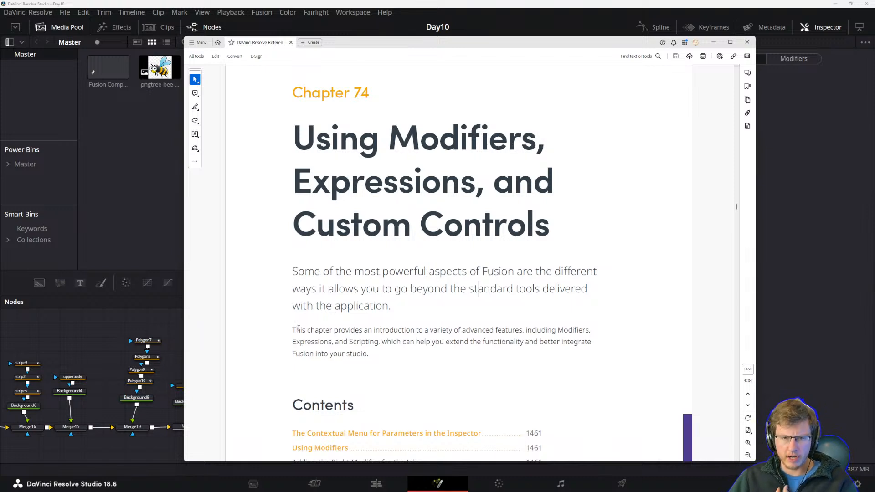
Read the Chapter 74 introduction paragraph in the reference manual PDF.
{"action": "scroll", "coordinate": [493, 252], "scroll_direction": "down", "scroll_amount": 3}
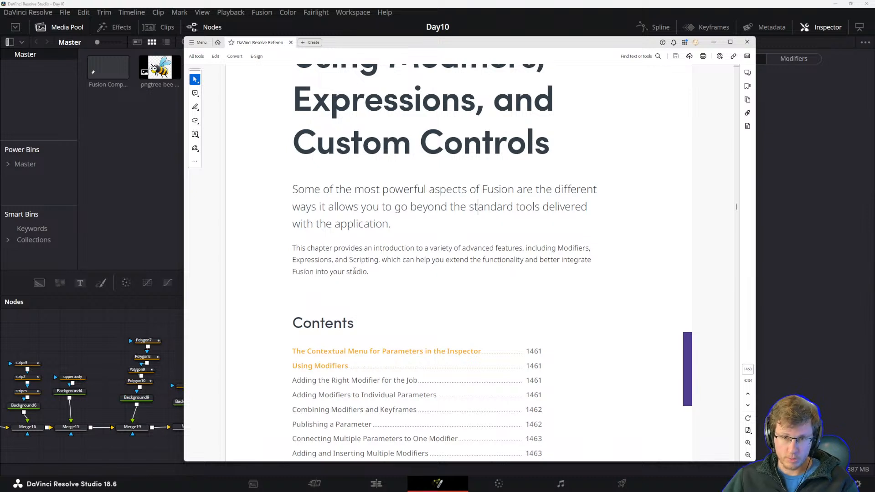
{"action": "left_click_drag", "start_coordinate": [379, 260], "coordinate": [429, 261]}
{"action": "left_click", "coordinate": [389, 268]}
{"action": "left_click", "coordinate": [420, 263]}
{"action": "left_click", "coordinate": [427, 261]}
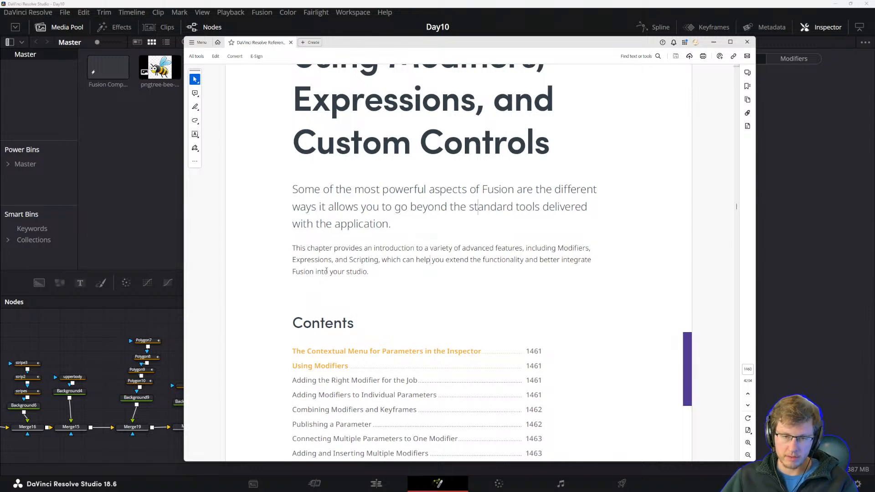
Browse the Chapter 74 contents and read the Using Modifiers and Adding Modifiers to Individual Parameters sections in the manual.
{"action": "scroll", "coordinate": [370, 273], "scroll_direction": "down", "scroll_amount": 3}
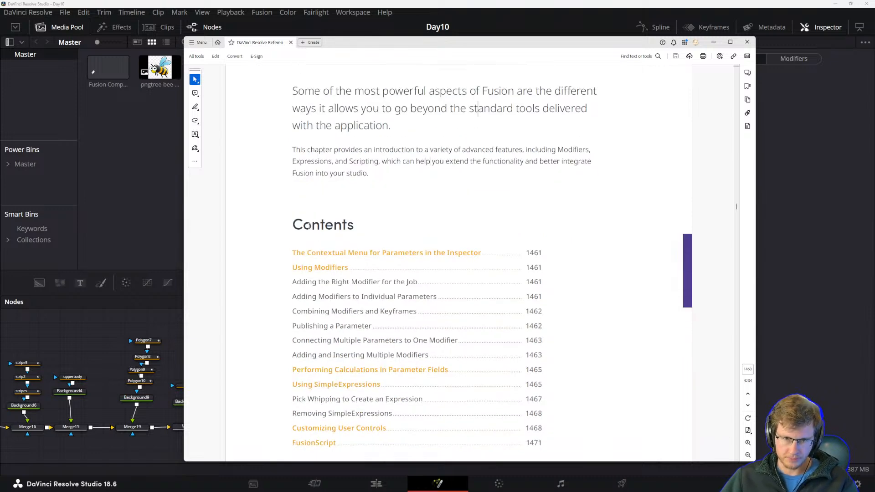
{"action": "scroll", "coordinate": [309, 226], "scroll_direction": "down", "scroll_amount": 2}
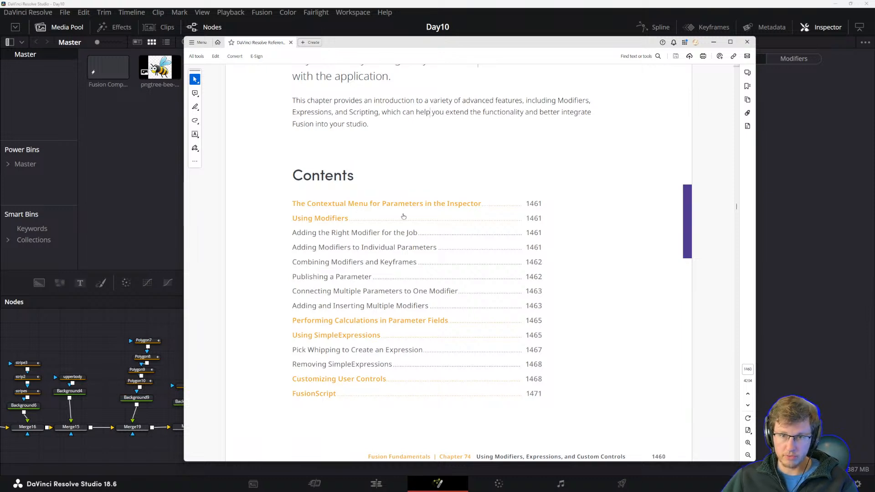
{"action": "left_click", "coordinate": [333, 222]}
{"action": "key", "text": "alt+Left"}
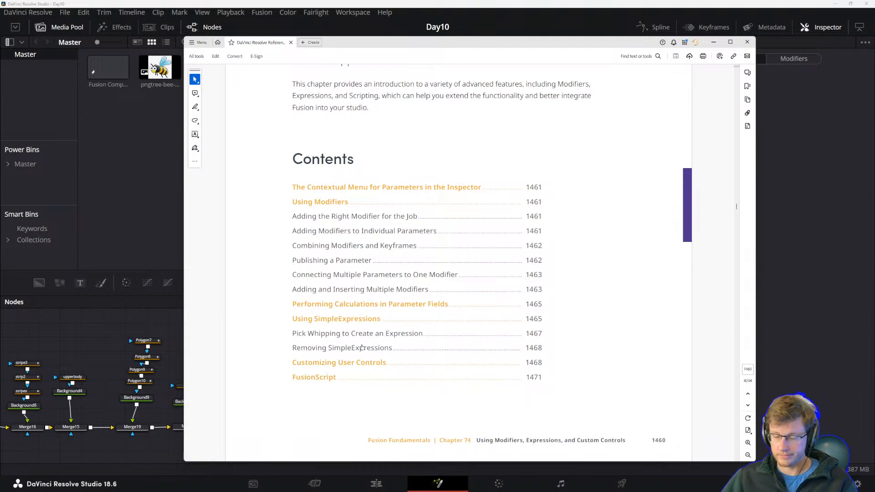
{"action": "scroll", "coordinate": [367, 328], "scroll_direction": "down", "scroll_amount": 5}
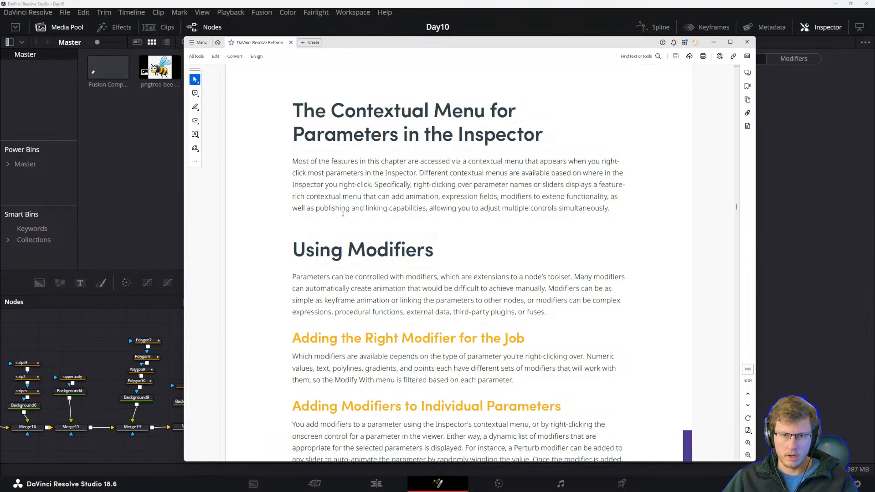
{"action": "scroll", "coordinate": [338, 214], "scroll_direction": "down", "scroll_amount": 1}
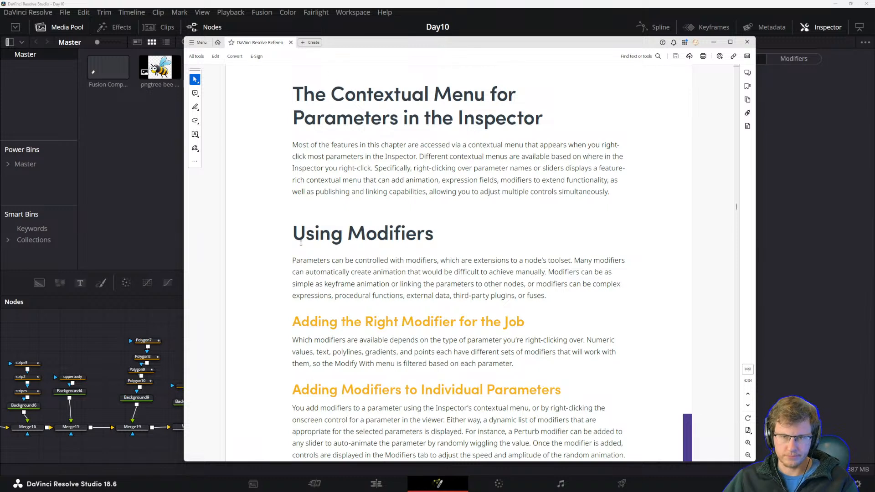
{"action": "scroll", "coordinate": [310, 255], "scroll_direction": "down", "scroll_amount": 2}
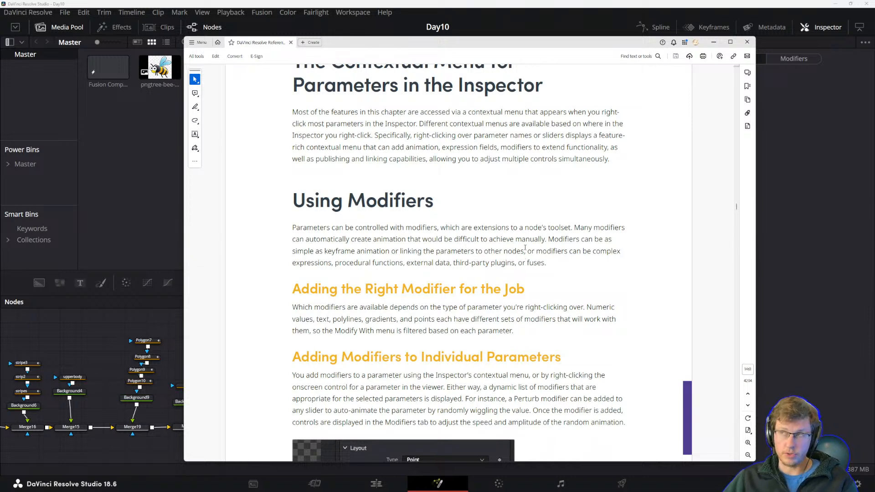
{"action": "scroll", "coordinate": [428, 265], "scroll_direction": "down", "scroll_amount": 3}
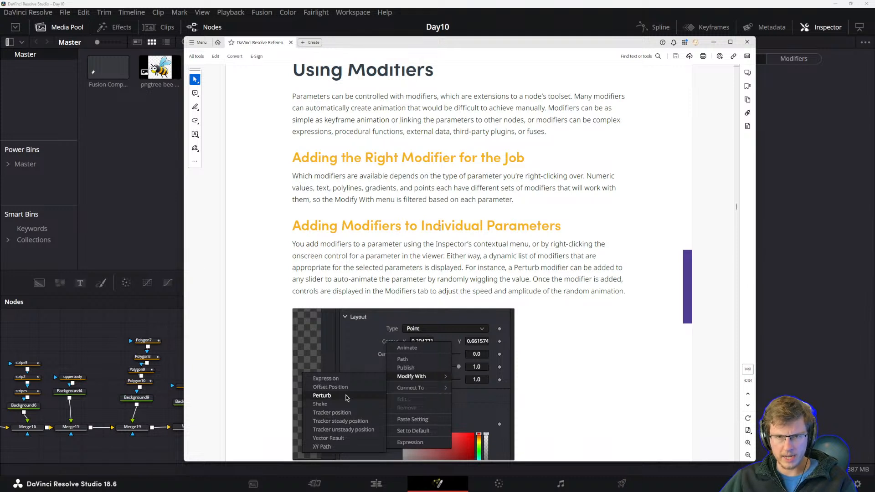
{"action": "scroll", "coordinate": [437, 209], "scroll_direction": "down", "scroll_amount": 2}
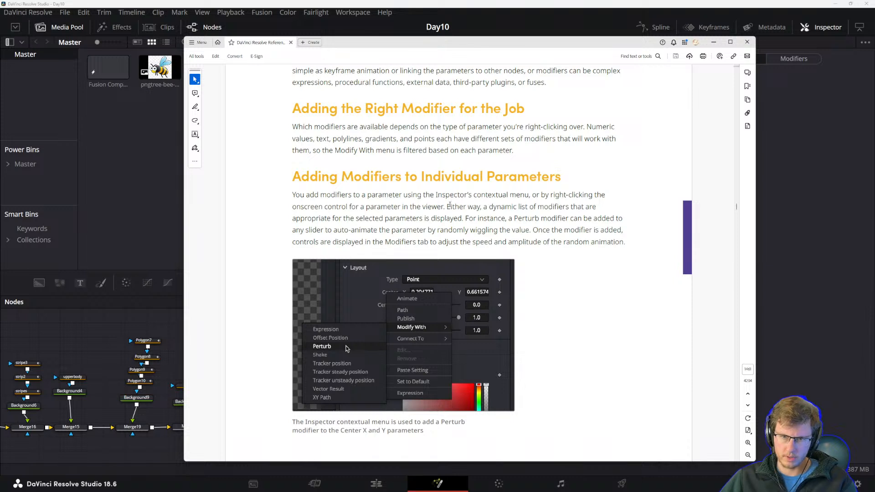
{"action": "left_click_drag", "start_coordinate": [448, 206], "coordinate": [589, 242]}
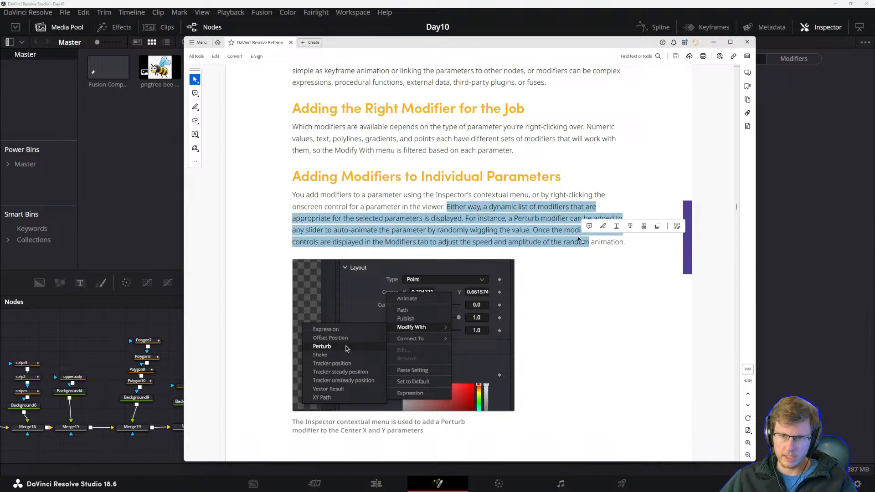
{"action": "left_click", "coordinate": [515, 218]}
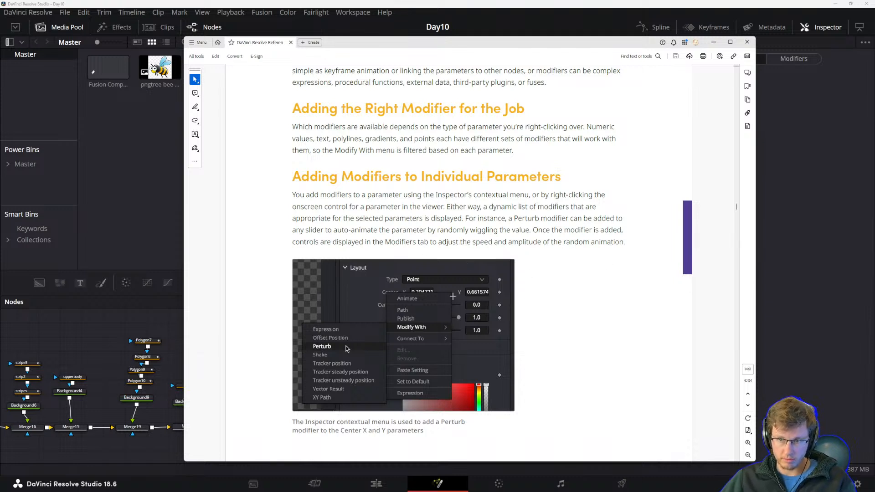
Return to the Fusion node graph and view the Merge14 output in the viewer.
{"action": "scroll", "coordinate": [385, 374], "scroll_direction": "down", "scroll_amount": 1}
{"action": "left_click", "coordinate": [133, 219]}
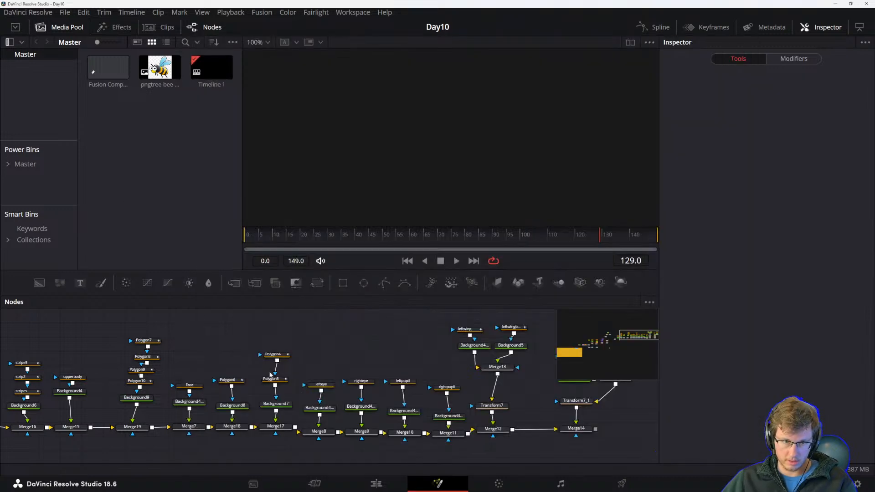
{"action": "left_click_drag", "start_coordinate": [414, 361], "coordinate": [269, 352]}
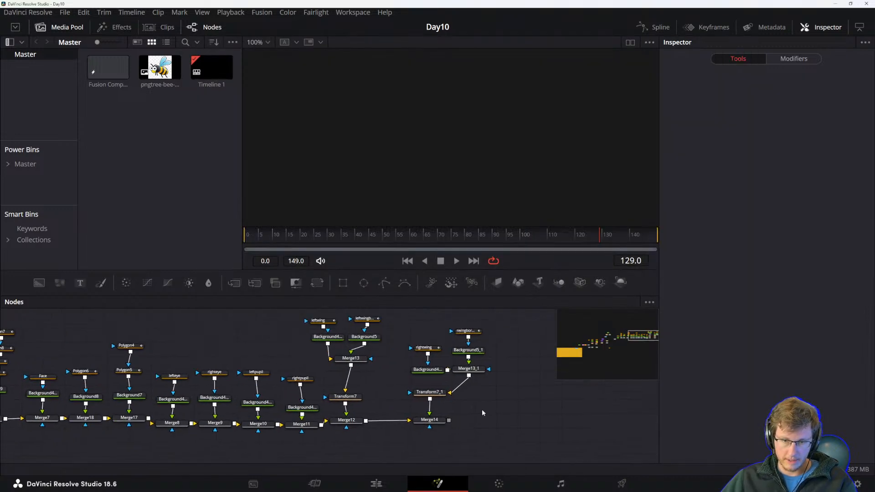
{"action": "left_click", "coordinate": [431, 423]}
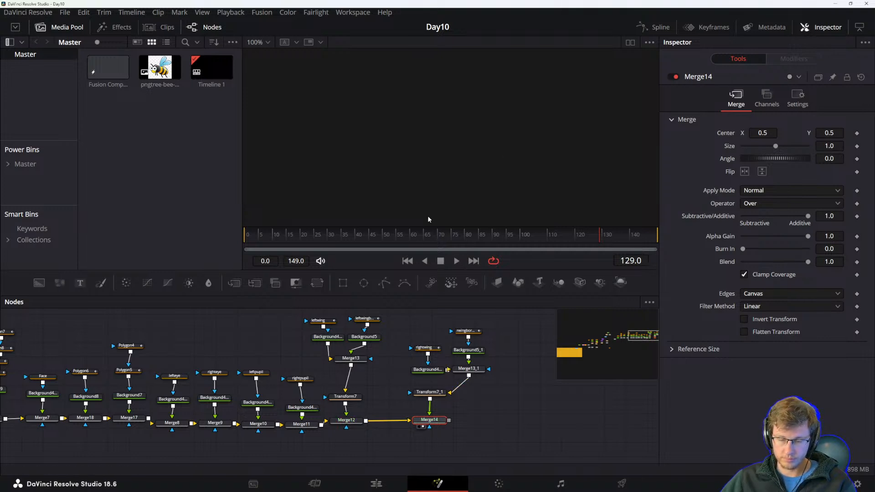
{"action": "key", "text": "1"}
In an empty area of the node graph, add a Text node and a Background node and merge the text over the background.
{"action": "left_click_drag", "start_coordinate": [516, 371], "coordinate": [421, 376]}
{"action": "left_click_drag", "start_coordinate": [474, 400], "coordinate": [562, 278]}
{"action": "left_click_drag", "start_coordinate": [228, 379], "coordinate": [467, 348]}
{"action": "left_click_drag", "start_coordinate": [356, 374], "coordinate": [307, 387]}
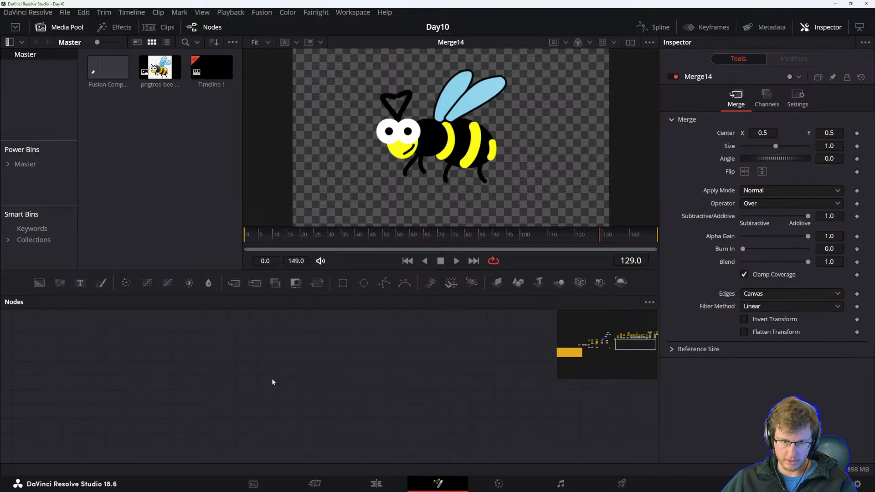
{"action": "left_click_drag", "start_coordinate": [80, 284], "coordinate": [263, 384]}
{"action": "left_click_drag", "start_coordinate": [39, 283], "coordinate": [213, 389]}
{"action": "left_click_drag", "start_coordinate": [273, 385], "coordinate": [221, 386]}
Enter "Aptidude" as the Text node's text.
{"action": "left_click", "coordinate": [249, 357]}
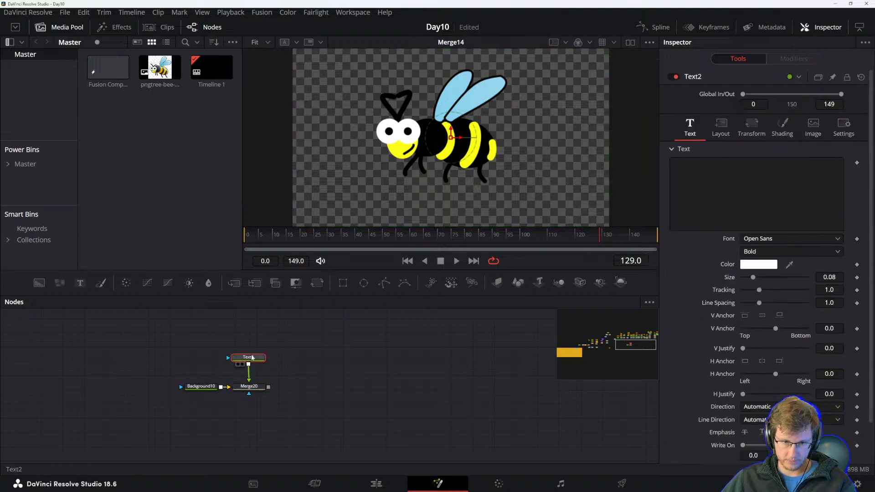
{"action": "left_click", "coordinate": [764, 172]}
{"action": "type", "text": "Aptidude"}
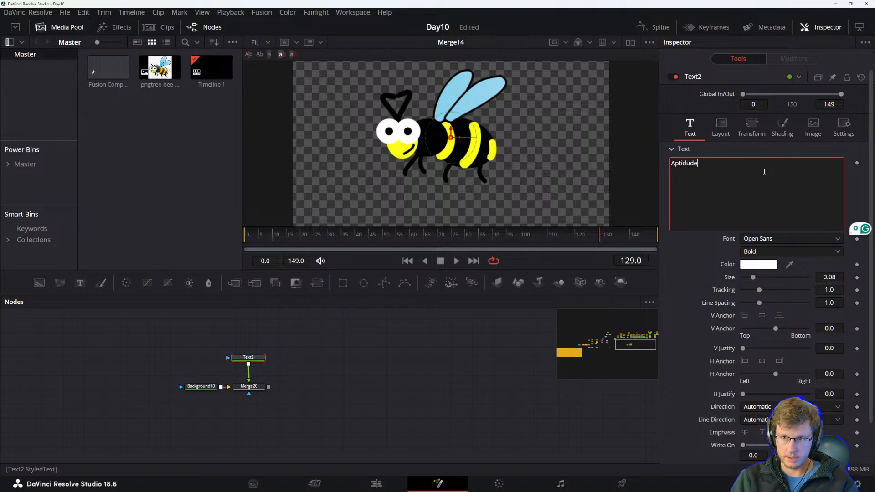
Set the Background node's type to Gradient.
{"action": "left_click", "coordinate": [315, 375]}
{"action": "left_click", "coordinate": [210, 391]}
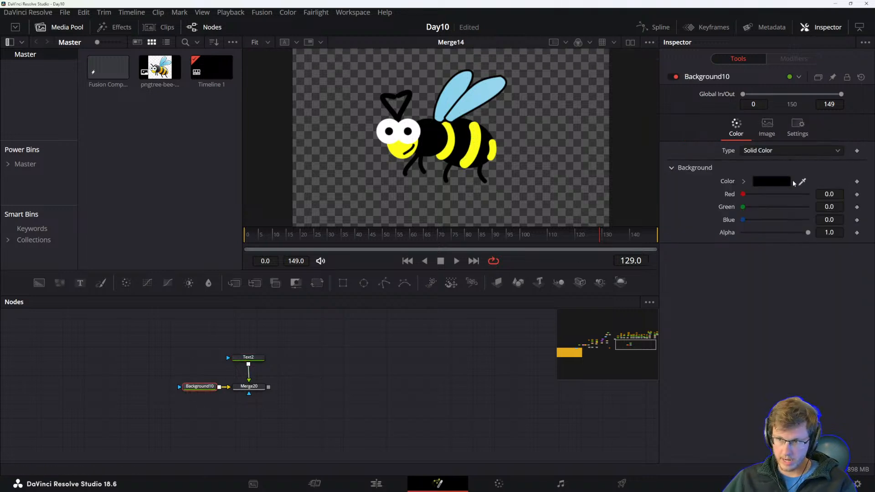
{"action": "left_click", "coordinate": [785, 151]}
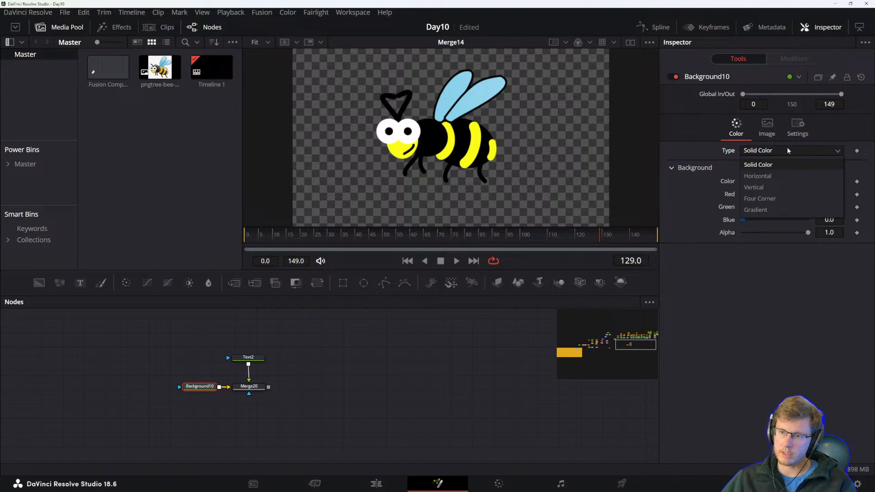
{"action": "left_click", "coordinate": [765, 212]}
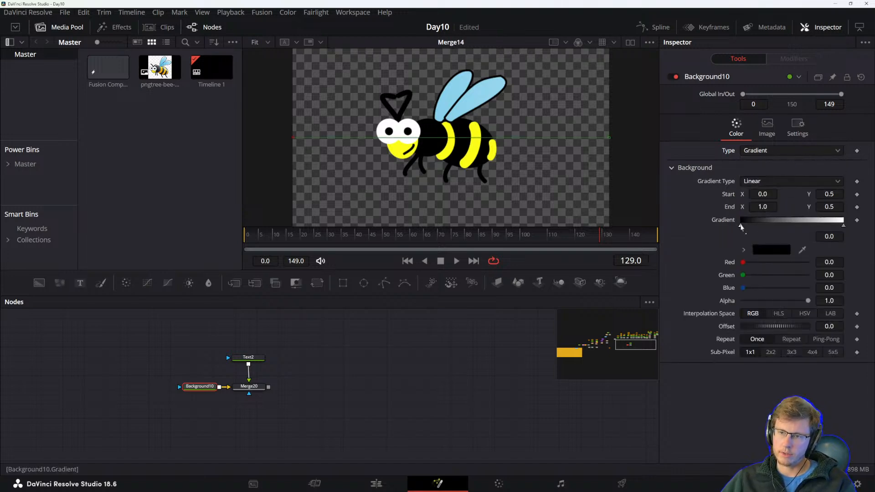
Set the gradient's start color to a dark blue-gray, #1c2a39.
{"action": "left_click", "coordinate": [765, 251]}
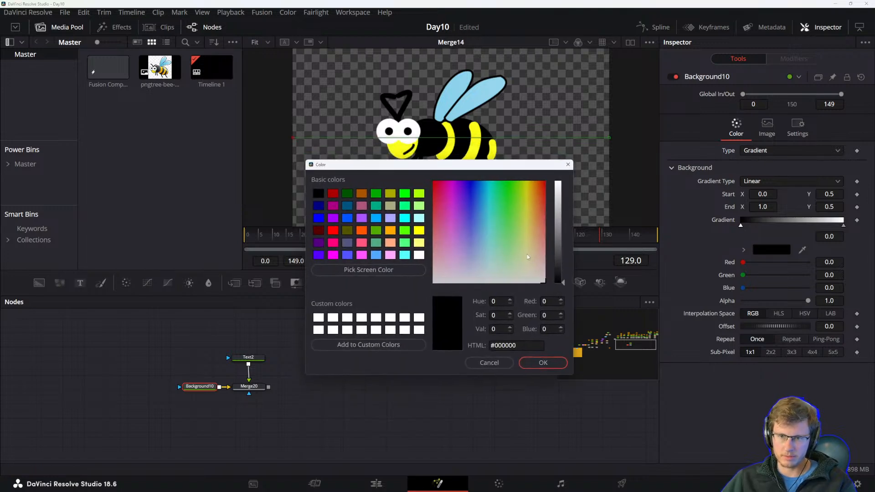
{"action": "mouse_move", "coordinate": [490, 255]}
{"action": "left_mouse_down"}
{"action": "mouse_move", "coordinate": [481, 254]}
{"action": "mouse_move", "coordinate": [479, 231]}
{"action": "left_mouse_up"}
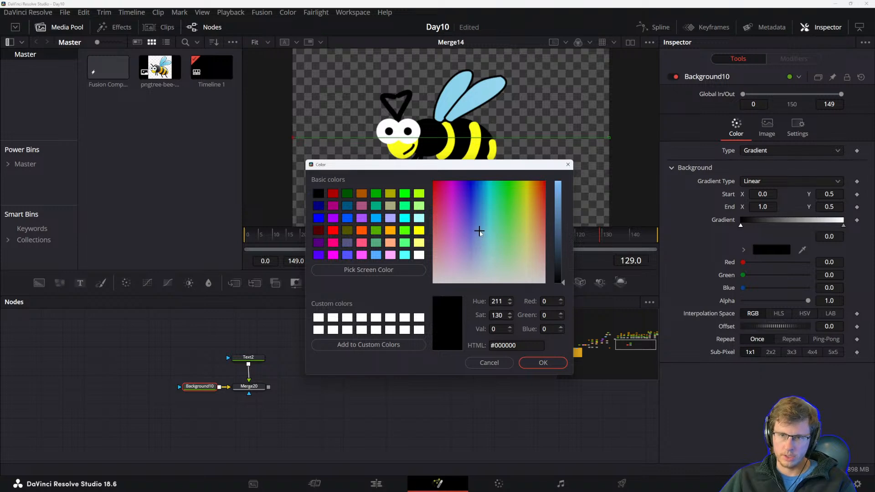
{"action": "left_click_drag", "start_coordinate": [564, 283], "coordinate": [563, 262]}
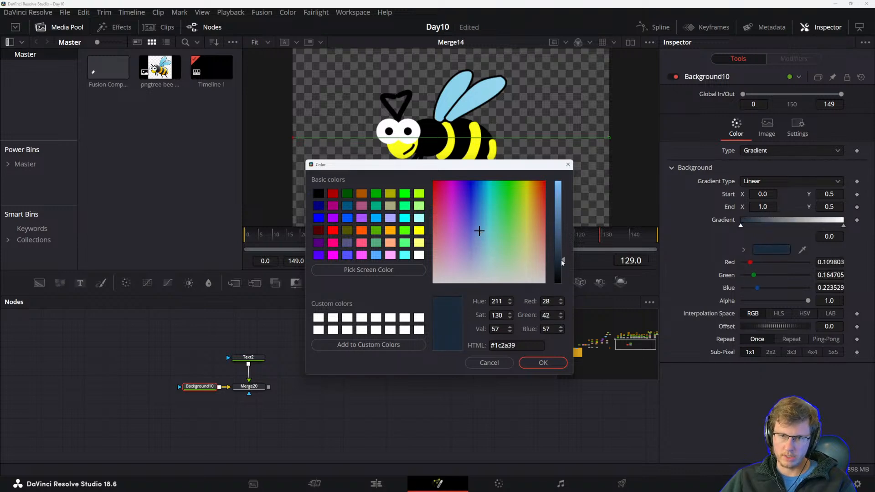
{"action": "left_click", "coordinate": [543, 362]}
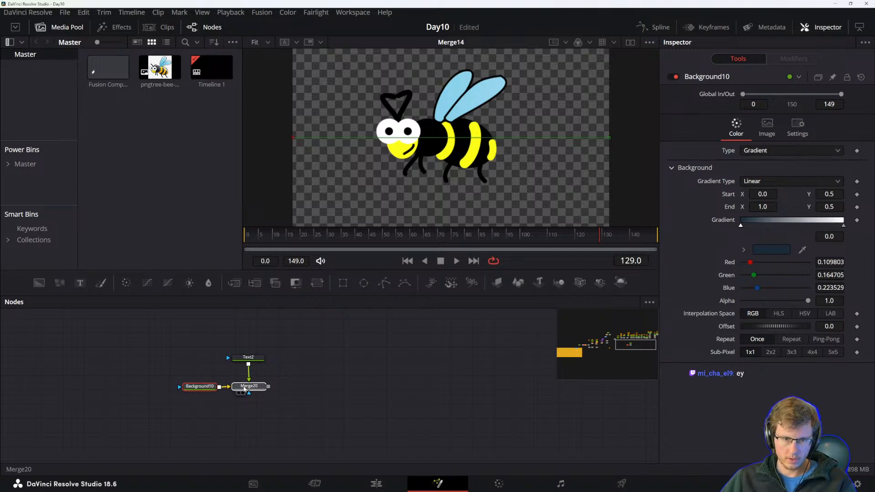
Show the merge node's output in the viewer and recentre the node graph.
{"action": "left_click", "coordinate": [246, 386]}
{"action": "key", "text": "1"}
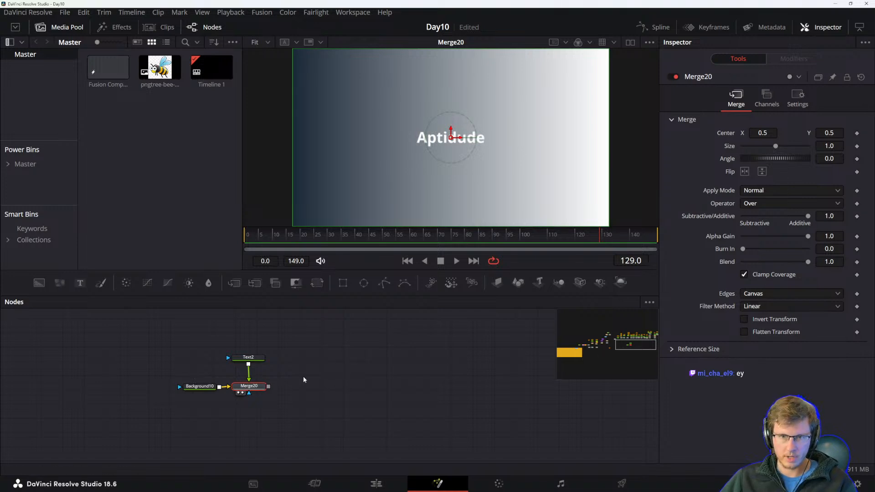
{"action": "left_click_drag", "start_coordinate": [299, 380], "coordinate": [307, 389]}
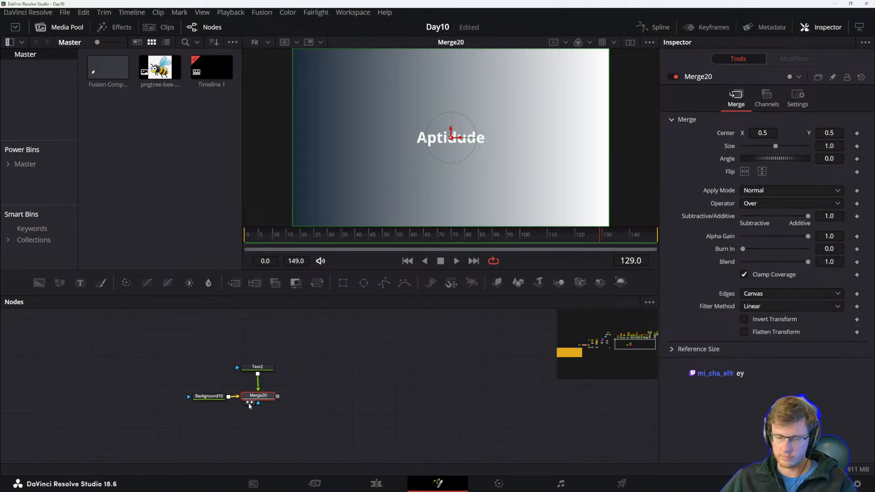
{"action": "left_click_drag", "start_coordinate": [358, 413], "coordinate": [365, 422]}
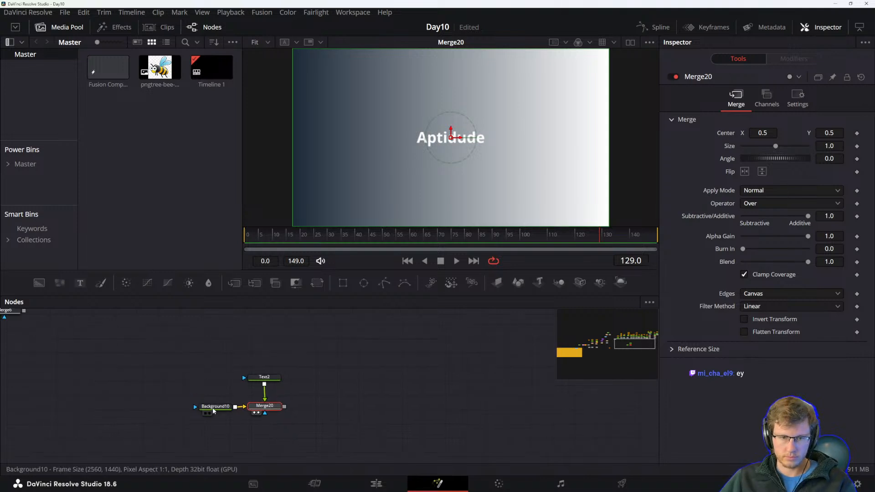
Set the gradient's end color to a dark blue, #161948.
{"action": "left_click", "coordinate": [213, 411]}
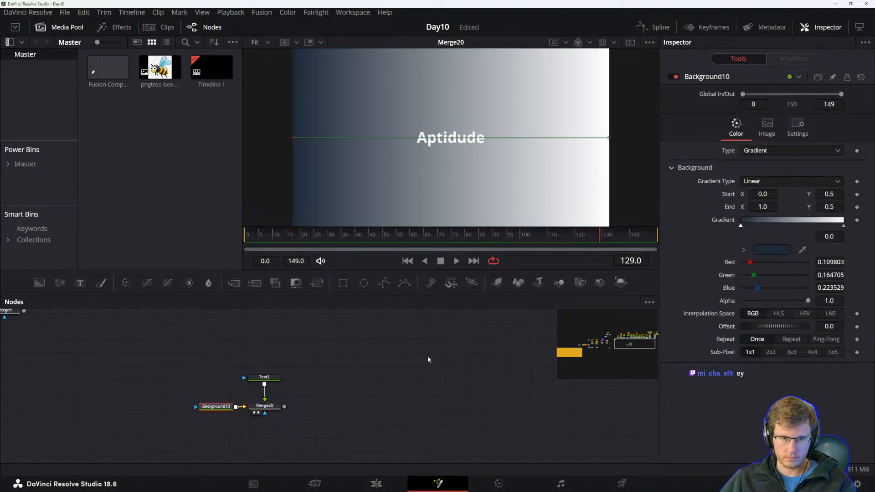
{"action": "left_click", "coordinate": [843, 225]}
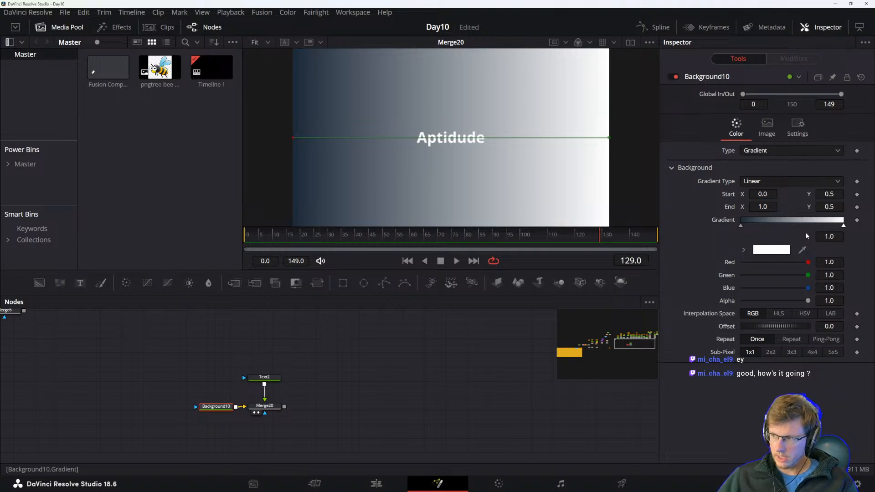
{"action": "left_click", "coordinate": [771, 250]}
{"action": "mouse_move", "coordinate": [471, 174]}
{"action": "left_mouse_down"}
{"action": "mouse_move", "coordinate": [472, 191]}
{"action": "mouse_move", "coordinate": [470, 182]}
{"action": "left_mouse_up"}
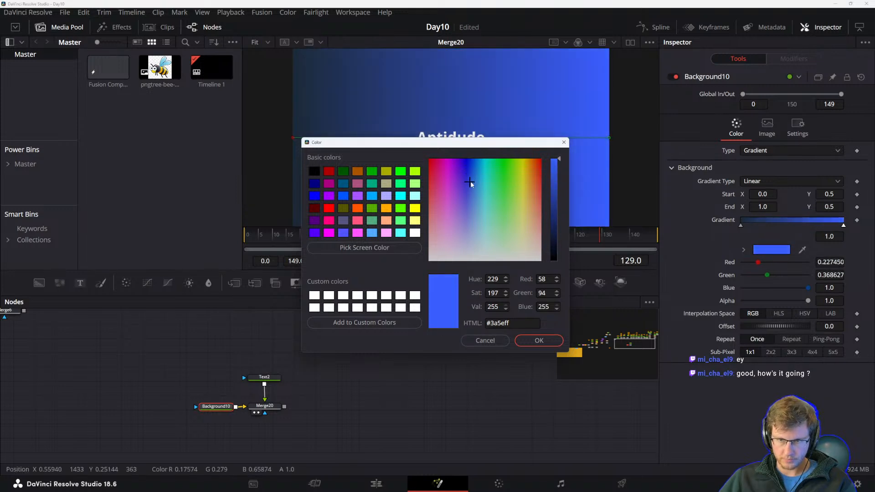
{"action": "mouse_move", "coordinate": [555, 195]}
{"action": "left_mouse_down"}
{"action": "mouse_move", "coordinate": [555, 224]}
{"action": "mouse_move", "coordinate": [556, 210]}
{"action": "left_mouse_up"}
{"action": "left_click_drag", "start_coordinate": [485, 144], "coordinate": [721, 204]}
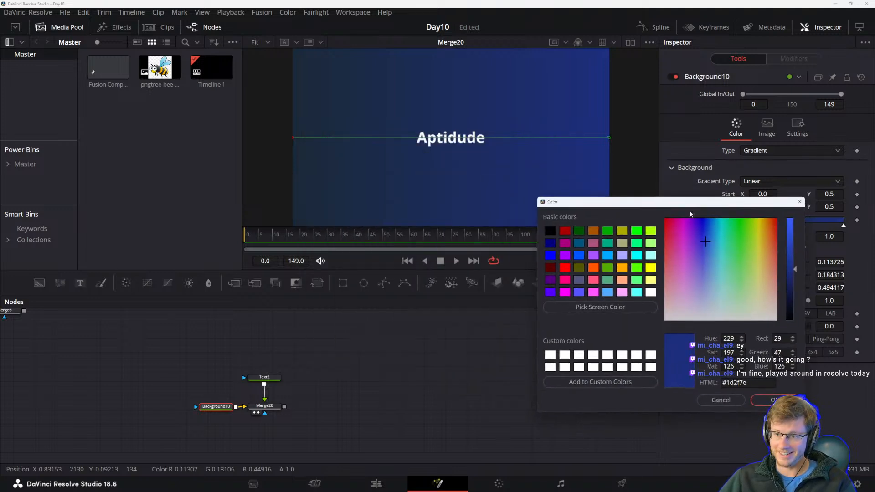
{"action": "left_click", "coordinate": [704, 249]}
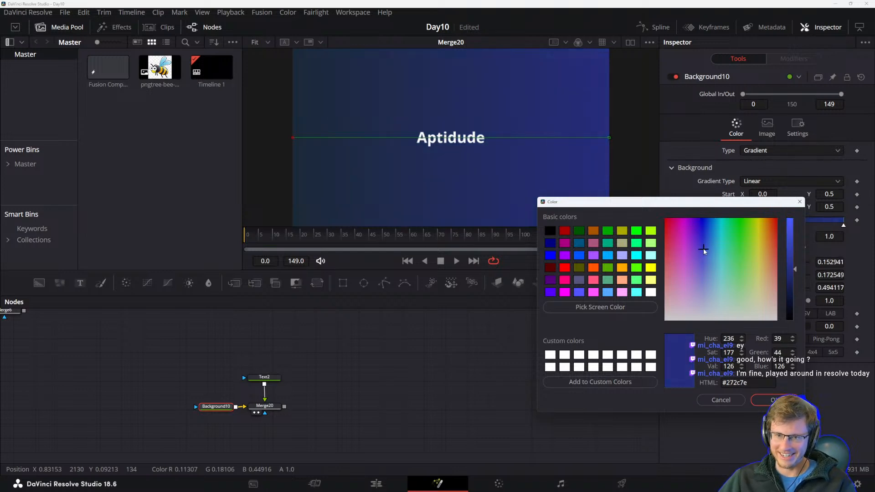
{"action": "left_click_drag", "start_coordinate": [794, 278], "coordinate": [794, 290]}
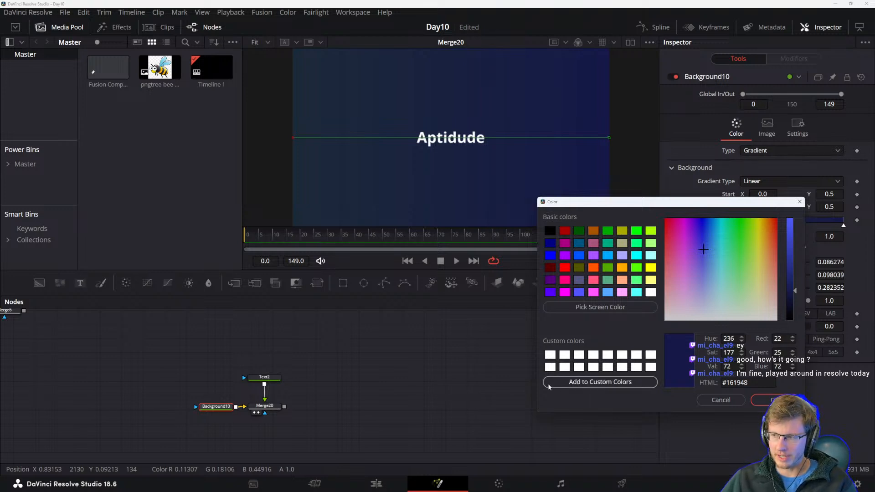
{"action": "left_click", "coordinate": [768, 401]}
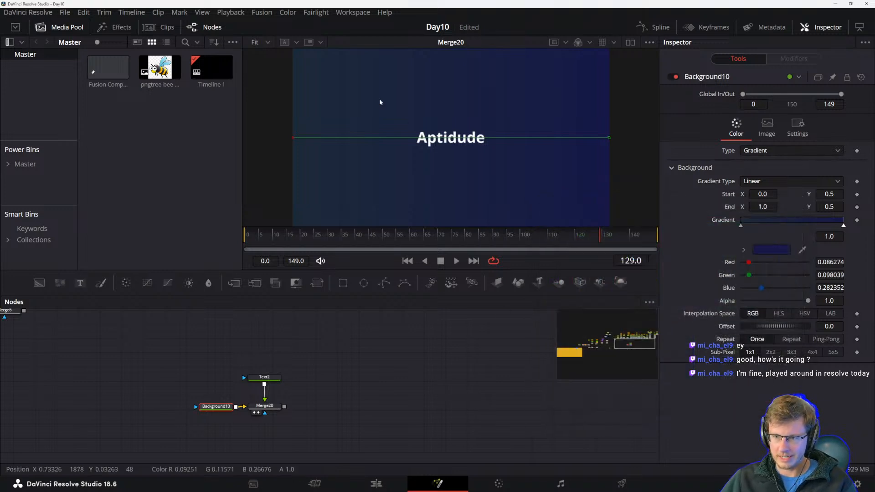
Reorient the gradient to run vertically, start at about 0.44, 0.01 and end at about 0.50, 0.93.
{"action": "left_click_drag", "start_coordinate": [292, 136], "coordinate": [433, 225]}
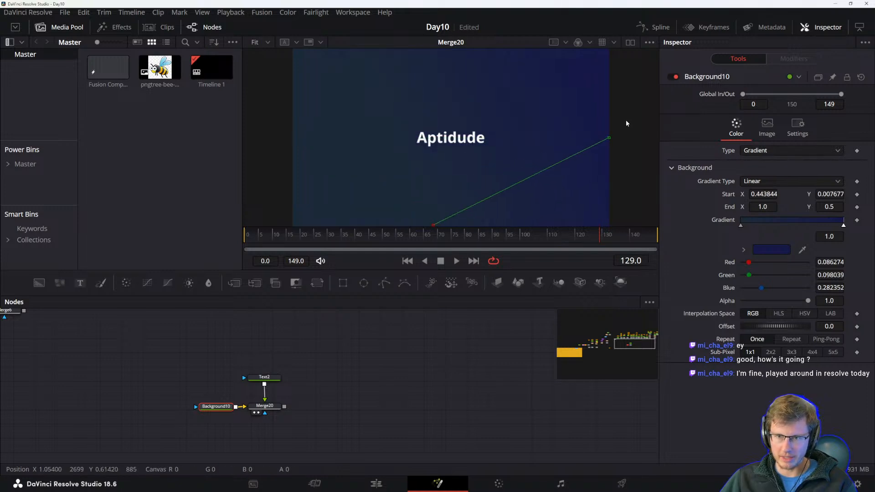
{"action": "left_click_drag", "start_coordinate": [609, 137], "coordinate": [451, 60]}
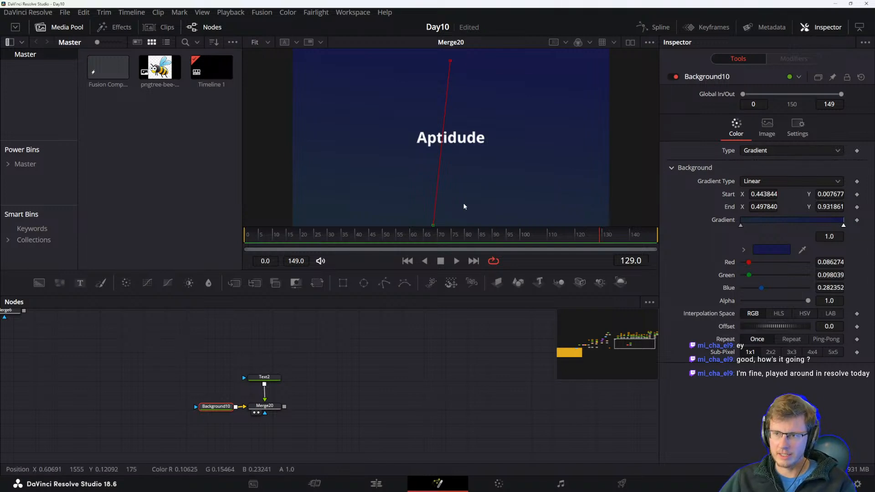
Move the gradient's end point up to about 0.48, 1.03.
{"action": "scroll", "coordinate": [474, 179], "scroll_direction": "down", "scroll_amount": 2}
{"action": "scroll", "coordinate": [474, 180], "scroll_direction": "up", "scroll_amount": 2}
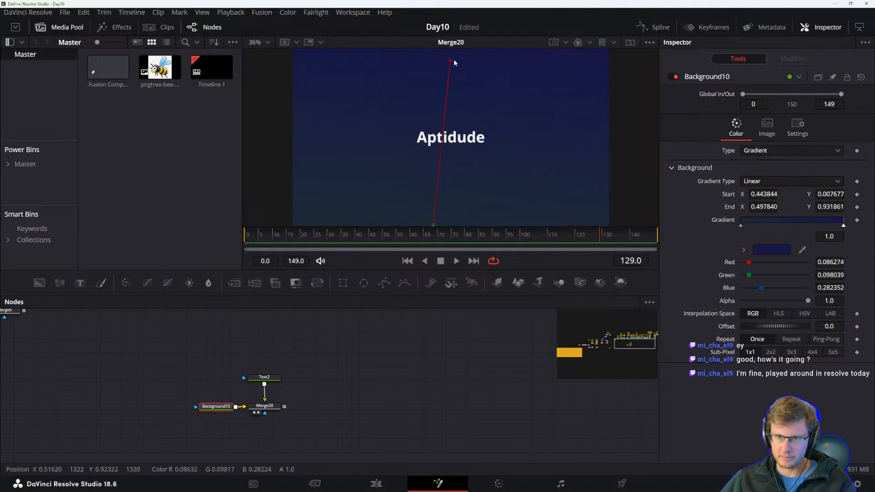
{"action": "left_click_drag", "start_coordinate": [450, 60], "coordinate": [446, 43]}
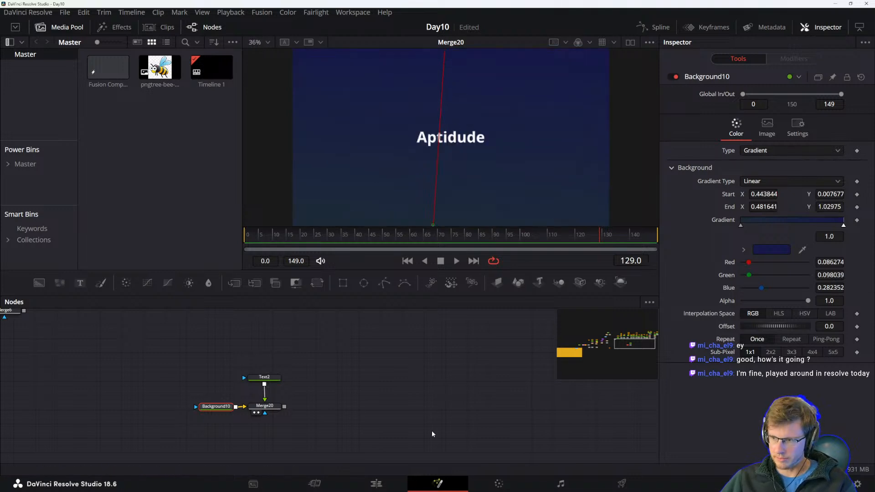
{"action": "left_click_drag", "start_coordinate": [366, 405], "coordinate": [364, 414]}
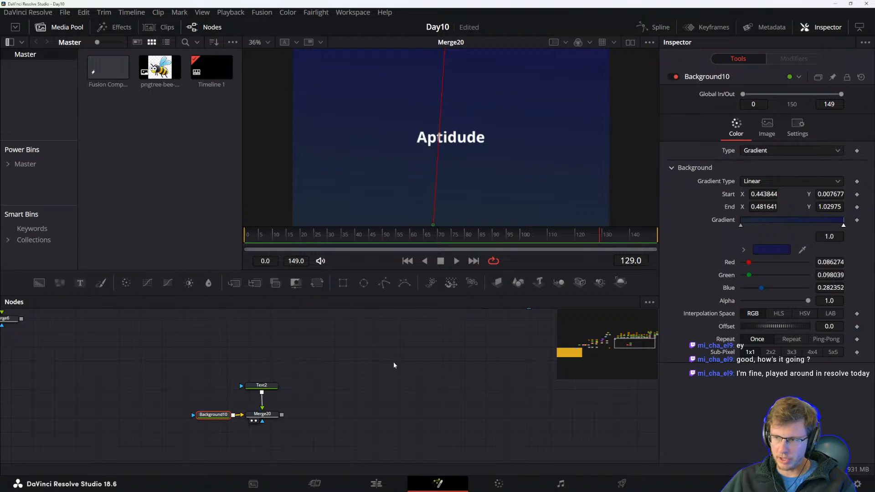
{"action": "scroll", "coordinate": [384, 355], "scroll_direction": "up", "scroll_amount": 5}
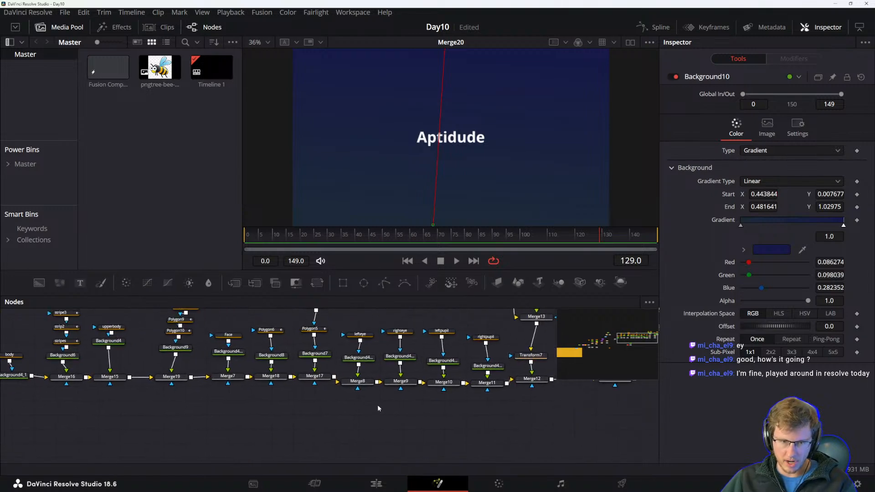
{"action": "left_click", "coordinate": [425, 412]}
{"action": "left_click_drag", "start_coordinate": [424, 420], "coordinate": [540, 321]}
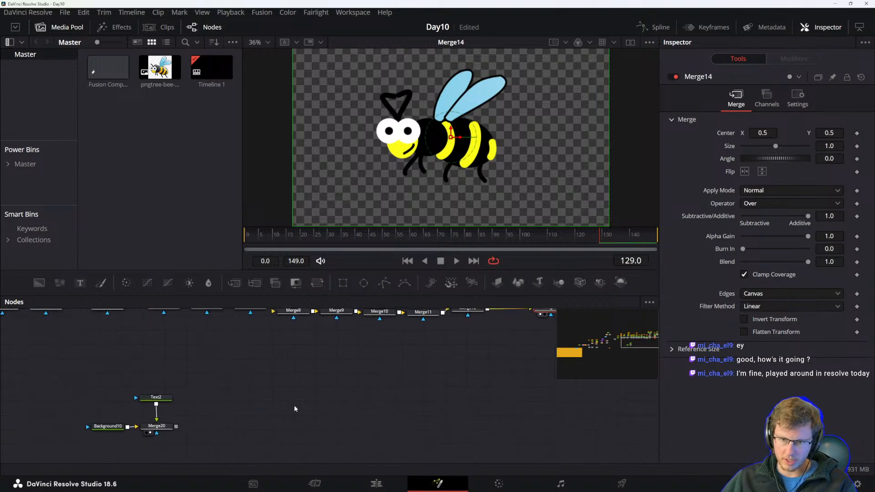
{"action": "left_click_drag", "start_coordinate": [269, 412], "coordinate": [419, 380]}
{"action": "left_click", "coordinate": [314, 396]}
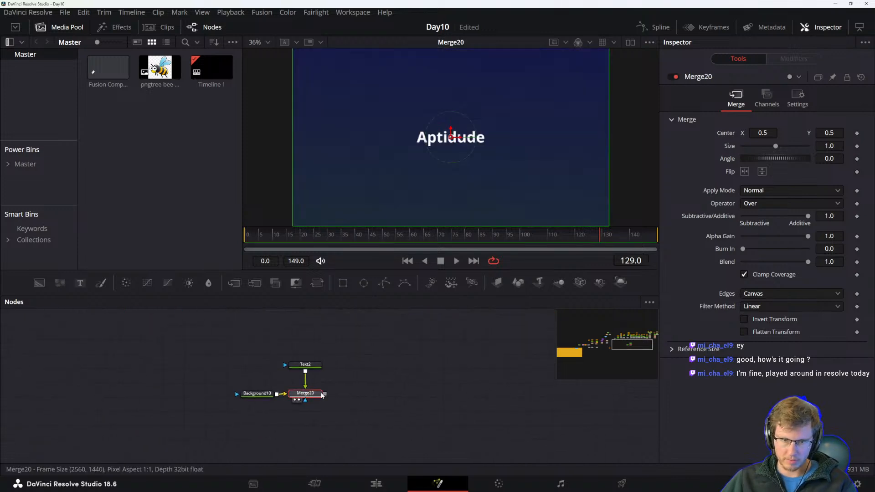
{"action": "left_click_drag", "start_coordinate": [364, 387], "coordinate": [305, 388]}
{"action": "left_click", "coordinate": [346, 416]}
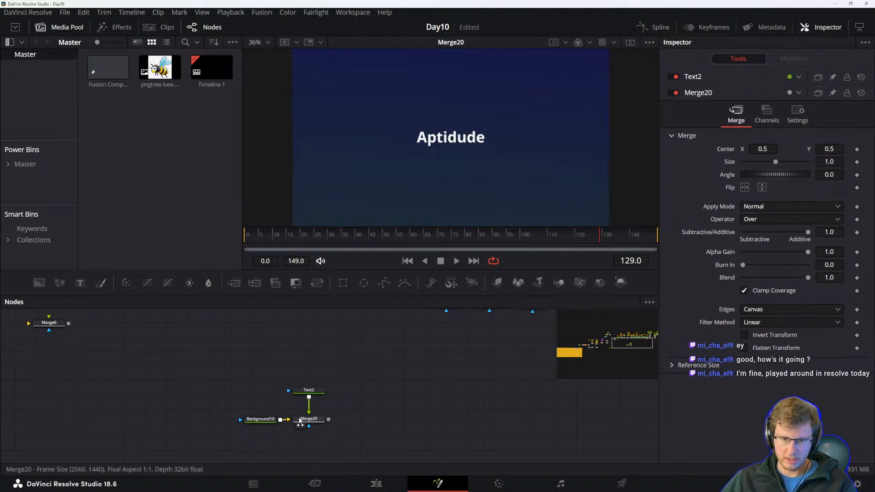
{"action": "left_click", "coordinate": [300, 419]}
{"action": "key", "text": "1"}
{"action": "key", "text": "1"}
{"action": "left_click_drag", "start_coordinate": [399, 383], "coordinate": [410, 373]}
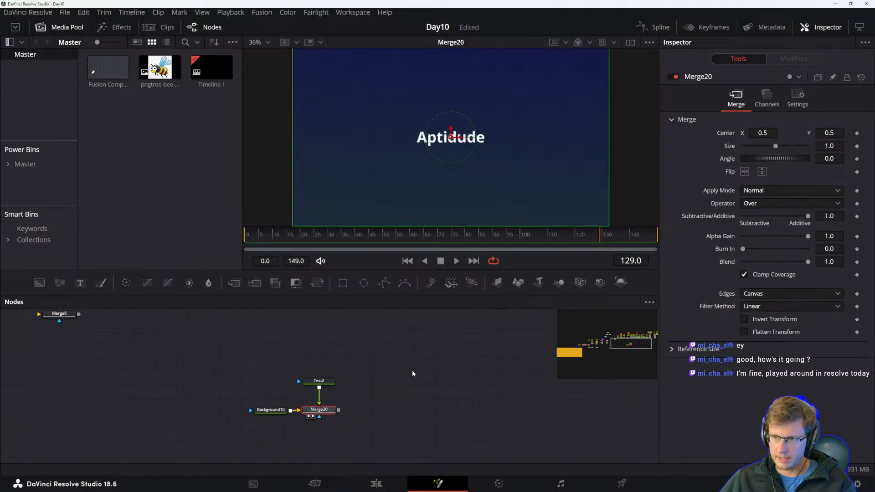
{"action": "left_click_drag", "start_coordinate": [245, 393], "coordinate": [327, 427]}
Set the Aptidude text's font to Exo 2.
{"action": "left_click", "coordinate": [318, 381]}
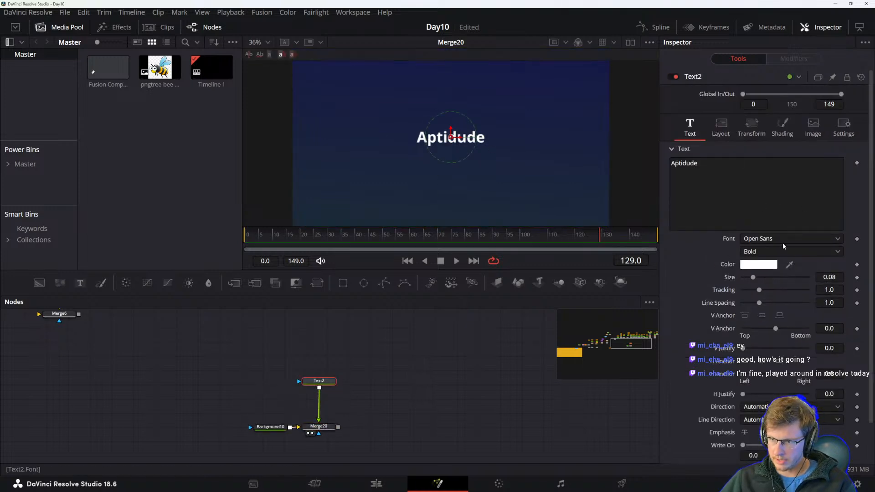
{"action": "left_click", "coordinate": [774, 238]}
{"action": "scroll", "coordinate": [774, 394], "scroll_direction": "down", "scroll_amount": 5}
{"action": "scroll", "coordinate": [780, 390], "scroll_direction": "down", "scroll_amount": 6}
{"action": "scroll", "coordinate": [784, 387], "scroll_direction": "down", "scroll_amount": 10}
{"action": "scroll", "coordinate": [784, 394], "scroll_direction": "up", "scroll_amount": 12}
{"action": "scroll", "coordinate": [758, 364], "scroll_direction": "up", "scroll_amount": 10}
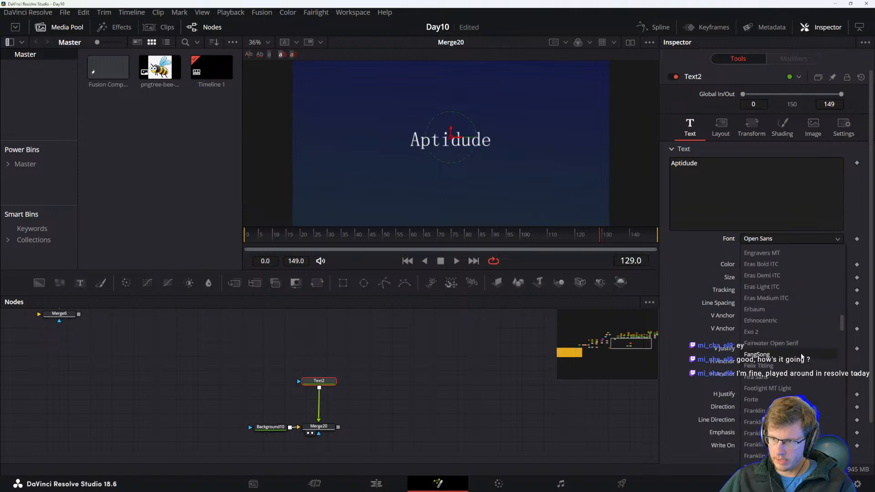
{"action": "scroll", "coordinate": [802, 360], "scroll_direction": "up", "scroll_amount": 3}
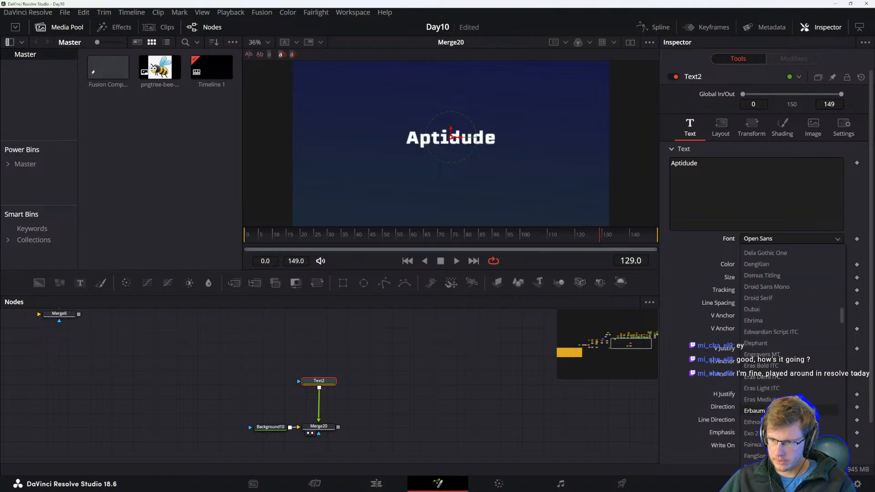
{"action": "left_click", "coordinate": [750, 434]}
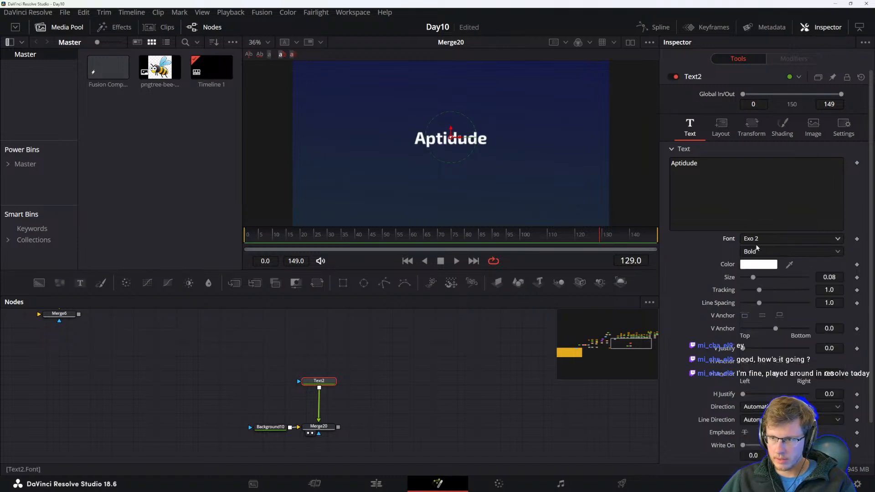
{"action": "left_click", "coordinate": [758, 251]}
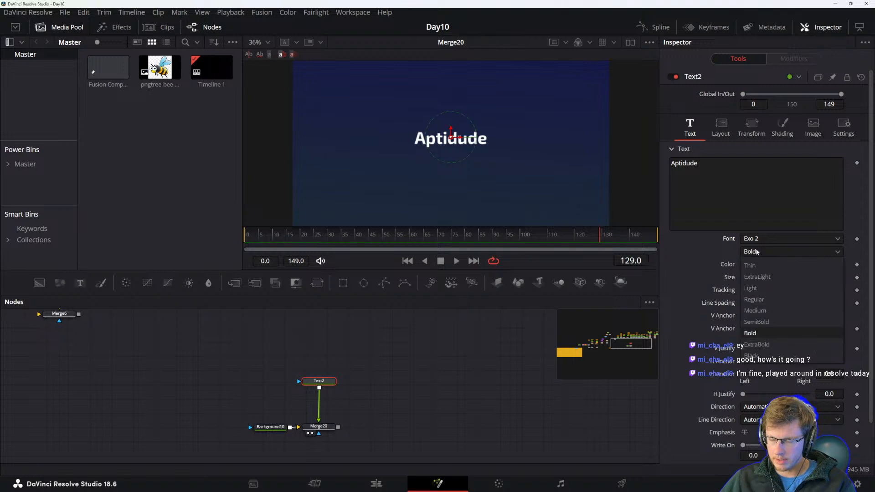
{"action": "left_click", "coordinate": [684, 247]}
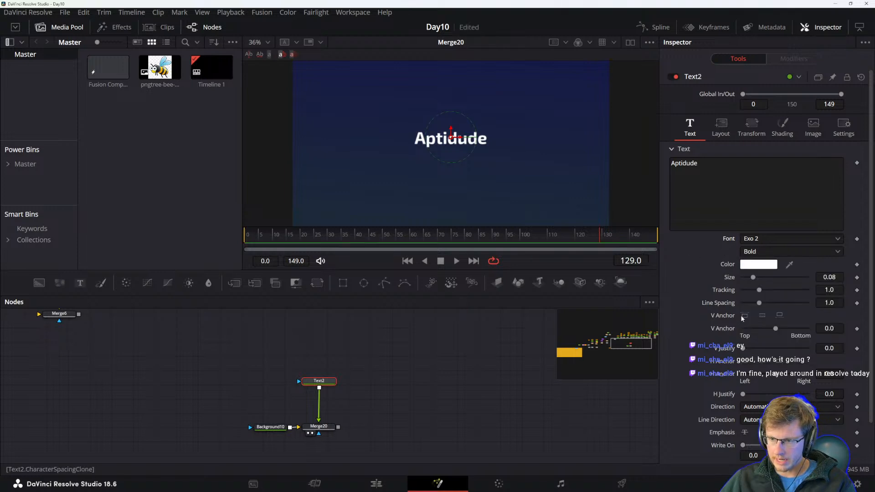
{"action": "left_click", "coordinate": [762, 407]}
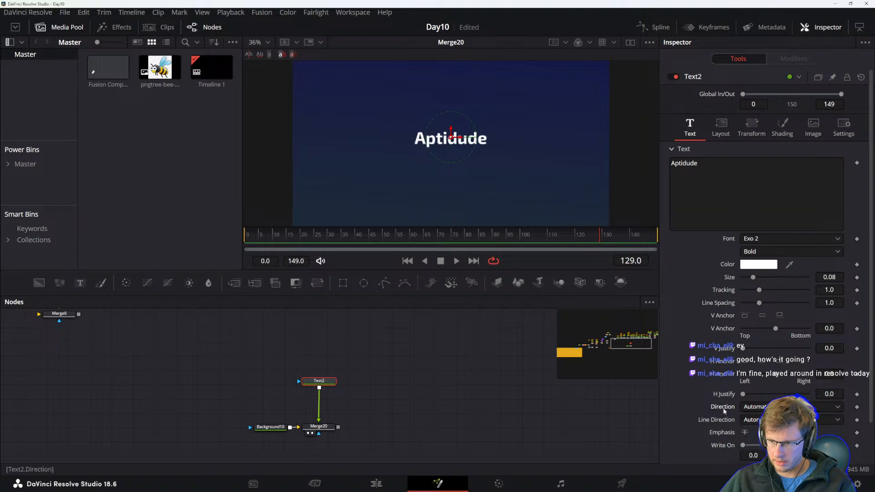
{"action": "left_click", "coordinate": [757, 251]}
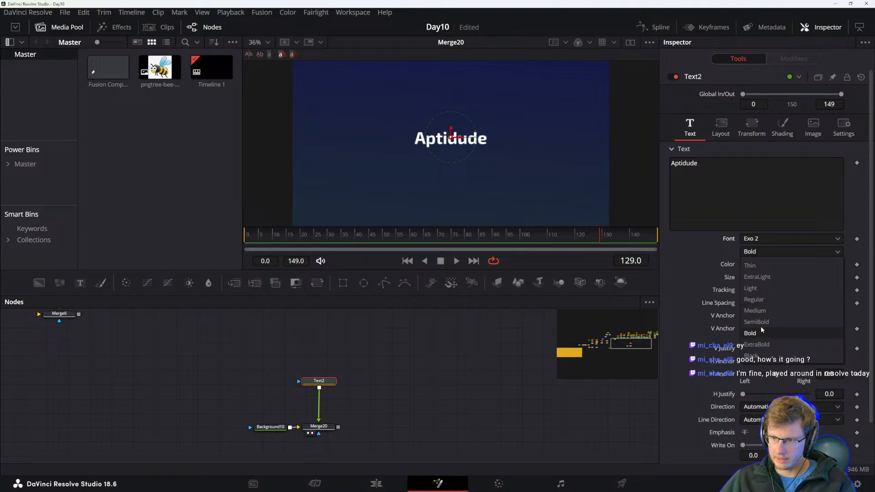
{"action": "left_click", "coordinate": [710, 251]}
Set the text's font to Bebas Neue Pro and choose one of its styles.
{"action": "left_click", "coordinate": [756, 241]}
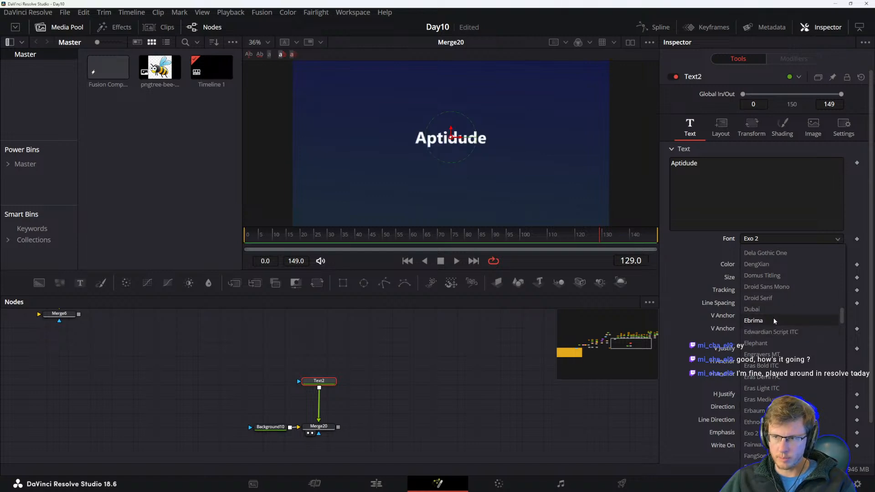
{"action": "scroll", "coordinate": [772, 320], "scroll_direction": "up", "scroll_amount": 2}
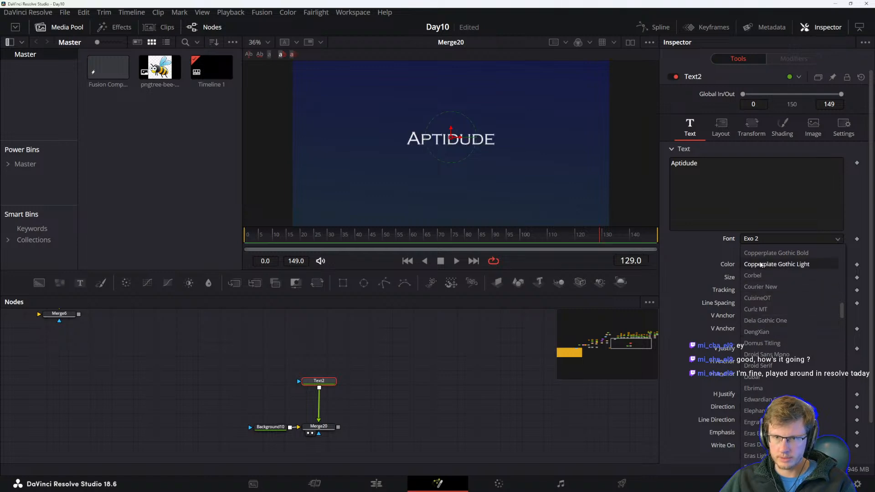
{"action": "scroll", "coordinate": [770, 319], "scroll_direction": "up", "scroll_amount": 10}
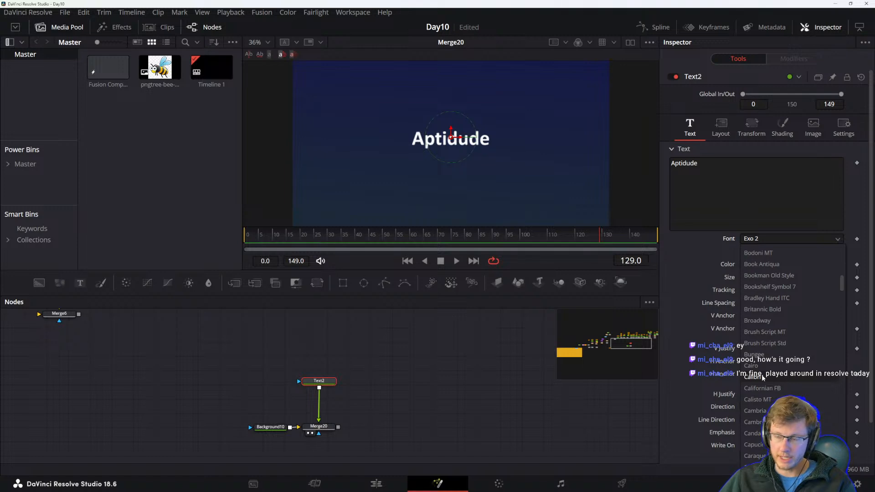
{"action": "scroll", "coordinate": [773, 333], "scroll_direction": "up", "scroll_amount": 1}
{"action": "key", "text": "Up"}
{"action": "key", "text": "Up"}
{"action": "key", "text": "Up"}
{"action": "key", "text": "Up"}
{"action": "key", "text": "Up"}
{"action": "key", "text": "Up"}
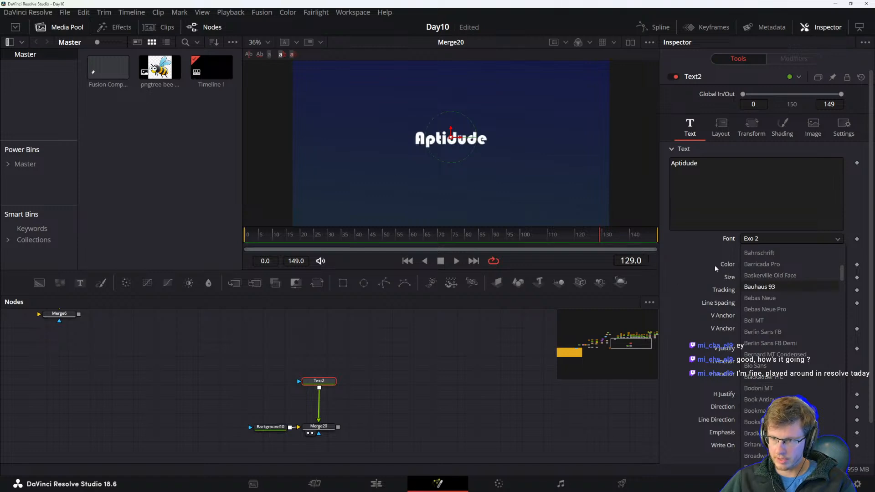
{"action": "left_click", "coordinate": [769, 309]}
{"action": "left_click", "coordinate": [755, 252]}
{"action": "left_click", "coordinate": [771, 265]}
Set the text's font to Acier BAT.
{"action": "left_click", "coordinate": [791, 238]}
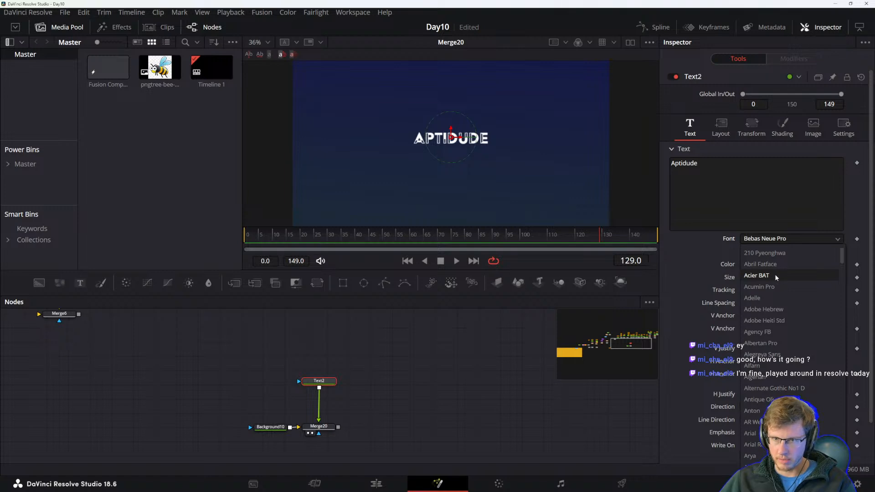
{"action": "scroll", "coordinate": [762, 278], "scroll_direction": "down", "scroll_amount": 2}
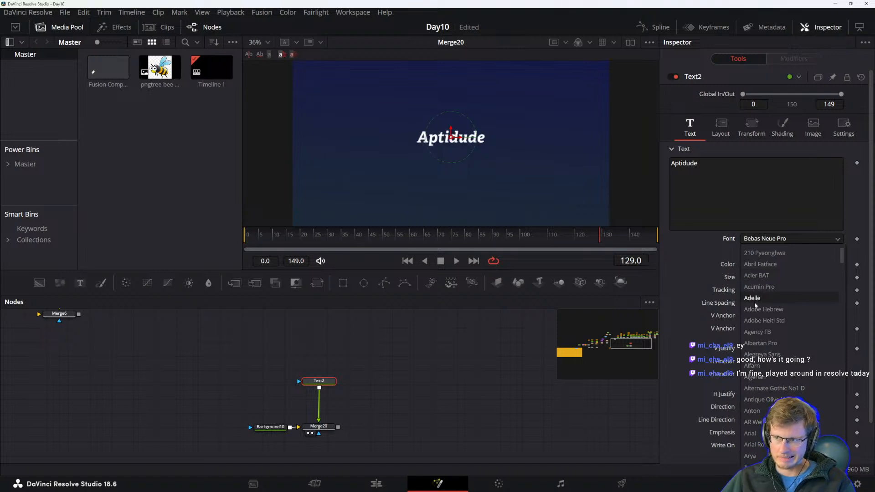
{"action": "scroll", "coordinate": [771, 287], "scroll_direction": "up", "scroll_amount": 3}
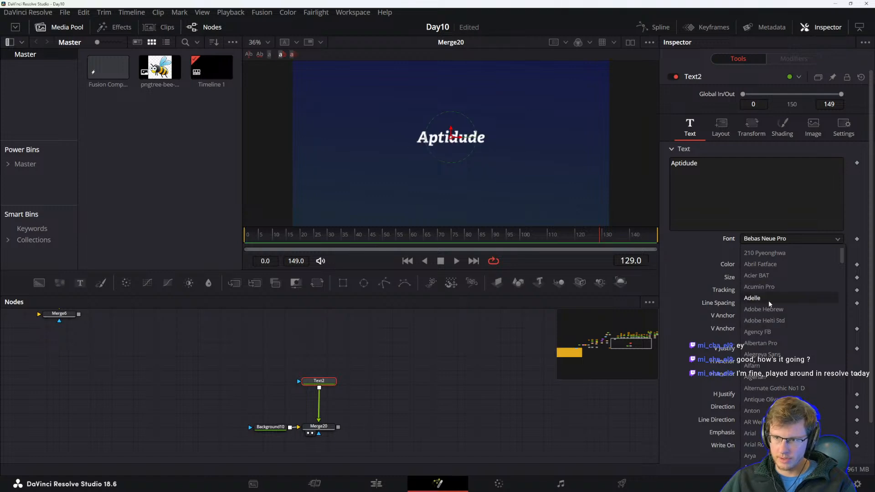
{"action": "left_click", "coordinate": [769, 276]}
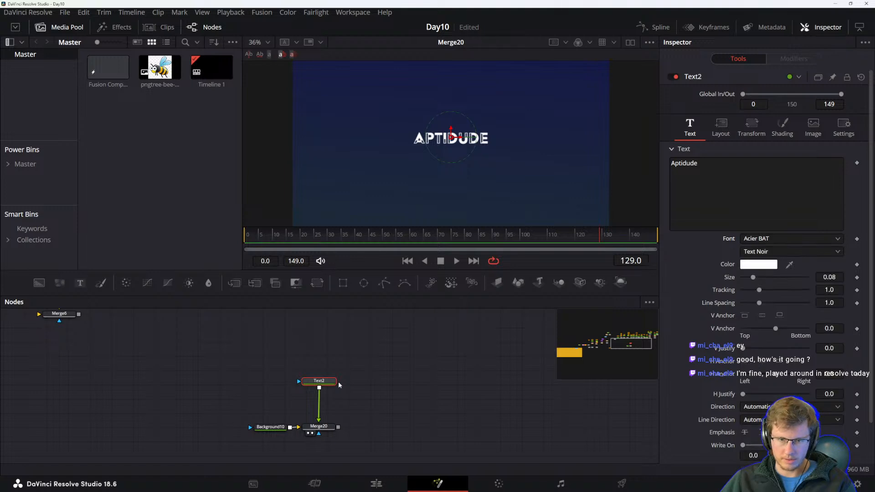
Enable the text's second shading element, Red Outline.
{"action": "left_click", "coordinate": [334, 363]}
{"action": "left_click_drag", "start_coordinate": [351, 386], "coordinate": [363, 385]}
{"action": "left_click", "coordinate": [331, 381]}
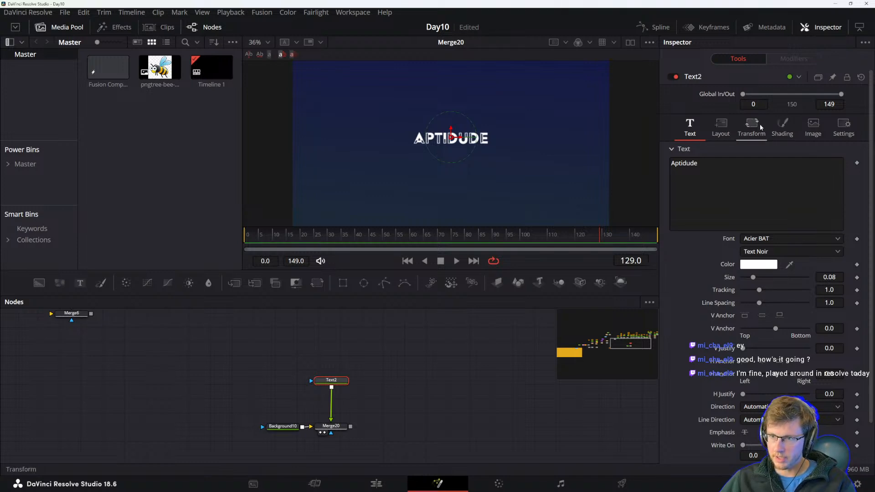
{"action": "left_click", "coordinate": [783, 126]}
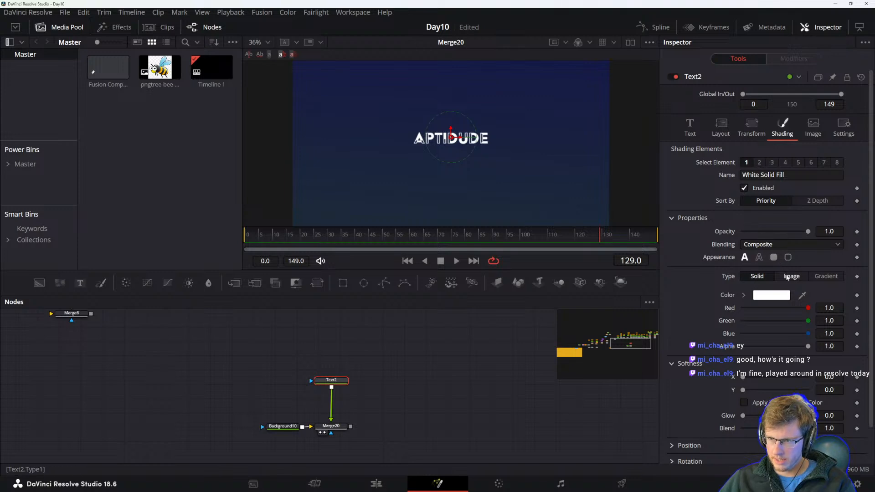
{"action": "left_click", "coordinate": [760, 163]}
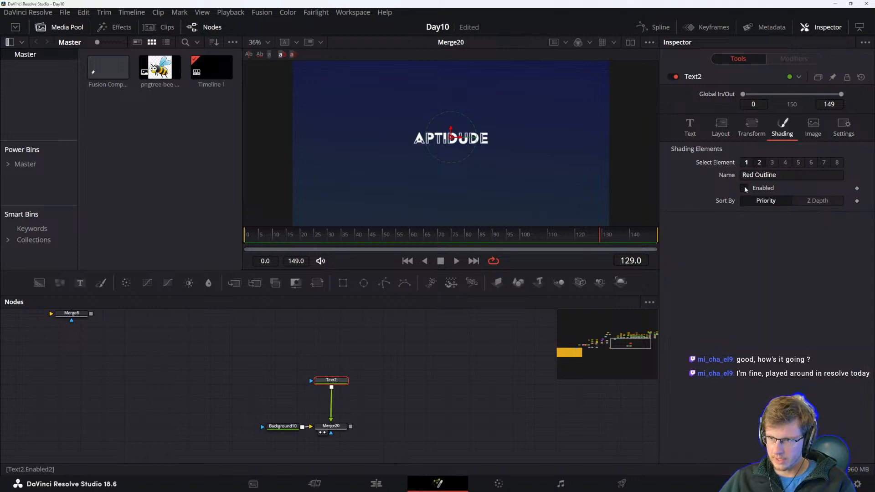
{"action": "left_click", "coordinate": [745, 187]}
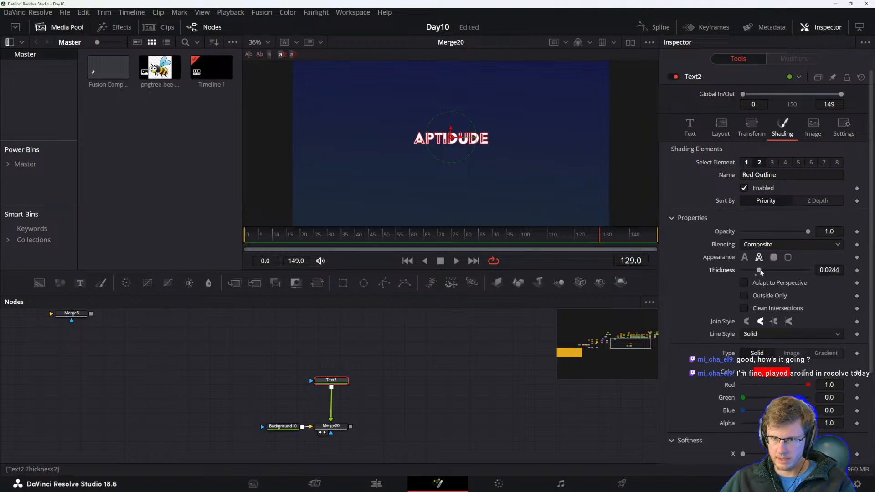
Increase the text size to about 0.16.
{"action": "left_click", "coordinate": [702, 131]}
{"action": "left_click_drag", "start_coordinate": [754, 278], "coordinate": [766, 281]}
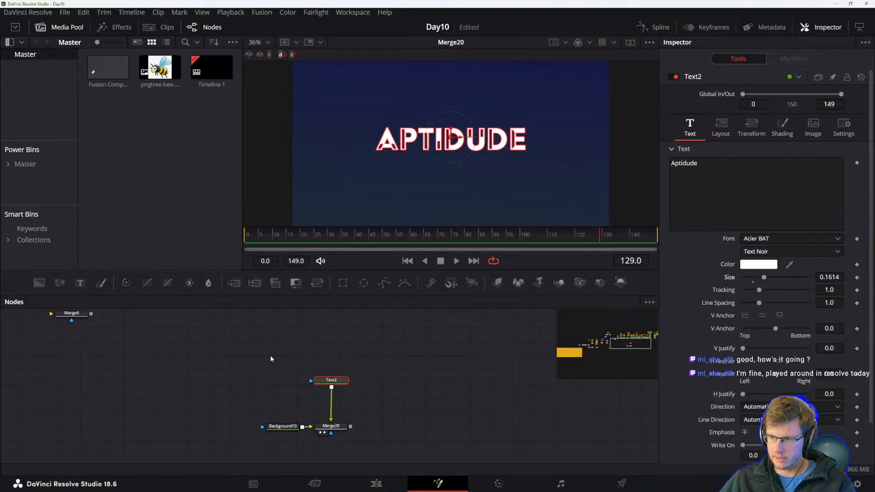
{"action": "left_click", "coordinate": [721, 126]}
{"action": "left_click", "coordinate": [749, 130]}
{"action": "left_click", "coordinate": [727, 129]}
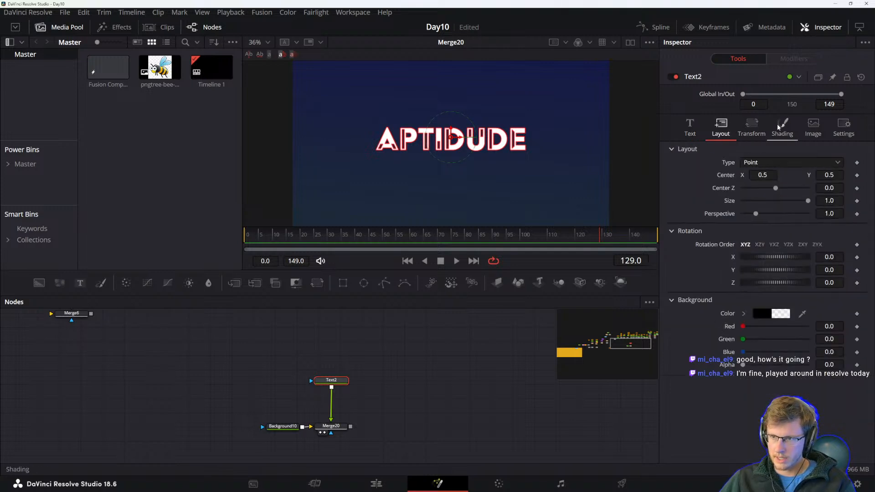
Set the outline color to blue #0d05ff and disable the White Solid Fill shading element.
{"action": "left_click", "coordinate": [782, 128]}
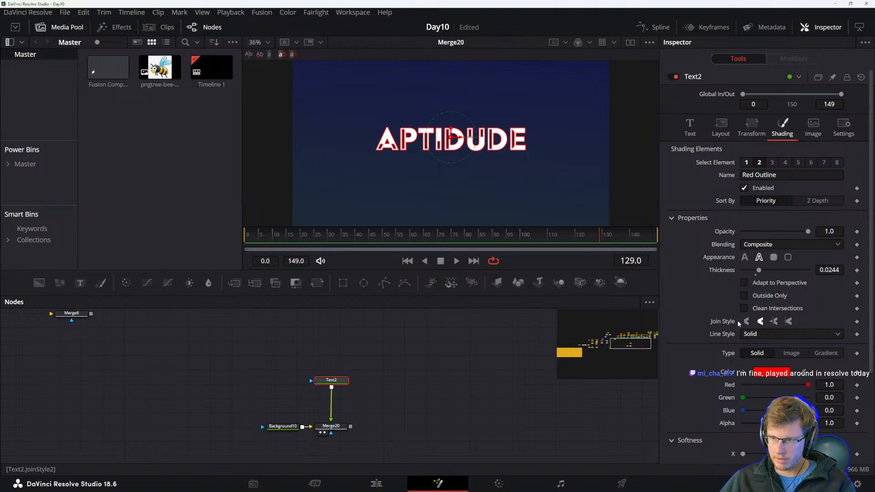
{"action": "left_click", "coordinate": [764, 376]}
{"action": "left_click", "coordinate": [465, 162]}
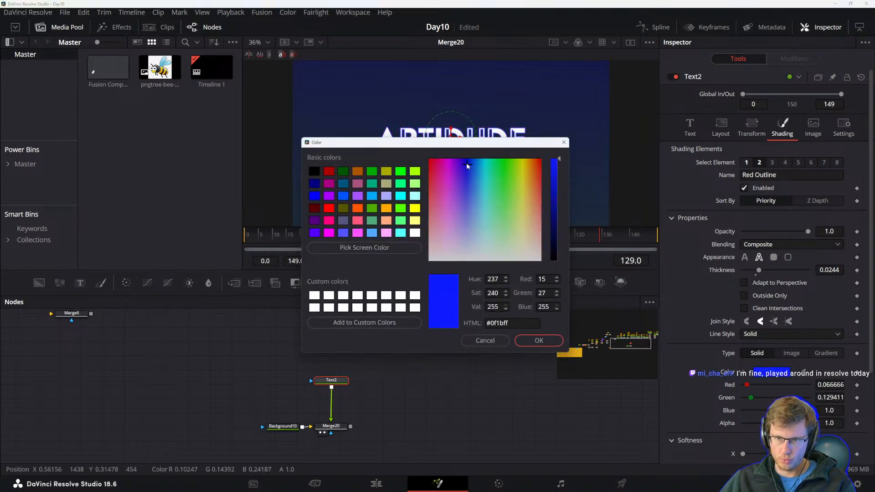
{"action": "left_click", "coordinate": [539, 340]}
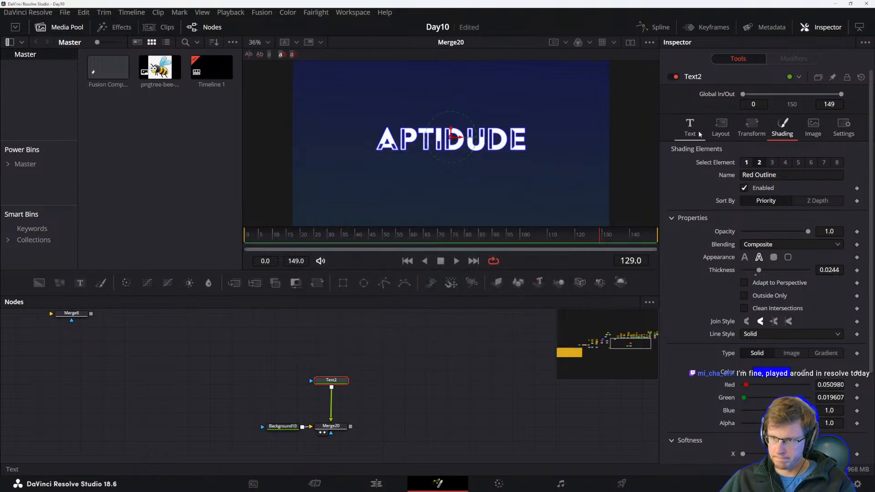
{"action": "left_click", "coordinate": [746, 163]}
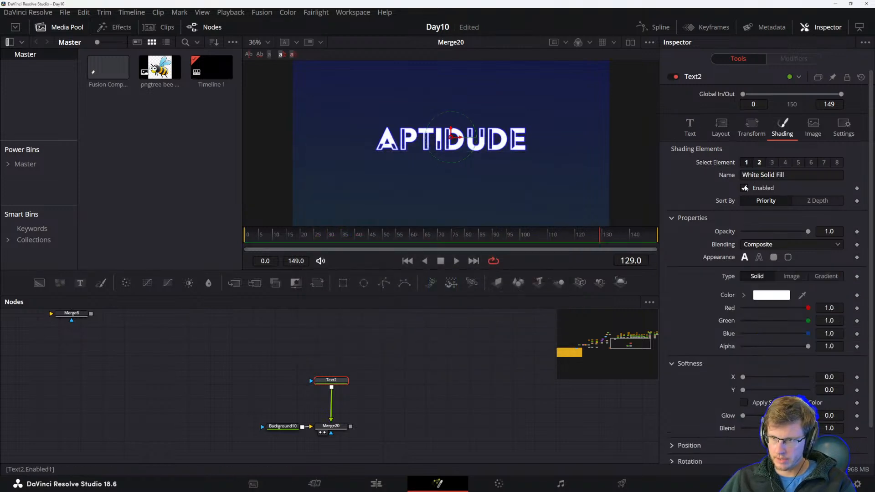
{"action": "left_click", "coordinate": [745, 188]}
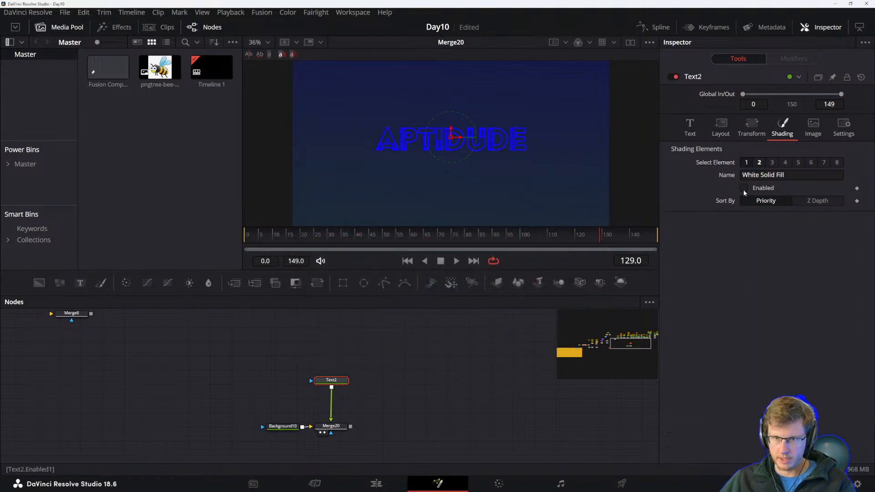
Select the Red Outline shading element and set its color to #00c8ff.
{"action": "left_click", "coordinate": [751, 131]}
{"action": "left_click", "coordinate": [723, 132]}
{"action": "left_click", "coordinate": [781, 131]}
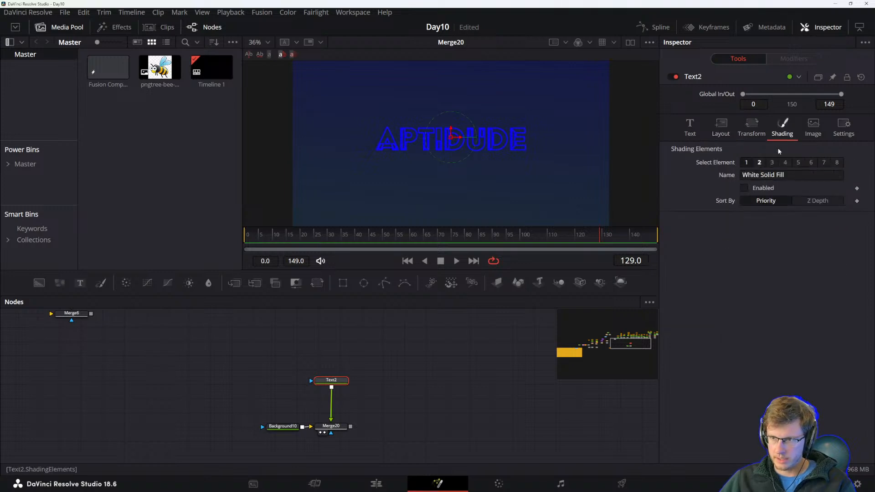
{"action": "left_click", "coordinate": [759, 163]}
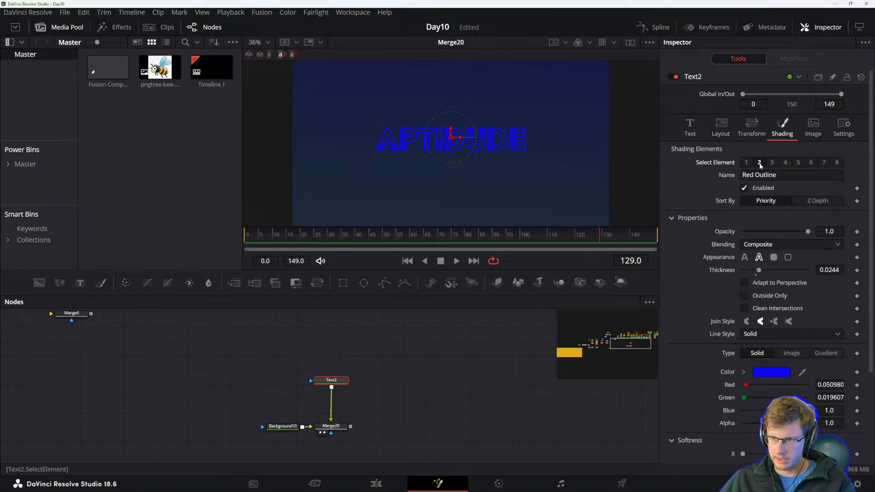
{"action": "left_click", "coordinate": [770, 373]}
{"action": "left_click_drag", "start_coordinate": [428, 143], "coordinate": [418, 241]}
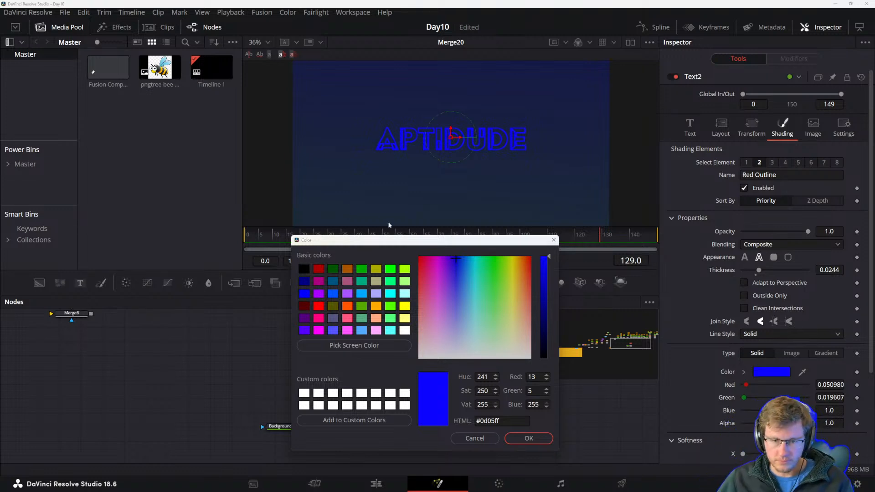
{"action": "left_click_drag", "start_coordinate": [471, 262], "coordinate": [472, 237]}
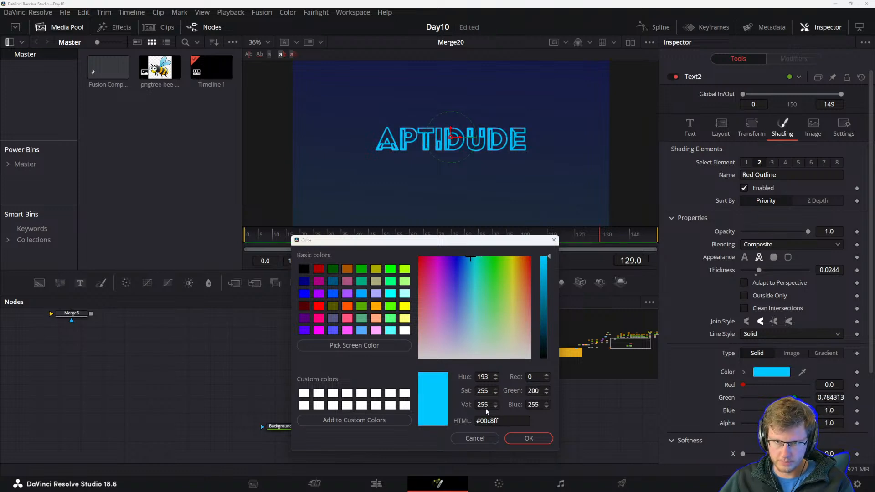
{"action": "left_click", "coordinate": [528, 438]}
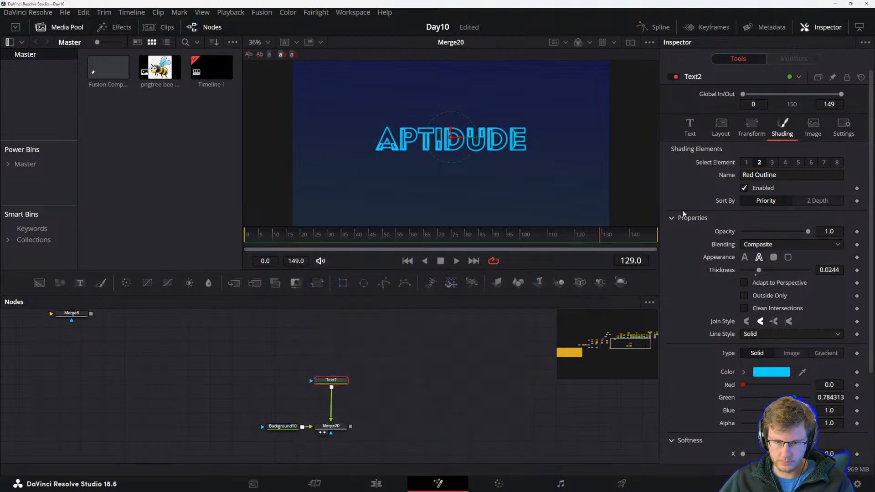
Change the Red Outline color to cyan #00ffff.
{"action": "left_click", "coordinate": [776, 374]}
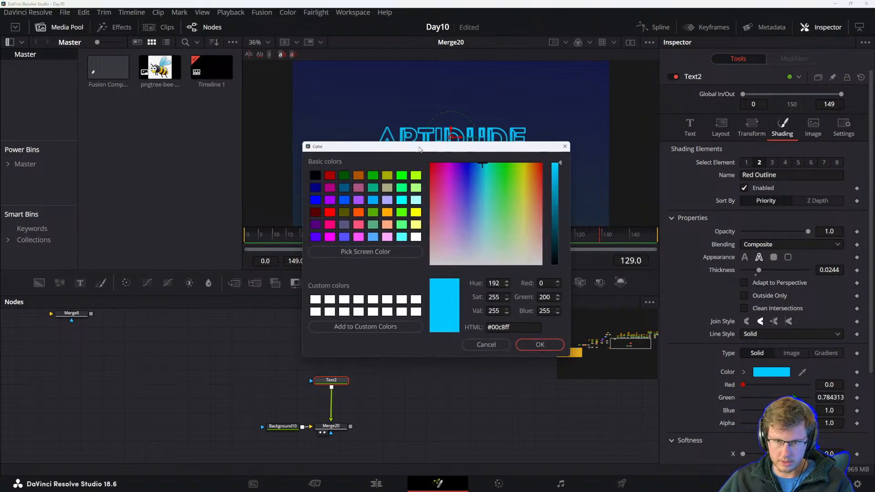
{"action": "left_click_drag", "start_coordinate": [413, 147], "coordinate": [459, 224]}
{"action": "left_click", "coordinate": [465, 310]}
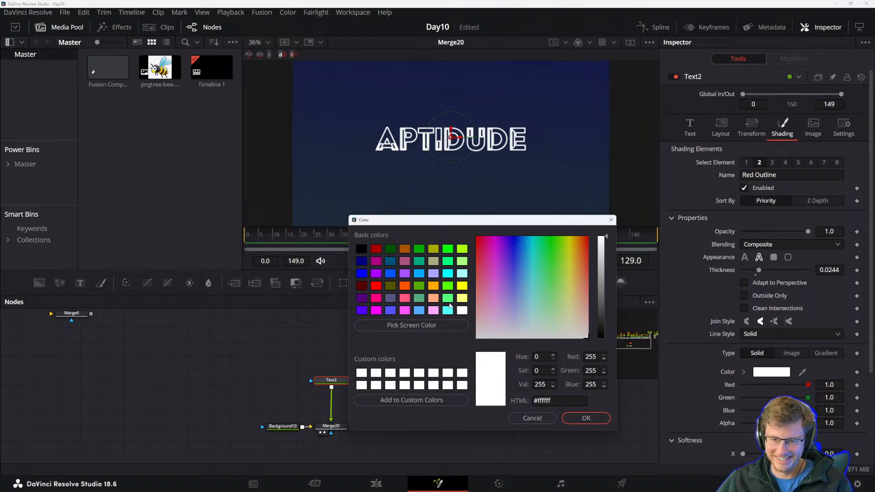
{"action": "left_click", "coordinate": [447, 274]}
{"action": "left_click", "coordinate": [448, 250]}
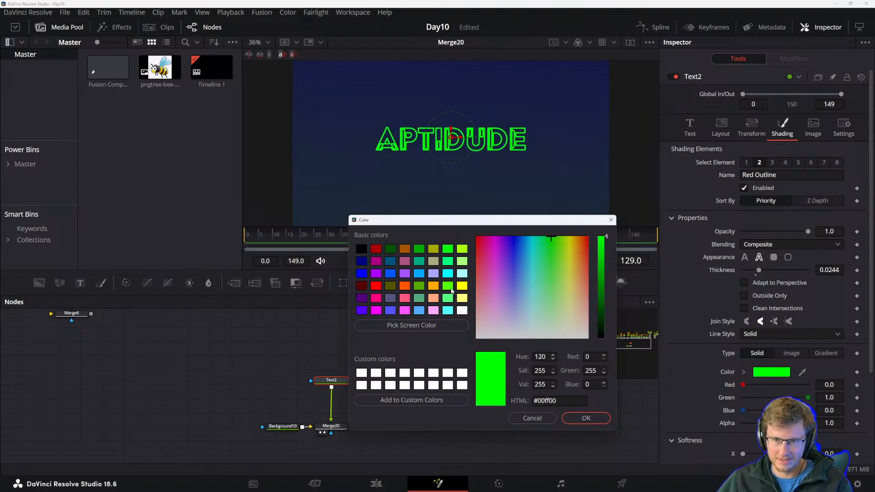
{"action": "left_click", "coordinate": [448, 274]}
{"action": "left_click", "coordinate": [419, 274]}
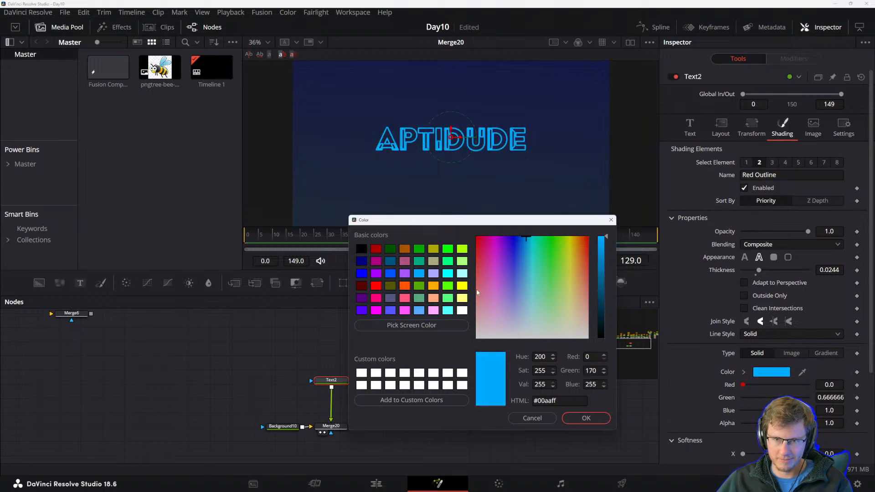
{"action": "left_click", "coordinate": [446, 273]}
{"action": "left_click", "coordinate": [585, 418]}
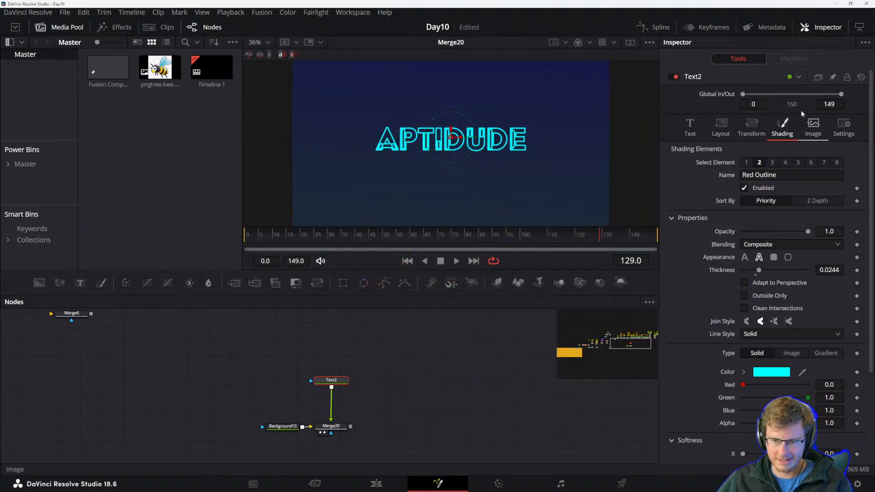
Inspect the Black Shadow and Red Outline shading elements and their softness settings.
{"action": "left_click", "coordinate": [776, 163]}
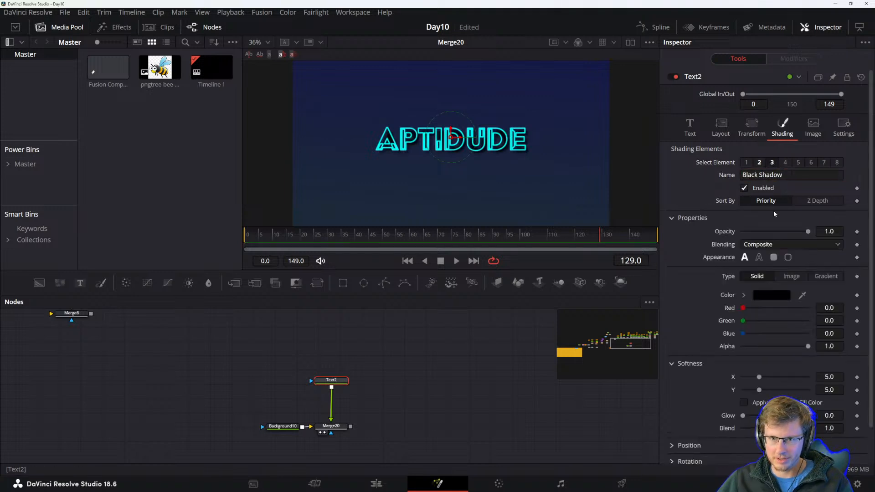
{"action": "left_click", "coordinate": [759, 163]}
{"action": "scroll", "coordinate": [763, 335], "scroll_direction": "down", "scroll_amount": 3}
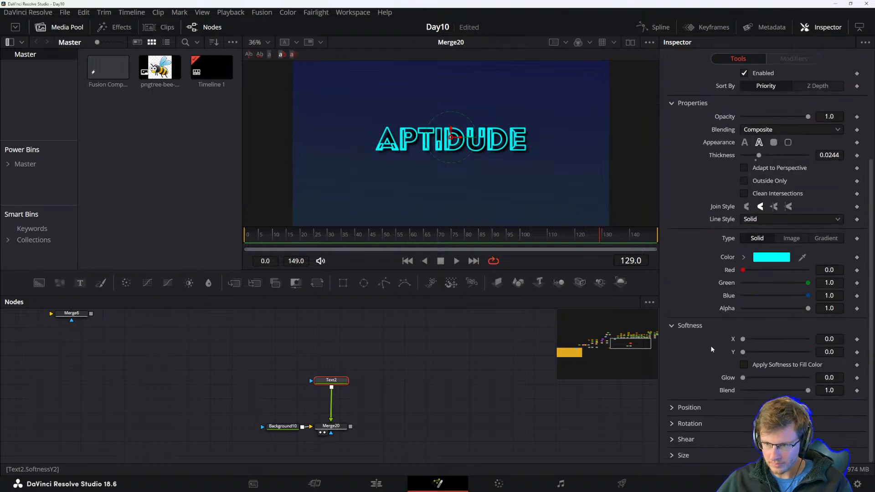
{"action": "left_click", "coordinate": [325, 355]}
{"action": "left_click_drag", "start_coordinate": [337, 385], "coordinate": [336, 372]}
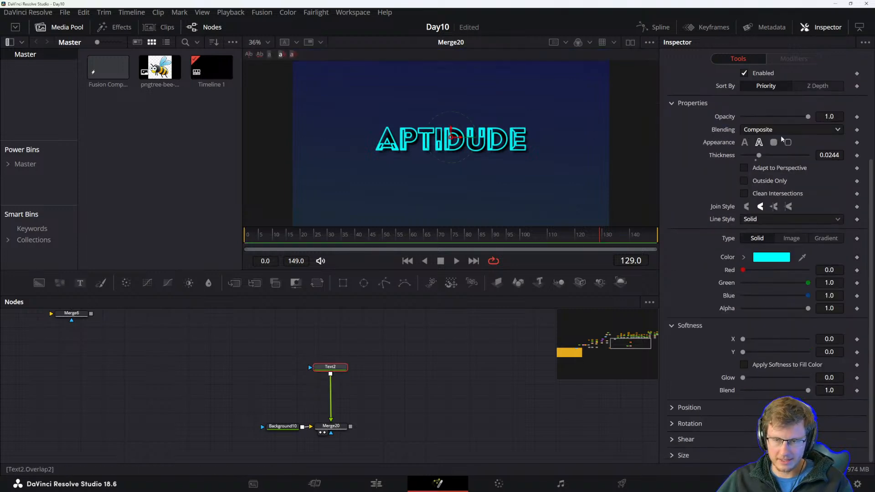
{"action": "scroll", "coordinate": [721, 165], "scroll_direction": "up", "scroll_amount": 3}
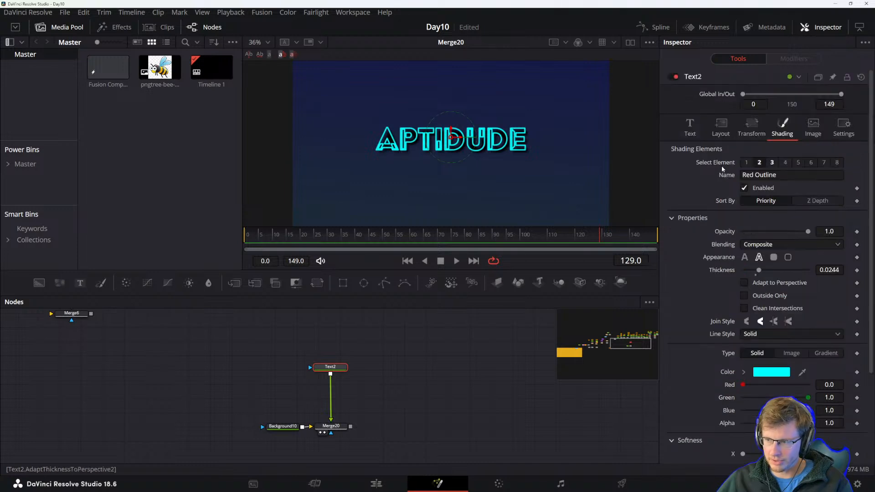
Increase the text tracking to about 1.071.
{"action": "left_click", "coordinate": [686, 130]}
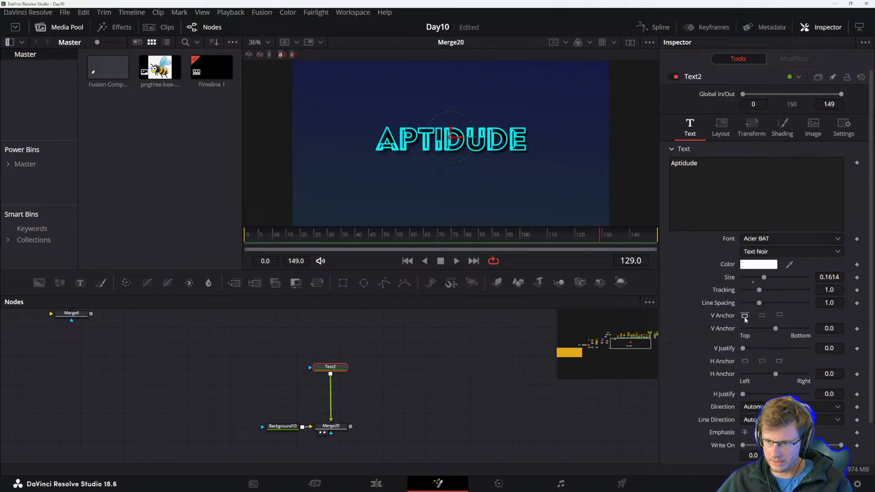
{"action": "left_click_drag", "start_coordinate": [759, 290], "coordinate": [760, 294]}
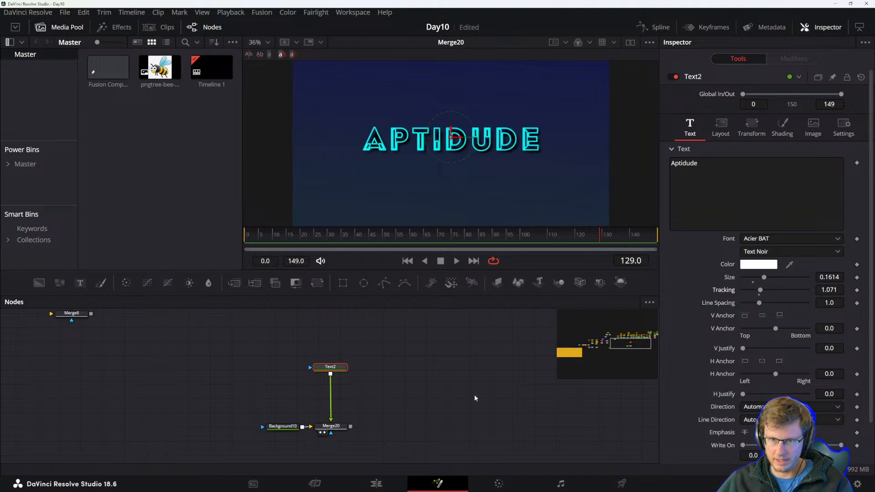
Replace the text content with 'Bee'-RB.
{"action": "triple_click", "coordinate": [713, 161]}
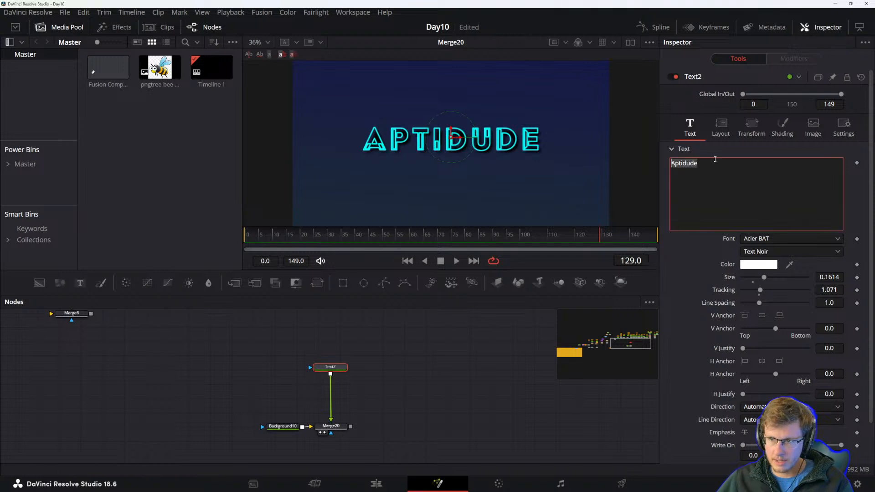
{"action": "type", "text": "BRB"}
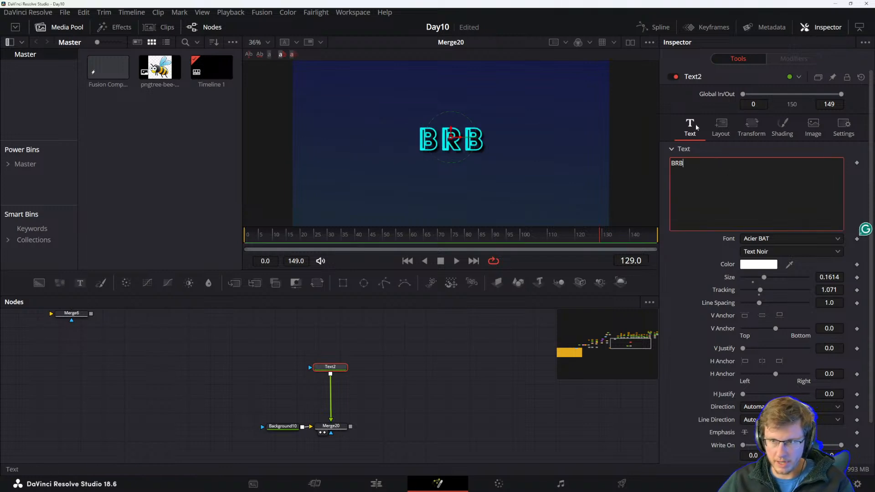
{"action": "type", "text": "ee"}
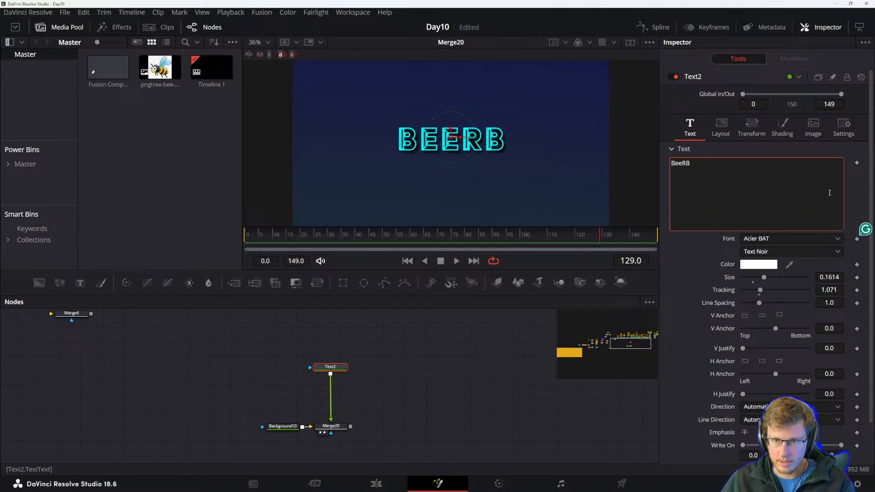
{"action": "type", "text": "'"}
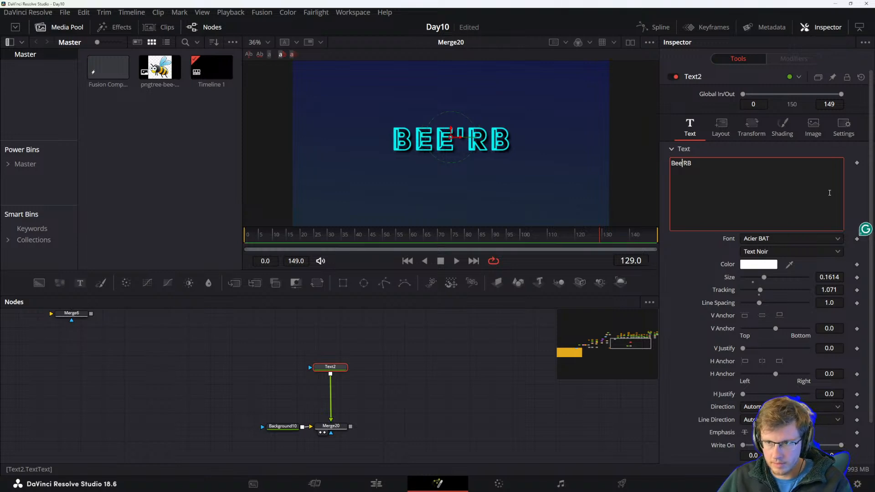
{"action": "key", "text": "Home"}
{"action": "type", "text": "'"}
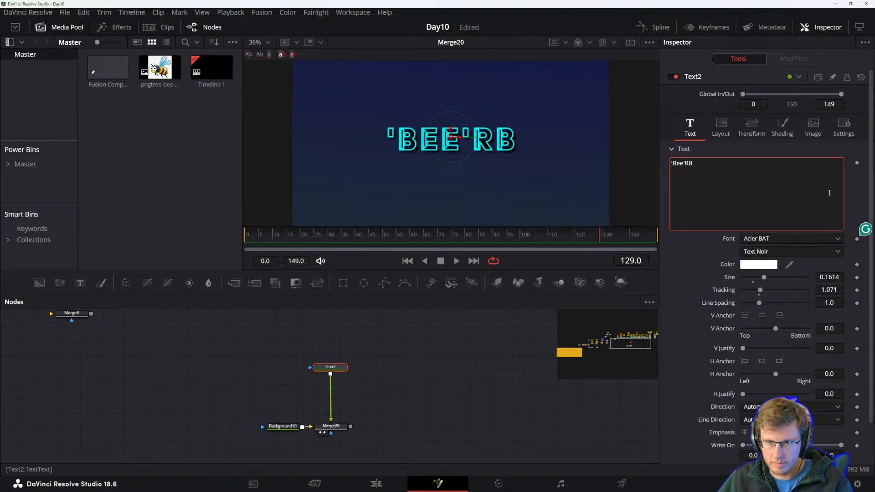
{"action": "type", "text": "-"}
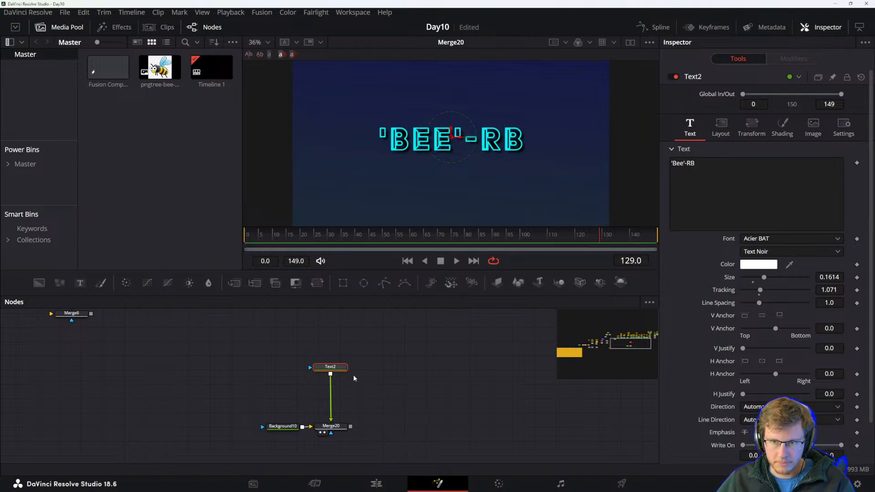
{"action": "left_click", "coordinate": [720, 127]}
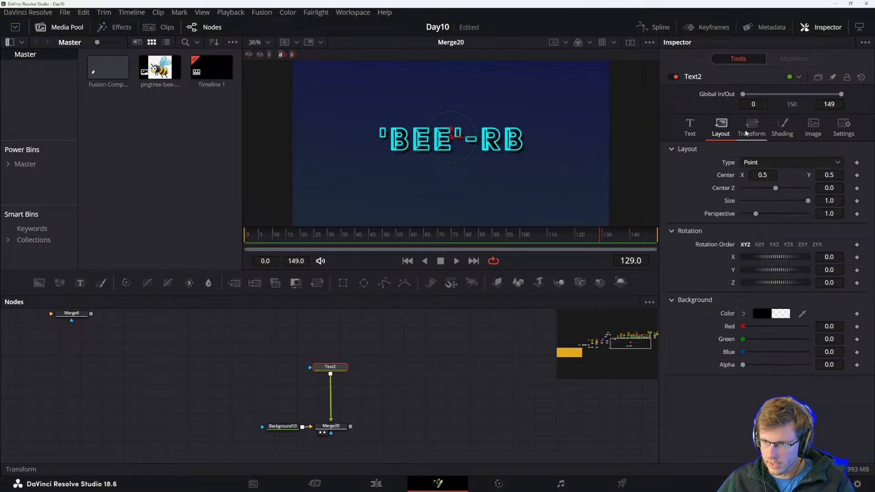
{"action": "left_click", "coordinate": [747, 130]}
{"action": "left_click", "coordinate": [778, 121]}
{"action": "left_click", "coordinate": [720, 127]}
{"action": "left_click", "coordinate": [690, 127]}
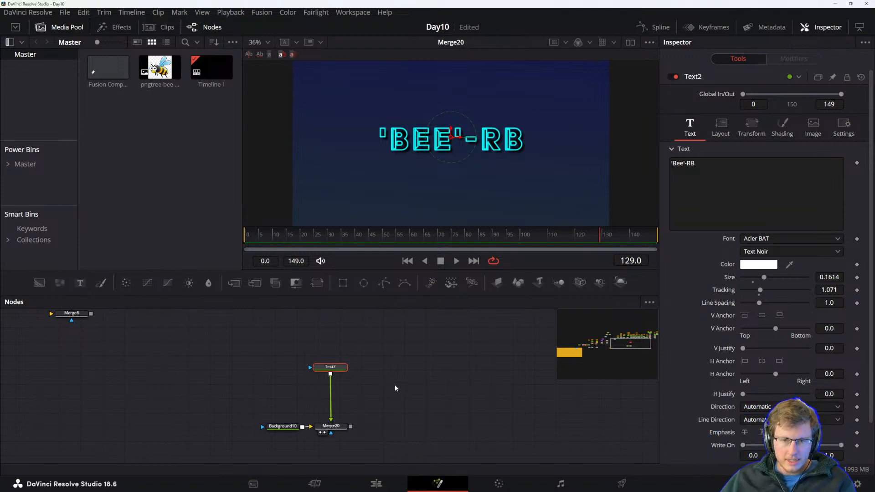
Add a Rectangle node above the text node and fit its box around the text, height about 0.32, center Y about 0.56.
{"action": "left_click_drag", "start_coordinate": [343, 283], "coordinate": [315, 391]}
{"action": "left_click_drag", "start_coordinate": [311, 391], "coordinate": [335, 348]}
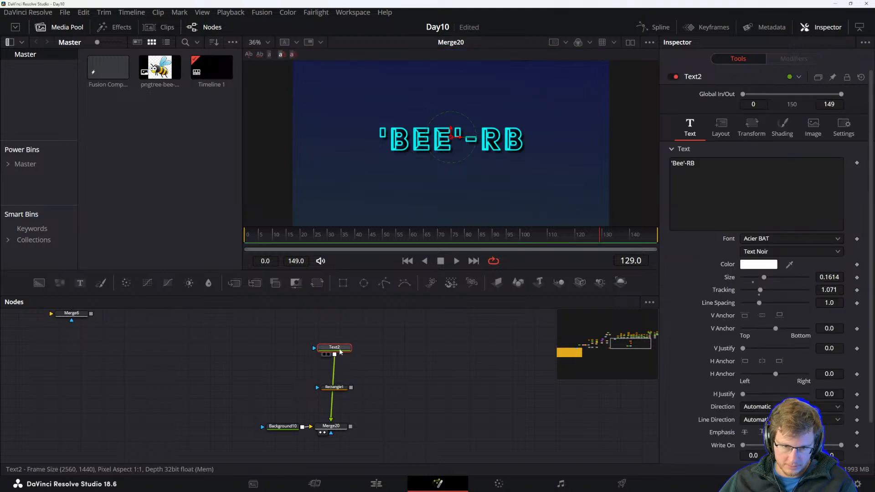
{"action": "left_click_drag", "start_coordinate": [333, 387], "coordinate": [336, 330]}
{"action": "mouse_move", "coordinate": [467, 181]}
{"action": "left_mouse_down"}
{"action": "mouse_move", "coordinate": [468, 159]}
{"action": "mouse_move", "coordinate": [473, 166]}
{"action": "left_mouse_up"}
{"action": "left_click_drag", "start_coordinate": [450, 134], "coordinate": [450, 123]}
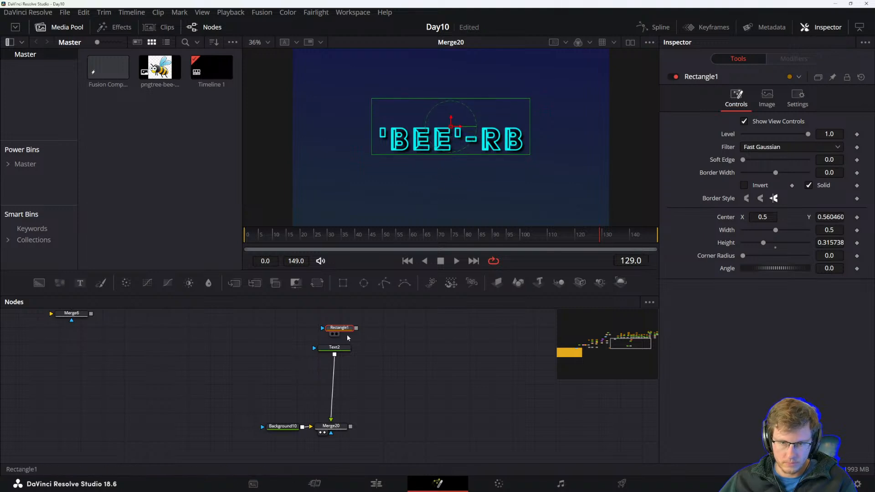
Connect the rectangle to the text node as its mask and move the text down out of the masked area.
{"action": "left_click_drag", "start_coordinate": [356, 328], "coordinate": [342, 350]}
{"action": "left_click", "coordinate": [342, 350]}
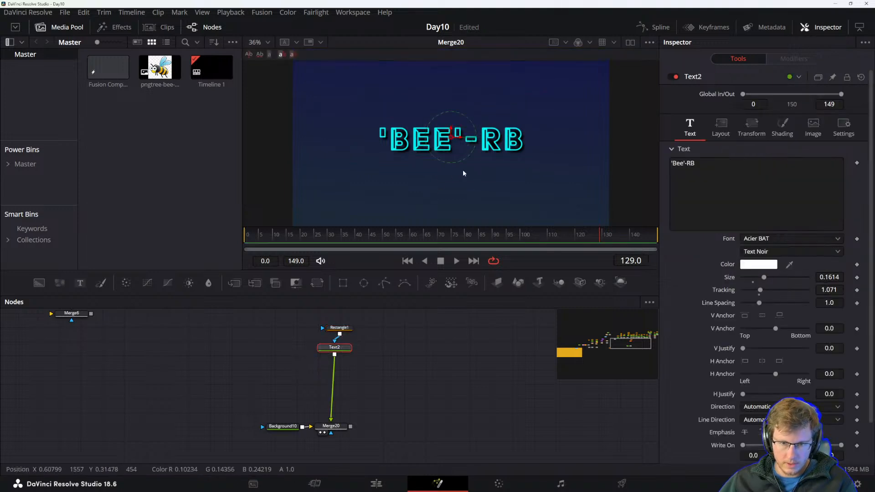
{"action": "left_click_drag", "start_coordinate": [451, 131], "coordinate": [444, 162]}
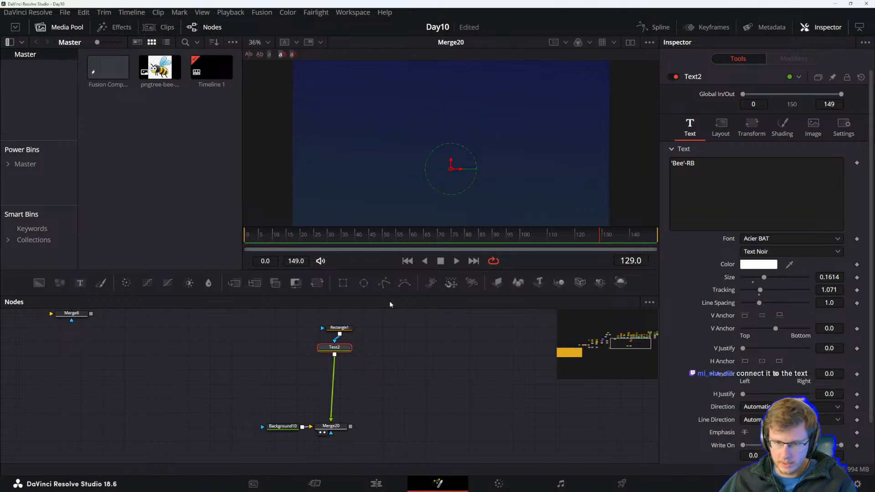
Nudge the text's position slightly in the viewer.
{"action": "left_click_drag", "start_coordinate": [339, 328], "coordinate": [336, 326]}
{"action": "left_click", "coordinate": [336, 326]}
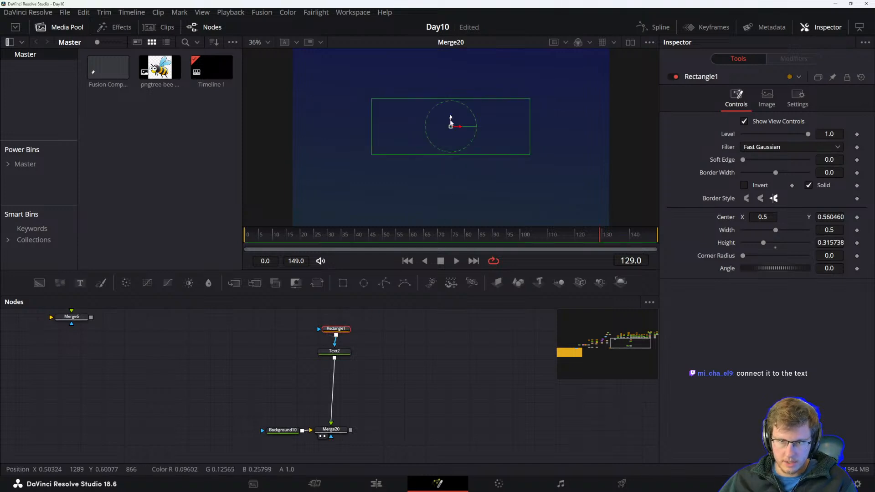
{"action": "left_click", "coordinate": [335, 352]}
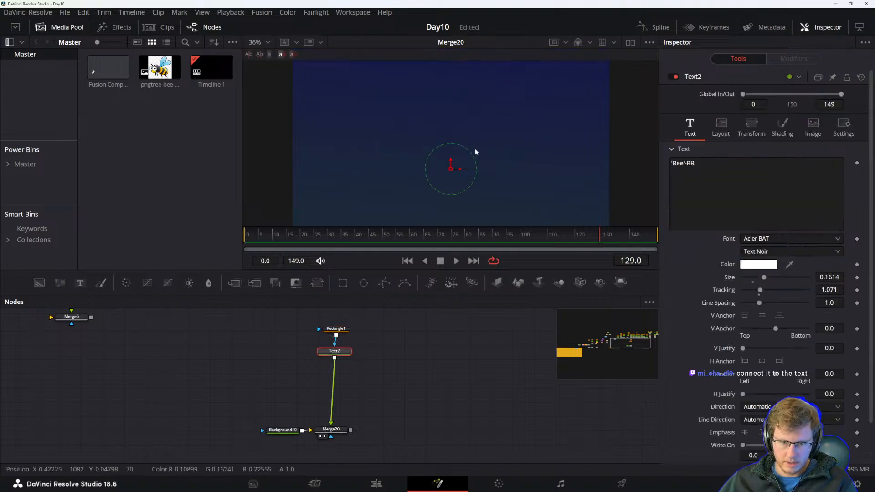
{"action": "mouse_move", "coordinate": [450, 160]}
{"action": "left_mouse_down"}
{"action": "mouse_move", "coordinate": [455, 126]}
{"action": "mouse_move", "coordinate": [454, 163]}
{"action": "left_mouse_up"}
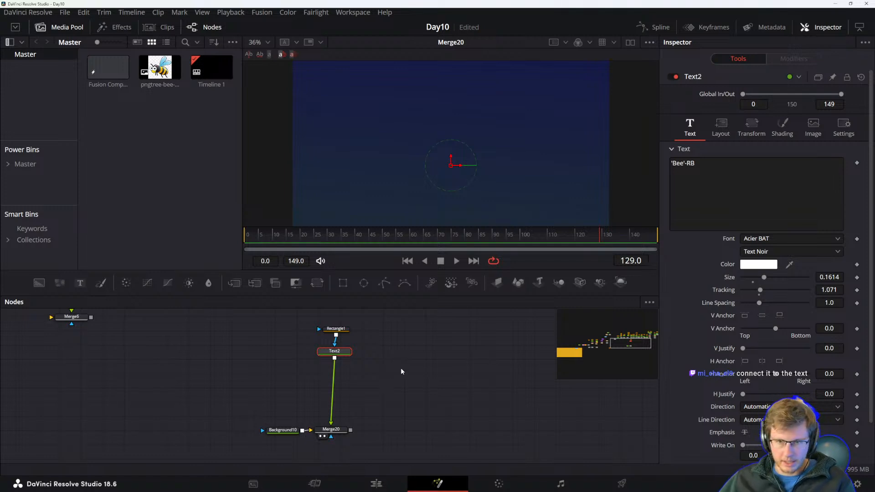
Move the Text2 node down in the node graph.
{"action": "mouse_move", "coordinate": [404, 377]}
{"action": "left_mouse_down"}
{"action": "mouse_move", "coordinate": [389, 387]}
{"action": "mouse_move", "coordinate": [395, 417]}
{"action": "mouse_move", "coordinate": [407, 390]}
{"action": "left_mouse_up"}
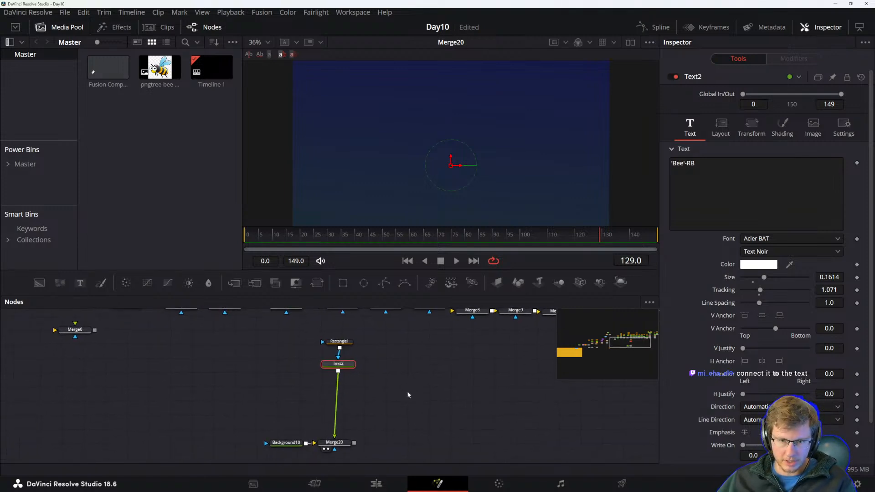
{"action": "left_click", "coordinate": [346, 342], "text": "ctrl"}
{"action": "left_click_drag", "start_coordinate": [344, 364], "coordinate": [343, 379]}
{"action": "left_click", "coordinate": [344, 379]}
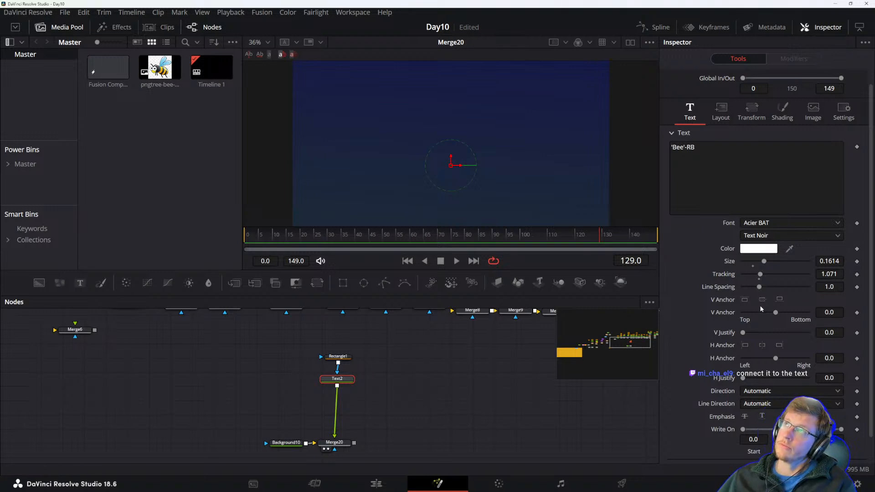
Set a keyframe on the text size of 0.1772 at frame 129 and move the playhead to frame 30.
{"action": "left_click", "coordinate": [858, 261]}
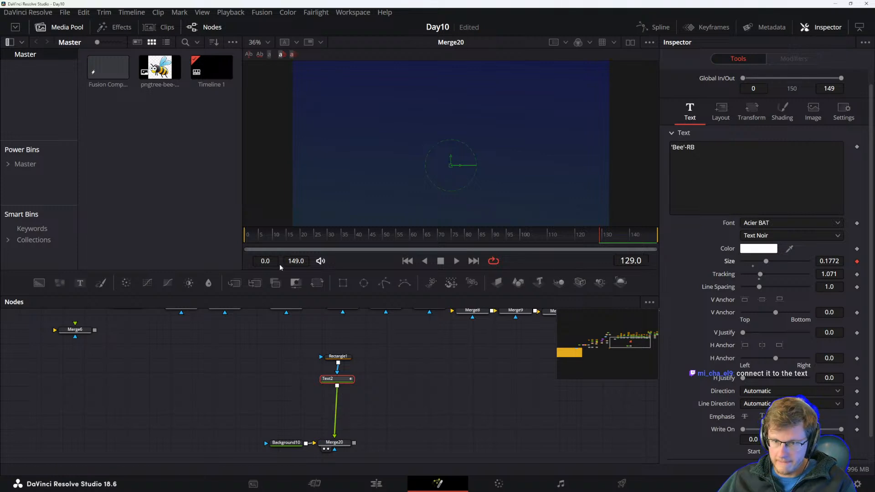
{"action": "mouse_move", "coordinate": [299, 235]}
{"action": "left_mouse_down"}
{"action": "mouse_move", "coordinate": [316, 234]}
{"action": "mouse_move", "coordinate": [304, 236]}
{"action": "left_mouse_up"}
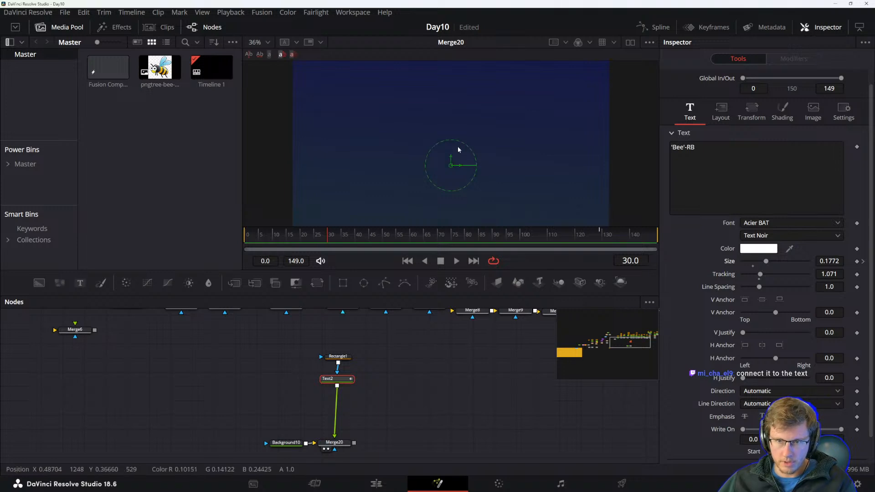
Move the text back up into the masked area and widen the rectangle mask slightly to fit it.
{"action": "left_click_drag", "start_coordinate": [452, 161], "coordinate": [452, 134]}
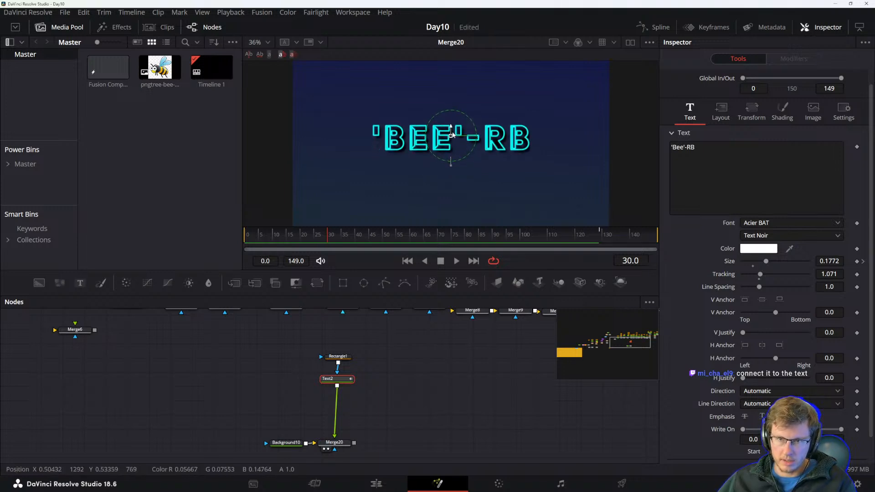
{"action": "left_click", "coordinate": [340, 357]}
{"action": "left_click_drag", "start_coordinate": [530, 131], "coordinate": [540, 131]}
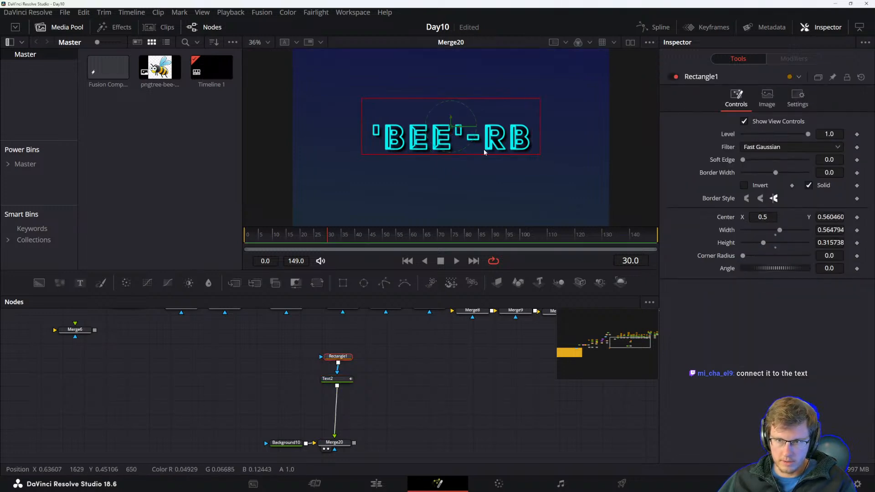
Select the text node and set a text size keyframe of 0.1535 at frame 35.
{"action": "left_click", "coordinate": [332, 379]}
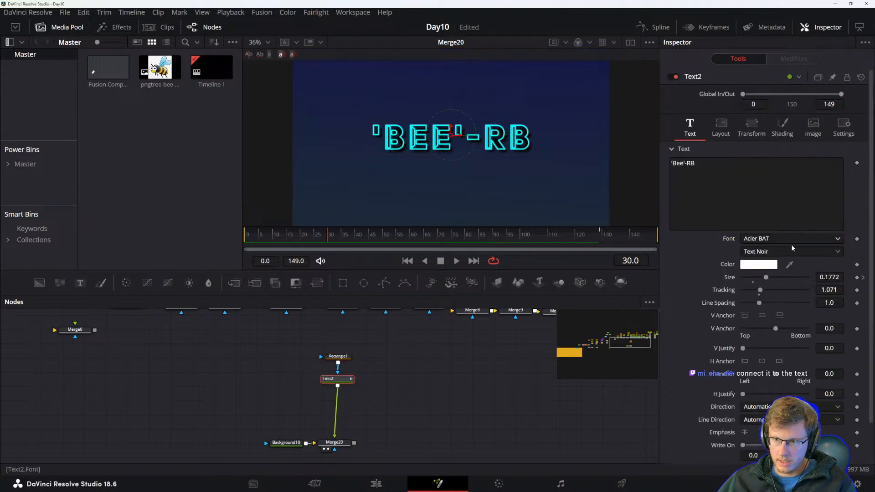
{"action": "left_click", "coordinate": [857, 278]}
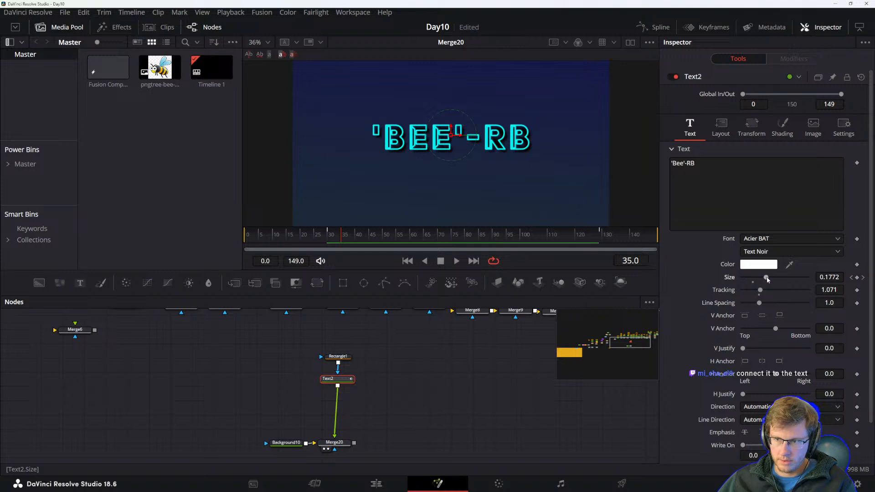
{"action": "left_click_drag", "start_coordinate": [766, 280], "coordinate": [765, 281]}
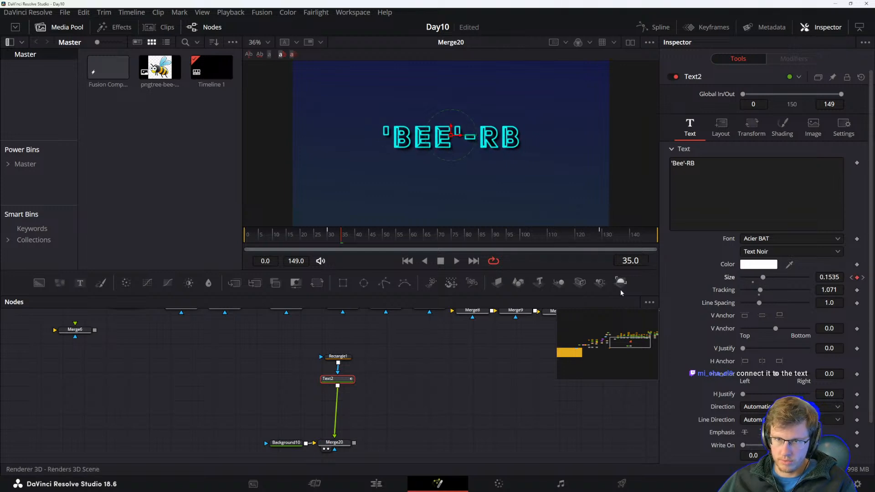
Play the animation from the start to preview it.
{"action": "left_click_drag", "start_coordinate": [393, 374], "coordinate": [388, 379]}
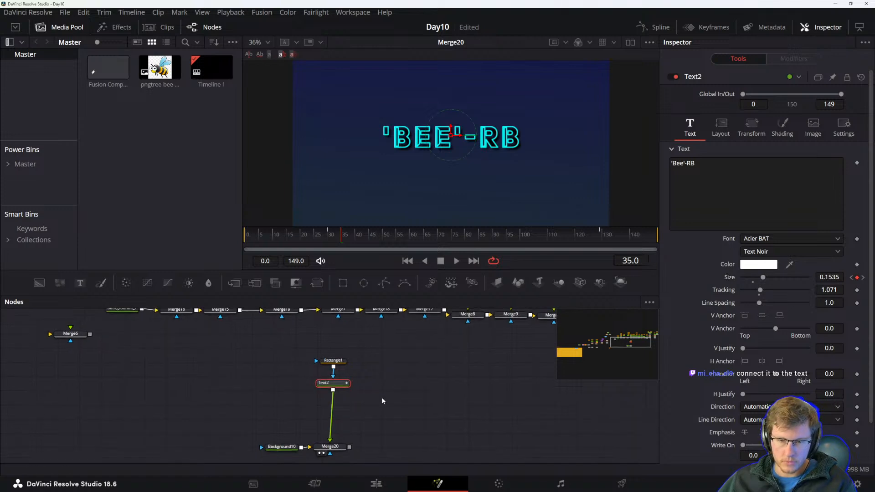
{"action": "left_click_drag", "start_coordinate": [333, 384], "coordinate": [333, 387]}
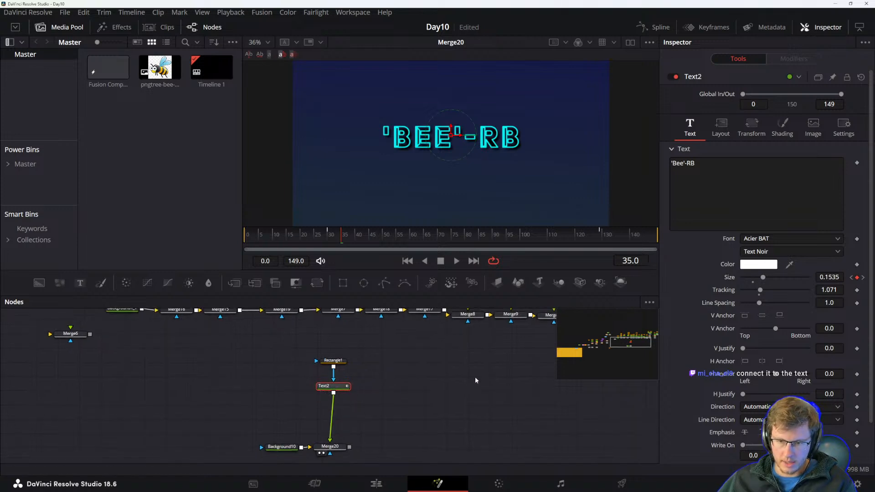
{"action": "left_click_drag", "start_coordinate": [337, 236], "coordinate": [243, 236]}
{"action": "key", "text": "space"}
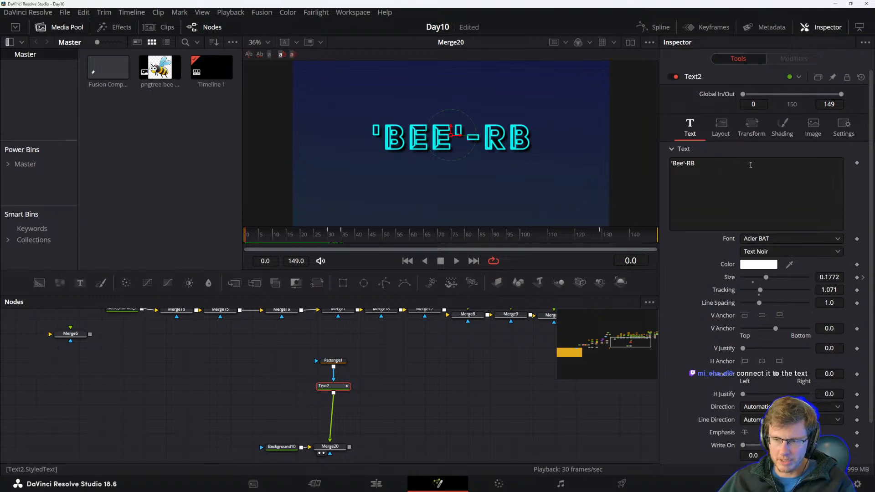
Add a keyframe on the text's layout center.
{"action": "left_click", "coordinate": [724, 130]}
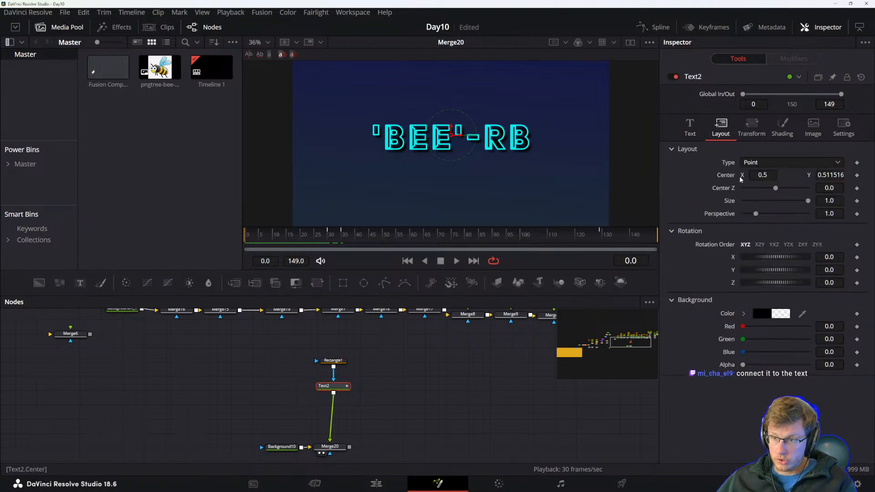
{"action": "left_click_drag", "start_coordinate": [759, 175], "coordinate": [770, 175]}
{"action": "key", "text": "ctrl+z"}
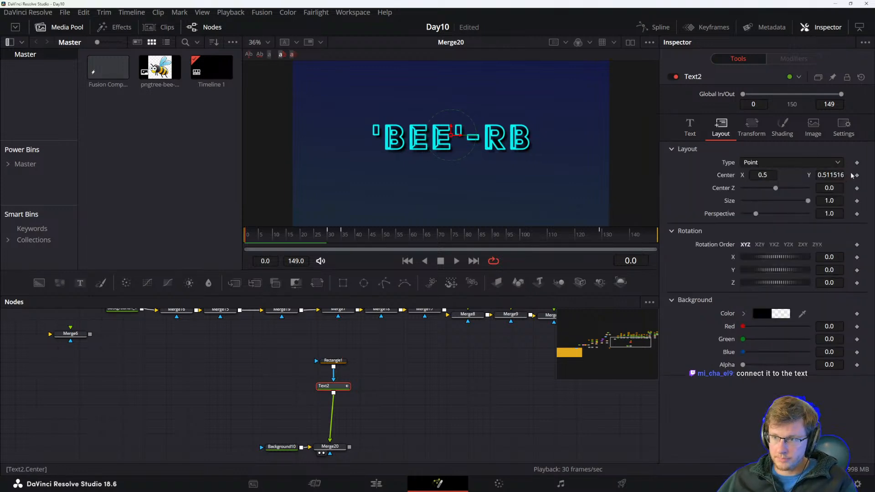
{"action": "left_click", "coordinate": [857, 176]}
At frame 0, lower the text's center Y to about 0.28.
{"action": "left_click", "coordinate": [326, 234]}
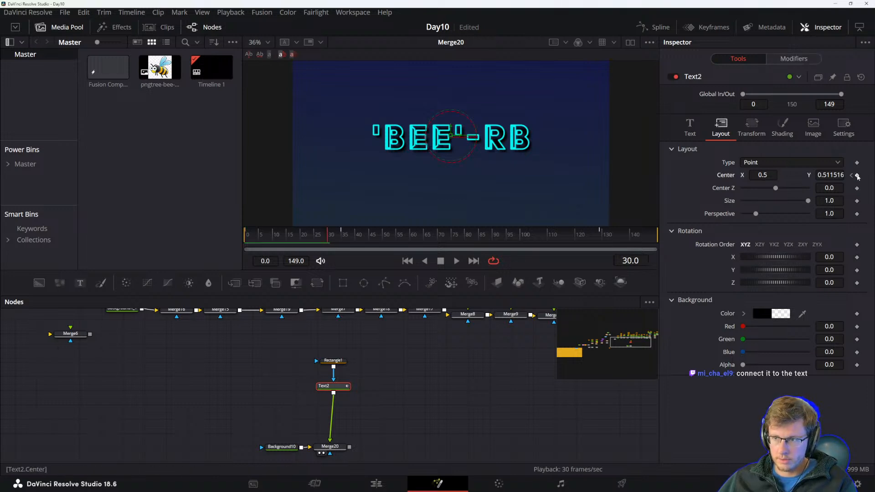
{"action": "left_click", "coordinate": [326, 236]}
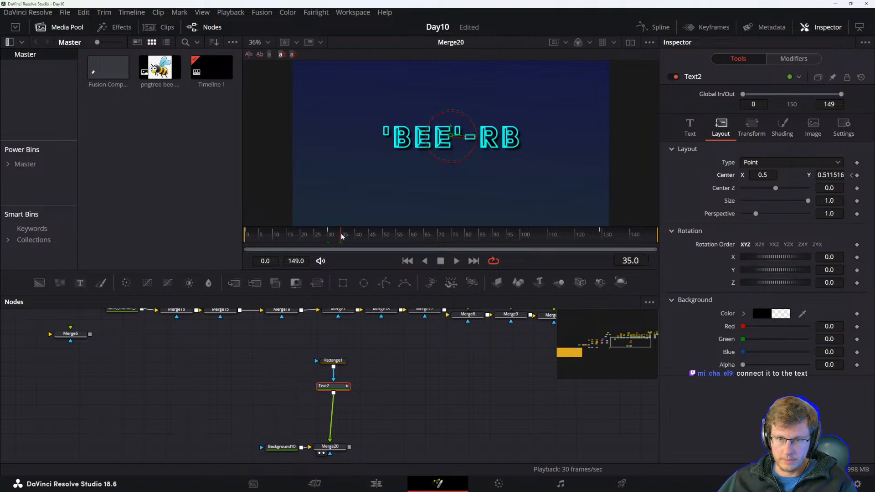
{"action": "left_click_drag", "start_coordinate": [327, 239], "coordinate": [244, 238]}
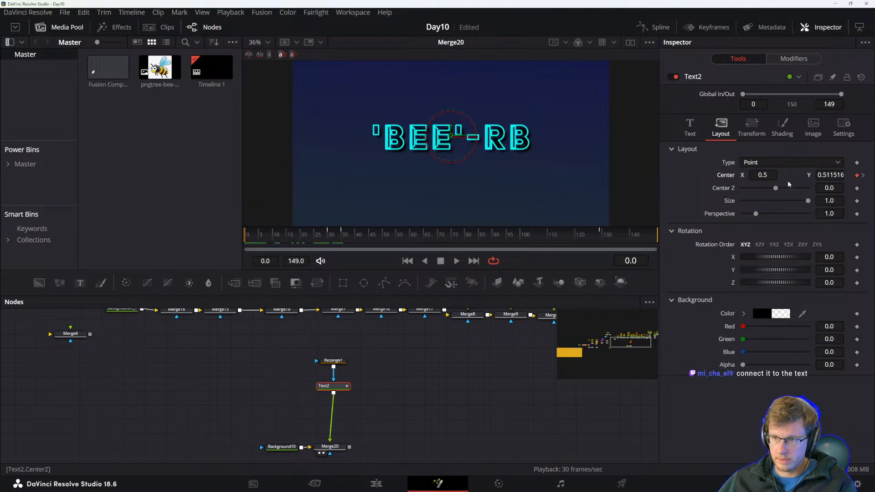
{"action": "mouse_move", "coordinate": [770, 176]}
{"action": "left_mouse_down"}
{"action": "mouse_move", "coordinate": [763, 176]}
{"action": "mouse_move", "coordinate": [770, 175]}
{"action": "left_mouse_up"}
{"action": "left_click_drag", "start_coordinate": [833, 176], "coordinate": [810, 176]}
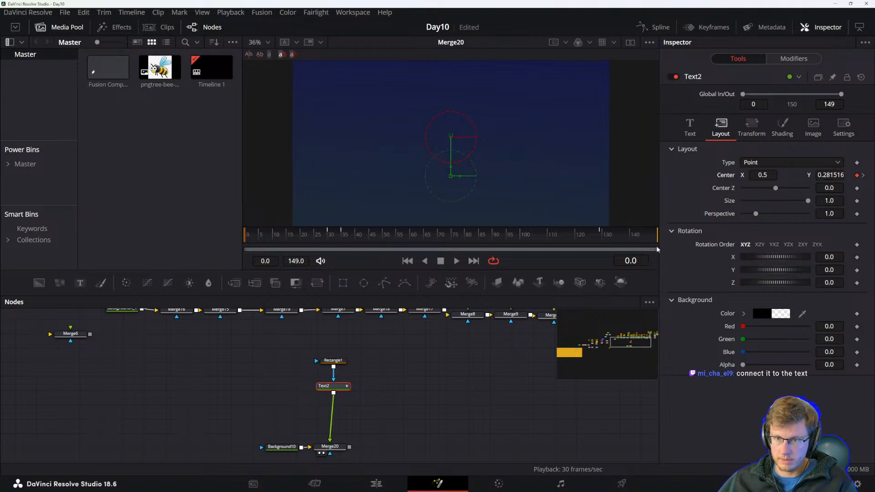
At the frame 30 keyframe, set the text's center Y to 0.5.
{"action": "left_click", "coordinate": [863, 175]}
{"action": "left_click", "coordinate": [829, 176]}
{"action": "double_click", "coordinate": [827, 174]}
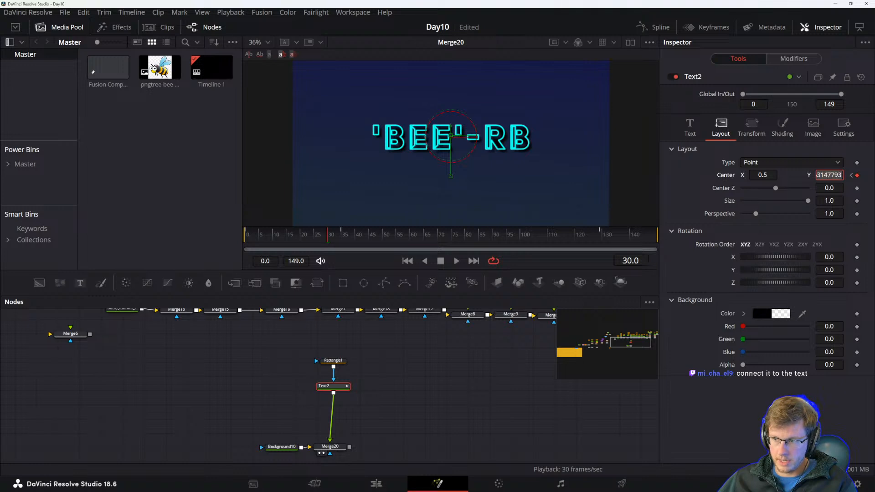
{"action": "type", "text": "0.5"}
{"action": "key", "text": "Tab"}
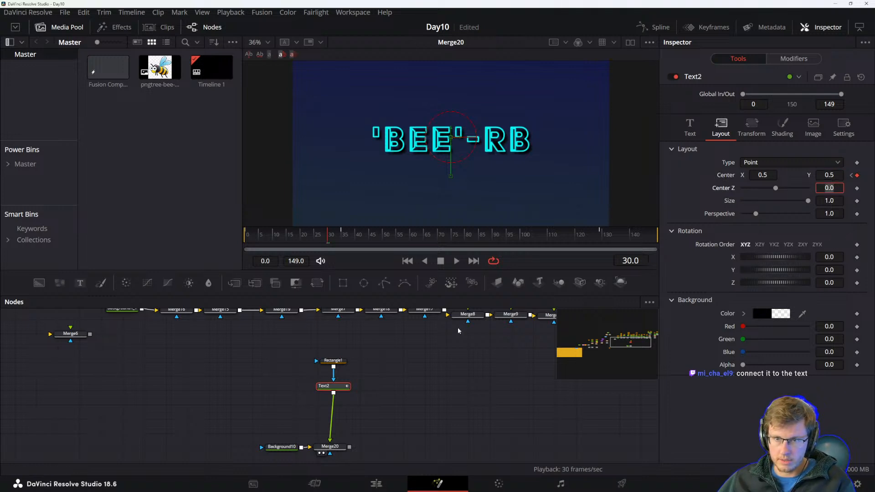
Play back and step through the text's size keyframes to review the animation.
{"action": "left_click", "coordinate": [473, 396]}
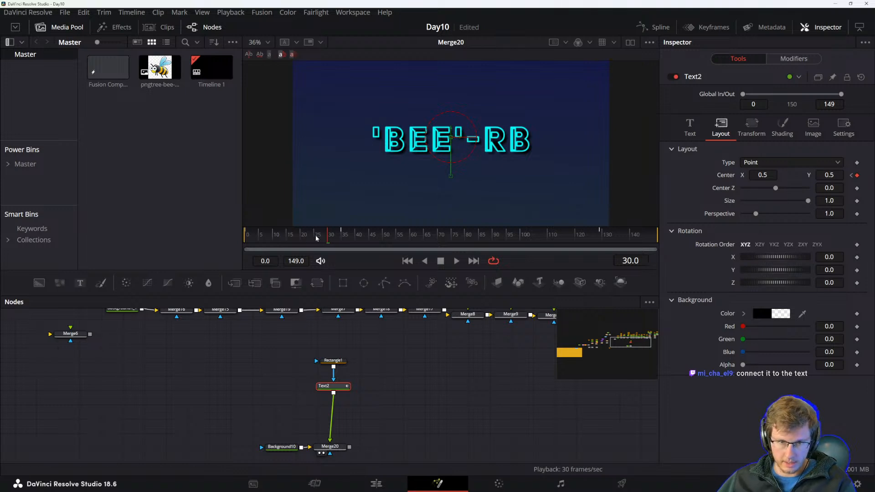
{"action": "left_click_drag", "start_coordinate": [313, 239], "coordinate": [237, 237]}
{"action": "key", "text": "space"}
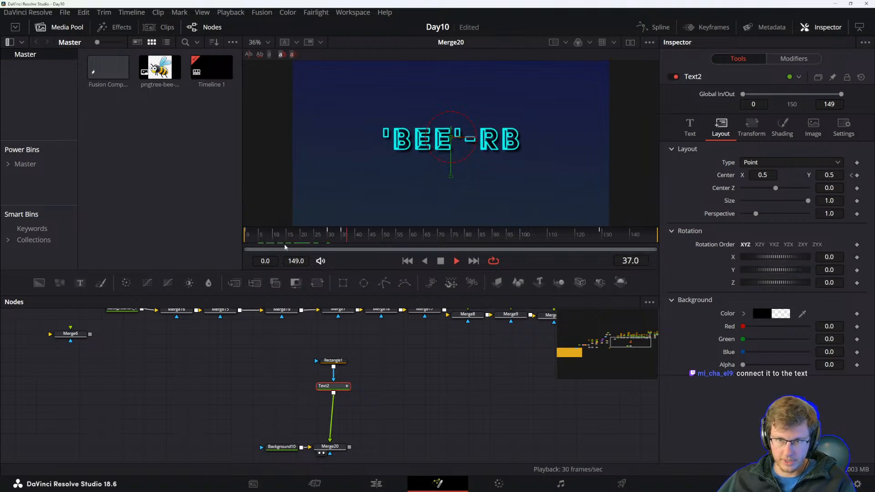
{"action": "left_click", "coordinate": [358, 236]}
{"action": "mouse_move", "coordinate": [359, 236]}
{"action": "left_mouse_down"}
{"action": "mouse_move", "coordinate": [598, 236]}
{"action": "mouse_move", "coordinate": [342, 237]}
{"action": "left_mouse_up"}
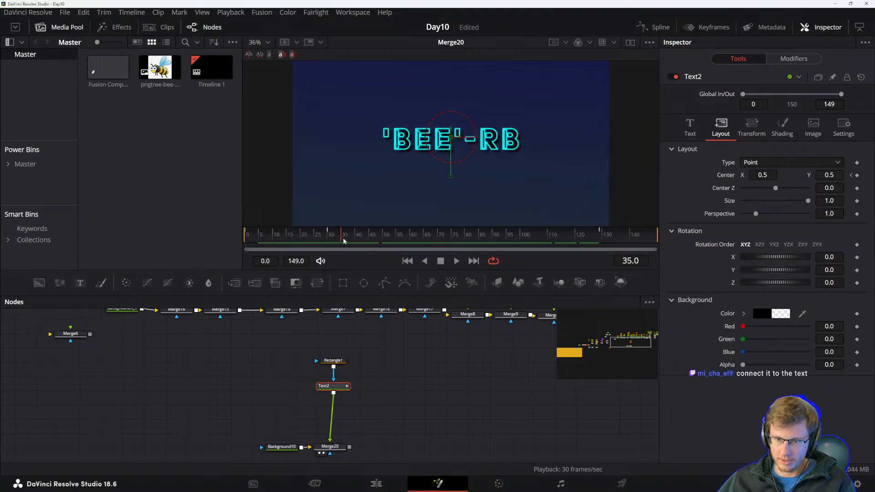
{"action": "left_click", "coordinate": [689, 128]}
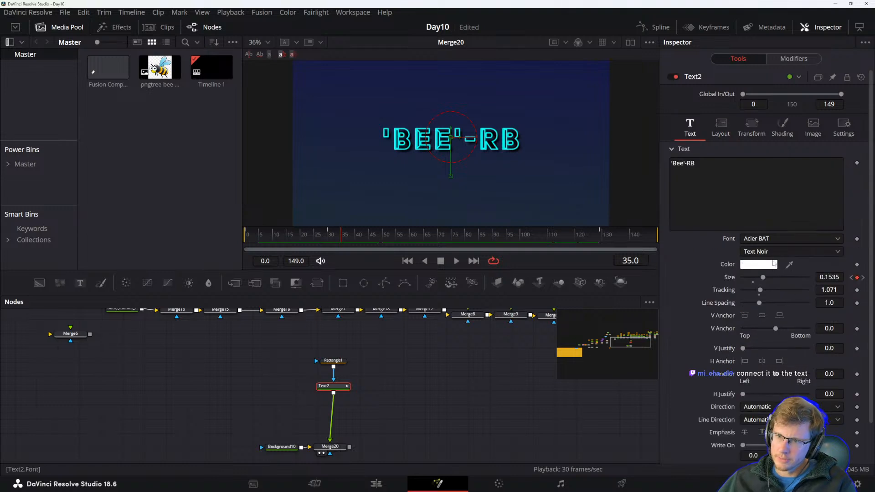
{"action": "left_click", "coordinate": [863, 277]}
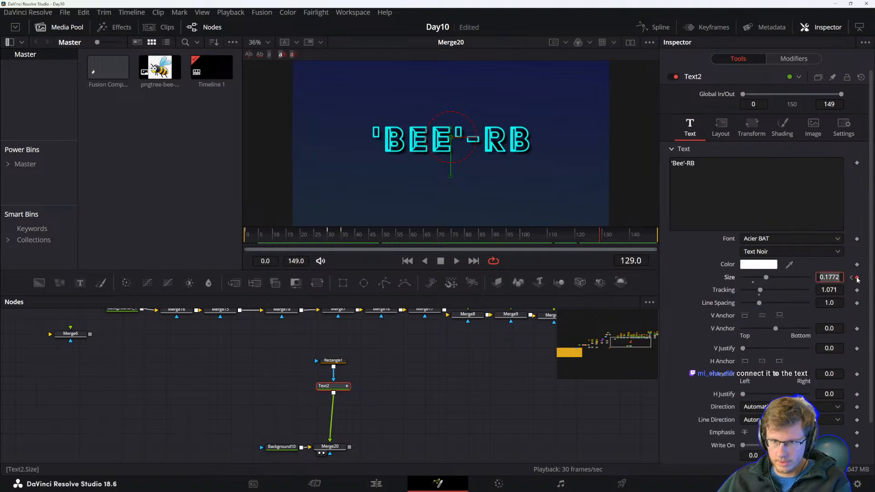
{"action": "left_click", "coordinate": [851, 278]}
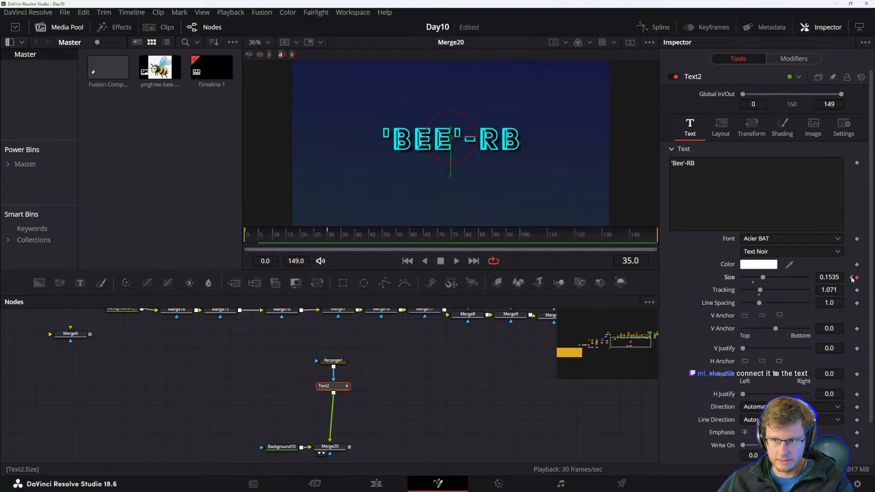
{"action": "left_click", "coordinate": [852, 278]}
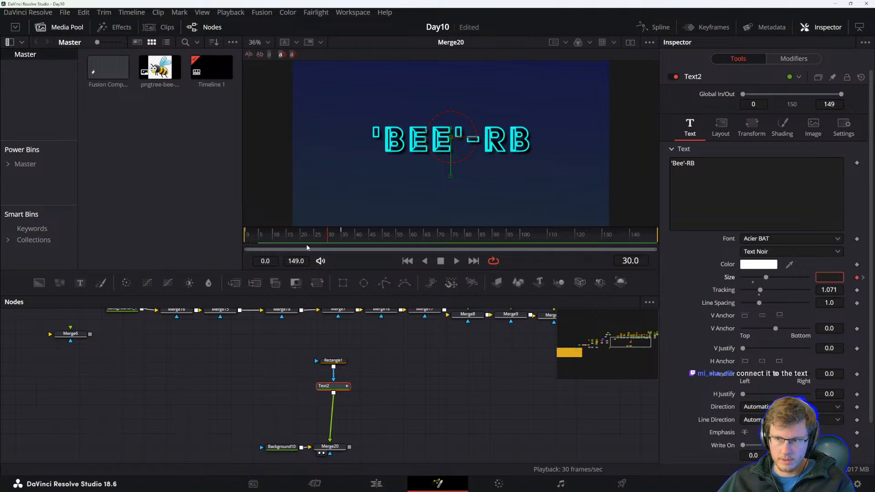
{"action": "mouse_move", "coordinate": [313, 234]}
{"action": "left_mouse_down"}
{"action": "mouse_move", "coordinate": [249, 232]}
{"action": "mouse_move", "coordinate": [356, 234]}
{"action": "mouse_move", "coordinate": [328, 236]}
{"action": "left_mouse_up"}
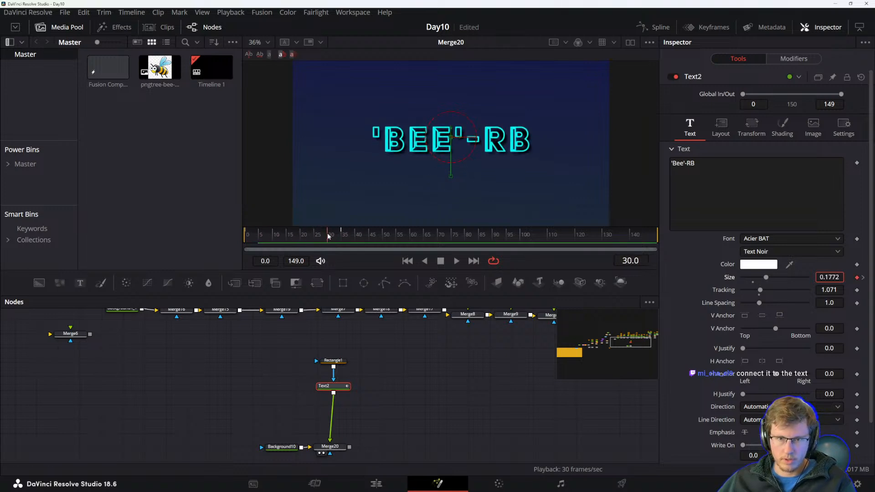
Open the Keyframes editor showing only Text2 with its center and size tracks expanded.
{"action": "left_click", "coordinate": [714, 28]}
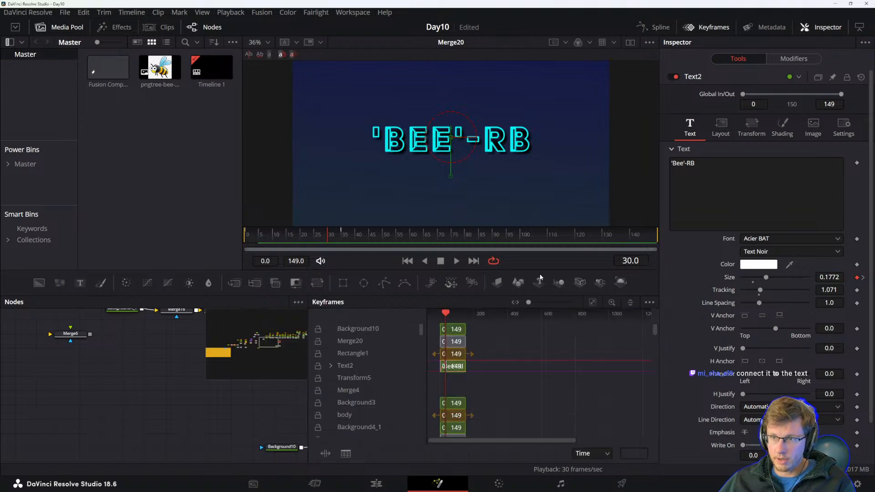
{"action": "left_click", "coordinate": [649, 303]}
{"action": "left_click", "coordinate": [602, 315]}
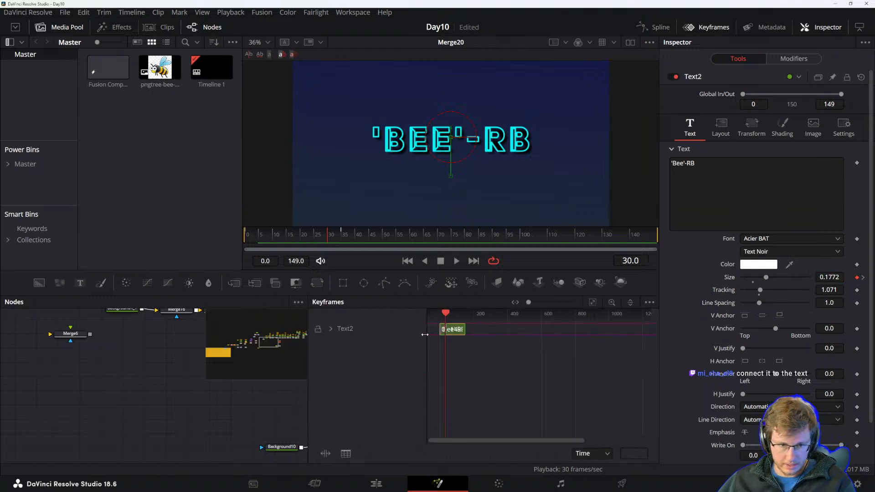
{"action": "scroll", "coordinate": [451, 335], "scroll_direction": "up", "scroll_amount": 3}
{"action": "left_click", "coordinate": [331, 328]}
{"action": "left_click", "coordinate": [362, 343]}
{"action": "left_click_drag", "start_coordinate": [467, 364], "coordinate": [554, 372]}
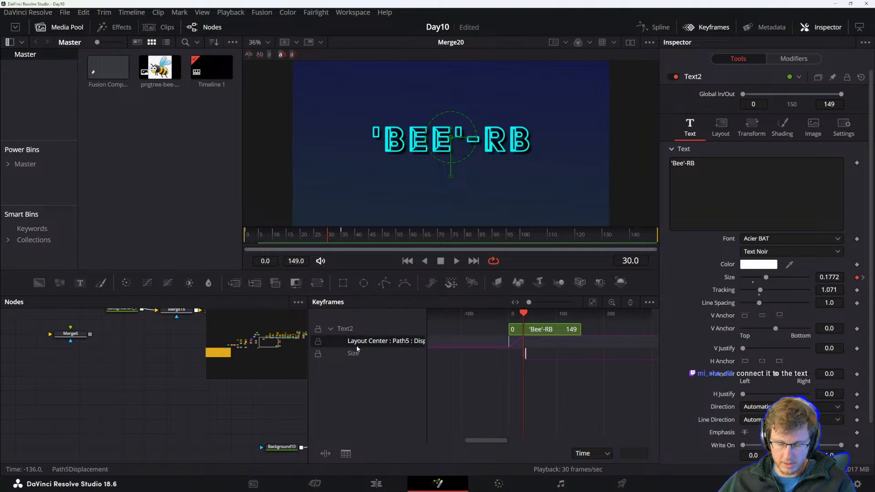
{"action": "left_click_drag", "start_coordinate": [424, 342], "coordinate": [456, 341]}
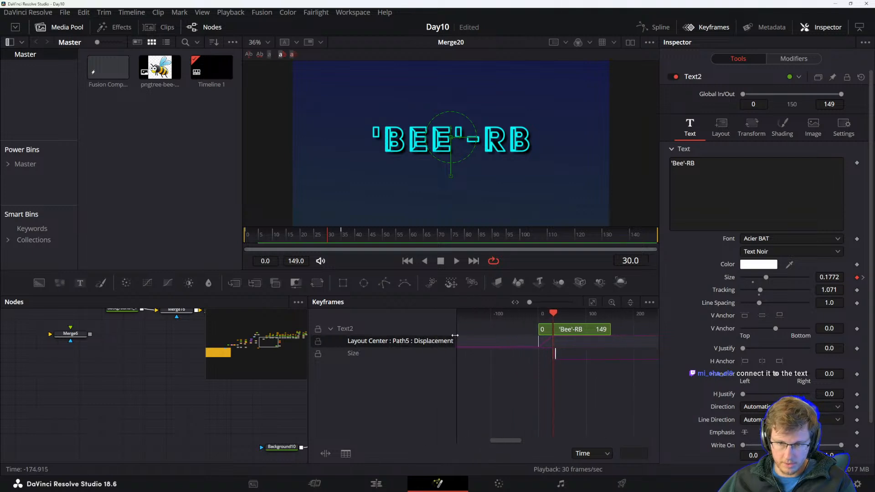
Shift the text's center and size keyframes earlier in the Keyframes editor and play the result.
{"action": "scroll", "coordinate": [551, 344], "scroll_direction": "up", "scroll_amount": 5}
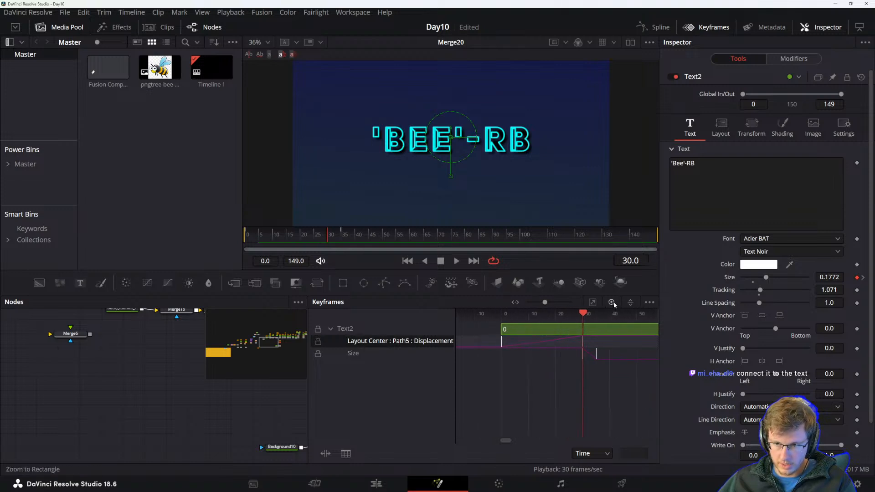
{"action": "left_click", "coordinate": [593, 302]}
{"action": "scroll", "coordinate": [528, 357], "scroll_direction": "up", "scroll_amount": 4}
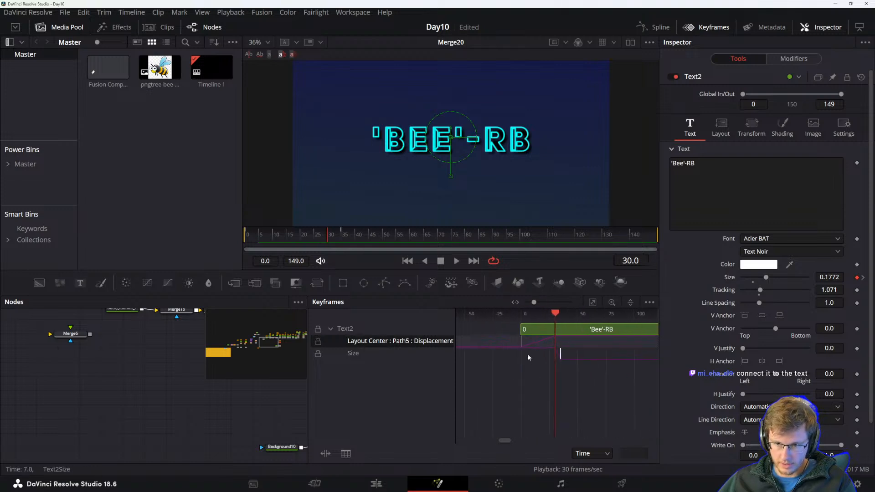
{"action": "scroll", "coordinate": [588, 370], "scroll_direction": "right", "scroll_amount": 3}
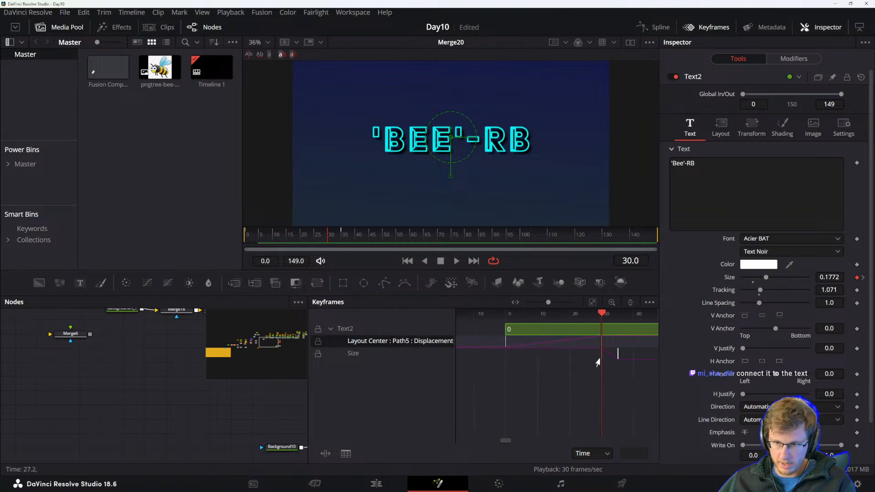
{"action": "key", "text": "Left"}
{"action": "key", "text": "Left"}
{"action": "key", "text": "Left"}
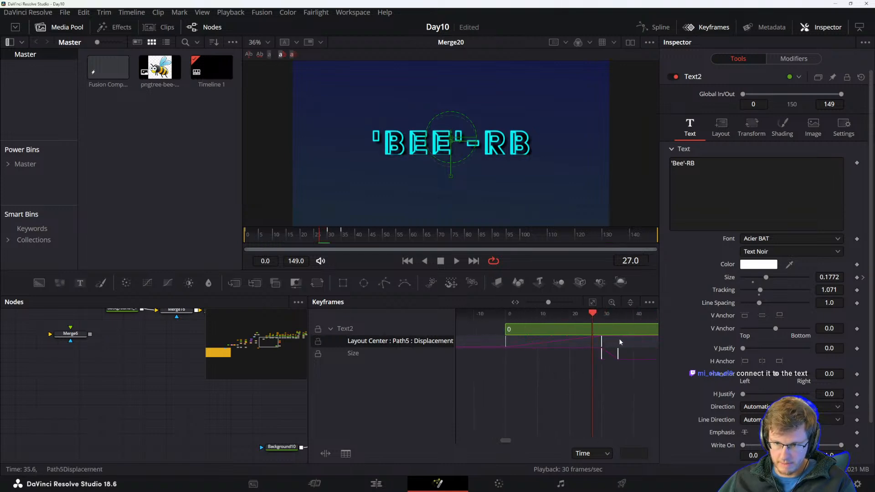
{"action": "left_click_drag", "start_coordinate": [602, 369], "coordinate": [506, 321]}
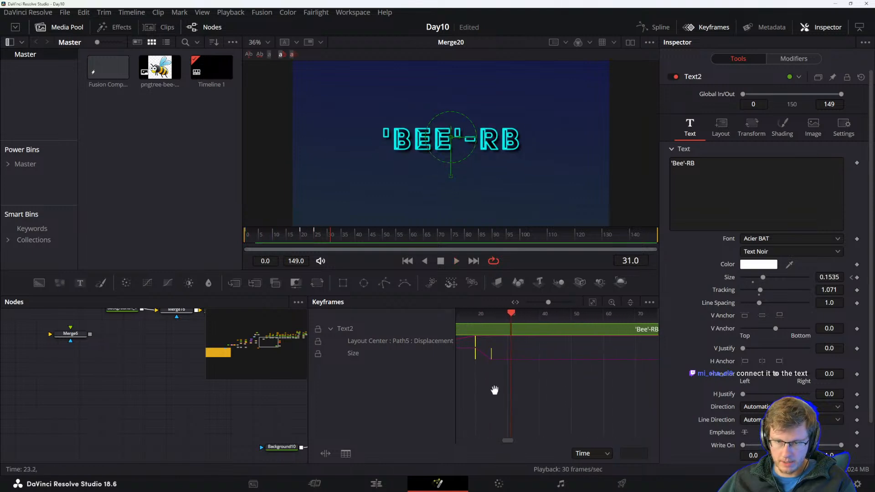
{"action": "left_click_drag", "start_coordinate": [487, 390], "coordinate": [613, 391]}
{"action": "left_click_drag", "start_coordinate": [600, 361], "coordinate": [584, 358]}
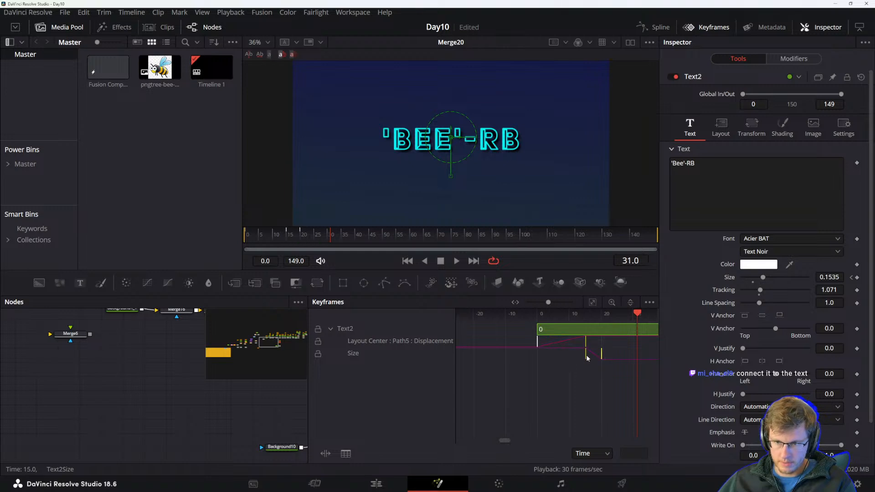
{"action": "left_click_drag", "start_coordinate": [638, 315], "coordinate": [539, 328]}
{"action": "key", "text": "space"}
{"action": "key", "text": "space"}
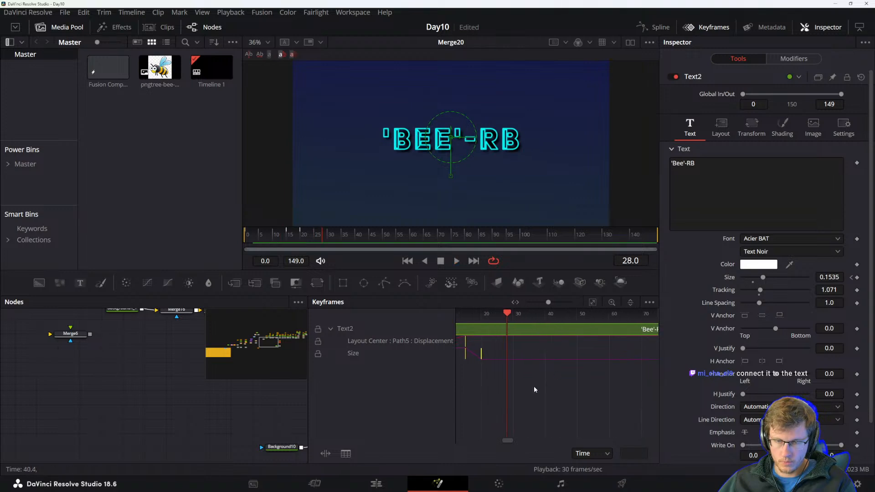
Switch to the Spline editor and give the text's center and size keyframes flat, eased tangents.
{"action": "scroll", "coordinate": [547, 379], "scroll_direction": "up", "scroll_amount": 5}
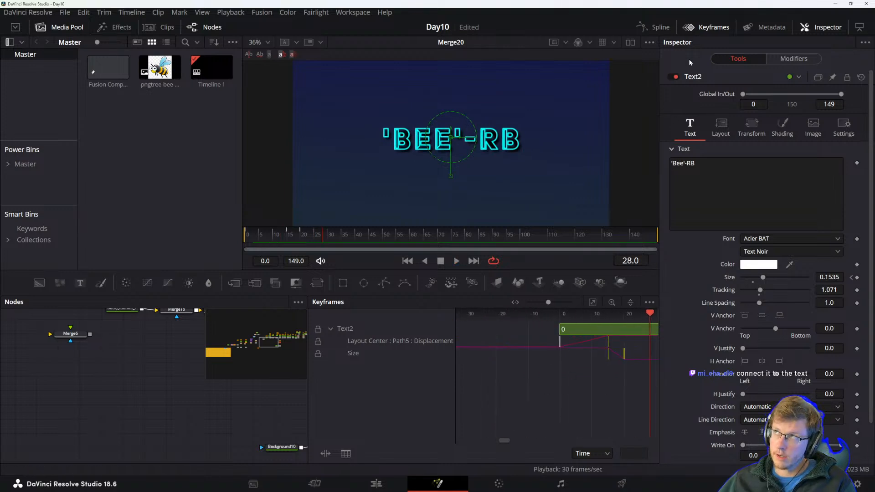
{"action": "left_click", "coordinate": [650, 27]}
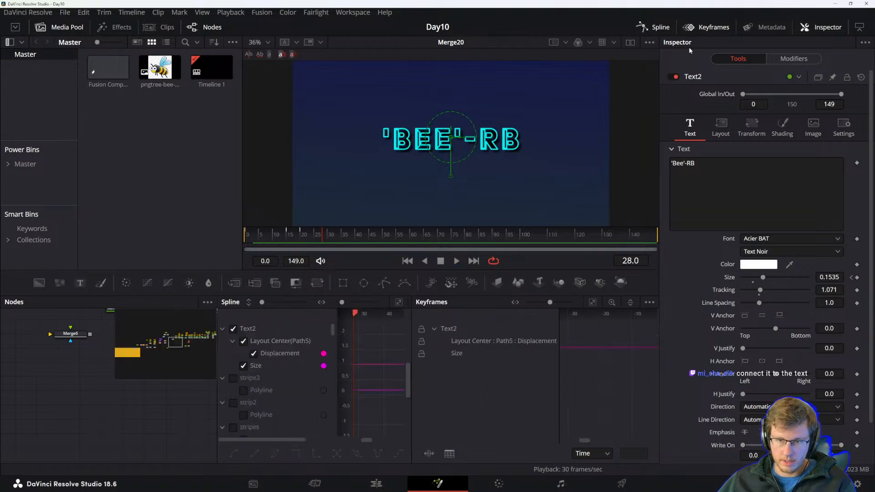
{"action": "left_click", "coordinate": [717, 28]}
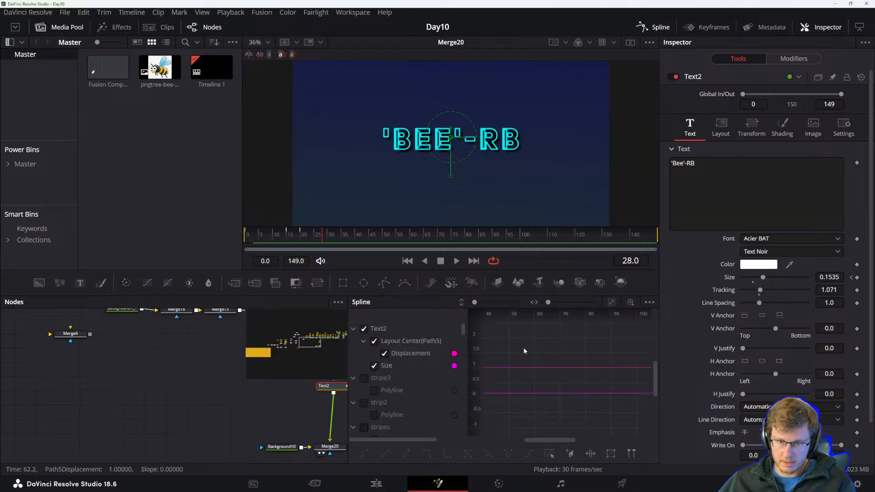
{"action": "left_click", "coordinate": [649, 303]}
{"action": "left_click", "coordinate": [618, 313]}
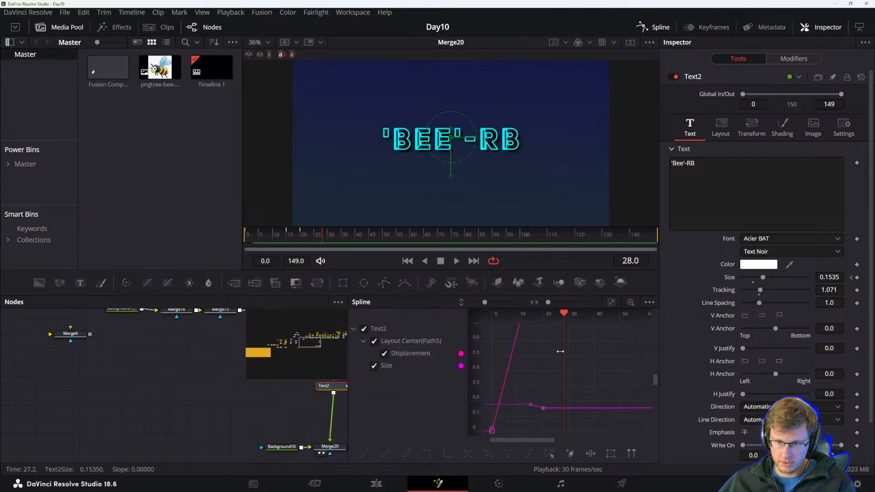
{"action": "left_click", "coordinate": [612, 302]}
{"action": "left_click_drag", "start_coordinate": [617, 325], "coordinate": [576, 351]}
{"action": "left_click_drag", "start_coordinate": [509, 425], "coordinate": [492, 433]}
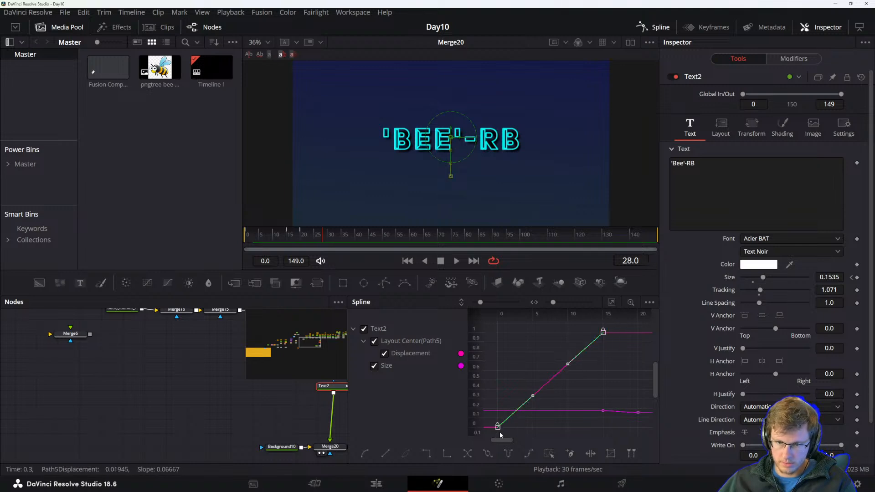
{"action": "left_click_drag", "start_coordinate": [600, 393], "coordinate": [633, 390]}
{"action": "key", "text": "f"}
Lengthen the tangent handles of the center displacement curve's keyframes to strengthen the ease in and out.
{"action": "left_click_drag", "start_coordinate": [560, 315], "coordinate": [545, 315]}
{"action": "left_click", "coordinate": [531, 336]}
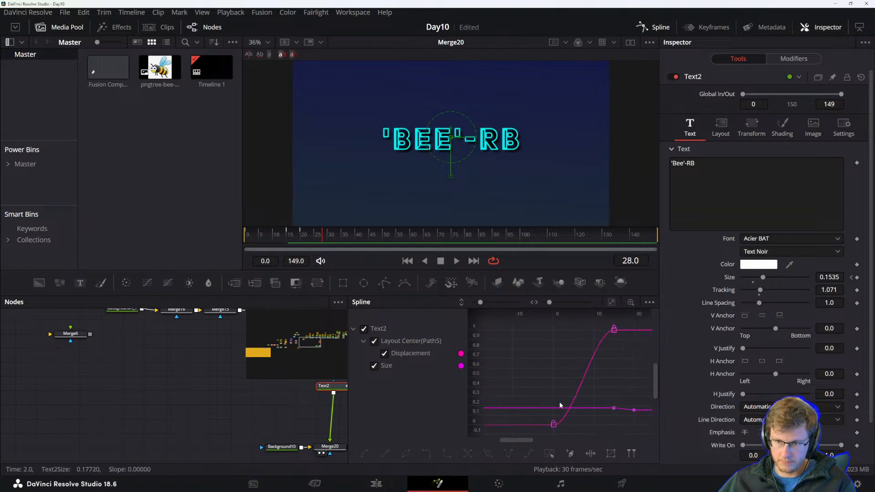
{"action": "left_click_drag", "start_coordinate": [618, 367], "coordinate": [546, 367]}
{"action": "left_click_drag", "start_coordinate": [593, 324], "coordinate": [502, 332]}
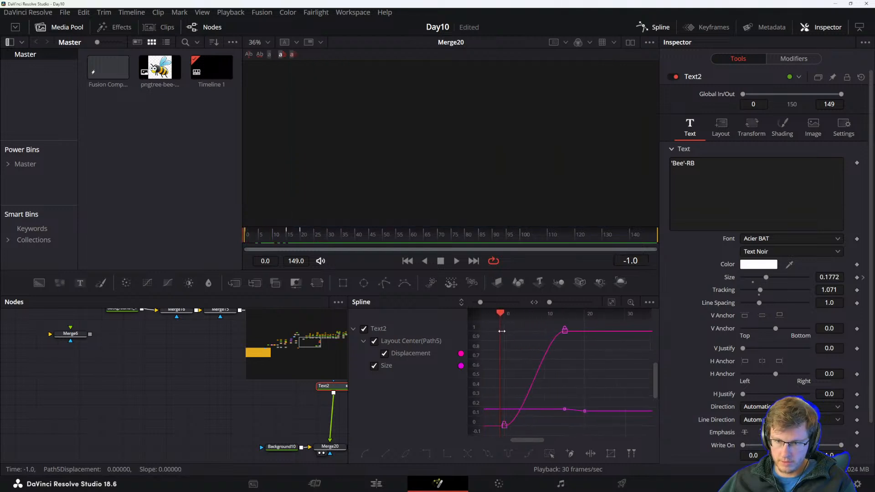
{"action": "key", "text": "space"}
{"action": "key", "text": "space"}
{"action": "left_click_drag", "start_coordinate": [582, 381], "coordinate": [605, 413]}
{"action": "left_click", "coordinate": [592, 378]}
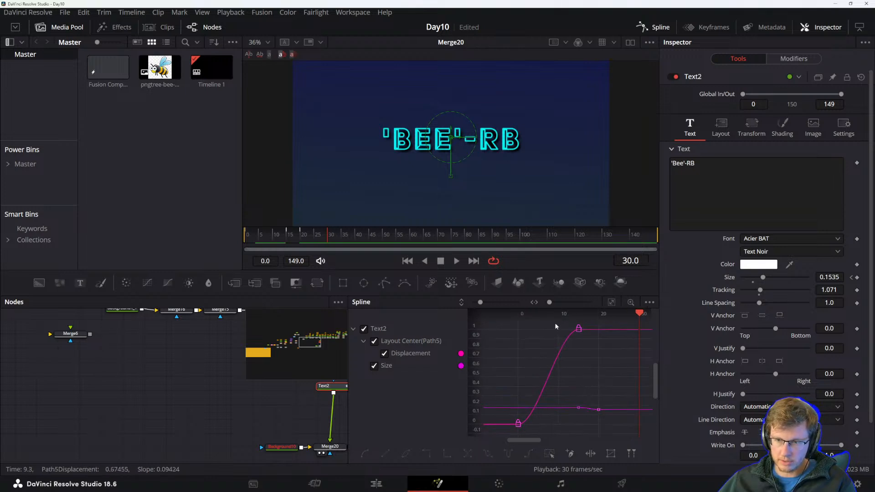
{"action": "scroll", "coordinate": [507, 429], "scroll_direction": "up", "scroll_amount": 2}
{"action": "left_click_drag", "start_coordinate": [512, 424], "coordinate": [598, 426]}
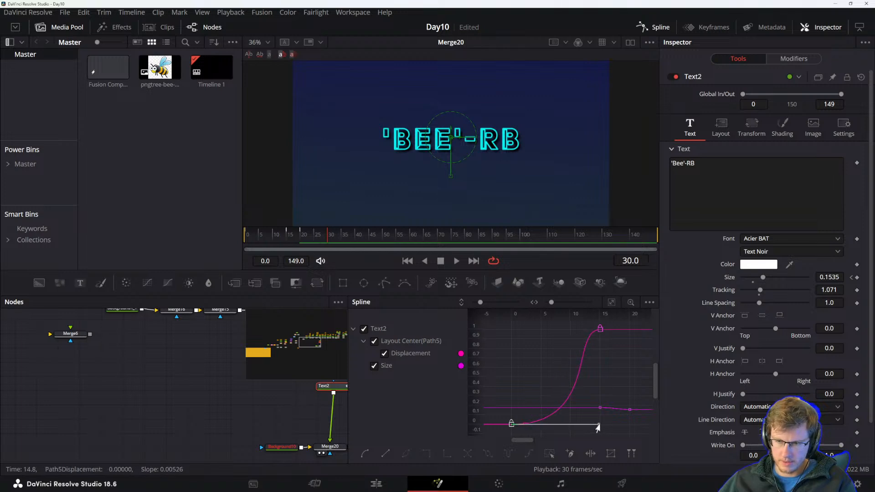
{"action": "left_click", "coordinate": [600, 328]}
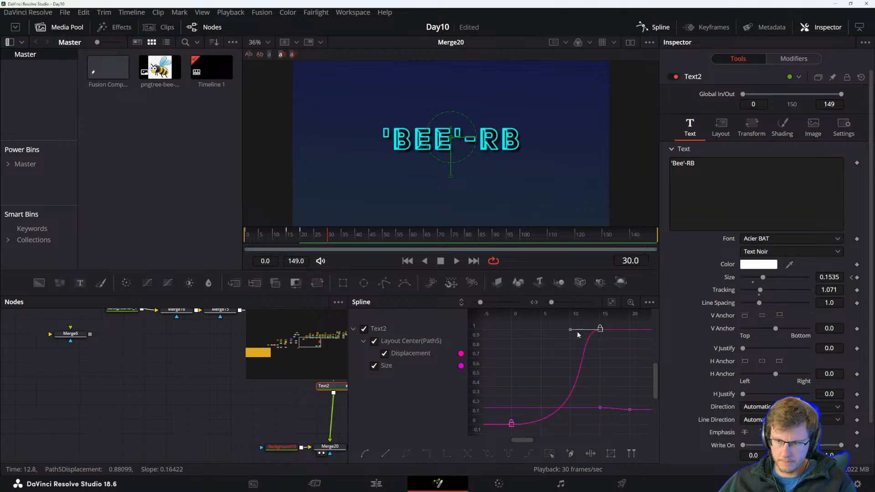
{"action": "left_click_drag", "start_coordinate": [567, 332], "coordinate": [524, 332]}
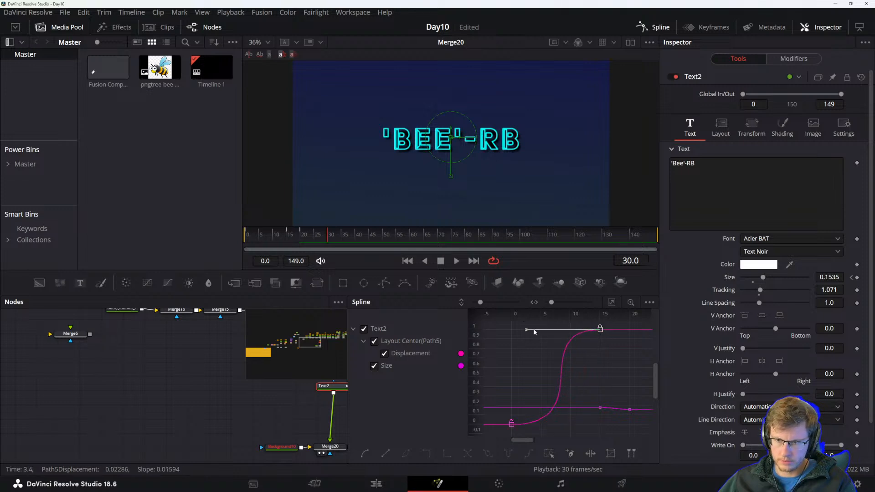
Play back the animation in the Spline editor to review the eased motion.
{"action": "scroll", "coordinate": [616, 362], "scroll_direction": "down", "scroll_amount": 3}
{"action": "scroll", "coordinate": [613, 337], "scroll_direction": "right", "scroll_amount": 2}
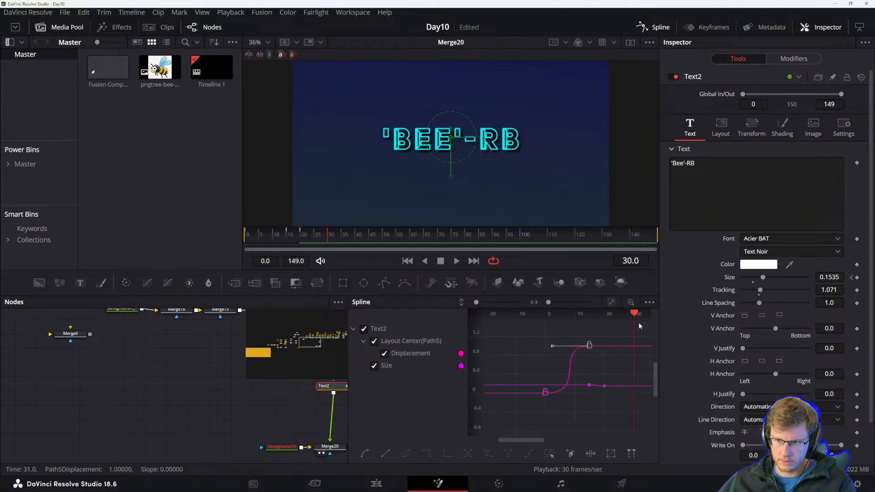
{"action": "key", "text": "space"}
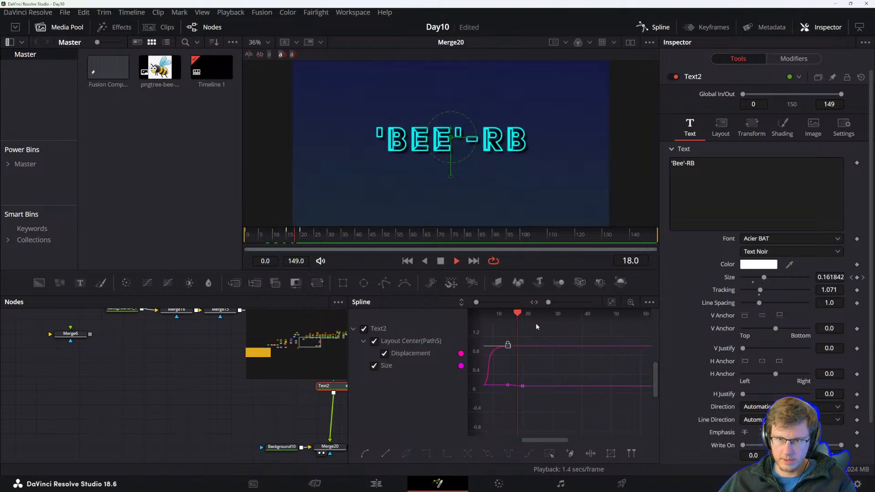
{"action": "key", "text": "space"}
{"action": "left_click_drag", "start_coordinate": [515, 359], "coordinate": [529, 331]}
{"action": "key", "text": "space"}
{"action": "key", "text": "space"}
{"action": "left_click_drag", "start_coordinate": [540, 378], "coordinate": [651, 379]}
{"action": "left_click_drag", "start_coordinate": [586, 374], "coordinate": [613, 392]}
{"action": "scroll", "coordinate": [604, 390], "scroll_direction": "up", "scroll_amount": 3}
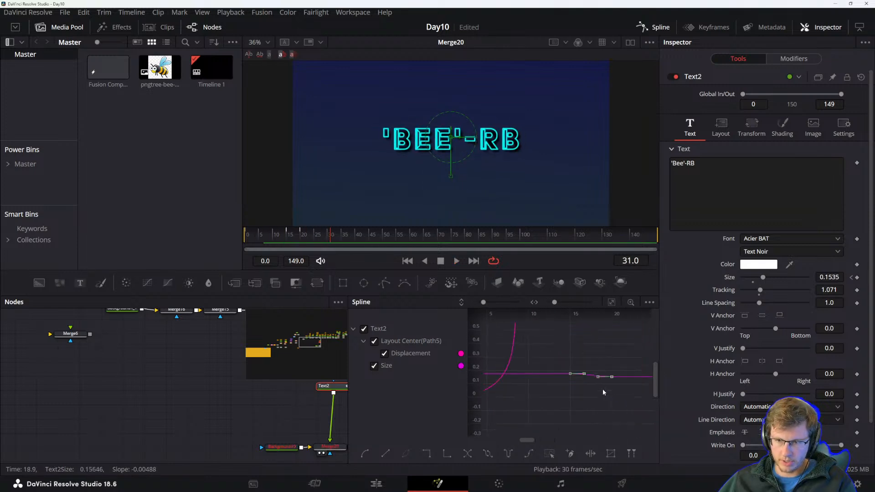
Isolate the Size curve and ease its keyframes by lengthening their tangent handles.
{"action": "left_click", "coordinate": [612, 302]}
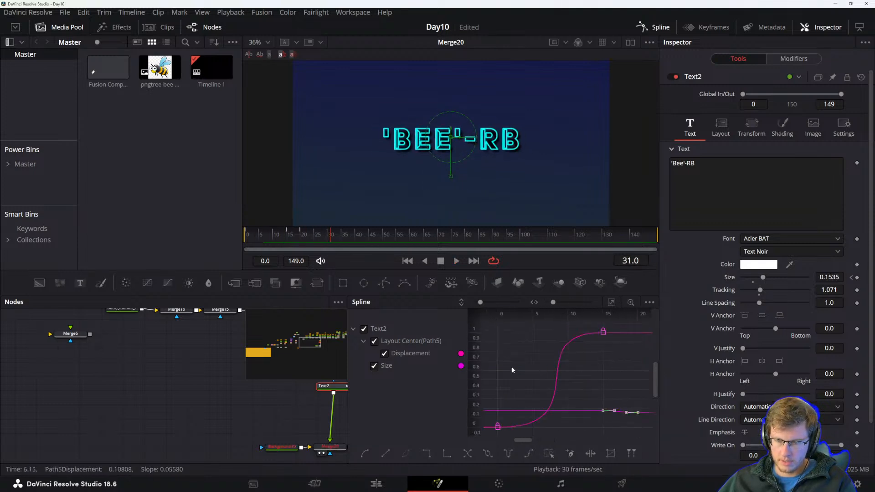
{"action": "left_click", "coordinate": [374, 366]}
{"action": "left_click", "coordinate": [384, 354]}
{"action": "left_click", "coordinate": [375, 366]}
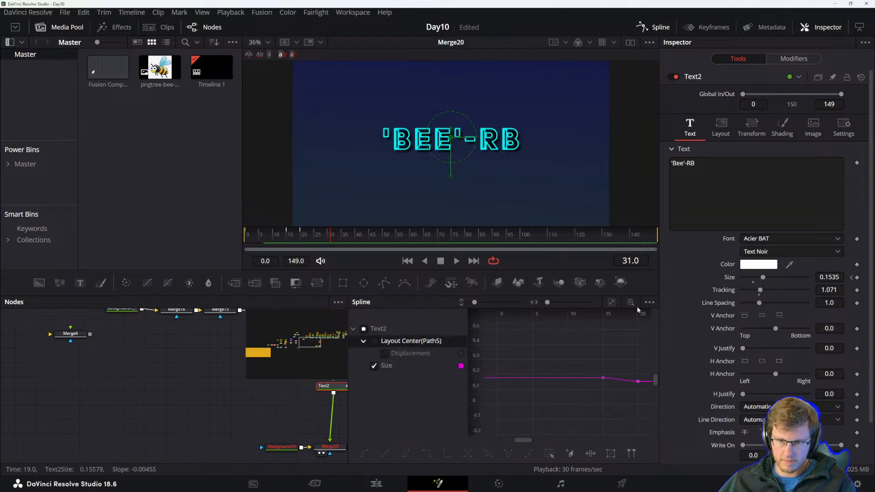
{"action": "left_click", "coordinate": [612, 302]}
{"action": "scroll", "coordinate": [609, 377], "scroll_direction": "down", "scroll_amount": 2}
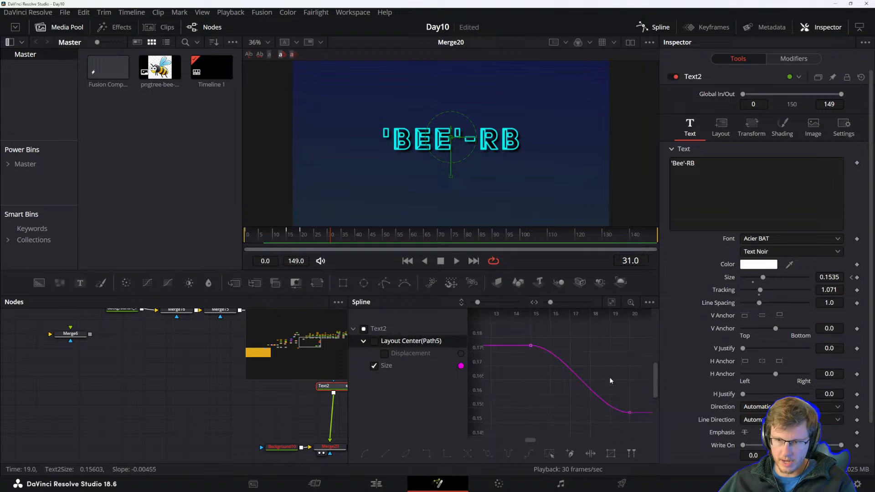
{"action": "left_click_drag", "start_coordinate": [519, 336], "coordinate": [647, 427]}
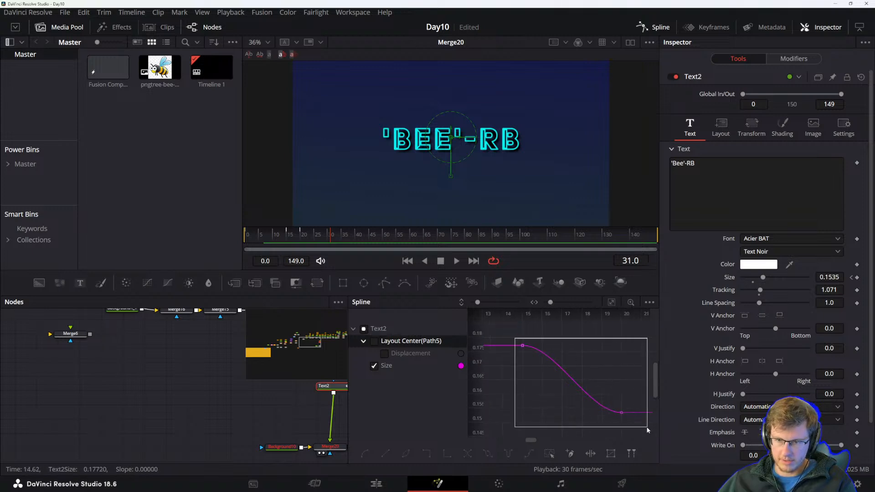
{"action": "left_click_drag", "start_coordinate": [592, 412], "coordinate": [532, 415]}
{"action": "left_click", "coordinate": [522, 345]}
{"action": "left_click_drag", "start_coordinate": [555, 347], "coordinate": [616, 348]}
{"action": "scroll", "coordinate": [578, 339], "scroll_direction": "down", "scroll_amount": 5}
{"action": "left_click_drag", "start_coordinate": [579, 340], "coordinate": [586, 374]}
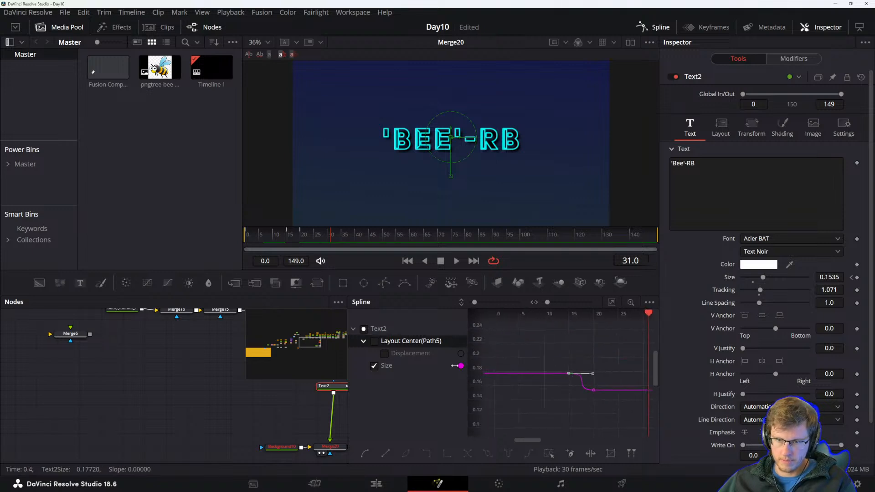
Show all of Text2's curves again and play back the animation.
{"action": "left_click", "coordinate": [364, 329]}
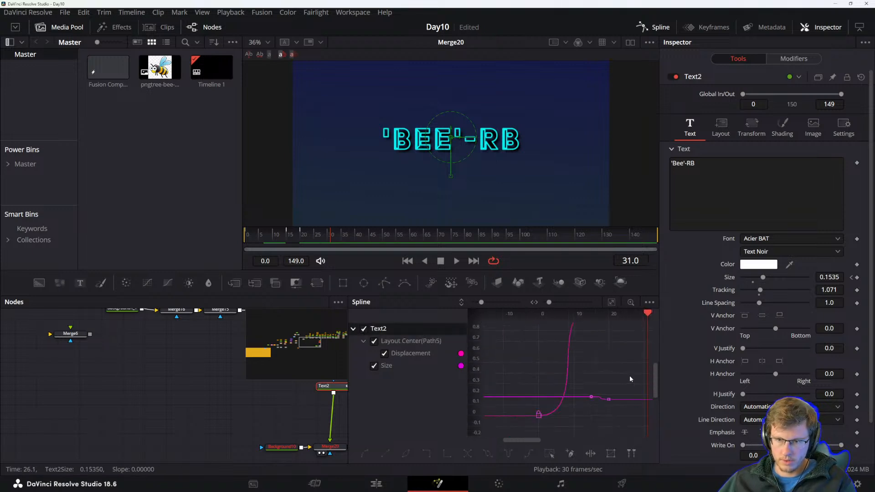
{"action": "left_click_drag", "start_coordinate": [647, 322], "coordinate": [539, 325]}
{"action": "key", "text": "space"}
{"action": "left_click_drag", "start_coordinate": [538, 372], "coordinate": [654, 360]}
{"action": "left_click_drag", "start_coordinate": [554, 350], "coordinate": [623, 350]}
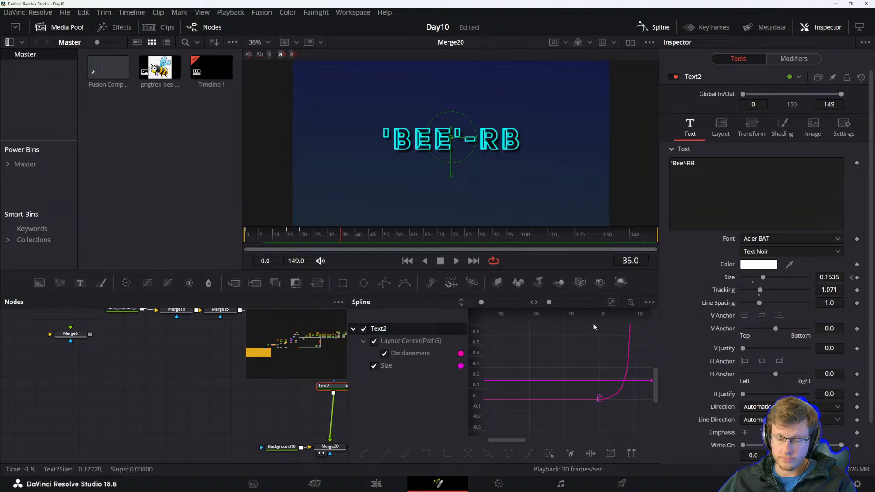
Enable motion blur on the text with a quality of 10.
{"action": "left_click", "coordinate": [843, 128]}
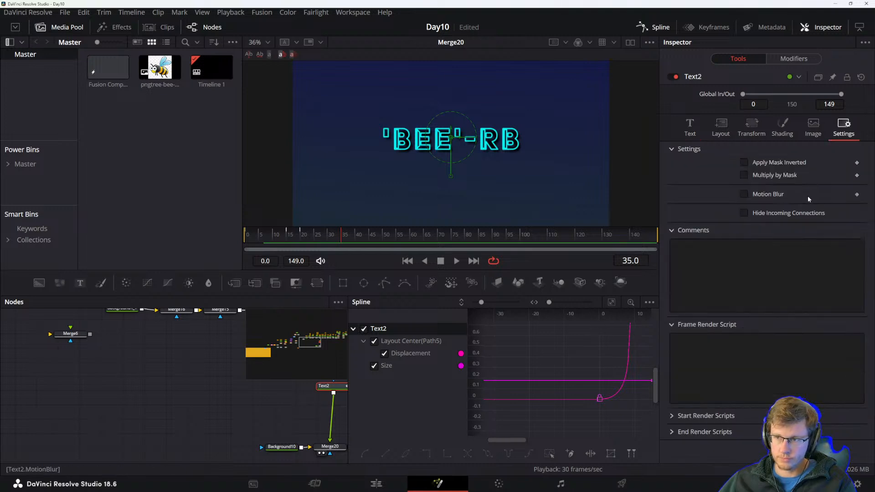
{"action": "left_click", "coordinate": [745, 194]}
{"action": "left_click_drag", "start_coordinate": [791, 208], "coordinate": [808, 207]}
Play back the animation to review the motion blur.
{"action": "left_click_drag", "start_coordinate": [549, 303], "coordinate": [547, 303]}
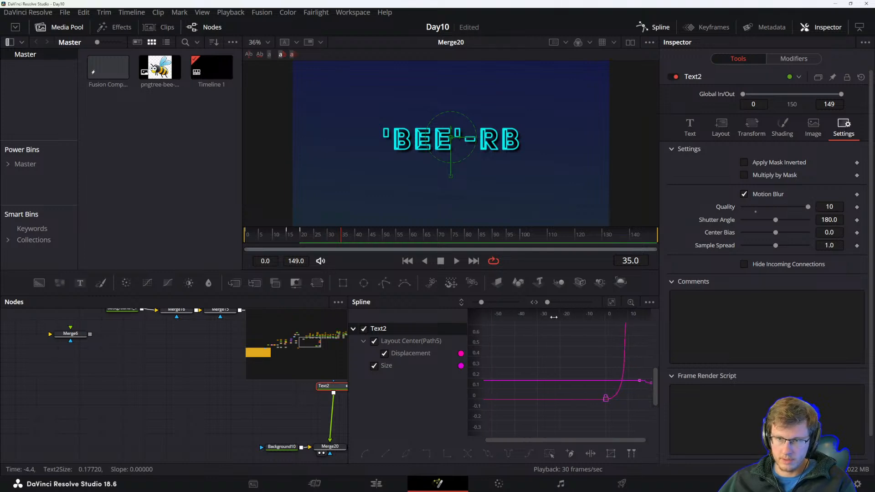
{"action": "left_click_drag", "start_coordinate": [642, 320], "coordinate": [598, 350]}
{"action": "left_click_drag", "start_coordinate": [638, 331], "coordinate": [543, 344]}
{"action": "key", "text": "space"}
{"action": "key", "text": "space"}
Read the reference manual's section on adding modifiers to parameters.
{"action": "key", "text": "alt+Tab"}
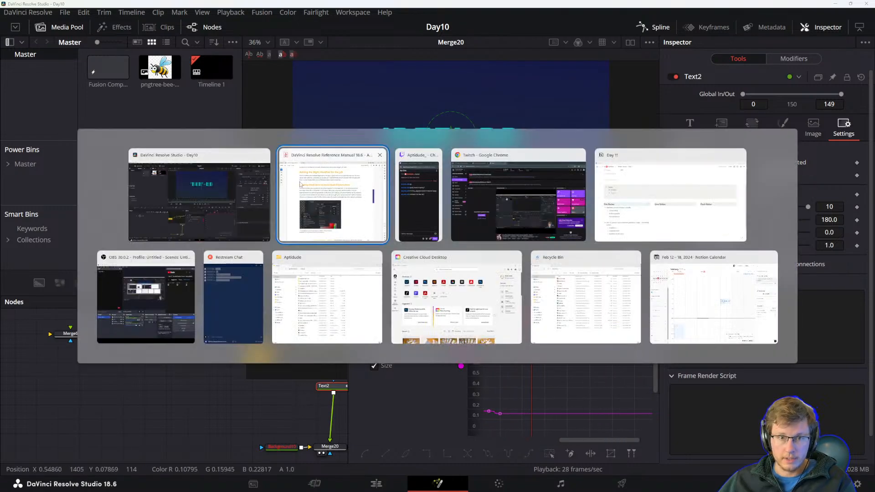
{"action": "scroll", "coordinate": [380, 234], "scroll_direction": "up", "scroll_amount": 1}
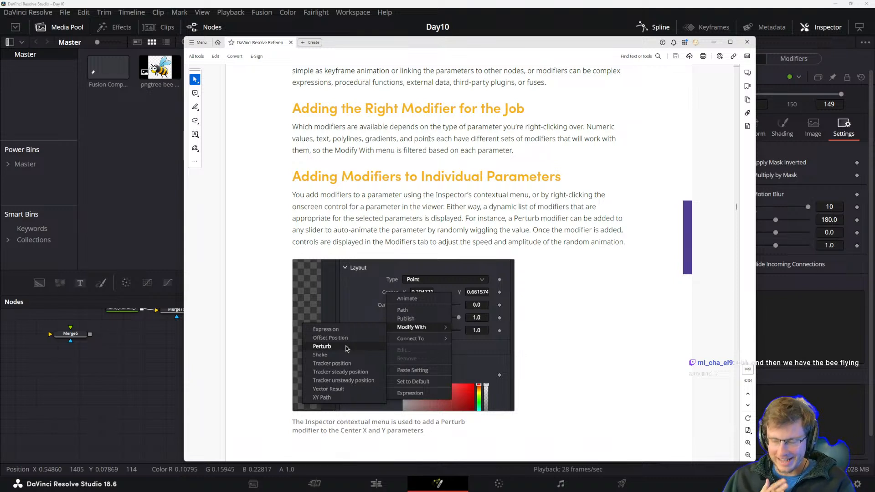
{"action": "left_click", "coordinate": [499, 3]}
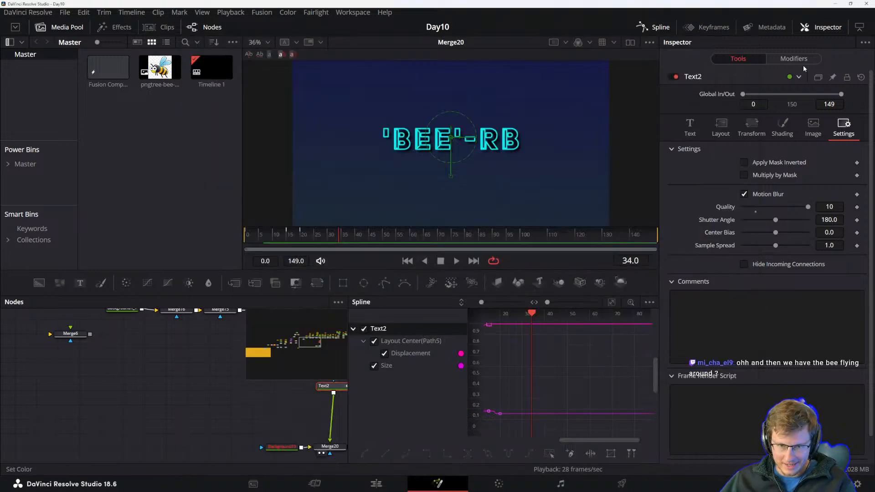
{"action": "left_click", "coordinate": [661, 27]}
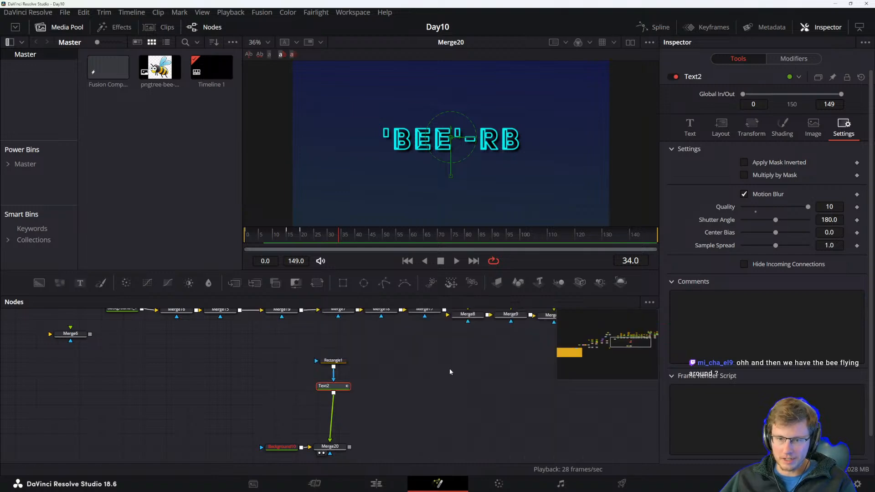
Browse the node graph to examine the bee illustration nodes.
{"action": "left_click_drag", "start_coordinate": [442, 371], "coordinate": [434, 379]}
{"action": "left_click_drag", "start_coordinate": [480, 353], "coordinate": [398, 411]}
{"action": "left_click_drag", "start_coordinate": [505, 381], "coordinate": [403, 416]}
{"action": "left_click_drag", "start_coordinate": [547, 390], "coordinate": [411, 404]}
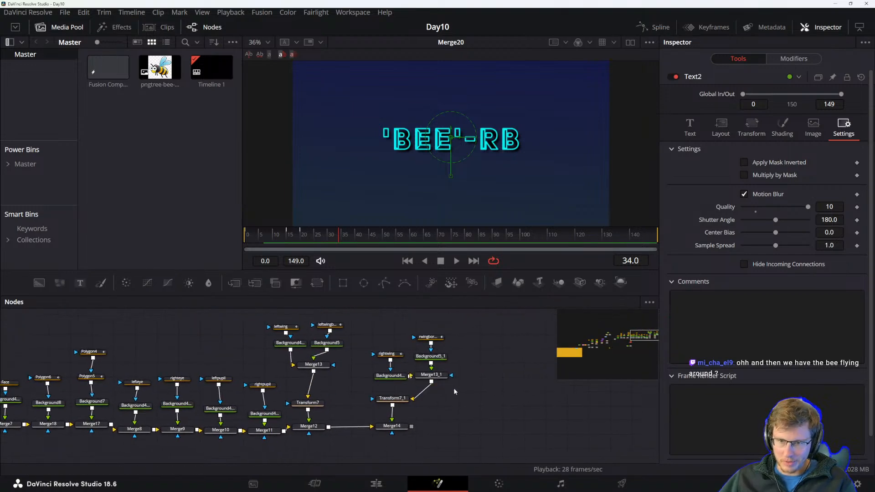
{"action": "scroll", "coordinate": [449, 386], "scroll_direction": "down", "scroll_amount": 5}
{"action": "left_click_drag", "start_coordinate": [145, 336], "coordinate": [501, 438]}
{"action": "scroll", "coordinate": [519, 425], "scroll_direction": "up", "scroll_amount": 1}
{"action": "scroll", "coordinate": [323, 354], "scroll_direction": "down", "scroll_amount": 2}
{"action": "left_click", "coordinate": [487, 425]}
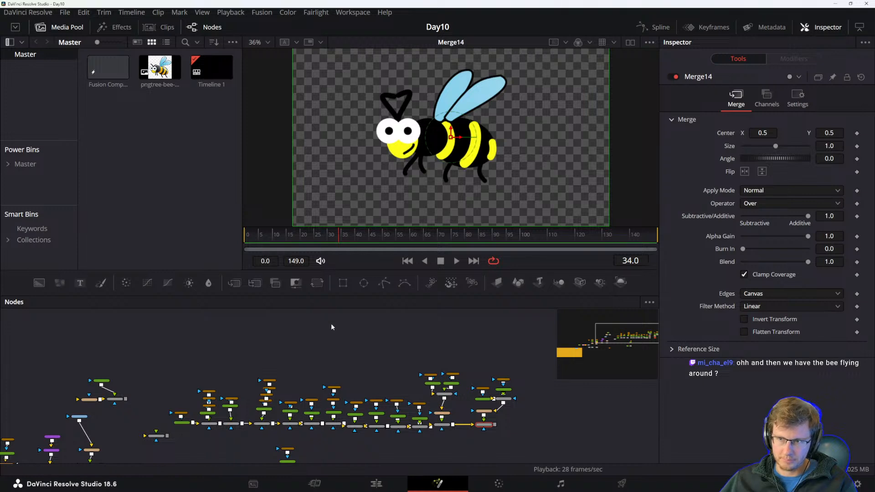
{"action": "left_click_drag", "start_coordinate": [166, 325], "coordinate": [525, 428]}
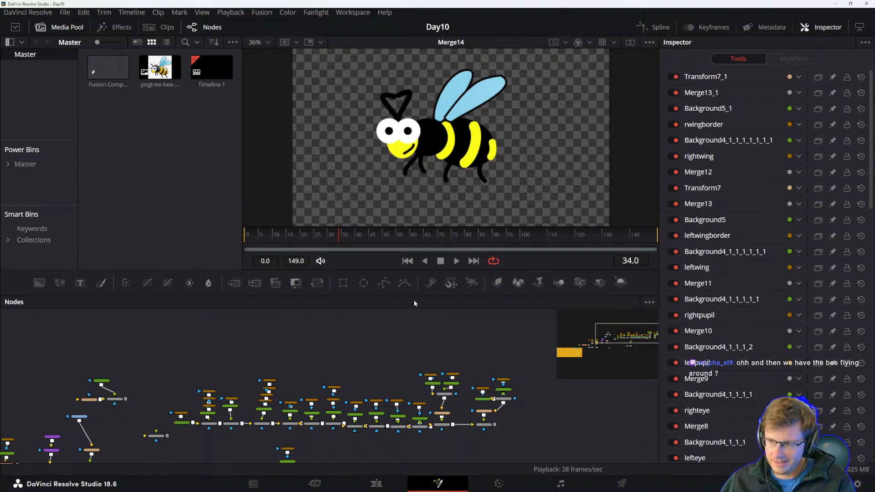
Read the Using Modifiers section of the reference manual.
{"action": "key", "text": "alt+Tab"}
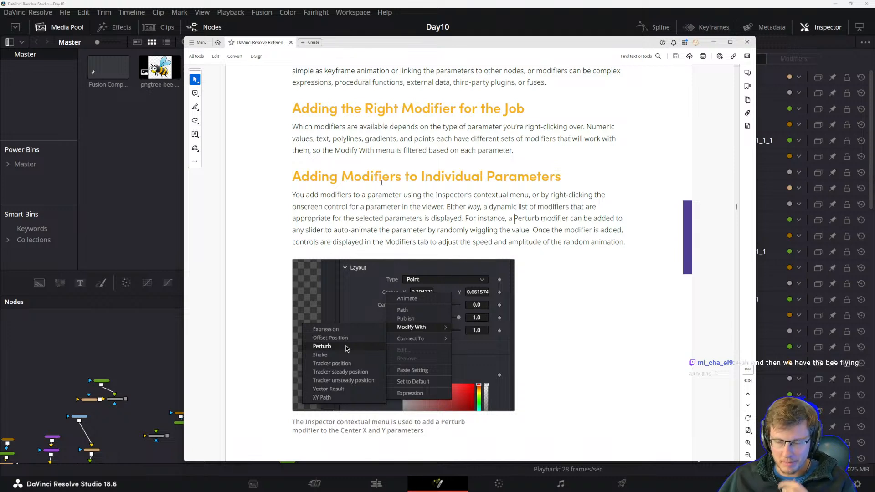
{"action": "scroll", "coordinate": [370, 191], "scroll_direction": "up", "scroll_amount": 4}
{"action": "left_click_drag", "start_coordinate": [292, 129], "coordinate": [422, 154]}
{"action": "left_click", "coordinate": [412, 159]}
{"action": "scroll", "coordinate": [419, 177], "scroll_direction": "down", "scroll_amount": 1}
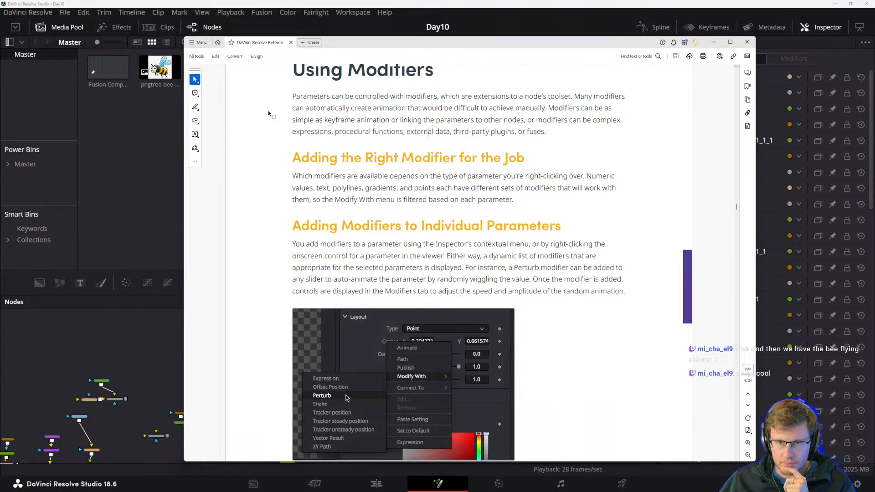
{"action": "scroll", "coordinate": [292, 121], "scroll_direction": "up", "scroll_amount": 1}
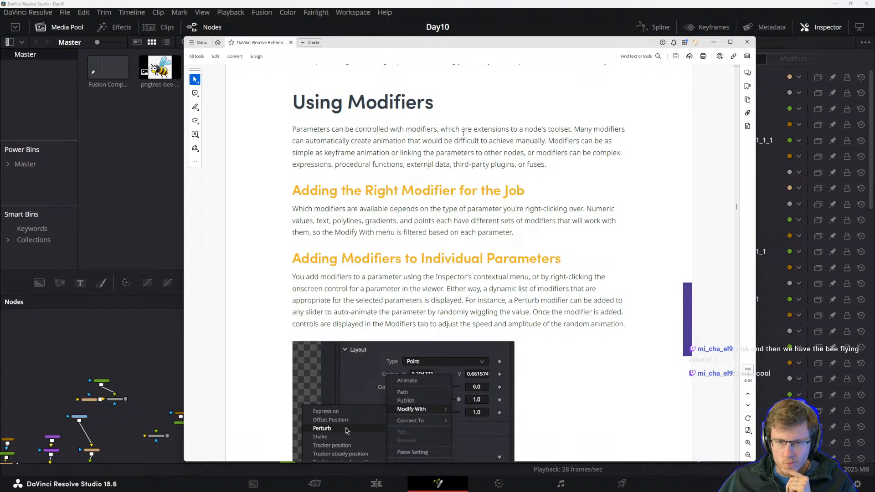
Return to the Text2 and Merge20 nodes in the node graph.
{"action": "left_click", "coordinate": [445, 3]}
{"action": "left_click_drag", "start_coordinate": [412, 421], "coordinate": [506, 310]}
{"action": "scroll", "coordinate": [414, 348], "scroll_direction": "up", "scroll_amount": 6}
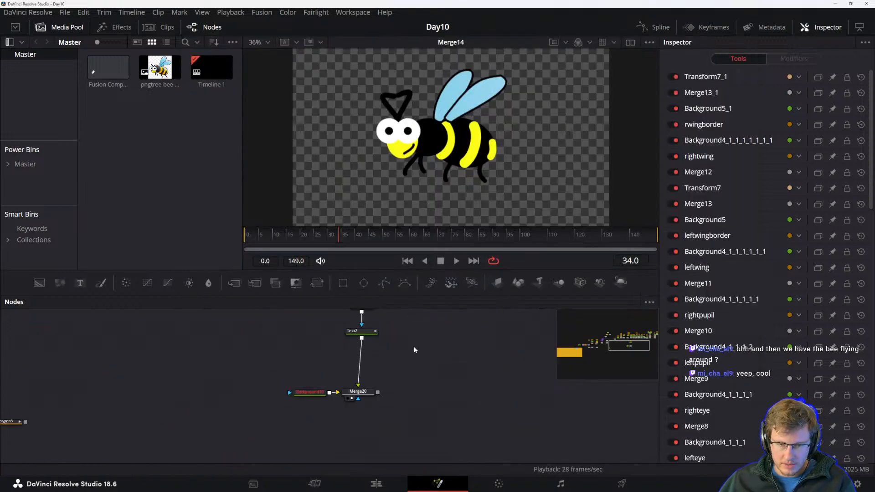
{"action": "left_click_drag", "start_coordinate": [414, 363], "coordinate": [413, 381]}
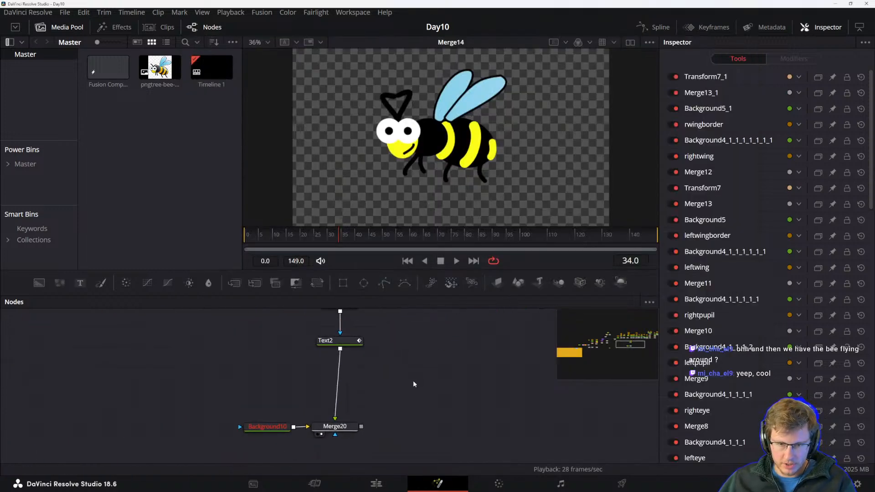
View the Merge20 output and inspect the Text2 node's text settings.
{"action": "left_click", "coordinate": [337, 428]}
{"action": "key", "text": "1"}
{"action": "left_click_drag", "start_coordinate": [363, 408], "coordinate": [346, 423]}
{"action": "left_click", "coordinate": [328, 375]}
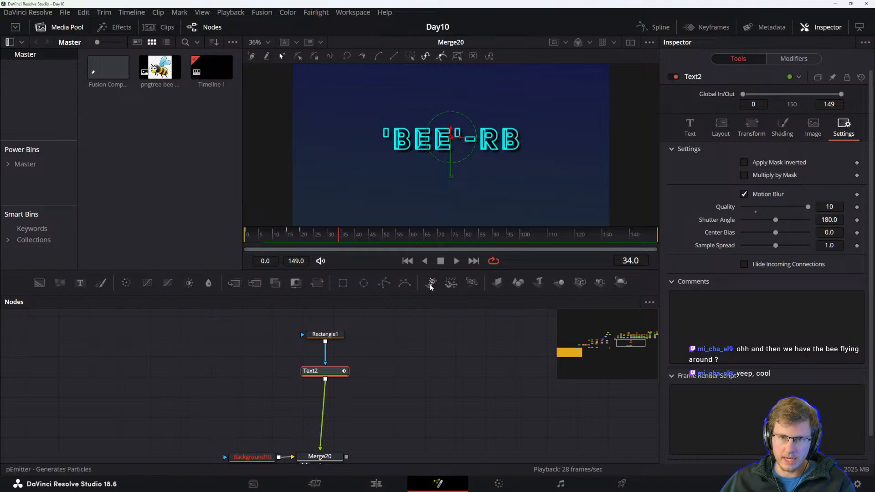
{"action": "left_click", "coordinate": [690, 127]}
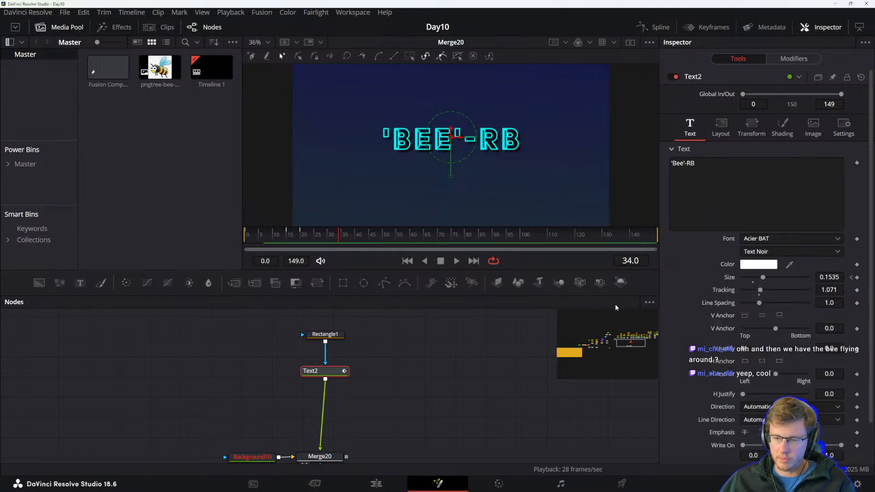
{"action": "key", "text": "alt+Tab"}
{"action": "key", "text": "Escape"}
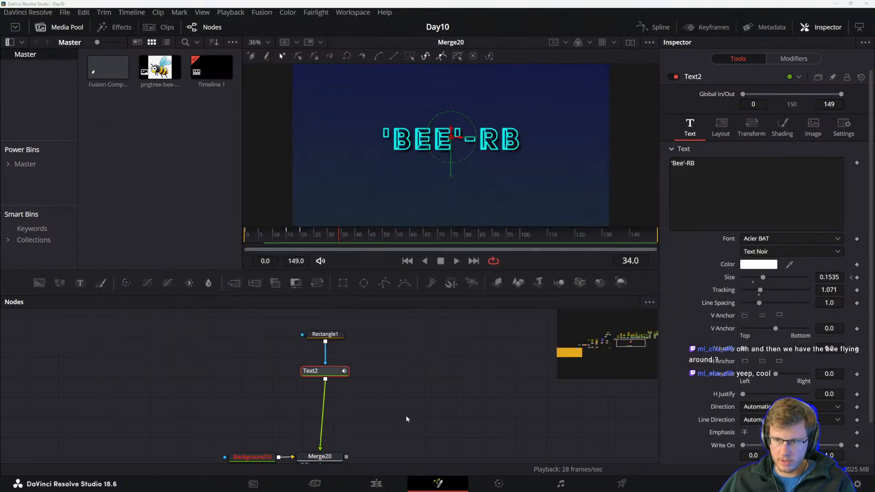
Insert a Transform node between the Text2 and Merge20 nodes.
{"action": "left_click", "coordinate": [794, 59]}
{"action": "left_click", "coordinate": [748, 58]}
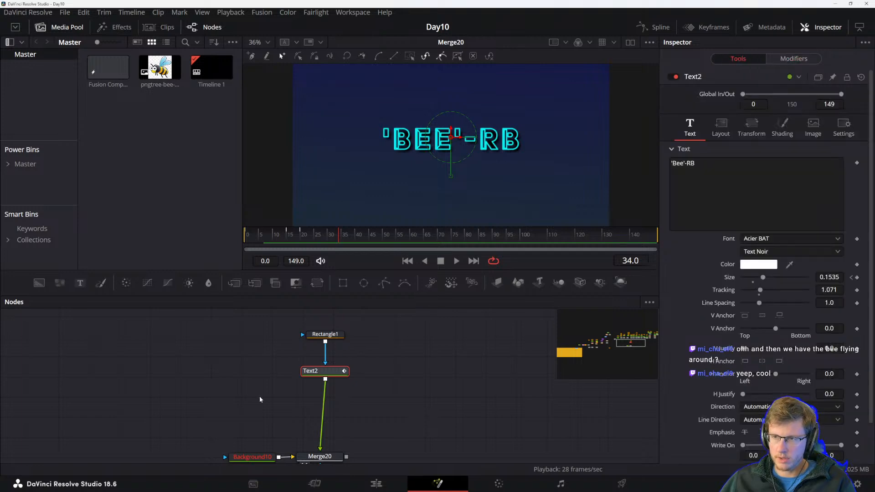
{"action": "left_click_drag", "start_coordinate": [318, 283], "coordinate": [324, 408]}
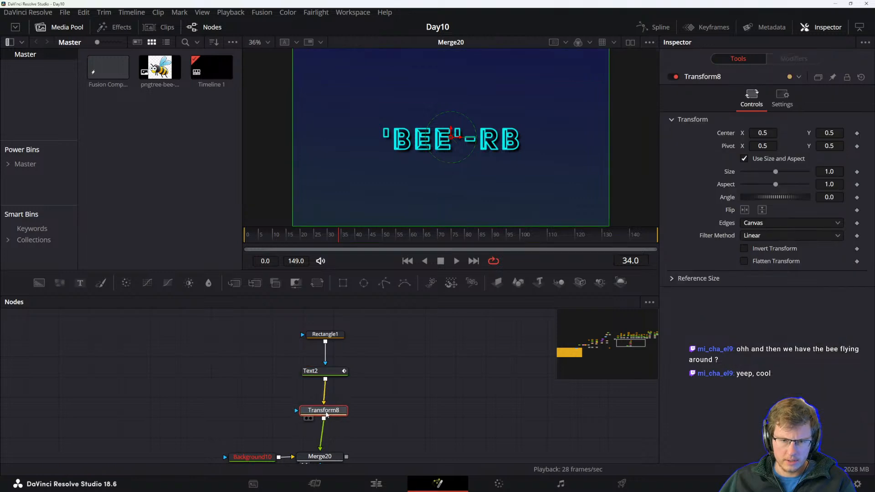
Add a Perturb modifier to the Transform8 node's Center parameter.
{"action": "right_click", "coordinate": [729, 135]}
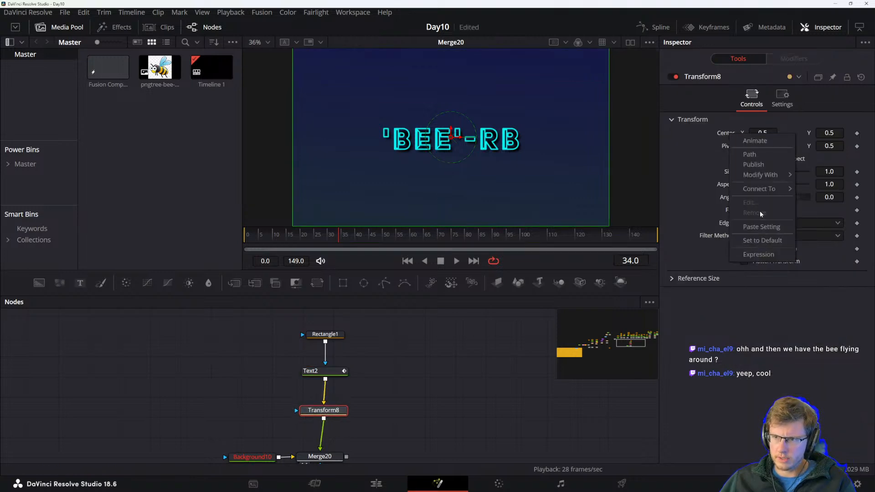
{"action": "mouse_move", "coordinate": [761, 175]}
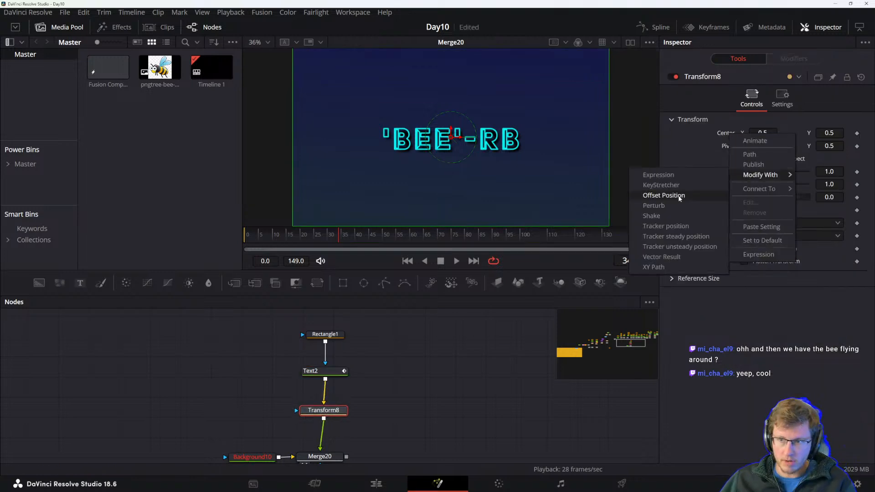
{"action": "left_click", "coordinate": [669, 207]}
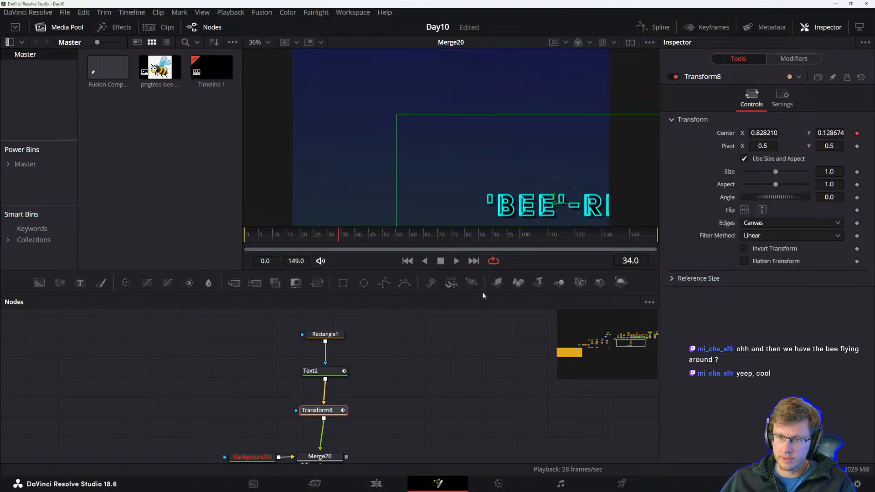
Try to set the Transform8 center to 0.5, 0.5 and preview the playback.
{"action": "left_click_drag", "start_coordinate": [764, 132], "coordinate": [765, 132]}
{"action": "left_click", "coordinate": [764, 132]}
{"action": "type", "text": "0.5"}
{"action": "key", "text": "Tab"}
{"action": "key", "text": "Tab"}
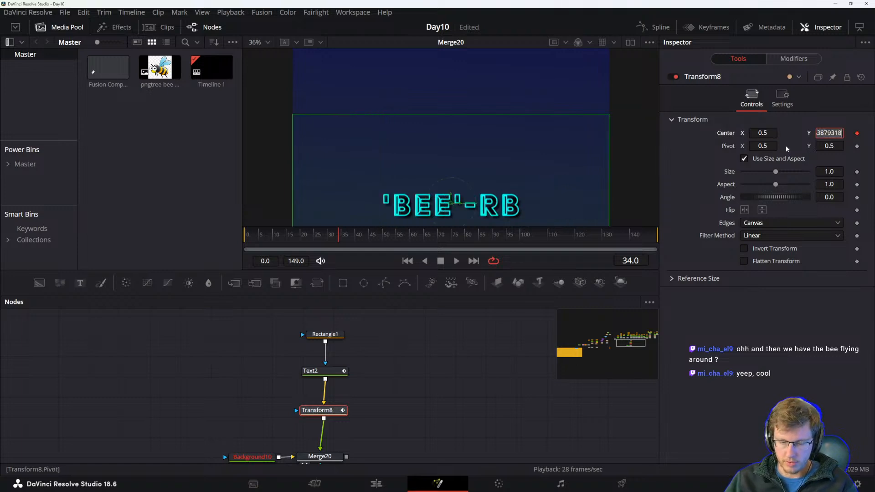
{"action": "key", "text": "Tab"}
{"action": "key", "text": "shift+Tab"}
{"action": "key", "text": "shift+Tab"}
{"action": "type", "text": ".5"}
{"action": "key", "text": "Tab"}
{"action": "key", "text": "space"}
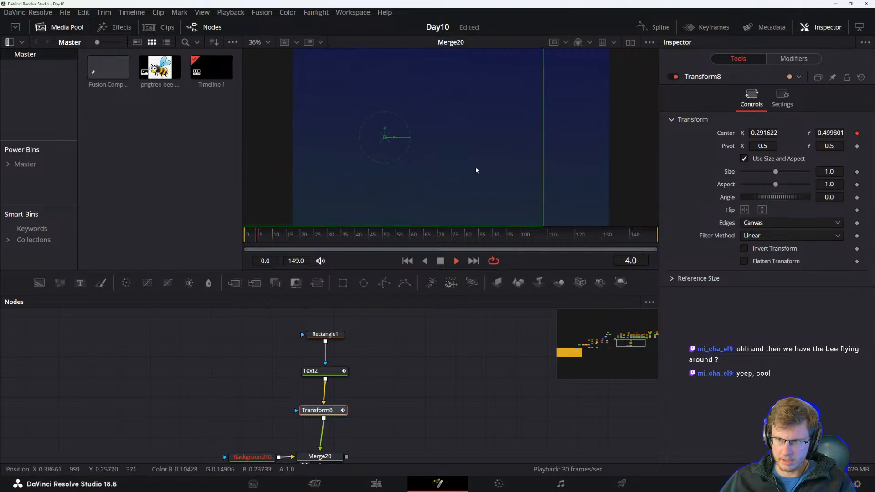
{"action": "key", "text": "space"}
In the Perturb modifier, reduce the X and Y Scale to about 0.08 and 0.09.
{"action": "left_click", "coordinate": [790, 59]}
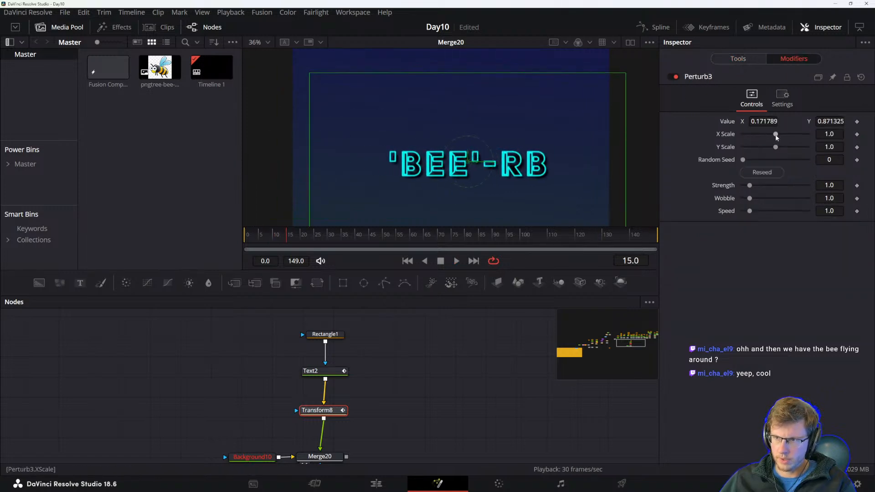
{"action": "left_click_drag", "start_coordinate": [776, 134], "coordinate": [746, 148]}
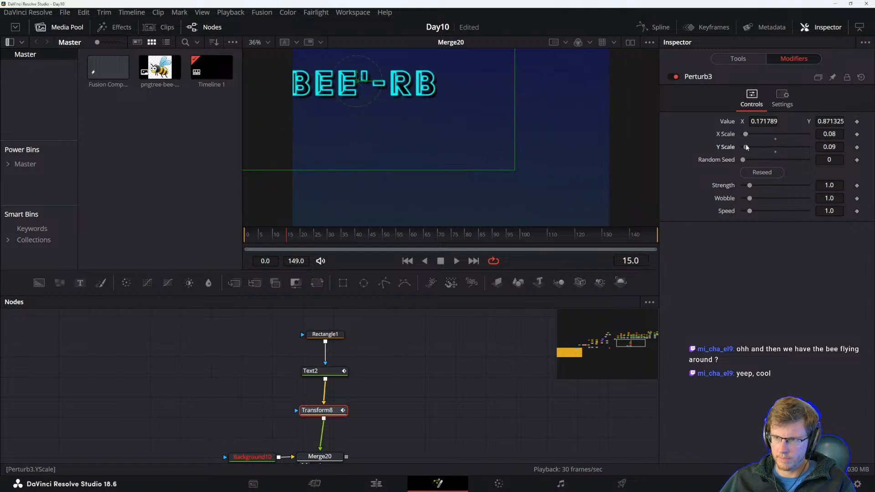
Set the Perturb modifier's Value to X 0.5 and Y 0.5.
{"action": "left_click", "coordinate": [765, 121]}
{"action": "type", "text": "0.5"}
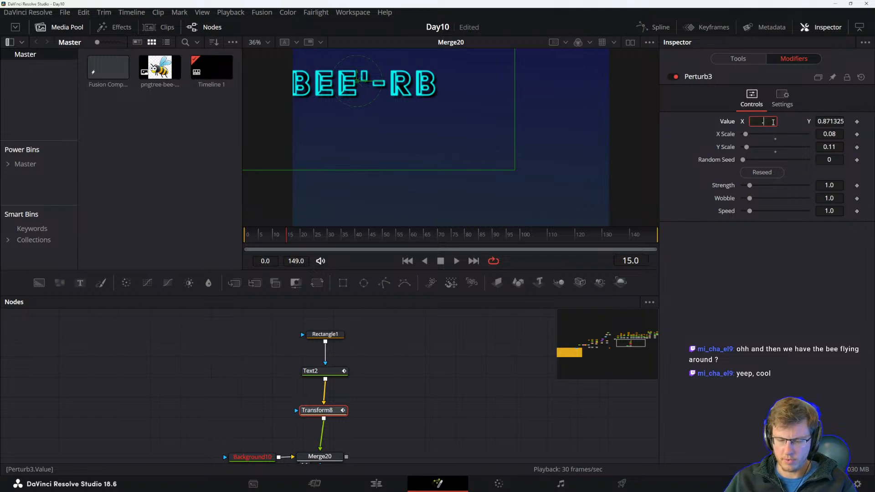
{"action": "key", "text": "Tab"}
{"action": "type", "text": "0.5"}
{"action": "key", "text": "Tab"}
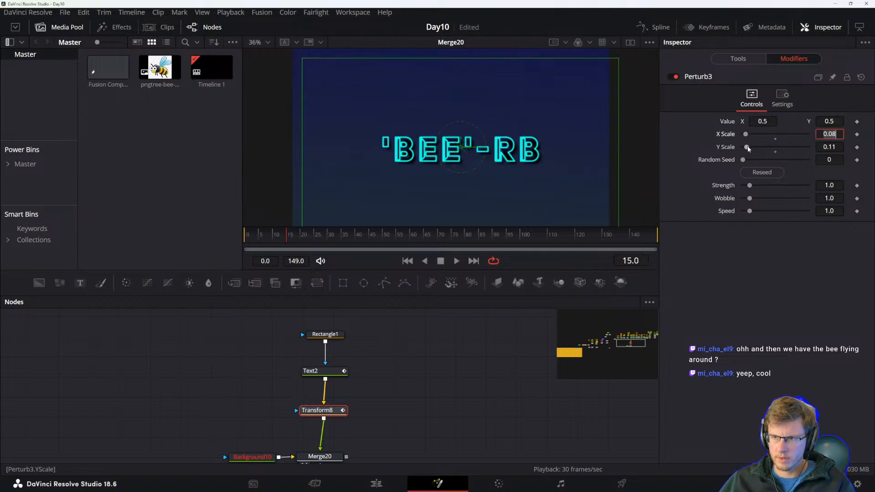
Lower the Perturb Strength to about 0.16 and preview the wiggle animation.
{"action": "left_click_drag", "start_coordinate": [749, 186], "coordinate": [744, 186]}
{"action": "key", "text": "space"}
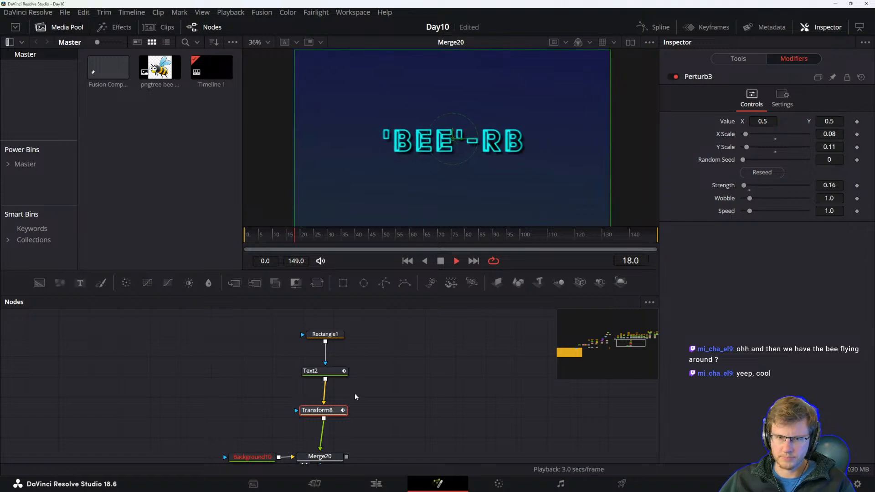
{"action": "key", "text": "space"}
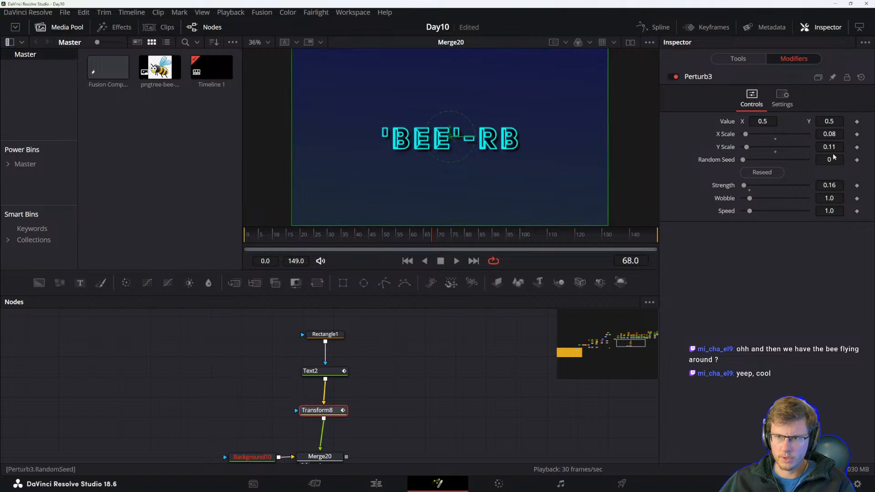
Lower the Perturb Wobble to about 0.47 and preview the animation.
{"action": "left_click_drag", "start_coordinate": [750, 198], "coordinate": [744, 199]}
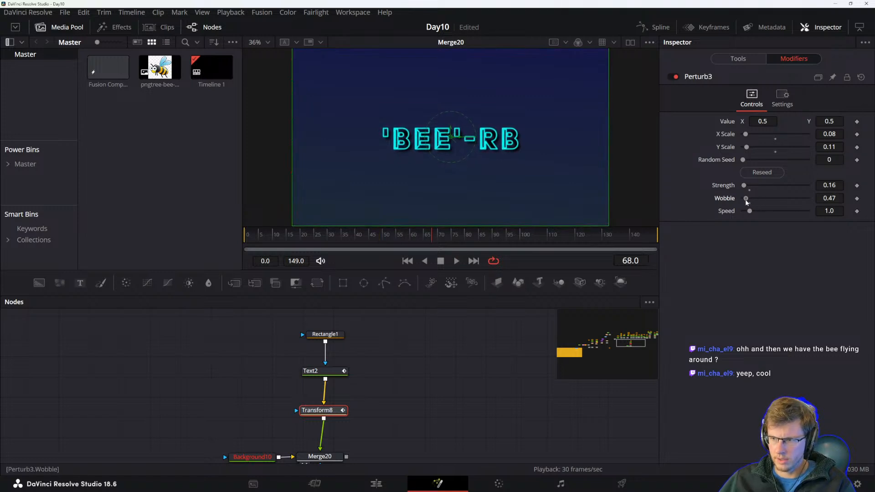
{"action": "key", "text": "space"}
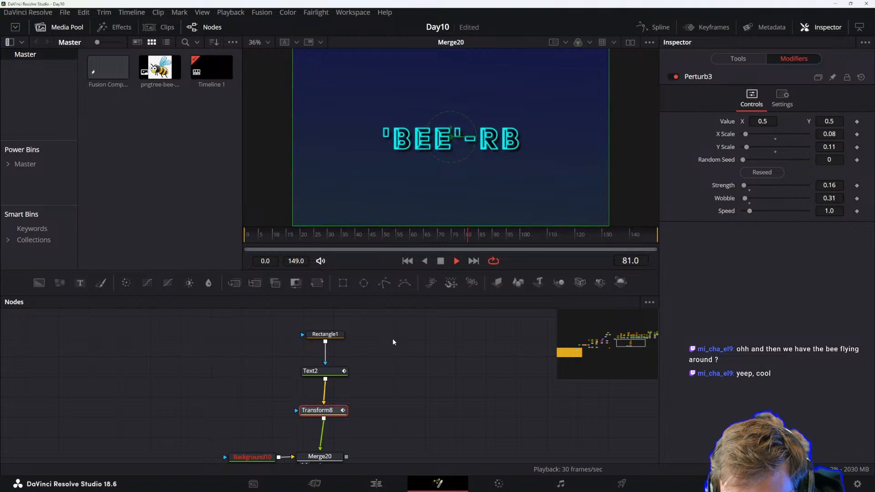
{"action": "key", "text": "space"}
Deselect the nodes and save the project.
{"action": "left_click", "coordinate": [417, 352]}
{"action": "key", "text": "ctrl+s"}
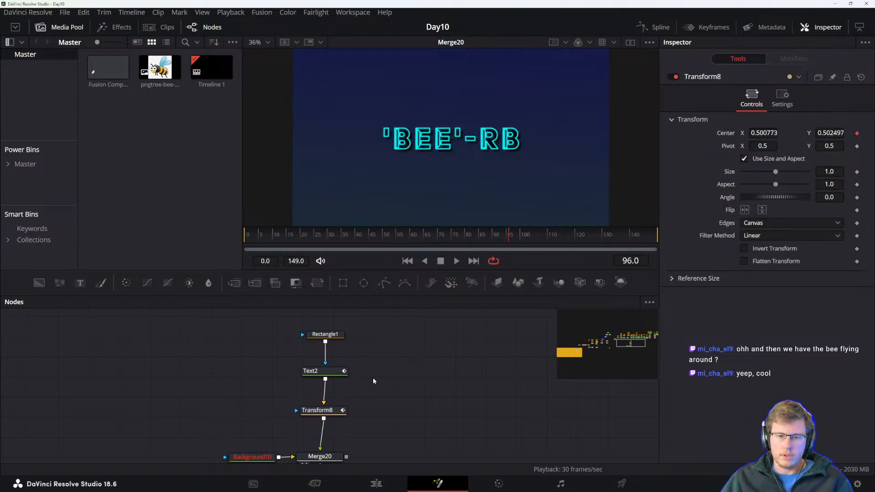
Select the Background10 and Merge20 nodes to inspect their settings.
{"action": "key", "text": "alt+Tab"}
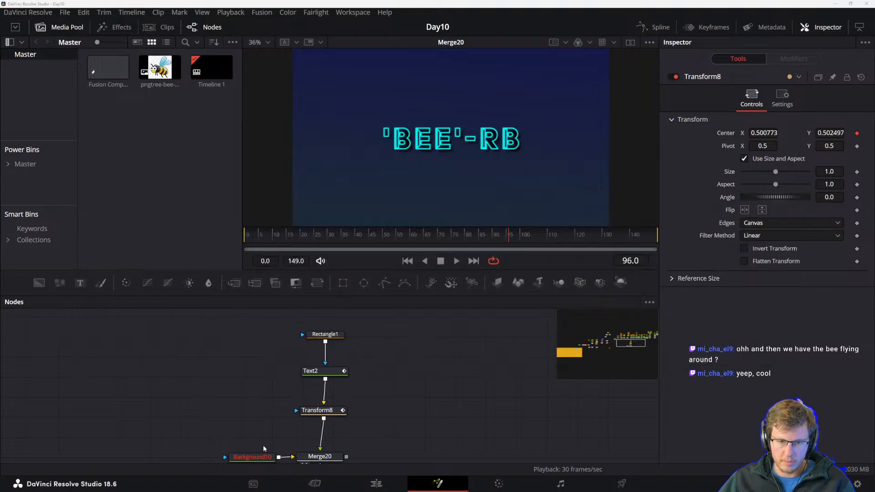
{"action": "scroll", "coordinate": [264, 445], "scroll_direction": "down", "scroll_amount": 2}
{"action": "left_click", "coordinate": [237, 419]}
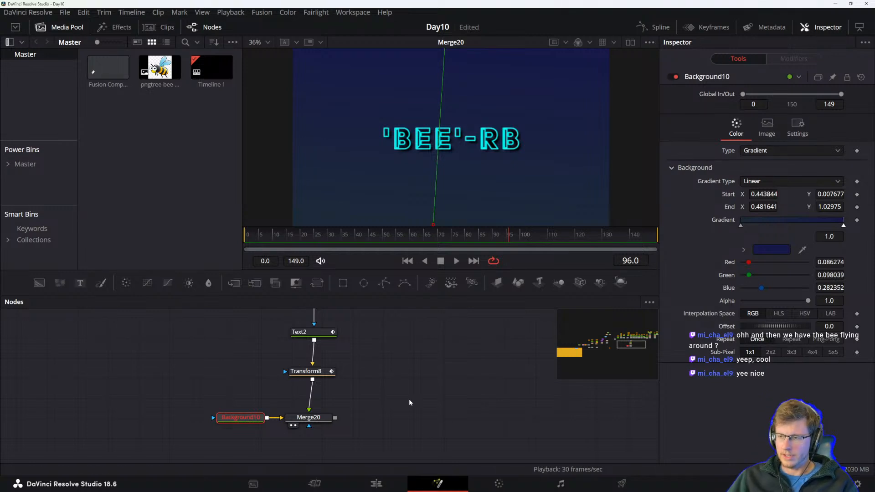
{"action": "left_click", "coordinate": [418, 390]}
{"action": "left_click", "coordinate": [242, 417]}
{"action": "left_click", "coordinate": [309, 418]}
Read the reference manual's section on adding modifiers to individual parameters.
{"action": "key", "text": "alt+Tab"}
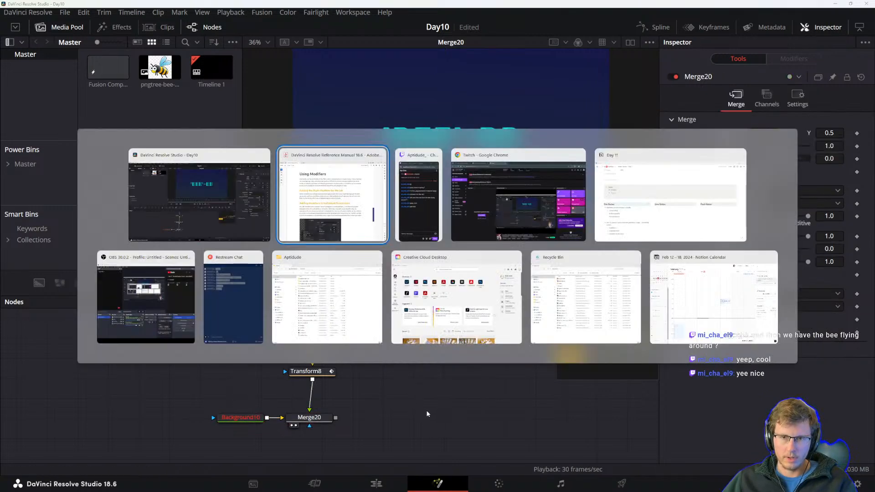
{"action": "scroll", "coordinate": [346, 381], "scroll_direction": "down", "scroll_amount": 2}
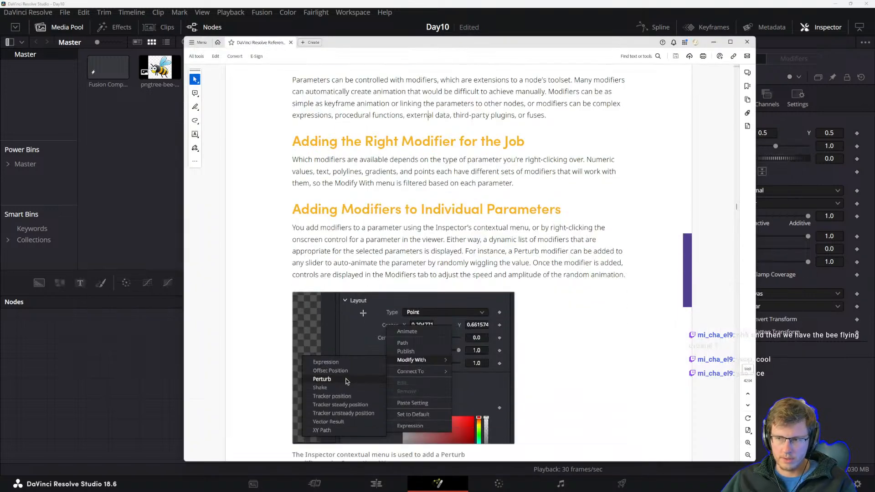
{"action": "scroll", "coordinate": [344, 329], "scroll_direction": "up", "scroll_amount": 1}
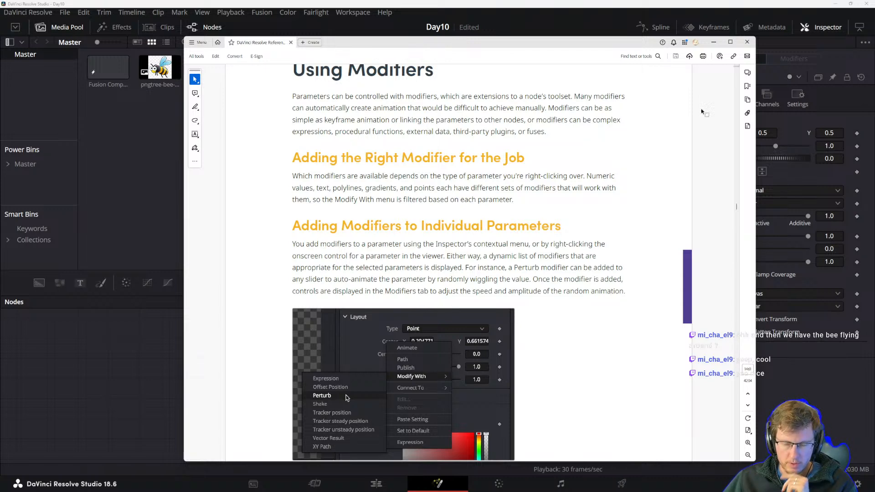
{"action": "left_click_drag", "start_coordinate": [639, 43], "coordinate": [555, 51]}
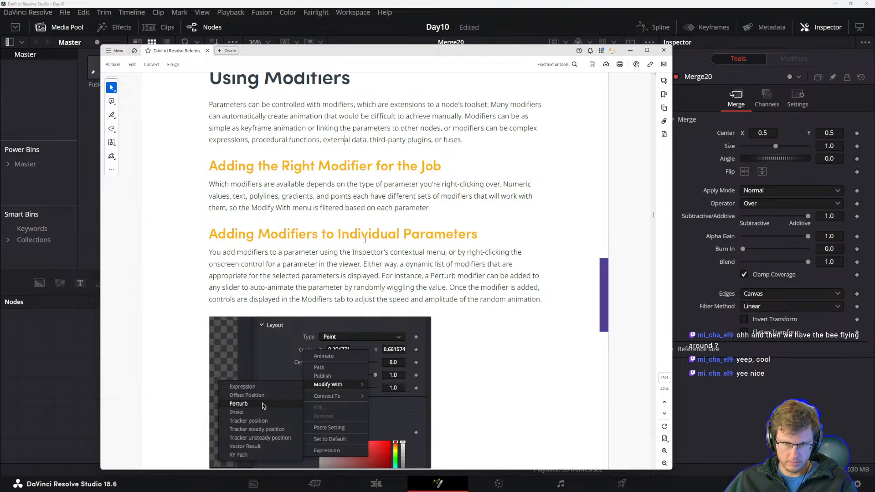
{"action": "scroll", "coordinate": [225, 252], "scroll_direction": "down", "scroll_amount": 1}
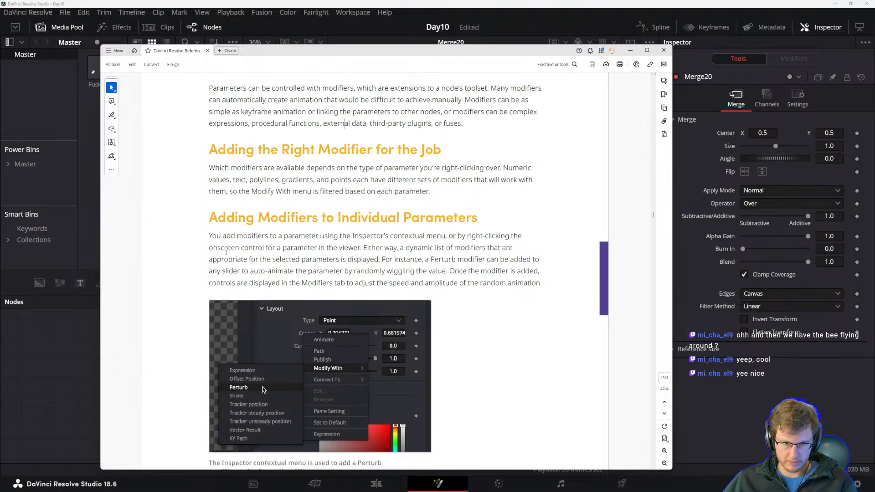
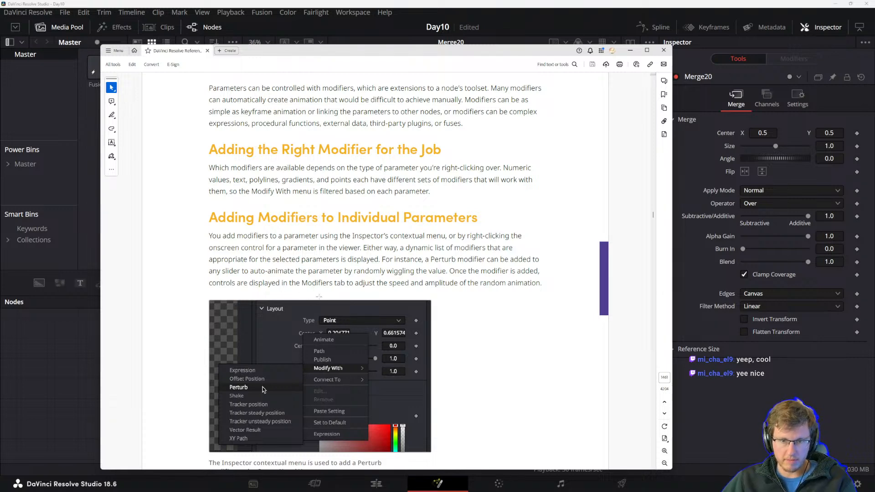
Paste a copy of the Transform node as a second branch from Text2 beside Transform8.
{"action": "scroll", "coordinate": [367, 257], "scroll_direction": "down", "scroll_amount": 2}
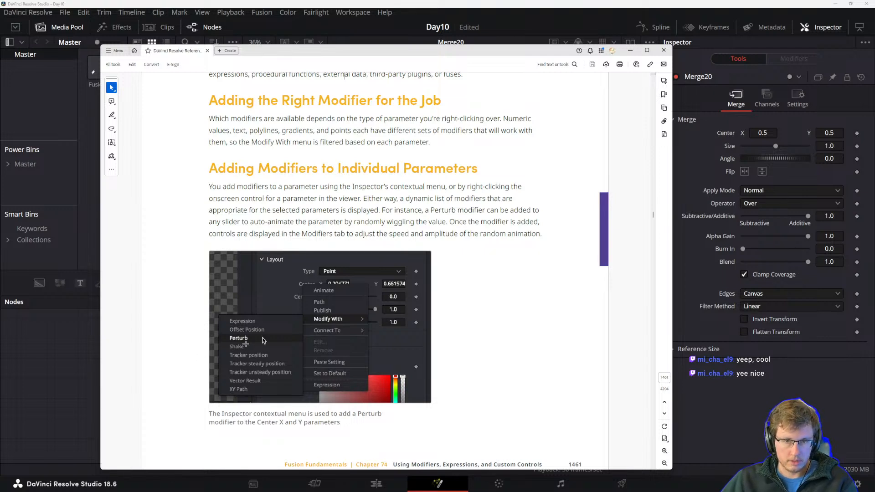
{"action": "left_click", "coordinate": [58, 371]}
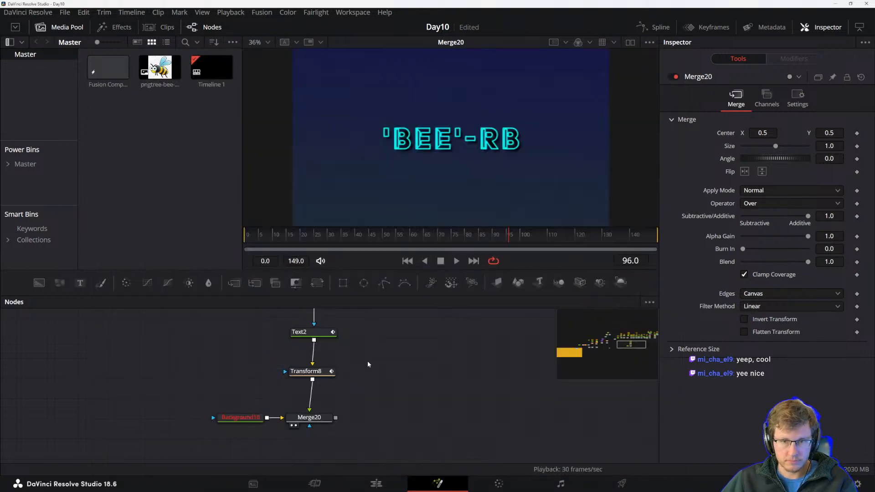
{"action": "left_click", "coordinate": [293, 384]}
{"action": "left_click_drag", "start_coordinate": [293, 385], "coordinate": [267, 380]}
{"action": "key", "text": "ctrl+v"}
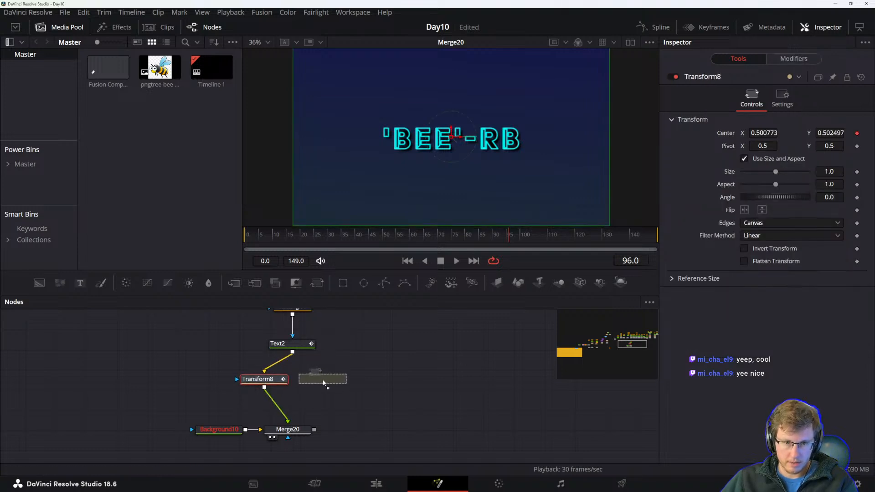
{"action": "left_click", "coordinate": [324, 382]}
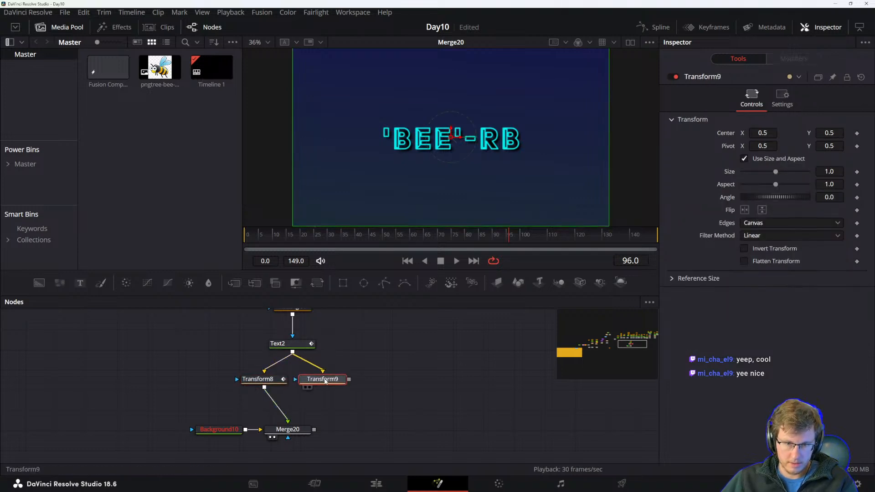
View the transform nodes and add a Shake modifier to Transform9's Center.
{"action": "left_click", "coordinate": [268, 379]}
{"action": "key", "text": "1"}
{"action": "left_click", "coordinate": [315, 383]}
{"action": "key", "text": "1"}
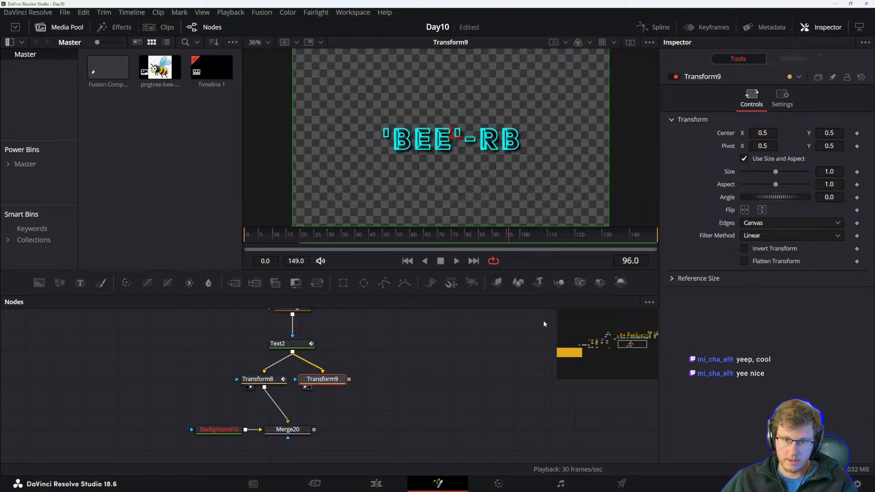
{"action": "right_click", "coordinate": [731, 135]}
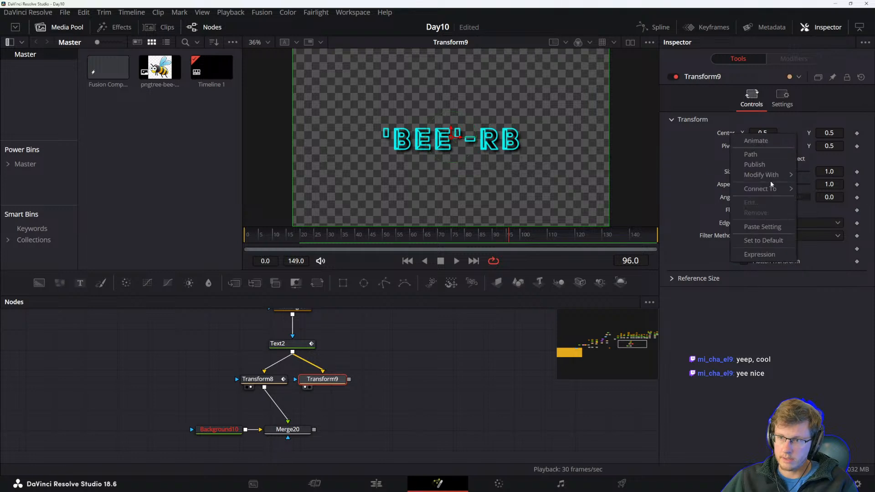
{"action": "mouse_move", "coordinate": [766, 175]}
{"action": "left_click", "coordinate": [665, 216]}
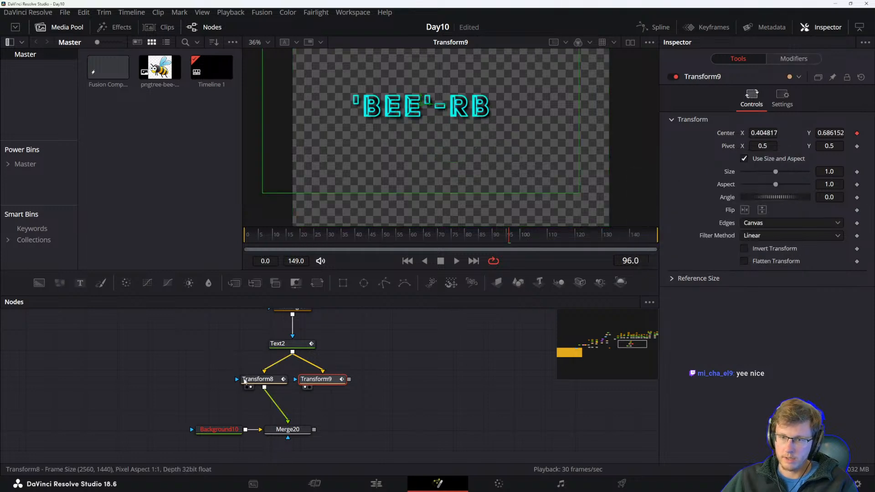
Compare the modifiers on both transform nodes, pinning the Shake modifier's controls.
{"action": "left_click", "coordinate": [258, 379]}
{"action": "left_click", "coordinate": [788, 58]}
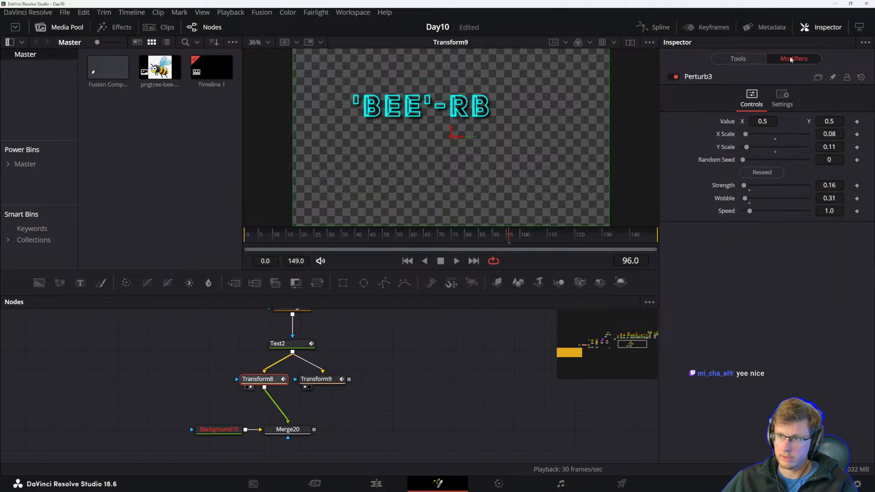
{"action": "left_click", "coordinate": [323, 384]}
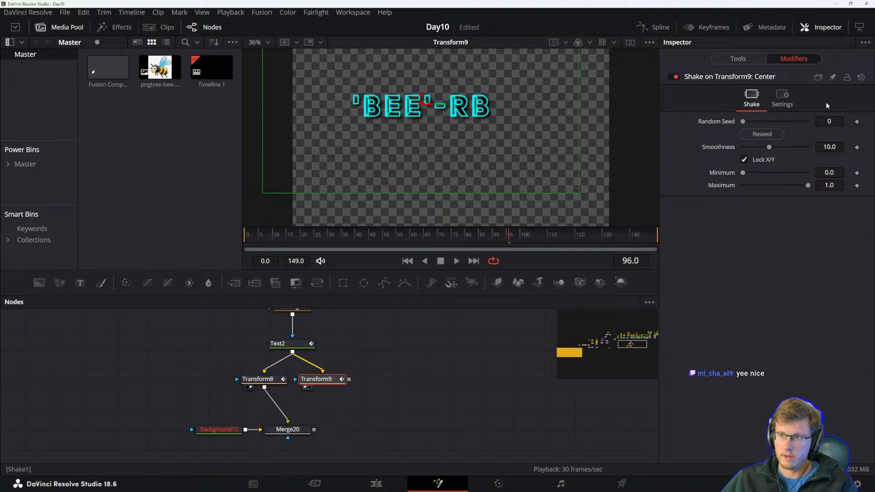
{"action": "left_click", "coordinate": [834, 79]}
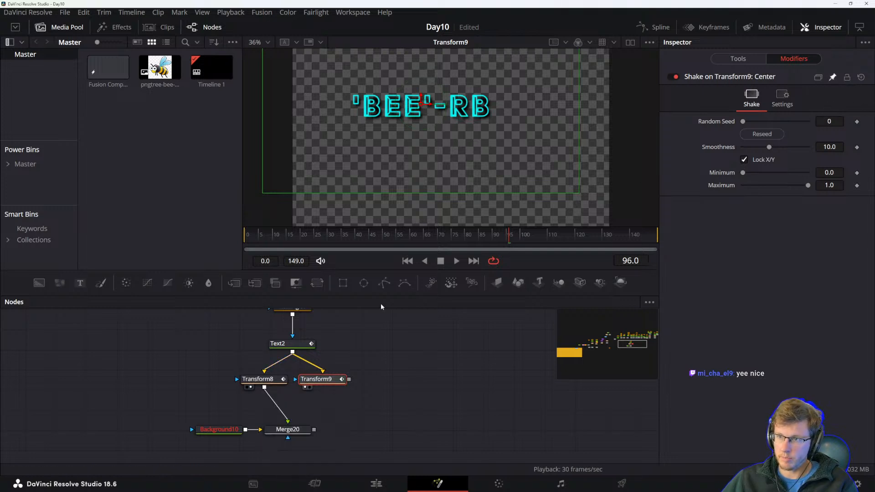
{"action": "left_click", "coordinate": [264, 383]}
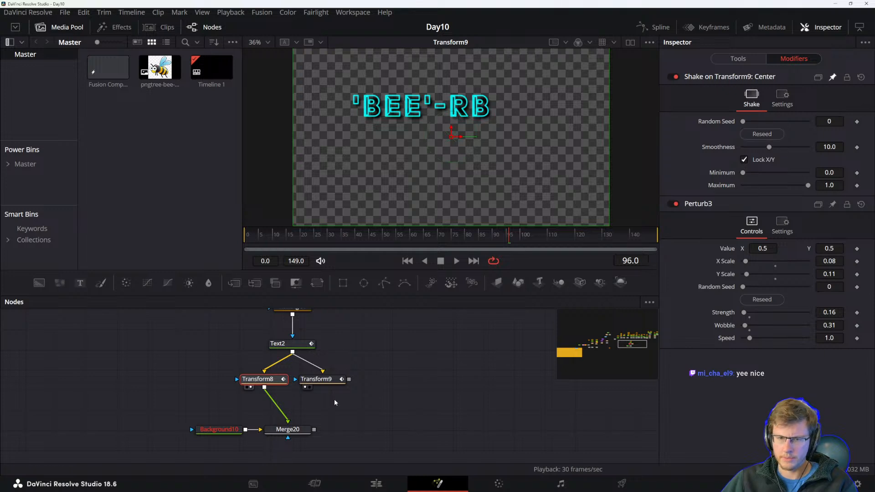
Set the Shake Maximum to about 0.008 and Smoothness to about 3.54, previewing the animation.
{"action": "left_click", "coordinate": [320, 380]}
{"action": "left_click", "coordinate": [384, 384]}
{"action": "key", "text": "space"}
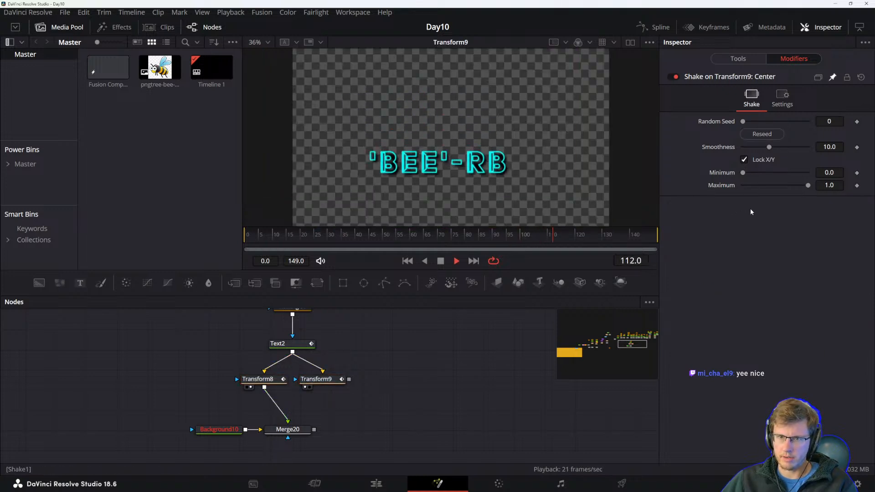
{"action": "key", "text": "space"}
{"action": "left_click_drag", "start_coordinate": [808, 186], "coordinate": [743, 186]}
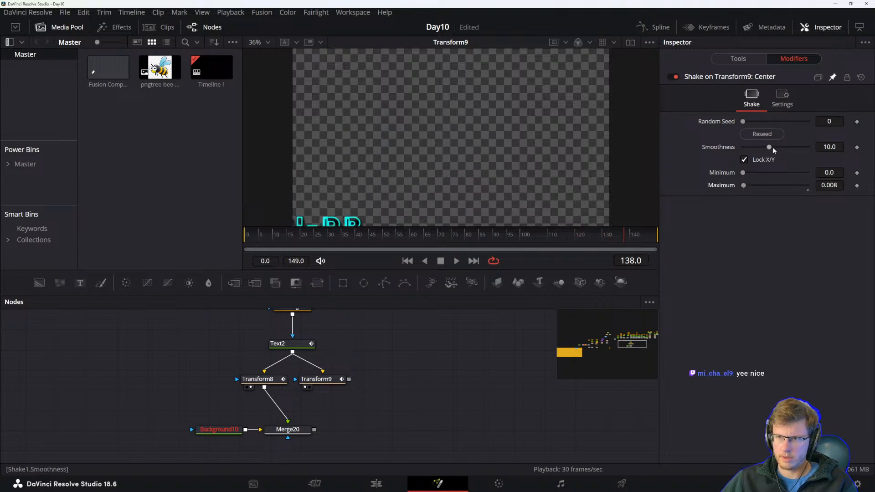
{"action": "left_click_drag", "start_coordinate": [769, 147], "coordinate": [752, 147]}
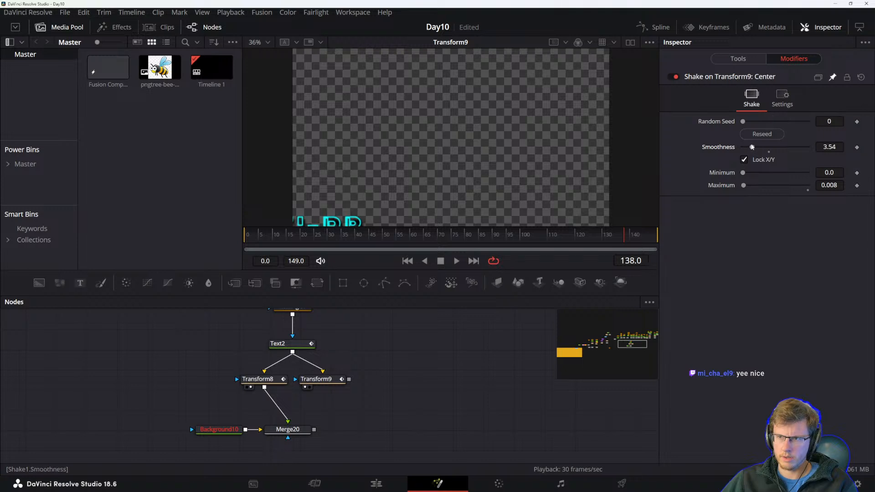
{"action": "left_click", "coordinate": [782, 97]}
{"action": "left_click", "coordinate": [753, 100]}
{"action": "key", "text": "space"}
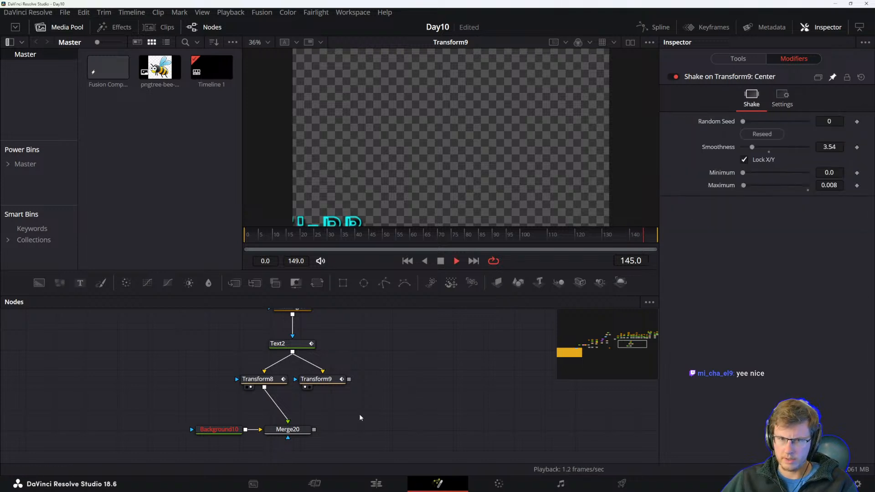
{"action": "key", "text": "space"}
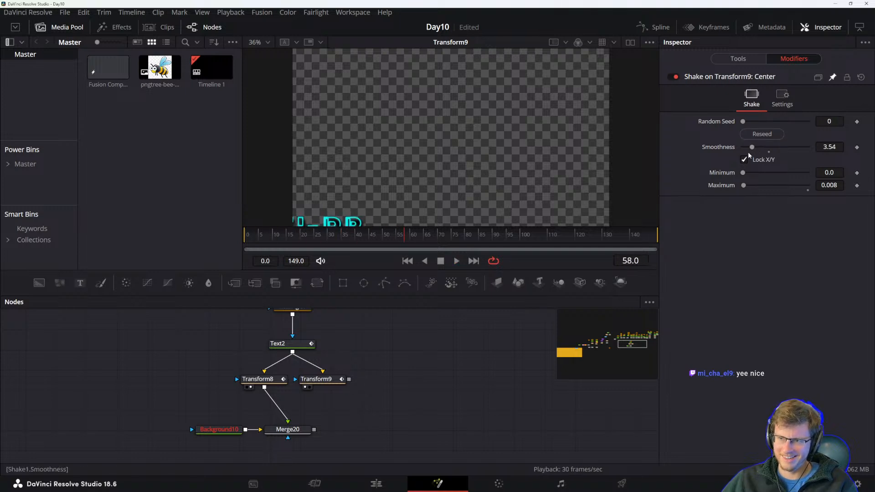
Reseed the Shake modifier and preview the animation.
{"action": "left_click", "coordinate": [312, 381]}
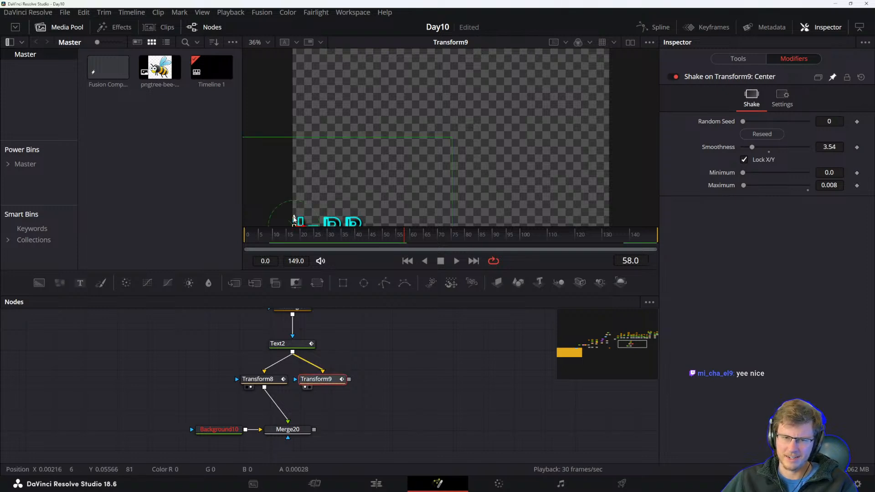
{"action": "left_click", "coordinate": [761, 134]}
{"action": "key", "text": "space"}
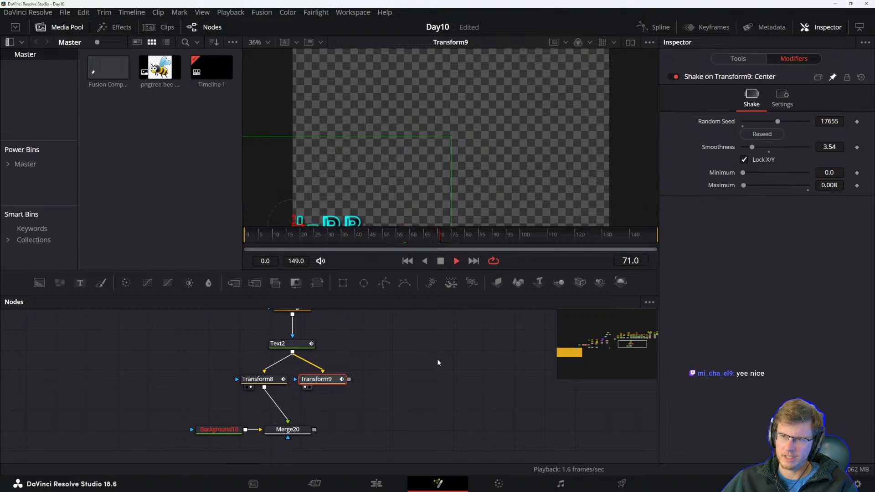
{"action": "key", "text": "space"}
Set the Shake Minimum to about 0.74, then delete the Transform9 node.
{"action": "left_click", "coordinate": [738, 58]}
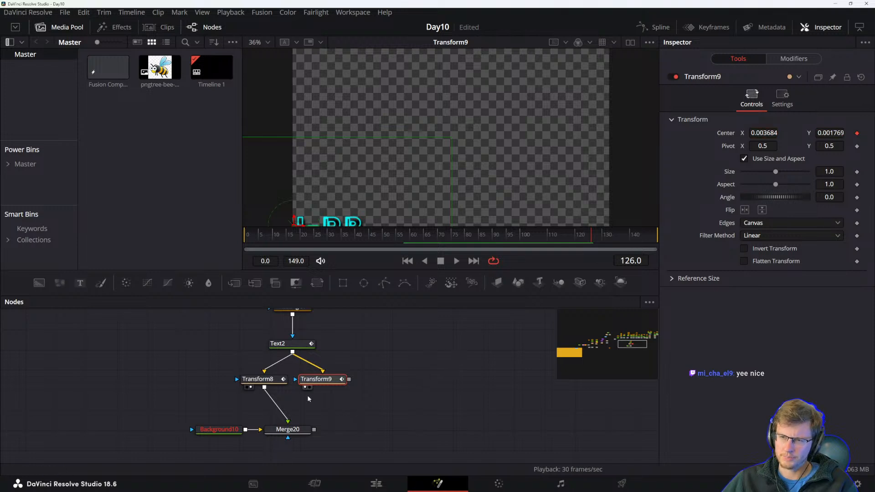
{"action": "left_click", "coordinate": [793, 58]}
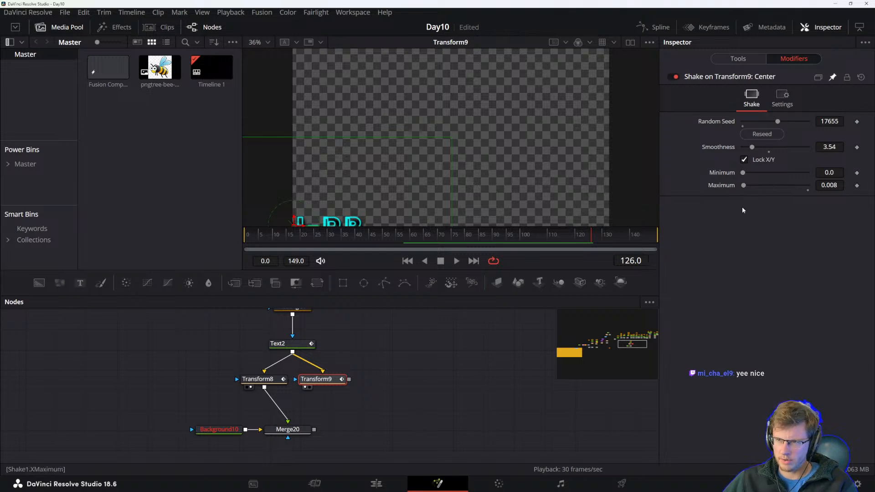
{"action": "left_click_drag", "start_coordinate": [743, 173], "coordinate": [791, 173]}
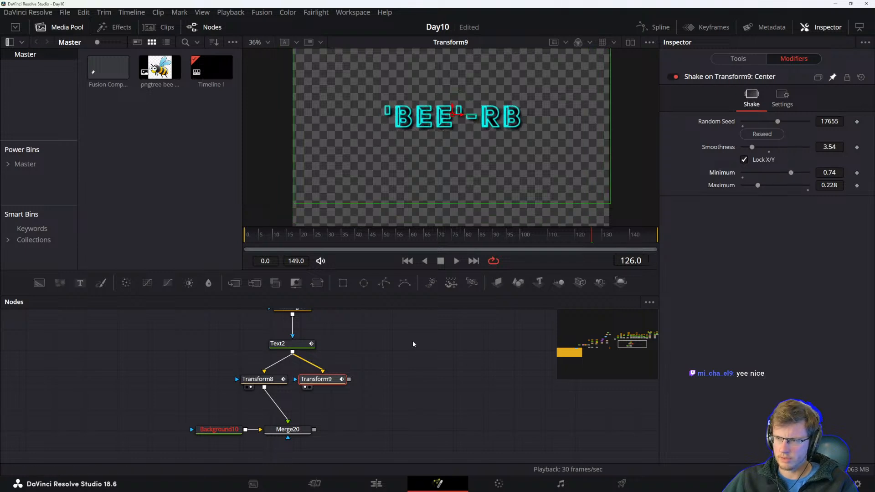
{"action": "key", "text": "Delete"}
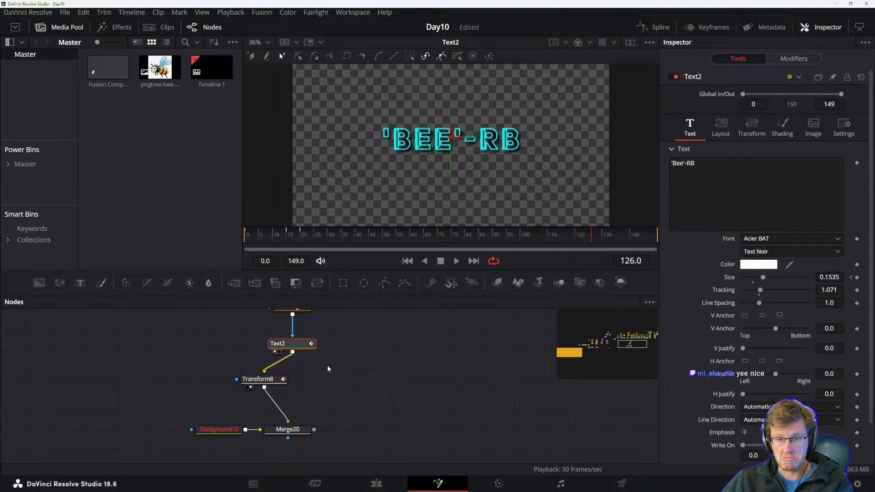
Move Transform8 into the main chain, view it, and glance at the reference manual.
{"action": "left_click", "coordinate": [258, 382]}
{"action": "left_click_drag", "start_coordinate": [259, 383], "coordinate": [281, 381]}
{"action": "key", "text": "1"}
{"action": "key", "text": "alt+Tab"}
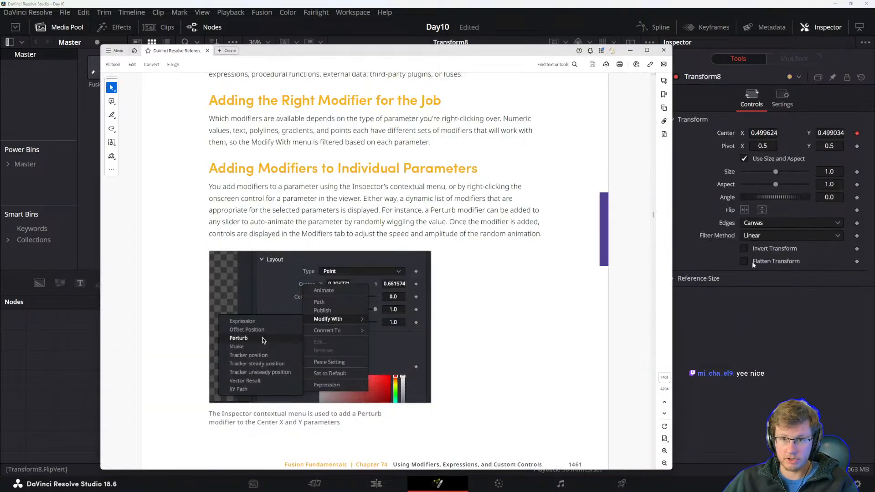
{"action": "key", "text": "alt+Tab"}
{"action": "key", "text": "alt+Tab"}
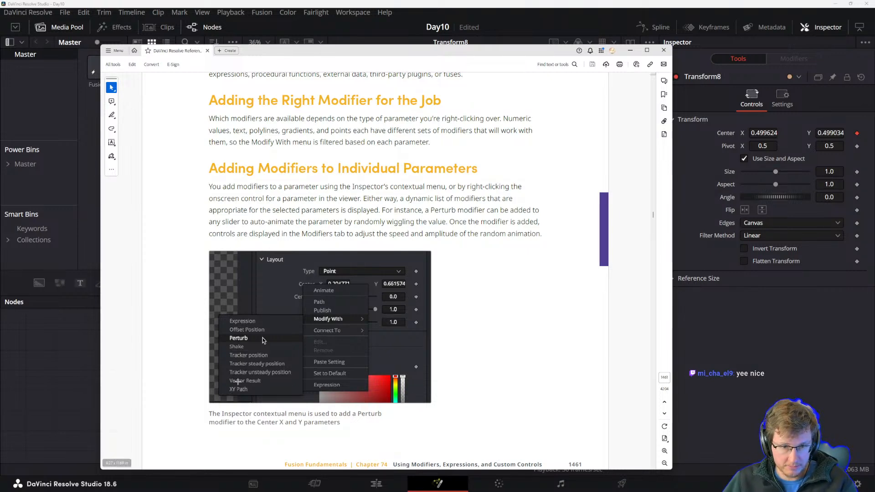
{"action": "key", "text": "alt+Tab"}
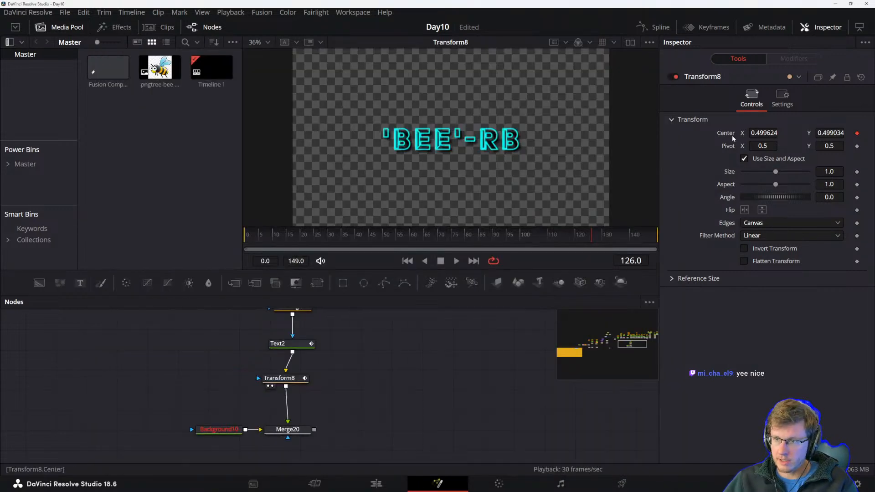
{"action": "right_click", "coordinate": [733, 137]}
{"action": "mouse_move", "coordinate": [757, 188]}
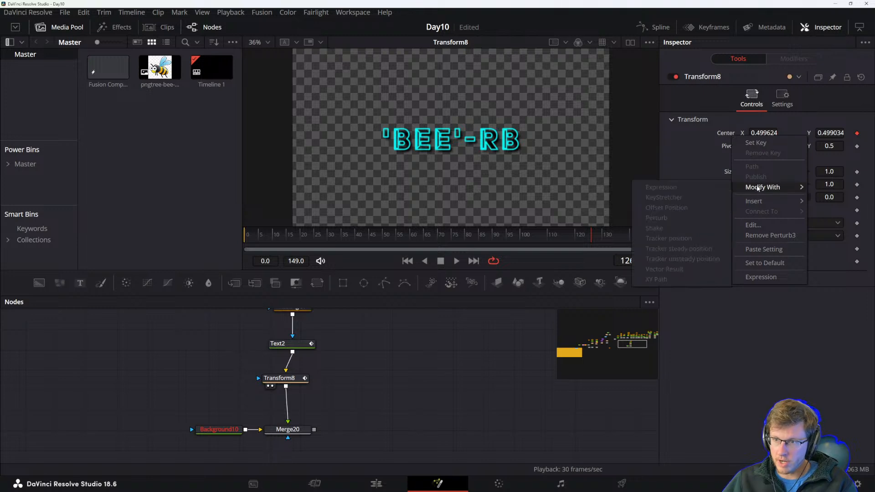
{"action": "left_click", "coordinate": [402, 379]}
{"action": "left_click", "coordinate": [276, 377]}
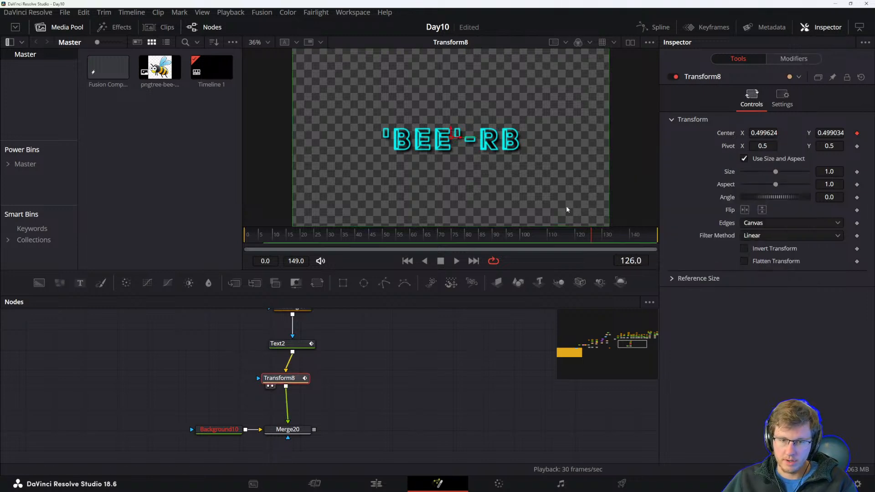
{"action": "right_click", "coordinate": [732, 134]}
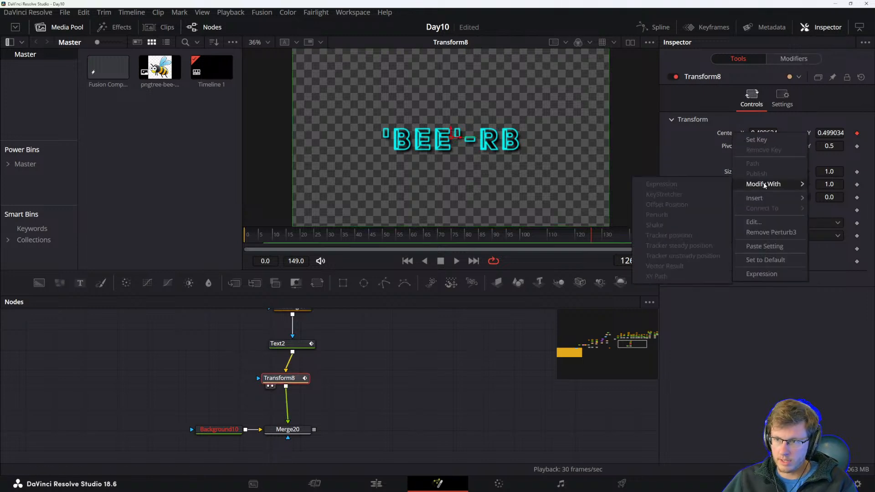
{"action": "left_click", "coordinate": [432, 356]}
{"action": "left_click", "coordinate": [297, 344]}
{"action": "right_click", "coordinate": [297, 342]}
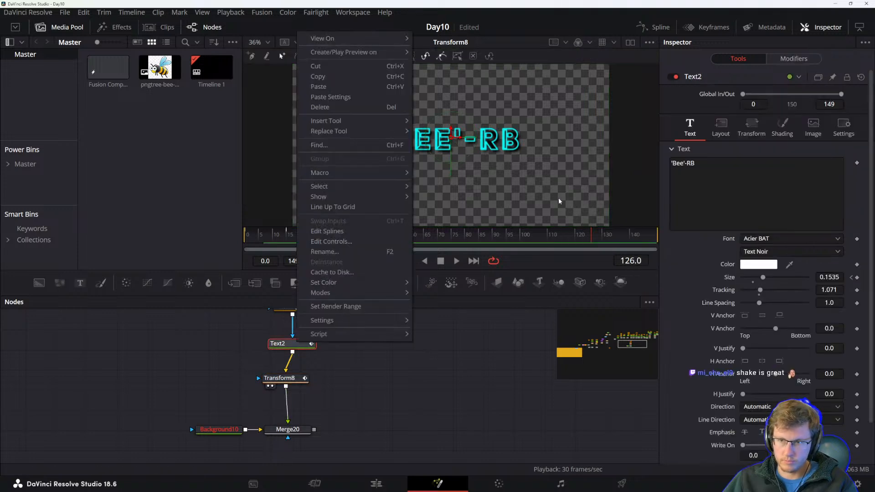
{"action": "left_click", "coordinate": [441, 372]}
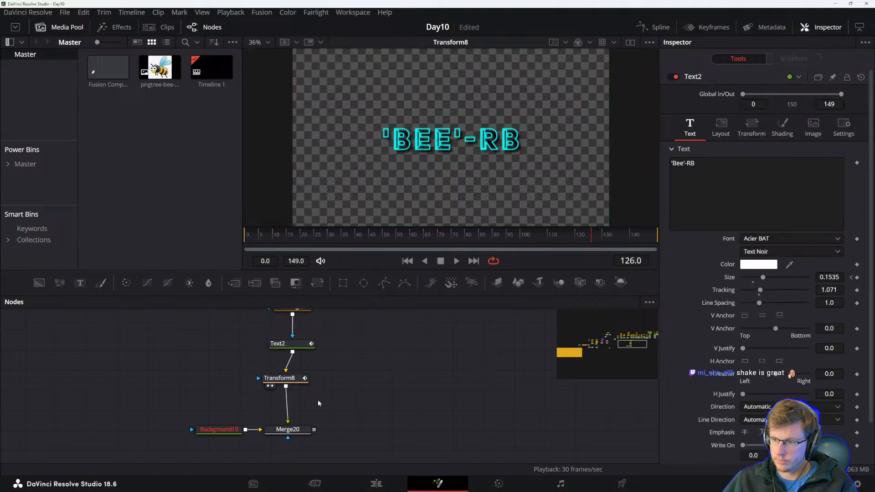
Add a new Transform node between Text2 and Transform8.
{"action": "left_click_drag", "start_coordinate": [293, 379], "coordinate": [273, 384]}
{"action": "left_click_drag", "start_coordinate": [319, 283], "coordinate": [349, 387]}
{"action": "right_click", "coordinate": [348, 386]}
{"action": "left_click", "coordinate": [473, 431]}
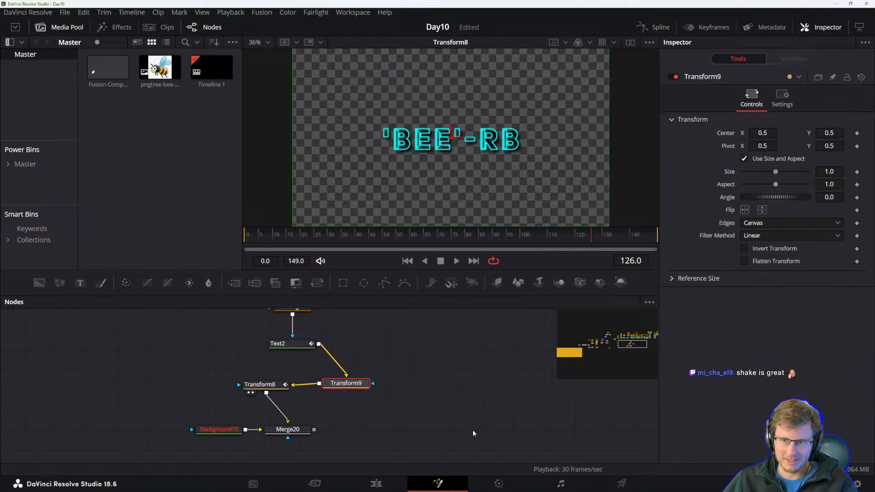
Open the new Transform9 Center's modifier options, then delete the Transform9 node.
{"action": "left_click", "coordinate": [345, 387]}
{"action": "right_click", "coordinate": [733, 131]}
{"action": "mouse_move", "coordinate": [748, 172]}
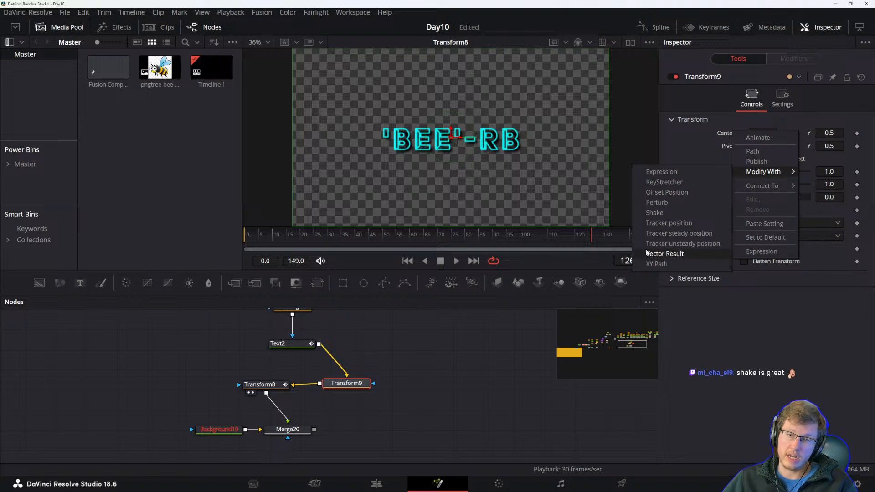
{"action": "left_click", "coordinate": [448, 344]}
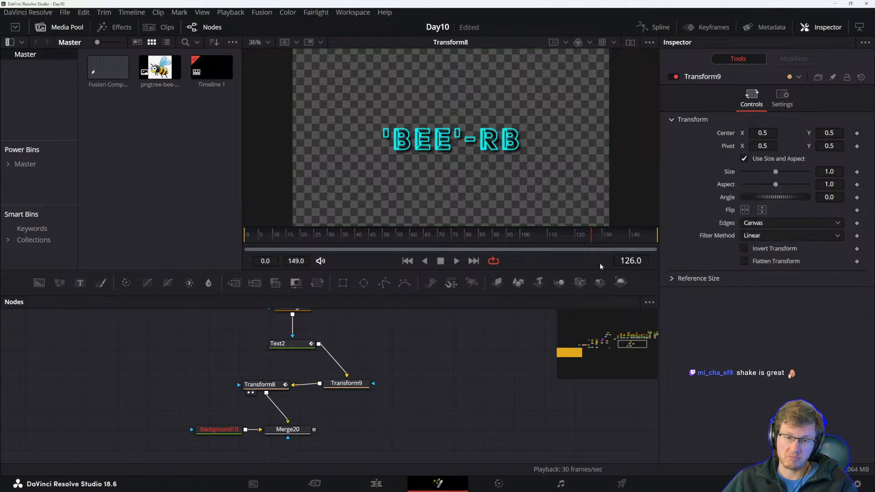
{"action": "left_click", "coordinate": [345, 383]}
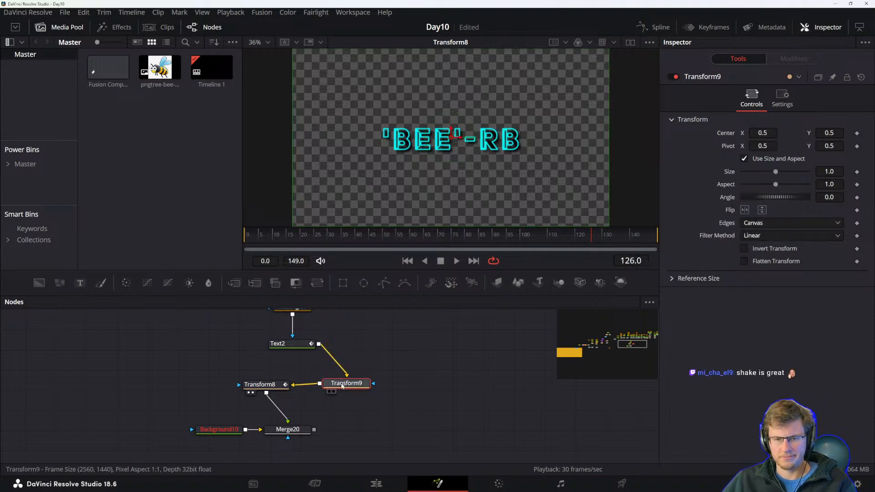
{"action": "key", "text": "Delete"}
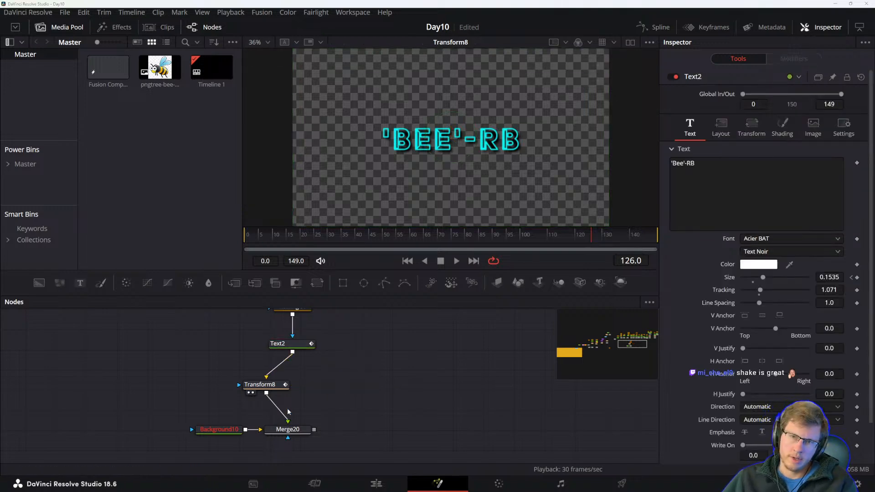
Add a Rectangle mask to the Text2 node.
{"action": "key", "text": "alt+Tab"}
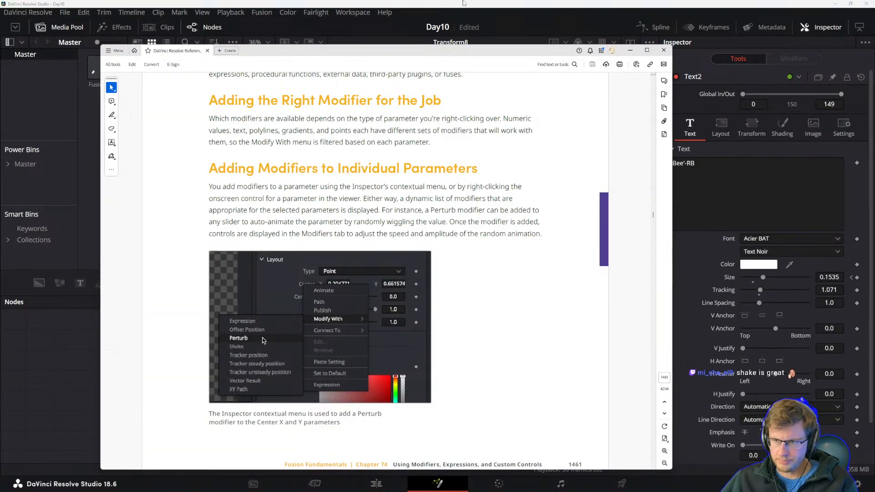
{"action": "key", "text": "alt+Tab"}
{"action": "left_click", "coordinate": [343, 283]}
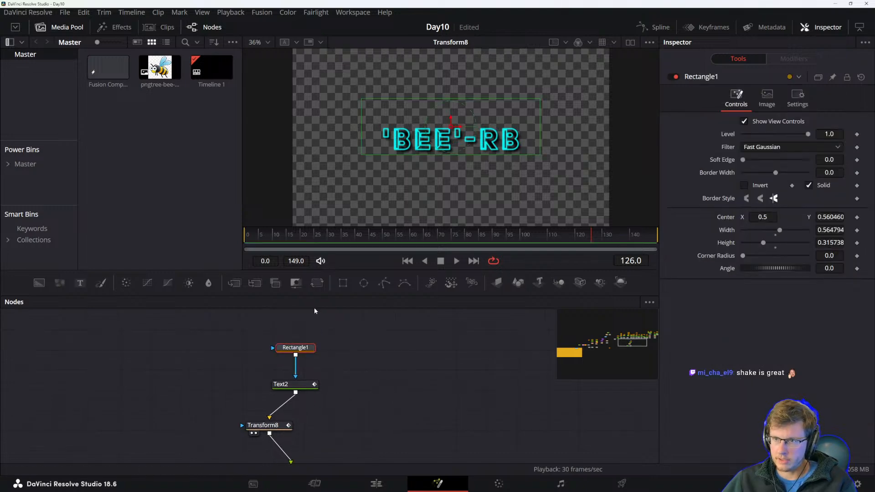
Set the colour of the text's Red Outline shading element to yellow, #ffff00.
{"action": "left_click_drag", "start_coordinate": [303, 456], "coordinate": [372, 408]}
{"action": "left_click", "coordinate": [298, 426]}
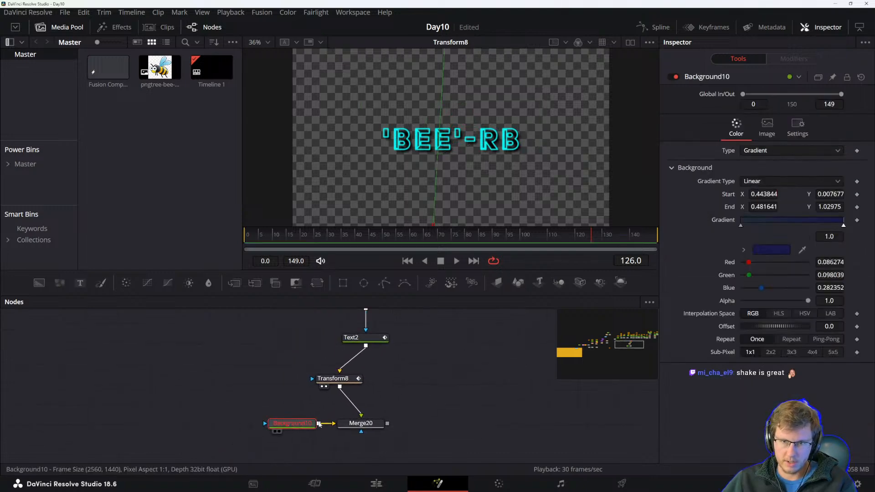
{"action": "left_click", "coordinate": [355, 423]}
{"action": "left_click", "coordinate": [333, 378]}
{"action": "left_click", "coordinate": [351, 337]}
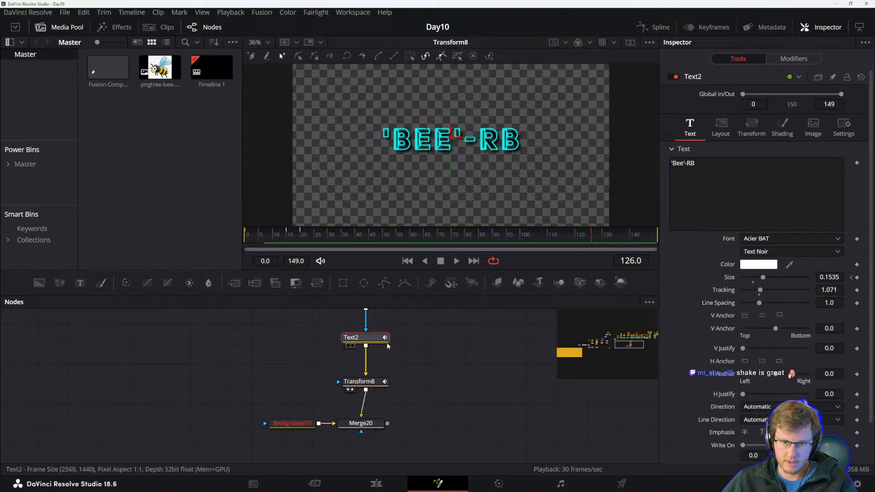
{"action": "left_click_drag", "start_coordinate": [426, 339], "coordinate": [439, 405]}
{"action": "left_click", "coordinate": [751, 126]}
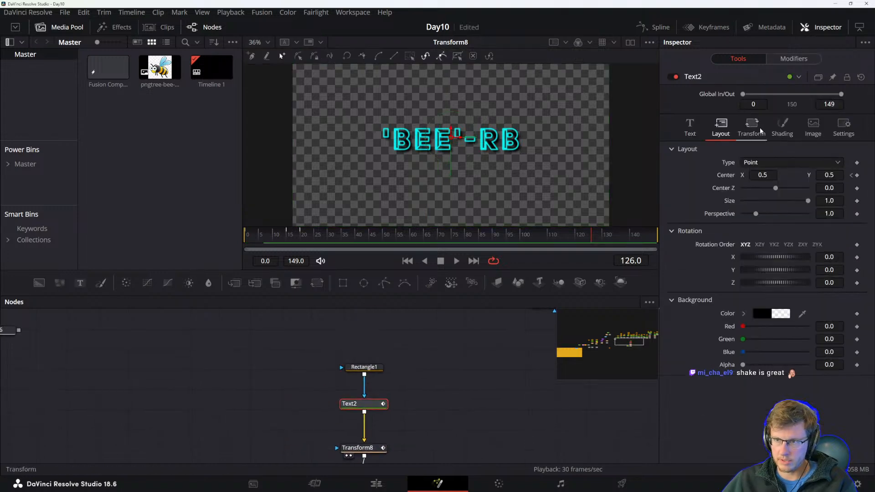
{"action": "left_click", "coordinate": [782, 126]}
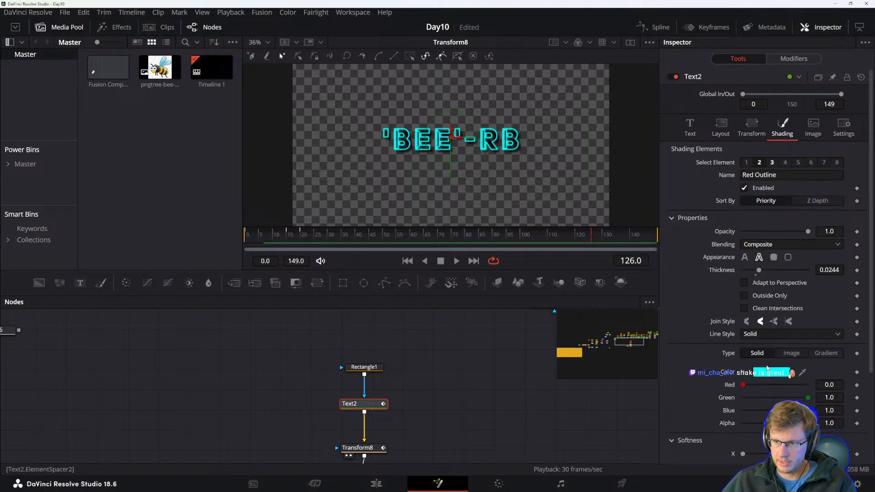
{"action": "left_click", "coordinate": [770, 373]}
{"action": "left_click_drag", "start_coordinate": [475, 182], "coordinate": [368, 226]}
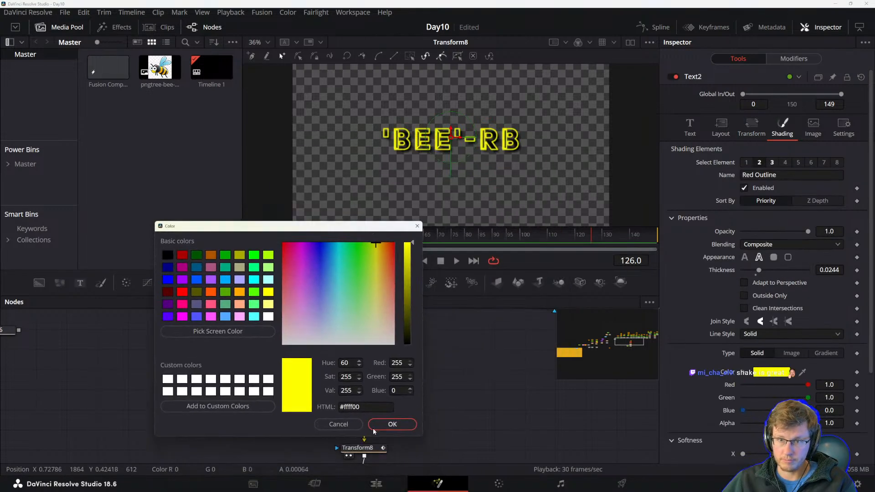
{"action": "left_click", "coordinate": [392, 425]}
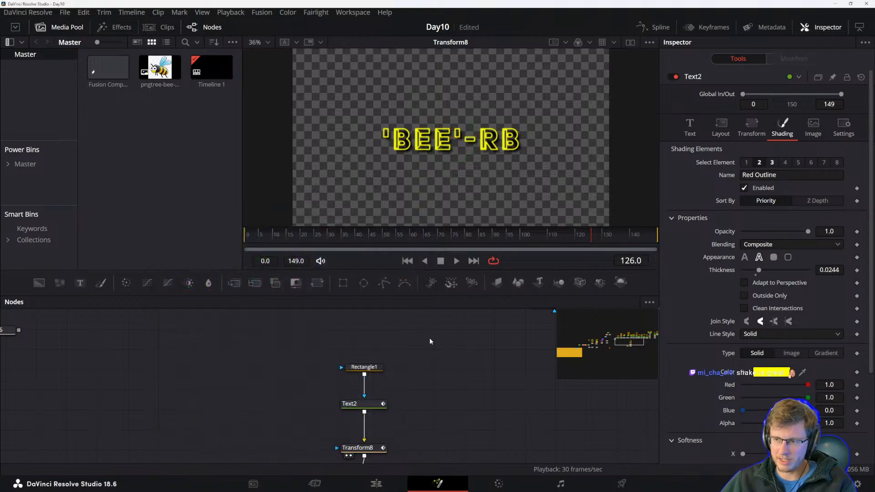
Read the reference manual's section on combining a keyframed motion path with a Perturb modifier.
{"action": "key", "text": "alt+Tab"}
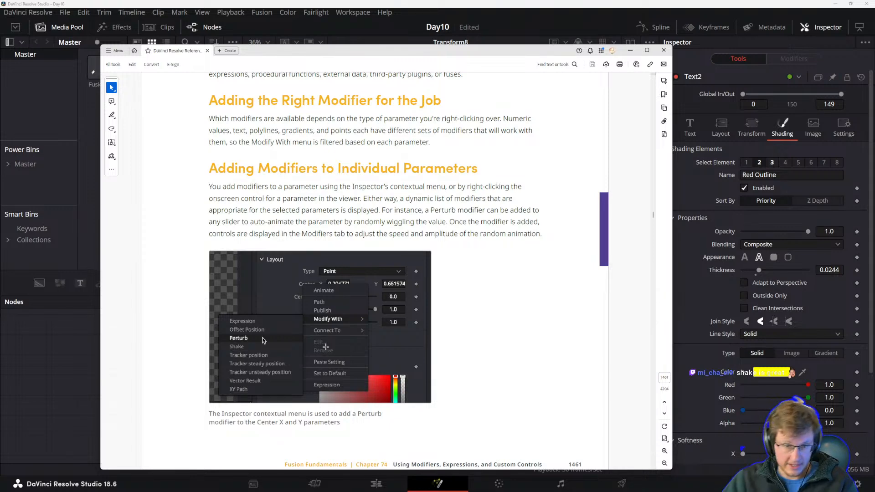
{"action": "scroll", "coordinate": [310, 319], "scroll_direction": "down", "scroll_amount": 10}
{"action": "scroll", "coordinate": [313, 285], "scroll_direction": "up", "scroll_amount": 8}
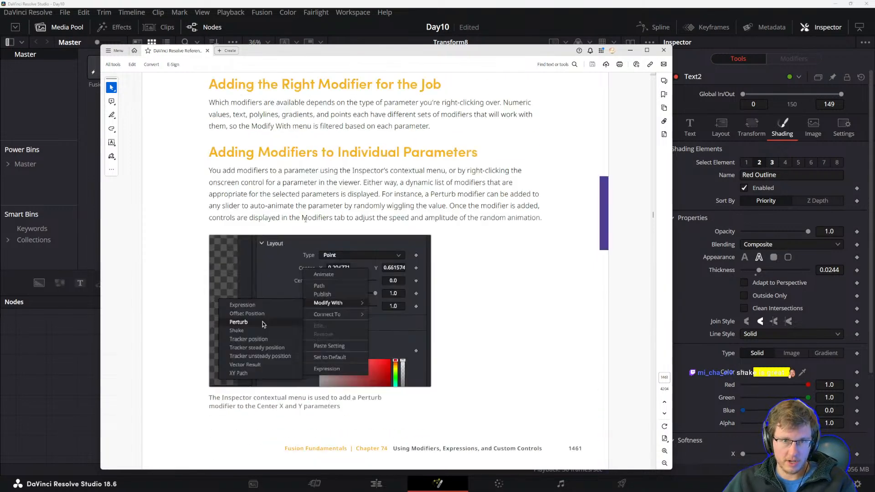
{"action": "scroll", "coordinate": [296, 217], "scroll_direction": "down", "scroll_amount": 8}
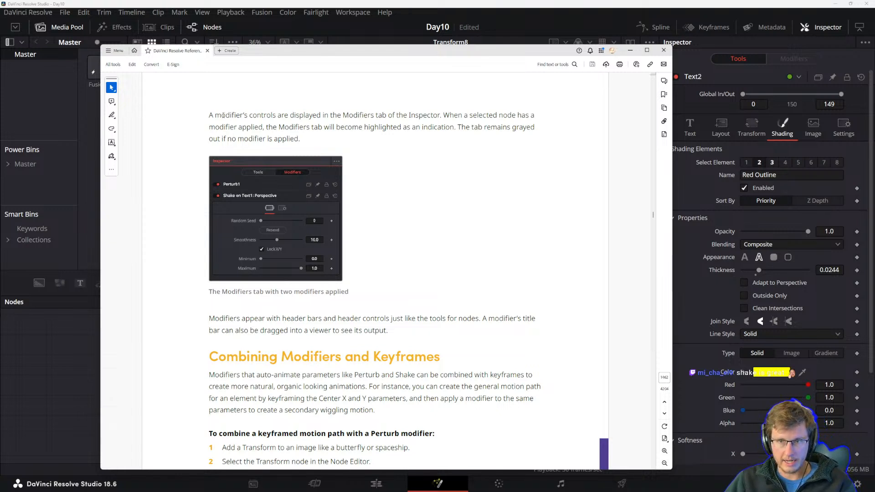
{"action": "scroll", "coordinate": [233, 114], "scroll_direction": "up", "scroll_amount": 1}
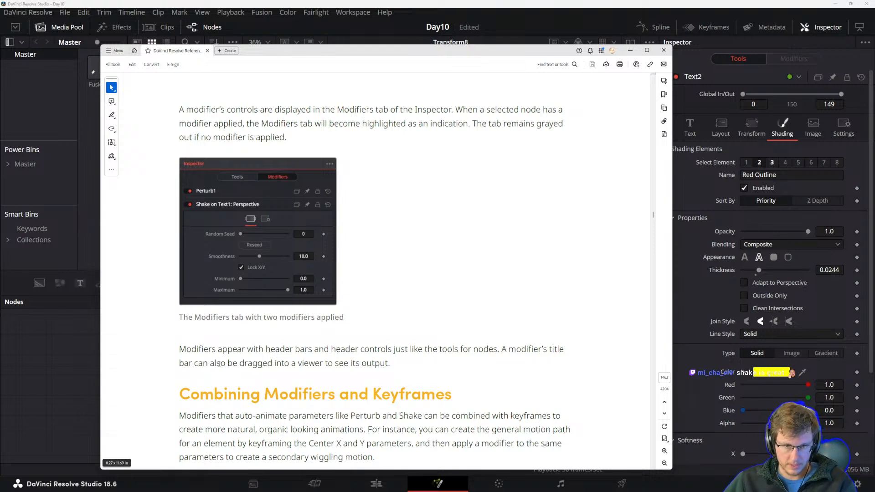
{"action": "scroll", "coordinate": [251, 340], "scroll_direction": "down", "scroll_amount": 2}
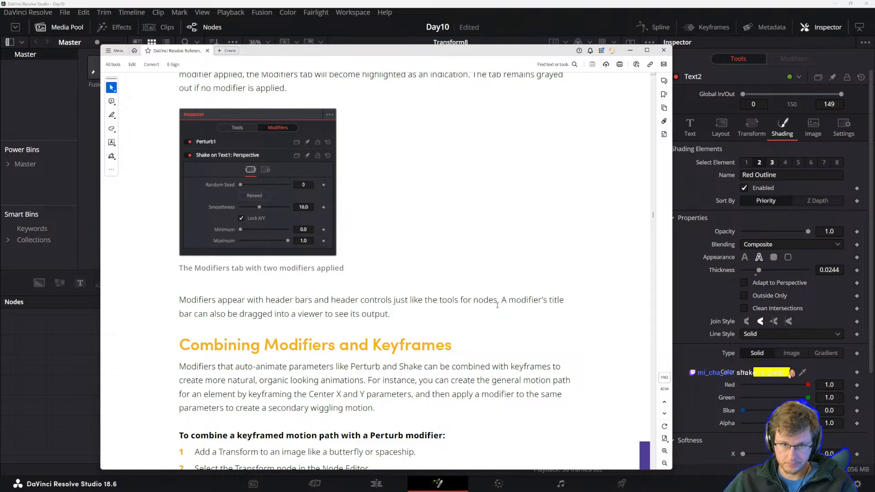
{"action": "scroll", "coordinate": [193, 316], "scroll_direction": "down", "scroll_amount": 1}
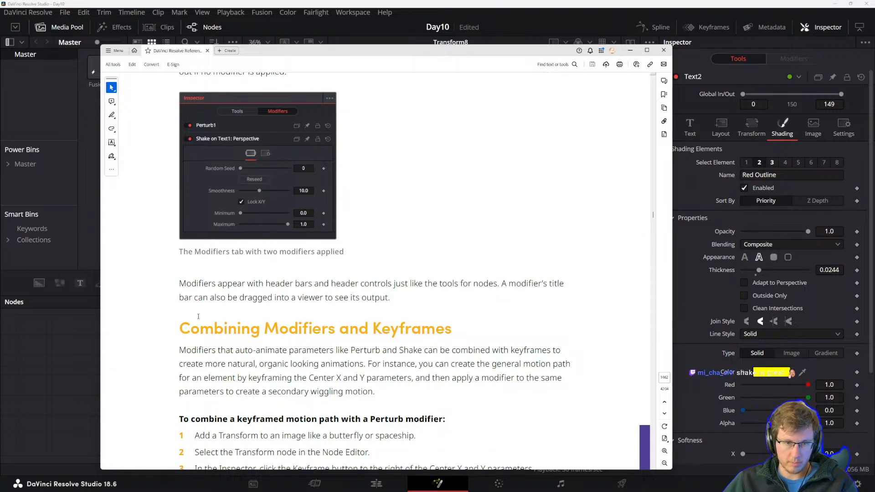
{"action": "scroll", "coordinate": [319, 308], "scroll_direction": "down", "scroll_amount": 4}
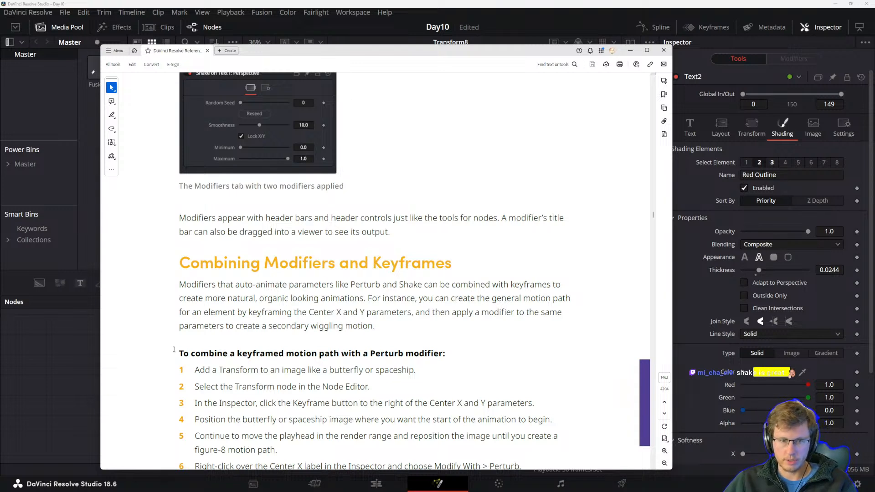
{"action": "scroll", "coordinate": [173, 349], "scroll_direction": "down", "scroll_amount": 5}
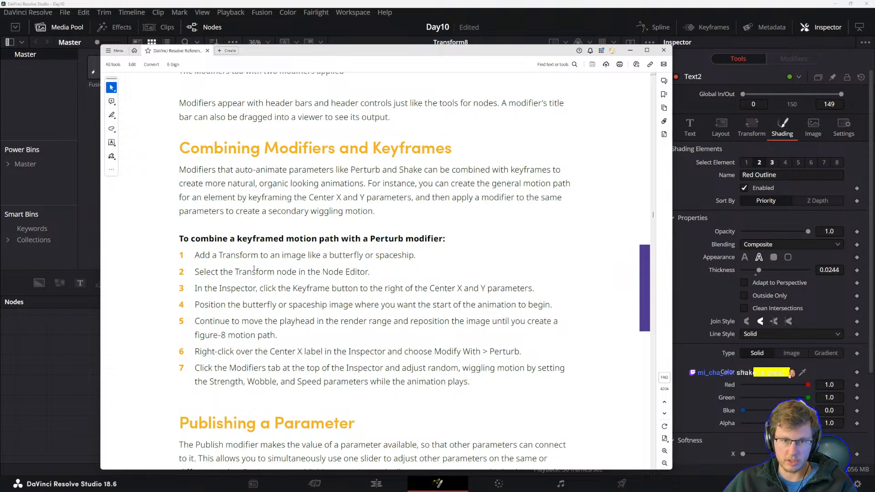
{"action": "left_click_drag", "start_coordinate": [202, 274], "coordinate": [275, 273]}
{"action": "left_click", "coordinate": [298, 281]}
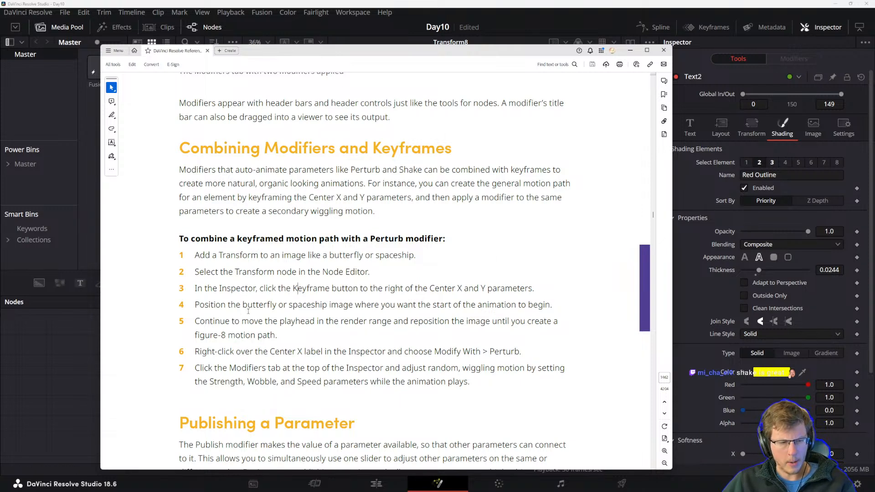
{"action": "left_click_drag", "start_coordinate": [258, 290], "coordinate": [330, 289]}
{"action": "left_click", "coordinate": [406, 289]}
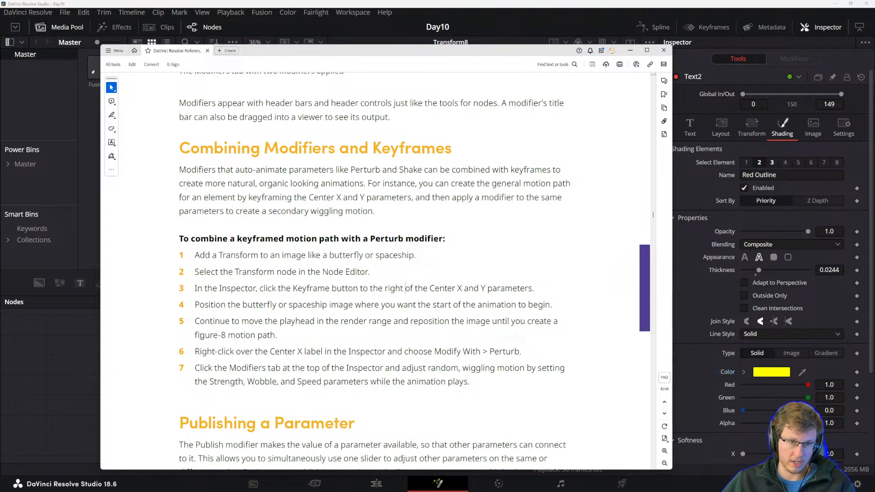
{"action": "left_click_drag", "start_coordinate": [195, 335], "coordinate": [276, 336]}
{"action": "left_click", "coordinate": [272, 350]}
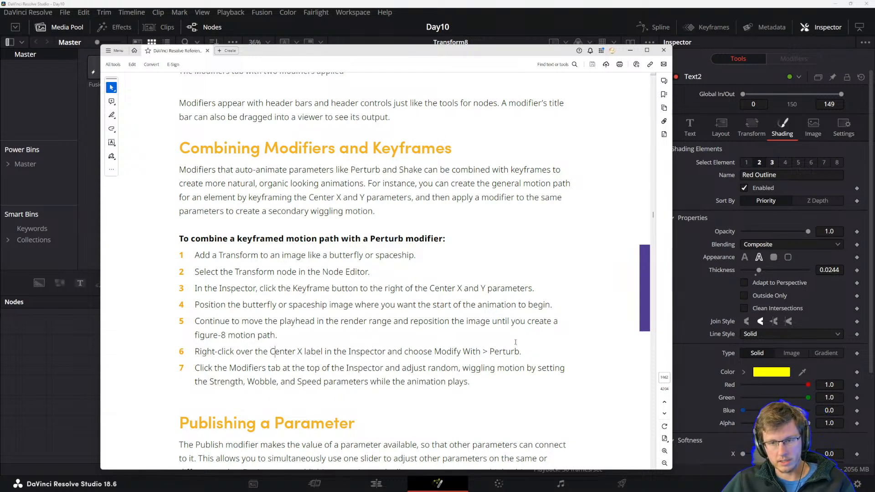
{"action": "left_click_drag", "start_coordinate": [193, 367], "coordinate": [349, 382]}
{"action": "left_click", "coordinate": [318, 358]}
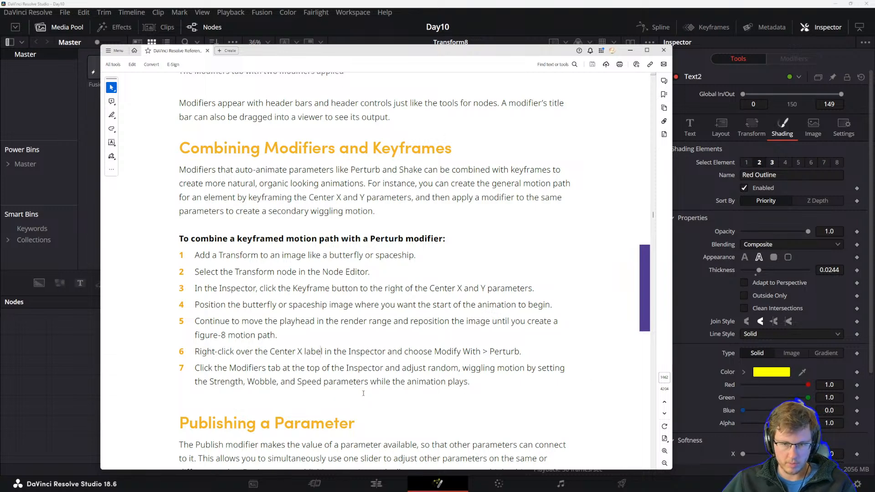
{"action": "scroll", "coordinate": [364, 397], "scroll_direction": "down", "scroll_amount": 10}
{"action": "scroll", "coordinate": [273, 364], "scroll_direction": "up", "scroll_amount": 8}
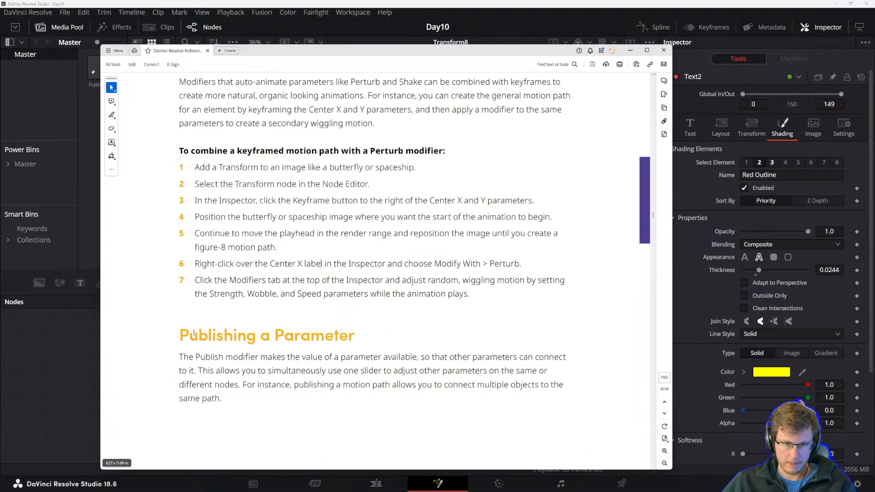
{"action": "left_click", "coordinate": [360, 34]}
Insert a new Transform node between Text2 and Transform8 in the node chain.
{"action": "left_click_drag", "start_coordinate": [425, 409], "coordinate": [443, 350]}
{"action": "left_click_drag", "start_coordinate": [347, 374], "coordinate": [347, 356]}
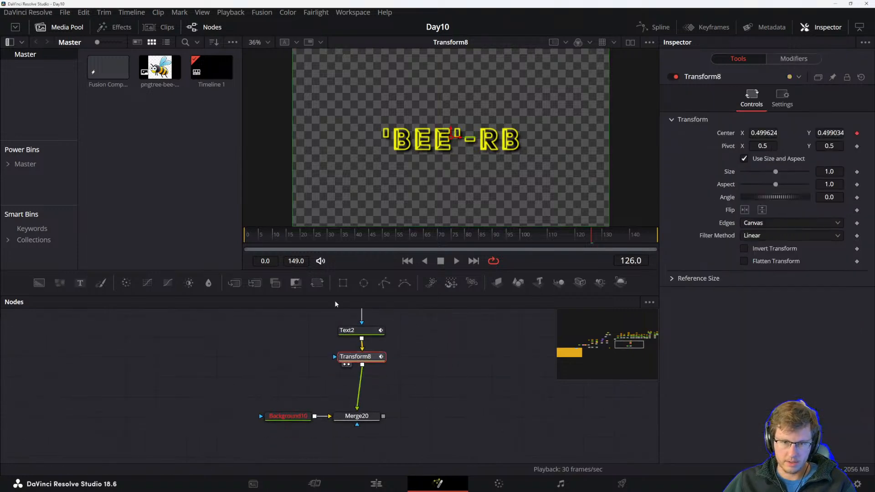
{"action": "left_click_drag", "start_coordinate": [317, 283], "coordinate": [428, 377]}
{"action": "left_click_drag", "start_coordinate": [362, 358], "coordinate": [362, 394]}
{"action": "left_click_drag", "start_coordinate": [420, 376], "coordinate": [358, 363]}
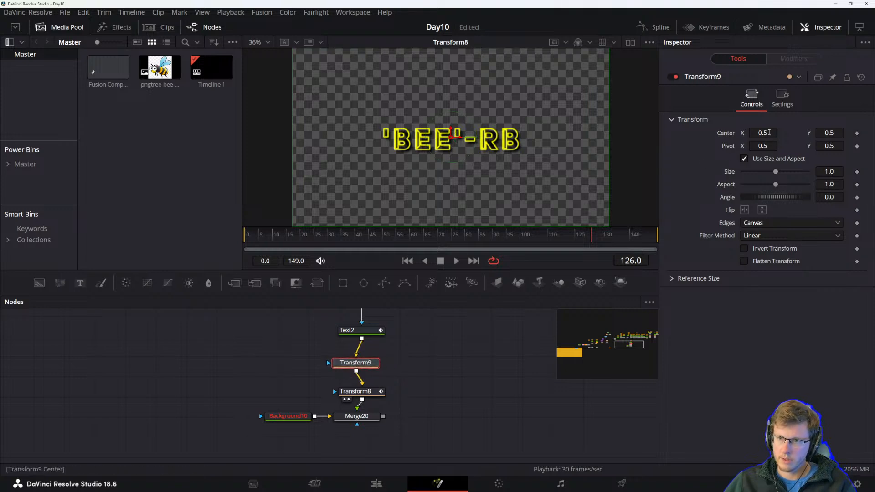
Keyframe Transform9's Center at frame 36, then set Center X to 0.515 at frame 45.
{"action": "left_click_drag", "start_coordinate": [254, 237], "coordinate": [213, 237]}
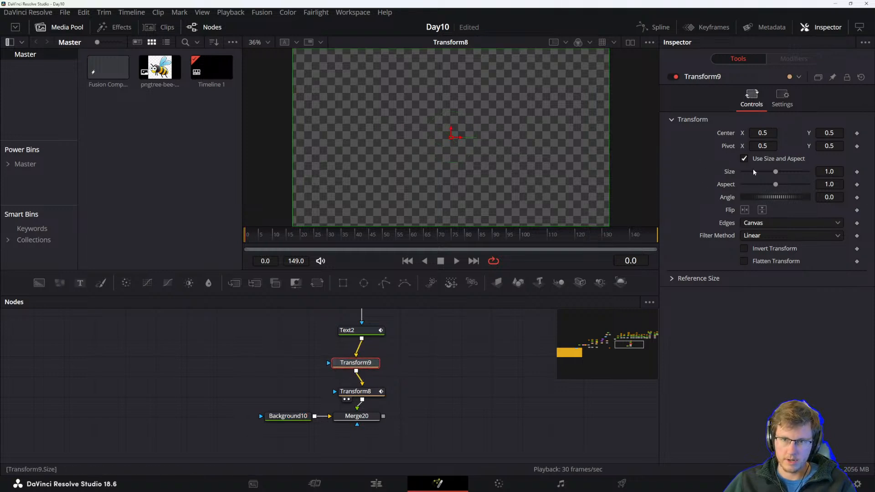
{"action": "mouse_move", "coordinate": [272, 234]}
{"action": "left_mouse_down"}
{"action": "mouse_move", "coordinate": [328, 234]}
{"action": "mouse_move", "coordinate": [258, 236]}
{"action": "left_mouse_up"}
{"action": "key", "text": "space"}
{"action": "key", "text": "space"}
{"action": "left_click_drag", "start_coordinate": [327, 351], "coordinate": [368, 392]}
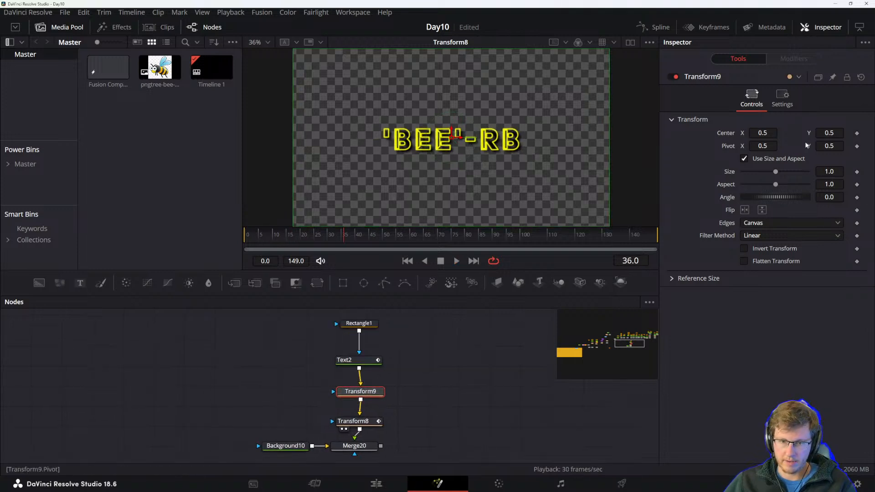
{"action": "left_click", "coordinate": [857, 134]}
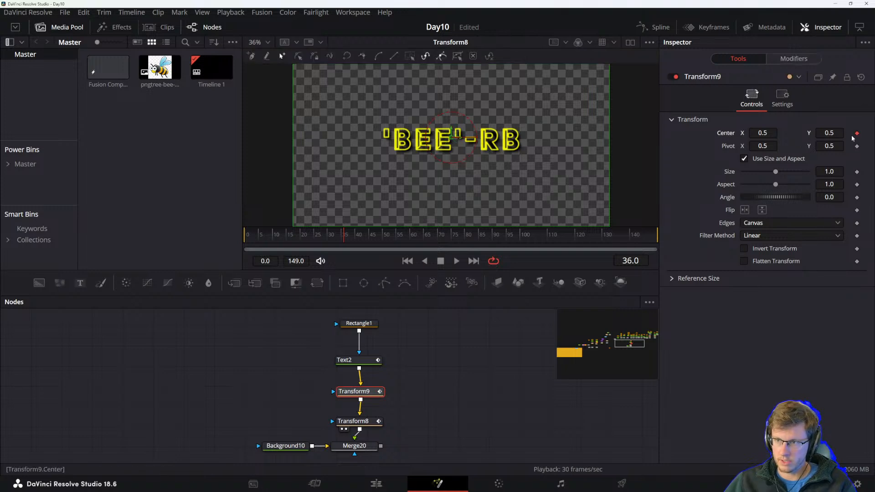
{"action": "left_click", "coordinate": [369, 234]}
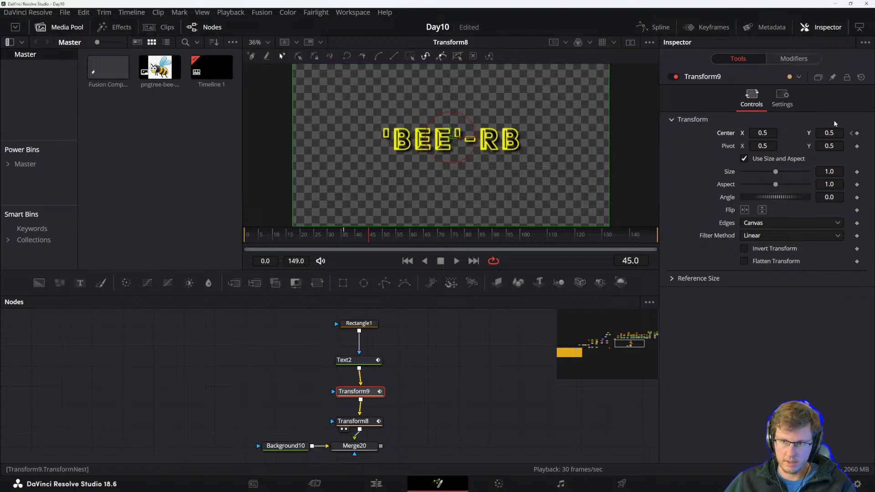
{"action": "left_click_drag", "start_coordinate": [772, 134], "coordinate": [779, 134]}
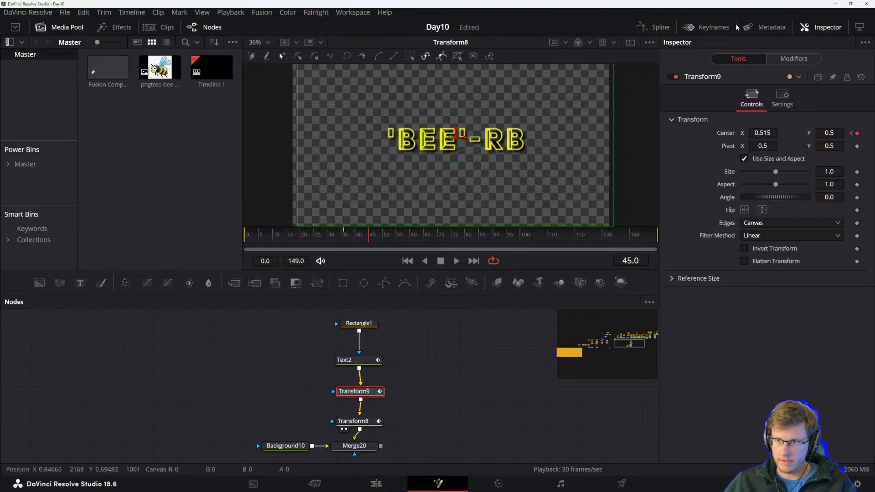
In the Spline editor, smooth Transform9's Center displacement keyframes and make the curve repeat beyond them.
{"action": "left_click", "coordinate": [656, 28]}
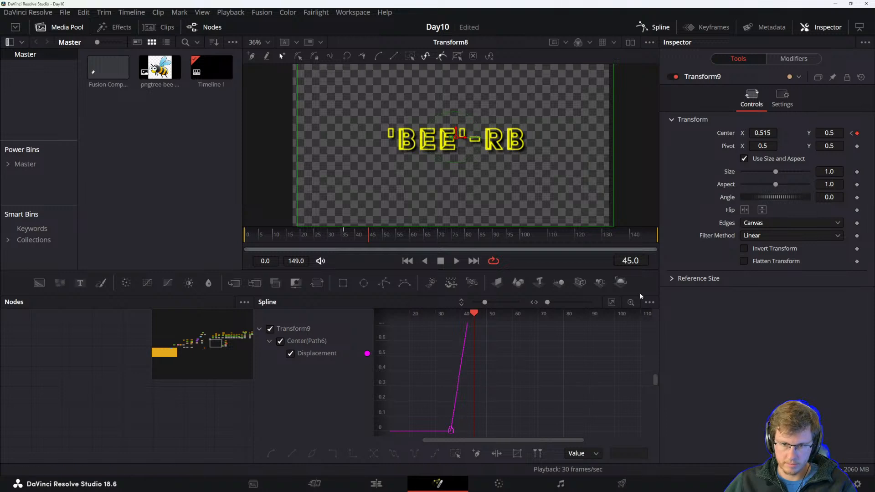
{"action": "left_click", "coordinate": [612, 302]}
{"action": "left_click_drag", "start_coordinate": [639, 325], "coordinate": [423, 439]}
{"action": "key", "text": "s"}
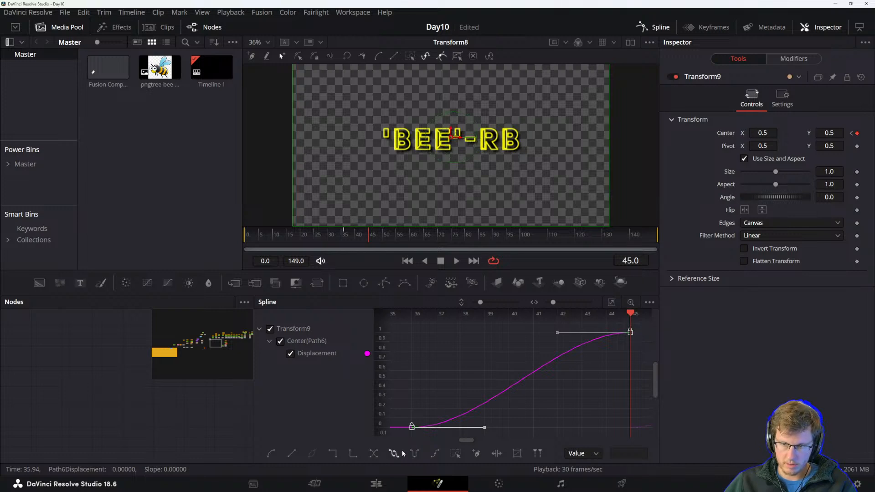
{"action": "left_click", "coordinate": [414, 453]}
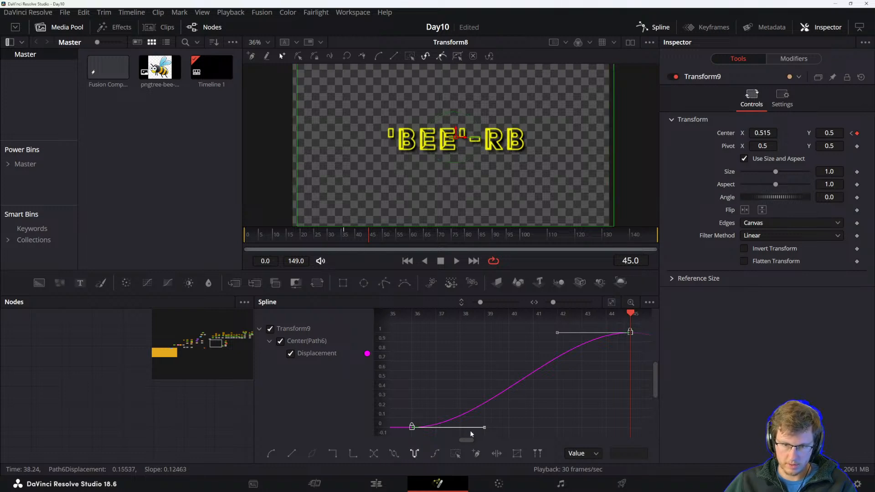
{"action": "scroll", "coordinate": [496, 404], "scroll_direction": "down", "scroll_amount": 3}
{"action": "scroll", "coordinate": [479, 385], "scroll_direction": "down", "scroll_amount": 6}
{"action": "scroll", "coordinate": [477, 384], "scroll_direction": "up", "scroll_amount": 4}
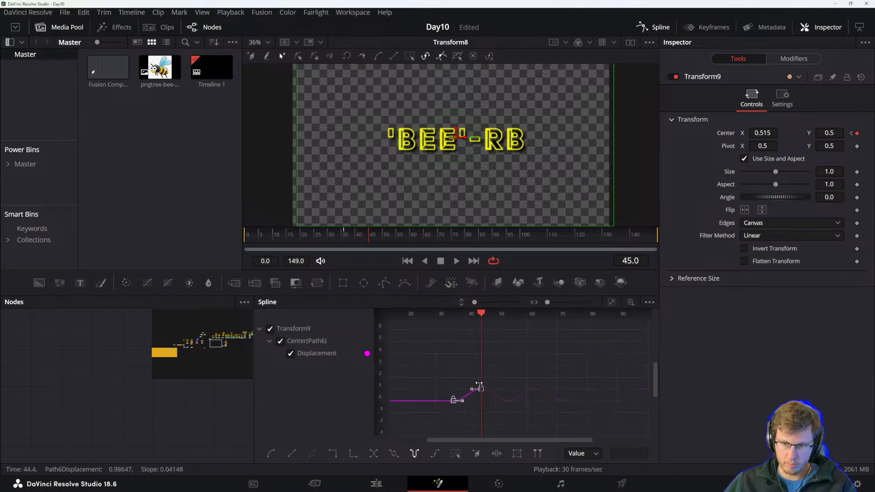
{"action": "left_click", "coordinate": [468, 364]}
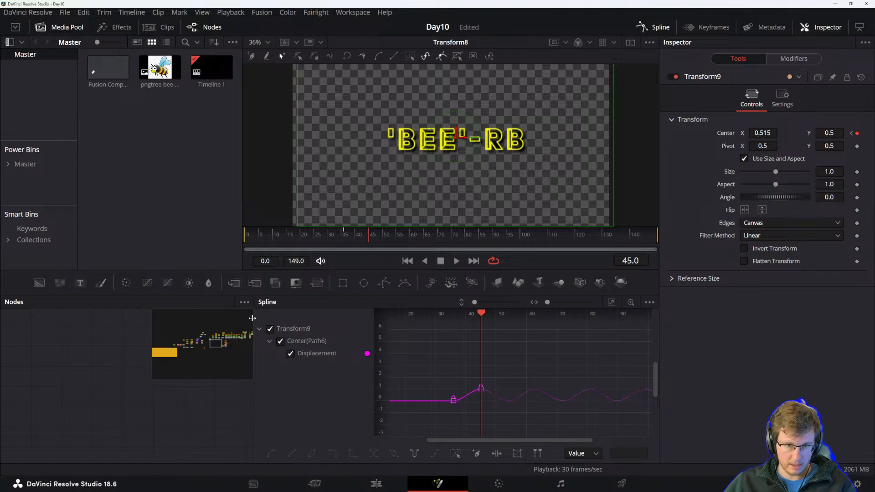
{"action": "left_click_drag", "start_coordinate": [254, 325], "coordinate": [312, 326]}
{"action": "left_click", "coordinate": [654, 28]}
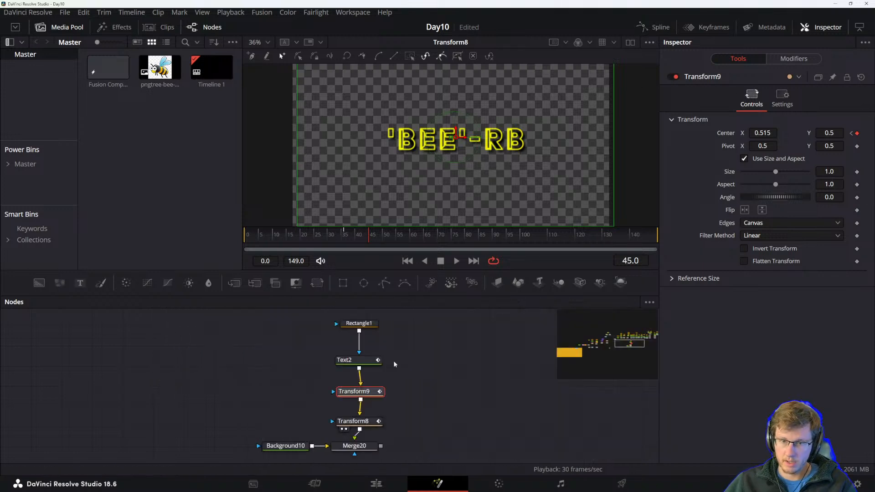
{"action": "left_click", "coordinate": [377, 407]}
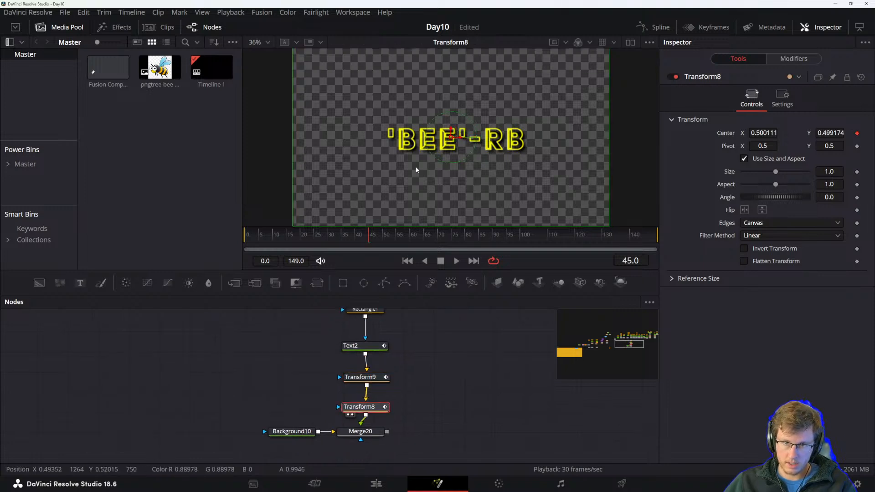
Play back the comp to preview the text's current shaking motion.
{"action": "right_click", "coordinate": [727, 134]}
{"action": "left_click", "coordinate": [725, 185]}
{"action": "key", "text": "space"}
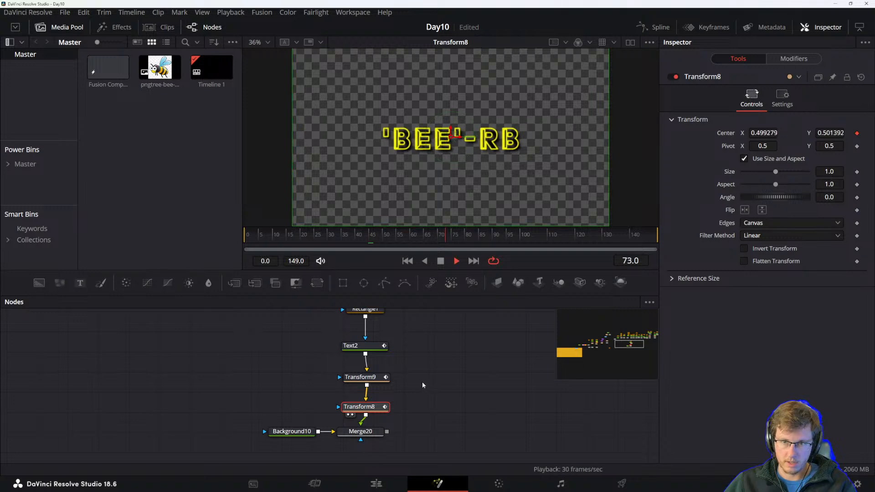
{"action": "left_click_drag", "start_coordinate": [324, 238], "coordinate": [240, 238]}
{"action": "key", "text": "space"}
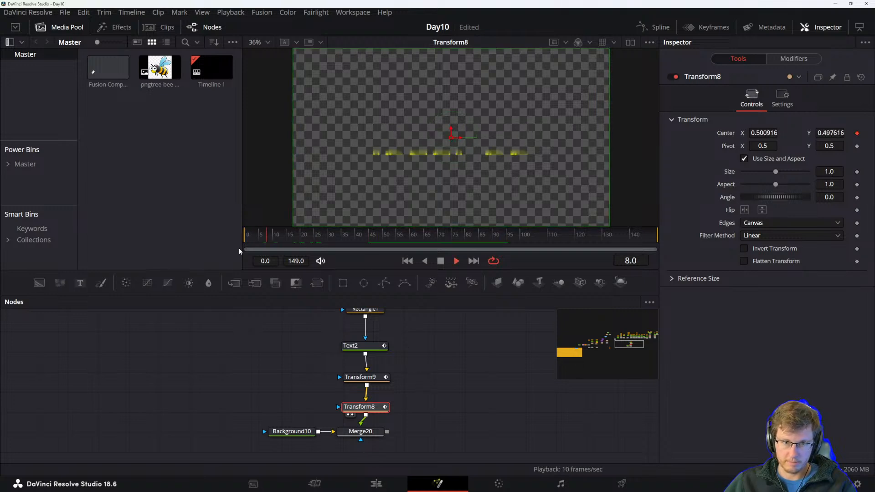
{"action": "key", "text": "space"}
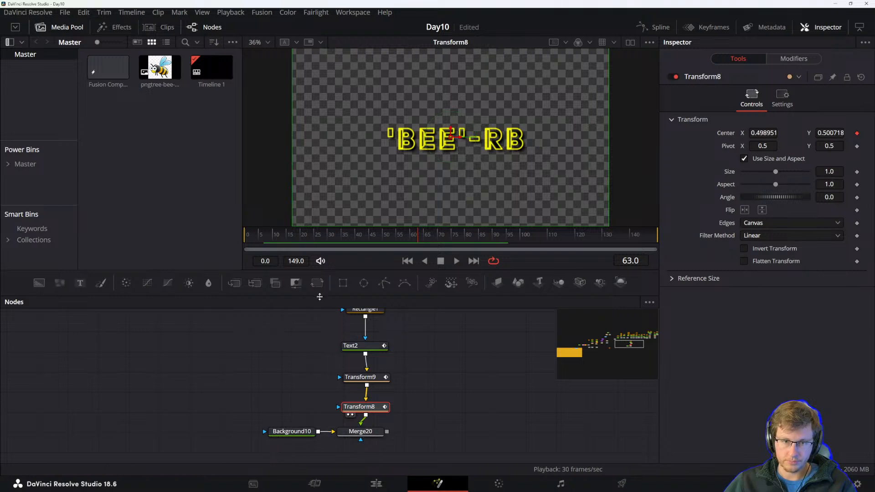
Open Transform9's Center curve in the Spline editor and hide the page navigation bar.
{"action": "left_click", "coordinate": [378, 378]}
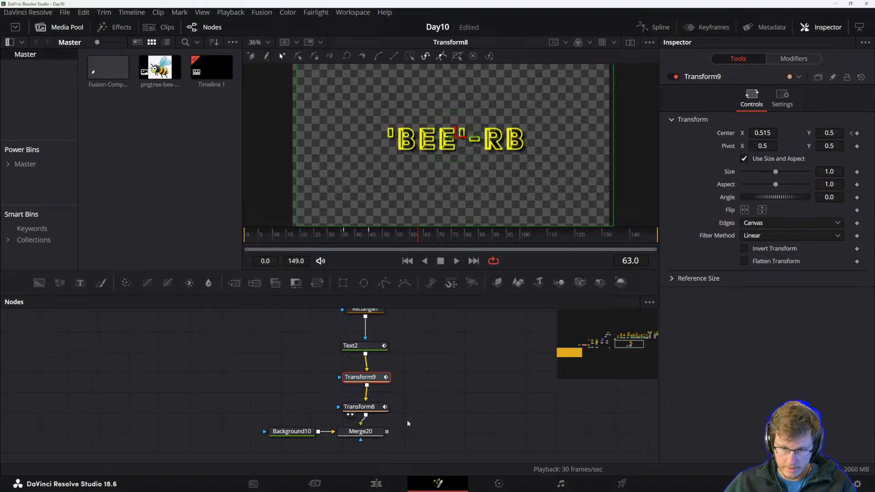
{"action": "left_click", "coordinate": [656, 28]}
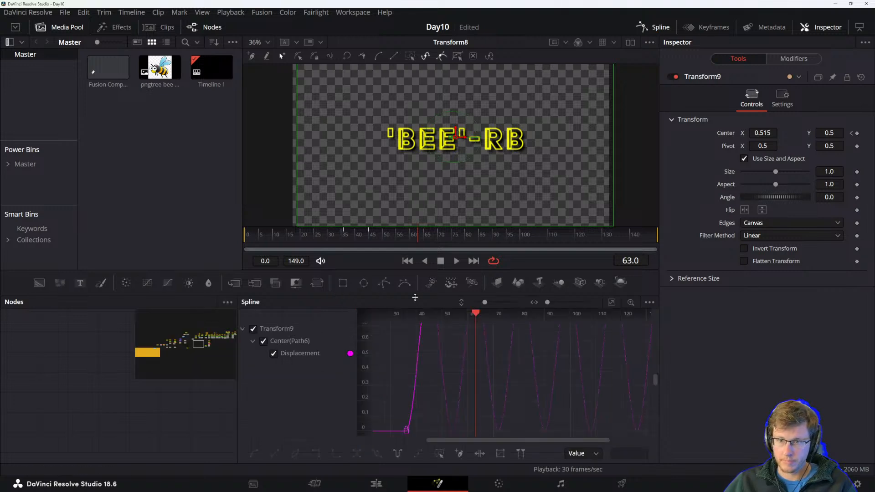
{"action": "left_click", "coordinate": [352, 12]}
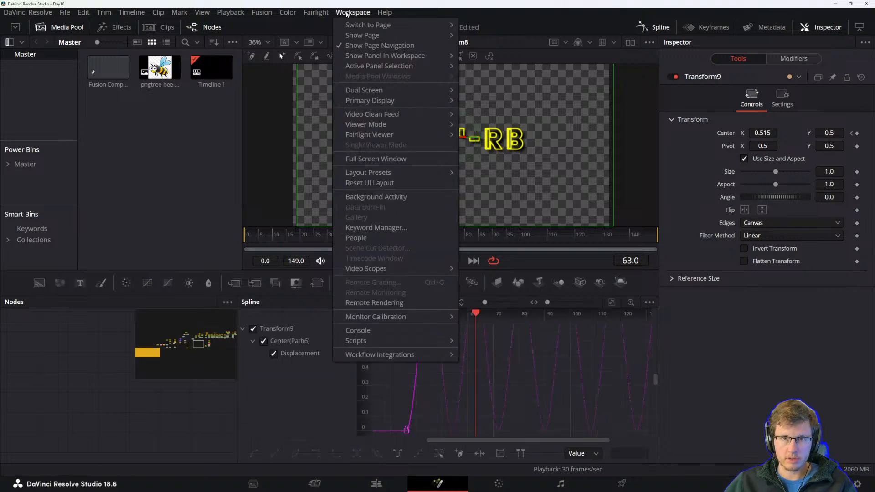
{"action": "mouse_move", "coordinate": [314, 13]}
{"action": "mouse_move", "coordinate": [288, 14]}
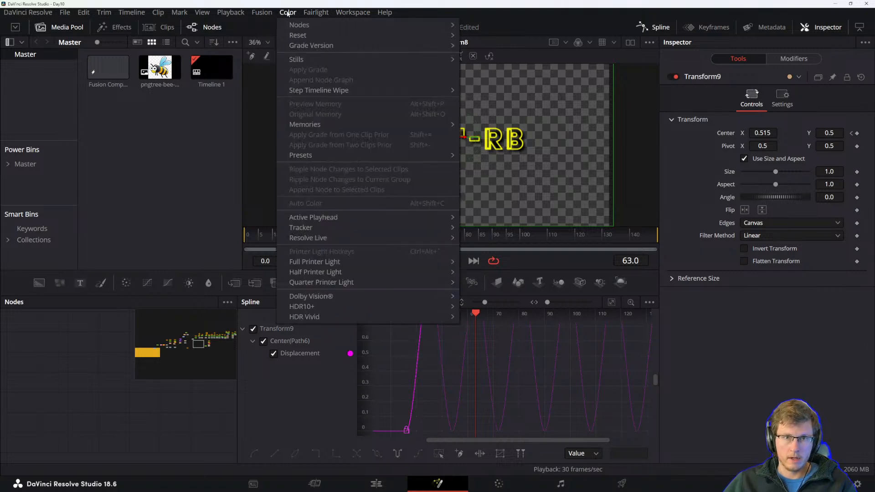
{"action": "left_click", "coordinate": [220, 13]}
{"action": "left_click", "coordinate": [340, 12]}
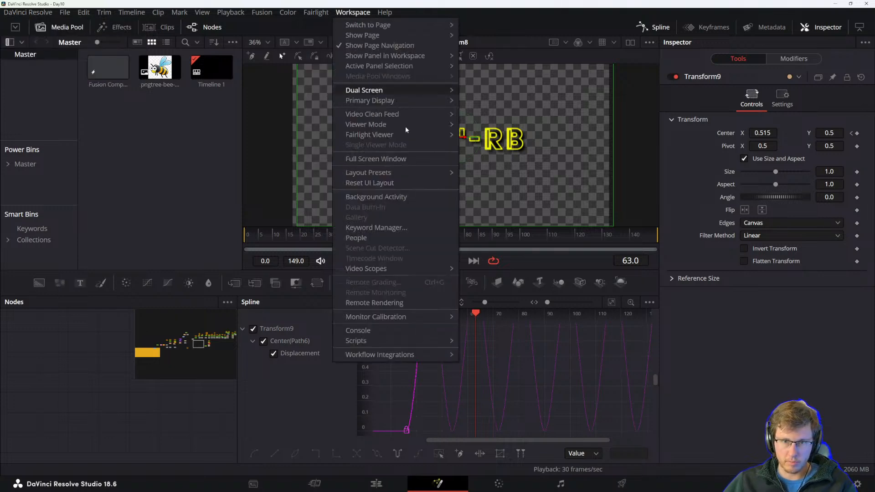
{"action": "mouse_move", "coordinate": [393, 173]}
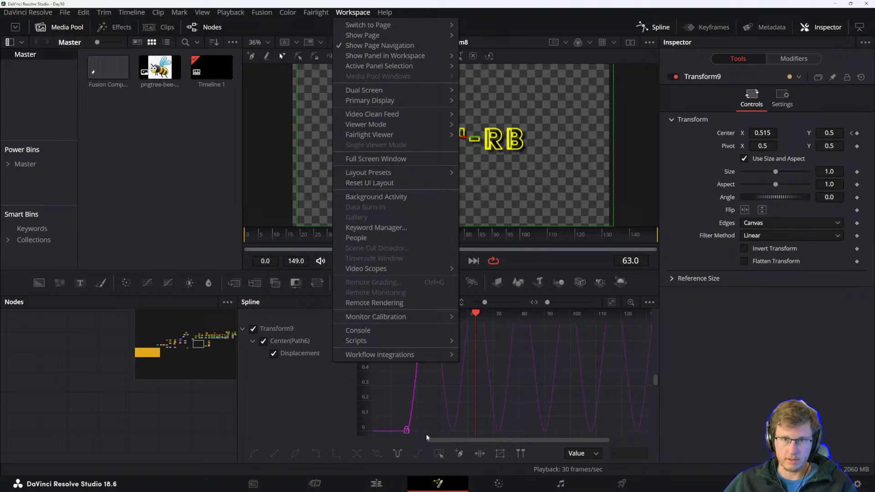
{"action": "left_click", "coordinate": [376, 46]}
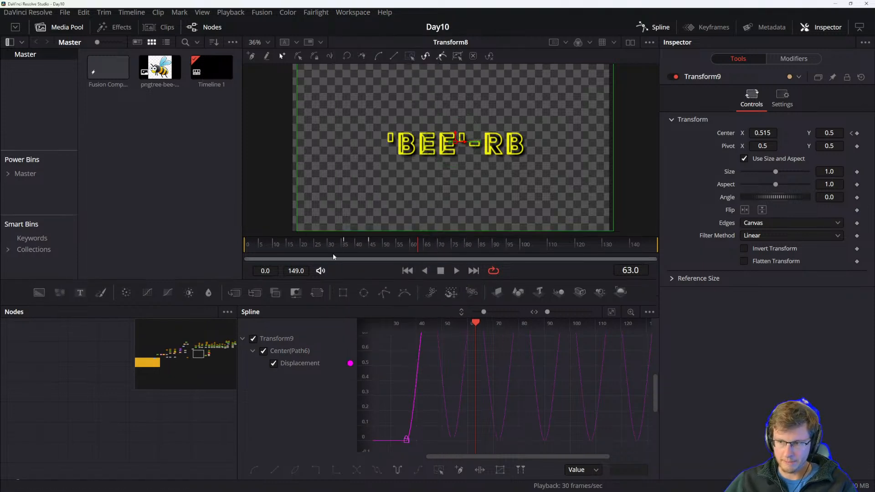
Move Transform9's Center displacement keyframes closer together, starting near frame 20, to quicken the repeating motion.
{"action": "left_click_drag", "start_coordinate": [397, 426], "coordinate": [488, 441]}
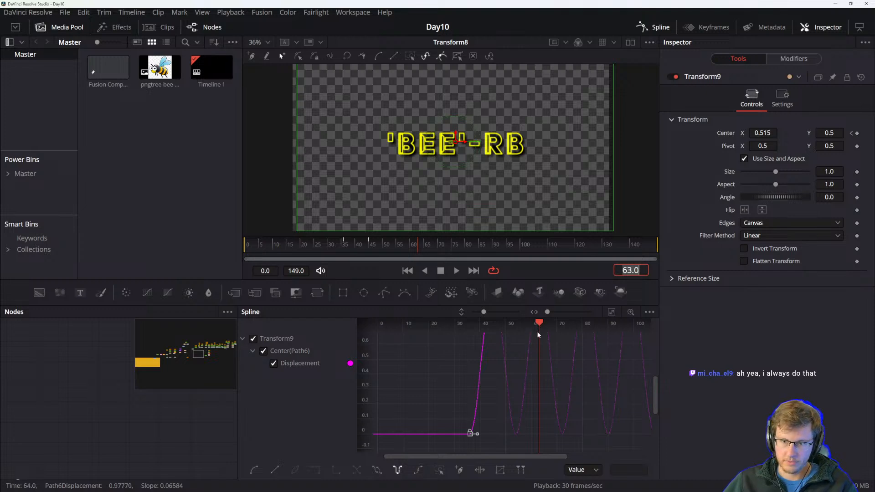
{"action": "left_click_drag", "start_coordinate": [539, 335], "coordinate": [493, 343]}
{"action": "scroll", "coordinate": [493, 371], "scroll_direction": "down", "scroll_amount": 5}
{"action": "scroll", "coordinate": [494, 344], "scroll_direction": "up", "scroll_amount": 4}
{"action": "scroll", "coordinate": [504, 352], "scroll_direction": "down", "scroll_amount": 2}
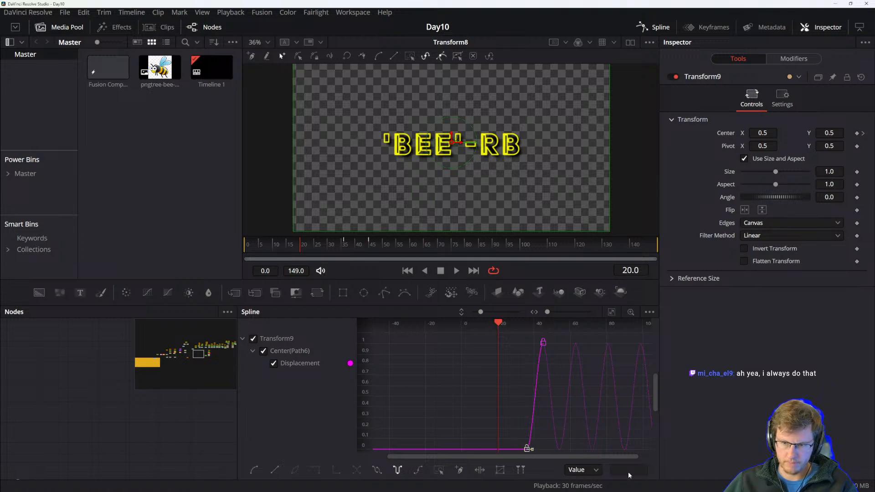
{"action": "left_click_drag", "start_coordinate": [524, 449], "coordinate": [494, 453]}
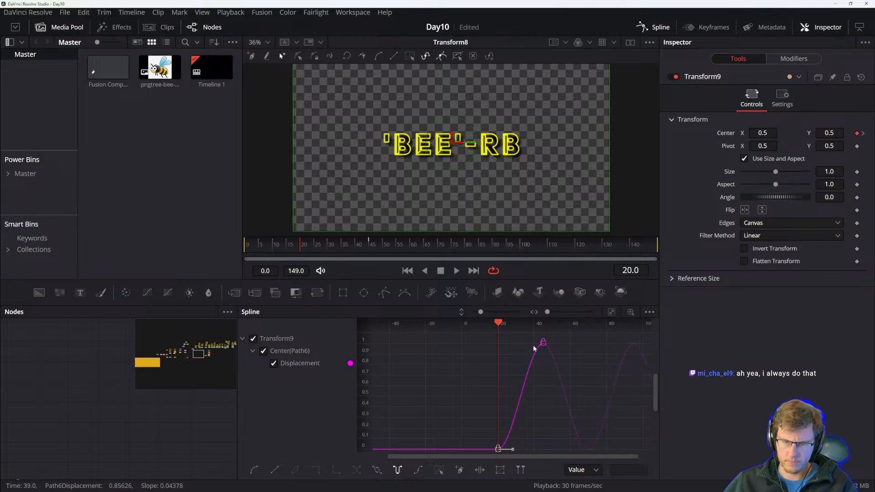
{"action": "mouse_move", "coordinate": [543, 342]}
{"action": "left_mouse_down"}
{"action": "mouse_move", "coordinate": [500, 347]}
{"action": "mouse_move", "coordinate": [540, 353]}
{"action": "left_mouse_up"}
{"action": "scroll", "coordinate": [505, 348], "scroll_direction": "up", "scroll_amount": 2}
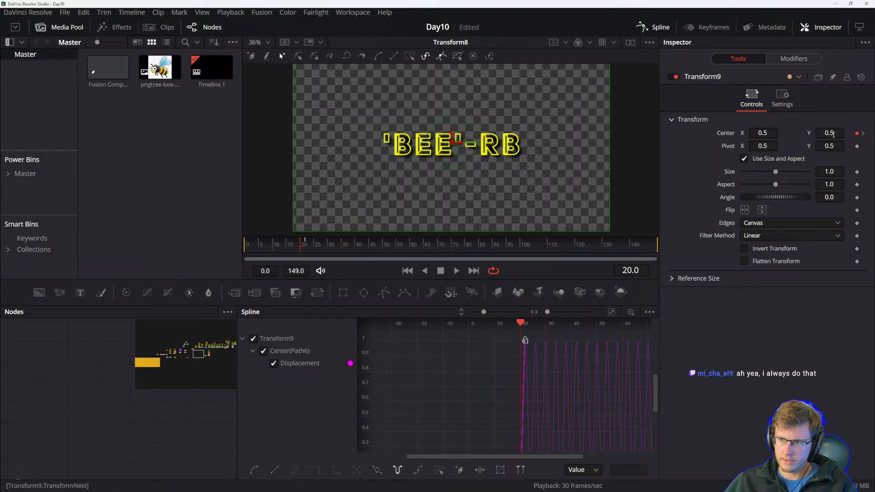
Play back the comp to check the faster shake in the spline curve.
{"action": "left_click", "coordinate": [473, 377]}
{"action": "key", "text": "space"}
{"action": "left_click_drag", "start_coordinate": [636, 379], "coordinate": [532, 380]}
{"action": "key", "text": "space"}
{"action": "left_click_drag", "start_coordinate": [433, 374], "coordinate": [470, 371]}
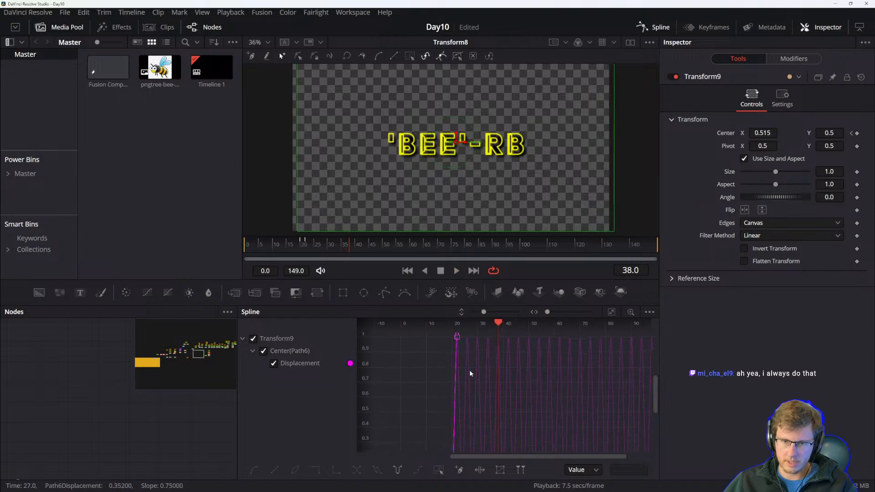
{"action": "left_click_drag", "start_coordinate": [456, 338], "coordinate": [449, 357]}
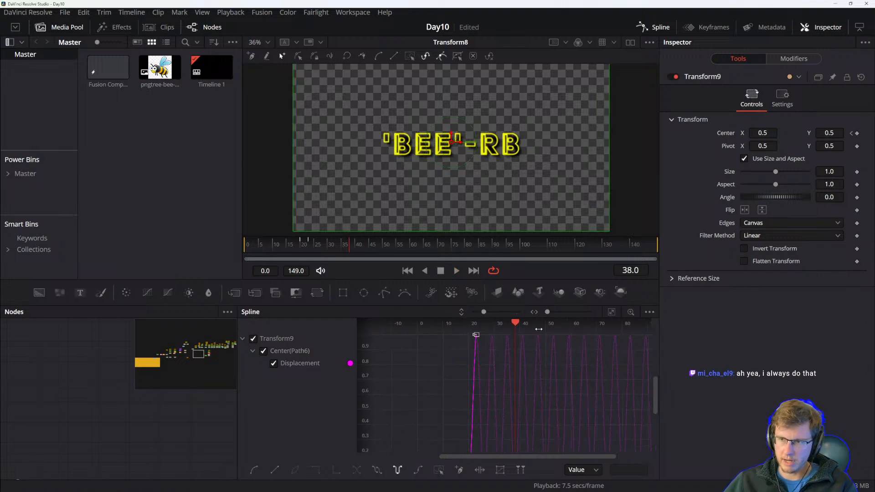
{"action": "left_click_drag", "start_coordinate": [512, 323], "coordinate": [477, 326]}
Zoom in on the peak Center keyframe at frame 23 and set its Center X to 0.505.
{"action": "scroll", "coordinate": [479, 363], "scroll_direction": "up", "scroll_amount": 2}
{"action": "scroll", "coordinate": [471, 353], "scroll_direction": "up", "scroll_amount": 2}
{"action": "scroll", "coordinate": [473, 355], "scroll_direction": "left", "scroll_amount": 5}
{"action": "scroll", "coordinate": [572, 358], "scroll_direction": "right", "scroll_amount": 3}
{"action": "scroll", "coordinate": [572, 359], "scroll_direction": "right", "scroll_amount": 2}
{"action": "left_click_drag", "start_coordinate": [551, 359], "coordinate": [521, 445]}
{"action": "left_click_drag", "start_coordinate": [496, 368], "coordinate": [521, 396]}
{"action": "left_click", "coordinate": [511, 384]}
{"action": "left_click", "coordinate": [509, 384]}
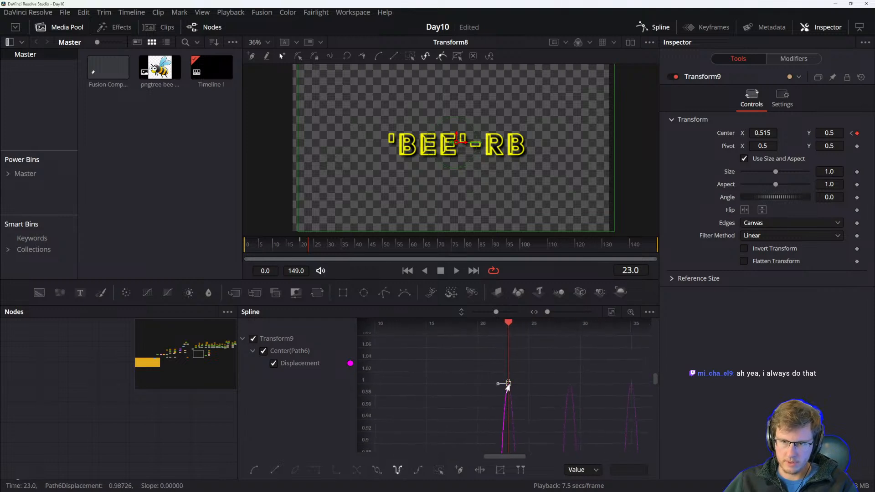
{"action": "left_click", "coordinate": [576, 470]}
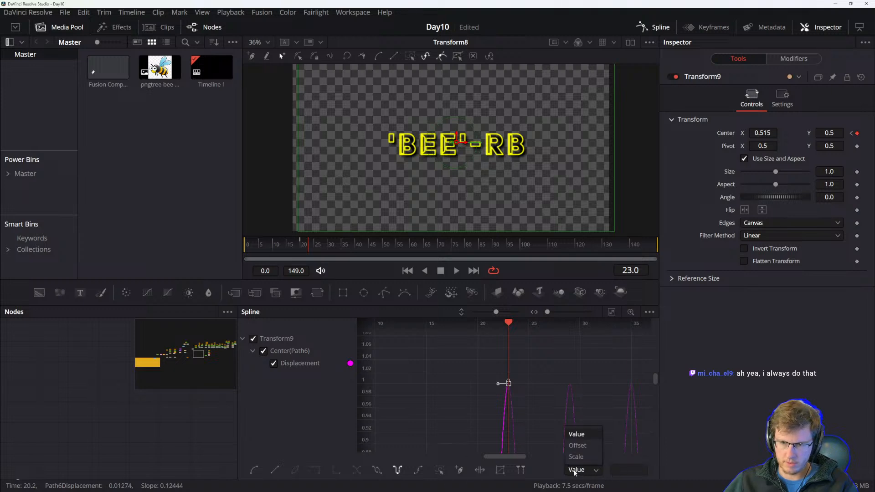
{"action": "left_click", "coordinate": [535, 361]}
{"action": "left_click", "coordinate": [533, 364]}
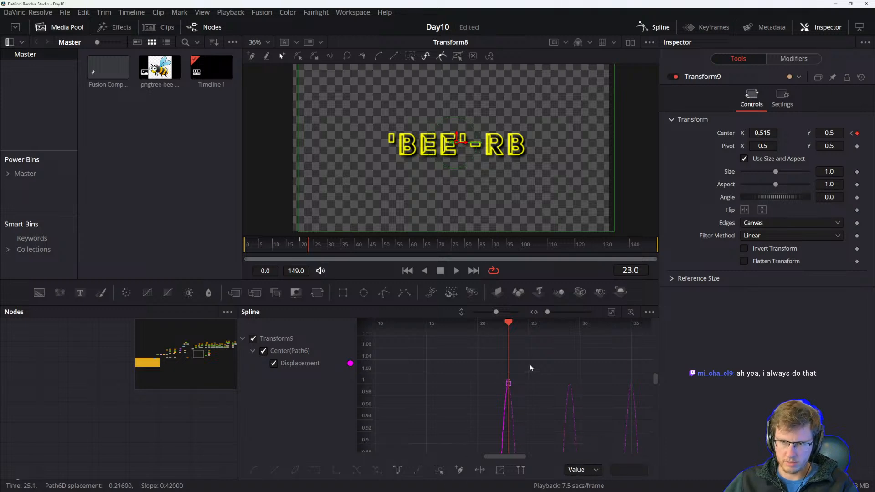
{"action": "left_click", "coordinate": [509, 383]}
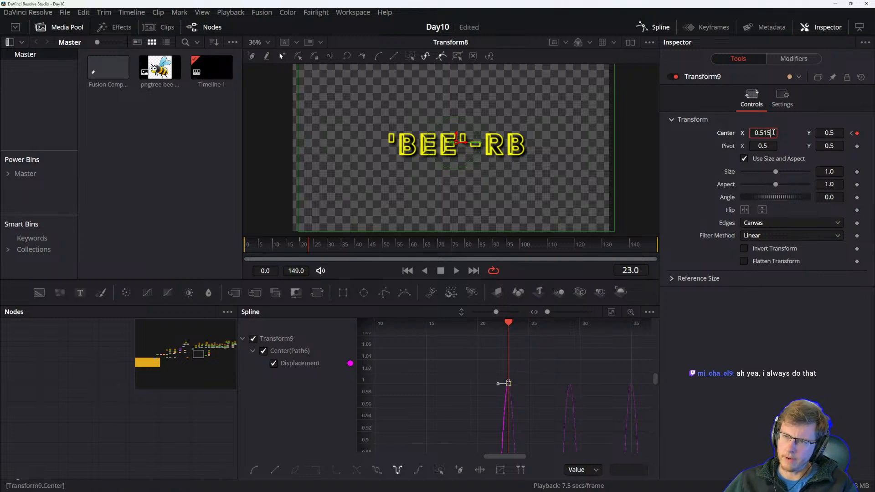
{"action": "key", "text": "BackSpace"}
{"action": "key", "text": "BackSpace"}
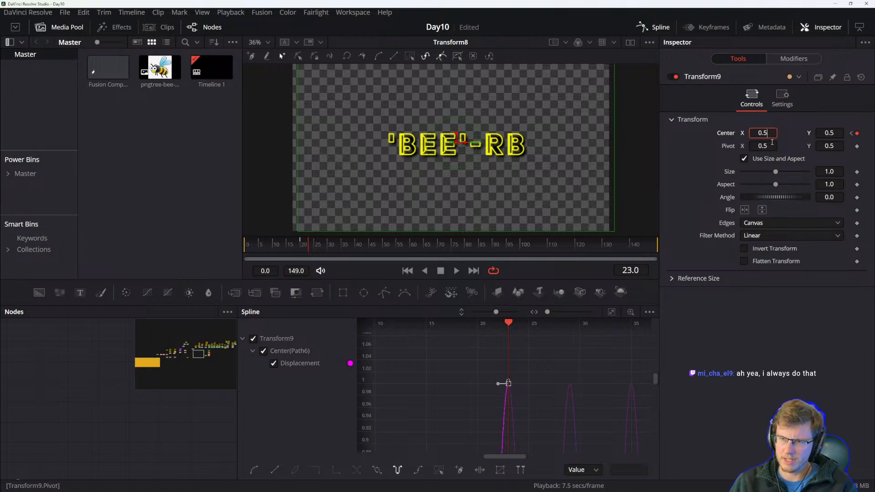
{"action": "type", "text": "05"}
{"action": "key", "text": "Tab"}
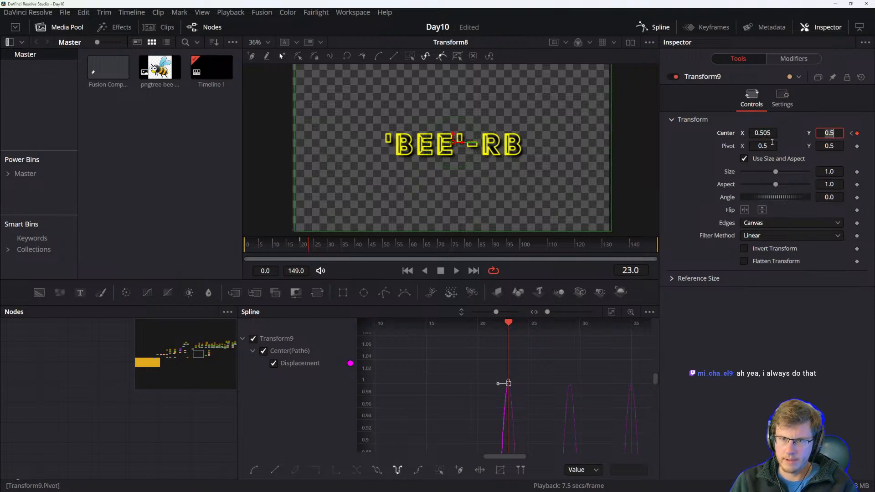
Play back the comp to check the reduced shake.
{"action": "left_click", "coordinate": [544, 370]}
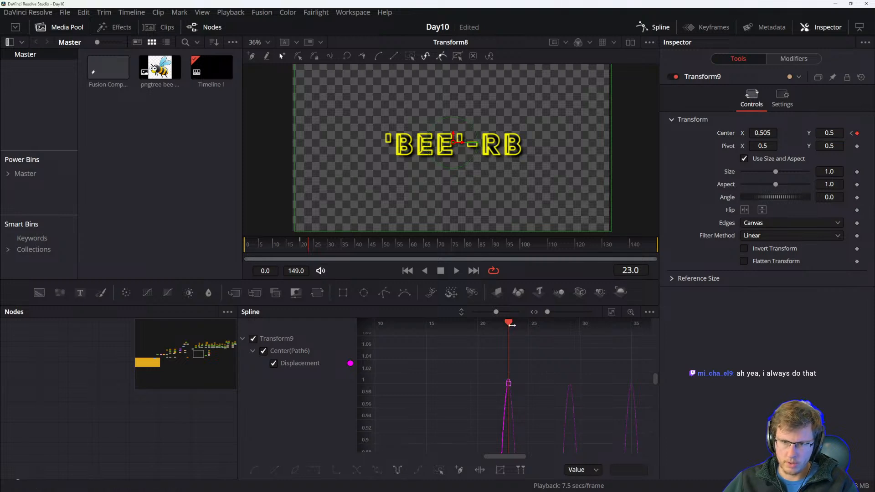
{"action": "left_click_drag", "start_coordinate": [507, 327], "coordinate": [481, 328]}
{"action": "key", "text": "space"}
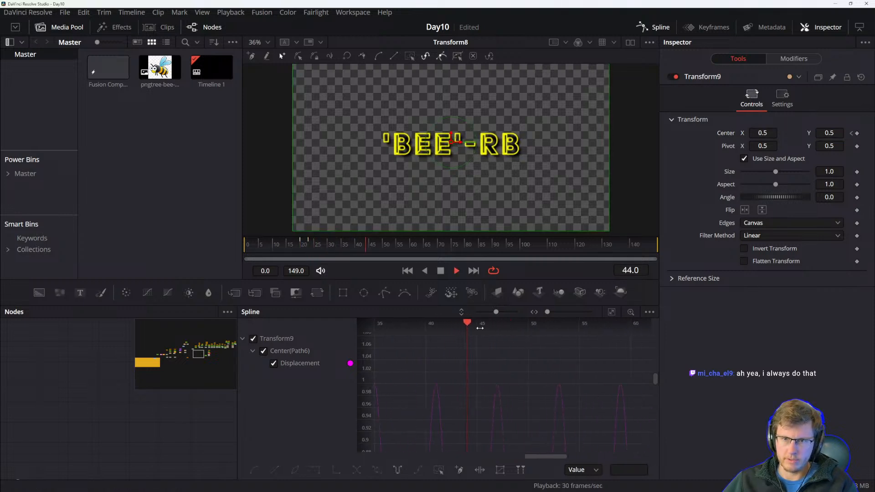
{"action": "key", "text": "space"}
{"action": "left_click_drag", "start_coordinate": [416, 386], "coordinate": [580, 378]}
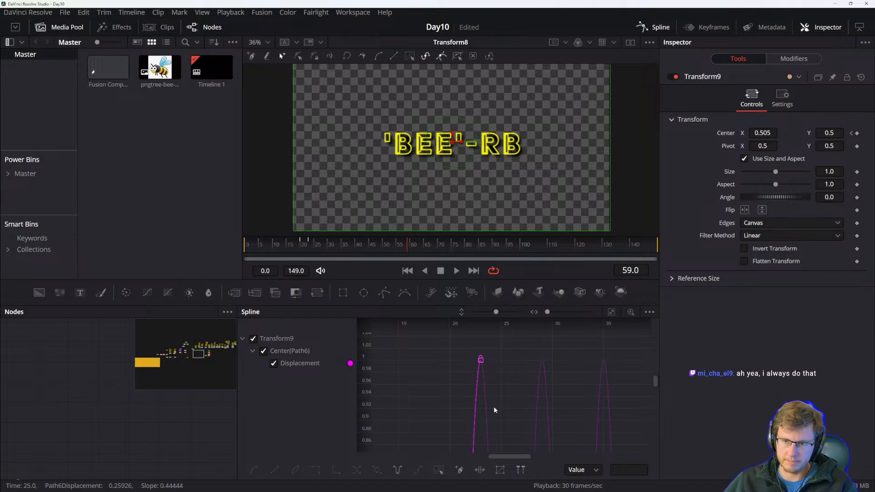
Move the peak Center keyframe earlier, right next to the first keyframe.
{"action": "left_click_drag", "start_coordinate": [479, 358], "coordinate": [469, 360]}
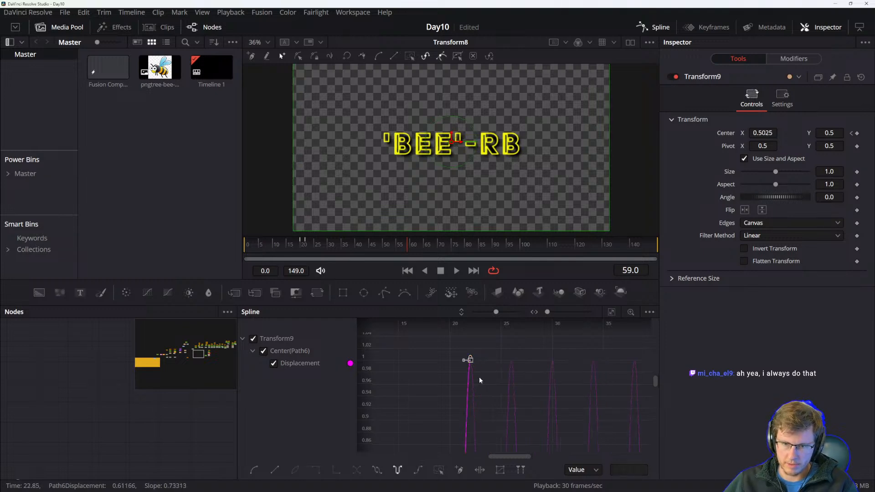
{"action": "left_click_drag", "start_coordinate": [482, 403], "coordinate": [493, 349]}
{"action": "scroll", "coordinate": [495, 362], "scroll_direction": "down", "scroll_amount": 3}
{"action": "left_click_drag", "start_coordinate": [508, 398], "coordinate": [508, 386]}
{"action": "left_click_drag", "start_coordinate": [493, 344], "coordinate": [491, 345]}
{"action": "scroll", "coordinate": [491, 350], "scroll_direction": "up", "scroll_amount": 2}
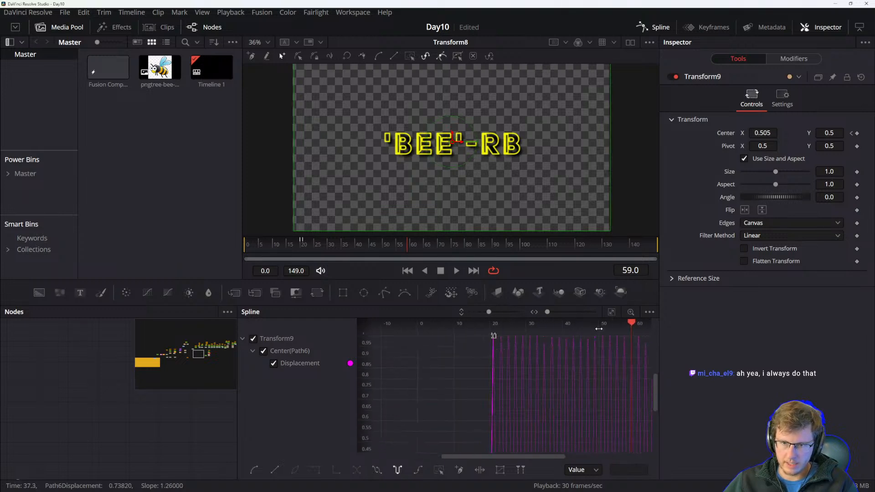
Play back the motion and return the playhead to frame 20.
{"action": "left_click_drag", "start_coordinate": [631, 325], "coordinate": [482, 330]}
{"action": "key", "text": "space"}
{"action": "key", "text": "space"}
{"action": "left_click_drag", "start_coordinate": [449, 382], "coordinate": [582, 386]}
{"action": "left_click_drag", "start_coordinate": [596, 336], "coordinate": [523, 335]}
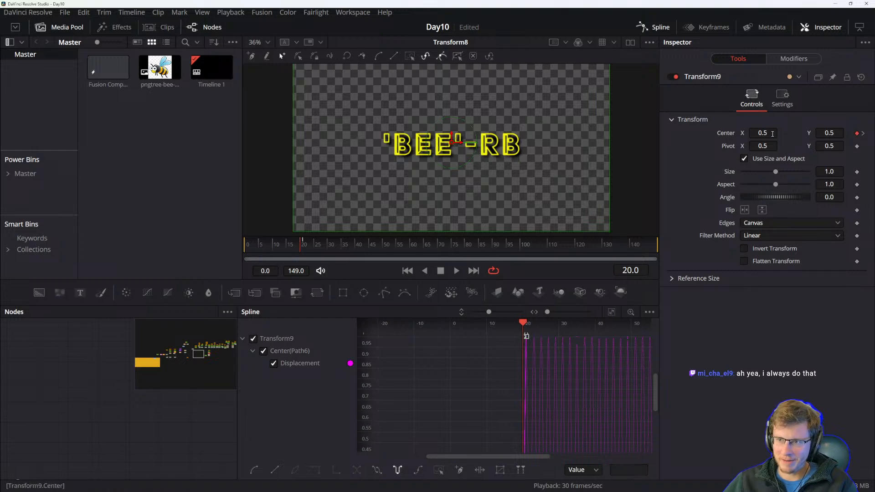
At frame 21, set Transform9's Center X to 0.501.
{"action": "key", "text": "Right"}
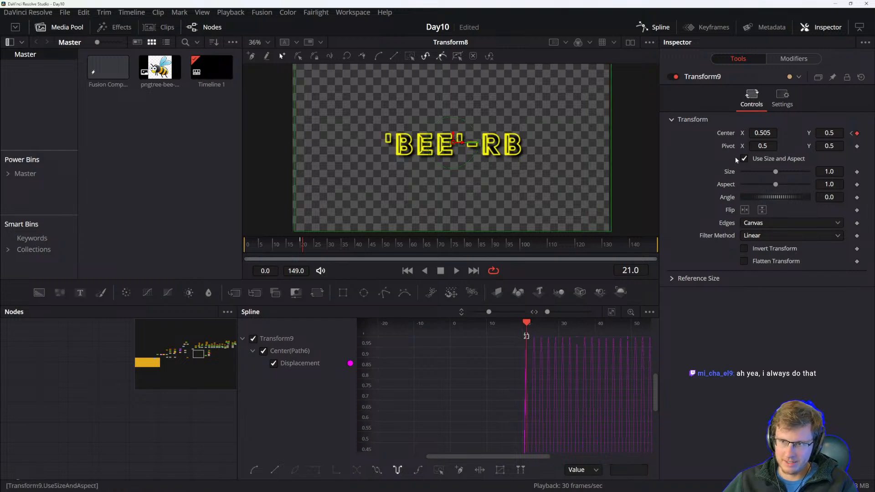
{"action": "left_click", "coordinate": [773, 132]}
{"action": "key", "text": "BackSpace"}
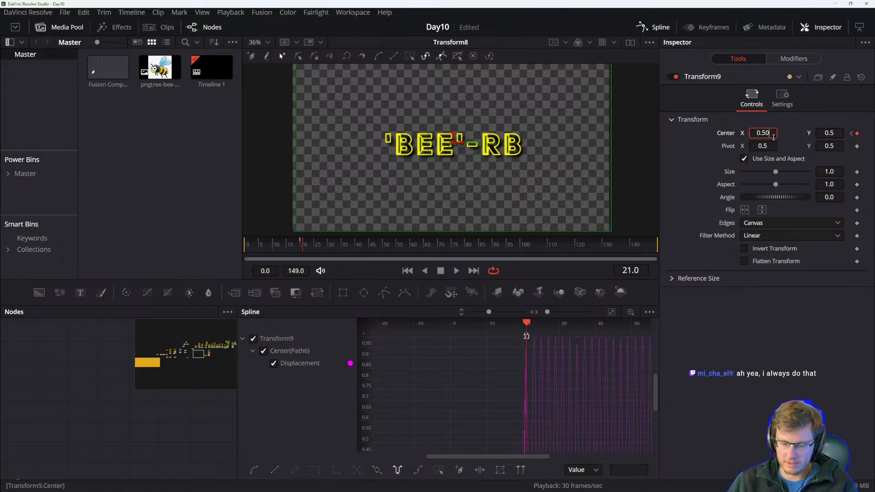
{"action": "type", "text": "1"}
{"action": "key", "text": "Tab"}
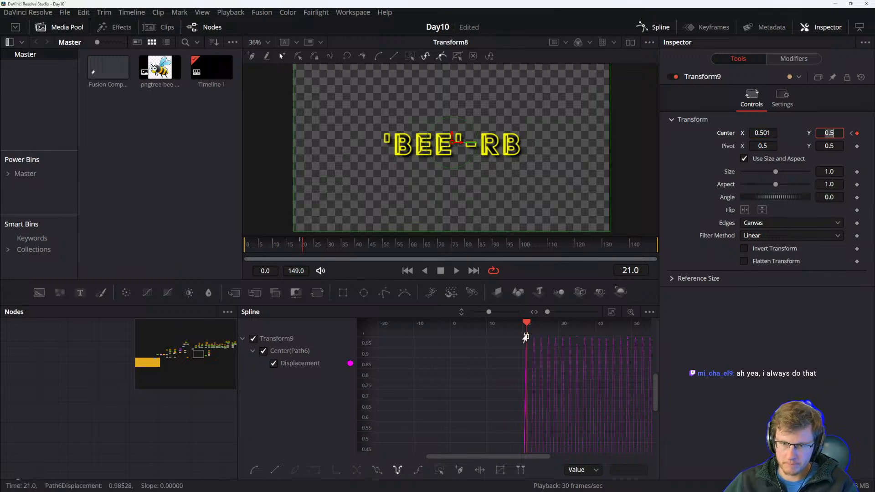
Play back the comp to preview the subtle shake.
{"action": "left_click_drag", "start_coordinate": [527, 352], "coordinate": [498, 352]}
{"action": "key", "text": "space"}
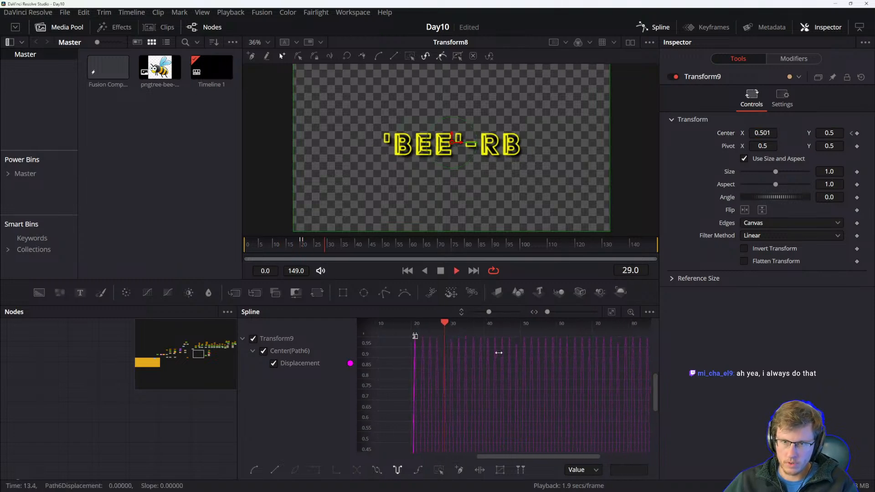
{"action": "key", "text": "space"}
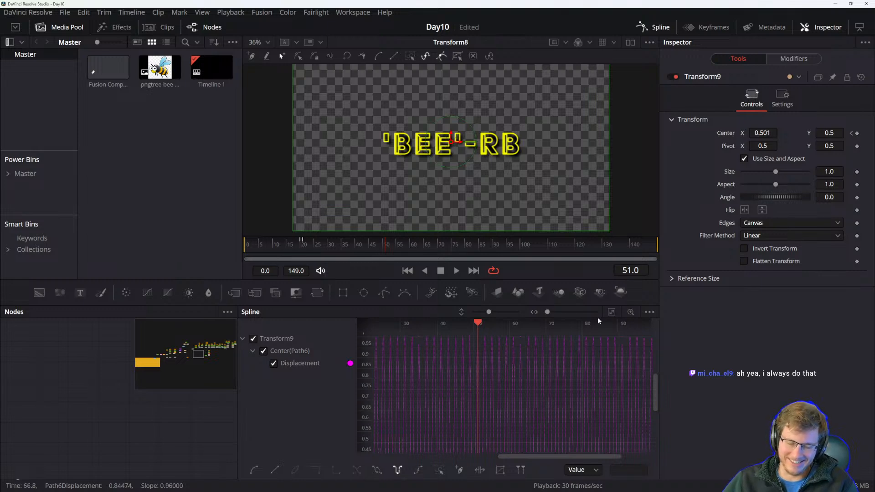
Save the project and widen the Nodes panel over the Spline editor.
{"action": "key", "text": "ctrl+s"}
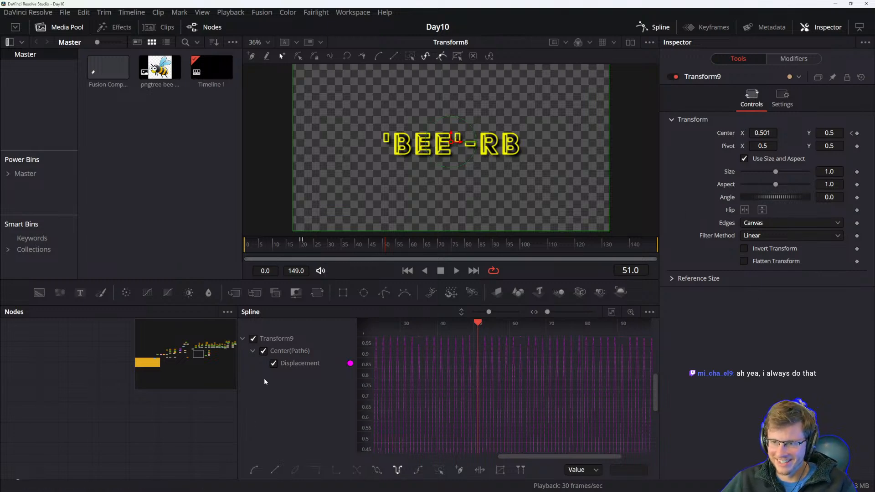
{"action": "left_click_drag", "start_coordinate": [237, 371], "coordinate": [540, 364]}
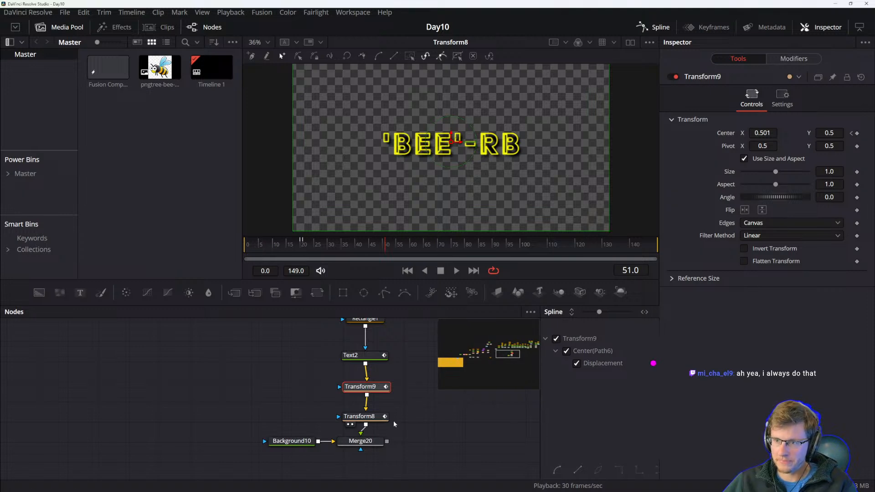
Enable Motion Blur on Transform9 with Shutter Angle 360 and Quality 10.
{"action": "left_click", "coordinate": [792, 58]}
{"action": "left_click", "coordinate": [738, 58]}
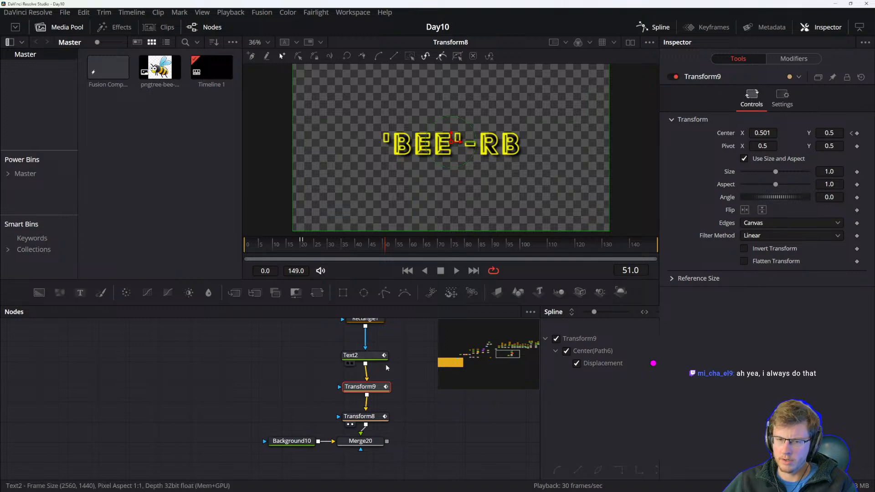
{"action": "left_click_drag", "start_coordinate": [389, 370], "coordinate": [367, 396]}
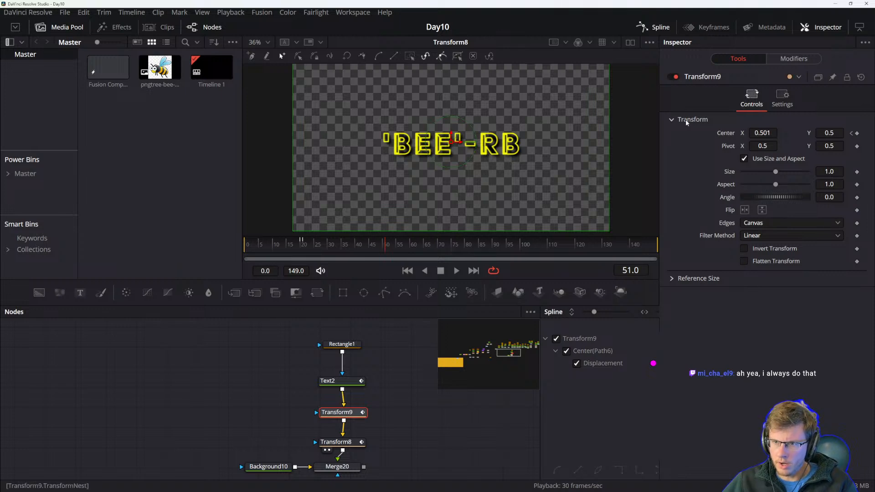
{"action": "left_click", "coordinate": [775, 97]}
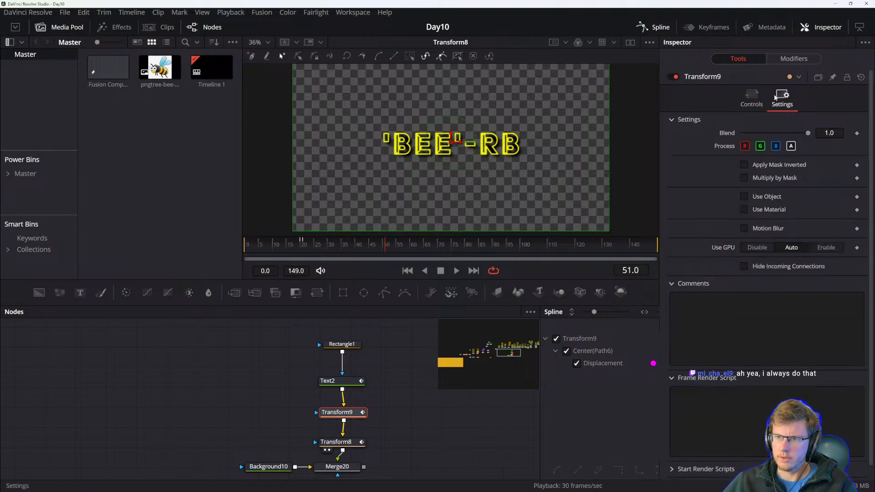
{"action": "left_click", "coordinate": [744, 228]}
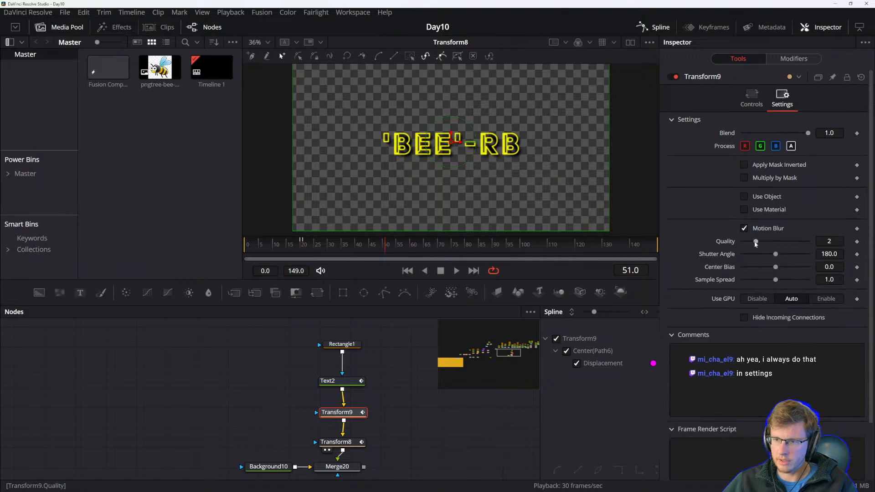
{"action": "left_click_drag", "start_coordinate": [776, 254], "coordinate": [867, 253]}
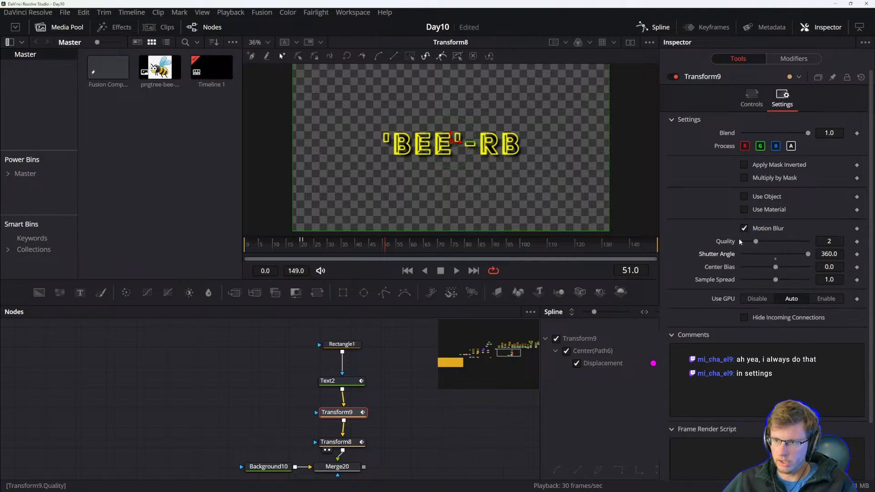
{"action": "left_click_drag", "start_coordinate": [755, 241], "coordinate": [811, 241]}
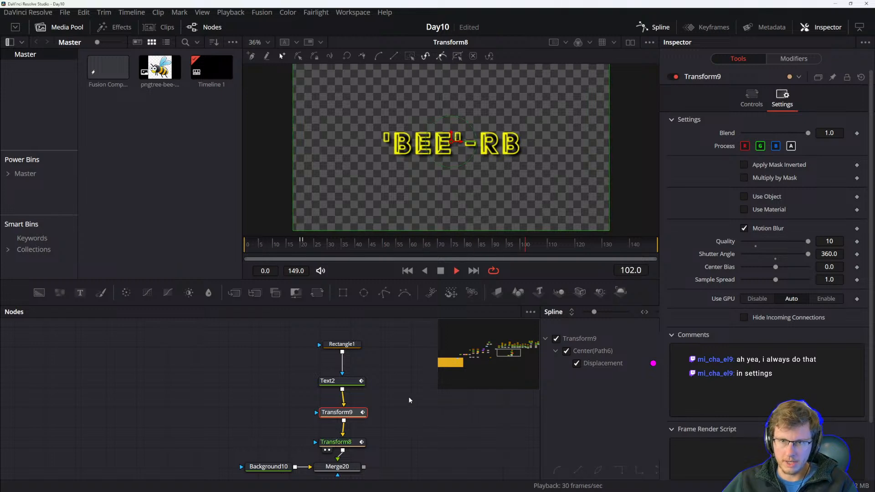
Play back the comp to preview the motion-blurred shake.
{"action": "key", "text": "space"}
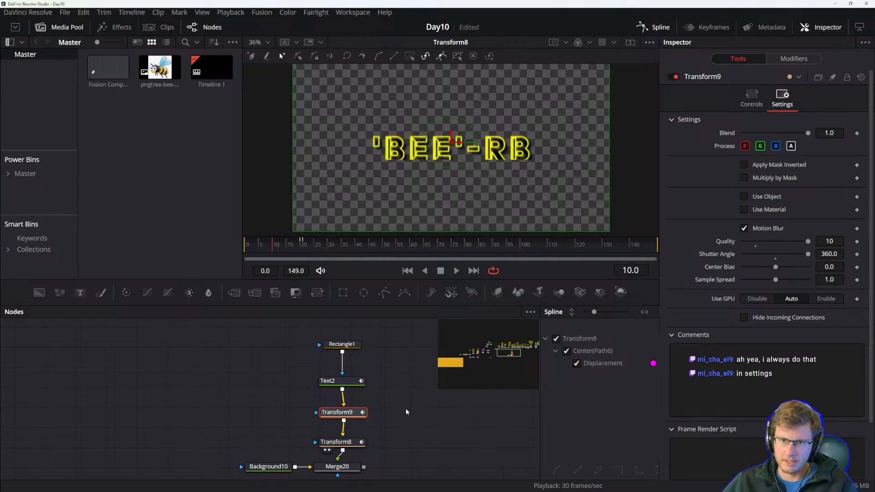
{"action": "key", "text": "space"}
{"action": "key", "text": "space"}
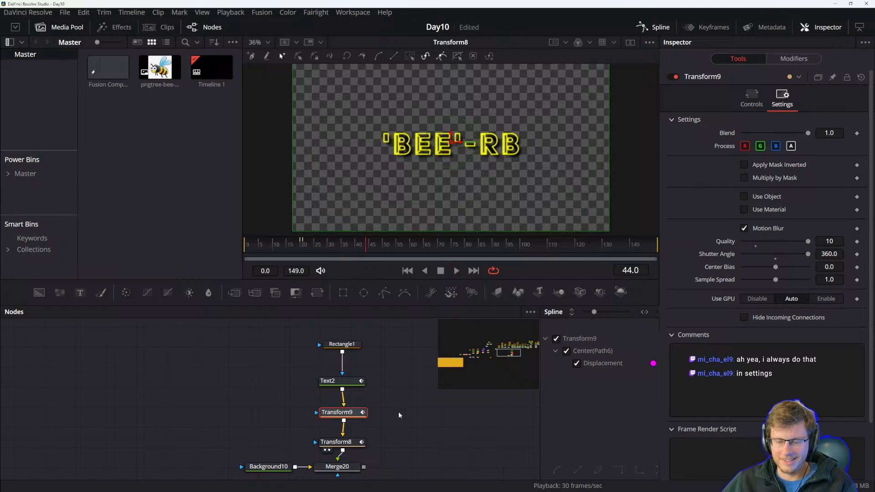
{"action": "left_click", "coordinate": [395, 415]}
Save the project and switch to the DaVinci Resolve reference manual PDF.
{"action": "key", "text": "ctrl+s"}
{"action": "key", "text": "alt+Tab"}
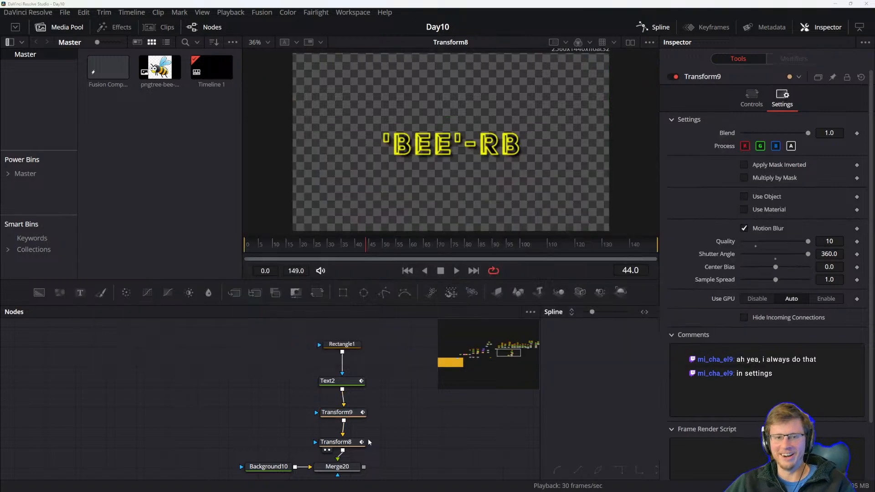
{"action": "mouse_move", "coordinate": [426, 487]}
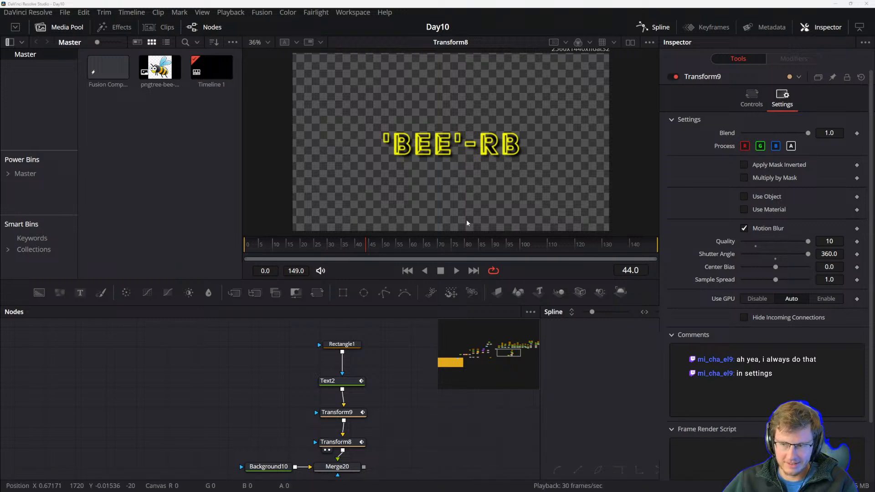
{"action": "left_click_drag", "start_coordinate": [317, 491], "coordinate": [310, 28]}
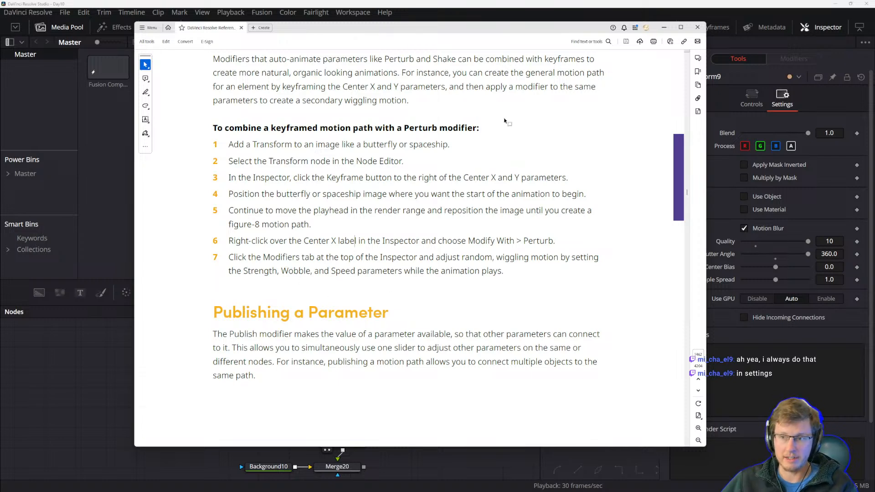
Read the manual's sections on combining a keyframed motion path with Perturb and on publishing parameters.
{"action": "left_click_drag", "start_coordinate": [290, 59], "coordinate": [322, 73]}
{"action": "left_click", "coordinate": [308, 115]}
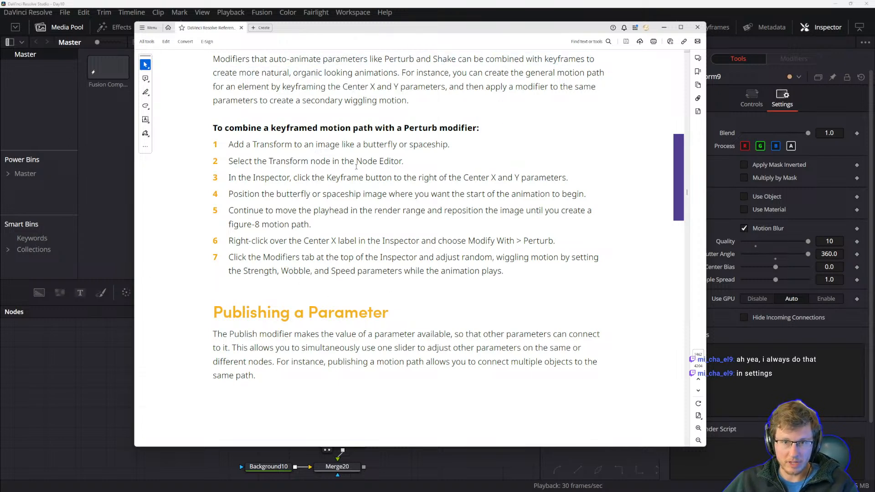
{"action": "left_click_drag", "start_coordinate": [363, 144], "coordinate": [430, 141]}
{"action": "left_click", "coordinate": [428, 144]}
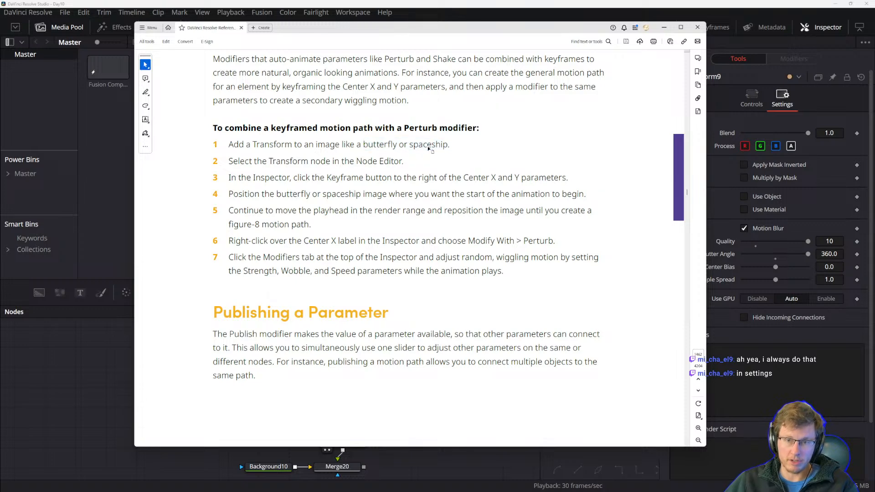
{"action": "left_click_drag", "start_coordinate": [436, 31], "coordinate": [426, 54]}
{"action": "scroll", "coordinate": [362, 181], "scroll_direction": "down", "scroll_amount": 1}
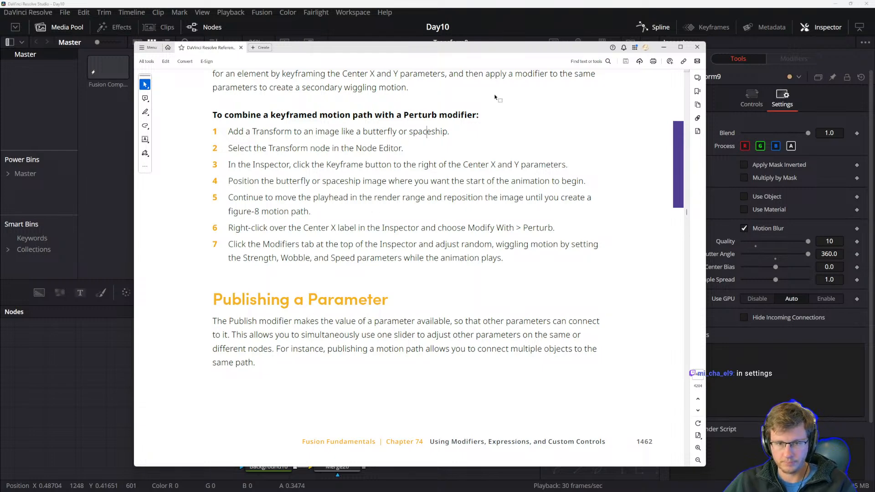
{"action": "scroll", "coordinate": [424, 316], "scroll_direction": "down", "scroll_amount": 5}
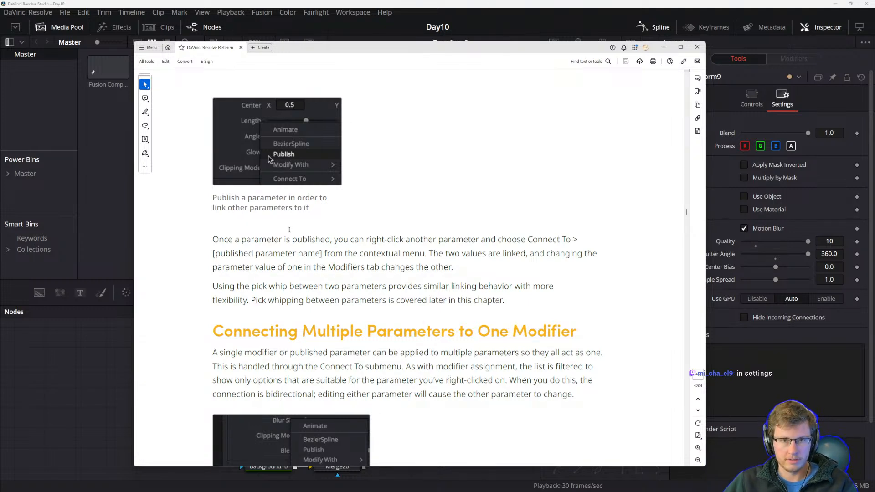
{"action": "scroll", "coordinate": [319, 220], "scroll_direction": "down", "scroll_amount": 1}
{"action": "scroll", "coordinate": [293, 221], "scroll_direction": "up", "scroll_amount": 2}
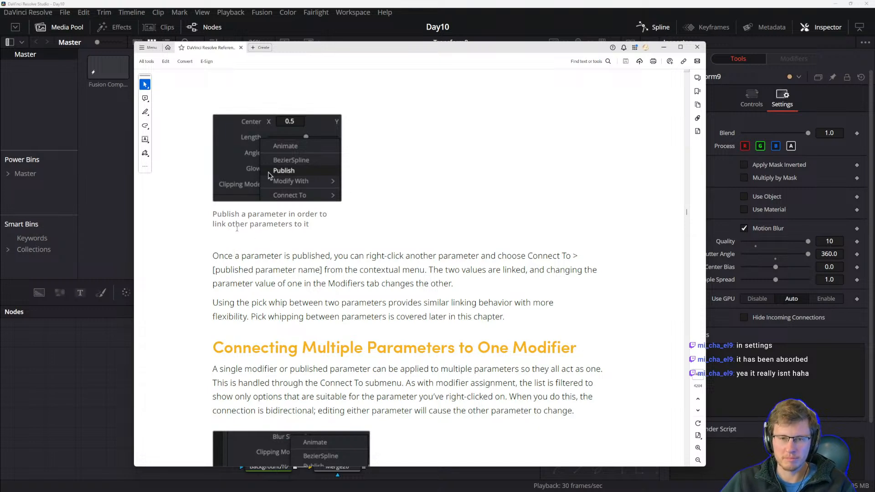
{"action": "left_click_drag", "start_coordinate": [212, 256], "coordinate": [286, 256]}
{"action": "left_click", "coordinate": [310, 262]}
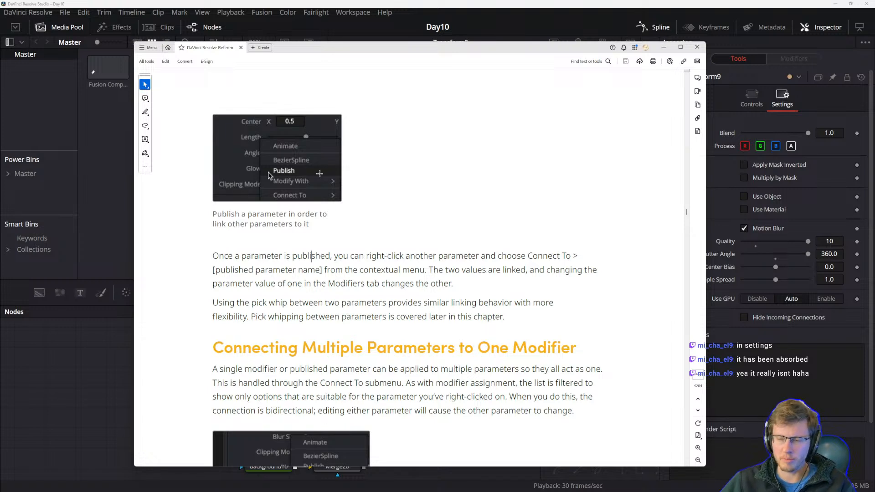
{"action": "left_click_drag", "start_coordinate": [219, 258], "coordinate": [299, 269]}
{"action": "left_click", "coordinate": [322, 284]}
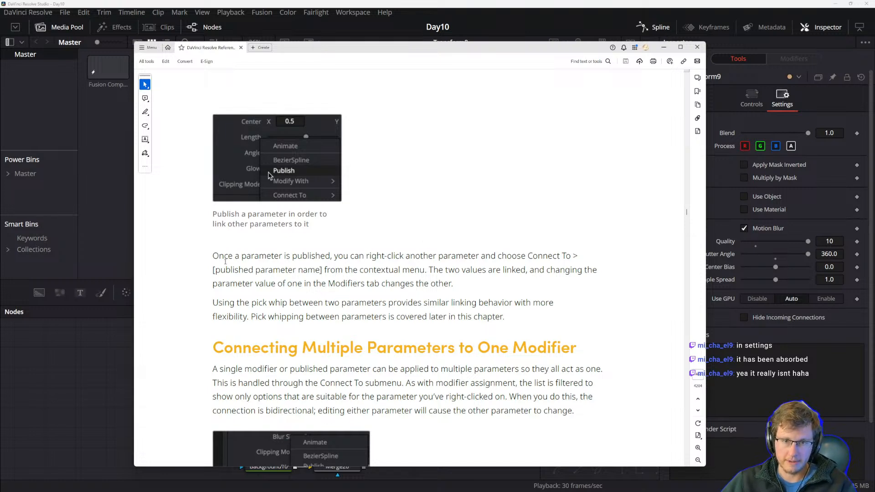
{"action": "left_click_drag", "start_coordinate": [213, 256], "coordinate": [320, 270]}
{"action": "left_click", "coordinate": [373, 312]}
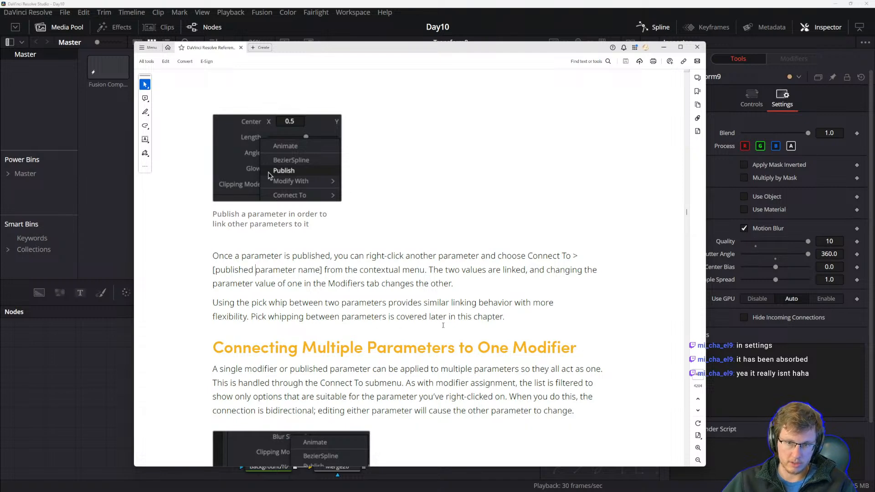
Read the manual's section on adding and inserting multiple modifiers and its list of available modifiers, then return to Resolve.
{"action": "scroll", "coordinate": [392, 310], "scroll_direction": "down", "scroll_amount": 3}
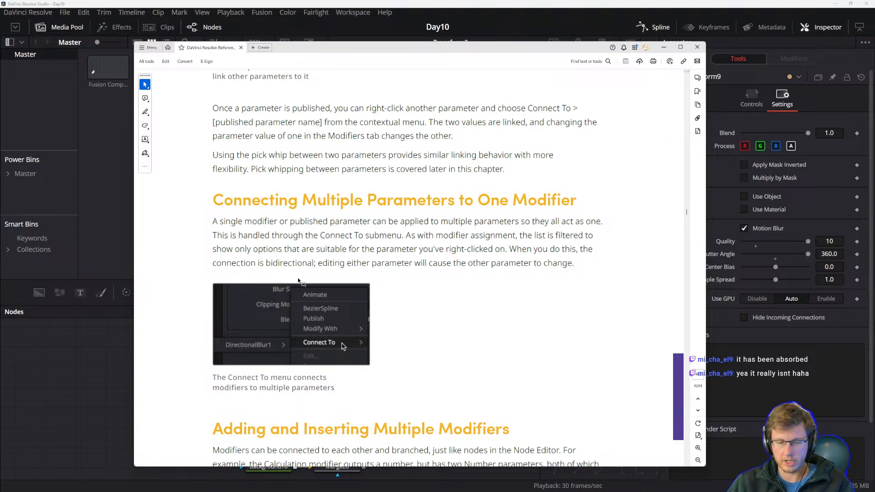
{"action": "scroll", "coordinate": [383, 335], "scroll_direction": "down", "scroll_amount": 3}
{"action": "scroll", "coordinate": [368, 309], "scroll_direction": "down", "scroll_amount": 1}
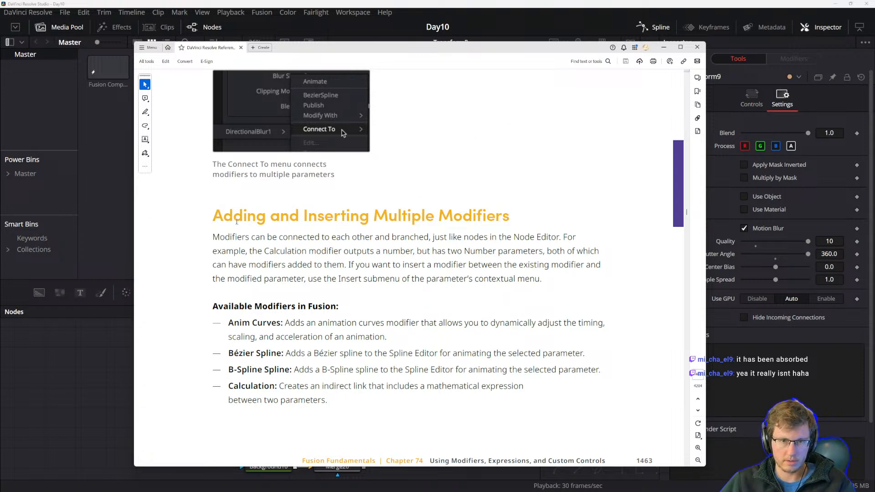
{"action": "left_click_drag", "start_coordinate": [217, 212], "coordinate": [265, 237]}
{"action": "left_click_drag", "start_coordinate": [306, 278], "coordinate": [309, 279]}
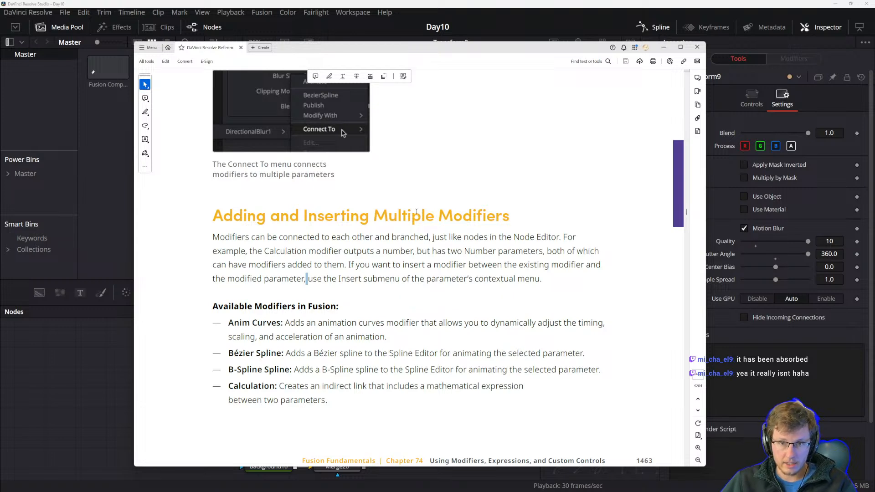
{"action": "left_click_drag", "start_coordinate": [222, 238], "coordinate": [225, 238]}
{"action": "left_click", "coordinate": [286, 242]}
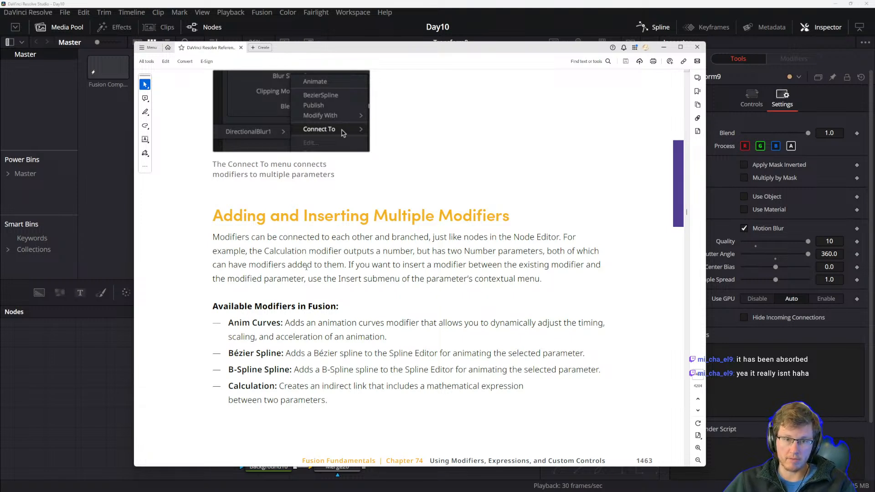
{"action": "double_click", "coordinate": [356, 264]}
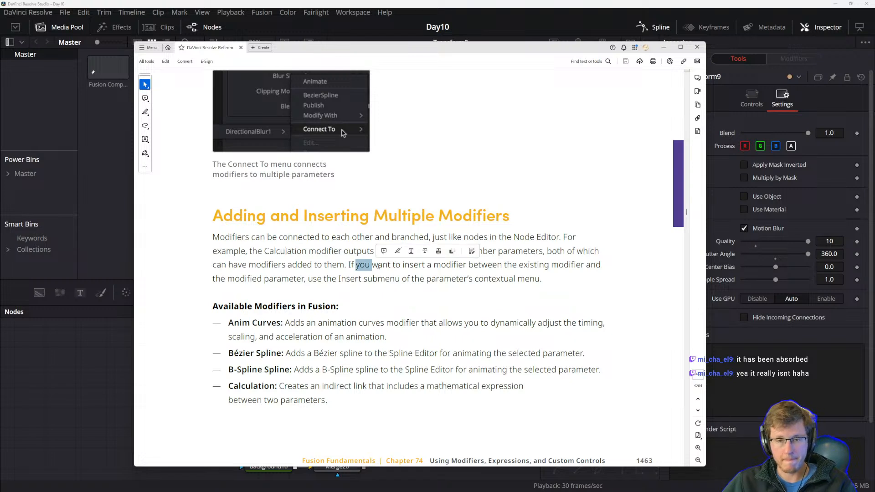
{"action": "left_click_drag", "start_coordinate": [444, 279], "coordinate": [439, 280]}
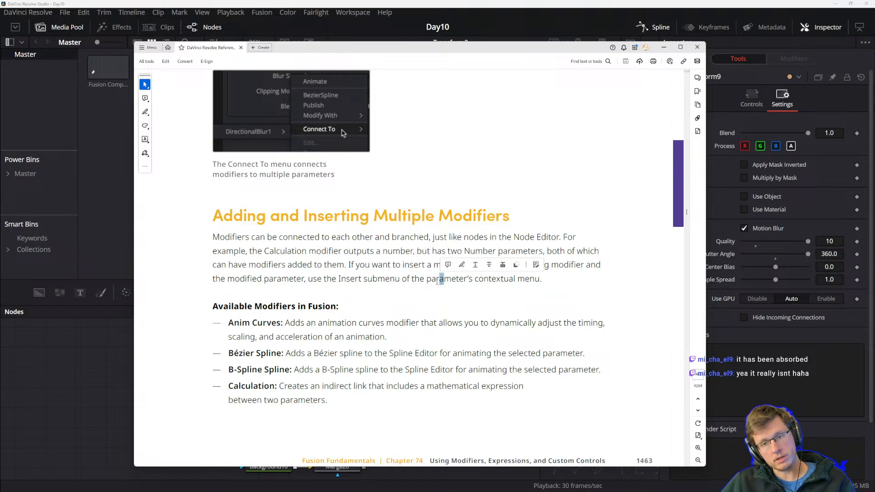
{"action": "left_click", "coordinate": [420, 305]}
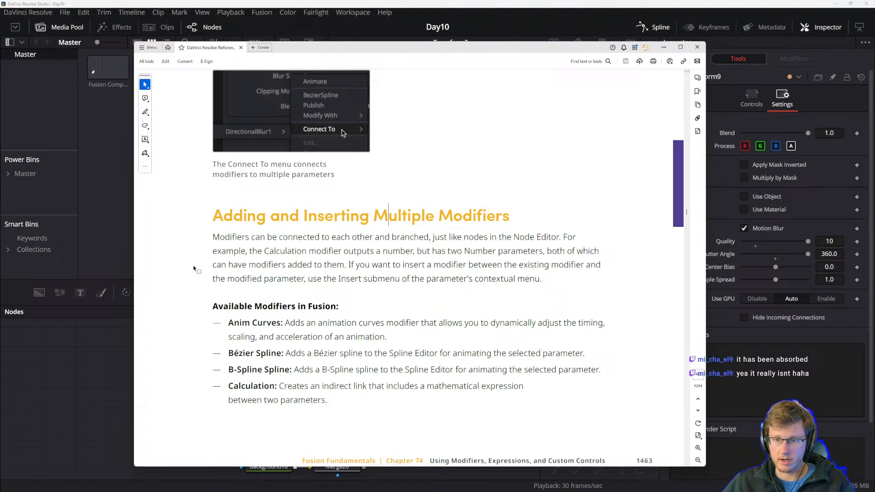
{"action": "left_click_drag", "start_coordinate": [317, 278], "coordinate": [401, 279]}
{"action": "left_click", "coordinate": [399, 286]}
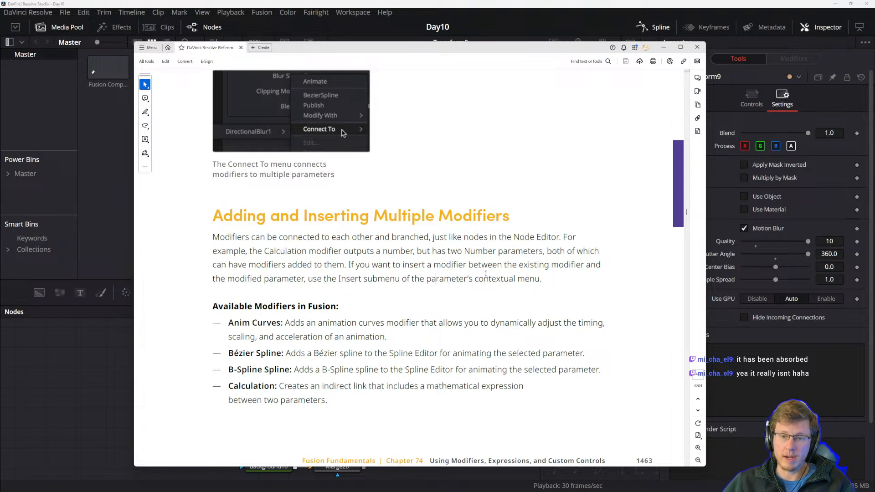
{"action": "left_click_drag", "start_coordinate": [334, 279], "coordinate": [425, 280]}
{"action": "left_click", "coordinate": [379, 284]}
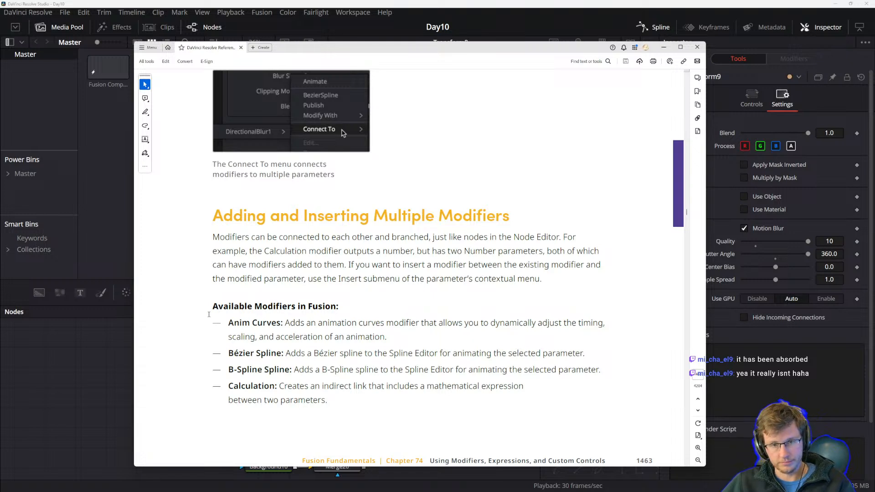
{"action": "scroll", "coordinate": [218, 309], "scroll_direction": "down", "scroll_amount": 1}
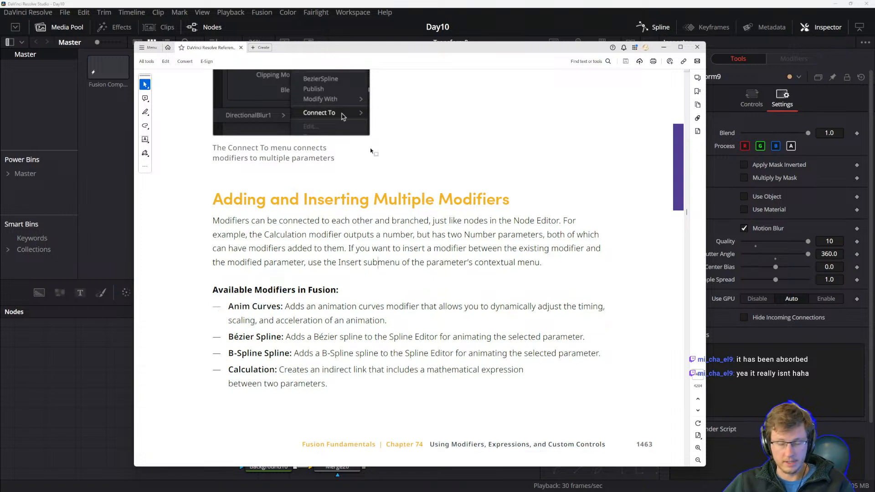
{"action": "left_click", "coordinate": [218, 292]}
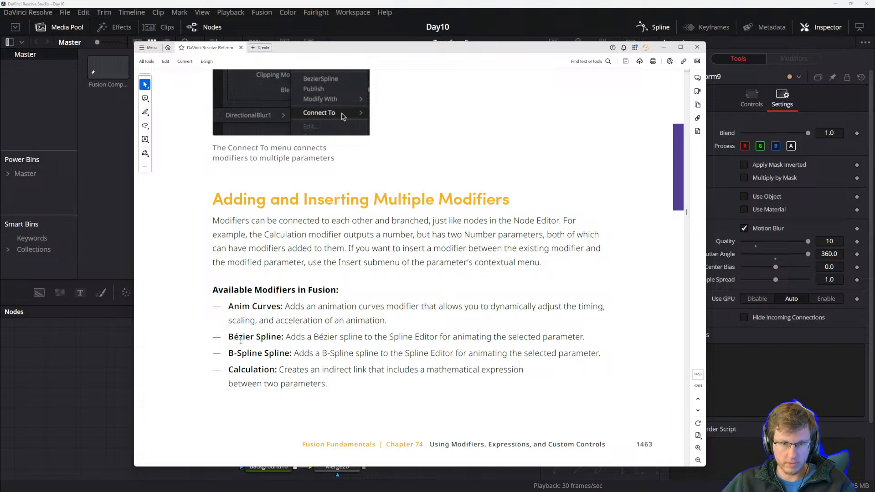
{"action": "left_click_drag", "start_coordinate": [227, 337], "coordinate": [337, 337]}
{"action": "left_click", "coordinate": [300, 338]}
{"action": "left_click", "coordinate": [338, 338]}
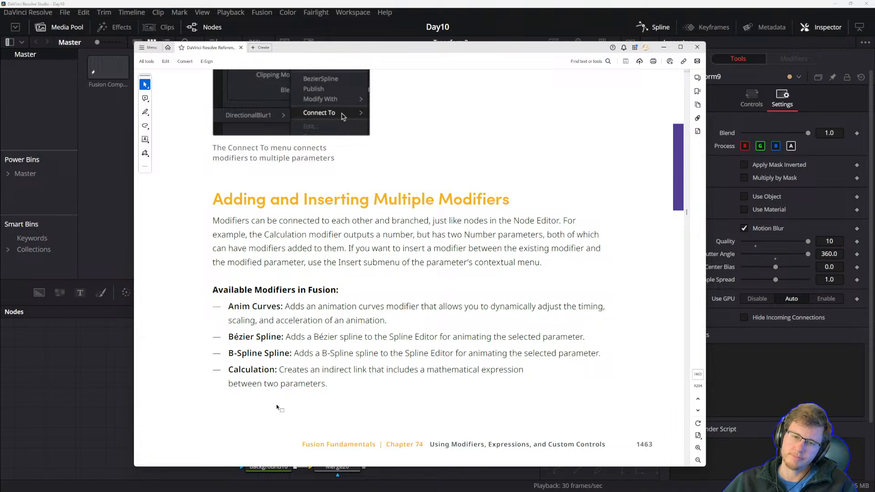
{"action": "scroll", "coordinate": [277, 404], "scroll_direction": "down", "scroll_amount": 3}
{"action": "scroll", "coordinate": [426, 398], "scroll_direction": "up", "scroll_amount": 3}
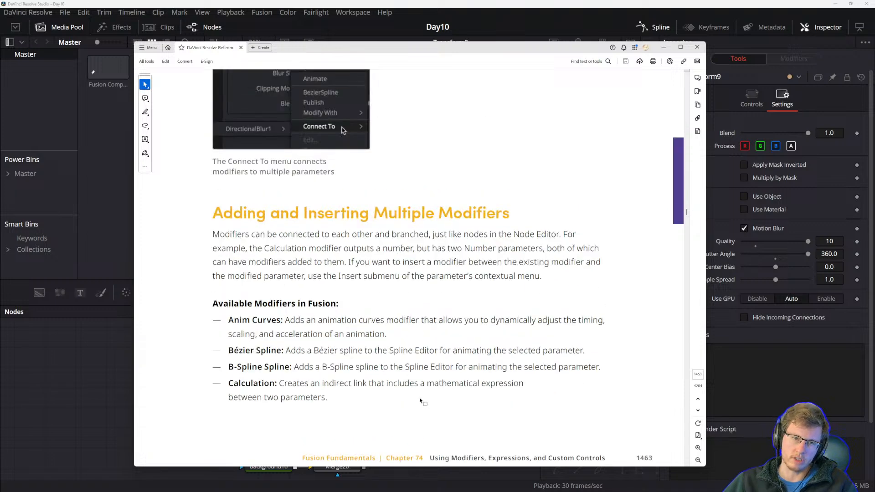
{"action": "scroll", "coordinate": [420, 343], "scroll_direction": "down", "scroll_amount": 3}
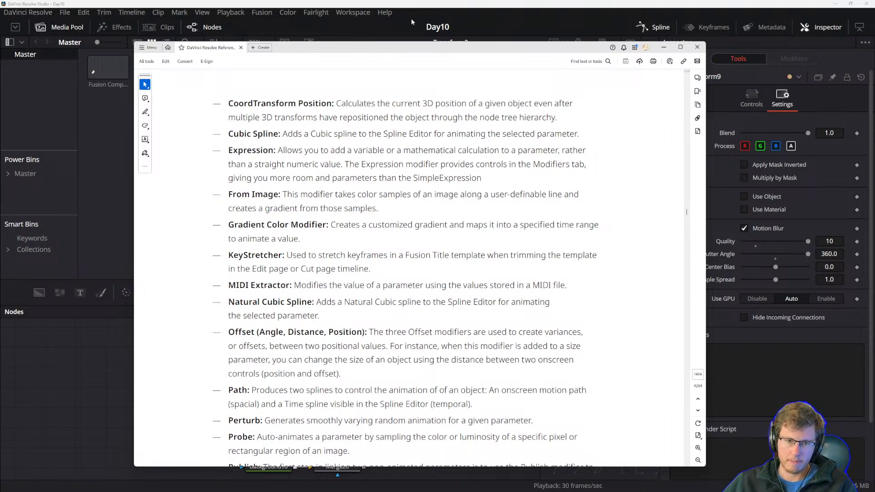
{"action": "left_click", "coordinate": [325, 30]}
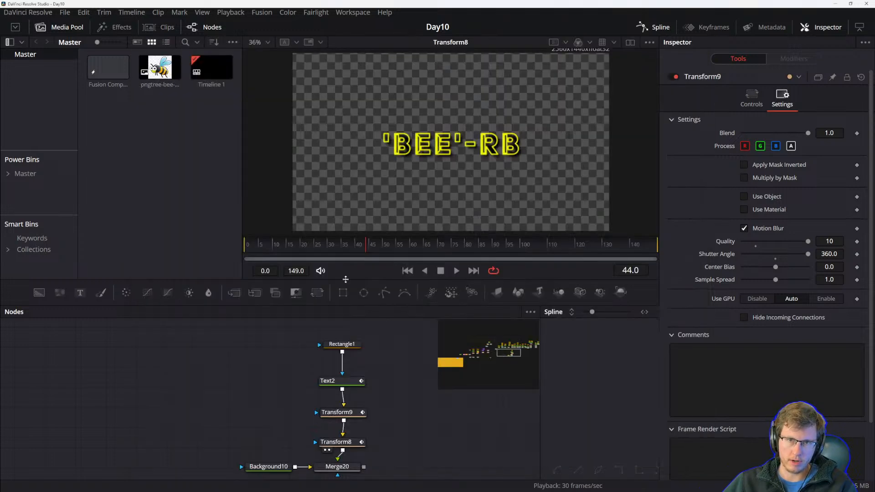
{"action": "left_click_drag", "start_coordinate": [409, 446], "coordinate": [363, 424]}
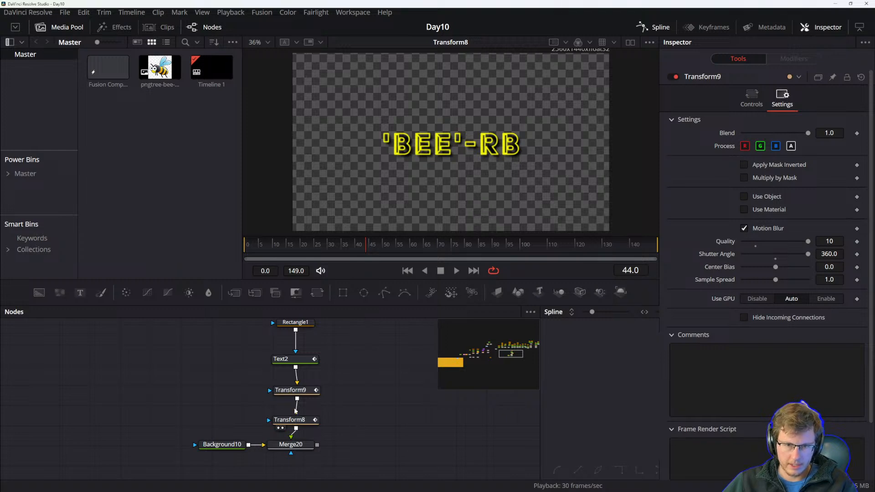
Rearrange the nodes to open space between Transform8 and Merge20 in the node graph.
{"action": "left_click_drag", "start_coordinate": [307, 438], "coordinate": [341, 450]}
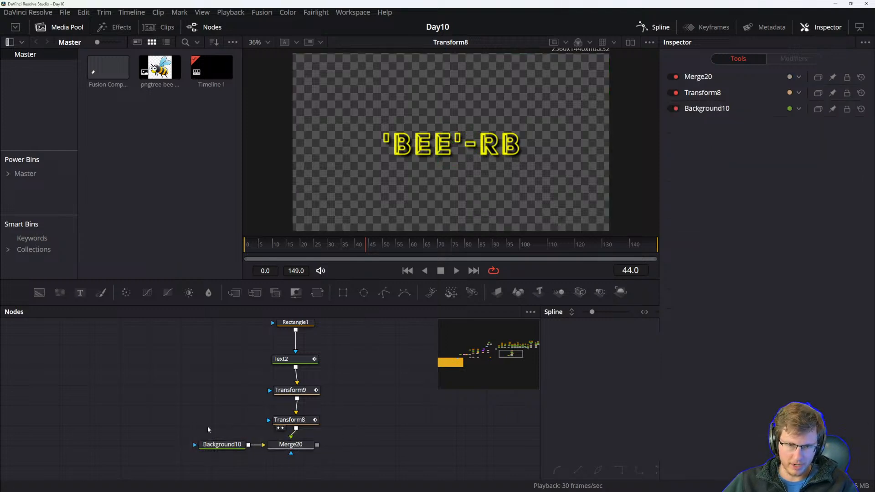
{"action": "left_click_drag", "start_coordinate": [209, 436], "coordinate": [298, 456]}
{"action": "left_click", "coordinate": [373, 400]}
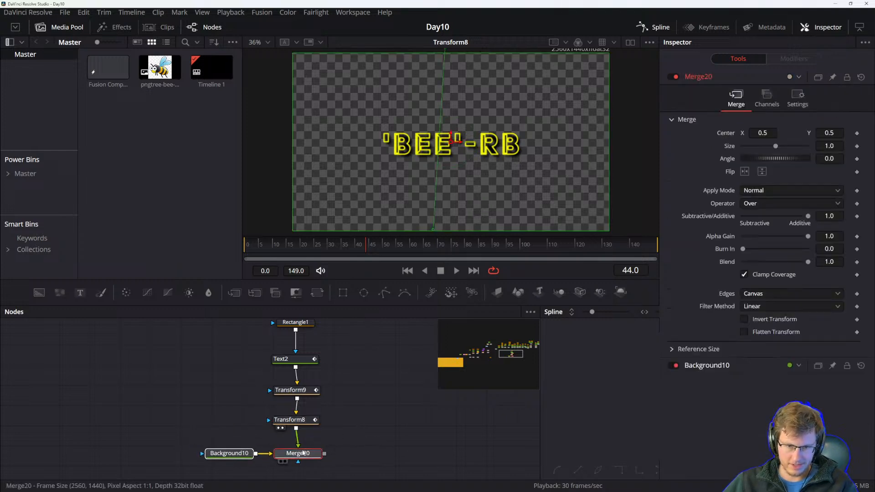
{"action": "left_click_drag", "start_coordinate": [347, 411], "coordinate": [332, 424]}
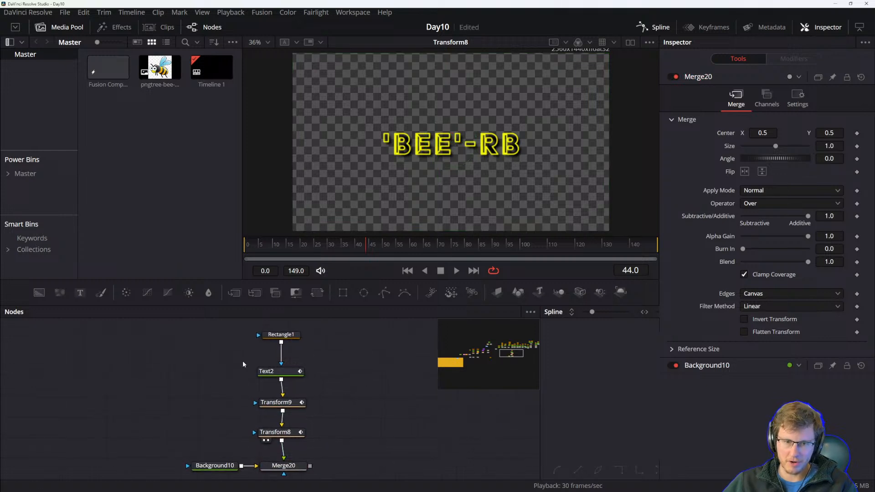
{"action": "left_click_drag", "start_coordinate": [247, 341], "coordinate": [281, 414]}
{"action": "left_click", "coordinate": [346, 379]}
{"action": "left_click_drag", "start_coordinate": [346, 378], "coordinate": [346, 406]}
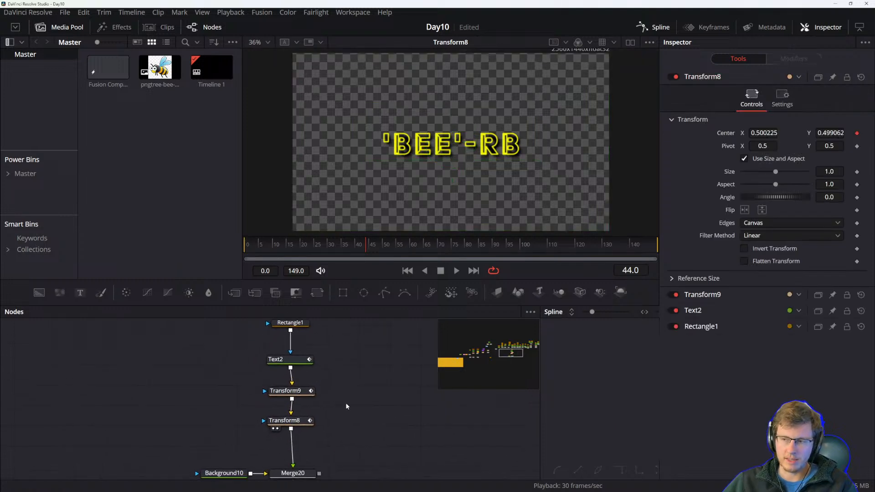
{"action": "left_click_drag", "start_coordinate": [350, 423], "coordinate": [345, 403]}
Add a Duplicate tool and insert it into the link between Transform8 and Merge20.
{"action": "key", "text": "shift+space"}
{"action": "type", "text": "dupli"}
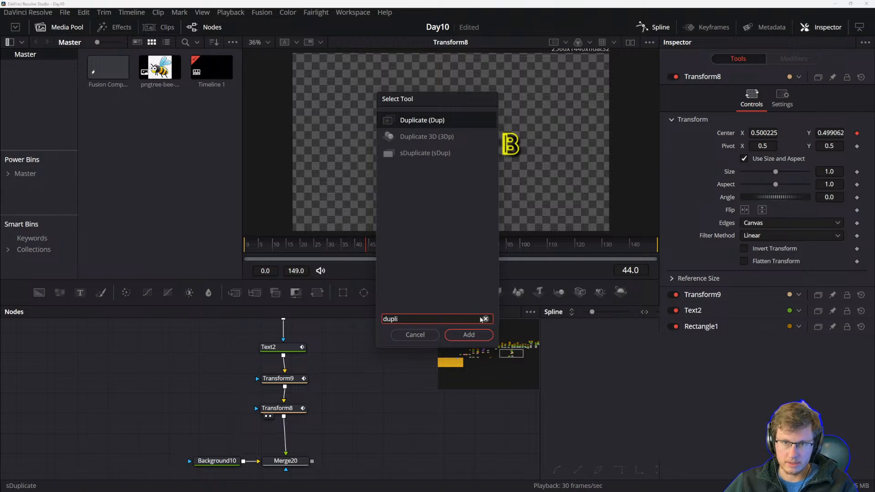
{"action": "left_click", "coordinate": [469, 335]}
{"action": "left_click_drag", "start_coordinate": [355, 403], "coordinate": [291, 439]}
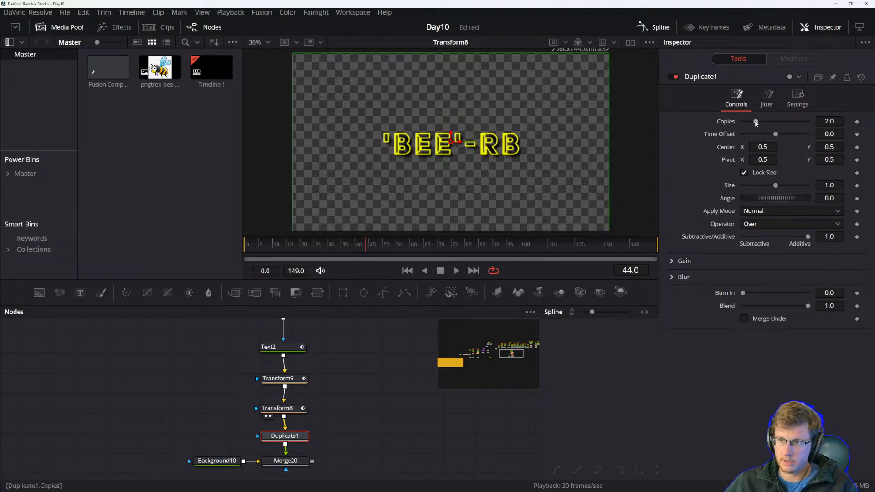
Set the Duplicate node's Time Offset to 0.01.
{"action": "mouse_move", "coordinate": [776, 134]}
{"action": "left_mouse_down"}
{"action": "mouse_move", "coordinate": [790, 134]}
{"action": "mouse_move", "coordinate": [776, 136]}
{"action": "mouse_move", "coordinate": [788, 146]}
{"action": "mouse_move", "coordinate": [777, 136]}
{"action": "left_mouse_up"}
{"action": "key", "text": "ctrl+z"}
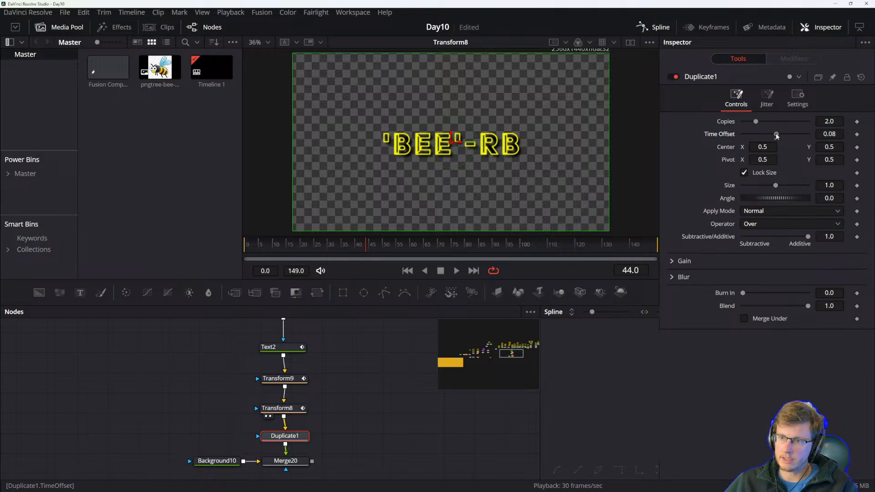
{"action": "left_click", "coordinate": [838, 134]}
{"action": "key", "text": "BackSpace"}
{"action": "type", "text": "1"}
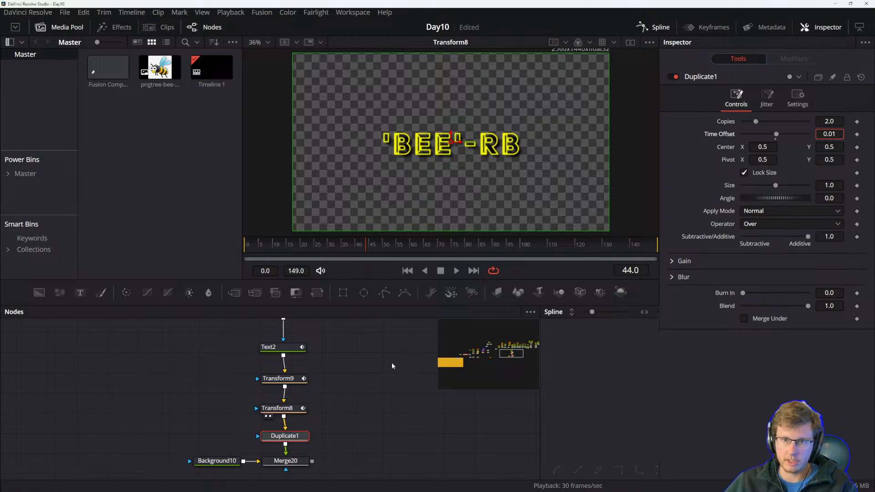
{"action": "key", "text": "Return"}
Raise the Duplicate node's Copies to about 2.91 while previewing playback.
{"action": "left_click", "coordinate": [375, 391]}
{"action": "key", "text": "space"}
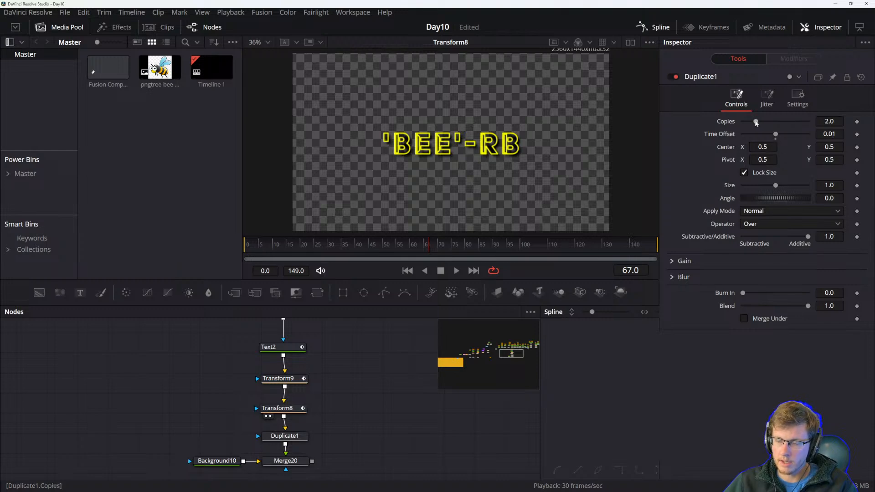
{"action": "left_click_drag", "start_coordinate": [756, 123], "coordinate": [761, 122]}
{"action": "key", "text": "space"}
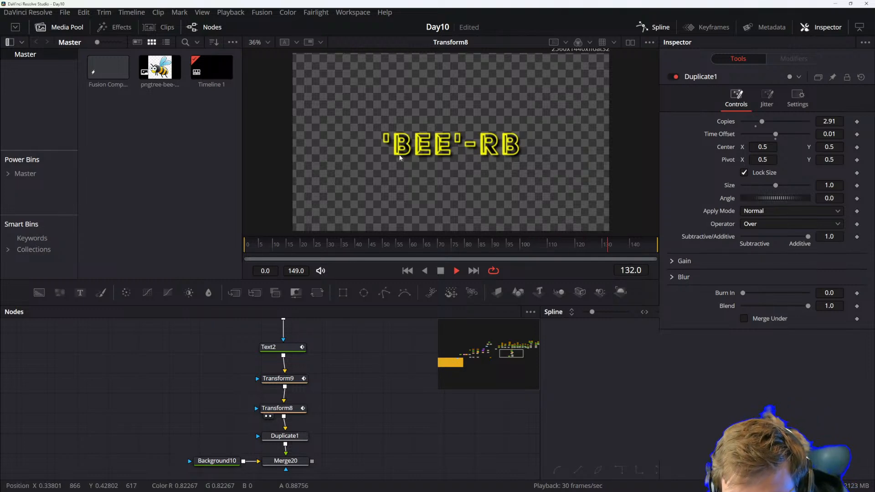
{"action": "key", "text": "space"}
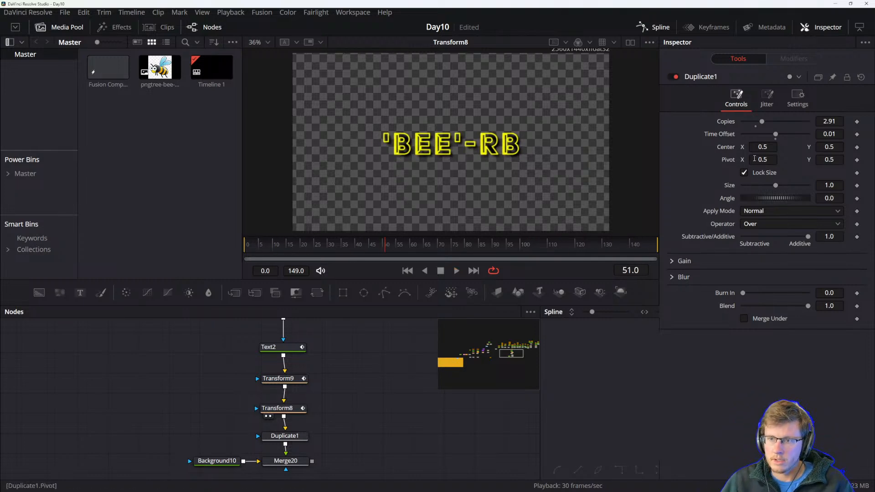
Show Duplicate1 in the viewer and play back the comp.
{"action": "left_click_drag", "start_coordinate": [776, 186], "coordinate": [788, 186]}
{"action": "key", "text": "ctrl+z"}
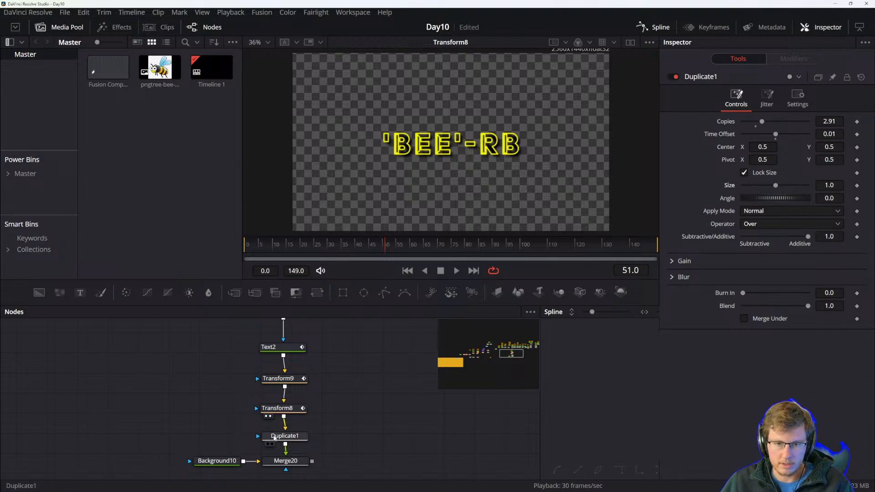
{"action": "left_click", "coordinate": [280, 438]}
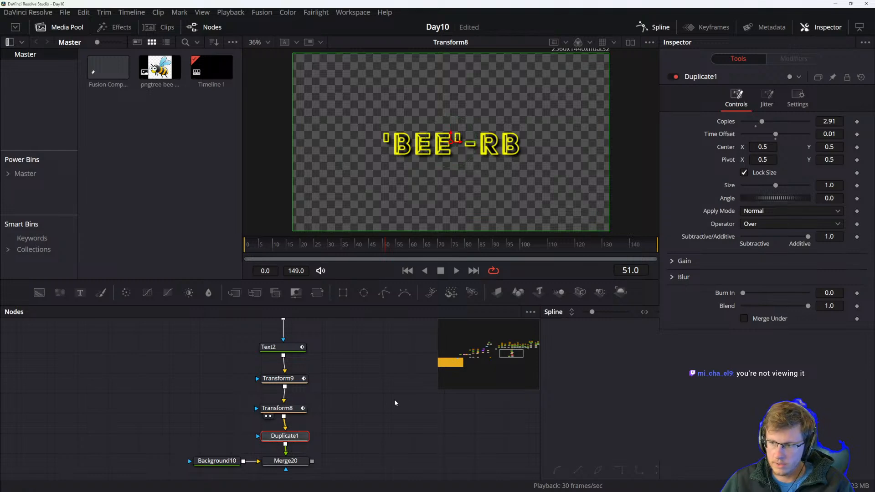
{"action": "key", "text": "1"}
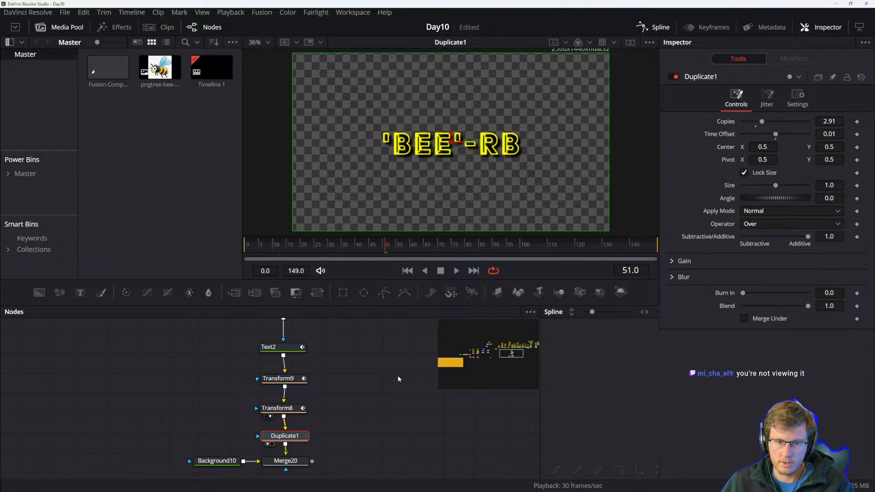
{"action": "key", "text": "space"}
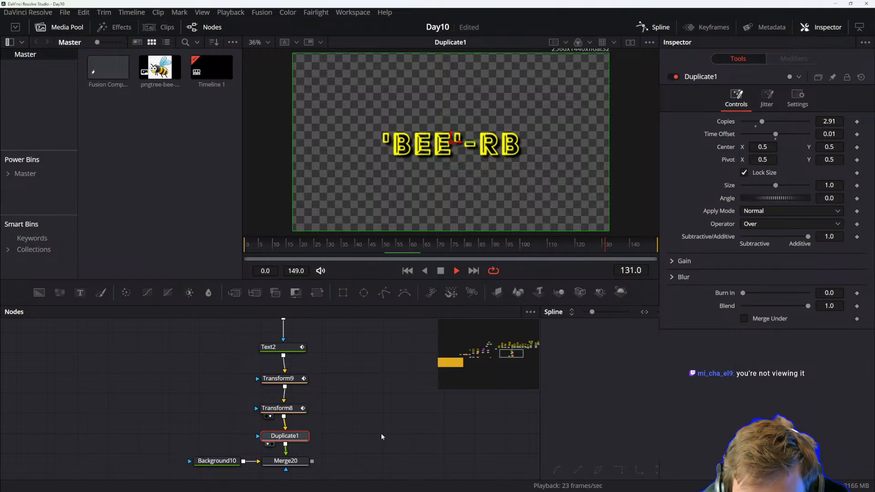
{"action": "key", "text": "space"}
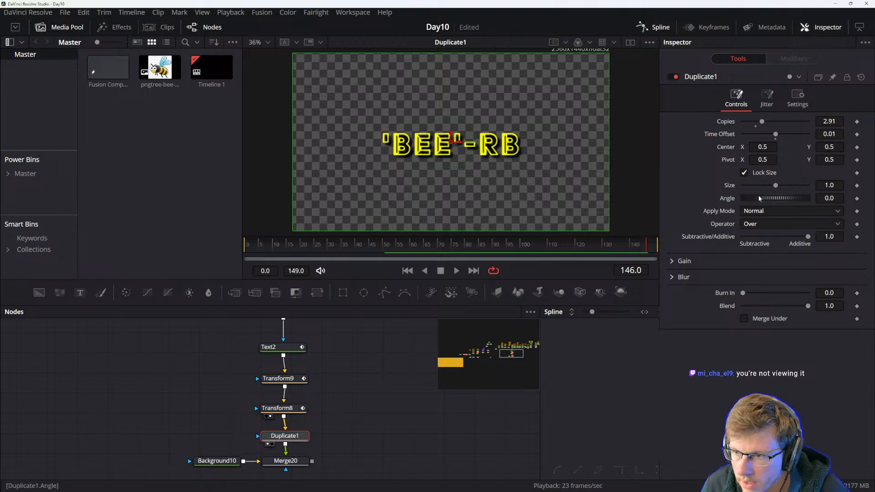
Move to frame 30 and set a keyframe on the Duplicate node's Angle.
{"action": "mouse_move", "coordinate": [767, 196]}
{"action": "left_mouse_down"}
{"action": "mouse_move", "coordinate": [775, 195]}
{"action": "mouse_move", "coordinate": [767, 195]}
{"action": "left_mouse_up"}
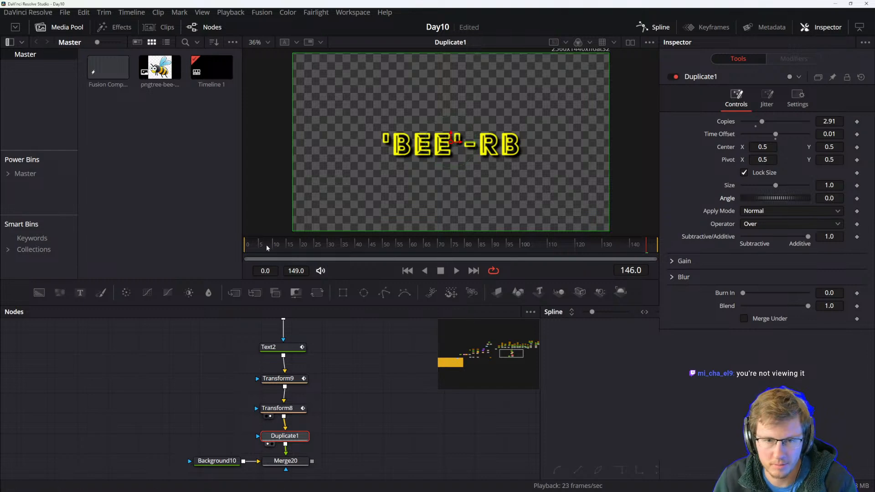
{"action": "left_click_drag", "start_coordinate": [337, 246], "coordinate": [298, 247]}
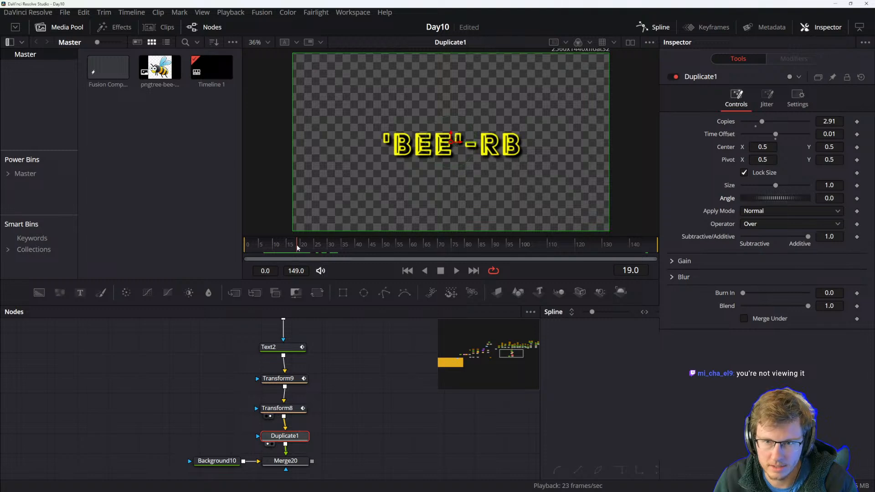
{"action": "left_click_drag", "start_coordinate": [298, 247], "coordinate": [300, 248]}
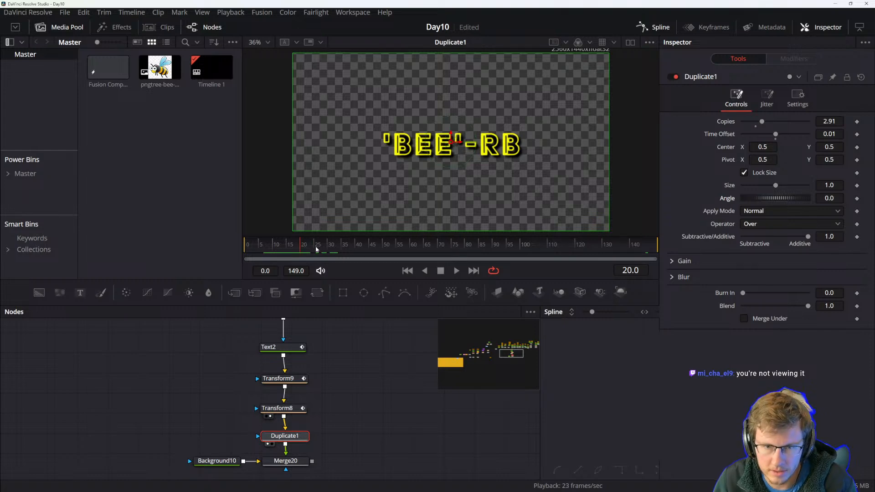
{"action": "left_click", "coordinate": [328, 246]}
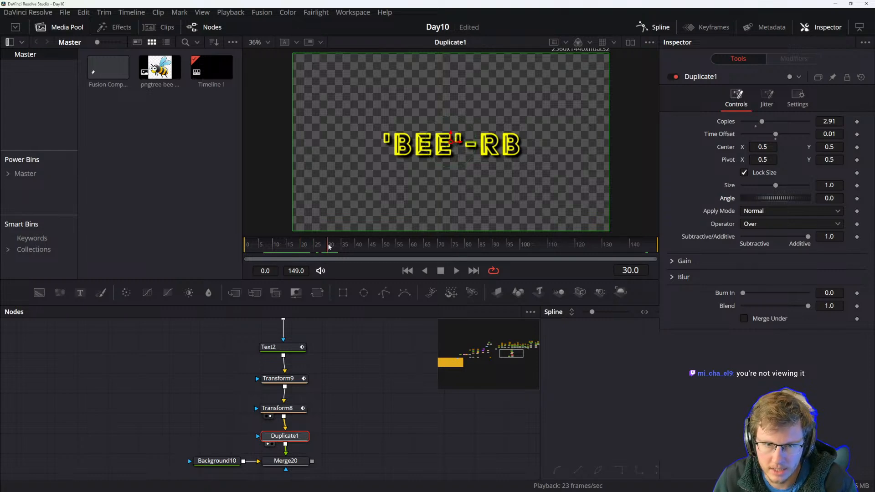
{"action": "left_click", "coordinate": [857, 199]}
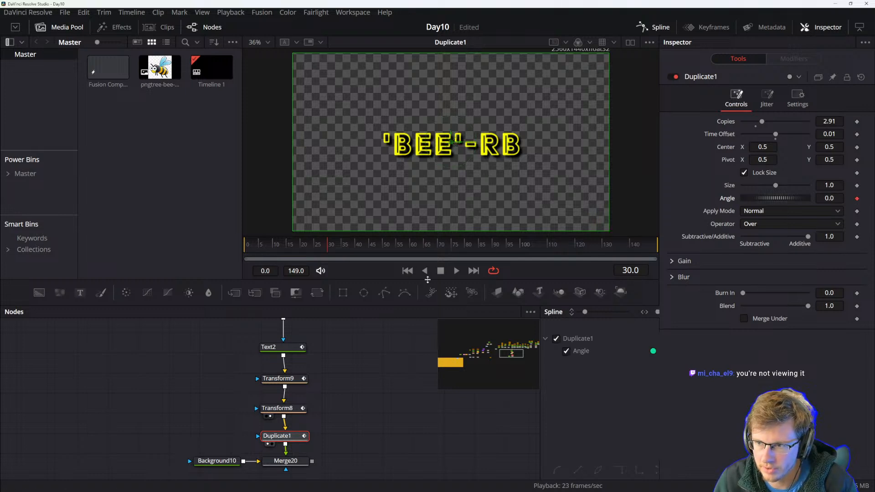
At frame 35, keyframe the Duplicate node's Angle at about 2.6.
{"action": "left_click", "coordinate": [335, 246]}
{"action": "right_click", "coordinate": [335, 247]}
{"action": "left_click", "coordinate": [333, 245]}
{"action": "left_click_drag", "start_coordinate": [334, 246], "coordinate": [342, 246]}
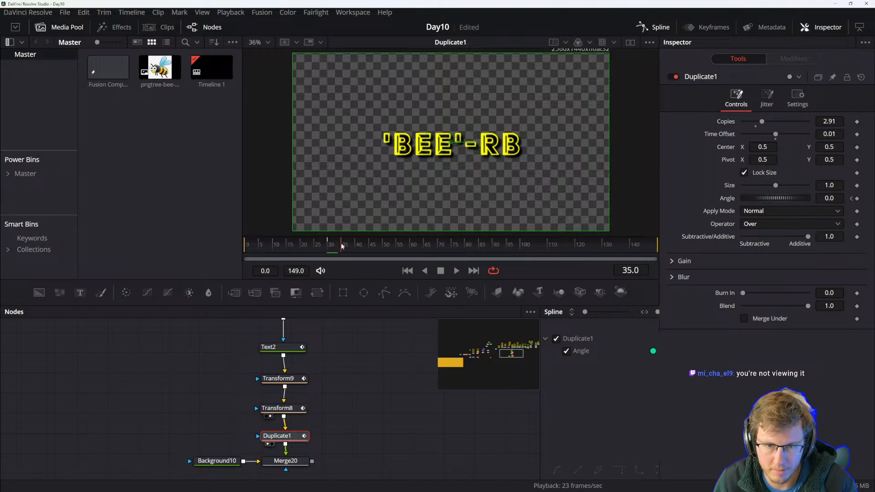
{"action": "left_click", "coordinate": [856, 199]}
{"action": "left_click_drag", "start_coordinate": [771, 198], "coordinate": [772, 199]}
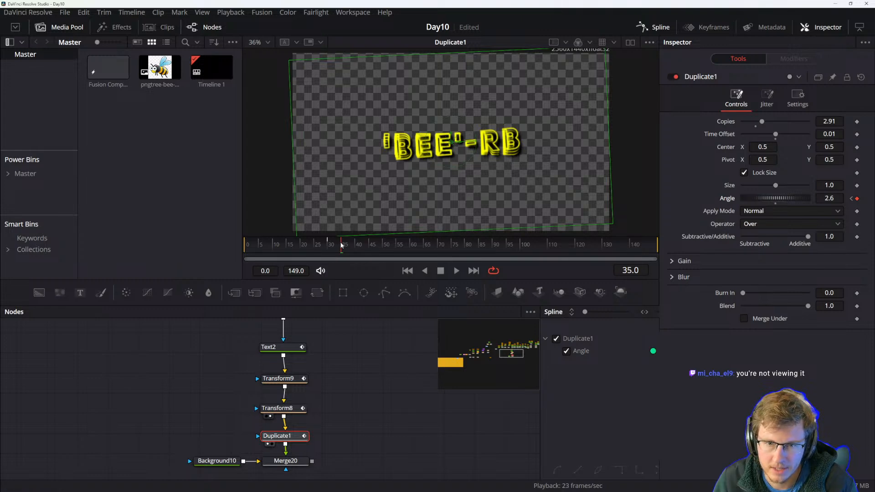
At frame 40, keyframe the Angle and reset it to 0.
{"action": "left_click_drag", "start_coordinate": [341, 246], "coordinate": [358, 246]}
{"action": "left_click", "coordinate": [856, 199]}
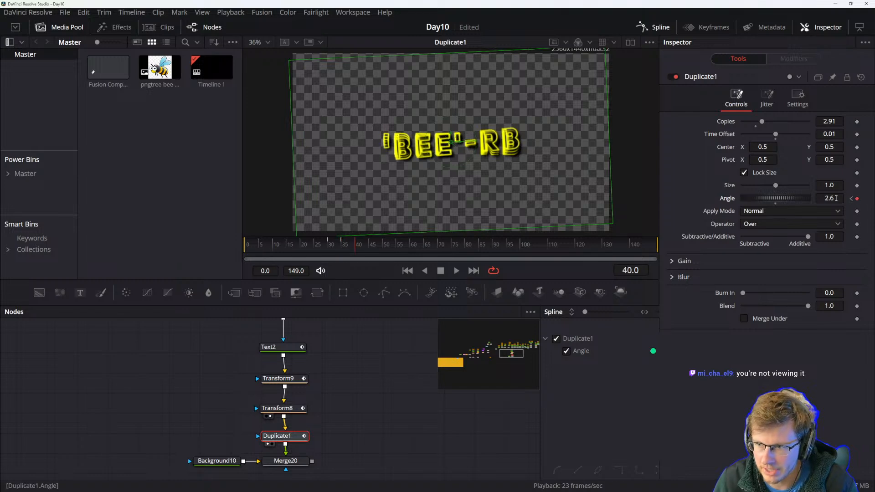
{"action": "double_click", "coordinate": [782, 198]}
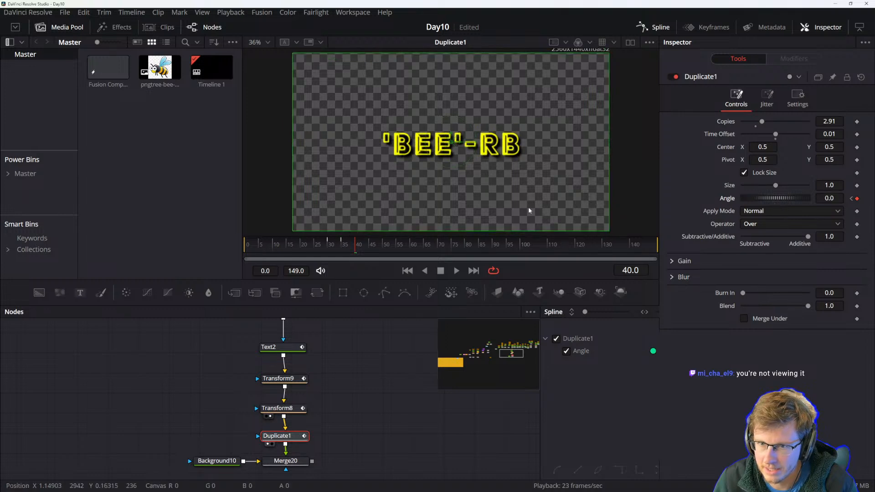
Scrub and play back the comp to preview the angle wobble.
{"action": "left_click_drag", "start_coordinate": [355, 244], "coordinate": [329, 247]}
{"action": "key", "text": "space"}
{"action": "left_click", "coordinate": [362, 247]}
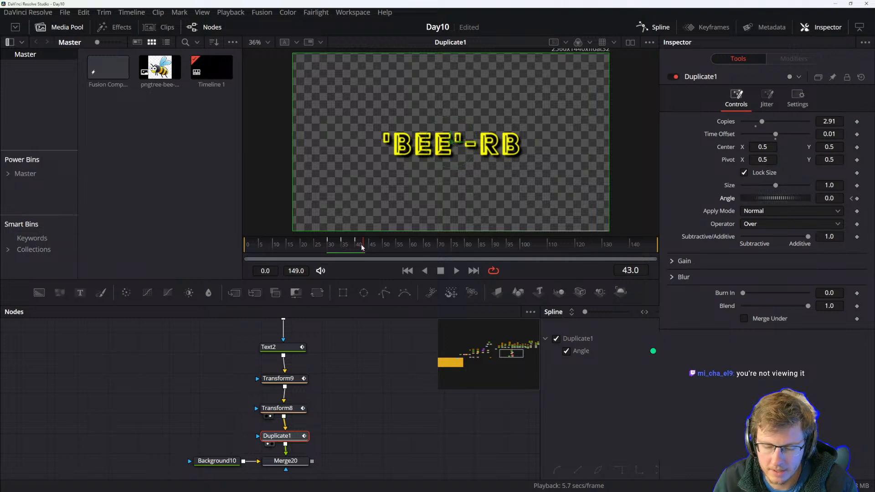
{"action": "mouse_move", "coordinate": [361, 245]}
{"action": "left_mouse_down"}
{"action": "mouse_move", "coordinate": [332, 245]}
{"action": "mouse_move", "coordinate": [372, 245]}
{"action": "left_mouse_up"}
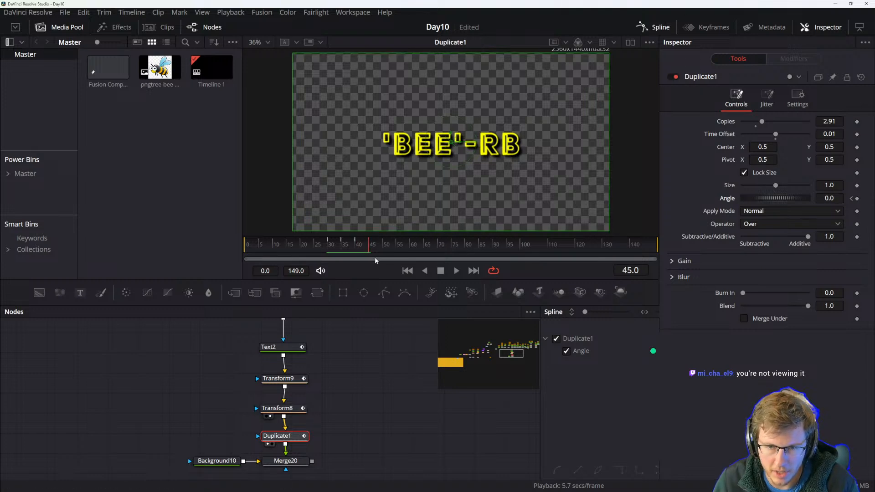
{"action": "left_click_drag", "start_coordinate": [372, 245], "coordinate": [270, 244]}
{"action": "key", "text": "space"}
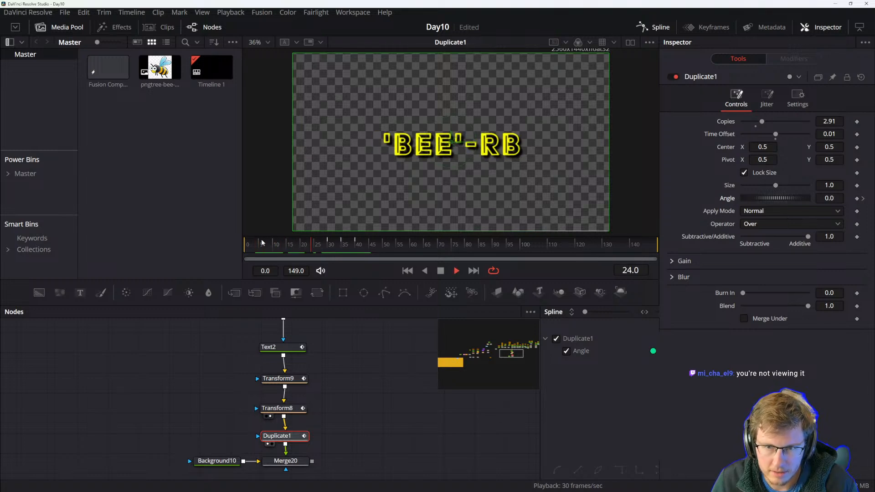
{"action": "key", "text": "space"}
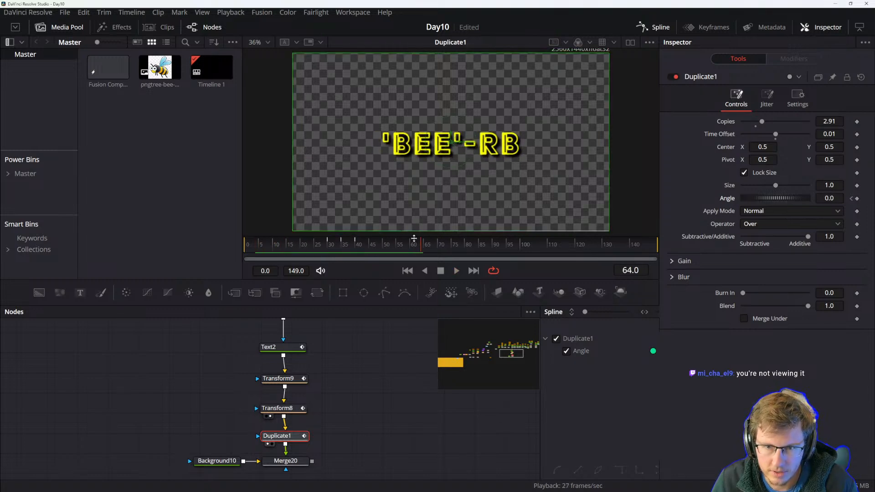
Keyframe the Angle at 0 on frame 60 and set it to about -2.2 on frame 65.
{"action": "left_click_drag", "start_coordinate": [423, 247], "coordinate": [409, 247]}
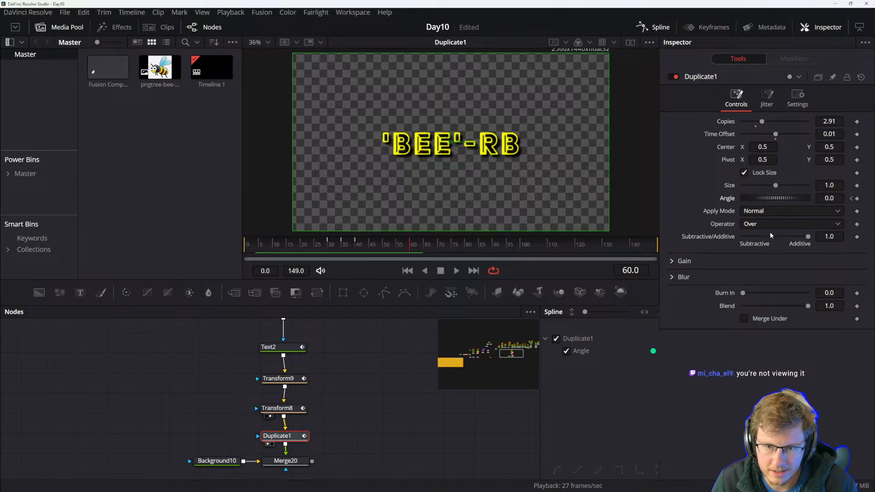
{"action": "left_click", "coordinate": [857, 199]}
{"action": "left_click_drag", "start_coordinate": [409, 246], "coordinate": [424, 247]}
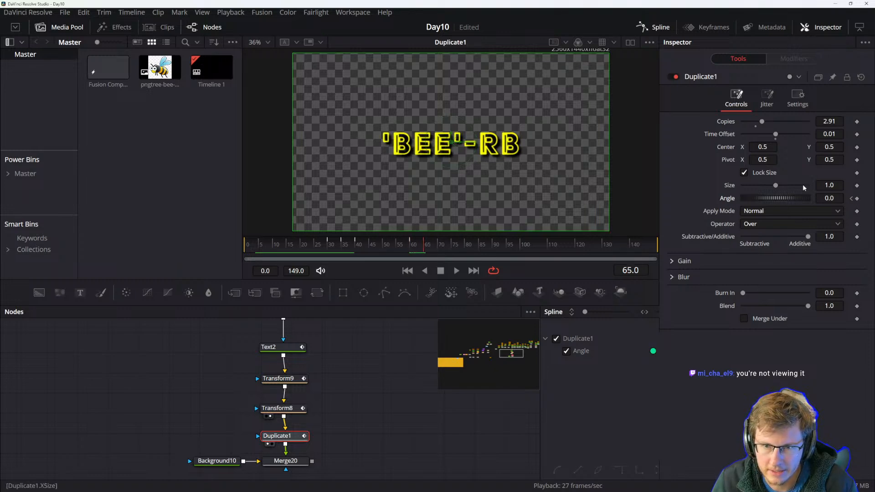
{"action": "left_click", "coordinate": [829, 199]}
{"action": "type", "text": "-1.5"}
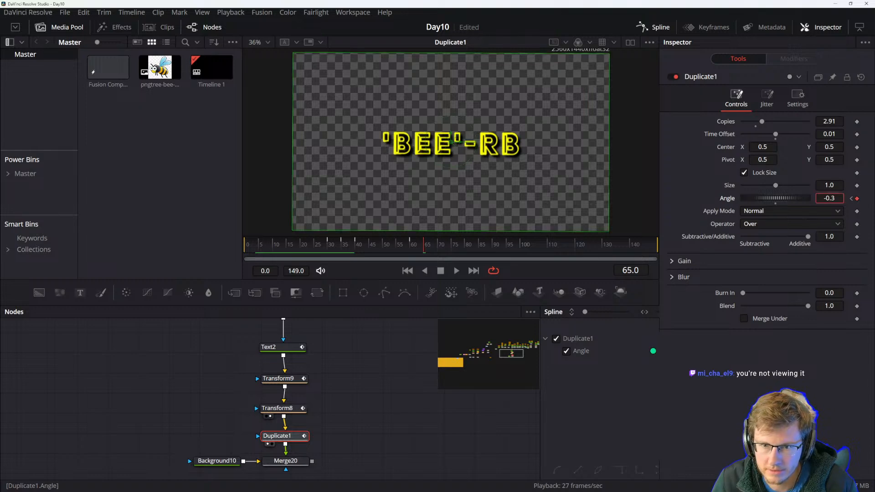
{"action": "key", "text": "Return"}
{"action": "left_click_drag", "start_coordinate": [829, 199], "coordinate": [824, 199]}
At frame 70, set the Duplicate node's Angle to 0.
{"action": "left_click_drag", "start_coordinate": [423, 243], "coordinate": [437, 243]}
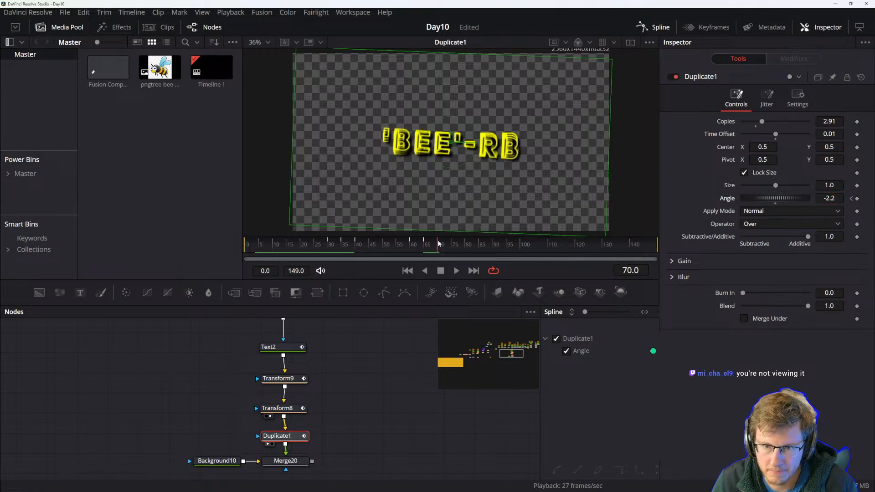
{"action": "left_click", "coordinate": [830, 197]}
{"action": "type", "text": "0"}
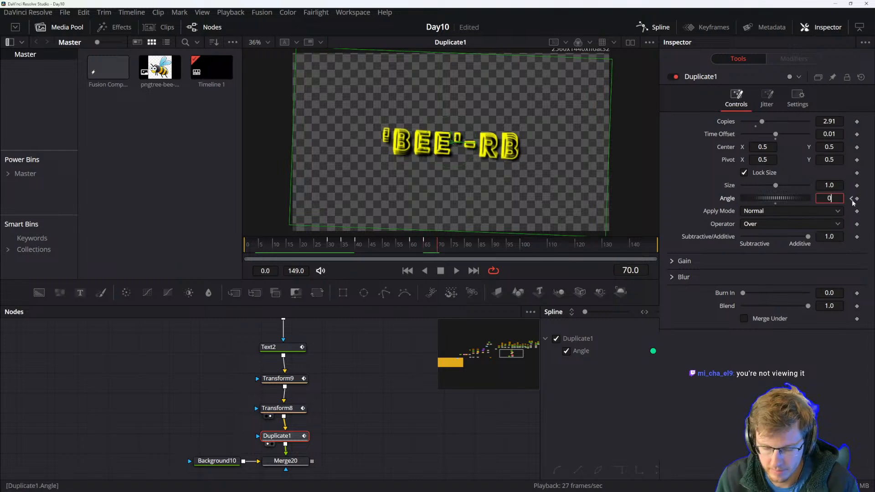
{"action": "key", "text": "Tab"}
{"action": "left_click", "coordinate": [375, 409]}
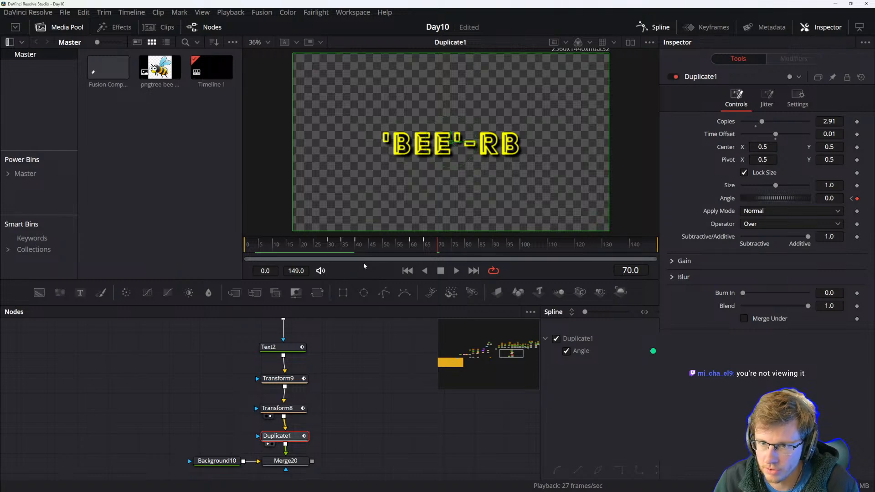
Rearrange the layout to give the Spline editor a wide panel beside the node editor.
{"action": "left_click", "coordinate": [719, 28]}
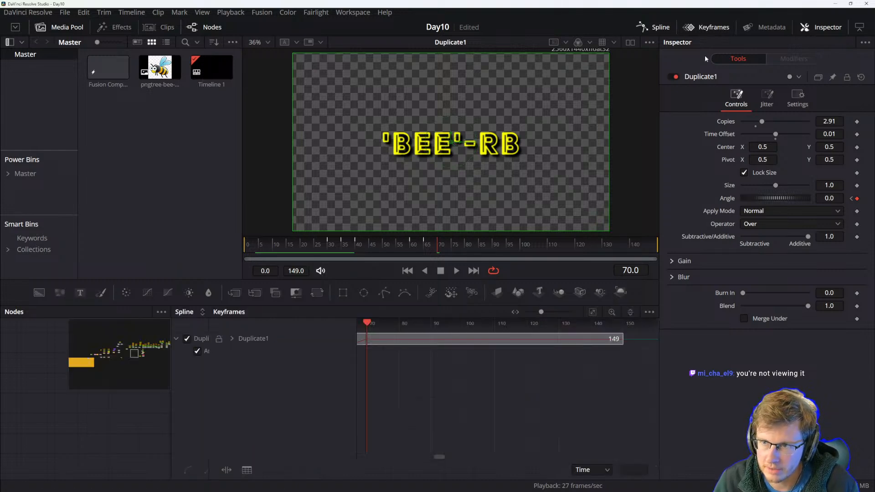
{"action": "left_click", "coordinate": [704, 29]}
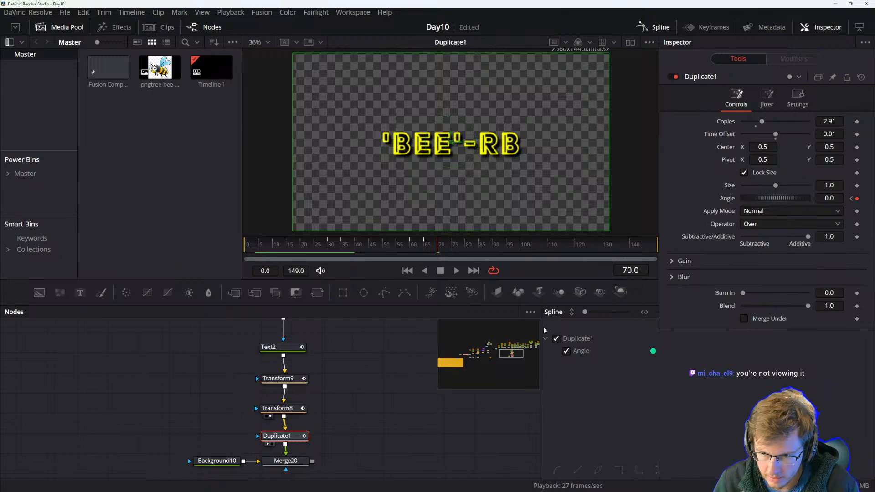
{"action": "left_click_drag", "start_coordinate": [540, 329], "coordinate": [420, 328]}
{"action": "left_click_drag", "start_coordinate": [606, 389], "coordinate": [720, 387]}
{"action": "left_click_drag", "start_coordinate": [614, 362], "coordinate": [730, 406]}
{"action": "left_click", "coordinate": [827, 311]}
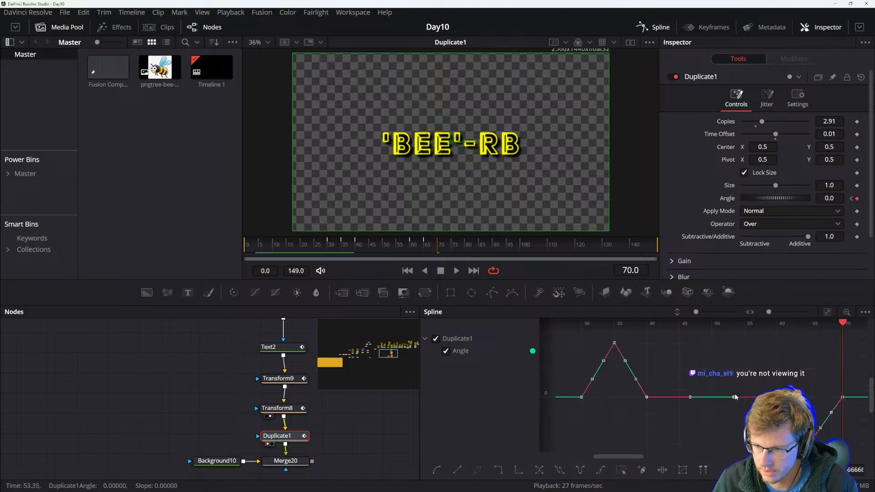
Select all the Angle keyframes in the Spline editor and smooth them.
{"action": "scroll", "coordinate": [716, 410], "scroll_direction": "up", "scroll_amount": 3}
{"action": "left_click_drag", "start_coordinate": [646, 338], "coordinate": [564, 419]}
{"action": "left_click_drag", "start_coordinate": [567, 336], "coordinate": [851, 453]}
{"action": "key", "text": "shift+s"}
{"action": "left_click", "coordinate": [638, 410]}
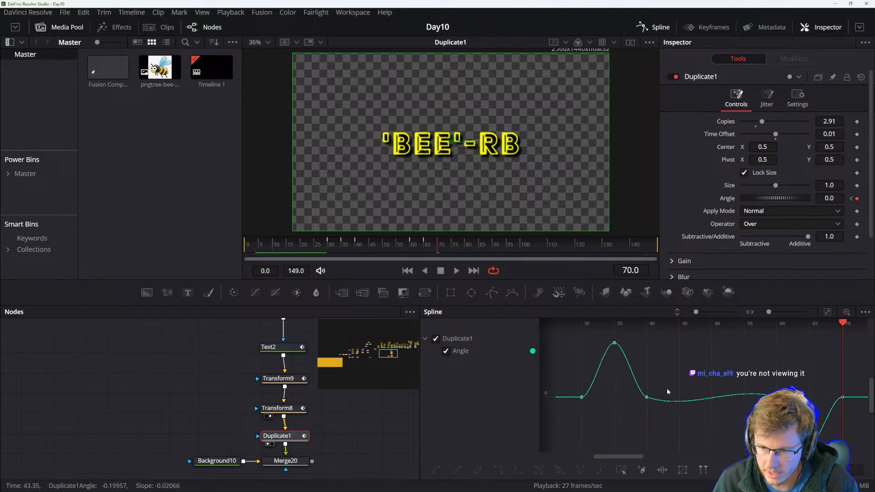
Delete the two extra flat Angle keyframes after the first wobble.
{"action": "left_click", "coordinate": [646, 398]}
{"action": "left_click", "coordinate": [730, 405]}
{"action": "left_click", "coordinate": [777, 397]}
{"action": "key", "text": "Delete"}
Sharpen the first Angle peak by adjusting the tangent handles of its neighbouring keyframes.
{"action": "left_click_drag", "start_coordinate": [592, 336], "coordinate": [645, 361]}
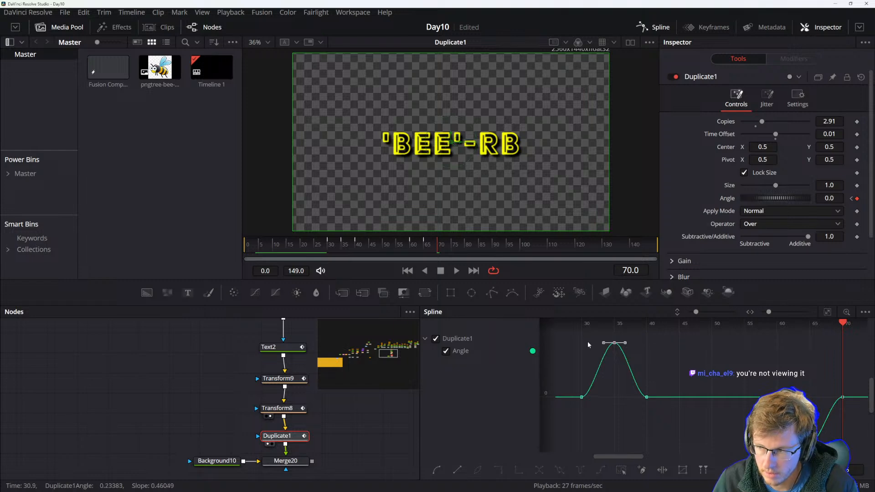
{"action": "left_click_drag", "start_coordinate": [575, 385], "coordinate": [605, 399]}
{"action": "left_click", "coordinate": [647, 397]}
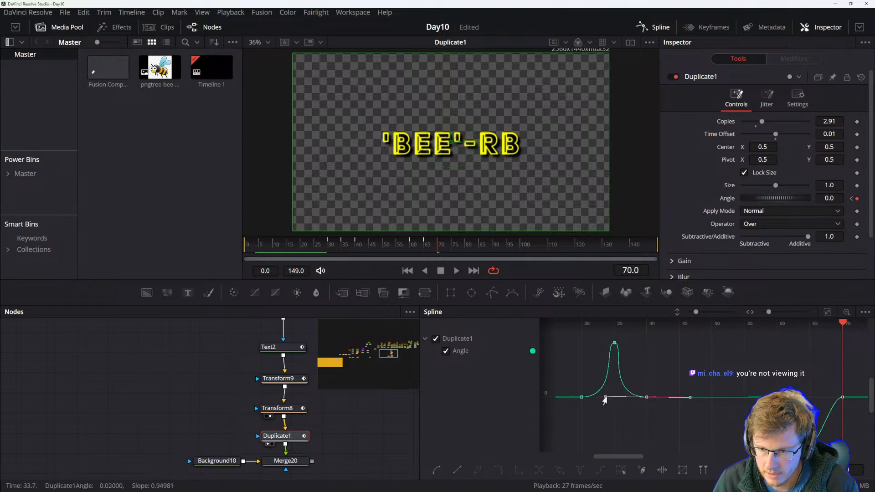
{"action": "left_click", "coordinate": [640, 416]}
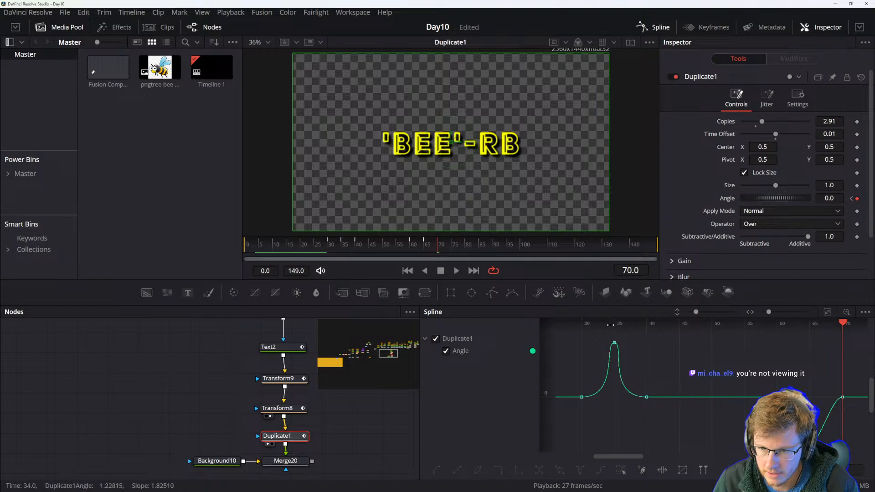
Scrub and play back the comp to preview the sharpened wobble.
{"action": "left_click_drag", "start_coordinate": [843, 339], "coordinate": [550, 342]}
{"action": "key", "text": "space"}
{"action": "left_click_drag", "start_coordinate": [579, 390], "coordinate": [641, 390]}
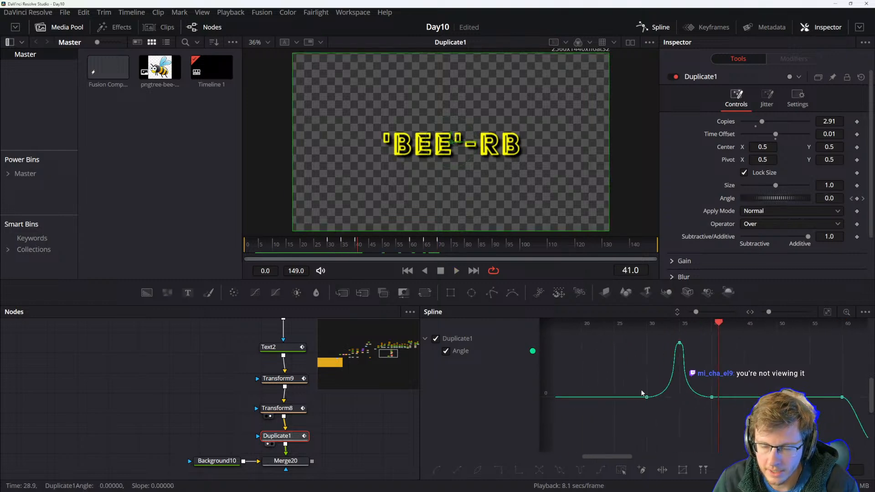
{"action": "left_click_drag", "start_coordinate": [719, 354], "coordinate": [623, 356]}
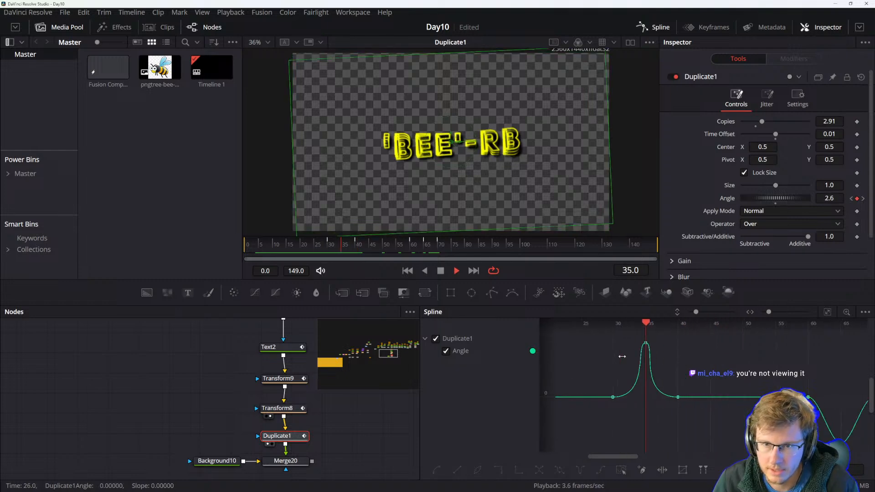
Reposition the flat Angle keyframes following the first peak in the Spline editor.
{"action": "left_click", "coordinate": [717, 396]}
{"action": "left_click_drag", "start_coordinate": [748, 397], "coordinate": [748, 398]}
{"action": "left_click", "coordinate": [749, 449]}
{"action": "left_click", "coordinate": [781, 396]}
{"action": "left_click_drag", "start_coordinate": [770, 396], "coordinate": [746, 396]}
{"action": "left_click", "coordinate": [734, 378]}
{"action": "left_click_drag", "start_coordinate": [573, 371], "coordinate": [699, 374]}
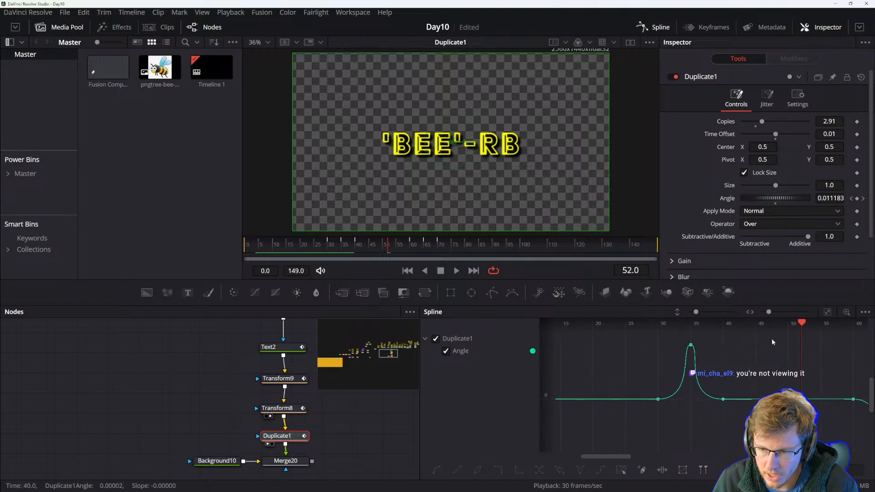
Zoom out the Angle spline and play back the comp to review both wobbles.
{"action": "left_click_drag", "start_coordinate": [798, 337], "coordinate": [594, 339]}
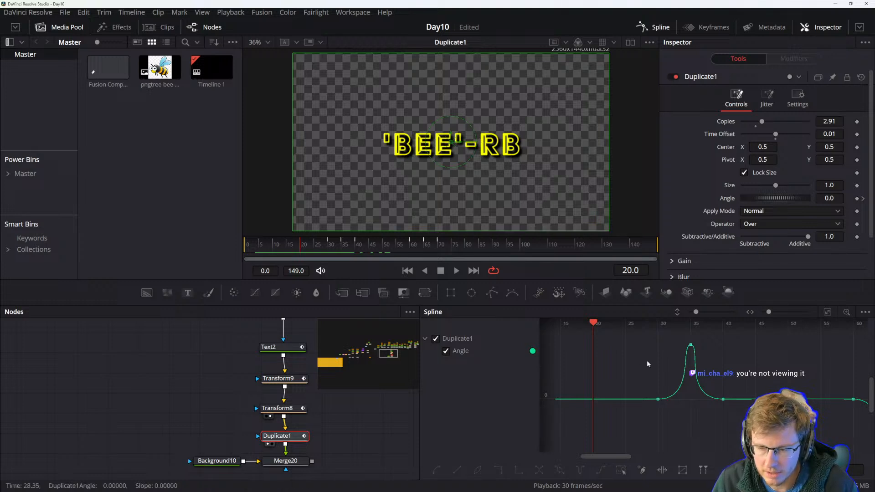
{"action": "key", "text": "space"}
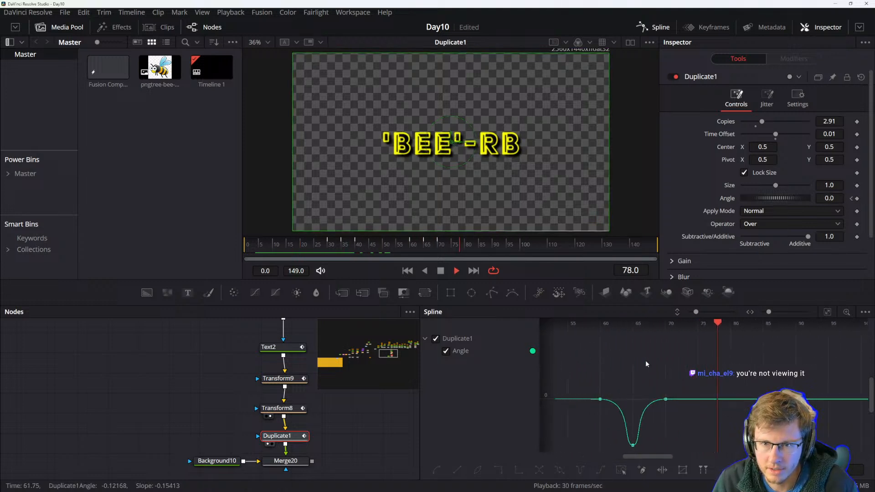
{"action": "key", "text": "space"}
{"action": "scroll", "coordinate": [676, 420], "scroll_direction": "down", "scroll_amount": 2}
{"action": "left_click_drag", "start_coordinate": [631, 380], "coordinate": [818, 377]}
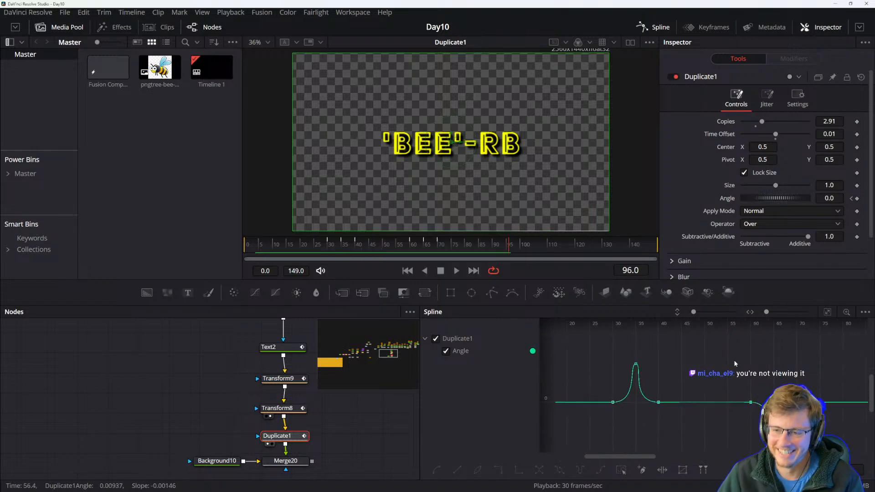
{"action": "scroll", "coordinate": [784, 340], "scroll_direction": "down", "scroll_amount": 2}
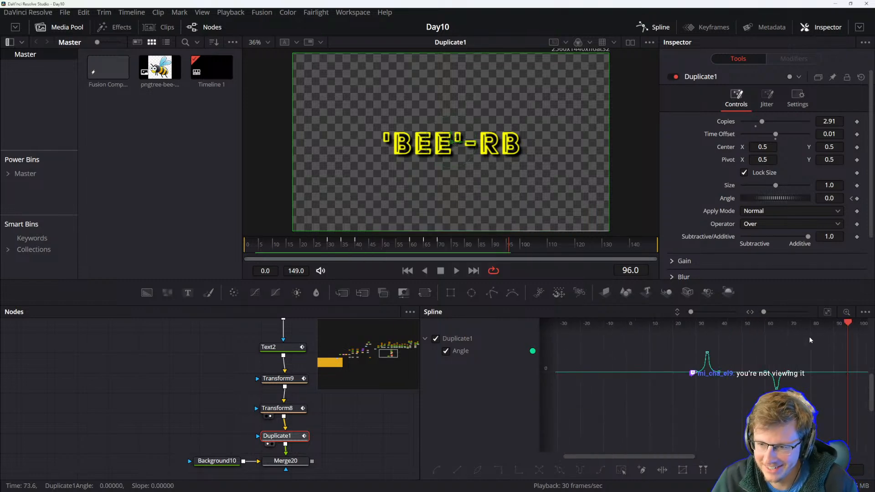
{"action": "left_click_drag", "start_coordinate": [688, 324], "coordinate": [645, 341]}
{"action": "key", "text": "space"}
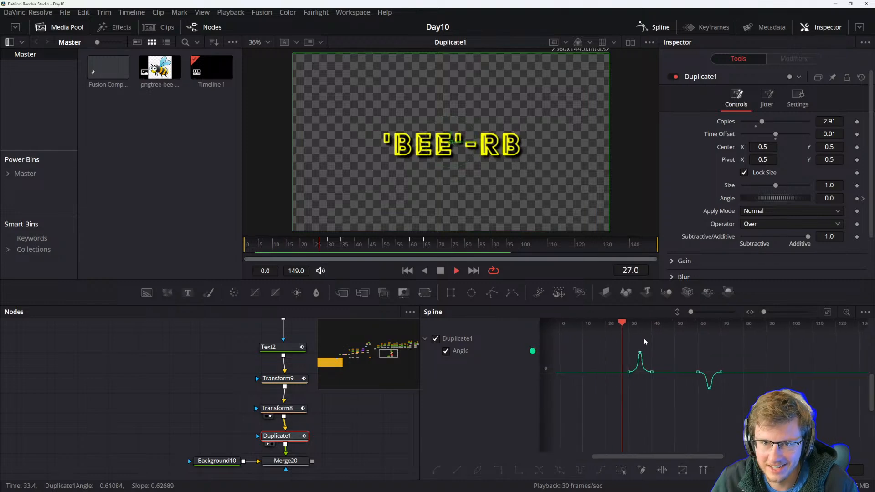
{"action": "key", "text": "space"}
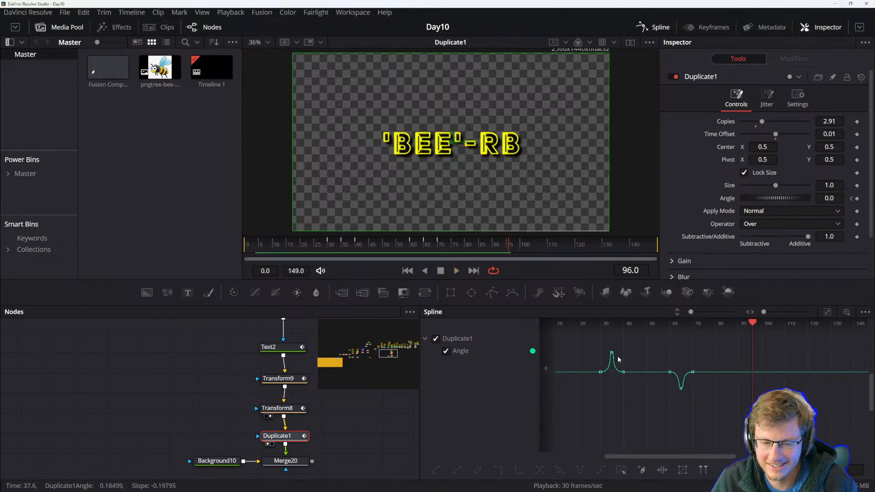
Switch to the DaVinci Resolve Reference Manual PDF and read the Available Modifiers in Fusion list.
{"action": "key", "text": "alt+Tab"}
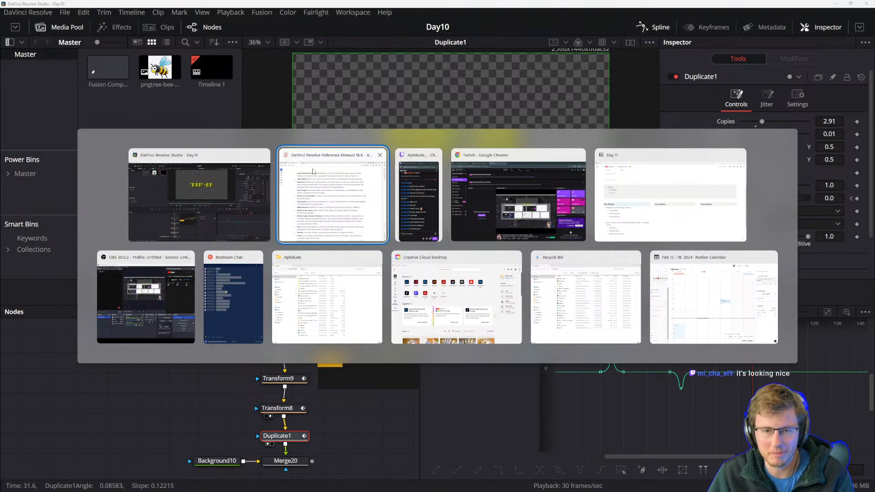
{"action": "left_click", "coordinate": [345, 199]}
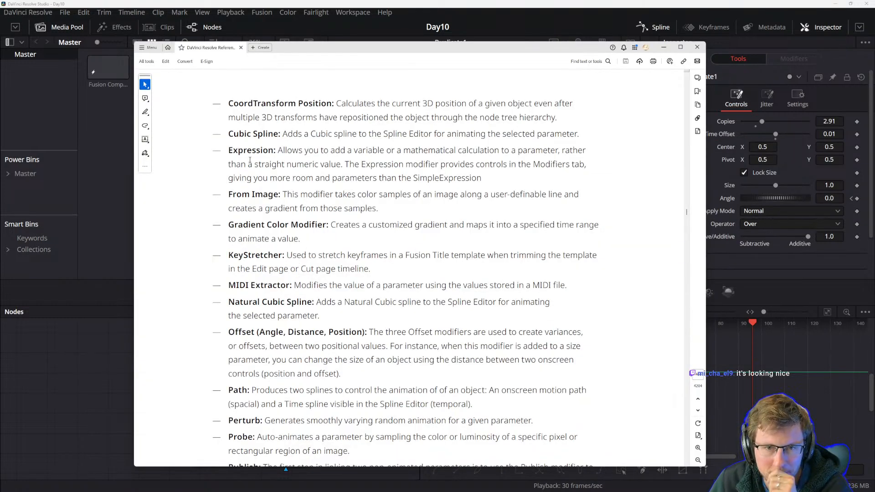
{"action": "scroll", "coordinate": [313, 159], "scroll_direction": "up", "scroll_amount": 10}
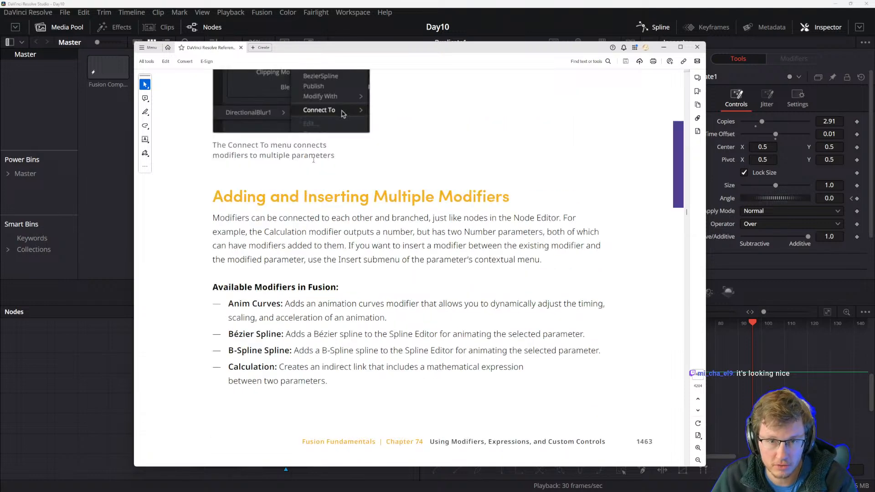
{"action": "left_click_drag", "start_coordinate": [223, 191], "coordinate": [433, 197]}
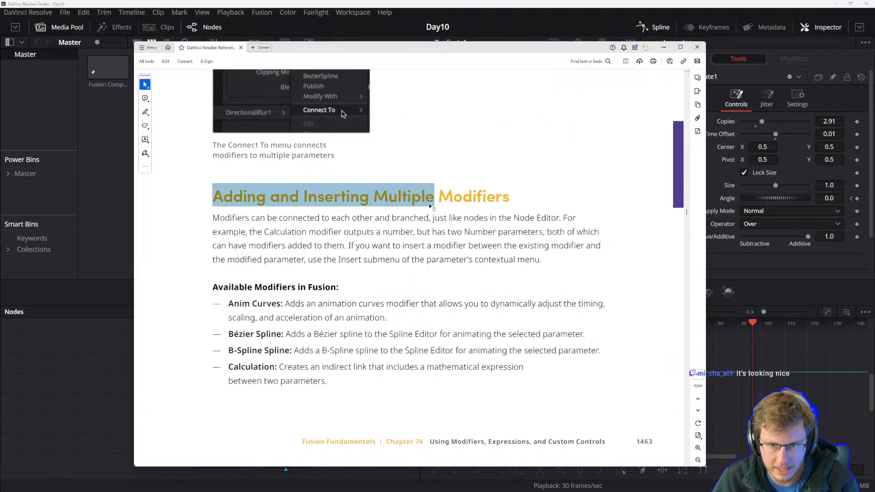
{"action": "left_click", "coordinate": [431, 206]}
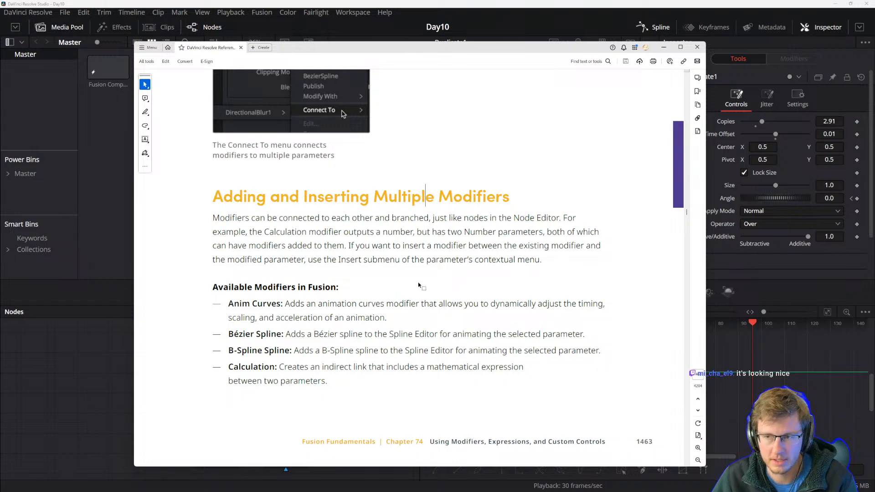
{"action": "scroll", "coordinate": [349, 287], "scroll_direction": "down", "scroll_amount": 10}
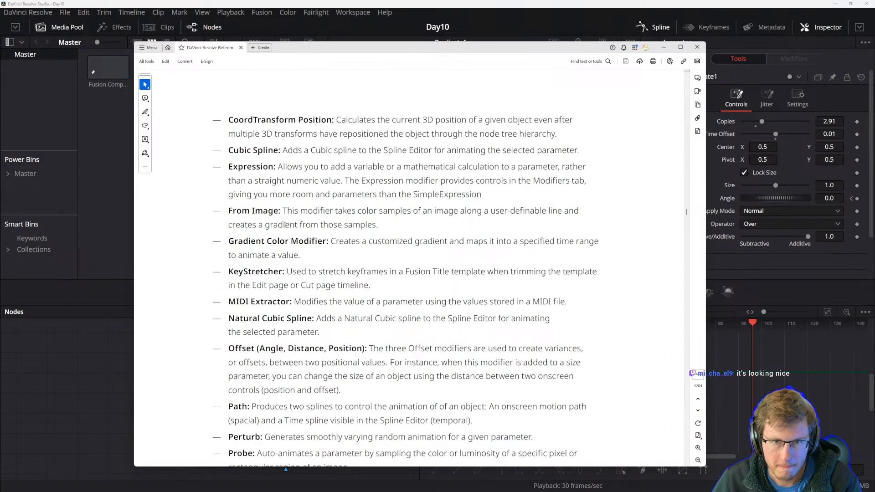
{"action": "scroll", "coordinate": [233, 117], "scroll_direction": "up", "scroll_amount": 10}
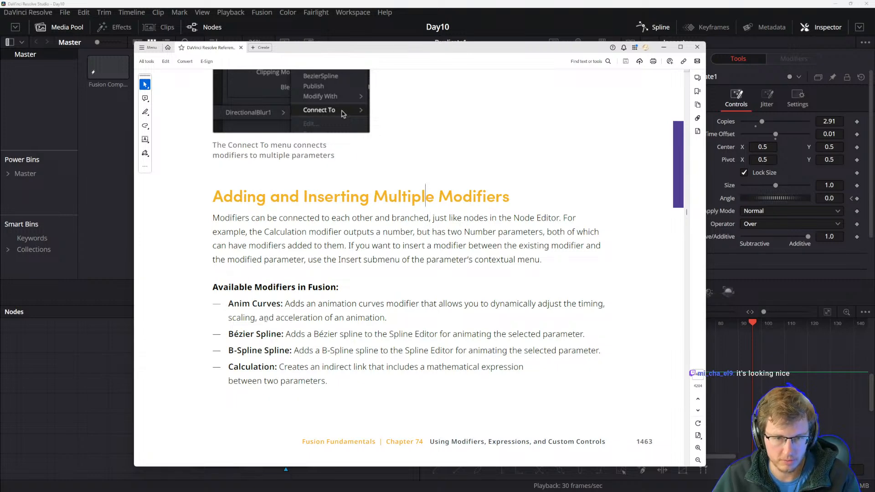
{"action": "scroll", "coordinate": [269, 319], "scroll_direction": "down", "scroll_amount": 10}
{"action": "scroll", "coordinate": [279, 226], "scroll_direction": "up", "scroll_amount": 10}
{"action": "scroll", "coordinate": [278, 226], "scroll_direction": "down", "scroll_amount": 10}
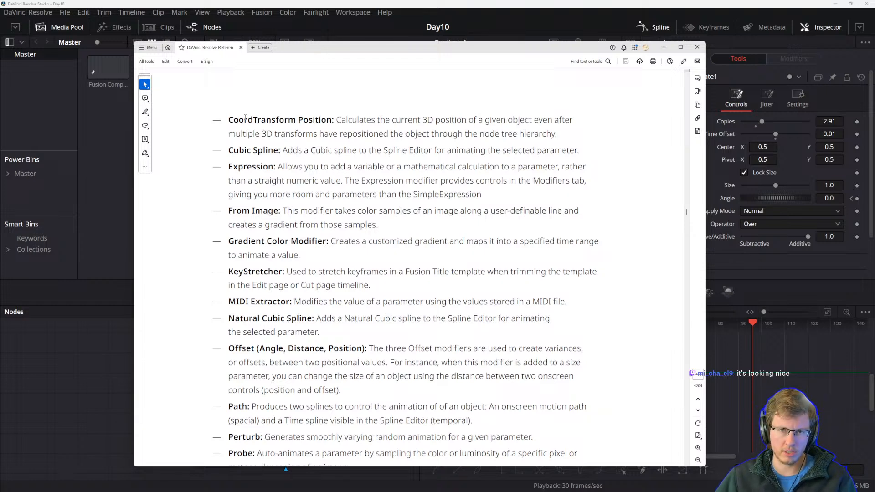
Read the CoordTransform Position, Cubic Spline and KeyStretcher modifier descriptions in the manual.
{"action": "left_click_drag", "start_coordinate": [229, 120], "coordinate": [371, 120]}
{"action": "left_click", "coordinate": [379, 134]}
{"action": "left_click", "coordinate": [396, 130]}
{"action": "left_click_drag", "start_coordinate": [463, 134], "coordinate": [340, 134]}
{"action": "left_click", "coordinate": [364, 133]}
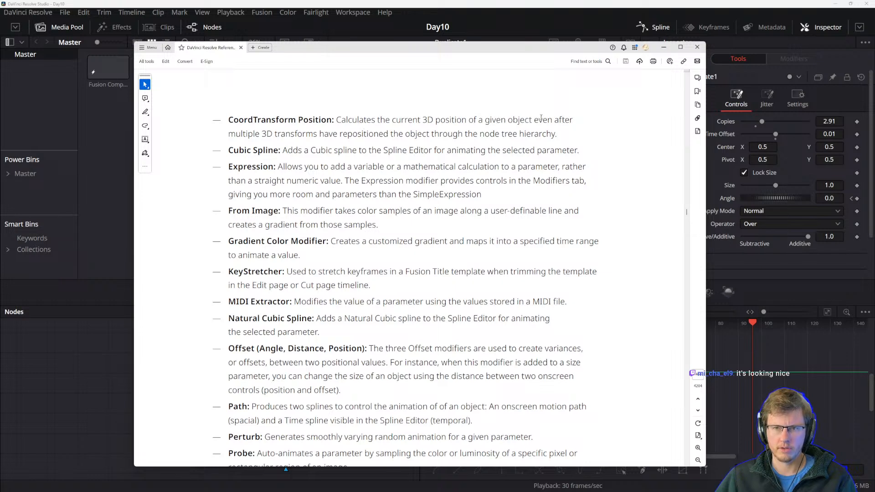
{"action": "left_click_drag", "start_coordinate": [262, 134], "coordinate": [312, 134]}
{"action": "left_click", "coordinate": [367, 142]}
{"action": "left_click_drag", "start_coordinate": [369, 135], "coordinate": [402, 135]}
{"action": "left_click", "coordinate": [349, 120]}
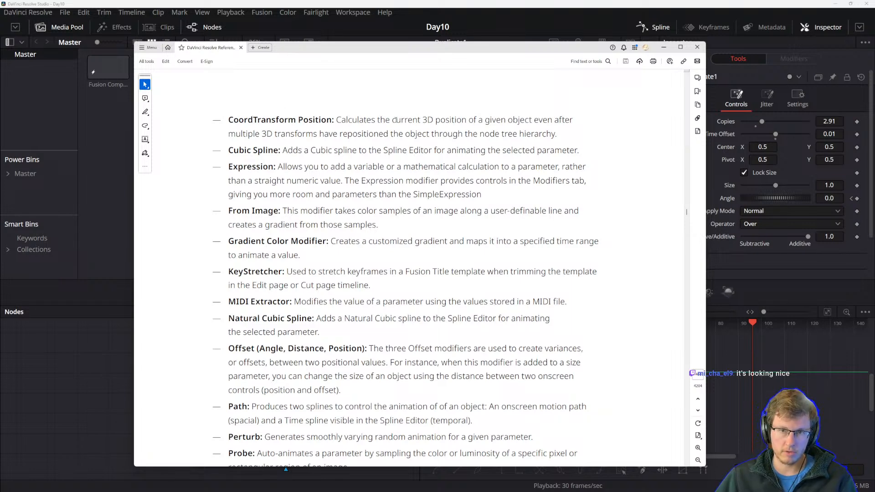
{"action": "left_click_drag", "start_coordinate": [262, 133], "coordinate": [317, 133]}
{"action": "left_click", "coordinate": [369, 135]}
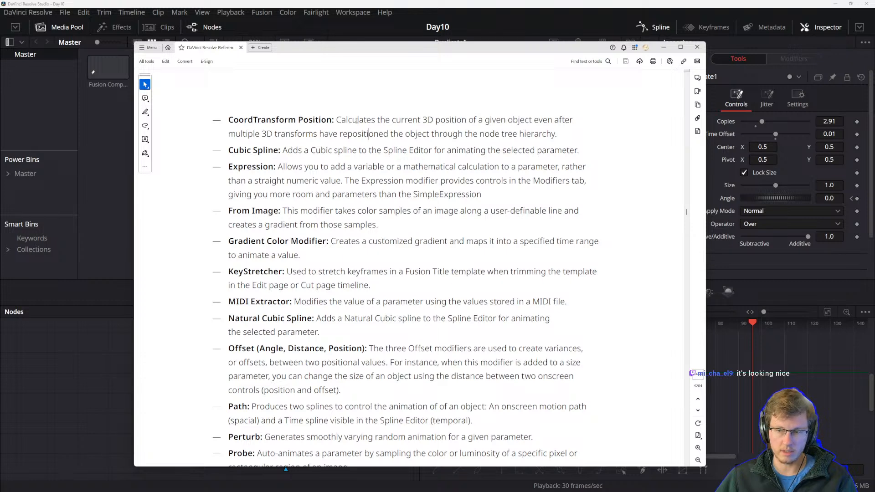
{"action": "left_click_drag", "start_coordinate": [229, 119], "coordinate": [376, 119]}
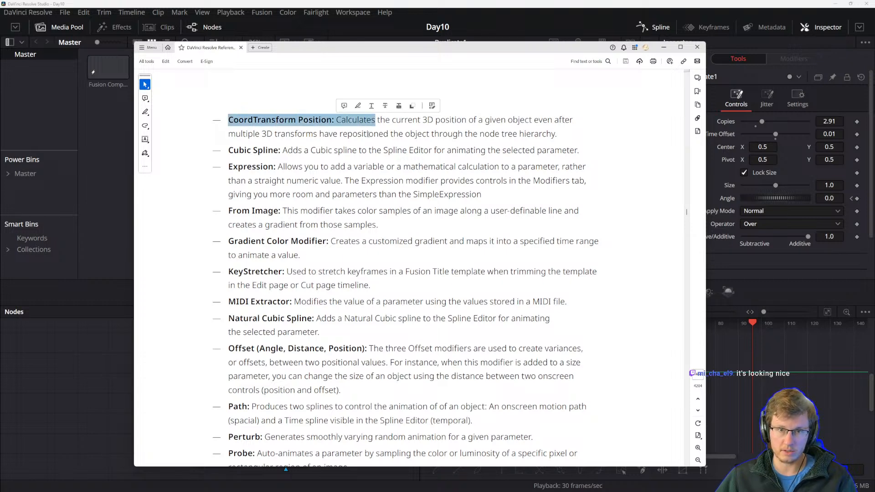
{"action": "left_click_drag", "start_coordinate": [274, 133], "coordinate": [399, 130]}
{"action": "left_click", "coordinate": [447, 133]}
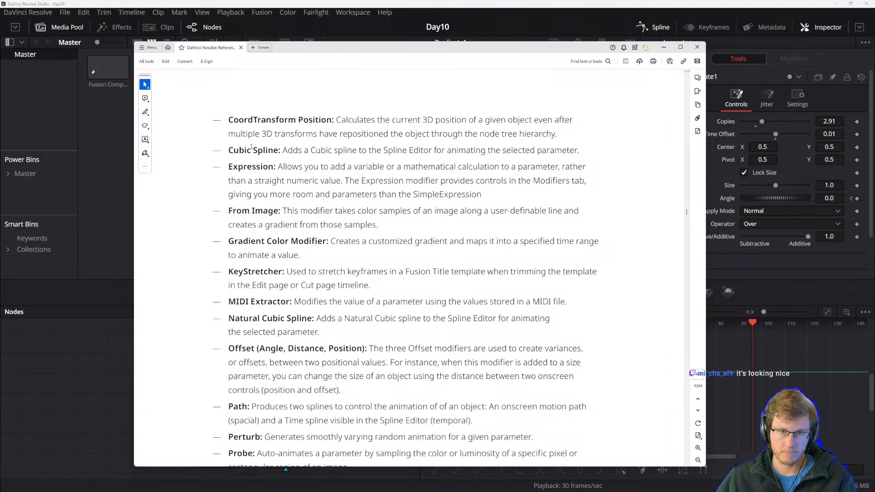
{"action": "left_click_drag", "start_coordinate": [283, 150], "coordinate": [367, 152]}
{"action": "left_click", "coordinate": [370, 155]}
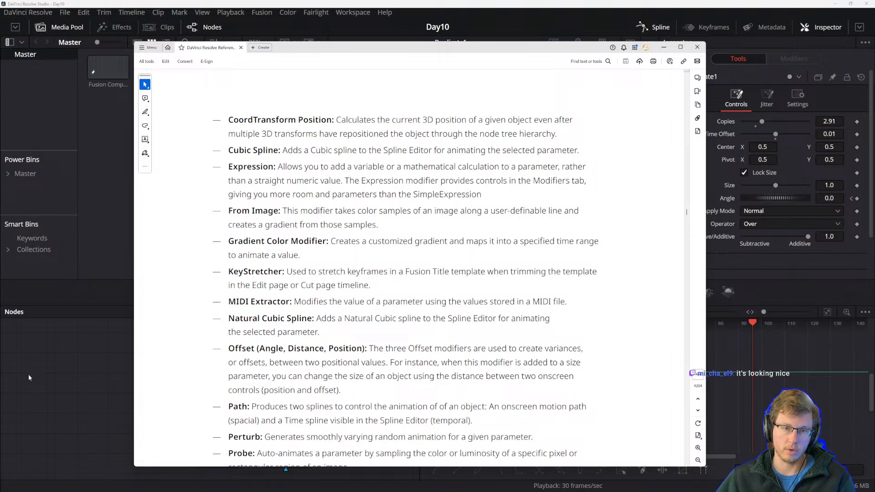
{"action": "left_click_drag", "start_coordinate": [300, 286], "coordinate": [370, 286]}
{"action": "left_click", "coordinate": [292, 286]}
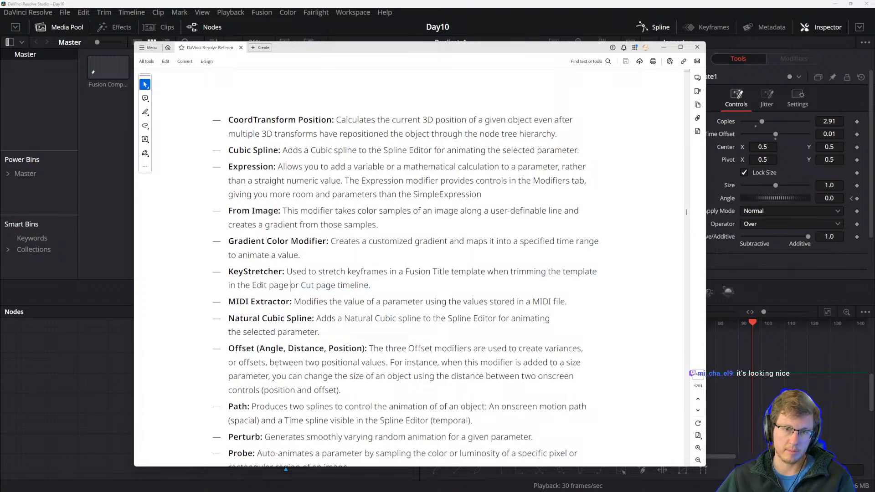
{"action": "left_click", "coordinate": [64, 375]}
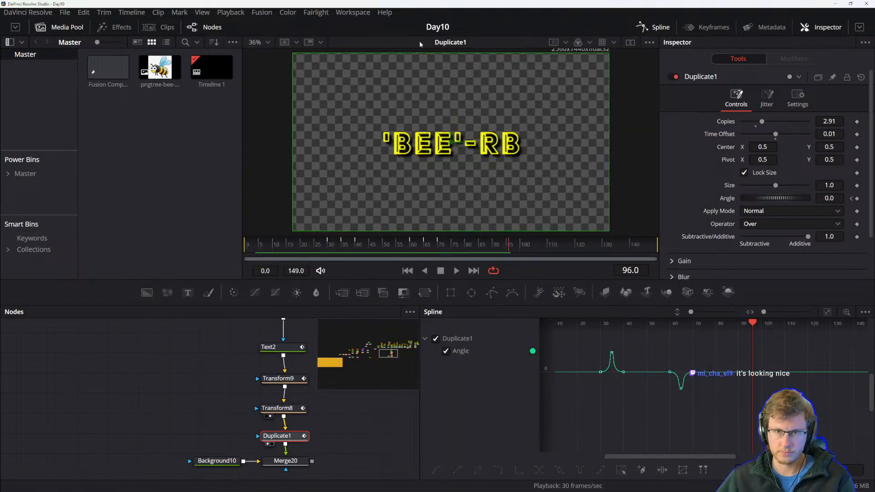
{"action": "left_click", "coordinate": [354, 12]}
{"action": "mouse_move", "coordinate": [327, 13]}
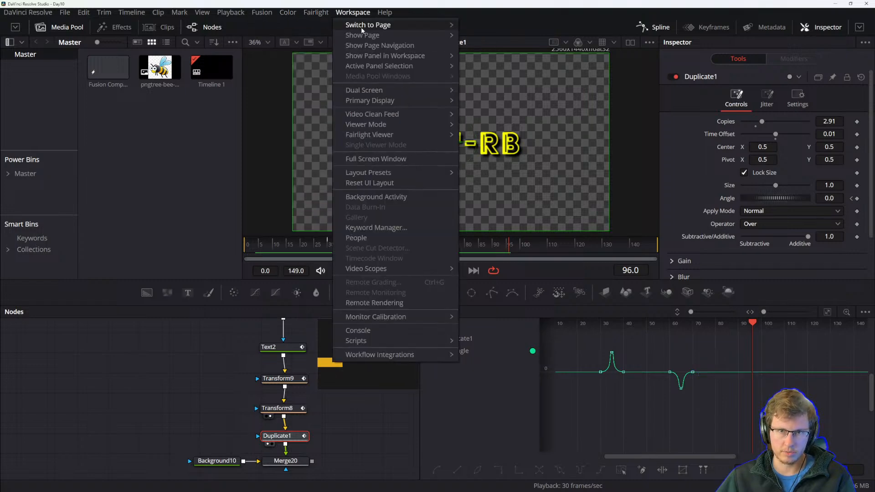
{"action": "mouse_move", "coordinate": [370, 57]}
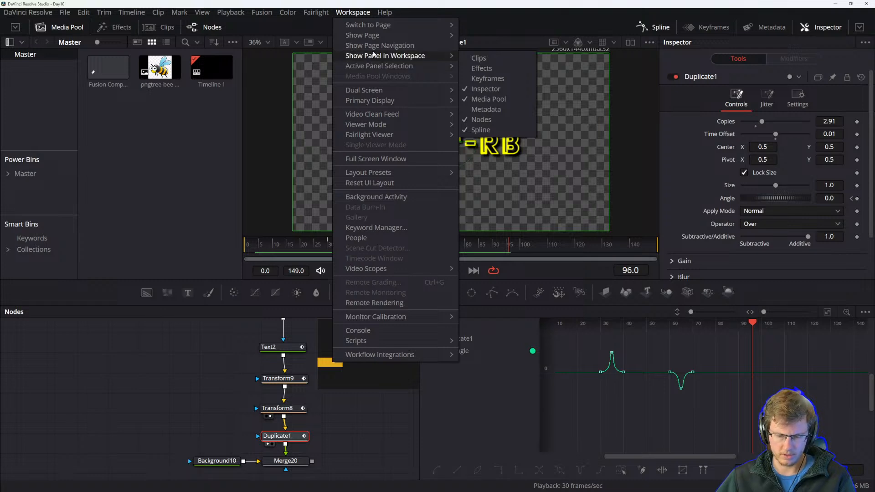
{"action": "left_click", "coordinate": [228, 396]}
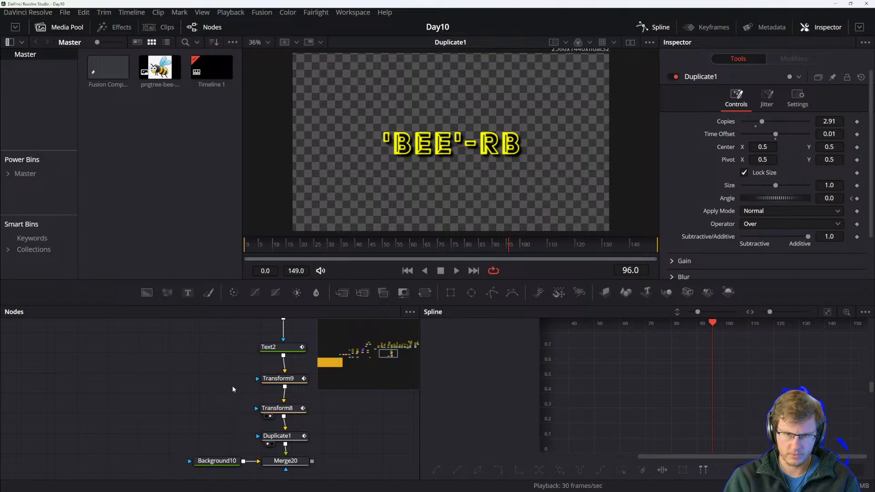
{"action": "left_click", "coordinate": [262, 13]}
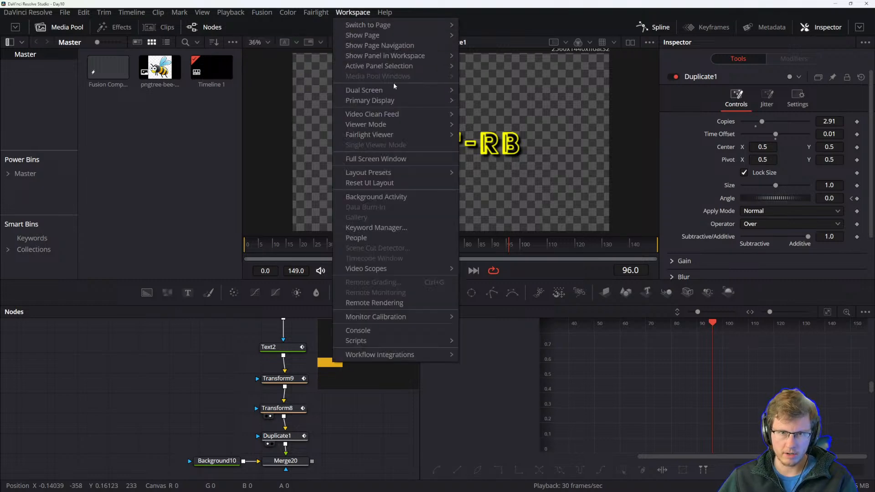
{"action": "mouse_move", "coordinate": [372, 103]}
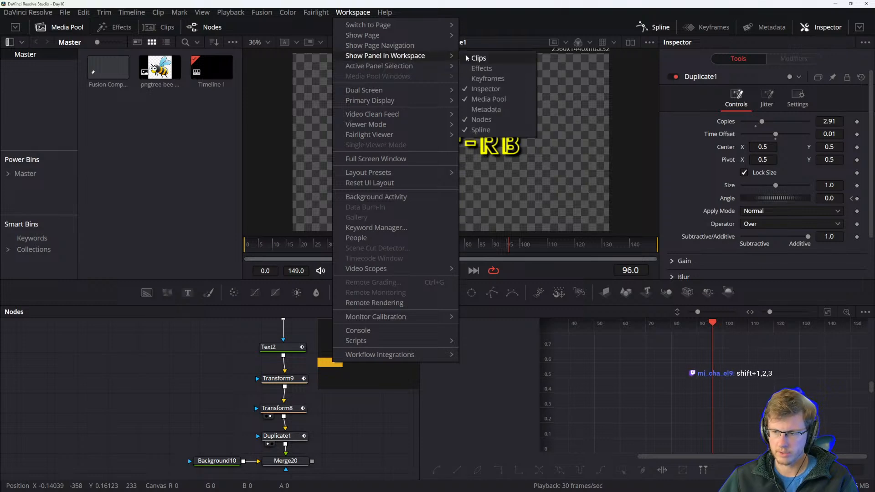
{"action": "left_click", "coordinate": [131, 360]}
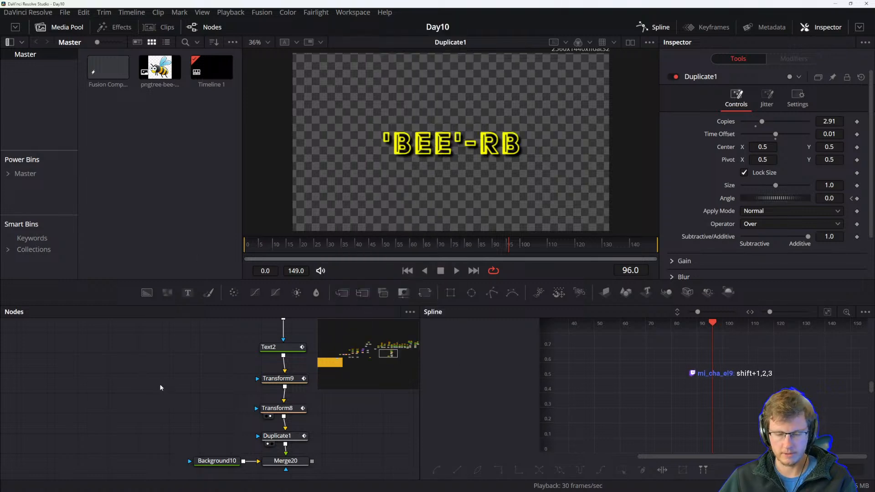
Switch to the Edit page, select the Fusion Composition clip and browse the Open FX filter categories in the Effects library.
{"action": "key", "text": "shift+3"}
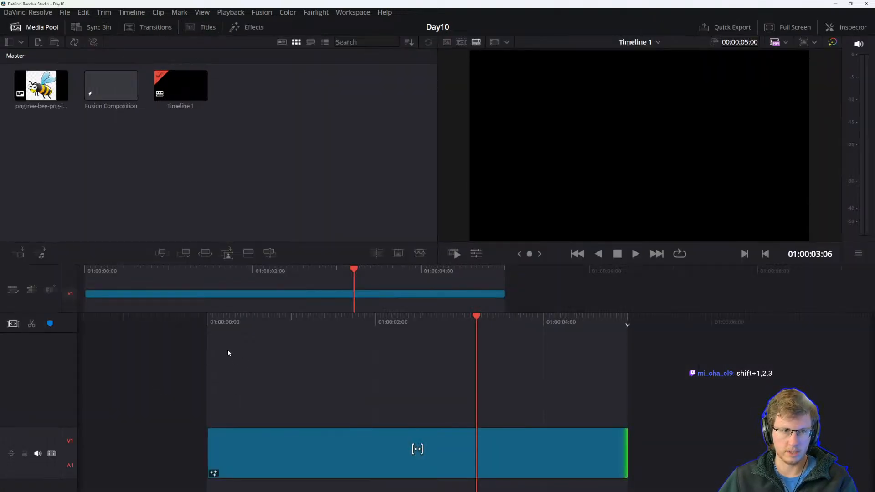
{"action": "key", "text": "shift+4"}
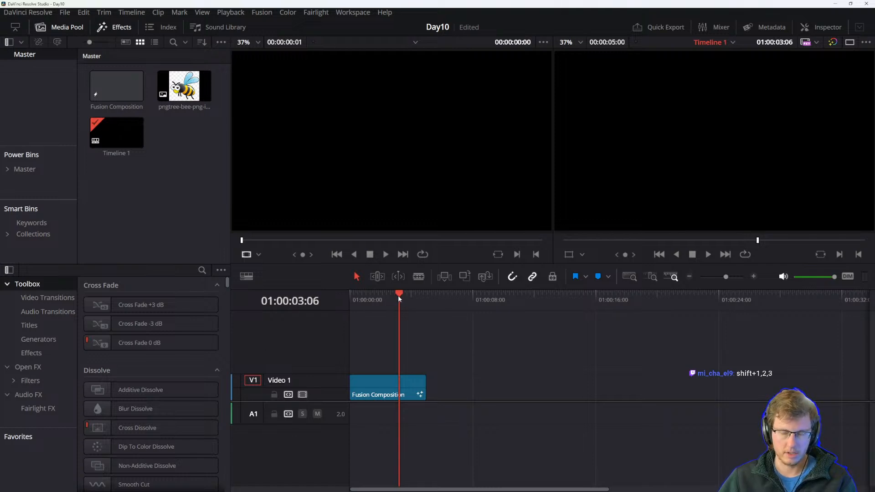
{"action": "left_click", "coordinate": [361, 393]}
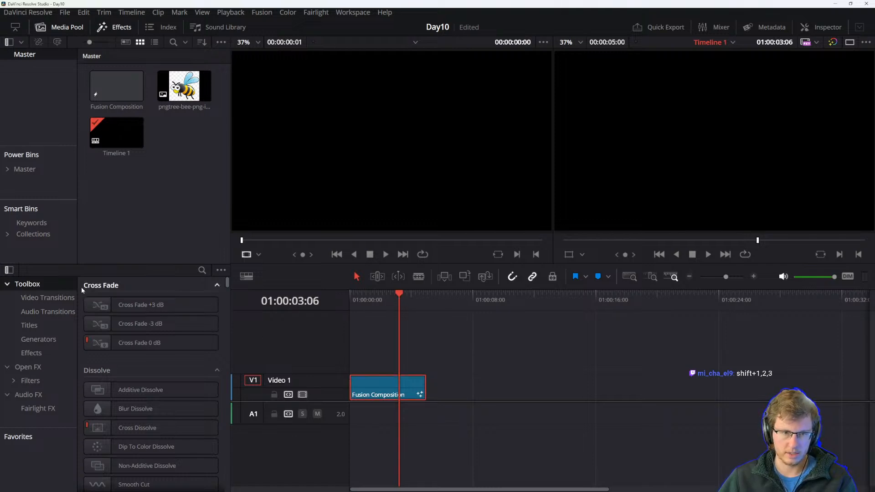
{"action": "left_click", "coordinate": [200, 271]}
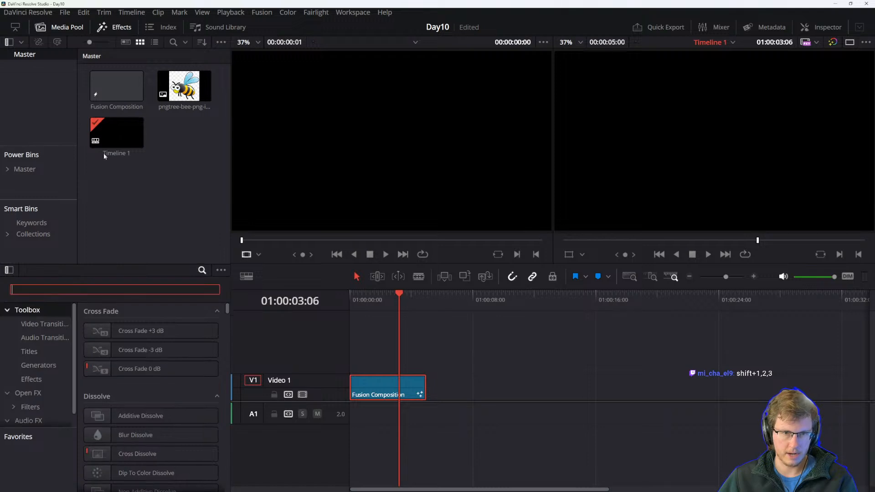
{"action": "left_click", "coordinate": [9, 310]}
{"action": "left_click", "coordinate": [13, 340]}
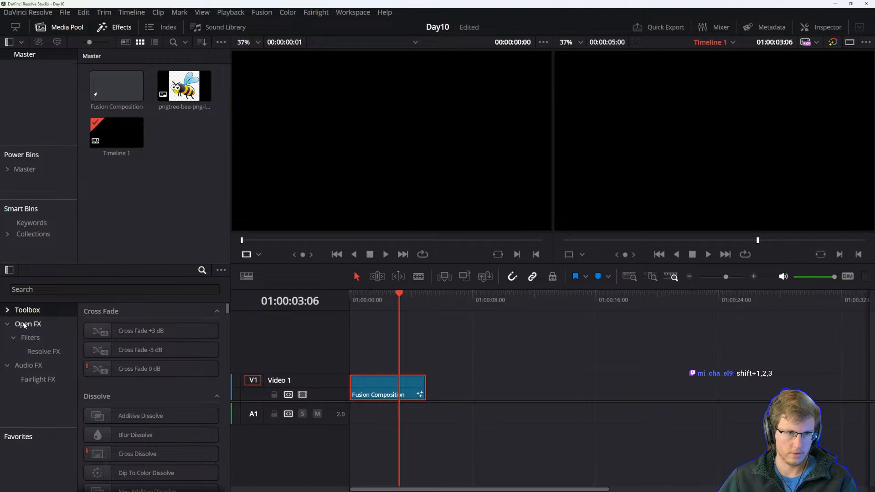
Search the Effects library for "time", clear the search, and return to the Fusion page.
{"action": "left_click", "coordinate": [60, 290]}
{"action": "type", "text": "time"}
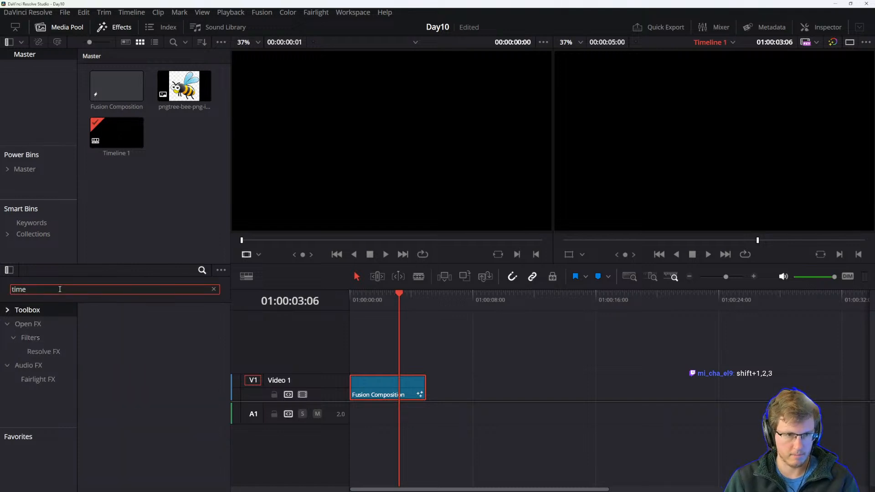
{"action": "left_click", "coordinate": [37, 352]}
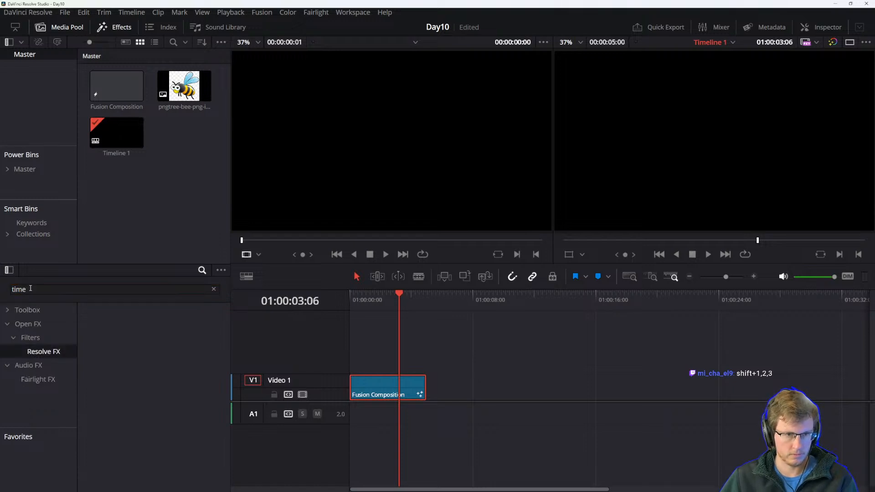
{"action": "left_click", "coordinate": [214, 289]}
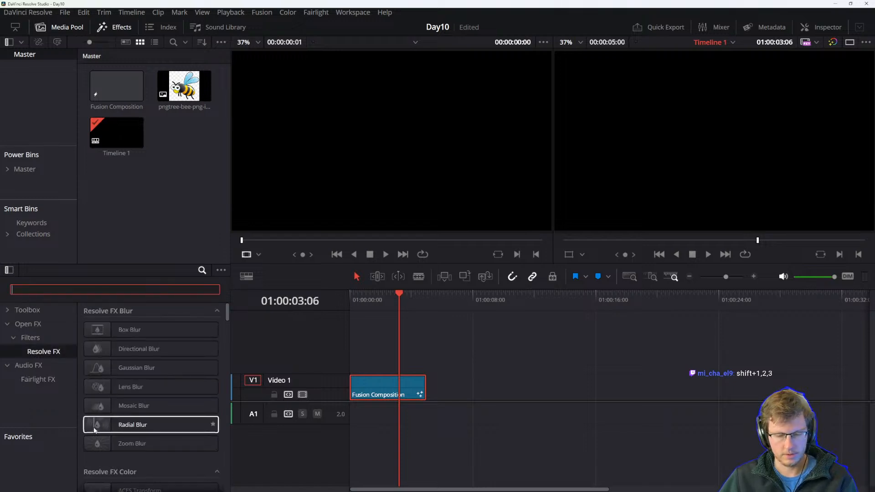
{"action": "type", "text": "@"}
{"action": "key", "text": "BackSpace"}
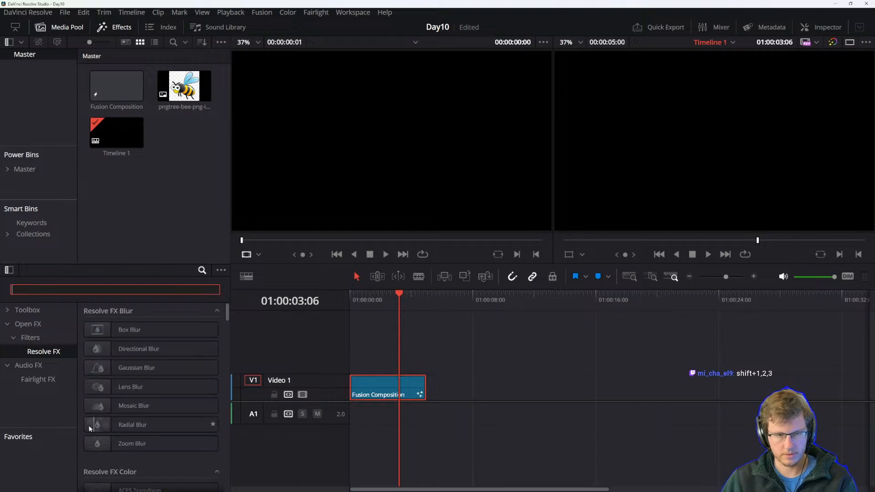
{"action": "type", "text": "%"}
{"action": "left_click", "coordinate": [445, 375]}
{"action": "key", "text": "shift+5"}
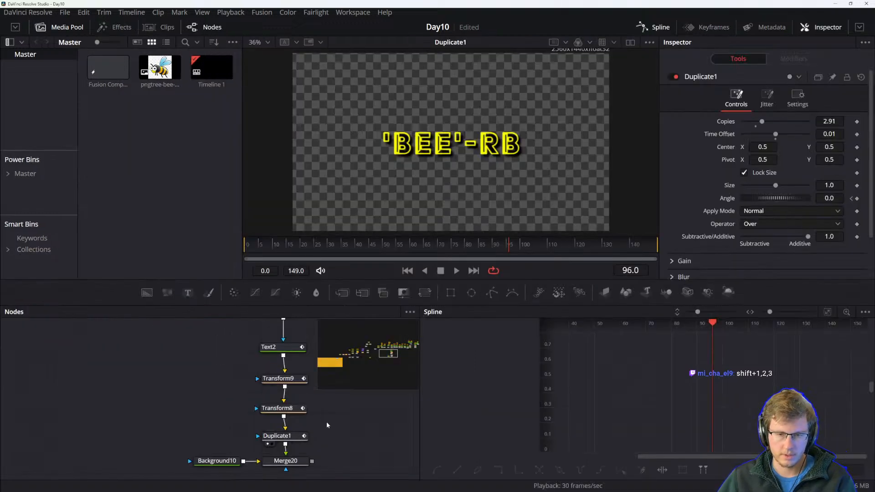
Return to the reference manual and read the KeyStretcher, MIDI Extractor and Natural Cubic Spline descriptions.
{"action": "key", "text": "alt+Tab"}
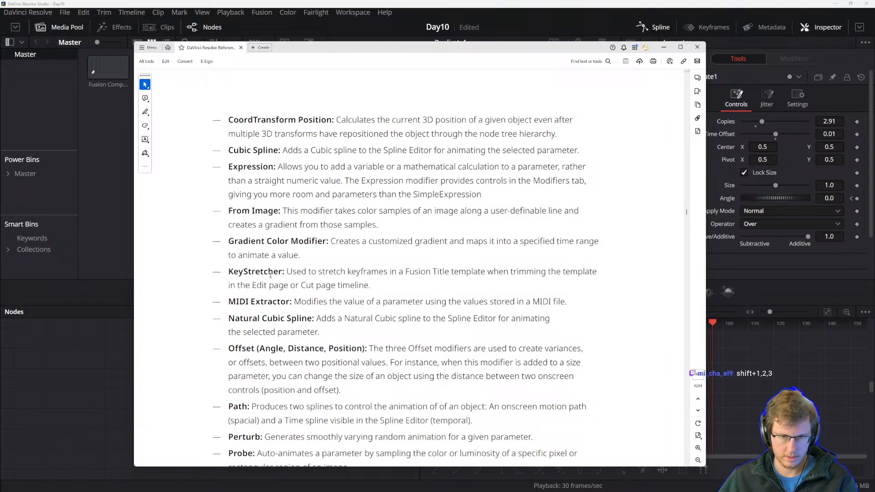
{"action": "left_click", "coordinate": [370, 285]}
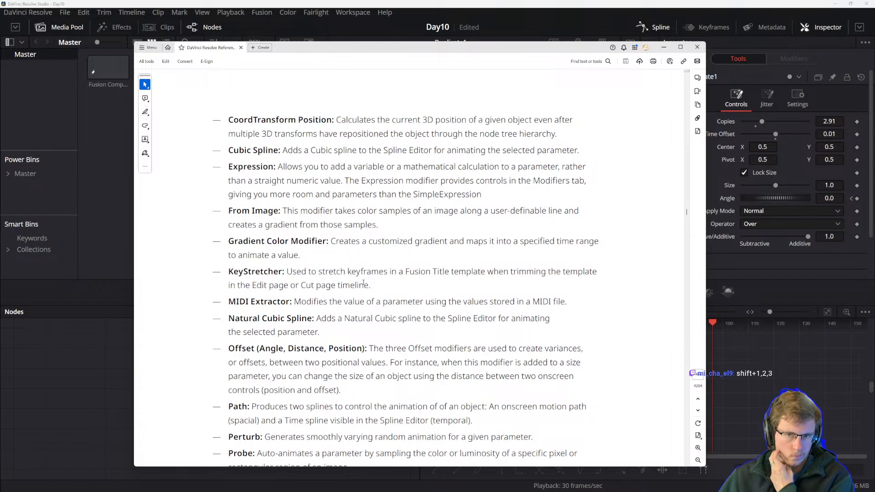
{"action": "left_click_drag", "start_coordinate": [327, 273], "coordinate": [360, 274]}
{"action": "left_click", "coordinate": [386, 276]}
{"action": "left_click", "coordinate": [417, 290]}
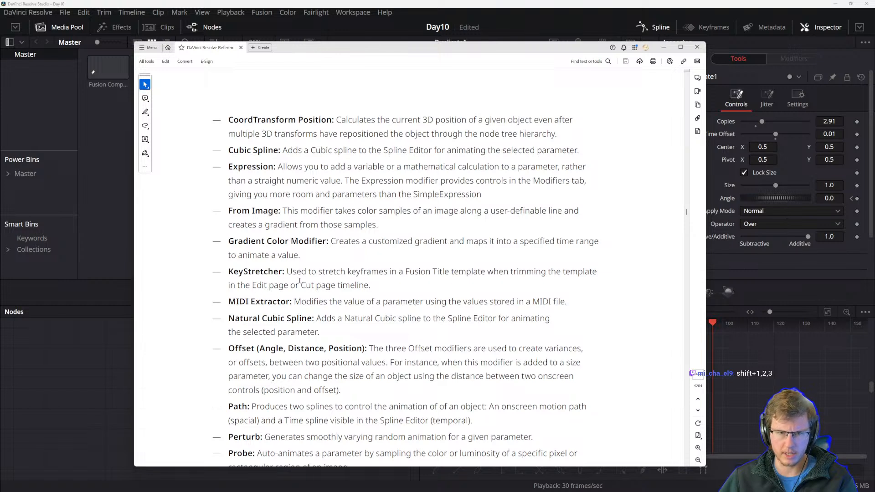
{"action": "left_click_drag", "start_coordinate": [370, 287], "coordinate": [317, 286]}
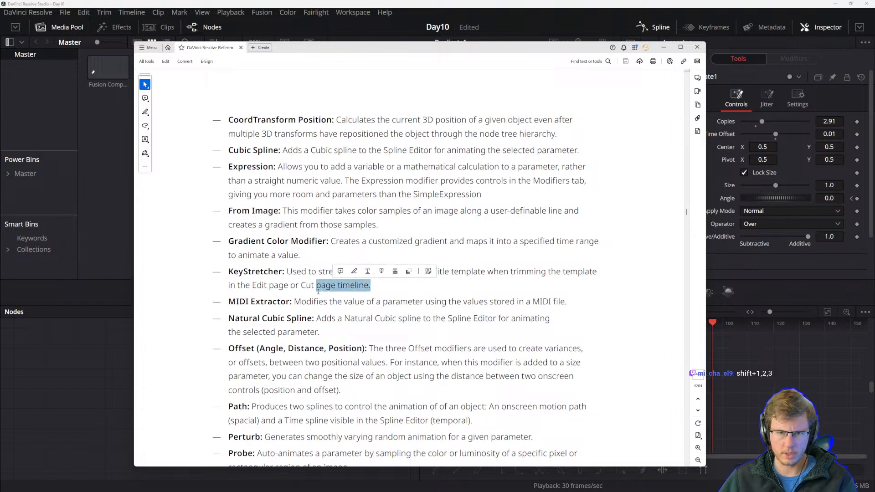
{"action": "left_click", "coordinate": [310, 287]}
{"action": "left_click_drag", "start_coordinate": [253, 286], "coordinate": [370, 287]}
{"action": "left_click", "coordinate": [255, 334]}
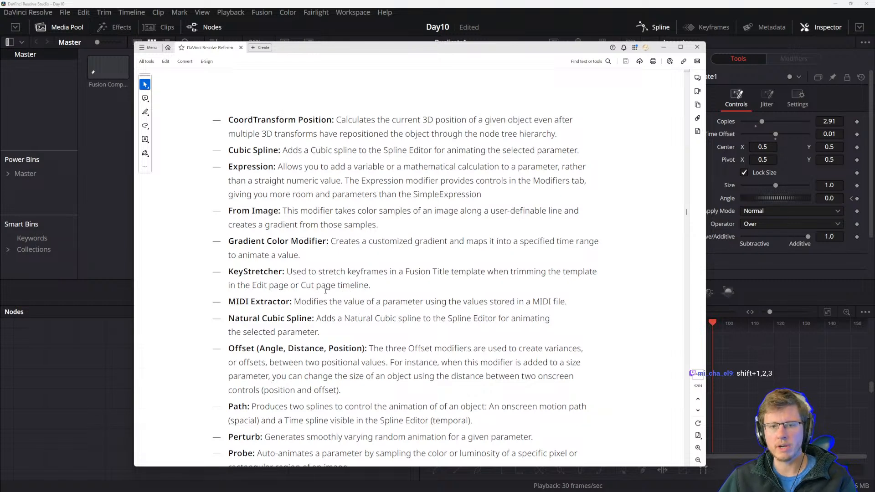
{"action": "left_click_drag", "start_coordinate": [300, 286], "coordinate": [371, 288]}
{"action": "left_click", "coordinate": [377, 290]}
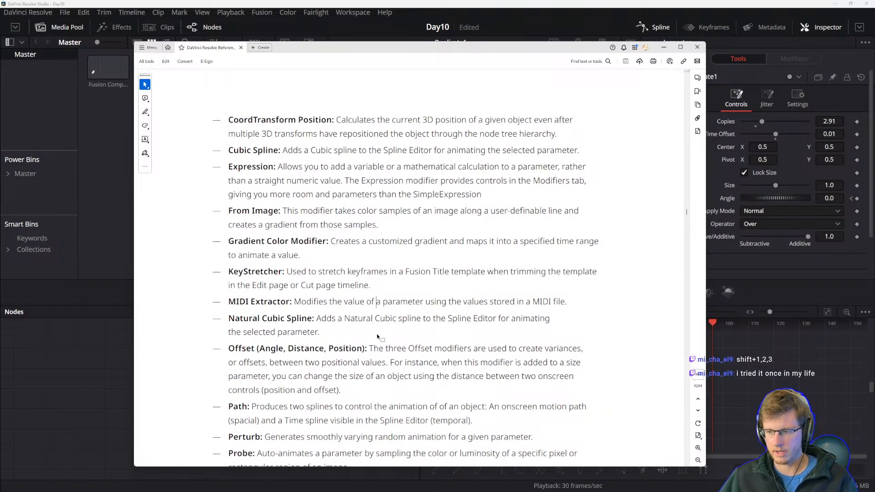
{"action": "left_click", "coordinate": [375, 287]}
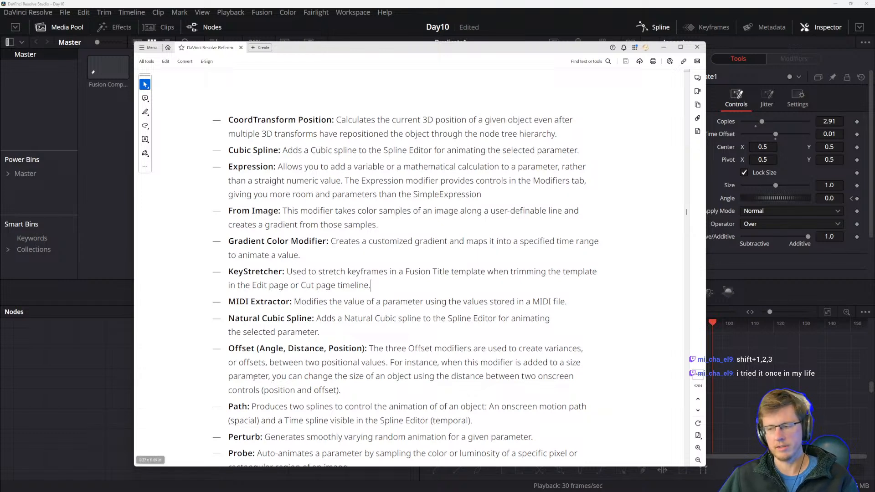
{"action": "left_click", "coordinate": [292, 319]}
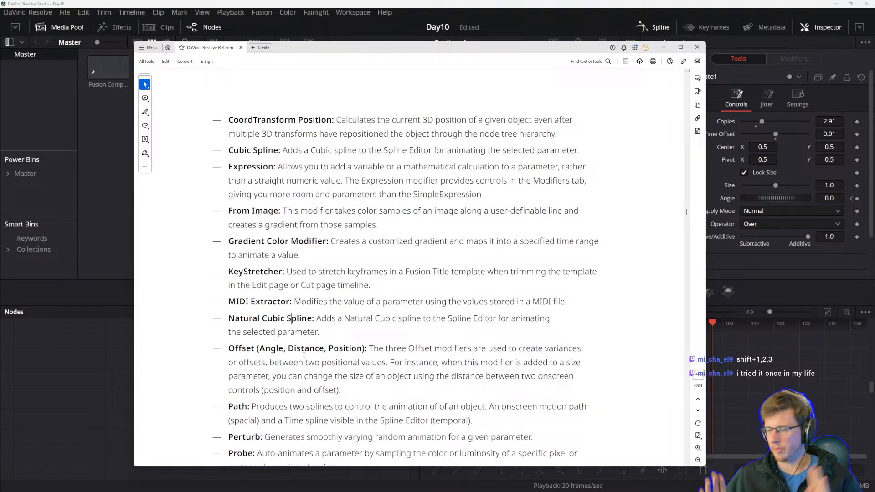
{"action": "left_click", "coordinate": [262, 309]}
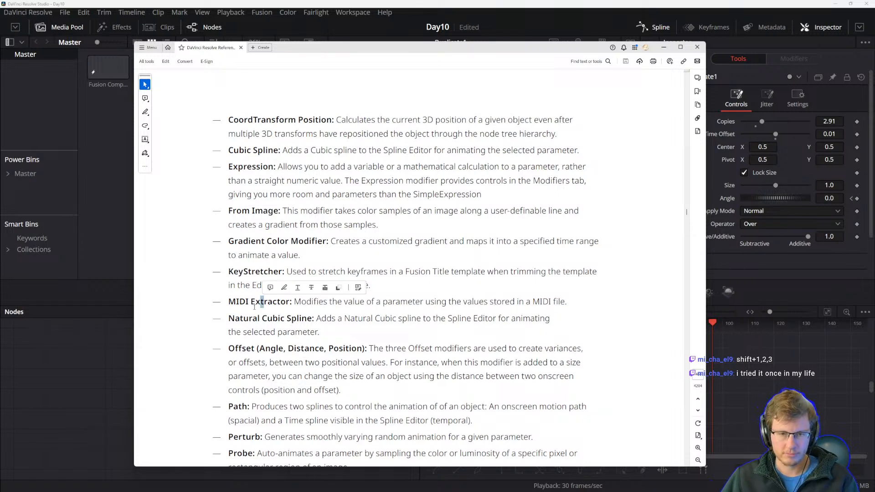
{"action": "left_click", "coordinate": [334, 319]}
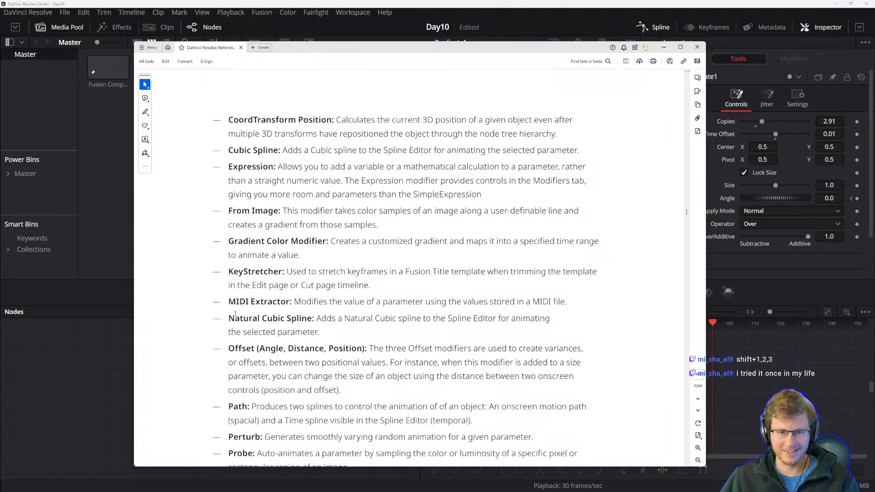
{"action": "left_click_drag", "start_coordinate": [295, 303], "coordinate": [382, 304]}
{"action": "left_click", "coordinate": [428, 309]}
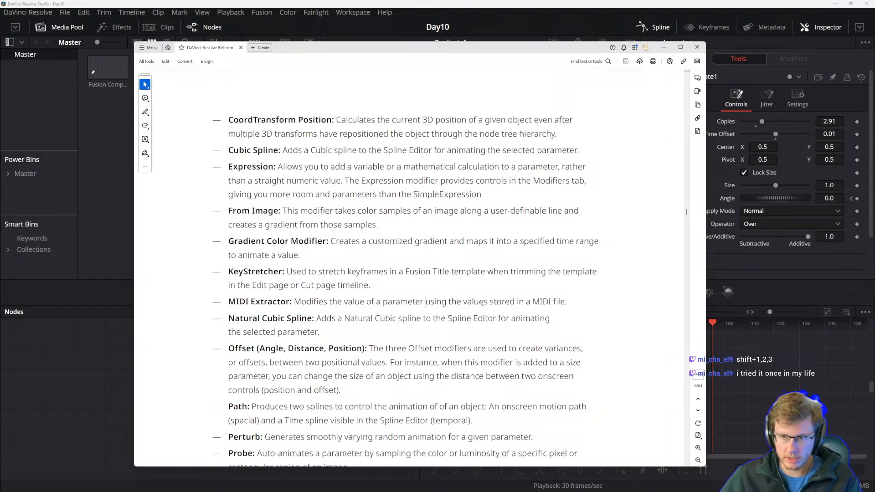
Pan the node graph and search the Select Tool list for a MIDI tool without adding anything.
{"action": "left_click", "coordinate": [115, 363]}
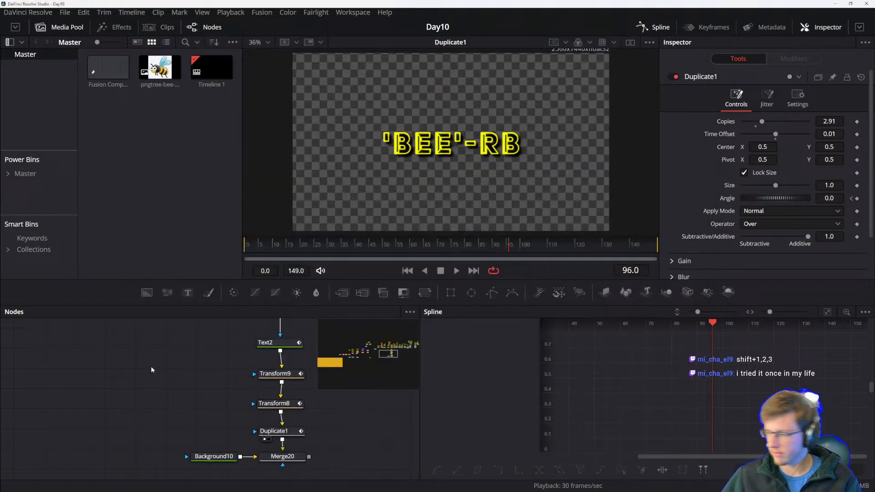
{"action": "left_click_drag", "start_coordinate": [141, 426], "coordinate": [103, 428]}
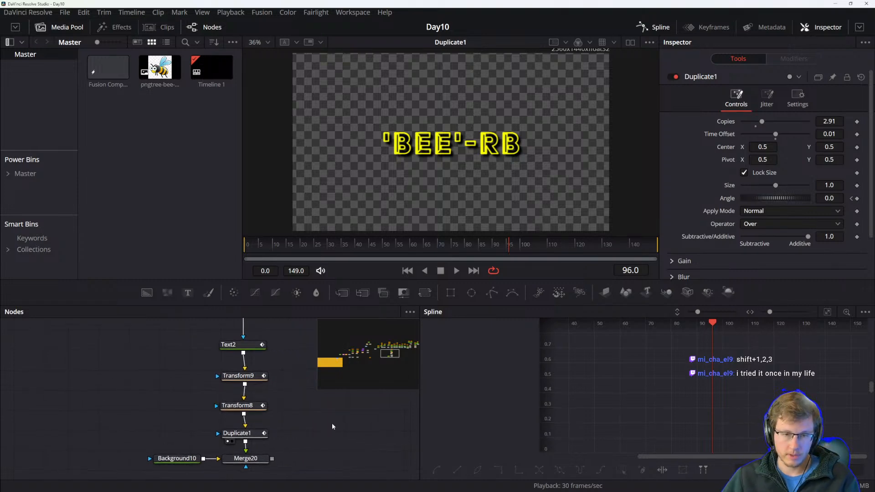
{"action": "left_click_drag", "start_coordinate": [347, 435], "coordinate": [328, 450]}
{"action": "key", "text": "shift+space"}
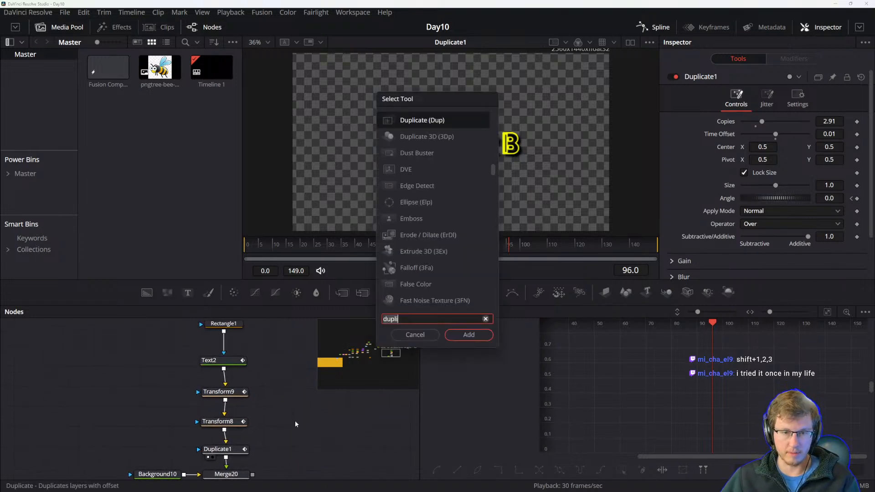
{"action": "type", "text": "midi"}
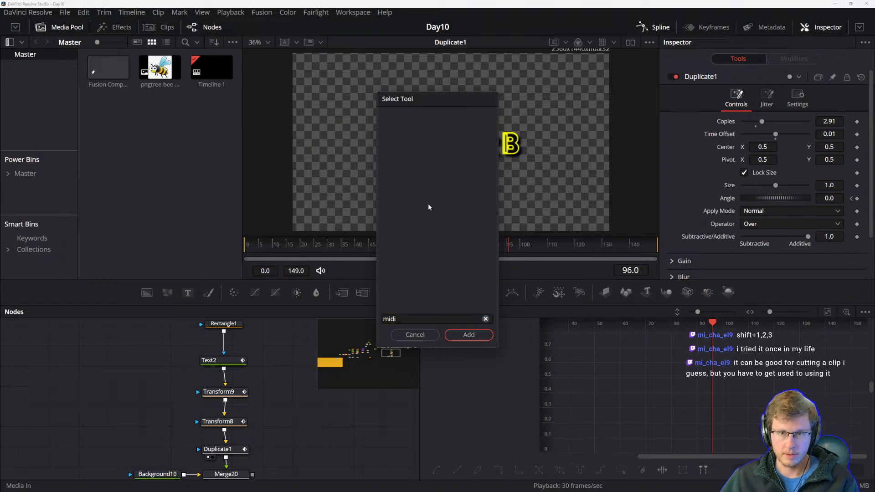
{"action": "key", "text": "Escape"}
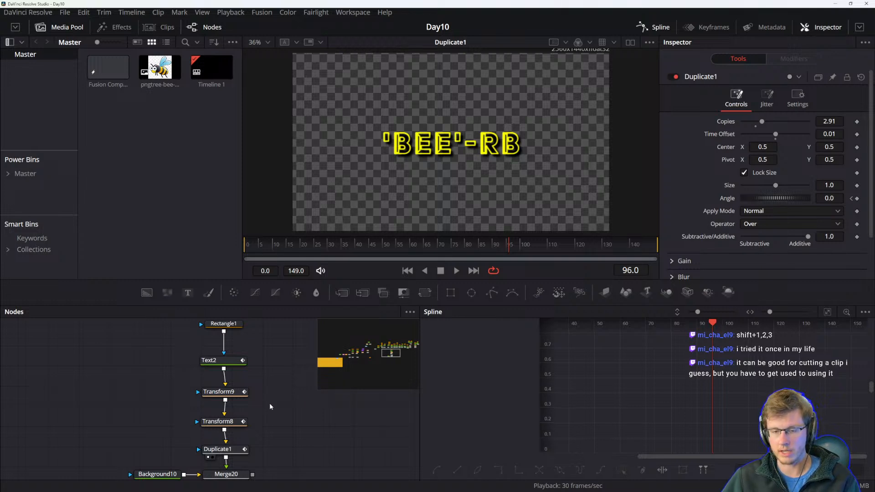
Select Duplicate1 to view its Angle spline, then reread the Natural Cubic Spline and MIDI Extractor entries in the manual.
{"action": "left_click", "coordinate": [246, 439]}
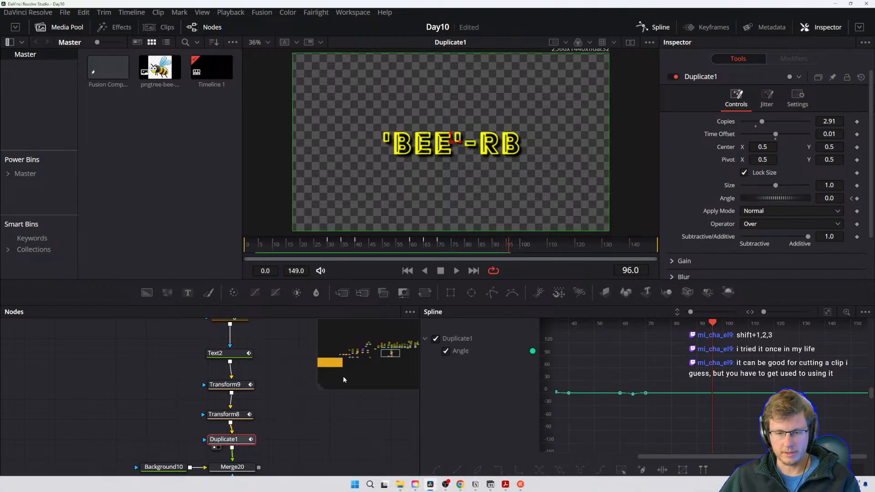
{"action": "left_click", "coordinate": [304, 436]}
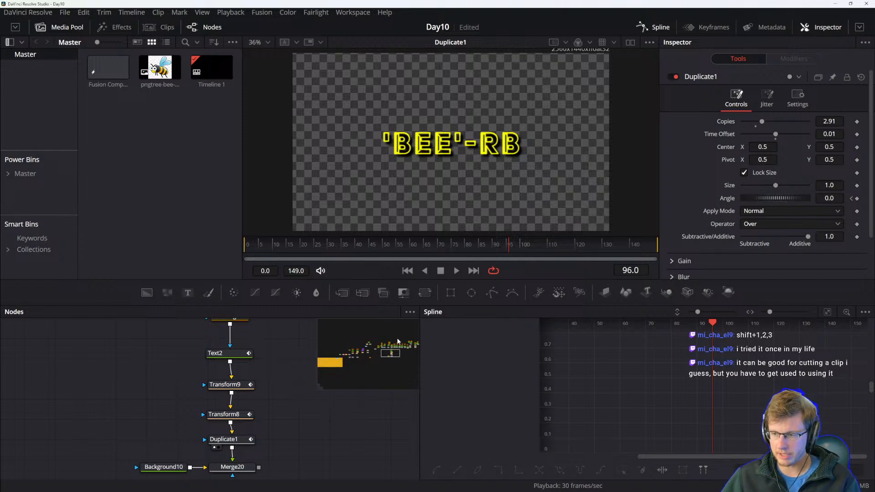
{"action": "key", "text": "alt+Tab"}
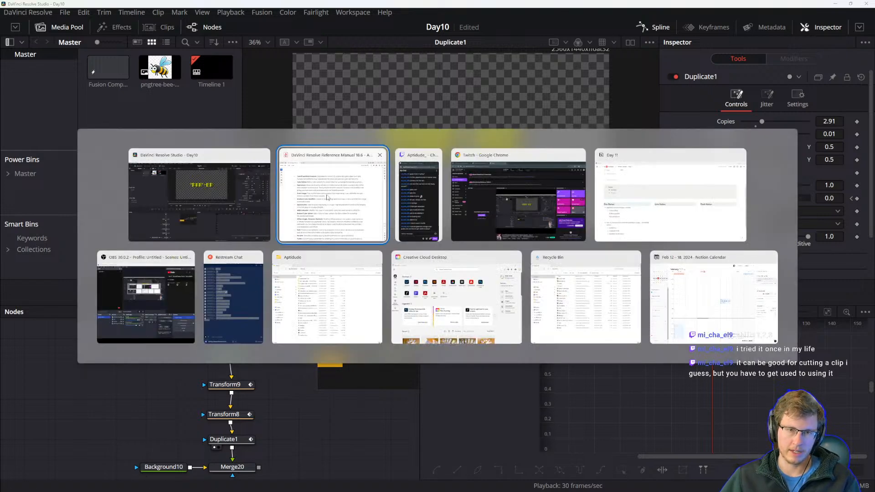
{"action": "left_click", "coordinate": [330, 214]}
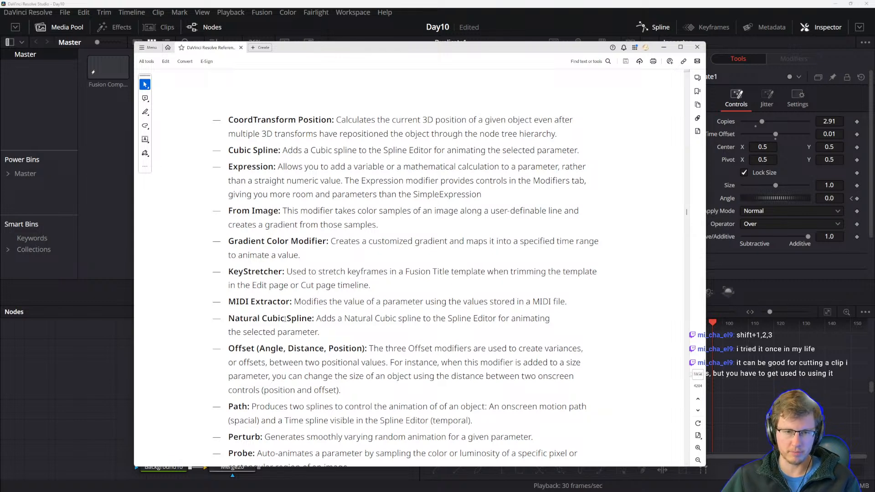
{"action": "left_click_drag", "start_coordinate": [228, 318], "coordinate": [285, 318]}
{"action": "left_click", "coordinate": [311, 332]}
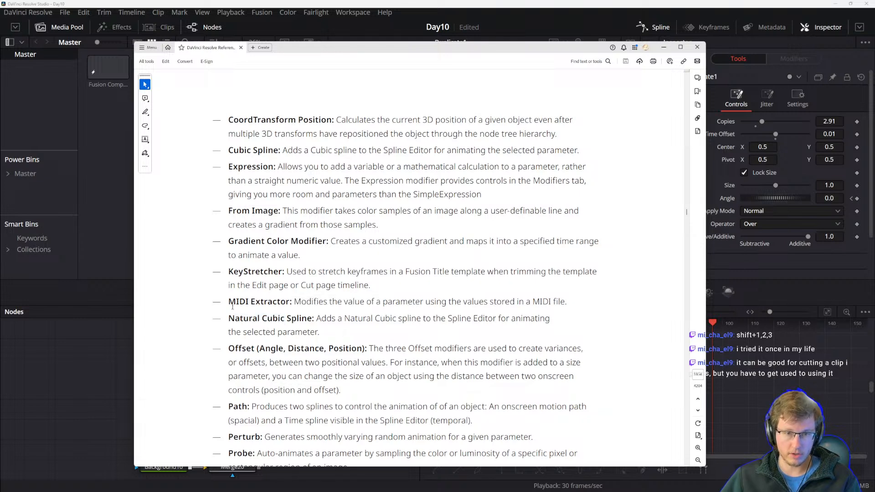
{"action": "left_click_drag", "start_coordinate": [232, 307], "coordinate": [306, 307]}
{"action": "left_click", "coordinate": [305, 306]}
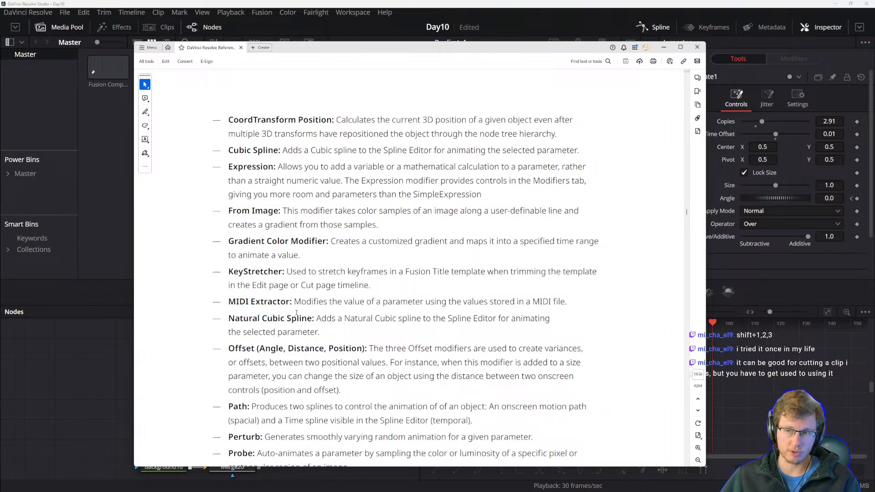
Reread the Natural Cubic Spline and MIDI Extractor entries in the reference manual's modifier list.
{"action": "left_click_drag", "start_coordinate": [230, 304], "coordinate": [285, 311]}
{"action": "left_click", "coordinate": [331, 332]}
{"action": "left_click", "coordinate": [256, 321]}
{"action": "left_click_drag", "start_coordinate": [227, 318], "coordinate": [267, 322]}
{"action": "left_click", "coordinate": [316, 333]}
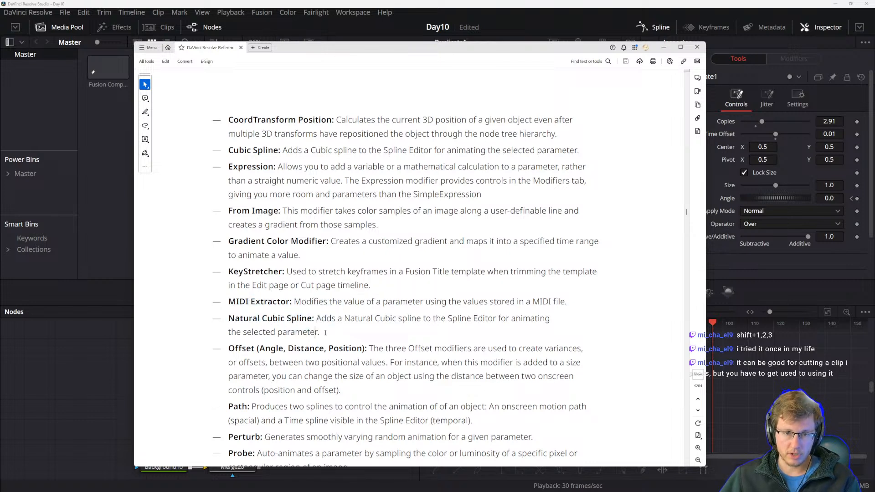
{"action": "mouse_move", "coordinate": [495, 489]}
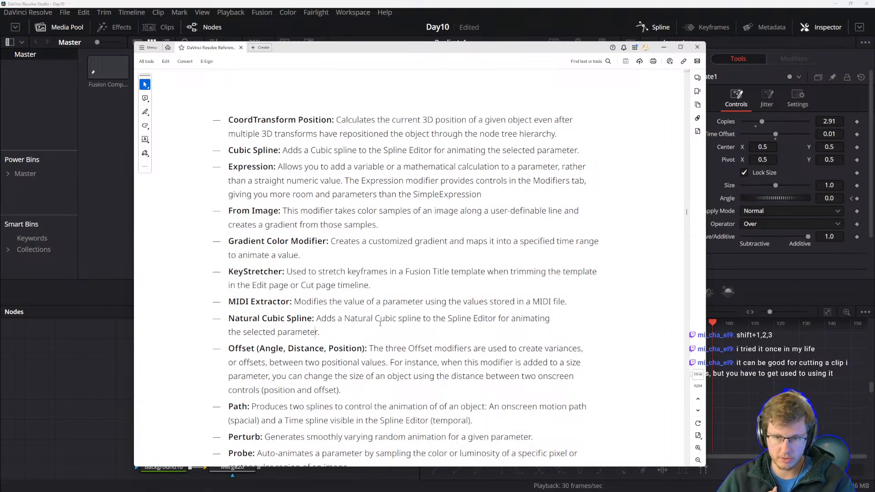
{"action": "scroll", "coordinate": [321, 311], "scroll_direction": "down", "scroll_amount": 1}
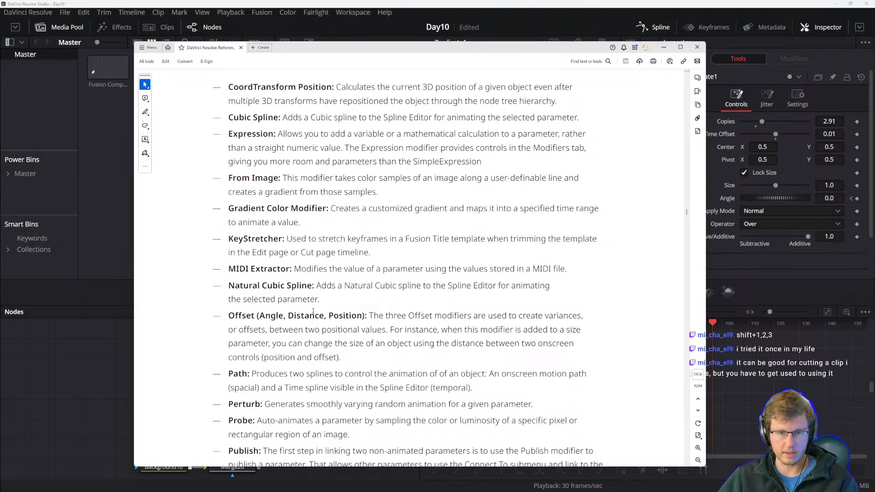
{"action": "left_click_drag", "start_coordinate": [229, 315], "coordinate": [284, 316]}
{"action": "left_click_drag", "start_coordinate": [337, 331], "coordinate": [335, 333]}
{"action": "left_click", "coordinate": [349, 343]}
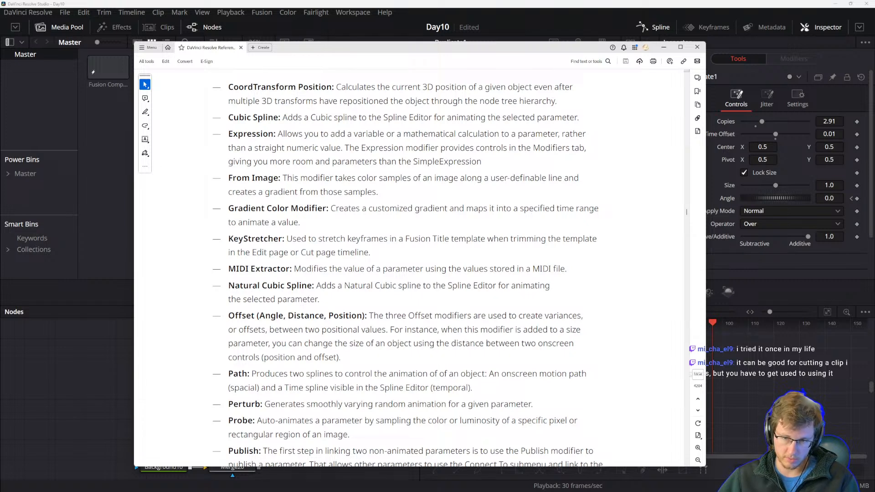
{"action": "left_click_drag", "start_coordinate": [265, 360], "coordinate": [337, 360]}
{"action": "left_click", "coordinate": [282, 357]}
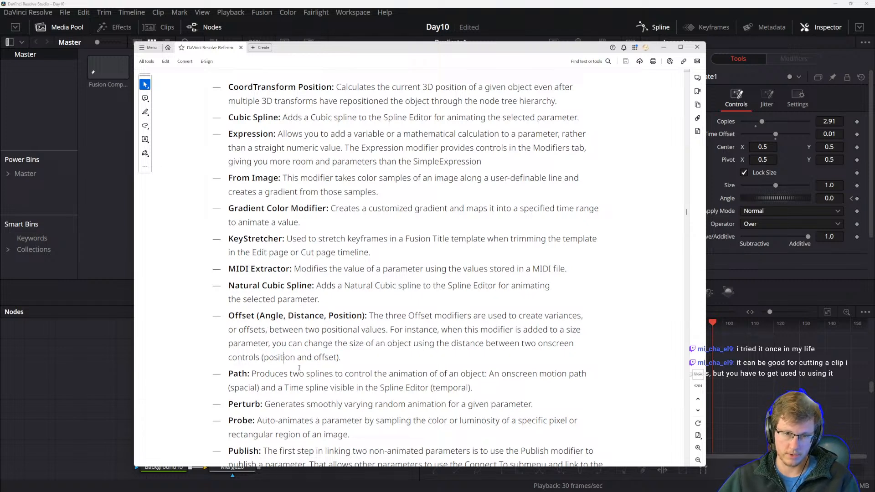
{"action": "scroll", "coordinate": [346, 285], "scroll_direction": "down", "scroll_amount": 5}
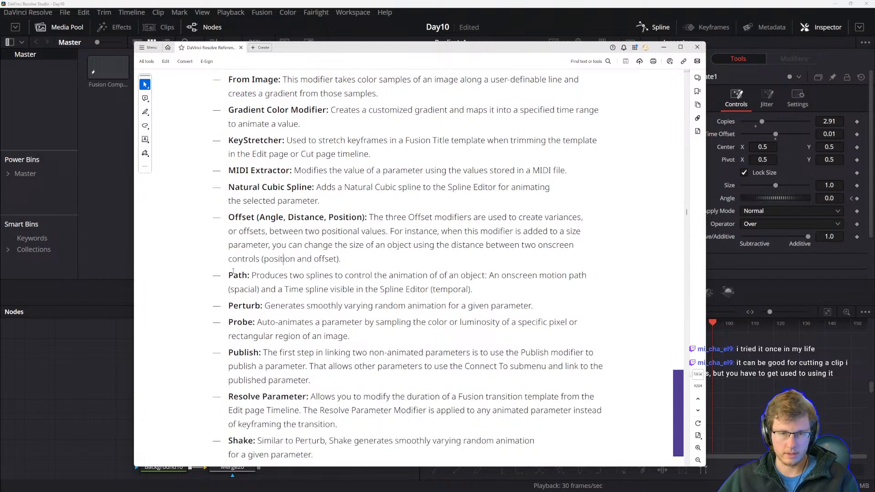
Study the Offset (Angle, Distance, Position) modifier description in the reference manual.
{"action": "left_click_drag", "start_coordinate": [229, 216], "coordinate": [269, 230]}
{"action": "left_click", "coordinate": [356, 249]}
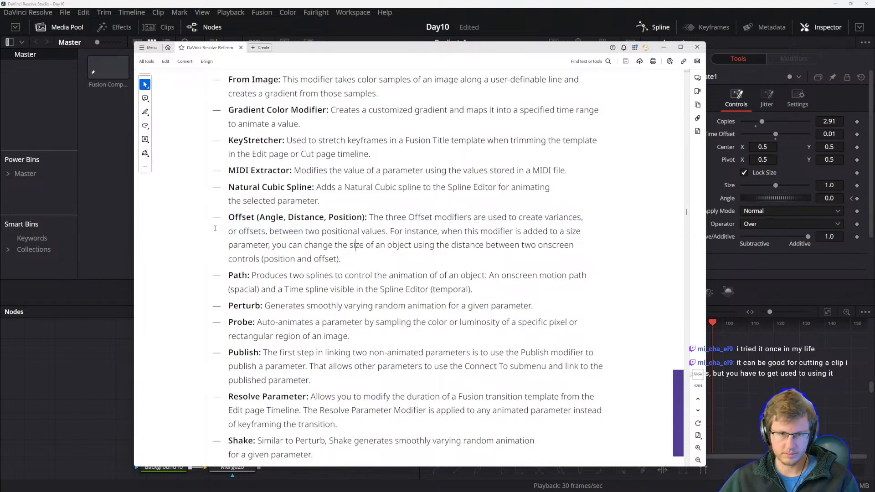
{"action": "left_click_drag", "start_coordinate": [234, 217], "coordinate": [283, 218]}
{"action": "left_click", "coordinate": [292, 245]}
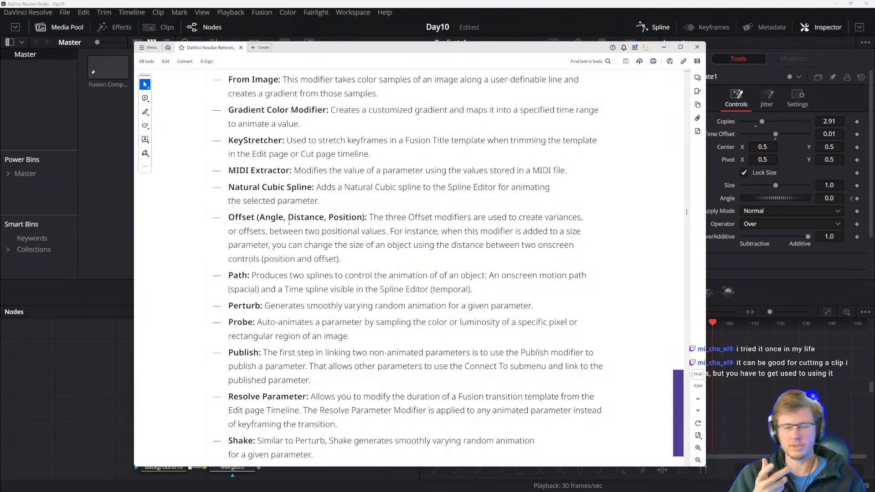
{"action": "left_click_drag", "start_coordinate": [336, 256], "coordinate": [269, 231]}
{"action": "left_click", "coordinate": [254, 245]}
{"action": "left_click_drag", "start_coordinate": [369, 217], "coordinate": [388, 232]}
{"action": "left_click", "coordinate": [432, 251]}
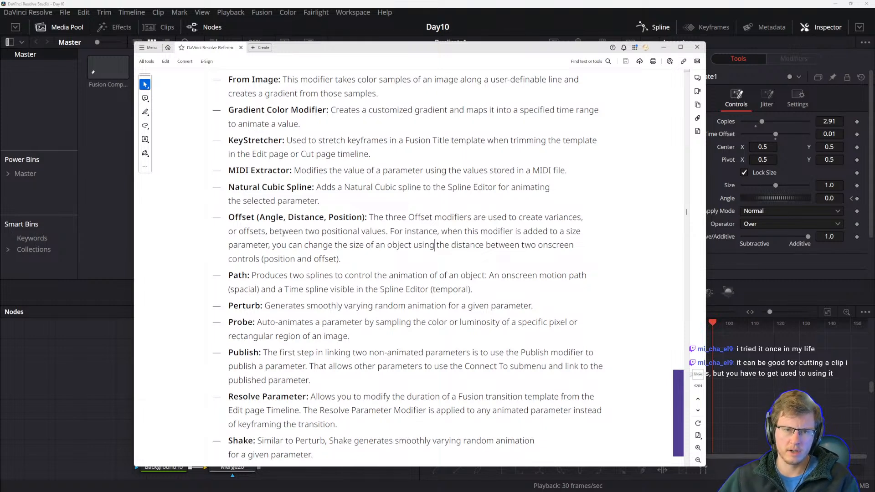
{"action": "left_click_drag", "start_coordinate": [259, 217], "coordinate": [363, 244]}
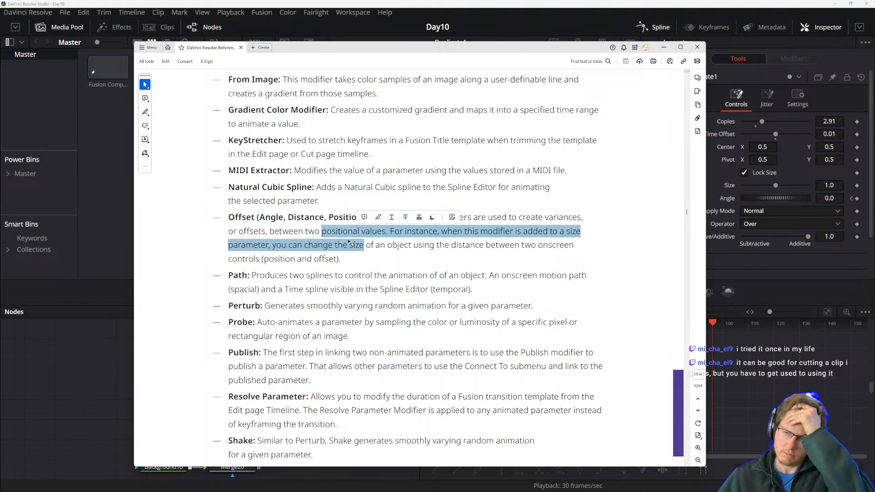
{"action": "left_click_drag", "start_coordinate": [364, 245], "coordinate": [308, 238]}
{"action": "left_click", "coordinate": [363, 265]}
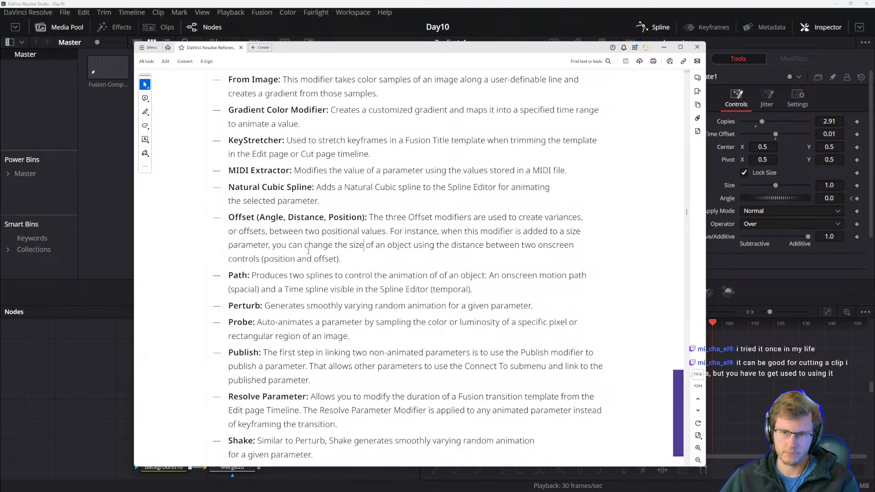
{"action": "left_click_drag", "start_coordinate": [392, 231], "coordinate": [438, 232]}
{"action": "left_click", "coordinate": [414, 258]}
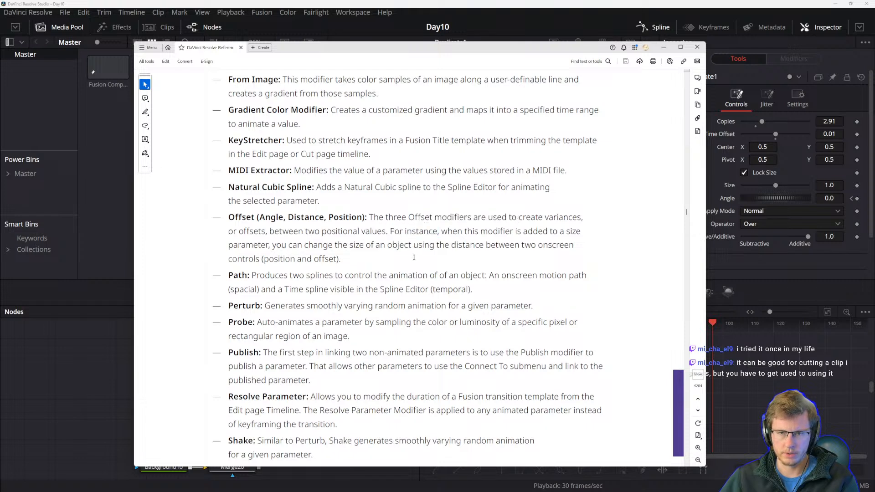
{"action": "left_click_drag", "start_coordinate": [288, 217], "coordinate": [527, 232]}
{"action": "left_click", "coordinate": [343, 218]}
{"action": "left_click", "coordinate": [512, 246]}
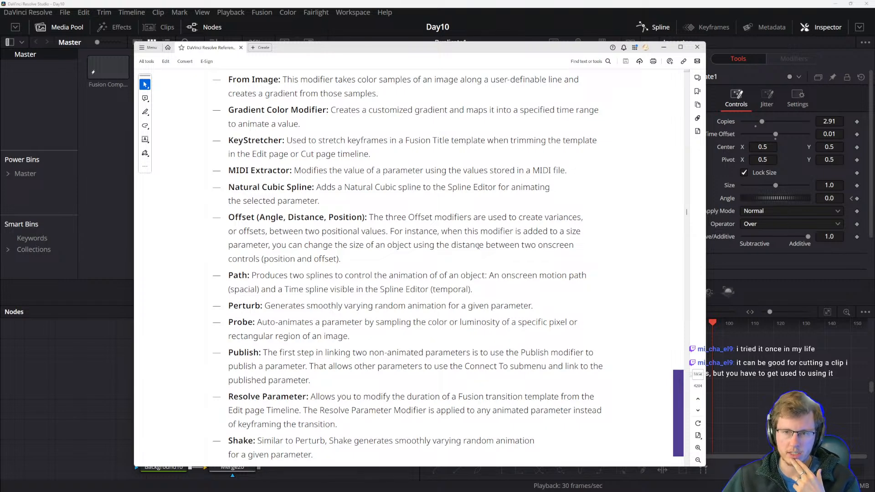
{"action": "mouse_move", "coordinate": [273, 261]}
{"action": "left_mouse_down"}
{"action": "mouse_move", "coordinate": [349, 263]}
{"action": "mouse_move", "coordinate": [268, 256]}
{"action": "left_mouse_up"}
{"action": "left_click", "coordinate": [225, 214]}
{"action": "left_click_drag", "start_coordinate": [229, 218], "coordinate": [349, 265]}
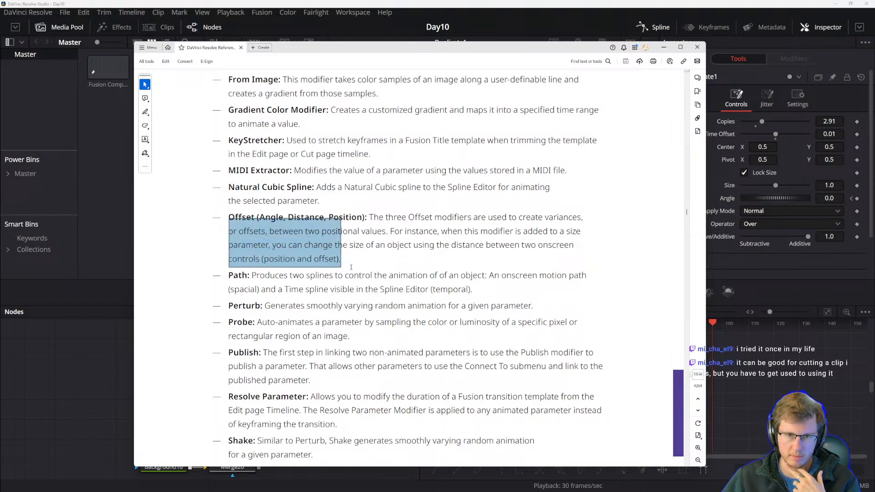
{"action": "left_click", "coordinate": [349, 262]}
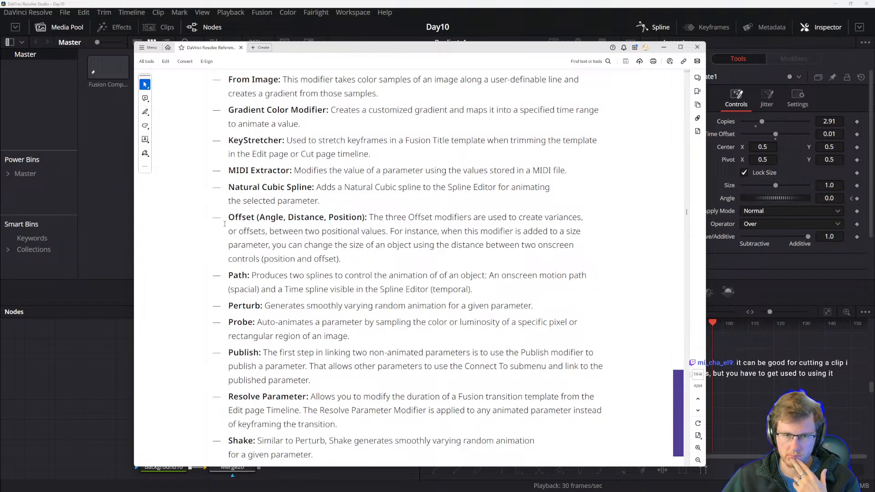
{"action": "scroll", "coordinate": [225, 313], "scroll_direction": "down", "scroll_amount": 3}
{"action": "scroll", "coordinate": [265, 288], "scroll_direction": "up", "scroll_amount": 2}
{"action": "left_click_drag", "start_coordinate": [289, 276], "coordinate": [294, 290]}
{"action": "left_click", "coordinate": [268, 259]}
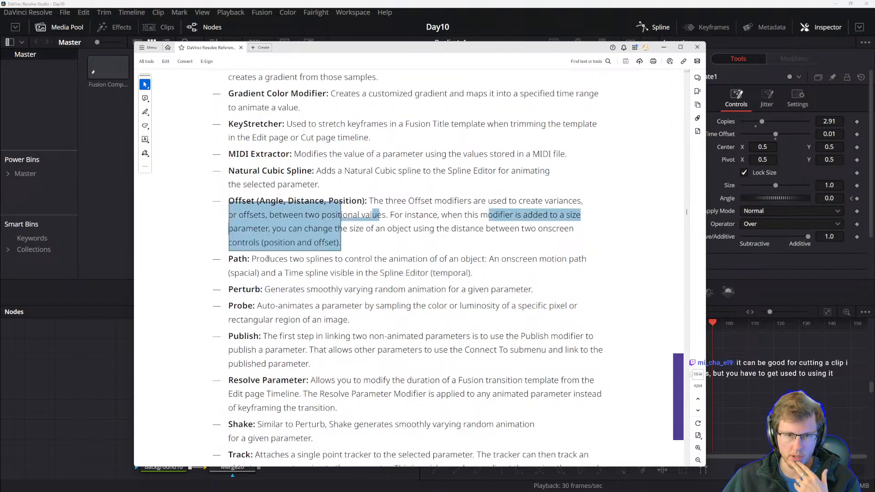
{"action": "left_click_drag", "start_coordinate": [383, 201], "coordinate": [225, 255]}
{"action": "left_click", "coordinate": [327, 220]}
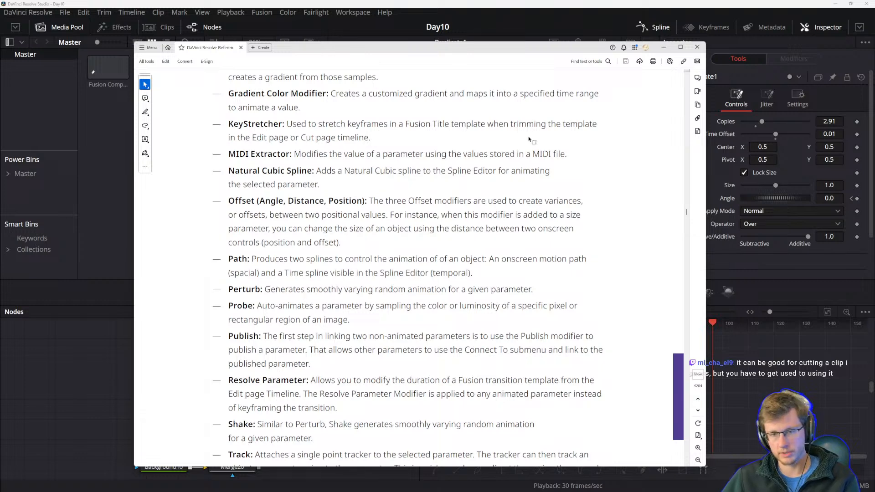
Move the manual aside and inspect Duplicate1's Jitter settings and Transform8's controls.
{"action": "left_click_drag", "start_coordinate": [360, 50], "coordinate": [346, 71]}
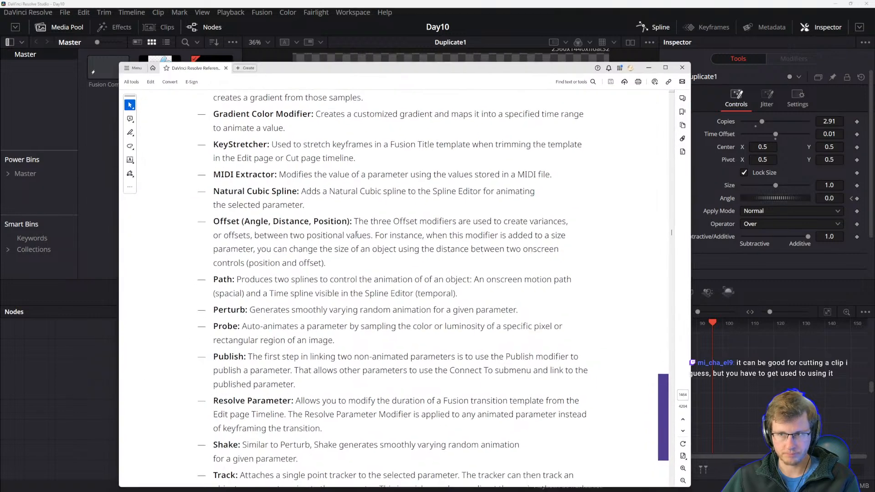
{"action": "left_click_drag", "start_coordinate": [496, 73], "coordinate": [486, 200]}
{"action": "left_click", "coordinate": [734, 73]}
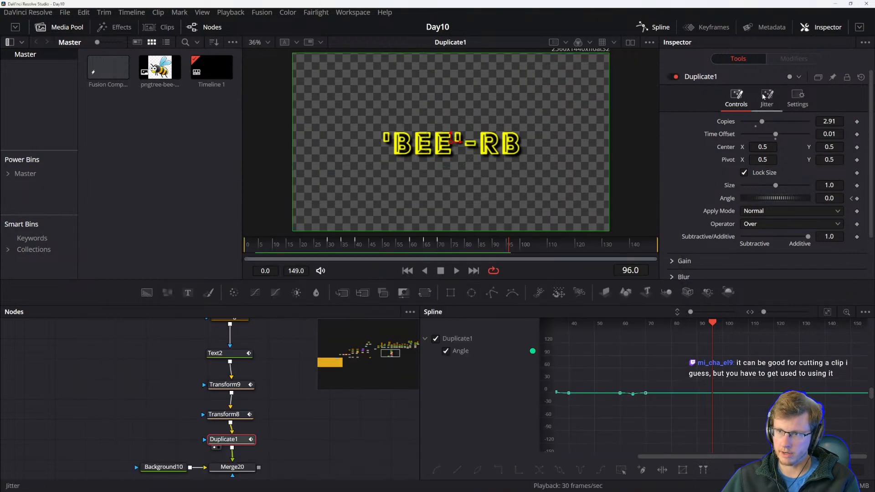
{"action": "left_click", "coordinate": [767, 97]}
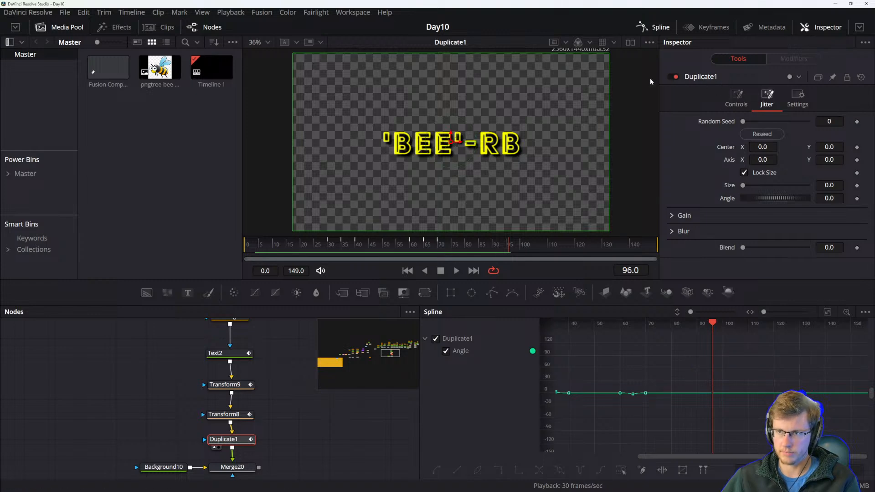
{"action": "left_click", "coordinate": [232, 415]}
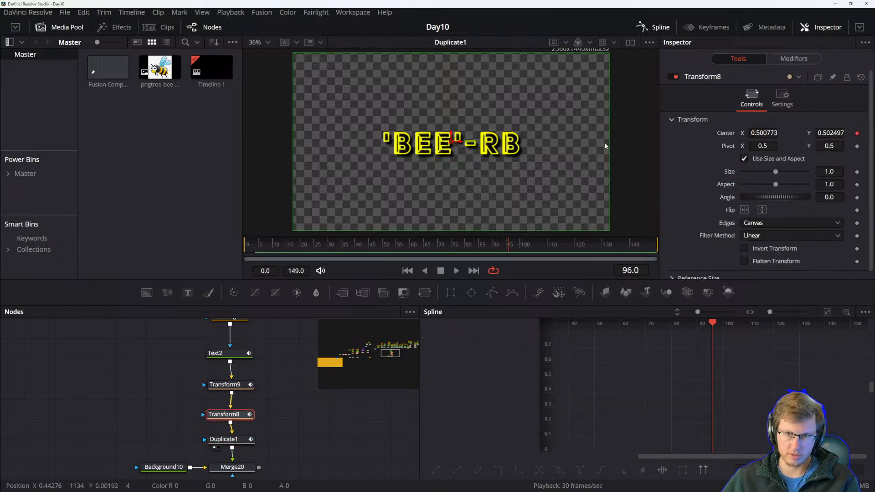
{"action": "left_click", "coordinate": [226, 440]}
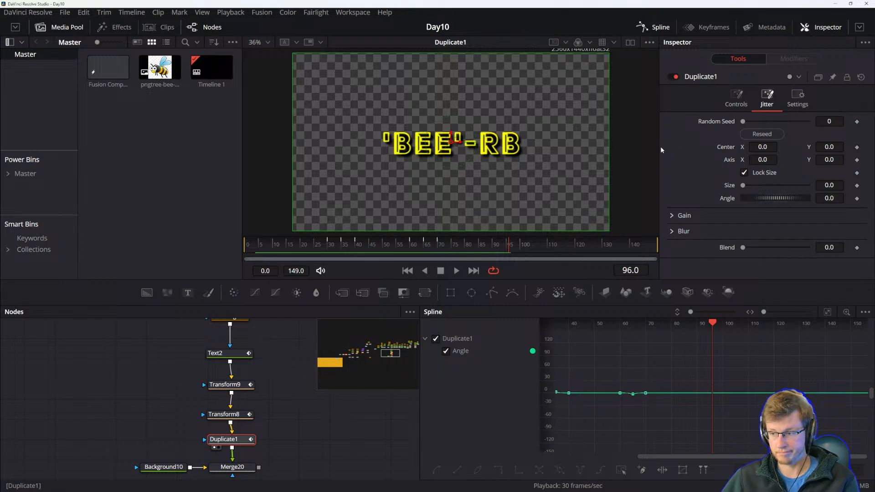
Return to the reference manual and read the Path, Probe and Publish modifier entries.
{"action": "key", "text": "alt+Tab"}
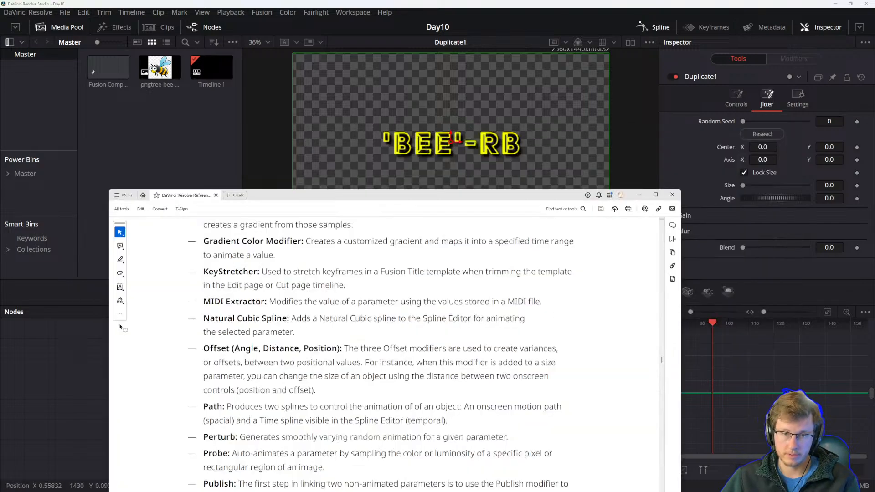
{"action": "left_click_drag", "start_coordinate": [348, 197], "coordinate": [378, 41]}
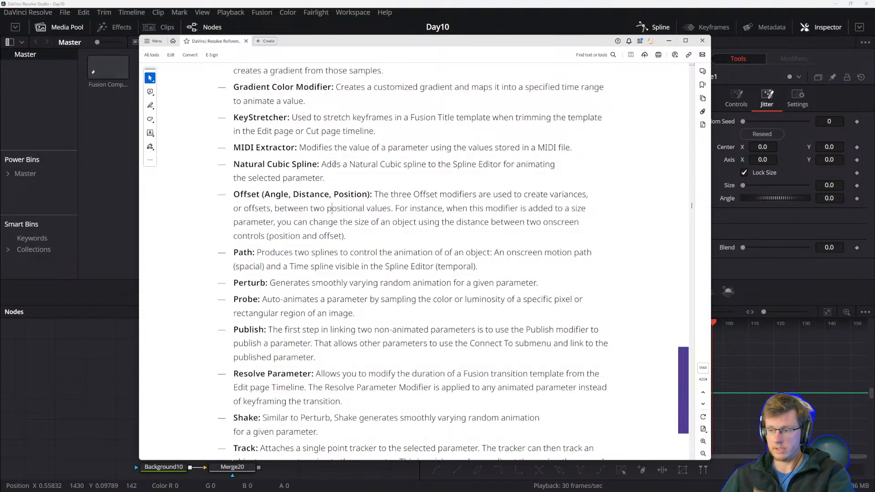
{"action": "scroll", "coordinate": [273, 234], "scroll_direction": "down", "scroll_amount": 1}
{"action": "left_click_drag", "start_coordinate": [266, 220], "coordinate": [290, 221]}
{"action": "left_click", "coordinate": [261, 269]}
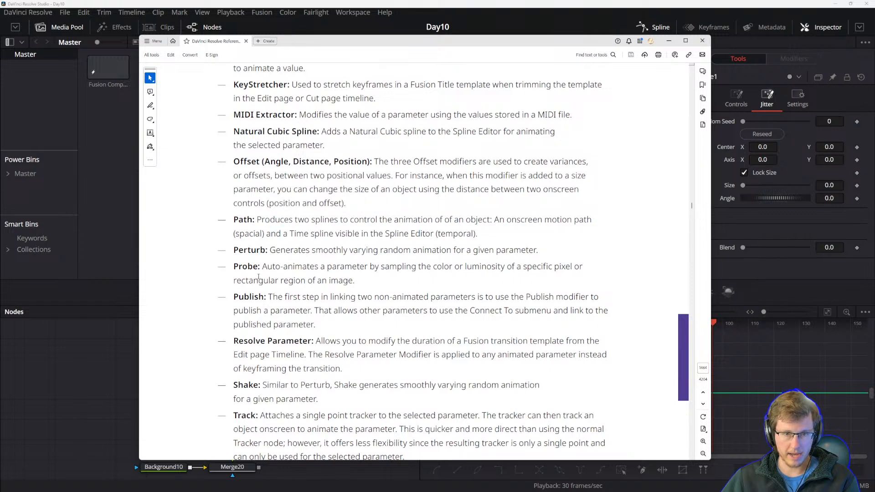
{"action": "left_click_drag", "start_coordinate": [261, 268], "coordinate": [305, 280]}
{"action": "left_click", "coordinate": [344, 288]}
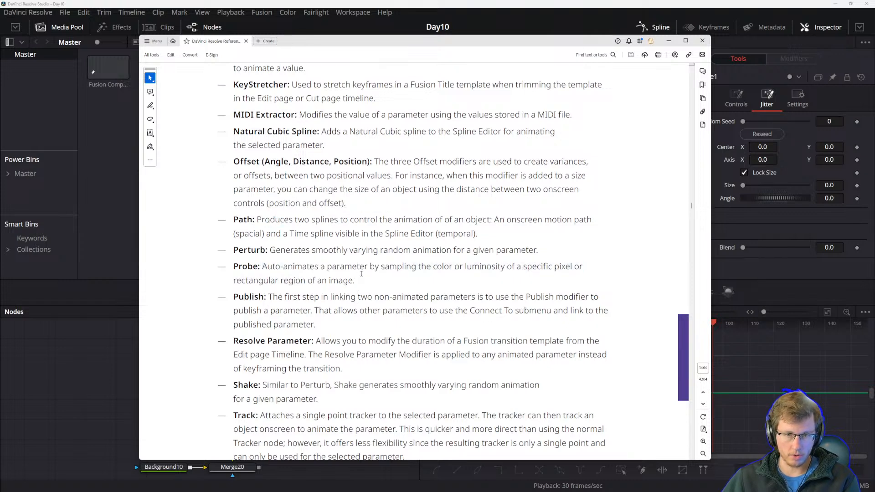
{"action": "left_click", "coordinate": [363, 278]}
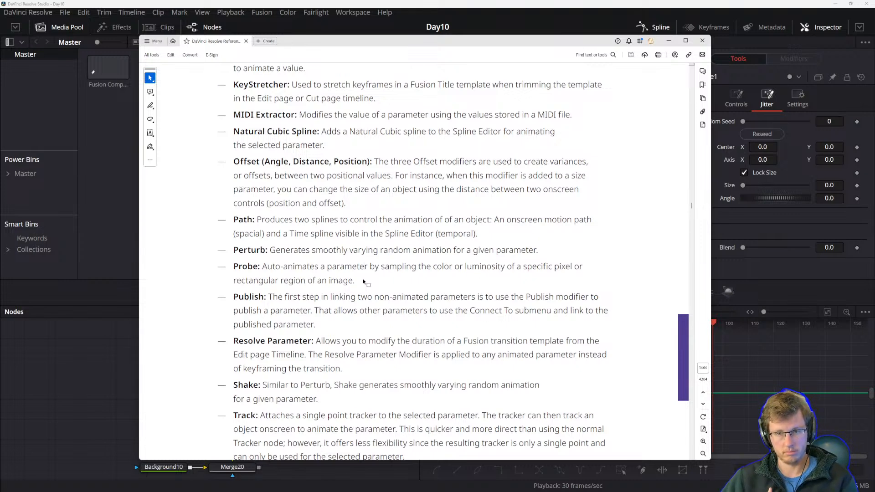
{"action": "left_click_drag", "start_coordinate": [274, 297], "coordinate": [234, 293]}
{"action": "left_click", "coordinate": [334, 332]}
{"action": "left_click", "coordinate": [239, 290]}
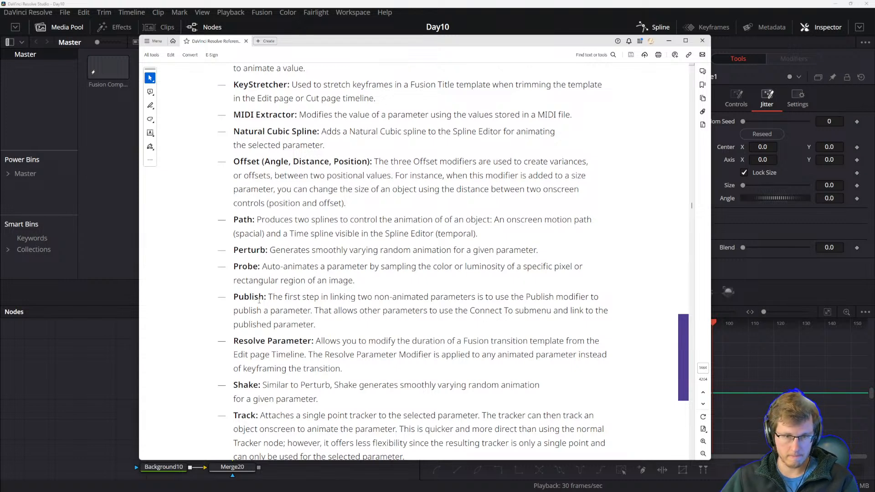
{"action": "left_click_drag", "start_coordinate": [269, 297], "coordinate": [314, 312]}
{"action": "left_click", "coordinate": [322, 320]}
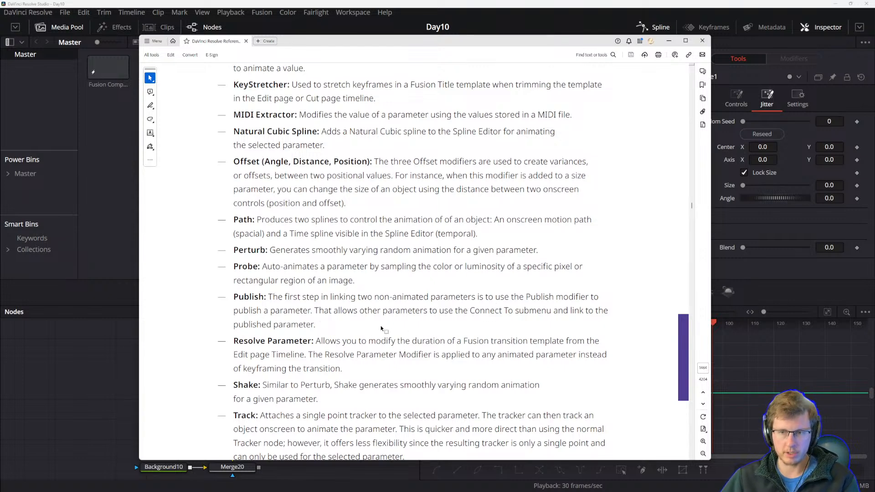
{"action": "left_click_drag", "start_coordinate": [314, 311], "coordinate": [383, 310]}
{"action": "left_click", "coordinate": [380, 311]}
{"action": "scroll", "coordinate": [479, 307], "scroll_direction": "down", "scroll_amount": 1}
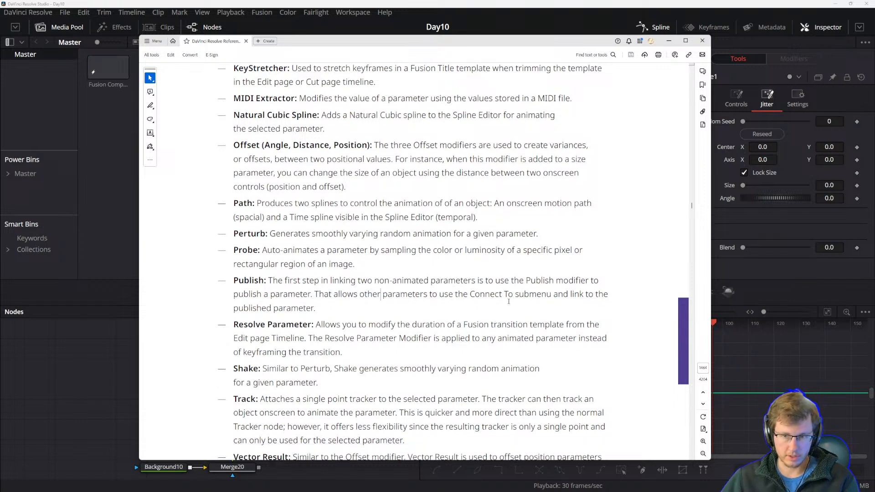
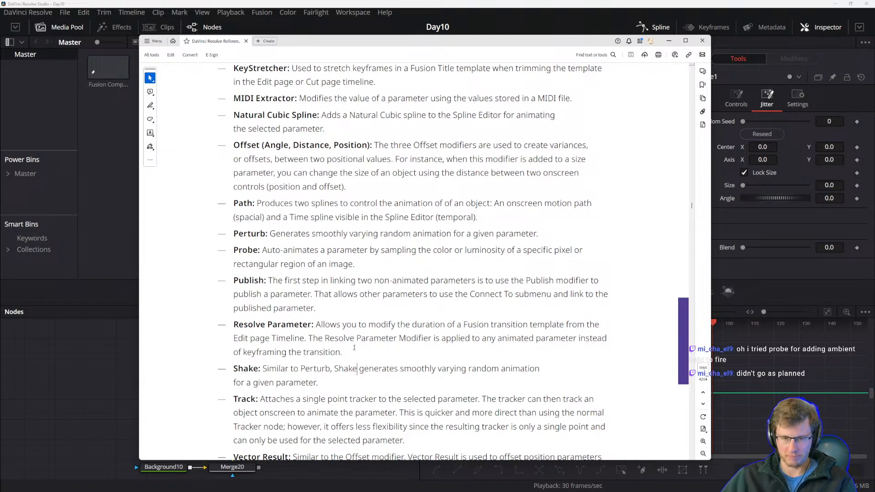
Read the Resolve Parameter modifier entry in the reference manual's modifier list.
{"action": "scroll", "coordinate": [360, 337], "scroll_direction": "down", "scroll_amount": 2}
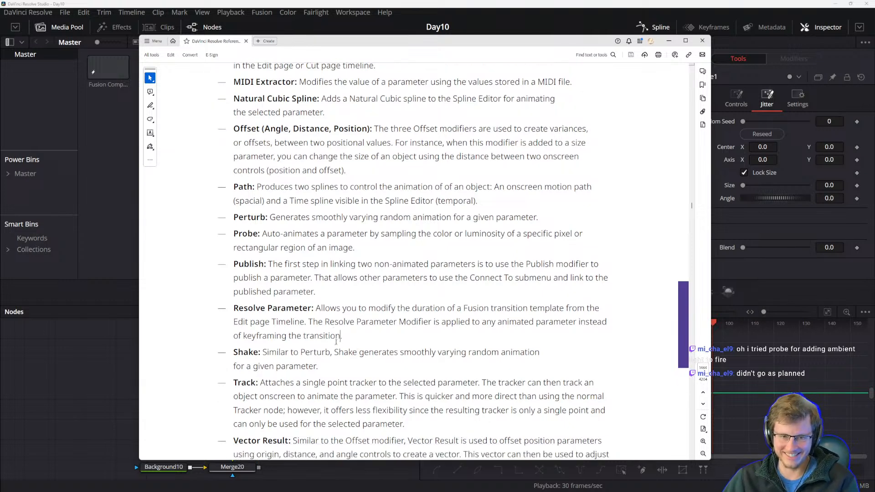
{"action": "left_click", "coordinate": [356, 325]}
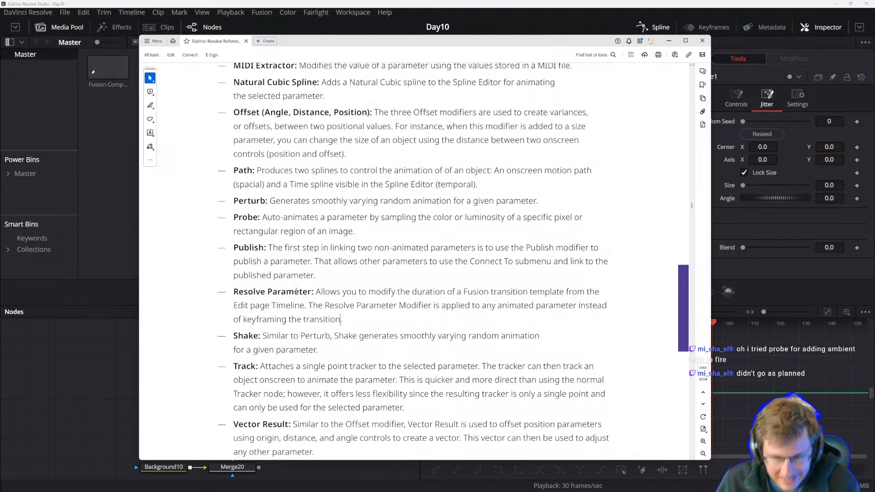
{"action": "left_click_drag", "start_coordinate": [276, 292], "coordinate": [357, 293]}
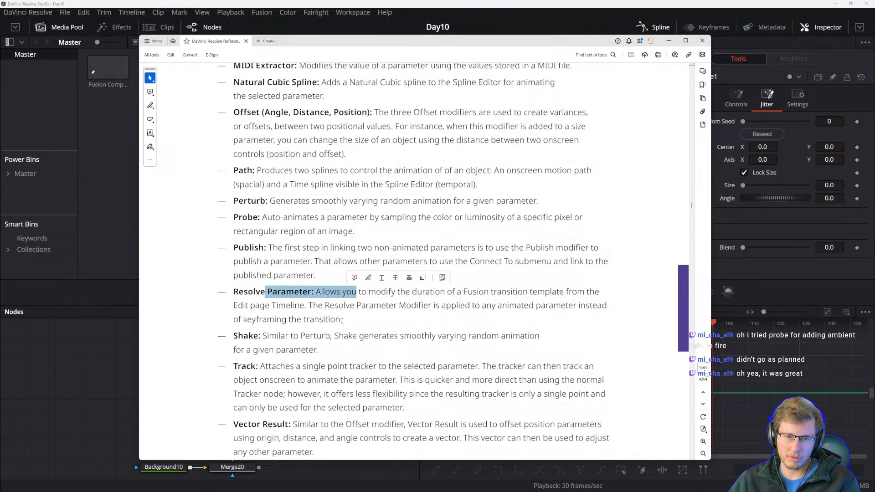
{"action": "left_click", "coordinate": [342, 321]}
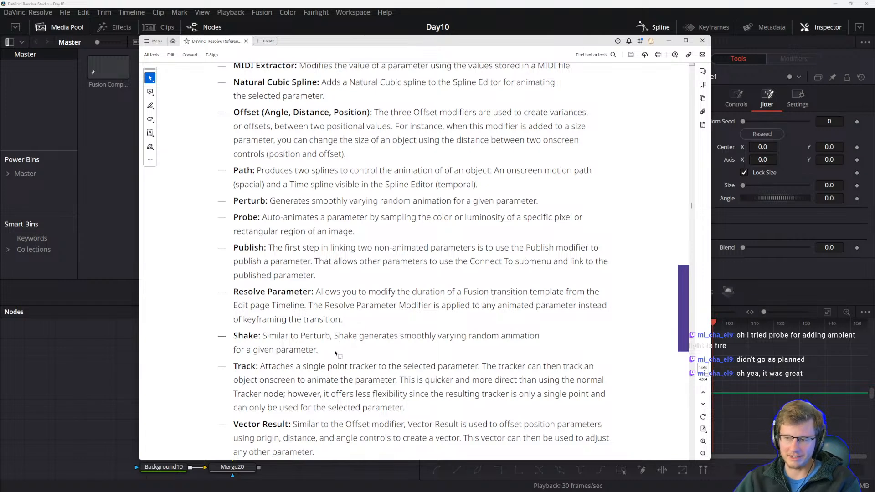
{"action": "left_click_drag", "start_coordinate": [357, 336], "coordinate": [312, 309]}
{"action": "left_click", "coordinate": [248, 306]}
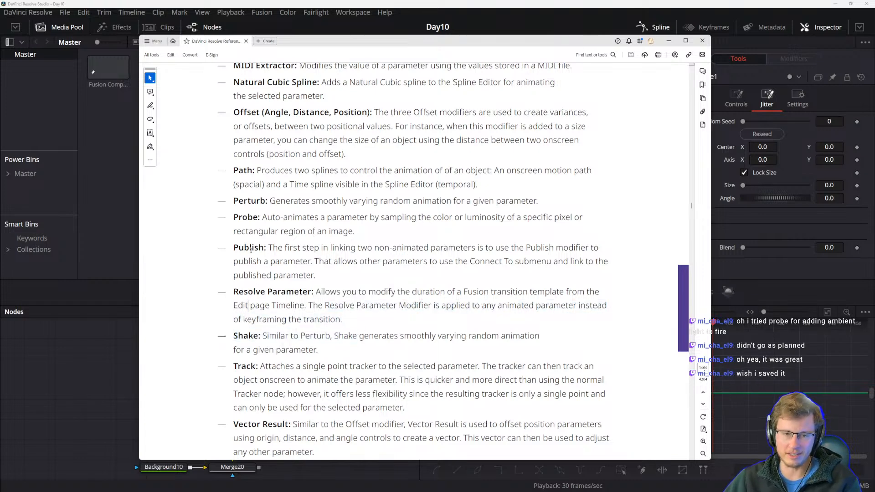
{"action": "left_click_drag", "start_coordinate": [235, 249], "coordinate": [311, 262]}
{"action": "left_click", "coordinate": [341, 262]}
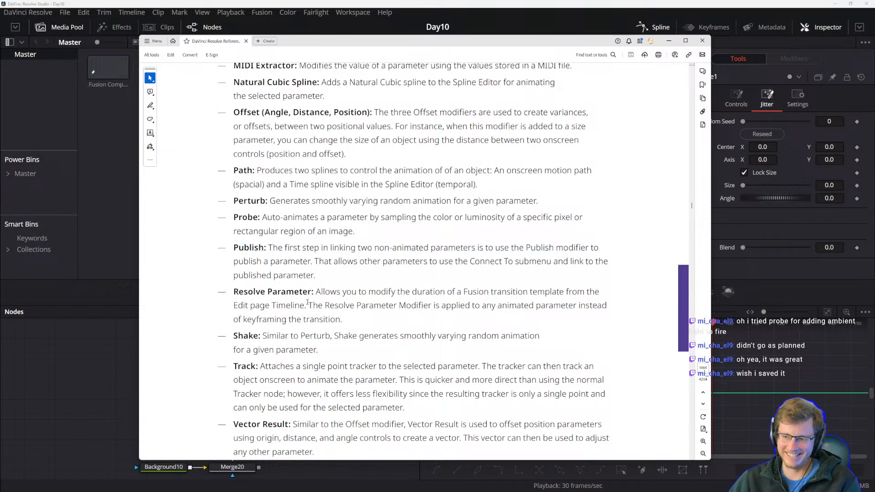
{"action": "right_click", "coordinate": [313, 325]}
{"action": "left_click", "coordinate": [245, 305]}
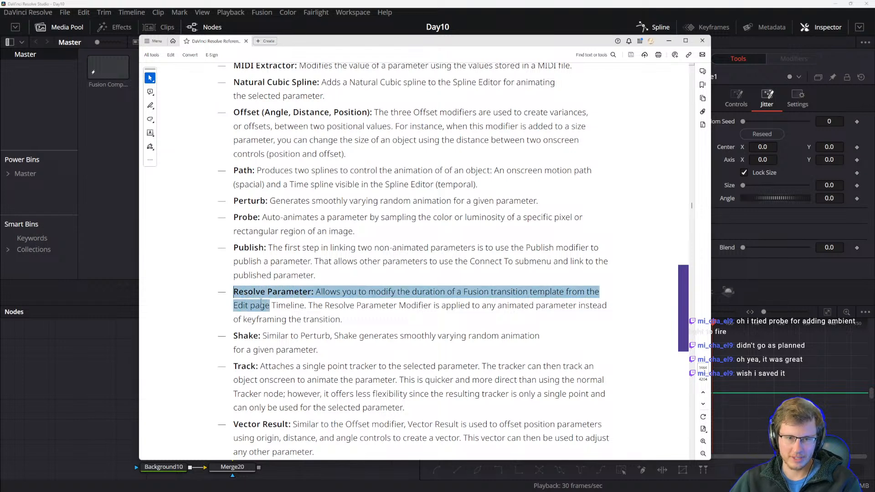
{"action": "left_click", "coordinate": [303, 319]}
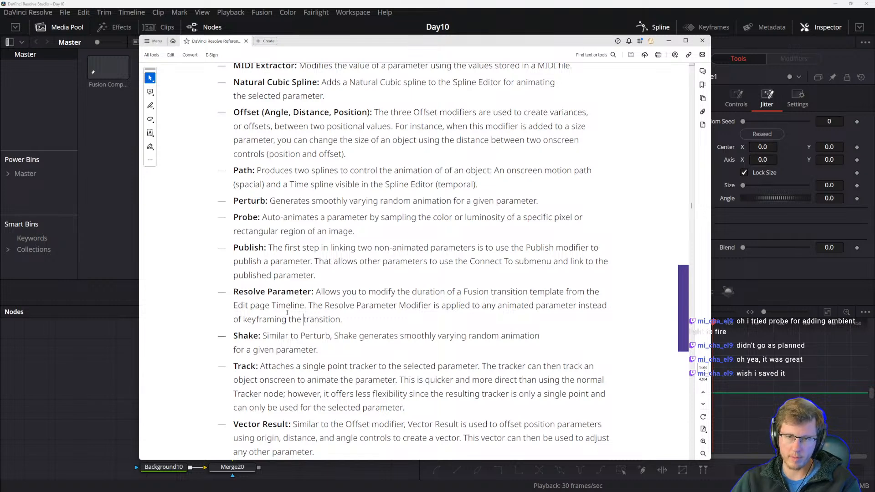
{"action": "left_click", "coordinate": [278, 336]}
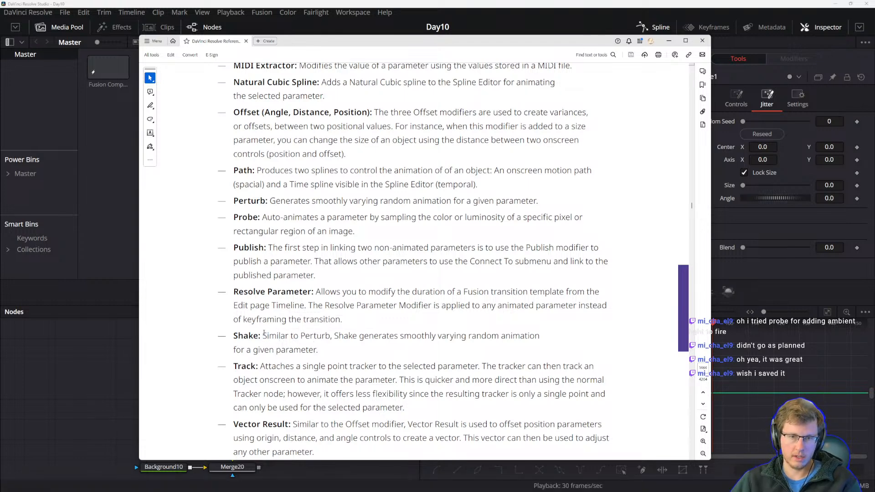
Study the Shake modifier description and its comparison to Perturb in the reference manual.
{"action": "left_click_drag", "start_coordinate": [263, 336], "coordinate": [499, 337]}
{"action": "left_click", "coordinate": [386, 338]}
{"action": "left_click", "coordinate": [527, 336]}
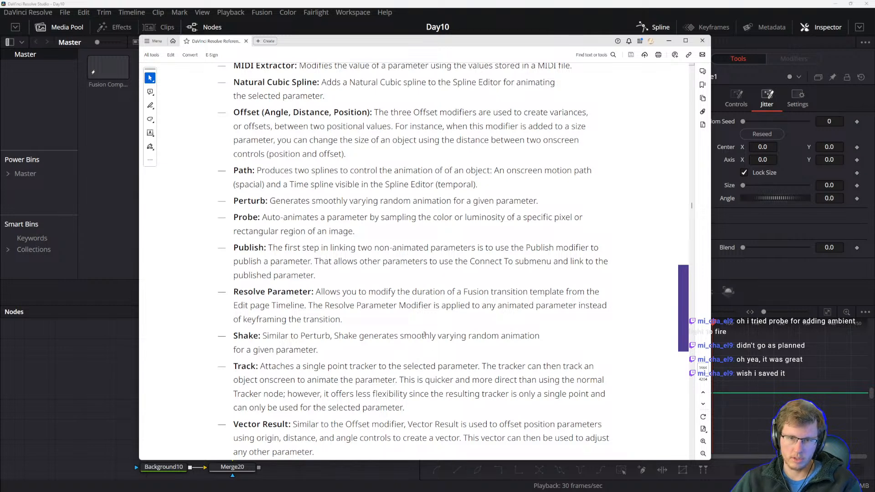
{"action": "left_click_drag", "start_coordinate": [401, 339], "coordinate": [466, 339]}
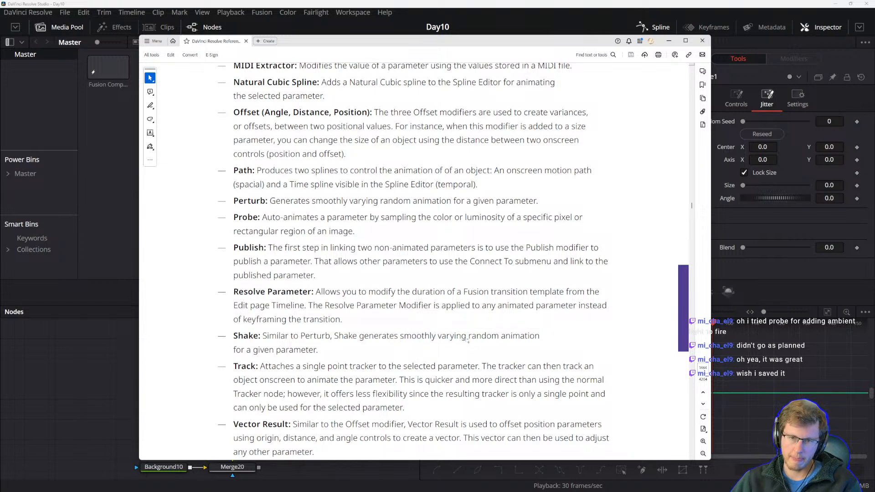
{"action": "left_click", "coordinate": [402, 336]}
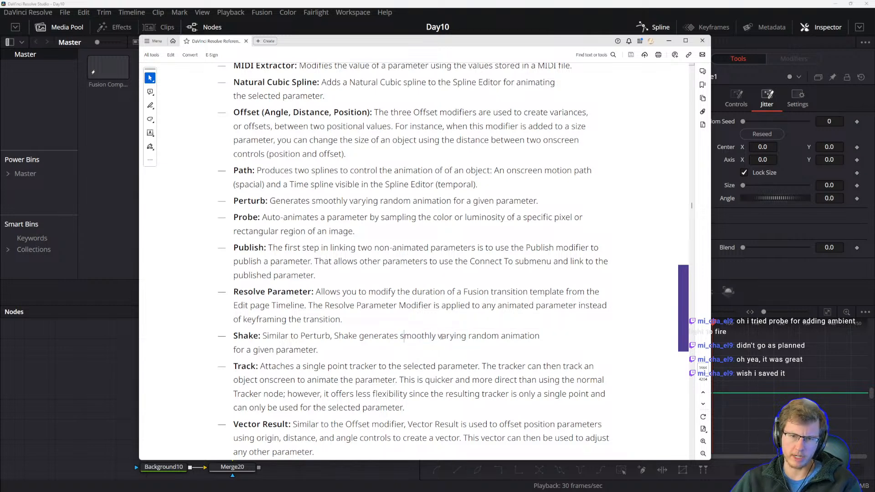
{"action": "left_click_drag", "start_coordinate": [440, 337], "coordinate": [464, 337]}
{"action": "left_click", "coordinate": [438, 336]}
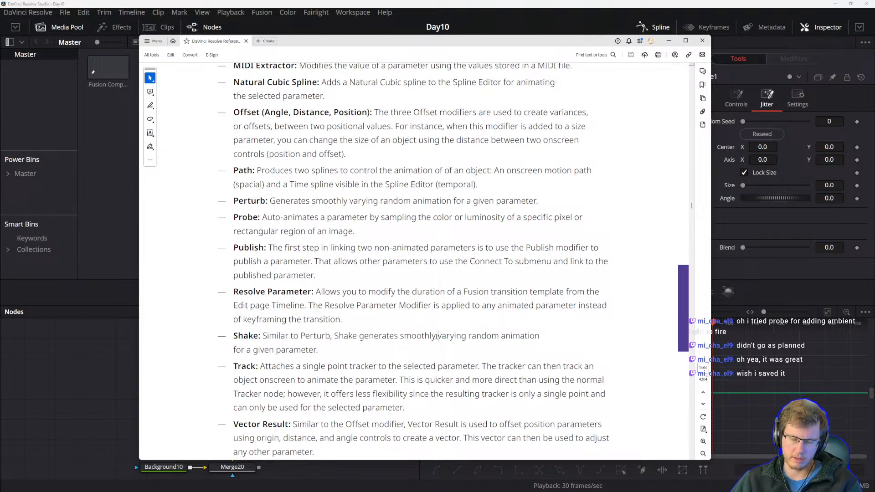
{"action": "double_click", "coordinate": [456, 337]}
{"action": "left_click", "coordinate": [474, 336]}
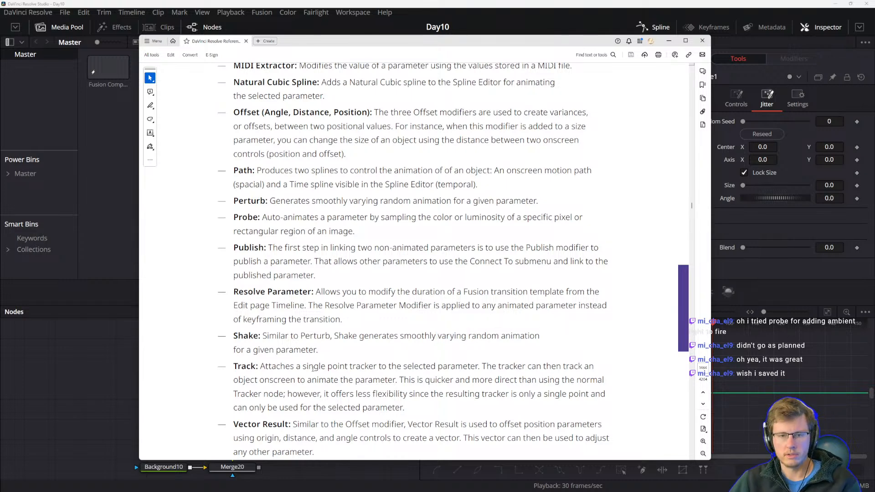
{"action": "left_click_drag", "start_coordinate": [385, 43], "coordinate": [380, 47]}
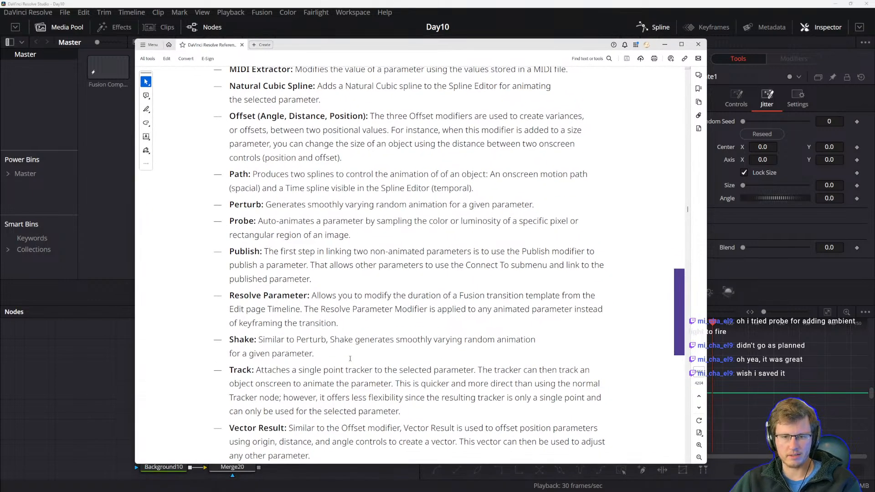
{"action": "left_click_drag", "start_coordinate": [396, 342], "coordinate": [463, 342]}
{"action": "left_click", "coordinate": [466, 350]}
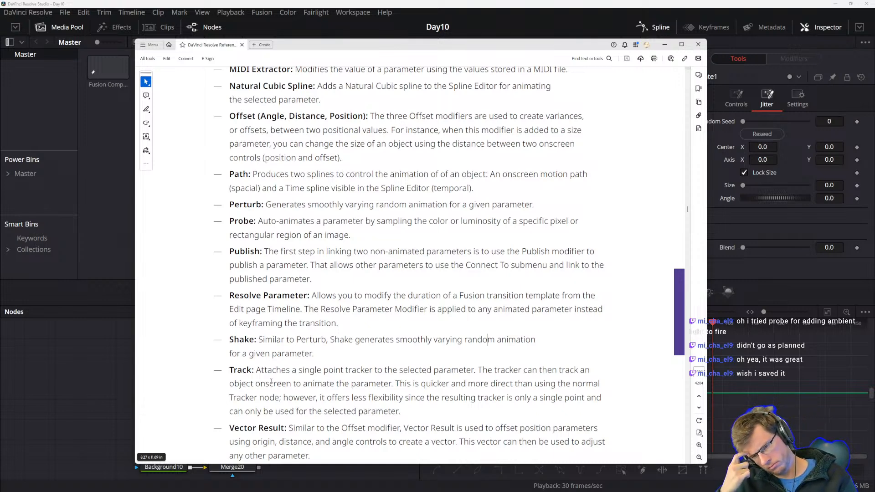
Read the Track modifier entry describing the single point tracker.
{"action": "scroll", "coordinate": [301, 357], "scroll_direction": "down", "scroll_amount": 1}
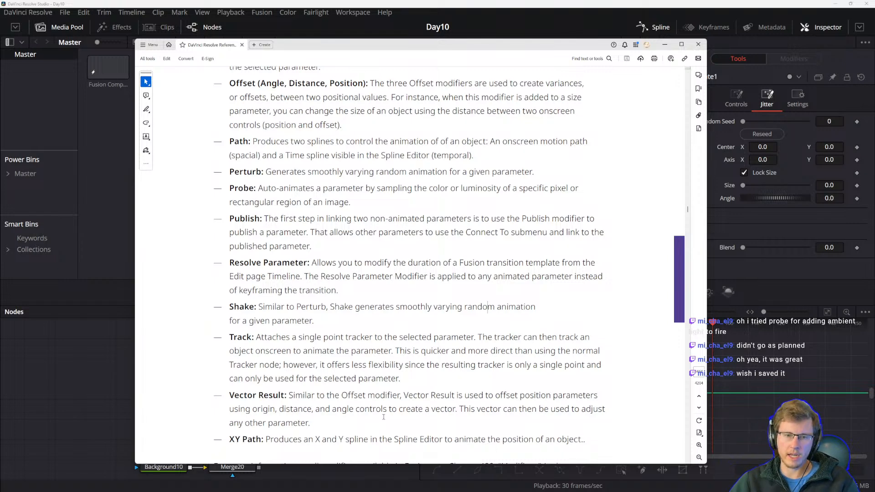
{"action": "left_click_drag", "start_coordinate": [398, 376], "coordinate": [351, 364]}
{"action": "left_click", "coordinate": [286, 365]}
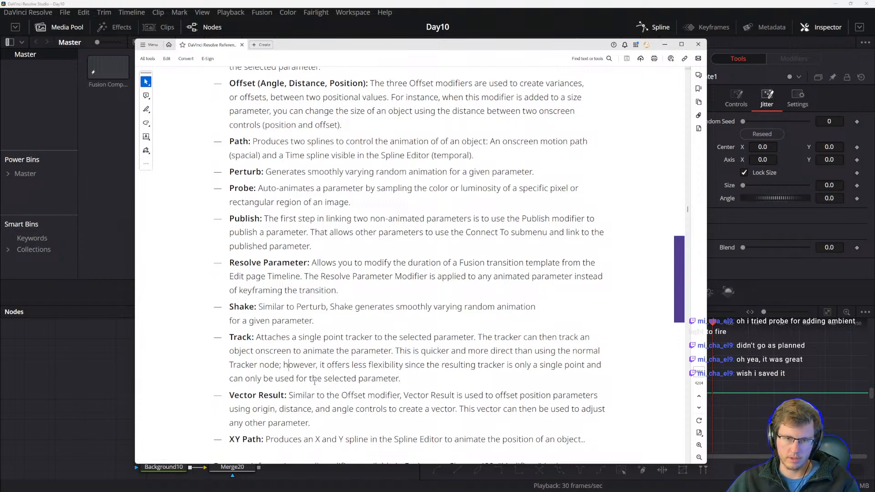
{"action": "scroll", "coordinate": [290, 380], "scroll_direction": "down", "scroll_amount": 1}
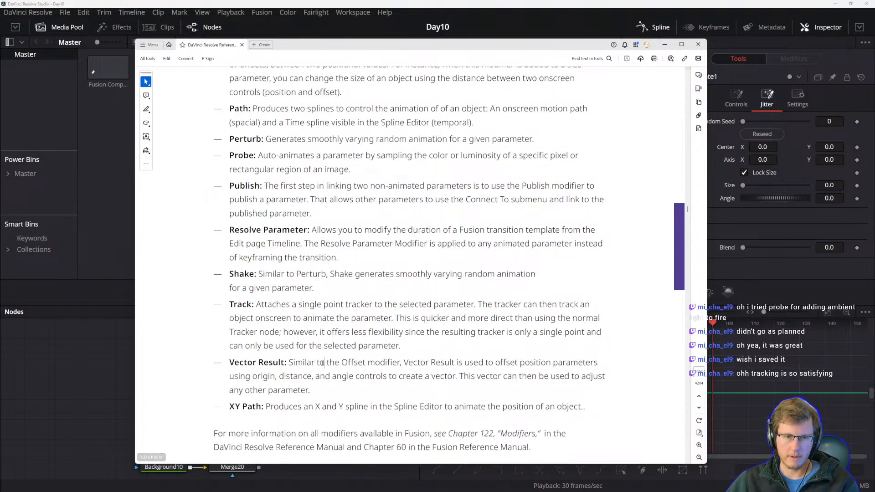
Study the Vector Result modifier description and how it offsets position parameters.
{"action": "left_click_drag", "start_coordinate": [230, 363], "coordinate": [286, 364]}
{"action": "left_click", "coordinate": [303, 383]}
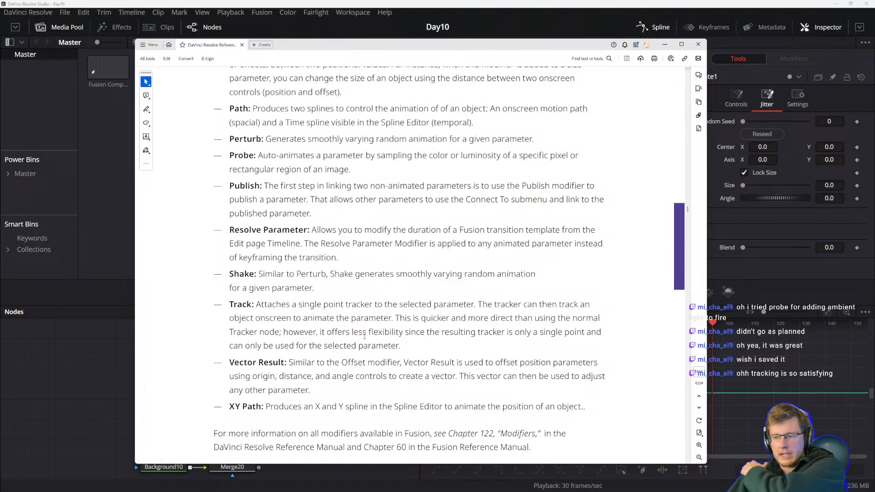
{"action": "left_click_drag", "start_coordinate": [385, 45], "coordinate": [411, 31]}
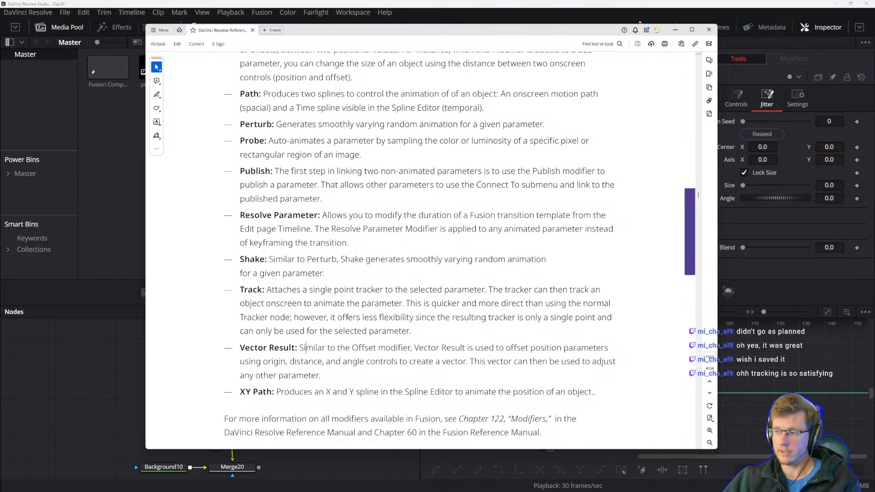
{"action": "left_click", "coordinate": [336, 369]}
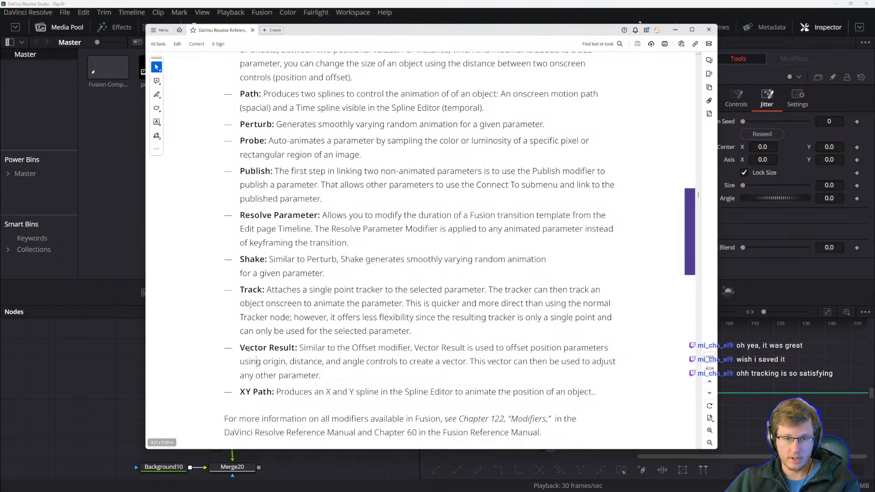
{"action": "left_click_drag", "start_coordinate": [245, 350], "coordinate": [241, 350]}
{"action": "left_click", "coordinate": [296, 364]}
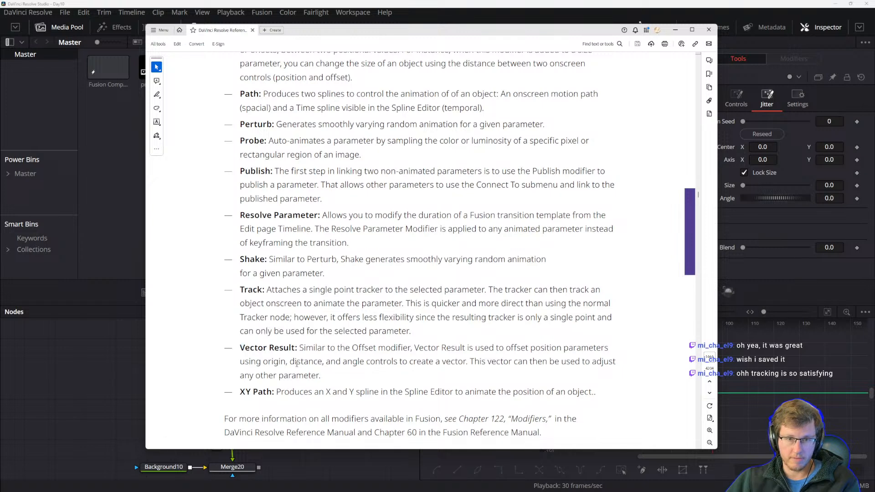
{"action": "double_click", "coordinate": [302, 347]}
{"action": "left_click", "coordinate": [365, 362]}
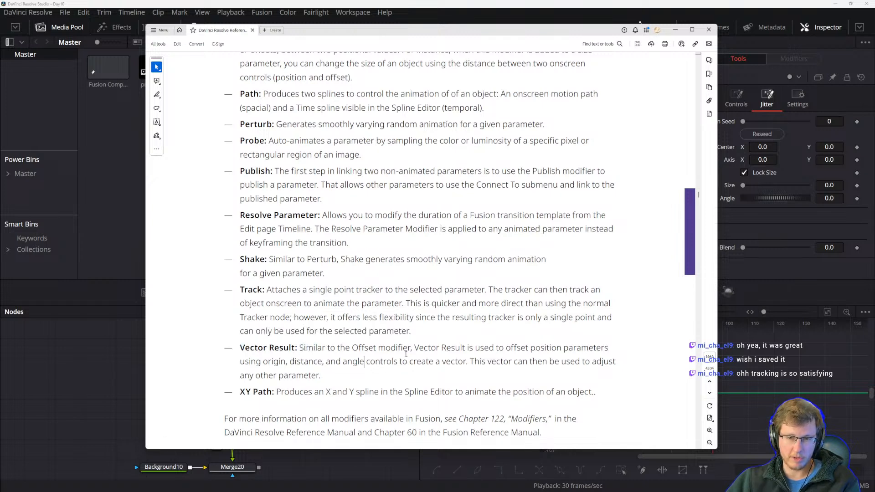
{"action": "double_click", "coordinate": [415, 350]}
{"action": "left_click", "coordinate": [518, 357]}
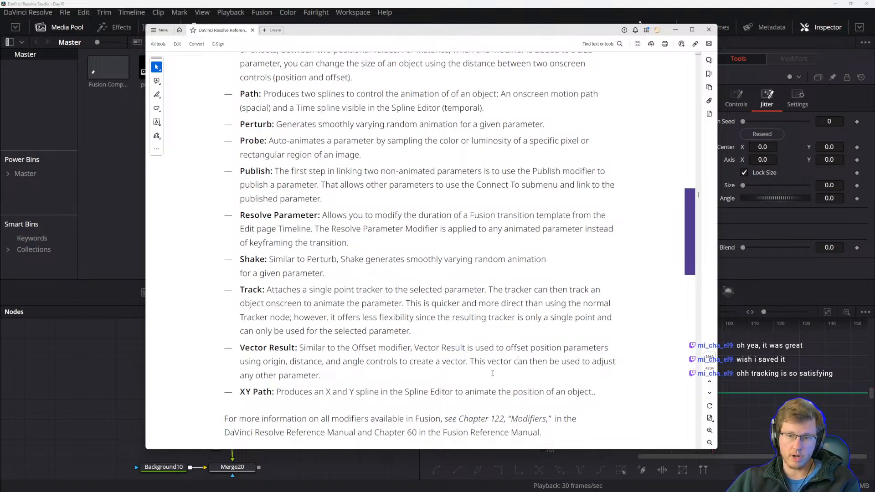
{"action": "double_click", "coordinate": [303, 361]}
{"action": "left_click", "coordinate": [358, 363]}
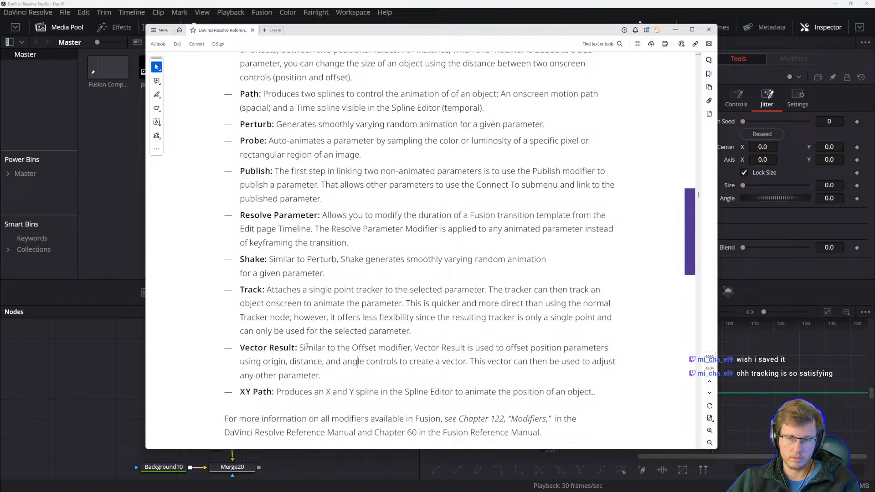
{"action": "left_click_drag", "start_coordinate": [308, 348], "coordinate": [401, 349]}
{"action": "left_click", "coordinate": [389, 347]}
{"action": "left_click_drag", "start_coordinate": [299, 348], "coordinate": [440, 350]}
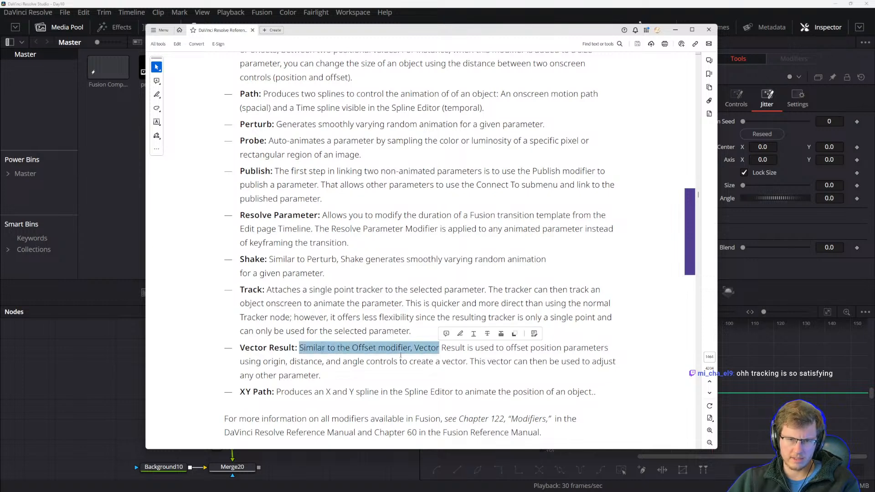
{"action": "left_click", "coordinate": [399, 355]}
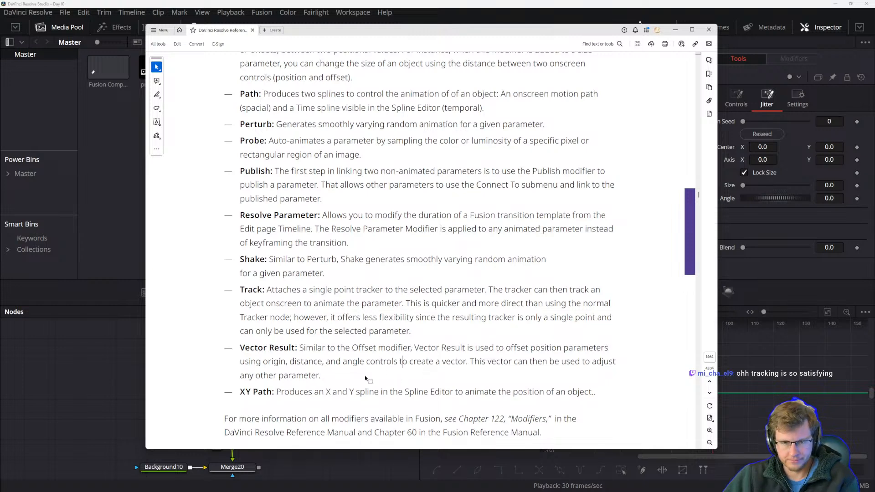
Read the XY Path modifier entry and the closing note on further modifier information.
{"action": "left_click_drag", "start_coordinate": [253, 392], "coordinate": [315, 392]}
{"action": "left_click", "coordinate": [309, 391]}
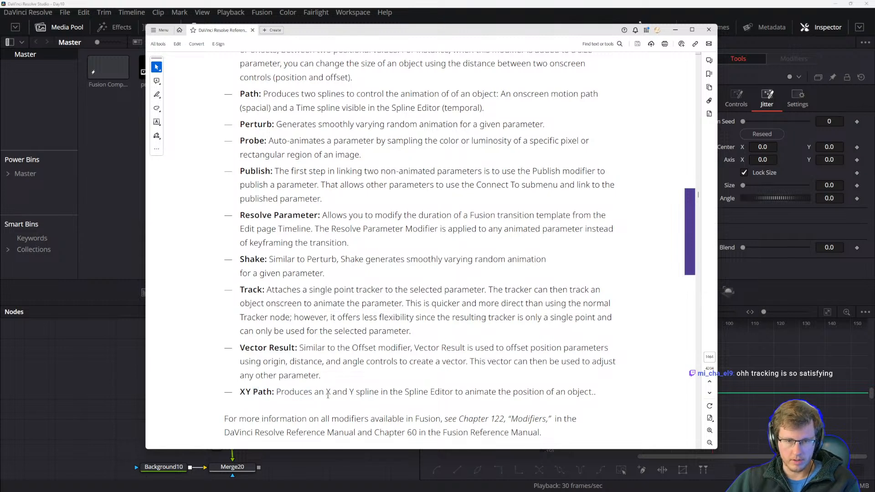
{"action": "scroll", "coordinate": [307, 392], "scroll_direction": "down", "scroll_amount": 1}
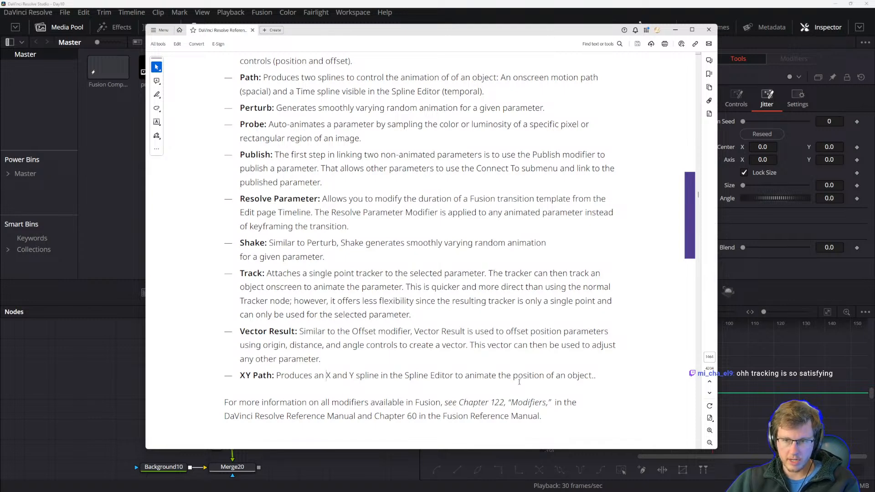
{"action": "scroll", "coordinate": [270, 353], "scroll_direction": "down", "scroll_amount": 1}
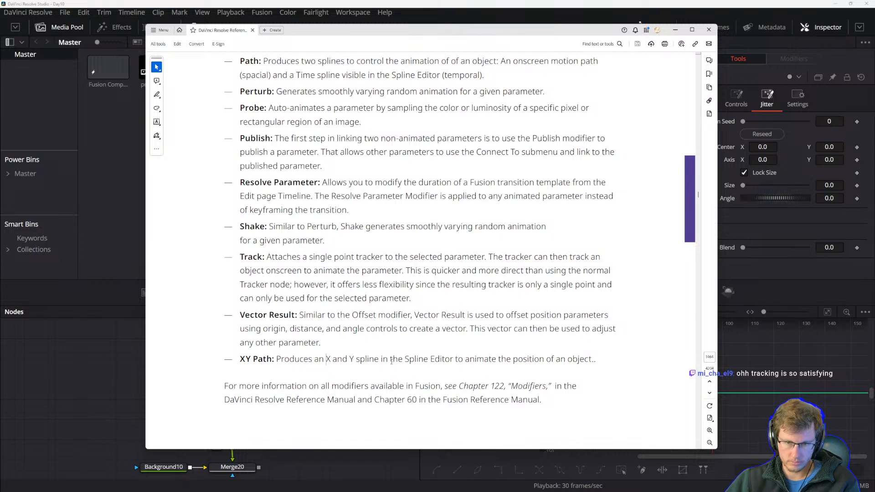
{"action": "left_click_drag", "start_coordinate": [432, 358], "coordinate": [545, 359]}
{"action": "left_click", "coordinate": [417, 359]}
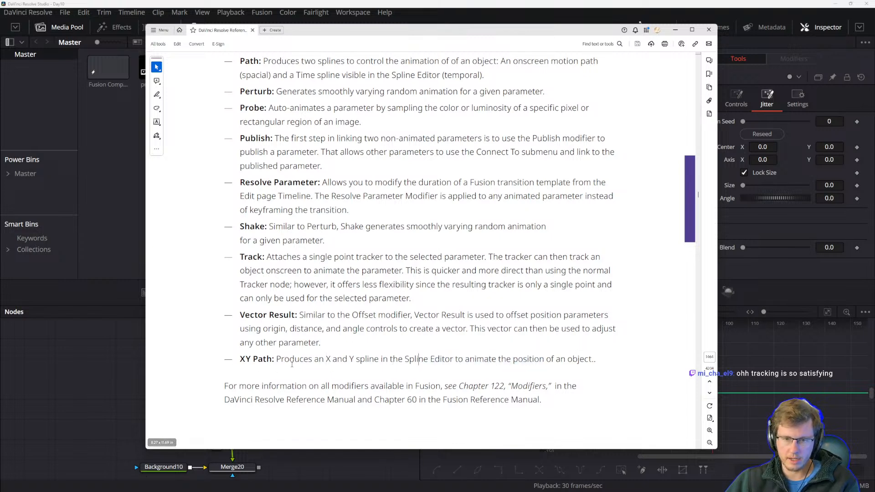
{"action": "left_click_drag", "start_coordinate": [276, 360], "coordinate": [338, 365]}
{"action": "left_click", "coordinate": [338, 362]}
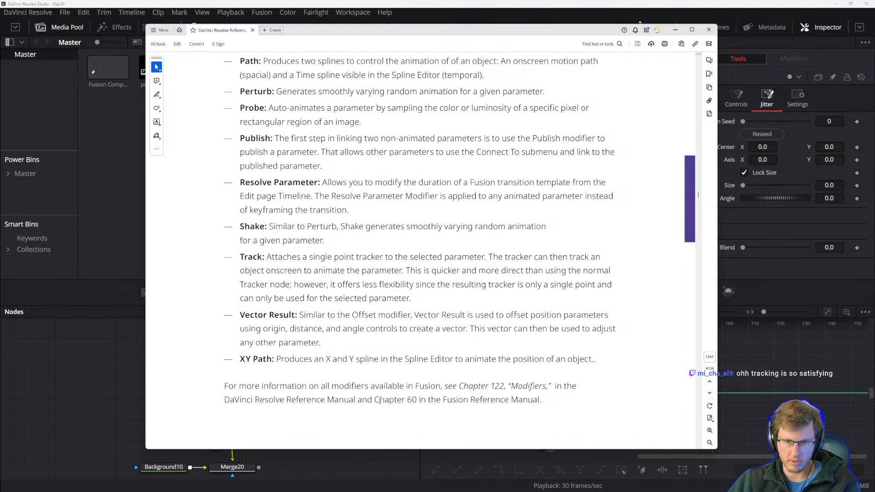
Follow the Chapter 122 Modifiers cross-reference to open the Modifiers chapter contents.
{"action": "left_click", "coordinate": [711, 358]}
{"action": "left_click", "coordinate": [711, 358]}
{"action": "double_click", "coordinate": [711, 358]}
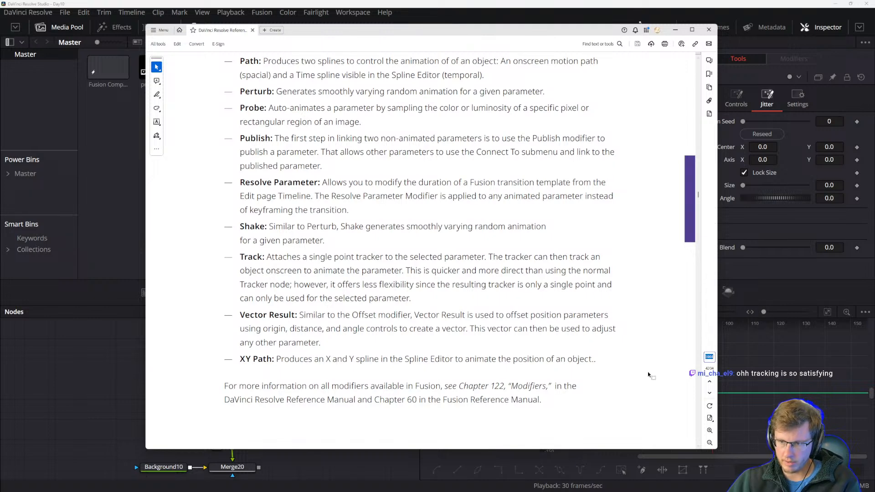
{"action": "left_click", "coordinate": [507, 389]}
{"action": "scroll", "coordinate": [357, 183], "scroll_direction": "down", "scroll_amount": 1}
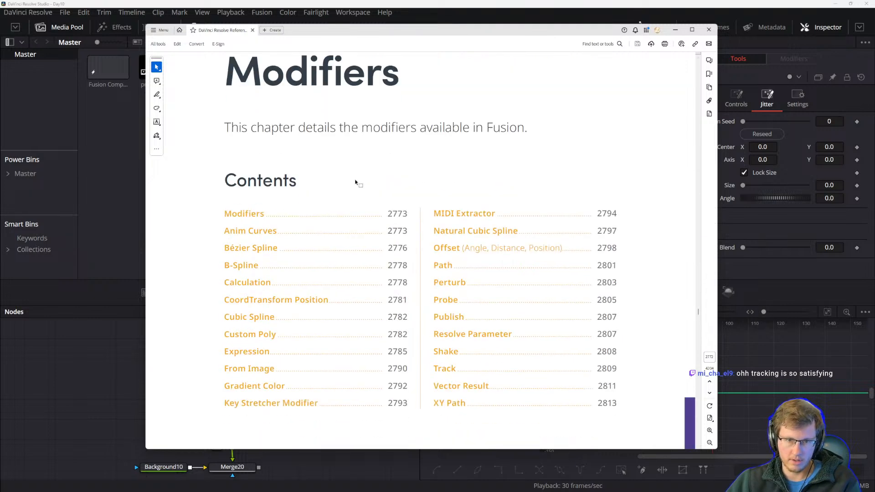
Browse the Modifiers chapter contents and the manual's page thumbnails and bookmark tree.
{"action": "scroll", "coordinate": [354, 180], "scroll_direction": "up", "scroll_amount": 2}
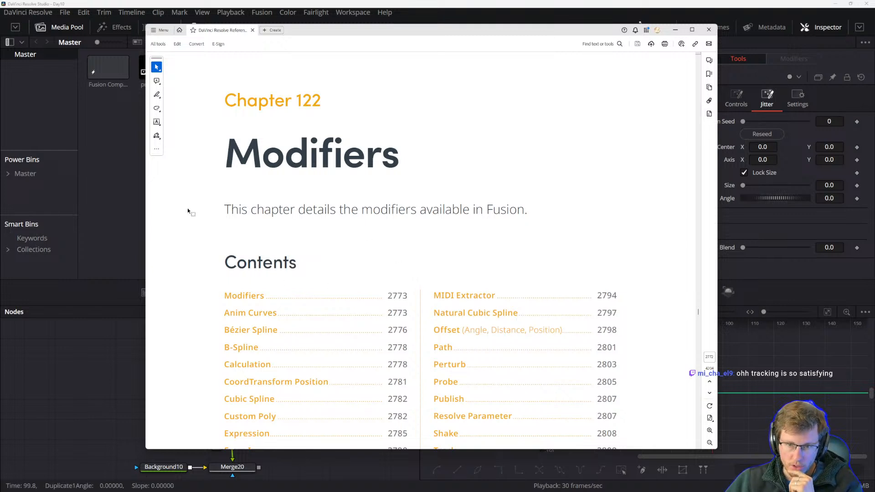
{"action": "scroll", "coordinate": [250, 196], "scroll_direction": "down", "scroll_amount": 5}
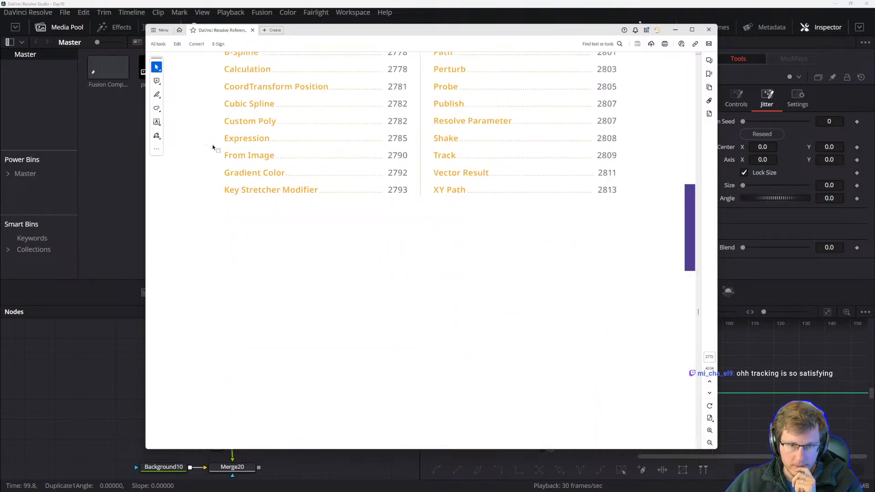
{"action": "scroll", "coordinate": [201, 190], "scroll_direction": "up", "scroll_amount": 2}
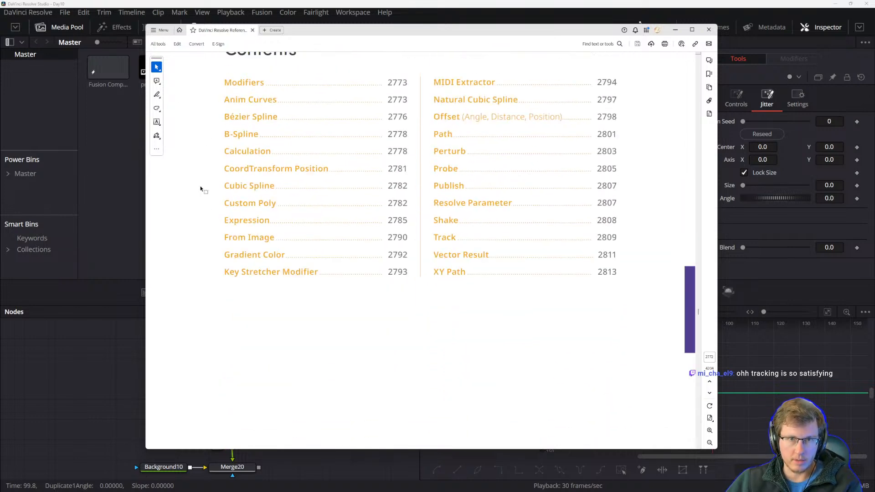
{"action": "left_click", "coordinate": [160, 31]}
{"action": "left_click", "coordinate": [160, 32]}
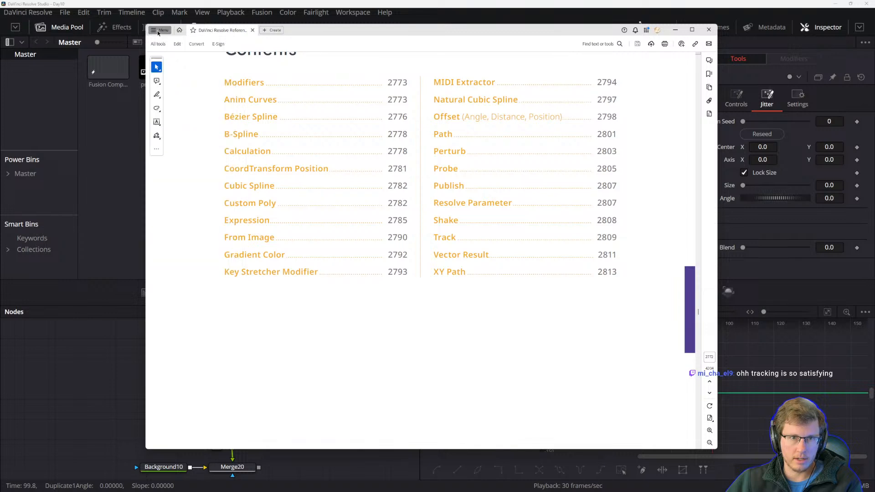
{"action": "left_click", "coordinate": [708, 86]}
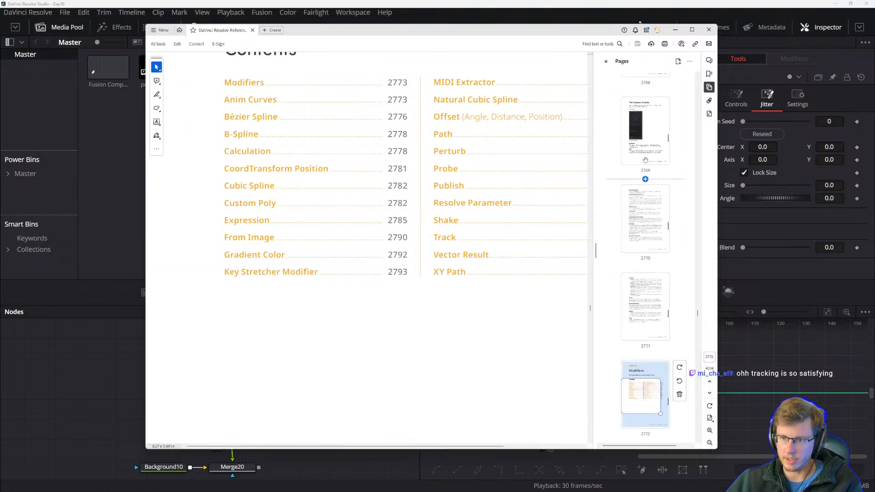
{"action": "left_click", "coordinate": [710, 114]}
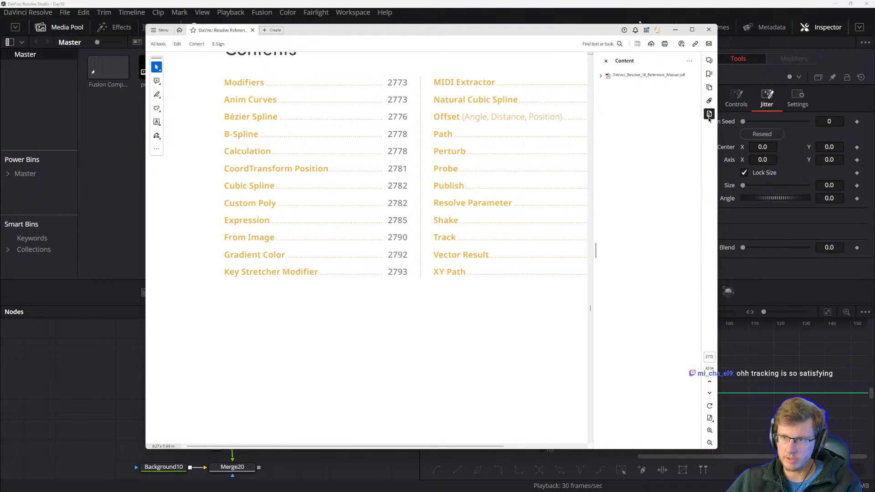
{"action": "left_click", "coordinate": [601, 76]}
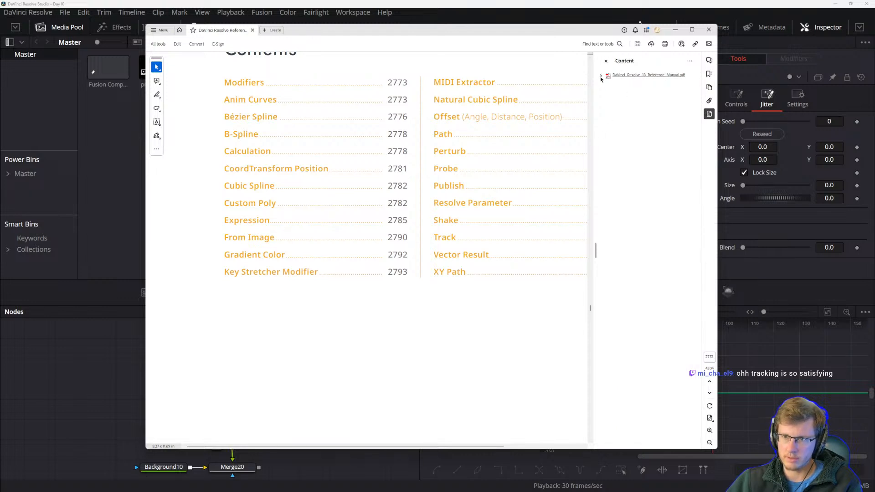
{"action": "scroll", "coordinate": [665, 314], "scroll_direction": "down", "scroll_amount": 4}
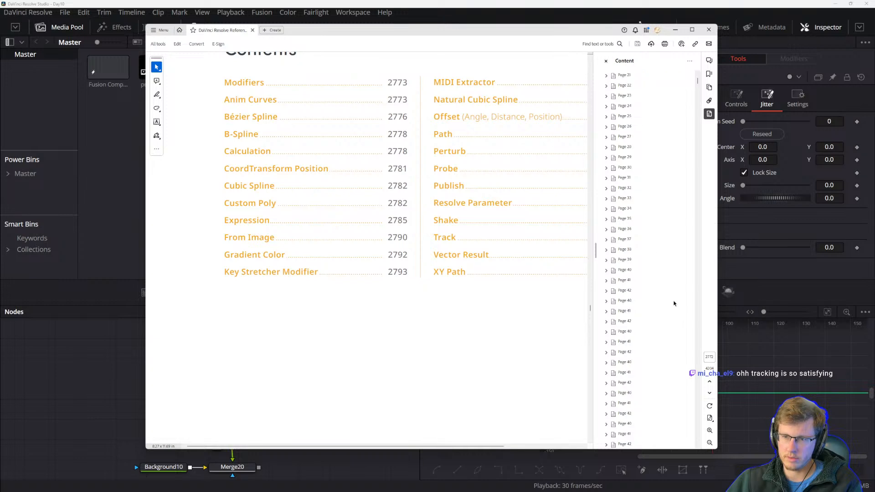
{"action": "scroll", "coordinate": [649, 311], "scroll_direction": "up", "scroll_amount": 5}
{"action": "left_click", "coordinate": [602, 76]}
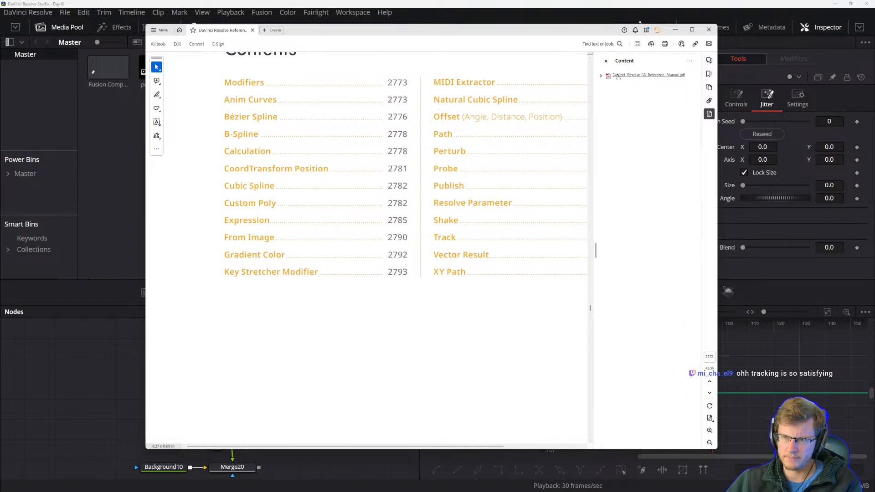
{"action": "left_click_drag", "start_coordinate": [564, 35], "coordinate": [527, 34]}
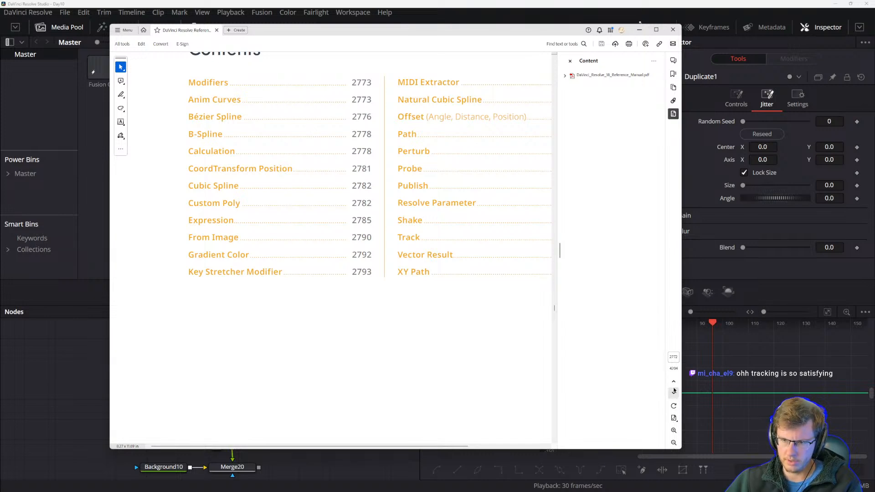
{"action": "scroll", "coordinate": [253, 287], "scroll_direction": "up", "scroll_amount": 1}
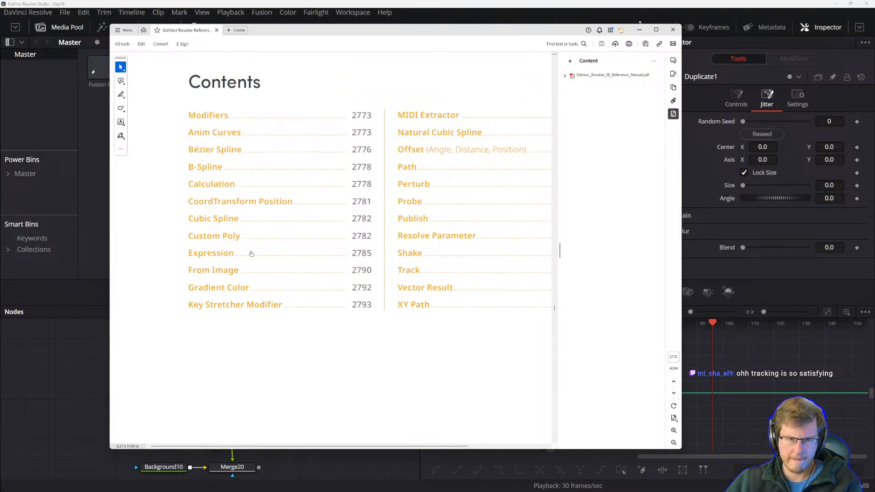
{"action": "left_click_drag", "start_coordinate": [682, 79], "coordinate": [790, 77]}
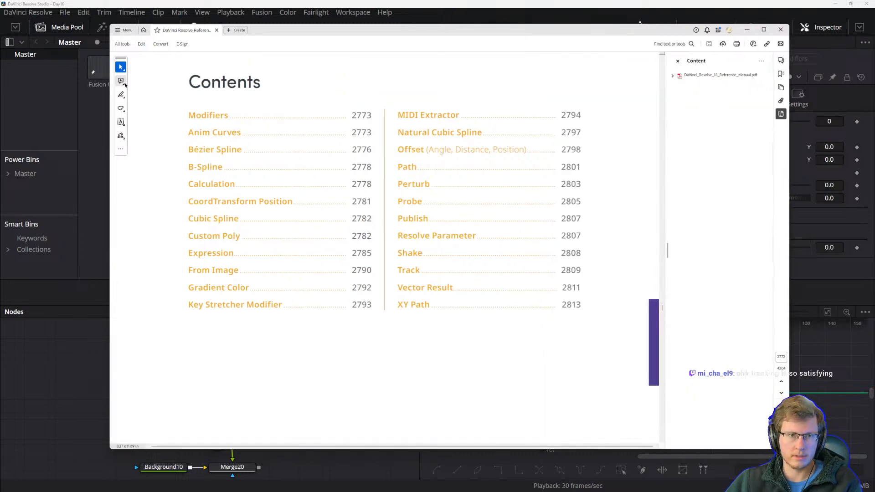
{"action": "left_click", "coordinate": [122, 44]}
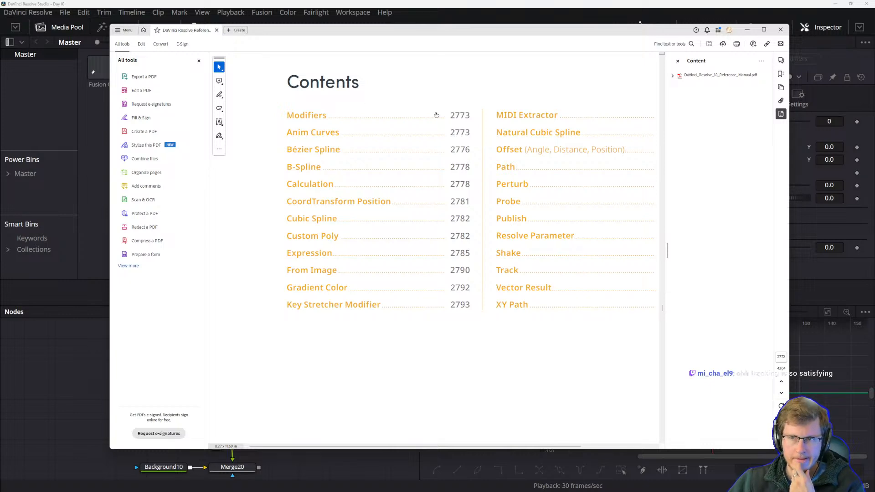
{"action": "left_click", "coordinate": [697, 75]}
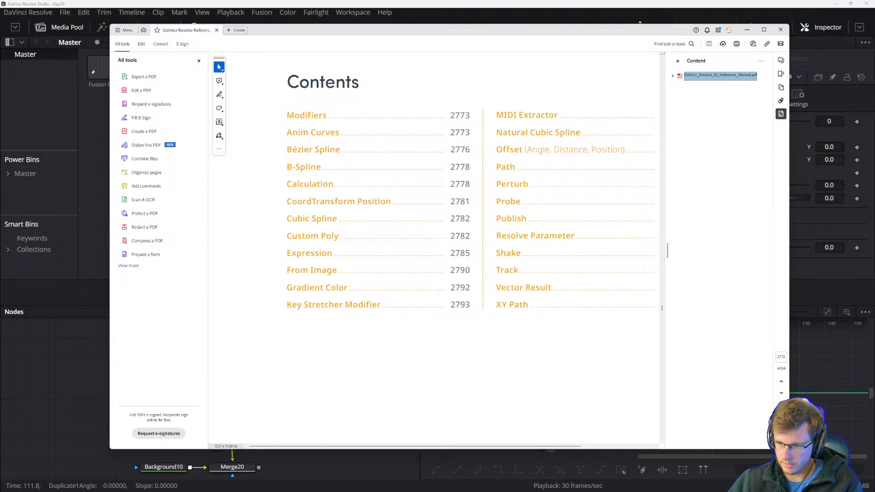
{"action": "left_click", "coordinate": [781, 416]}
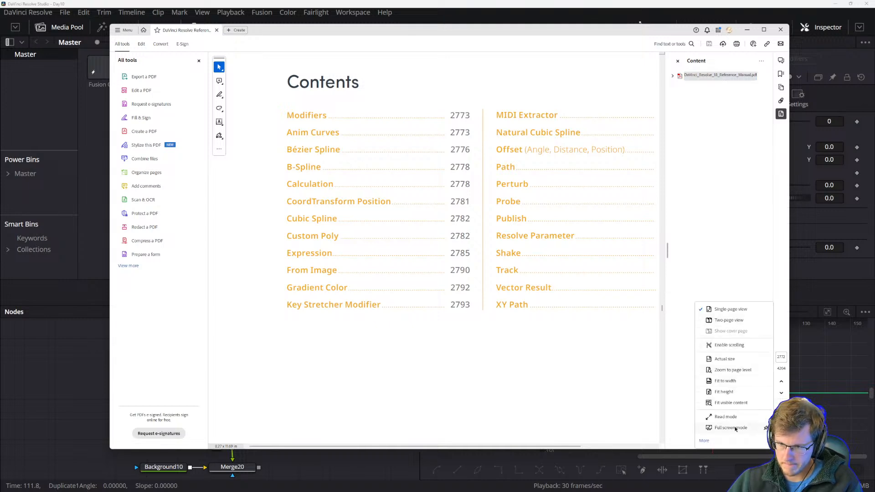
{"action": "left_click", "coordinate": [705, 441]}
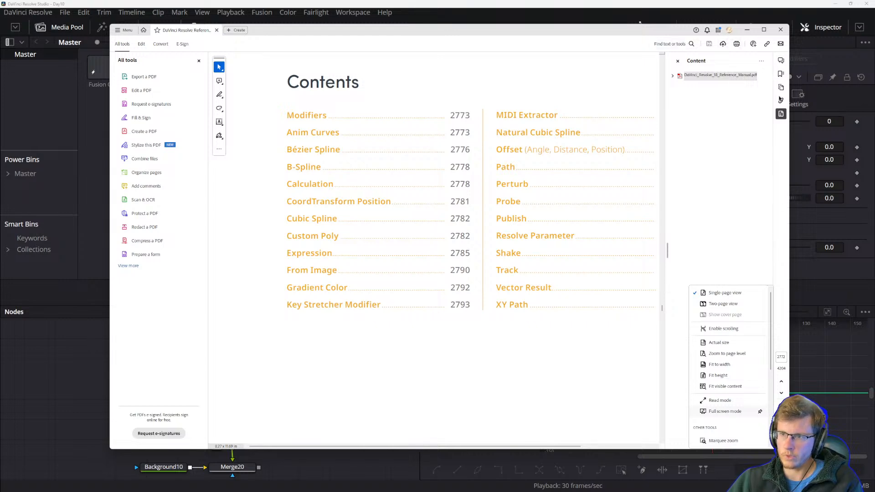
Jump to page 1464 and read the Performing Calculations and Using SimpleExpressions sections.
{"action": "left_click", "coordinate": [781, 357]}
{"action": "type", "text": "1464"}
{"action": "key", "text": "Return"}
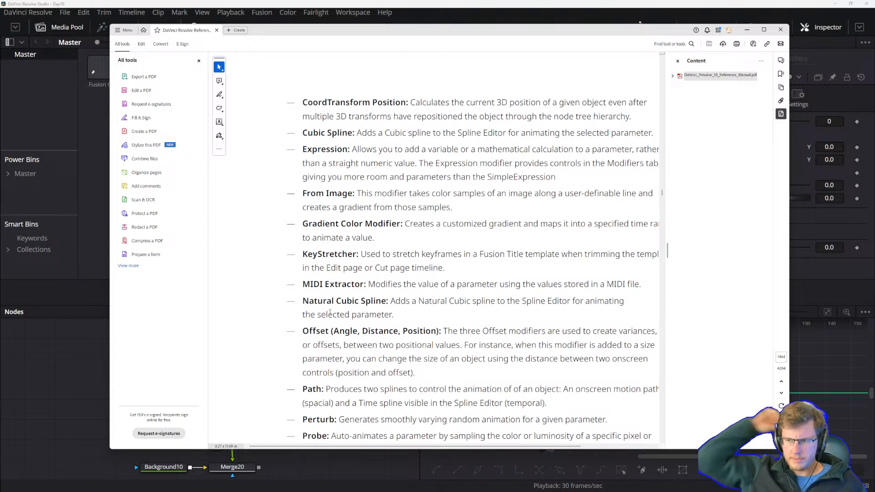
{"action": "scroll", "coordinate": [282, 271], "scroll_direction": "down", "scroll_amount": 8}
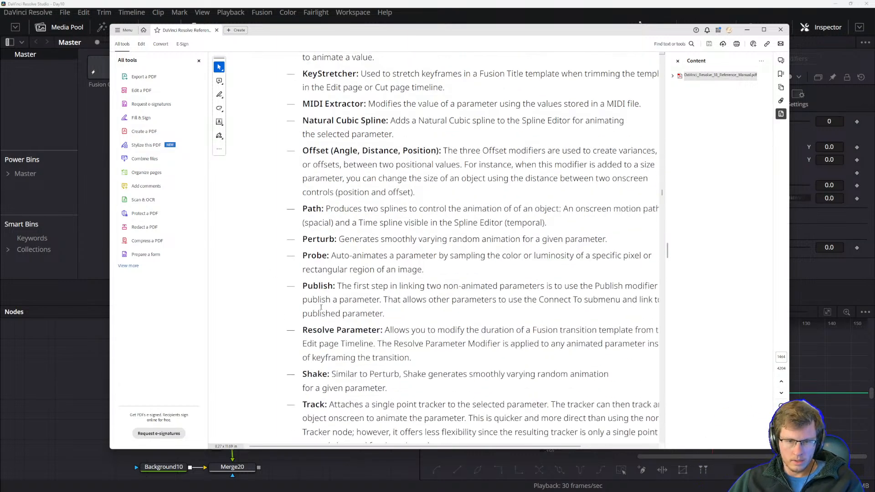
{"action": "scroll", "coordinate": [313, 304], "scroll_direction": "down", "scroll_amount": 6}
{"action": "scroll", "coordinate": [369, 187], "scroll_direction": "up", "scroll_amount": 2}
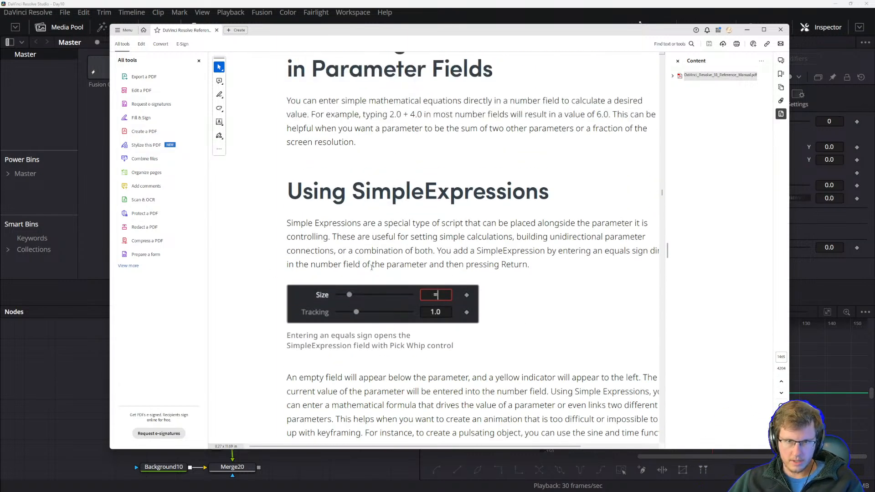
{"action": "scroll", "coordinate": [369, 188], "scroll_direction": "up", "scroll_amount": 1}
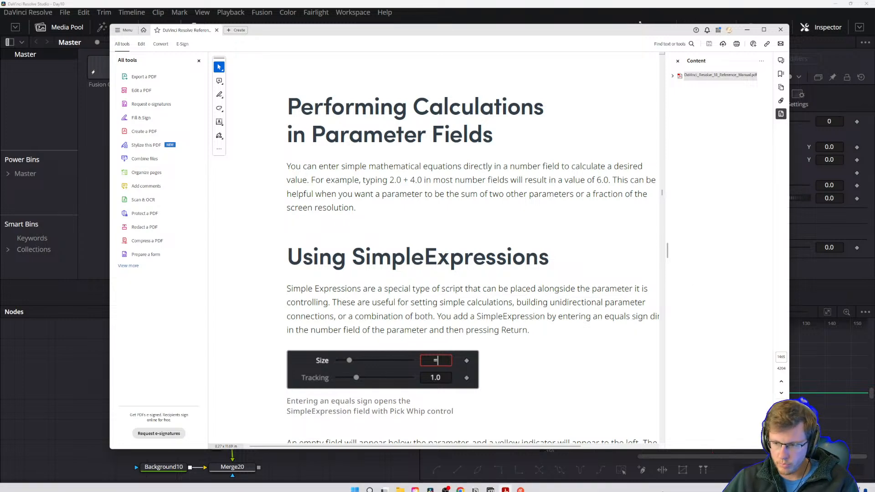
Switch back to DaVinci Resolve and examine the Rectangle1 and Duplicate1 nodes in the node graph.
{"action": "left_click", "coordinate": [401, 2]}
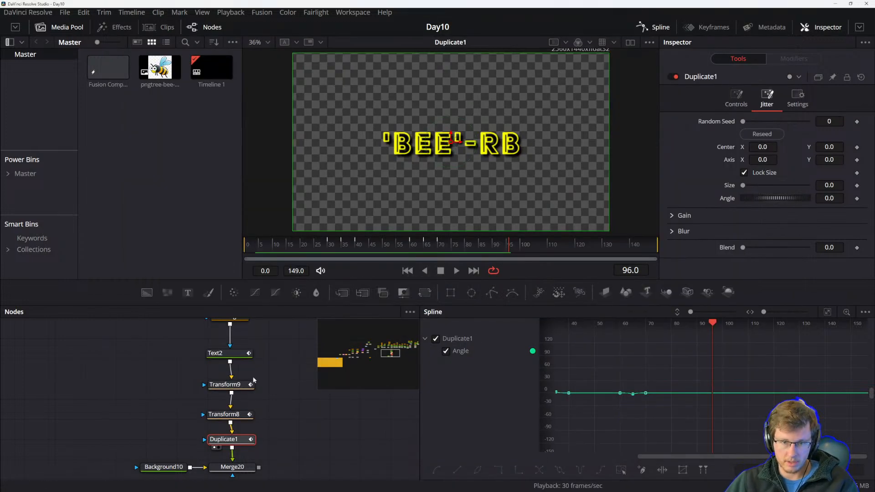
{"action": "left_click_drag", "start_coordinate": [293, 422], "coordinate": [252, 411]}
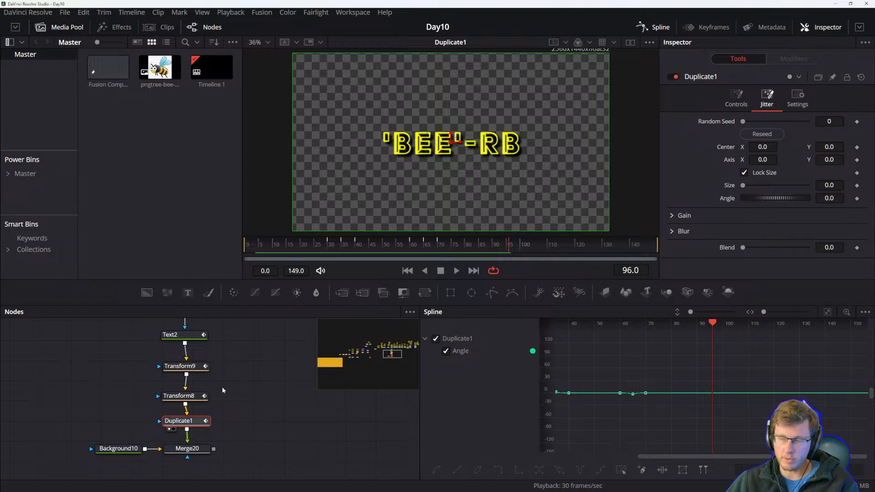
{"action": "left_click_drag", "start_coordinate": [240, 376], "coordinate": [208, 412]}
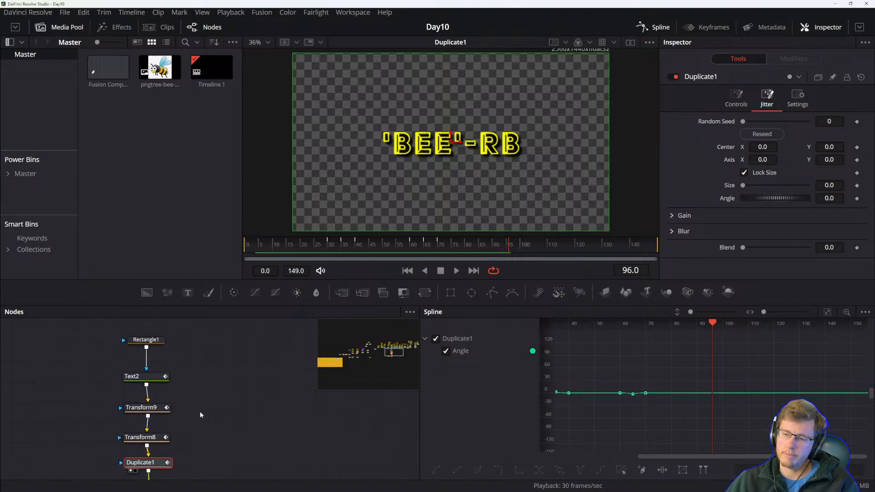
{"action": "scroll", "coordinate": [199, 411], "scroll_direction": "up", "scroll_amount": 1}
{"action": "left_click", "coordinate": [151, 350]}
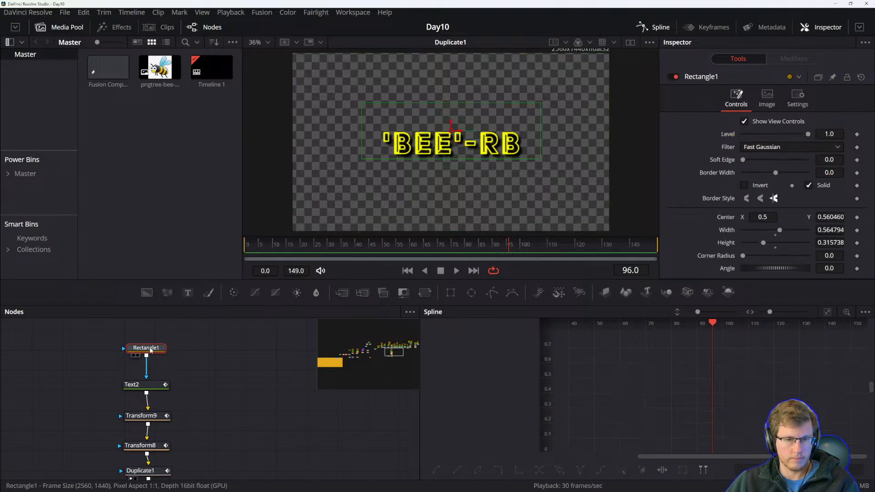
{"action": "left_click_drag", "start_coordinate": [190, 441], "coordinate": [171, 412]}
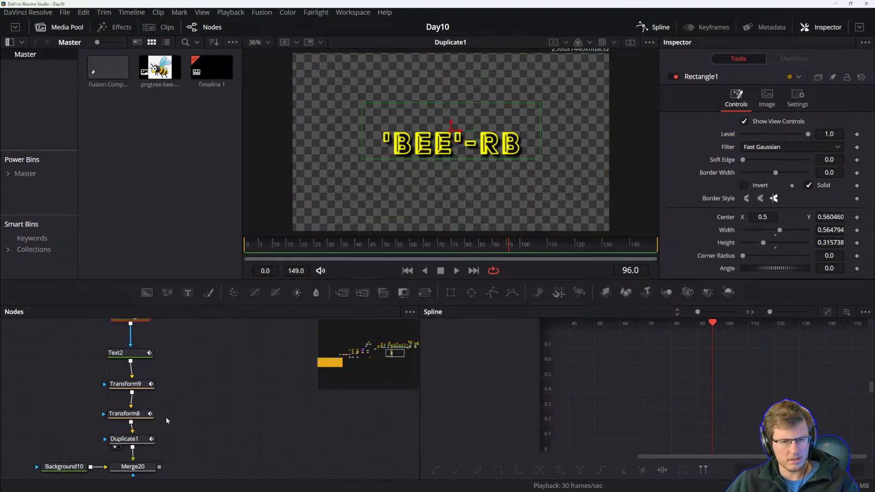
{"action": "left_click", "coordinate": [137, 439]}
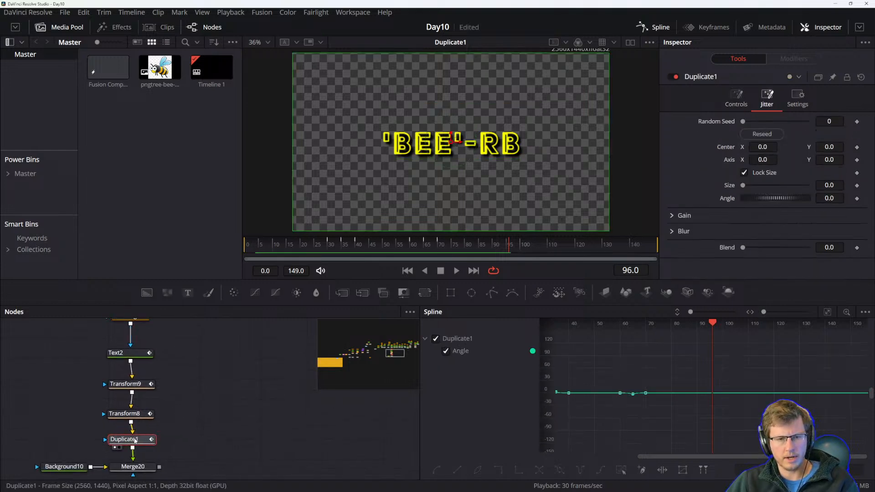
{"action": "left_click_drag", "start_coordinate": [188, 337], "coordinate": [129, 425]}
{"action": "left_click", "coordinate": [130, 424]}
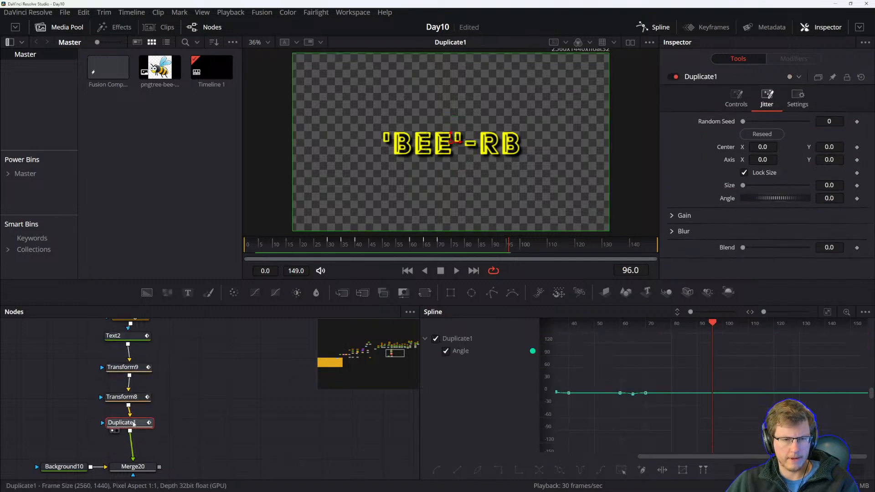
{"action": "left_click", "coordinate": [181, 430]}
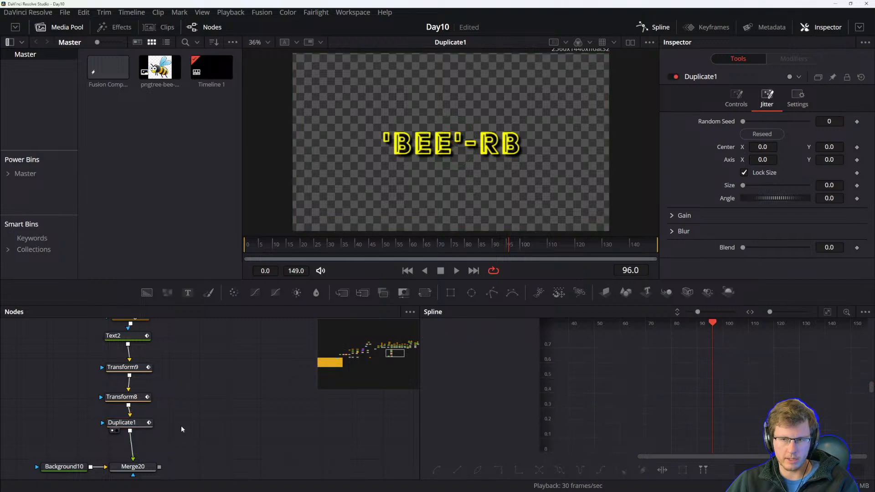
Insert a second Duplicate node directly after Duplicate1.
{"action": "left_click", "coordinate": [135, 425]}
{"action": "key", "text": "shift+space"}
{"action": "type", "text": "dupli"}
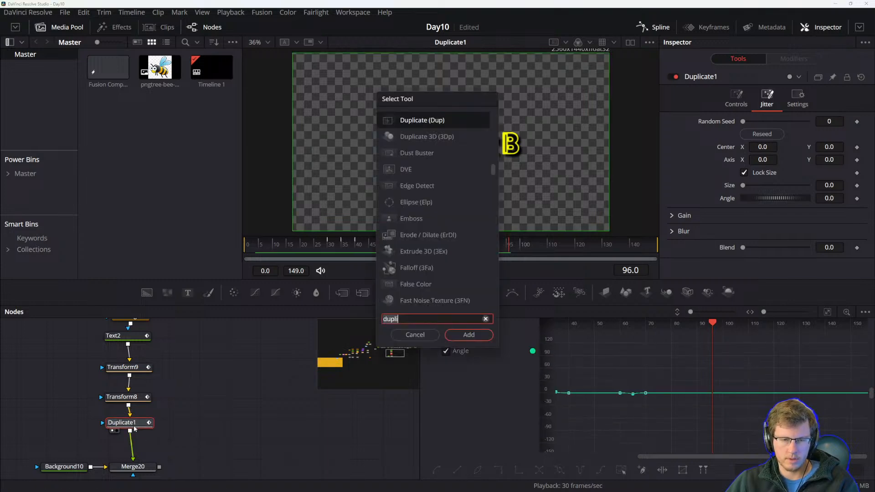
{"action": "left_click", "coordinate": [469, 335]}
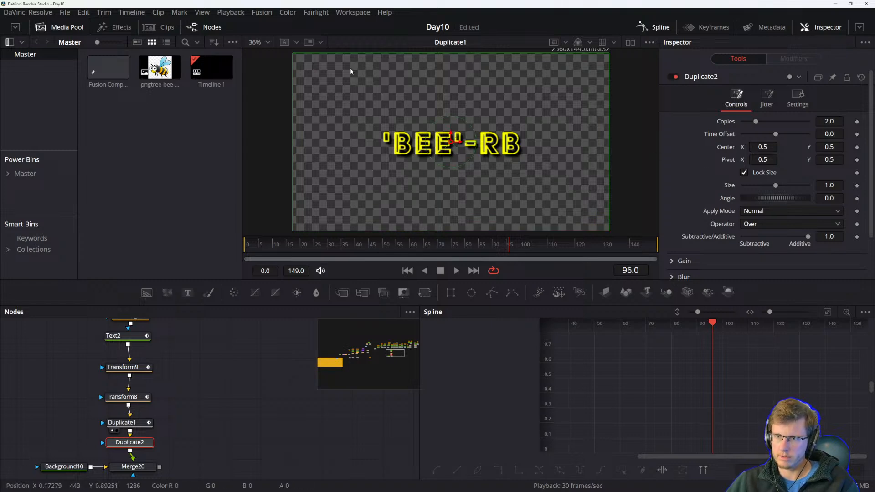
Offset the Duplicate2 copies upward by setting its center Y to about 0.676.
{"action": "left_click_drag", "start_coordinate": [759, 147], "coordinate": [804, 147]}
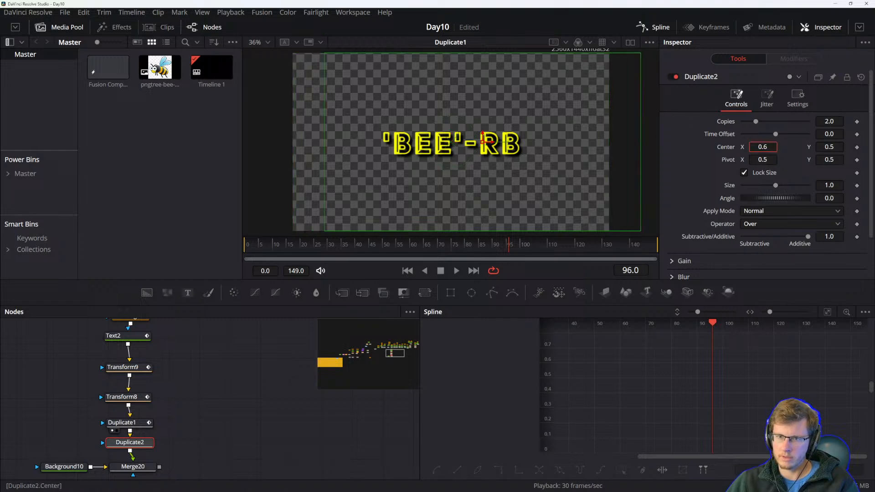
{"action": "key", "text": "ctrl+z"}
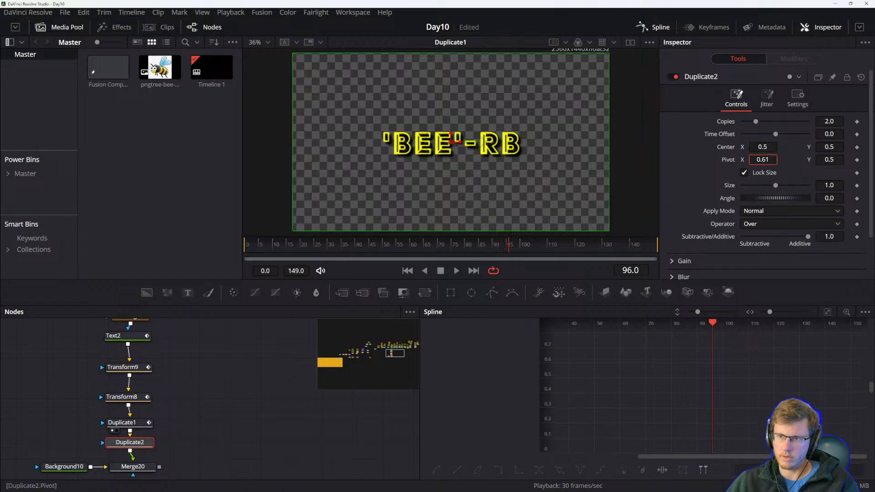
{"action": "mouse_move", "coordinate": [776, 186]}
{"action": "left_mouse_down"}
{"action": "mouse_move", "coordinate": [796, 186]}
{"action": "mouse_move", "coordinate": [776, 186]}
{"action": "left_mouse_up"}
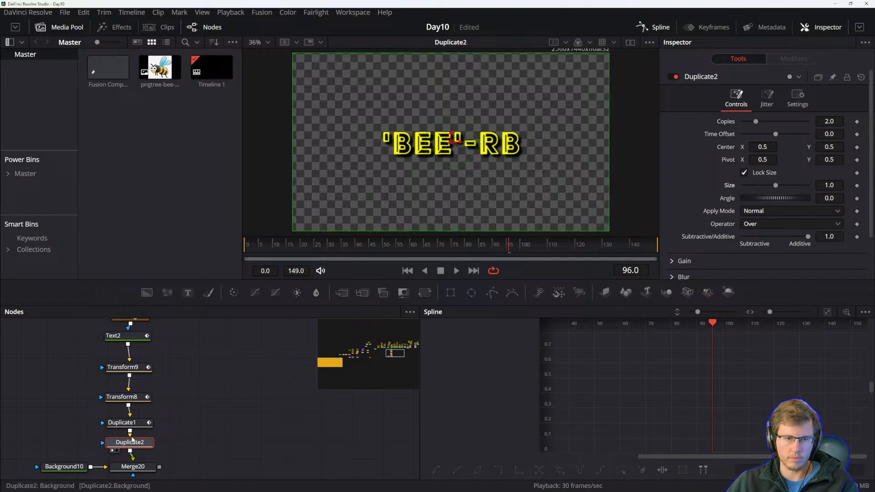
{"action": "left_click_drag", "start_coordinate": [769, 146], "coordinate": [850, 146]}
{"action": "key", "text": "ctrl+z"}
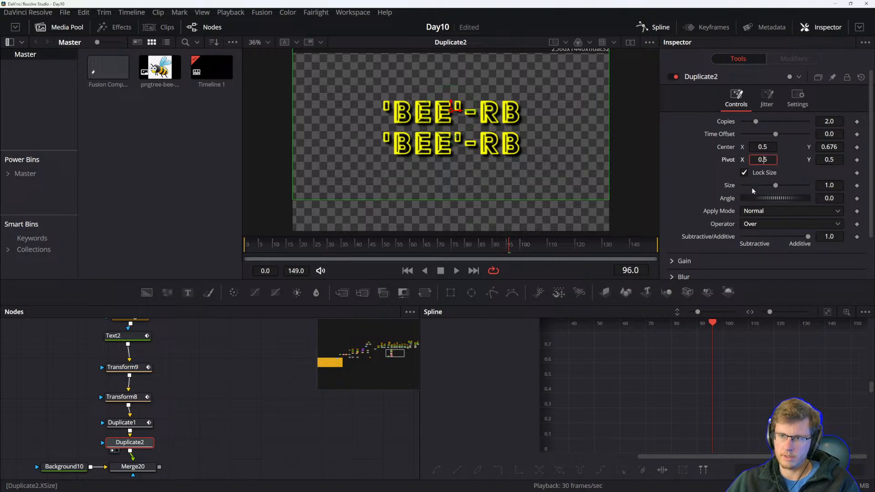
Shrink the Duplicate2 copy size to 0.67 and raise Copies to about 3.7.
{"action": "left_click_drag", "start_coordinate": [777, 185], "coordinate": [766, 186]}
{"action": "left_click_drag", "start_coordinate": [765, 146], "coordinate": [565, 162]}
{"action": "key", "text": "ctrl+z"}
{"action": "key", "text": "ctrl+z"}
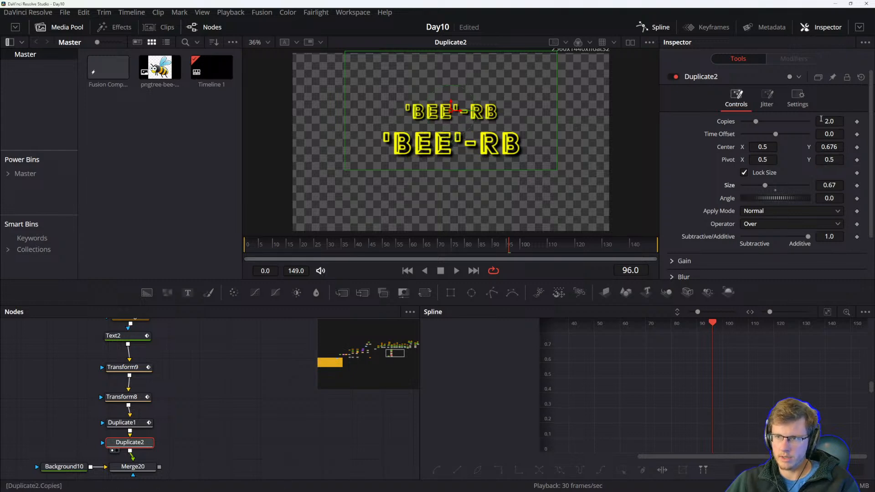
{"action": "mouse_move", "coordinate": [759, 121]}
{"action": "left_mouse_down"}
{"action": "mouse_move", "coordinate": [771, 121]}
{"action": "mouse_move", "coordinate": [743, 129]}
{"action": "mouse_move", "coordinate": [775, 126]}
{"action": "mouse_move", "coordinate": [748, 127]}
{"action": "mouse_move", "coordinate": [767, 127]}
{"action": "left_mouse_up"}
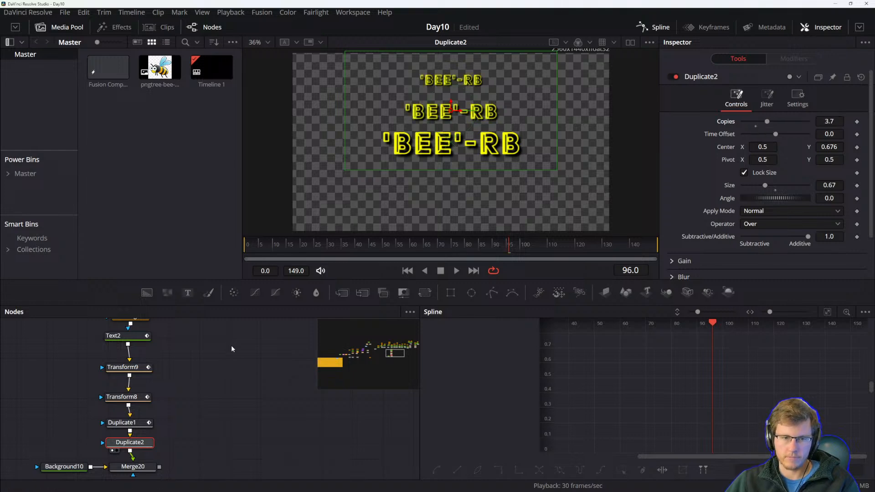
Lower the Duplicate2 Copies value to 3.07.
{"action": "left_click_drag", "start_coordinate": [266, 365], "coordinate": [251, 377]}
{"action": "mouse_move", "coordinate": [764, 122]}
{"action": "left_mouse_down"}
{"action": "mouse_move", "coordinate": [782, 119]}
{"action": "mouse_move", "coordinate": [737, 122]}
{"action": "mouse_move", "coordinate": [763, 120]}
{"action": "left_mouse_up"}
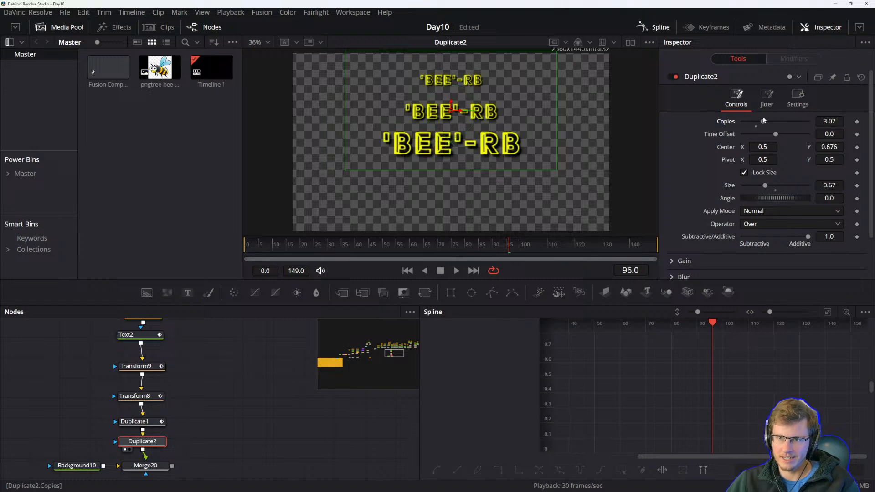
{"action": "left_click_drag", "start_coordinate": [202, 398], "coordinate": [215, 388]}
{"action": "left_click_drag", "start_coordinate": [228, 428], "coordinate": [239, 432]}
{"action": "left_click_drag", "start_coordinate": [165, 439], "coordinate": [171, 440]}
{"action": "left_click", "coordinate": [178, 461]}
{"action": "left_click", "coordinate": [179, 441]}
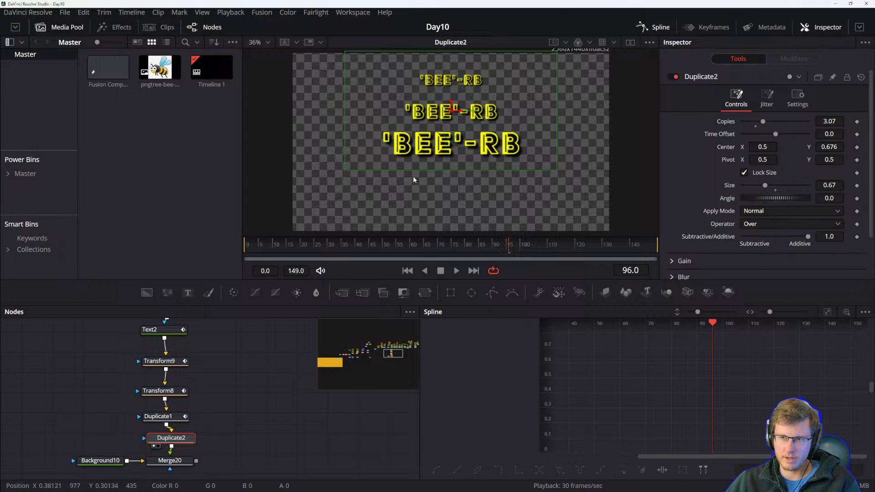
Copy the Duplicate2 node and paste a copy directly after it in the chain.
{"action": "left_click_drag", "start_coordinate": [209, 425], "coordinate": [148, 320]}
{"action": "scroll", "coordinate": [246, 396], "scroll_direction": "up", "scroll_amount": 3}
{"action": "scroll", "coordinate": [239, 398], "scroll_direction": "down", "scroll_amount": 2}
{"action": "scroll", "coordinate": [230, 410], "scroll_direction": "down", "scroll_amount": 1}
{"action": "left_click_drag", "start_coordinate": [214, 448], "coordinate": [171, 324]}
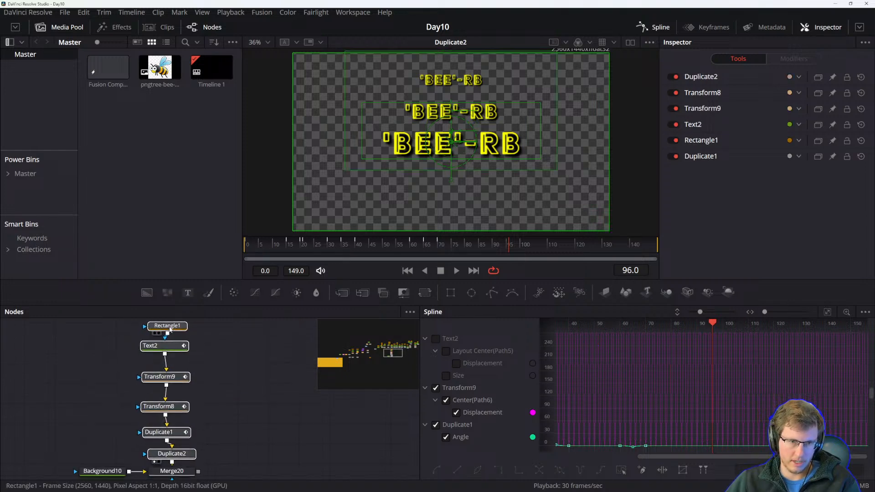
{"action": "left_click_drag", "start_coordinate": [181, 452], "coordinate": [183, 416]}
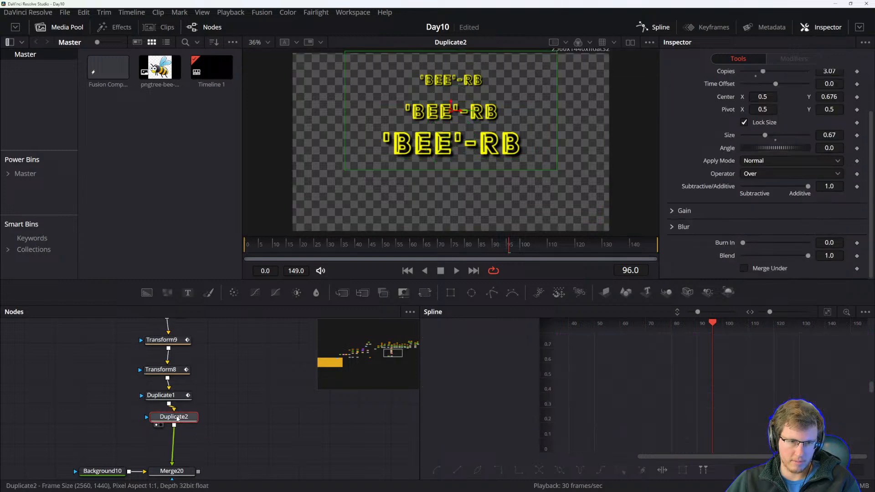
{"action": "key", "text": "ctrl+c"}
{"action": "key", "text": "ctrl+v"}
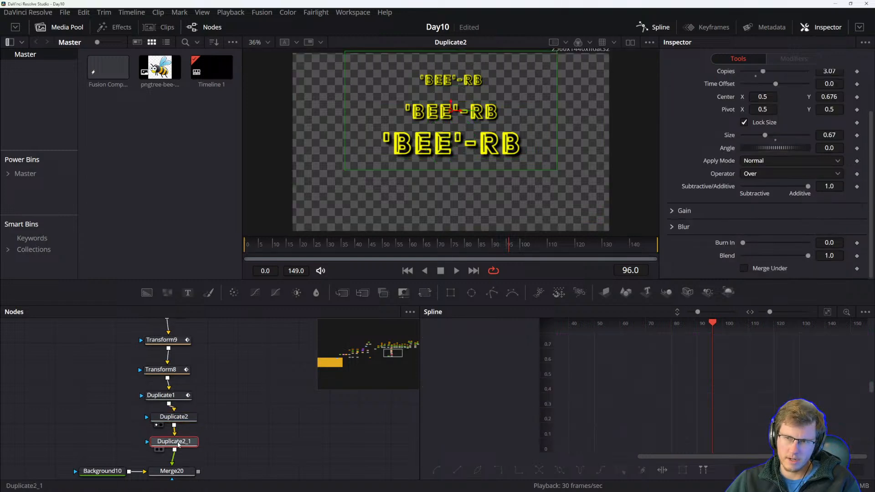
Try repositioning the pasted copy by setting its center Y to 0.494 and dragging its center in the viewer.
{"action": "scroll", "coordinate": [251, 399], "scroll_direction": "up", "scroll_amount": 1}
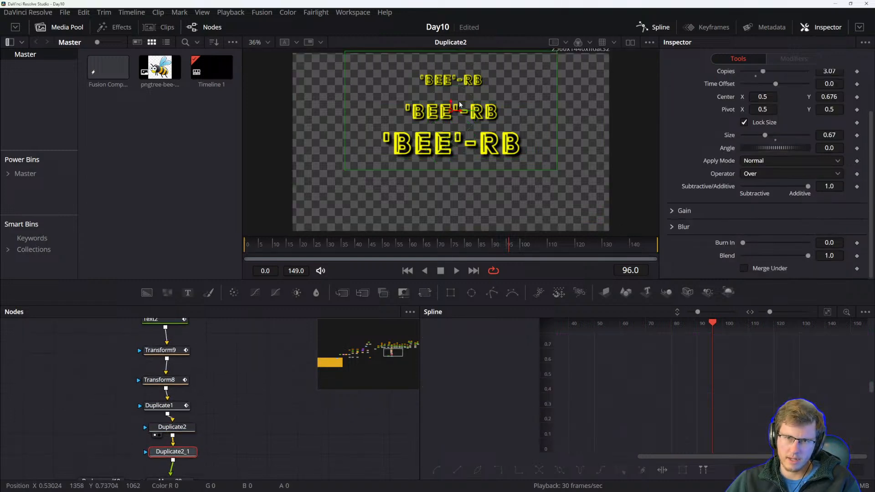
{"action": "scroll", "coordinate": [731, 103], "scroll_direction": "up", "scroll_amount": 2}
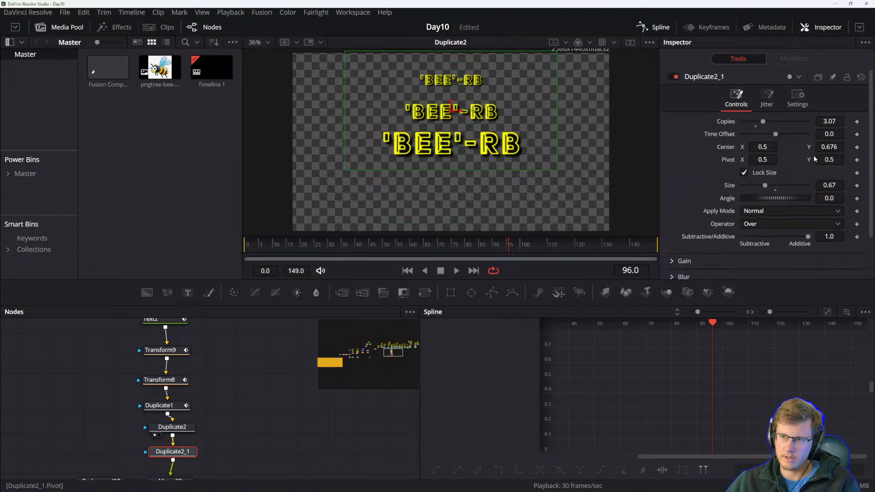
{"action": "left_click", "coordinate": [833, 147]}
{"action": "type", "text": "0.49"}
{"action": "key", "text": "Return"}
{"action": "left_click_drag", "start_coordinate": [163, 451], "coordinate": [180, 429]}
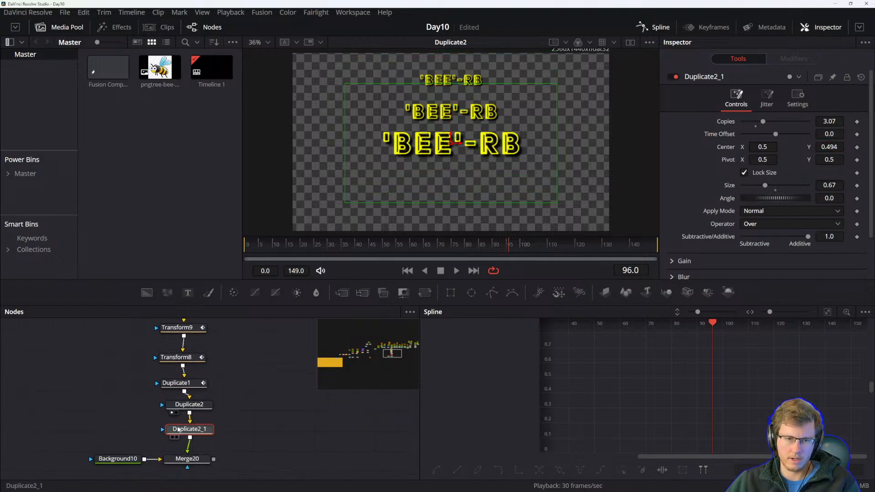
{"action": "key", "text": "1"}
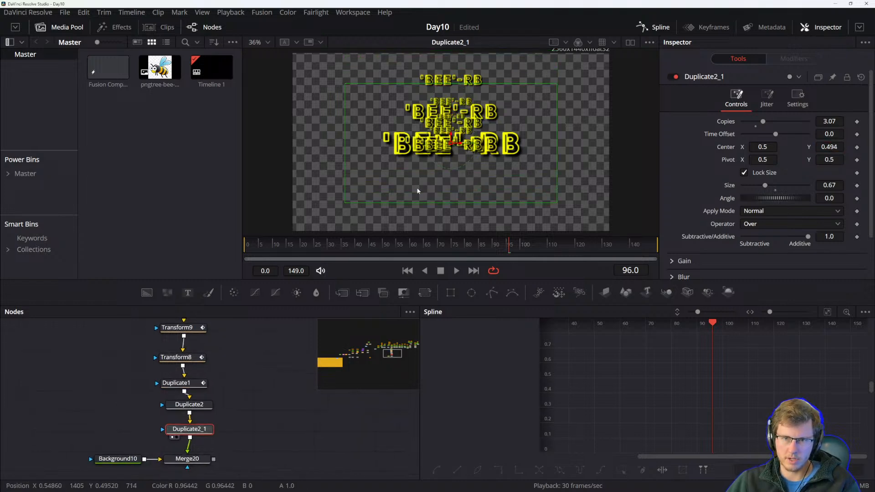
{"action": "left_click_drag", "start_coordinate": [452, 143], "coordinate": [407, 147]}
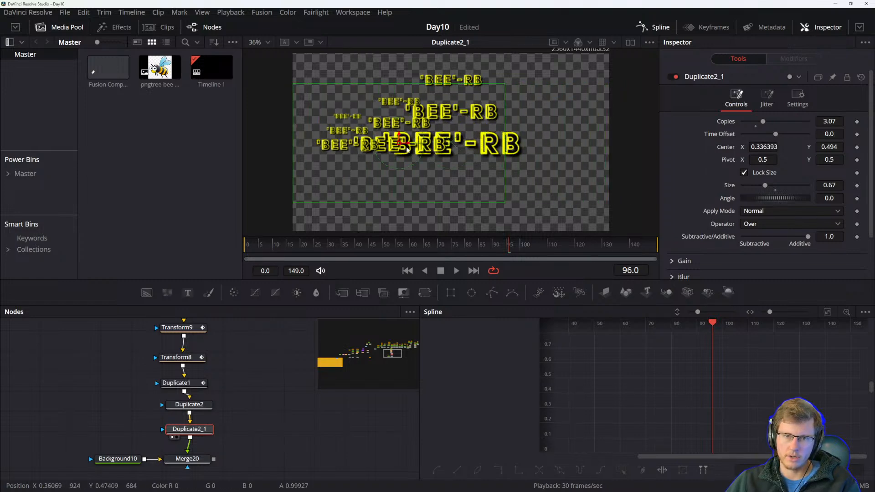
{"action": "key", "text": "ctrl+z"}
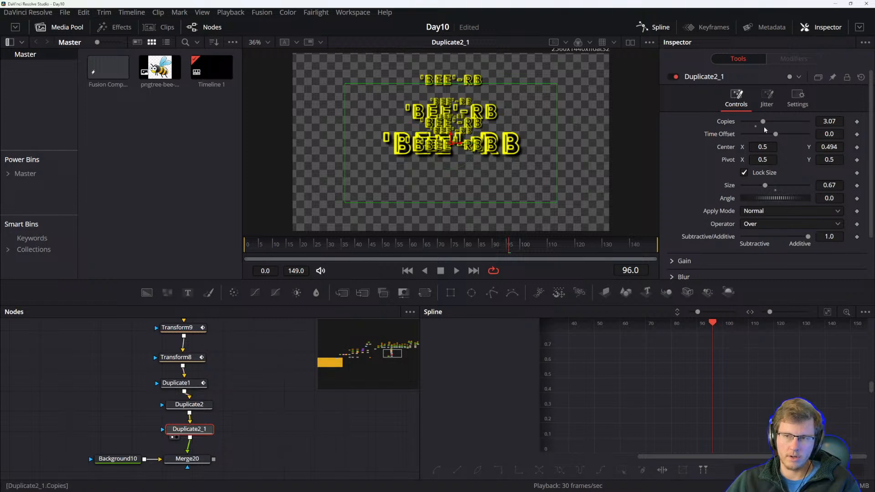
{"action": "left_click_drag", "start_coordinate": [821, 144], "coordinate": [780, 145]}
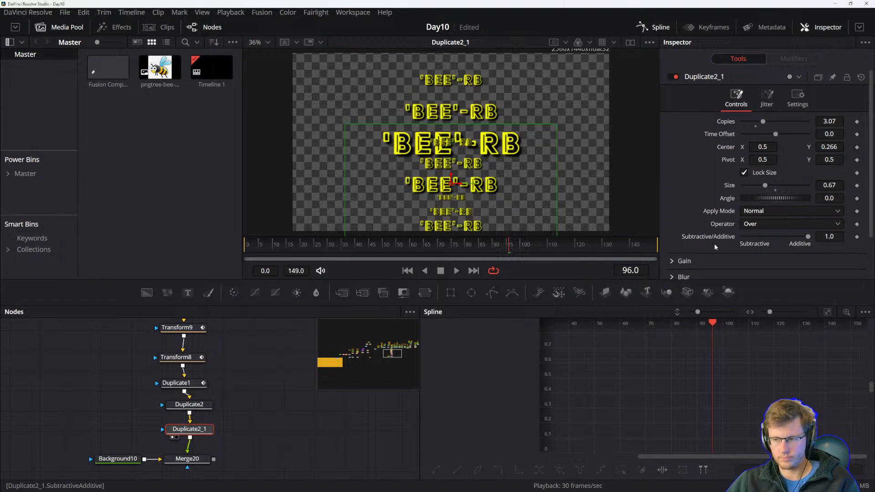
{"action": "key", "text": "ctrl+z"}
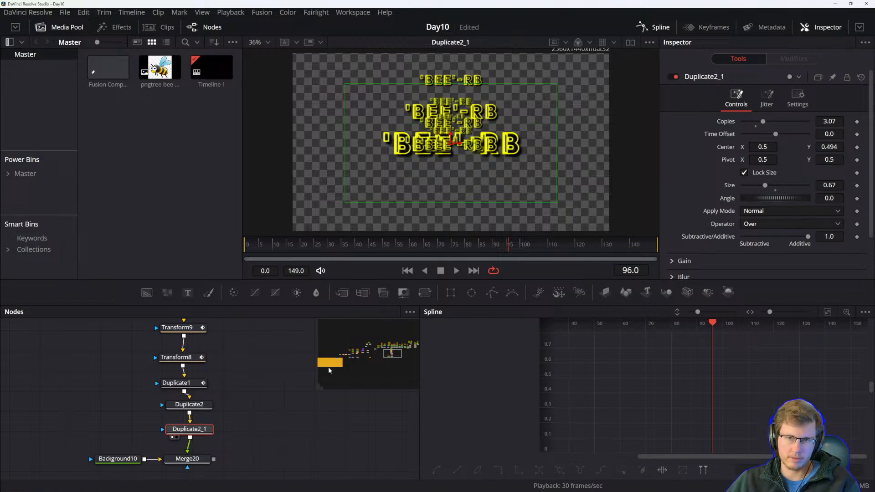
Delete the pasted Duplicate copy and move Duplicate2 aside from the Duplicate1 output.
{"action": "left_click_drag", "start_coordinate": [237, 422], "coordinate": [230, 421]}
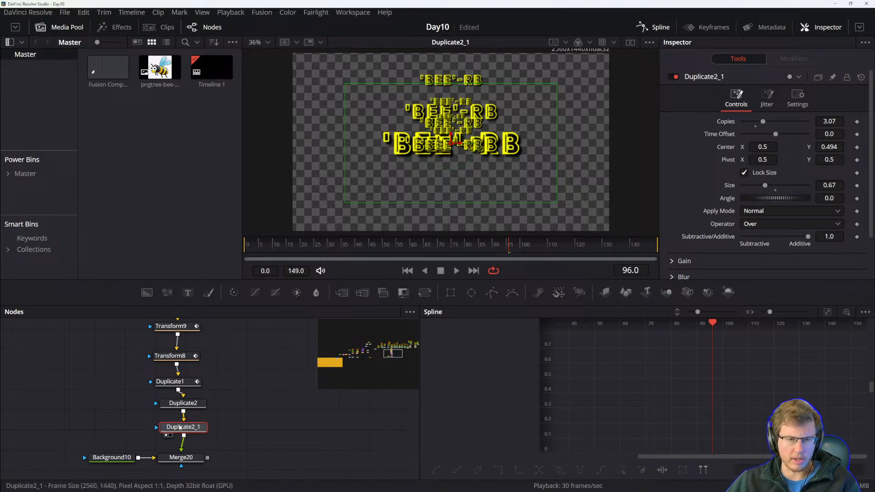
{"action": "key", "text": "Delete"}
{"action": "left_click_drag", "start_coordinate": [178, 404], "coordinate": [170, 419]}
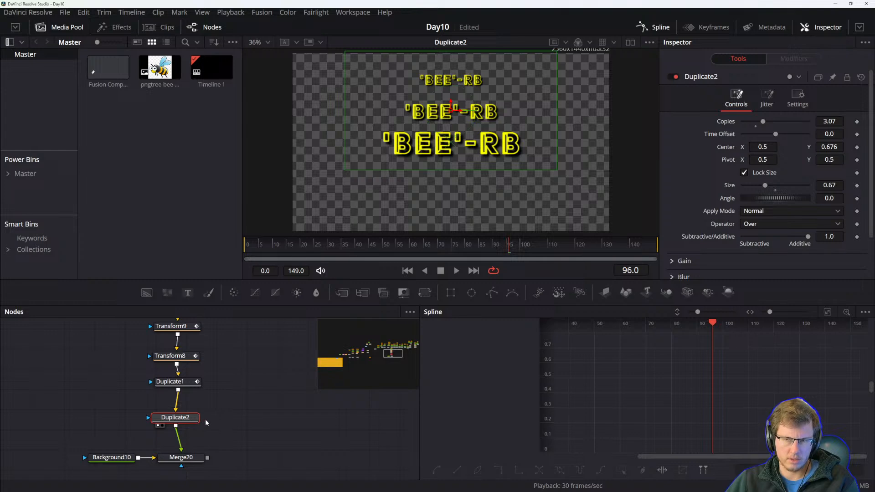
{"action": "left_click_drag", "start_coordinate": [195, 417], "coordinate": [176, 418]}
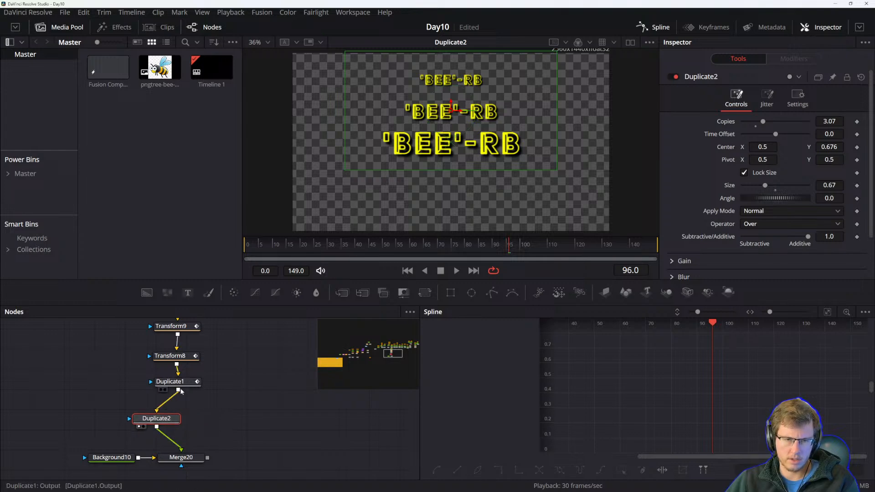
Paste Duplicate2 again as a parallel branch off Duplicate1 and combine both branches with a new Merge node.
{"action": "key", "text": "ctrl+v"}
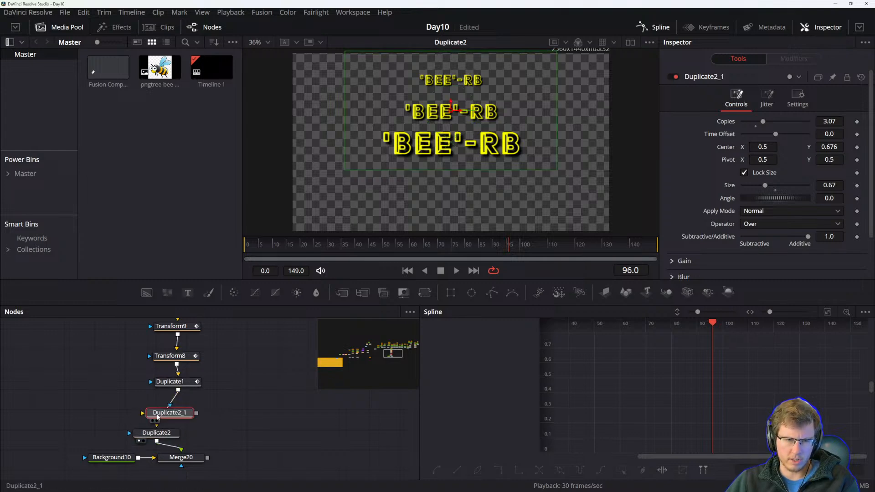
{"action": "left_click_drag", "start_coordinate": [180, 416], "coordinate": [222, 431]}
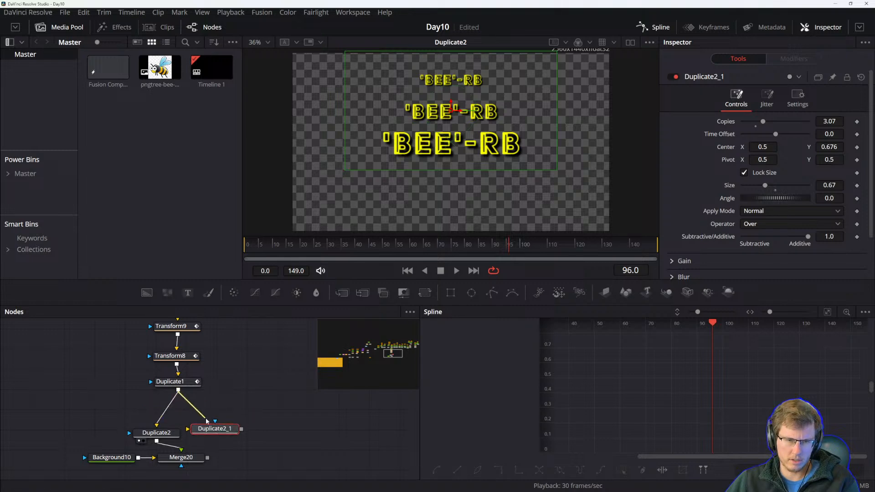
{"action": "mouse_move", "coordinate": [241, 429]}
{"action": "left_mouse_down"}
{"action": "mouse_move", "coordinate": [192, 460]}
{"action": "mouse_move", "coordinate": [238, 444]}
{"action": "left_mouse_up"}
{"action": "left_click_drag", "start_coordinate": [167, 435], "coordinate": [222, 424]}
{"action": "left_click_drag", "start_coordinate": [341, 292], "coordinate": [157, 410]}
{"action": "left_click_drag", "start_coordinate": [206, 424], "coordinate": [175, 440]}
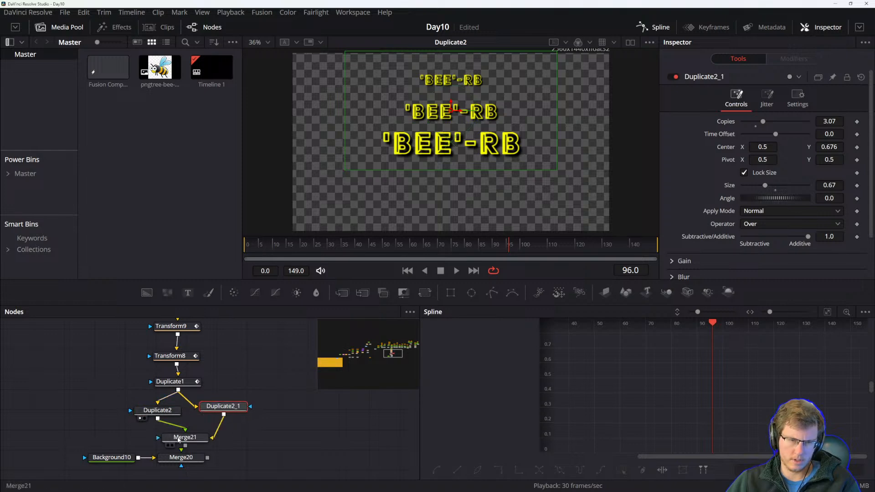
{"action": "left_click_drag", "start_coordinate": [194, 441], "coordinate": [206, 436]}
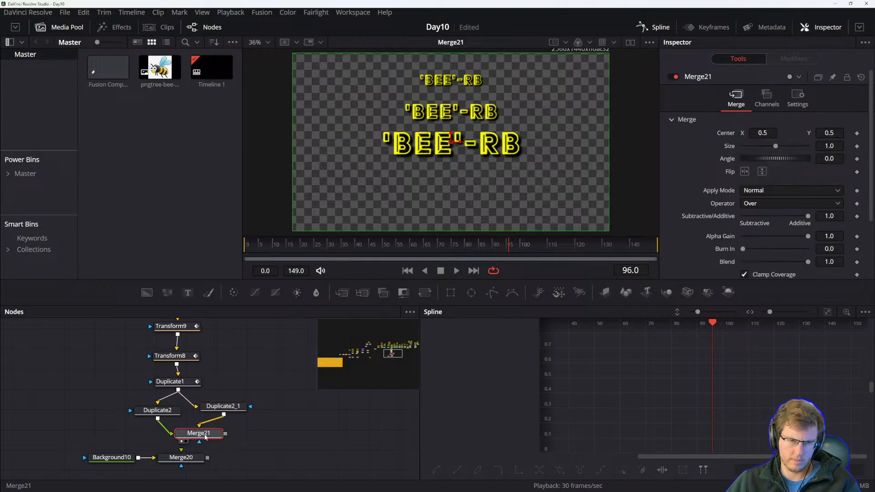
Shift the parallel copy's duplicates downward by setting its center Y to about 0.312.
{"action": "left_click", "coordinate": [223, 406]}
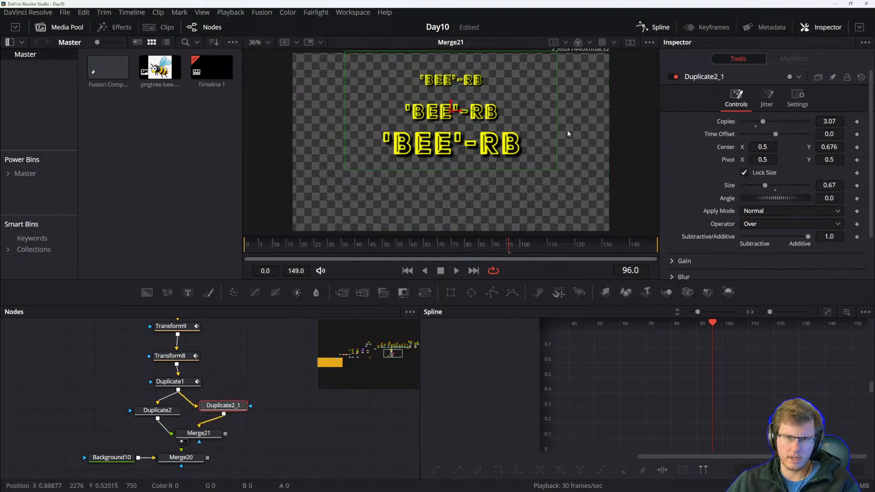
{"action": "left_click_drag", "start_coordinate": [830, 148], "coordinate": [645, 156]}
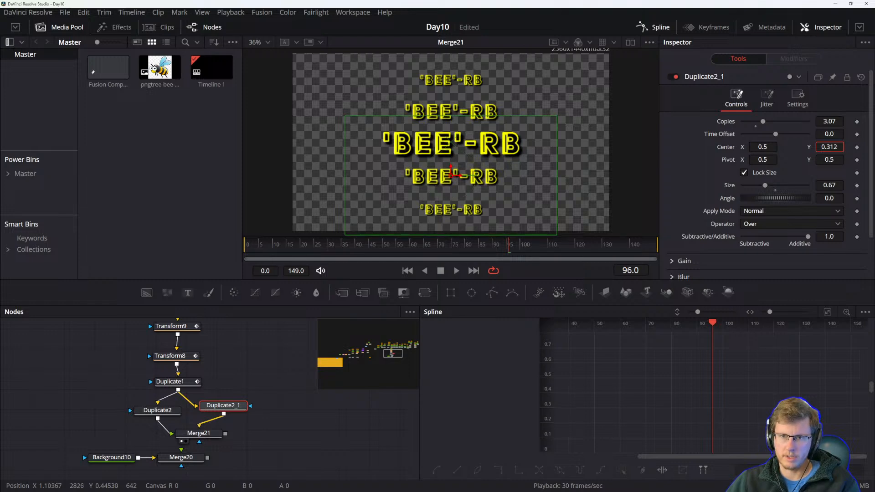
{"action": "left_click", "coordinate": [255, 414]}
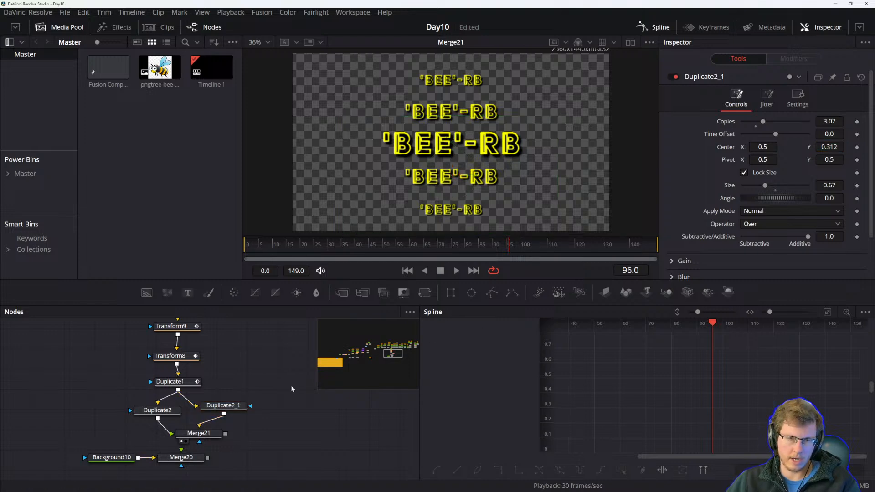
Play and scrub the timeline to review the stacked text animation.
{"action": "key", "text": "space"}
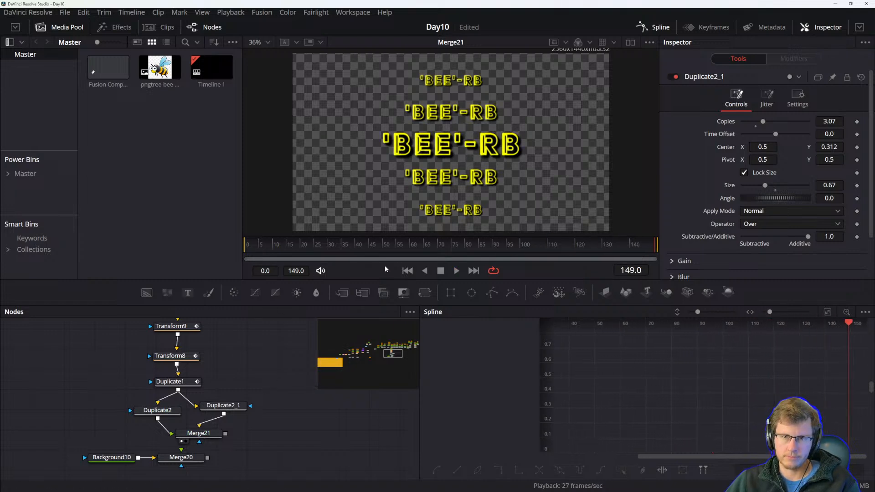
{"action": "left_click_drag", "start_coordinate": [653, 248], "coordinate": [281, 244]}
{"action": "key", "text": "space"}
{"action": "key", "text": "space"}
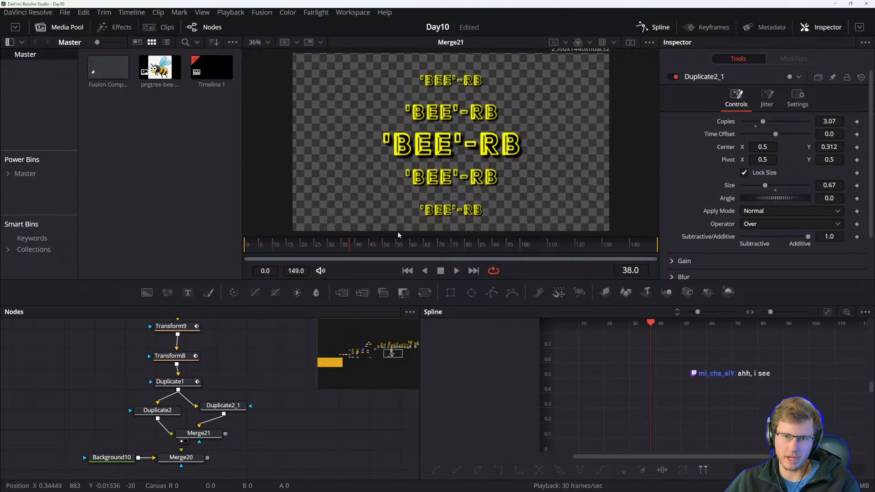
{"action": "left_click_drag", "start_coordinate": [352, 247], "coordinate": [261, 247]}
{"action": "key", "text": "space"}
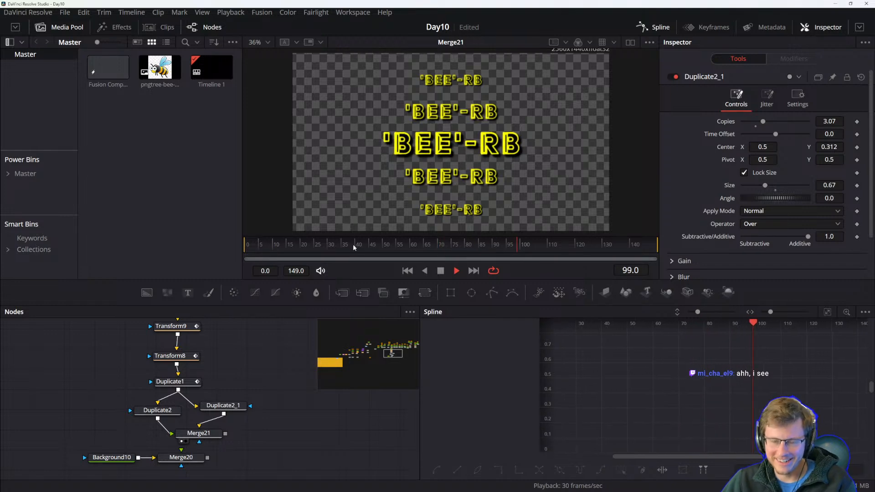
{"action": "key", "text": "space"}
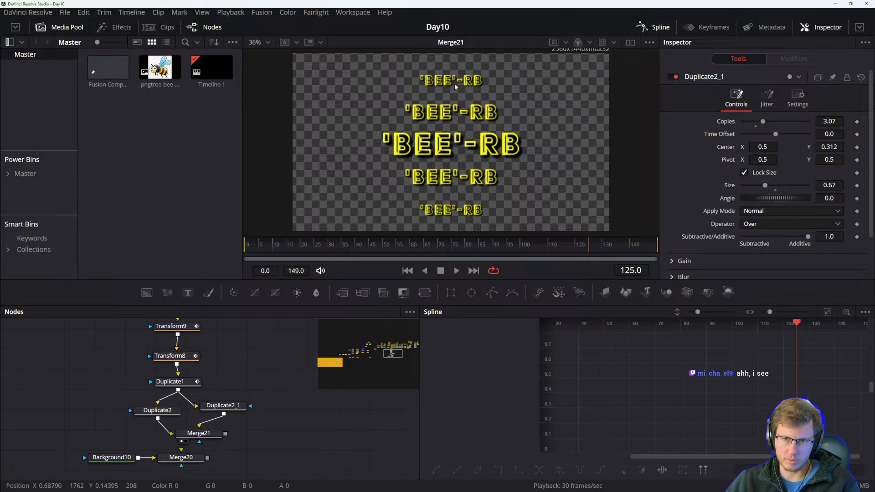
Add an sStar shape node to the comp.
{"action": "left_click_drag", "start_coordinate": [223, 405], "coordinate": [176, 411]}
{"action": "left_click", "coordinate": [203, 410]}
{"action": "left_click_drag", "start_coordinate": [296, 401], "coordinate": [237, 404]}
{"action": "left_click", "coordinate": [241, 425]}
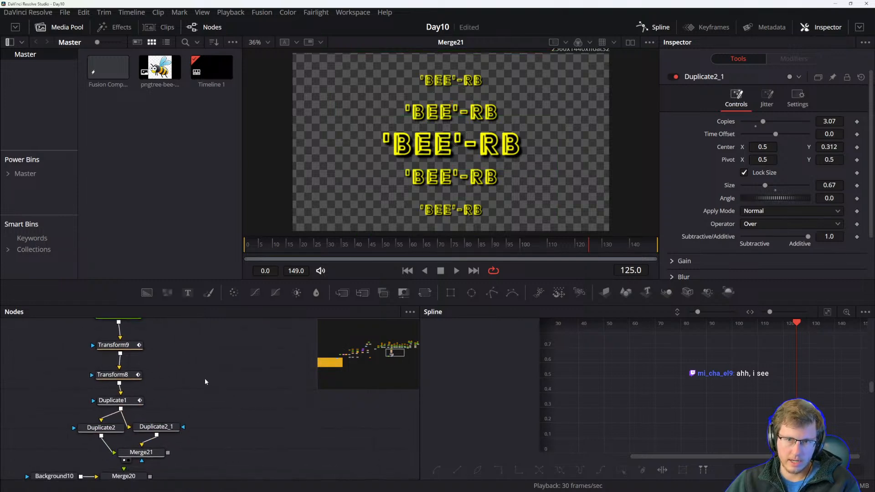
{"action": "left_click_drag", "start_coordinate": [172, 396], "coordinate": [178, 410]}
{"action": "left_click_drag", "start_coordinate": [243, 386], "coordinate": [204, 378]}
{"action": "mouse_move", "coordinate": [136, 425]}
{"action": "left_mouse_down"}
{"action": "mouse_move", "coordinate": [194, 411]}
{"action": "mouse_move", "coordinate": [199, 418]}
{"action": "left_mouse_up"}
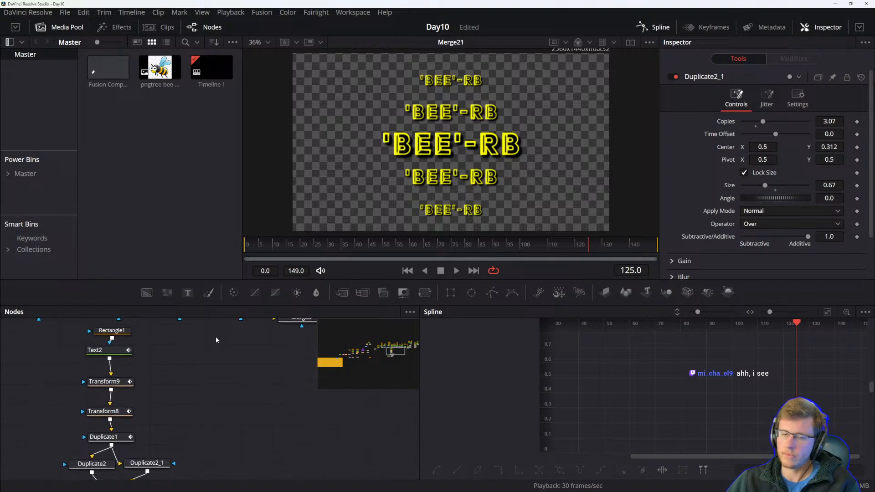
{"action": "left_click_drag", "start_coordinate": [241, 399], "coordinate": [232, 420]}
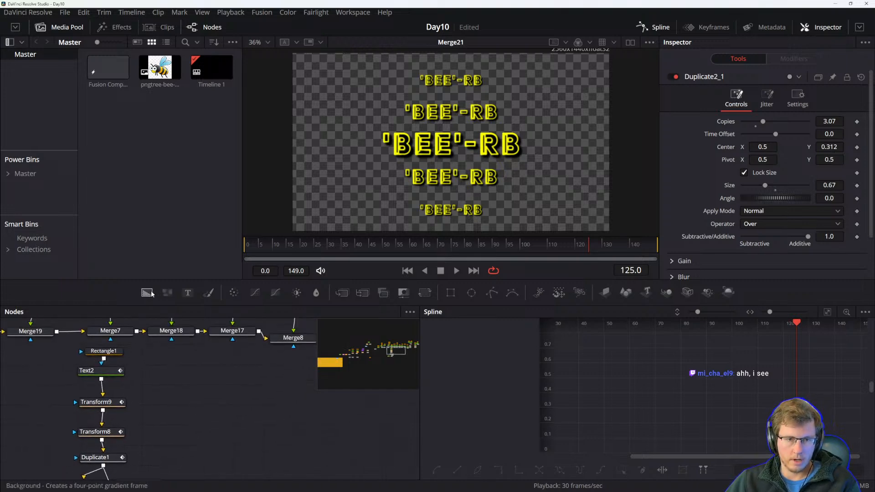
{"action": "left_click_drag", "start_coordinate": [231, 460], "coordinate": [229, 423]}
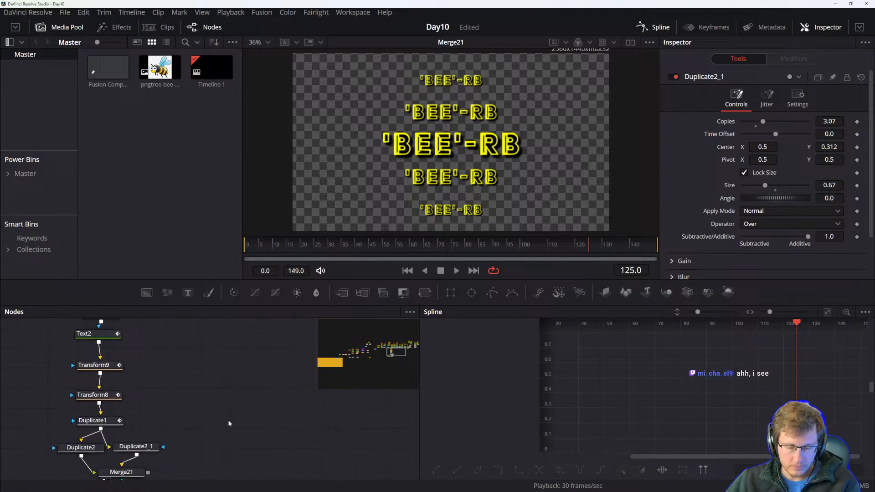
{"action": "key", "text": "shift+space"}
{"action": "type", "text": "shape"}
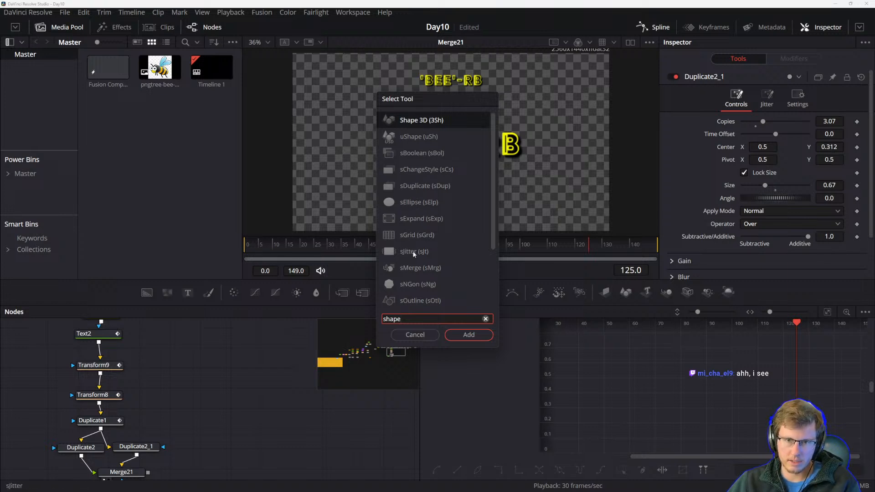
{"action": "scroll", "coordinate": [416, 256], "scroll_direction": "down", "scroll_amount": 2}
{"action": "left_click", "coordinate": [415, 284]}
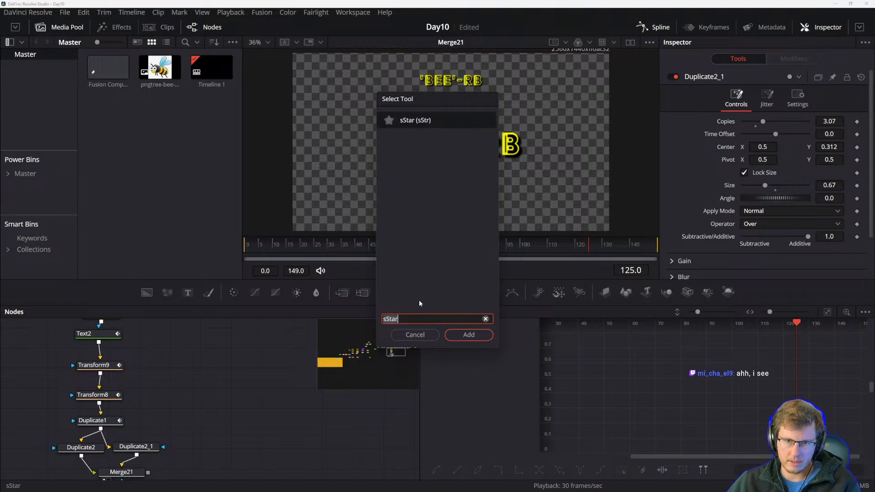
{"action": "left_click", "coordinate": [464, 336]}
Add an sRender node connected below the sStar node.
{"action": "left_click_drag", "start_coordinate": [216, 419], "coordinate": [223, 389]}
{"action": "left_click", "coordinate": [227, 412]}
{"action": "key", "text": "shift+space"}
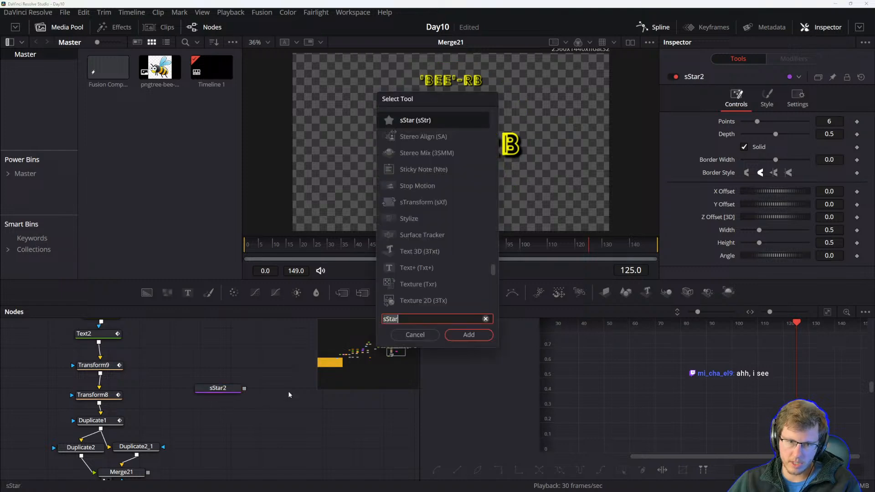
{"action": "type", "text": "srender"}
{"action": "left_click", "coordinate": [464, 335]}
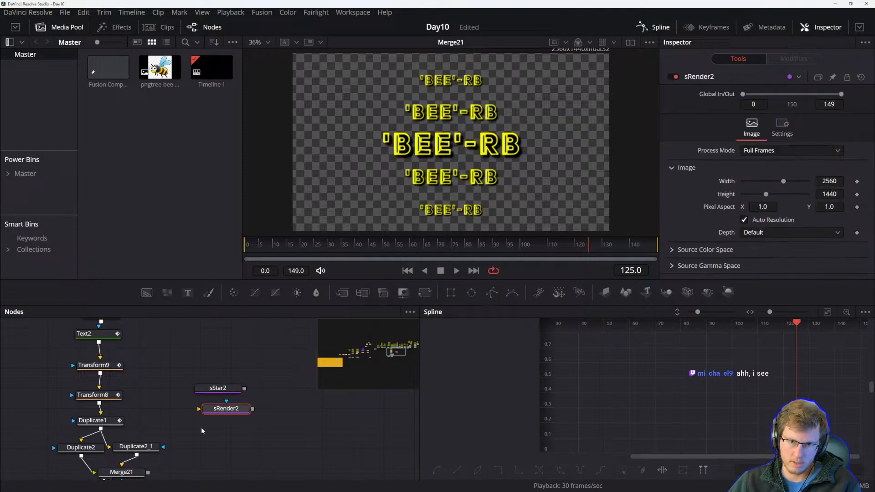
Connect the sStar2 node's output to the sRender2 node.
{"action": "left_click_drag", "start_coordinate": [224, 413], "coordinate": [220, 417]}
{"action": "left_click_drag", "start_coordinate": [245, 388], "coordinate": [227, 354]}
{"action": "left_click", "coordinate": [230, 415]}
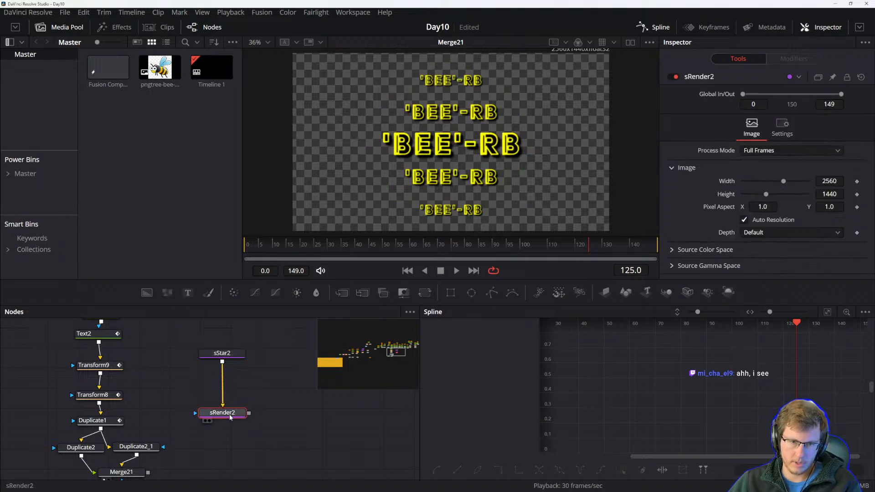
Show the render in the viewer and reduce the star to 5 points with a depth of about 0.55.
{"action": "key", "text": "1"}
{"action": "left_click", "coordinate": [233, 355]}
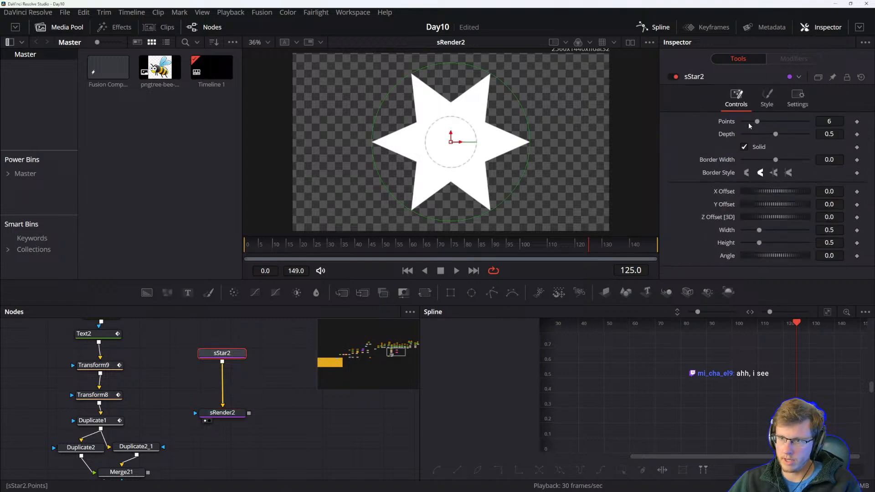
{"action": "left_click_drag", "start_coordinate": [756, 123], "coordinate": [779, 136]}
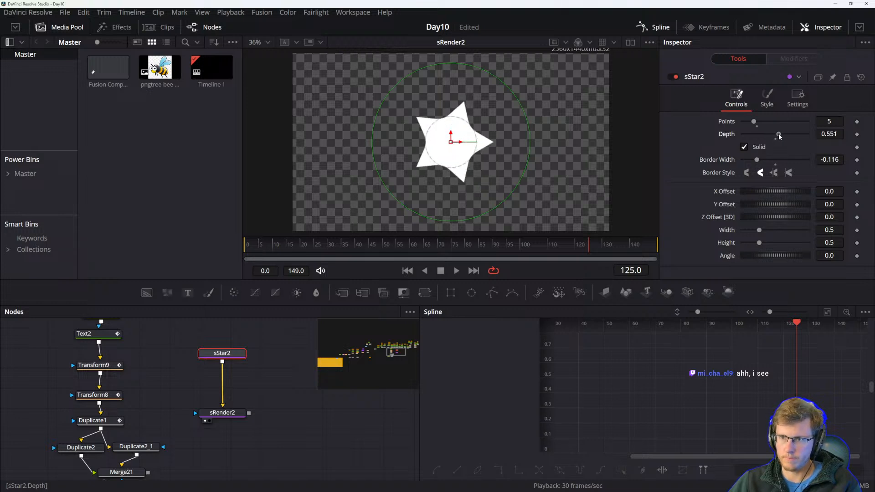
{"action": "left_click_drag", "start_coordinate": [766, 191], "coordinate": [772, 190]}
{"action": "key", "text": "ctrl+z"}
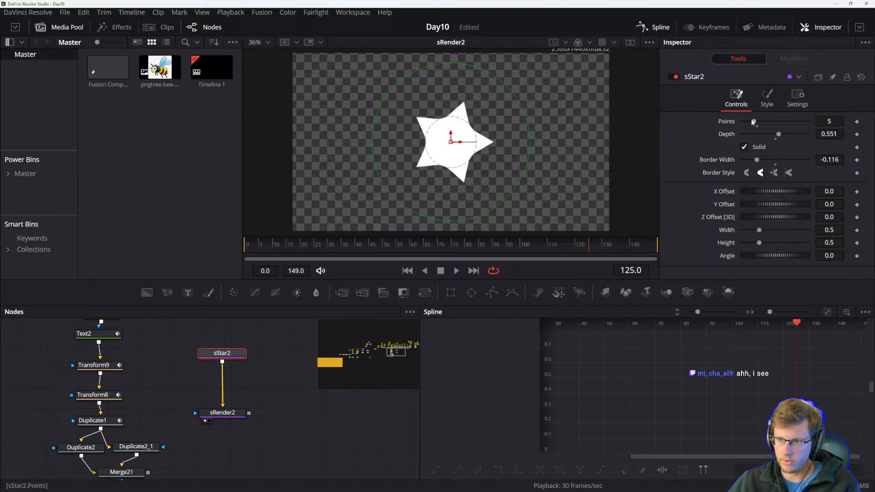
Lower the star's depth to about 0.3 and its border width to about -0.09.
{"action": "left_click_drag", "start_coordinate": [752, 123], "coordinate": [754, 122]}
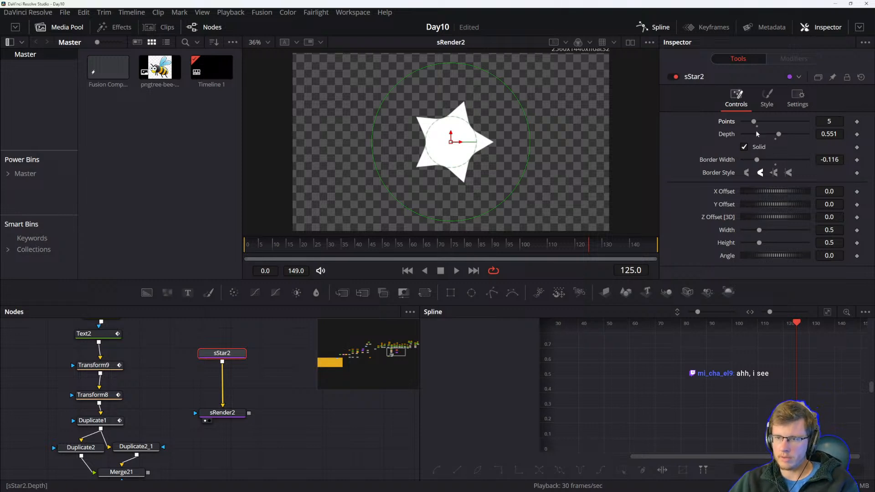
{"action": "left_click_drag", "start_coordinate": [778, 136], "coordinate": [759, 161]}
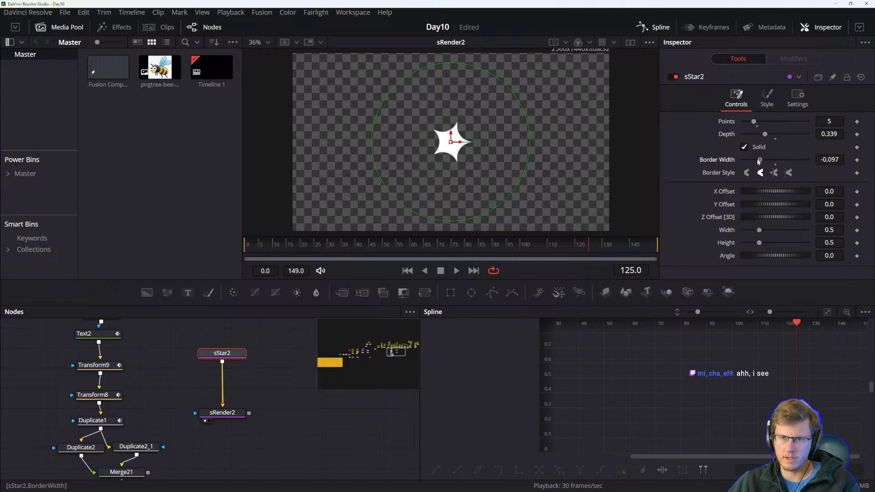
{"action": "left_click_drag", "start_coordinate": [754, 124], "coordinate": [761, 160]}
{"action": "left_click", "coordinate": [767, 98]}
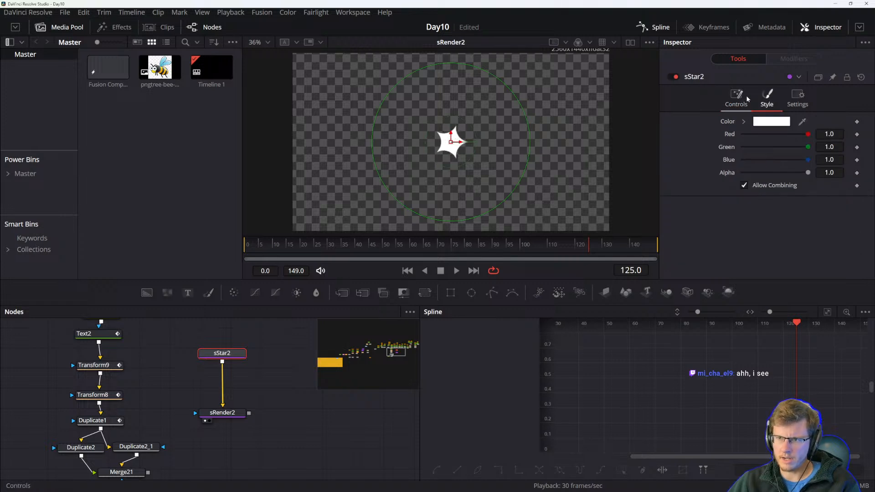
{"action": "left_click", "coordinate": [746, 98]}
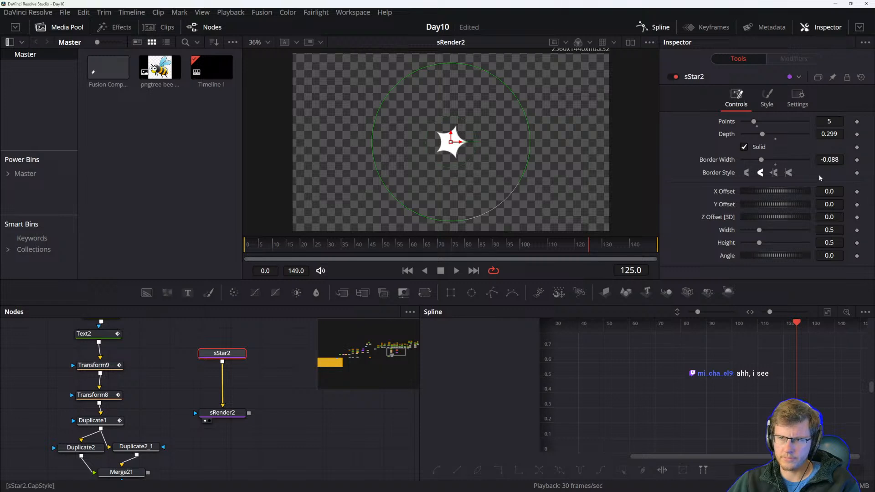
Set the star's Border Style to the pointed miter join and adjust depth to about 0.354.
{"action": "left_click", "coordinate": [747, 173]}
{"action": "left_click", "coordinate": [761, 174]}
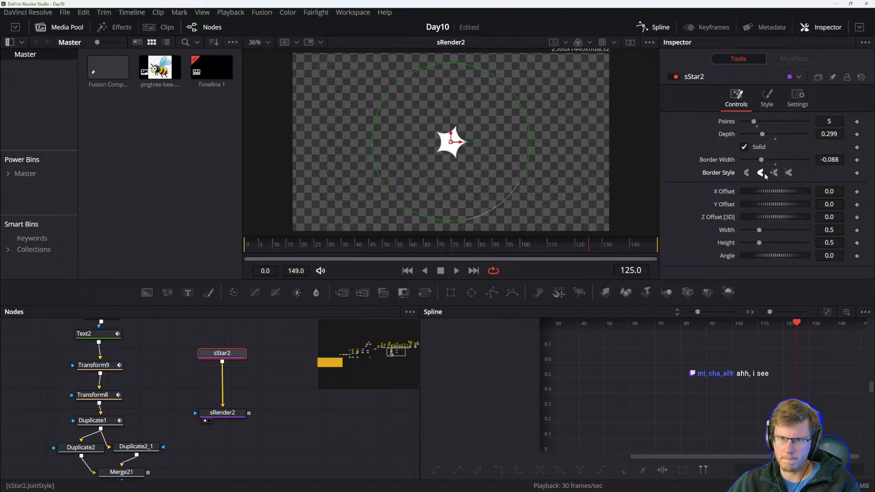
{"action": "left_click", "coordinate": [785, 174]}
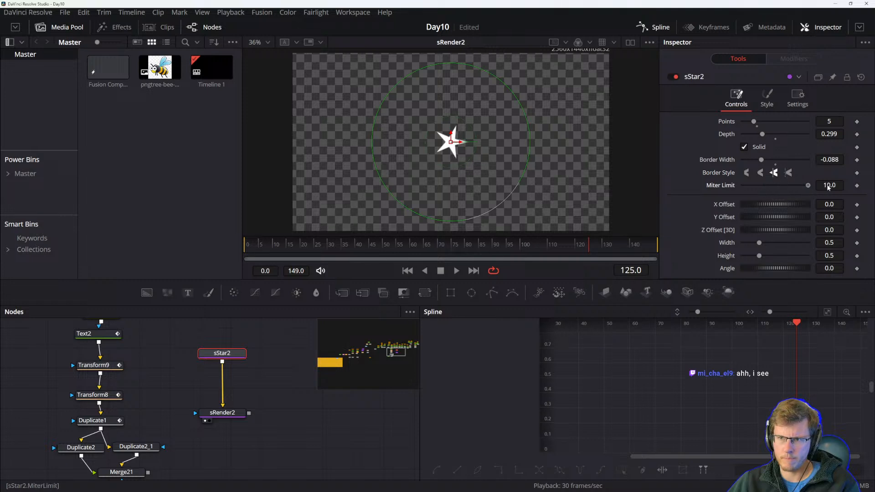
{"action": "mouse_move", "coordinate": [761, 160]}
{"action": "left_mouse_down"}
{"action": "mouse_move", "coordinate": [753, 160]}
{"action": "mouse_move", "coordinate": [762, 160]}
{"action": "mouse_move", "coordinate": [758, 136]}
{"action": "mouse_move", "coordinate": [769, 137]}
{"action": "mouse_move", "coordinate": [762, 161]}
{"action": "left_mouse_up"}
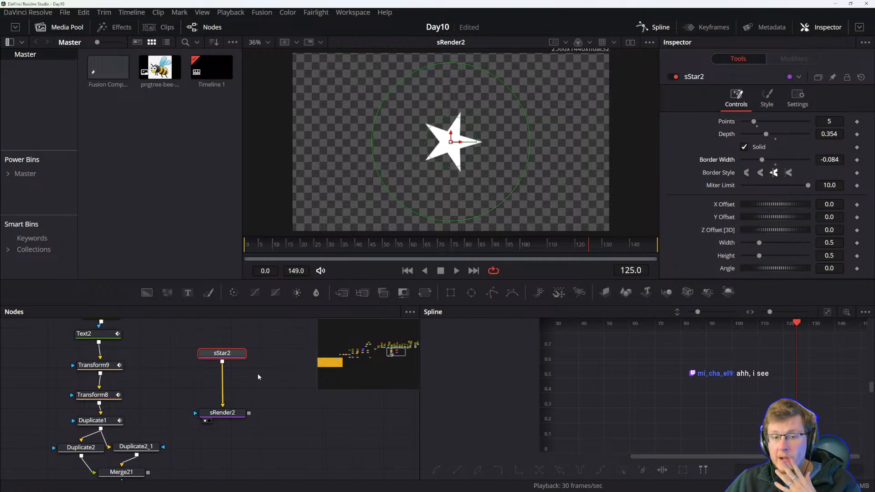
Move the sRender2 node up and add an sDuplicate node to the comp.
{"action": "left_click_drag", "start_coordinate": [269, 387], "coordinate": [271, 383]}
{"action": "left_click_drag", "start_coordinate": [226, 405], "coordinate": [228, 368]}
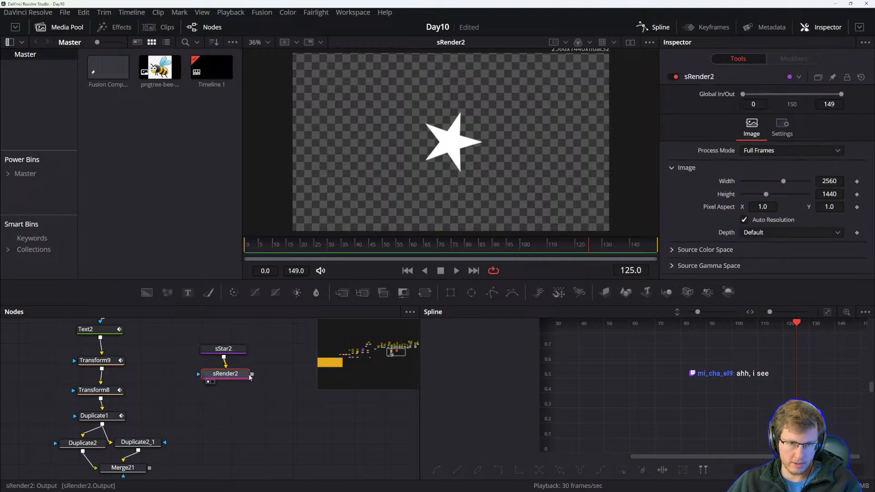
{"action": "key", "text": "shift+space"}
{"action": "type", "text": "duplic"}
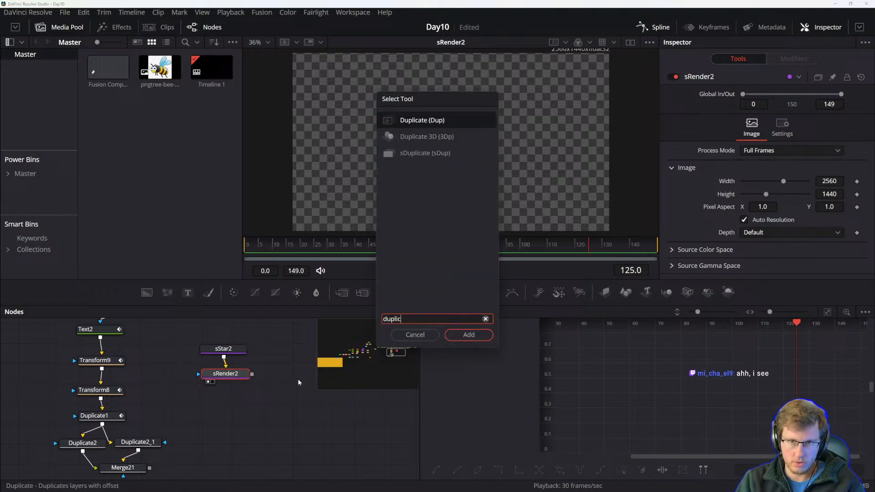
{"action": "type", "text": "ate"}
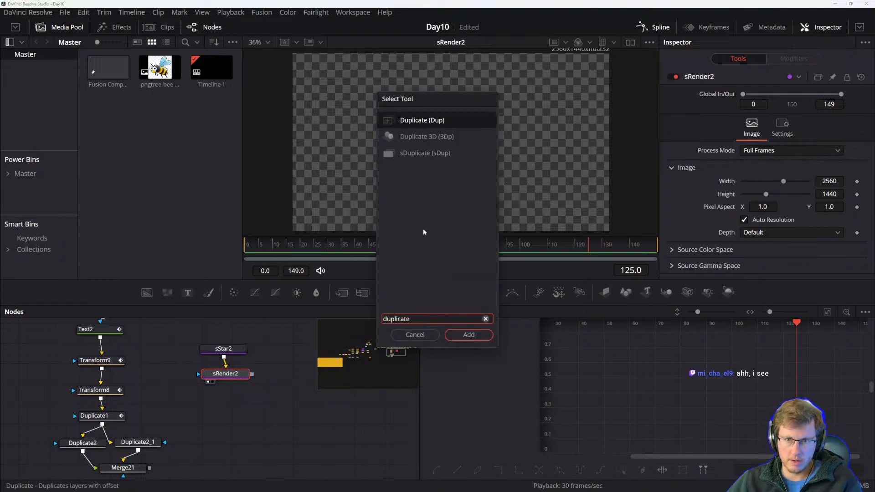
{"action": "left_click", "coordinate": [431, 152]}
{"action": "left_click", "coordinate": [463, 334]}
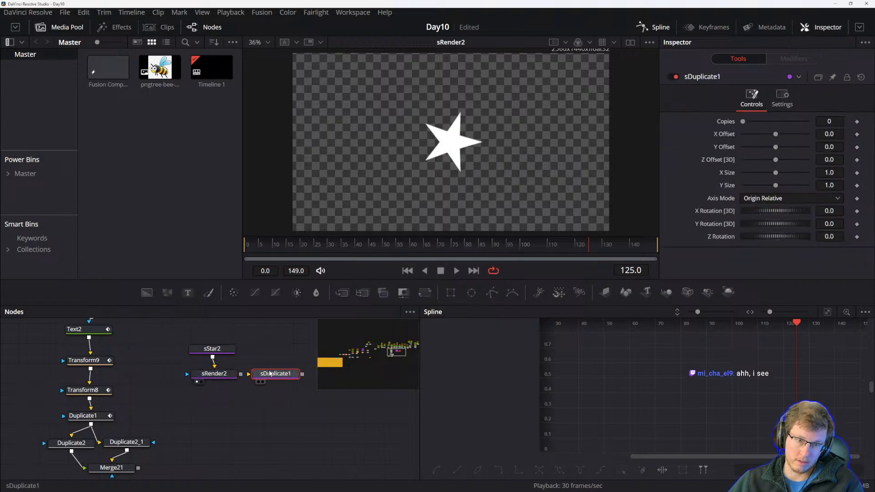
Wire sDuplicate1 between the sStar2 and sRender2 nodes.
{"action": "left_click_drag", "start_coordinate": [241, 375], "coordinate": [199, 374]}
{"action": "left_click", "coordinate": [227, 353]}
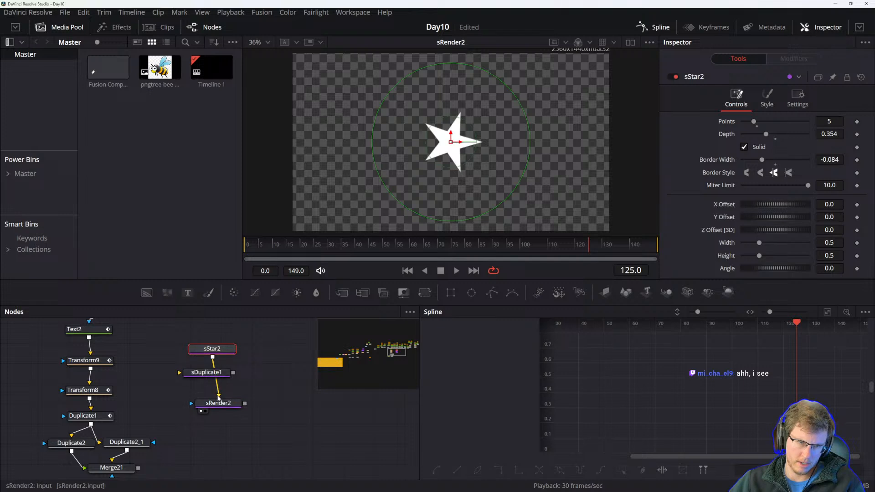
{"action": "left_click_drag", "start_coordinate": [215, 372], "coordinate": [252, 429]}
{"action": "left_click", "coordinate": [253, 428]}
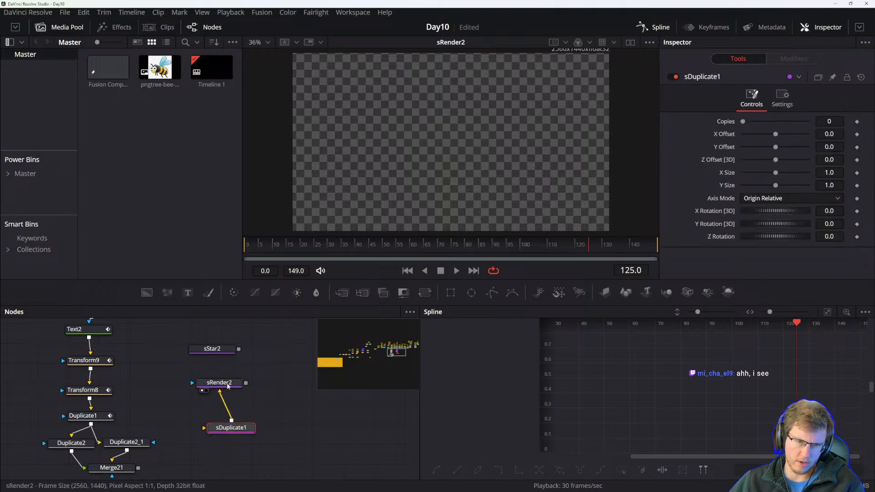
{"action": "mouse_move", "coordinate": [239, 349]}
{"action": "left_mouse_down"}
{"action": "mouse_move", "coordinate": [247, 431]}
{"action": "mouse_move", "coordinate": [284, 372]}
{"action": "mouse_move", "coordinate": [288, 350]}
{"action": "mouse_move", "coordinate": [241, 366]}
{"action": "left_mouse_up"}
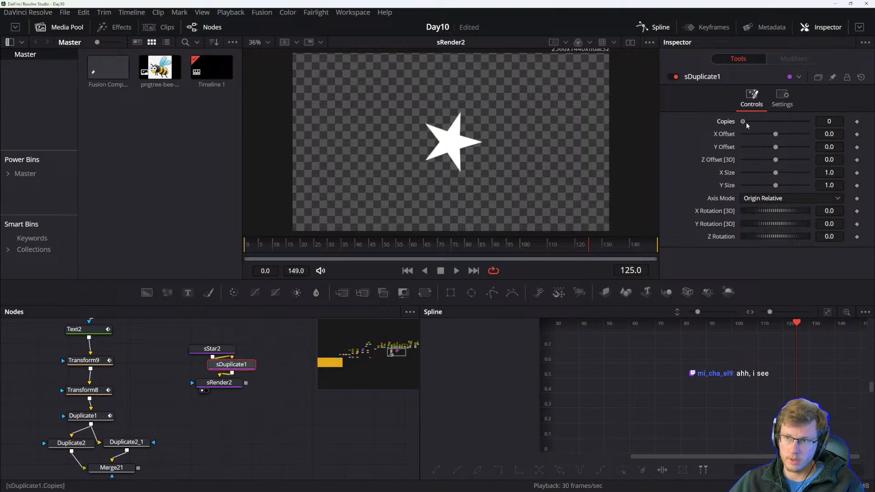
Set sDuplicate1 to 5 copies with an X offset of 0.11.
{"action": "mouse_move", "coordinate": [777, 135]}
{"action": "left_mouse_down"}
{"action": "mouse_move", "coordinate": [788, 135]}
{"action": "mouse_move", "coordinate": [780, 136]}
{"action": "left_mouse_up"}
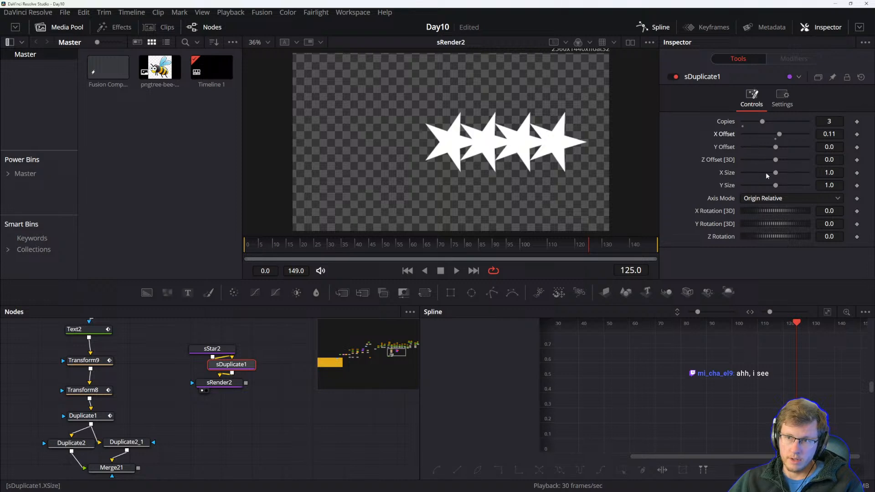
{"action": "left_click_drag", "start_coordinate": [777, 176], "coordinate": [776, 148]}
{"action": "left_click", "coordinate": [831, 121]}
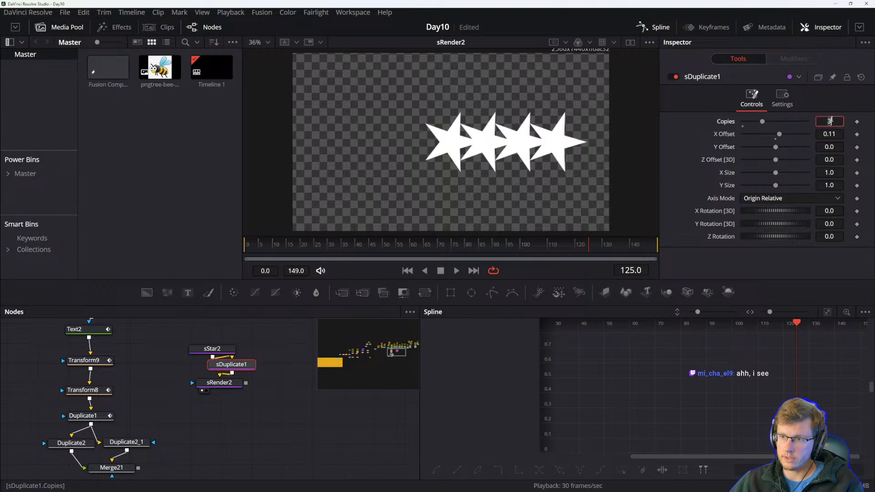
{"action": "type", "text": "2"}
{"action": "key", "text": "Tab"}
{"action": "left_click", "coordinate": [829, 121]}
{"action": "key", "text": "Tab"}
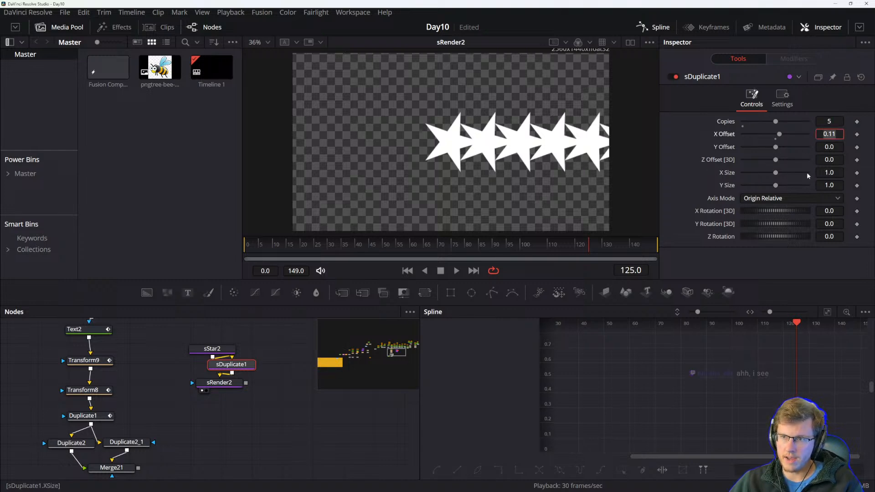
Try the Axis Mode options on sDuplicate1, finally setting it to Absolute.
{"action": "left_click", "coordinate": [781, 199]}
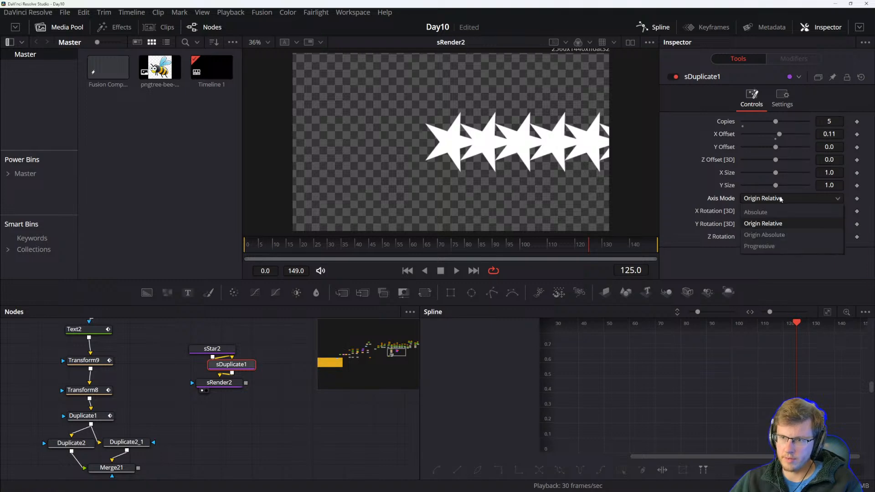
{"action": "left_click", "coordinate": [763, 213]}
{"action": "left_click", "coordinate": [771, 200]}
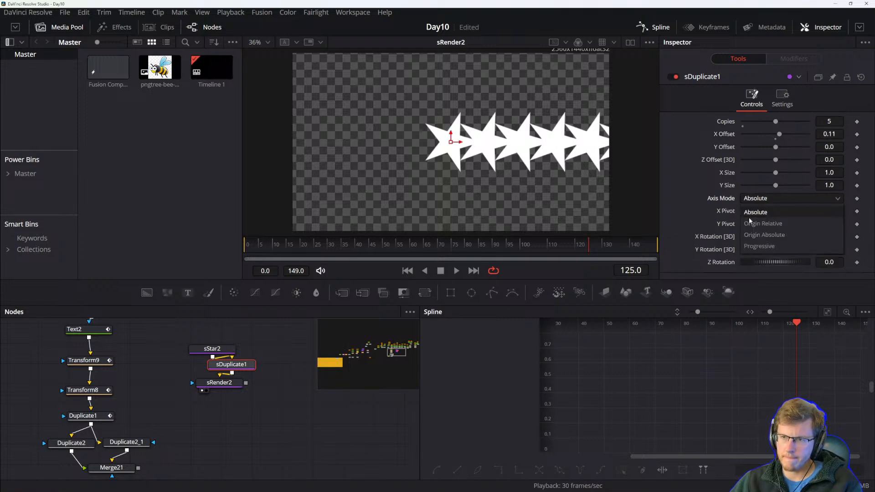
{"action": "left_click", "coordinate": [761, 234]}
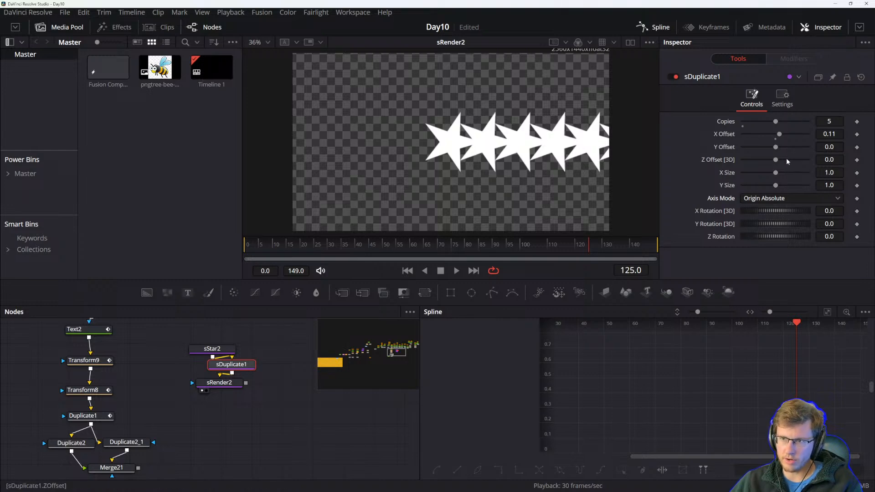
{"action": "left_click_drag", "start_coordinate": [125, 426], "coordinate": [138, 415]}
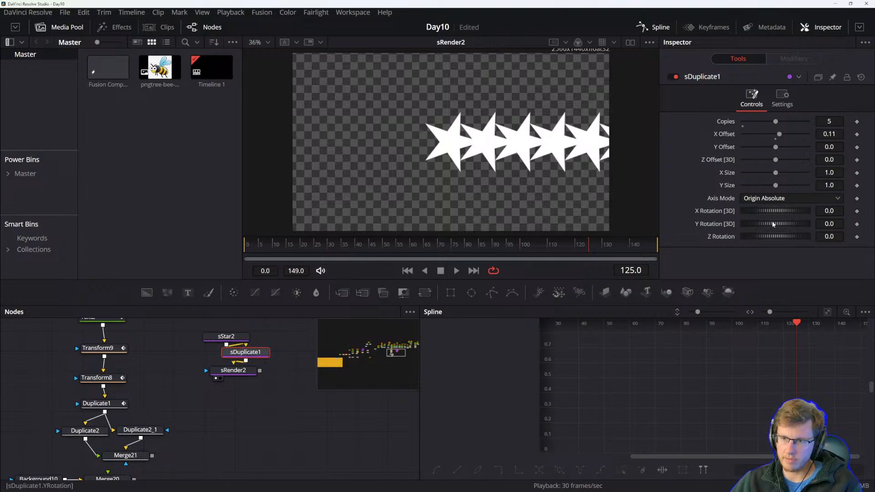
{"action": "left_click", "coordinate": [782, 97]}
{"action": "left_click", "coordinate": [751, 98]}
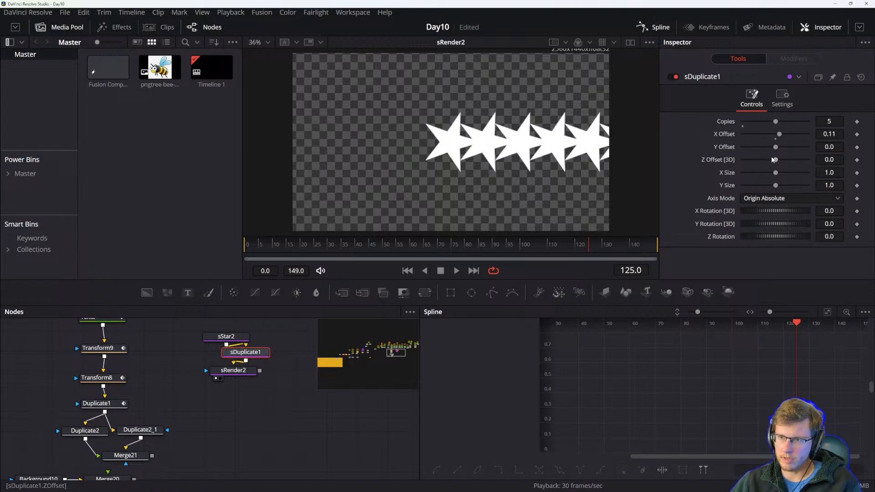
{"action": "left_click", "coordinate": [766, 202]}
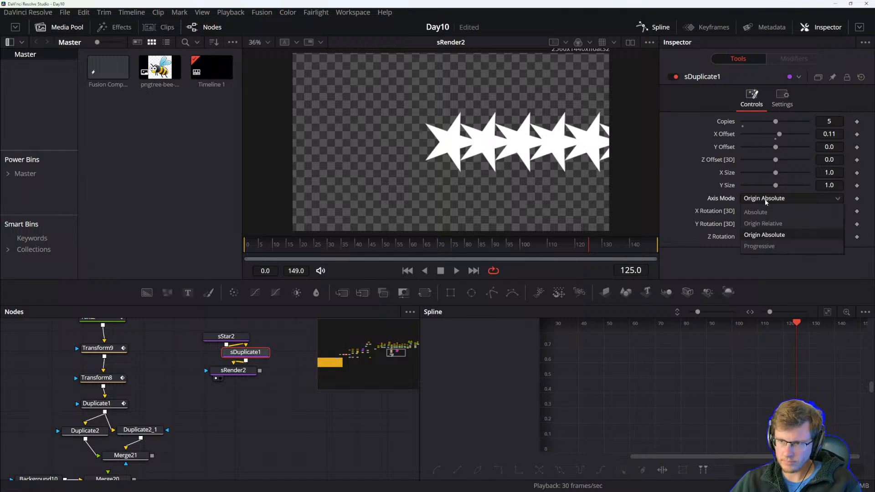
{"action": "left_click", "coordinate": [767, 211]}
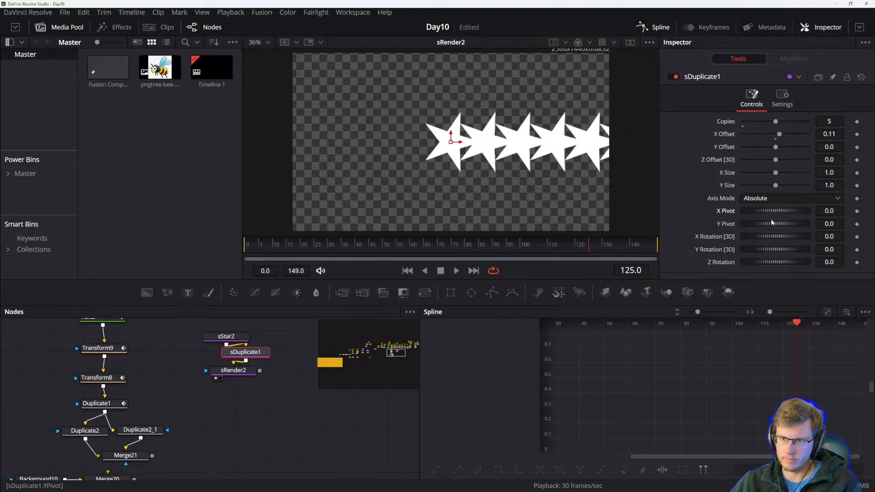
Set sDuplicate1 to 2 copies with an X offset of about 0.19.
{"action": "left_click_drag", "start_coordinate": [779, 150], "coordinate": [782, 136]}
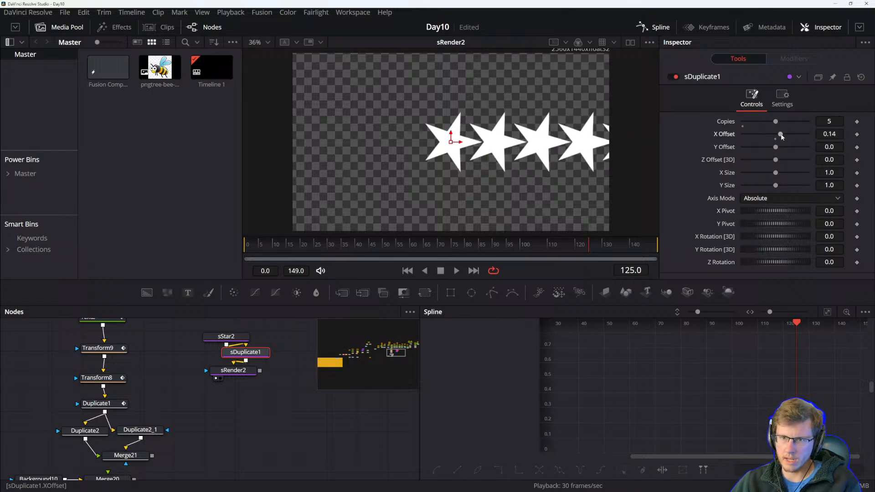
{"action": "left_click", "coordinate": [832, 121]}
{"action": "type", "text": "2"}
{"action": "left_click", "coordinate": [836, 131]}
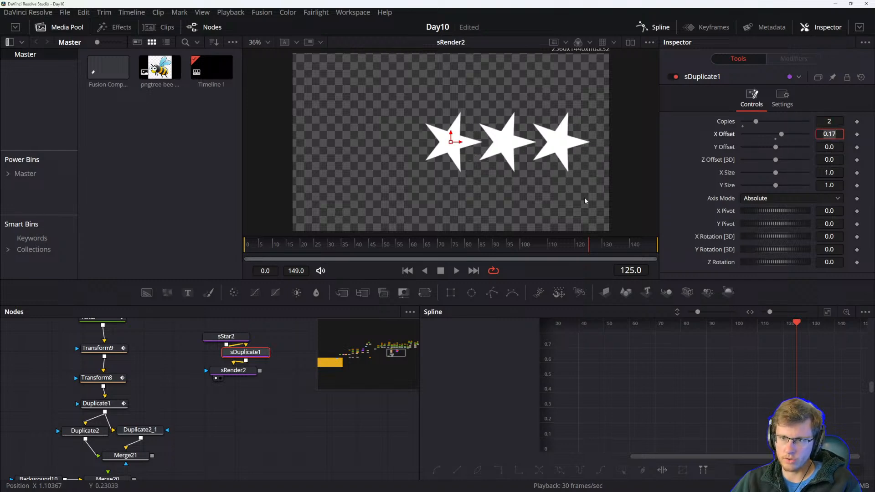
{"action": "left_click_drag", "start_coordinate": [781, 135], "coordinate": [782, 136]}
Copy and paste sDuplicate1 as a second duplicate node branching from sStar2.
{"action": "left_click_drag", "start_coordinate": [228, 337], "coordinate": [207, 351]}
{"action": "key", "text": "ctrl+c"}
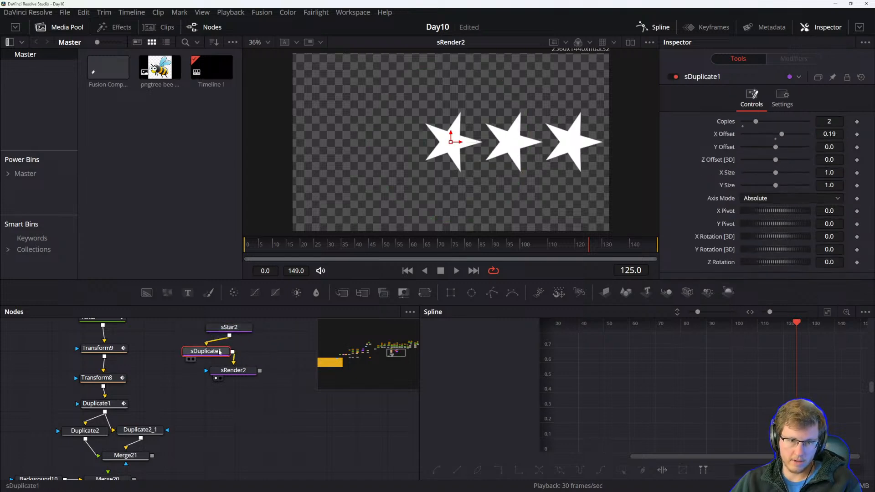
{"action": "key", "text": "ctrl+v"}
{"action": "left_click_drag", "start_coordinate": [253, 350], "coordinate": [278, 368]}
{"action": "left_click_drag", "start_coordinate": [238, 392], "coordinate": [241, 404]}
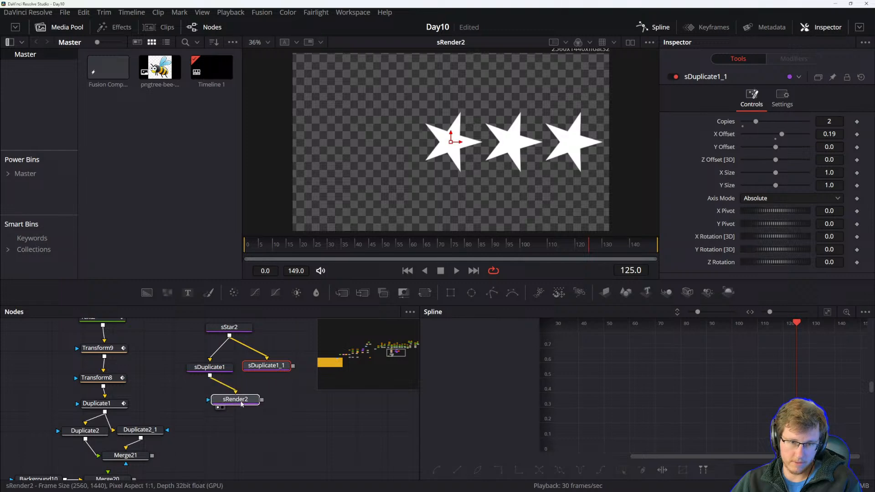
Add an sMerge node above sRender2, connect sDuplicate1_1 into it, and view it.
{"action": "left_click_drag", "start_coordinate": [293, 366], "coordinate": [232, 412]}
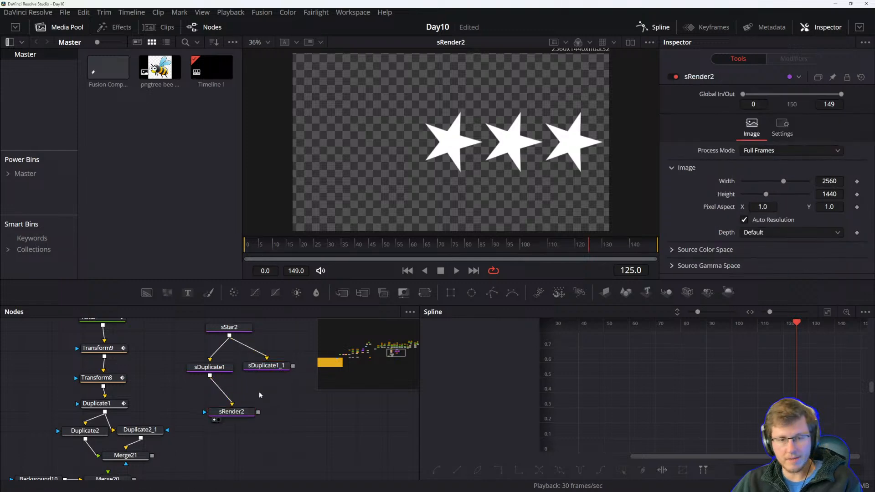
{"action": "key", "text": "shift+space"}
{"action": "type", "text": "smerge"}
{"action": "left_click", "coordinate": [468, 335]}
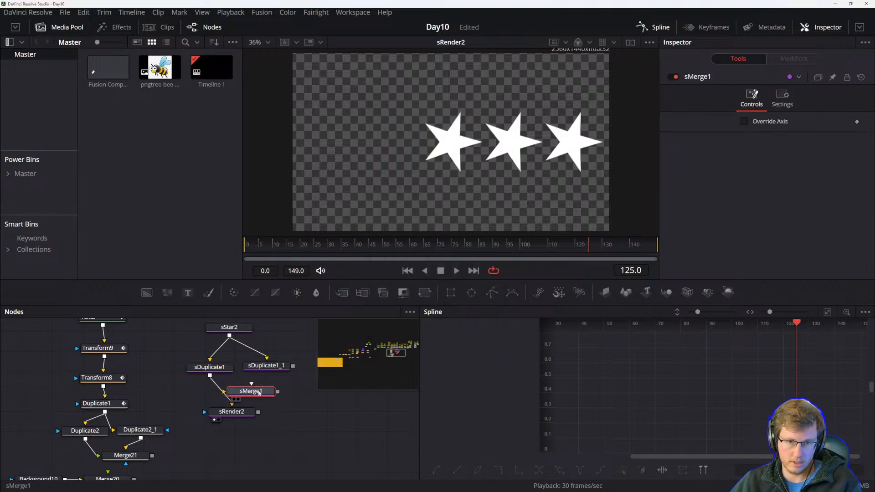
{"action": "left_click_drag", "start_coordinate": [267, 374], "coordinate": [240, 398]}
{"action": "key", "text": "1"}
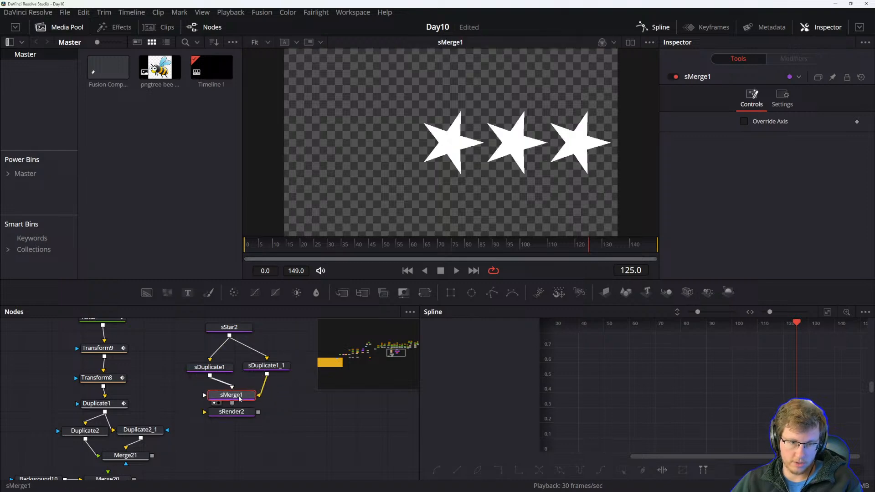
Set sDuplicate1_1's X Offset to -0.19.
{"action": "left_click", "coordinate": [267, 366]}
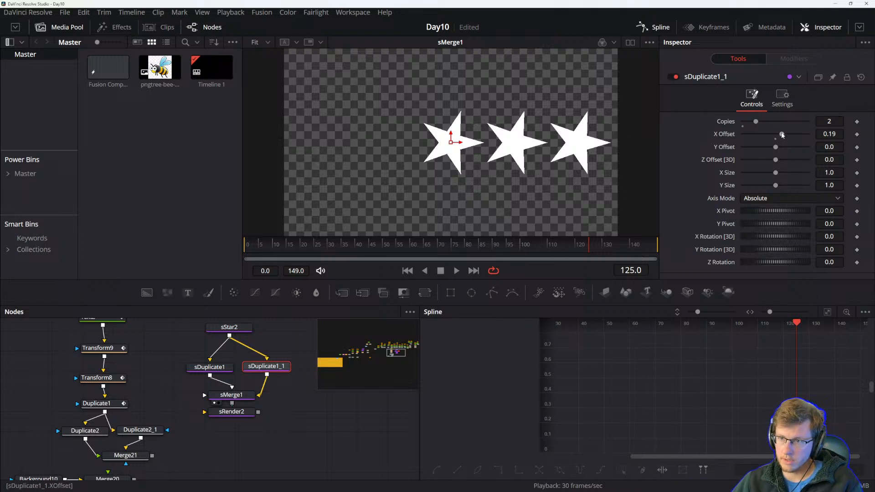
{"action": "left_click_drag", "start_coordinate": [782, 135], "coordinate": [781, 135]}
{"action": "left_click", "coordinate": [841, 133]}
{"action": "key", "text": "BackSpace"}
{"action": "key", "text": "BackSpace"}
{"action": "key", "text": "BackSpace"}
{"action": "key", "text": "BackSpace"}
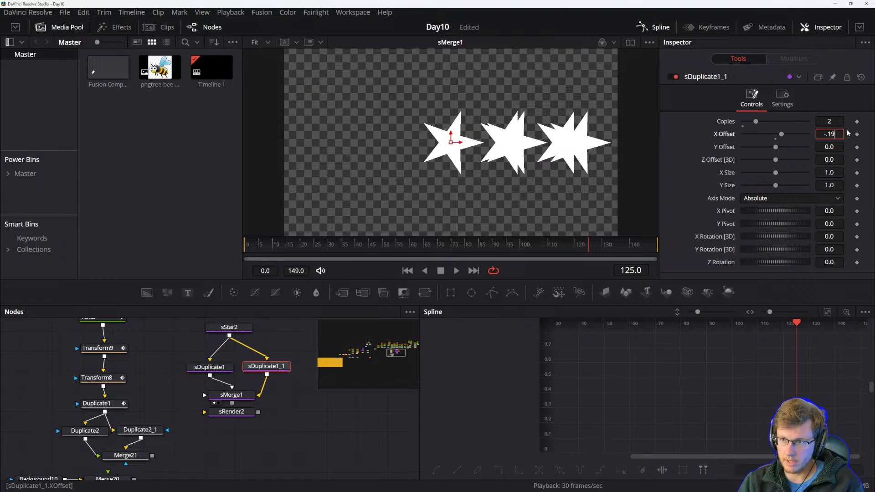
{"action": "type", "text": "-.19"}
{"action": "key", "text": "Tab"}
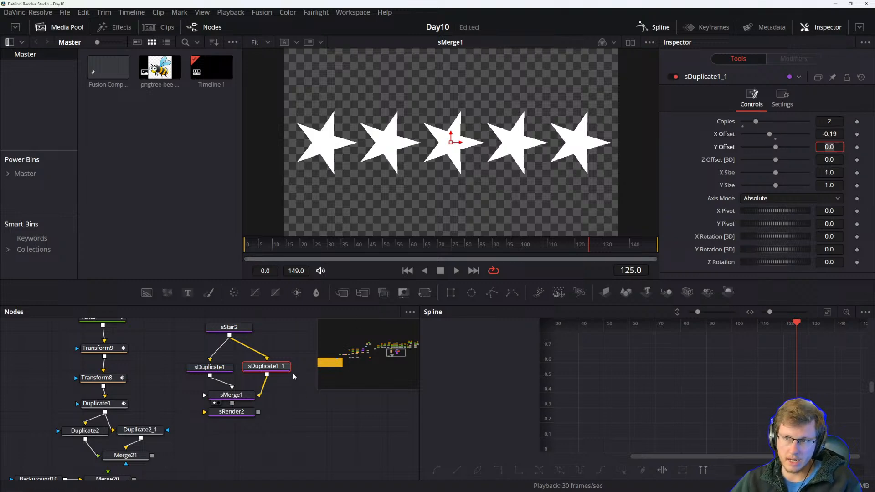
Move sMerge1 and sRender2 lower in the node graph and delete the sDuplicate1_1 node.
{"action": "left_click_drag", "start_coordinate": [235, 411], "coordinate": [234, 432]}
{"action": "left_click_drag", "start_coordinate": [242, 396], "coordinate": [246, 408]}
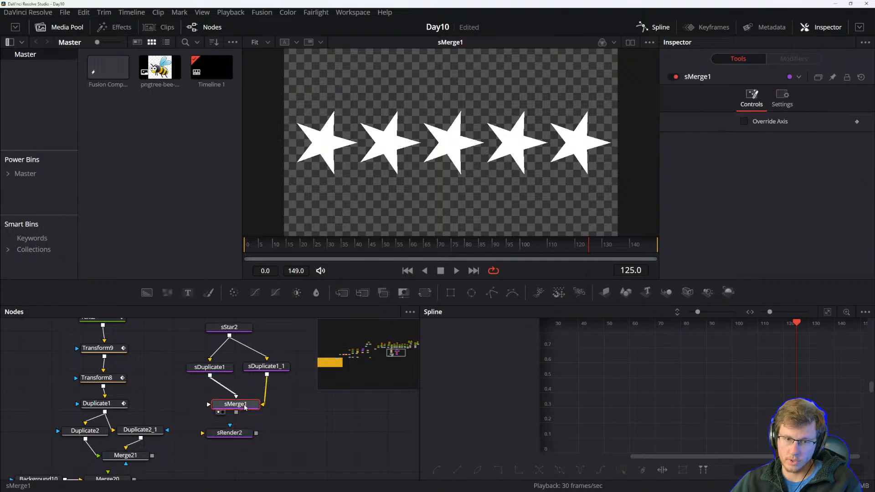
{"action": "left_click", "coordinate": [253, 370]}
{"action": "left_click", "coordinate": [227, 367]}
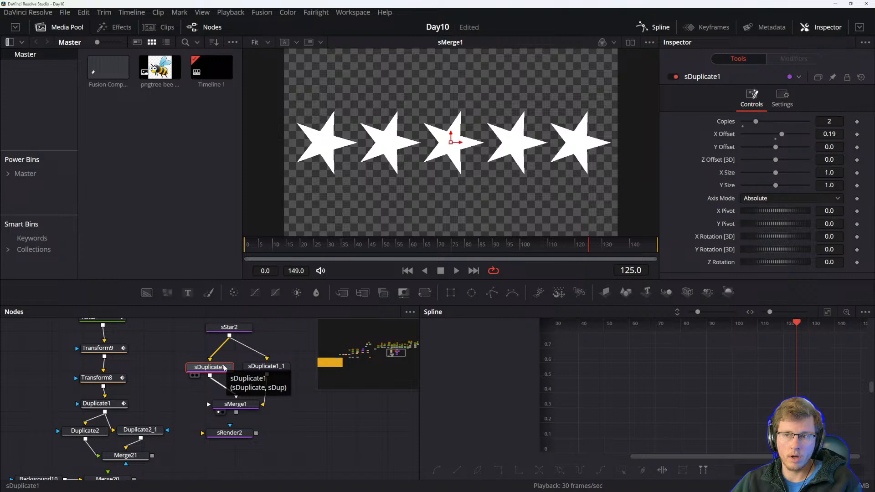
{"action": "left_click", "coordinate": [265, 364]}
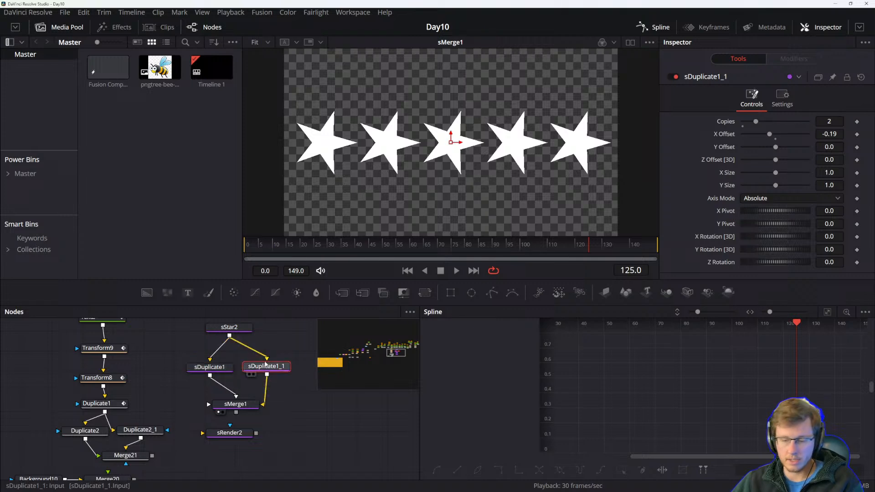
{"action": "key", "text": "Delete"}
Paste an instance of sDuplicate1 branching from sStar2 and connect its output into sMerge1.
{"action": "left_click", "coordinate": [226, 383]}
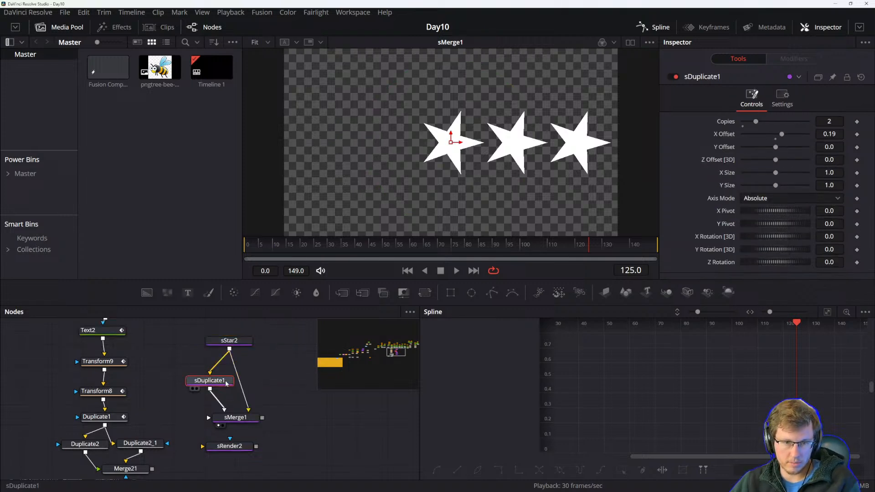
{"action": "right_click", "coordinate": [260, 381]}
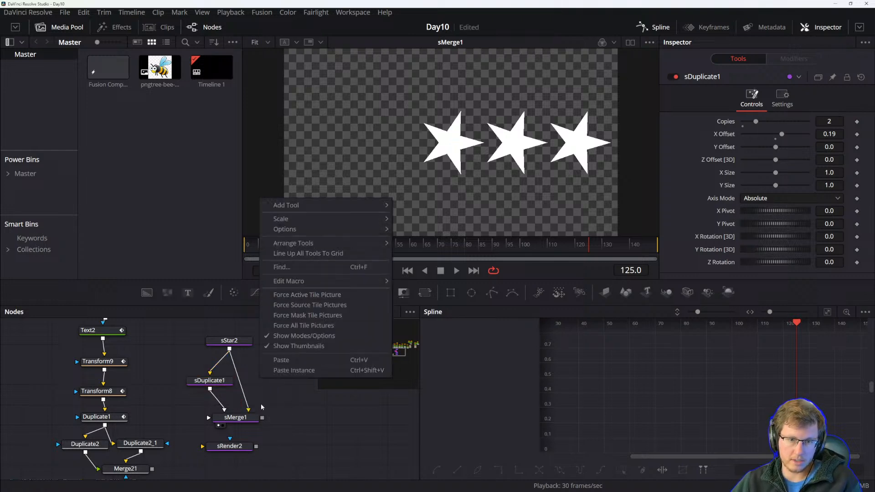
{"action": "left_click", "coordinate": [291, 370]}
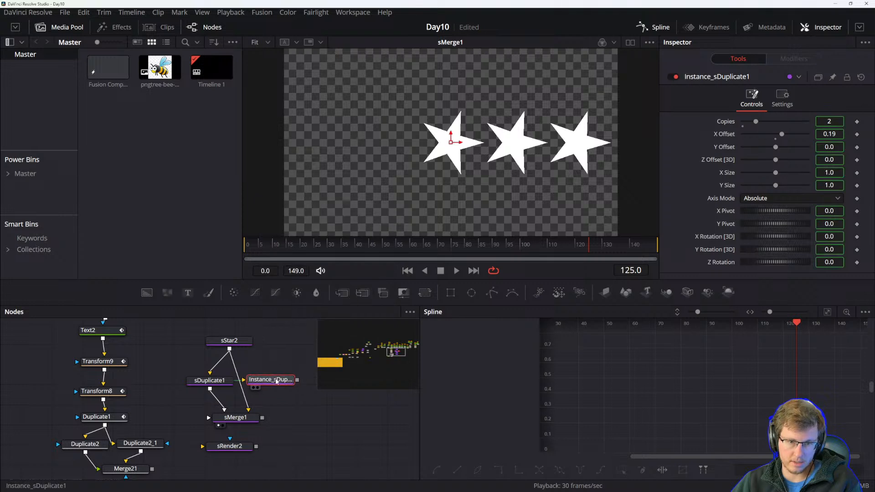
{"action": "left_click_drag", "start_coordinate": [263, 382], "coordinate": [246, 418]}
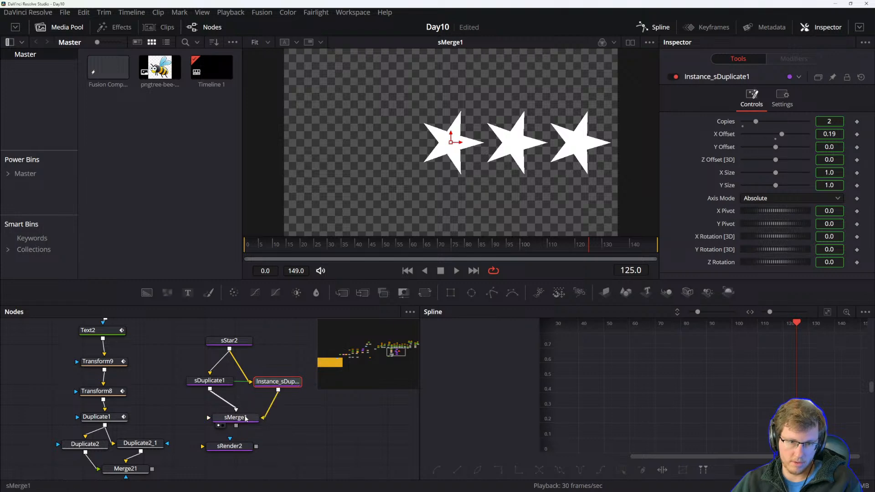
Deinstance the X Offset on Instance_sDuplicate1 and set it to -19.
{"action": "right_click", "coordinate": [724, 136]}
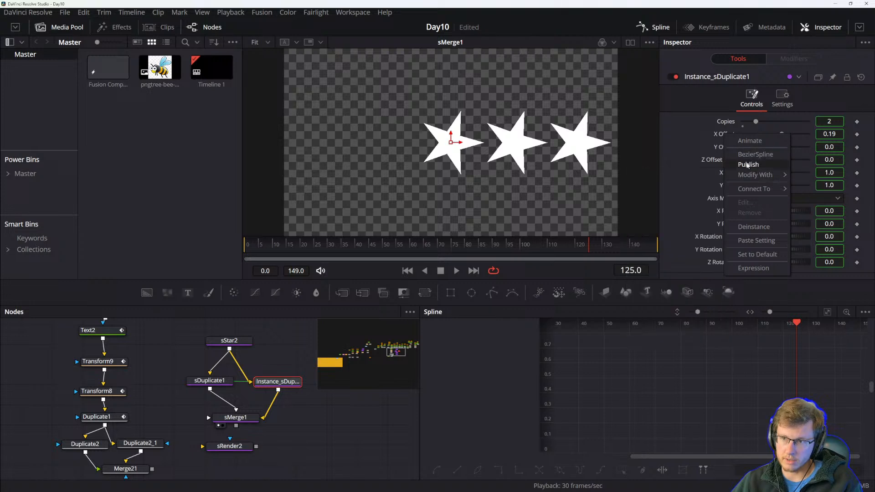
{"action": "left_click", "coordinate": [747, 158]}
{"action": "left_click", "coordinate": [835, 134]}
{"action": "type", "text": "-"}
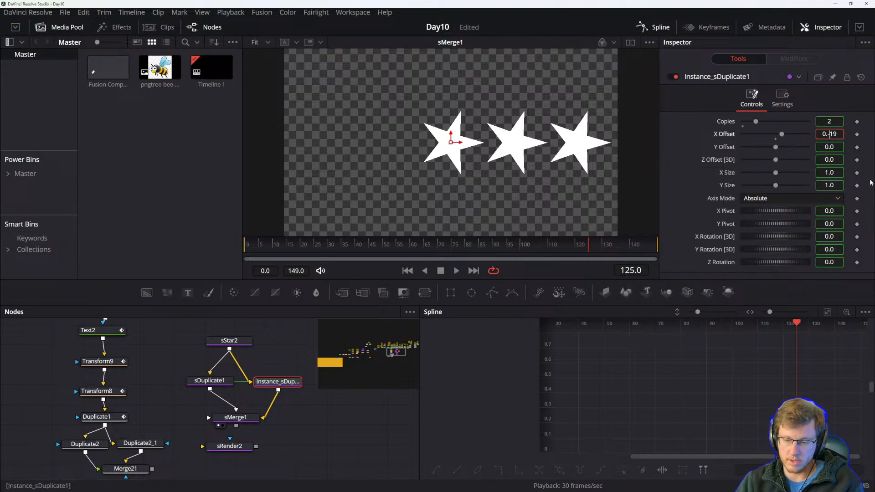
{"action": "key", "text": "Tab"}
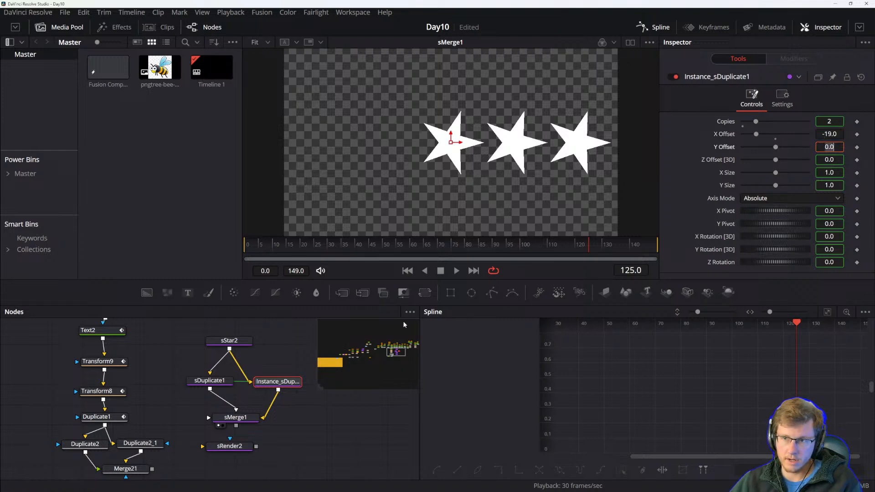
Disconnect sDuplicate1 from sMerge1 and rearrange the two duplicate nodes side by side.
{"action": "mouse_move", "coordinate": [246, 421]}
{"action": "left_mouse_down"}
{"action": "mouse_move", "coordinate": [252, 431]}
{"action": "mouse_move", "coordinate": [235, 428]}
{"action": "left_mouse_up"}
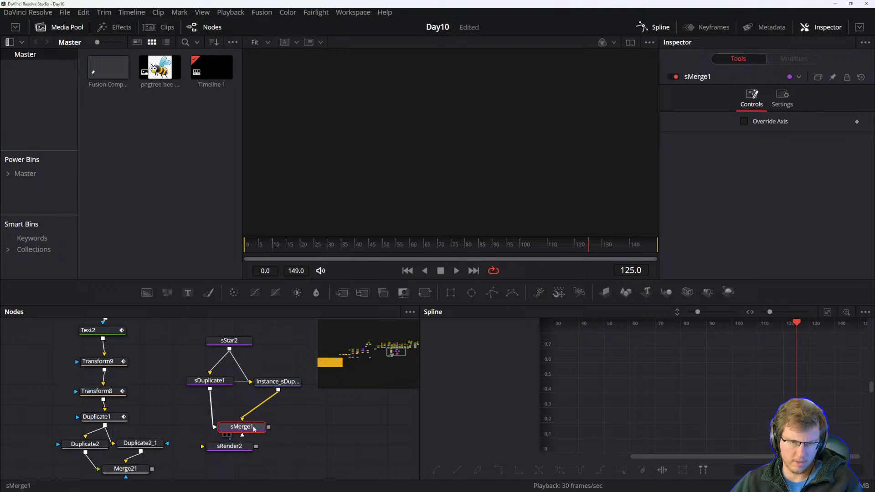
{"action": "left_click", "coordinate": [214, 425]}
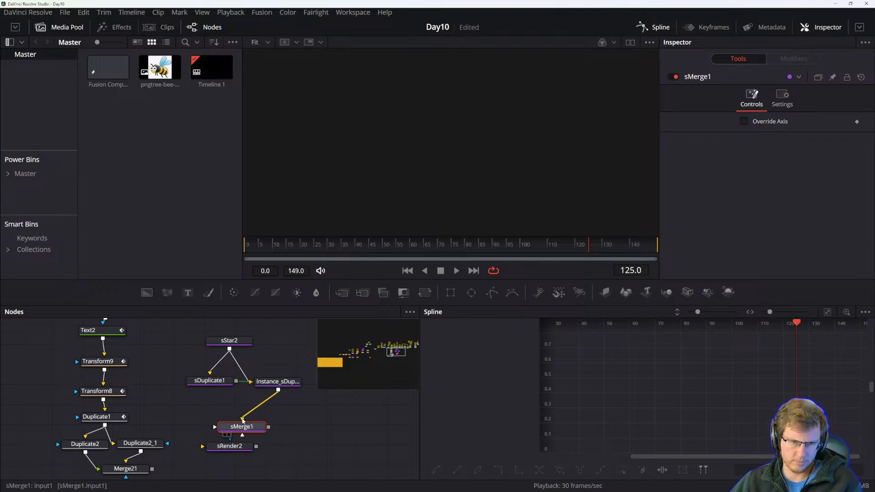
{"action": "left_click_drag", "start_coordinate": [242, 420], "coordinate": [283, 412]}
{"action": "left_click_drag", "start_coordinate": [216, 384], "coordinate": [214, 393]}
{"action": "left_click_drag", "start_coordinate": [283, 385], "coordinate": [275, 394]}
{"action": "key", "text": "1"}
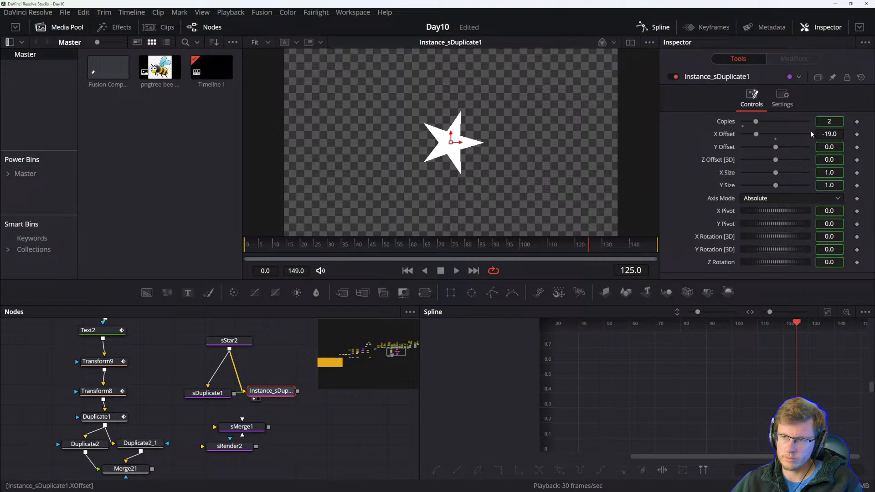
{"action": "left_click_drag", "start_coordinate": [214, 397], "coordinate": [199, 400]}
{"action": "key", "text": "1"}
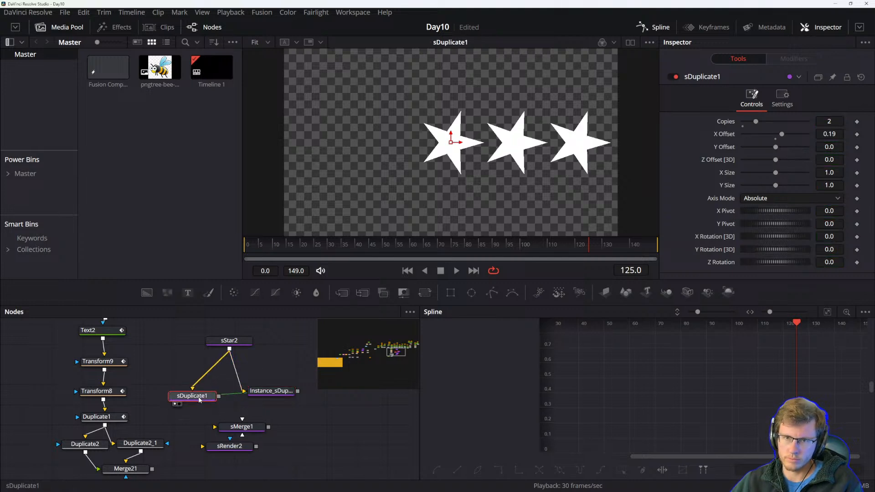
Compare sDuplicate1 and Instance_sDuplicate1 by viewing and inspecting each in turn.
{"action": "left_click", "coordinate": [269, 395]}
{"action": "key", "text": "1"}
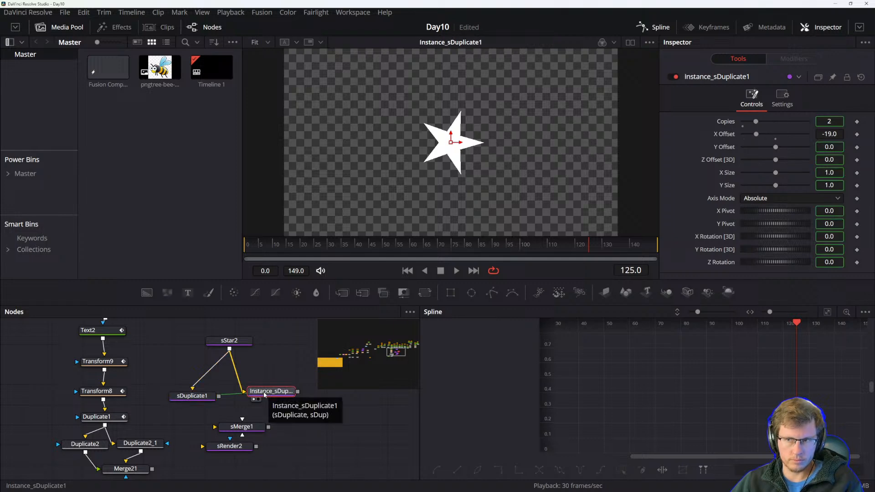
{"action": "left_click", "coordinate": [196, 397]}
{"action": "key", "text": "1"}
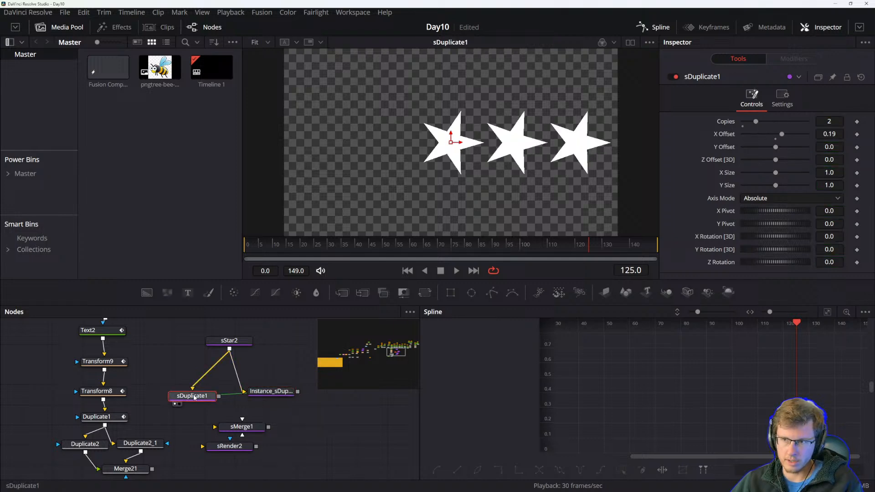
{"action": "left_click", "coordinate": [265, 395]}
{"action": "key", "text": "1"}
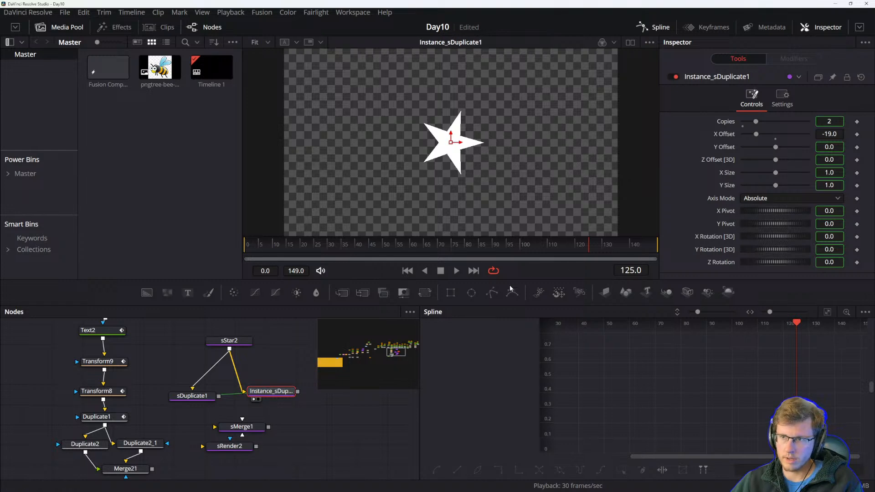
{"action": "left_click", "coordinate": [189, 396]}
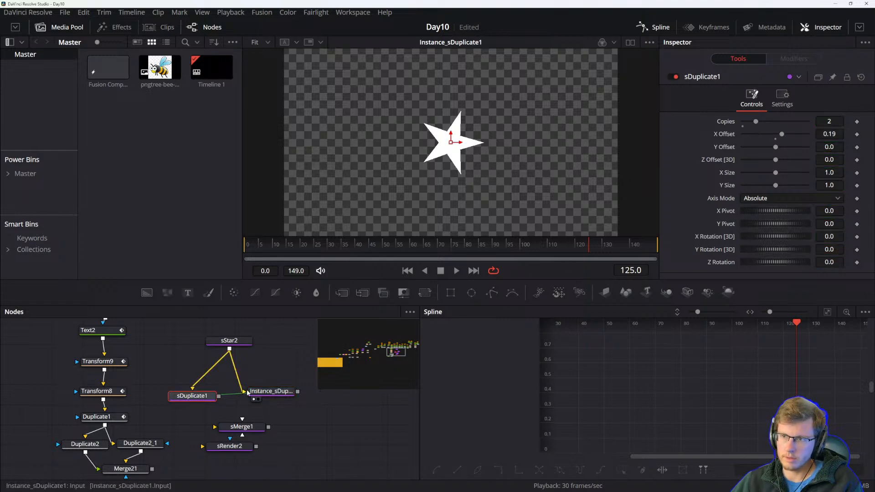
{"action": "left_click", "coordinate": [268, 392]}
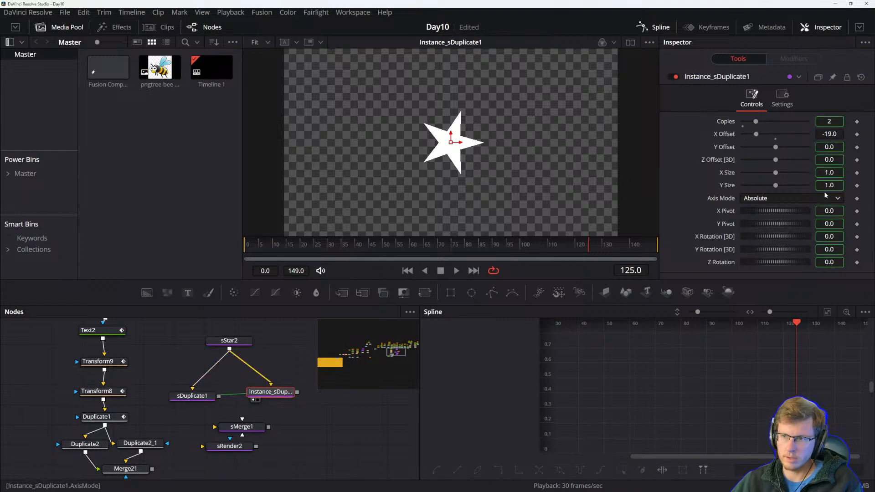
Set Instance_sDuplicate1's X Offset to -0.19.
{"action": "left_click_drag", "start_coordinate": [800, 133], "coordinate": [772, 138]}
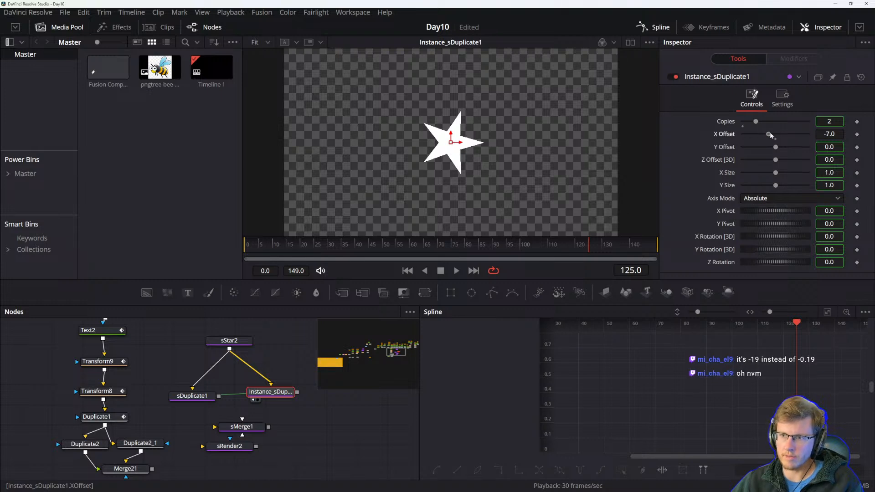
{"action": "left_click", "coordinate": [197, 396]}
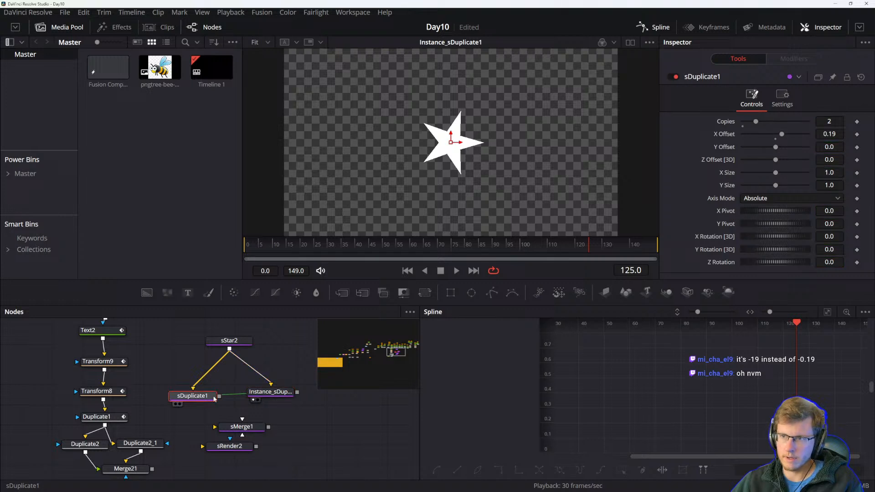
{"action": "left_click", "coordinate": [262, 394]}
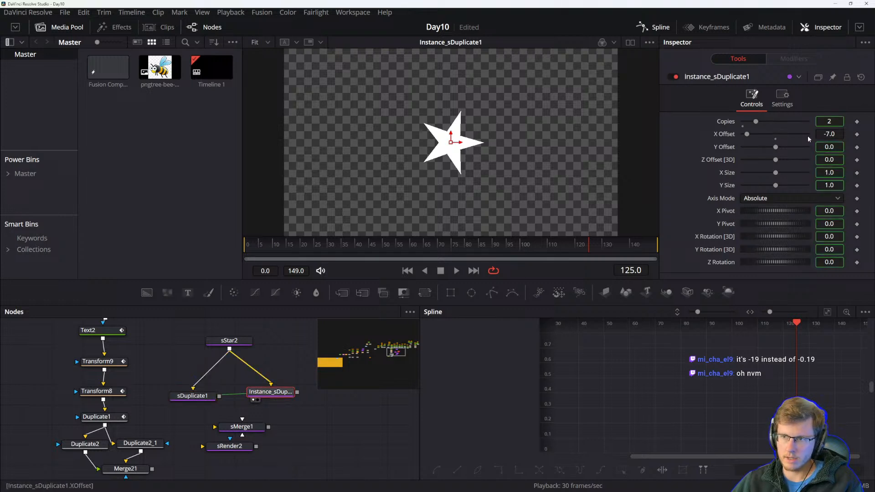
{"action": "left_click", "coordinate": [837, 134]}
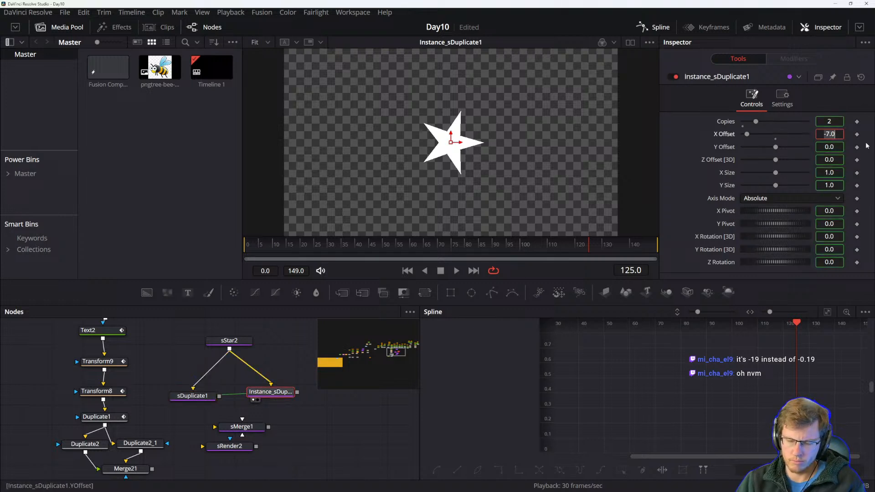
{"action": "key", "text": "Return"}
{"action": "left_click", "coordinate": [839, 133]}
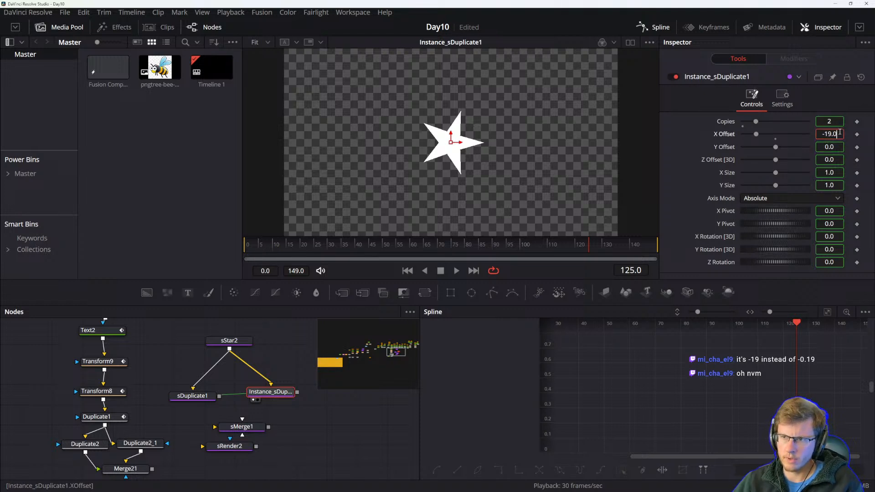
{"action": "key", "text": "BackSpace"}
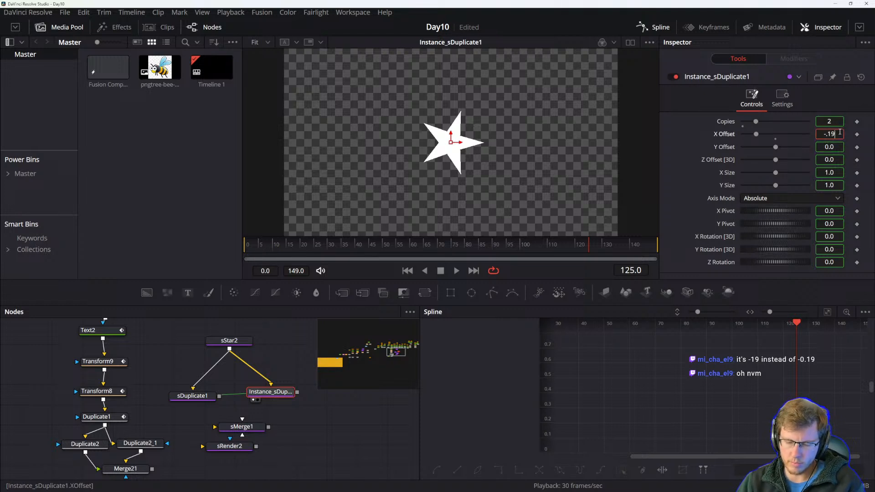
{"action": "type", "text": "-.19"}
{"action": "key", "text": "Return"}
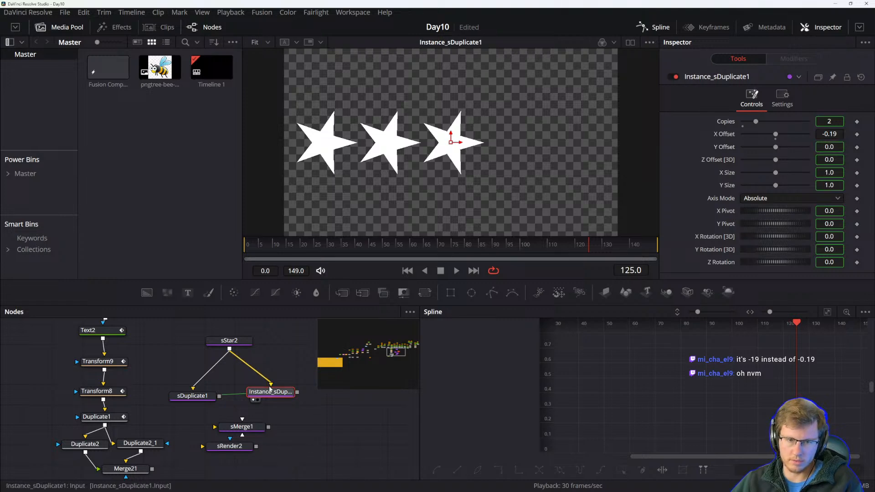
Connect both sDuplicate1 and Instance_sDuplicate1 into sMerge1 and view sMerge1.
{"action": "left_click", "coordinate": [192, 396]}
{"action": "left_click_drag", "start_coordinate": [297, 392], "coordinate": [238, 424]}
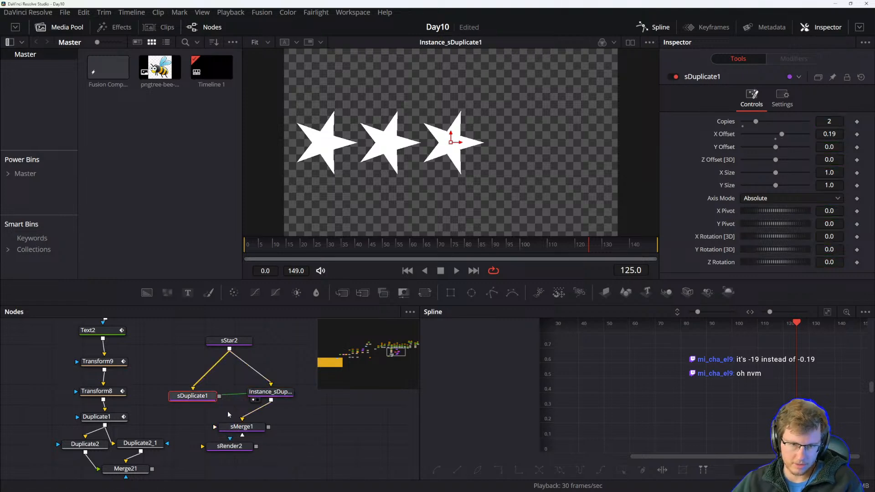
{"action": "left_click_drag", "start_coordinate": [220, 396], "coordinate": [228, 465]}
{"action": "left_click", "coordinate": [250, 427]}
{"action": "key", "text": "1"}
{"action": "left_click_drag", "start_coordinate": [242, 427], "coordinate": [242, 419]}
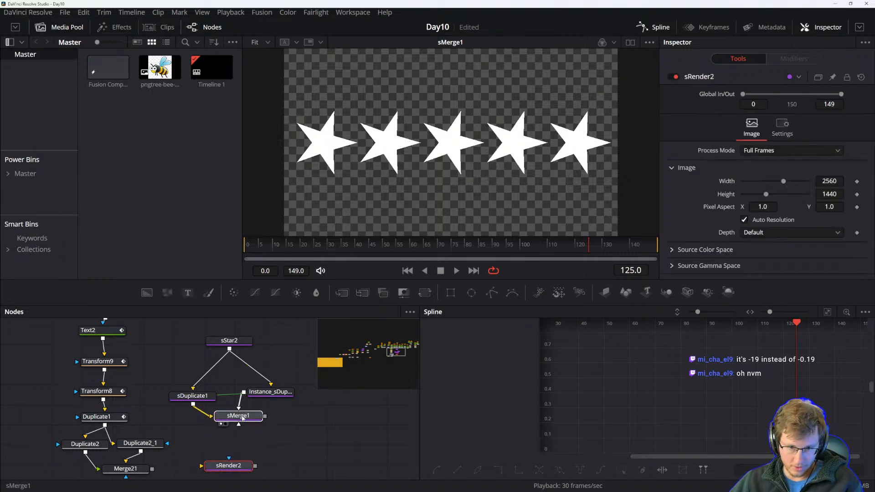
Insert an sDuplicate node after sMerge1 and place it above sRender2.
{"action": "left_click", "coordinate": [239, 418]}
{"action": "scroll", "coordinate": [234, 419], "scroll_direction": "down", "scroll_amount": 2}
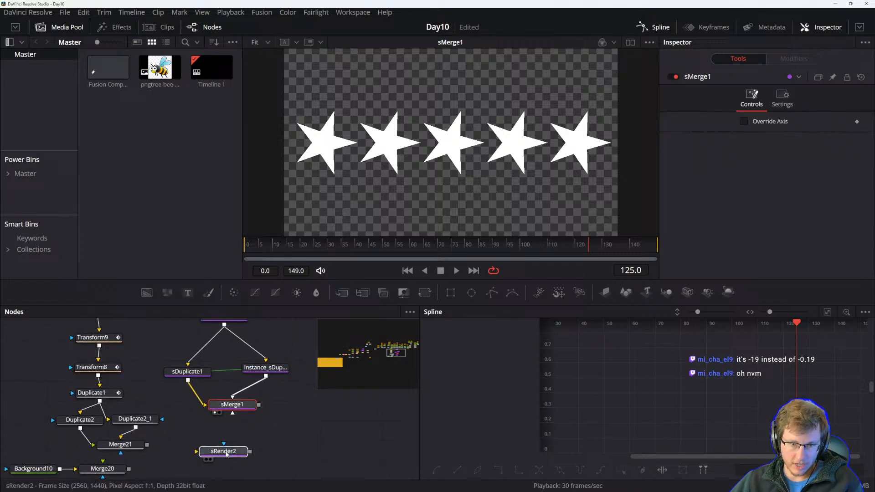
{"action": "left_click", "coordinate": [227, 452]}
{"action": "scroll", "coordinate": [260, 425], "scroll_direction": "up", "scroll_amount": 1}
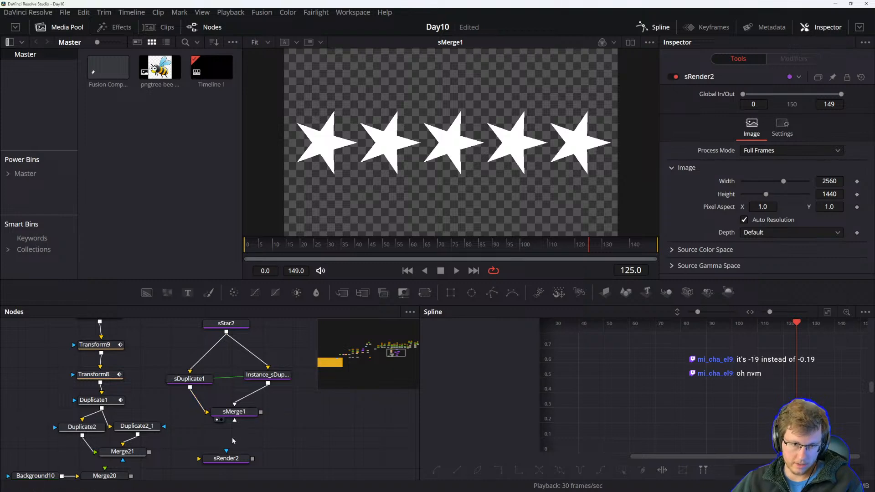
{"action": "left_click", "coordinate": [247, 413]}
{"action": "key", "text": "shift+space"}
{"action": "type", "text": "dupli"}
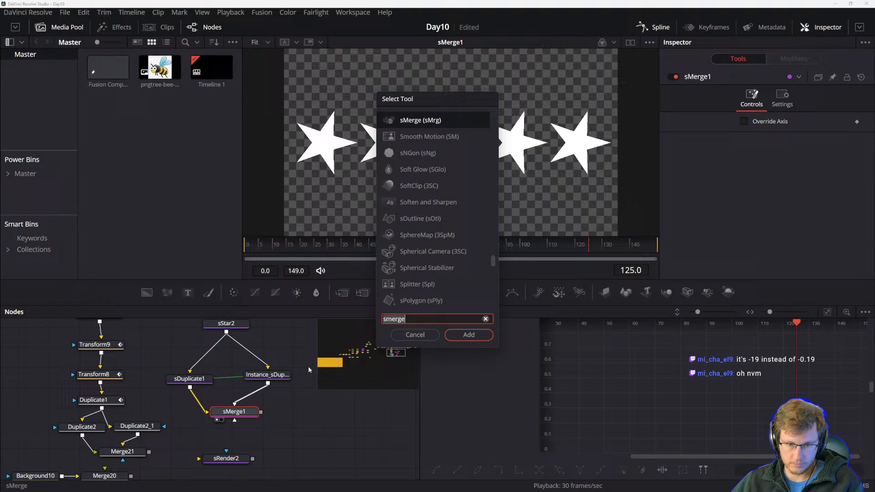
{"action": "type", "text": "c"}
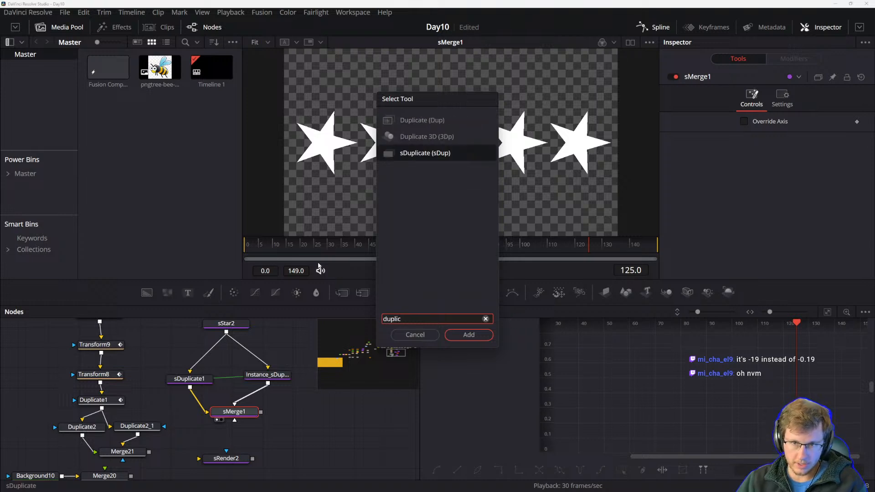
{"action": "key", "text": "Return"}
{"action": "left_click_drag", "start_coordinate": [294, 417], "coordinate": [235, 439]}
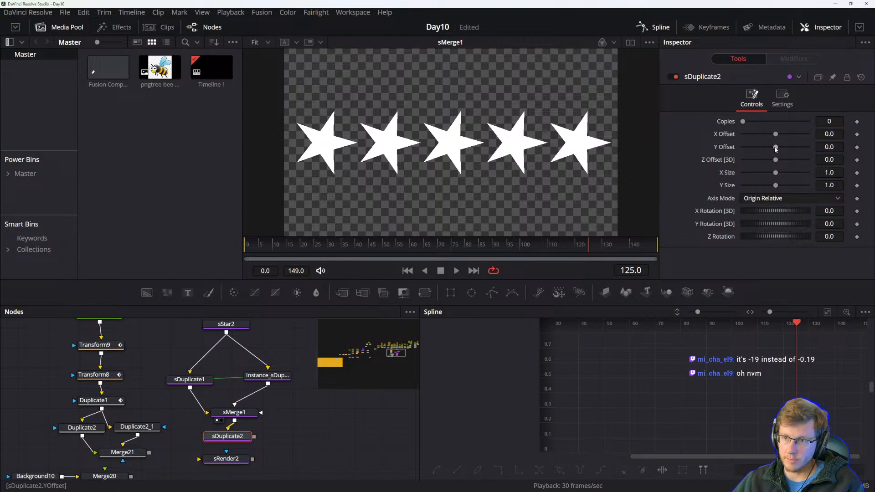
View sDuplicate2 in the viewer and connect its output into sRender2.
{"action": "left_click_drag", "start_coordinate": [761, 211], "coordinate": [796, 211]}
{"action": "key", "text": "ctrl+z"}
{"action": "key", "text": "1"}
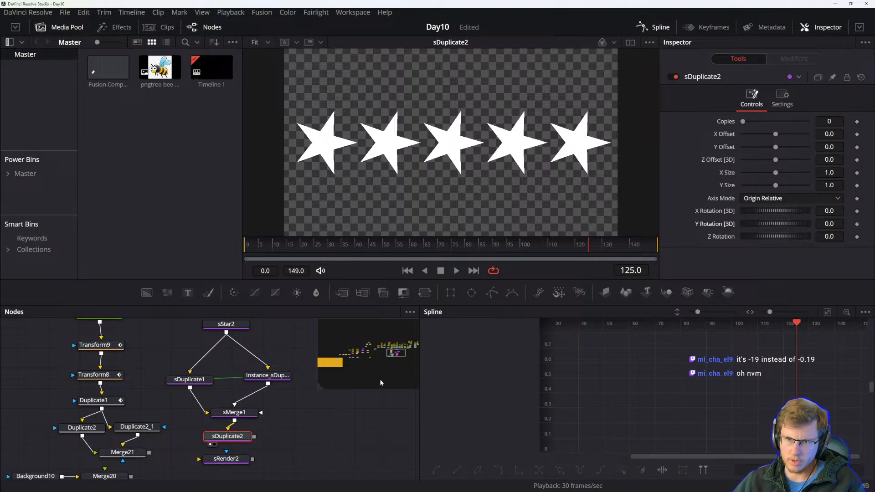
{"action": "left_click_drag", "start_coordinate": [234, 438], "coordinate": [238, 439]}
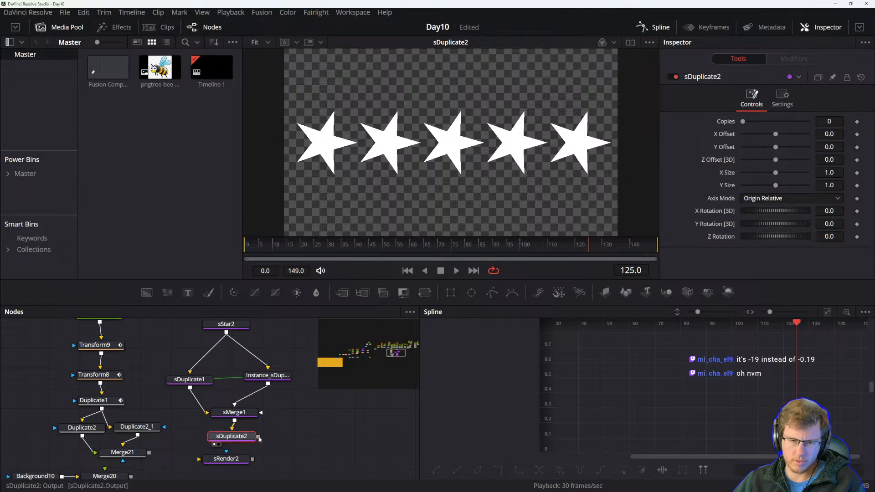
{"action": "left_click", "coordinate": [235, 459]}
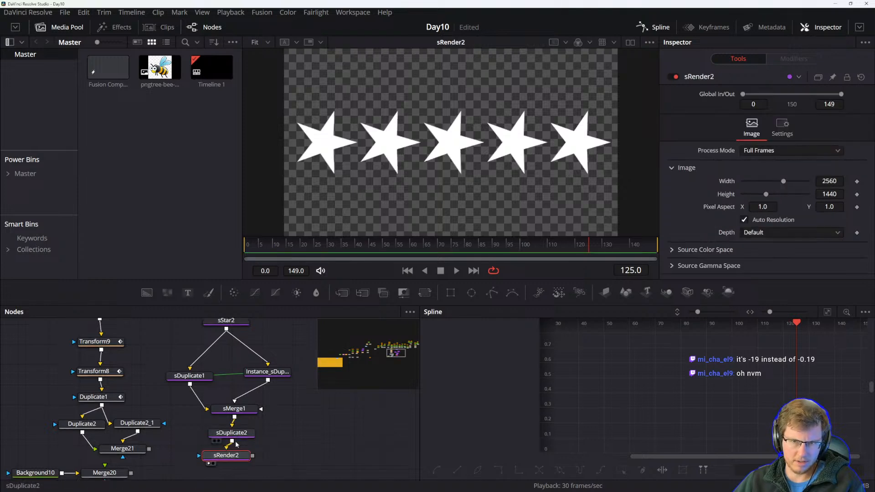
{"action": "left_click", "coordinate": [235, 436]}
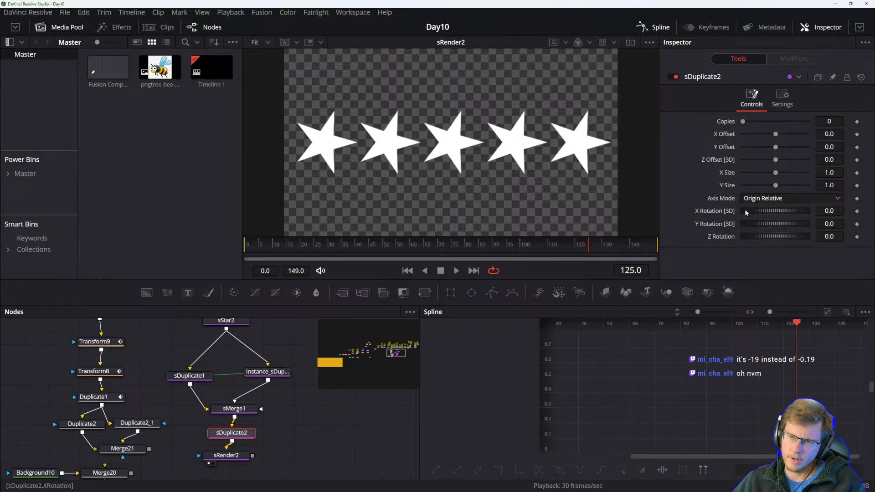
Move sRender2 below sDuplicate2 and view sRender2 in the viewer.
{"action": "left_click_drag", "start_coordinate": [763, 210], "coordinate": [776, 210]}
{"action": "key", "text": "ctrl+z"}
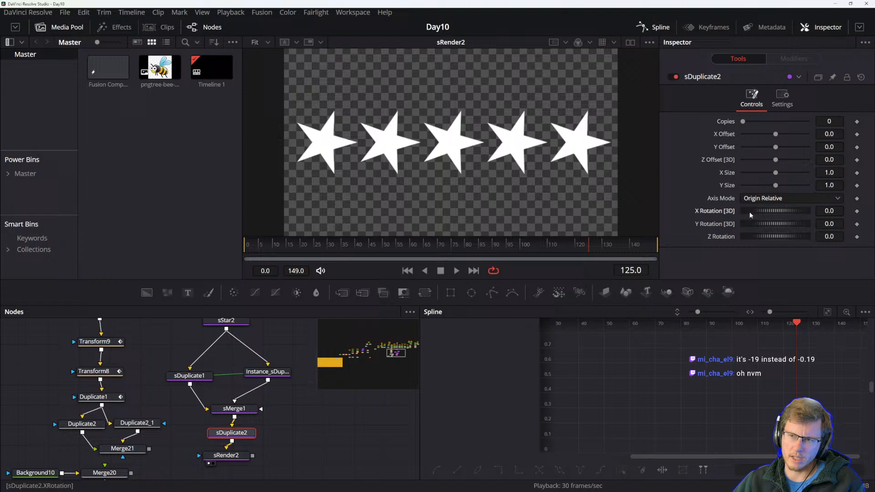
{"action": "left_click_drag", "start_coordinate": [228, 456], "coordinate": [269, 435]}
{"action": "left_click", "coordinate": [240, 415]}
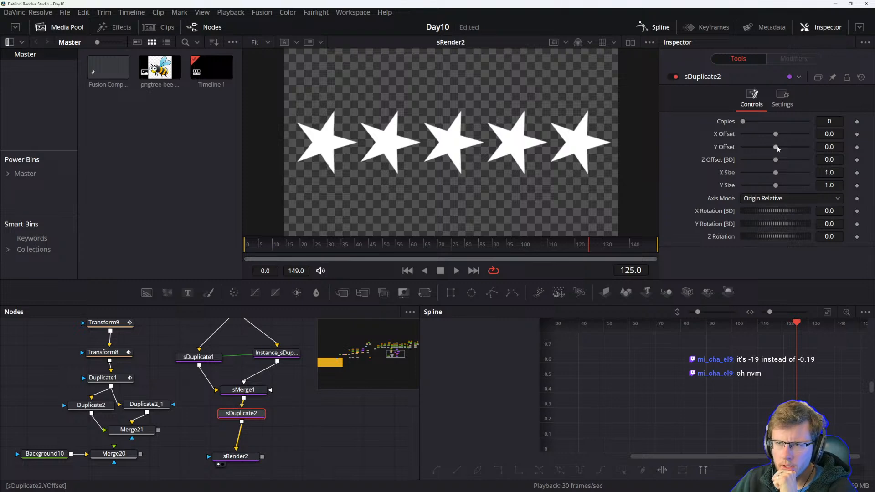
{"action": "left_click_drag", "start_coordinate": [778, 147], "coordinate": [784, 147]}
{"action": "key", "text": "ctrl+z"}
{"action": "key", "text": "1"}
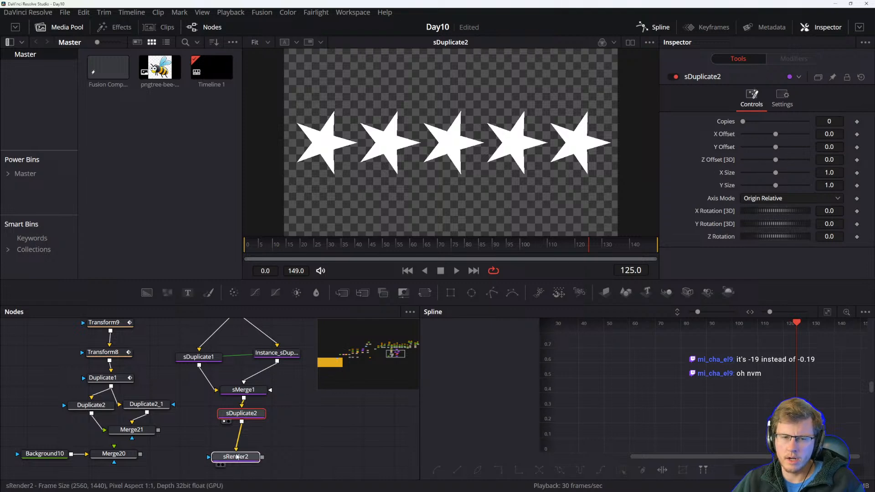
{"action": "left_click", "coordinate": [236, 456]}
{"action": "key", "text": "1"}
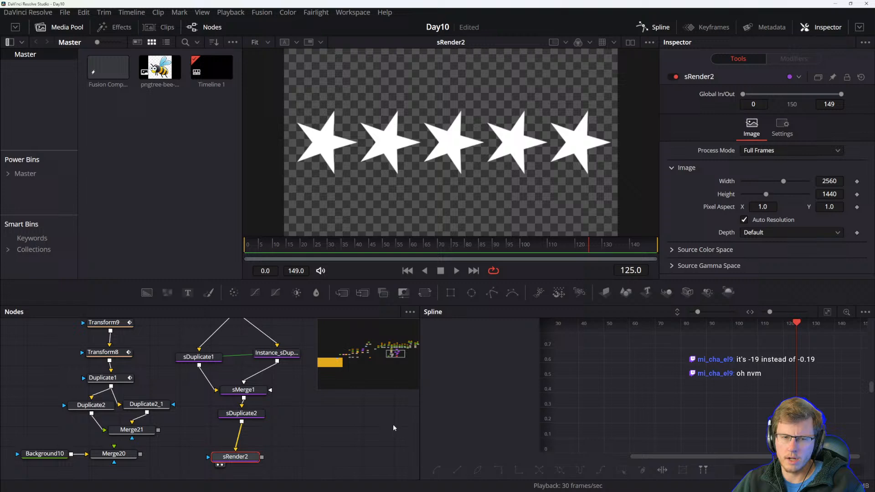
Set sDuplicate2's Copies to 2 and its Axis Mode to Absolute.
{"action": "left_click", "coordinate": [226, 414]}
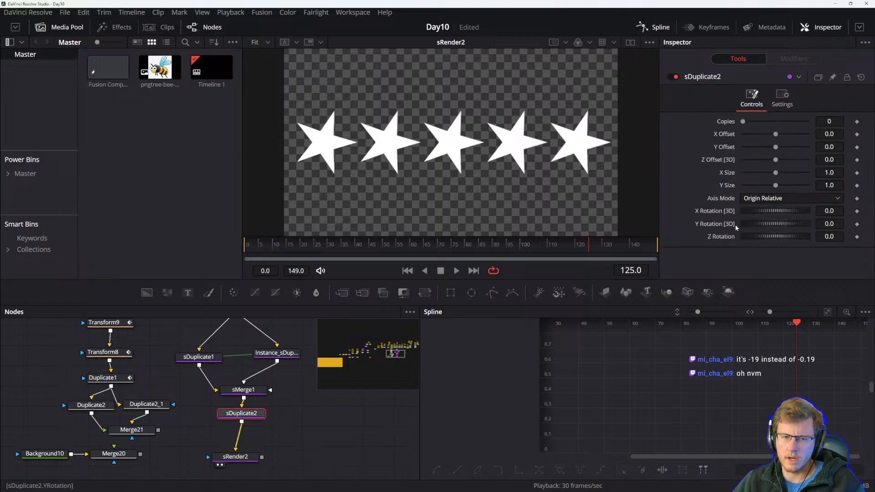
{"action": "left_click_drag", "start_coordinate": [776, 186], "coordinate": [781, 186]}
{"action": "left_click_drag", "start_coordinate": [743, 122], "coordinate": [777, 136]}
{"action": "key", "text": "ctrl+z"}
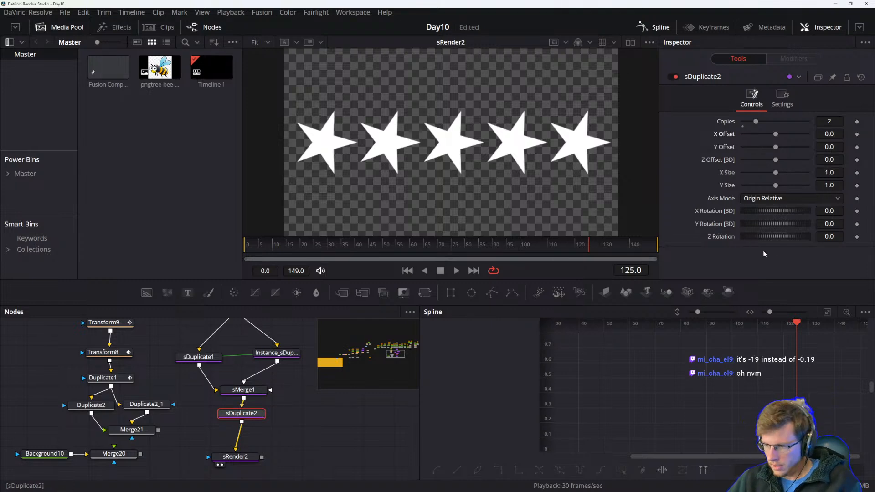
{"action": "mouse_move", "coordinate": [774, 224]}
{"action": "left_mouse_down"}
{"action": "mouse_move", "coordinate": [784, 224]}
{"action": "mouse_move", "coordinate": [775, 237]}
{"action": "mouse_move", "coordinate": [764, 234]}
{"action": "mouse_move", "coordinate": [783, 237]}
{"action": "mouse_move", "coordinate": [764, 228]}
{"action": "mouse_move", "coordinate": [763, 198]}
{"action": "mouse_move", "coordinate": [767, 234]}
{"action": "left_mouse_up"}
{"action": "key", "text": "ctrl+z"}
{"action": "key", "text": "ctrl+z"}
{"action": "left_click", "coordinate": [775, 199]}
{"action": "left_click", "coordinate": [764, 211]}
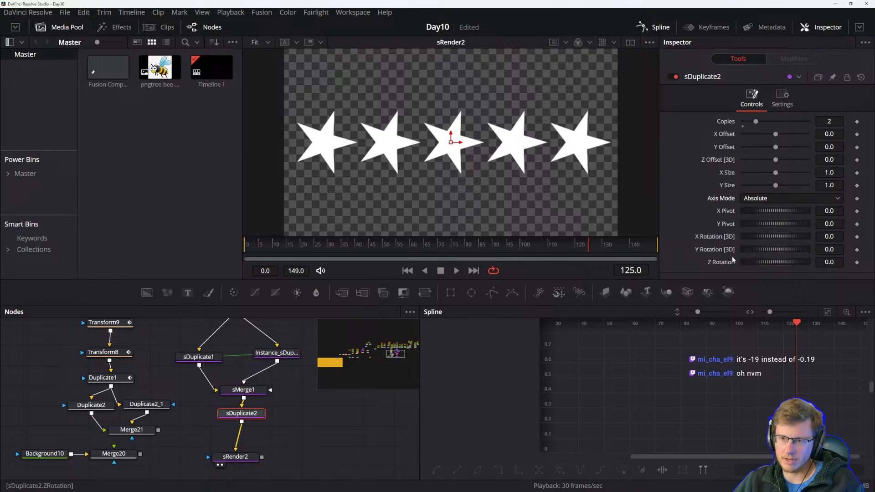
Set sDuplicate2's Copies to 1 and its Z Rotation to 232.2.
{"action": "left_click_drag", "start_coordinate": [762, 264], "coordinate": [788, 259]}
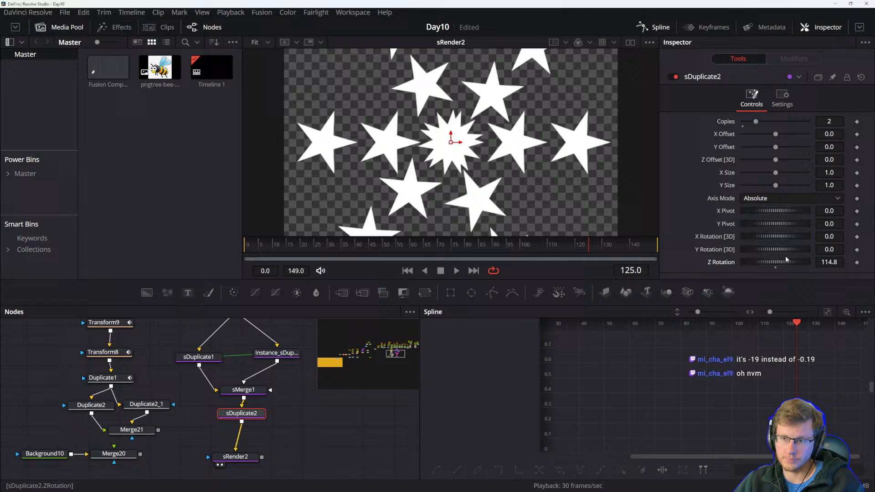
{"action": "left_click", "coordinate": [775, 267]}
{"action": "left_click_drag", "start_coordinate": [770, 214], "coordinate": [781, 212]}
{"action": "left_click", "coordinate": [776, 218]}
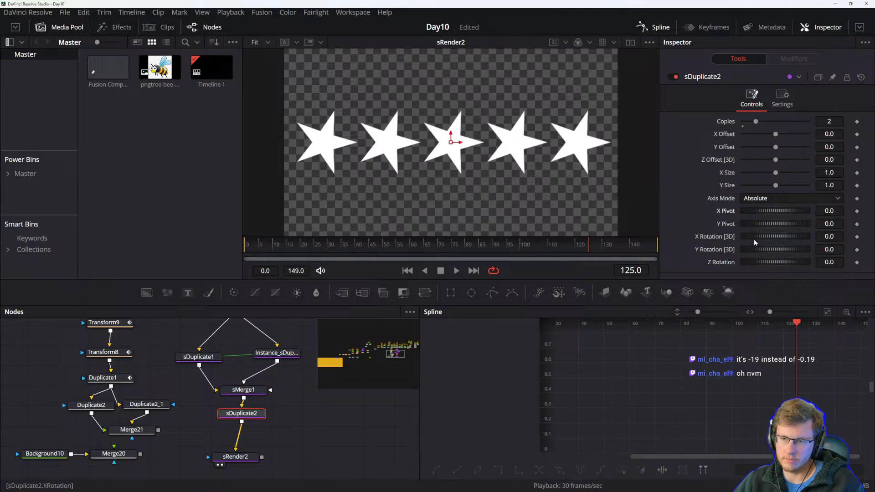
{"action": "left_click_drag", "start_coordinate": [777, 262], "coordinate": [772, 261]}
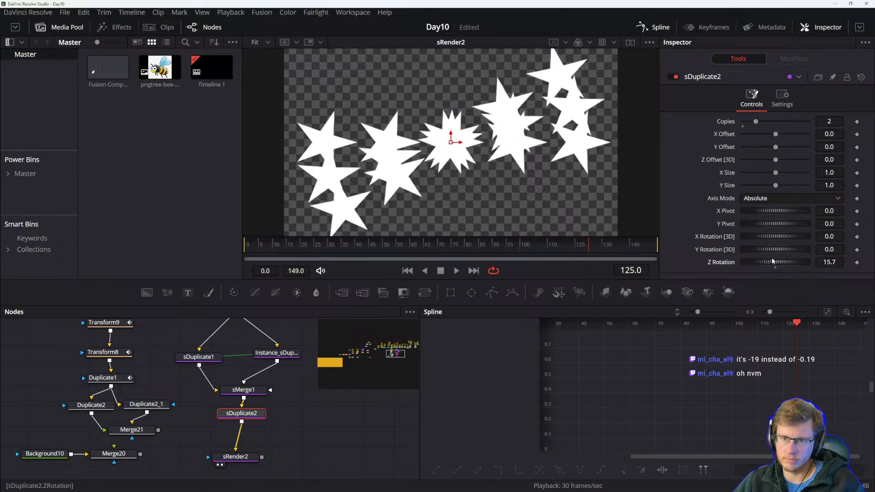
{"action": "left_click_drag", "start_coordinate": [757, 122], "coordinate": [753, 123]}
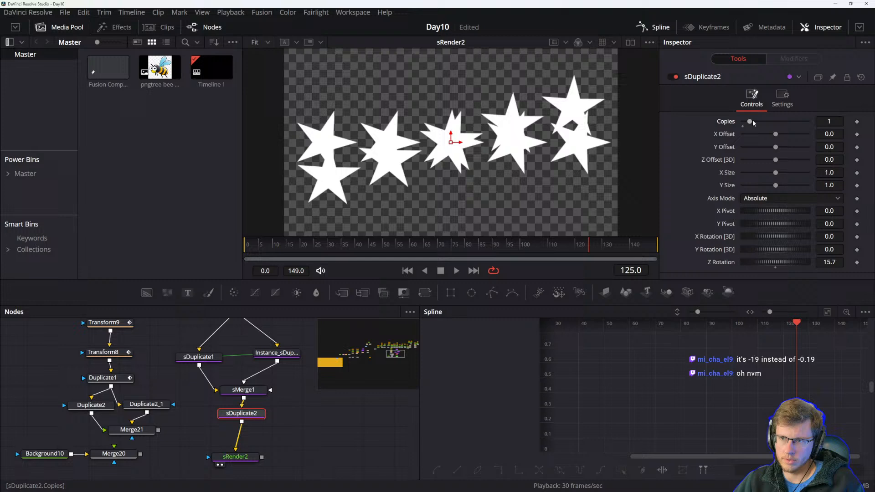
{"action": "left_click_drag", "start_coordinate": [774, 263], "coordinate": [817, 254]}
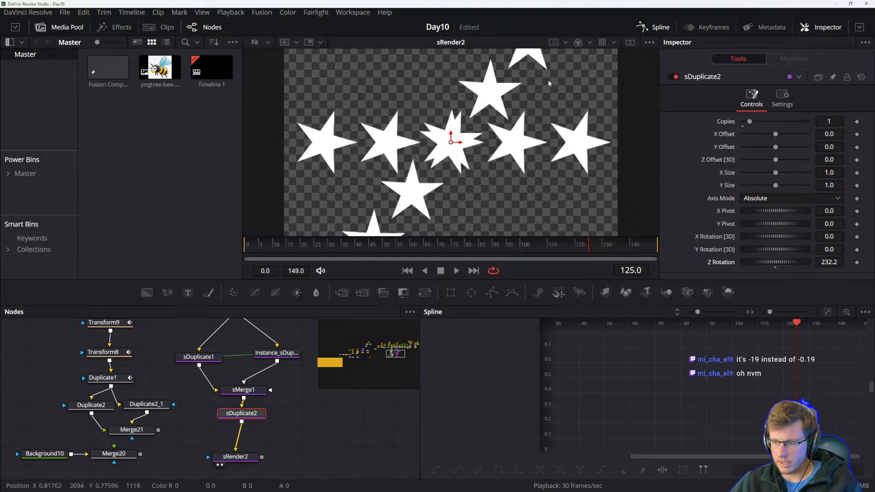
Set sStar2's Depth to 0.299, Border Width to -0.091 and Angle to 15.7.
{"action": "left_click_drag", "start_coordinate": [340, 410], "coordinate": [332, 430]}
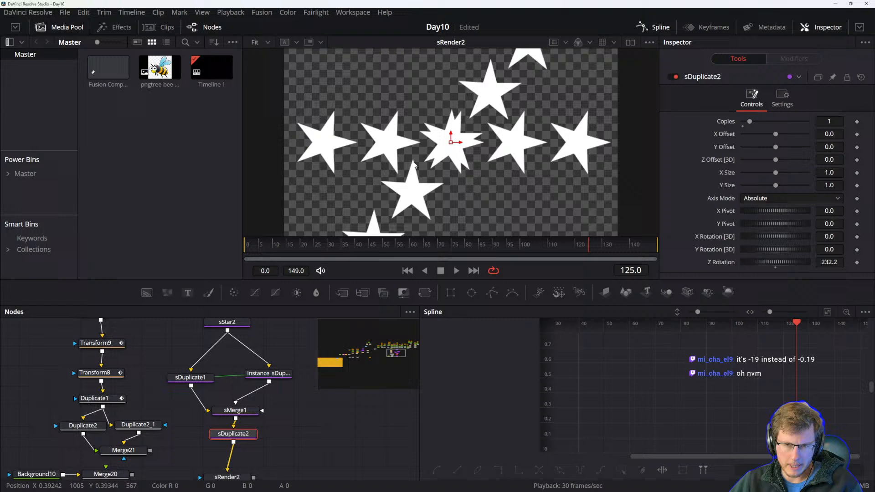
{"action": "left_click_drag", "start_coordinate": [286, 445], "coordinate": [289, 443]}
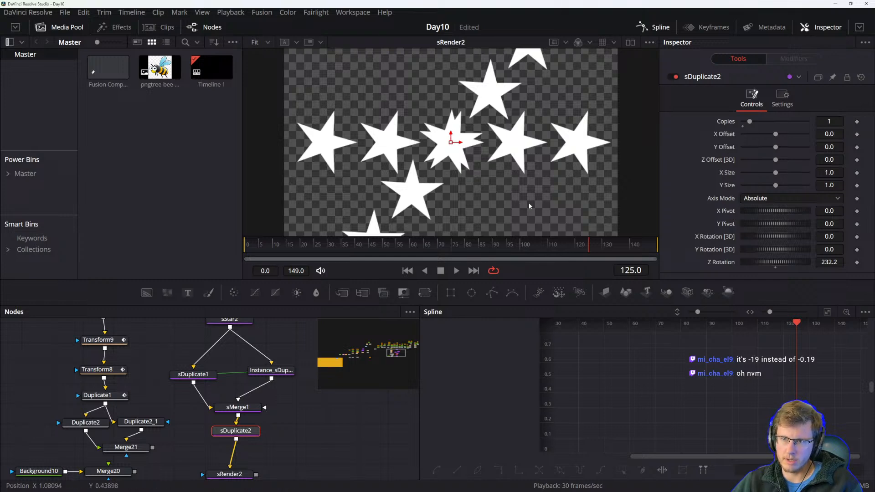
{"action": "left_click_drag", "start_coordinate": [236, 436], "coordinate": [233, 443]}
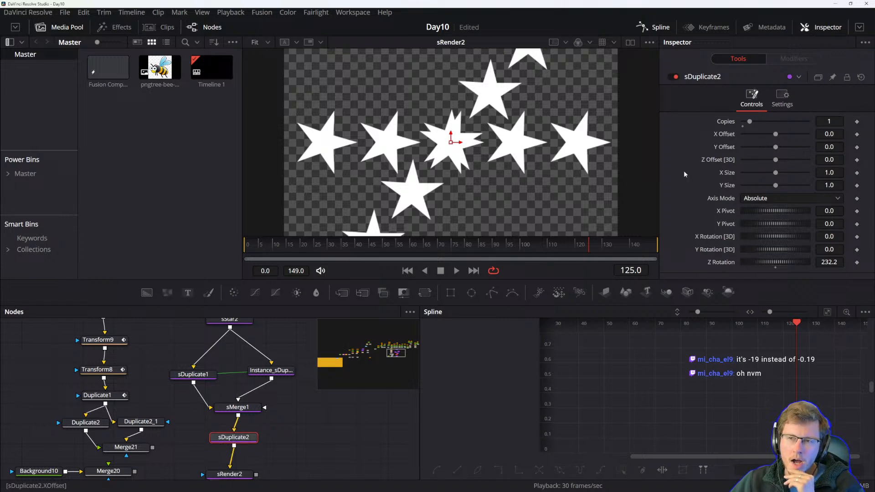
{"action": "left_click_drag", "start_coordinate": [303, 408], "coordinate": [312, 400]}
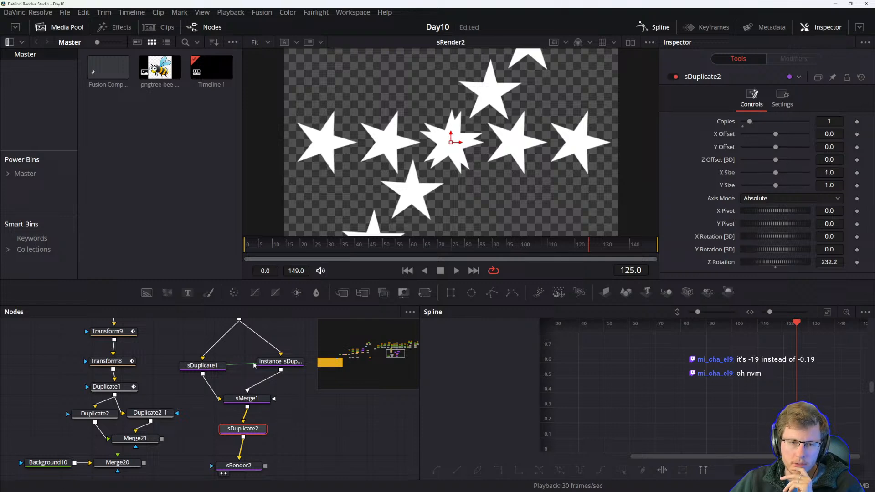
{"action": "scroll", "coordinate": [244, 365], "scroll_direction": "up", "scroll_amount": 3}
{"action": "left_click", "coordinate": [238, 342]}
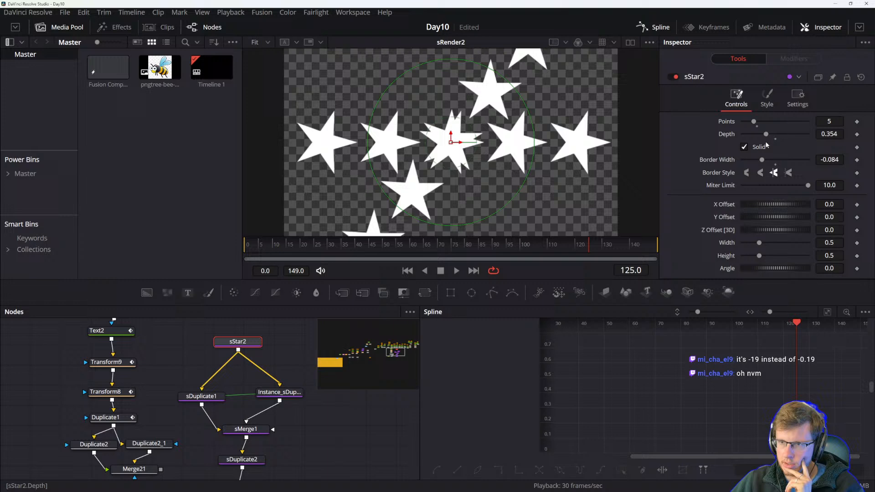
{"action": "left_click_drag", "start_coordinate": [765, 134], "coordinate": [762, 136]}
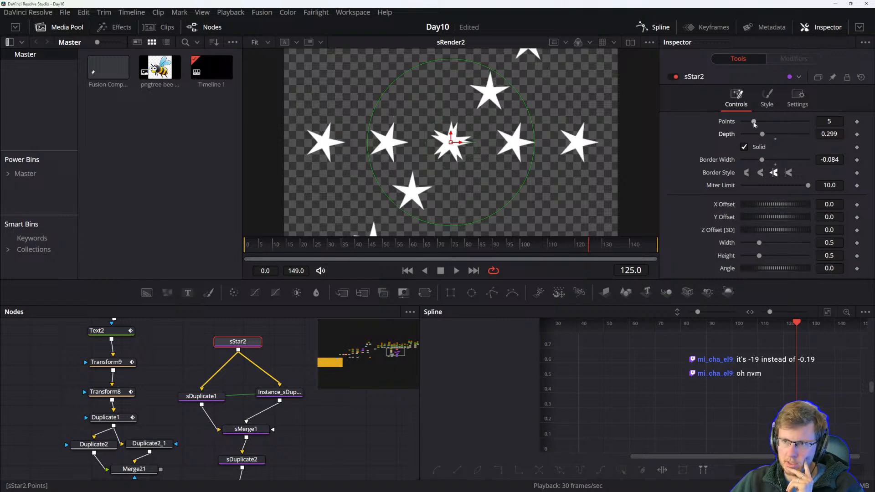
{"action": "left_click_drag", "start_coordinate": [762, 161], "coordinate": [762, 162]}
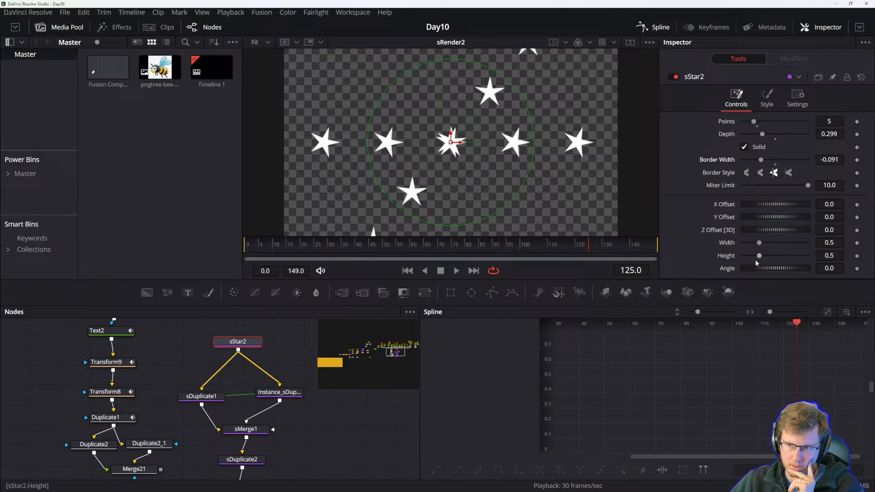
{"action": "left_click_drag", "start_coordinate": [763, 268], "coordinate": [768, 270]}
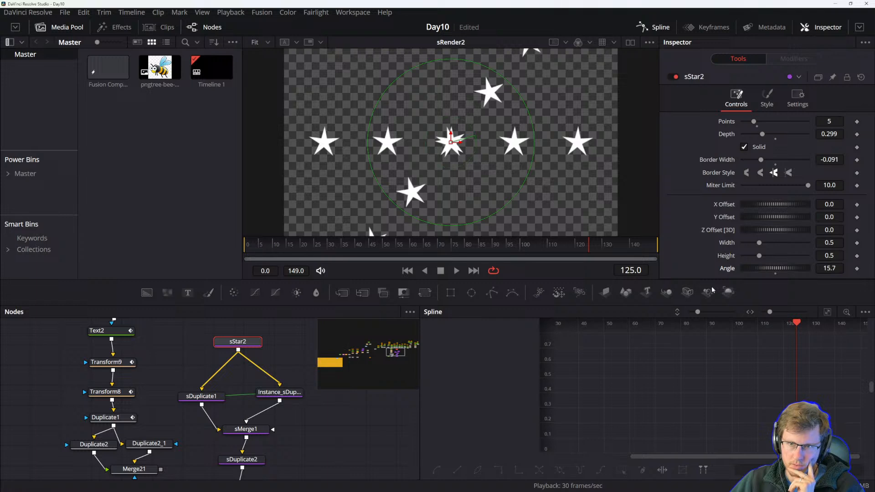
Set sDuplicate1's X Offset to 0.13 and Instance_sDuplicate1's X Offset to -0.13.
{"action": "left_click", "coordinate": [196, 396]}
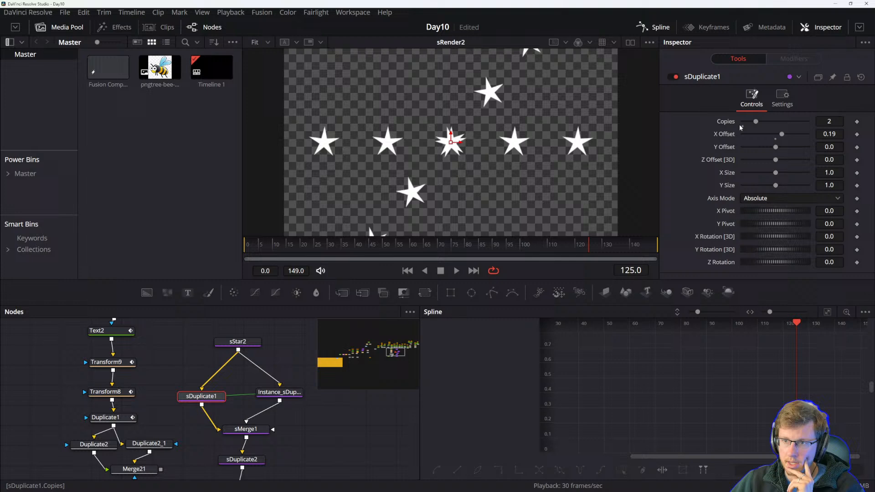
{"action": "left_click_drag", "start_coordinate": [782, 136], "coordinate": [780, 137]}
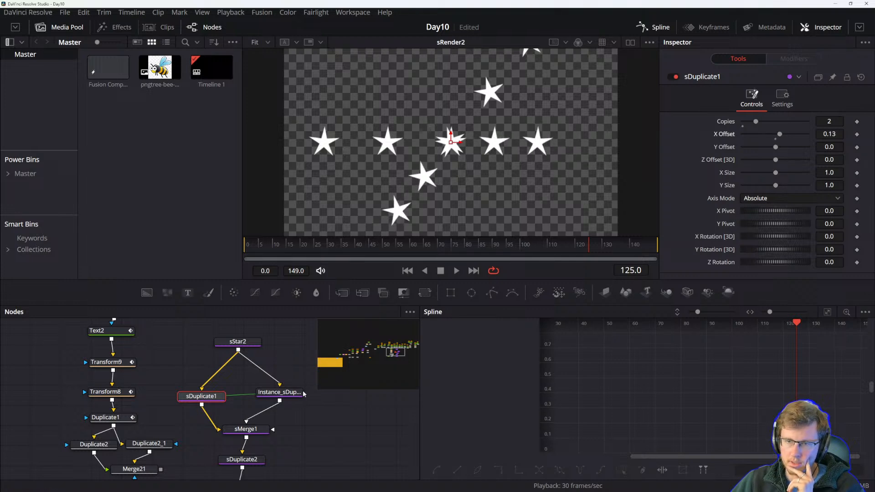
{"action": "left_click", "coordinate": [273, 393]}
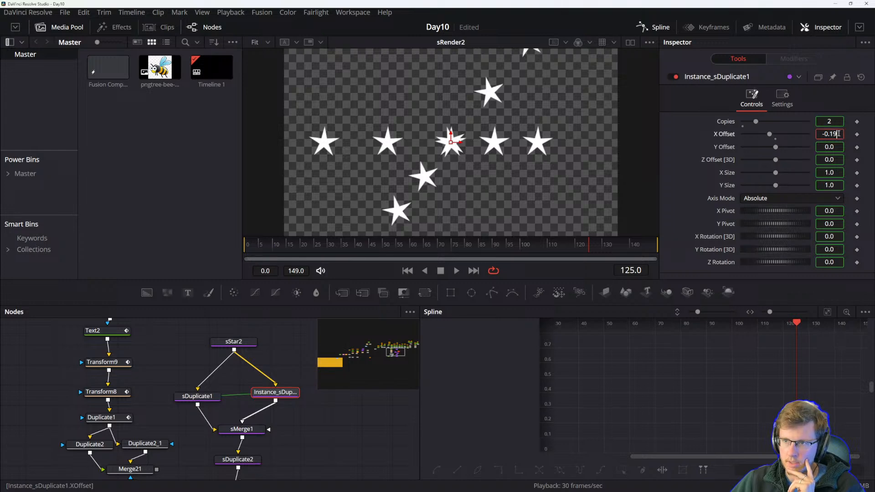
{"action": "key", "text": "BackSpace"}
{"action": "type", "text": "3"}
{"action": "key", "text": "Tab"}
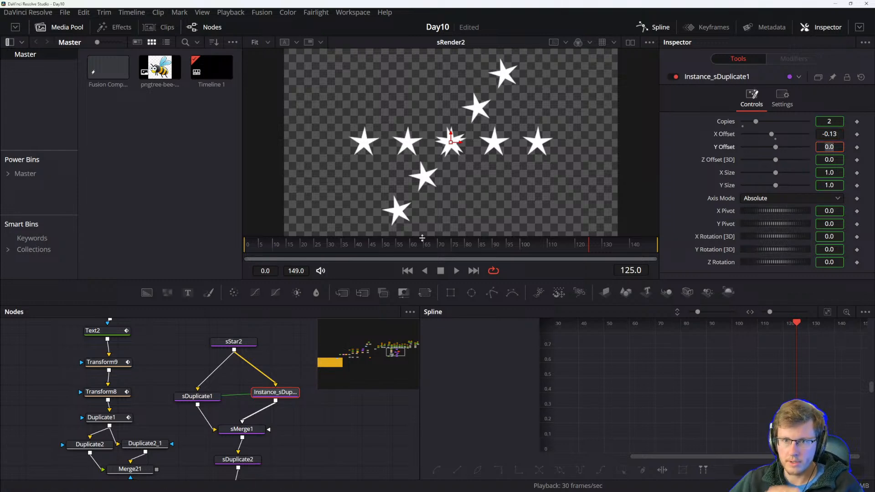
Rearrange the sDuplicate, instance and sMerge nodes in the node graph and select sDuplicate1.
{"action": "left_click_drag", "start_coordinate": [277, 392], "coordinate": [296, 401]}
{"action": "left_click", "coordinate": [352, 440]}
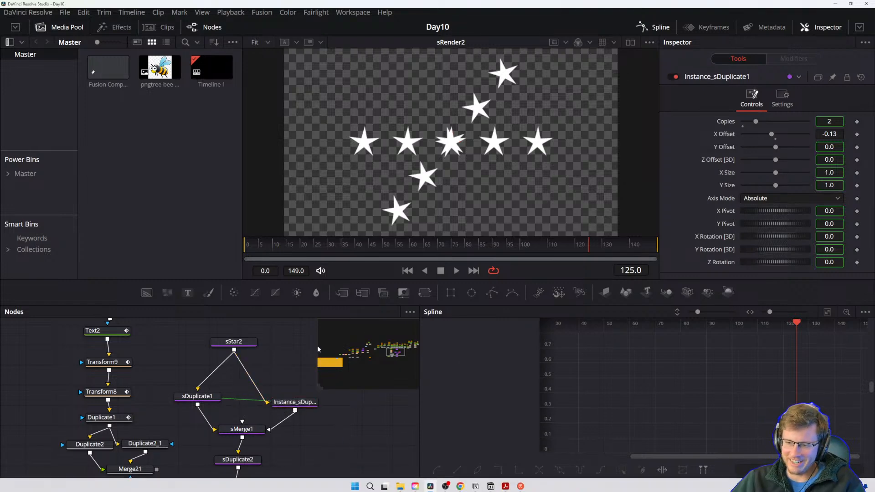
{"action": "left_click_drag", "start_coordinate": [153, 364], "coordinate": [170, 384]}
{"action": "left_click_drag", "start_coordinate": [262, 424], "coordinate": [269, 387]}
{"action": "left_click_drag", "start_coordinate": [315, 461], "coordinate": [278, 463]}
{"action": "left_click", "coordinate": [207, 387]}
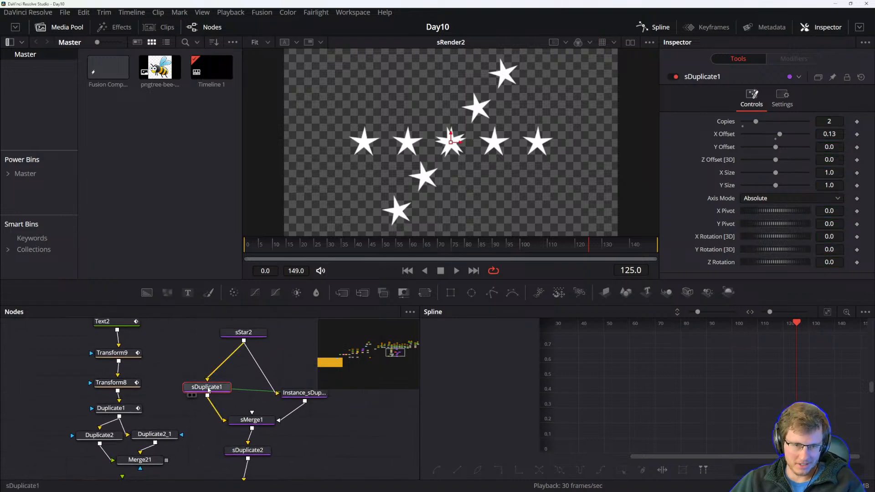
Reposition Instance_sDuplicate1 in the node graph and reselect sDuplicate1 to compare its controls.
{"action": "left_click", "coordinate": [305, 396]}
{"action": "scroll", "coordinate": [306, 397], "scroll_direction": "up", "scroll_amount": 1}
{"action": "left_click_drag", "start_coordinate": [309, 413], "coordinate": [294, 404]}
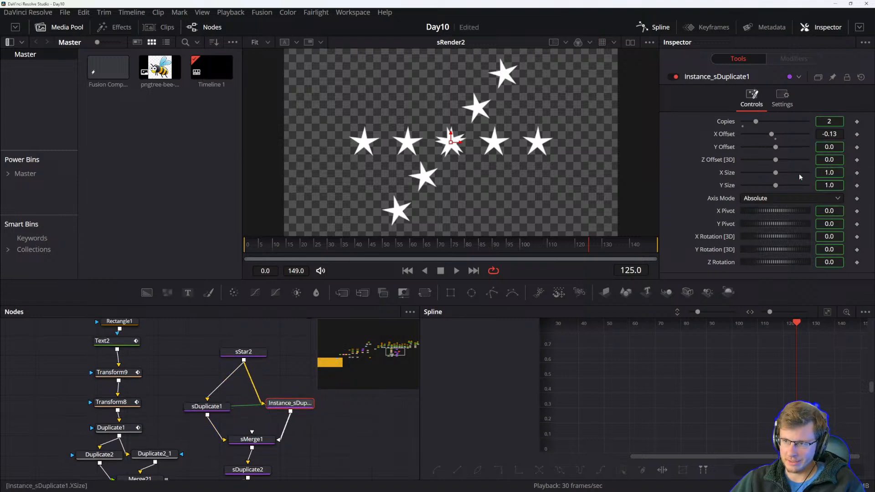
{"action": "left_click", "coordinate": [207, 406]}
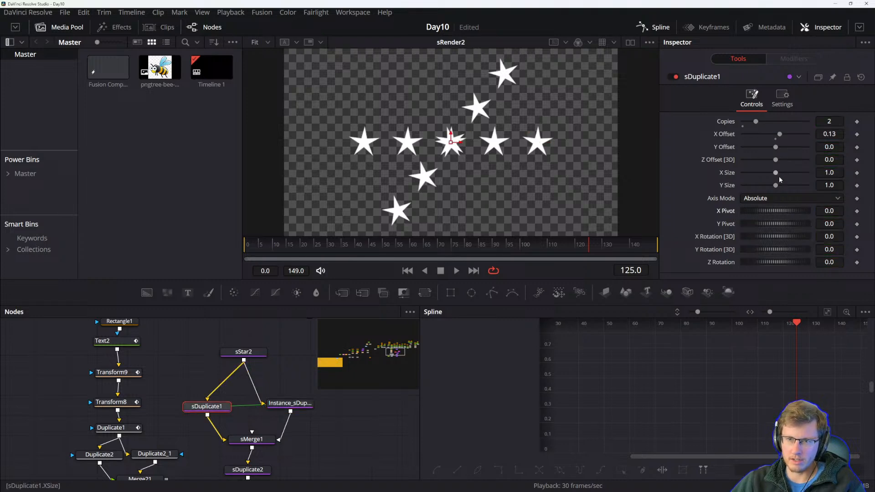
{"action": "mouse_move", "coordinate": [777, 174]}
{"action": "left_mouse_down"}
{"action": "mouse_move", "coordinate": [785, 173]}
{"action": "mouse_move", "coordinate": [774, 173]}
{"action": "mouse_move", "coordinate": [783, 186]}
{"action": "mouse_move", "coordinate": [775, 186]}
{"action": "left_mouse_up"}
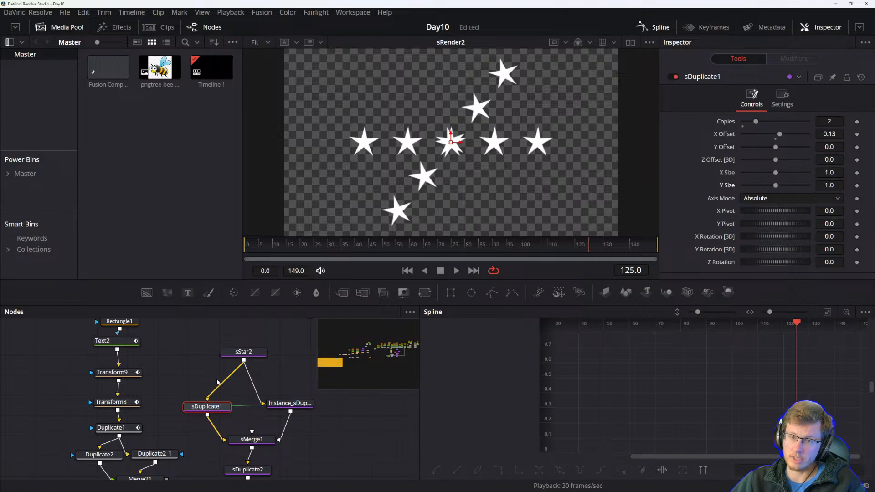
Set sDuplicate2's Z Rotation to 270 and its Copies to 3.
{"action": "left_click", "coordinate": [248, 470]}
{"action": "scroll", "coordinate": [247, 470], "scroll_direction": "down", "scroll_amount": 1}
{"action": "left_click", "coordinate": [829, 261]}
{"action": "type", "text": "180"}
{"action": "key", "text": "Tab"}
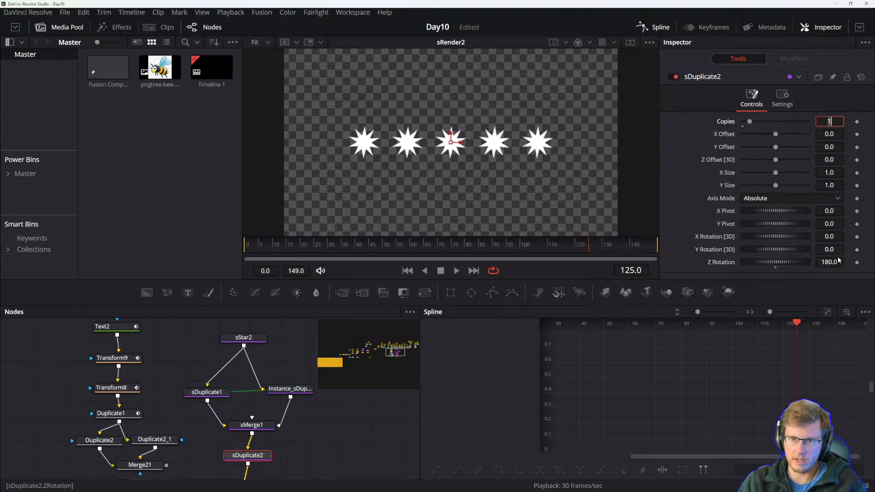
{"action": "left_click", "coordinate": [823, 261]}
{"action": "type", "text": "270"}
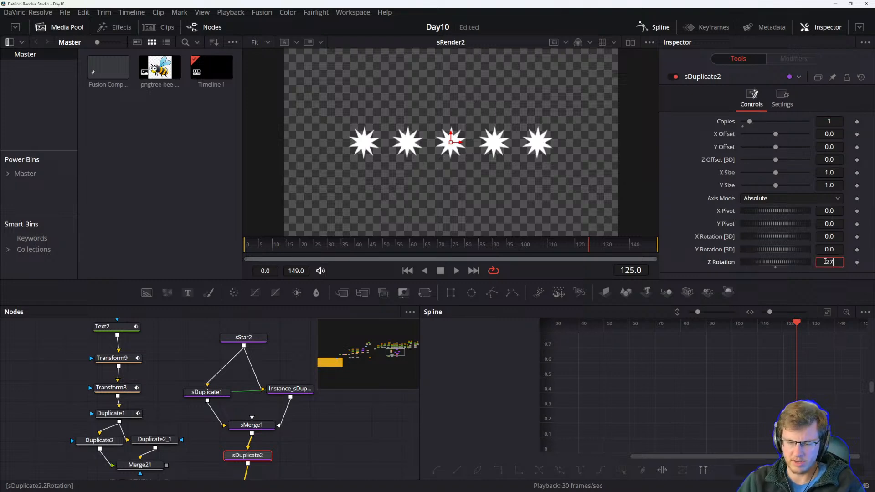
{"action": "key", "text": "Tab"}
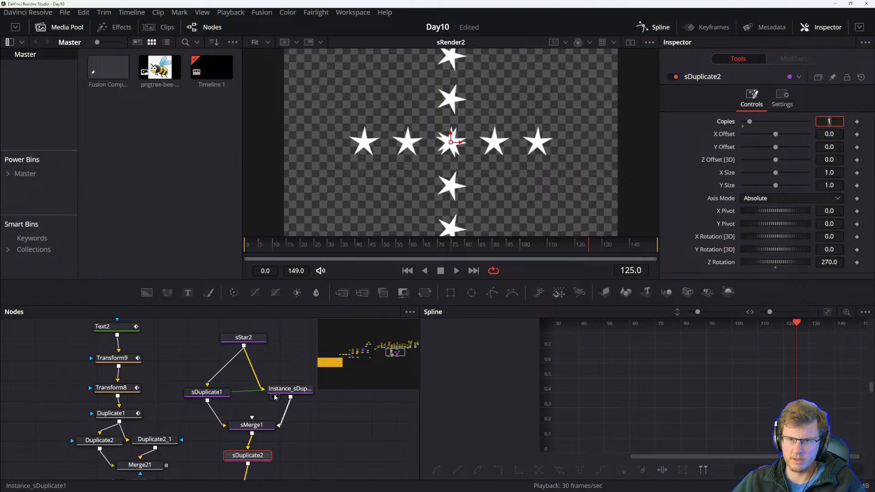
{"action": "scroll", "coordinate": [460, 206], "scroll_direction": "down", "scroll_amount": 1}
{"action": "scroll", "coordinate": [460, 203], "scroll_direction": "up", "scroll_amount": 1}
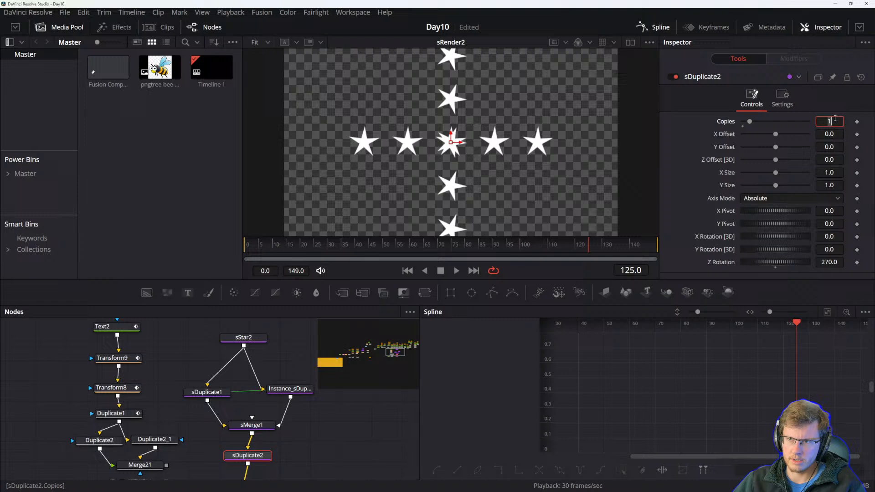
{"action": "type", "text": "3"}
{"action": "key", "text": "Tab"}
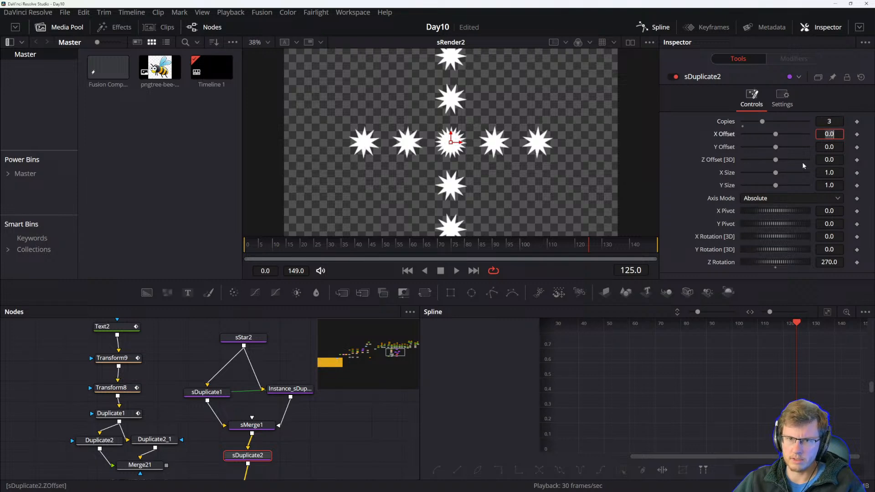
Set sDuplicate1's X Offset to 0.1 and Y Offset to 0.19, undoing a Z Offset change.
{"action": "left_click", "coordinate": [253, 426]}
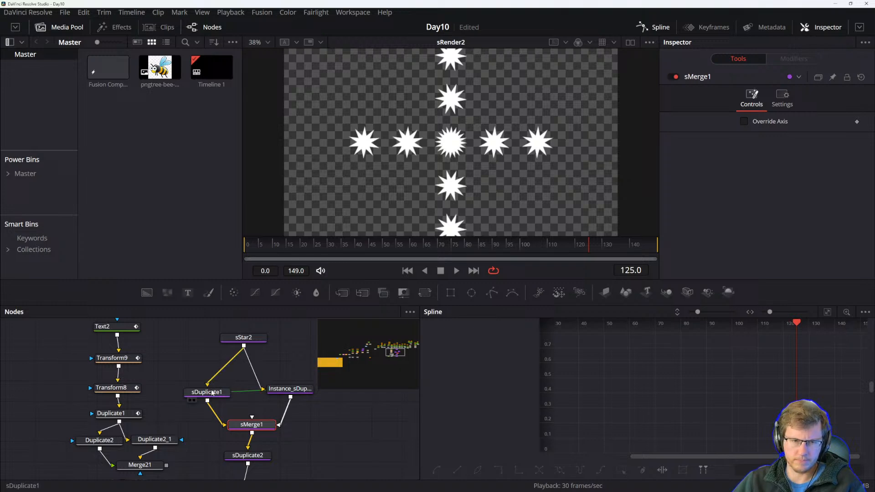
{"action": "left_click", "coordinate": [191, 395]}
{"action": "left_click_drag", "start_coordinate": [780, 134], "coordinate": [778, 136]}
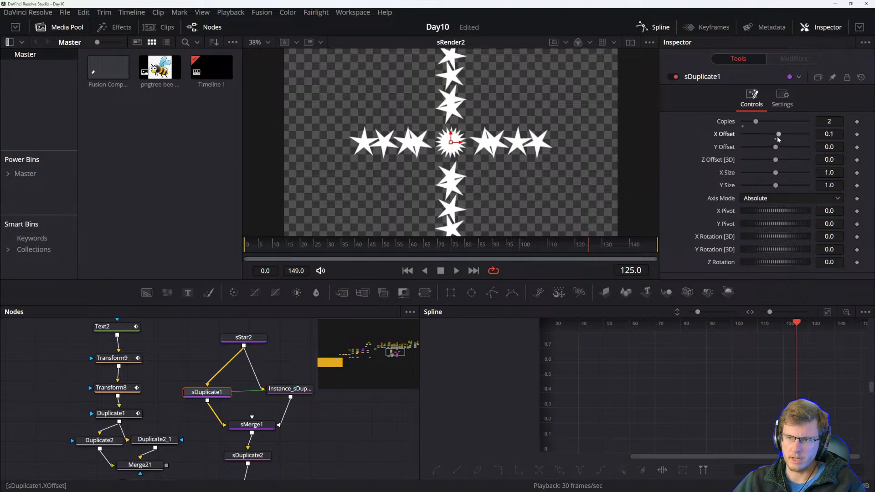
{"action": "left_click_drag", "start_coordinate": [777, 148], "coordinate": [783, 148]}
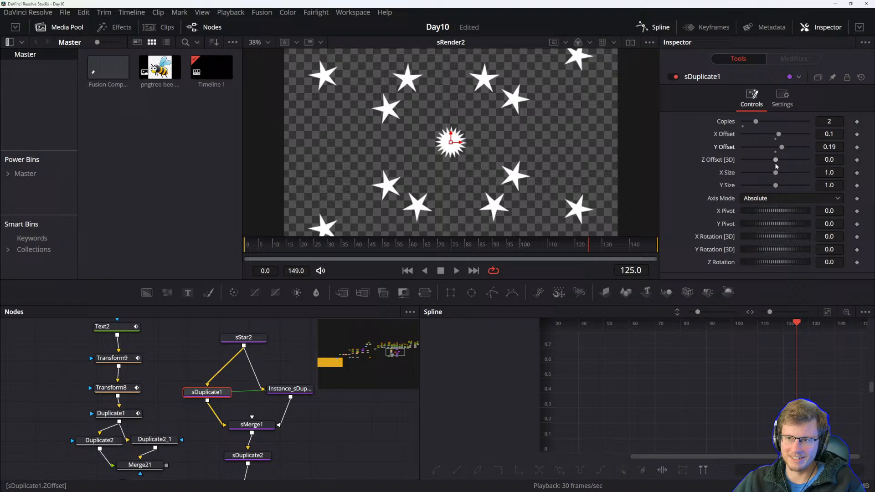
{"action": "left_click_drag", "start_coordinate": [776, 161], "coordinate": [780, 211]}
{"action": "key", "text": "ctrl+z"}
Rearrange the sStar, sDuplicate, sMerge and sRender nodes in the node graph.
{"action": "left_click_drag", "start_coordinate": [198, 431], "coordinate": [239, 371]}
{"action": "left_click_drag", "start_coordinate": [221, 412], "coordinate": [232, 472]}
{"action": "left_click_drag", "start_coordinate": [211, 331], "coordinate": [289, 424]}
{"action": "left_click_drag", "start_coordinate": [196, 464], "coordinate": [347, 375]}
{"action": "scroll", "coordinate": [347, 375], "scroll_direction": "down", "scroll_amount": 3}
{"action": "left_click_drag", "start_coordinate": [229, 445], "coordinate": [258, 452]}
{"action": "scroll", "coordinate": [244, 434], "scroll_direction": "up", "scroll_amount": 3}
Display Merge21 in the viewer and select the Duplicate2_1 node.
{"action": "left_click", "coordinate": [234, 425]}
{"action": "key", "text": "1"}
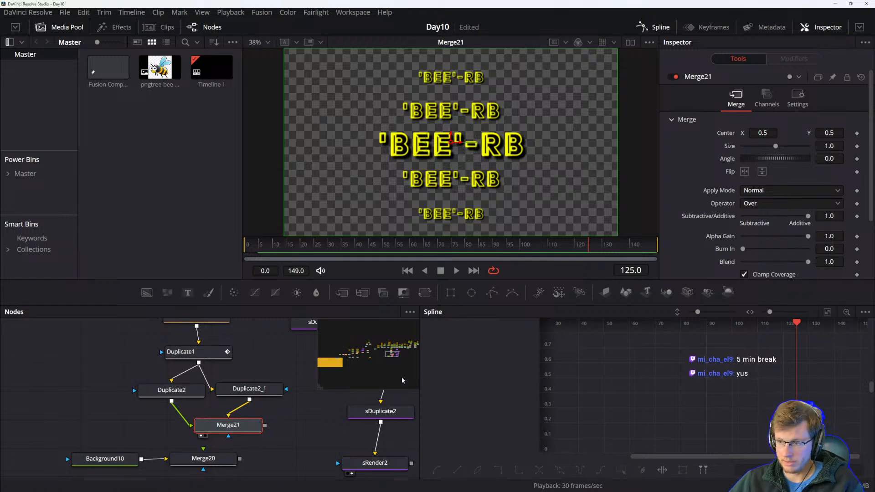
{"action": "left_click", "coordinate": [249, 388]}
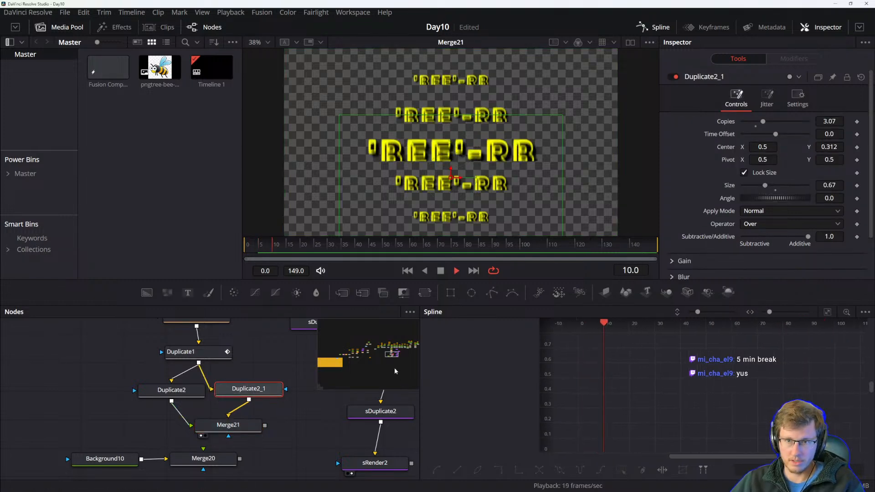
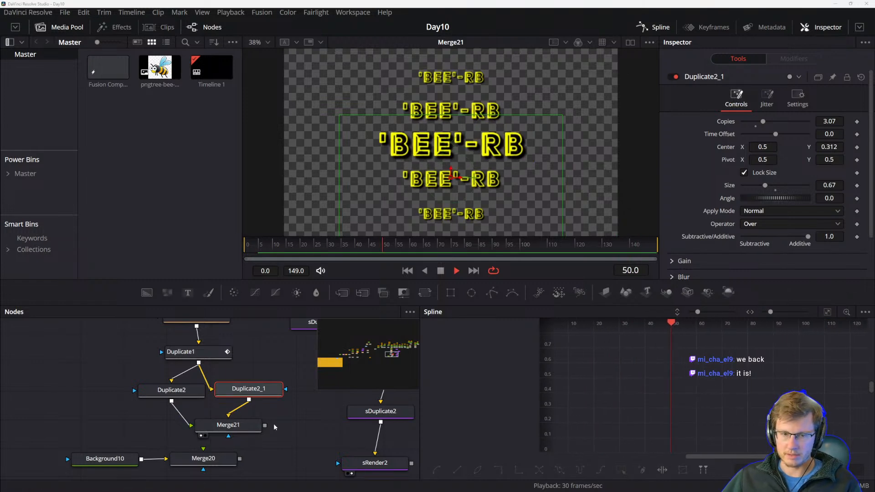
Rearrange the Bee text chain and the sStar shape nodes into tidy columns in the node graph.
{"action": "right_click", "coordinate": [288, 439]}
{"action": "left_click", "coordinate": [280, 450]}
{"action": "left_click", "coordinate": [283, 449]}
{"action": "left_click_drag", "start_coordinate": [305, 435], "coordinate": [256, 457]}
{"action": "left_click_drag", "start_coordinate": [223, 370], "coordinate": [240, 412]}
{"action": "scroll", "coordinate": [240, 412], "scroll_direction": "down", "scroll_amount": 4}
{"action": "left_click_drag", "start_coordinate": [230, 377], "coordinate": [80, 475]}
{"action": "left_click_drag", "start_coordinate": [351, 442], "coordinate": [187, 437]}
{"action": "left_click_drag", "start_coordinate": [253, 433], "coordinate": [338, 385]}
{"action": "left_click_drag", "start_coordinate": [246, 428], "coordinate": [347, 387]}
{"action": "left_click_drag", "start_coordinate": [232, 431], "coordinate": [325, 403]}
{"action": "left_click_drag", "start_coordinate": [96, 342], "coordinate": [310, 476]}
{"action": "left_click_drag", "start_coordinate": [310, 474], "coordinate": [313, 447]}
{"action": "left_click_drag", "start_coordinate": [237, 450], "coordinate": [246, 467]}
{"action": "left_click", "coordinate": [340, 465]}
{"action": "left_click_drag", "start_coordinate": [339, 465], "coordinate": [305, 443]}
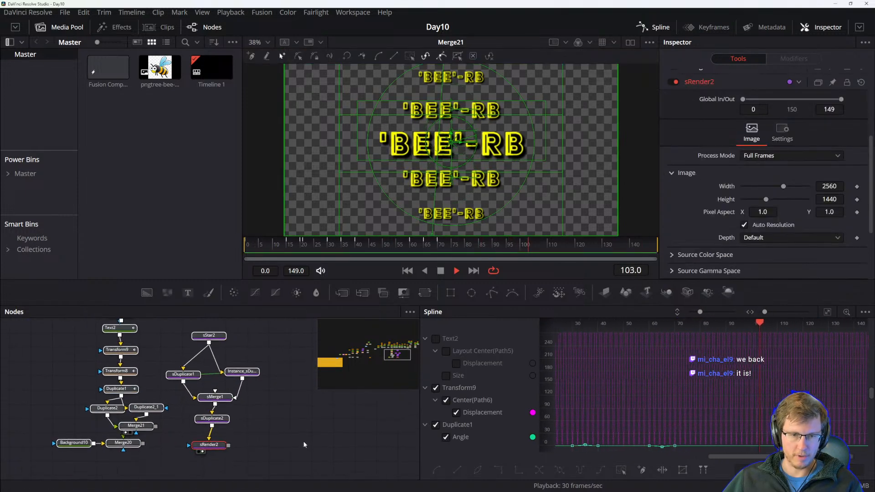
{"action": "left_click_drag", "start_coordinate": [246, 459], "coordinate": [276, 448]}
{"action": "left_click_drag", "start_coordinate": [318, 425], "coordinate": [296, 426]}
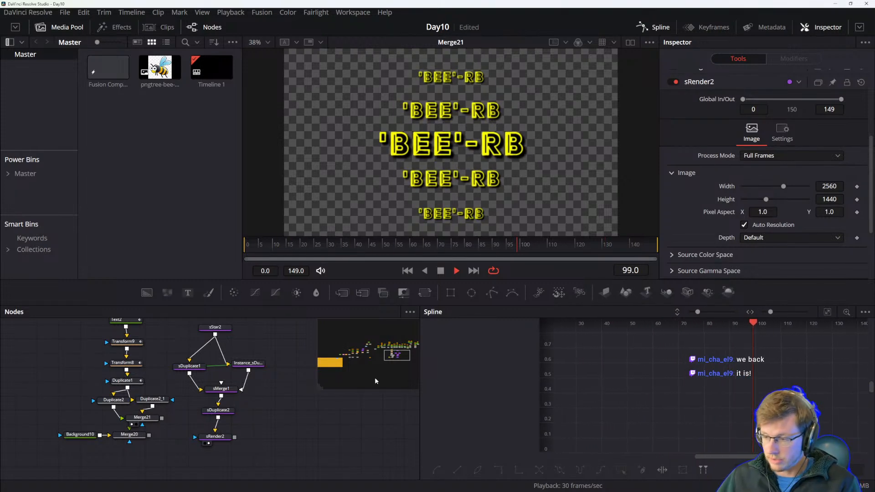
{"action": "left_click_drag", "start_coordinate": [289, 415], "coordinate": [275, 441]}
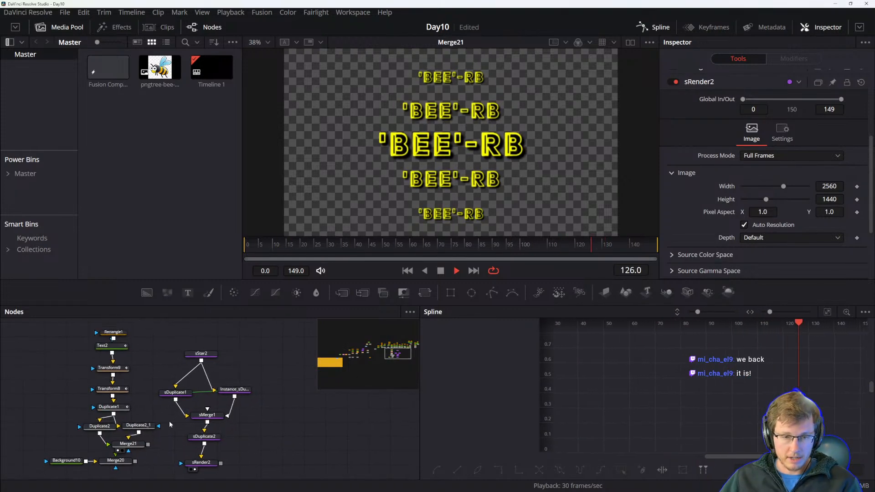
{"action": "left_click_drag", "start_coordinate": [250, 466], "coordinate": [305, 436]}
Set Duplicate2_1's Copies to 5.12, Center Y to 0.375 and Size to 0.77.
{"action": "left_click", "coordinate": [235, 398]}
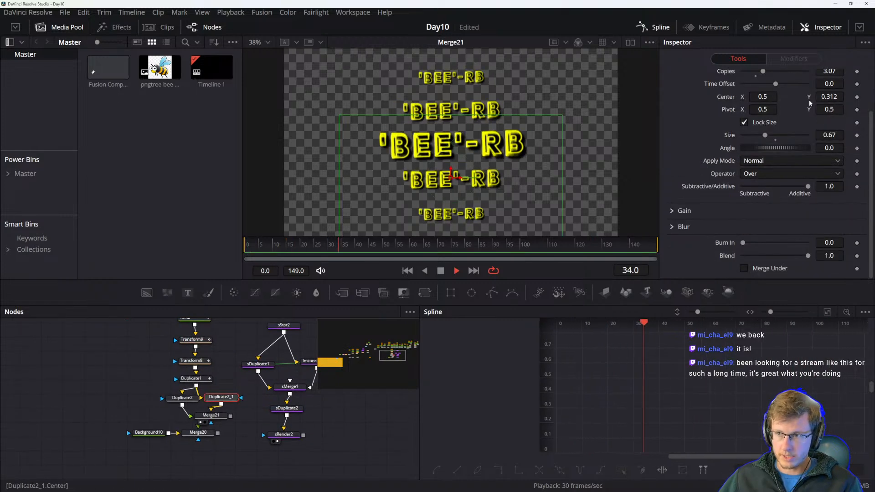
{"action": "mouse_move", "coordinate": [831, 97]}
{"action": "left_mouse_down"}
{"action": "mouse_move", "coordinate": [862, 97]}
{"action": "mouse_move", "coordinate": [845, 97]}
{"action": "left_mouse_up"}
{"action": "scroll", "coordinate": [711, 127], "scroll_direction": "up", "scroll_amount": 2}
{"action": "left_click_drag", "start_coordinate": [762, 121], "coordinate": [776, 122]}
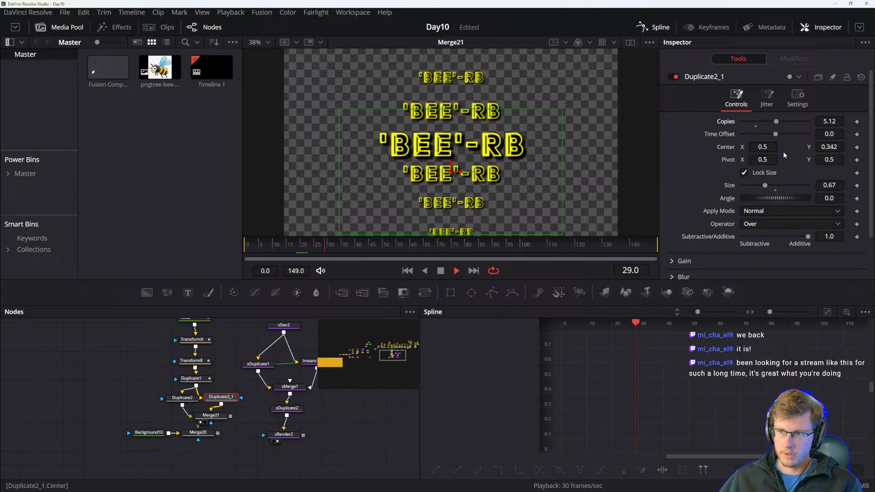
{"action": "left_click_drag", "start_coordinate": [832, 147], "coordinate": [857, 147]}
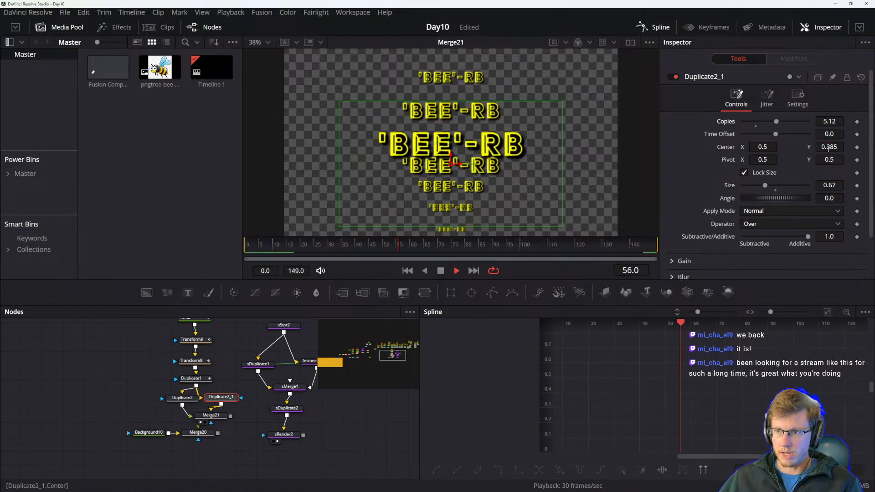
{"action": "left_click_drag", "start_coordinate": [766, 186], "coordinate": [768, 184]}
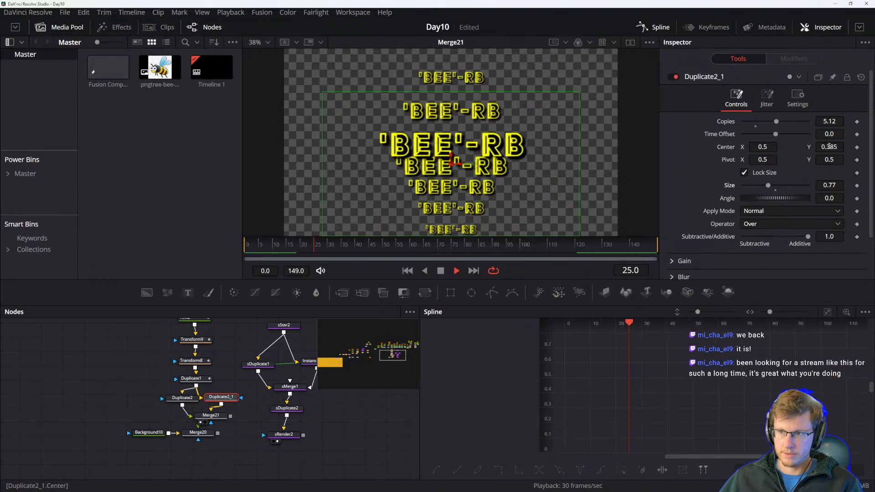
{"action": "left_click_drag", "start_coordinate": [830, 147], "coordinate": [825, 146]}
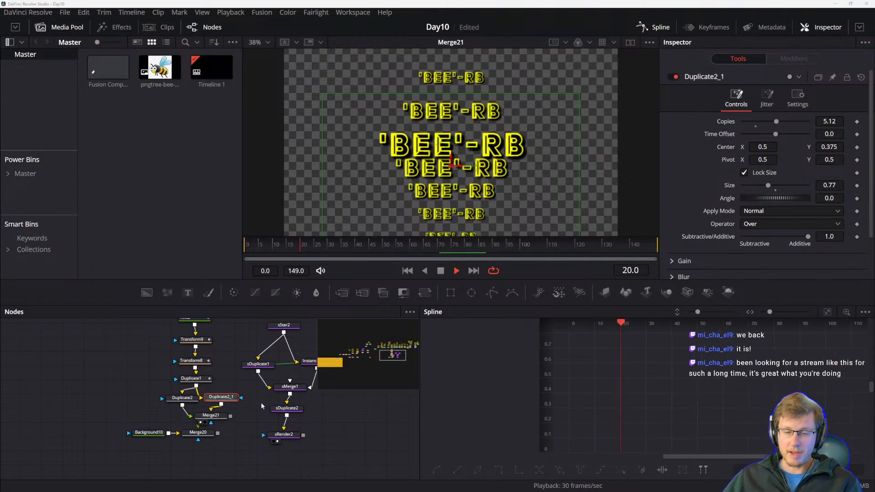
Select Duplicate2 and set its Center Y to 0.65.
{"action": "left_click", "coordinate": [190, 400]}
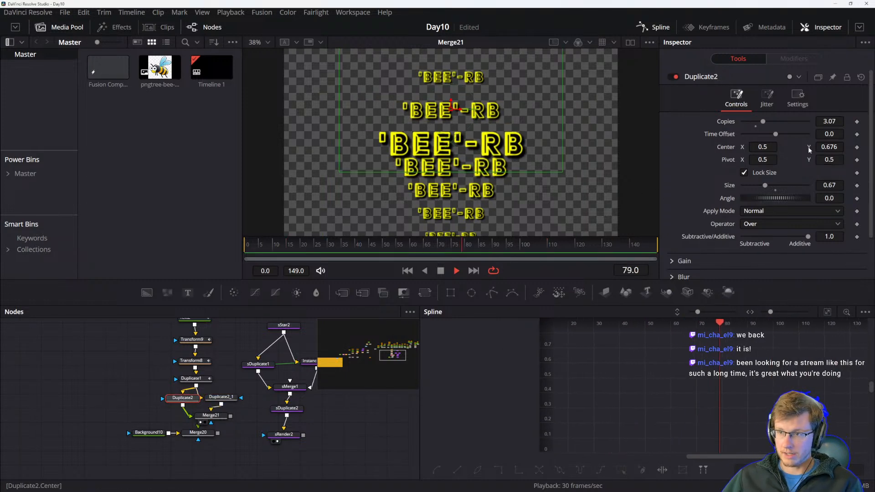
{"action": "left_click_drag", "start_coordinate": [404, 422], "coordinate": [387, 410]}
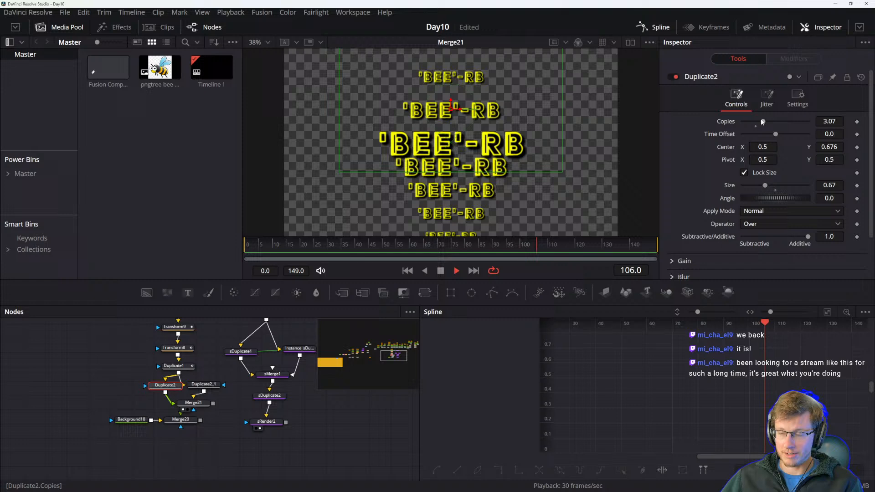
{"action": "left_click", "coordinate": [590, 44]}
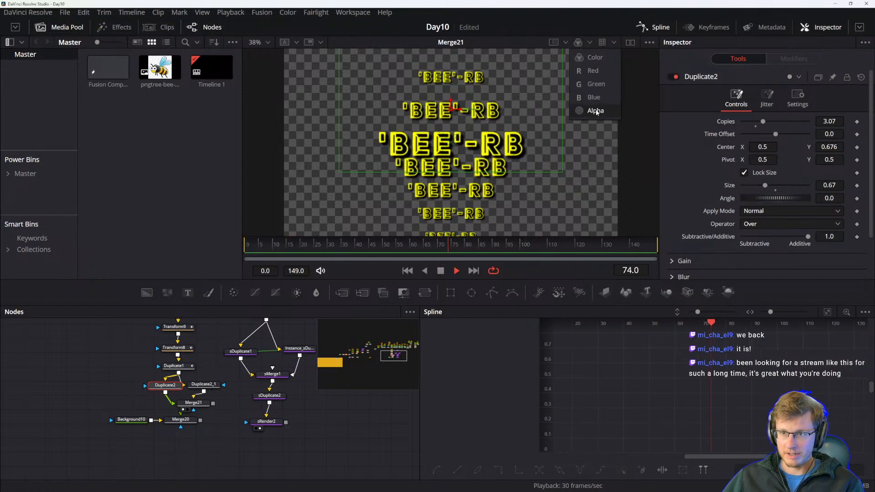
{"action": "left_click", "coordinate": [577, 31]}
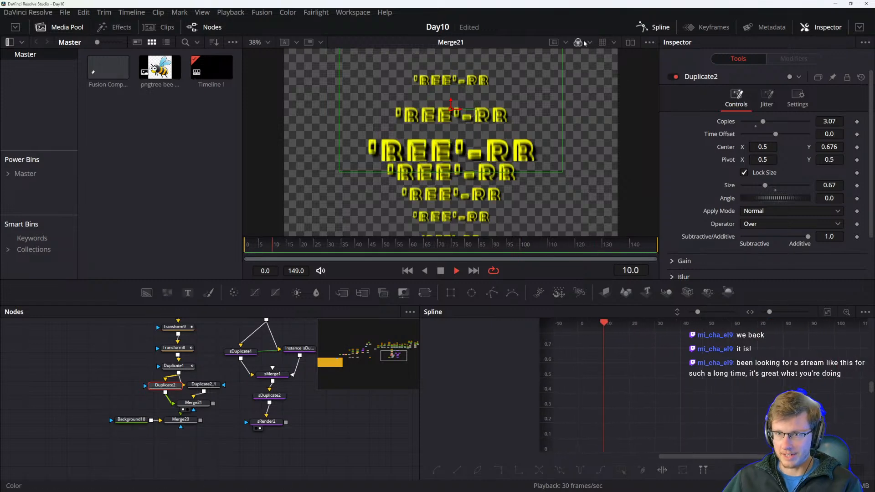
{"action": "left_click_drag", "start_coordinate": [203, 373], "coordinate": [206, 379]}
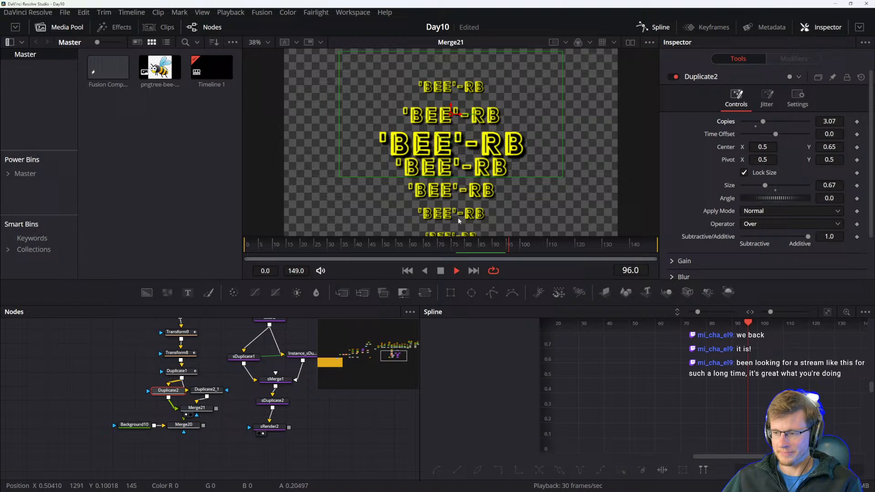
Reposition the Background10 and Merge20 nodes below Merge21 in the node graph.
{"action": "left_click_drag", "start_coordinate": [233, 408], "coordinate": [242, 410]}
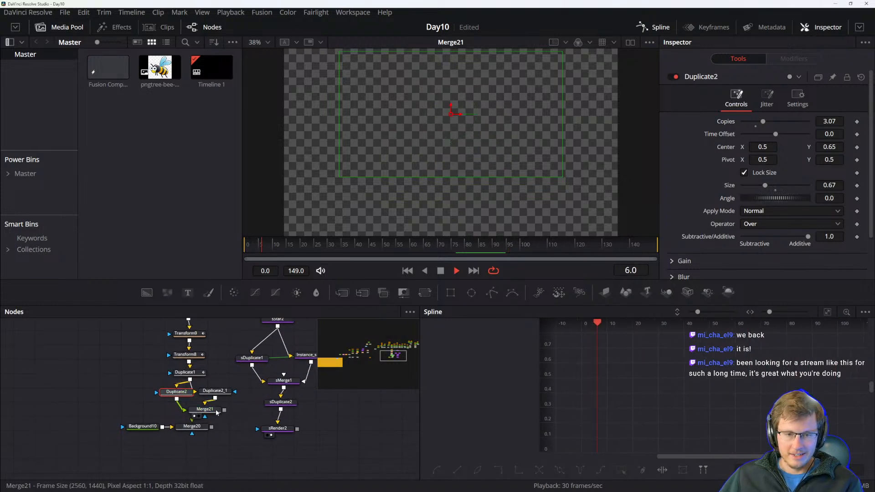
{"action": "left_click", "coordinate": [208, 411]}
{"action": "left_click_drag", "start_coordinate": [192, 431], "coordinate": [201, 438]}
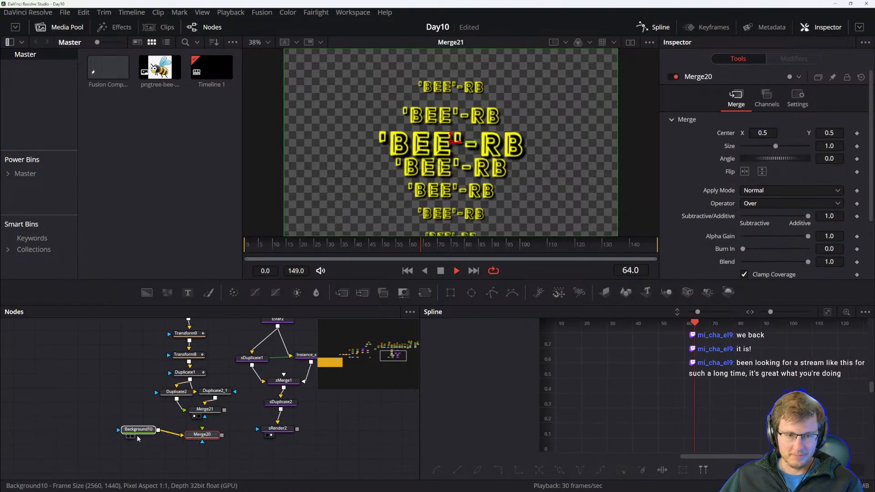
{"action": "left_click_drag", "start_coordinate": [142, 430], "coordinate": [126, 445]}
{"action": "left_click_drag", "start_coordinate": [200, 439], "coordinate": [175, 447]}
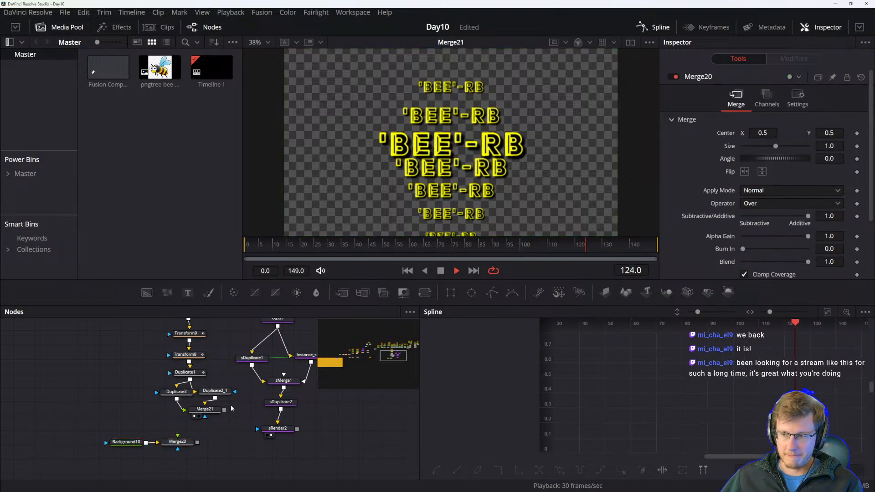
{"action": "left_click_drag", "start_coordinate": [212, 415], "coordinate": [196, 417]}
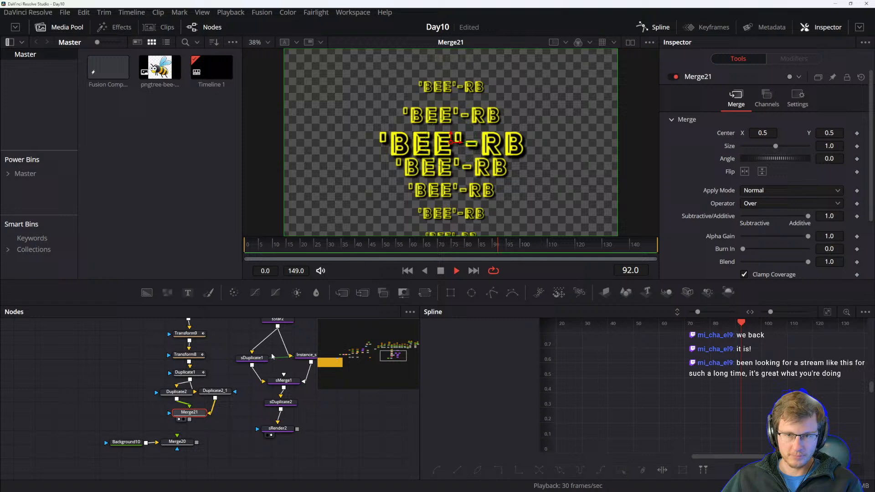
Move Duplicate2_1's center up in the viewer to a Y of about 0.405.
{"action": "scroll", "coordinate": [220, 361], "scroll_direction": "up", "scroll_amount": 3}
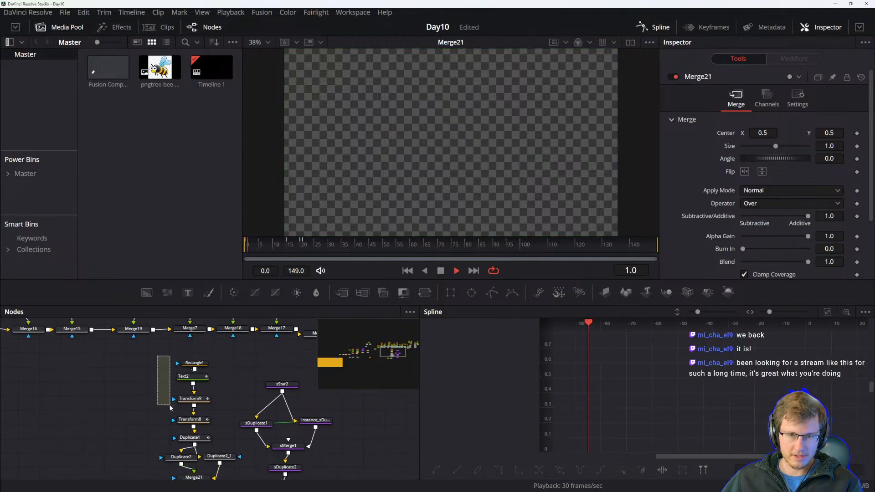
{"action": "scroll", "coordinate": [146, 412], "scroll_direction": "down", "scroll_amount": 1}
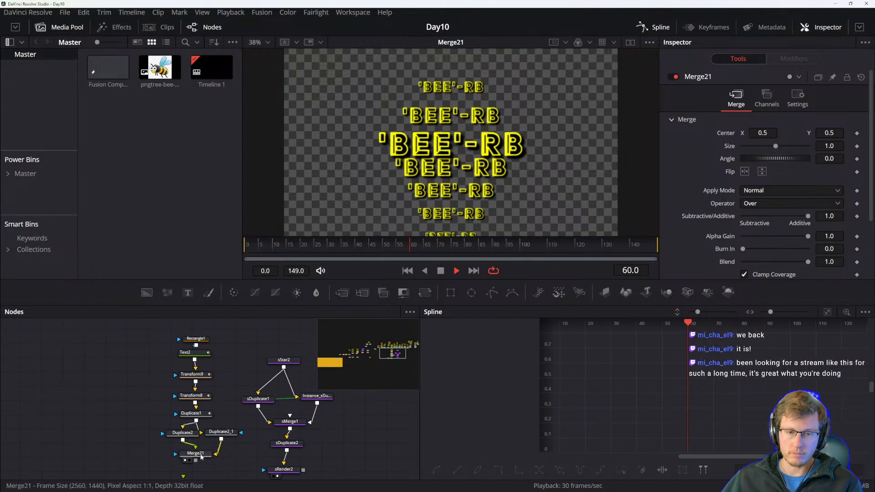
{"action": "left_click", "coordinate": [220, 432]}
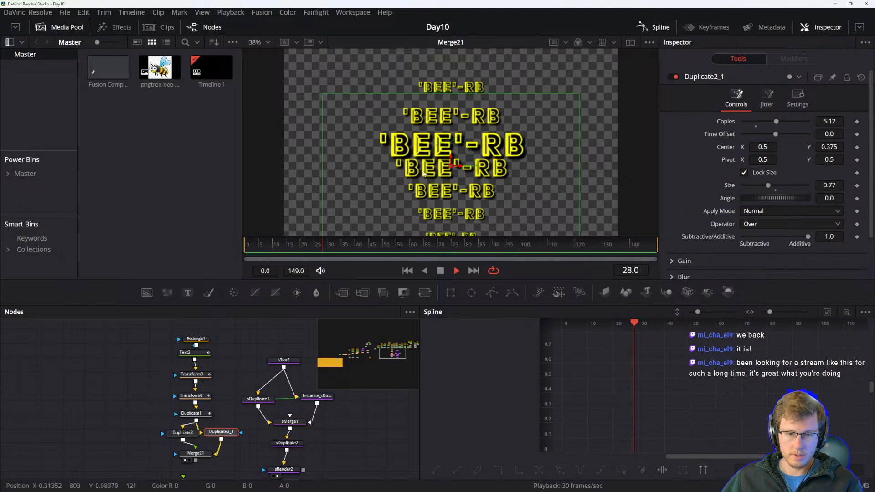
{"action": "left_click_drag", "start_coordinate": [449, 156], "coordinate": [451, 153]}
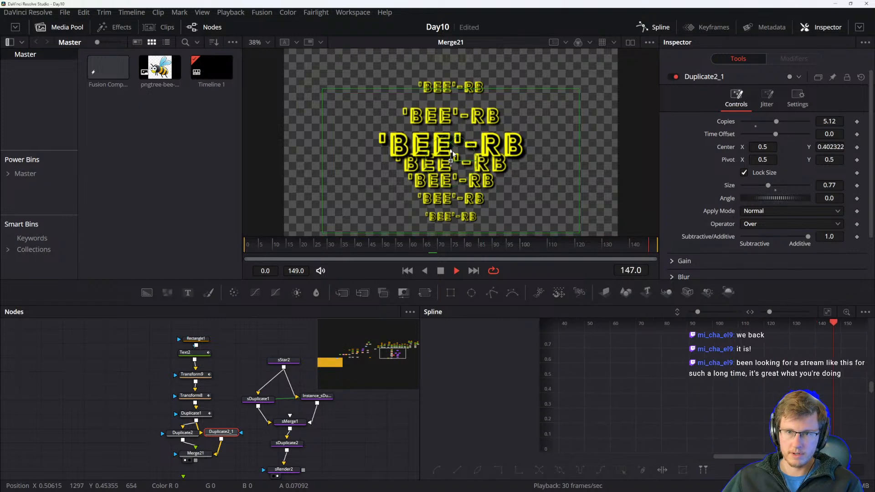
{"action": "left_click_drag", "start_coordinate": [451, 152], "coordinate": [451, 152]}
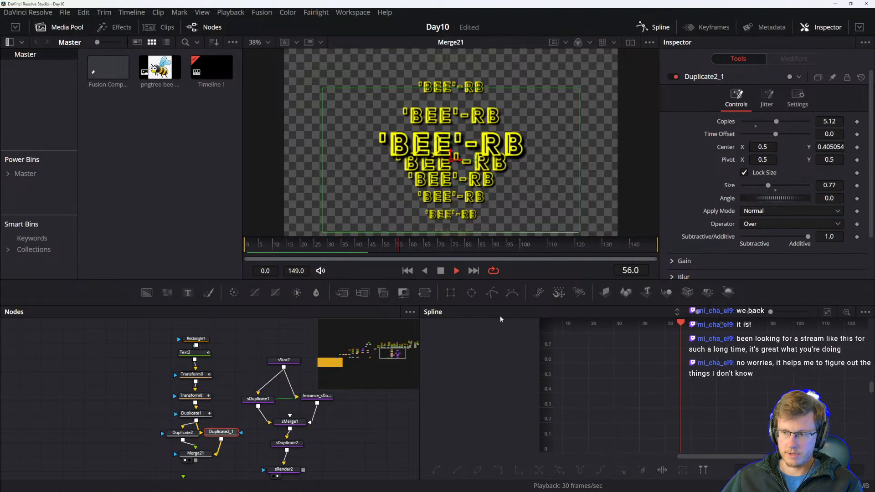
Set Duplicate2's Copies to 4.02 and move its center in the viewer to a Y of about 0.59.
{"action": "left_click_drag", "start_coordinate": [144, 412], "coordinate": [170, 394]}
{"action": "left_click", "coordinate": [191, 404]}
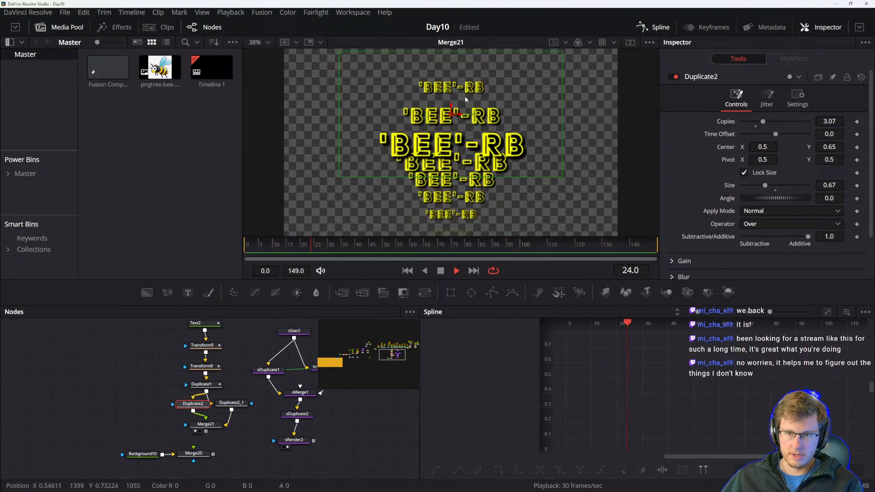
{"action": "left_click_drag", "start_coordinate": [451, 110], "coordinate": [452, 115]}
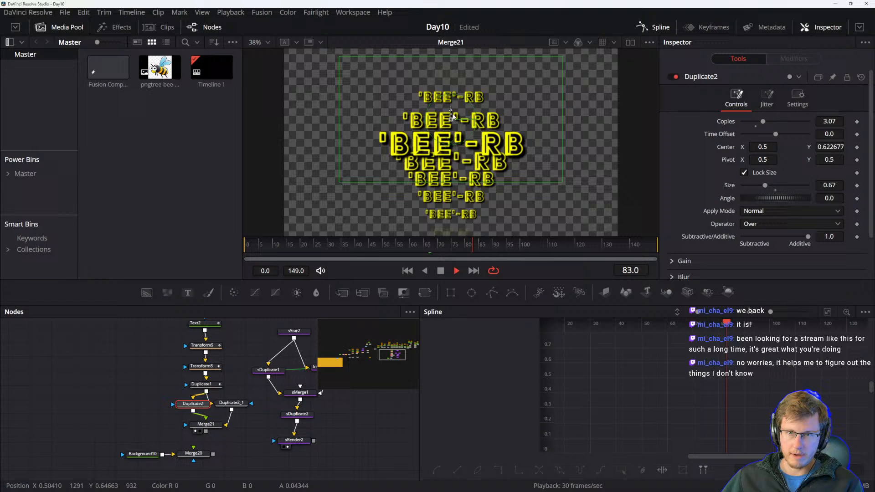
{"action": "left_click_drag", "start_coordinate": [766, 119], "coordinate": [769, 118]}
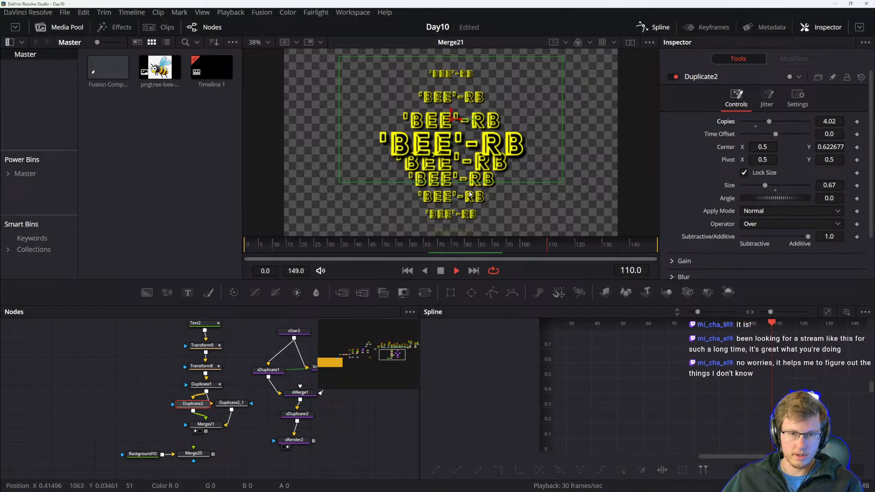
{"action": "left_click_drag", "start_coordinate": [454, 111], "coordinate": [453, 122]}
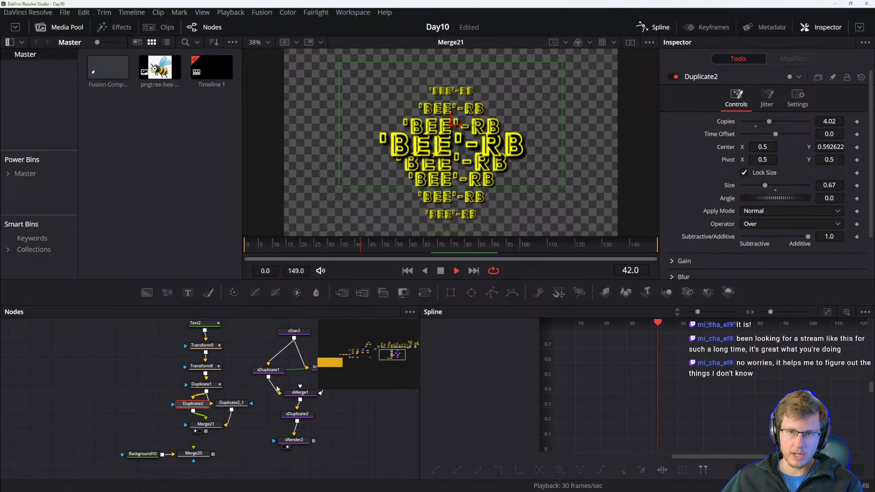
Select the whole Bee text branch of nodes and group them into one group node.
{"action": "scroll", "coordinate": [281, 394], "scroll_direction": "down", "scroll_amount": 3}
{"action": "left_click_drag", "start_coordinate": [336, 428], "coordinate": [284, 410]}
{"action": "left_click_drag", "start_coordinate": [213, 346], "coordinate": [302, 467]}
{"action": "left_click_drag", "start_coordinate": [230, 434], "coordinate": [339, 456]}
{"action": "left_click_drag", "start_coordinate": [245, 422], "coordinate": [246, 431]}
{"action": "left_click_drag", "start_coordinate": [91, 459], "coordinate": [168, 475]}
{"action": "left_click_drag", "start_coordinate": [232, 437], "coordinate": [138, 348]}
{"action": "left_click_drag", "start_coordinate": [177, 404], "coordinate": [178, 413]}
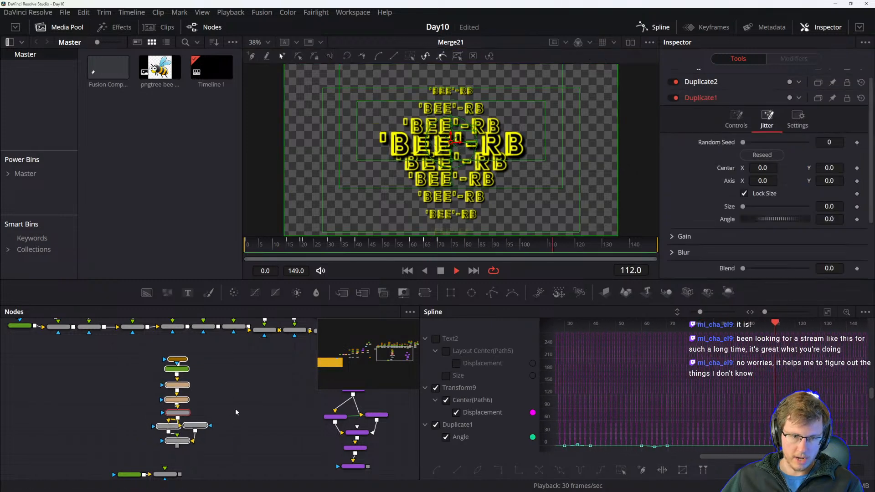
{"action": "left_click", "coordinate": [218, 428]}
{"action": "left_click_drag", "start_coordinate": [125, 350], "coordinate": [229, 449]}
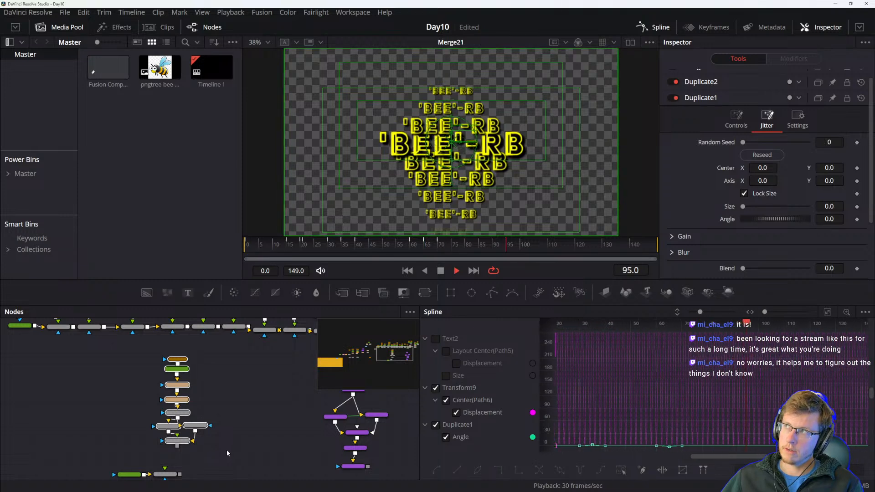
{"action": "key", "text": "ctrl+g"}
{"action": "left_click_drag", "start_coordinate": [193, 392], "coordinate": [193, 403]}
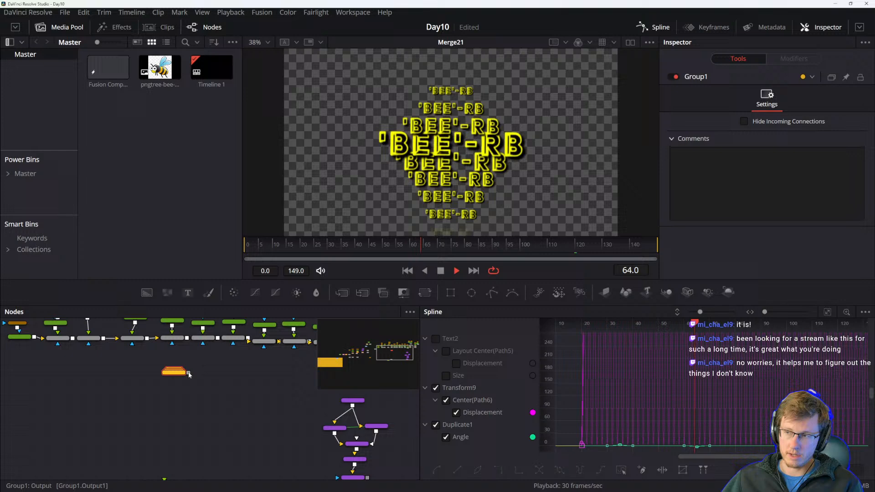
Add a Transform node and connect the group's output to it.
{"action": "left_click", "coordinate": [425, 292]}
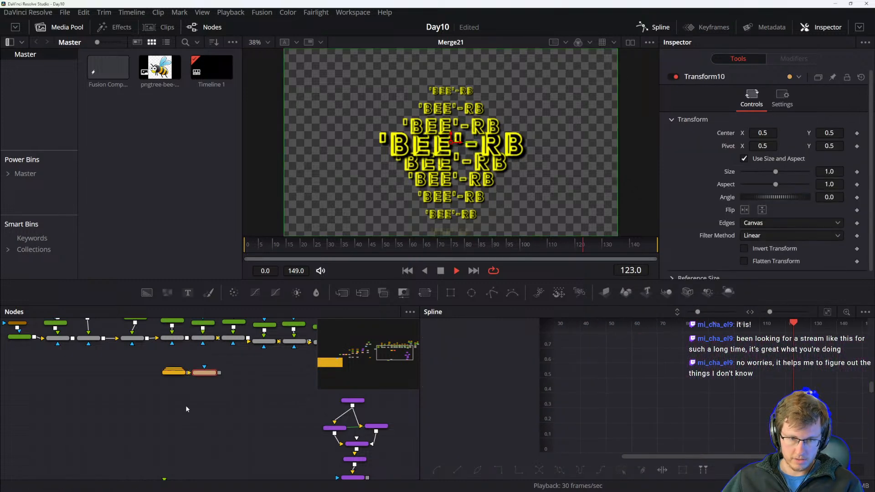
{"action": "left_click_drag", "start_coordinate": [205, 373], "coordinate": [175, 400]}
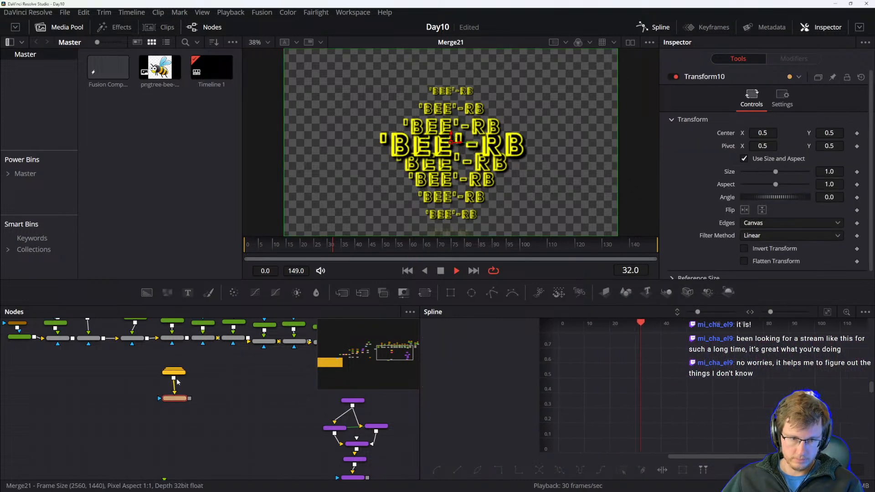
Rename the group node to 'Bee'-RB.
{"action": "scroll", "coordinate": [173, 392], "scroll_direction": "up", "scroll_amount": 2}
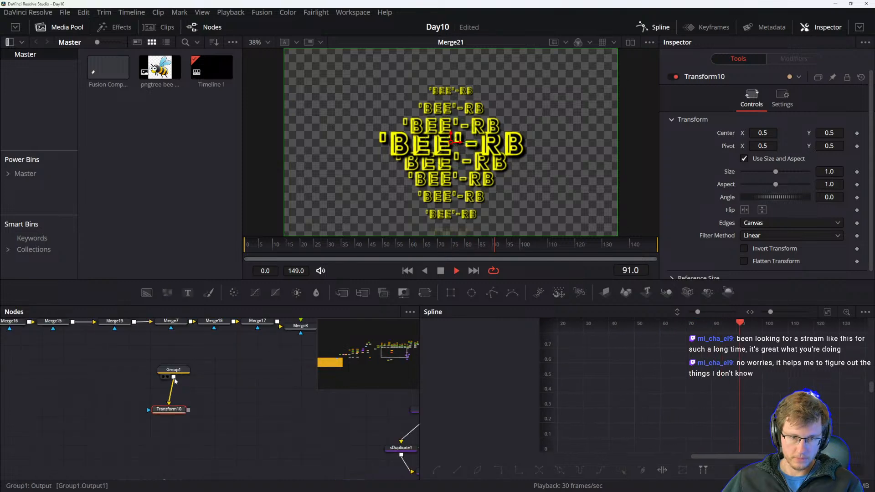
{"action": "left_click", "coordinate": [173, 370]}
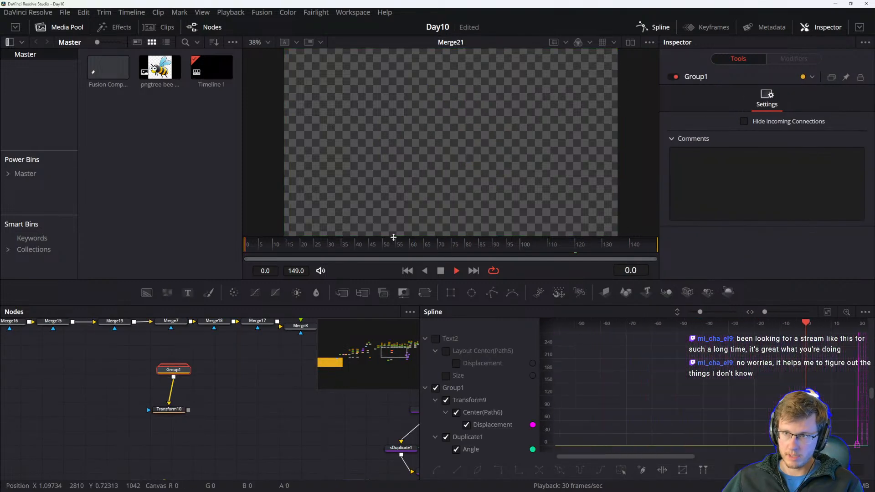
{"action": "key", "text": "F2"}
{"action": "type", "text": "Bee"}
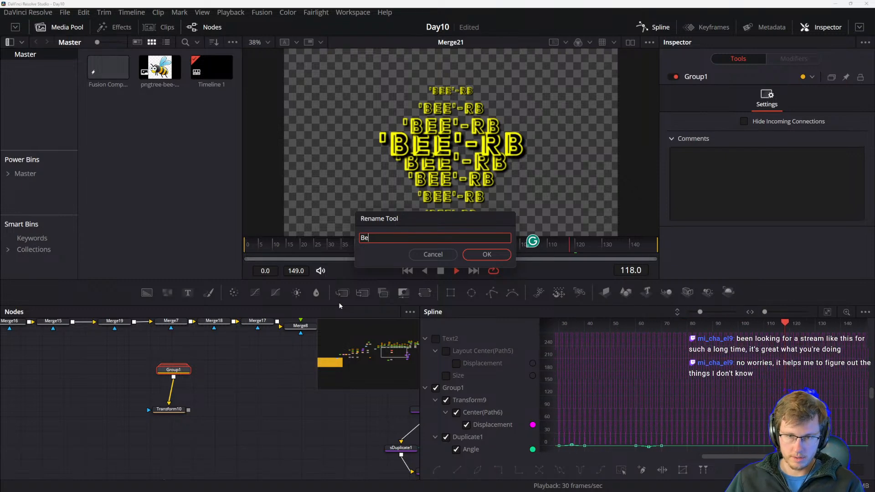
{"action": "key", "text": "Home"}
{"action": "type", "text": "'"}
{"action": "key", "text": "End"}
{"action": "type", "text": "'-RB"}
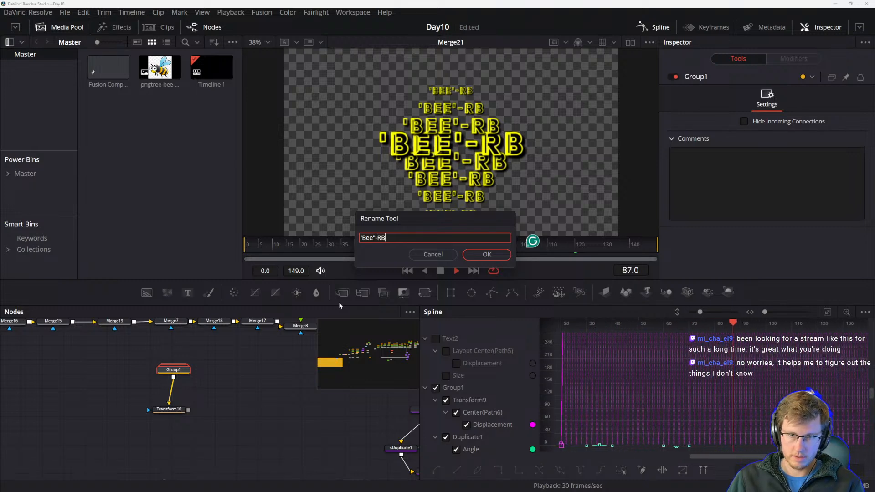
Confirm the group's new name and place the Transform node directly below the group node.
{"action": "key", "text": "Return"}
{"action": "left_click", "coordinate": [207, 408]}
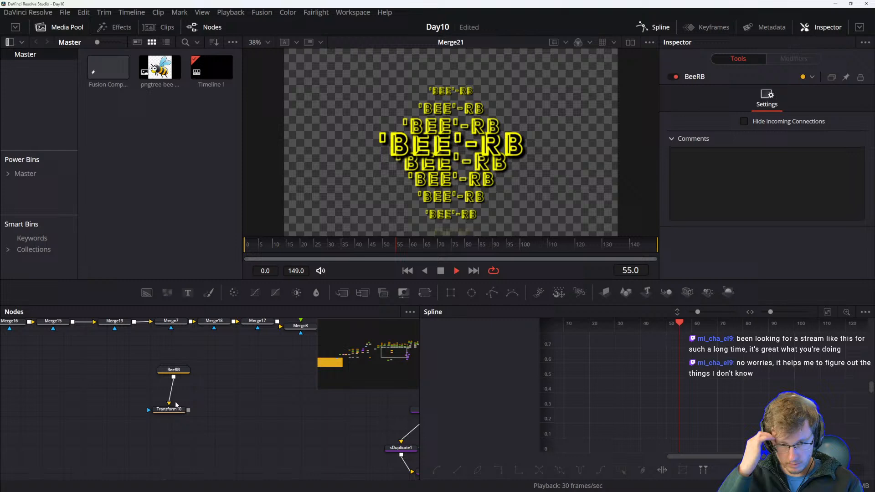
{"action": "left_click_drag", "start_coordinate": [164, 417], "coordinate": [167, 419]}
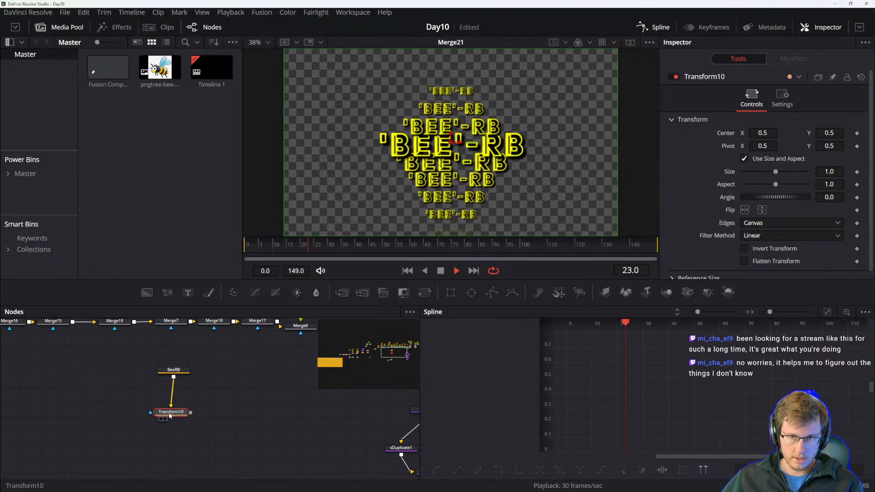
{"action": "left_click_drag", "start_coordinate": [170, 412], "coordinate": [171, 393]}
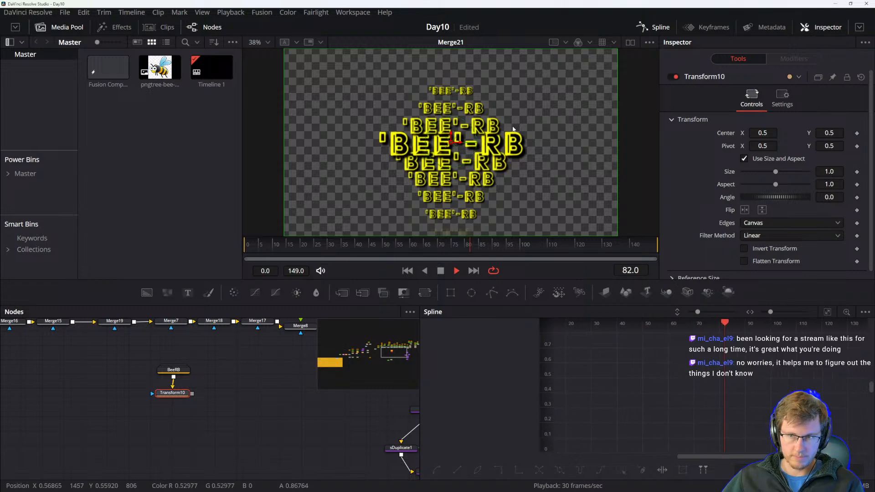
Try moving the Transform's center downward in the viewer, then undo the move.
{"action": "left_click_drag", "start_coordinate": [450, 133], "coordinate": [453, 166]}
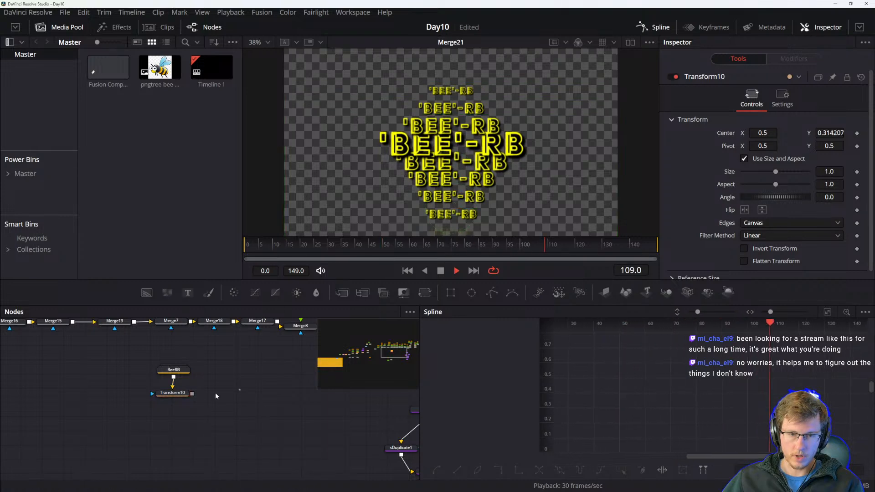
{"action": "left_click", "coordinate": [162, 400]}
{"action": "left_click_drag", "start_coordinate": [450, 169], "coordinate": [451, 188]}
{"action": "scroll", "coordinate": [449, 171], "scroll_direction": "down", "scroll_amount": 2}
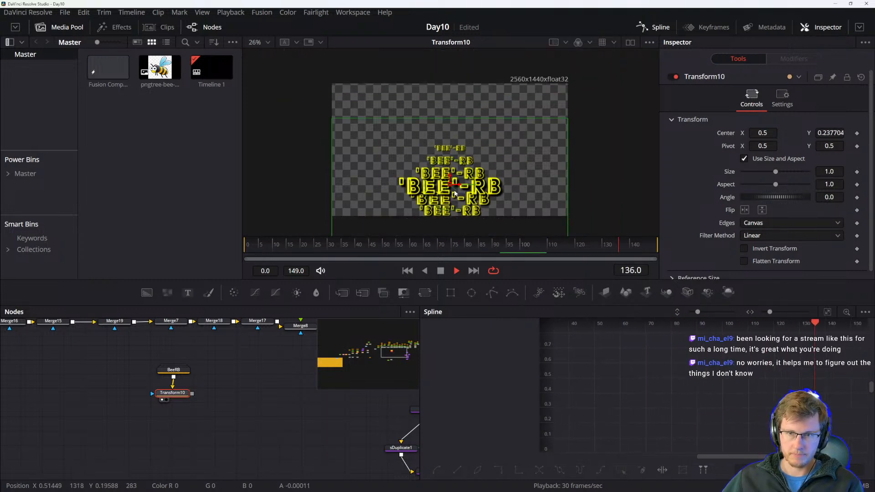
{"action": "scroll", "coordinate": [449, 214], "scroll_direction": "down", "scroll_amount": 1}
{"action": "left_click_drag", "start_coordinate": [184, 398], "coordinate": [188, 399]}
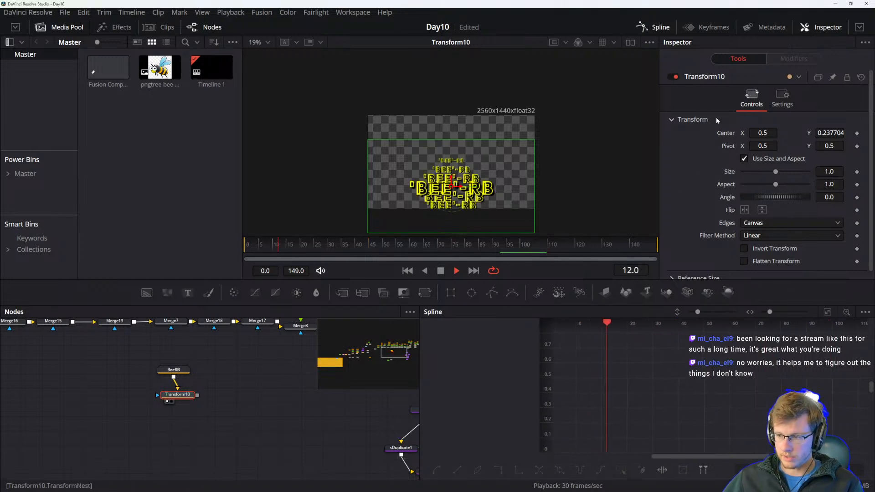
{"action": "left_click_drag", "start_coordinate": [179, 398], "coordinate": [176, 404]}
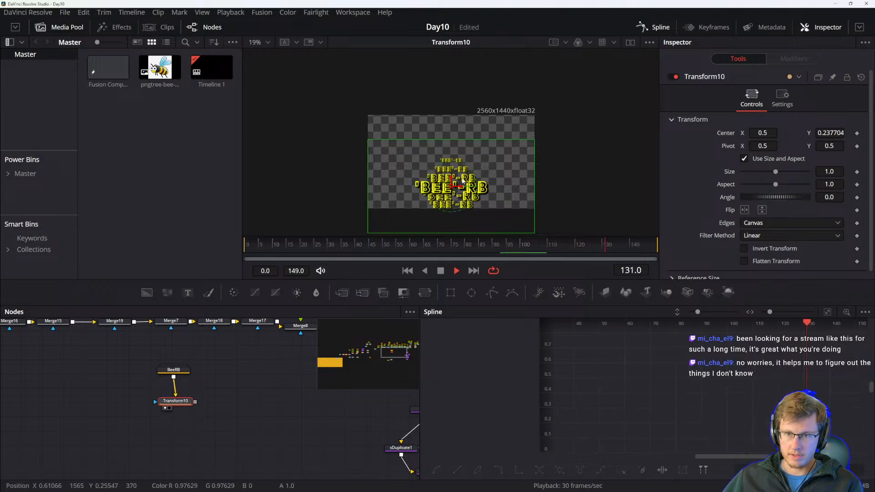
{"action": "key", "text": "ctrl+z"}
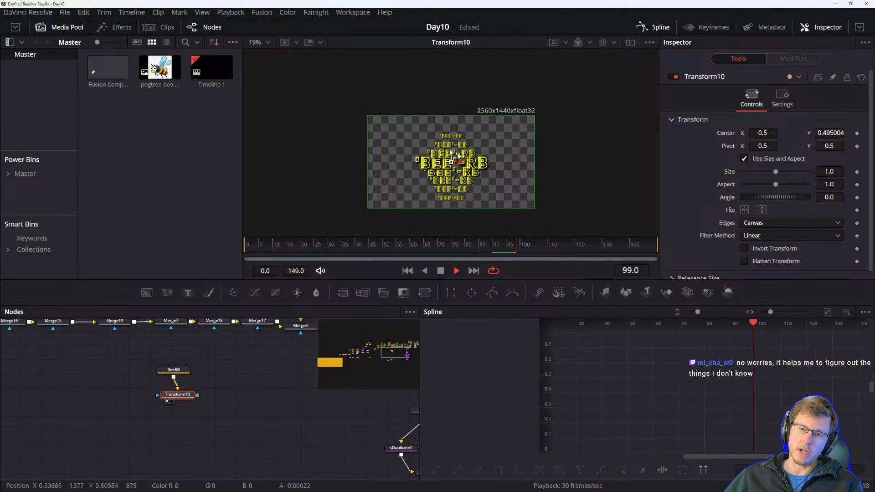
Add a Polygon node and draw an open, looping curve around the Bee text in the viewer.
{"action": "left_click_drag", "start_coordinate": [242, 393], "coordinate": [234, 405]}
{"action": "left_click_drag", "start_coordinate": [170, 385], "coordinate": [177, 385]}
{"action": "left_click", "coordinate": [172, 406]}
{"action": "left_click", "coordinate": [232, 411]}
{"action": "left_click", "coordinate": [492, 293]}
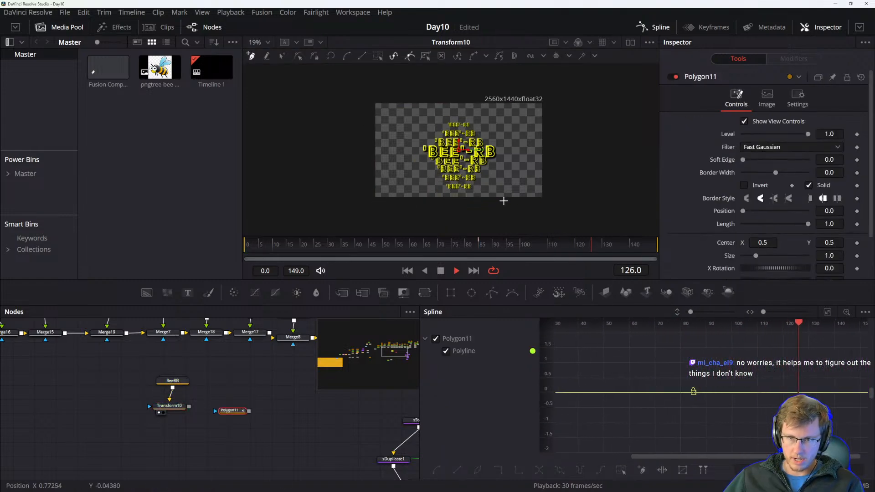
{"action": "mouse_move", "coordinate": [479, 224]}
{"action": "left_mouse_down"}
{"action": "mouse_move", "coordinate": [457, 181]}
{"action": "mouse_move", "coordinate": [444, 181]}
{"action": "left_mouse_up"}
{"action": "left_click_drag", "start_coordinate": [498, 208], "coordinate": [485, 203]}
{"action": "left_click_drag", "start_coordinate": [457, 158], "coordinate": [459, 142]}
{"action": "mouse_move", "coordinate": [449, 106]}
{"action": "left_mouse_down"}
{"action": "mouse_move", "coordinate": [389, 95]}
{"action": "mouse_move", "coordinate": [379, 109]}
{"action": "mouse_move", "coordinate": [370, 73]}
{"action": "left_mouse_up"}
{"action": "left_click_drag", "start_coordinate": [388, 79], "coordinate": [385, 123]}
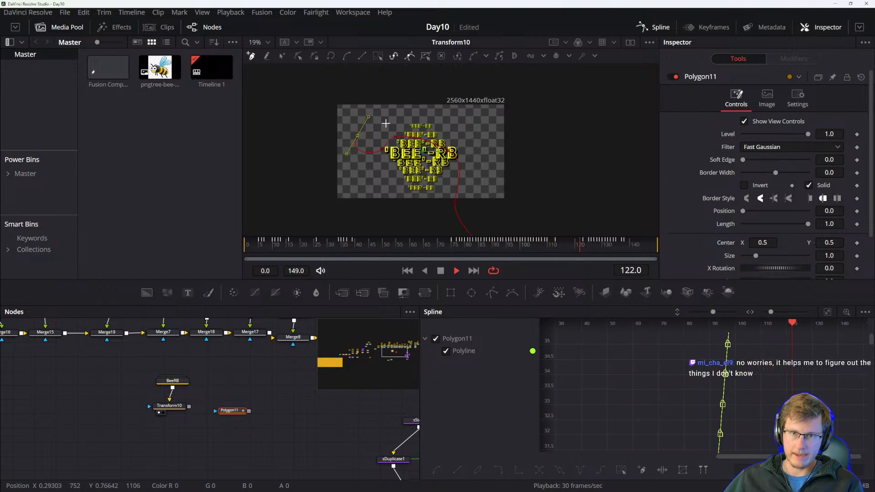
{"action": "left_click_drag", "start_coordinate": [449, 119], "coordinate": [453, 143]}
{"action": "left_click_drag", "start_coordinate": [388, 178], "coordinate": [426, 145]}
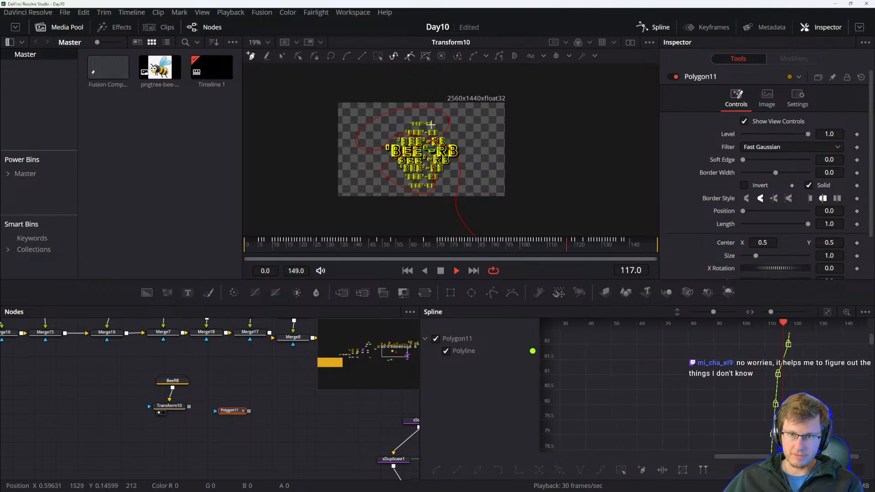
Try deleting the Polygon node and re-adding it, then restore the original shape with undo.
{"action": "left_click_drag", "start_coordinate": [241, 412], "coordinate": [114, 414]}
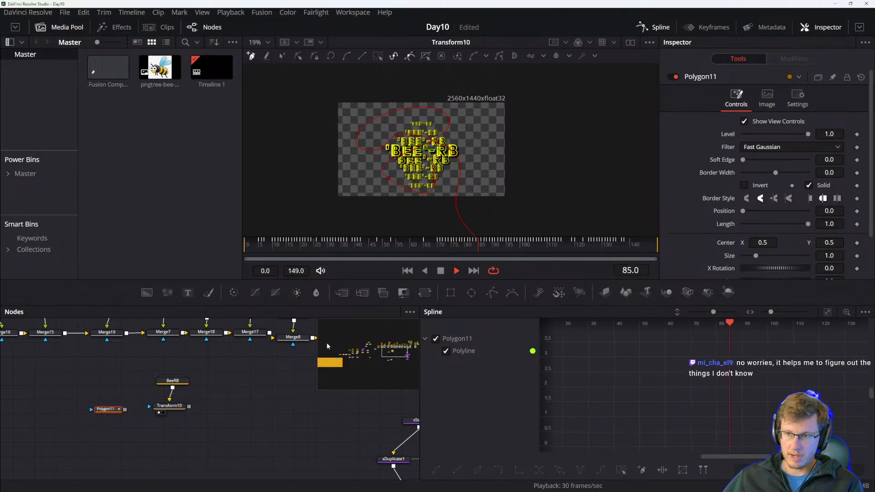
{"action": "left_click", "coordinate": [446, 275]}
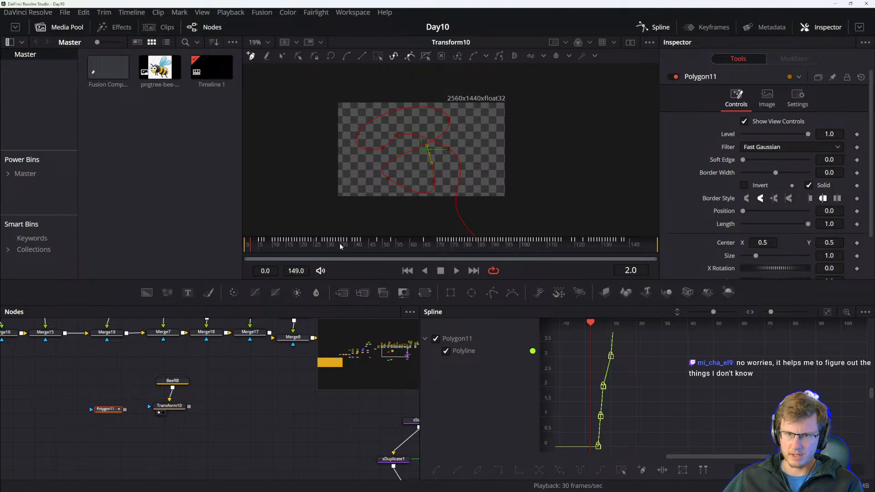
{"action": "left_click_drag", "start_coordinate": [107, 409], "coordinate": [230, 410]}
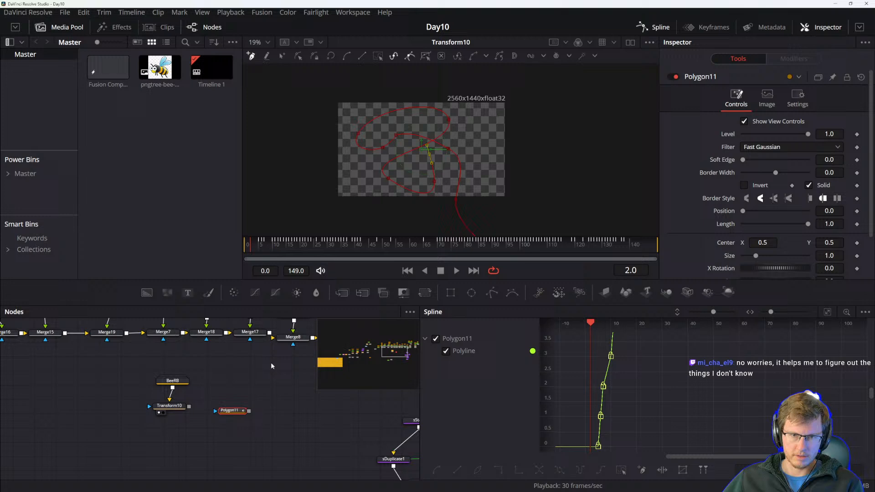
{"action": "key", "text": "Delete"}
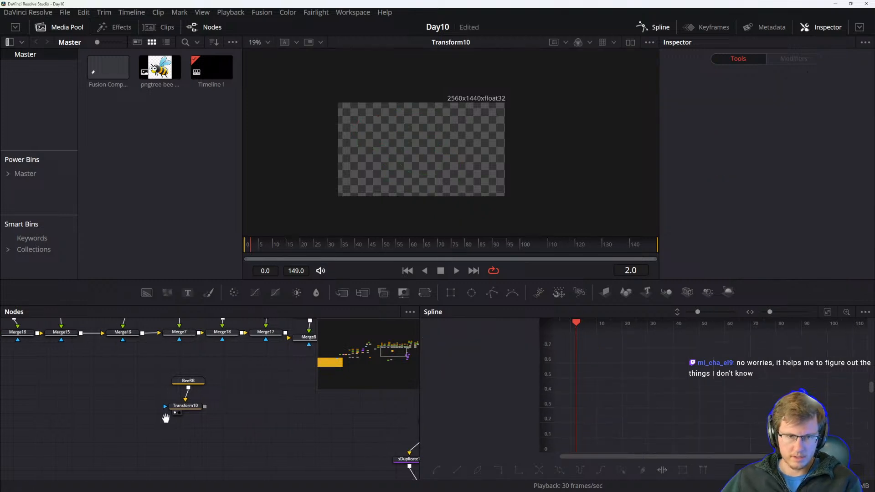
{"action": "left_click", "coordinate": [488, 294]}
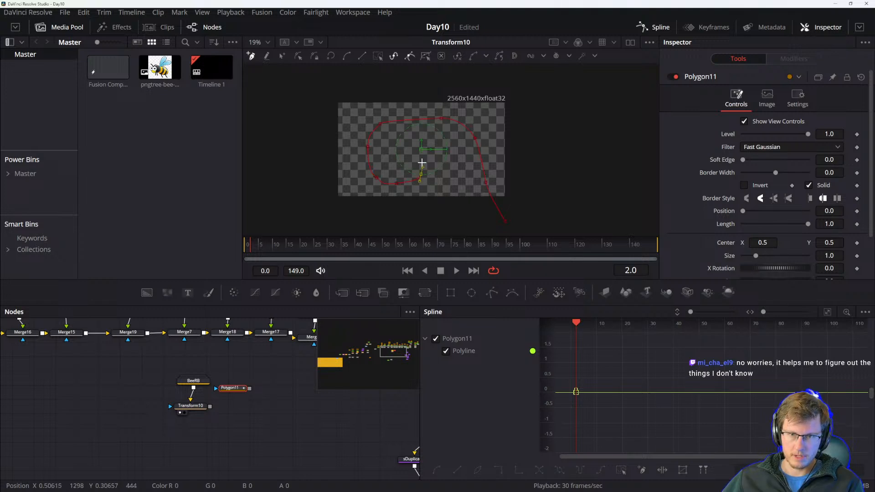
{"action": "key", "text": "ctrl+z"}
{"action": "key", "text": "ctrl+z"}
{"action": "key", "text": "ctrl+z"}
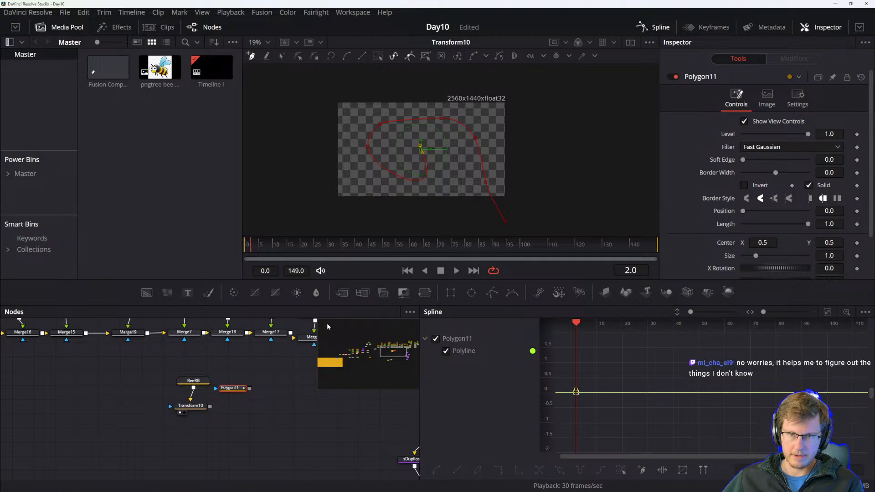
Go to frame 0 and remove the Polygon's polyline shape animation.
{"action": "left_click_drag", "start_coordinate": [232, 390], "coordinate": [128, 406]}
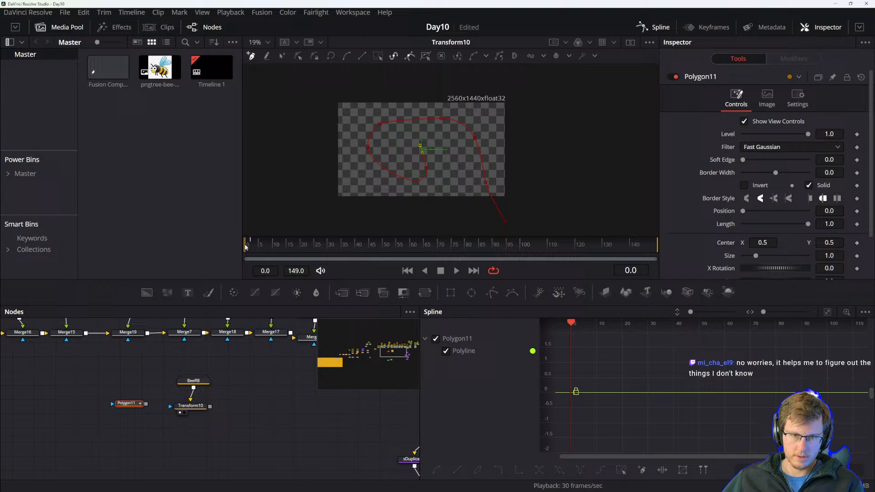
{"action": "mouse_move", "coordinate": [246, 242]}
{"action": "left_mouse_down"}
{"action": "mouse_move", "coordinate": [260, 243]}
{"action": "mouse_move", "coordinate": [247, 244]}
{"action": "left_mouse_up"}
{"action": "scroll", "coordinate": [298, 251], "scroll_direction": "up", "scroll_amount": 2}
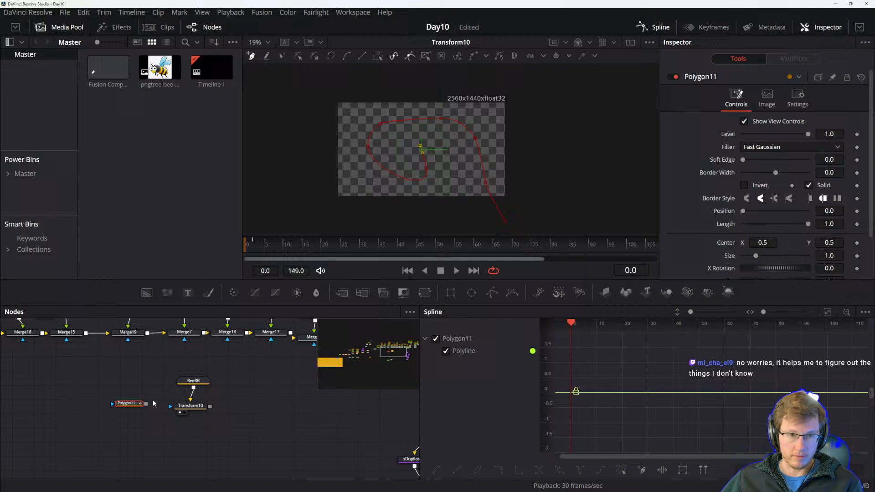
{"action": "scroll", "coordinate": [688, 227], "scroll_direction": "down", "scroll_amount": 2}
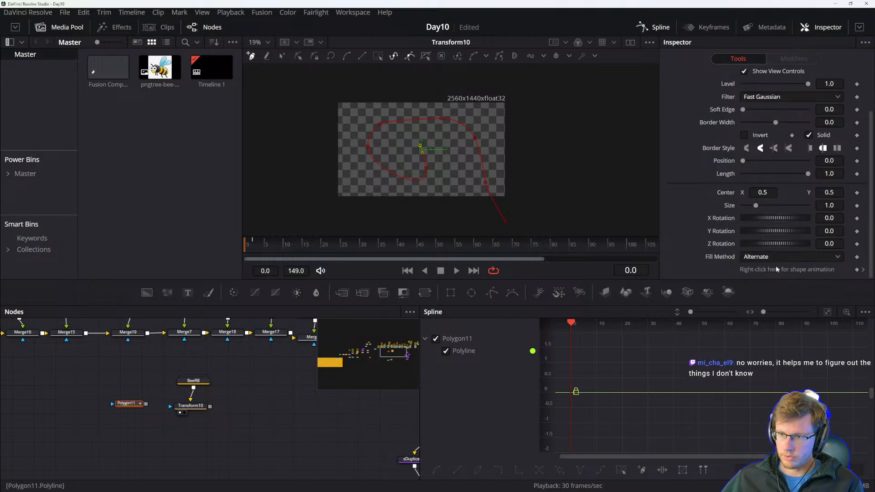
{"action": "right_click", "coordinate": [808, 268]}
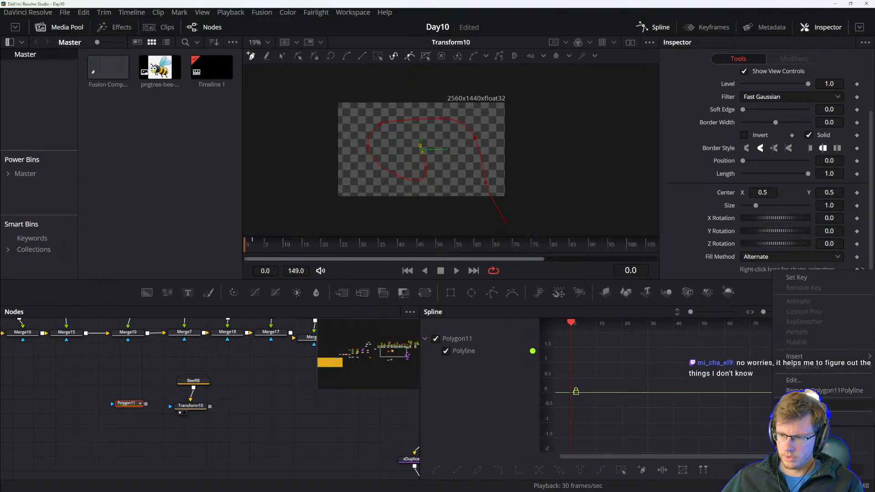
{"action": "left_click", "coordinate": [810, 391]}
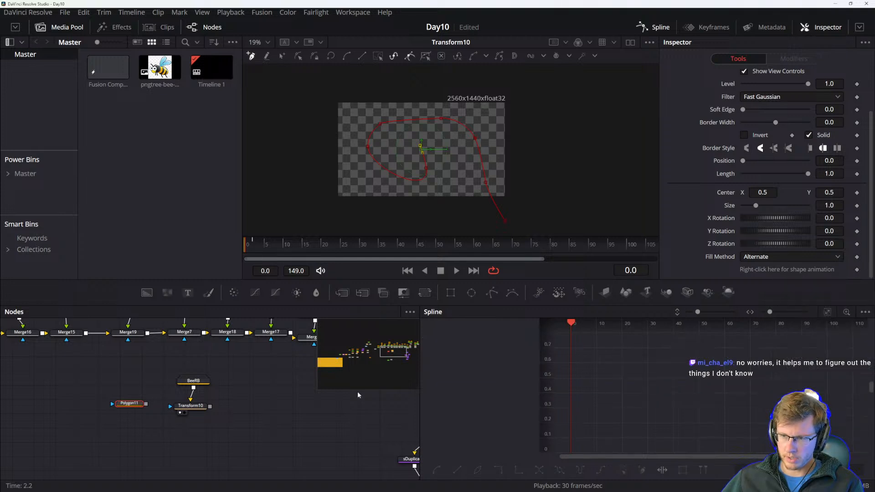
Publish the Polygon's polyline from its shape animation options.
{"action": "left_click_drag", "start_coordinate": [145, 404], "coordinate": [140, 406]}
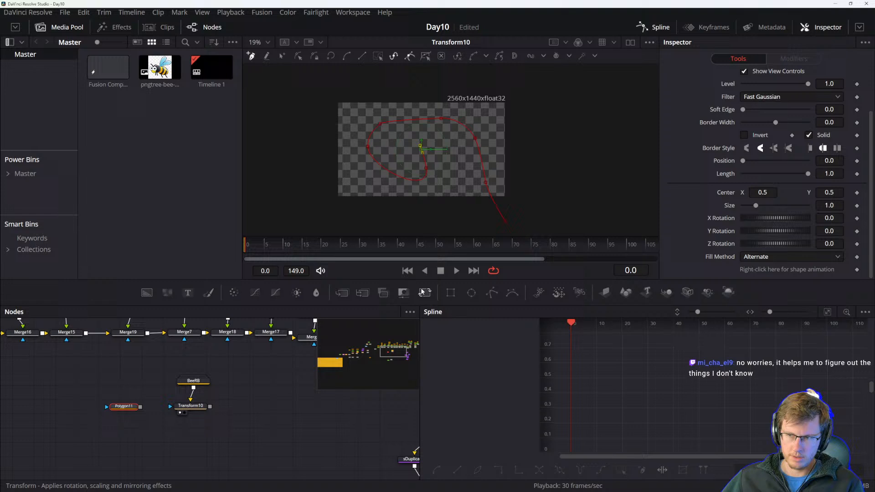
{"action": "left_click", "coordinate": [191, 406]}
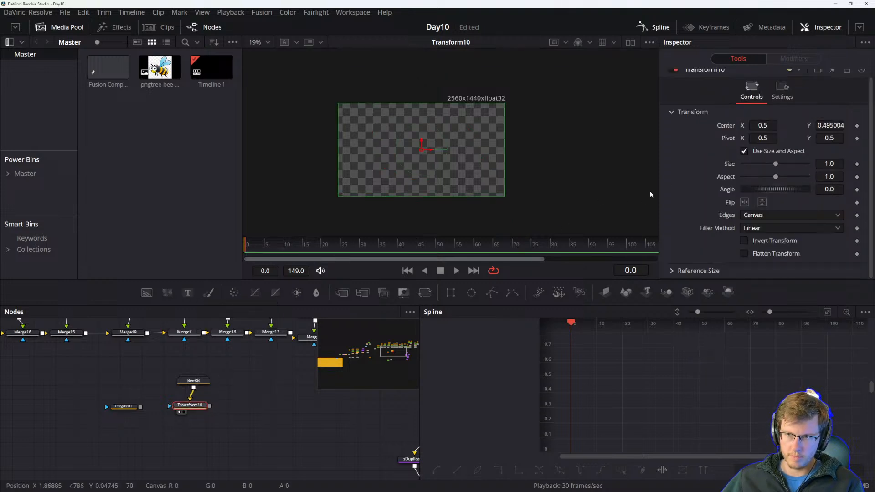
{"action": "mouse_move", "coordinate": [254, 249]}
{"action": "left_mouse_down"}
{"action": "mouse_move", "coordinate": [416, 244]}
{"action": "mouse_move", "coordinate": [242, 251]}
{"action": "left_mouse_up"}
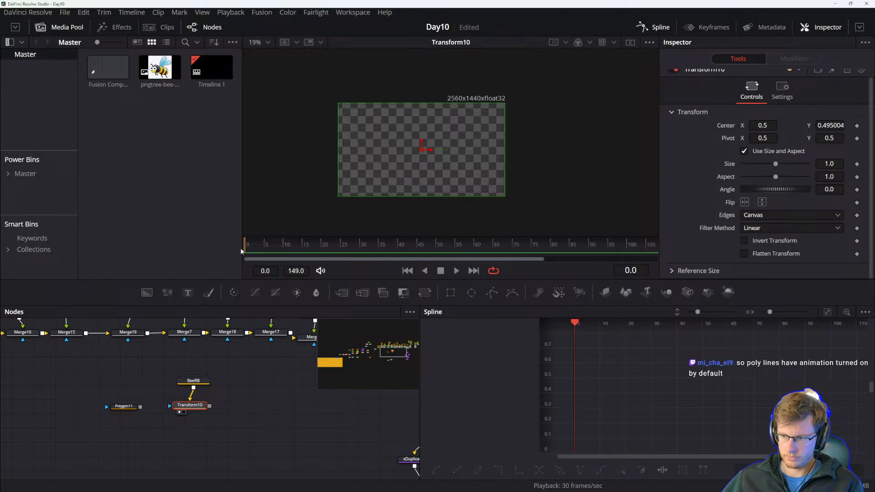
{"action": "left_click", "coordinate": [123, 410]}
{"action": "left_click_drag", "start_coordinate": [123, 412], "coordinate": [129, 415]}
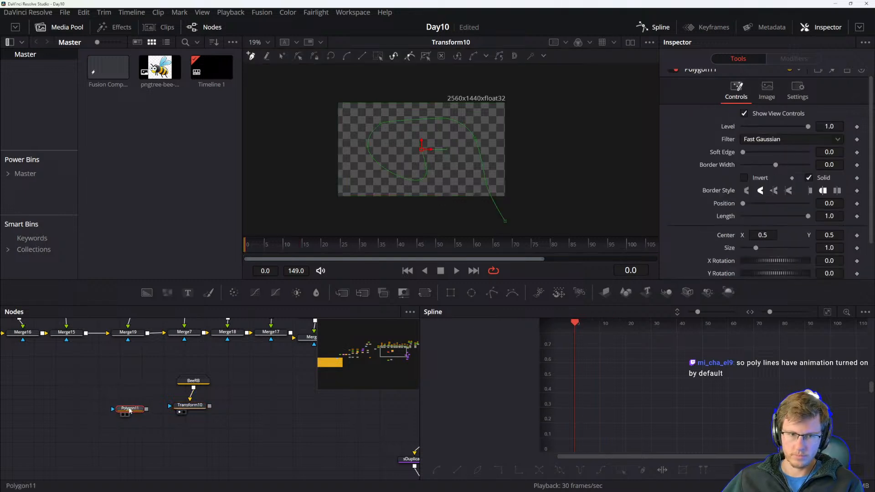
{"action": "scroll", "coordinate": [745, 268], "scroll_direction": "down", "scroll_amount": 2}
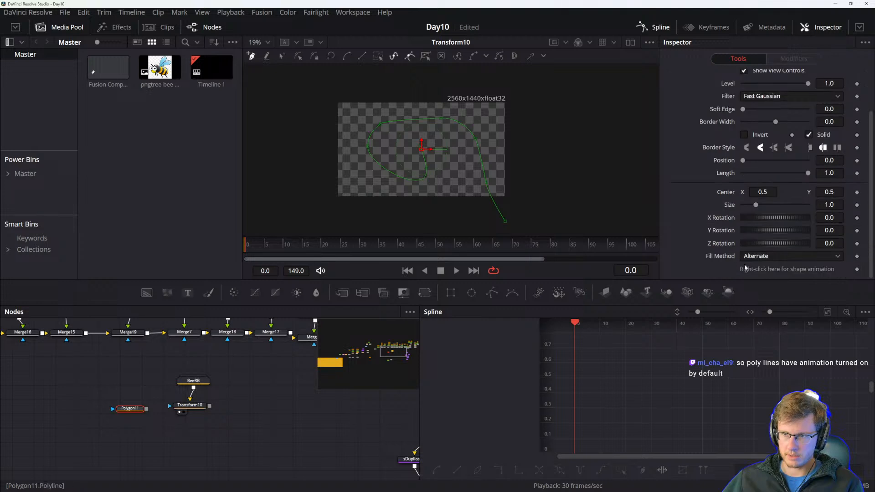
{"action": "right_click", "coordinate": [805, 270]}
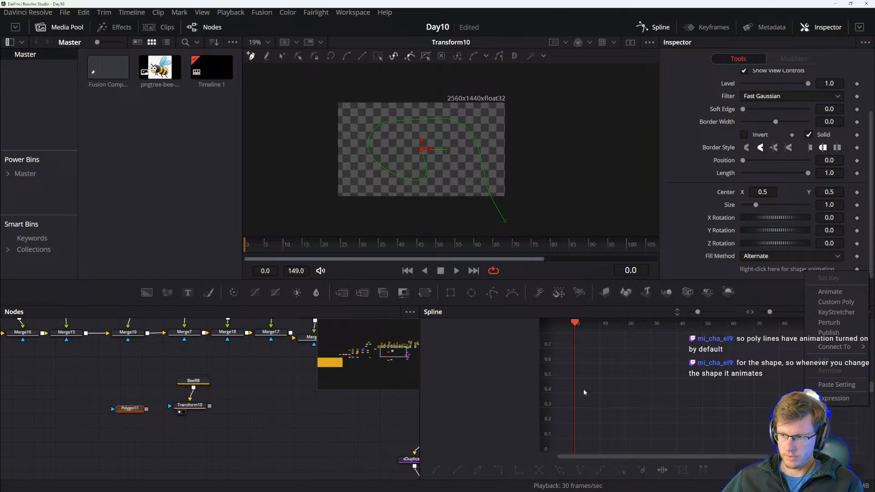
{"action": "left_click", "coordinate": [142, 411]}
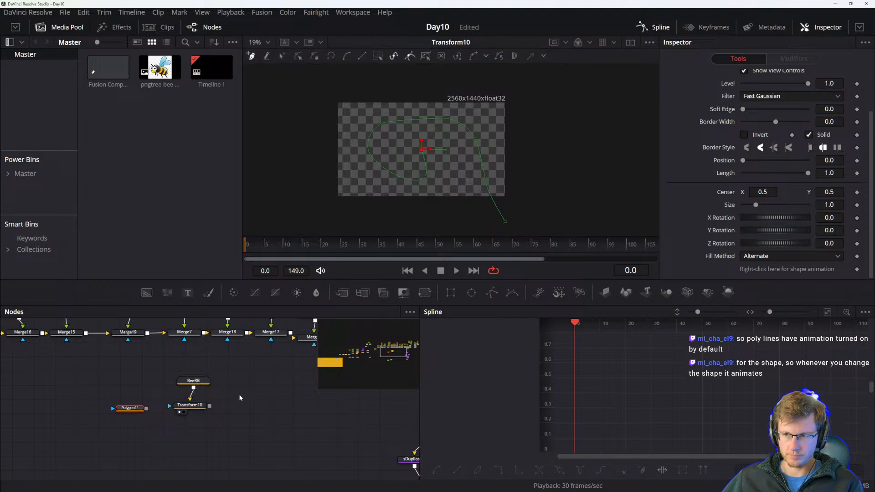
{"action": "left_click_drag", "start_coordinate": [136, 409], "coordinate": [139, 407]}
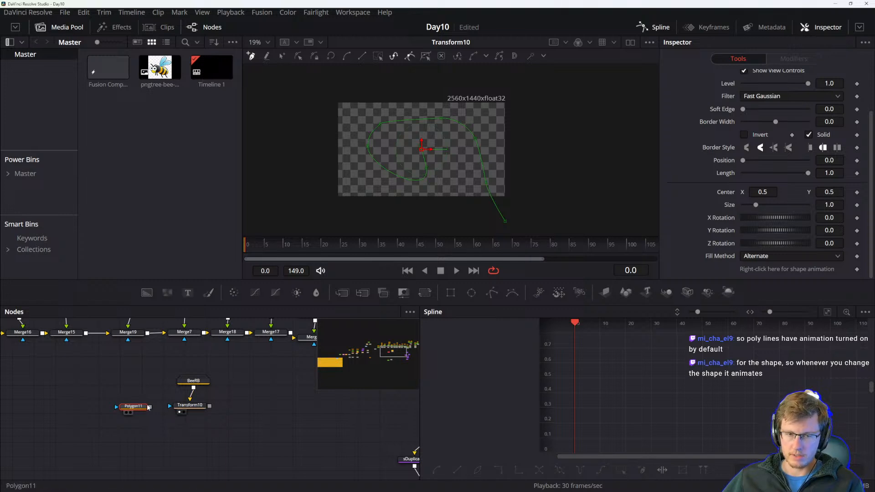
{"action": "right_click", "coordinate": [760, 270]}
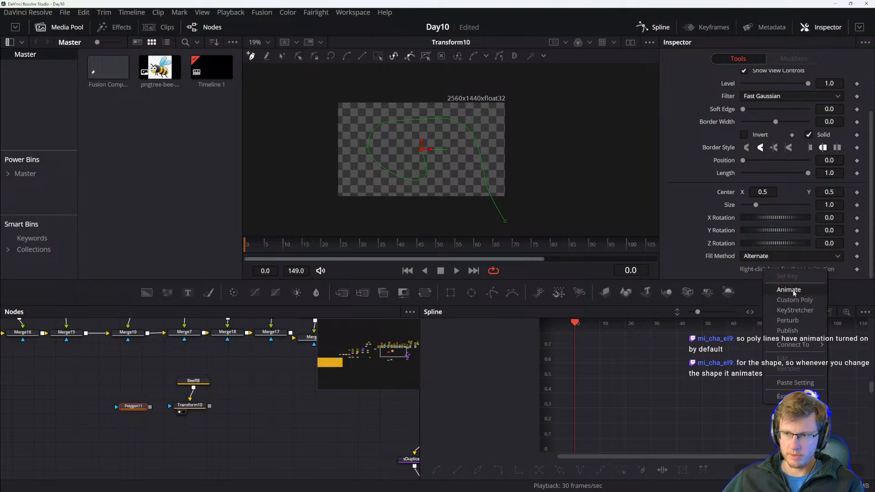
{"action": "left_click", "coordinate": [791, 330]}
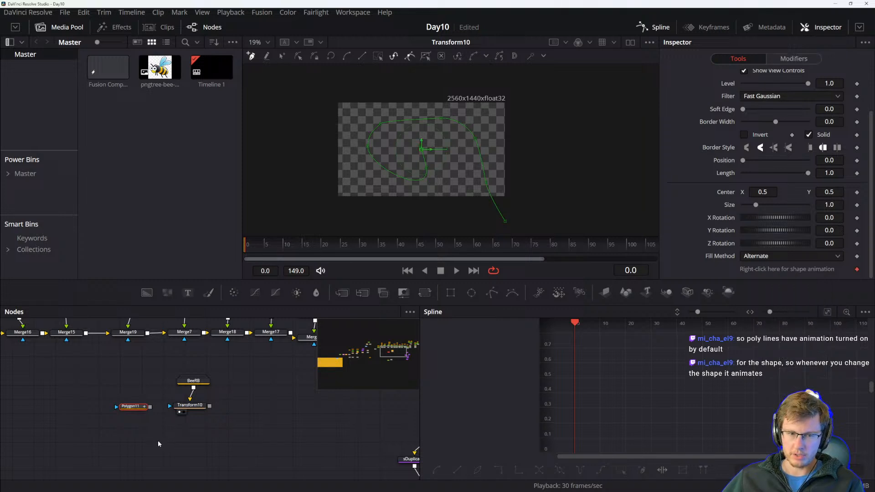
Animate the Transform node's Center with a path.
{"action": "left_click", "coordinate": [182, 406]}
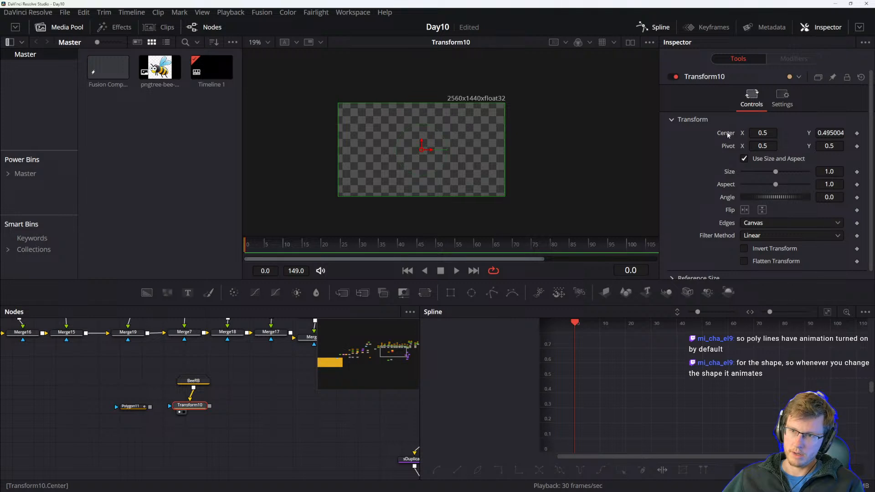
{"action": "right_click", "coordinate": [726, 132]}
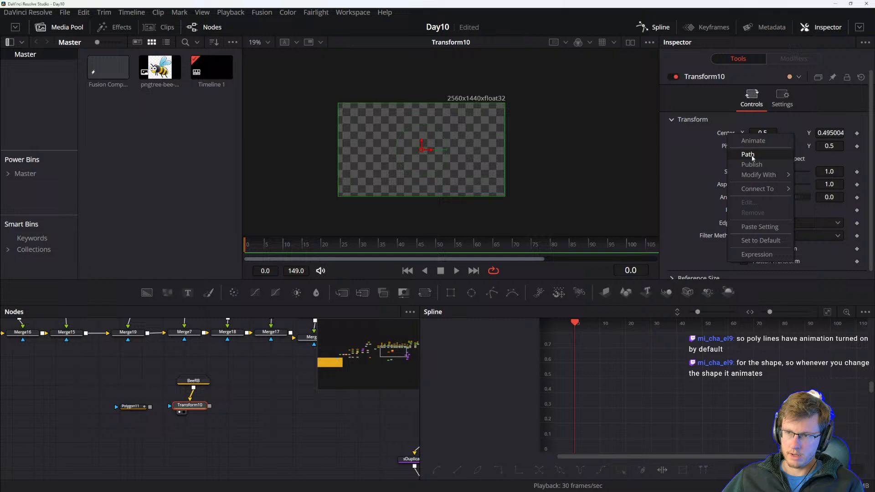
{"action": "left_click", "coordinate": [748, 155]}
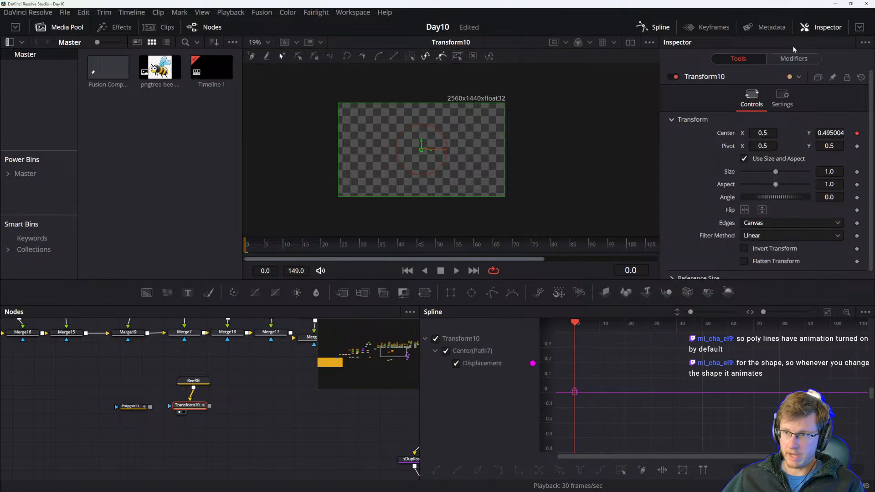
Remove the displacement animation from the Path7 modifier.
{"action": "left_click", "coordinate": [793, 59]}
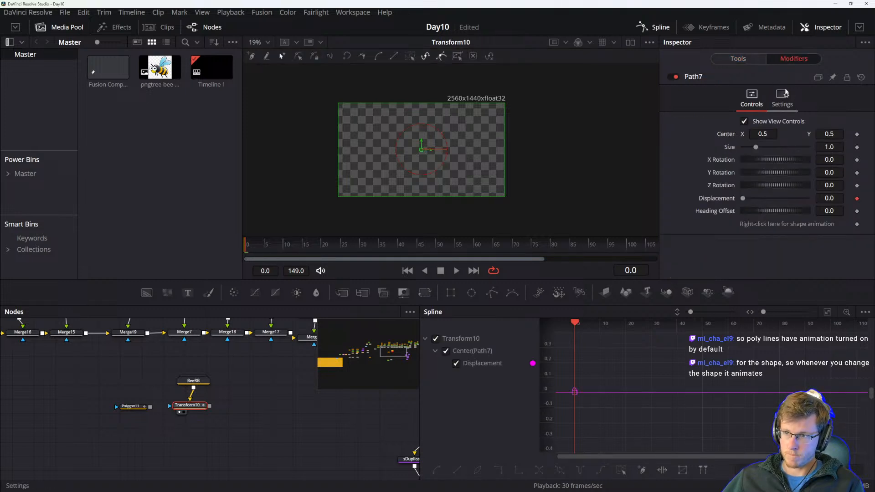
{"action": "right_click", "coordinate": [724, 201]}
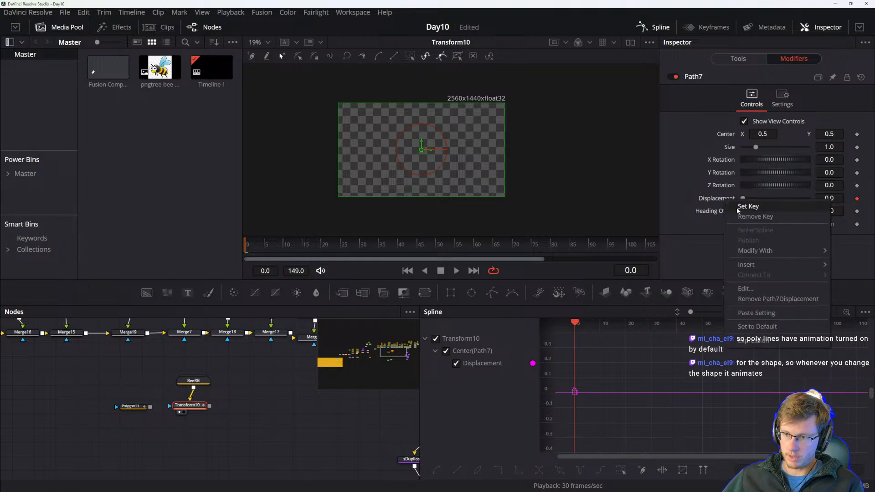
{"action": "left_click", "coordinate": [765, 299]}
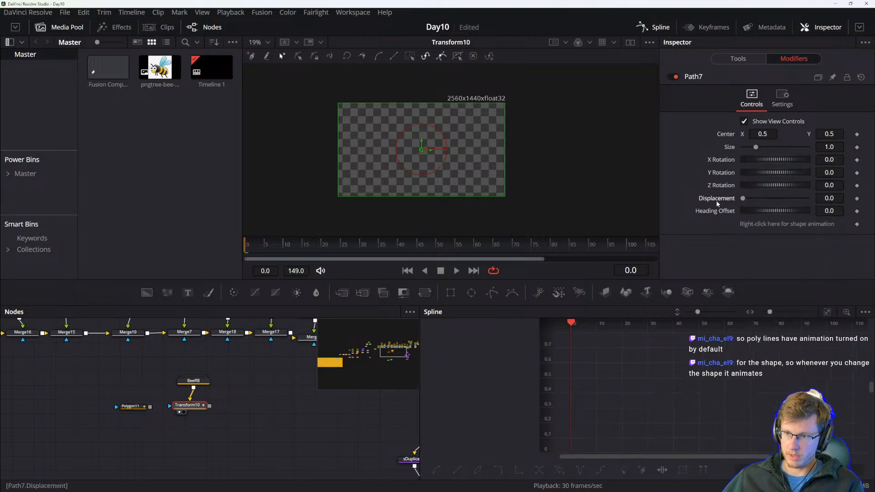
Connect Path7's path shape to the published Polygon11 polyline.
{"action": "right_click", "coordinate": [726, 133]}
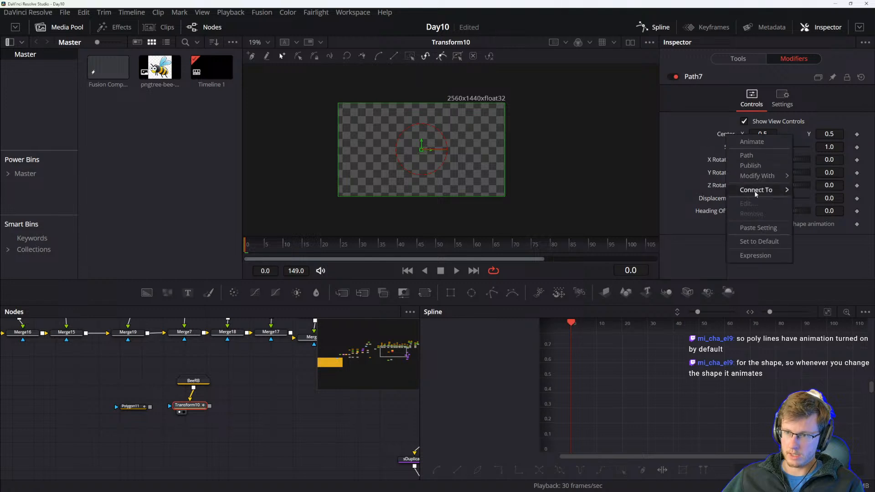
{"action": "mouse_move", "coordinate": [755, 193]}
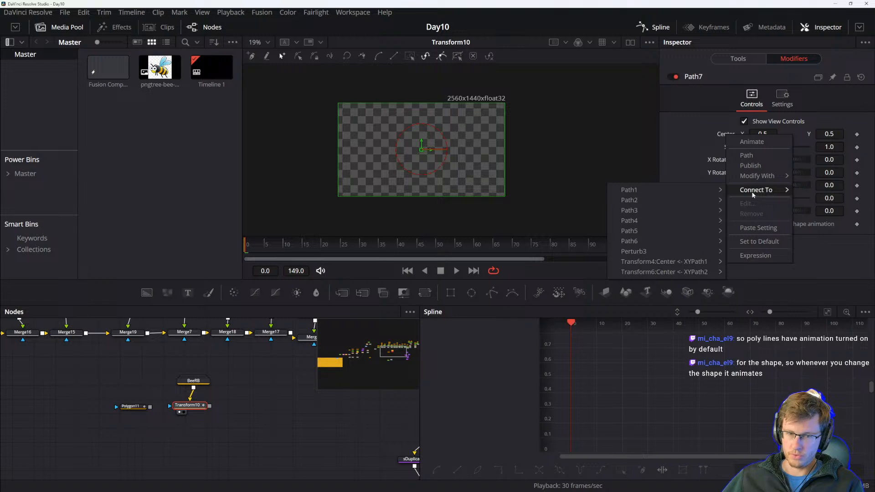
{"action": "left_click", "coordinate": [691, 138]}
{"action": "right_click", "coordinate": [794, 223]}
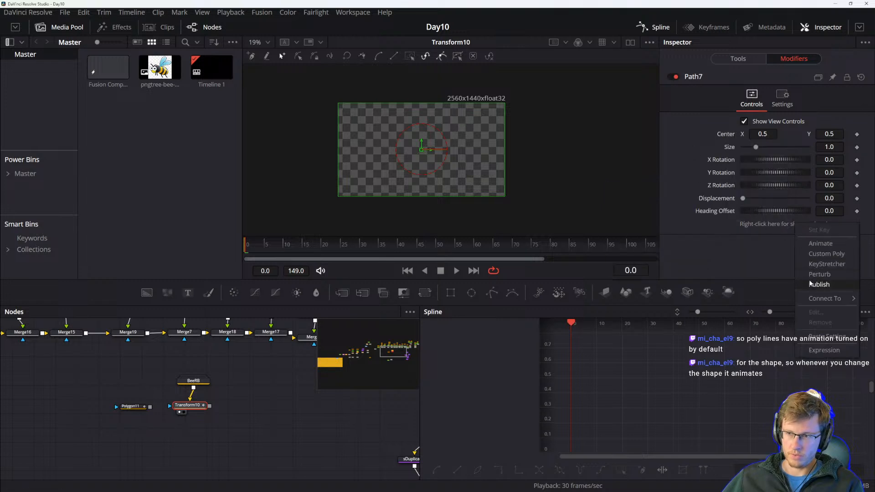
{"action": "mouse_move", "coordinate": [824, 299]}
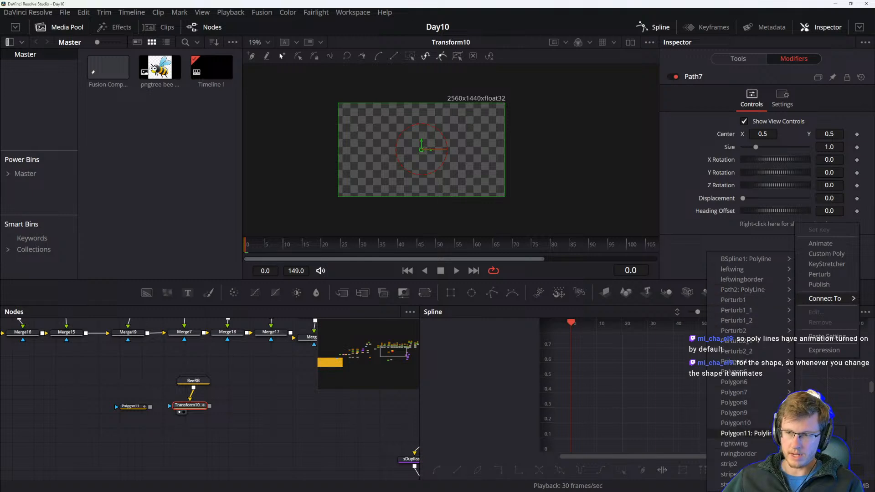
{"action": "left_click", "coordinate": [746, 433]}
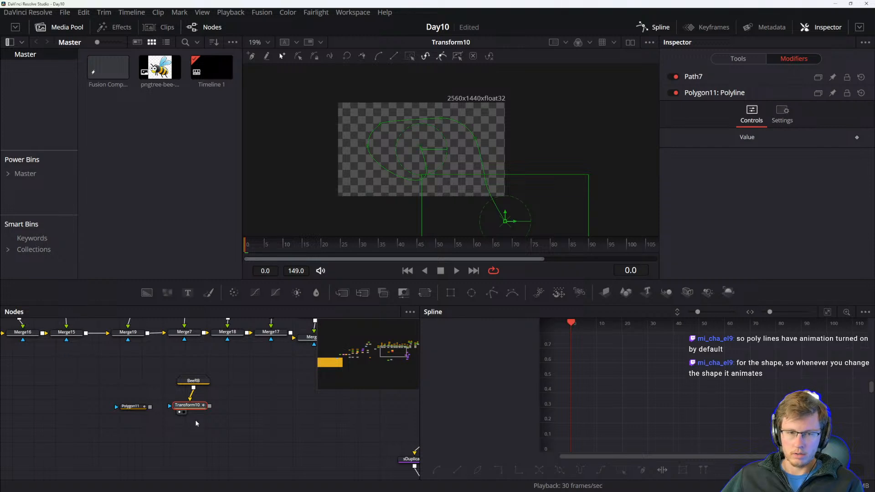
Inspect the Transform node's tool and modifier controls, including the Path7 and Polygon11 polyline entries.
{"action": "left_click_drag", "start_coordinate": [252, 247], "coordinate": [222, 247]}
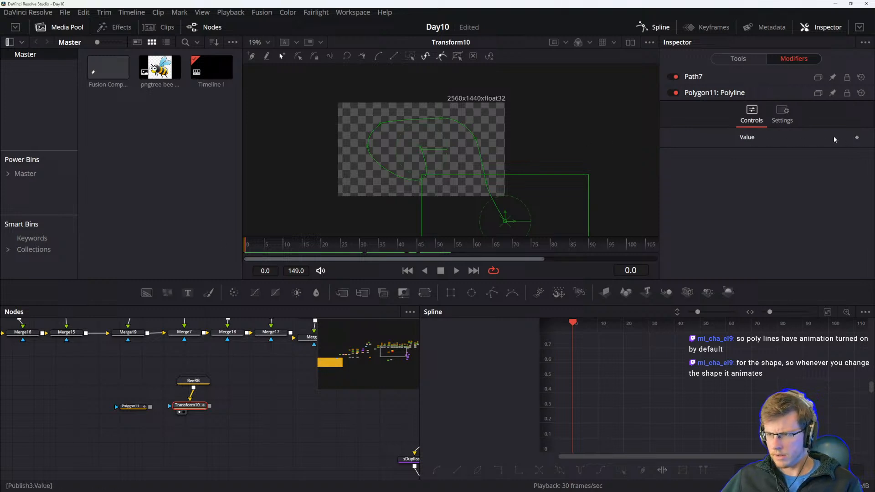
{"action": "left_click", "coordinate": [782, 115]}
{"action": "left_click", "coordinate": [752, 114]}
{"action": "left_click", "coordinate": [189, 406]}
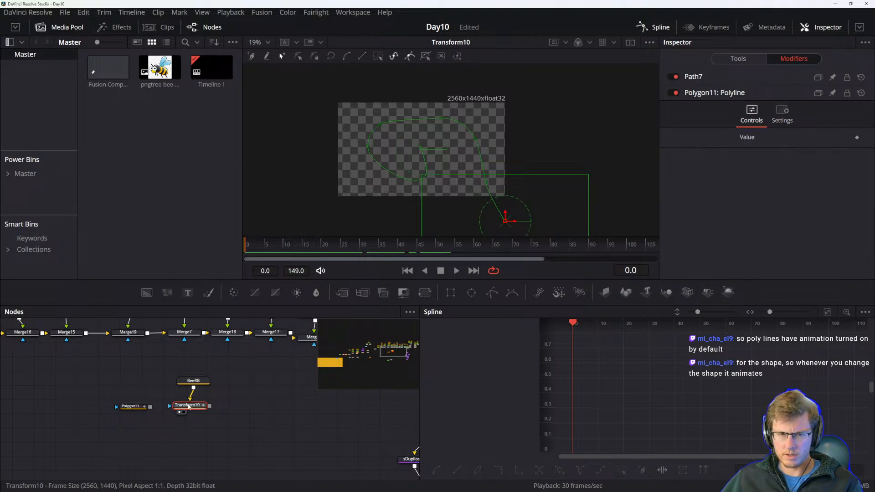
{"action": "left_click", "coordinate": [773, 116]}
{"action": "left_click", "coordinate": [752, 115]}
{"action": "left_click", "coordinate": [720, 94]}
{"action": "left_click", "coordinate": [737, 93]}
{"action": "left_click", "coordinate": [782, 115]}
{"action": "left_click", "coordinate": [751, 114]}
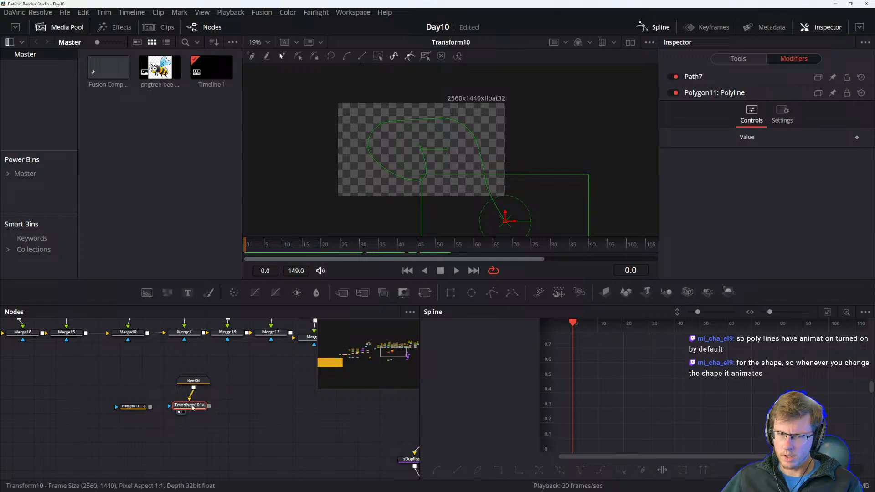
{"action": "left_click_drag", "start_coordinate": [193, 408], "coordinate": [202, 408]}
{"action": "left_click", "coordinate": [737, 58]}
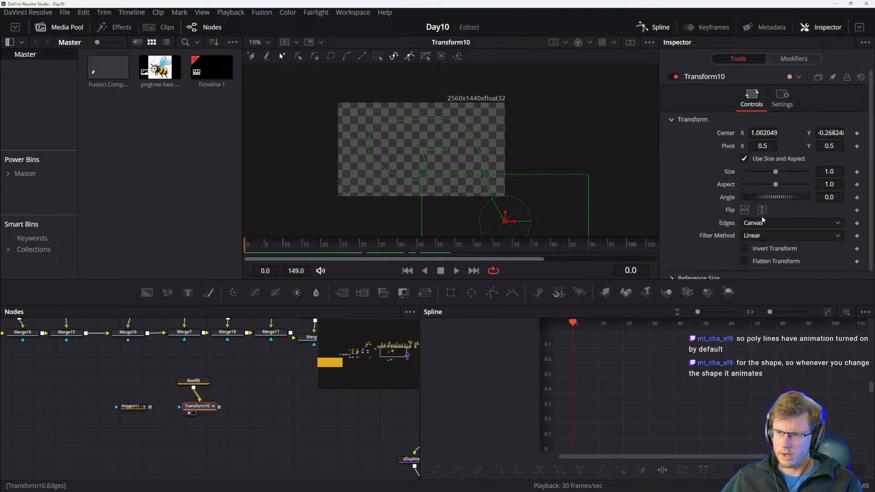
{"action": "left_click", "coordinate": [778, 59]}
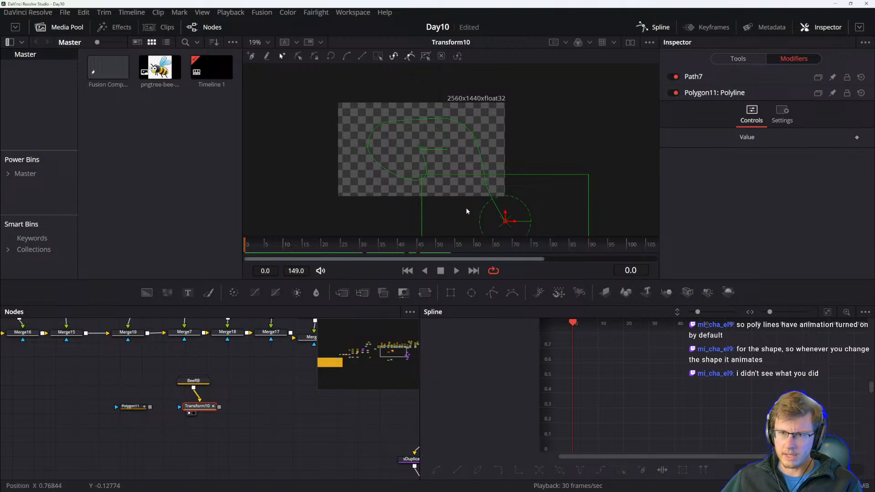
{"action": "left_click_drag", "start_coordinate": [201, 407], "coordinate": [194, 407]}
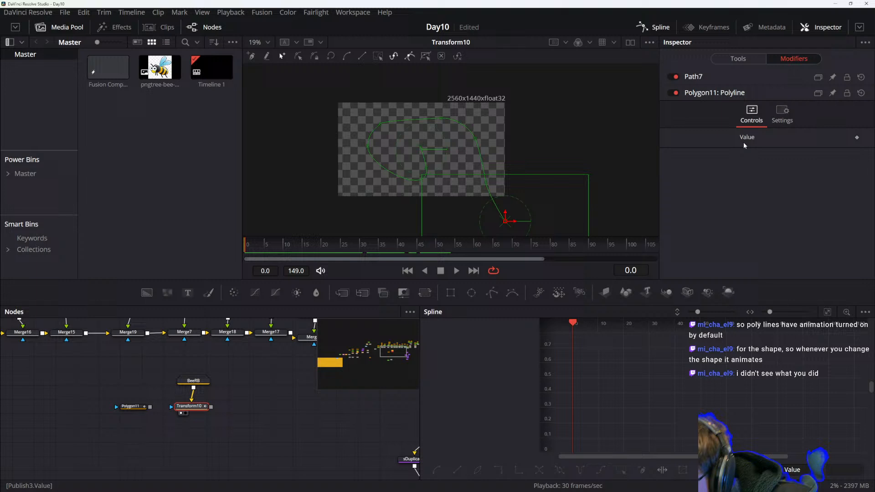
{"action": "left_click", "coordinate": [735, 93]}
{"action": "left_click", "coordinate": [735, 93]}
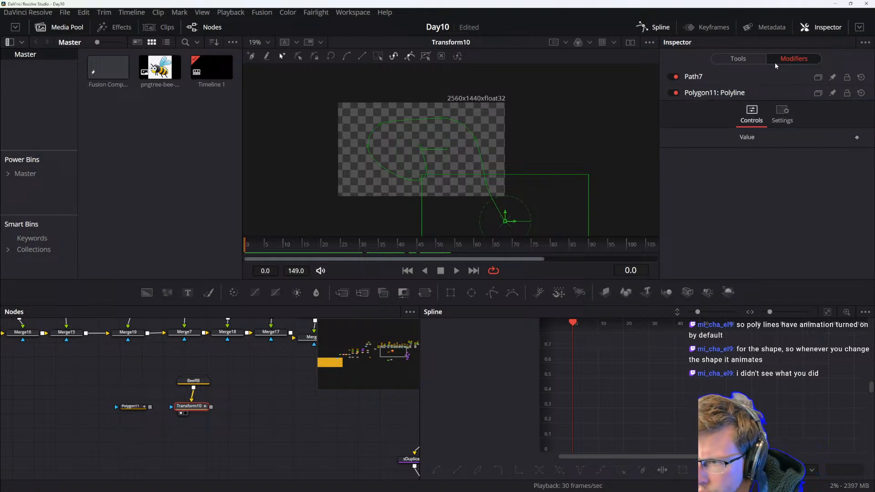
{"action": "left_click", "coordinate": [729, 58]}
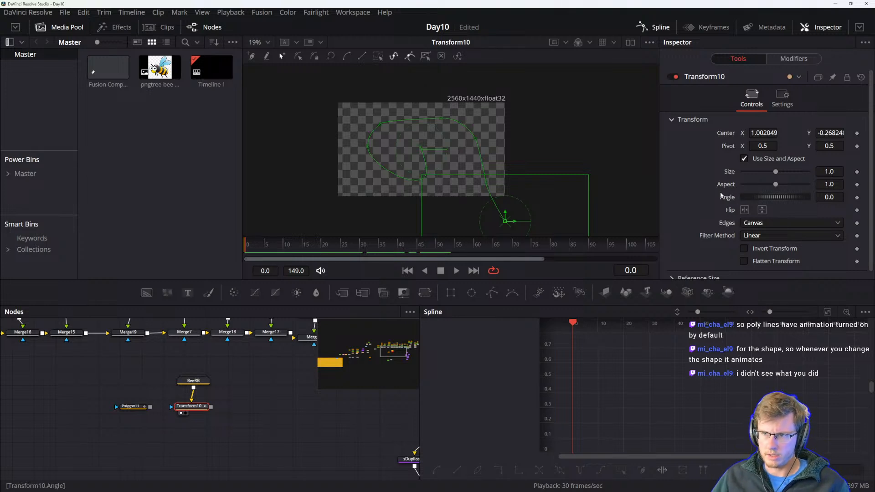
{"action": "scroll", "coordinate": [711, 193], "scroll_direction": "down", "scroll_amount": 1}
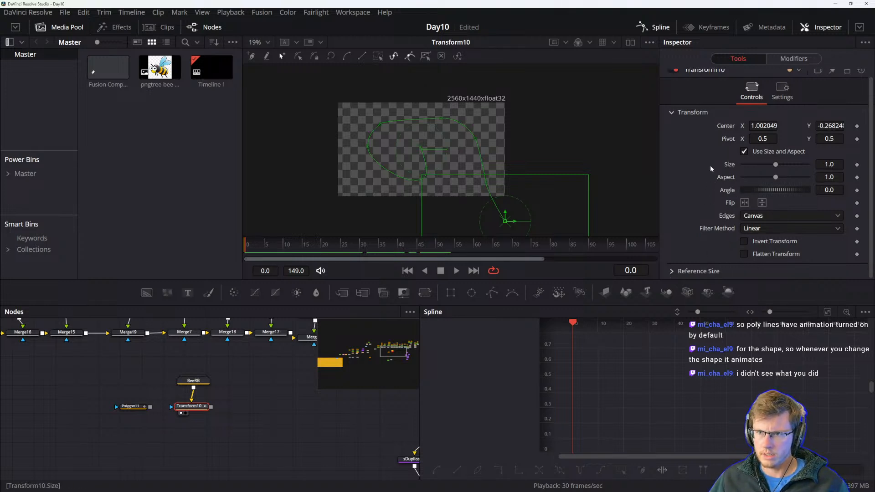
{"action": "scroll", "coordinate": [709, 163], "scroll_direction": "up", "scroll_amount": 1}
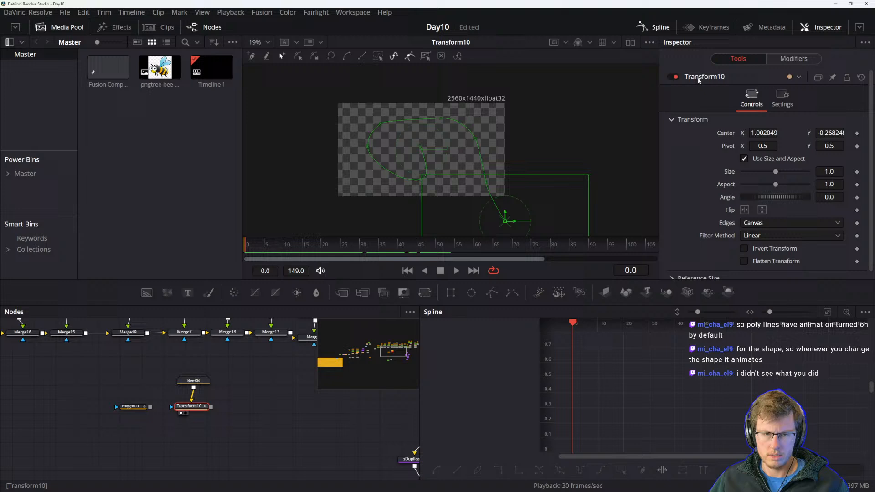
{"action": "left_click", "coordinate": [781, 60]}
{"action": "left_click", "coordinate": [742, 59]}
{"action": "left_click", "coordinate": [772, 63]}
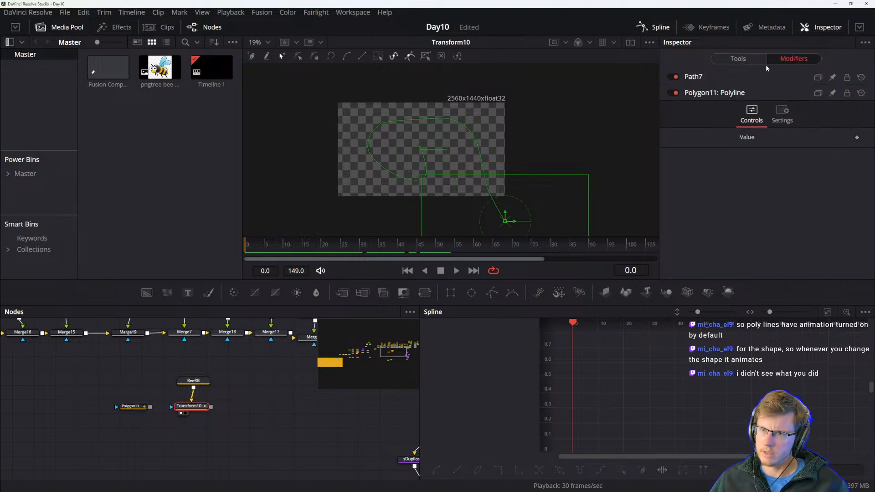
{"action": "left_click", "coordinate": [693, 77]}
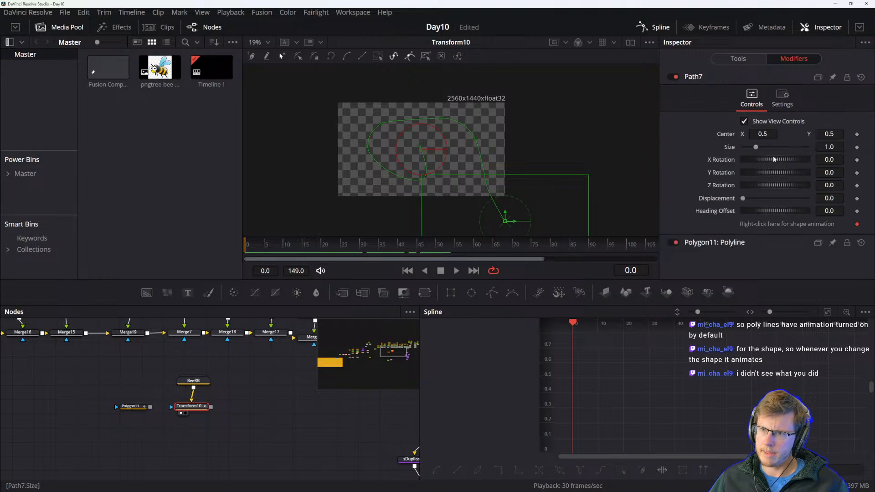
Keyframe Path7's Displacement at 0 on frame 0 and at 1.0 on frame 90.
{"action": "mouse_move", "coordinate": [744, 199]}
{"action": "left_mouse_down"}
{"action": "mouse_move", "coordinate": [767, 199]}
{"action": "mouse_move", "coordinate": [735, 199]}
{"action": "left_mouse_up"}
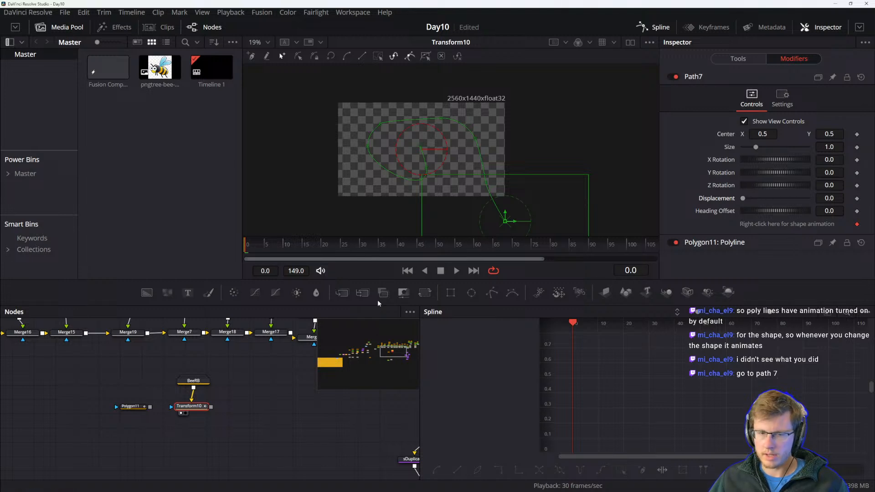
{"action": "left_click", "coordinate": [857, 199]}
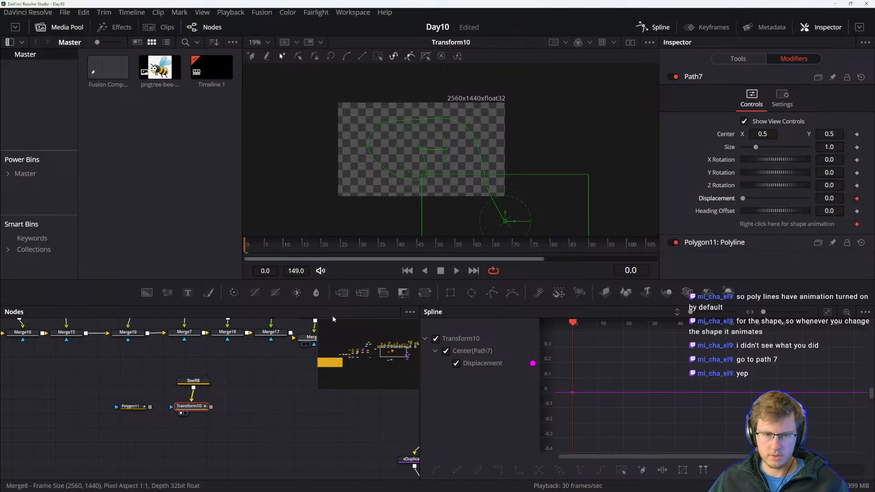
{"action": "left_click_drag", "start_coordinate": [360, 247], "coordinate": [547, 246]}
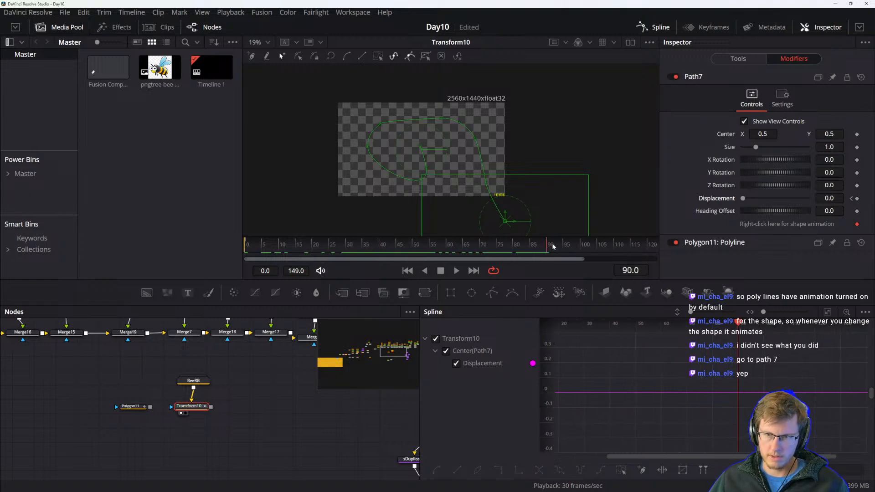
{"action": "left_click", "coordinate": [857, 199]}
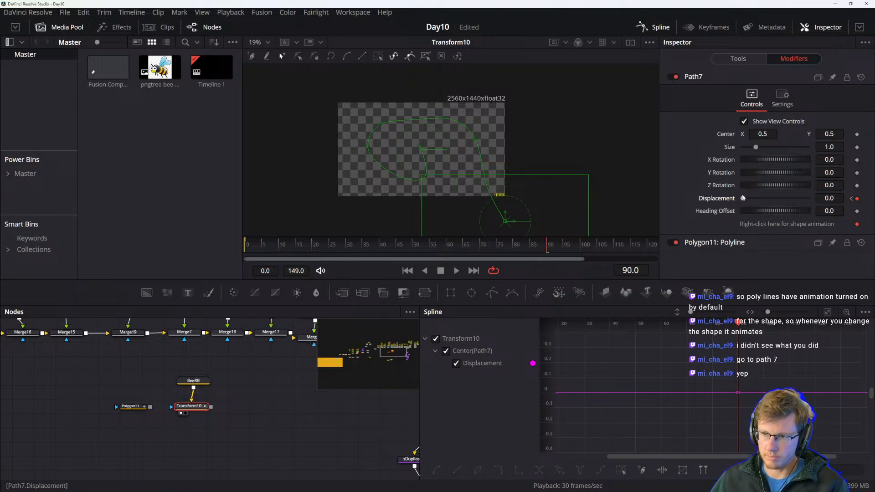
{"action": "left_click_drag", "start_coordinate": [743, 199], "coordinate": [810, 198]}
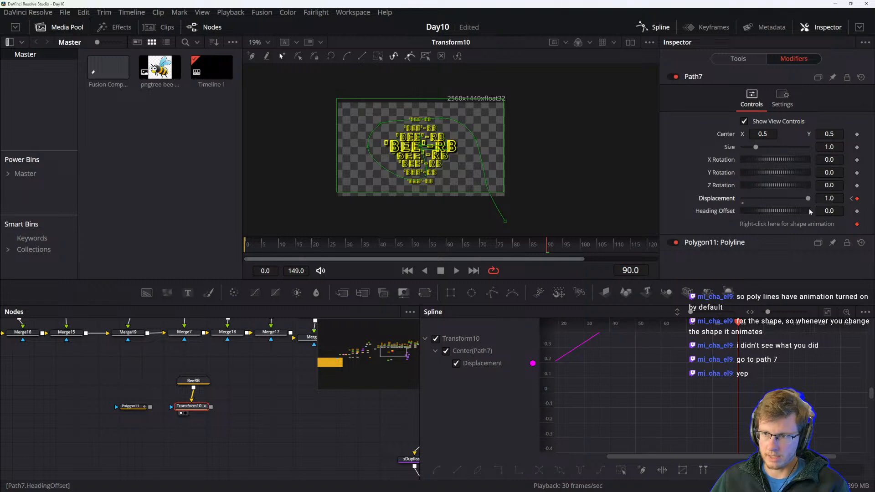
{"action": "left_click", "coordinate": [243, 389]}
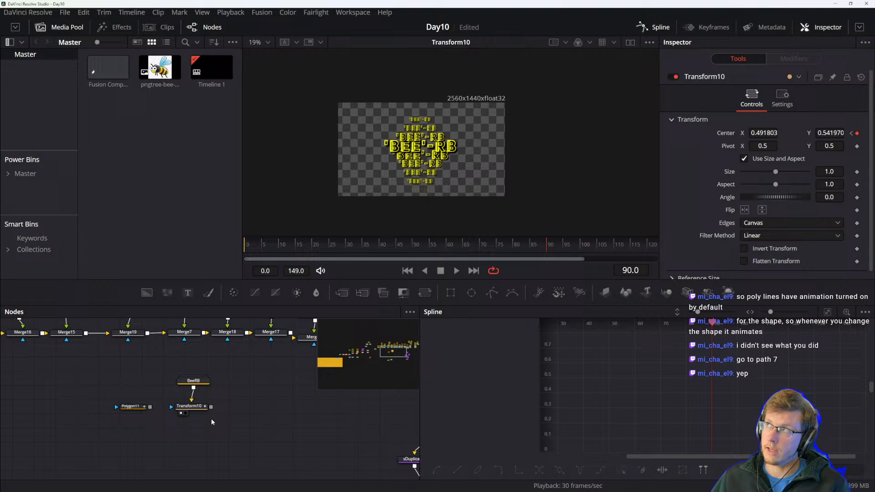
{"action": "left_click_drag", "start_coordinate": [201, 407], "coordinate": [205, 407]}
{"action": "left_click", "coordinate": [224, 408]}
{"action": "left_click", "coordinate": [196, 407]}
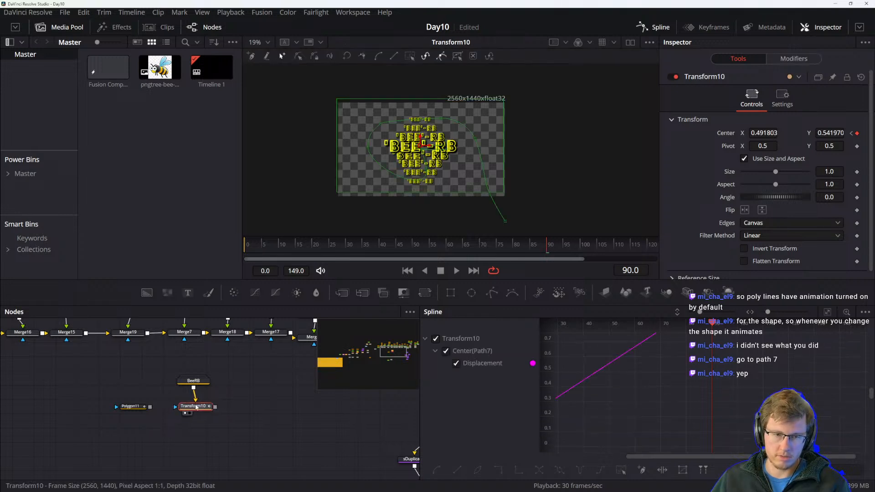
{"action": "right_click", "coordinate": [772, 197]}
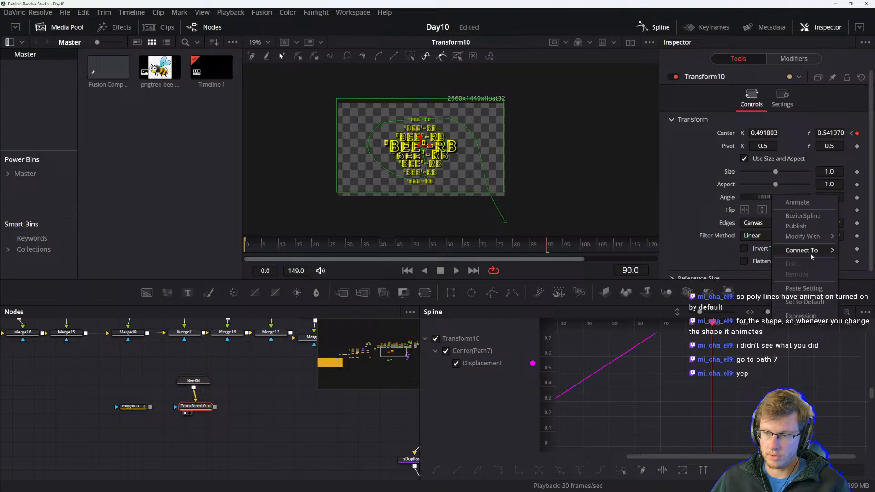
{"action": "mouse_move", "coordinate": [811, 257]}
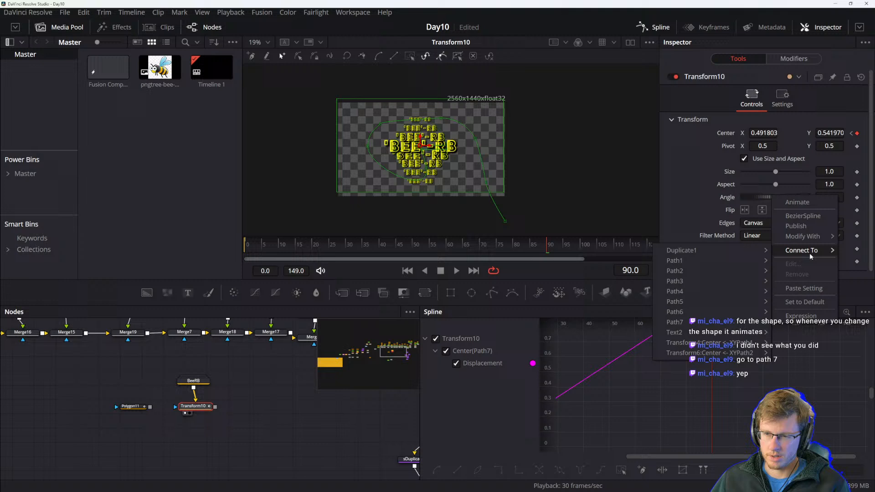
{"action": "left_click", "coordinate": [691, 199]}
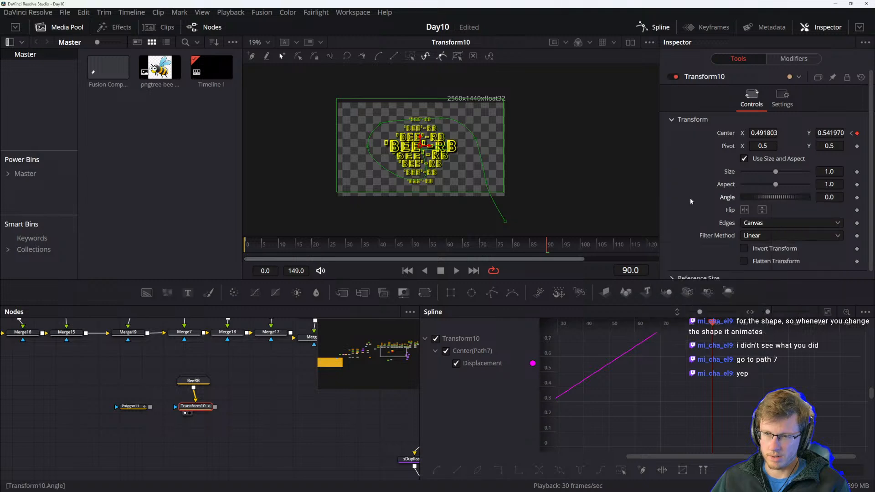
Play the animation from near the start to preview the motion along the path.
{"action": "left_click", "coordinate": [297, 245]}
{"action": "key", "text": "space"}
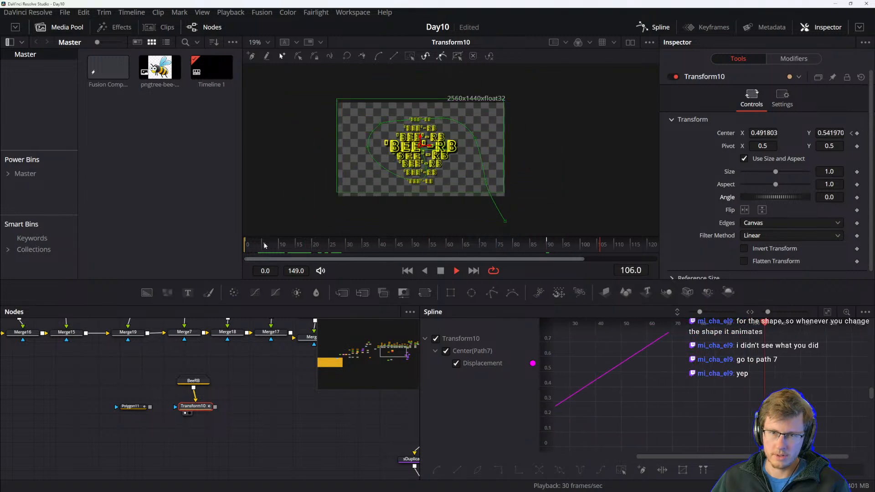
{"action": "key", "text": "space"}
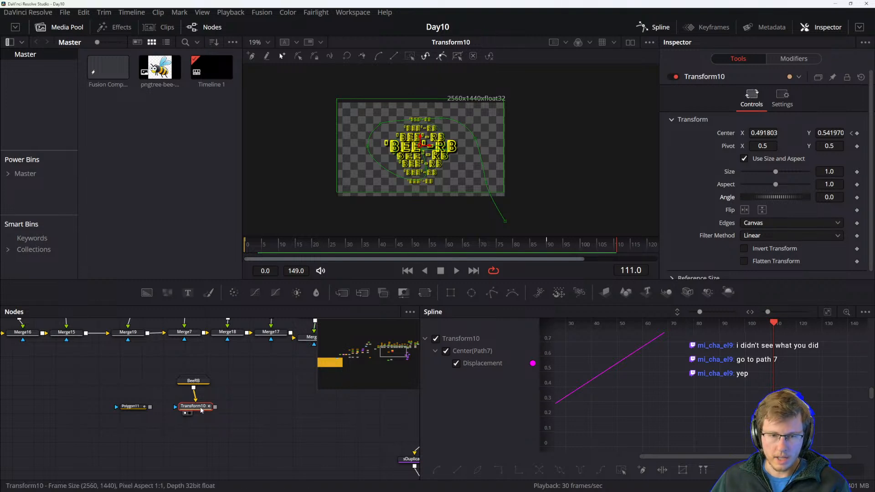
Modify the Transform node's Angle with a Path Heading modifier.
{"action": "right_click", "coordinate": [766, 197]}
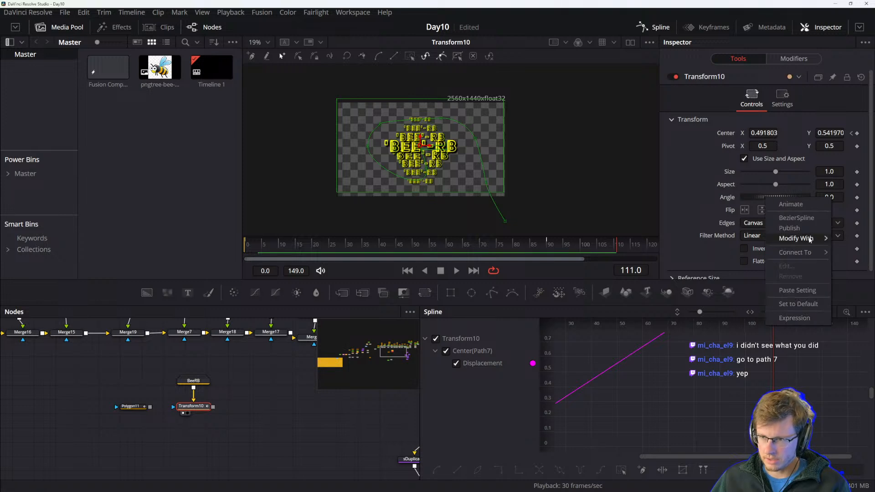
{"action": "mouse_move", "coordinate": [809, 239]}
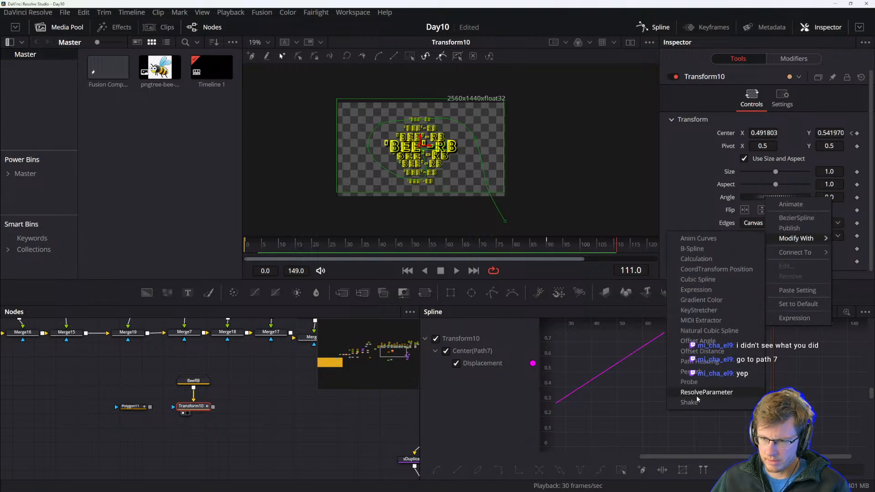
{"action": "left_click", "coordinate": [709, 364]}
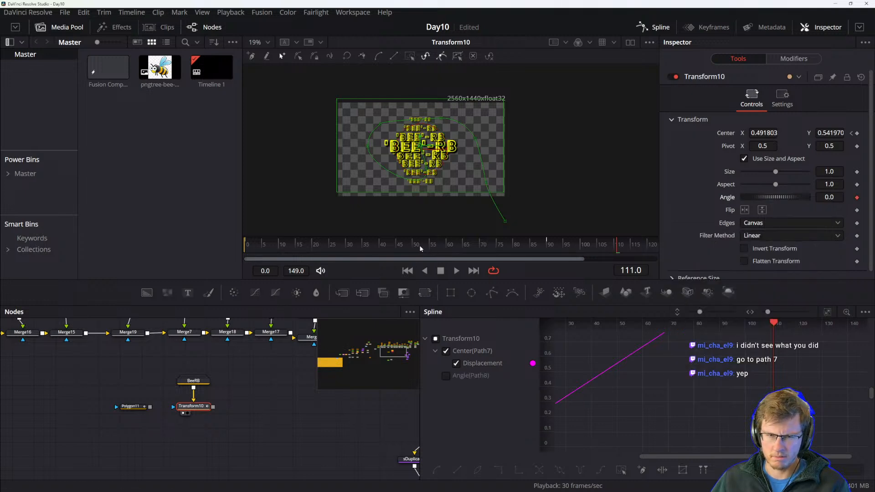
Try an Offset Angle modifier on the Transform's Angle, scrub the timeline to preview it, and reset the Angle.
{"action": "left_click", "coordinate": [332, 244]}
{"action": "mouse_move", "coordinate": [332, 244]}
{"action": "left_mouse_down"}
{"action": "mouse_move", "coordinate": [324, 243]}
{"action": "mouse_move", "coordinate": [340, 244]}
{"action": "left_mouse_up"}
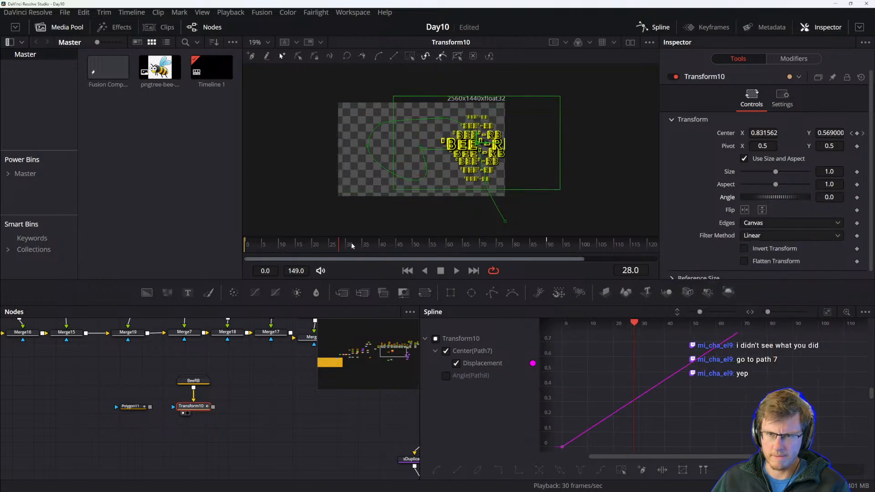
{"action": "right_click", "coordinate": [767, 197]}
{"action": "mouse_move", "coordinate": [804, 240]}
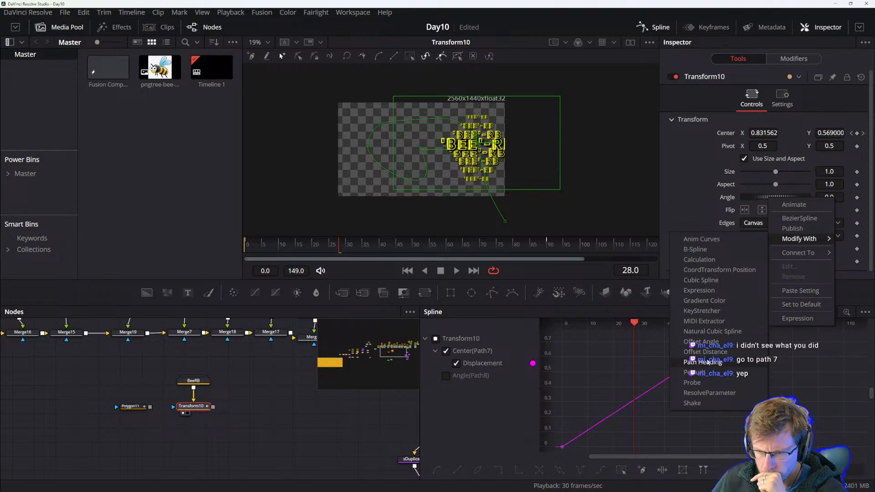
{"action": "left_click", "coordinate": [711, 342]}
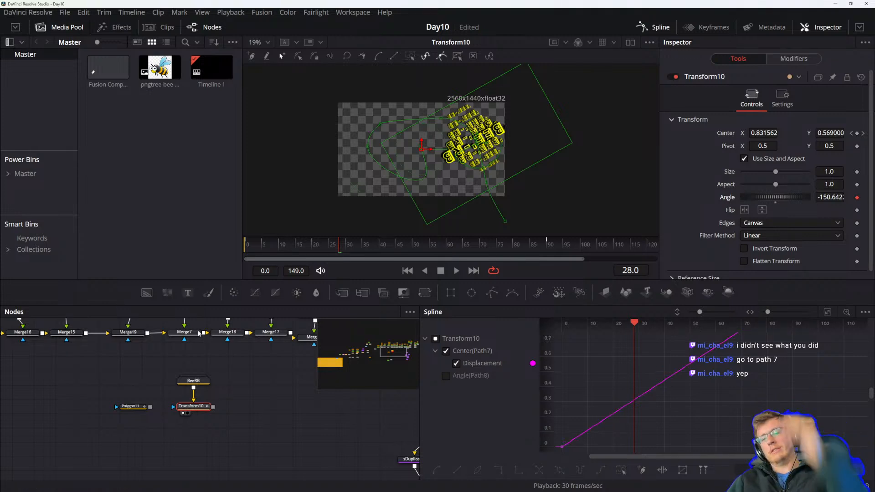
{"action": "left_click_drag", "start_coordinate": [330, 247], "coordinate": [521, 244]}
{"action": "double_click", "coordinate": [735, 194]}
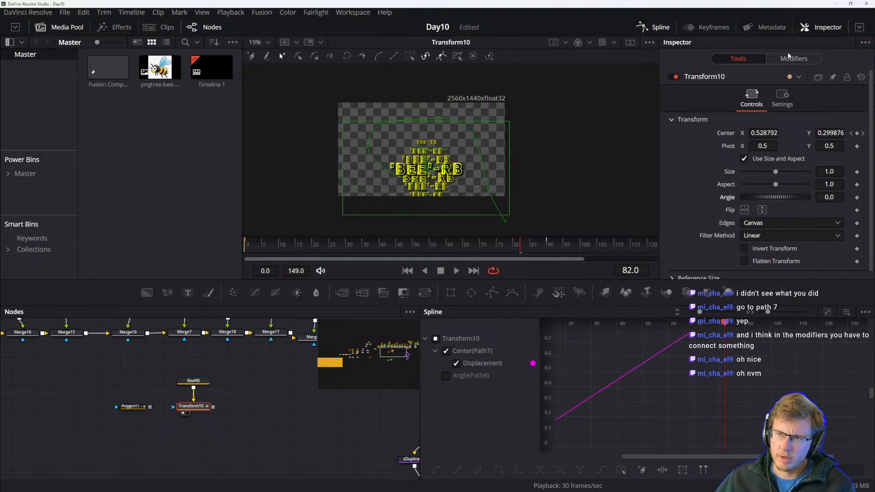
Try again to drive the Transform's Angle with a Path Heading modifier and scrub the timeline to check the rotation.
{"action": "right_click", "coordinate": [730, 197]}
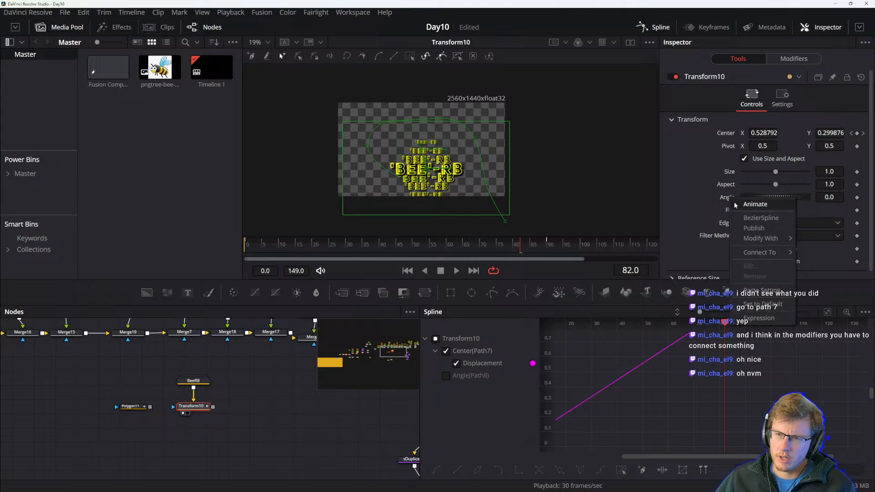
{"action": "mouse_move", "coordinate": [768, 239]}
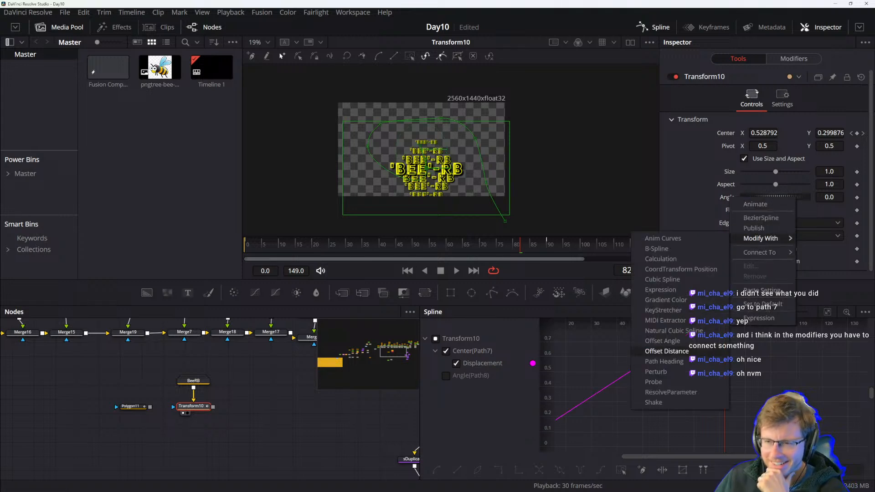
{"action": "left_click", "coordinate": [664, 362]}
{"action": "left_click_drag", "start_coordinate": [356, 245], "coordinate": [336, 245]}
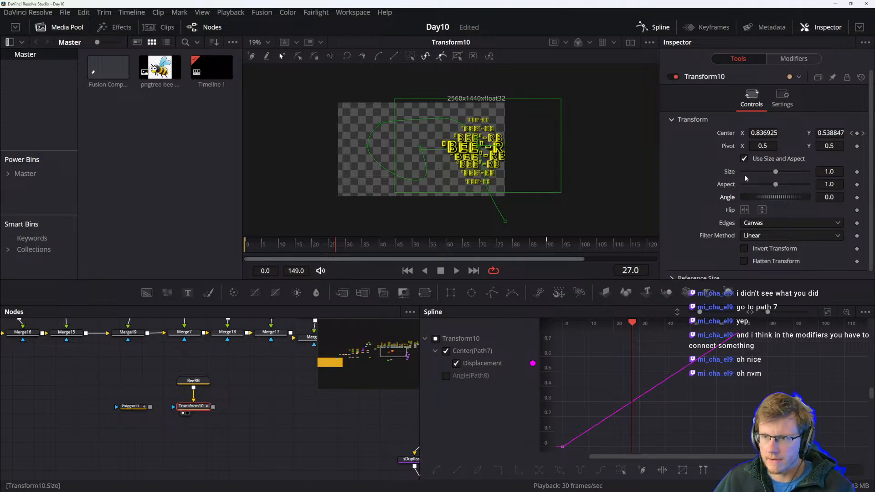
Inspect the Polygon11 node's shape controls.
{"action": "right_click", "coordinate": [730, 199]}
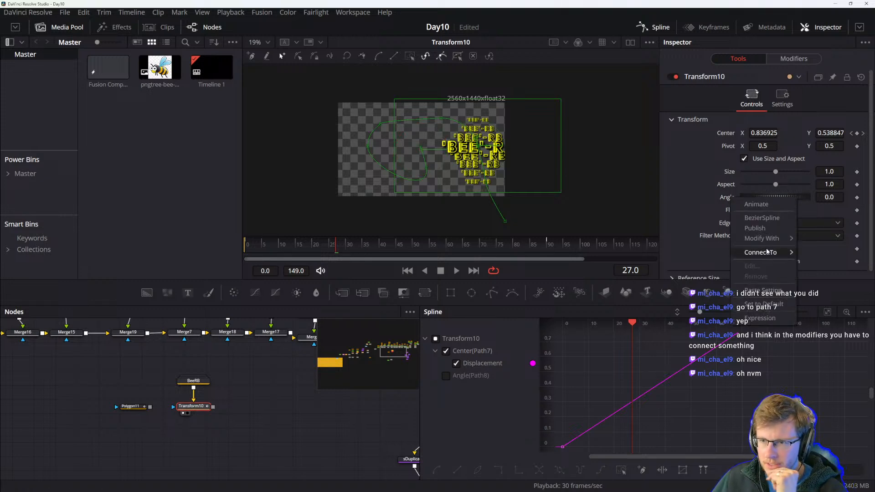
{"action": "mouse_move", "coordinate": [769, 252]}
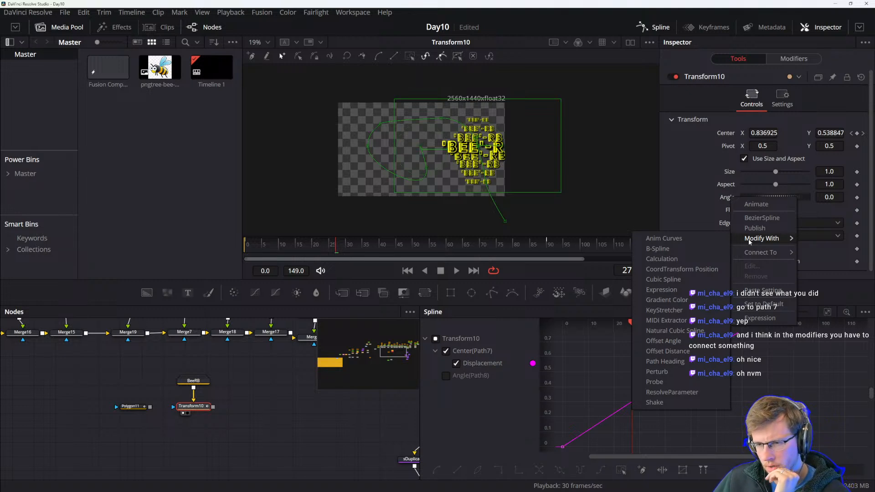
{"action": "left_click", "coordinate": [134, 407]}
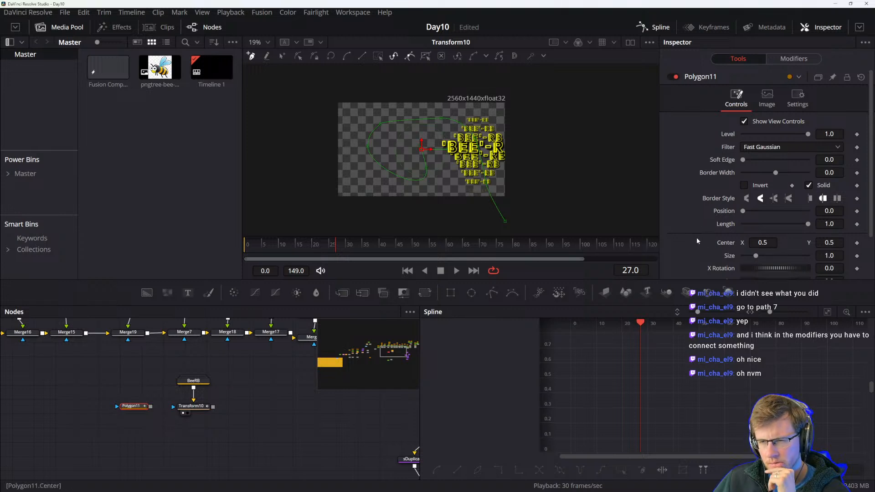
{"action": "scroll", "coordinate": [696, 238], "scroll_direction": "down", "scroll_amount": 2}
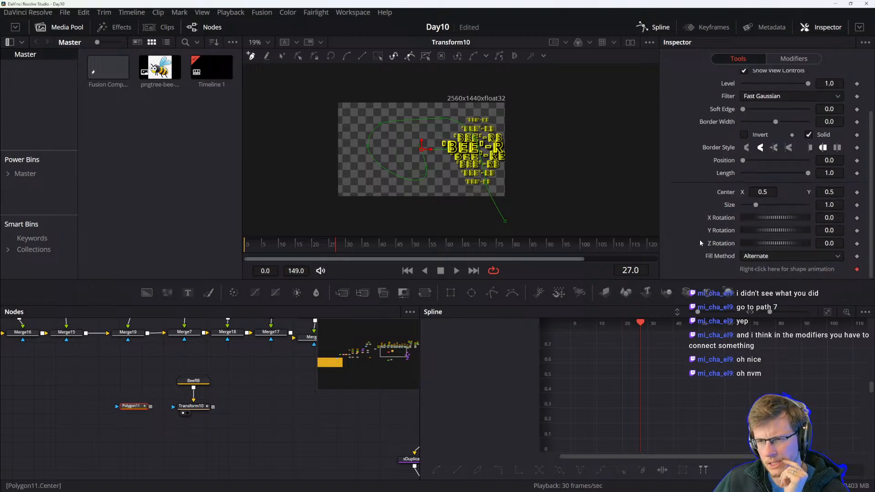
Open the Transform node's Path7 modifier controls and test its Displacement slider, undoing the change.
{"action": "left_click", "coordinate": [185, 411]}
{"action": "left_click", "coordinate": [780, 61]}
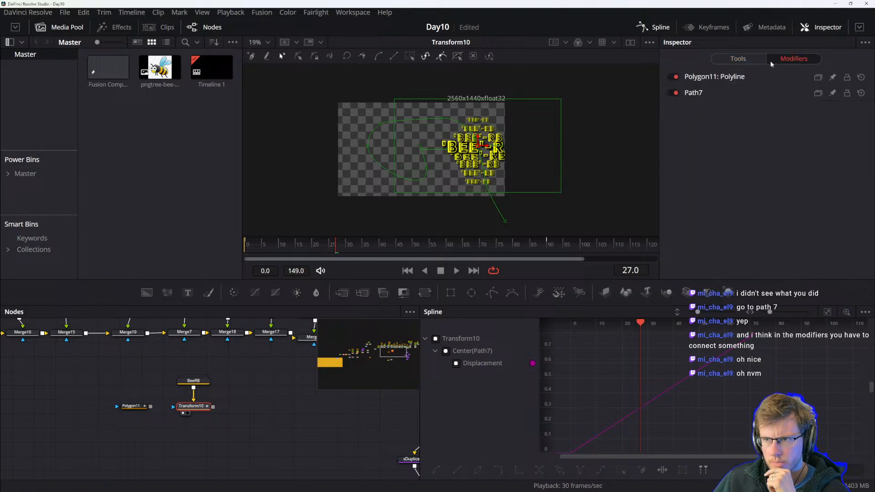
{"action": "left_click", "coordinate": [710, 79]}
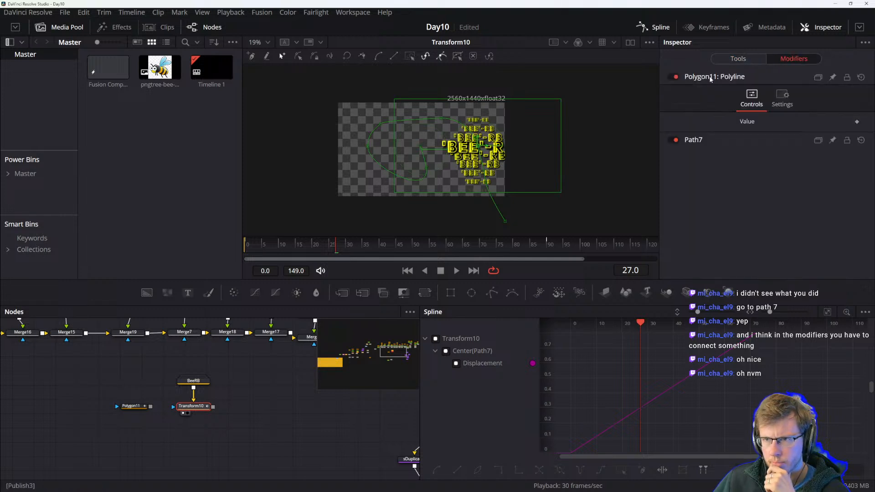
{"action": "left_click", "coordinate": [702, 141]}
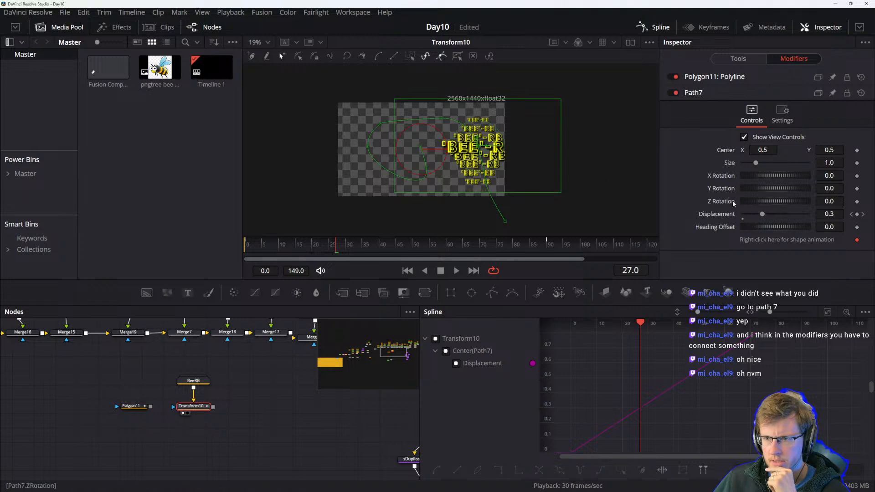
{"action": "left_click_drag", "start_coordinate": [762, 214], "coordinate": [759, 215]}
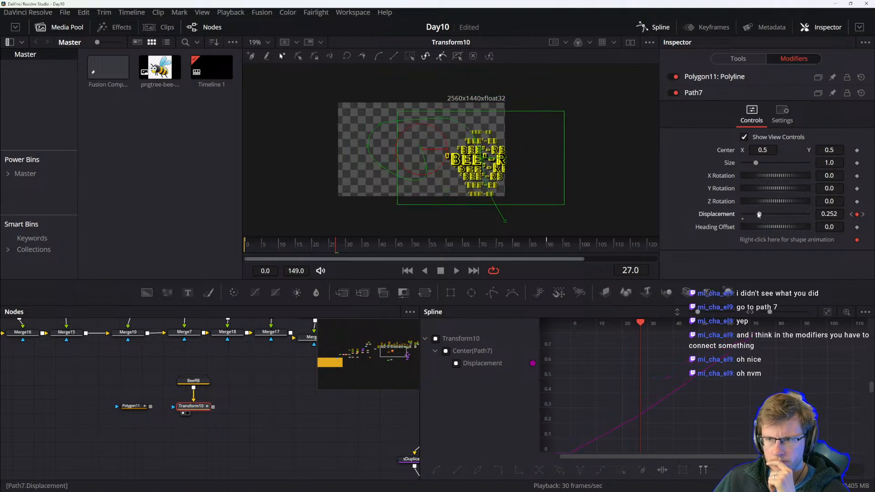
{"action": "key", "text": "ctrl+z"}
Try adding a Path Heading modifier to Path7's Heading Offset, then undo it.
{"action": "right_click", "coordinate": [760, 227]}
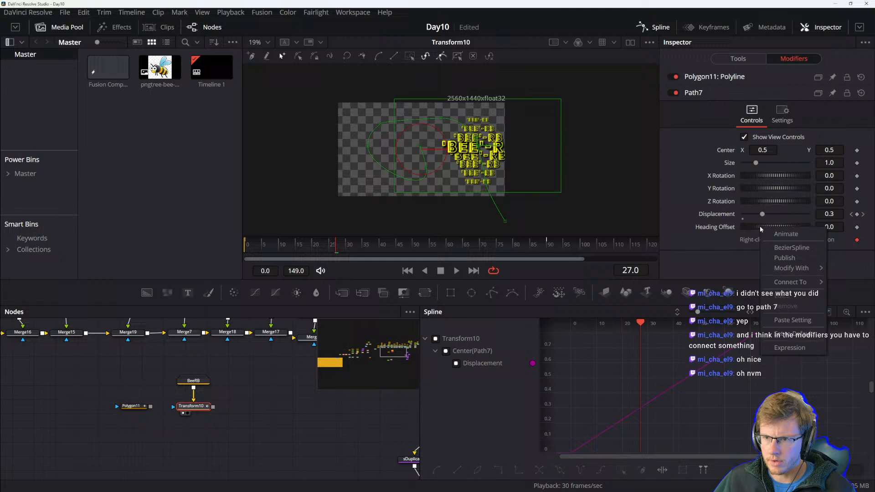
{"action": "mouse_move", "coordinate": [793, 268]}
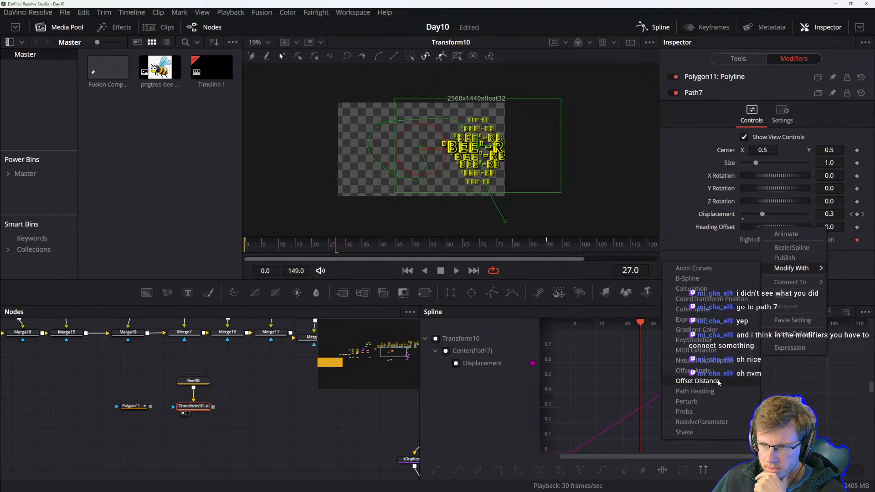
{"action": "left_click", "coordinate": [704, 396]}
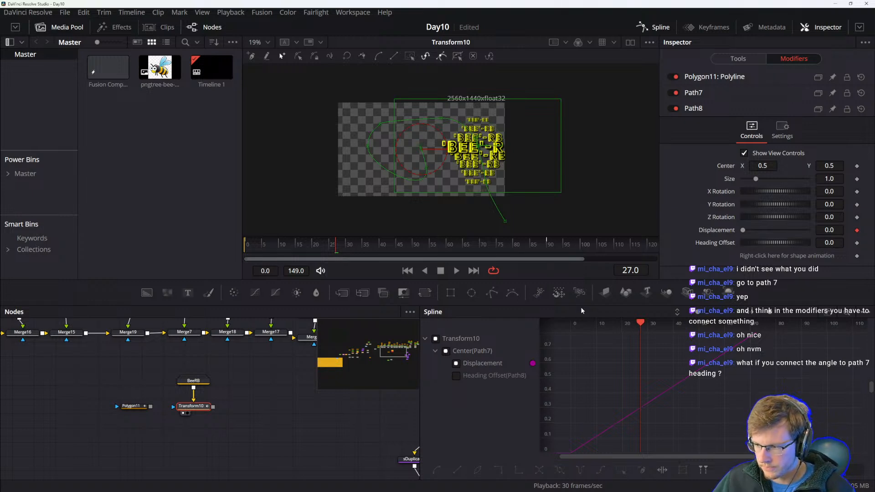
{"action": "key", "text": "ctrl+z"}
Set Path7's Heading Offset to about 109.6 and remove Publish3 from Path7's shape animation.
{"action": "left_click", "coordinate": [697, 94]}
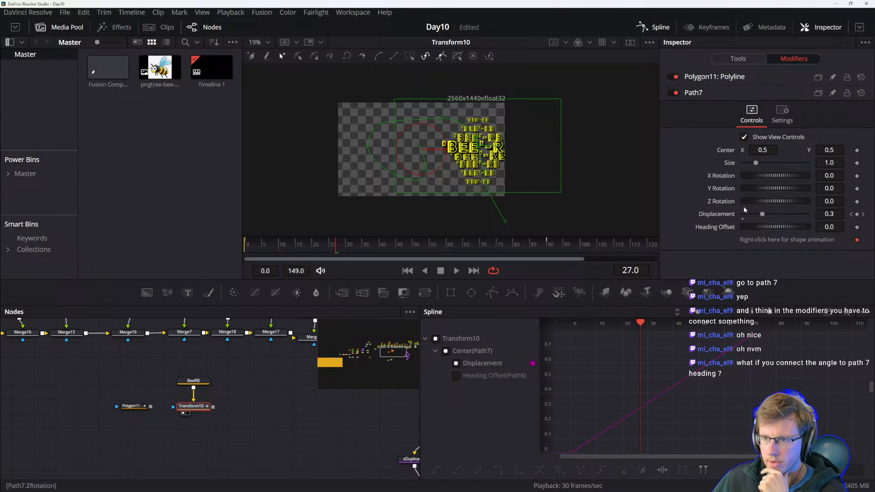
{"action": "mouse_move", "coordinate": [759, 226]}
{"action": "left_mouse_down"}
{"action": "mouse_move", "coordinate": [748, 226]}
{"action": "mouse_move", "coordinate": [775, 227]}
{"action": "left_mouse_up"}
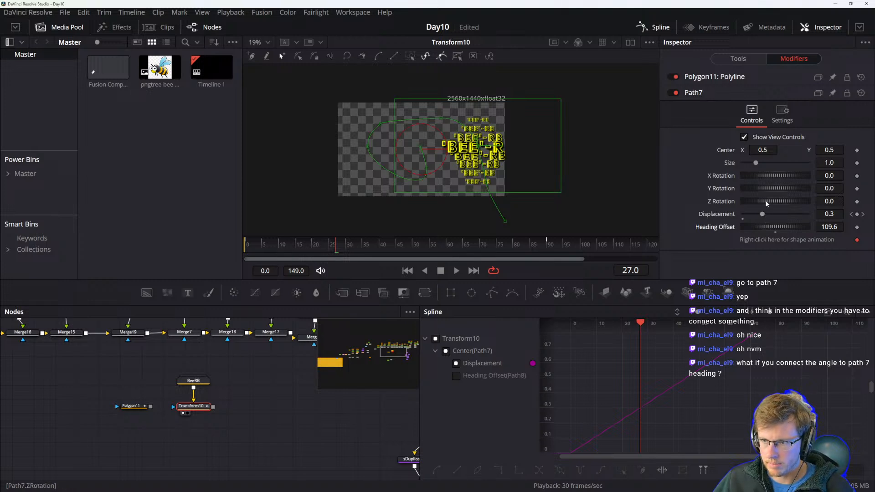
{"action": "right_click", "coordinate": [784, 239]}
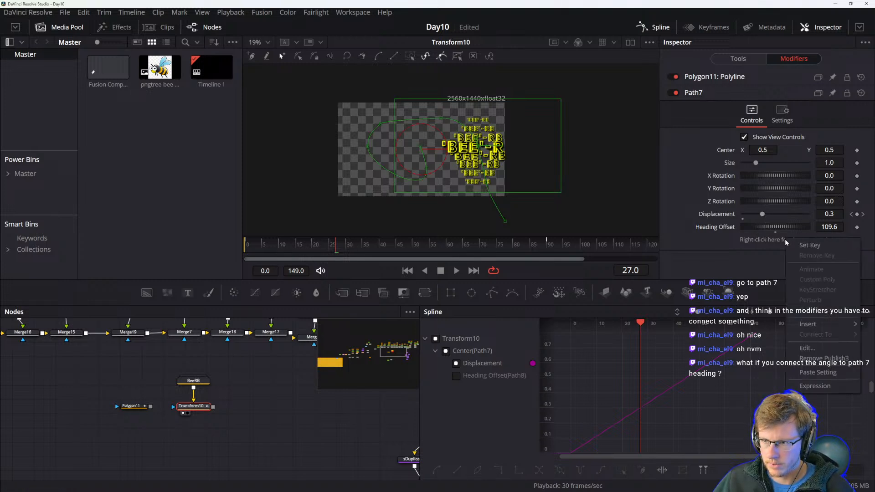
{"action": "left_click", "coordinate": [824, 359]}
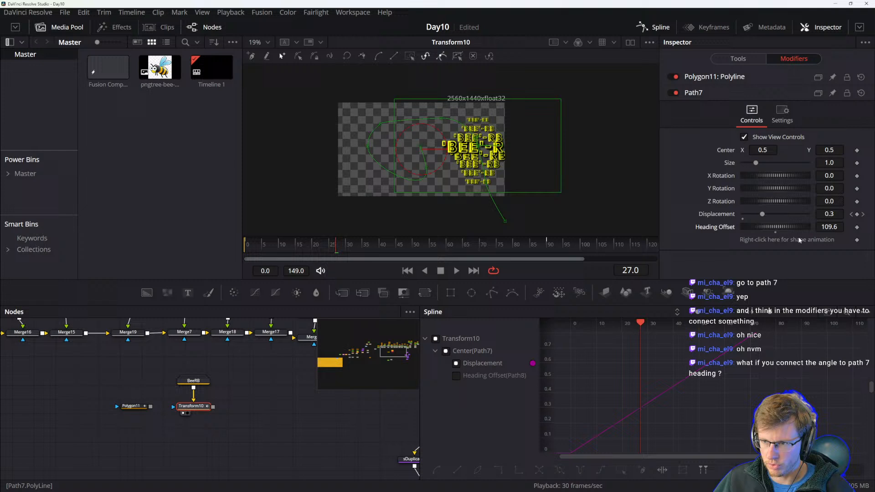
Try resetting Path7's Y Rotation and changing its Heading Offset, entering 0.
{"action": "left_click_drag", "start_coordinate": [329, 245], "coordinate": [359, 245]}
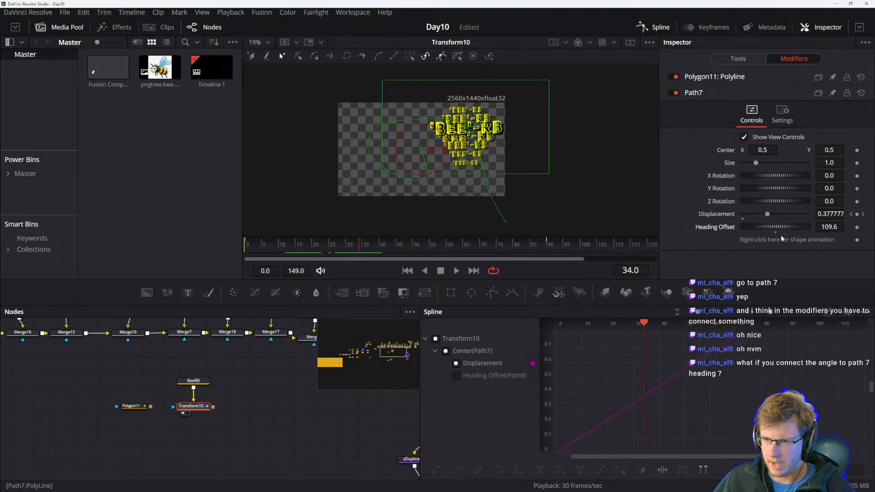
{"action": "left_click_drag", "start_coordinate": [783, 227], "coordinate": [761, 188]}
{"action": "key", "text": "ctrl+z"}
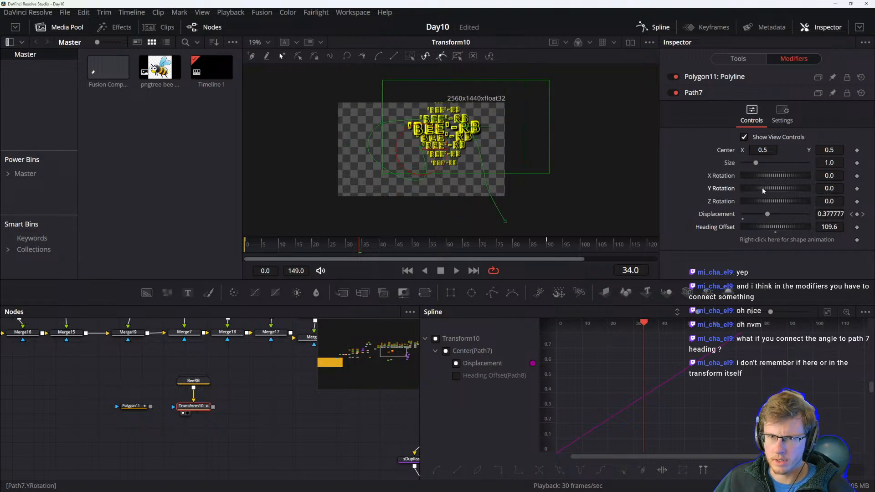
{"action": "double_click", "coordinate": [762, 187]}
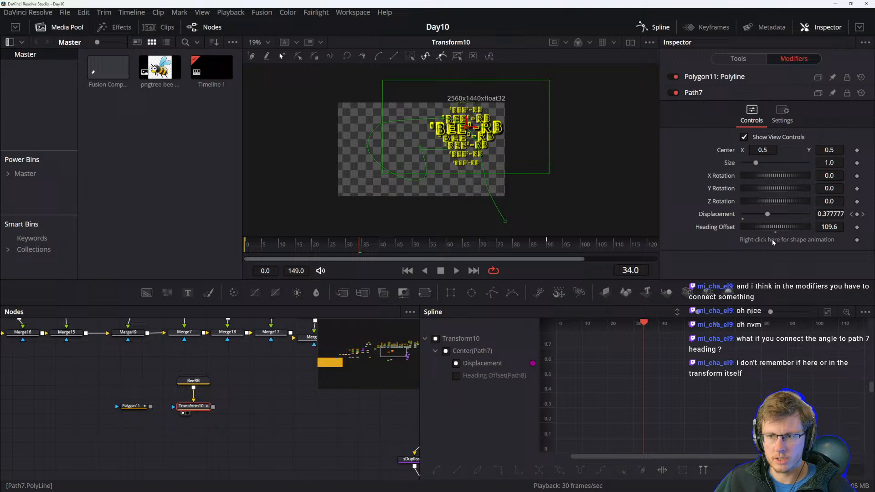
{"action": "left_click_drag", "start_coordinate": [778, 226], "coordinate": [807, 225]}
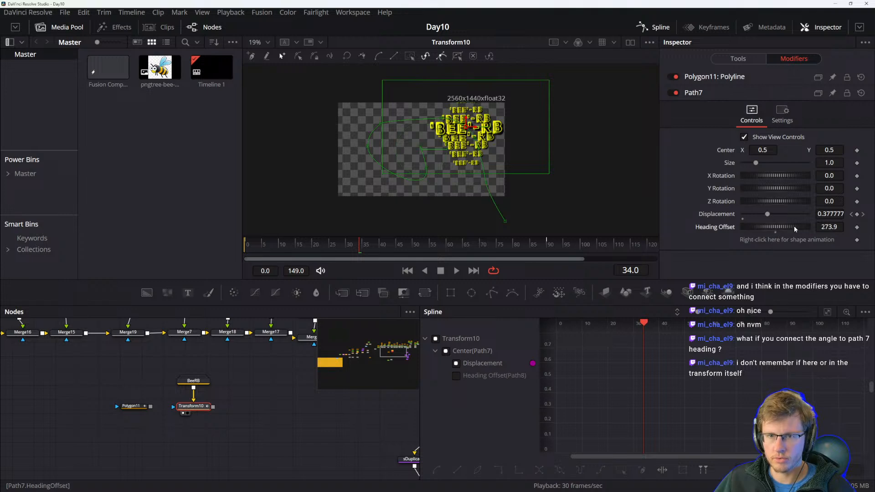
{"action": "double_click", "coordinate": [828, 227]}
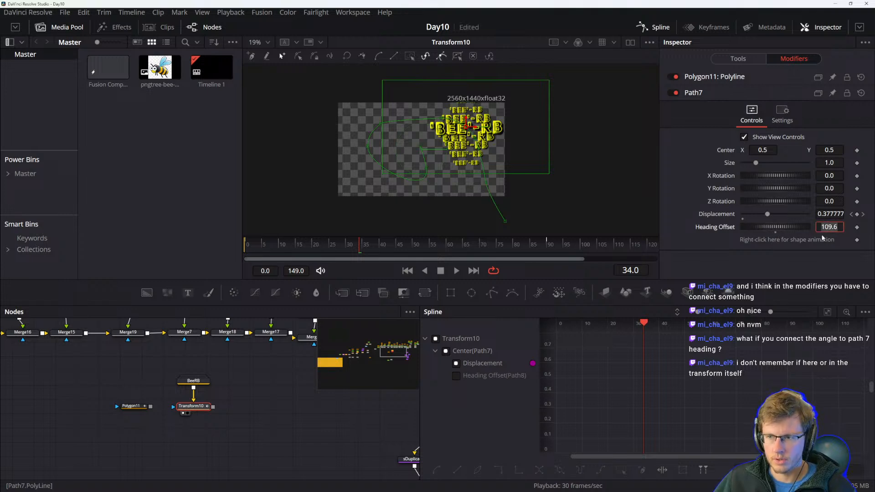
{"action": "type", "text": "0"}
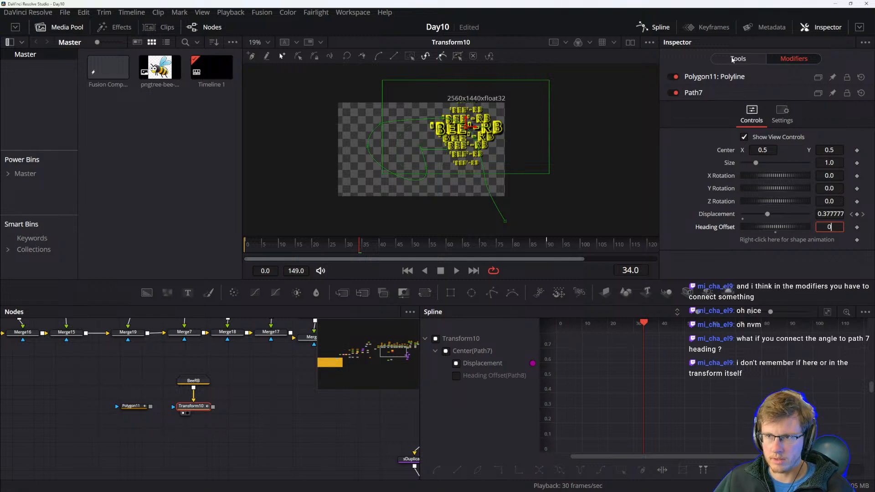
{"action": "right_click", "coordinate": [773, 241]}
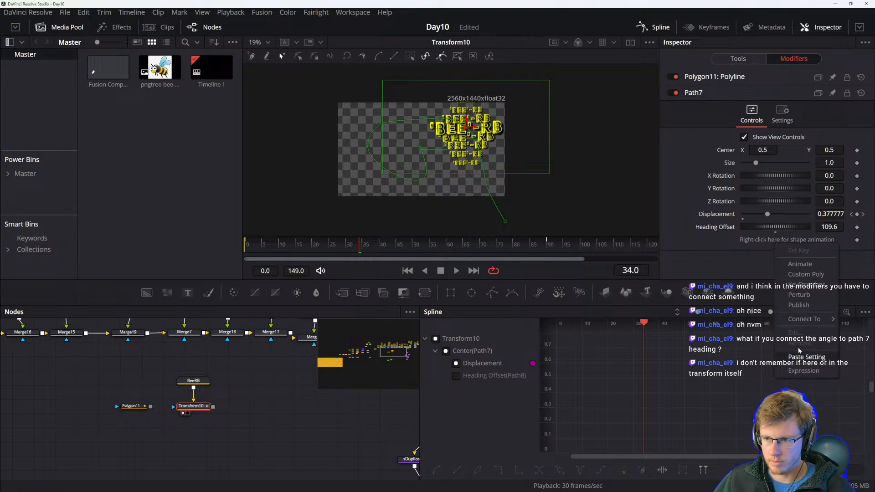
{"action": "left_click", "coordinate": [735, 256]}
Modify the Transform's Angle with an Offset Angle modifier and scrub the timeline to check the rotation.
{"action": "left_click", "coordinate": [720, 60]}
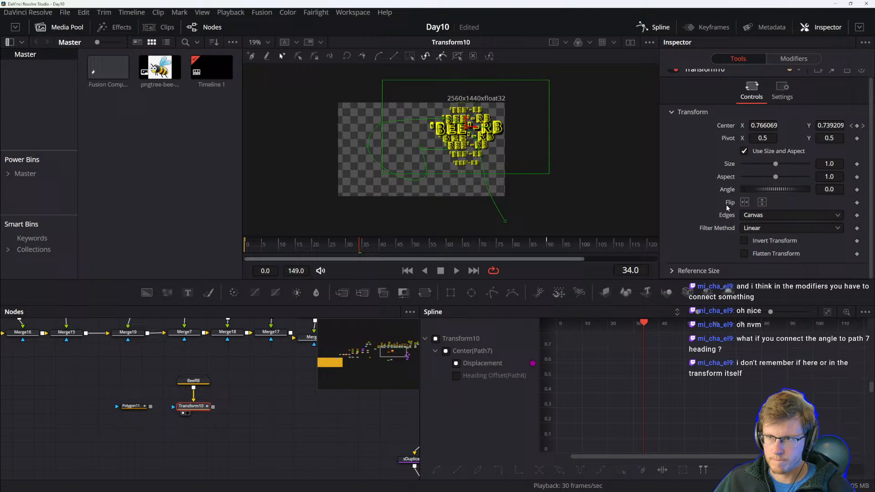
{"action": "scroll", "coordinate": [702, 194], "scroll_direction": "up", "scroll_amount": 1}
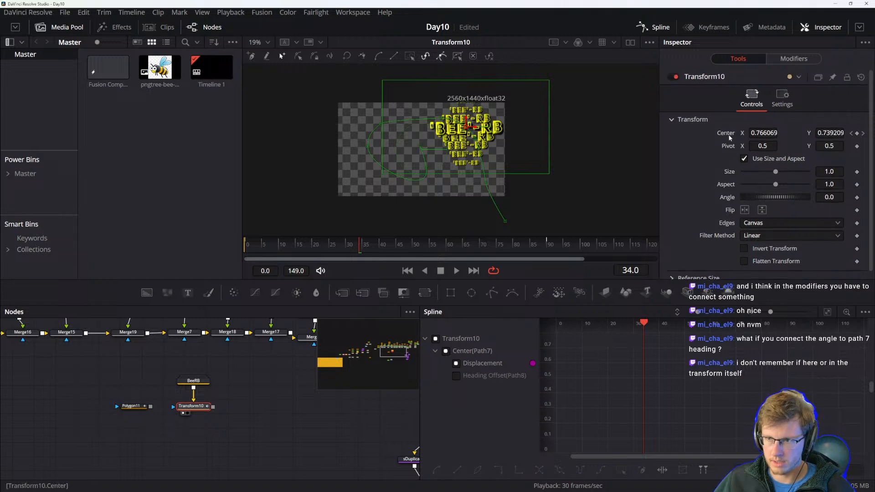
{"action": "left_click_drag", "start_coordinate": [762, 196], "coordinate": [773, 198]}
{"action": "key", "text": "ctrl+z"}
{"action": "right_click", "coordinate": [772, 197]}
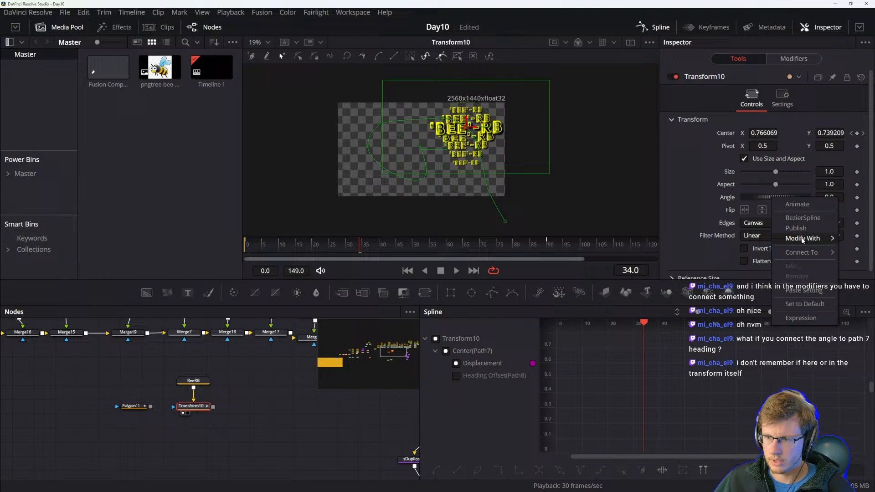
{"action": "mouse_move", "coordinate": [803, 238]}
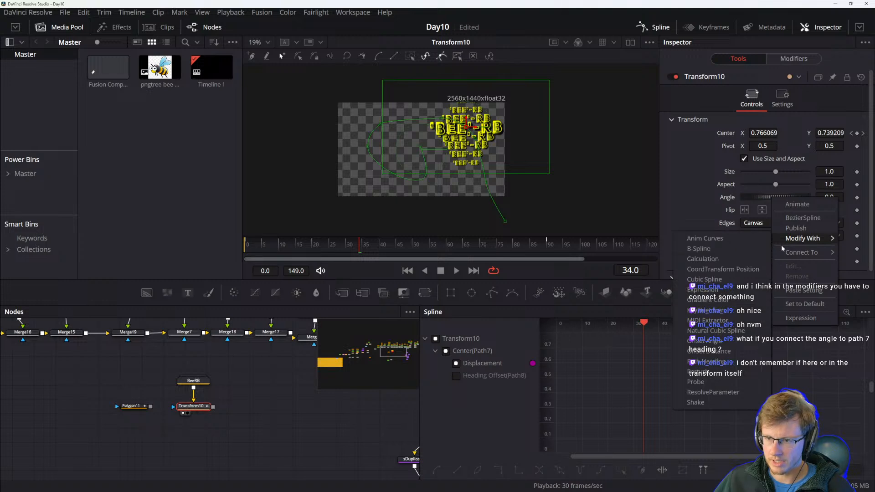
{"action": "left_click", "coordinate": [713, 345]}
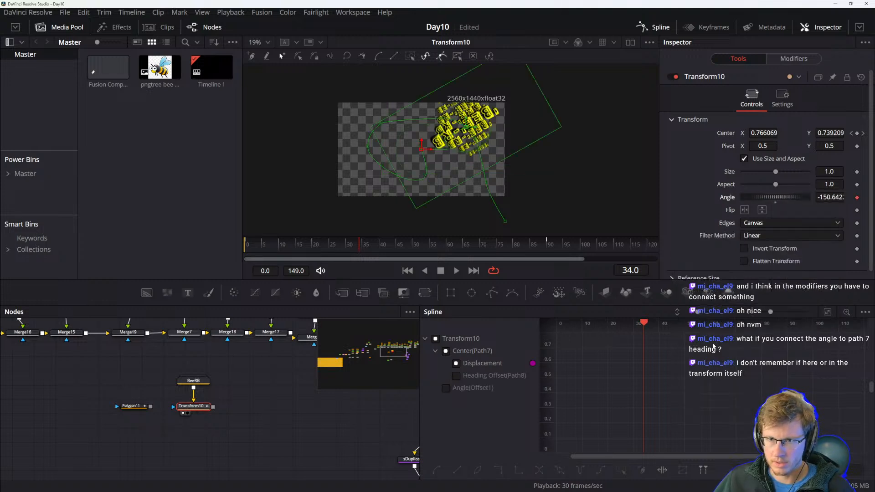
{"action": "mouse_move", "coordinate": [359, 246]}
{"action": "left_mouse_down"}
{"action": "mouse_move", "coordinate": [324, 247]}
{"action": "mouse_move", "coordinate": [386, 247]}
{"action": "mouse_move", "coordinate": [375, 247]}
{"action": "left_mouse_up"}
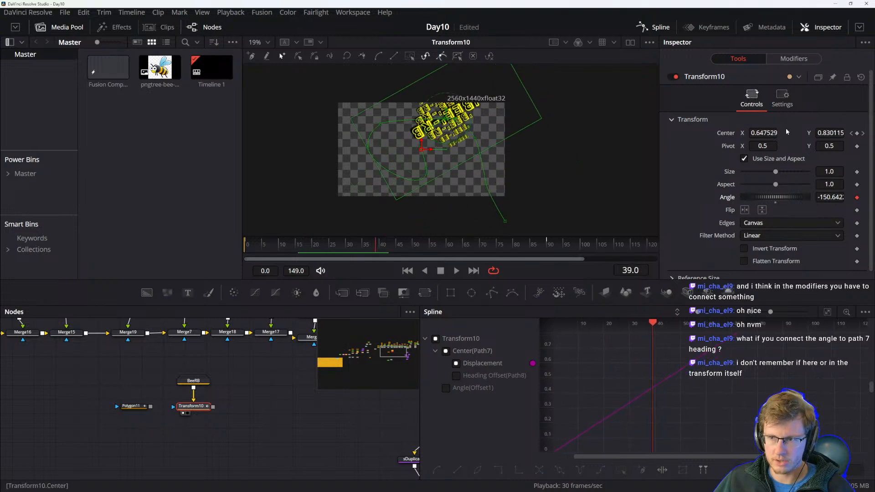
Undo the Offset modifier on Transform10's Angle and reapply an Offset modifier to it.
{"action": "right_click", "coordinate": [770, 199]}
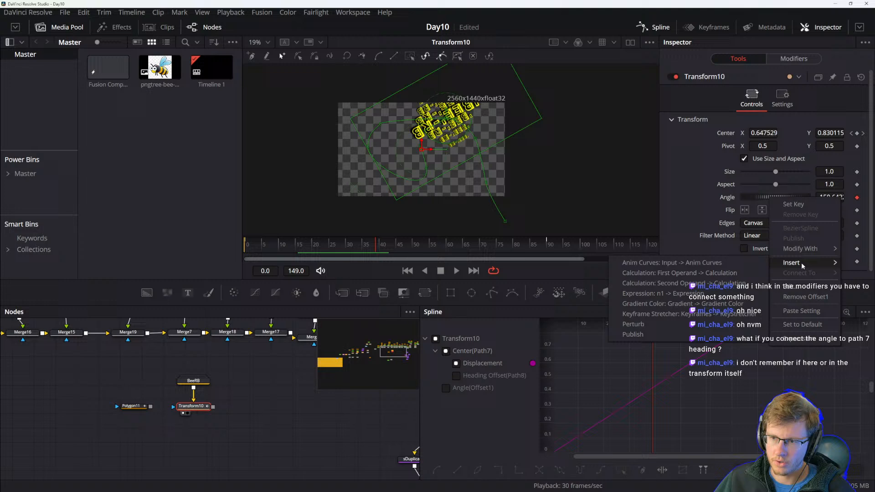
{"action": "mouse_move", "coordinate": [806, 267]}
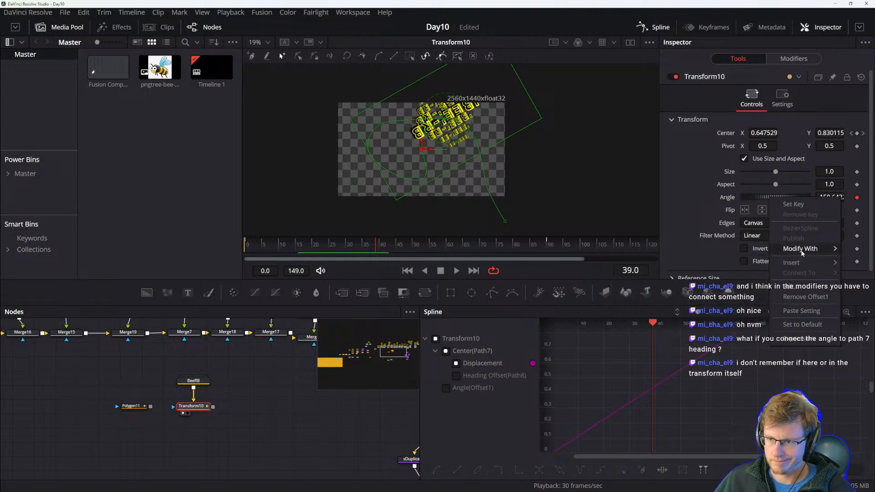
{"action": "left_click", "coordinate": [696, 188]}
{"action": "key", "text": "ctrl+z"}
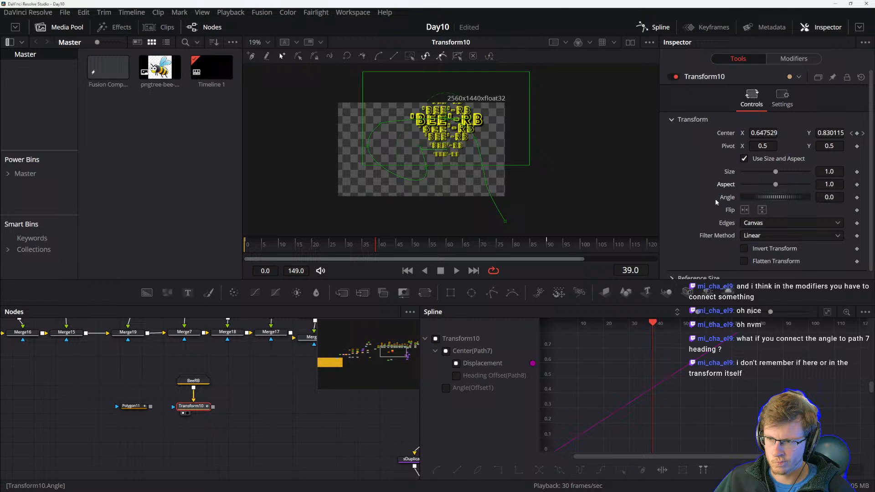
{"action": "right_click", "coordinate": [773, 199]}
{"action": "mouse_move", "coordinate": [803, 239]}
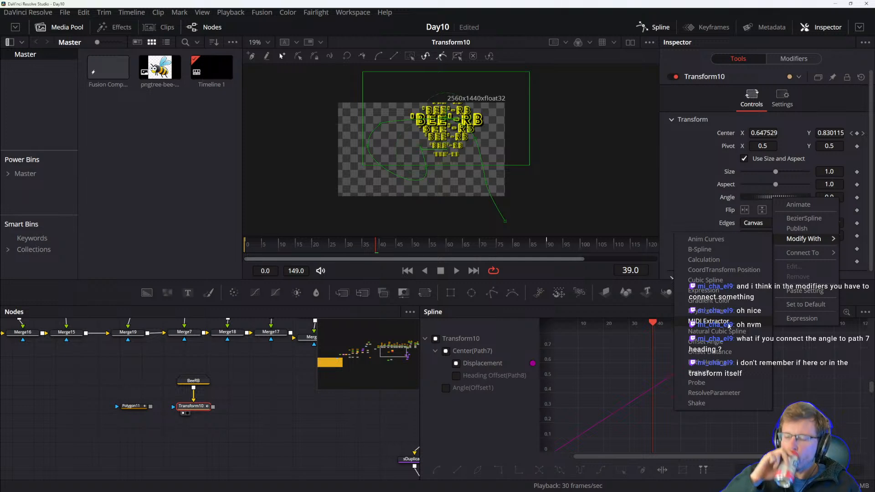
{"action": "left_click", "coordinate": [717, 344]}
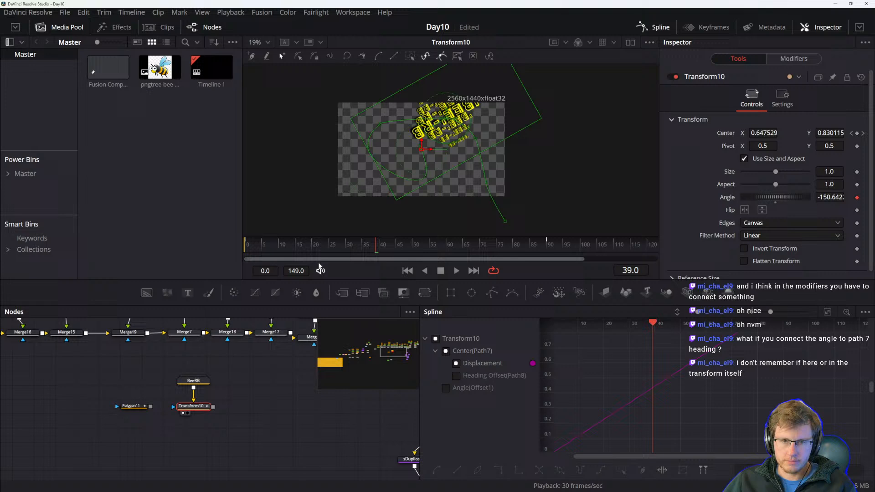
Scrub the timeline and reset Transform10's Angle to its default value.
{"action": "left_click_drag", "start_coordinate": [332, 248], "coordinate": [465, 247]}
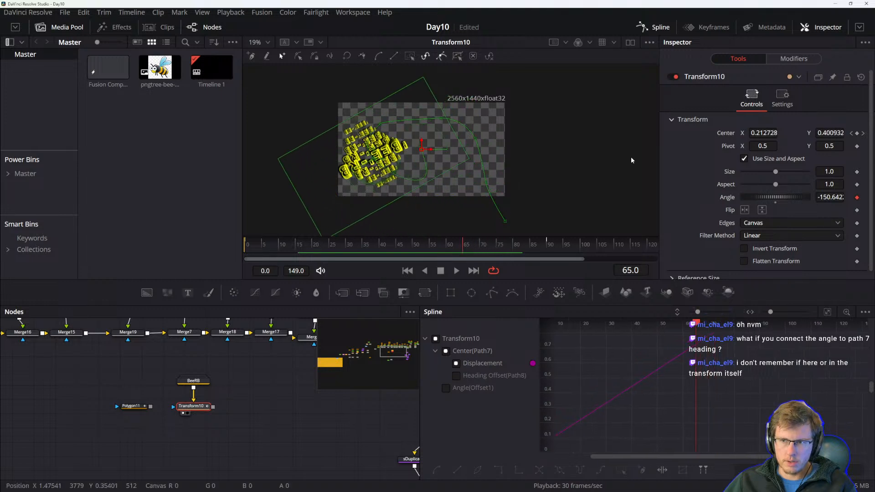
{"action": "right_click", "coordinate": [782, 197]}
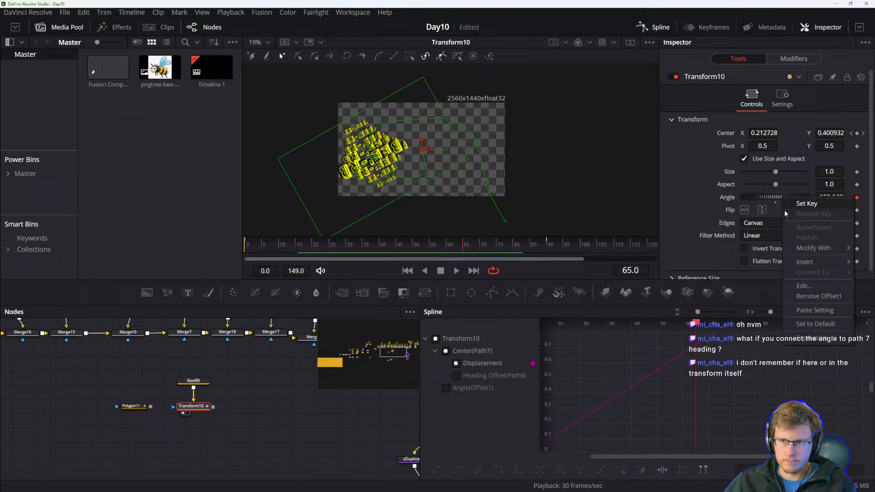
{"action": "mouse_move", "coordinate": [820, 261]}
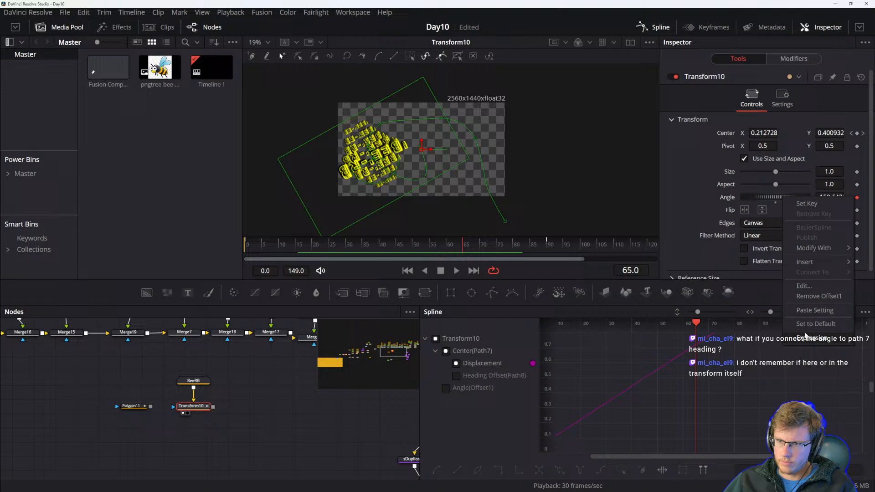
{"action": "left_click", "coordinate": [695, 196]}
{"action": "double_click", "coordinate": [693, 197]}
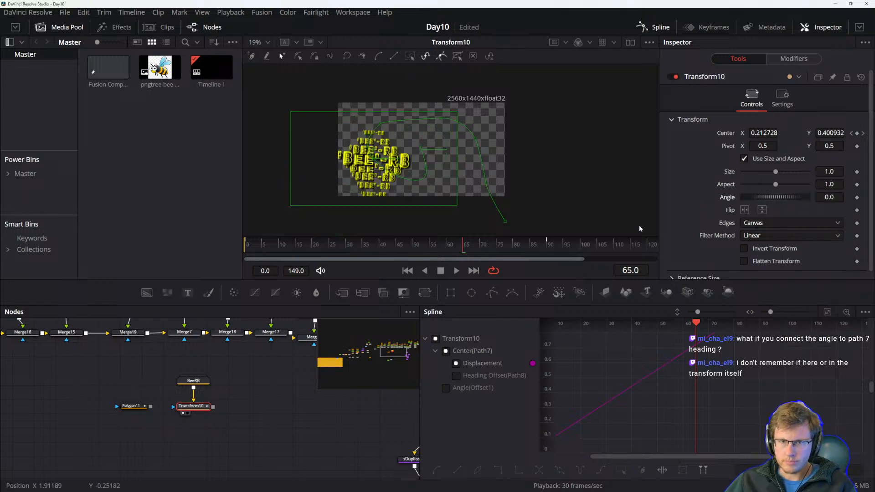
Switch to the reference manual PDF and read the section on Performing Calculations and SimpleExpressions.
{"action": "key", "text": "alt+Tab"}
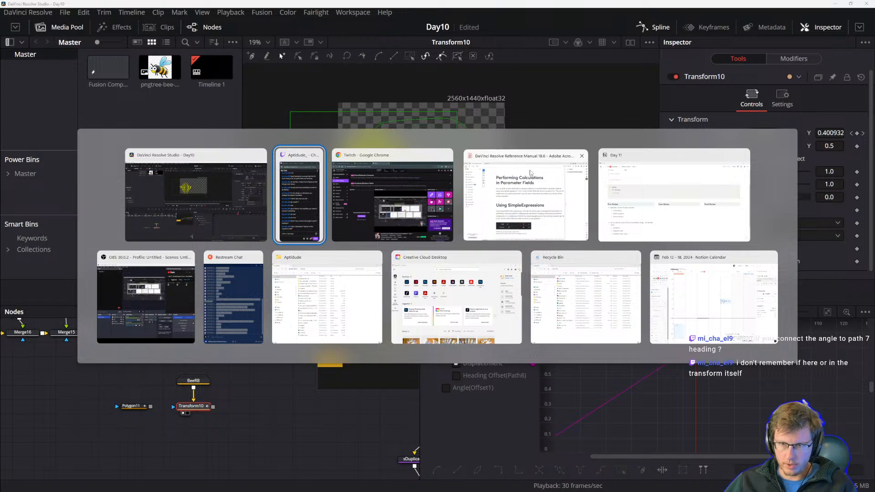
{"action": "left_click", "coordinate": [529, 174]}
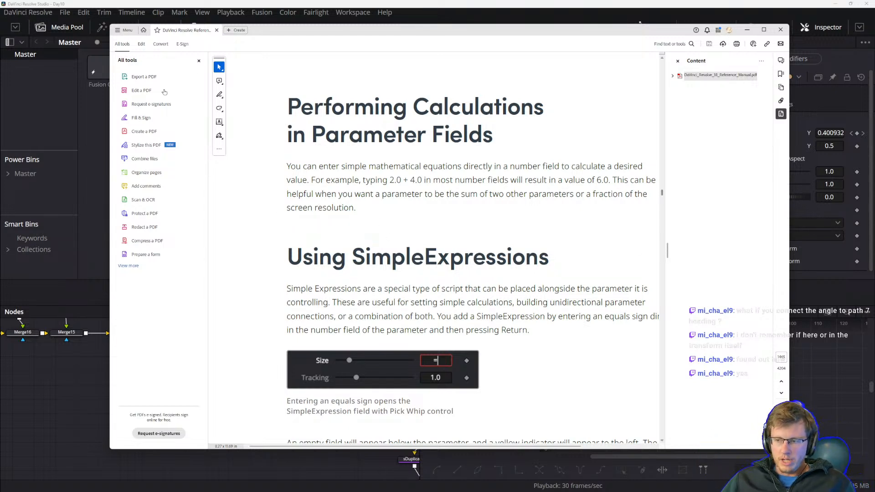
{"action": "left_click", "coordinate": [377, 5]}
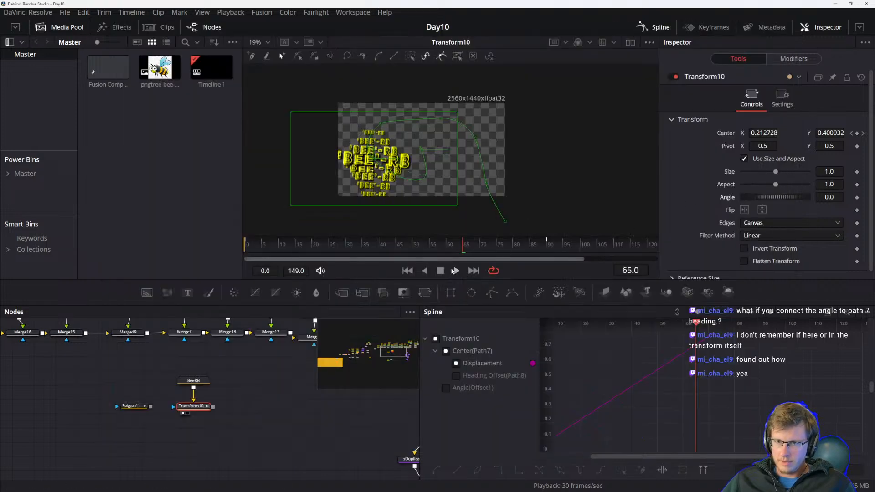
Connect Transform10's Angle to Path7's Heading and scrub the timeline to check the rotation.
{"action": "mouse_move", "coordinate": [472, 244]}
{"action": "left_mouse_down"}
{"action": "mouse_move", "coordinate": [329, 235]}
{"action": "mouse_move", "coordinate": [506, 244]}
{"action": "mouse_move", "coordinate": [486, 244]}
{"action": "left_mouse_up"}
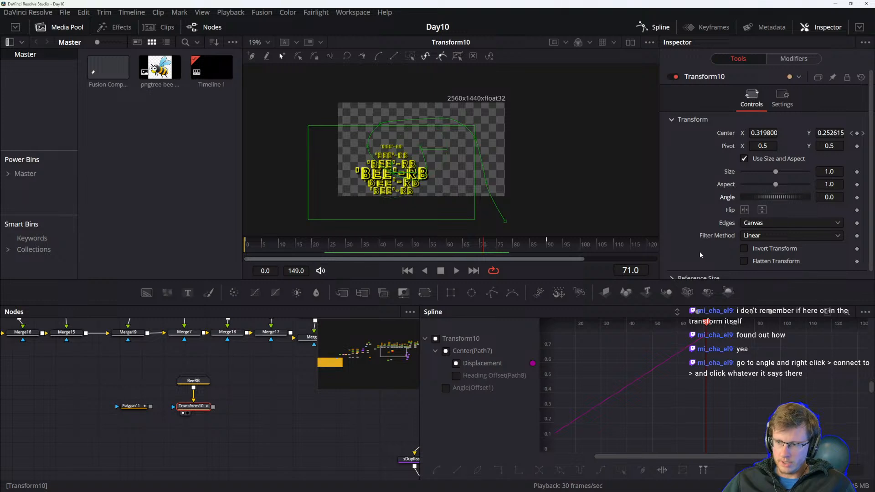
{"action": "right_click", "coordinate": [764, 199]}
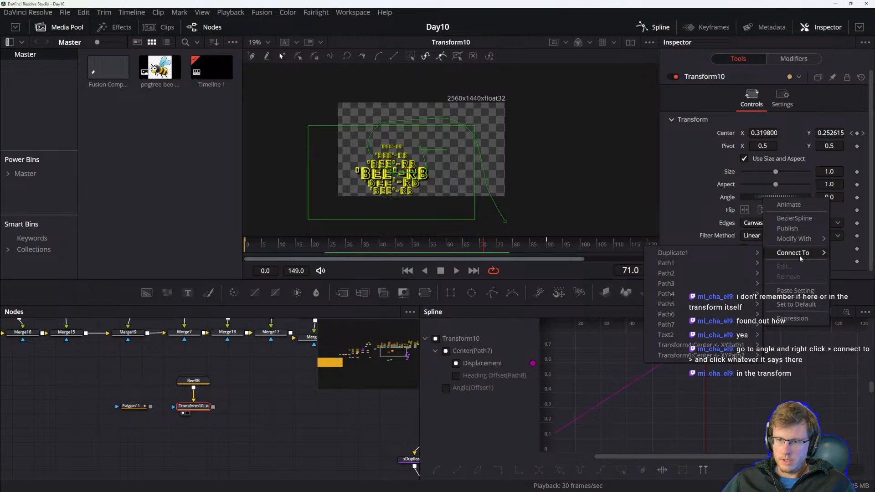
{"action": "mouse_move", "coordinate": [698, 314]}
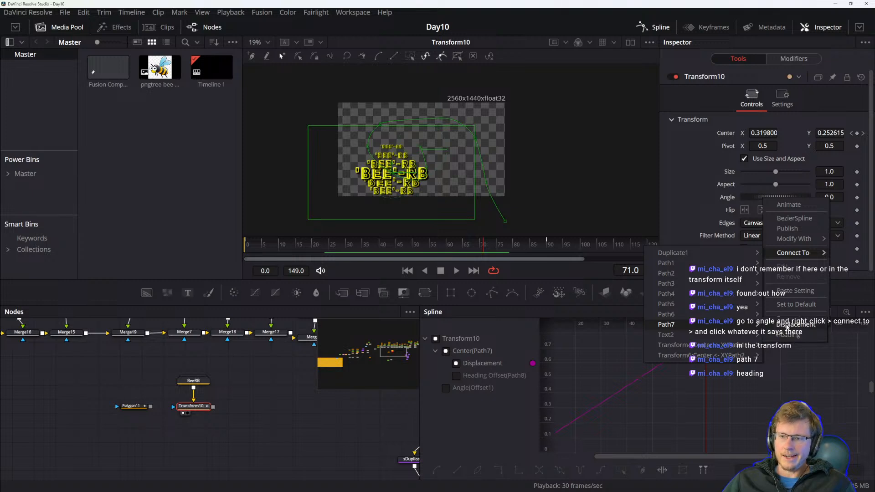
{"action": "left_click", "coordinate": [794, 324]}
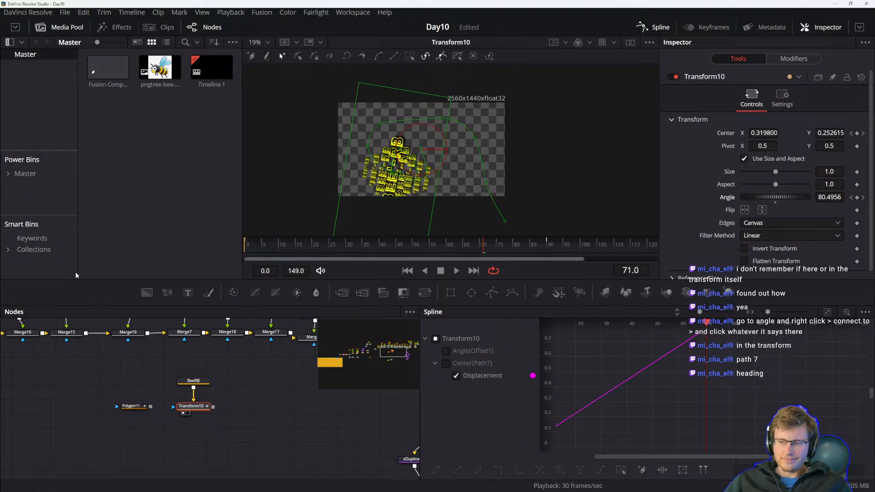
{"action": "left_click_drag", "start_coordinate": [409, 247], "coordinate": [300, 230]}
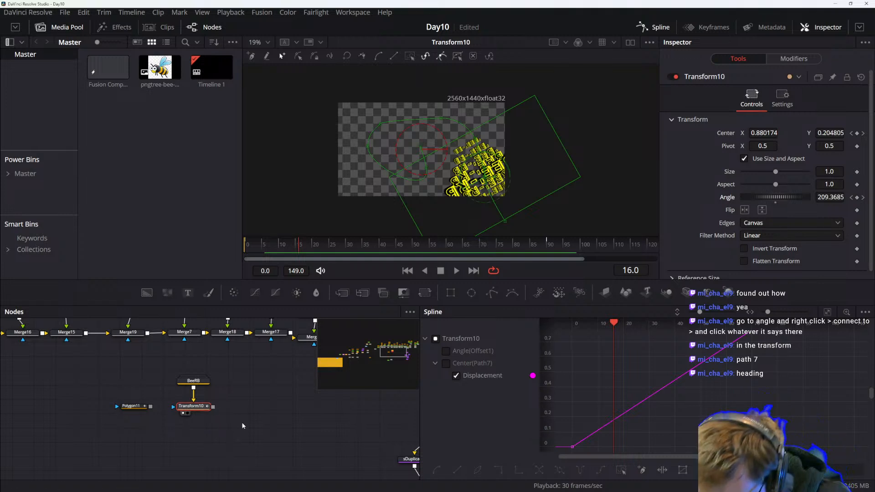
Select the Transform10 node and play the animation to preview the rotation along the path.
{"action": "scroll", "coordinate": [253, 400], "scroll_direction": "down", "scroll_amount": 3}
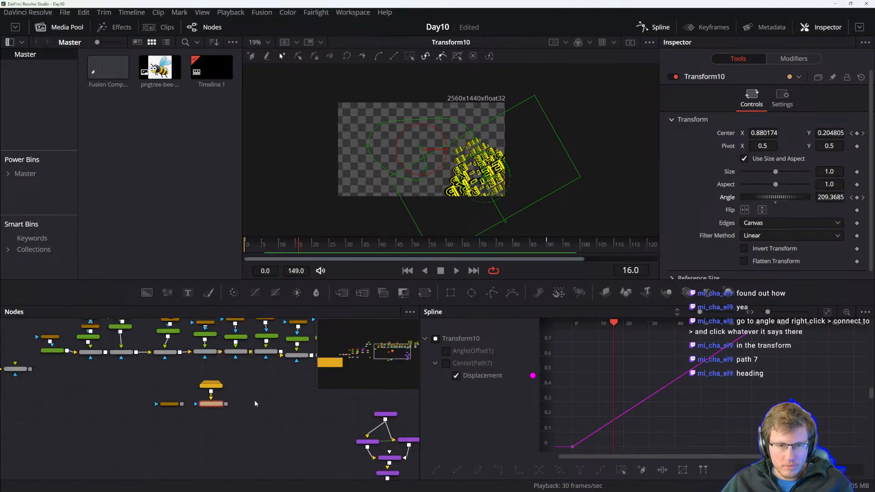
{"action": "left_click_drag", "start_coordinate": [196, 441], "coordinate": [234, 438]}
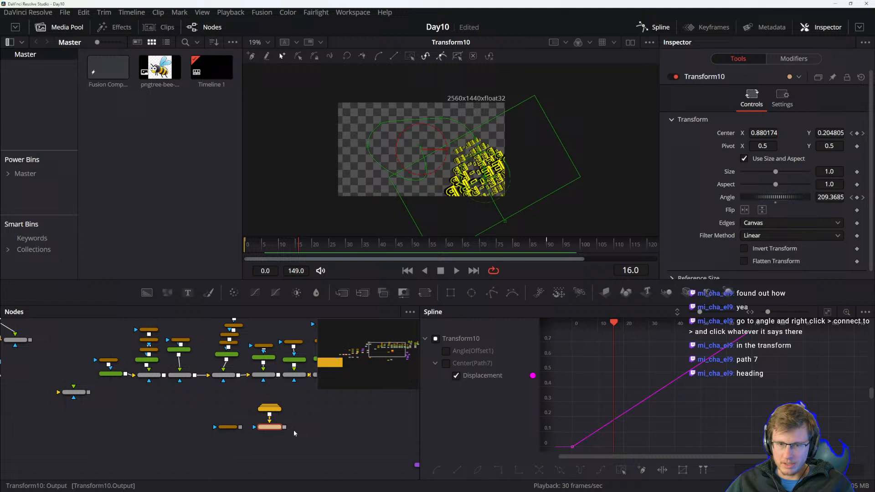
{"action": "scroll", "coordinate": [324, 430], "scroll_direction": "up", "scroll_amount": 2}
{"action": "scroll", "coordinate": [192, 449], "scroll_direction": "up", "scroll_amount": 2}
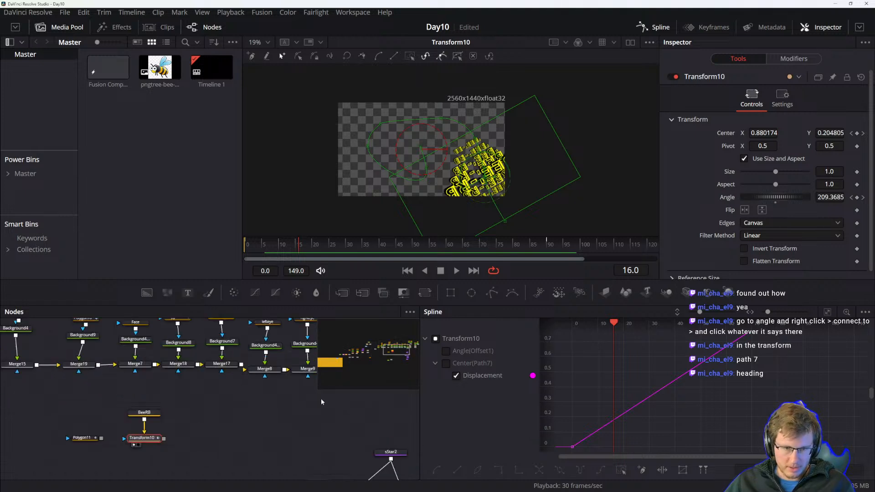
{"action": "left_click", "coordinate": [125, 452]}
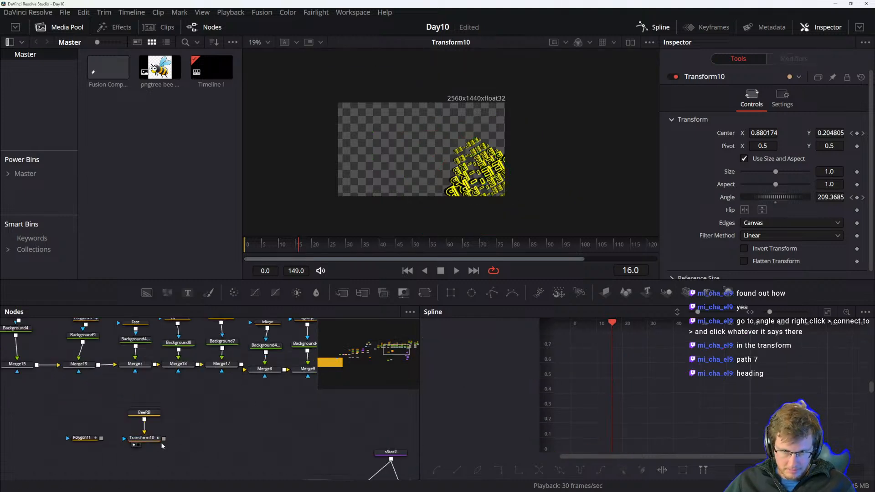
{"action": "key", "text": "space"}
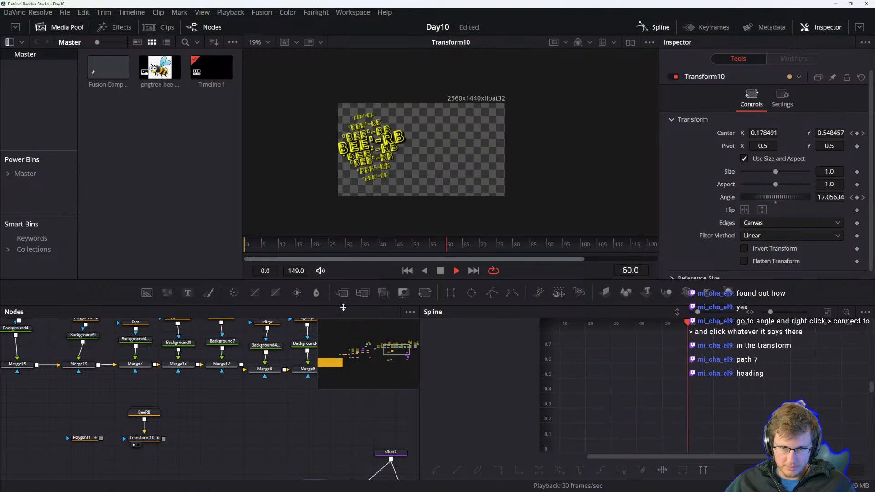
{"action": "key", "text": "space"}
Move the end keyframe of Transform10's Path7 displacement to frame 149 in the keyframes view.
{"action": "left_click", "coordinate": [143, 438]}
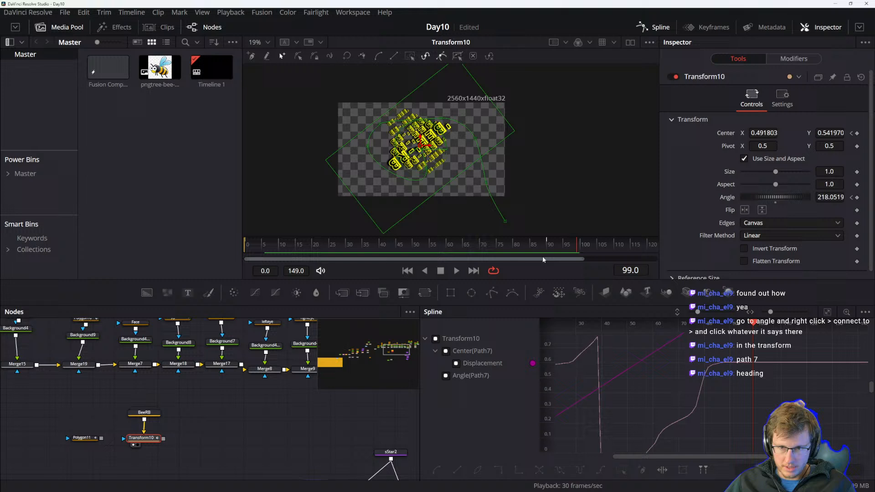
{"action": "left_click", "coordinate": [548, 241]}
{"action": "left_click_drag", "start_coordinate": [686, 372], "coordinate": [690, 399]}
{"action": "left_click_drag", "start_coordinate": [638, 403], "coordinate": [632, 438]}
{"action": "left_click", "coordinate": [709, 27]}
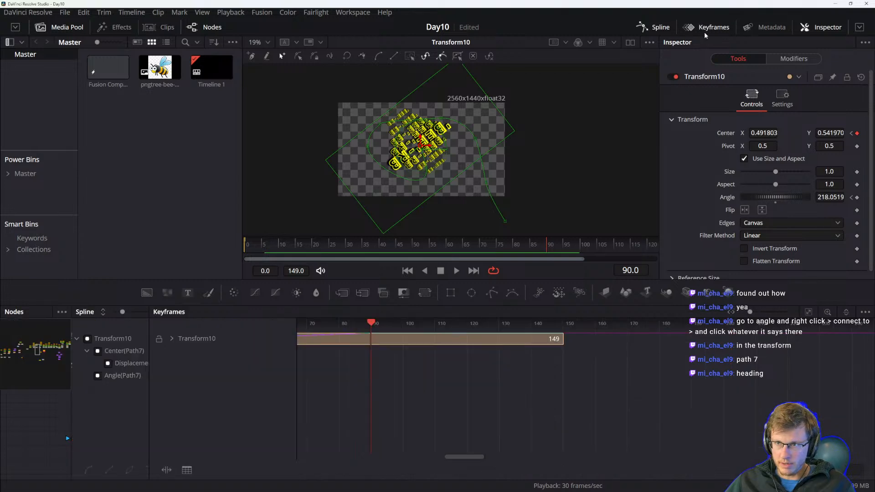
{"action": "left_click_drag", "start_coordinate": [357, 396], "coordinate": [417, 394]}
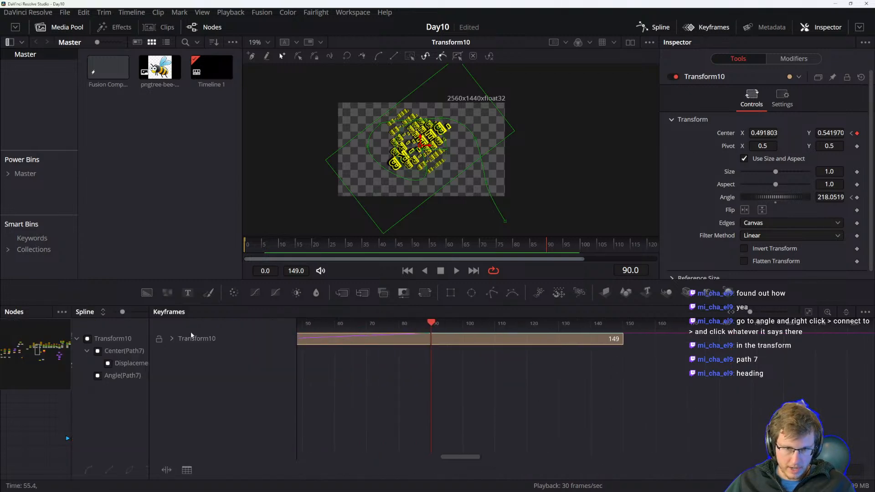
{"action": "left_click", "coordinate": [170, 339]}
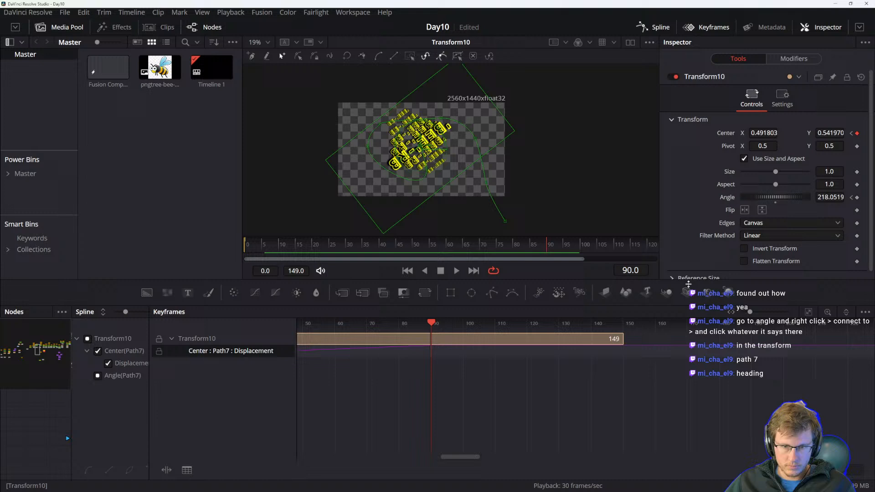
{"action": "left_click", "coordinate": [811, 314]}
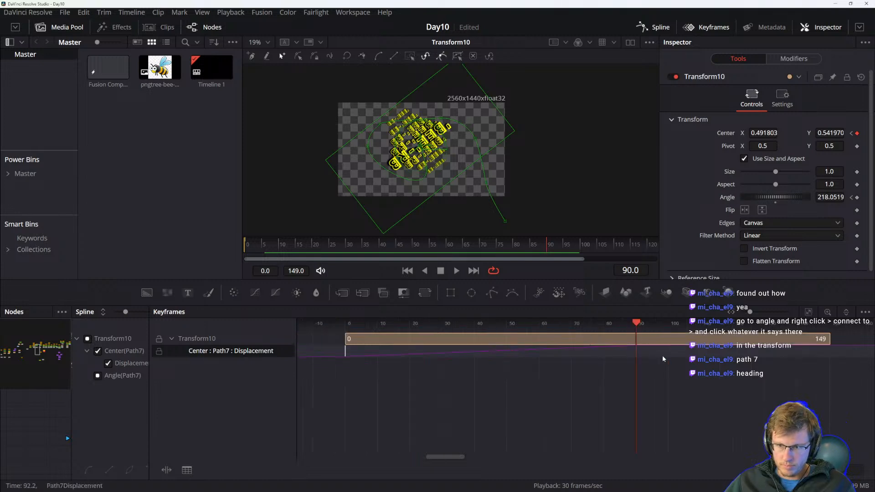
{"action": "left_click_drag", "start_coordinate": [636, 351], "coordinate": [695, 351]}
{"action": "left_click_drag", "start_coordinate": [636, 353], "coordinate": [722, 353]}
{"action": "key", "text": "ctrl+z"}
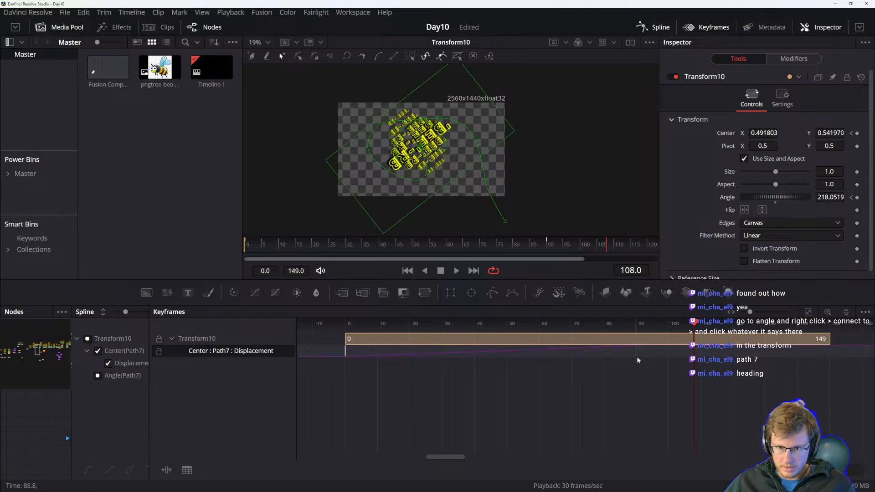
{"action": "left_click_drag", "start_coordinate": [628, 343], "coordinate": [654, 385]}
{"action": "left_click_drag", "start_coordinate": [624, 353], "coordinate": [766, 353]}
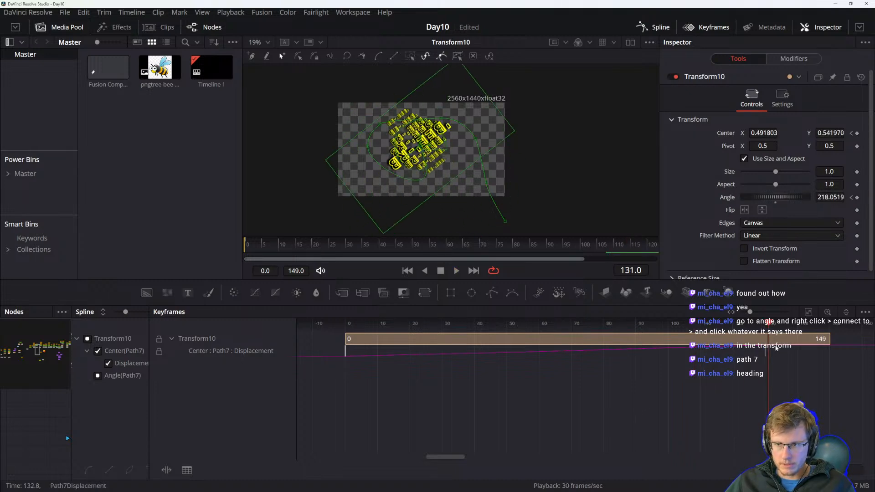
{"action": "left_click_drag", "start_coordinate": [765, 352], "coordinate": [827, 352]}
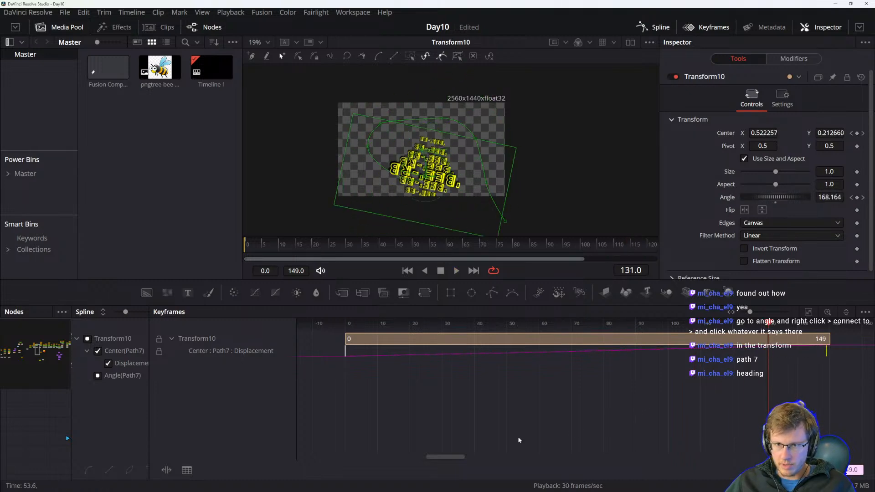
Preview the animation and review the node graph and Transform10's spline curves.
{"action": "key", "text": "space"}
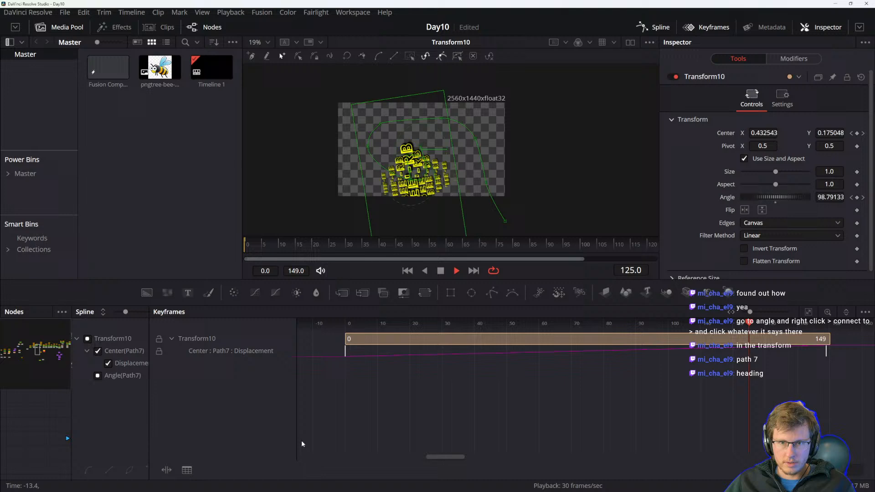
{"action": "key", "text": "space"}
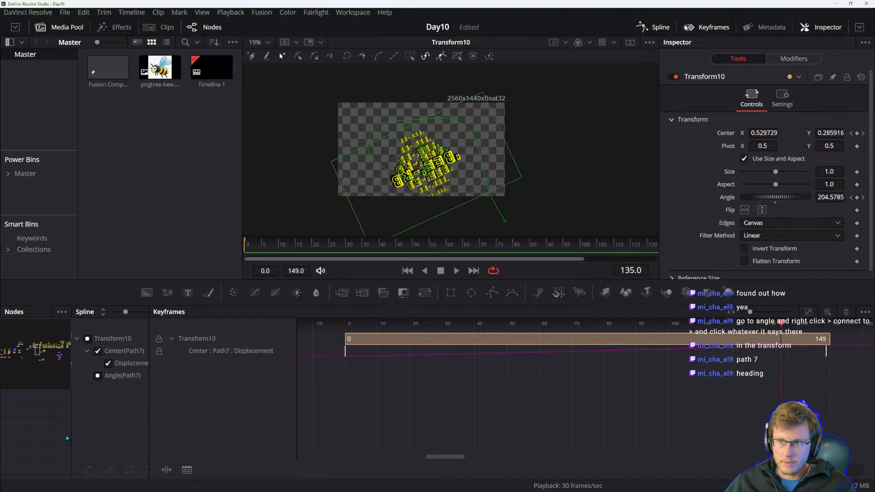
{"action": "left_click", "coordinate": [704, 28]}
{"action": "left_click", "coordinate": [662, 30]}
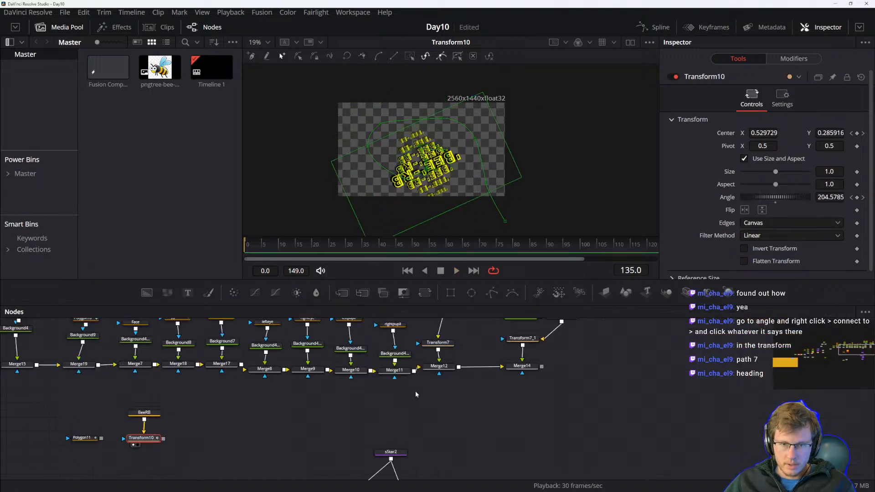
{"action": "scroll", "coordinate": [416, 445], "scroll_direction": "down", "scroll_amount": 3}
{"action": "left_click_drag", "start_coordinate": [462, 387], "coordinate": [467, 341]}
{"action": "left_click_drag", "start_coordinate": [466, 421], "coordinate": [478, 347]}
{"action": "left_click_drag", "start_coordinate": [235, 325], "coordinate": [386, 435]}
{"action": "left_click", "coordinate": [328, 400]}
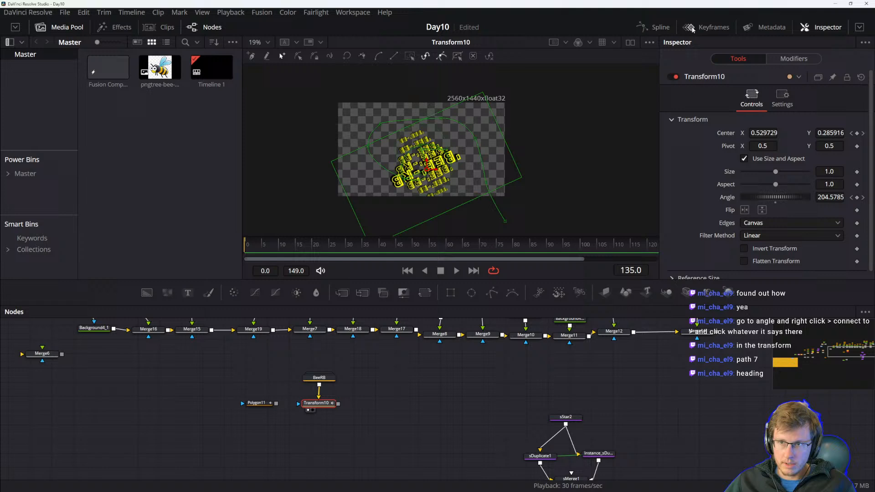
{"action": "left_click", "coordinate": [655, 27]}
{"action": "scroll", "coordinate": [660, 380], "scroll_direction": "down", "scroll_amount": 2}
{"action": "left_click_drag", "start_coordinate": [656, 379], "coordinate": [711, 359]}
{"action": "left_click", "coordinate": [325, 406]}
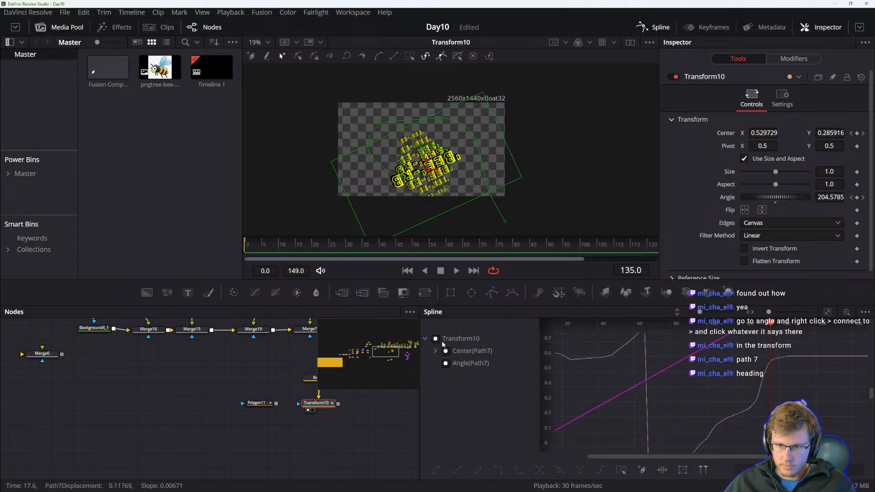
Inspect Transform10's Center(Path7) and Angle(Path7) curves in the spline editor, toggling each curve's visibility.
{"action": "left_click", "coordinate": [441, 343]}
{"action": "left_click_drag", "start_coordinate": [678, 392], "coordinate": [688, 408]}
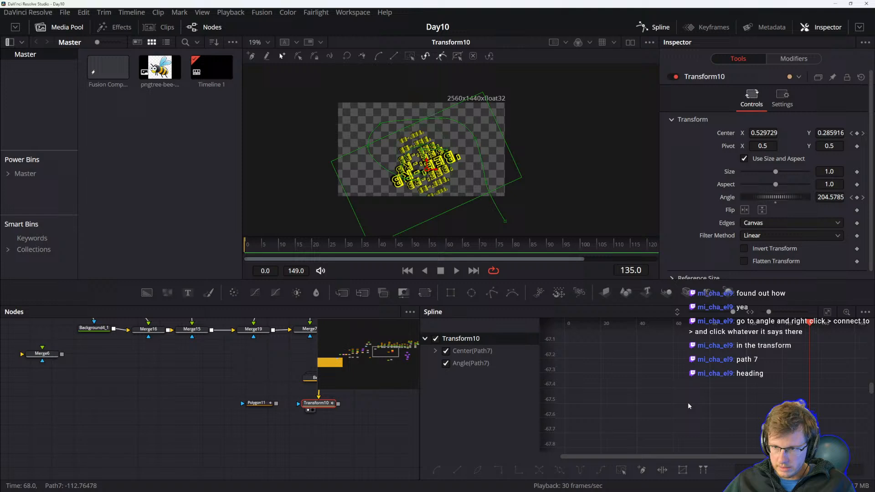
{"action": "left_click_drag", "start_coordinate": [799, 348], "coordinate": [707, 433]}
{"action": "scroll", "coordinate": [691, 416], "scroll_direction": "down", "scroll_amount": 3}
{"action": "scroll", "coordinate": [654, 418], "scroll_direction": "down", "scroll_amount": 3}
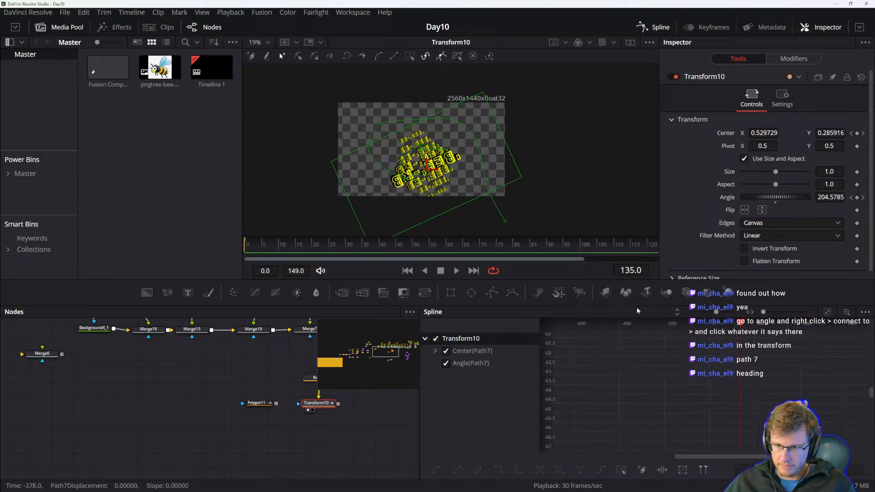
{"action": "left_click", "coordinate": [828, 312]}
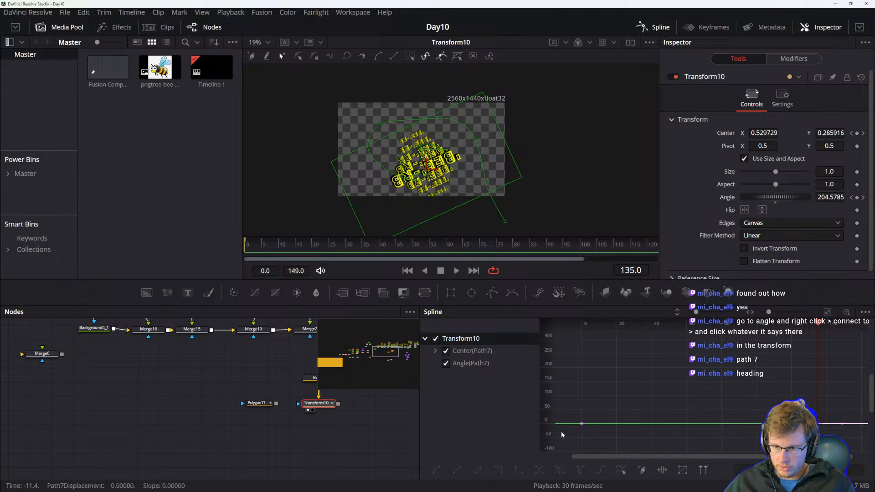
{"action": "left_click", "coordinate": [486, 363]}
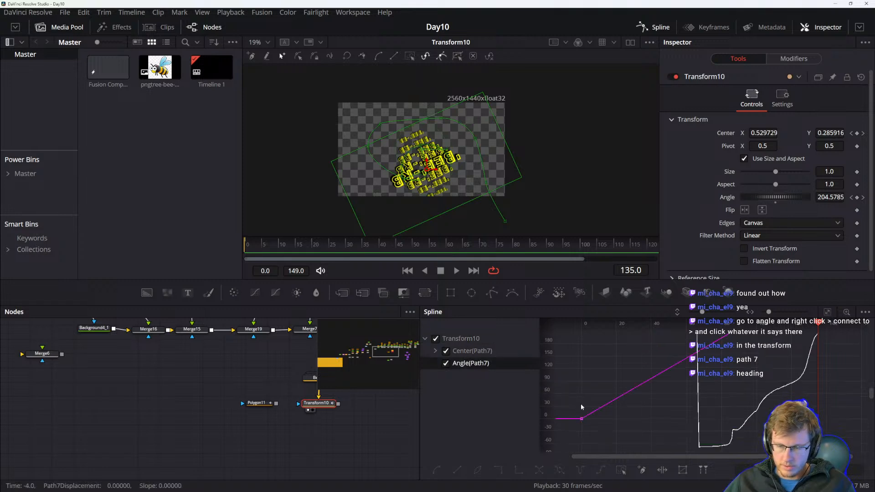
{"action": "left_click", "coordinate": [471, 352]}
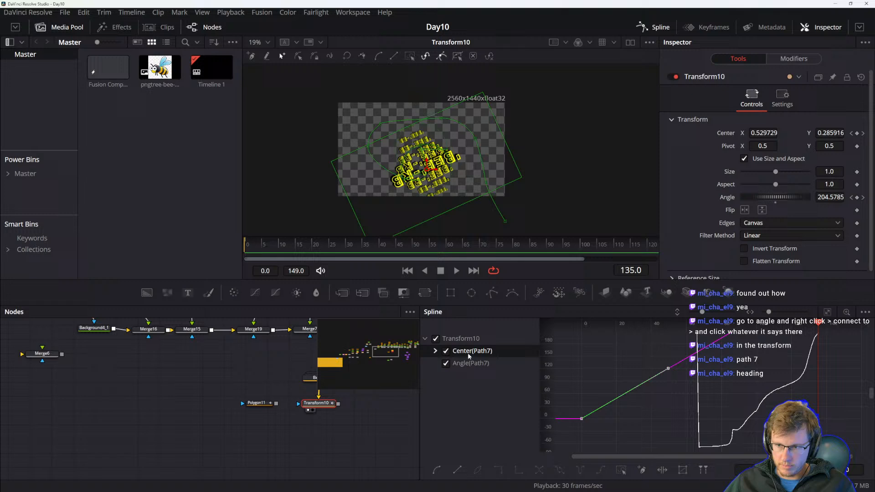
{"action": "left_click", "coordinate": [827, 313]}
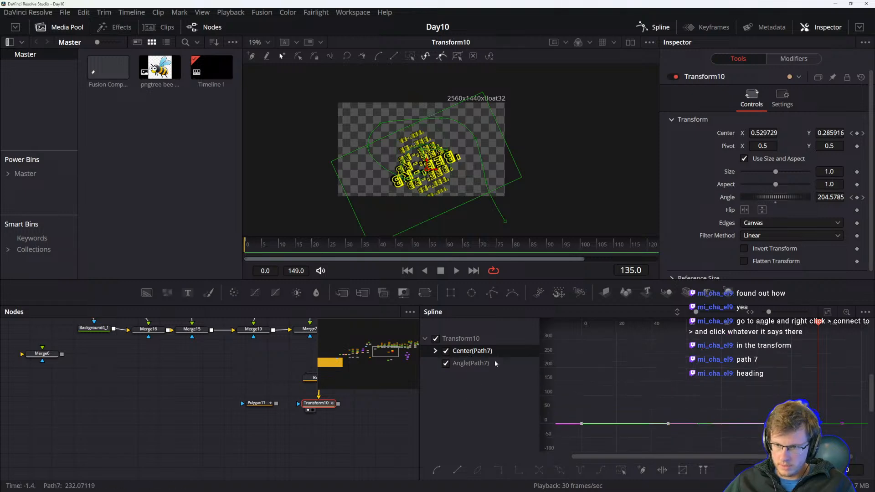
{"action": "left_click", "coordinate": [446, 363]}
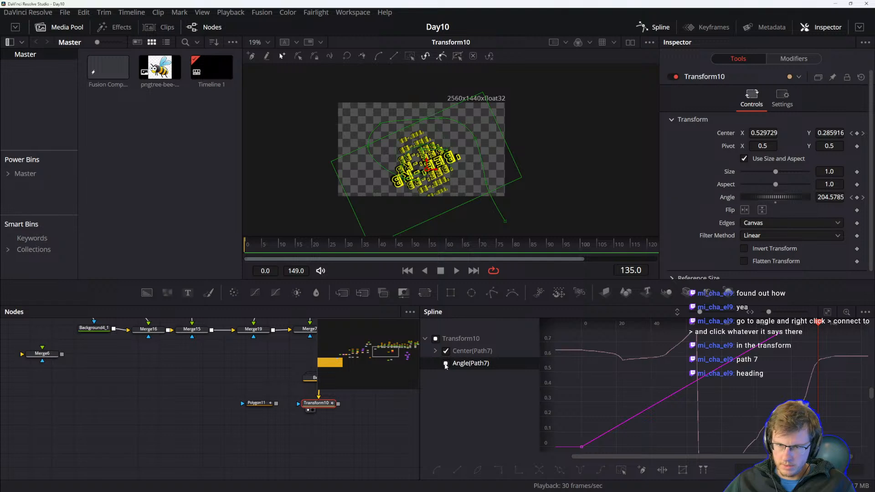
{"action": "left_click", "coordinate": [827, 317]}
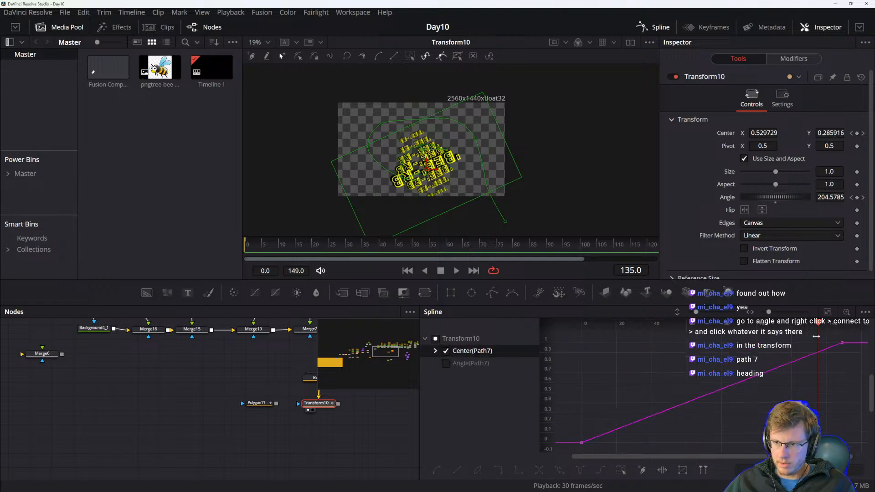
Smooth all Path7 displacement keyframes and play back the animation to check the motion.
{"action": "left_click_drag", "start_coordinate": [859, 338], "coordinate": [566, 456]}
{"action": "key", "text": "shift+s"}
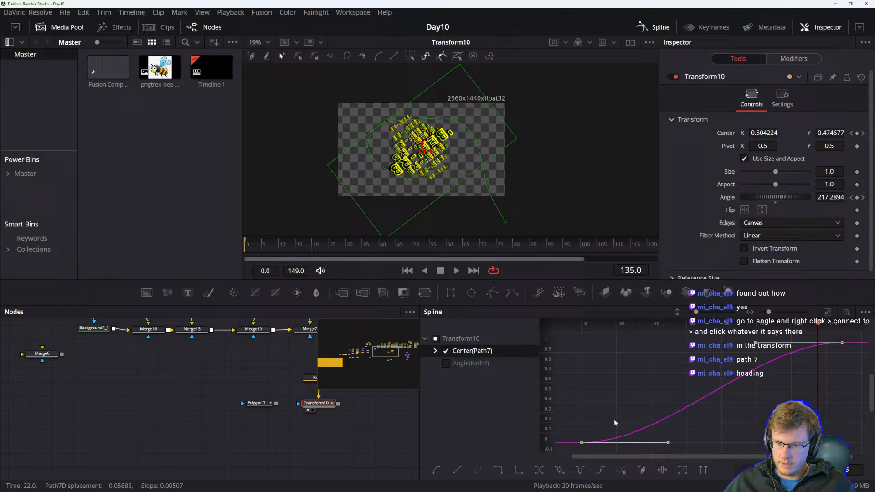
{"action": "key", "text": "space"}
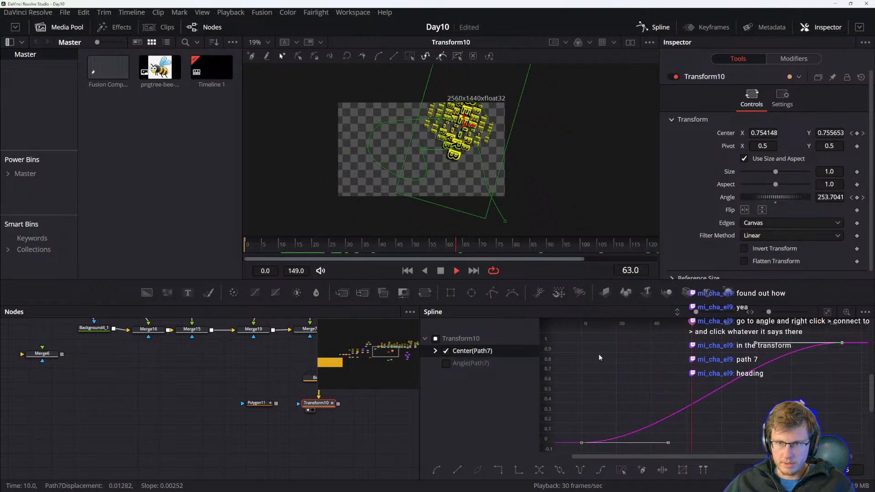
{"action": "key", "text": "space"}
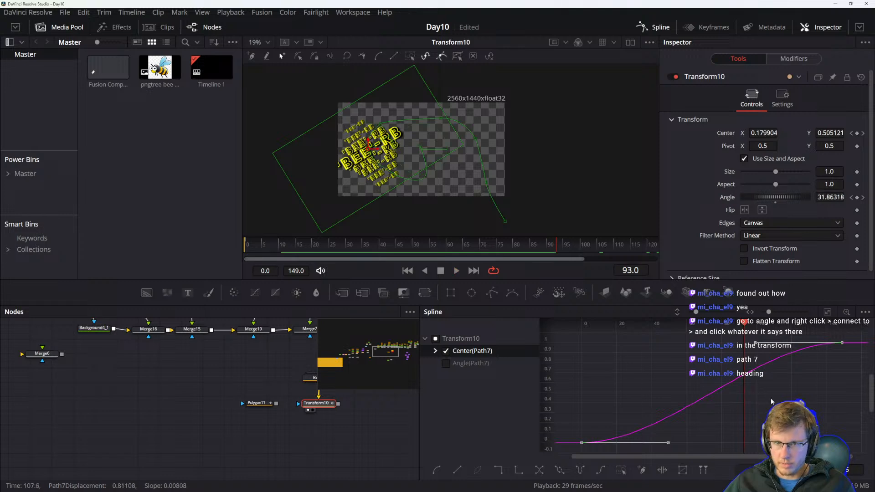
{"action": "left_click_drag", "start_coordinate": [780, 365], "coordinate": [744, 375]}
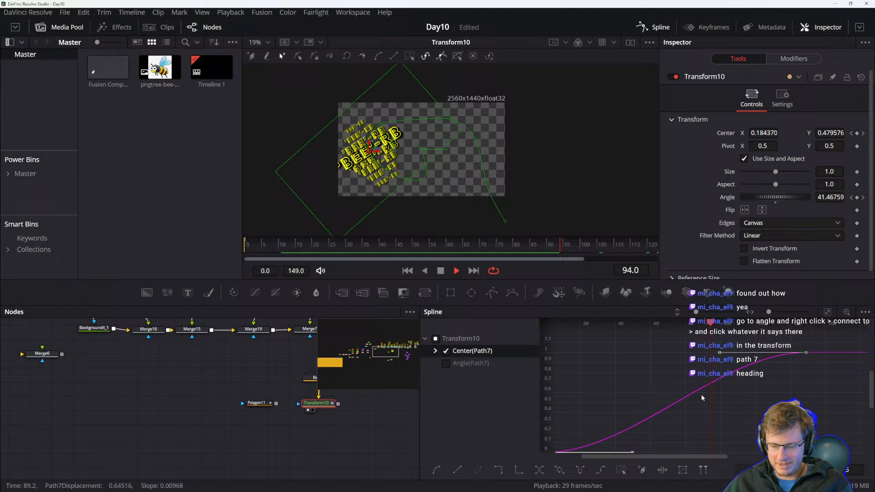
{"action": "key", "text": "space"}
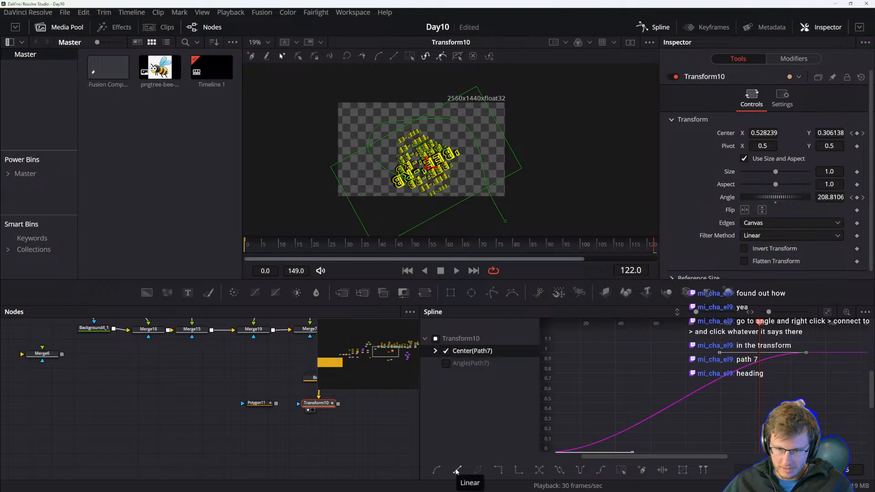
{"action": "key", "text": "space"}
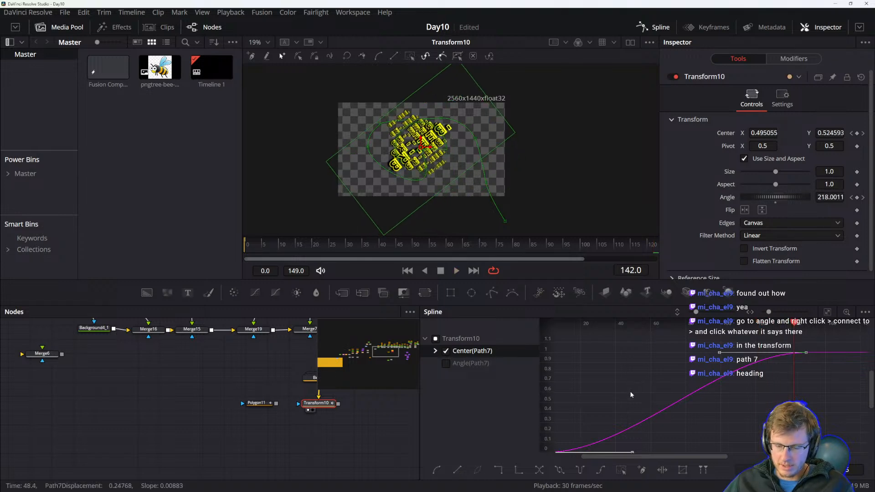
Set the Path7 displacement keyframes to linear, adjust the curve's keyframes, and preview the playback.
{"action": "key", "text": "l"}
{"action": "left_click_drag", "start_coordinate": [627, 395], "coordinate": [662, 392]}
{"action": "left_click", "coordinate": [677, 372]}
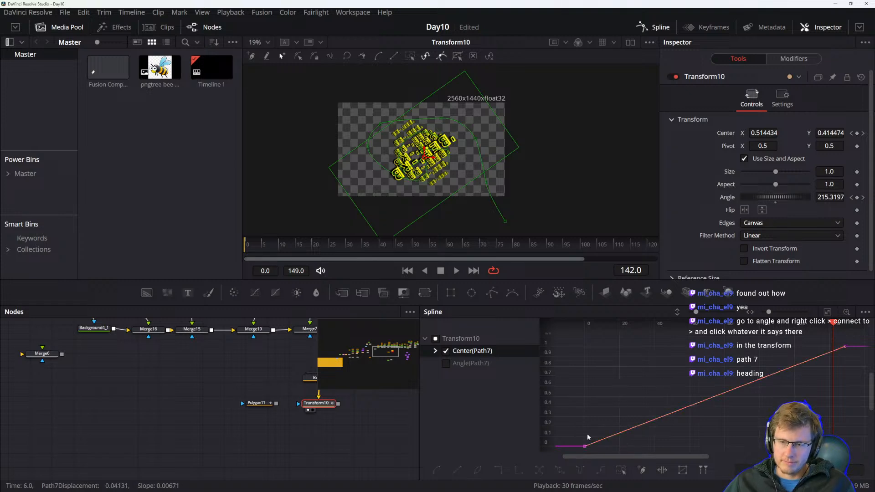
{"action": "left_click", "coordinate": [672, 416]}
{"action": "left_click_drag", "start_coordinate": [673, 414], "coordinate": [752, 370]}
{"action": "left_click", "coordinate": [851, 348]}
{"action": "key", "text": "space"}
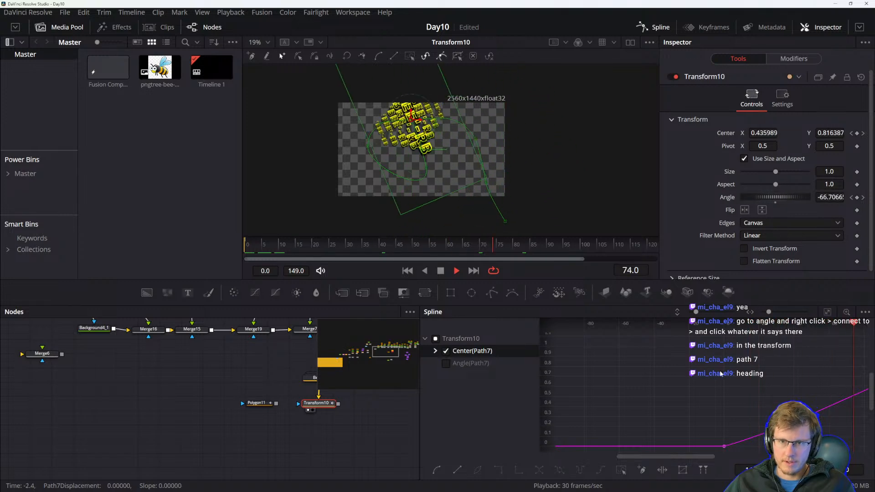
{"action": "key", "text": "space"}
Reduce Transform10's size to 0.45 and play back the animation.
{"action": "left_click_drag", "start_coordinate": [292, 439], "coordinate": [188, 472]}
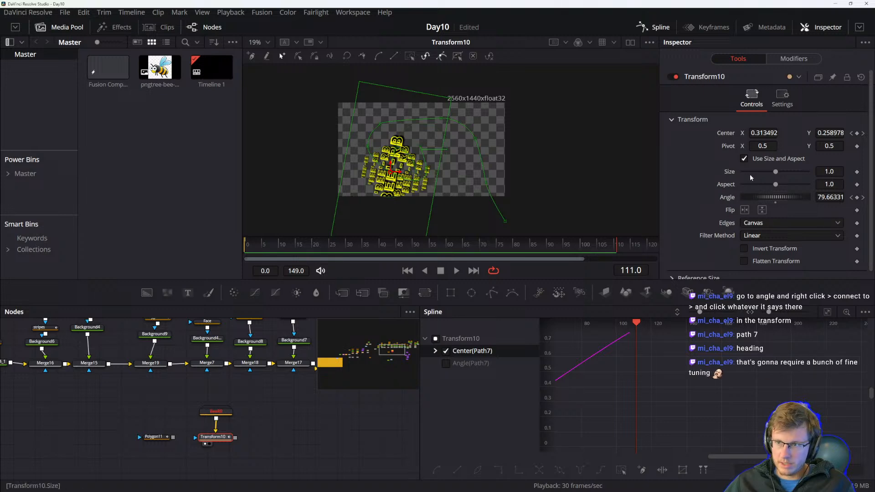
{"action": "left_click_drag", "start_coordinate": [773, 173], "coordinate": [758, 174]}
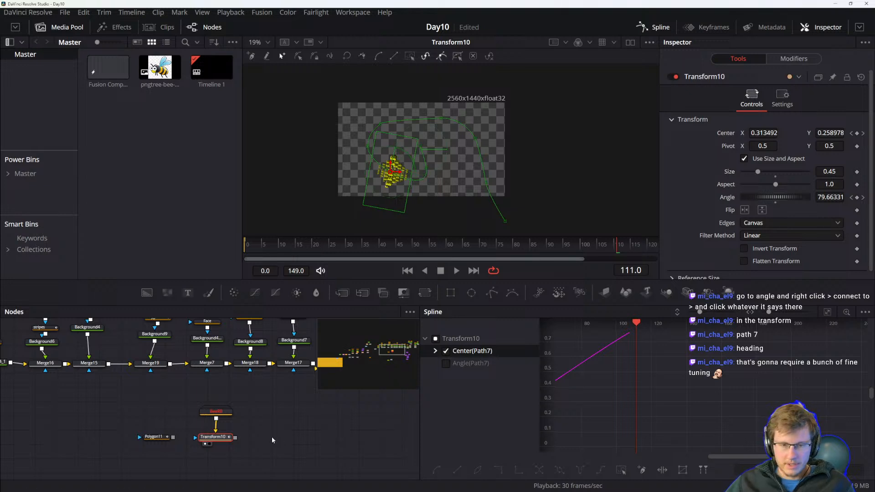
{"action": "key", "text": "space"}
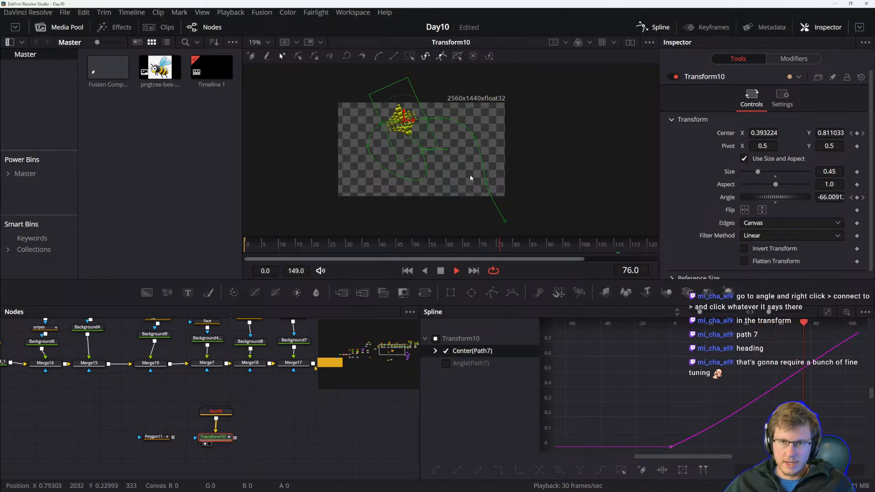
{"action": "key", "text": "space"}
Add a Transform11 node connected below Transform10 in the node graph.
{"action": "left_click_drag", "start_coordinate": [277, 444], "coordinate": [280, 434]}
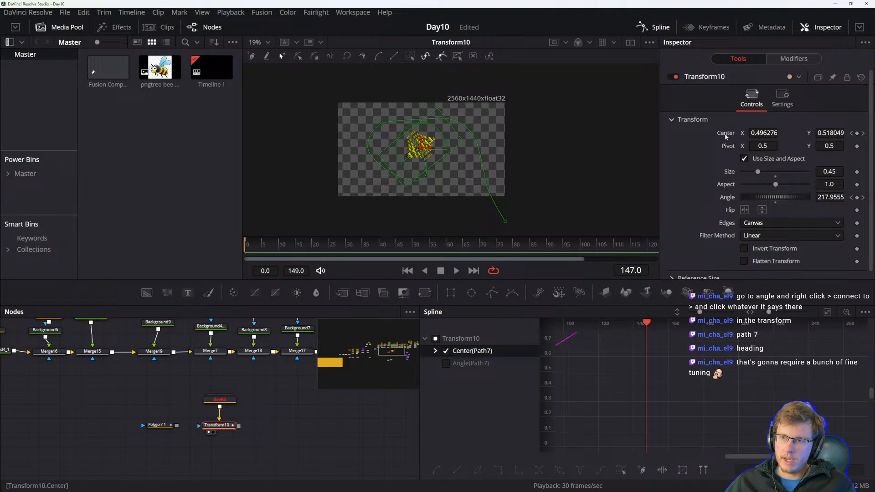
{"action": "left_click_drag", "start_coordinate": [218, 425], "coordinate": [213, 422]}
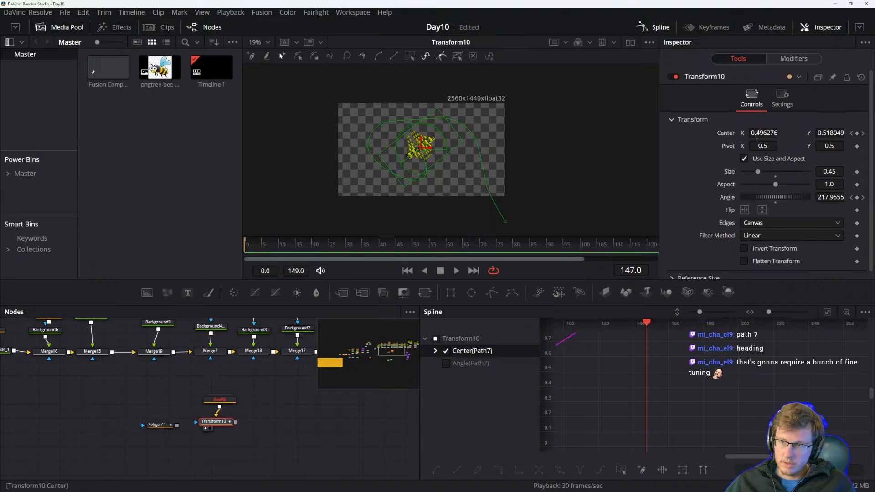
{"action": "left_click_drag", "start_coordinate": [362, 292], "coordinate": [222, 456]}
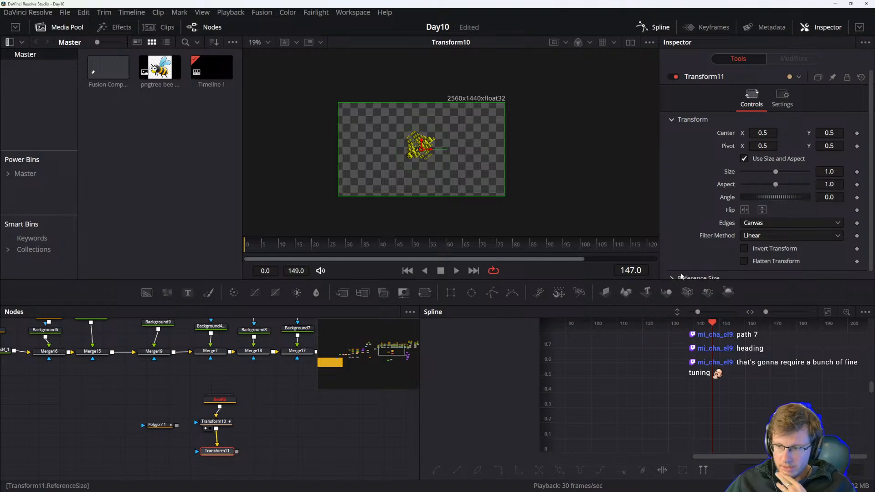
{"action": "left_click", "coordinate": [219, 422]}
{"action": "left_click", "coordinate": [218, 452]}
{"action": "left_click", "coordinate": [222, 422]}
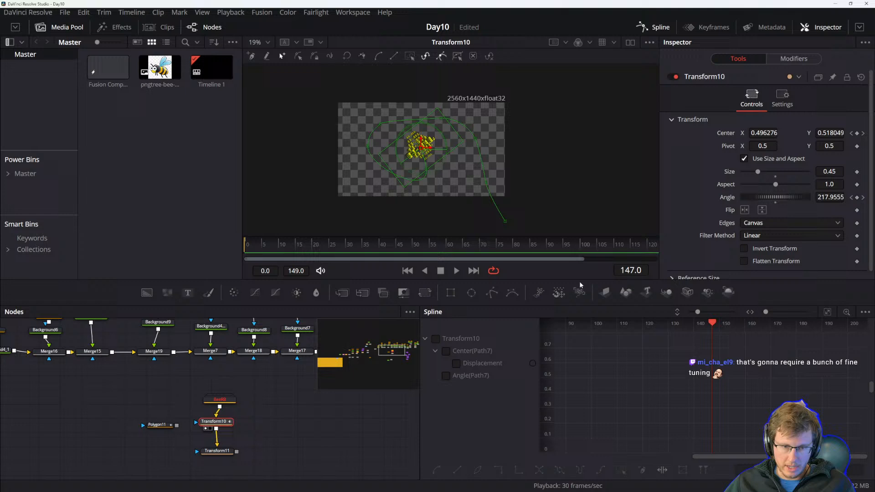
{"action": "left_click", "coordinate": [217, 452]}
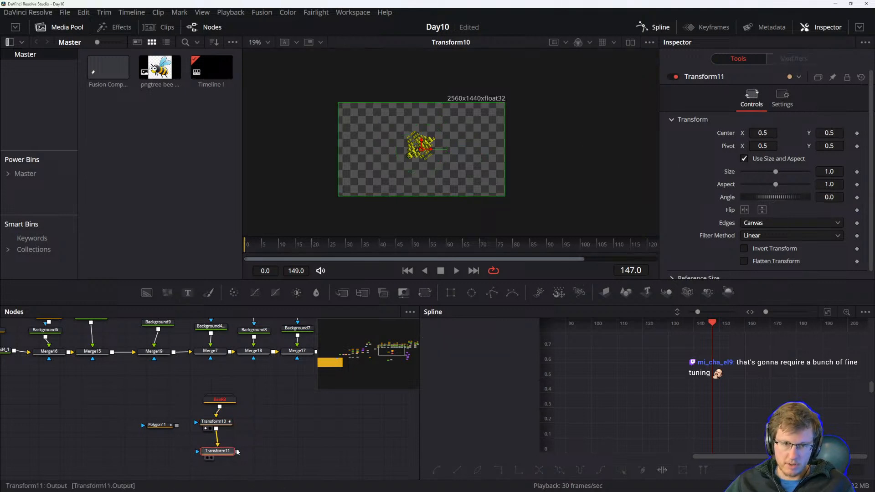
Modify Transform11's Center with a Perturb modifier and open its modifier settings.
{"action": "right_click", "coordinate": [733, 133]}
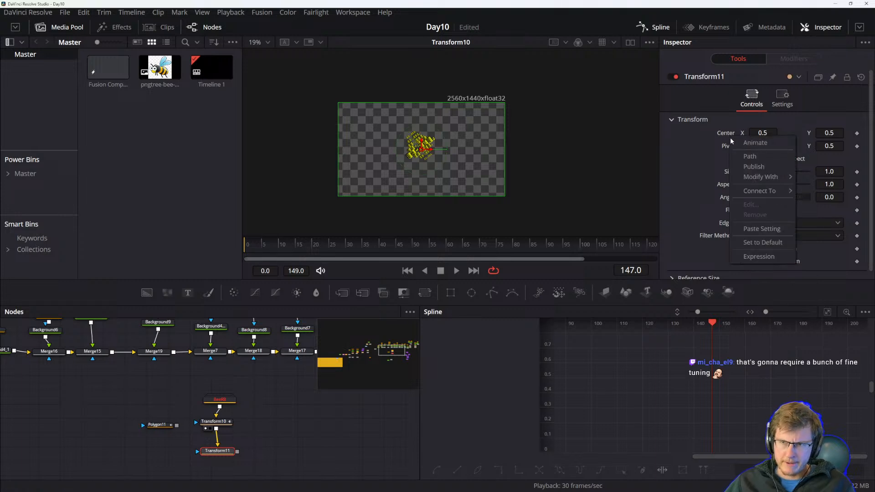
{"action": "mouse_move", "coordinate": [760, 179]}
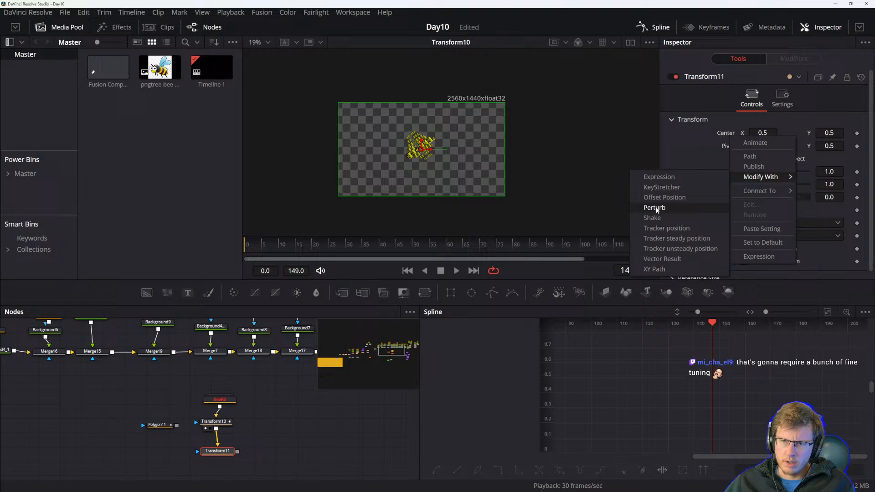
{"action": "left_click", "coordinate": [667, 218]}
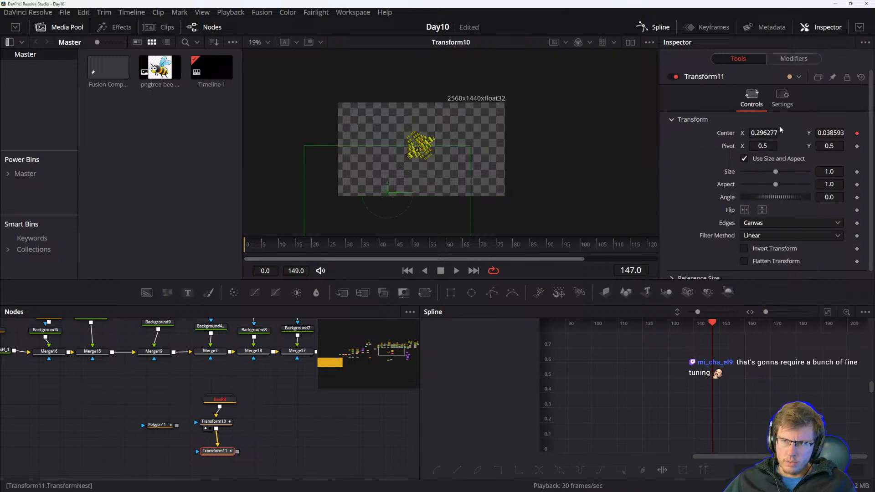
{"action": "left_click", "coordinate": [791, 59]}
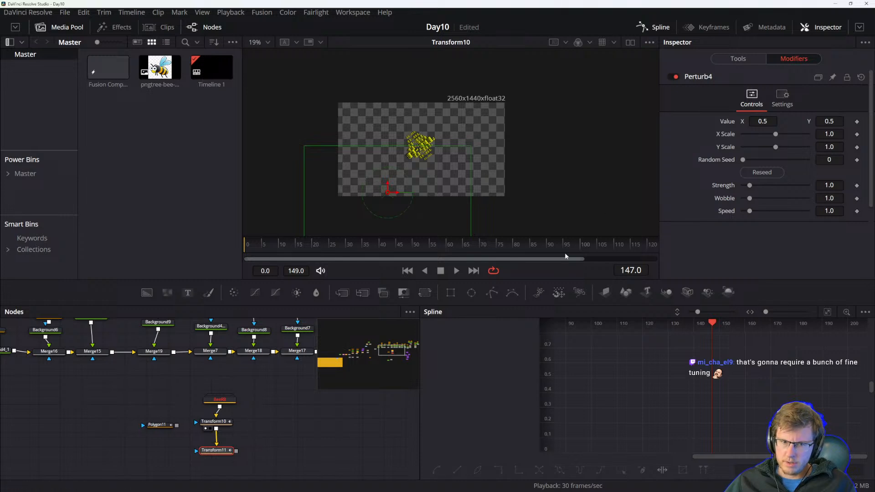
Display Transform11 and set Perturb X and Y Scale to 0, Strength 0.08, Wobble 0.47, Speed 0.79, then preview.
{"action": "key", "text": "1"}
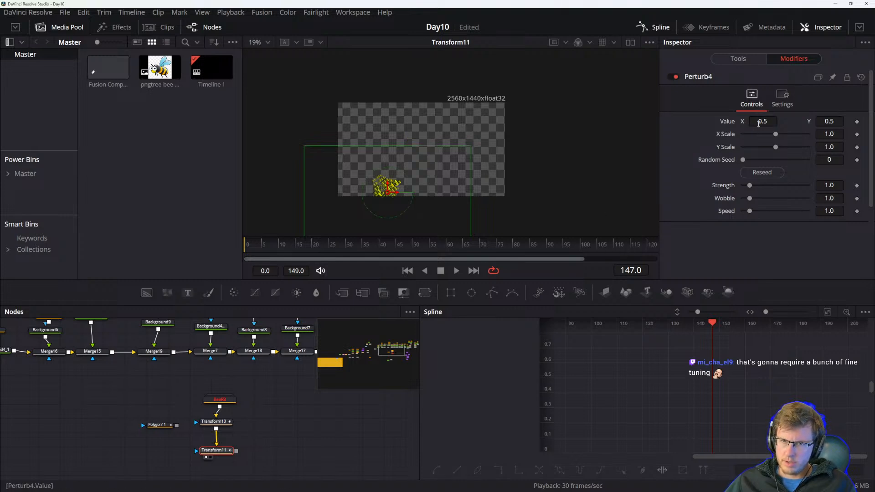
{"action": "left_click_drag", "start_coordinate": [776, 134], "coordinate": [740, 150]}
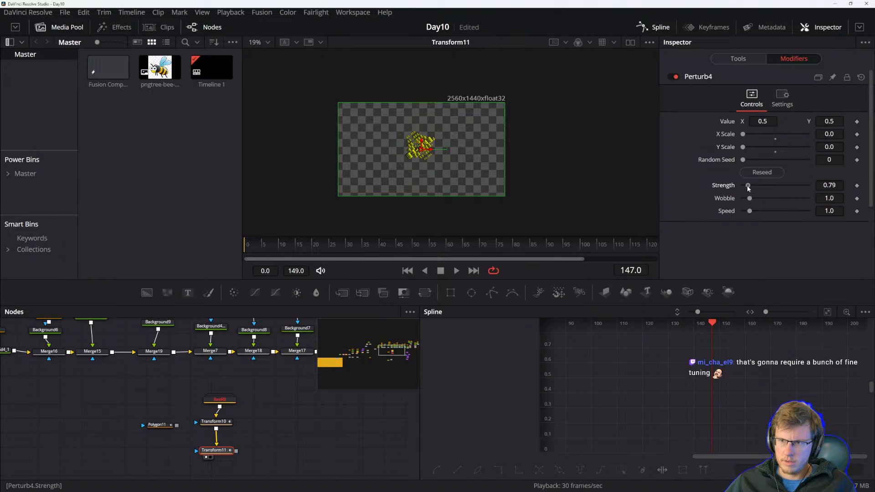
{"action": "left_click_drag", "start_coordinate": [751, 200], "coordinate": [748, 211]}
{"action": "key", "text": "space"}
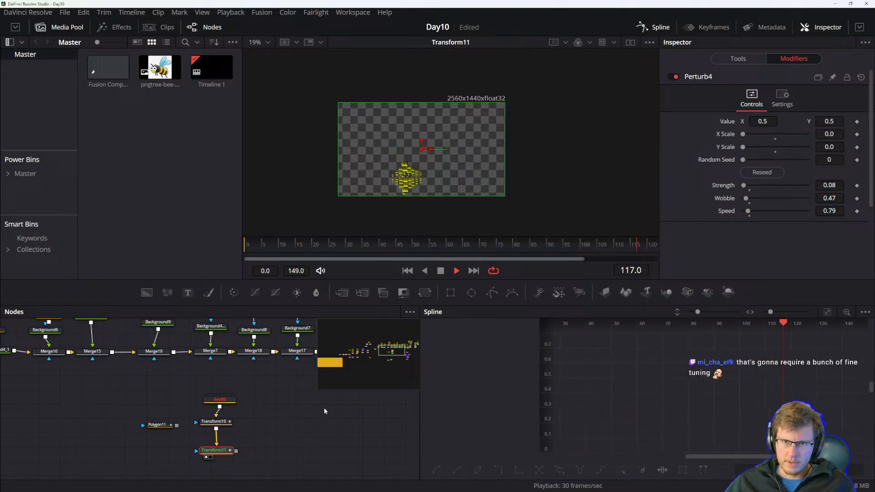
{"action": "key", "text": "space"}
Set Perturb Strength to 0.55 and Speed to 2.68, then play back the animation.
{"action": "scroll", "coordinate": [431, 189], "scroll_direction": "up", "scroll_amount": 3}
{"action": "scroll", "coordinate": [431, 189], "scroll_direction": "up", "scroll_amount": 5}
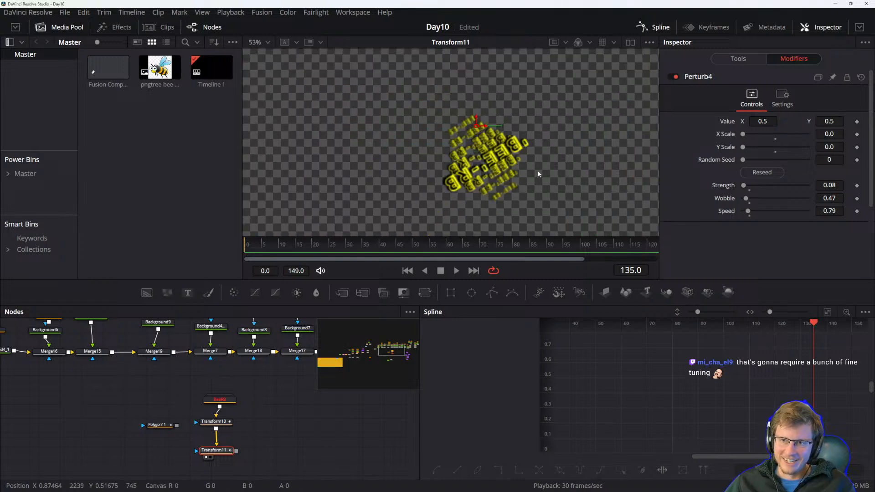
{"action": "left_click_drag", "start_coordinate": [567, 180], "coordinate": [550, 174]}
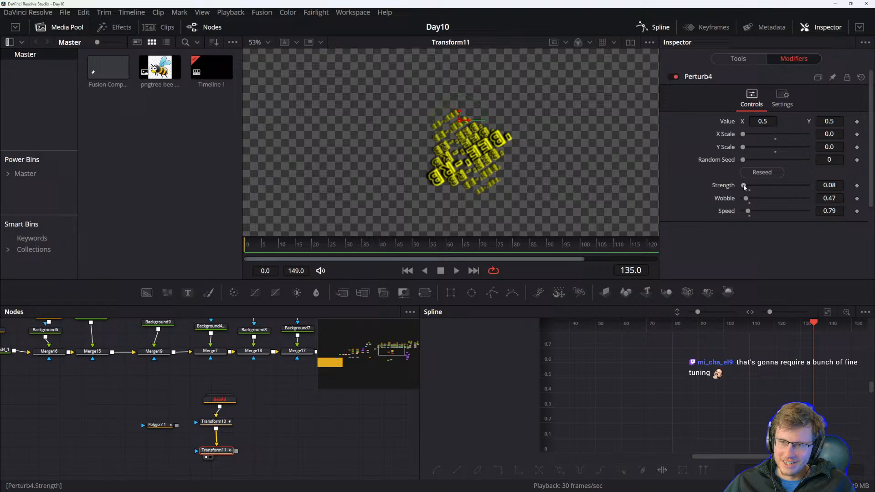
{"action": "left_click_drag", "start_coordinate": [749, 212], "coordinate": [746, 186]}
{"action": "key", "text": "space"}
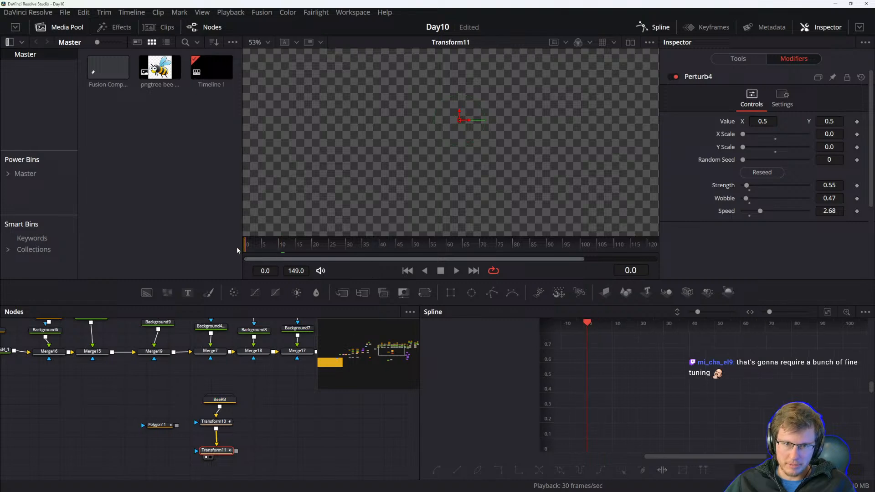
{"action": "scroll", "coordinate": [461, 118], "scroll_direction": "down", "scroll_amount": 2}
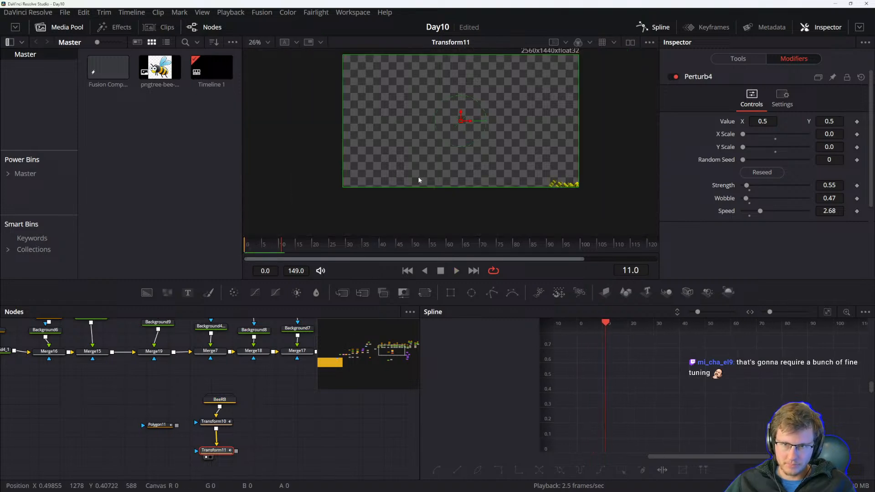
Deselect all nodes and play back the animation to preview the Perturb jitter on the bees.
{"action": "left_click", "coordinate": [249, 392]}
{"action": "key", "text": "space"}
{"action": "key", "text": "space"}
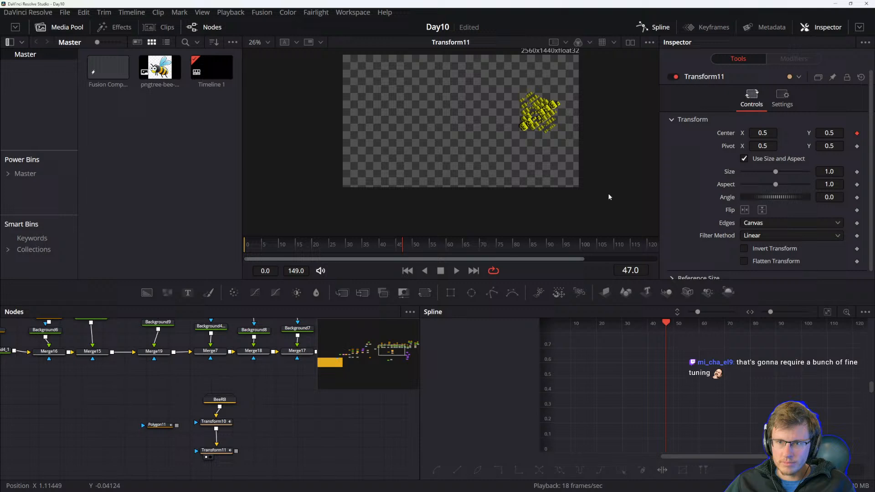
Insert a new Transform node between Transform10 and Transform11 in the bee chain.
{"action": "left_click_drag", "start_coordinate": [591, 177], "coordinate": [575, 200]}
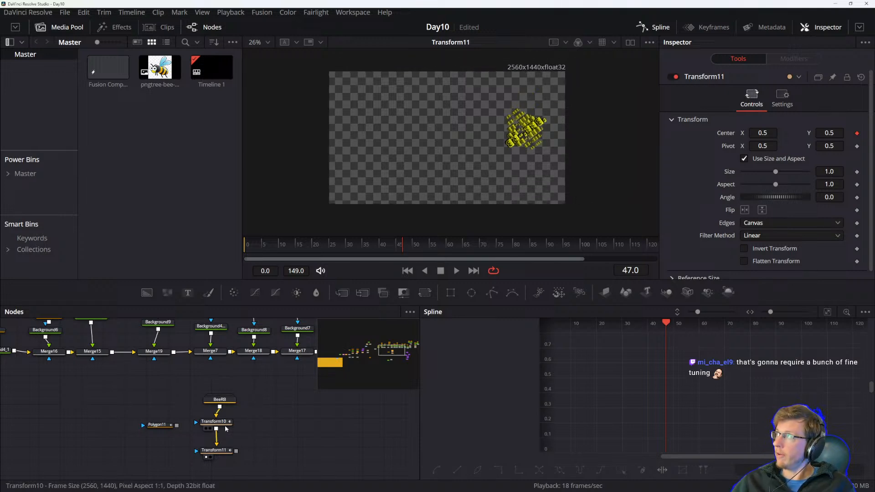
{"action": "left_click_drag", "start_coordinate": [213, 450], "coordinate": [212, 467]}
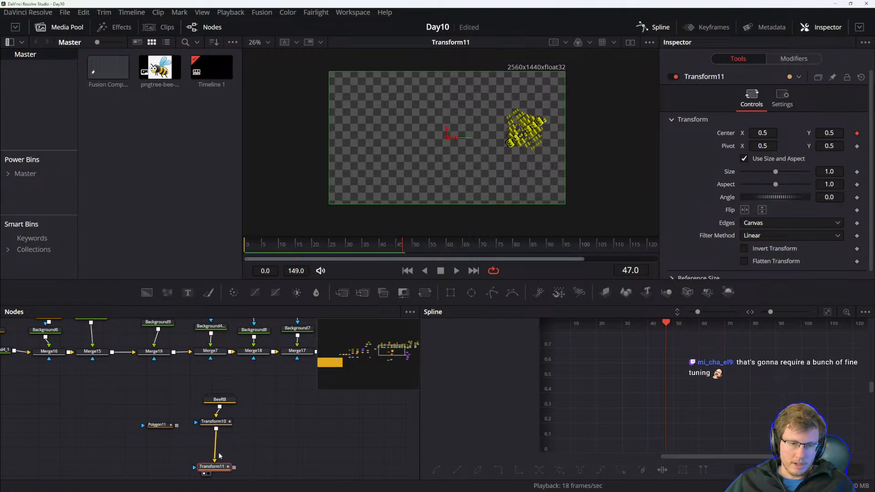
{"action": "left_click_drag", "start_coordinate": [426, 293], "coordinate": [215, 447]}
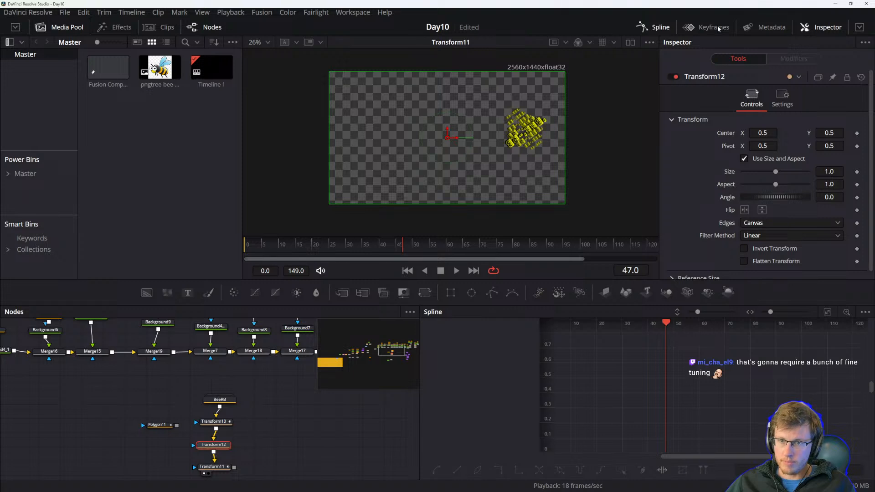
Keyframe Transform12's Center at the start, then animate Y to 0.51 and back to 0.5 over the first four frames.
{"action": "left_click_drag", "start_coordinate": [313, 253], "coordinate": [231, 250]}
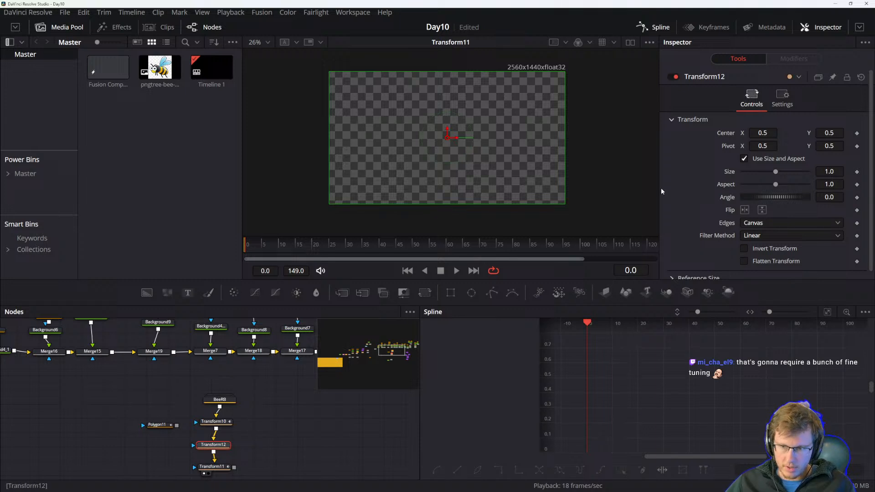
{"action": "left_click", "coordinate": [856, 134]}
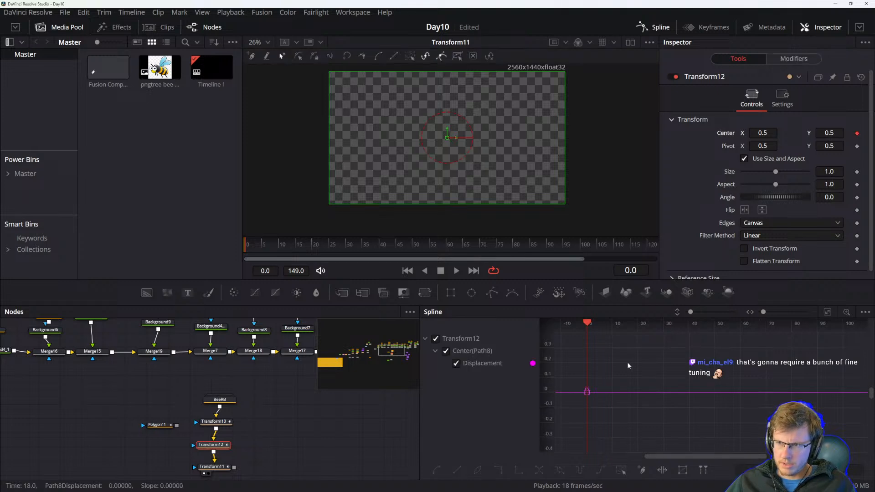
{"action": "left_click_drag", "start_coordinate": [588, 326], "coordinate": [590, 326]}
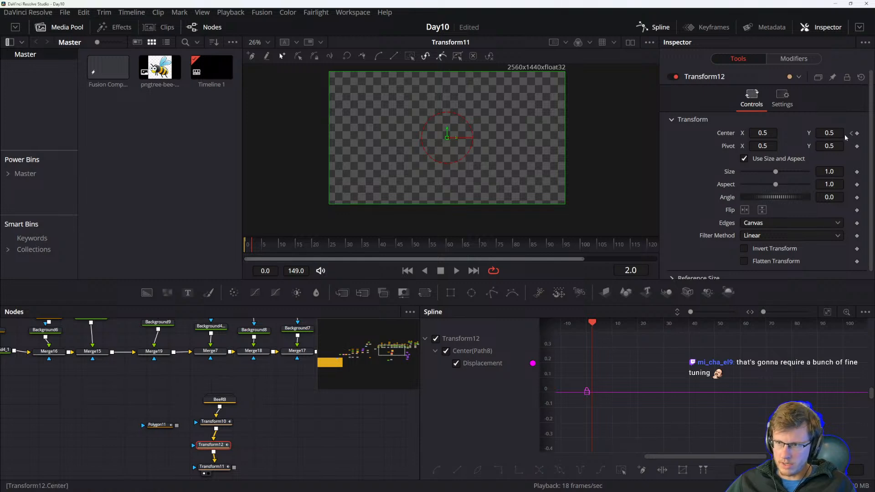
{"action": "left_click_drag", "start_coordinate": [831, 134], "coordinate": [834, 134]}
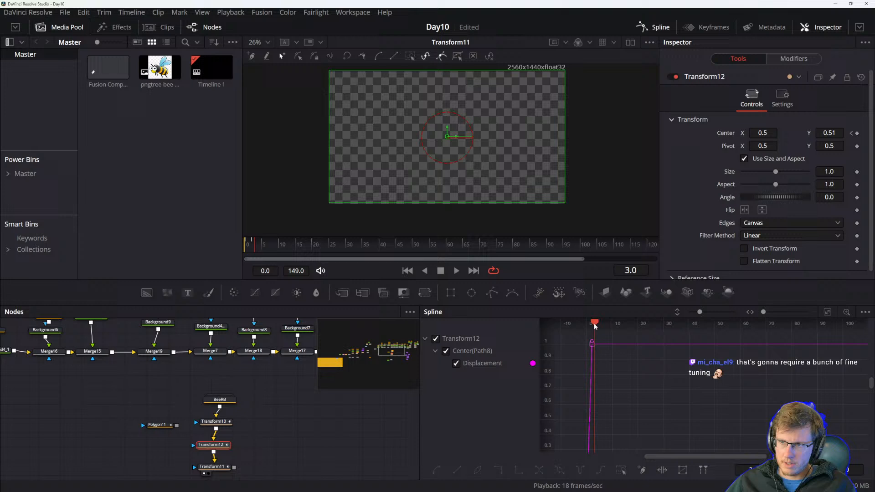
{"action": "left_click_drag", "start_coordinate": [595, 324], "coordinate": [597, 323]}
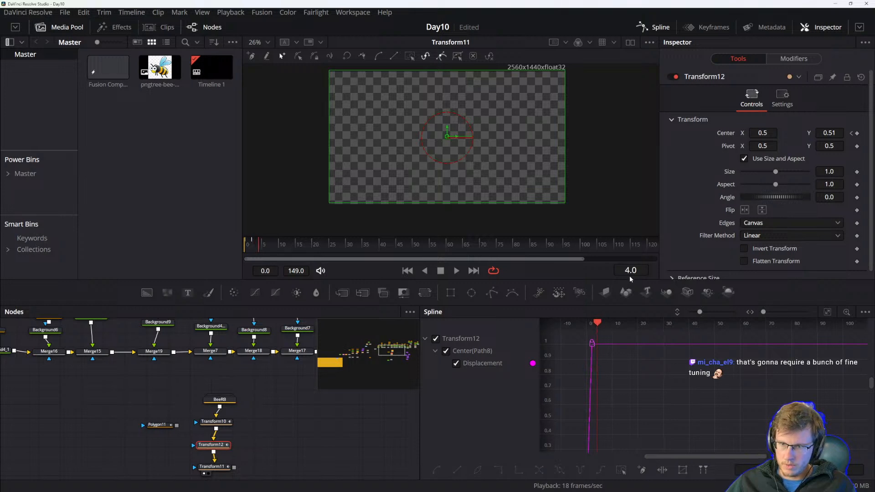
{"action": "left_click_drag", "start_coordinate": [835, 133], "coordinate": [831, 133]}
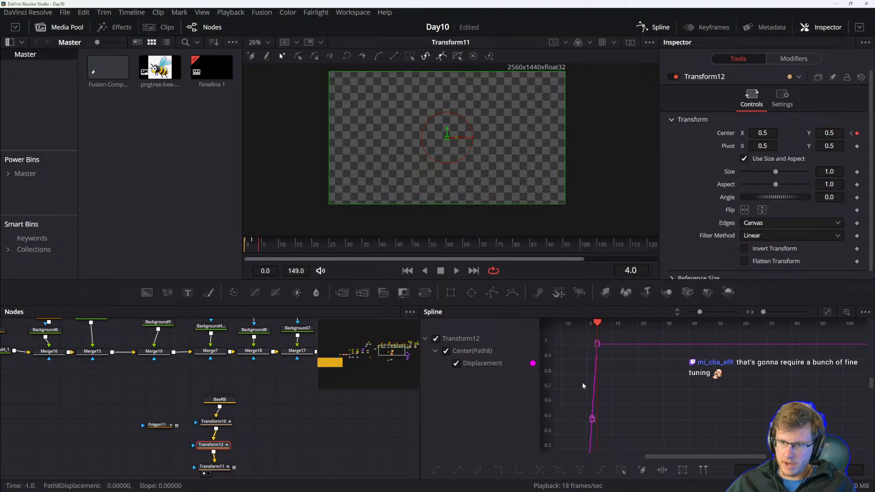
Select the Center displacement keyframes in the spline editor, smooth them, and set the curve to repeat continuously.
{"action": "left_click_drag", "start_coordinate": [633, 407], "coordinate": [683, 322]}
{"action": "left_click_drag", "start_coordinate": [665, 354], "coordinate": [623, 382]}
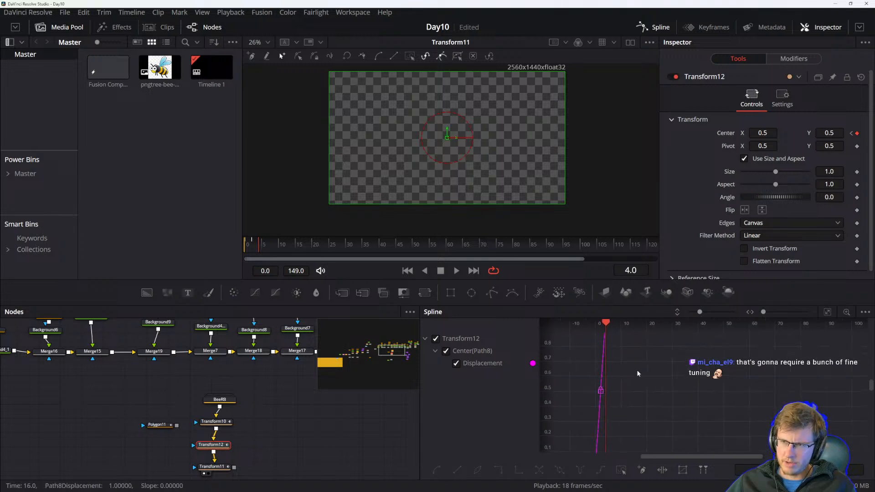
{"action": "scroll", "coordinate": [635, 392], "scroll_direction": "down", "scroll_amount": 3}
{"action": "left_click", "coordinate": [616, 337]}
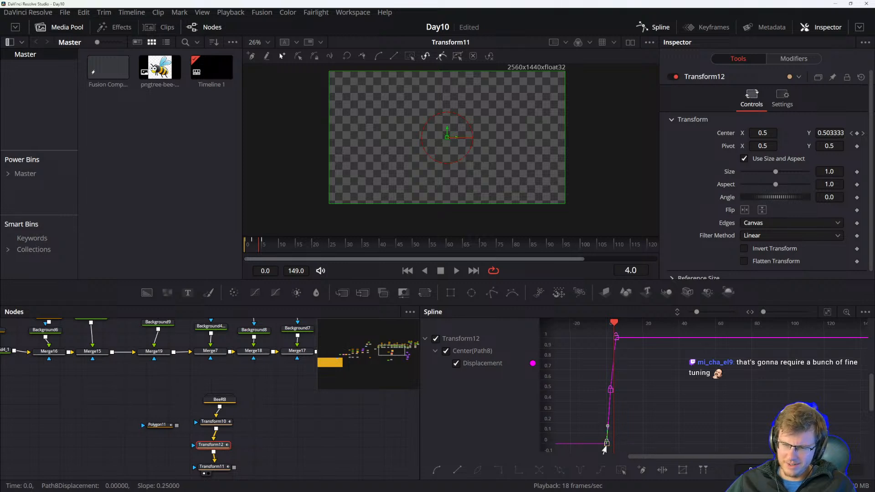
{"action": "left_click", "coordinate": [616, 338]}
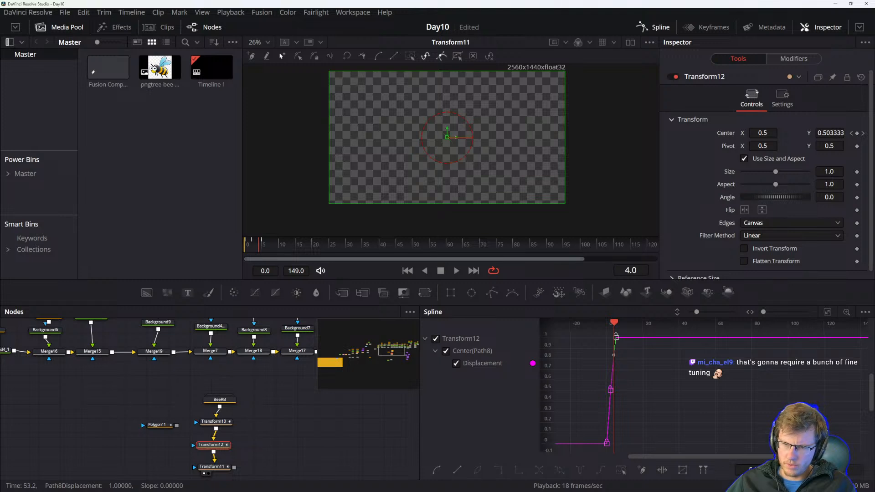
{"action": "left_click", "coordinate": [471, 364]}
{"action": "left_click", "coordinate": [470, 364]}
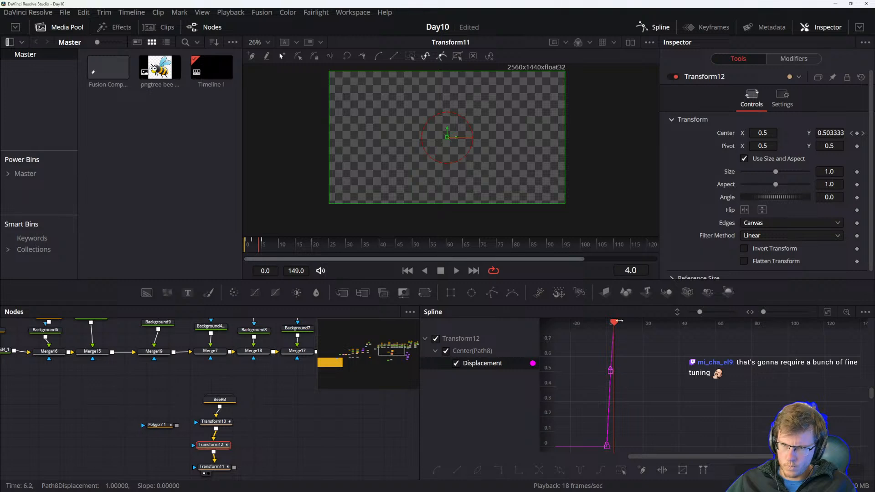
{"action": "left_click_drag", "start_coordinate": [615, 323], "coordinate": [606, 324]}
{"action": "left_click", "coordinate": [611, 351]}
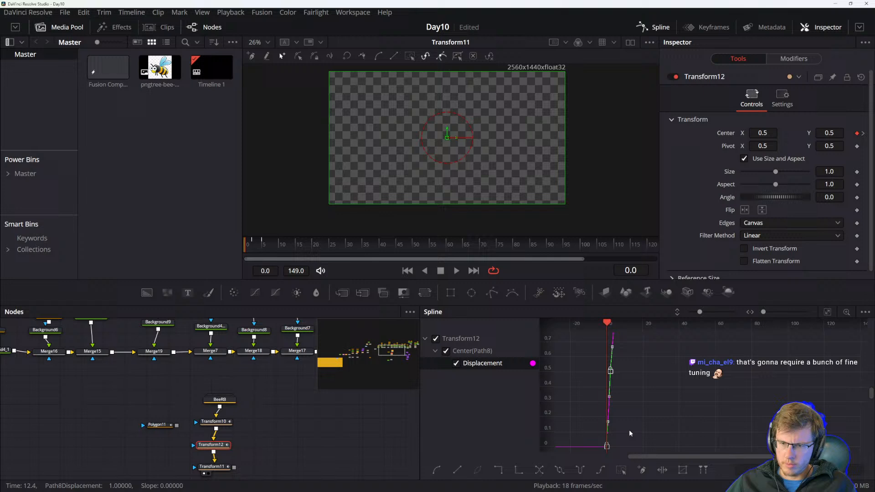
{"action": "key", "text": "shift+s"}
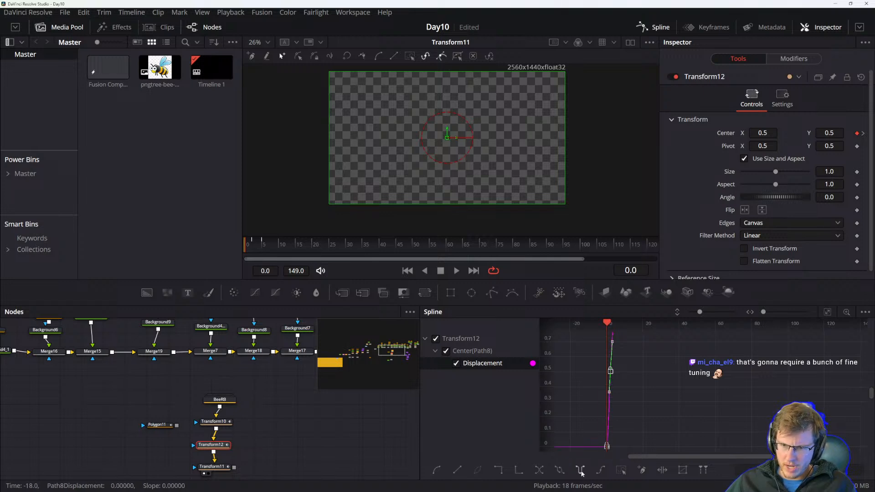
{"action": "left_click", "coordinate": [586, 389]}
Play back the animation and zoom the viewer to inspect the repeating wiggle on the bees.
{"action": "key", "text": "space"}
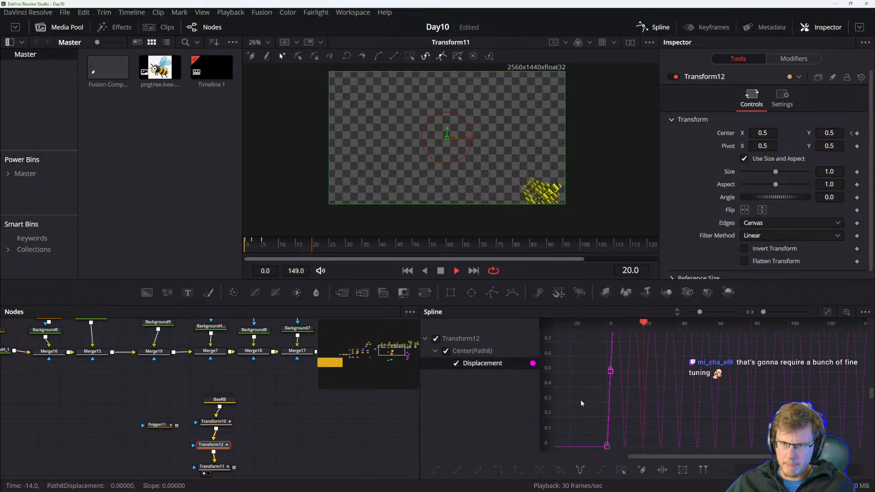
{"action": "key", "text": "space"}
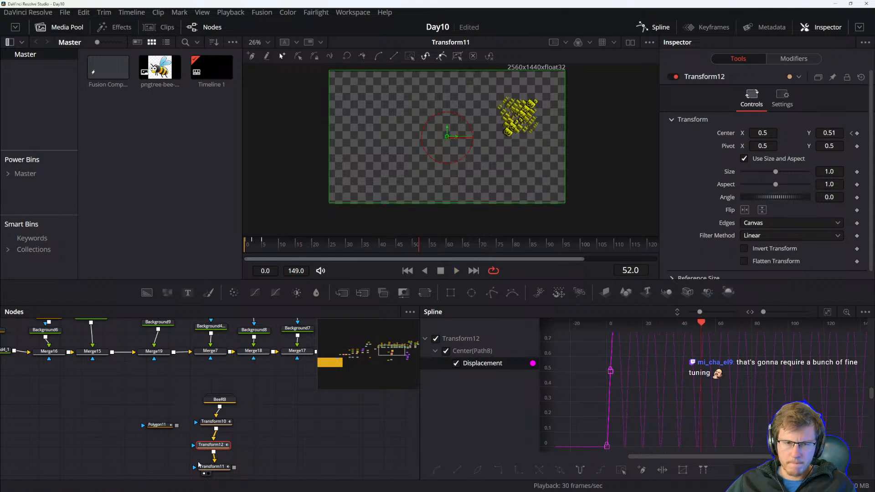
{"action": "key", "text": "space"}
{"action": "scroll", "coordinate": [542, 112], "scroll_direction": "up", "scroll_amount": 4}
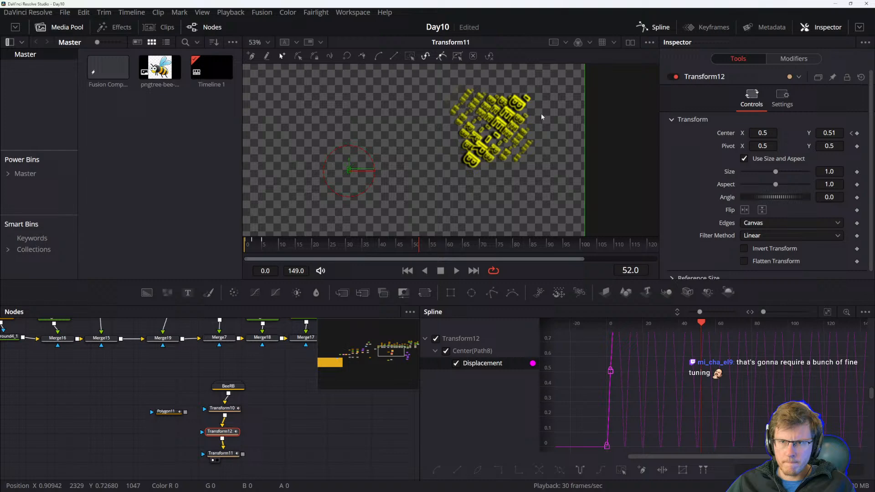
{"action": "key", "text": "space"}
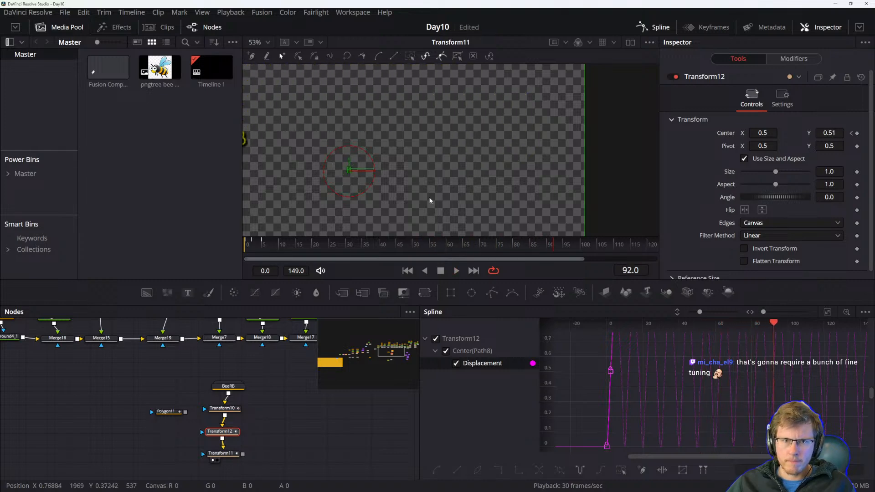
{"action": "scroll", "coordinate": [399, 186], "scroll_direction": "down", "scroll_amount": 2}
{"action": "left_click_drag", "start_coordinate": [371, 183], "coordinate": [500, 173]}
{"action": "key", "text": "space"}
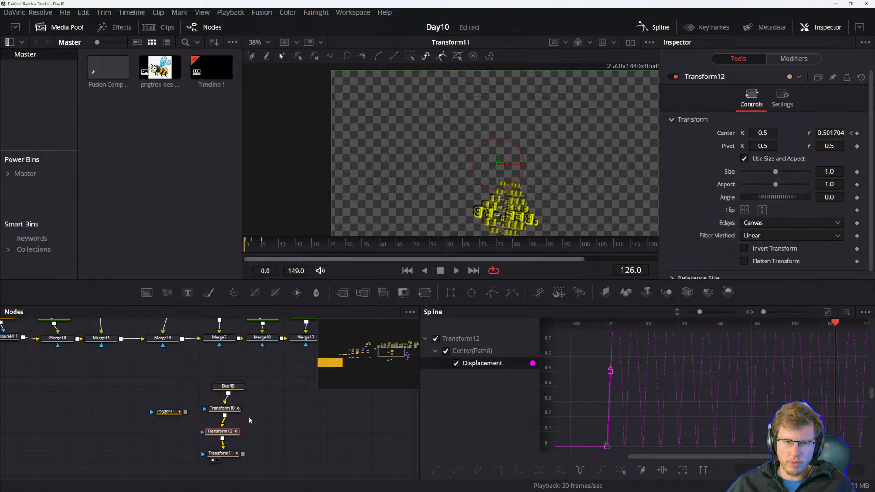
Reorder the nodes so Transform12 sits directly below BeeRB, above Transform10.
{"action": "left_click", "coordinate": [225, 412]}
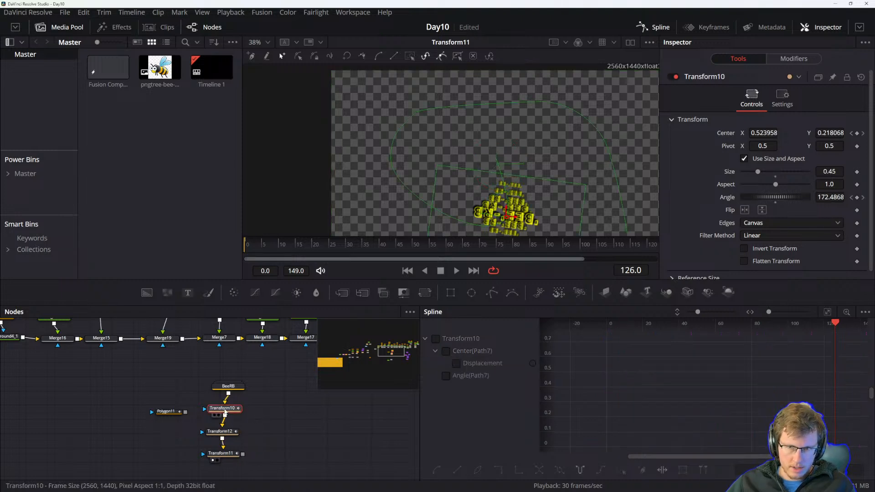
{"action": "mouse_move", "coordinate": [223, 431]}
{"action": "left_mouse_down"}
{"action": "mouse_move", "coordinate": [228, 402]}
{"action": "mouse_move", "coordinate": [227, 431]}
{"action": "left_mouse_up"}
{"action": "left_click_drag", "start_coordinate": [229, 401], "coordinate": [230, 409]}
Play back the reordered chain and inspect Transform12's motion in the viewer.
{"action": "key", "text": "space"}
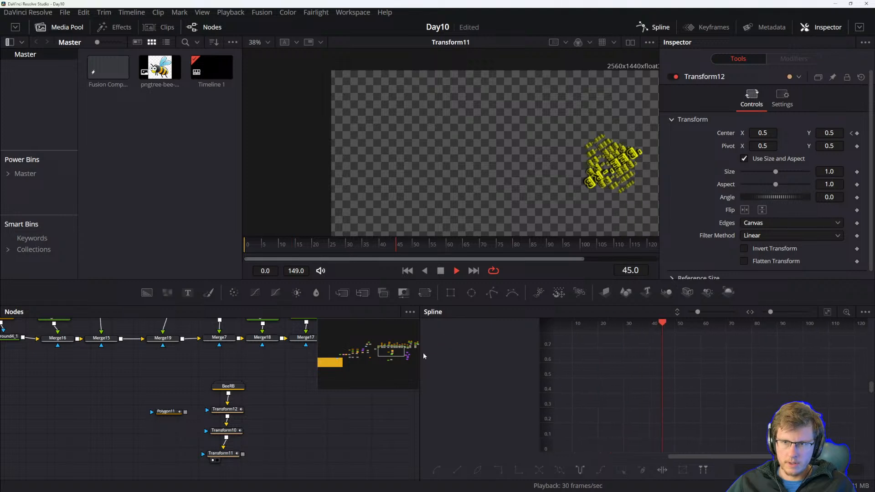
{"action": "key", "text": "space"}
{"action": "left_click", "coordinate": [226, 409]}
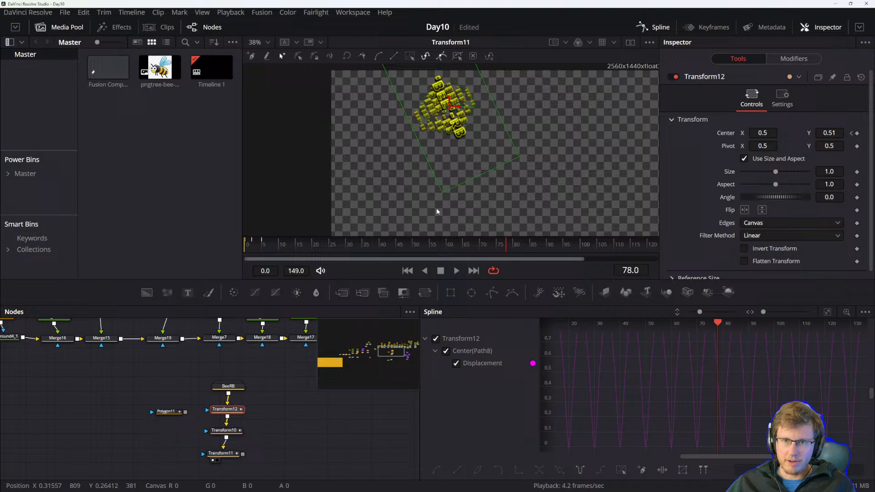
{"action": "scroll", "coordinate": [453, 173], "scroll_direction": "down", "scroll_amount": 2}
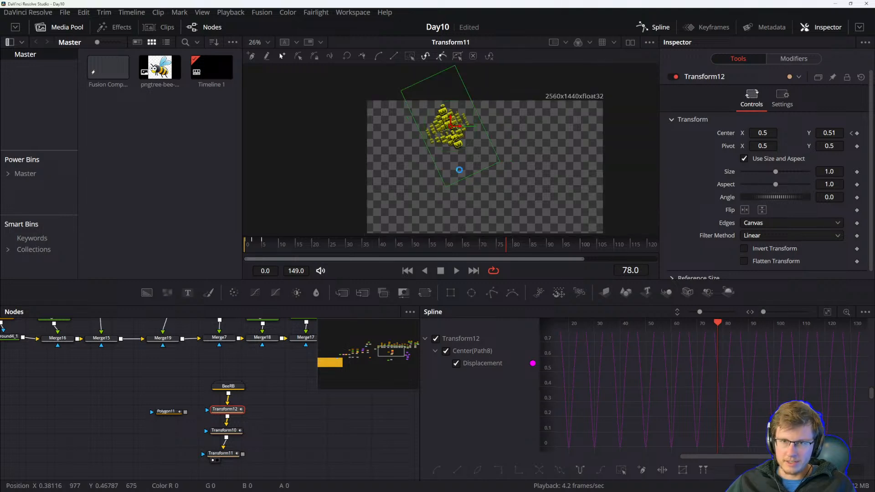
{"action": "left_click", "coordinate": [349, 409]}
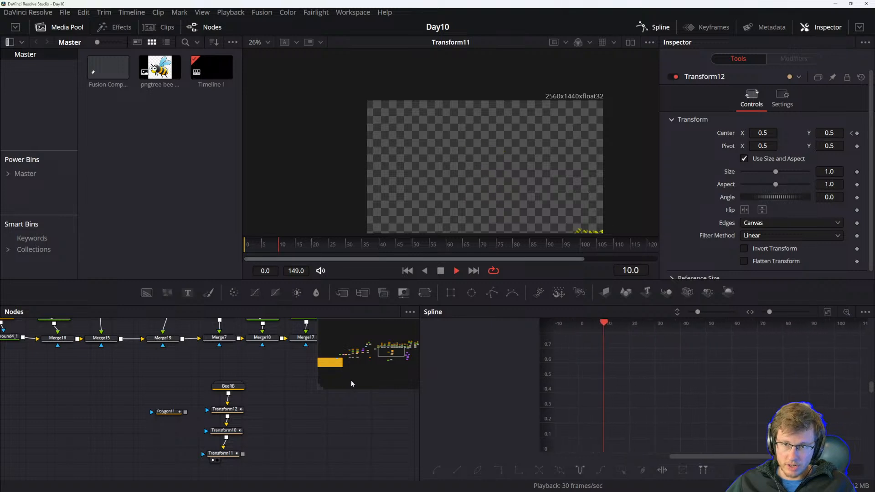
{"action": "left_click", "coordinate": [227, 413]}
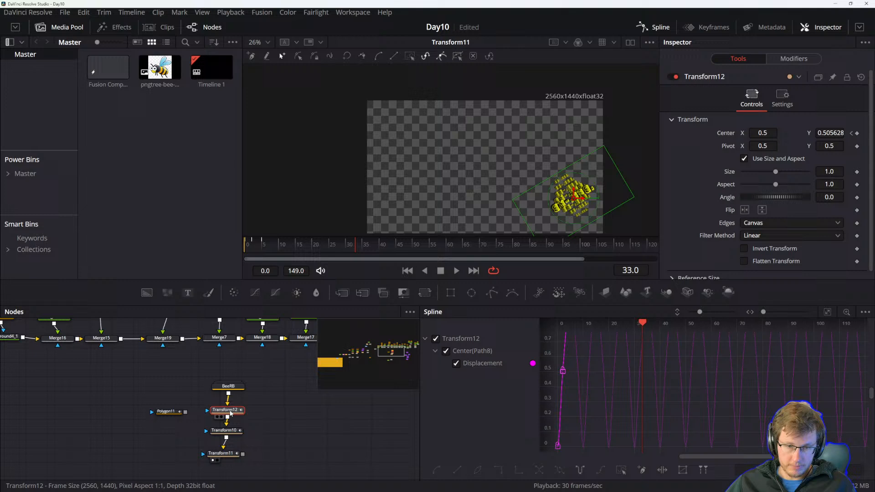
Expand the node graph and rename Transform12 to Wiggle.
{"action": "key", "text": "F4"}
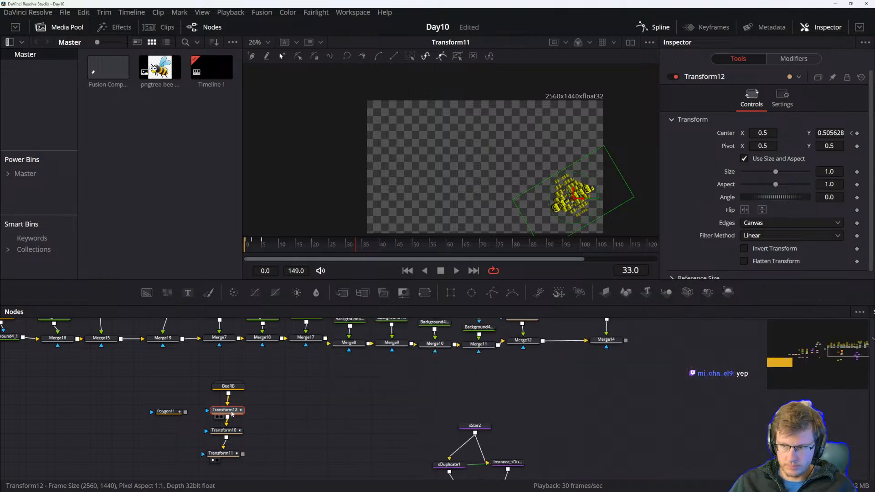
{"action": "key", "text": "F2"}
{"action": "type", "text": "Wiggle"}
{"action": "key", "text": "Return"}
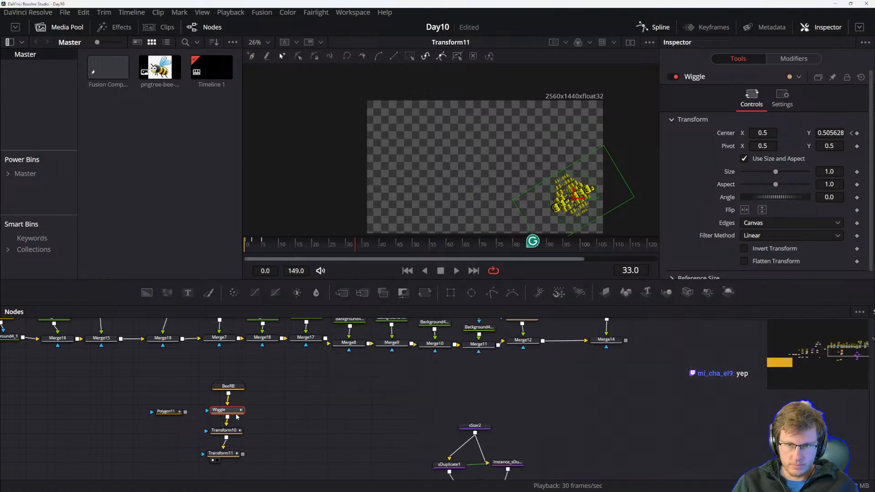
Rename Transform10 to PathFollow.
{"action": "left_click", "coordinate": [228, 431]}
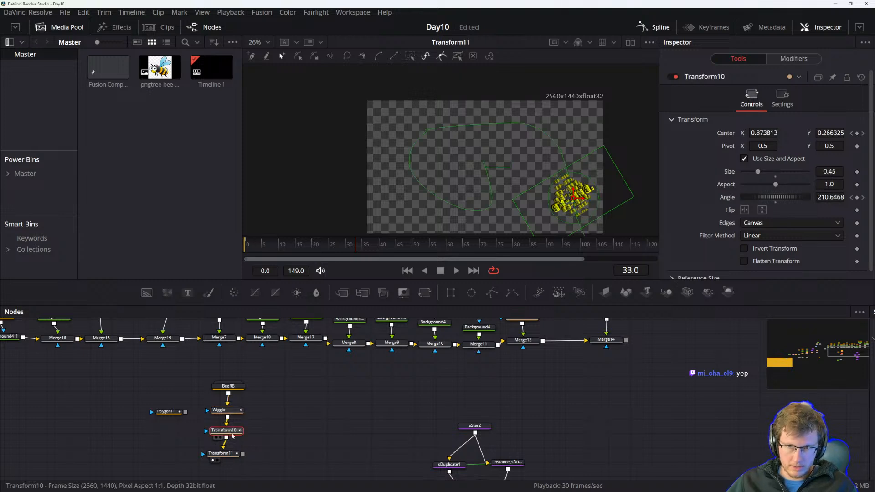
{"action": "key", "text": "F2"}
{"action": "type", "text": "Path"}
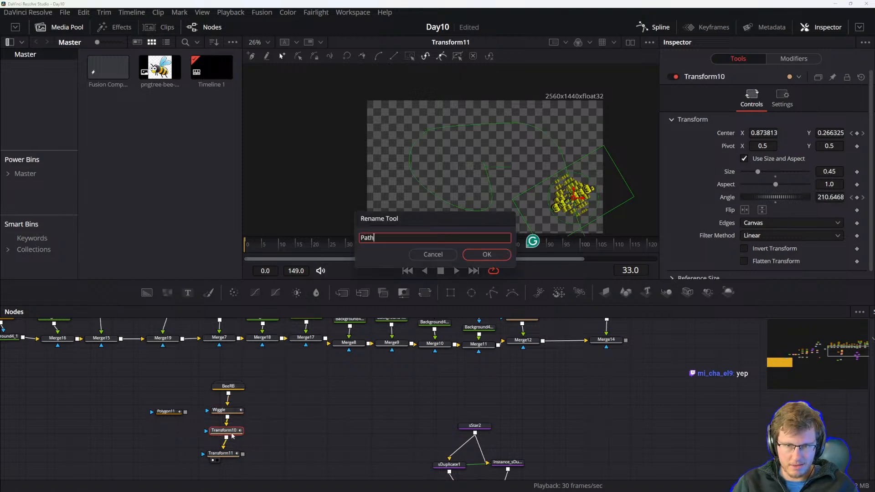
{"action": "type", "text": " Follow"}
{"action": "key", "text": "Return"}
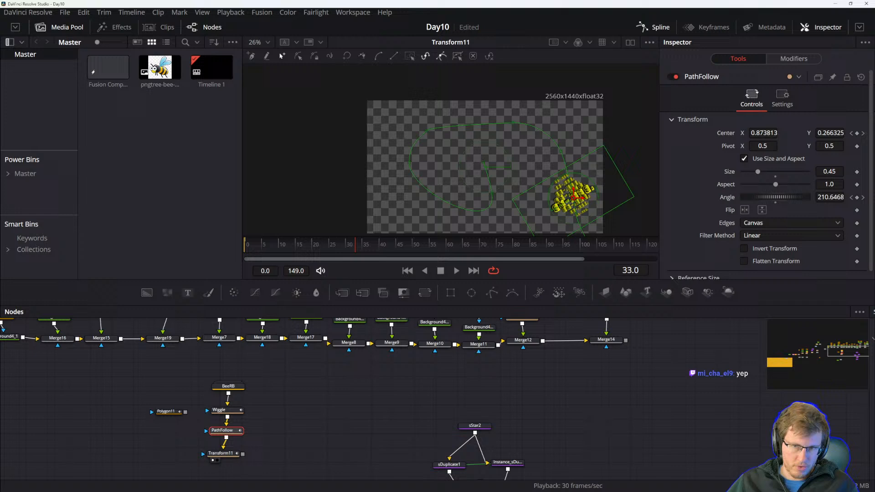
Rename the Transform11 node below PathFollow to Perturb.
{"action": "left_click", "coordinate": [222, 457]}
{"action": "left_click_drag", "start_coordinate": [222, 457], "coordinate": [227, 461]}
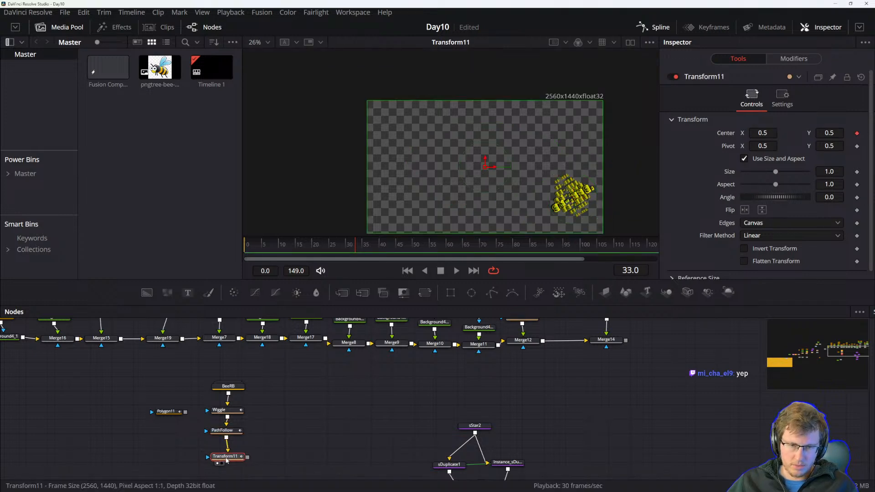
{"action": "key", "text": "F2"}
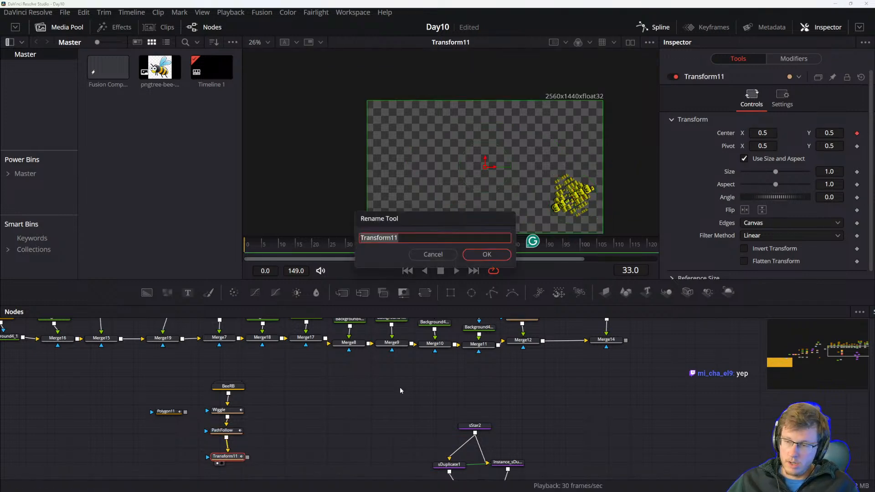
{"action": "type", "text": "Pertrub"}
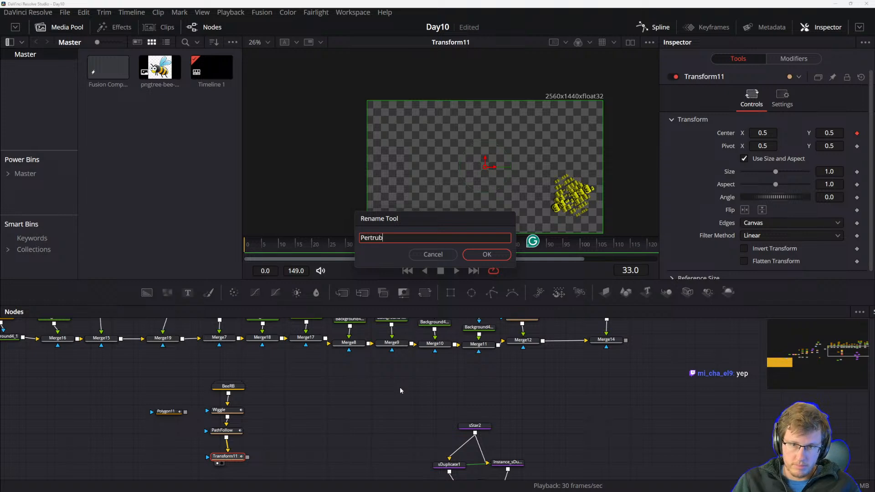
{"action": "type", "text": "b"}
{"action": "key", "text": "Return"}
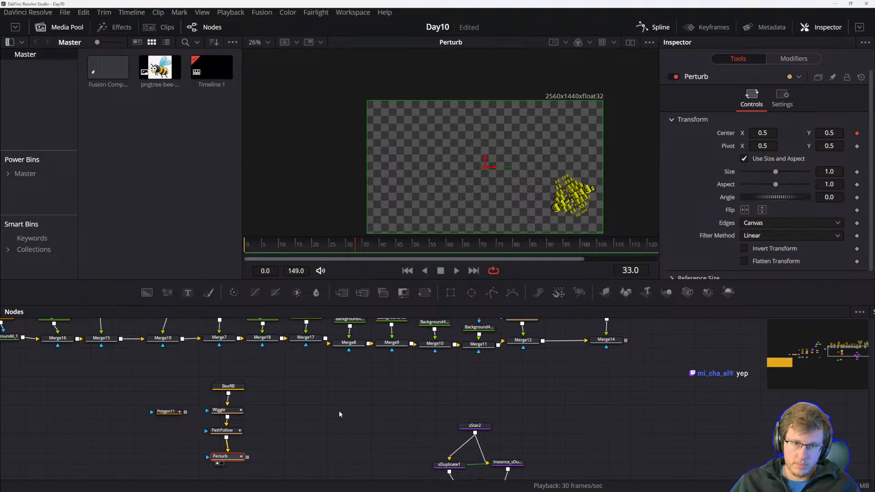
Rename the Wiggle node to Jitter.
{"action": "left_click", "coordinate": [225, 411]}
{"action": "key", "text": "F2"}
{"action": "type", "text": "Ji"}
{"action": "key", "text": "Return"}
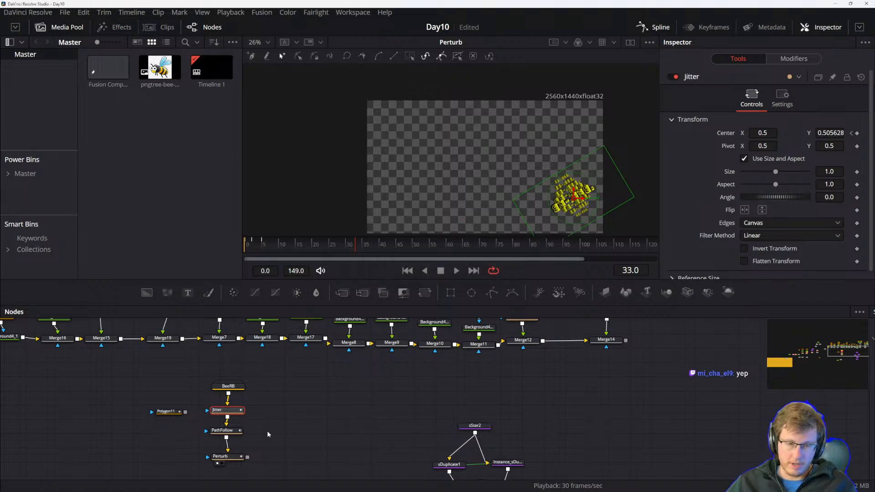
Play back and scrub the bee chain to check the Perturb result in the viewer.
{"action": "left_click", "coordinate": [221, 455]}
{"action": "left_click_drag", "start_coordinate": [317, 422], "coordinate": [324, 411]}
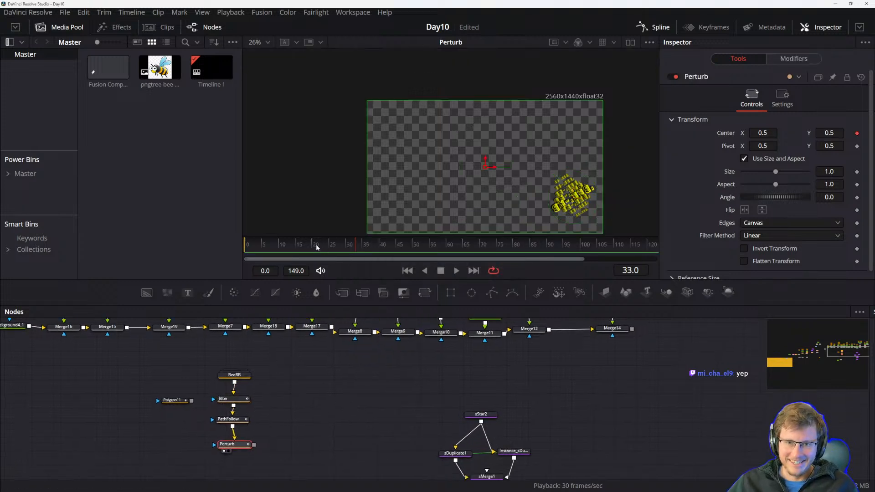
{"action": "left_click_drag", "start_coordinate": [319, 249], "coordinate": [269, 246]}
{"action": "key", "text": "space"}
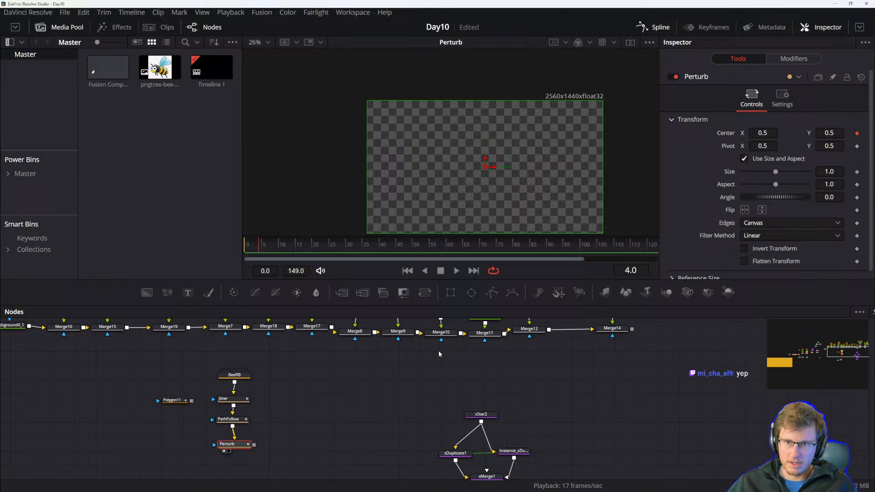
{"action": "key", "text": "space"}
{"action": "left_click_drag", "start_coordinate": [240, 444], "coordinate": [240, 447]}
{"action": "left_click_drag", "start_coordinate": [446, 248], "coordinate": [659, 238]}
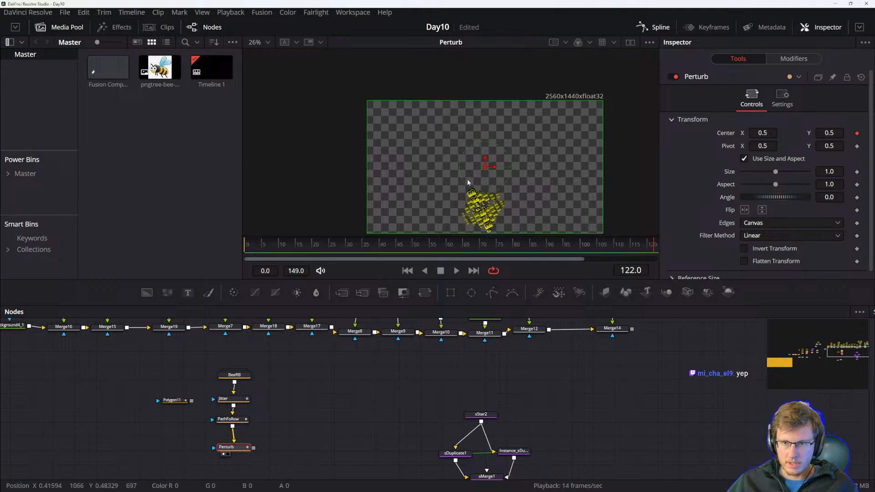
{"action": "left_click_drag", "start_coordinate": [300, 413], "coordinate": [286, 427]}
{"action": "left_click", "coordinate": [221, 406]}
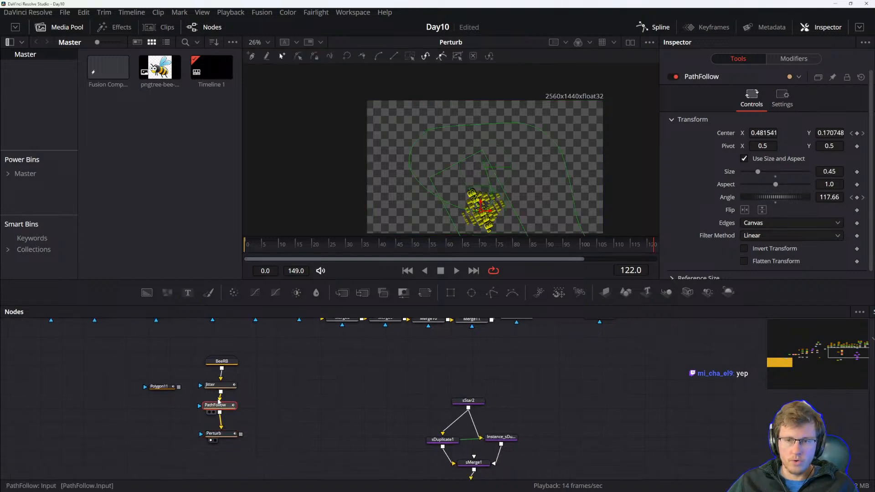
Try to extend the comp's frame range past 149 using the end-time and current-time fields.
{"action": "left_click", "coordinate": [632, 270]}
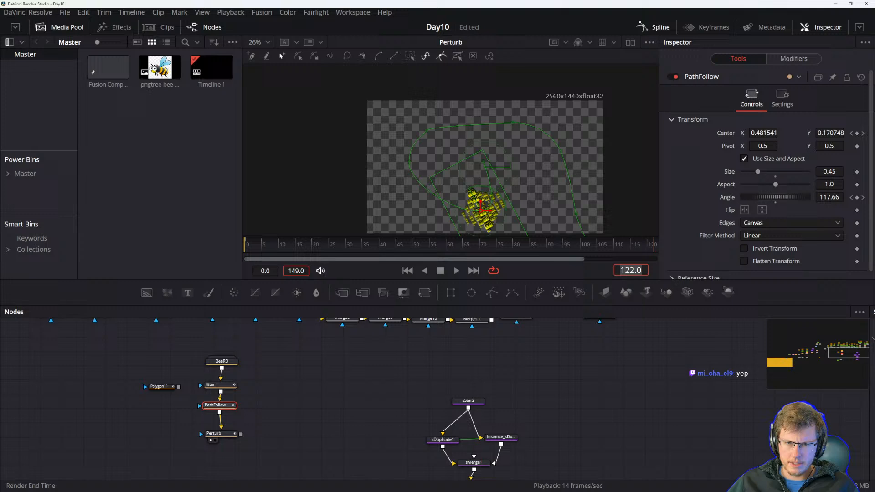
{"action": "left_click", "coordinate": [293, 271]}
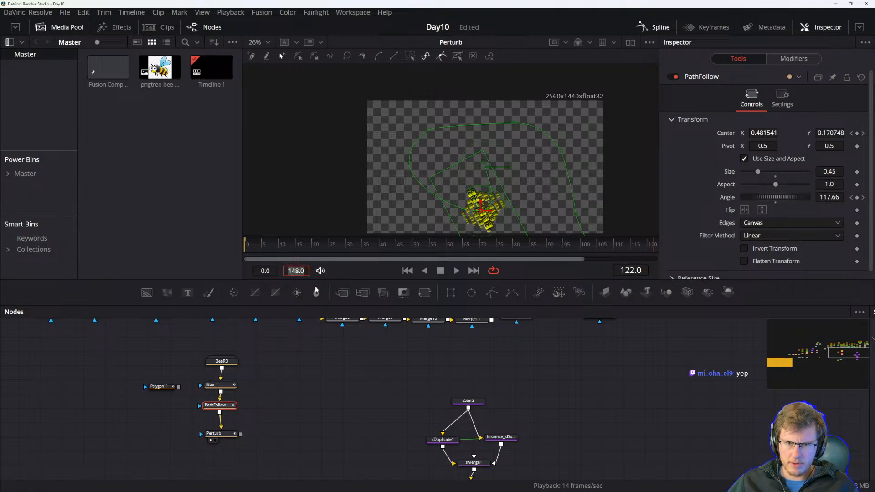
{"action": "type", "text": "149"}
{"action": "key", "text": "Return"}
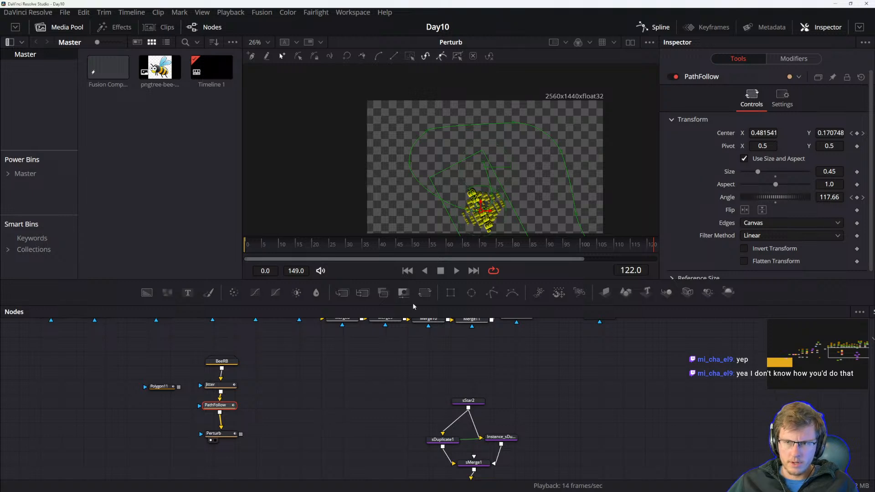
{"action": "left_click_drag", "start_coordinate": [330, 389], "coordinate": [302, 428]}
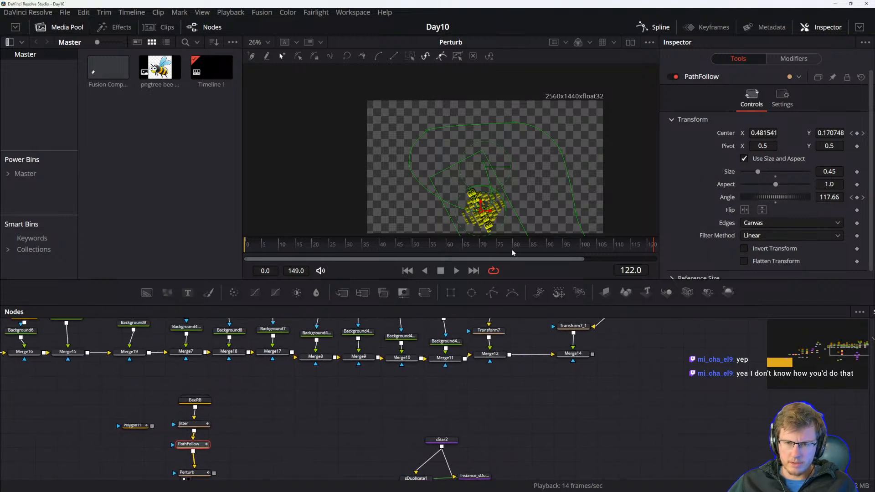
{"action": "left_click_drag", "start_coordinate": [631, 270], "coordinate": [651, 270]}
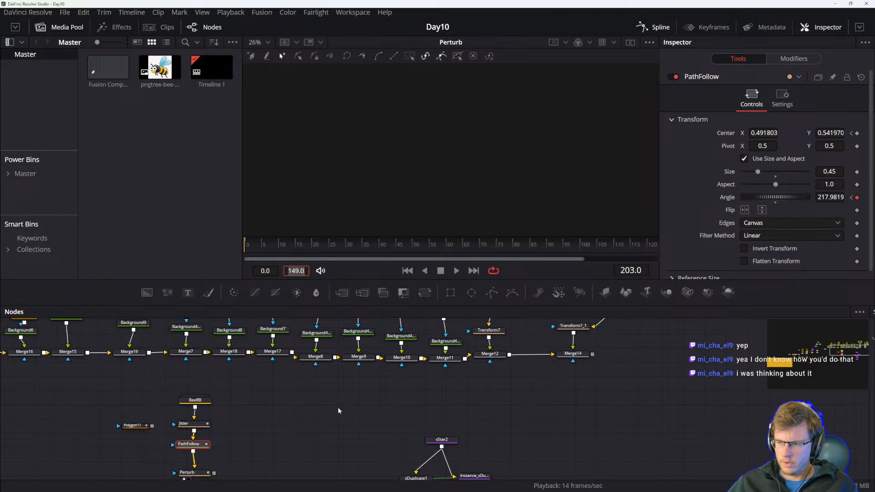
{"action": "left_click_drag", "start_coordinate": [303, 417], "coordinate": [370, 384]}
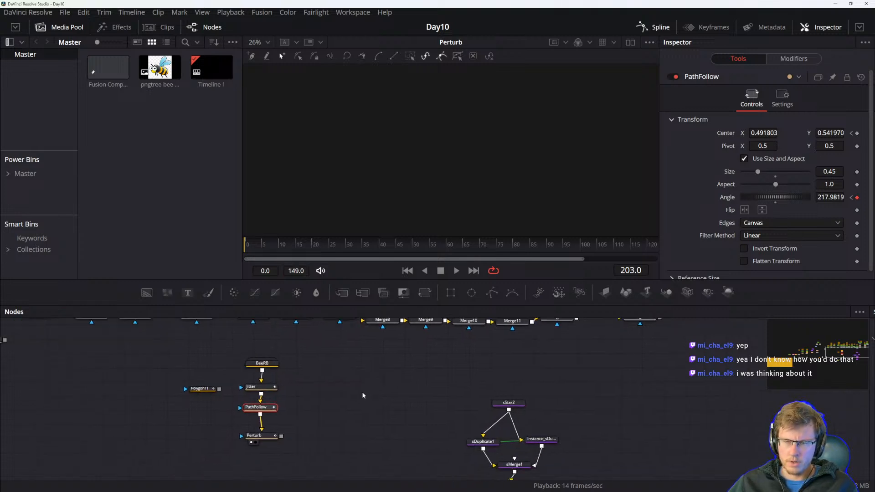
{"action": "scroll", "coordinate": [362, 395], "scroll_direction": "down", "scroll_amount": 2}
{"action": "scroll", "coordinate": [358, 397], "scroll_direction": "up", "scroll_amount": 3}
{"action": "left_click_drag", "start_coordinate": [320, 415], "coordinate": [332, 414]}
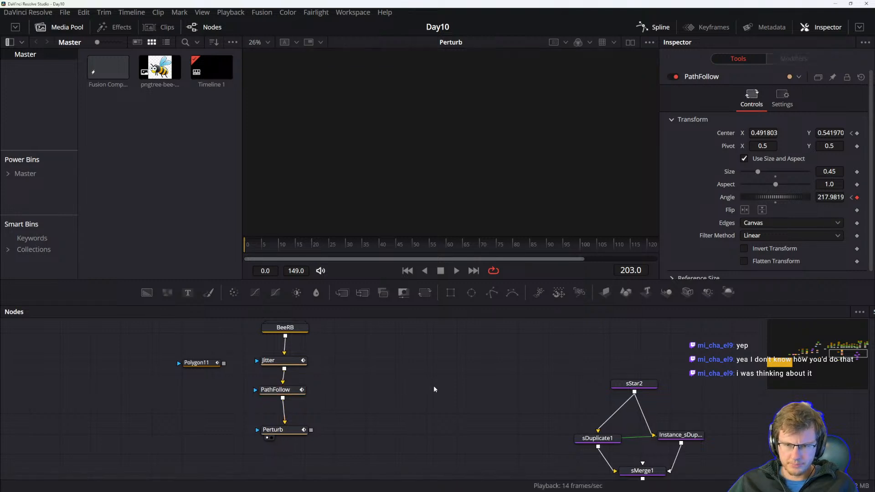
On the Edit page, lengthen the Fusion Composition clip so the comp runs to frame 481.
{"action": "key", "text": "shift+4"}
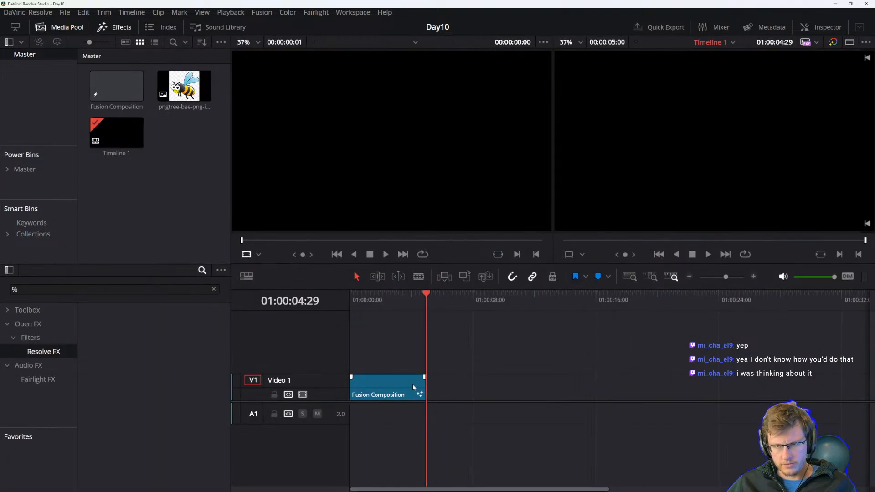
{"action": "left_click_drag", "start_coordinate": [425, 387], "coordinate": [592, 383]}
{"action": "left_click", "coordinate": [495, 392]}
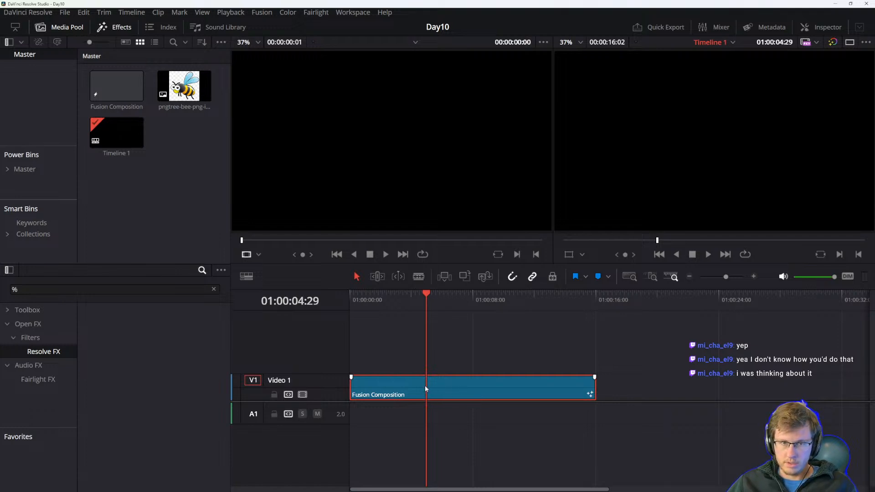
{"action": "key", "text": "shift+5"}
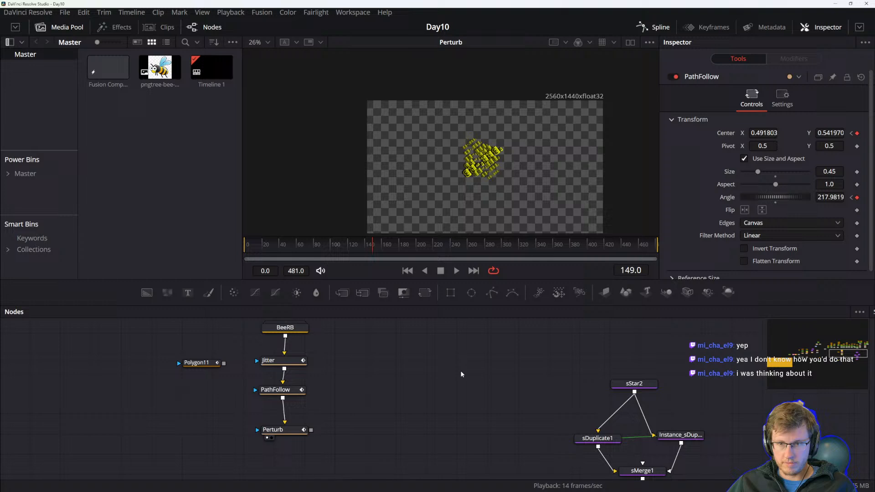
Scrub the extended timeline and inspect the Jitter and PathFollow nodes.
{"action": "left_click_drag", "start_coordinate": [558, 250], "coordinate": [379, 251]}
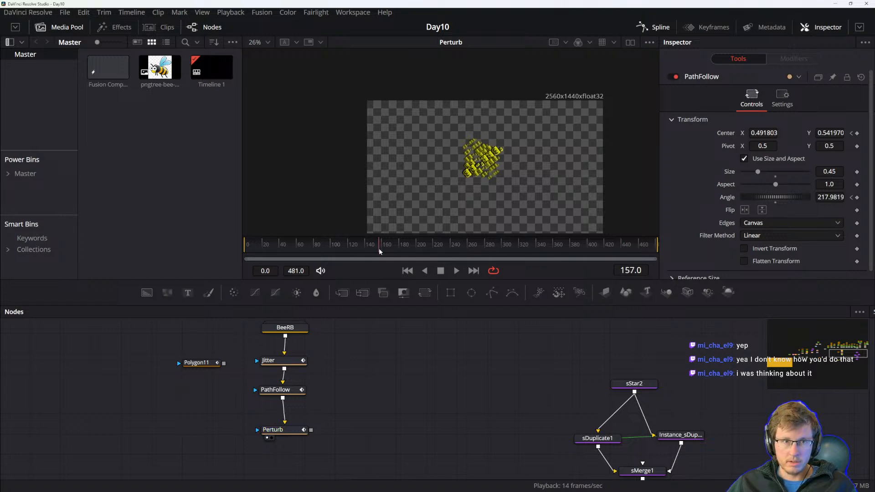
{"action": "right_click", "coordinate": [110, 69]}
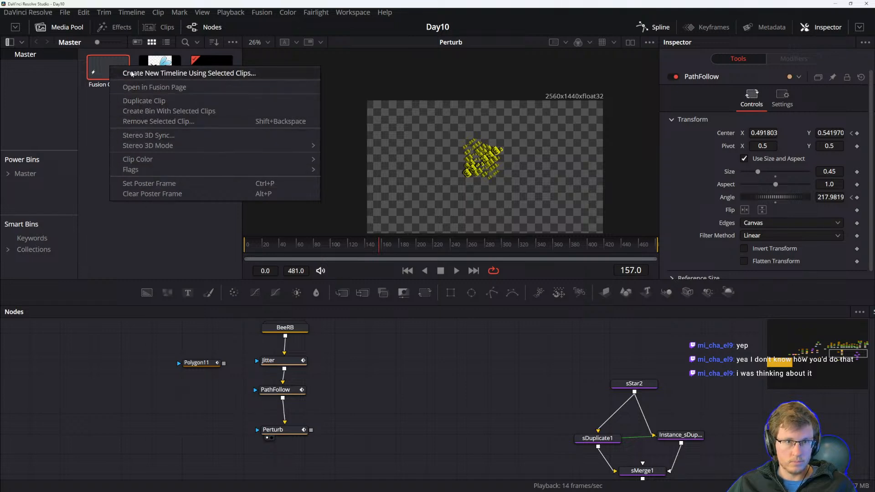
{"action": "left_click", "coordinate": [92, 70]}
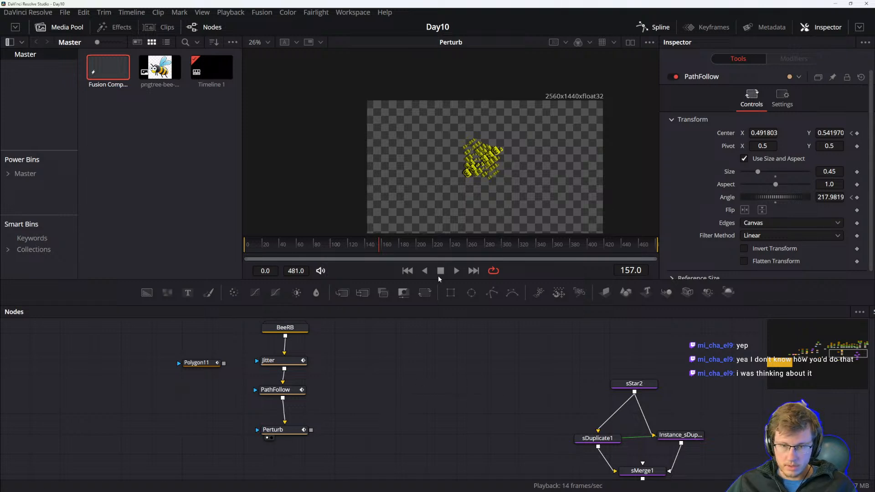
{"action": "left_click", "coordinate": [279, 361]}
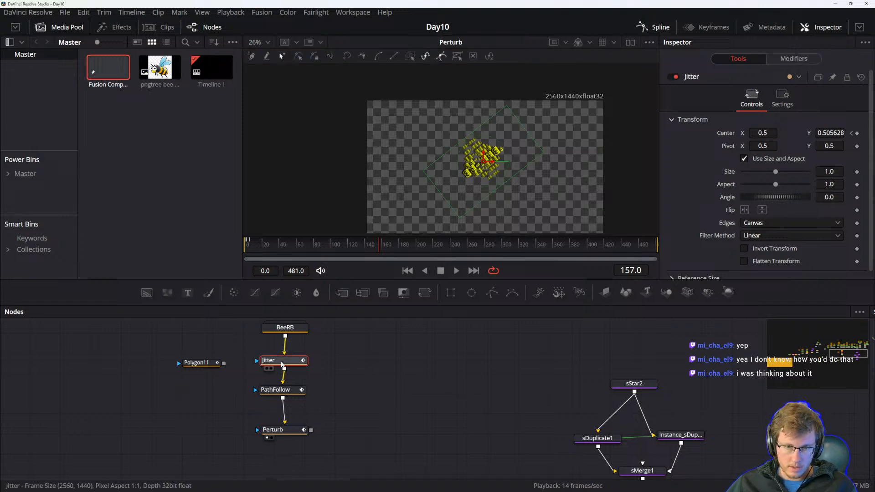
{"action": "left_click", "coordinate": [266, 391]}
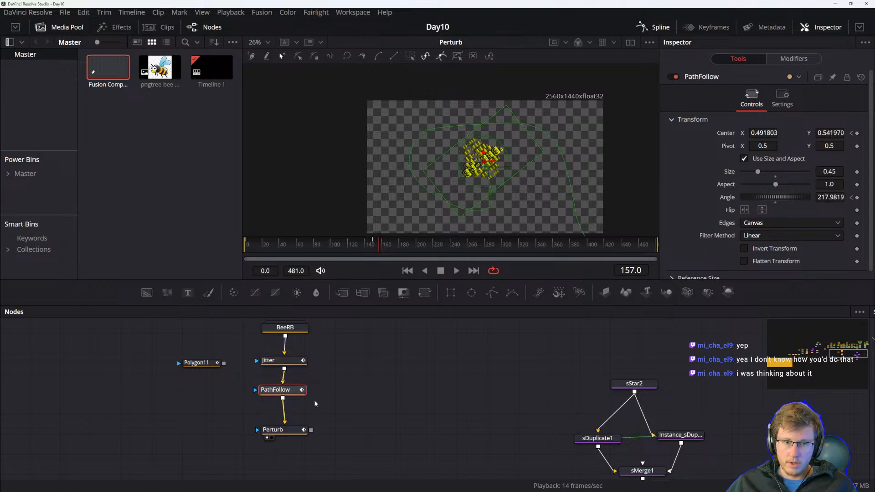
Append a new Transform node directly below Perturb in the bee chain.
{"action": "left_click_drag", "start_coordinate": [338, 413], "coordinate": [341, 425]}
{"action": "left_click_drag", "start_coordinate": [293, 443], "coordinate": [293, 429]}
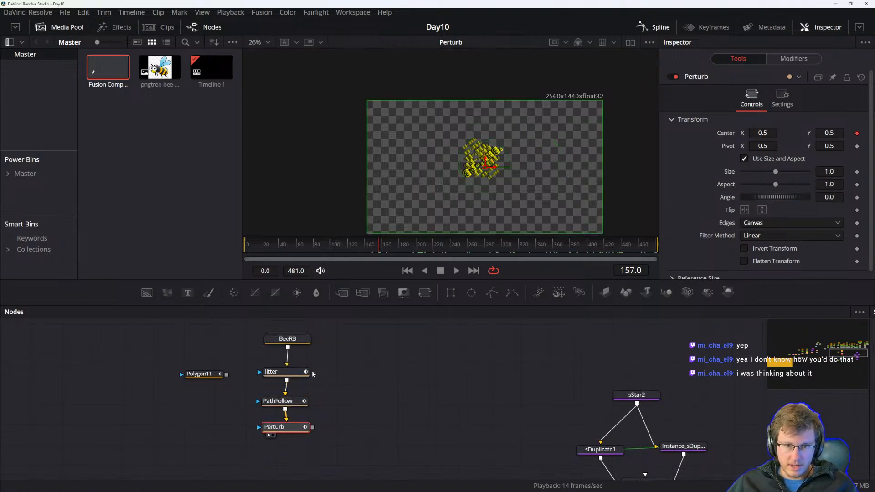
{"action": "left_click_drag", "start_coordinate": [332, 363], "coordinate": [292, 437]}
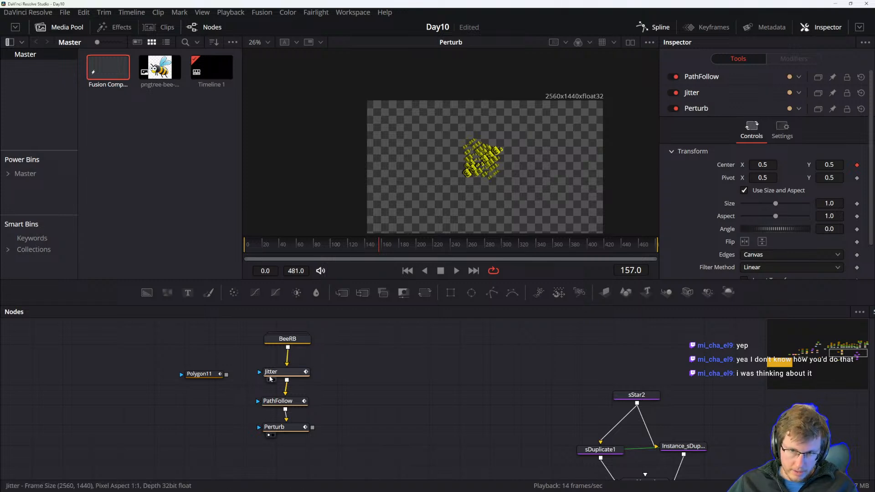
{"action": "left_click_drag", "start_coordinate": [394, 382], "coordinate": [406, 366]}
{"action": "left_click", "coordinate": [425, 292]}
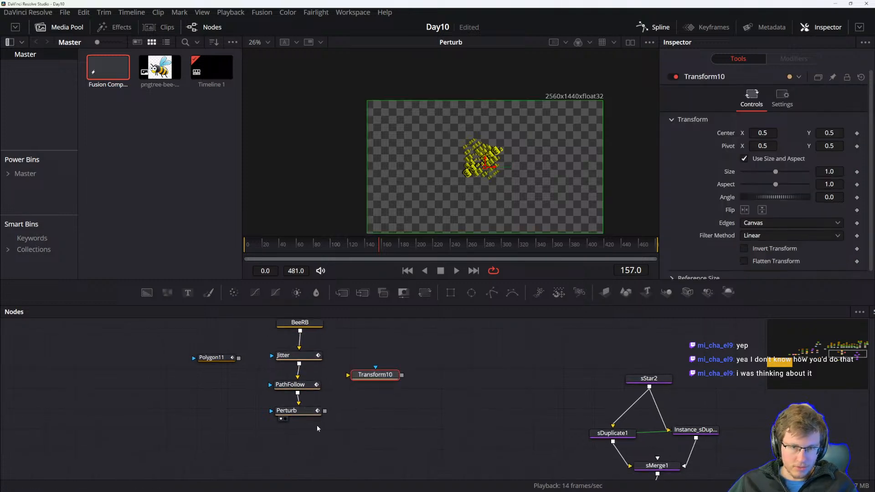
{"action": "key", "text": "Delete"}
{"action": "left_click", "coordinate": [305, 411]}
{"action": "left_click", "coordinate": [424, 292]}
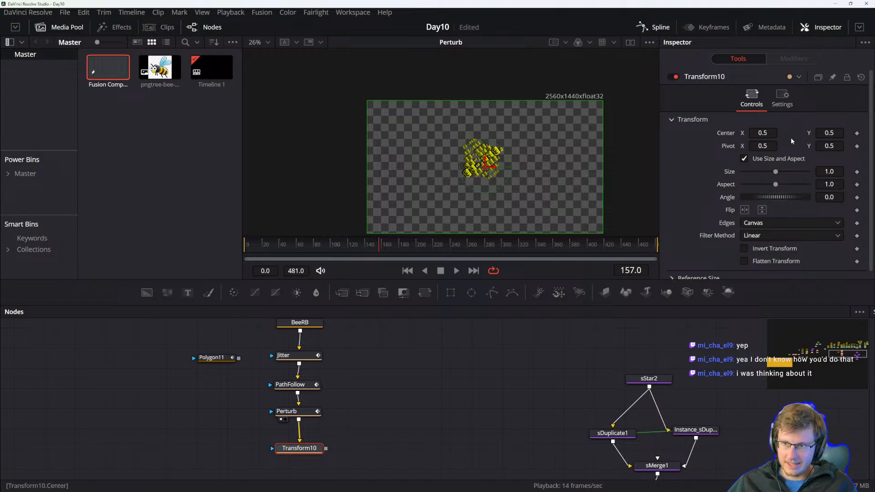
Keyframe Transform10's Angle at 0 on frame 144, then set it to 140.9 on frame 173.
{"action": "left_click_drag", "start_coordinate": [393, 245], "coordinate": [369, 243]}
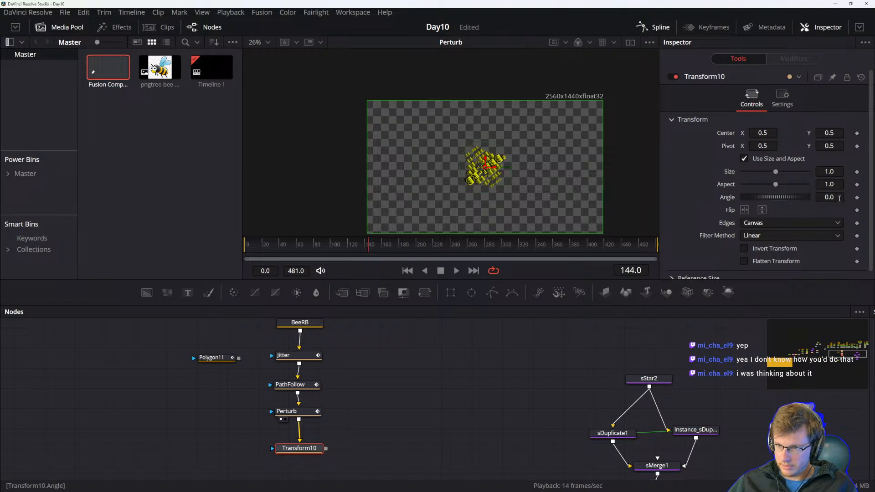
{"action": "left_click", "coordinate": [856, 198]}
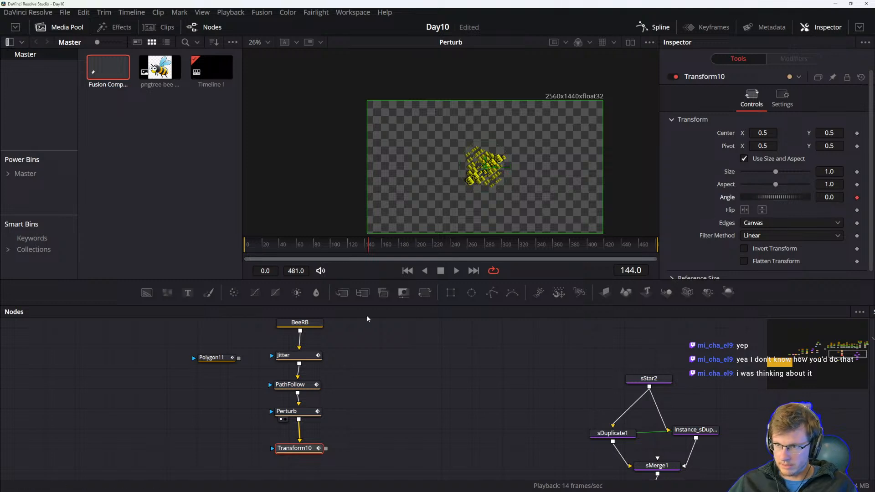
{"action": "left_click_drag", "start_coordinate": [371, 245], "coordinate": [397, 244]}
{"action": "mouse_move", "coordinate": [778, 197]}
{"action": "left_mouse_down"}
{"action": "mouse_move", "coordinate": [818, 198]}
{"action": "mouse_move", "coordinate": [761, 193]}
{"action": "mouse_move", "coordinate": [787, 205]}
{"action": "mouse_move", "coordinate": [779, 197]}
{"action": "mouse_move", "coordinate": [791, 197]}
{"action": "left_mouse_up"}
{"action": "key", "text": "1"}
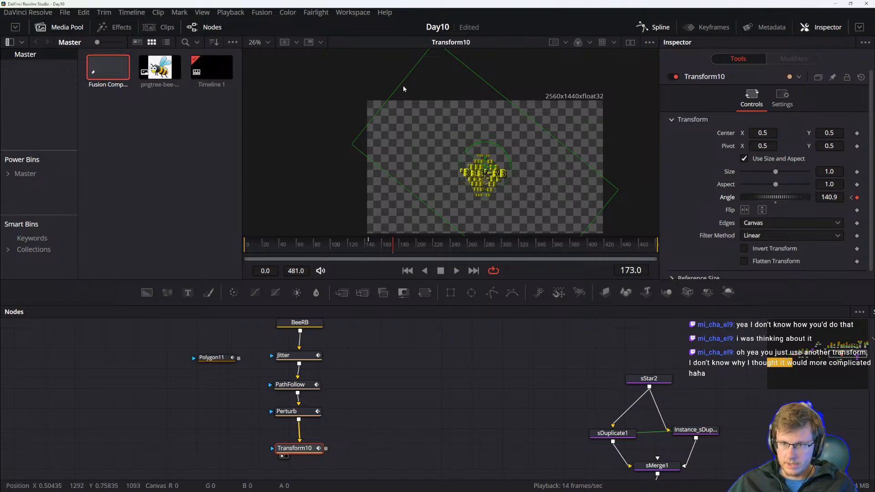
Keyframe Transform10's Center at frame 173, then set Center Y to 0.531 on frame 176.
{"action": "left_click_drag", "start_coordinate": [380, 439], "coordinate": [377, 413]}
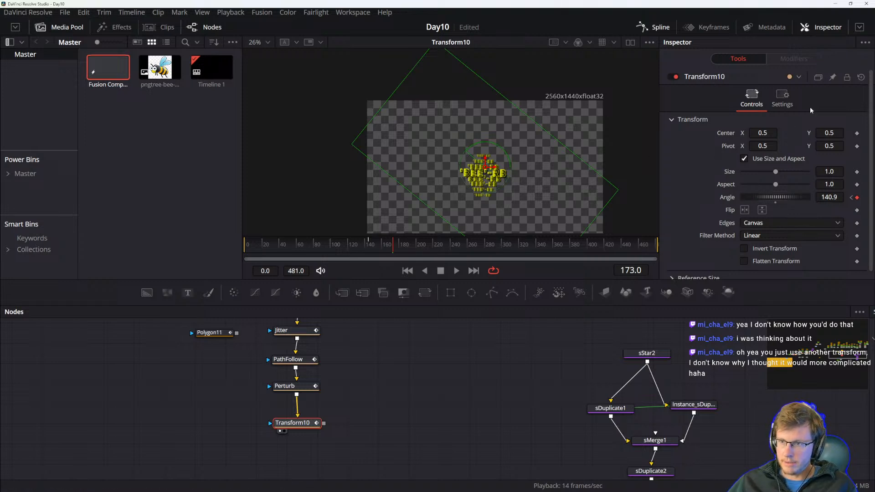
{"action": "left_click", "coordinate": [857, 133]}
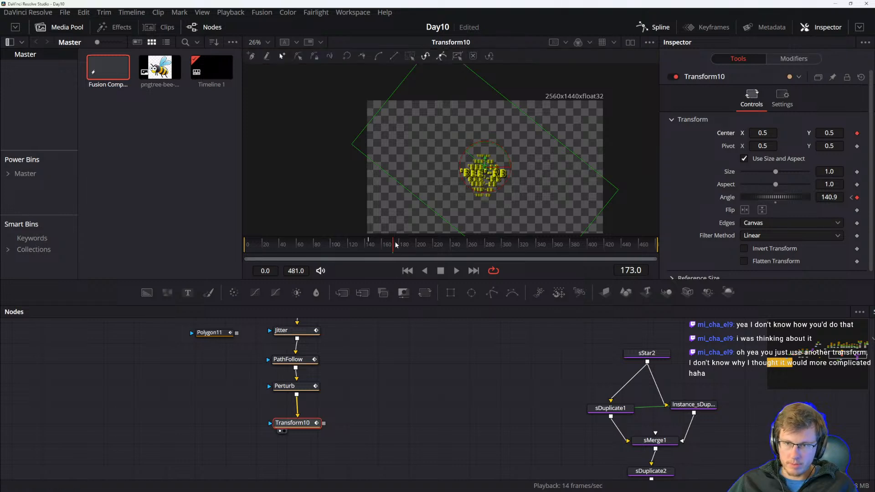
{"action": "left_click_drag", "start_coordinate": [394, 245], "coordinate": [396, 245]}
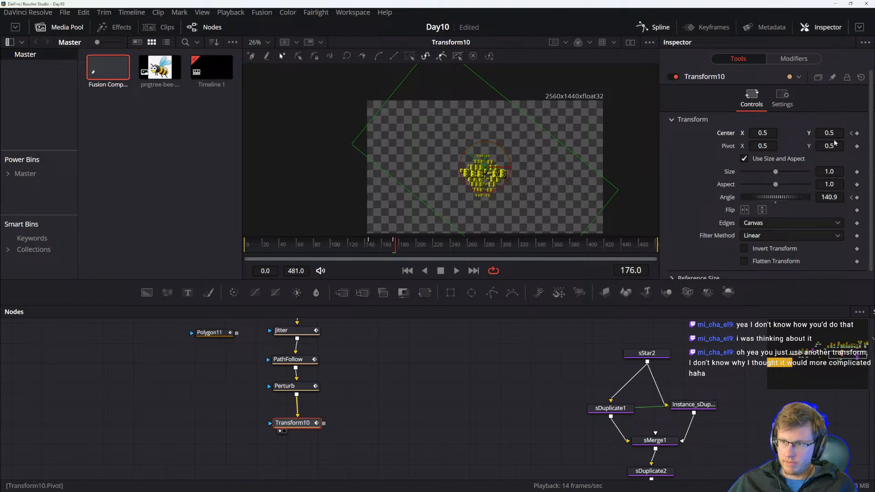
{"action": "left_click_drag", "start_coordinate": [813, 135], "coordinate": [826, 136]}
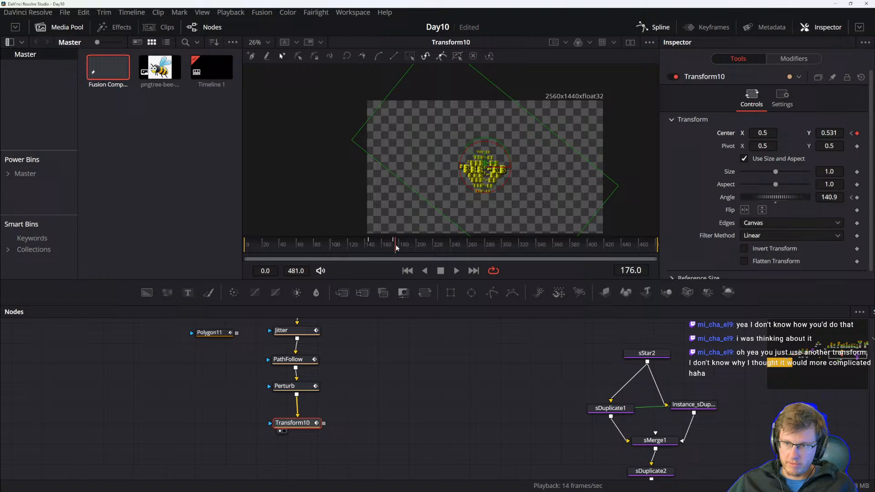
Move to frame 178 and set Transform10's Center Y to 0.5.
{"action": "scroll", "coordinate": [403, 246], "scroll_direction": "up", "scroll_amount": 5}
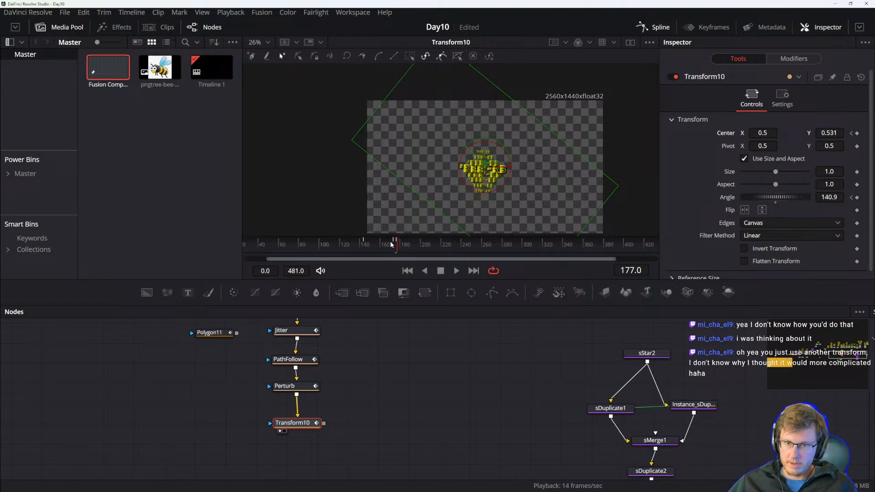
{"action": "left_click_drag", "start_coordinate": [400, 247], "coordinate": [400, 246]}
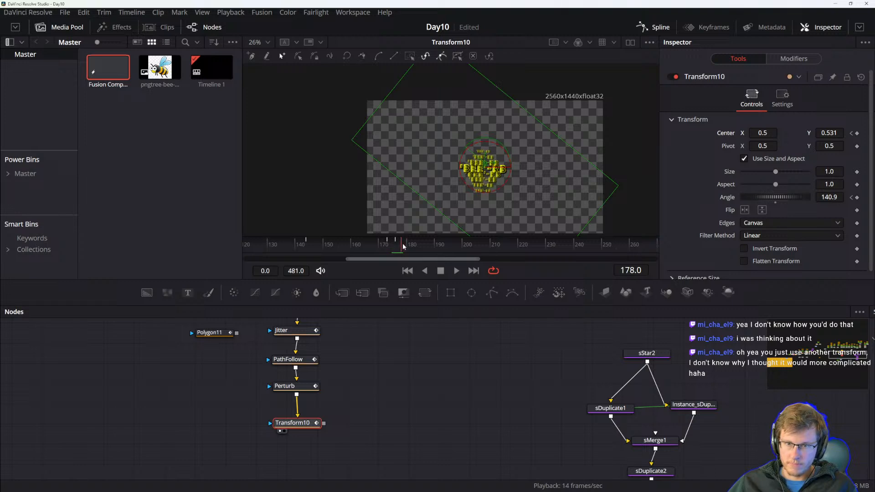
{"action": "left_click", "coordinate": [831, 133]}
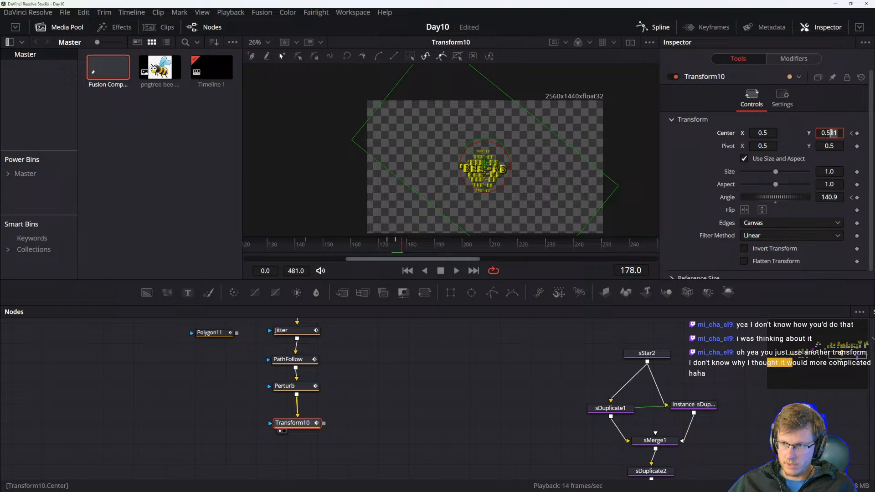
{"action": "type", "text": "00"}
{"action": "key", "text": "Tab"}
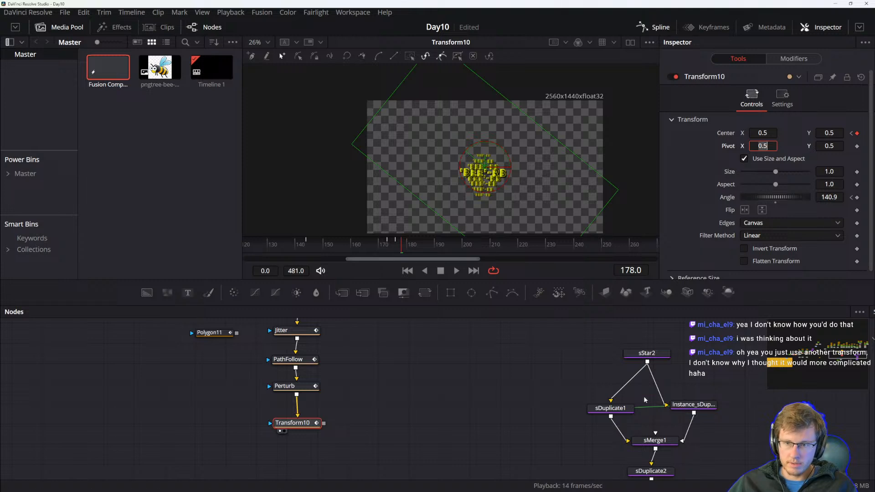
Open the Spline editor for Transform10 and smooth the selected Center path displacement keyframes.
{"action": "left_click", "coordinate": [660, 31]}
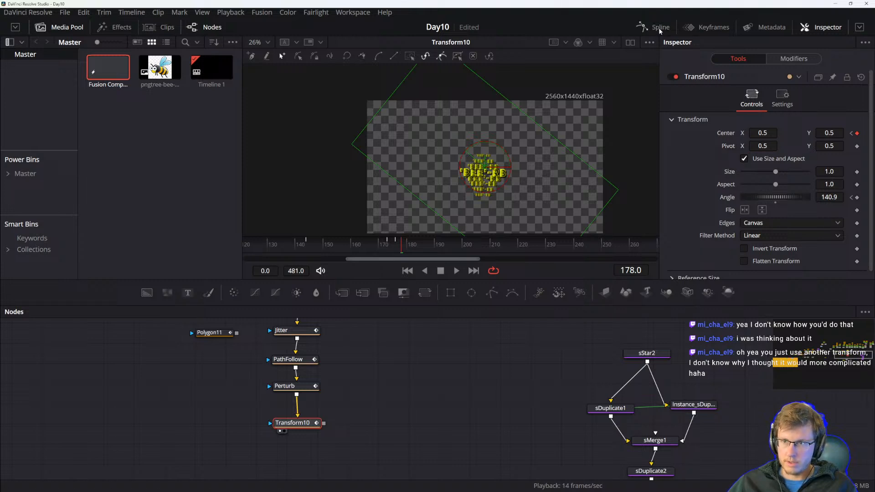
{"action": "left_click", "coordinate": [660, 29]}
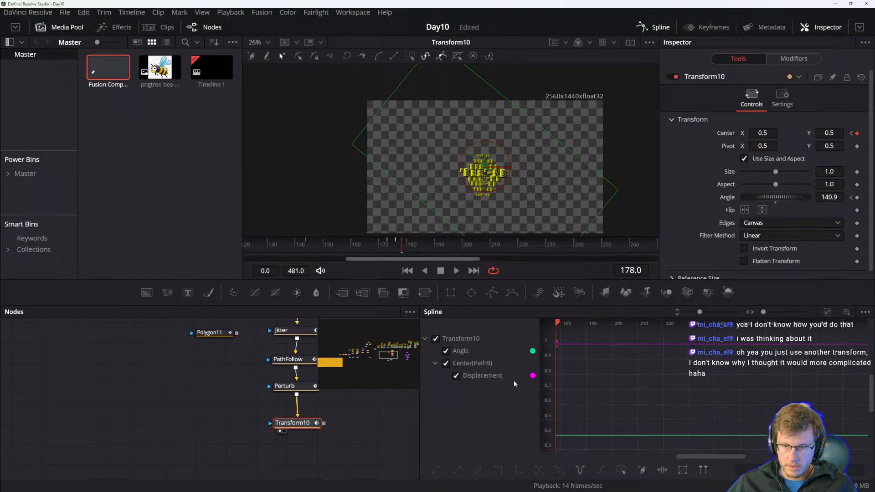
{"action": "left_click", "coordinate": [827, 312]}
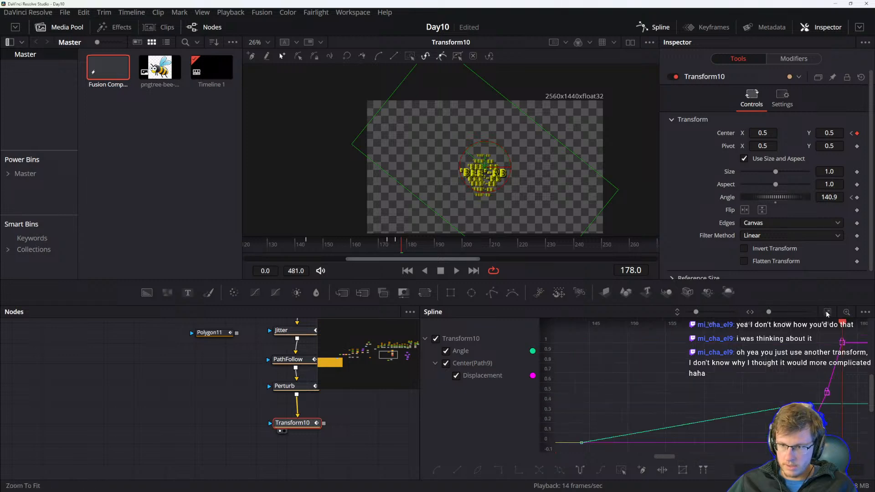
{"action": "left_click_drag", "start_coordinate": [776, 398], "coordinate": [692, 388]}
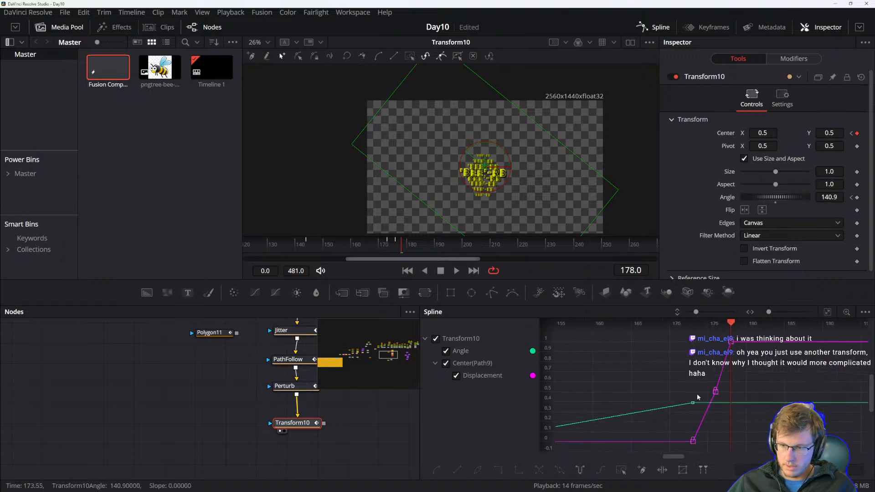
{"action": "left_click_drag", "start_coordinate": [703, 335], "coordinate": [739, 391]}
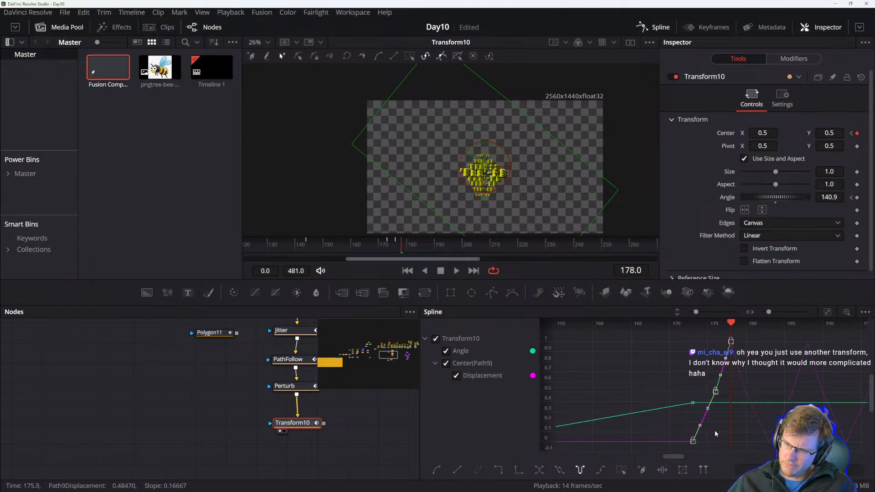
{"action": "mouse_move", "coordinate": [730, 325]}
{"action": "left_mouse_down"}
{"action": "mouse_move", "coordinate": [687, 334]}
{"action": "mouse_move", "coordinate": [731, 327]}
{"action": "left_mouse_up"}
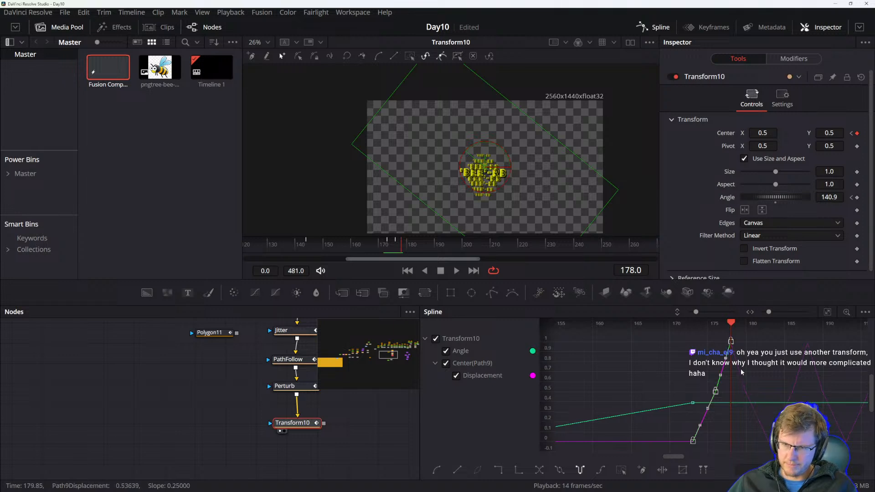
{"action": "key", "text": "shift+s"}
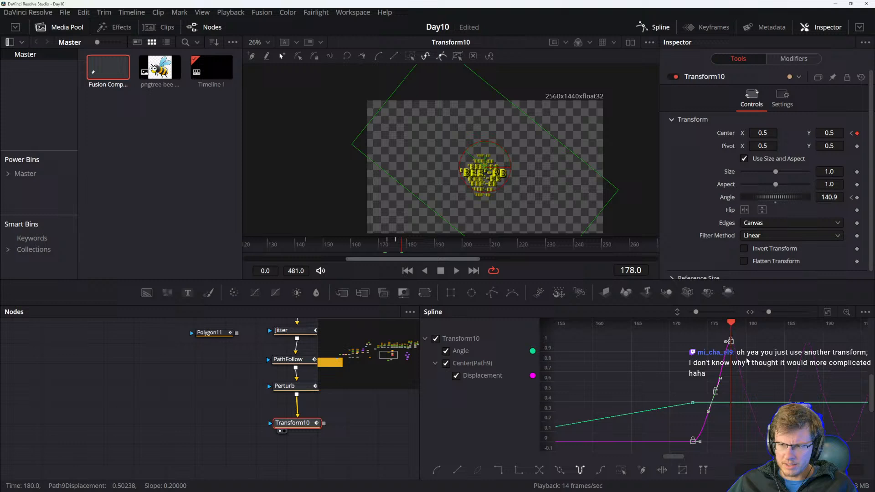
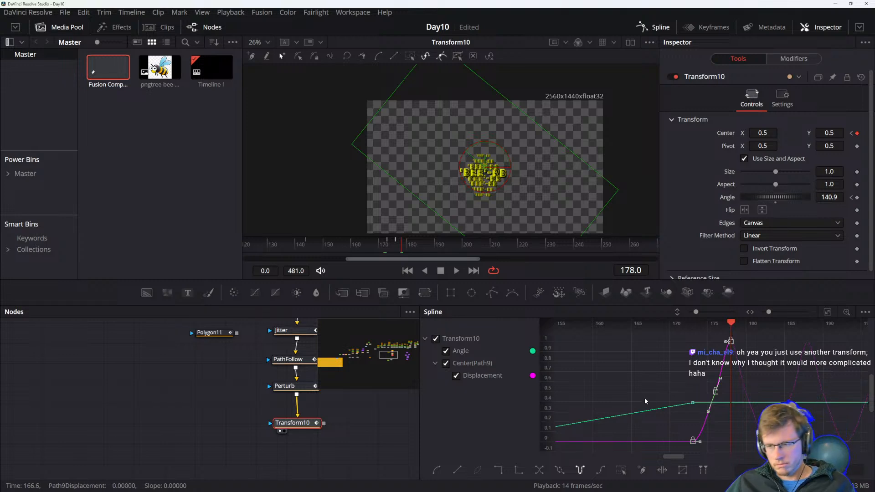
Drag a Displacement keyframe handle near frame 178 to reshape the curve and preview the playback.
{"action": "mouse_move", "coordinate": [718, 379]}
{"action": "left_mouse_down"}
{"action": "mouse_move", "coordinate": [727, 388]}
{"action": "mouse_move", "coordinate": [715, 386]}
{"action": "left_mouse_up"}
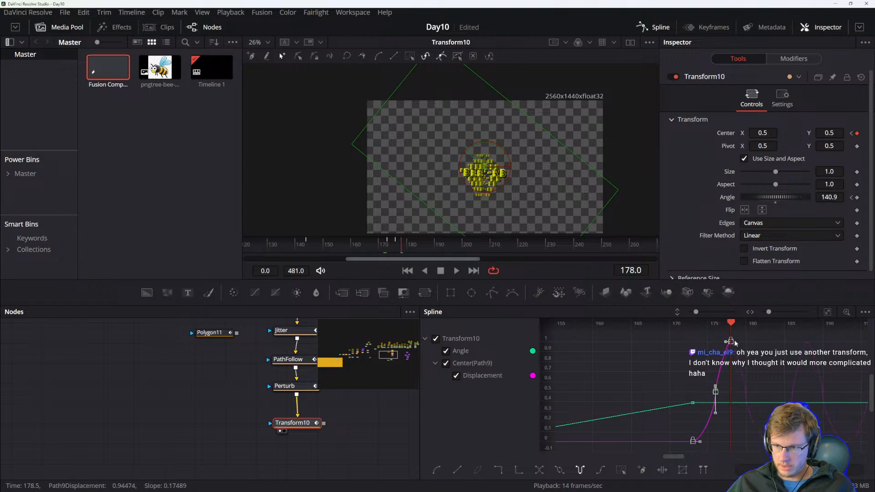
{"action": "key", "text": "space"}
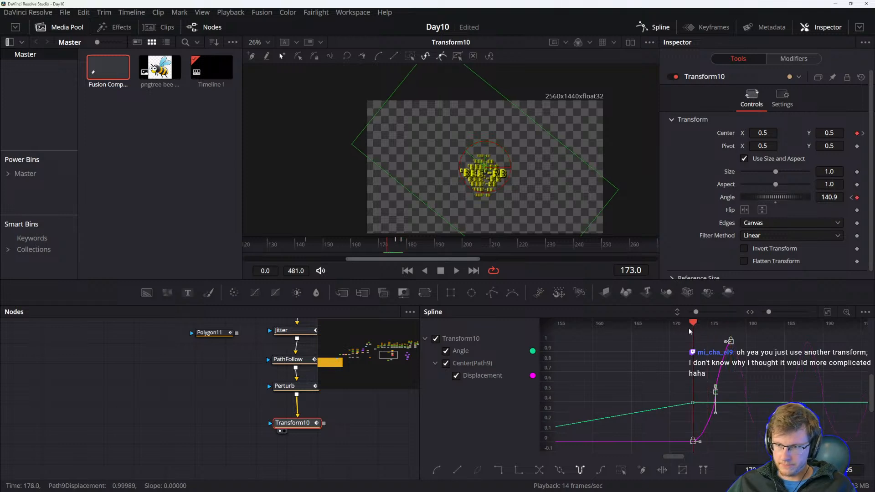
{"action": "key", "text": "space"}
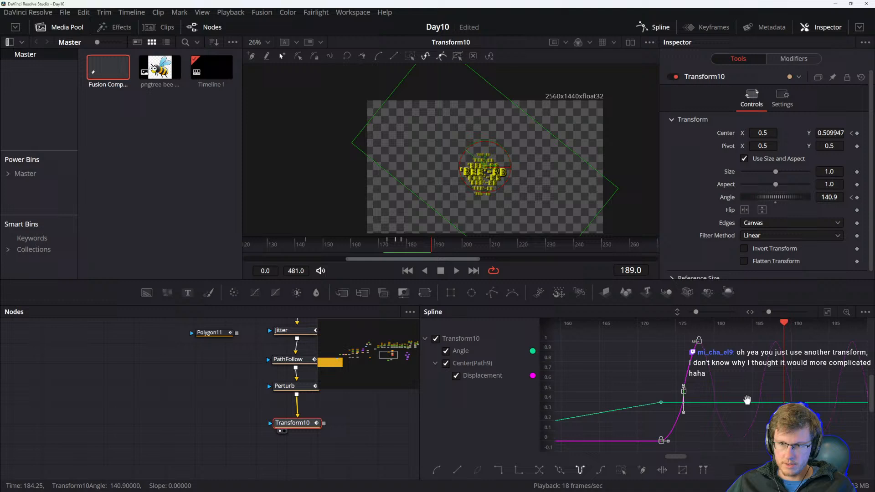
Reshape the Displacement curve's handles around frame 178, undoing one of the handle adjustments.
{"action": "left_click_drag", "start_coordinate": [782, 340], "coordinate": [775, 376]}
{"action": "key", "text": "space"}
{"action": "left_click_drag", "start_coordinate": [677, 393], "coordinate": [691, 393]}
{"action": "key", "text": "ctrl+z"}
{"action": "left_click_drag", "start_coordinate": [695, 342], "coordinate": [721, 343]}
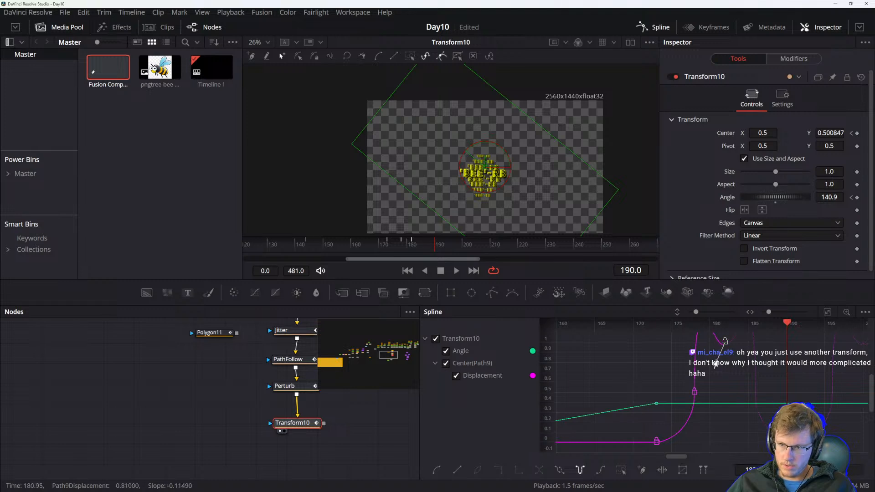
Select the upper Displacement keyframe and drag its handle to steepen the rise into it.
{"action": "left_click", "coordinate": [694, 391]}
{"action": "scroll", "coordinate": [698, 379], "scroll_direction": "down", "scroll_amount": 1}
{"action": "scroll", "coordinate": [705, 383], "scroll_direction": "down", "scroll_amount": 4}
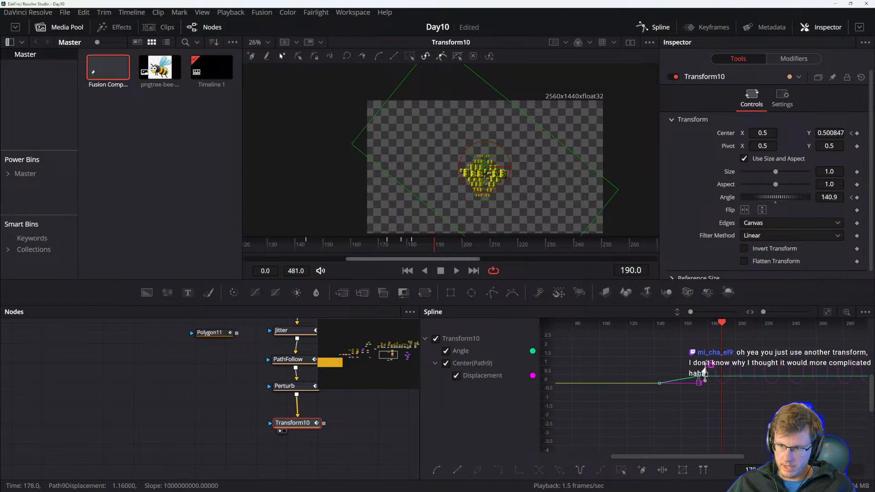
{"action": "scroll", "coordinate": [709, 375], "scroll_direction": "up", "scroll_amount": 4}
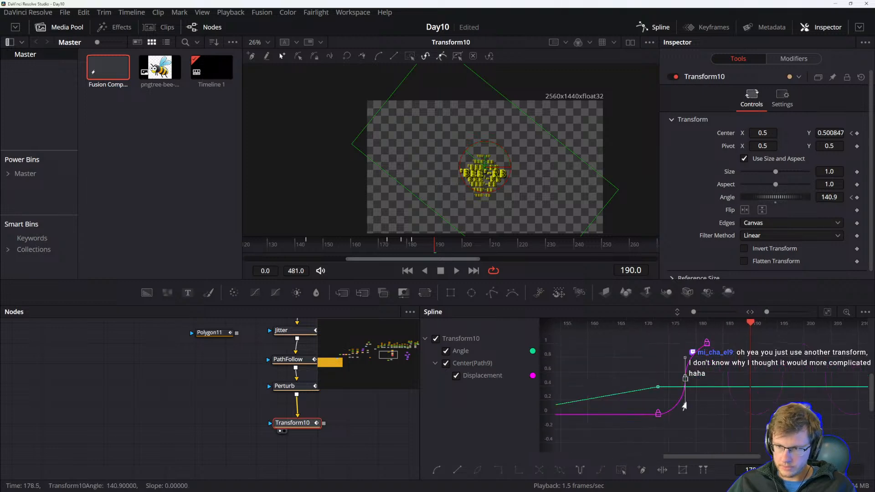
{"action": "left_click_drag", "start_coordinate": [685, 404], "coordinate": [700, 349]}
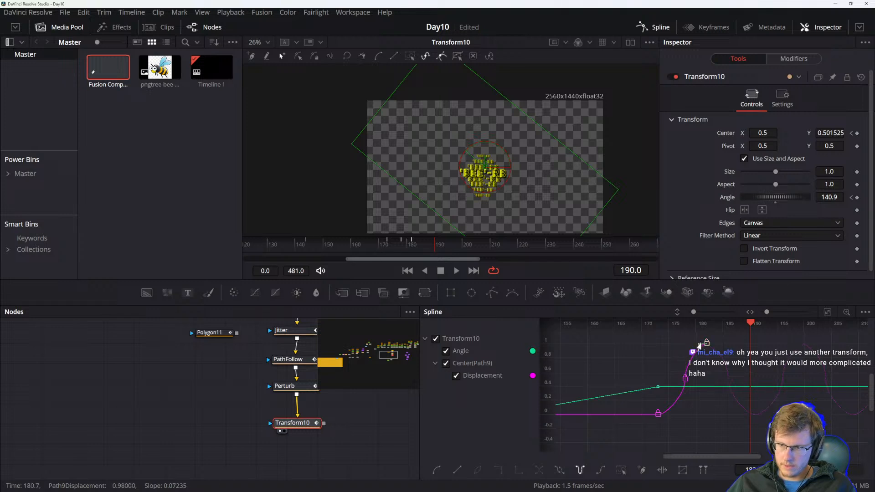
Adjust the middle Displacement keyframe's handles and undo the last handle change.
{"action": "scroll", "coordinate": [831, 369], "scroll_direction": "up", "scroll_amount": 2}
{"action": "left_click_drag", "start_coordinate": [777, 373], "coordinate": [647, 382]}
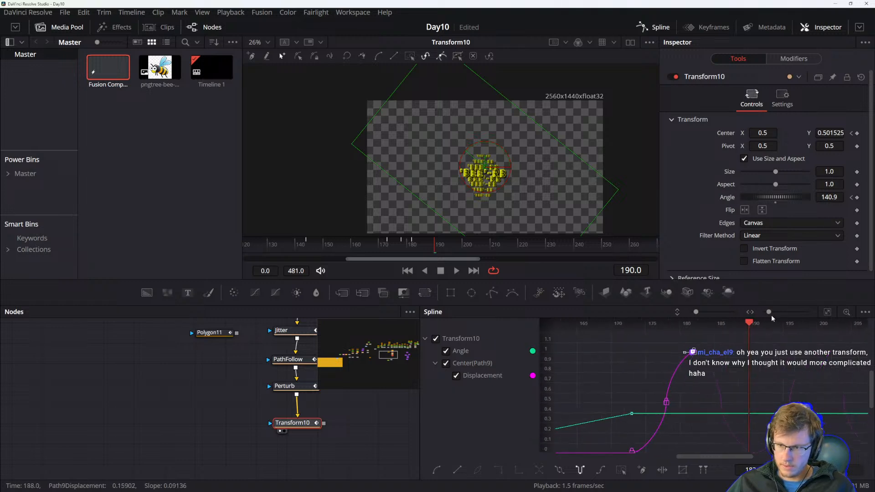
{"action": "left_click_drag", "start_coordinate": [630, 423], "coordinate": [631, 413]}
{"action": "left_click_drag", "start_coordinate": [626, 425], "coordinate": [646, 447]}
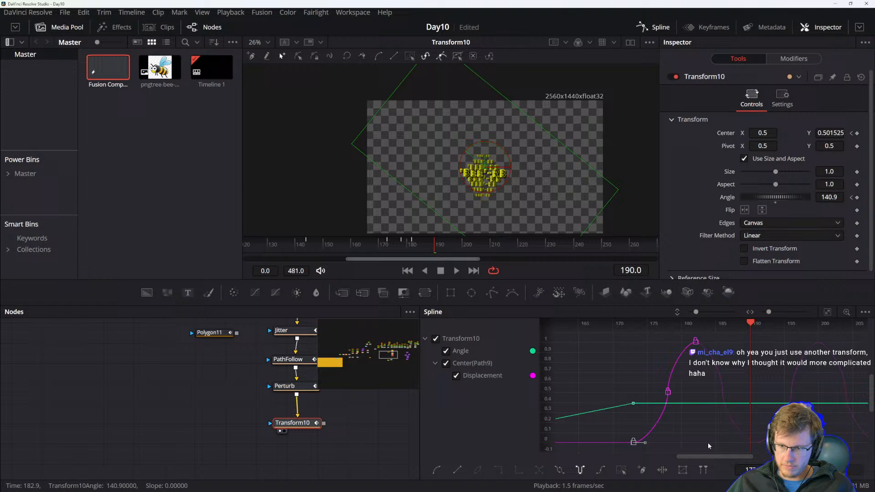
{"action": "key", "text": "f"}
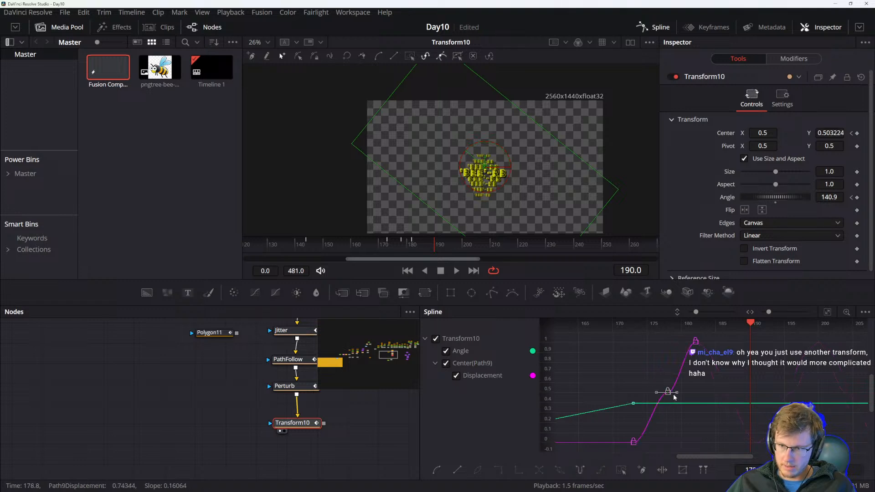
{"action": "key", "text": "ctrl+z"}
Preview the animation and pull the Displacement curve's handles to sharpen the jump near frame 180.
{"action": "key", "text": "space"}
{"action": "key", "text": "space"}
{"action": "left_click_drag", "start_coordinate": [668, 385], "coordinate": [694, 385]}
{"action": "left_click_drag", "start_coordinate": [733, 358], "coordinate": [709, 396]}
{"action": "left_click_drag", "start_coordinate": [675, 368], "coordinate": [760, 374]}
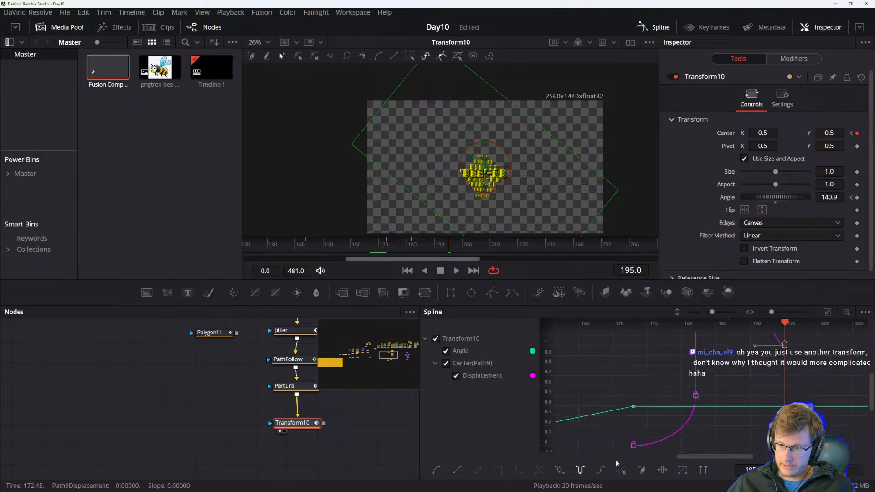
Select the lower Displacement keyframe near frame 173 and drag its handles to smooth the ease-out.
{"action": "left_click", "coordinate": [633, 445]}
{"action": "left_click_drag", "start_coordinate": [636, 448], "coordinate": [632, 450]}
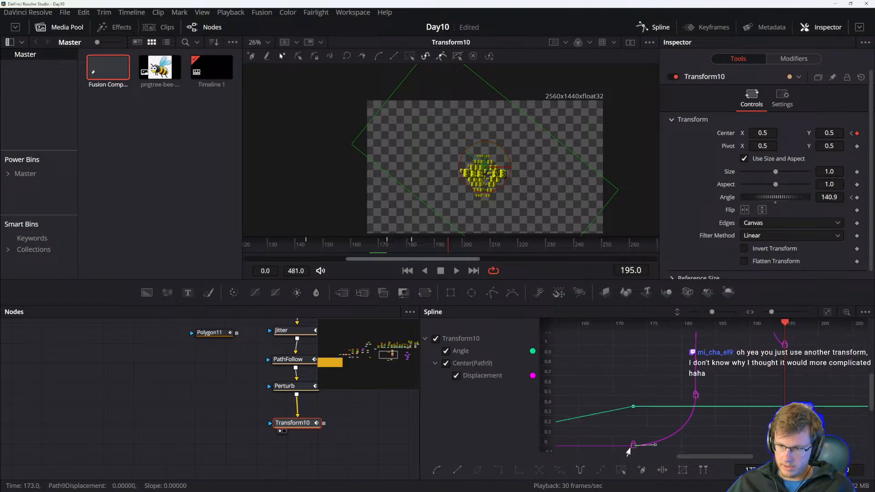
{"action": "left_click_drag", "start_coordinate": [672, 418], "coordinate": [656, 430]}
{"action": "left_click", "coordinate": [680, 405]}
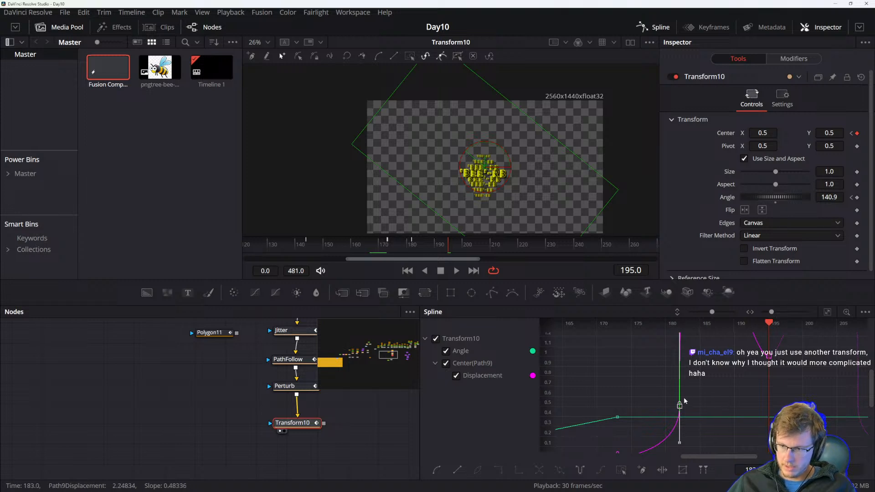
Adjust the middle keyframe's handle and the handle of the top Displacement keyframe at frame 195.
{"action": "left_click_drag", "start_coordinate": [680, 404], "coordinate": [686, 405]}
{"action": "left_click_drag", "start_coordinate": [748, 392], "coordinate": [714, 425]}
{"action": "left_click", "coordinate": [735, 389]}
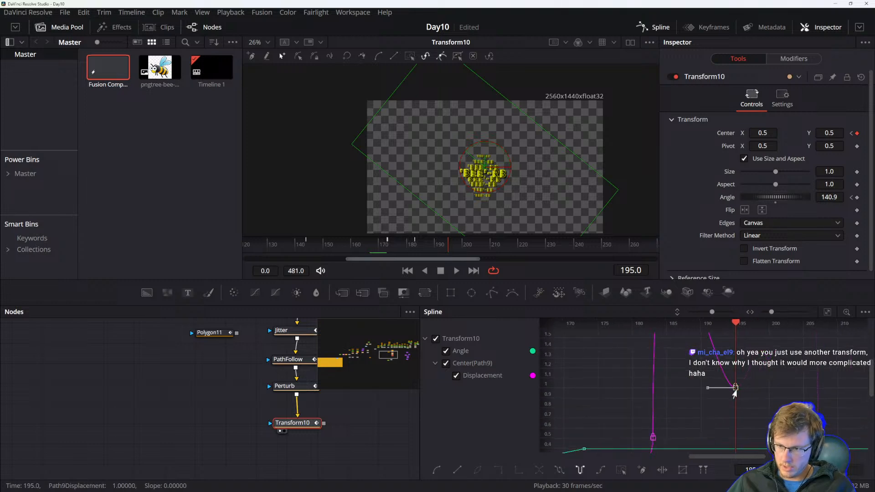
{"action": "left_click_drag", "start_coordinate": [734, 390], "coordinate": [722, 391]}
Reshape the Displacement curve between frames 173 and 195 by dragging the lower keyframe handles.
{"action": "scroll", "coordinate": [706, 402], "scroll_direction": "down", "scroll_amount": 1}
{"action": "scroll", "coordinate": [702, 407], "scroll_direction": "up", "scroll_amount": 1}
{"action": "left_click_drag", "start_coordinate": [635, 429], "coordinate": [674, 444]}
{"action": "scroll", "coordinate": [669, 420], "scroll_direction": "down", "scroll_amount": 6}
{"action": "left_click_drag", "start_coordinate": [669, 394], "coordinate": [664, 417]}
{"action": "scroll", "coordinate": [672, 401], "scroll_direction": "up", "scroll_amount": 5}
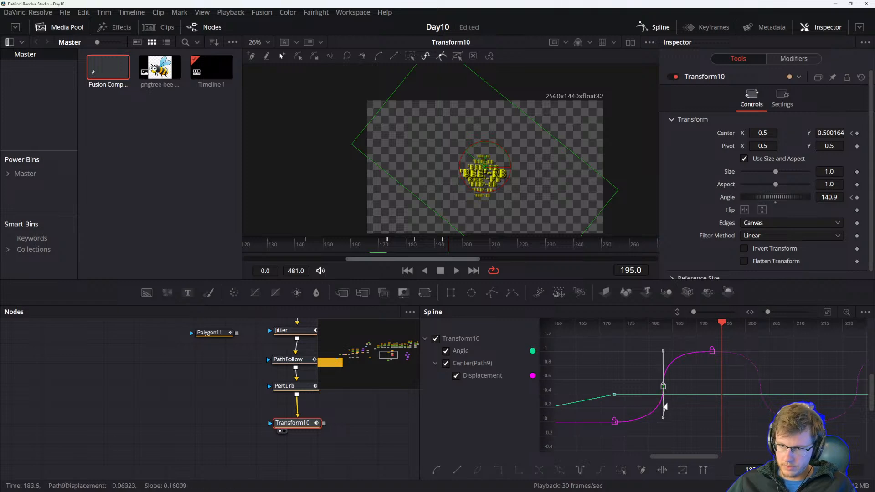
{"action": "left_click_drag", "start_coordinate": [722, 348], "coordinate": [606, 358]}
Preview playback and refine the Displacement keyframe handles around frame 195.
{"action": "key", "text": "space"}
{"action": "key", "text": "space"}
{"action": "left_click_drag", "start_coordinate": [607, 390], "coordinate": [744, 387]}
{"action": "left_click_drag", "start_coordinate": [664, 371], "coordinate": [702, 398]}
{"action": "key", "text": "f"}
{"action": "left_click", "coordinate": [708, 343]}
{"action": "left_click_drag", "start_coordinate": [835, 350], "coordinate": [626, 355]}
{"action": "key", "text": "space"}
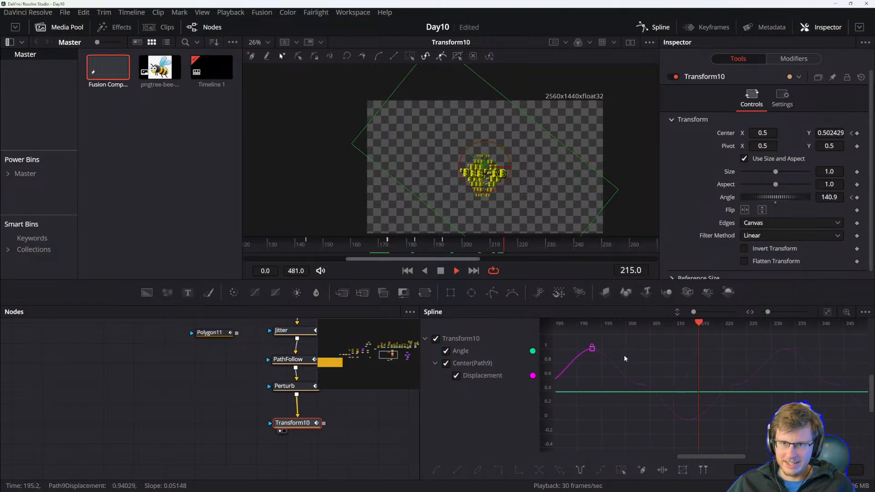
{"action": "key", "text": "space"}
Adjust the Displacement curve near frame 190 and replay the animation to check the bee's motion.
{"action": "left_click_drag", "start_coordinate": [606, 380], "coordinate": [639, 367]}
{"action": "scroll", "coordinate": [674, 378], "scroll_direction": "down", "scroll_amount": 5}
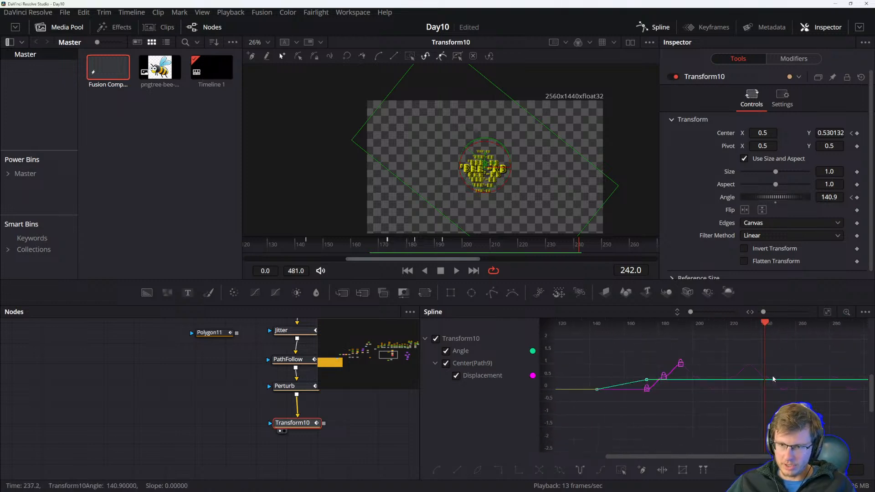
{"action": "left_click_drag", "start_coordinate": [765, 345], "coordinate": [751, 345]}
{"action": "key", "text": "space"}
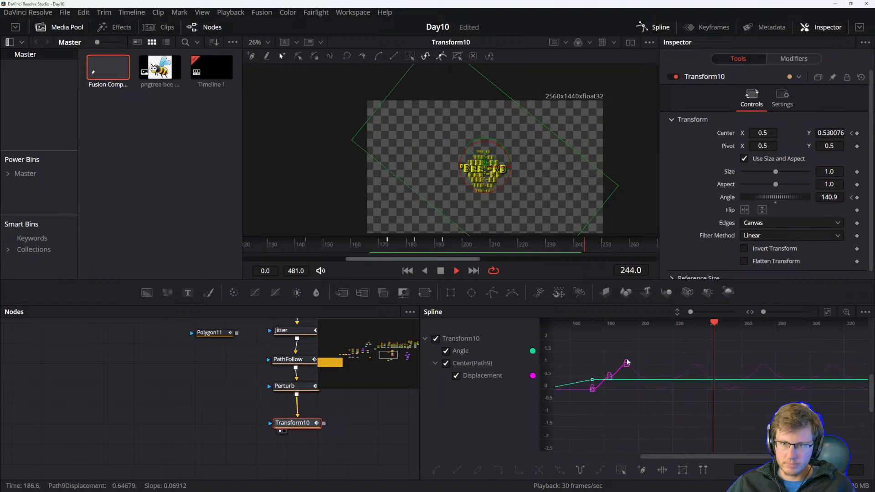
{"action": "key", "text": "space"}
{"action": "left_click_drag", "start_coordinate": [623, 367], "coordinate": [688, 379]}
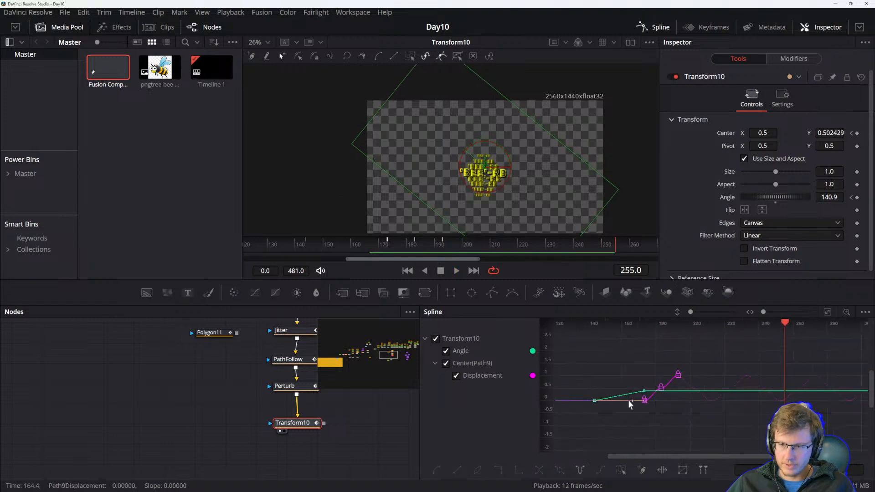
{"action": "left_click_drag", "start_coordinate": [364, 427], "coordinate": [336, 422]}
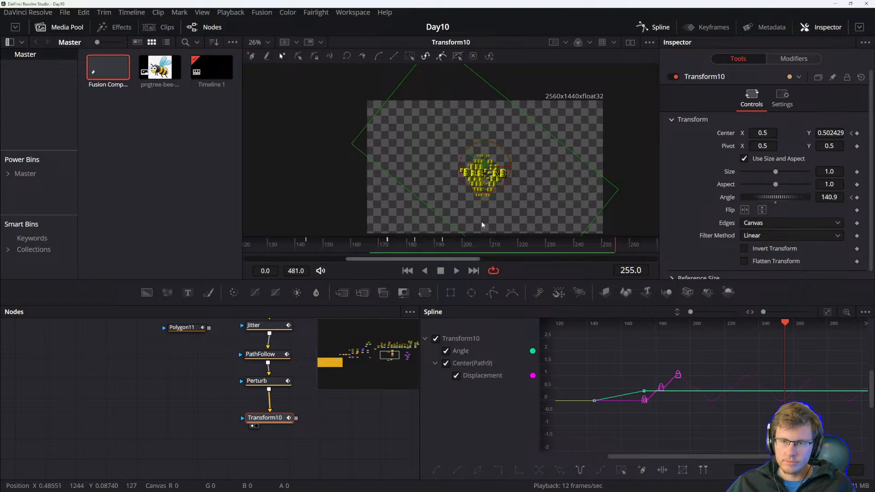
{"action": "scroll", "coordinate": [275, 396], "scroll_direction": "down", "scroll_amount": 4}
{"action": "scroll", "coordinate": [294, 402], "scroll_direction": "up", "scroll_amount": 4}
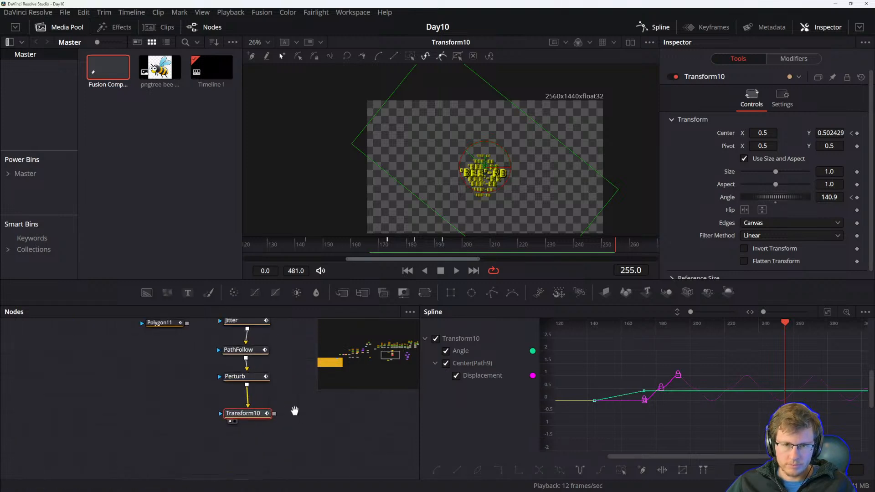
{"action": "left_click_drag", "start_coordinate": [297, 406], "coordinate": [271, 430]}
{"action": "left_click", "coordinate": [331, 426]}
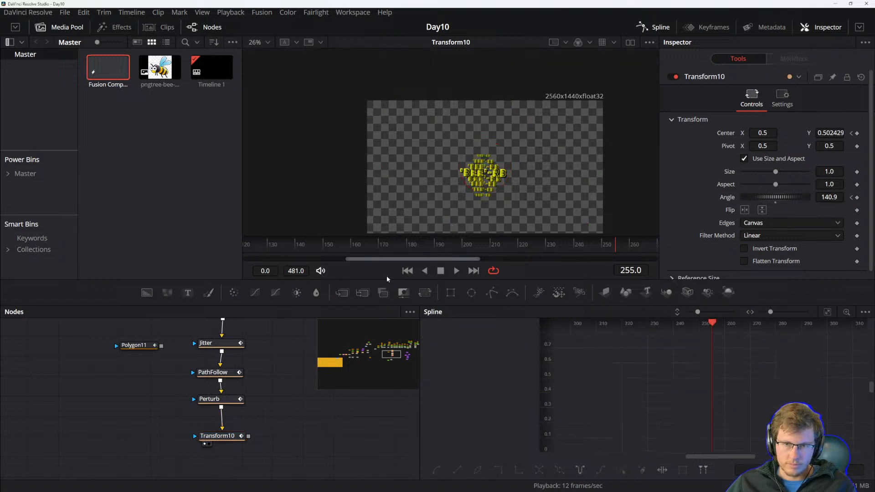
{"action": "scroll", "coordinate": [528, 244], "scroll_direction": "down", "scroll_amount": 4}
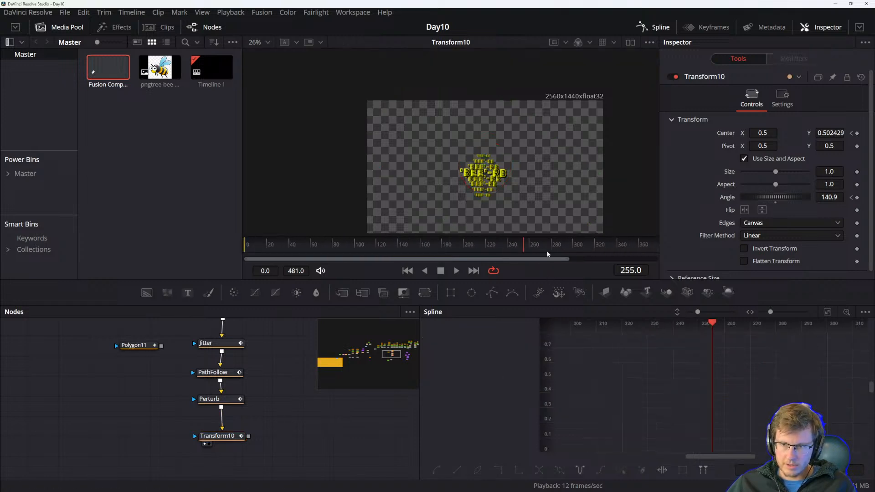
Switch to the Edit page and inspect the Fusion Composition clip on the timeline.
{"action": "key", "text": "shift+4"}
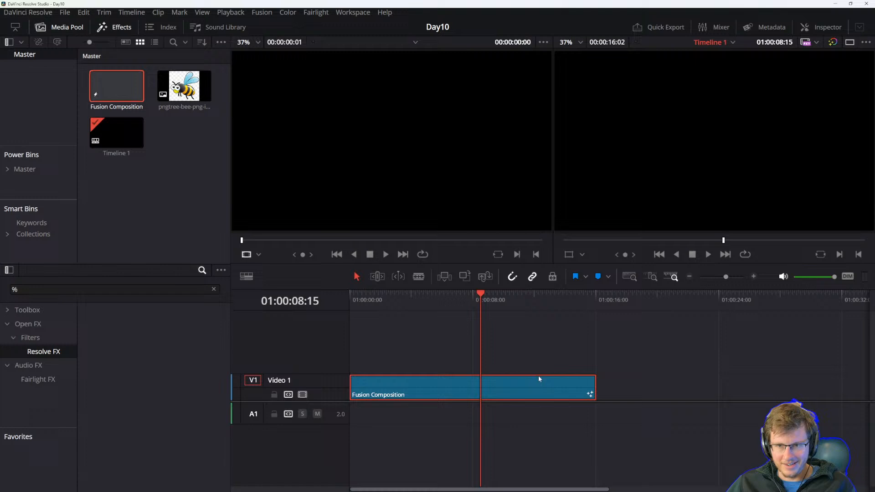
{"action": "left_click", "coordinate": [531, 361]}
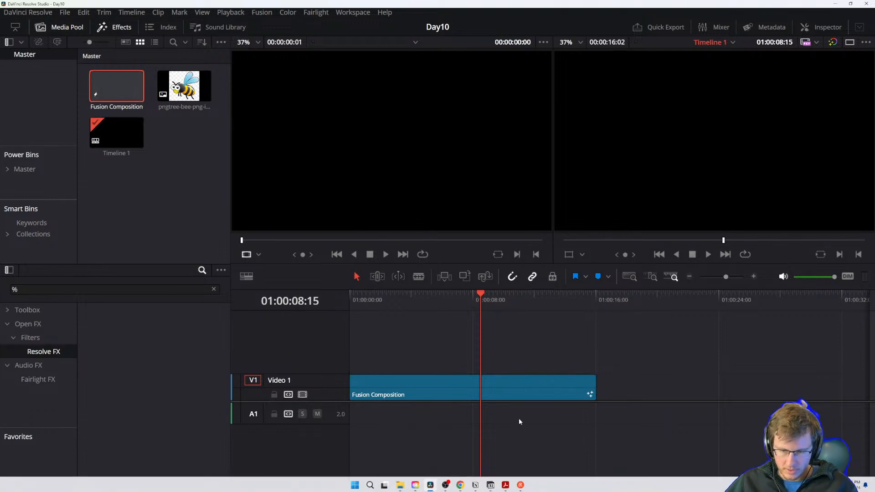
{"action": "left_click", "coordinate": [549, 385]}
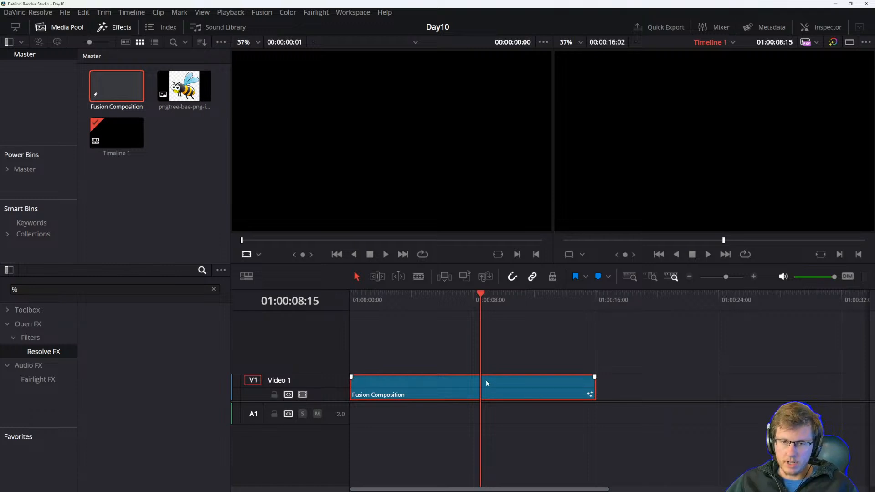
{"action": "left_click", "coordinate": [186, 97]}
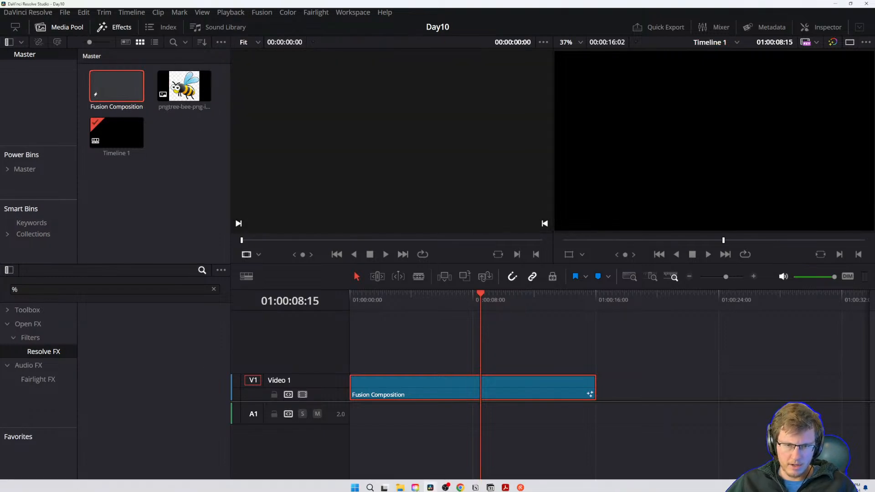
Return to the Fusion page and show the Merge14 node in the viewer.
{"action": "key", "text": "shift+5"}
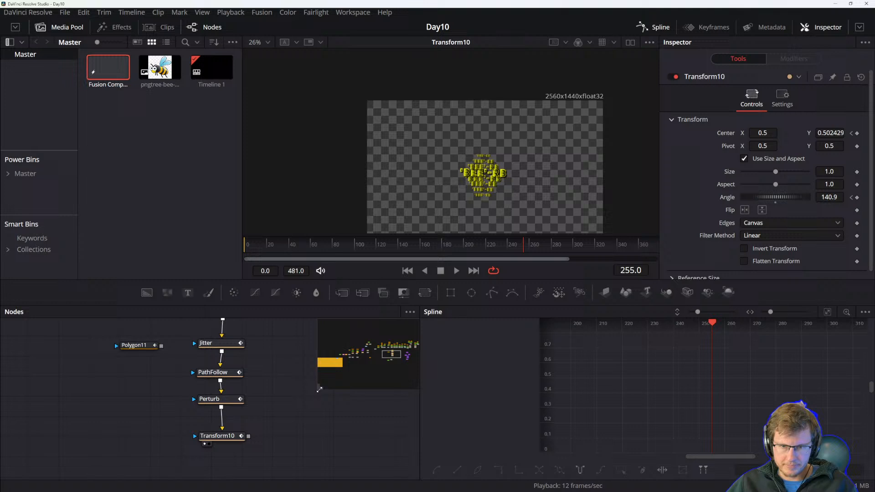
{"action": "scroll", "coordinate": [274, 415], "scroll_direction": "down", "scroll_amount": 4}
{"action": "left_click_drag", "start_coordinate": [290, 411], "coordinate": [191, 422]}
{"action": "left_click_drag", "start_coordinate": [334, 391], "coordinate": [234, 405]}
{"action": "left_click", "coordinate": [217, 384]}
{"action": "left_click_drag", "start_coordinate": [181, 419], "coordinate": [236, 411]}
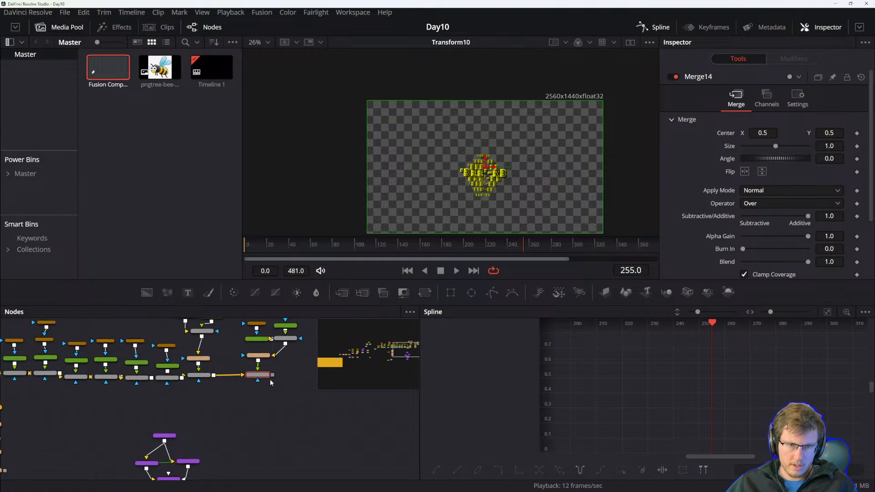
{"action": "key", "text": "1"}
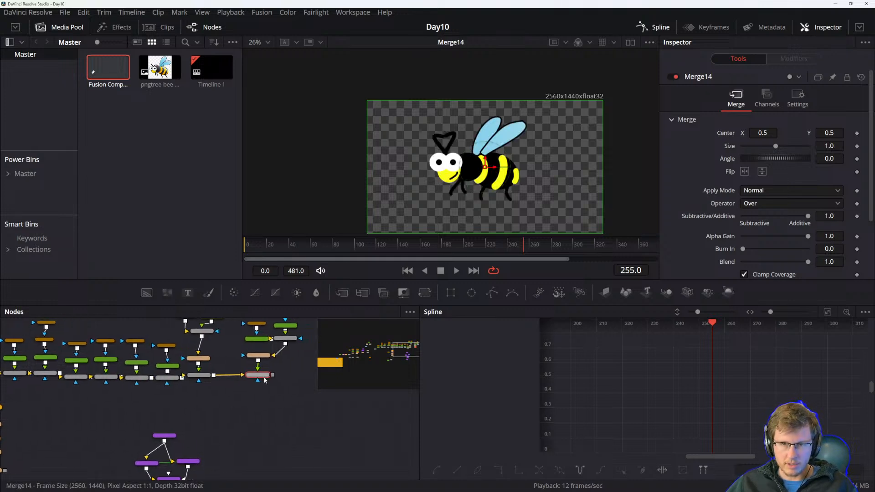
Switch to the PDF reference manual and read the section on calculations and SimpleExpressions in parameter fields.
{"action": "left_click_drag", "start_coordinate": [259, 379], "coordinate": [257, 430]}
{"action": "key", "text": "alt+Tab"}
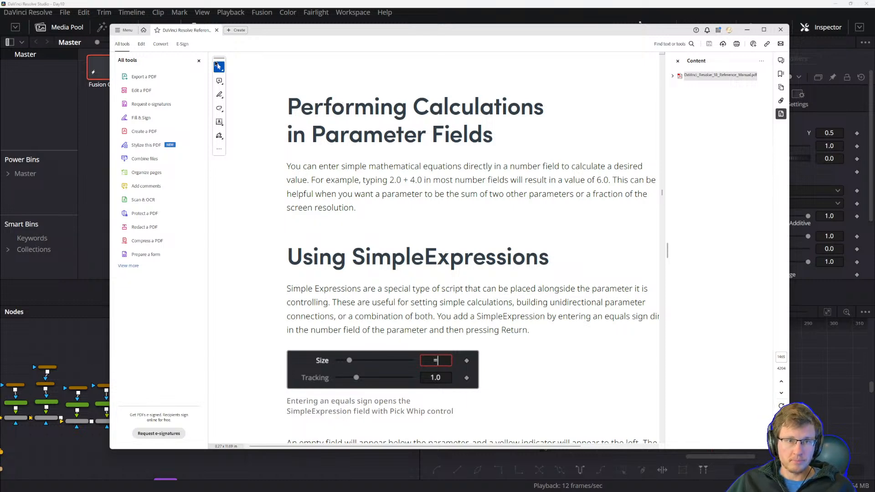
{"action": "left_click", "coordinate": [199, 60]}
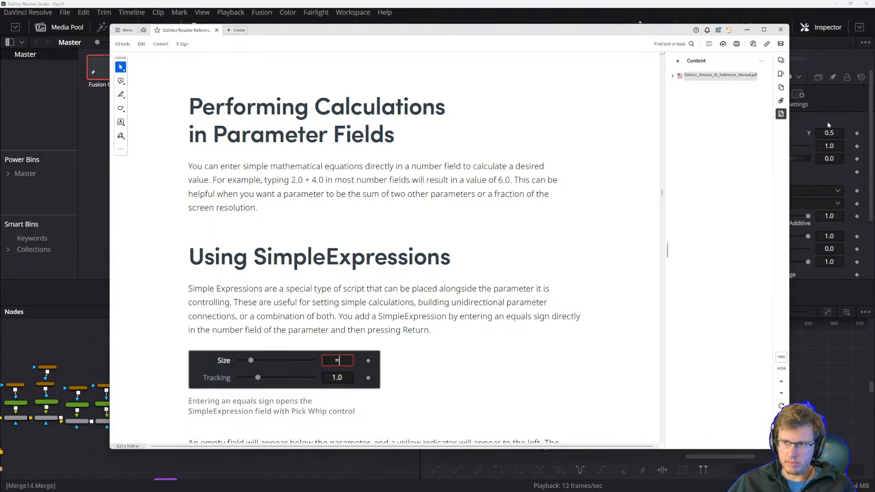
{"action": "left_click_drag", "start_coordinate": [256, 180], "coordinate": [258, 180]}
{"action": "left_click", "coordinate": [232, 194]}
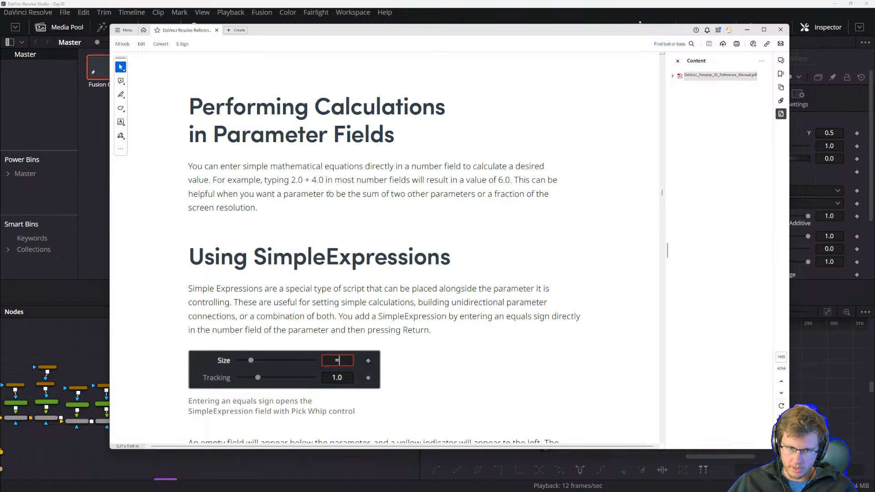
{"action": "left_click_drag", "start_coordinate": [231, 165], "coordinate": [273, 181]}
{"action": "left_click", "coordinate": [306, 193]}
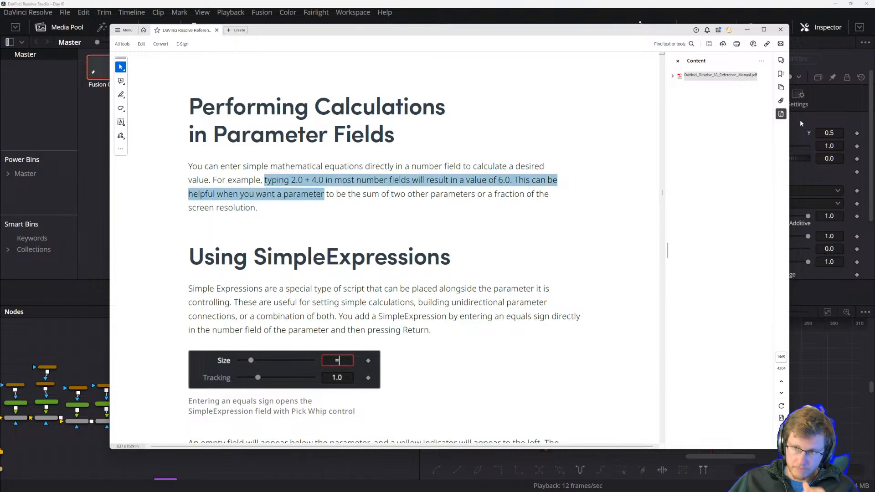
Compare the Merge14 Center and Size fields with the manual's passage on calculations in parameter fields.
{"action": "left_click", "coordinate": [823, 118]}
{"action": "left_click", "coordinate": [829, 132]}
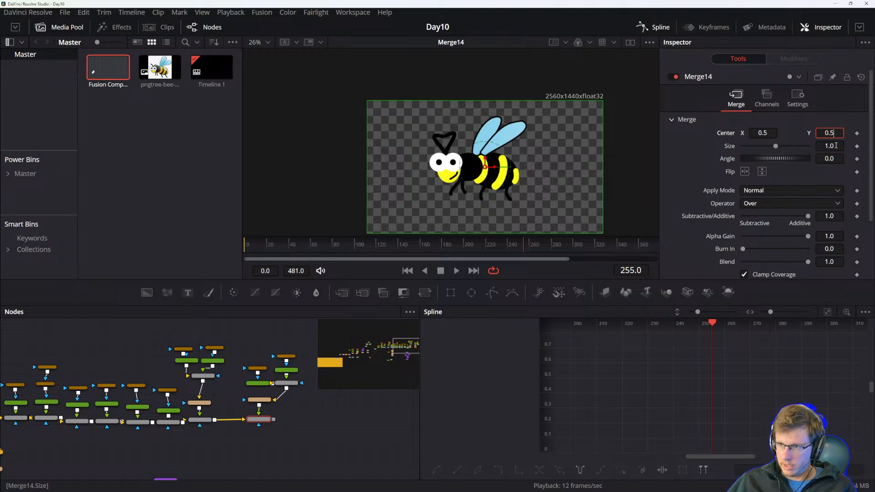
{"action": "left_click", "coordinate": [827, 145]}
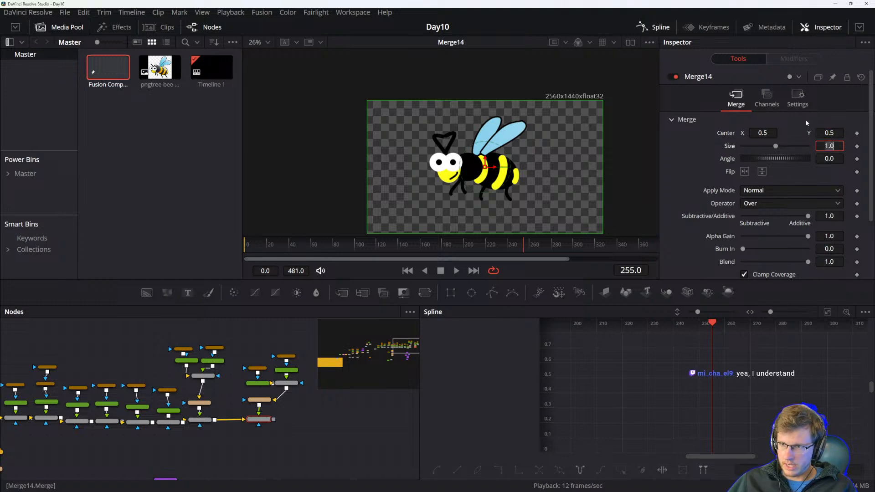
{"action": "key", "text": "alt+Tab"}
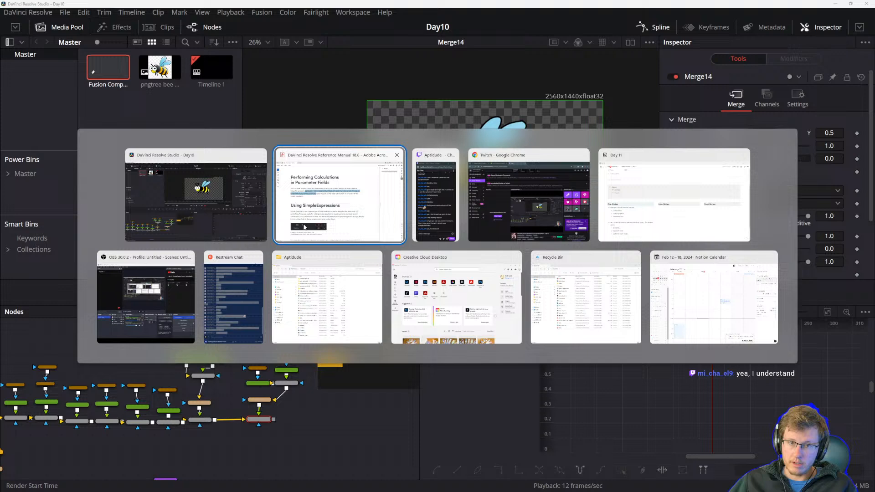
{"action": "left_click", "coordinate": [299, 218]}
{"action": "left_click", "coordinate": [270, 202]}
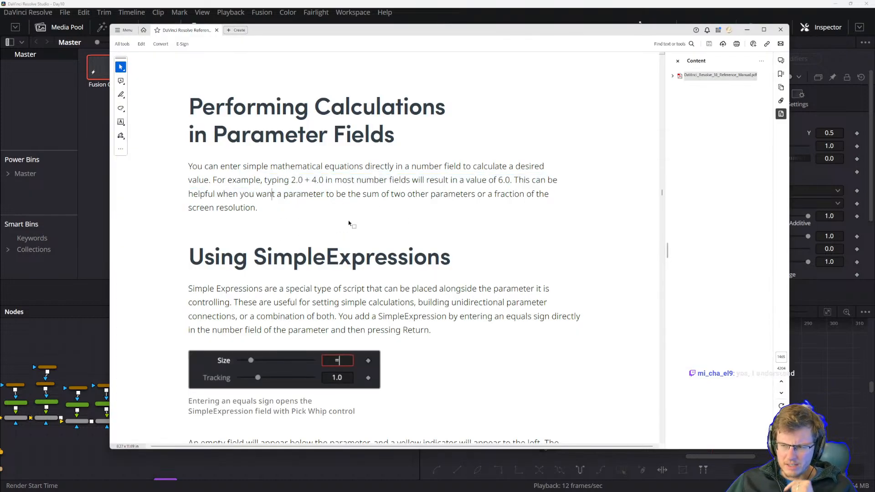
{"action": "left_click", "coordinate": [320, 182]}
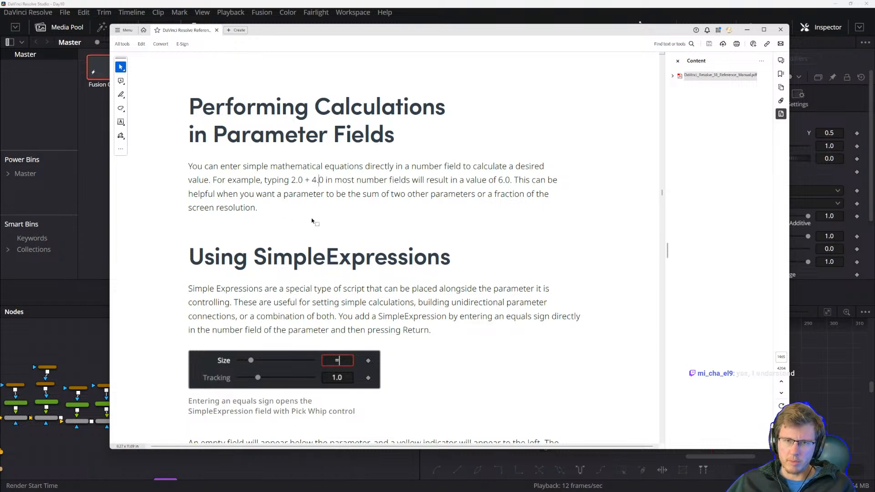
{"action": "left_click", "coordinate": [372, 196]}
{"action": "left_click", "coordinate": [301, 197]}
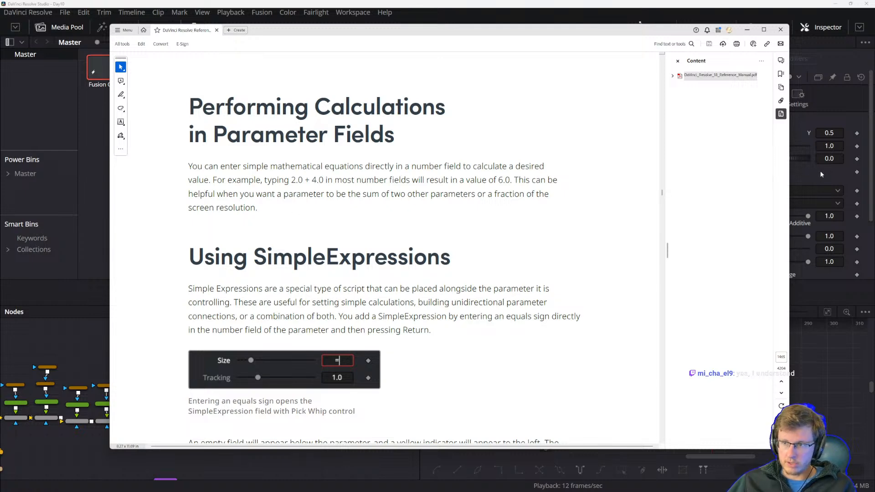
Test the Merge14 Center Y field by entering 0.25, then restoring it to 0.5.
{"action": "left_click", "coordinate": [834, 133]}
{"action": "left_click", "coordinate": [837, 133]}
{"action": "key", "text": "BackSpace"}
{"action": "type", "text": "25"}
{"action": "key", "text": "Tab"}
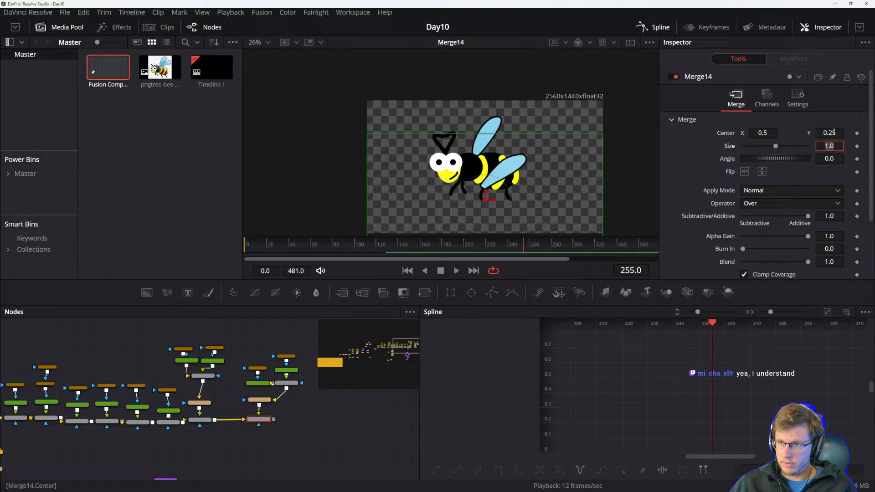
{"action": "left_click", "coordinate": [832, 133]}
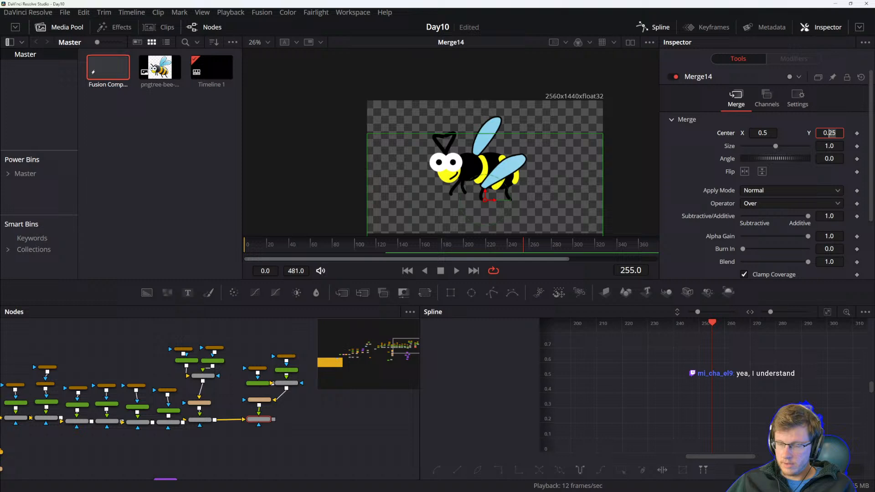
{"action": "key", "text": "BackSpace"}
{"action": "key", "text": "BackSpace"}
{"action": "type", "text": "5"}
{"action": "key", "text": "Tab"}
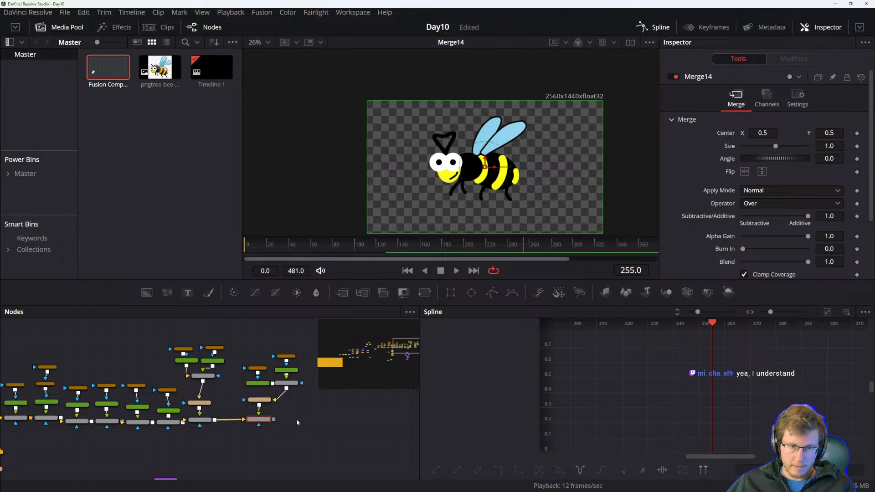
Read the manual's Using SimpleExpressions section on entering an equals sign and the sine and time pulsing example.
{"action": "scroll", "coordinate": [297, 414], "scroll_direction": "left", "scroll_amount": 3}
{"action": "key", "text": "alt+Tab"}
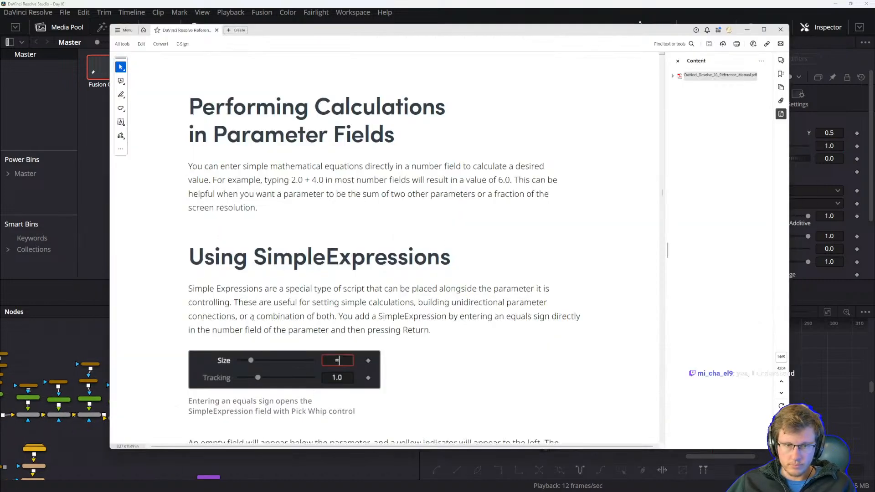
{"action": "left_click_drag", "start_coordinate": [191, 256], "coordinate": [318, 276]}
{"action": "left_click", "coordinate": [321, 312]}
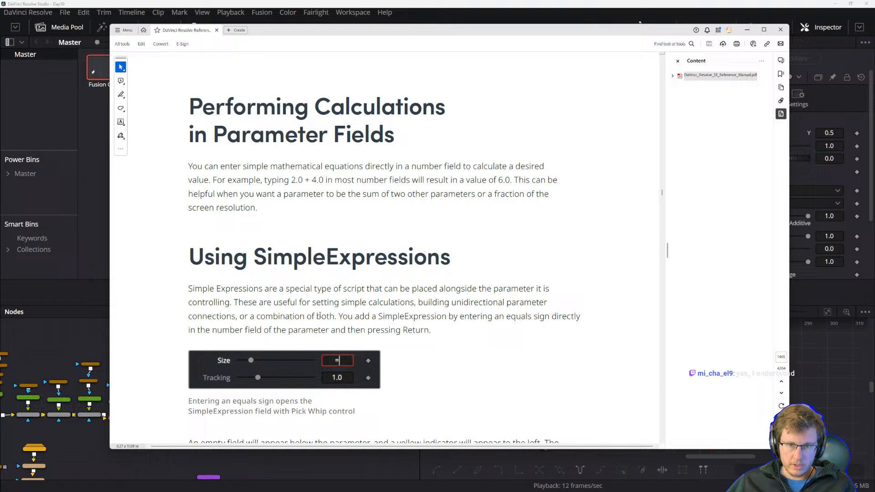
{"action": "scroll", "coordinate": [320, 313], "scroll_direction": "down", "scroll_amount": 1}
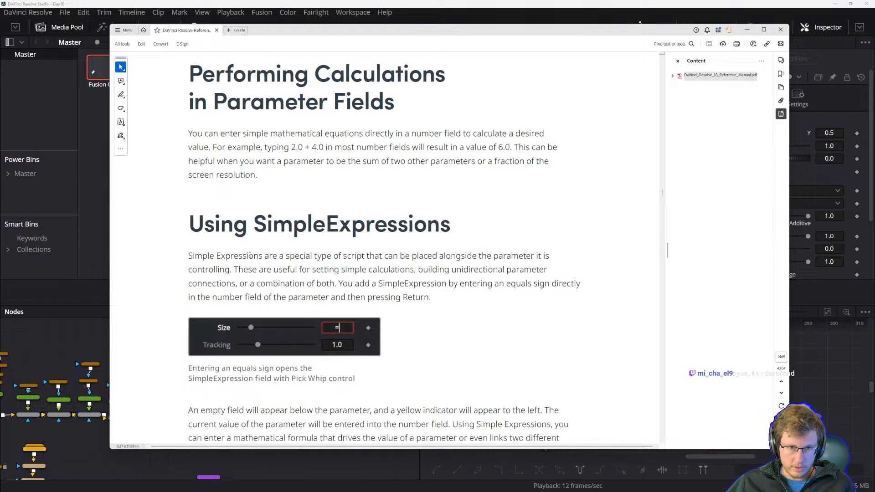
{"action": "scroll", "coordinate": [250, 256], "scroll_direction": "down", "scroll_amount": 1}
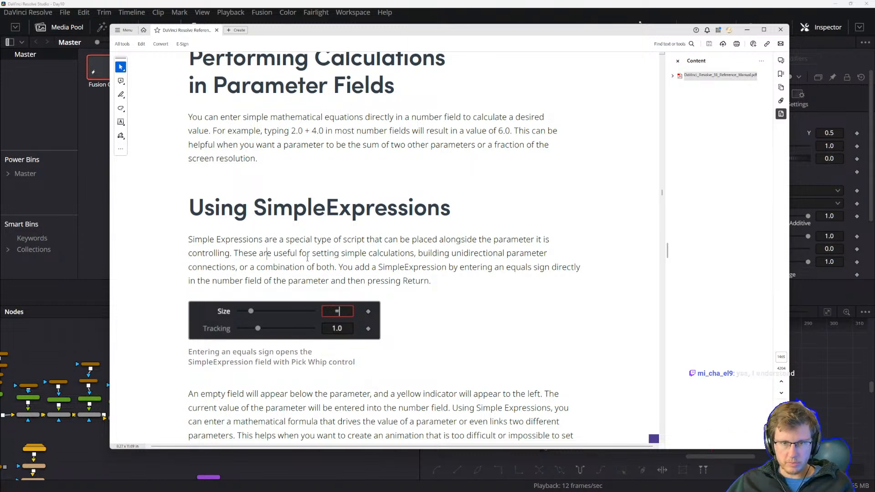
{"action": "scroll", "coordinate": [308, 258], "scroll_direction": "down", "scroll_amount": 3}
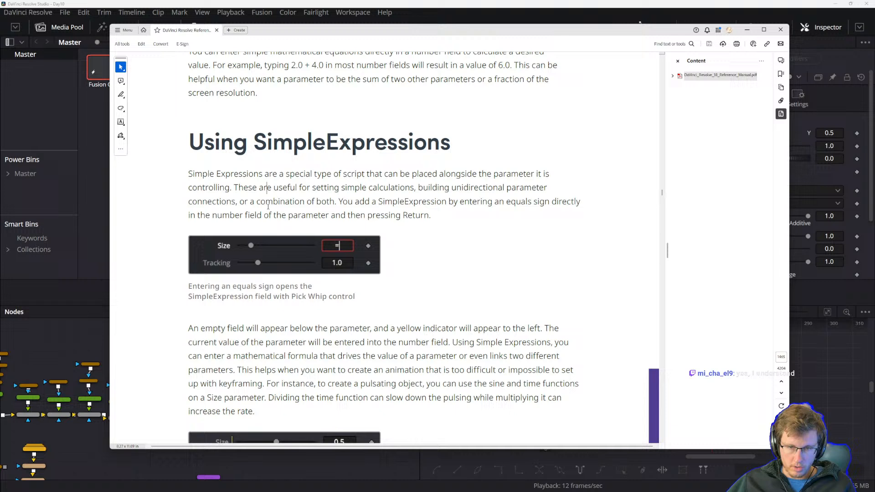
{"action": "left_click", "coordinate": [237, 188]}
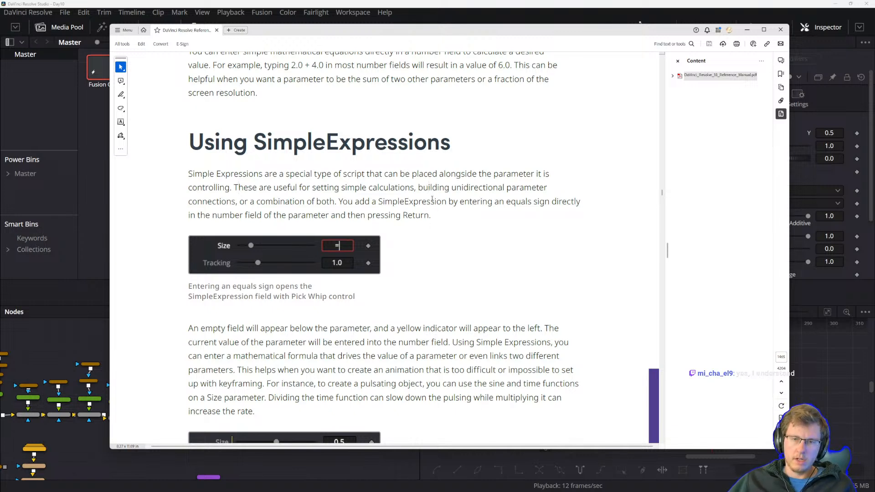
{"action": "left_click_drag", "start_coordinate": [457, 188], "coordinate": [474, 188]}
{"action": "left_click", "coordinate": [492, 196]}
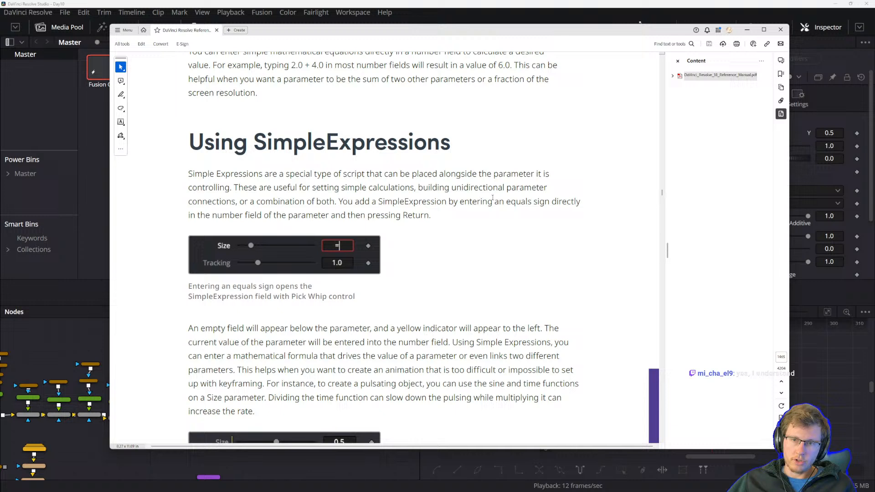
{"action": "left_click_drag", "start_coordinate": [235, 202], "coordinate": [447, 202]}
{"action": "left_click", "coordinate": [326, 210]}
{"action": "left_click", "coordinate": [413, 215]}
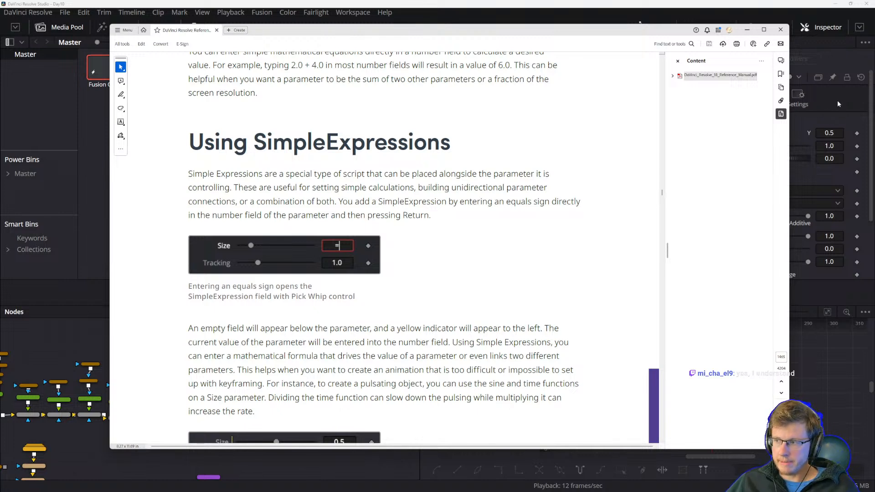
{"action": "scroll", "coordinate": [201, 281], "scroll_direction": "down", "scroll_amount": 1}
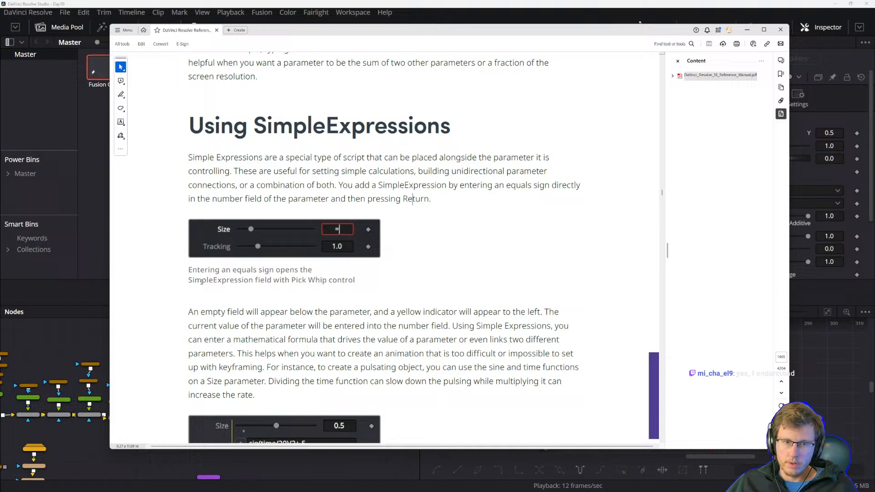
{"action": "scroll", "coordinate": [201, 281], "scroll_direction": "down", "scroll_amount": 1}
{"action": "scroll", "coordinate": [309, 132], "scroll_direction": "down", "scroll_amount": 2}
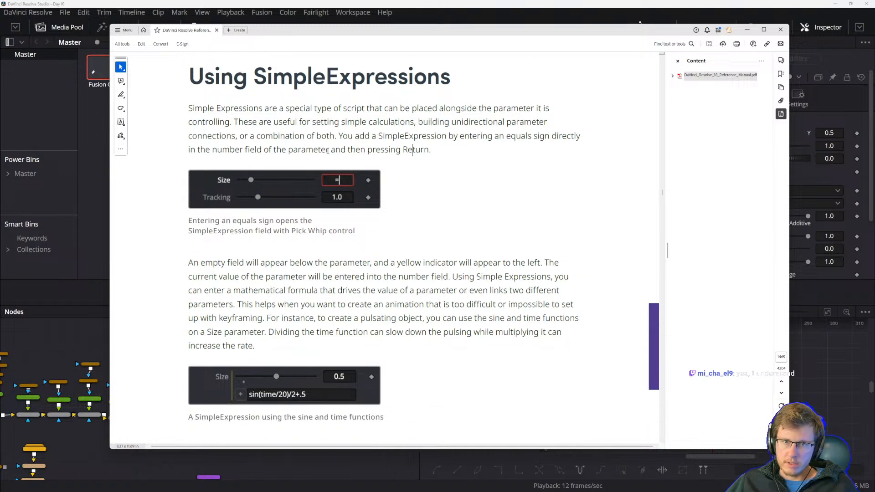
{"action": "scroll", "coordinate": [199, 219], "scroll_direction": "down", "scroll_amount": 3}
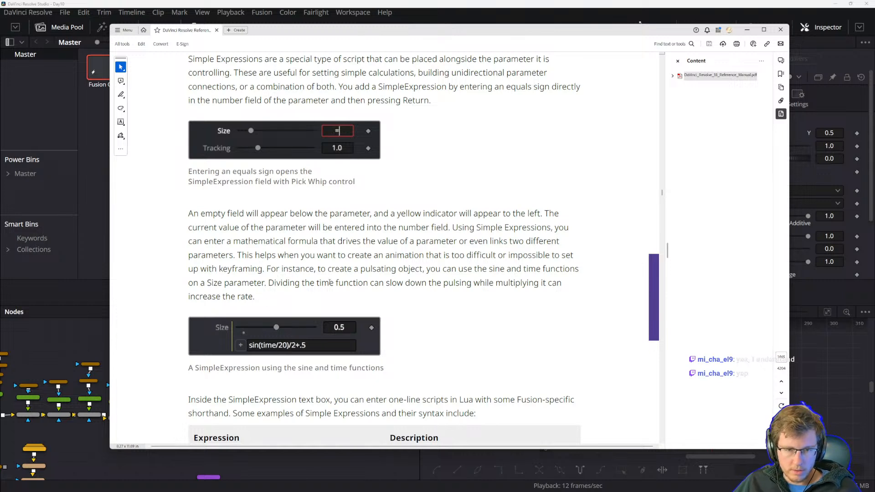
{"action": "left_click_drag", "start_coordinate": [375, 216], "coordinate": [419, 214]}
{"action": "left_click", "coordinate": [448, 228]}
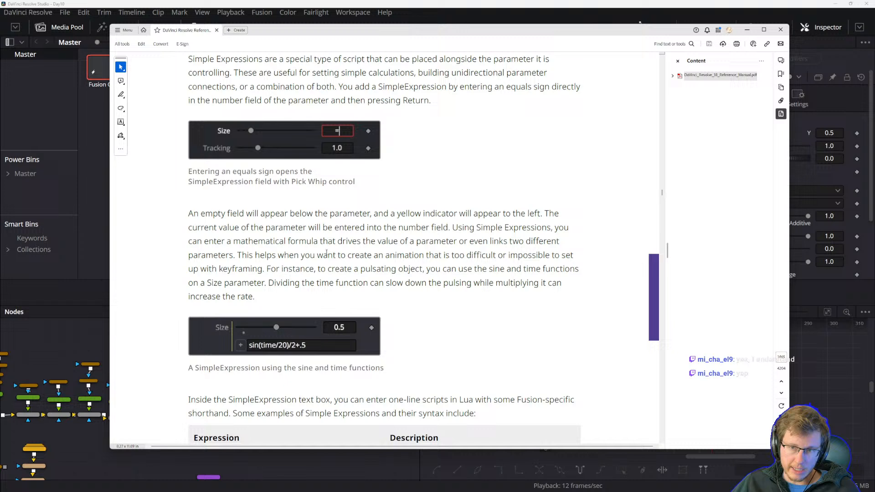
{"action": "left_click_drag", "start_coordinate": [237, 254], "coordinate": [299, 256]}
{"action": "left_click", "coordinate": [290, 261]}
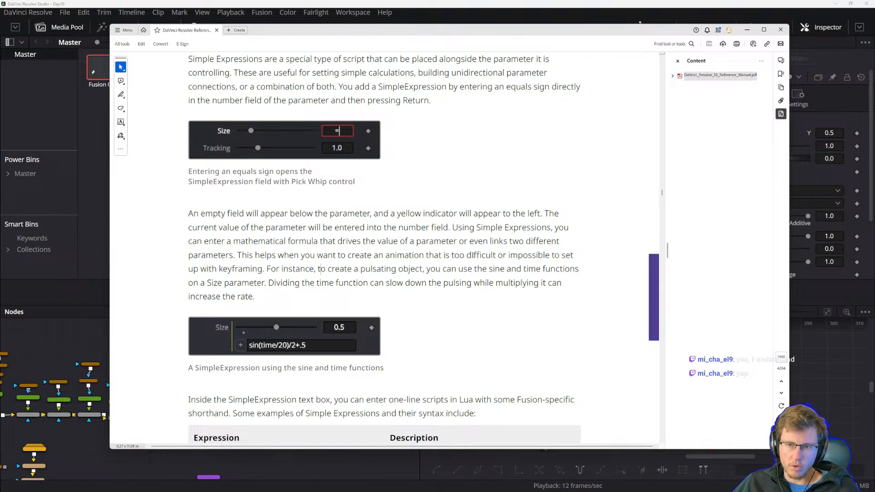
{"action": "left_click_drag", "start_coordinate": [266, 271], "coordinate": [326, 273]}
{"action": "left_click", "coordinate": [339, 287]}
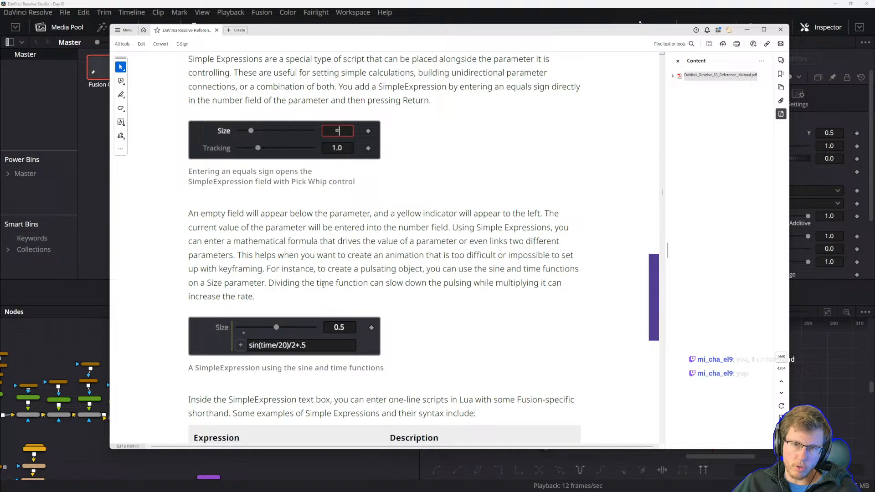
{"action": "left_click_drag", "start_coordinate": [433, 268], "coordinate": [504, 271]}
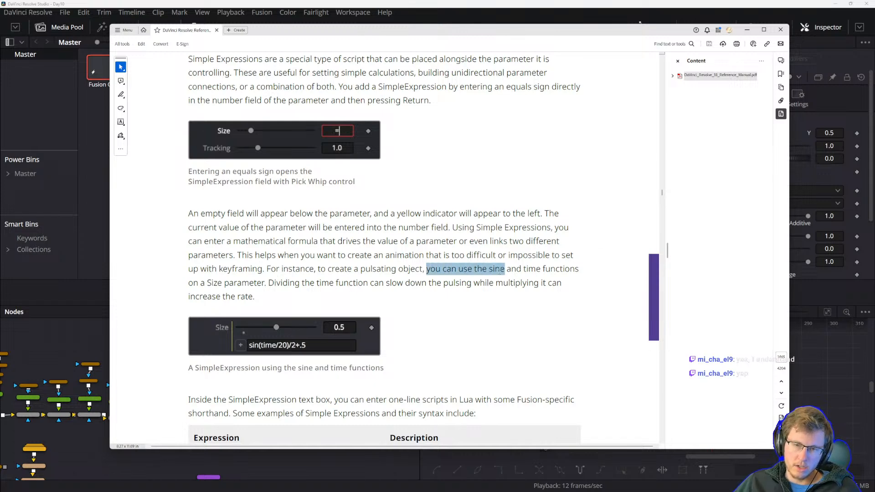
{"action": "left_click", "coordinate": [549, 282]}
Reposition the manual window and read the SimpleExpression syntax examples table.
{"action": "left_click_drag", "start_coordinate": [378, 32], "coordinate": [359, 294]}
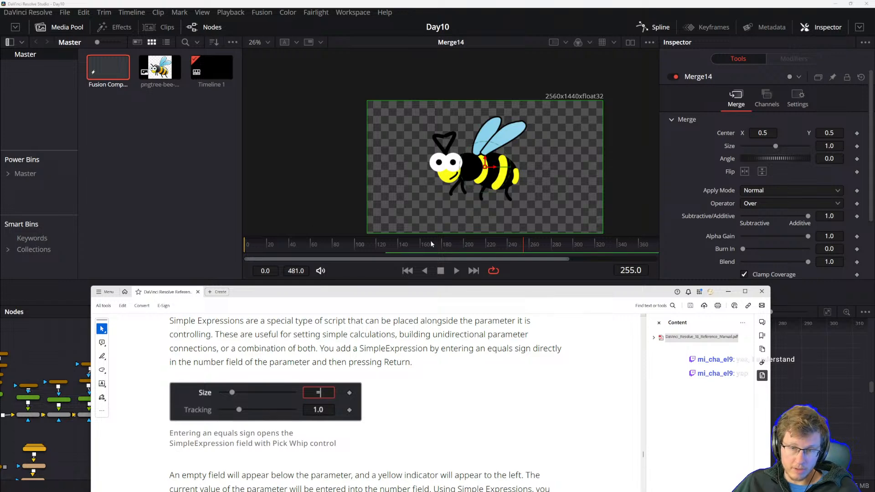
{"action": "left_click_drag", "start_coordinate": [448, 291], "coordinate": [460, 59]}
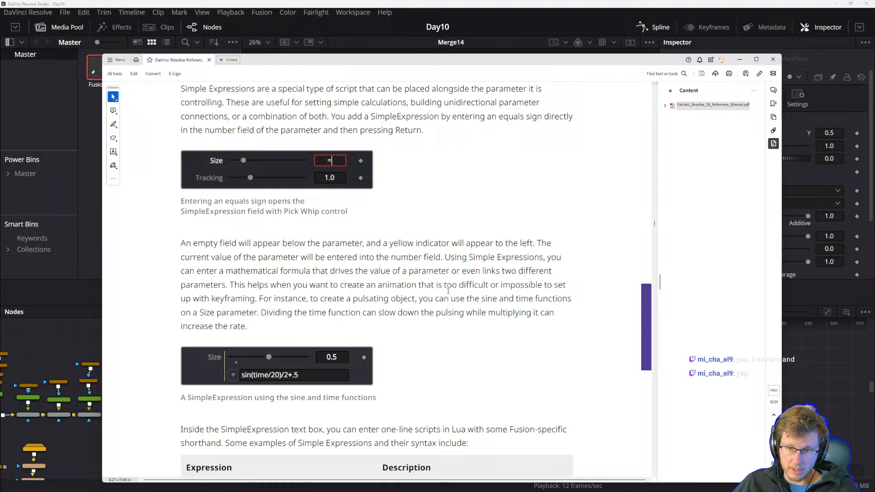
{"action": "left_click_drag", "start_coordinate": [424, 301], "coordinate": [519, 314]}
{"action": "left_click", "coordinate": [556, 316]}
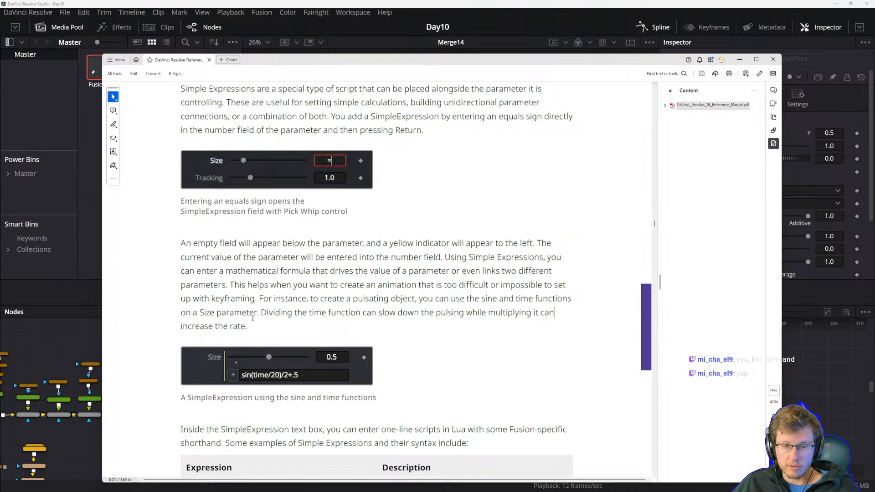
{"action": "scroll", "coordinate": [235, 310], "scroll_direction": "down", "scroll_amount": 3}
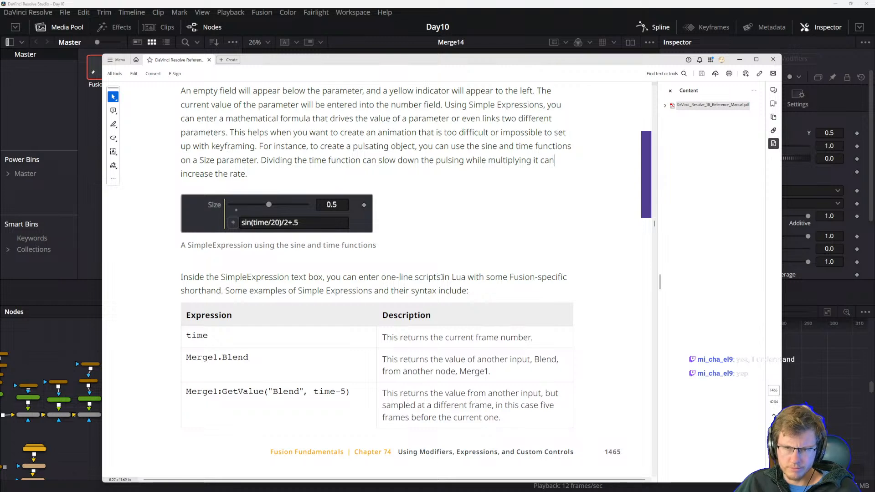
{"action": "left_click_drag", "start_coordinate": [451, 278], "coordinate": [566, 281]}
{"action": "left_click", "coordinate": [487, 284]}
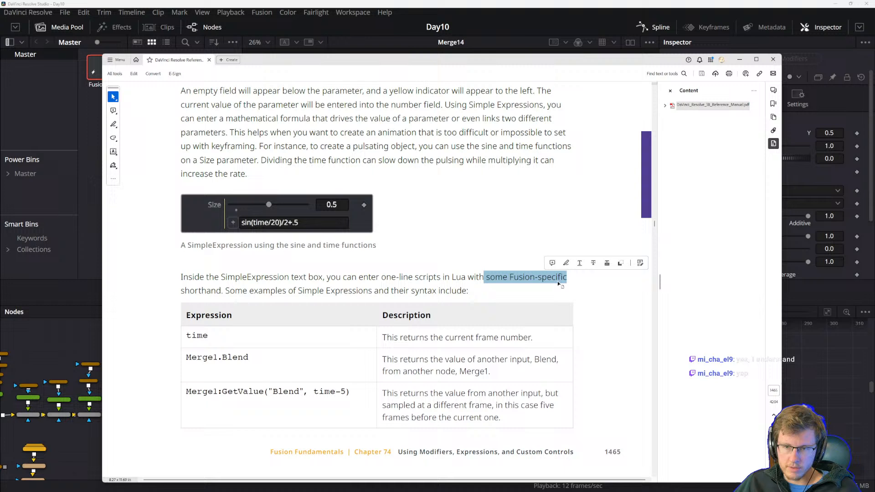
{"action": "left_click", "coordinate": [558, 283]}
{"action": "left_click_drag", "start_coordinate": [227, 292], "coordinate": [287, 291]}
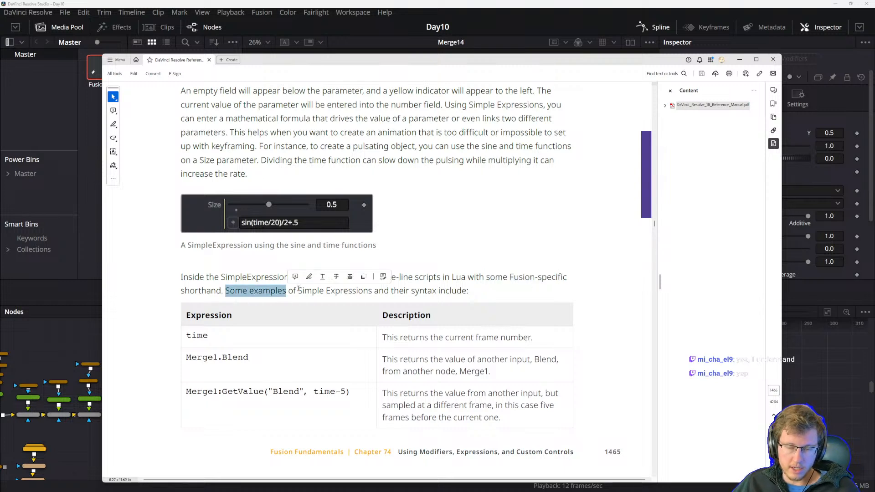
{"action": "left_click", "coordinate": [299, 289]}
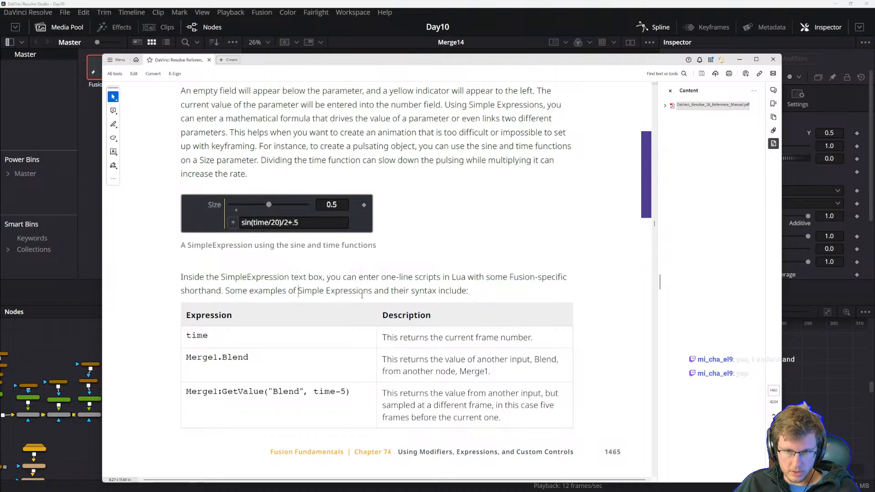
{"action": "scroll", "coordinate": [440, 291], "scroll_direction": "down", "scroll_amount": 5}
{"action": "scroll", "coordinate": [319, 319], "scroll_direction": "up", "scroll_amount": 5}
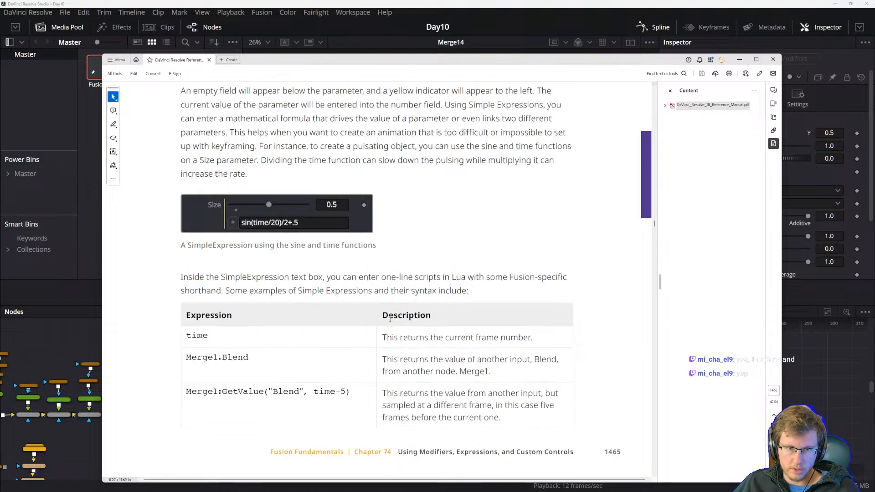
Return to the node editor and view the sRender2 node of the star composition.
{"action": "left_click", "coordinate": [461, 2]}
{"action": "left_click_drag", "start_coordinate": [327, 431], "coordinate": [335, 359]}
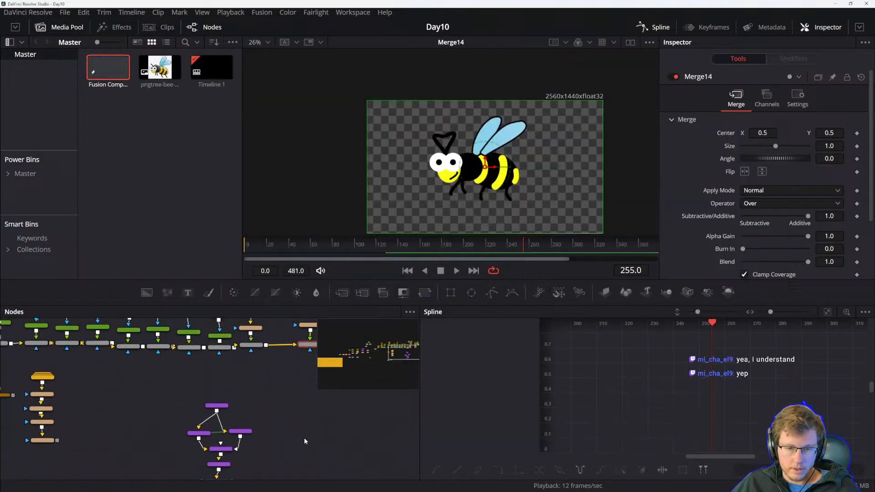
{"action": "scroll", "coordinate": [307, 443], "scroll_direction": "down", "scroll_amount": 3}
{"action": "left_click", "coordinate": [216, 417]}
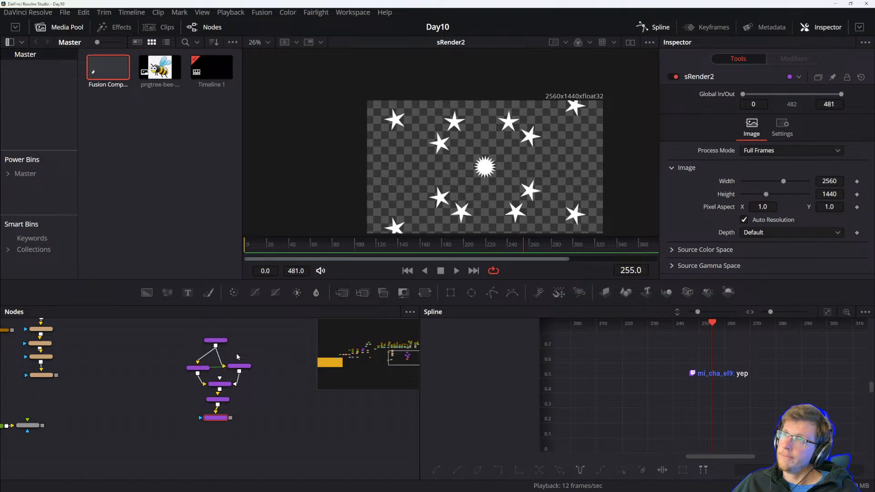
Select the sDuplicate2 node in the star composition and add a SimpleExpression field to its Z Rotation parameter.
{"action": "scroll", "coordinate": [226, 422], "scroll_direction": "up", "scroll_amount": 5}
{"action": "left_click_drag", "start_coordinate": [254, 406], "coordinate": [251, 470]}
{"action": "left_click_drag", "start_coordinate": [251, 431], "coordinate": [268, 427]}
{"action": "left_click", "coordinate": [221, 424]}
{"action": "left_click_drag", "start_coordinate": [762, 121], "coordinate": [764, 121]}
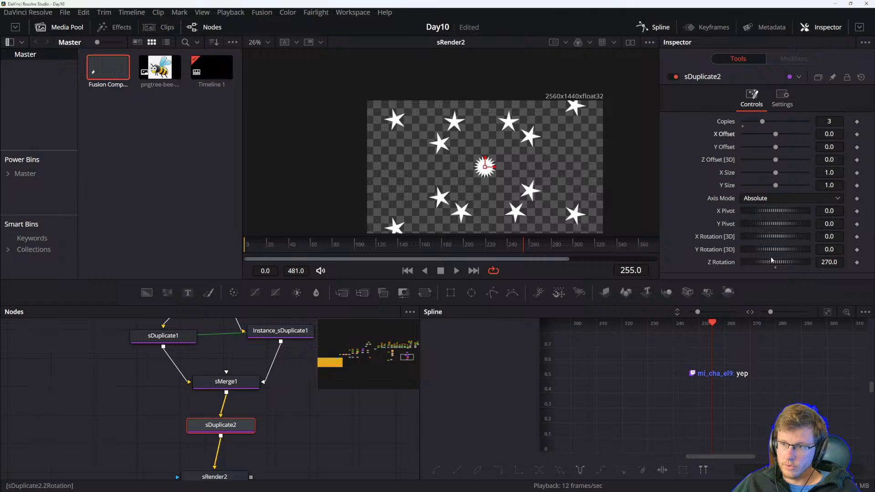
{"action": "left_click_drag", "start_coordinate": [772, 262], "coordinate": [775, 262]}
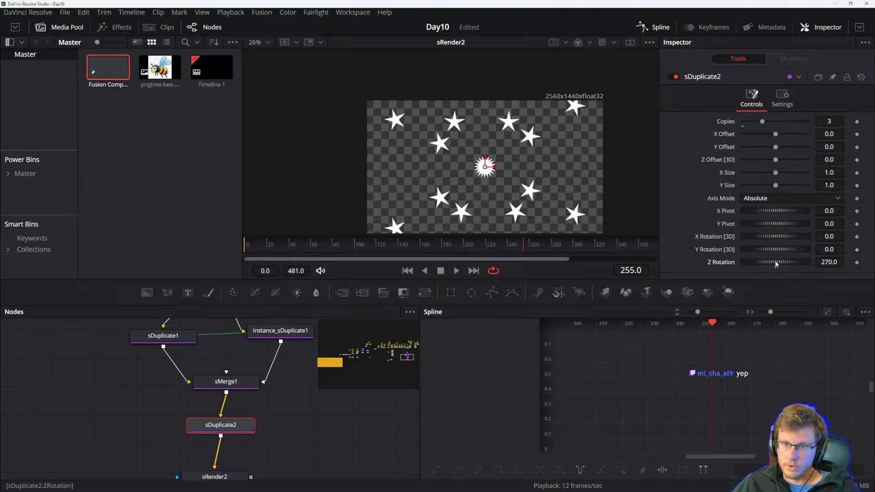
{"action": "left_click", "coordinate": [835, 262]}
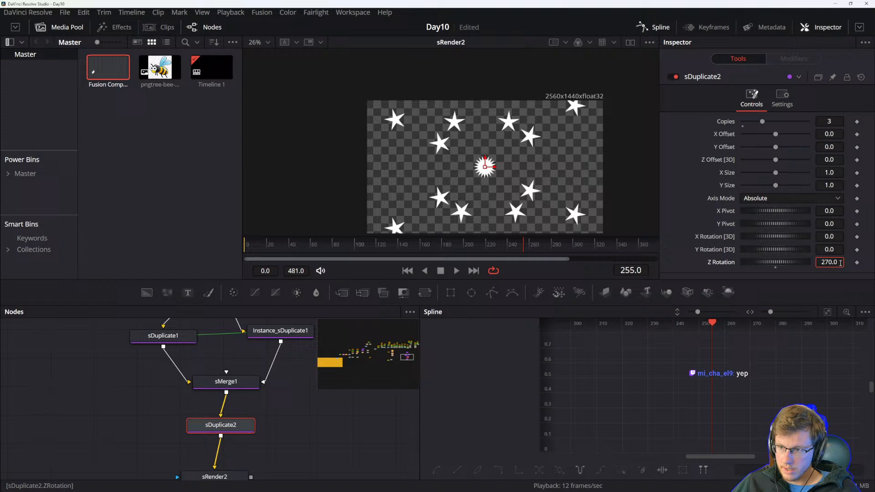
{"action": "left_click_drag", "start_coordinate": [841, 262], "coordinate": [782, 259]}
{"action": "type", "text": "="}
{"action": "key", "text": "Tab"}
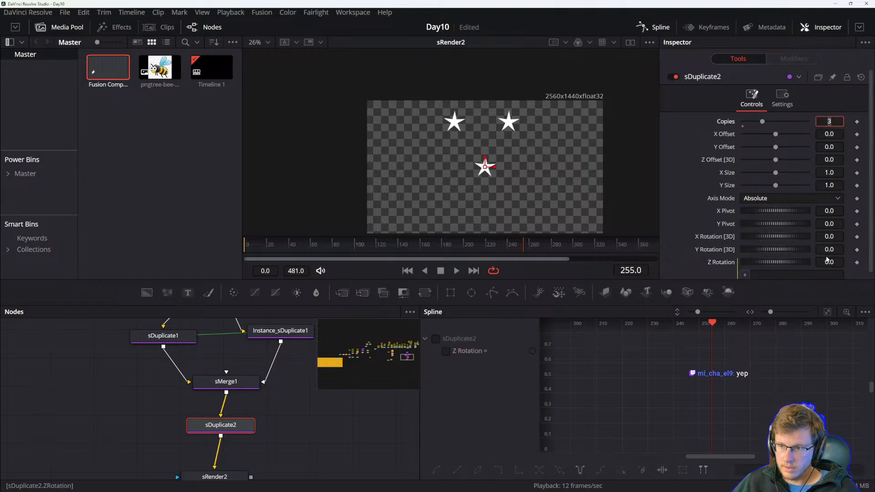
Enter the expression time*pi in the Z Rotation SimpleExpression field.
{"action": "left_click", "coordinate": [774, 274]}
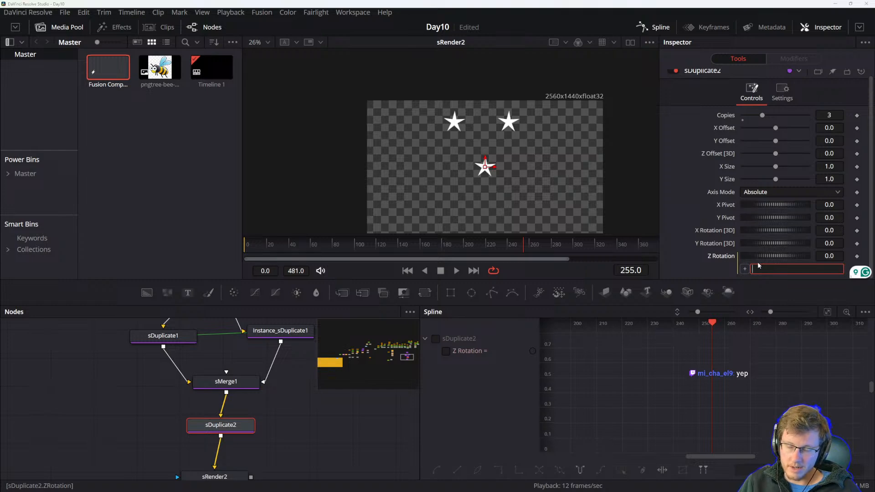
{"action": "key", "text": "alt+Tab"}
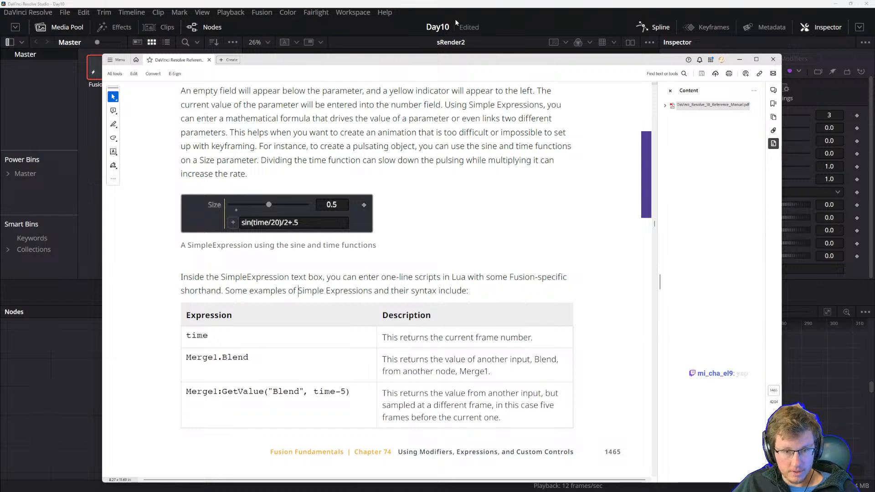
{"action": "key", "text": "alt+Tab"}
{"action": "left_click", "coordinate": [778, 269]}
{"action": "type", "text": "time*"}
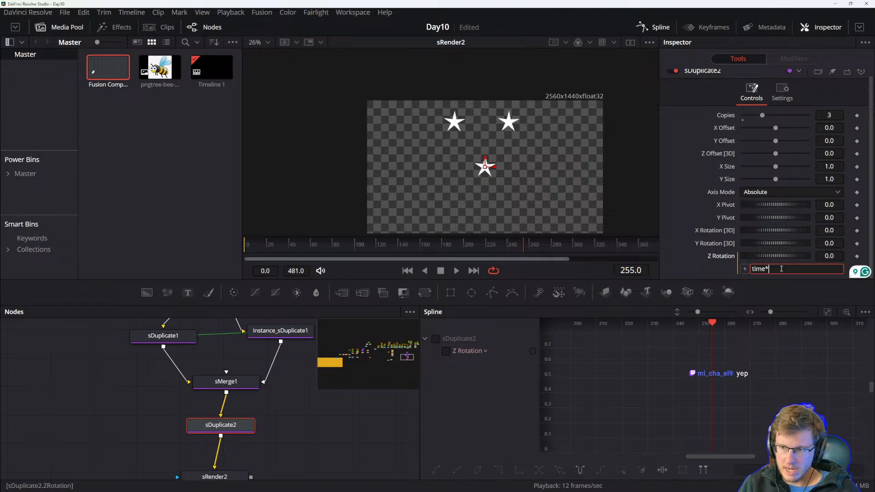
{"action": "type", "text": "pi"}
{"action": "key", "text": "Return"}
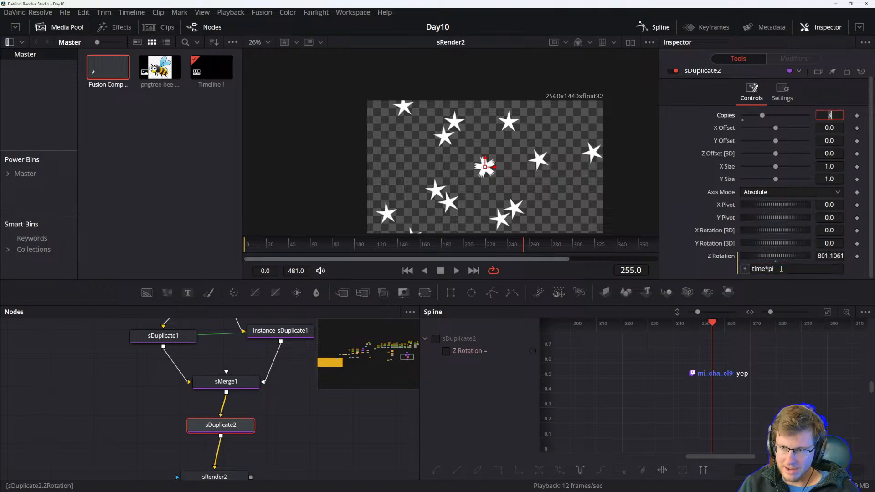
Play the composition to preview the rotating stars, compare with the manual's expression examples, and return to frame 0.
{"action": "left_click_drag", "start_coordinate": [282, 244], "coordinate": [235, 245]}
{"action": "key", "text": "space"}
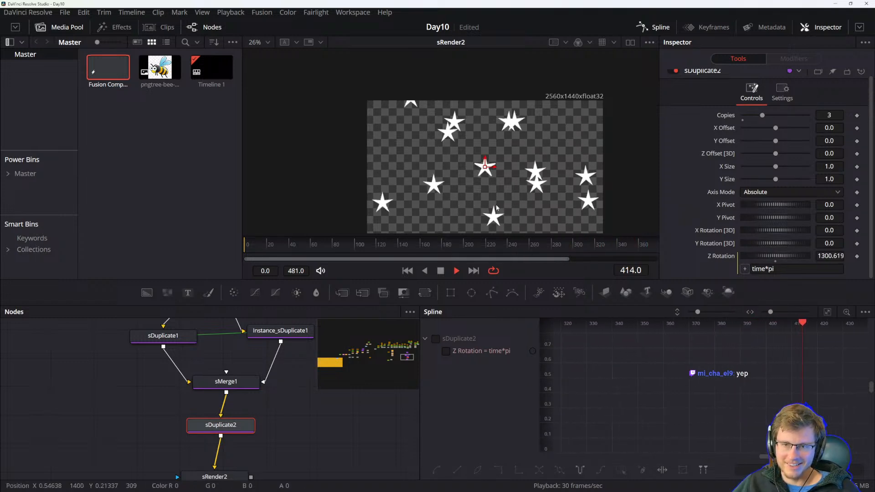
{"action": "key", "text": "alt+Tab"}
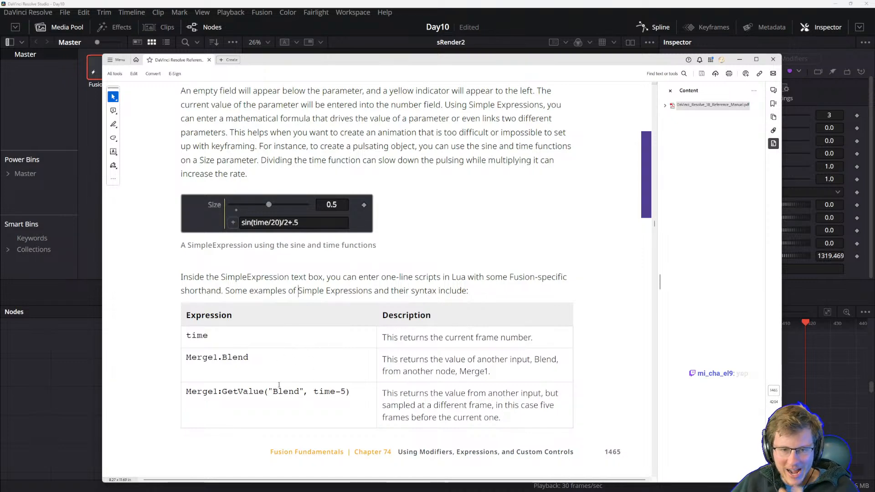
{"action": "scroll", "coordinate": [305, 381], "scroll_direction": "down", "scroll_amount": 10}
{"action": "scroll", "coordinate": [289, 371], "scroll_direction": "up", "scroll_amount": 1}
{"action": "scroll", "coordinate": [296, 355], "scroll_direction": "up", "scroll_amount": 6}
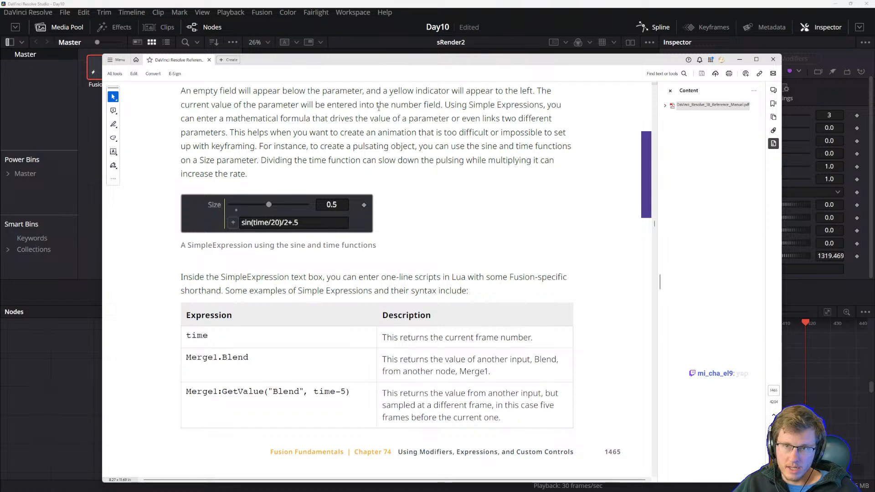
{"action": "key", "text": "alt+Tab"}
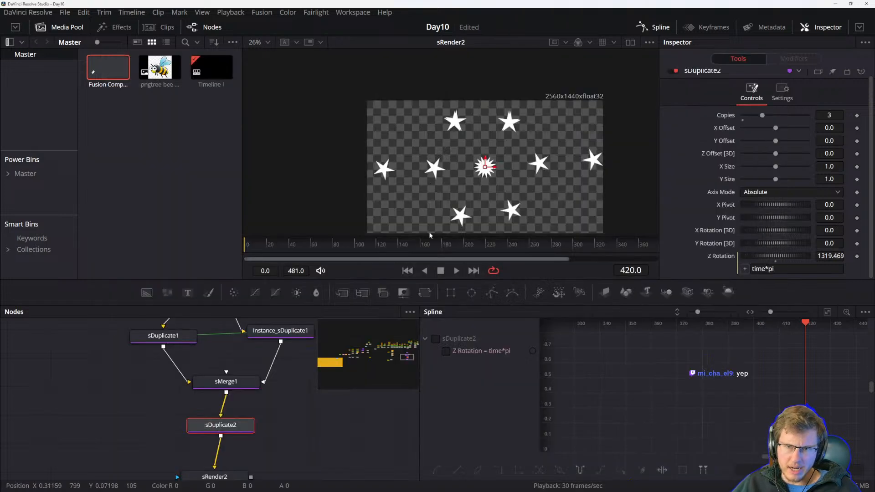
{"action": "left_click_drag", "start_coordinate": [279, 250], "coordinate": [244, 248]}
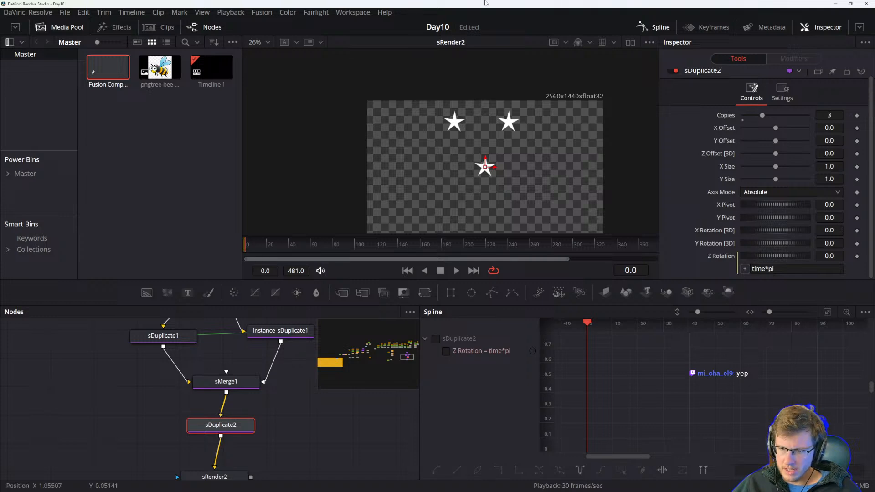
Turn on page navigation for the workspace and check the project's playback frame rate settings without saving.
{"action": "left_click", "coordinate": [353, 12]}
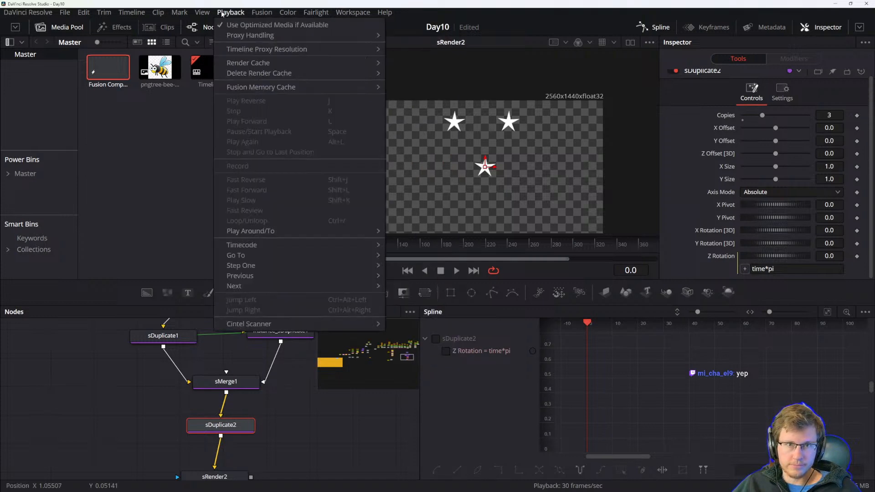
{"action": "mouse_move", "coordinate": [353, 12]}
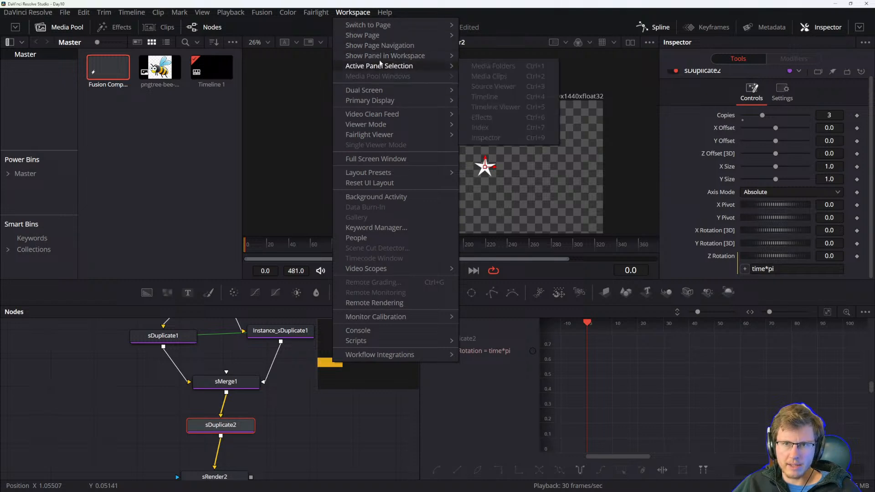
{"action": "mouse_move", "coordinate": [375, 60]}
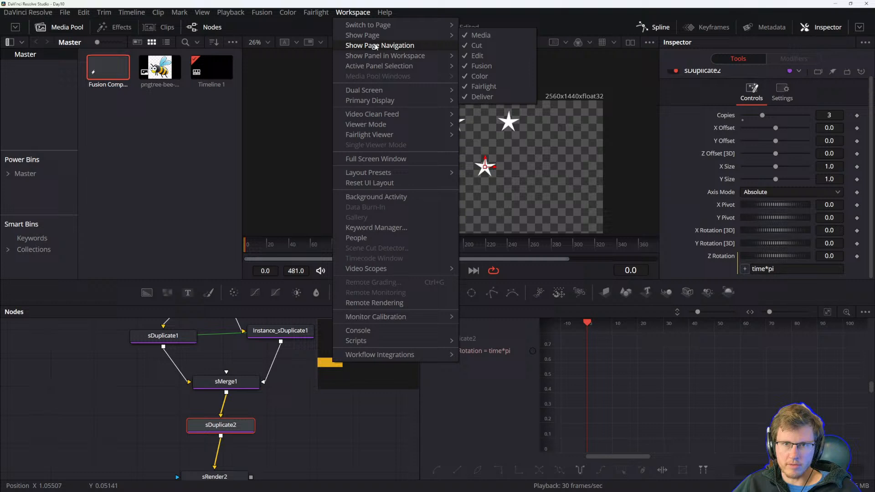
{"action": "left_click", "coordinate": [407, 46]}
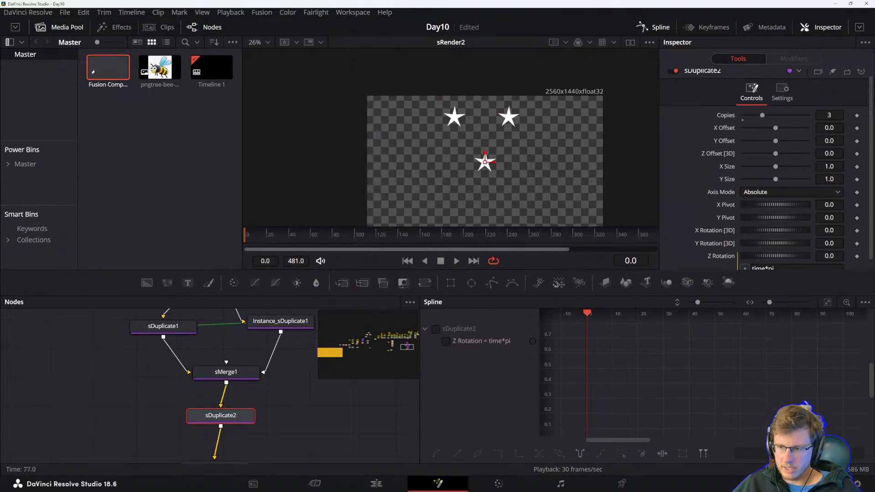
{"action": "left_click", "coordinate": [859, 484]}
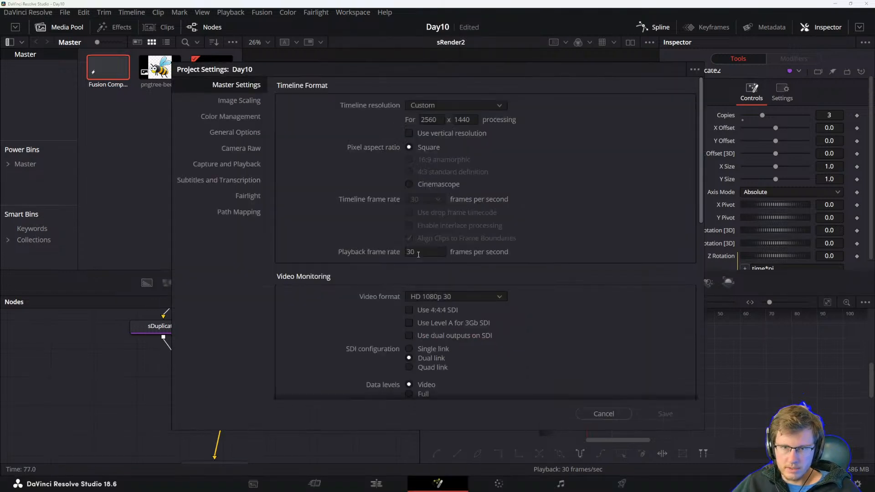
{"action": "left_click", "coordinate": [603, 414]}
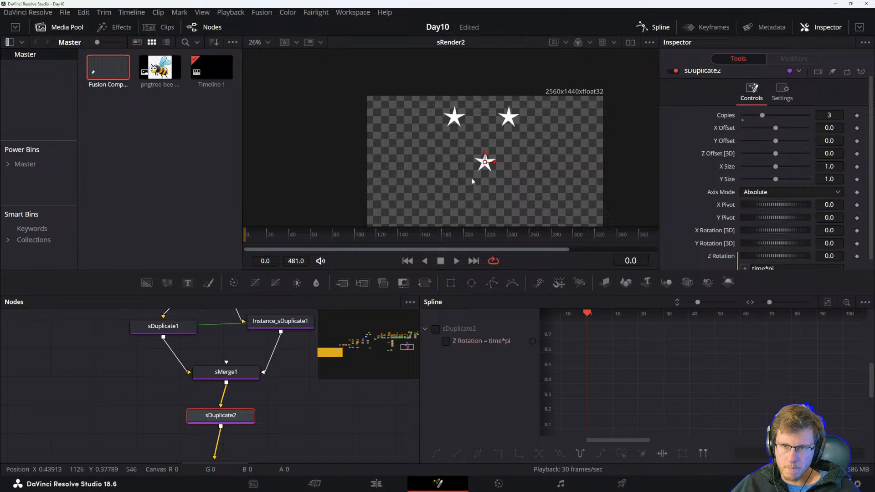
Play the composition again to review the Z Rotation expression's effect on the stars.
{"action": "scroll", "coordinate": [720, 258], "scroll_direction": "down", "scroll_amount": 1}
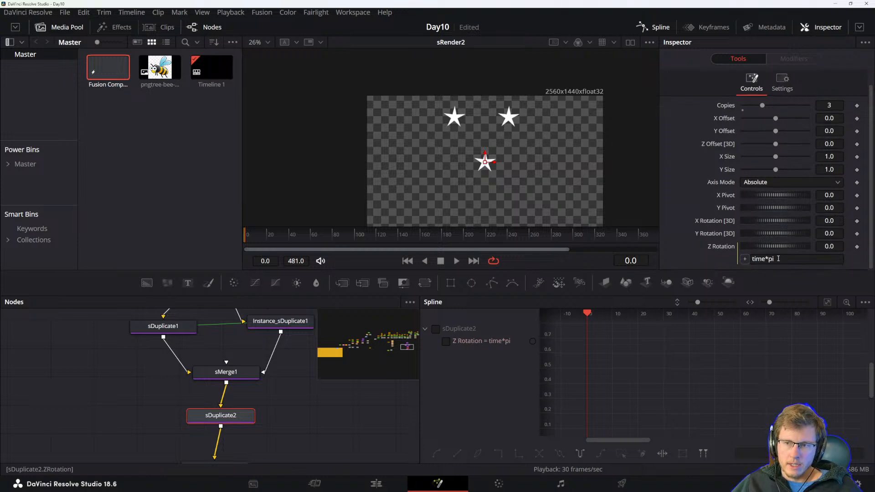
{"action": "left_click", "coordinate": [763, 259]}
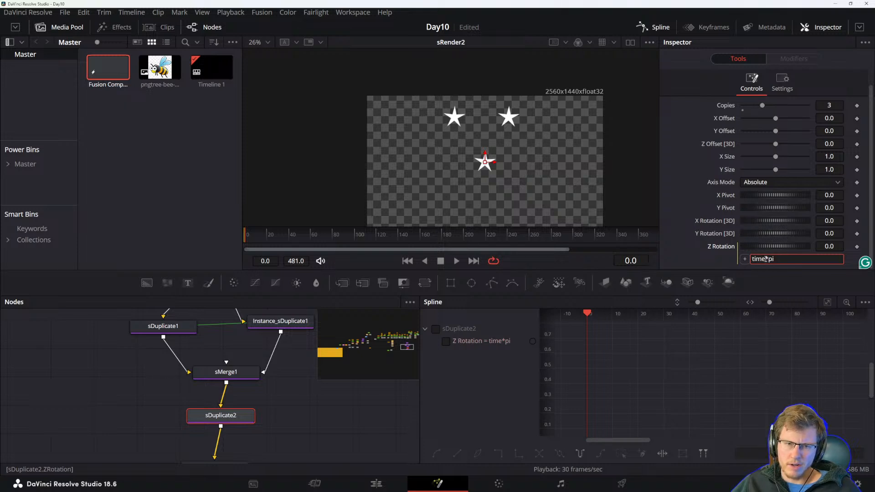
{"action": "left_click_drag", "start_coordinate": [765, 258], "coordinate": [746, 259]}
{"action": "left_click", "coordinate": [759, 259]}
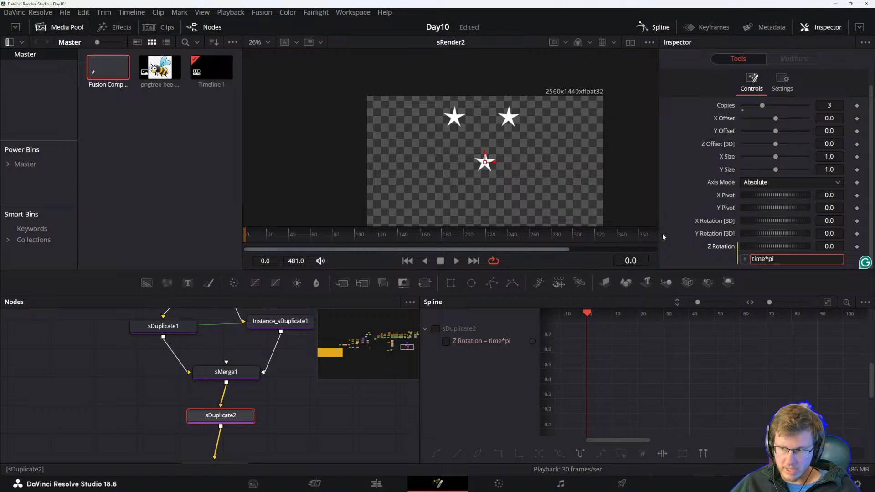
{"action": "left_click", "coordinate": [299, 426]}
{"action": "key", "text": "space"}
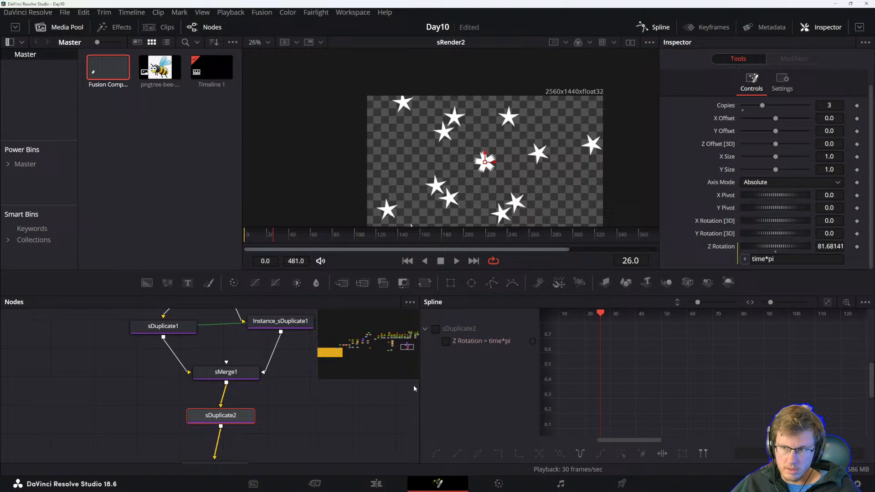
Replace the Z Rotation expression with Merge1.Blend copied from the manual's syntax table and play it.
{"action": "key", "text": "alt+Tab"}
{"action": "scroll", "coordinate": [401, 299], "scroll_direction": "down", "scroll_amount": 2}
{"action": "scroll", "coordinate": [351, 342], "scroll_direction": "up", "scroll_amount": 2}
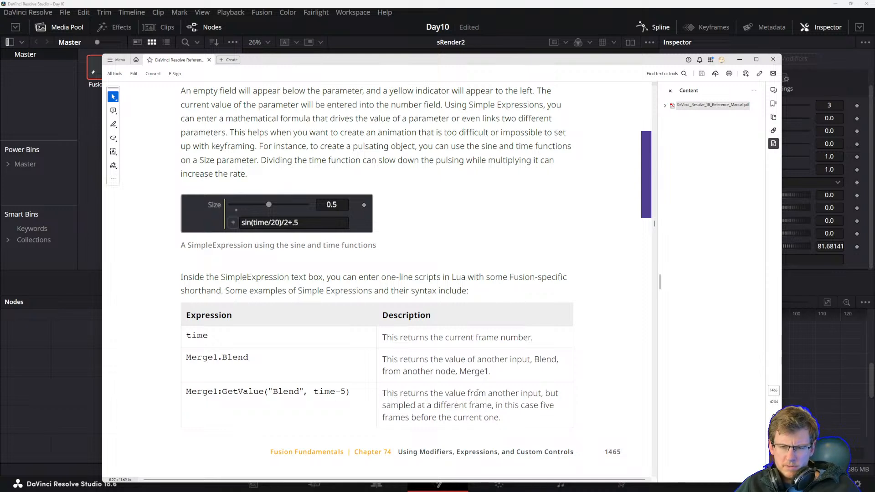
{"action": "left_click_drag", "start_coordinate": [249, 359], "coordinate": [186, 358]}
{"action": "key", "text": "ctrl+c"}
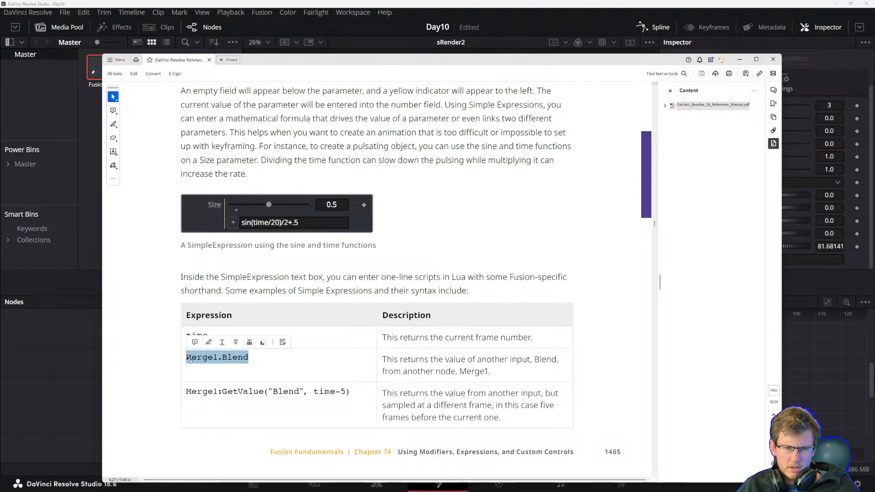
{"action": "left_click", "coordinate": [421, 6]}
{"action": "triple_click", "coordinate": [760, 259]}
{"action": "key", "text": "ctrl+v"}
{"action": "key", "text": "Return"}
{"action": "key", "text": "space"}
{"action": "key", "text": "alt+Tab"}
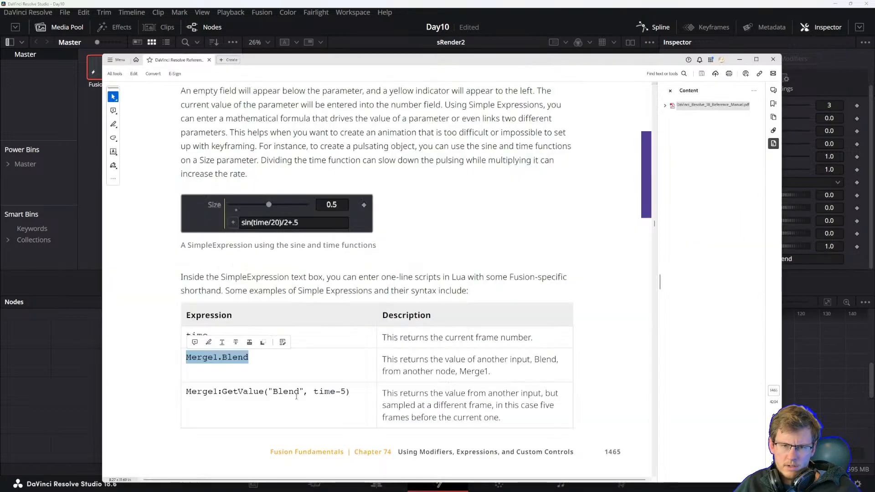
Copy Merge1:GetValue("Blend", time-5) from the manual and set it as the Z Rotation expression.
{"action": "left_click_drag", "start_coordinate": [359, 390], "coordinate": [185, 391]}
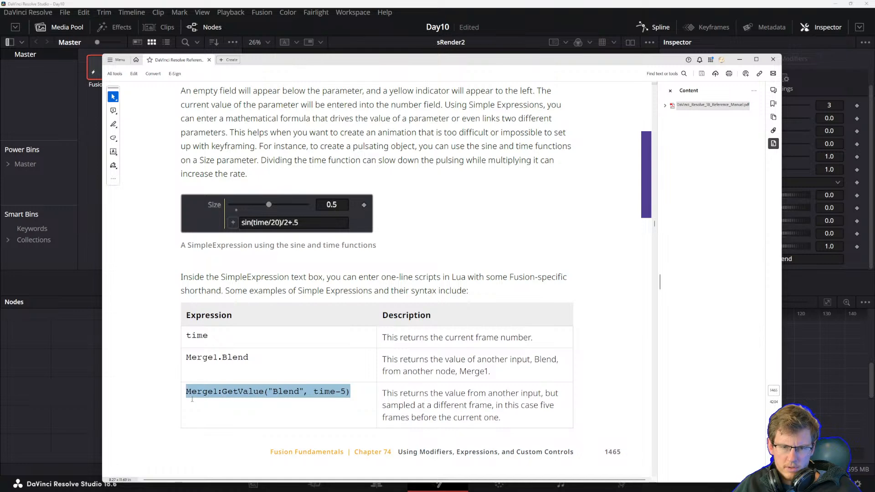
{"action": "key", "text": "ctrl+c"}
{"action": "left_click", "coordinate": [484, 7]}
{"action": "left_click", "coordinate": [775, 259]}
{"action": "key", "text": "ctrl+v"}
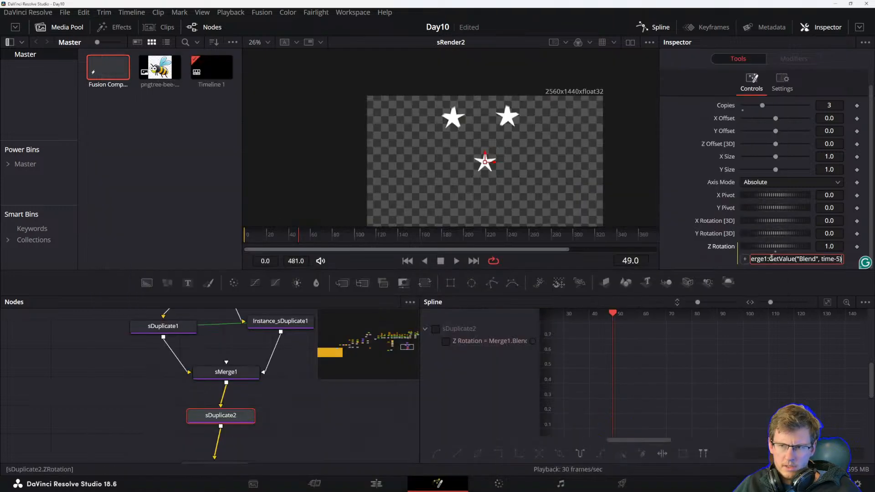
{"action": "key", "text": "Return"}
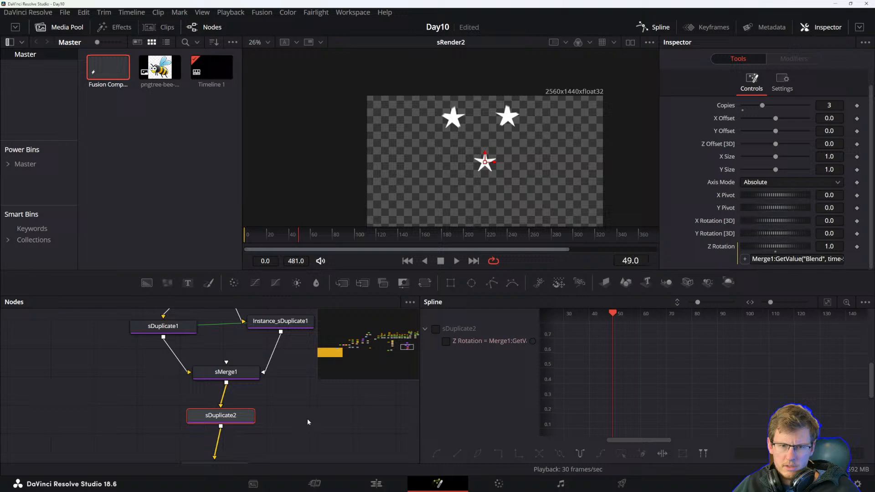
Examine the sMerge1 node's parameters and reread the manual's GetValue expression example and further syntax examples.
{"action": "left_click", "coordinate": [229, 374]}
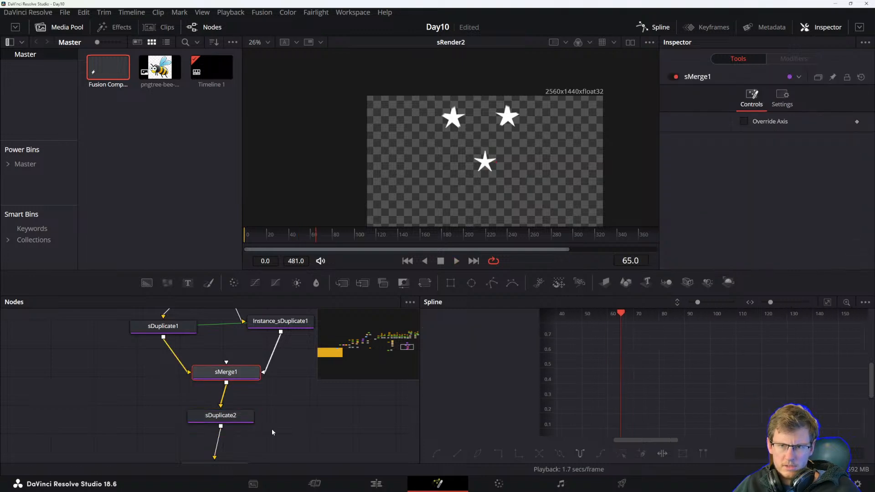
{"action": "key", "text": "alt+Tab"}
{"action": "left_click", "coordinate": [440, 407]}
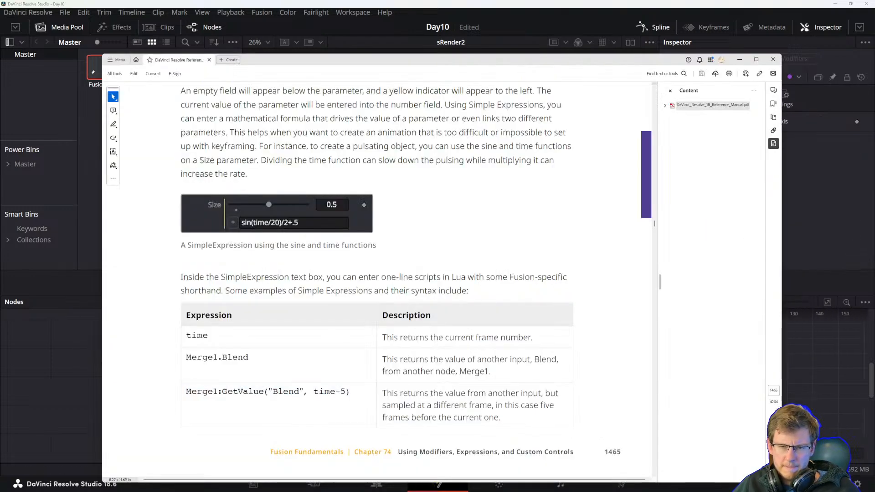
{"action": "left_click_drag", "start_coordinate": [185, 392], "coordinate": [344, 393]}
{"action": "left_click", "coordinate": [223, 393]}
{"action": "left_click", "coordinate": [288, 392]}
{"action": "double_click", "coordinate": [274, 393]}
{"action": "left_click", "coordinate": [316, 394]}
{"action": "double_click", "coordinate": [344, 393]}
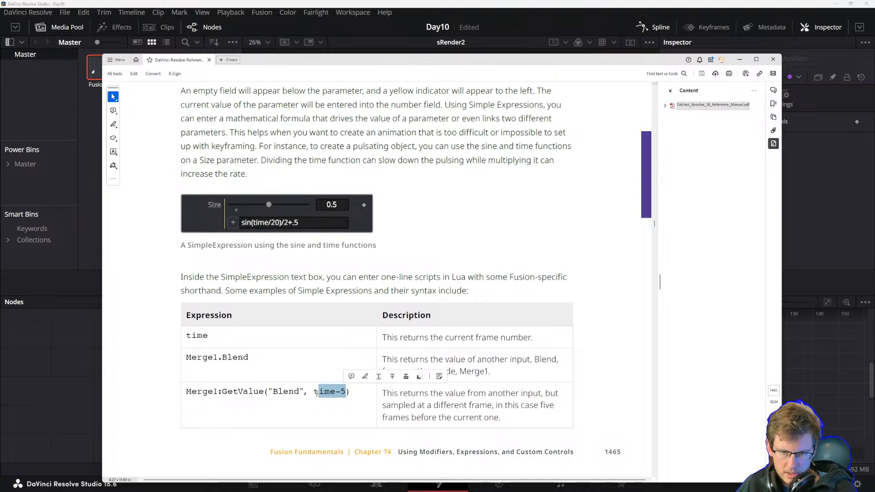
{"action": "left_click", "coordinate": [301, 392]}
{"action": "left_click_drag", "start_coordinate": [317, 392], "coordinate": [440, 393]}
{"action": "left_click", "coordinate": [347, 393]}
{"action": "left_click", "coordinate": [471, 406]}
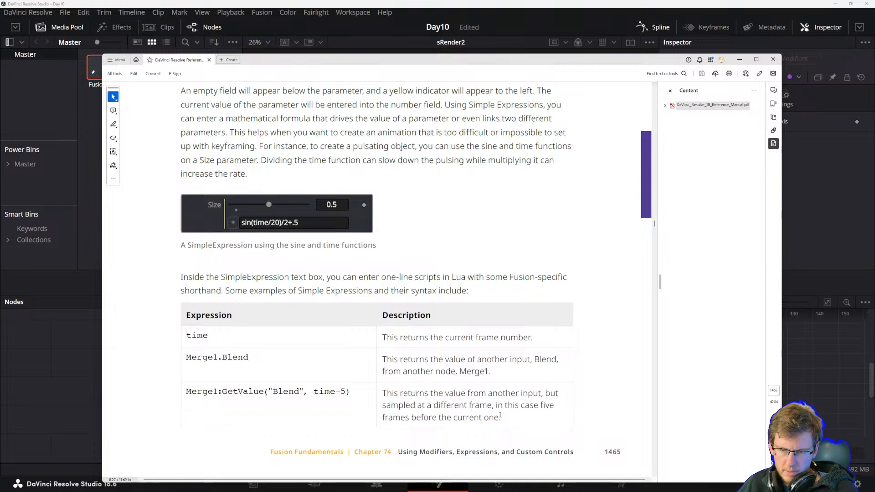
{"action": "left_click", "coordinate": [504, 410]}
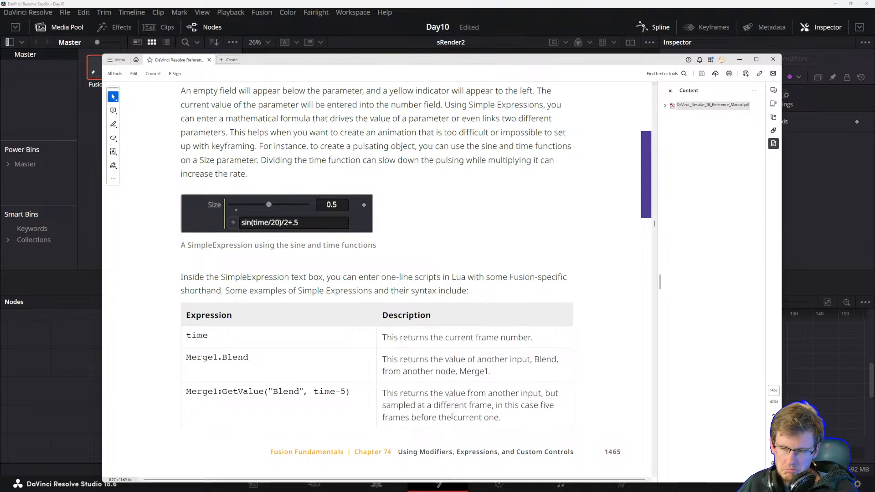
{"action": "scroll", "coordinate": [391, 382], "scroll_direction": "down", "scroll_amount": 10}
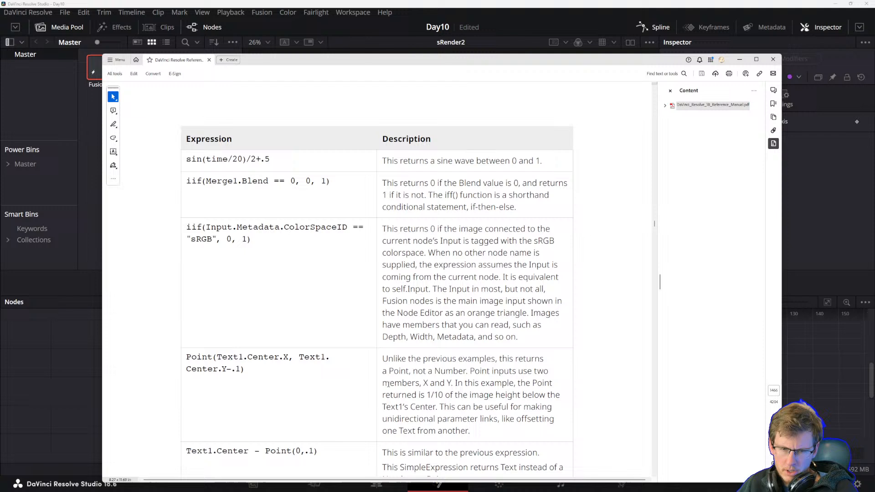
Copy sin(time/20)/2+.5 from the manual's syntax table and set it as sDuplicate2's Z Rotation expression.
{"action": "left_click_drag", "start_coordinate": [280, 164], "coordinate": [187, 160]}
{"action": "double_click", "coordinate": [196, 162]}
{"action": "left_click", "coordinate": [195, 161]}
{"action": "left_click", "coordinate": [242, 159]}
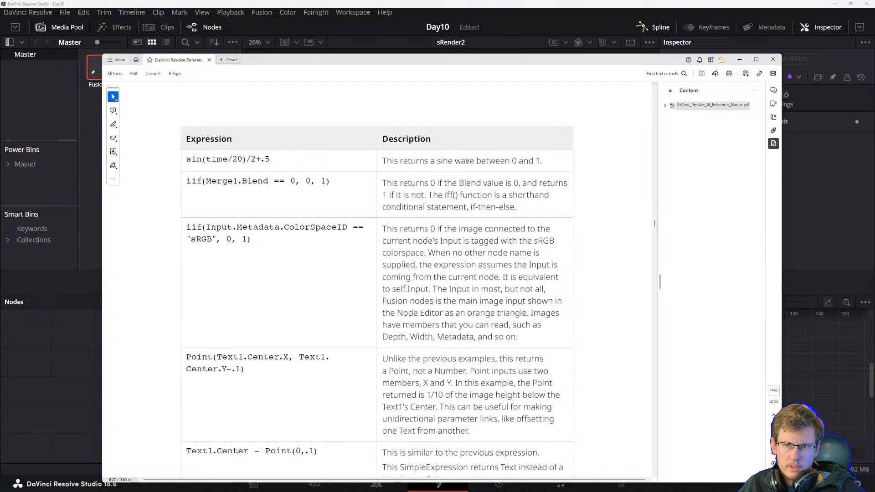
{"action": "left_click_drag", "start_coordinate": [189, 159], "coordinate": [269, 160]}
{"action": "key", "text": "ctrl+c"}
{"action": "left_click", "coordinate": [204, 162]}
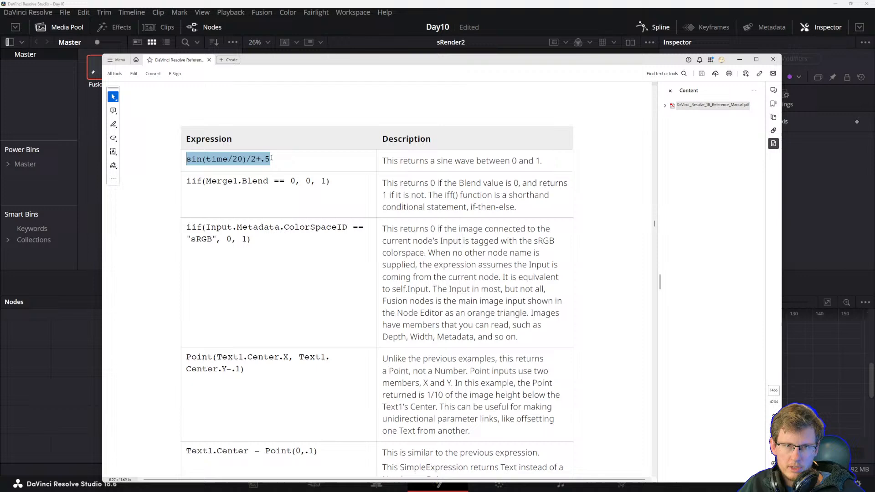
{"action": "key", "text": "alt+Tab"}
{"action": "left_click", "coordinate": [221, 415]}
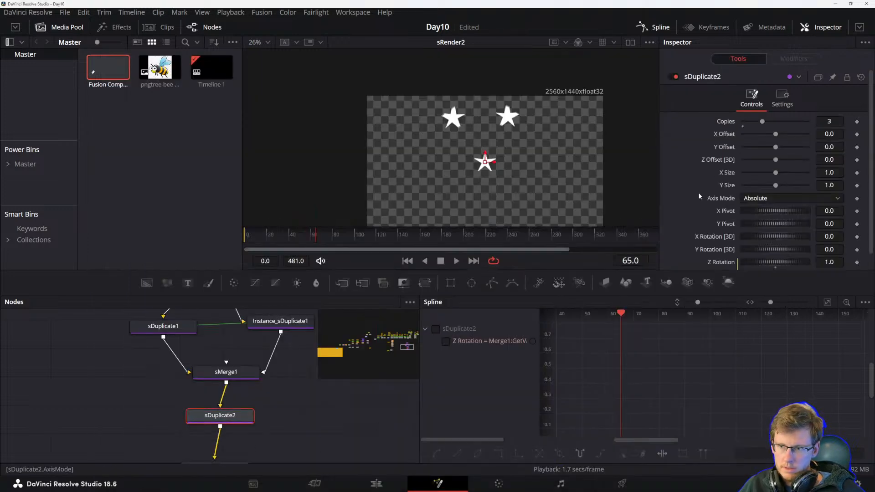
{"action": "scroll", "coordinate": [705, 235], "scroll_direction": "down", "scroll_amount": 1}
{"action": "triple_click", "coordinate": [769, 259]}
{"action": "key", "text": "ctrl+v"}
{"action": "key", "text": "Tab"}
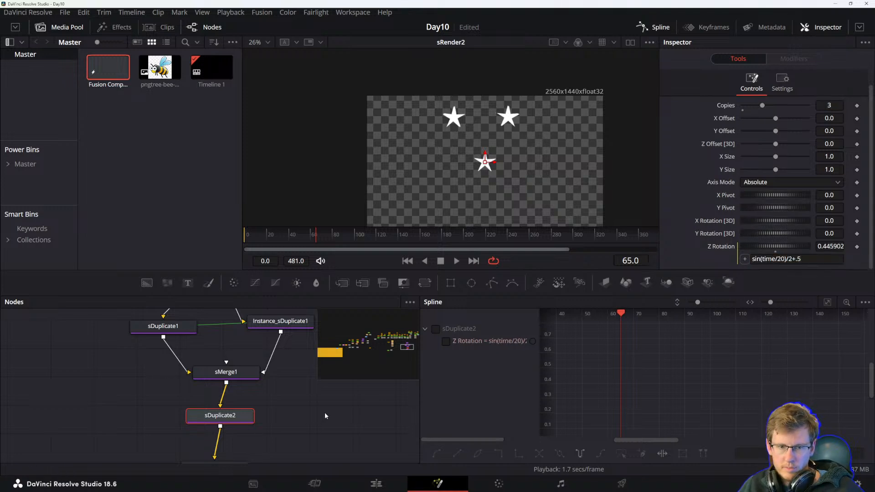
Play the composition from the start to review the new Z Rotation expression.
{"action": "left_click_drag", "start_coordinate": [267, 232], "coordinate": [230, 233]}
{"action": "key", "text": "space"}
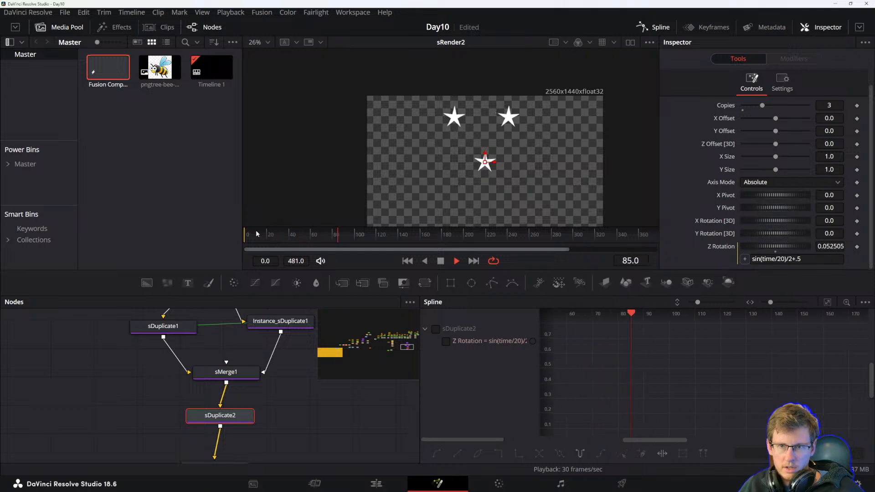
{"action": "key", "text": "space"}
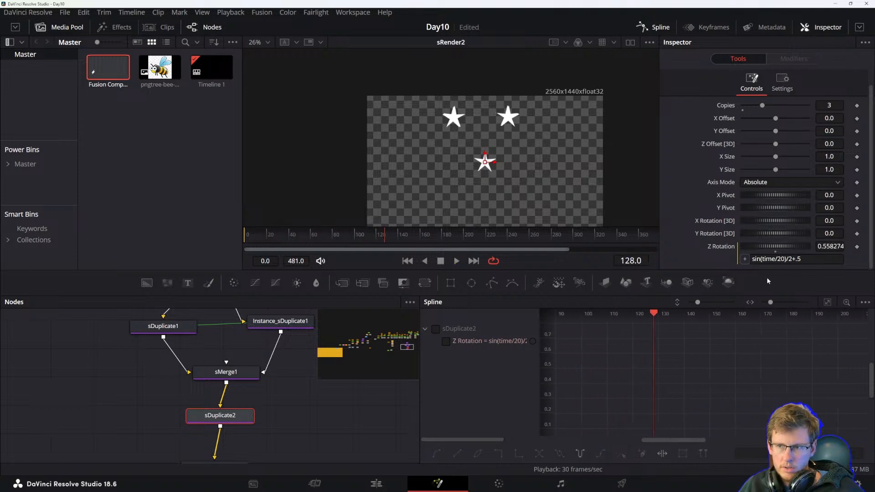
Edit the Z Rotation expression to sin(time)/2+.5 and play the composition from the start.
{"action": "left_click", "coordinate": [798, 259]}
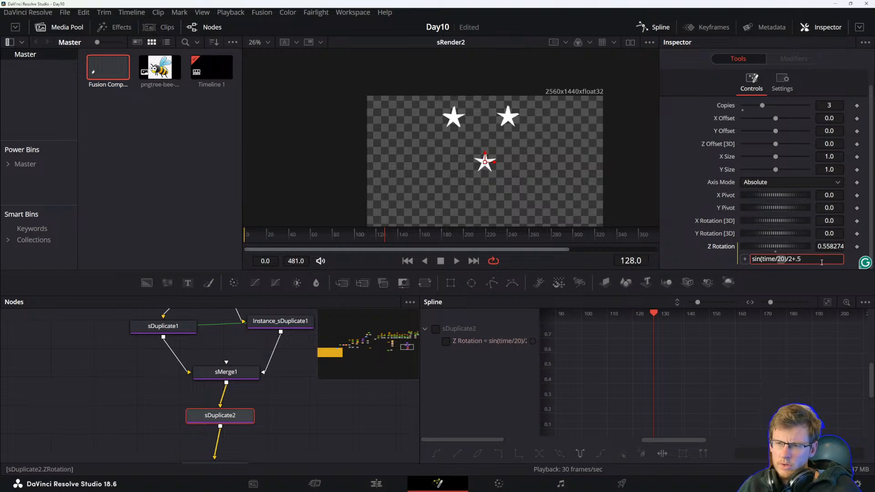
{"action": "key", "text": "BackSpace"}
{"action": "key", "text": "BackSpace"}
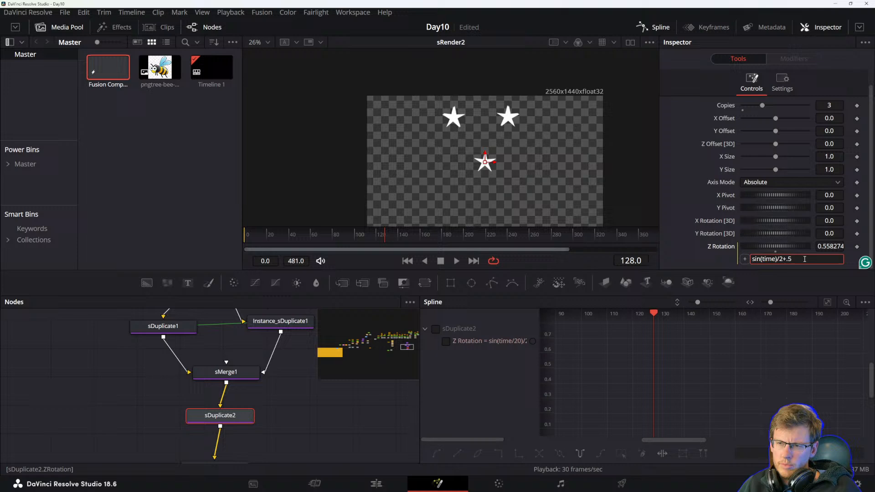
{"action": "key", "text": "Return"}
{"action": "key", "text": "Home"}
{"action": "key", "text": "space"}
{"action": "key", "text": "space"}
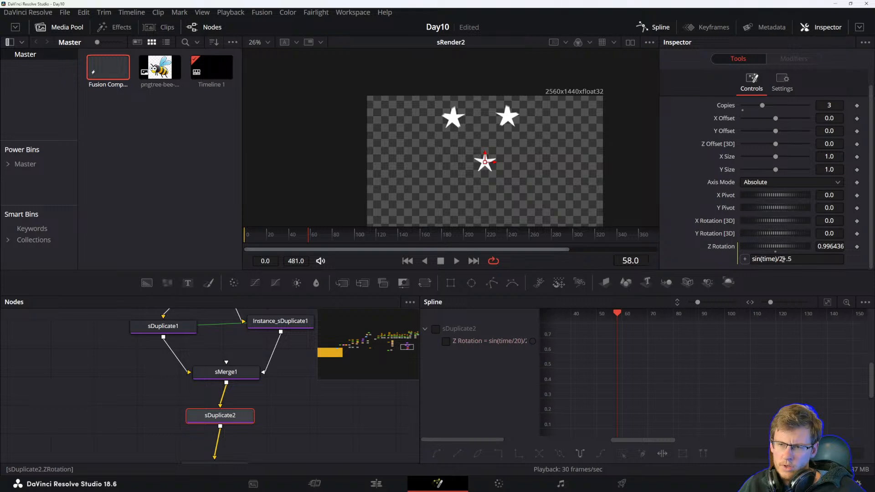
Change the Z Rotation expression to sin(time*60)/2+.5 and jump near the start of the timeline.
{"action": "left_click", "coordinate": [773, 259]}
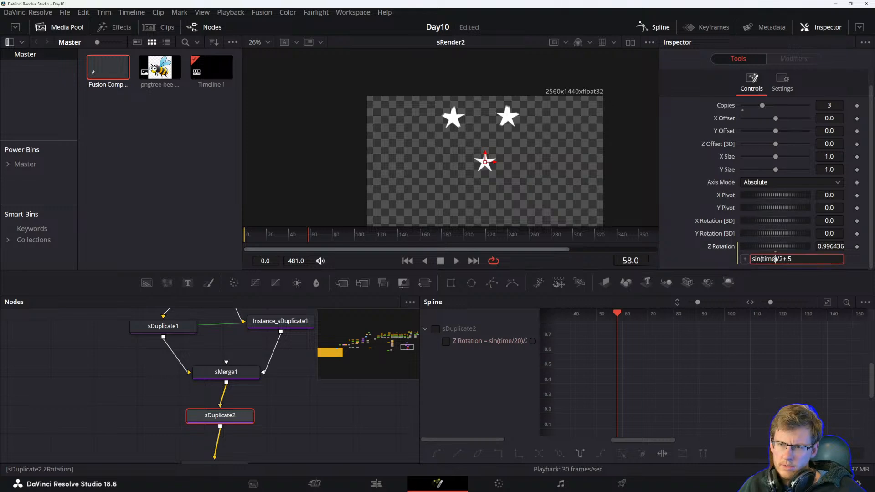
{"action": "type", "text": "*60"}
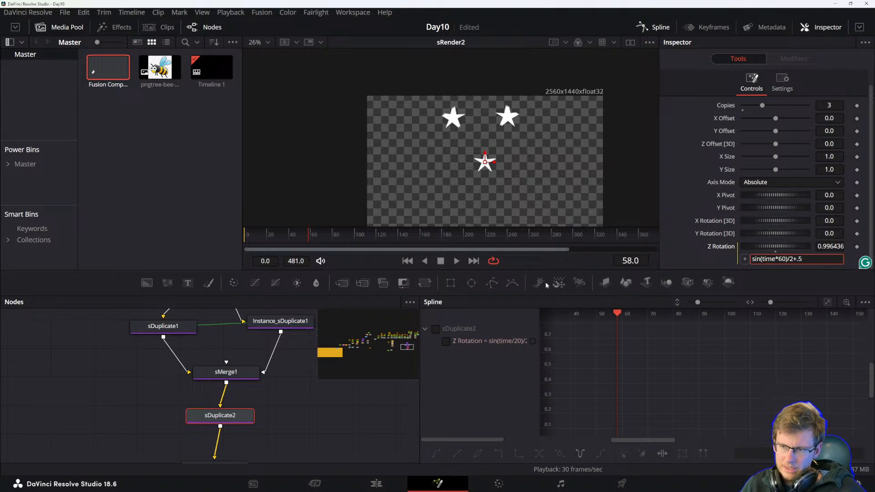
{"action": "key", "text": "Return"}
{"action": "left_click", "coordinate": [252, 236]}
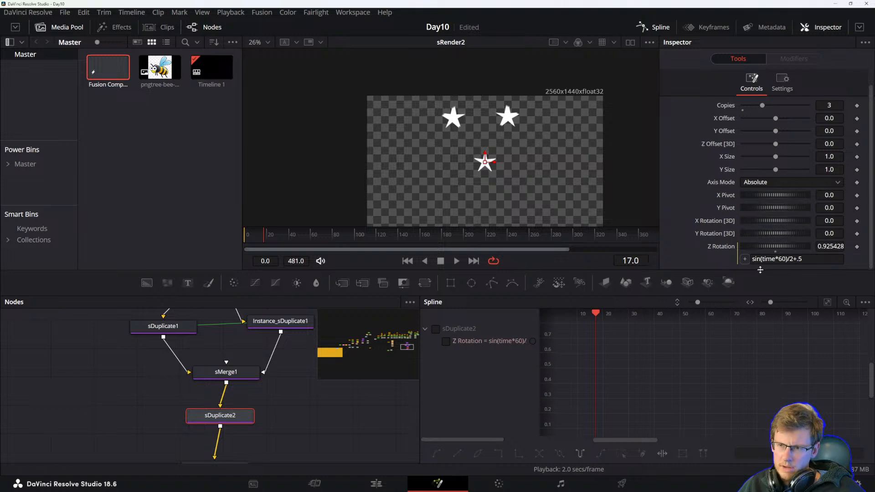
Rewrite the Z Rotation expression as (sin(time/2)/2+.5)*60 and play the composition from the start.
{"action": "left_click", "coordinate": [785, 259]}
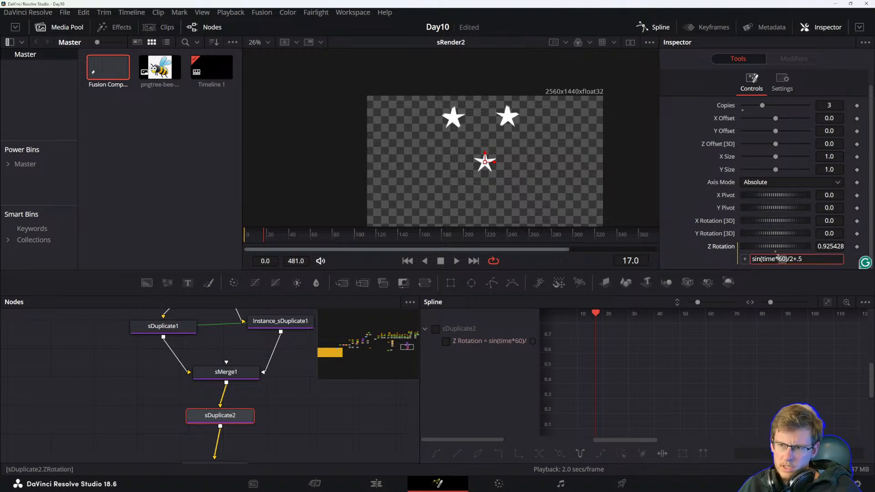
{"action": "type", "text": "/2"}
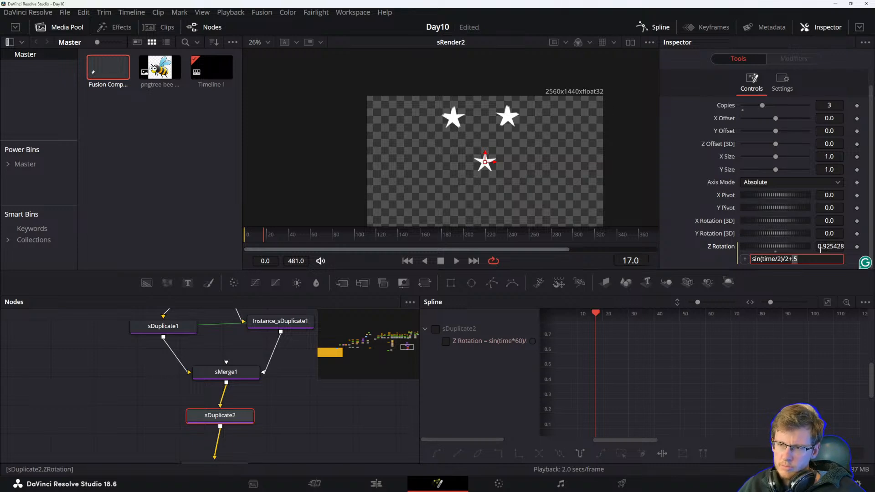
{"action": "type", "text": ")"}
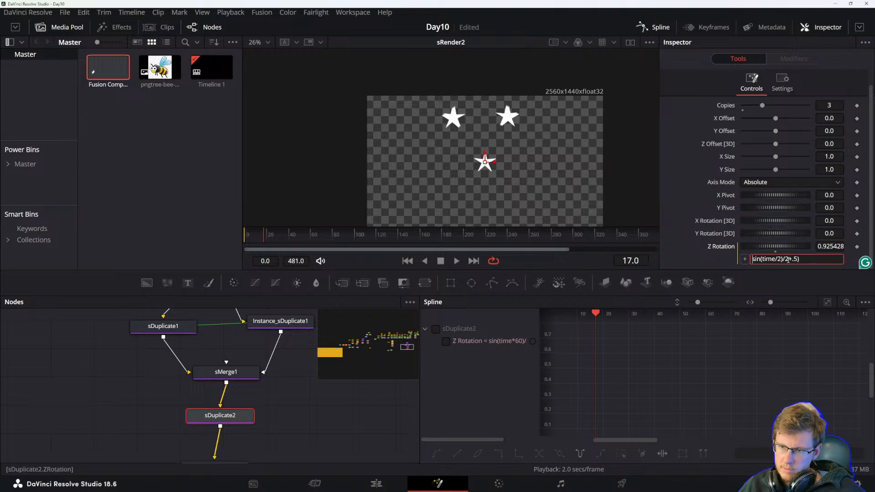
{"action": "key", "text": "Home"}
{"action": "type", "text": "("}
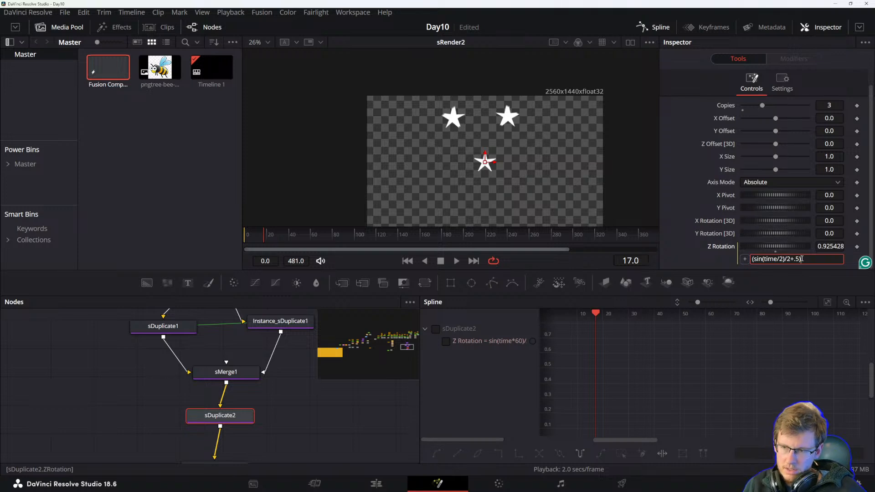
{"action": "type", "text": "60"}
{"action": "key", "text": "Return"}
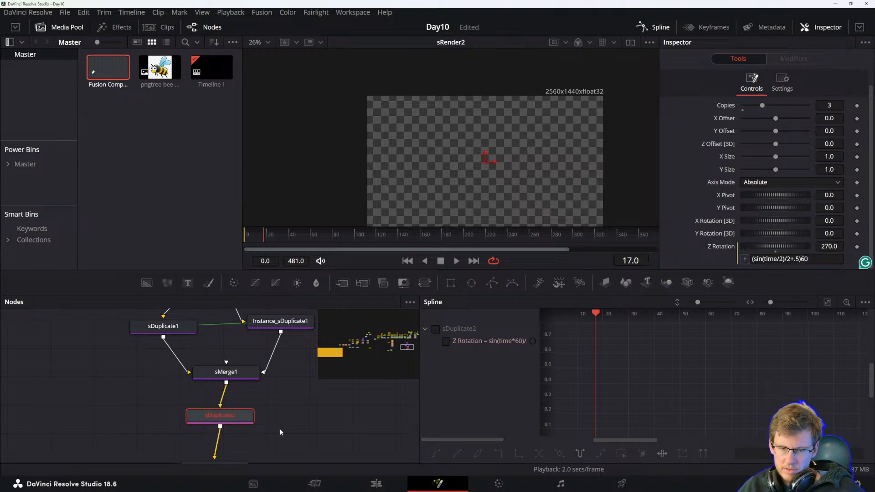
{"action": "left_click_drag", "start_coordinate": [270, 237], "coordinate": [244, 239]}
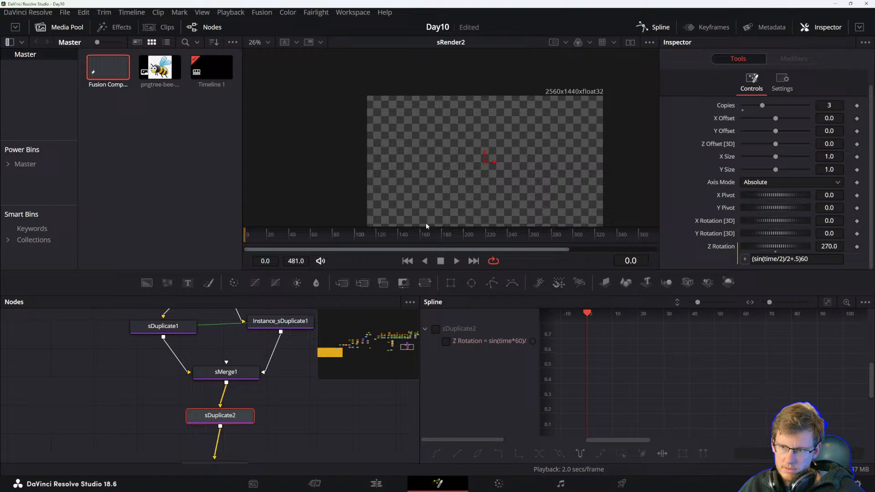
{"action": "left_click", "coordinate": [803, 259]}
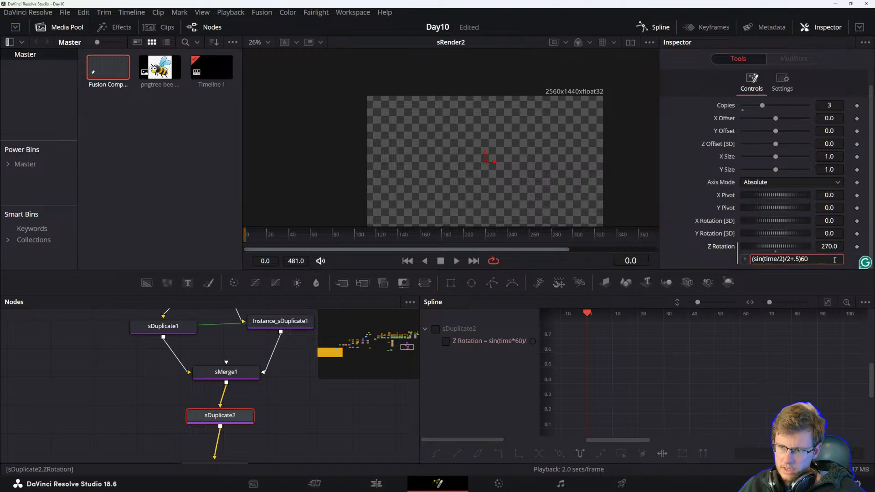
{"action": "type", "text": "*"}
{"action": "key", "text": "Return"}
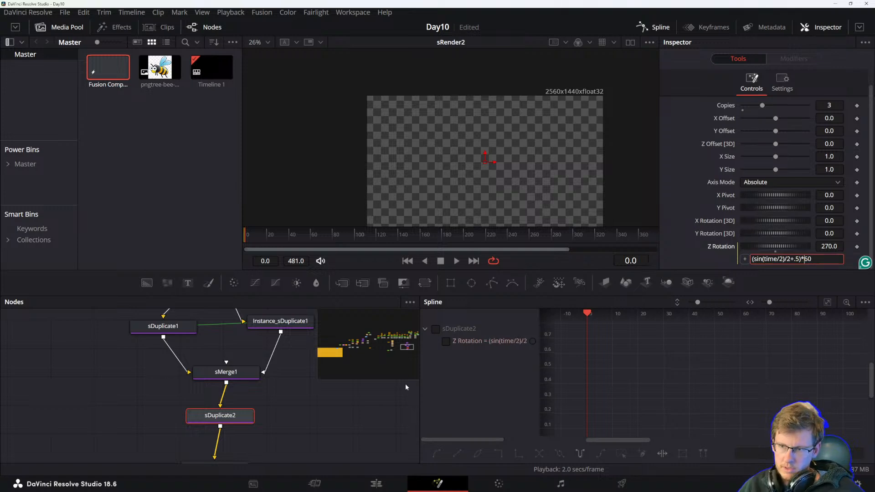
{"action": "key", "text": "space"}
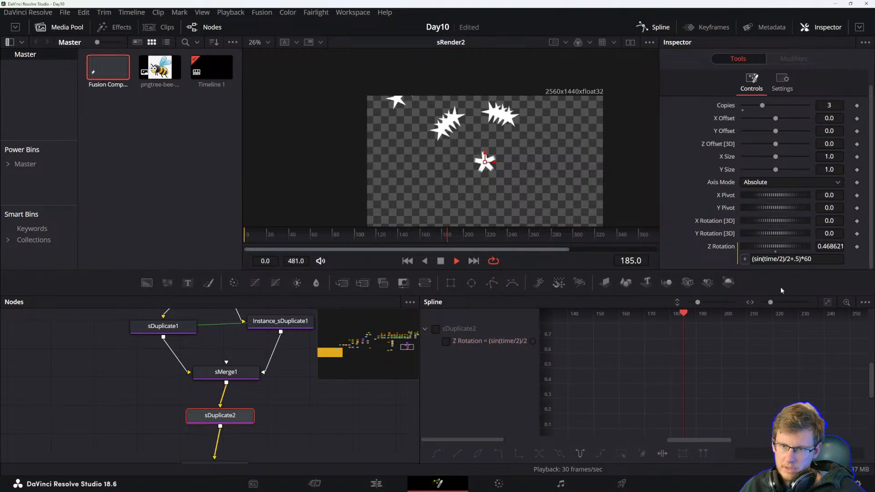
{"action": "key", "text": "space"}
Change the expression's multiplier to 180 and play the composition from the start.
{"action": "left_click", "coordinate": [806, 258]}
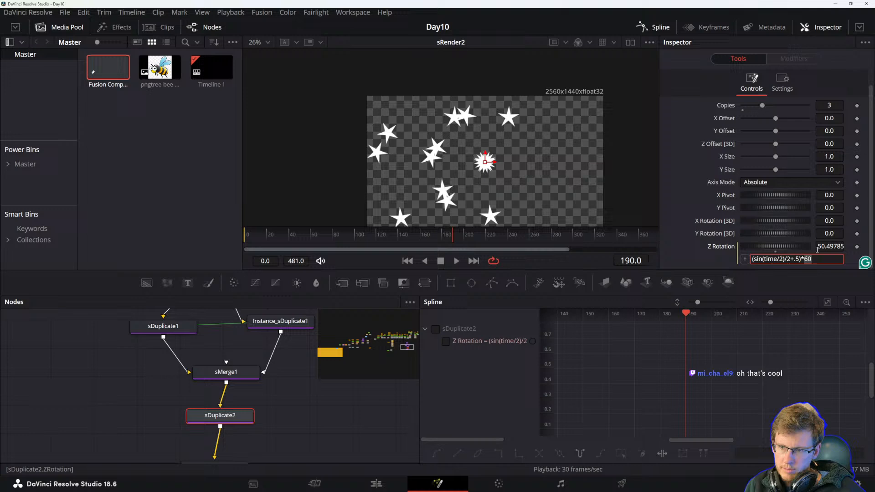
{"action": "type", "text": "180"}
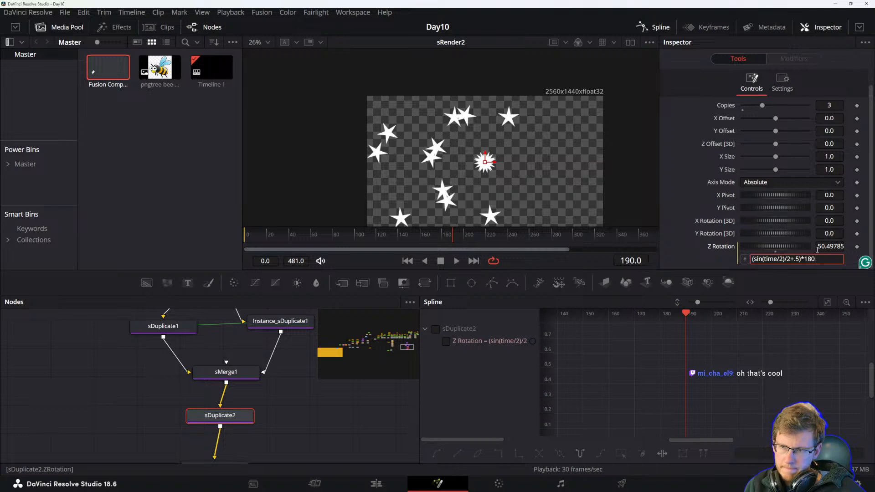
{"action": "key", "text": "Return"}
{"action": "left_click_drag", "start_coordinate": [268, 237], "coordinate": [221, 236]}
{"action": "key", "text": "space"}
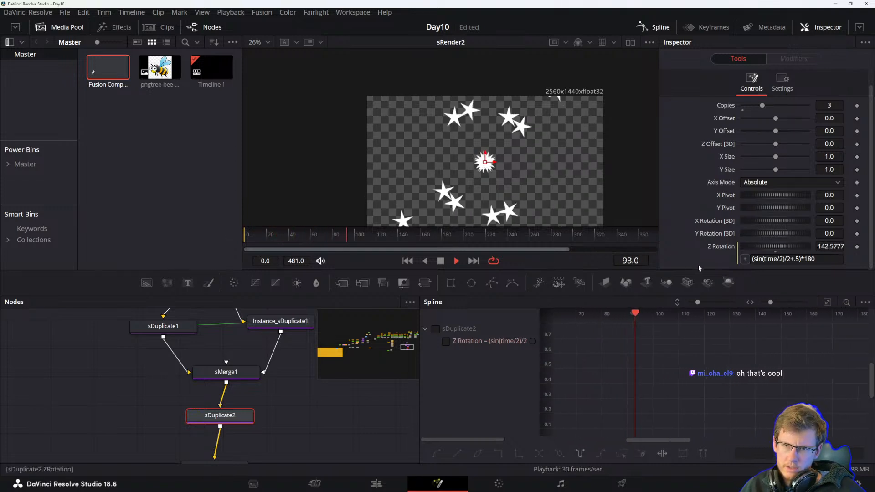
{"action": "key", "text": "space"}
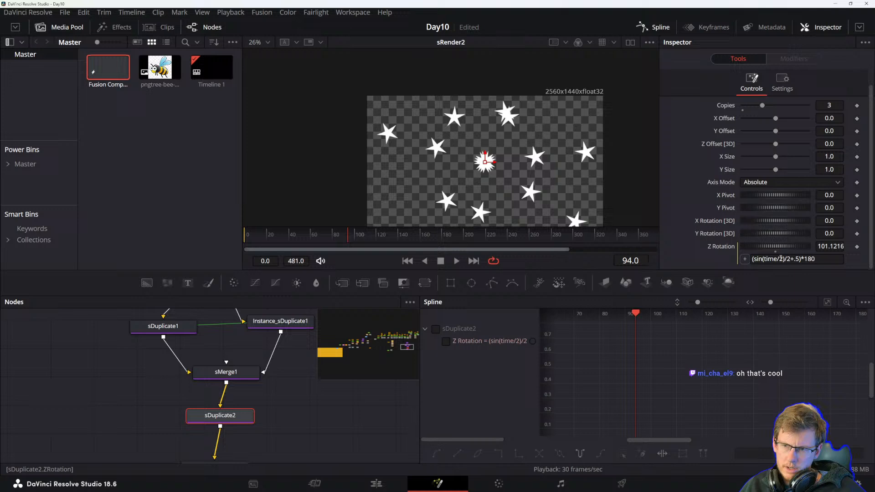
Change the expression's time divisor to 4 and play the composition from the start.
{"action": "left_click", "coordinate": [782, 259]}
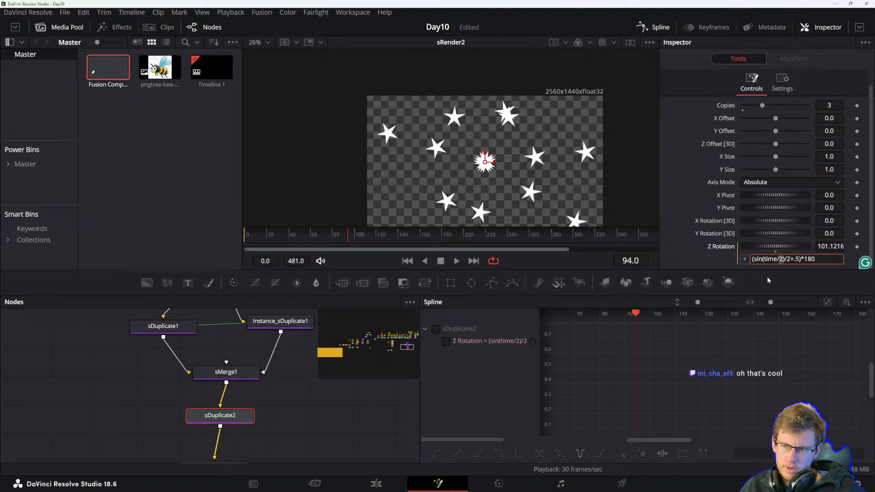
{"action": "key", "text": "Return"}
{"action": "left_click_drag", "start_coordinate": [347, 235], "coordinate": [215, 233]}
{"action": "key", "text": "space"}
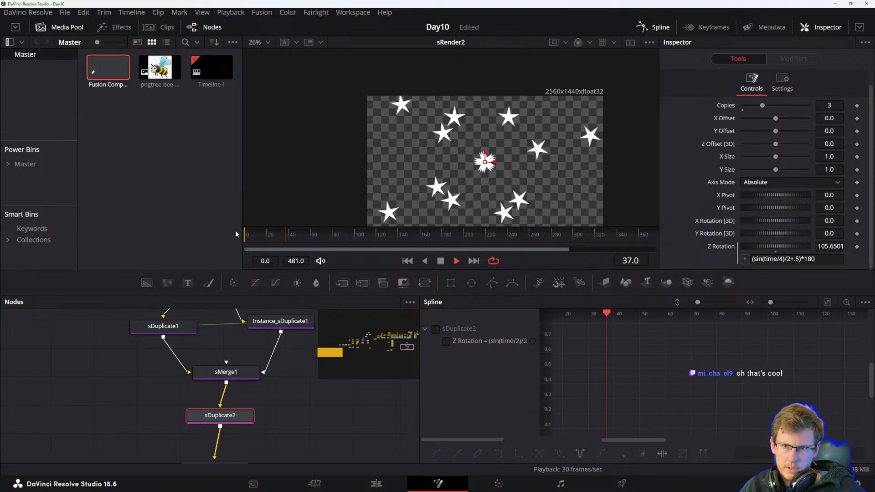
{"action": "key", "text": "space"}
Change the expression's time divisor to 8 and play the composition again.
{"action": "left_click", "coordinate": [783, 258]}
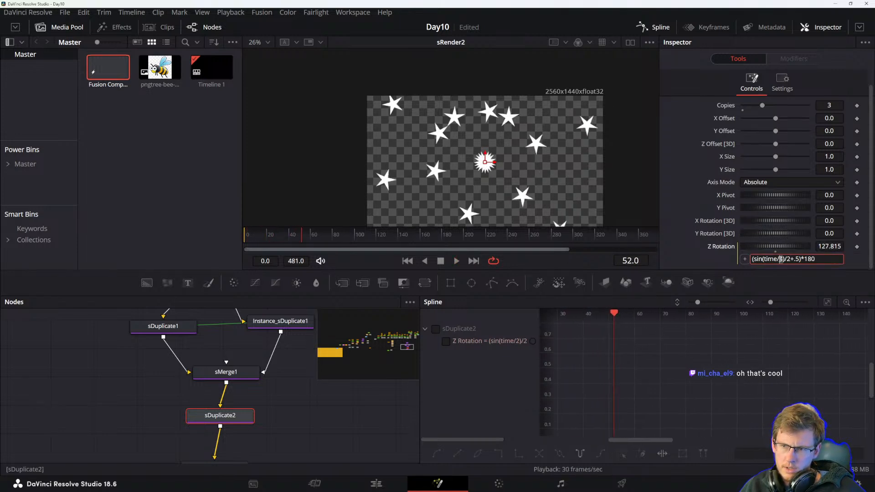
{"action": "key", "text": "BackSpace"}
{"action": "type", "text": "8"}
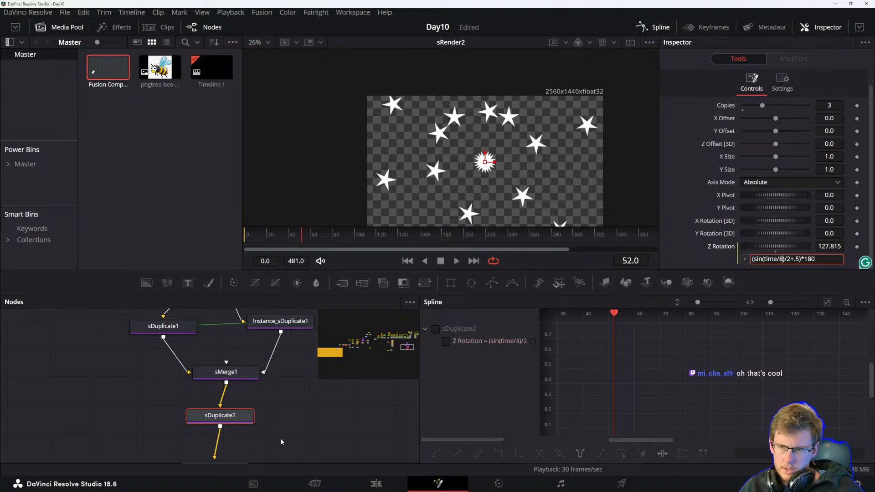
{"action": "key", "text": "Return"}
{"action": "key", "text": "space"}
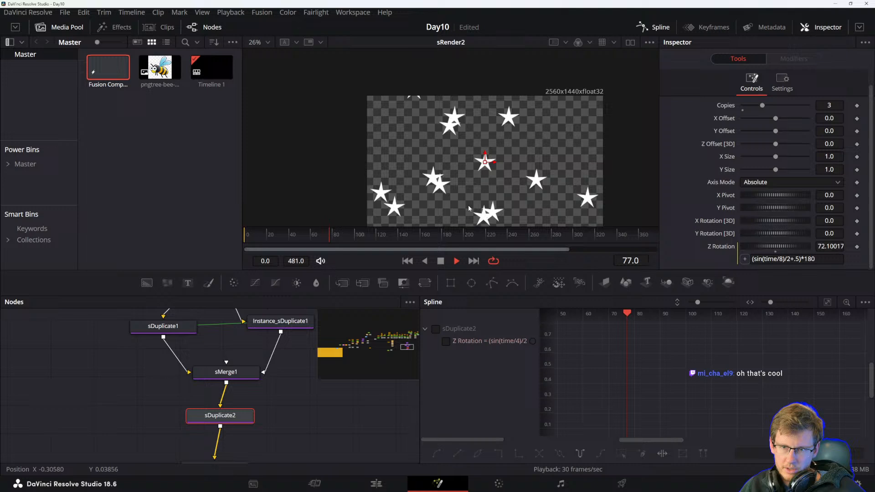
{"action": "key", "text": "space"}
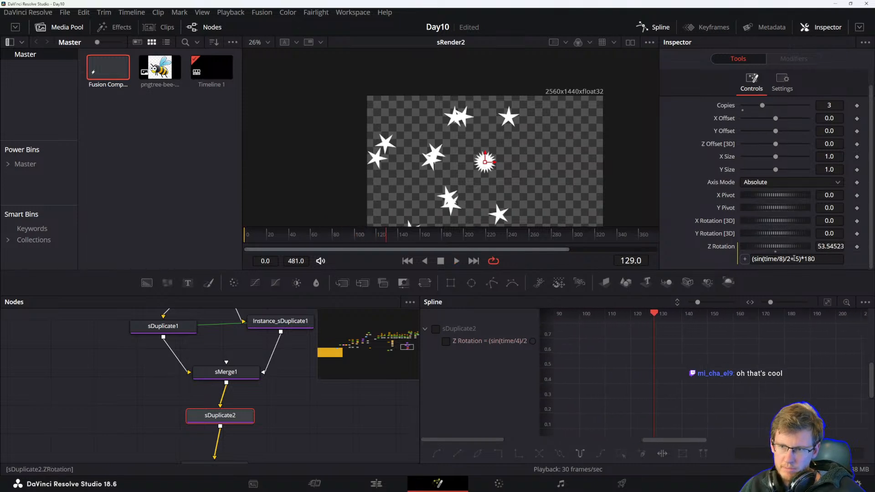
Change the expression's time divisor to 16, giving (sin(time/16)/2+.5)*180, and play from the start.
{"action": "double_click", "coordinate": [781, 259]}
{"action": "type", "text": "16"}
{"action": "key", "text": "Return"}
{"action": "left_click", "coordinate": [245, 235]}
{"action": "key", "text": "space"}
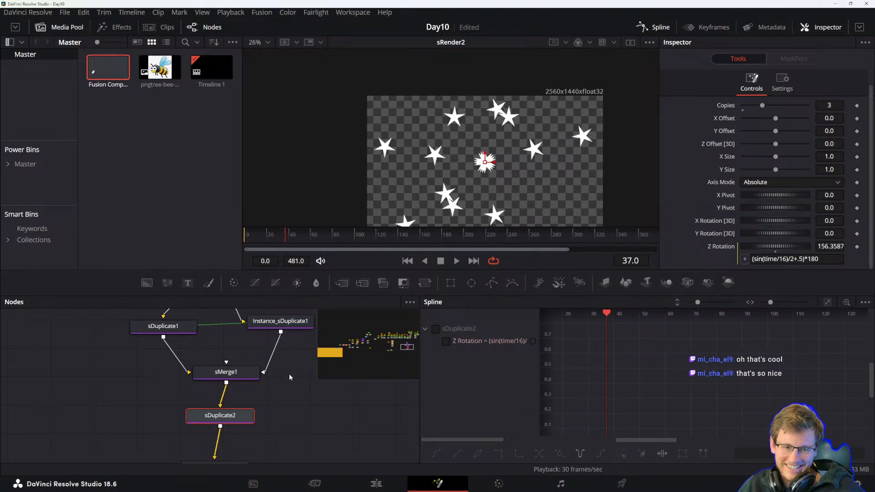
Inspect the sDuplicate1 and sMerge1 nodes' parameters in the node graph.
{"action": "left_click_drag", "start_coordinate": [293, 409], "coordinate": [304, 447]}
{"action": "left_click", "coordinate": [193, 365]}
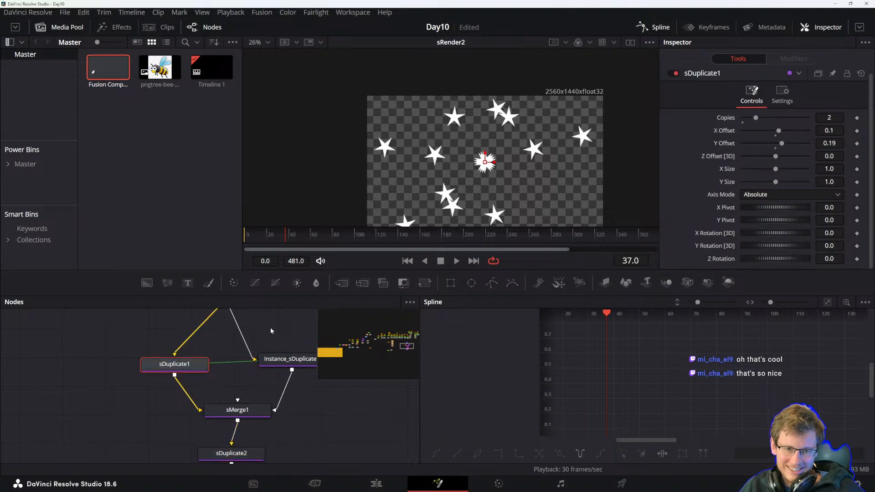
{"action": "left_click", "coordinate": [261, 415]}
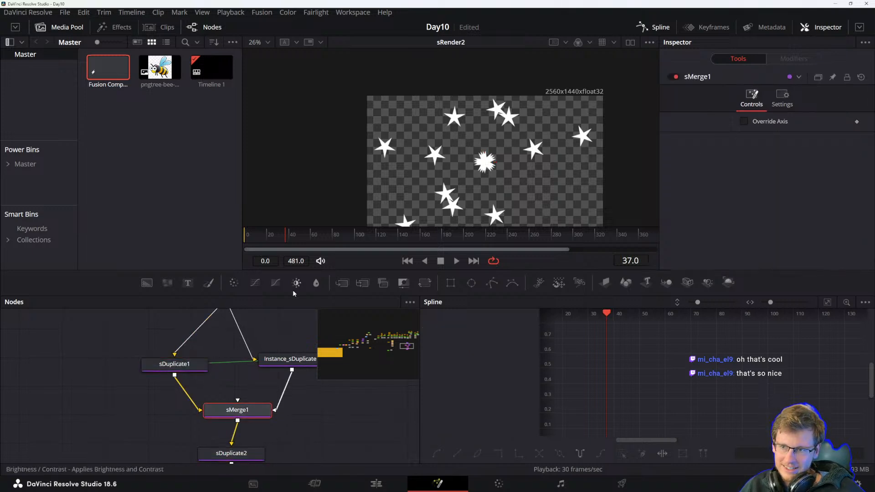
{"action": "left_click", "coordinate": [177, 368]}
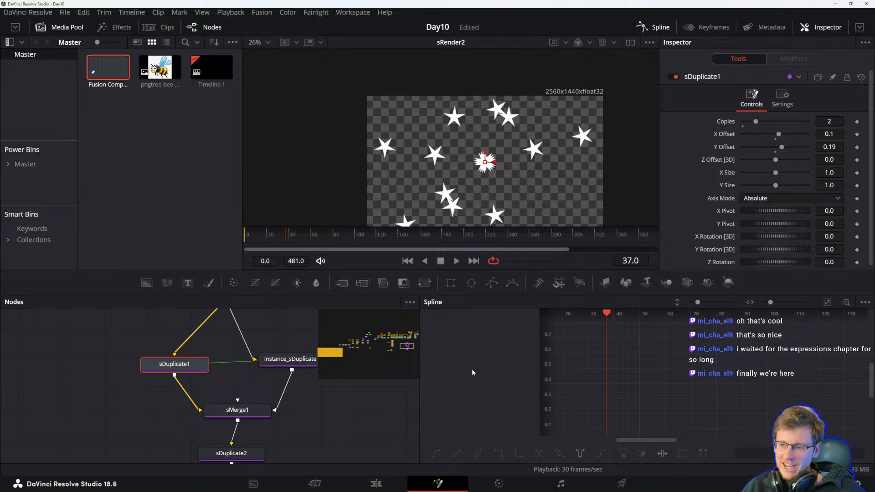
Set sDuplicate1's Y Offset to 0.05 and play the composition.
{"action": "left_click_drag", "start_coordinate": [783, 149], "coordinate": [778, 150]}
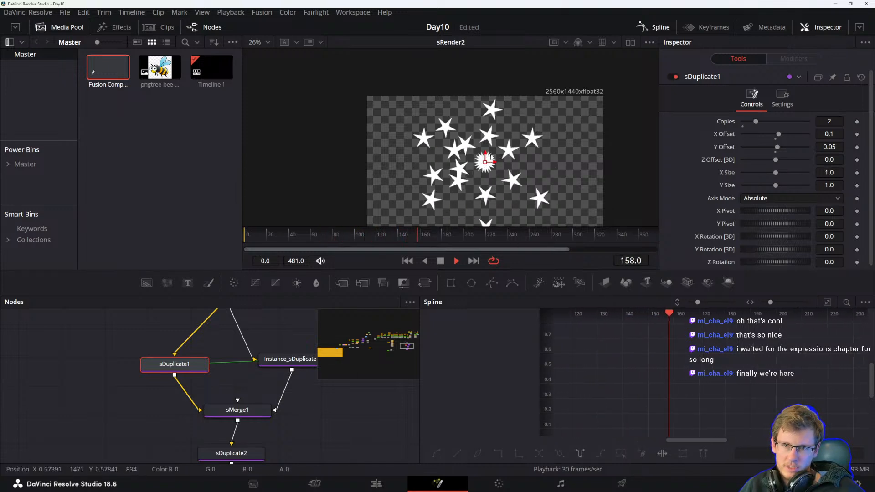
{"action": "key", "text": "space"}
Select sStar2 and sDuplicate1 in the node graph and play the composition to review the animation.
{"action": "left_click_drag", "start_coordinate": [266, 349], "coordinate": [249, 387]}
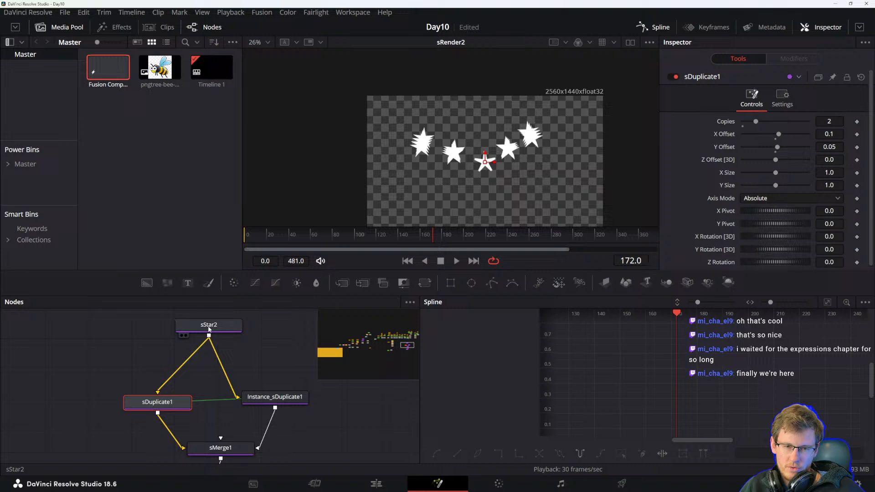
{"action": "left_click", "coordinate": [210, 329]}
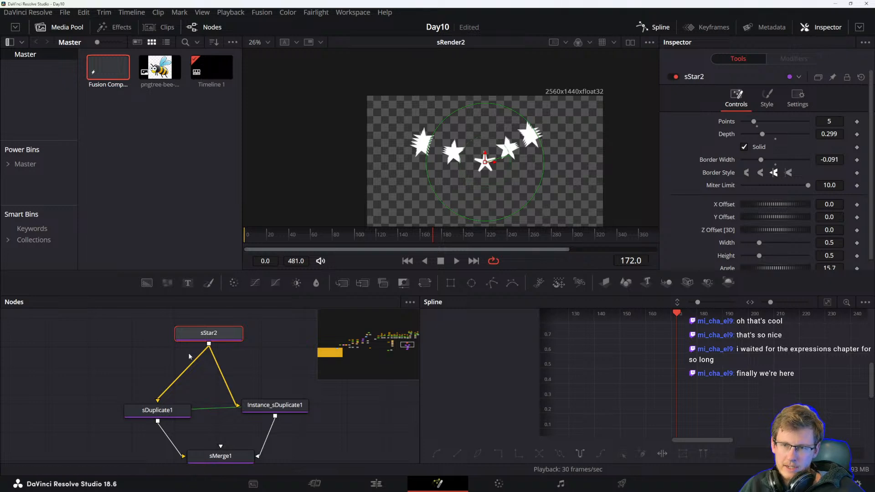
{"action": "left_click", "coordinate": [157, 410]}
{"action": "key", "text": "space"}
{"action": "key", "text": "space"}
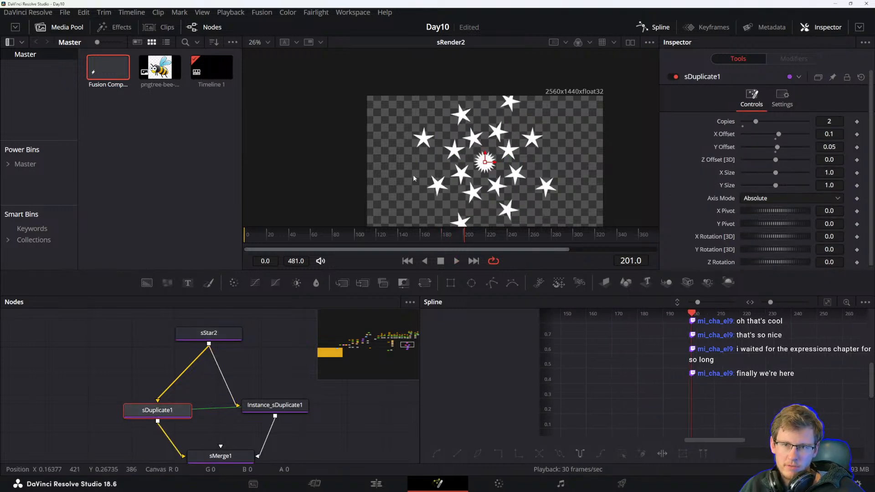
{"action": "key", "text": "space"}
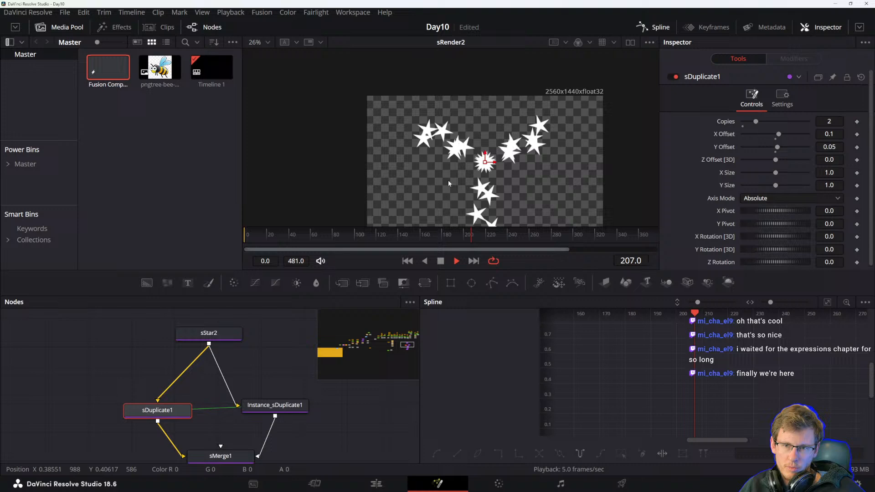
{"action": "key", "text": "space"}
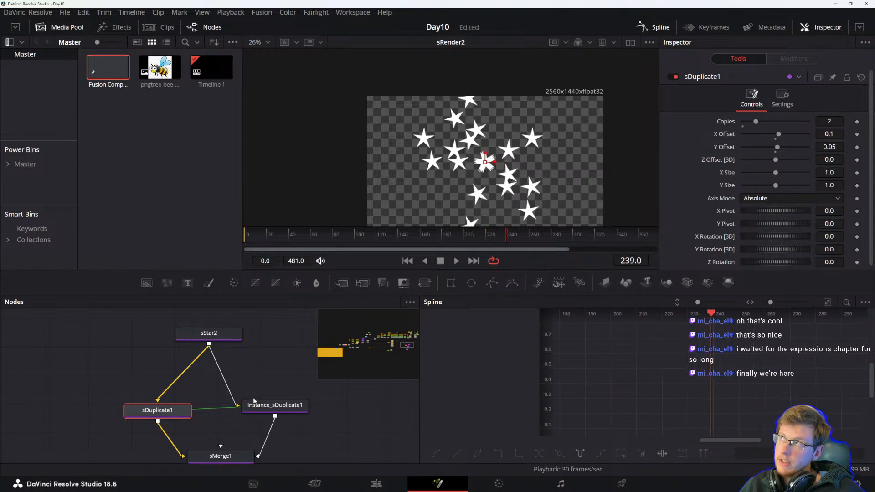
View Instance_sDuplicate1, sMerge1 and sDuplicate2 in the viewer one at a time to compare their outputs.
{"action": "left_click_drag", "start_coordinate": [260, 399], "coordinate": [221, 371]}
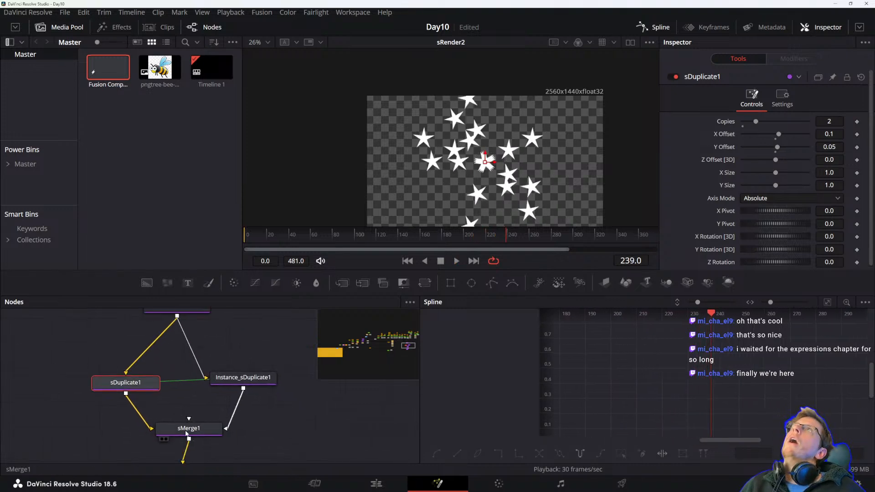
{"action": "scroll", "coordinate": [189, 412], "scroll_direction": "up", "scroll_amount": 2}
{"action": "left_click", "coordinate": [193, 333]}
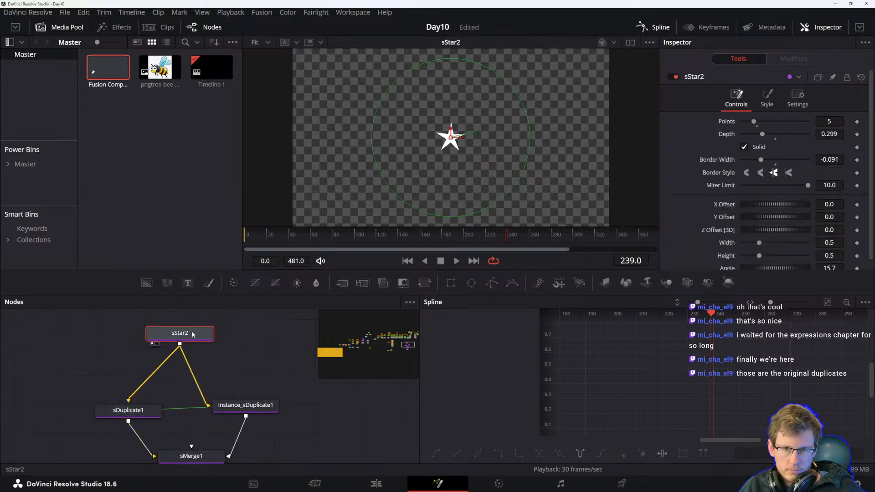
{"action": "left_click", "coordinate": [151, 410]}
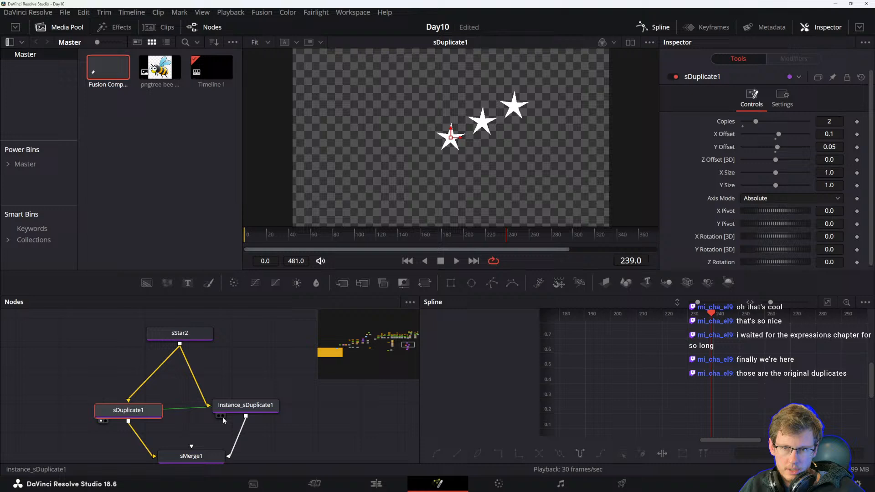
{"action": "left_click", "coordinate": [236, 409]}
{"action": "key", "text": "1"}
{"action": "left_click", "coordinate": [196, 458]}
{"action": "key", "text": "1"}
{"action": "left_click_drag", "start_coordinate": [259, 447], "coordinate": [249, 401]}
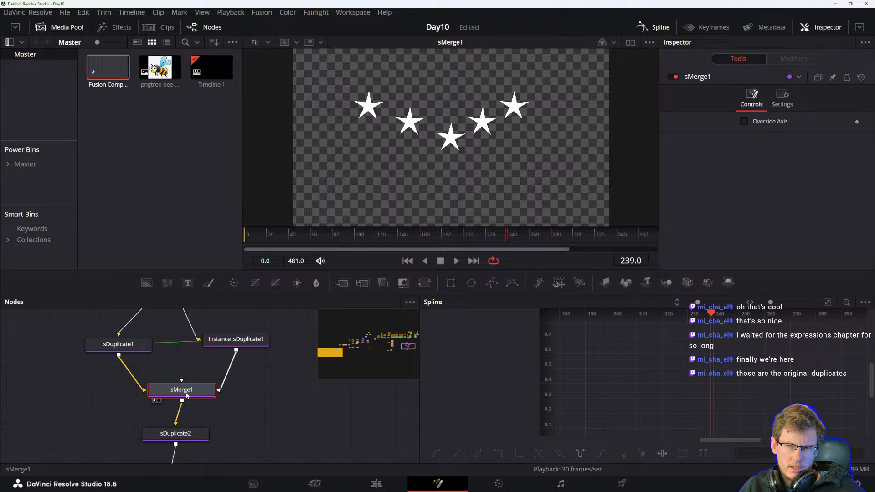
{"action": "left_click", "coordinate": [176, 433]}
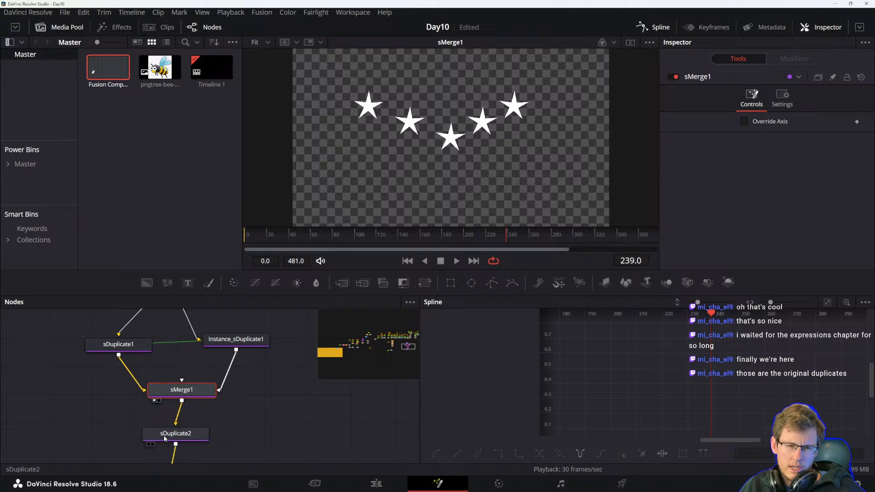
{"action": "key", "text": "1"}
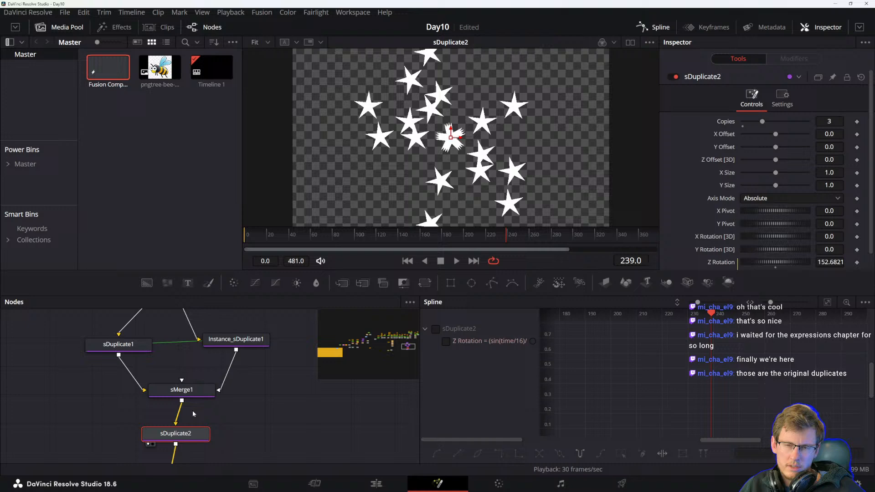
{"action": "left_click", "coordinate": [189, 392]}
{"action": "key", "text": "1"}
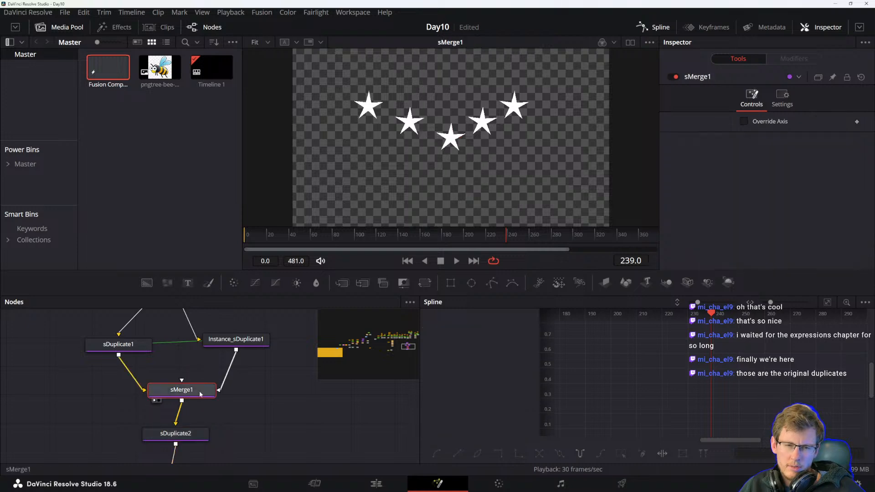
View sRender2's output in the viewer and play the composition.
{"action": "left_click_drag", "start_coordinate": [253, 393], "coordinate": [219, 411]}
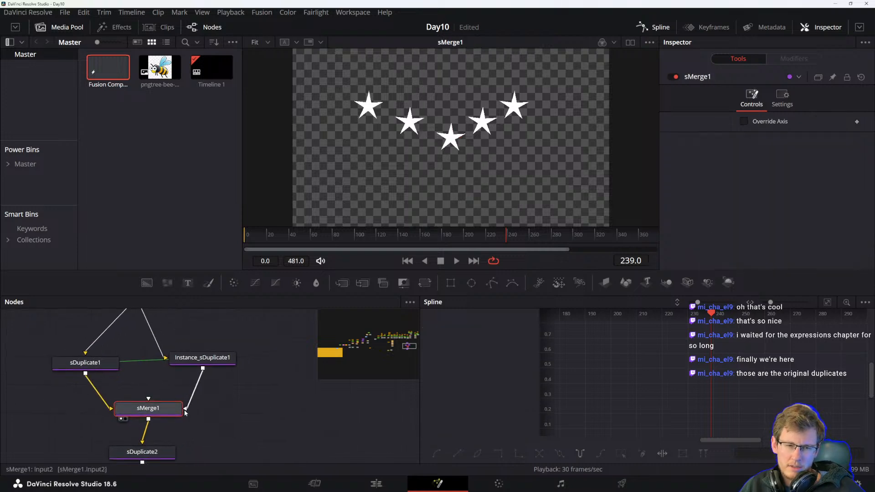
{"action": "left_click_drag", "start_coordinate": [219, 434], "coordinate": [216, 343]}
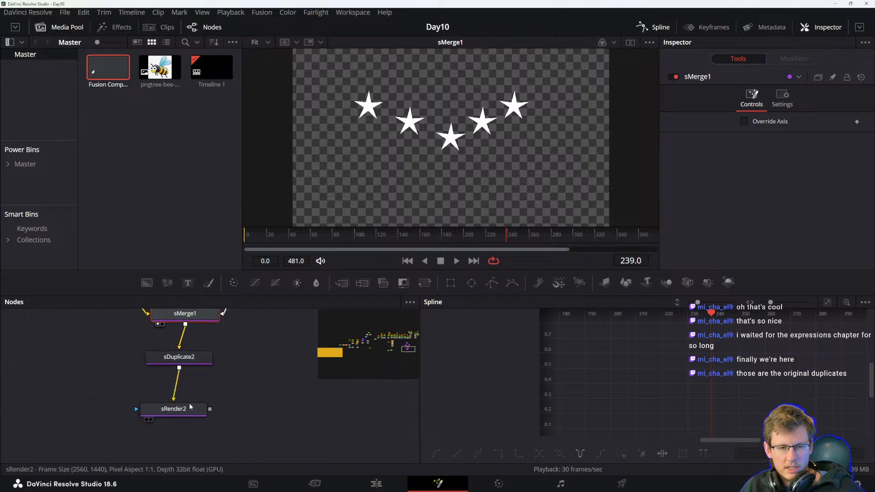
{"action": "left_click", "coordinate": [172, 410]}
{"action": "left_click", "coordinate": [193, 357]}
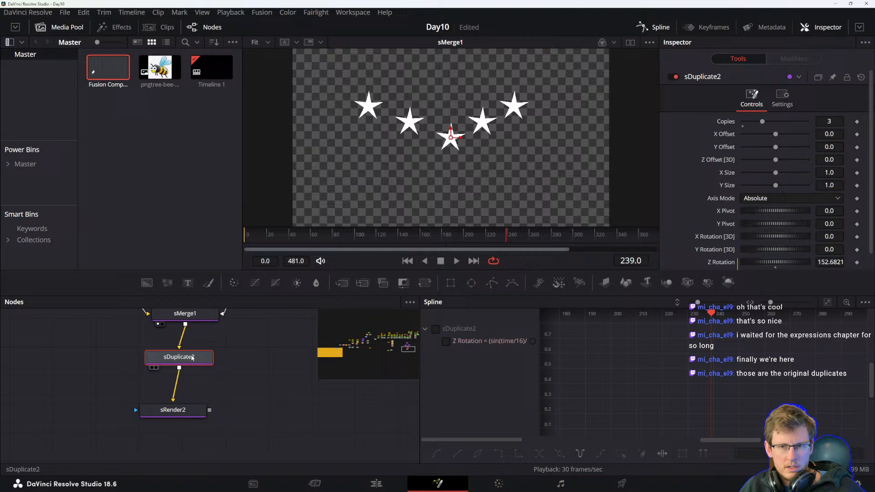
{"action": "left_click_drag", "start_coordinate": [217, 357], "coordinate": [201, 389]}
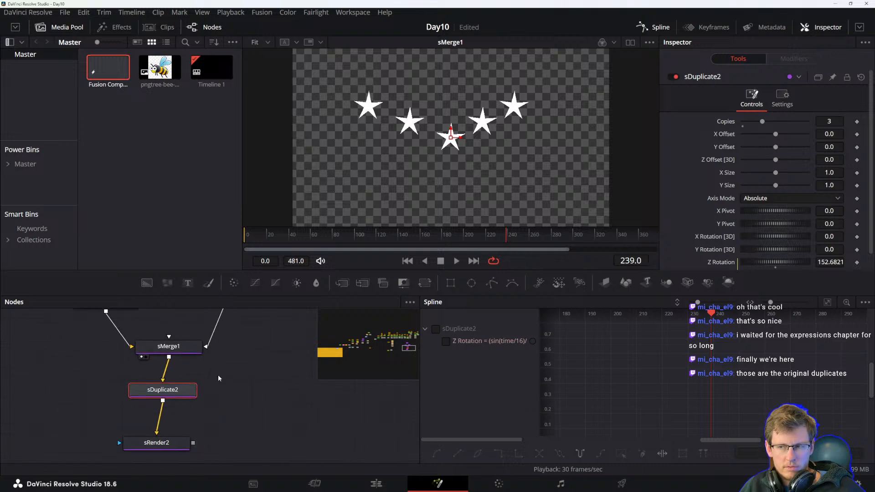
{"action": "left_click", "coordinate": [160, 443]}
{"action": "key", "text": "1"}
{"action": "key", "text": "space"}
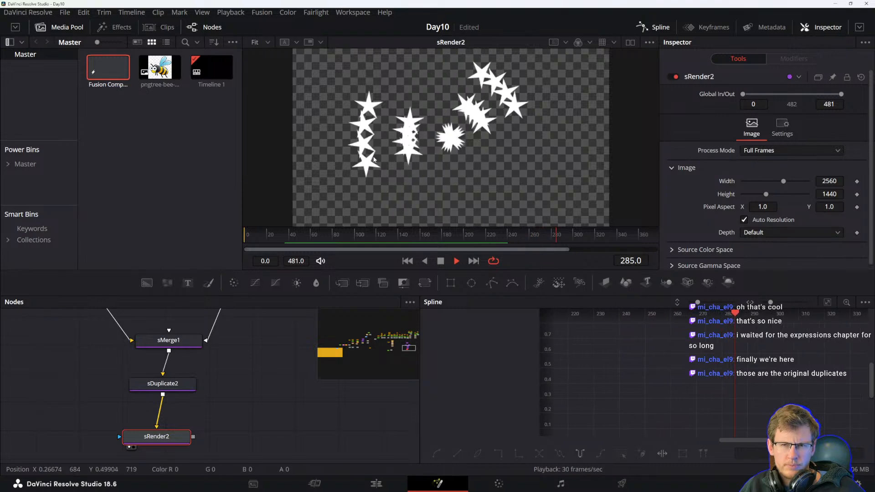
{"action": "key", "text": "space"}
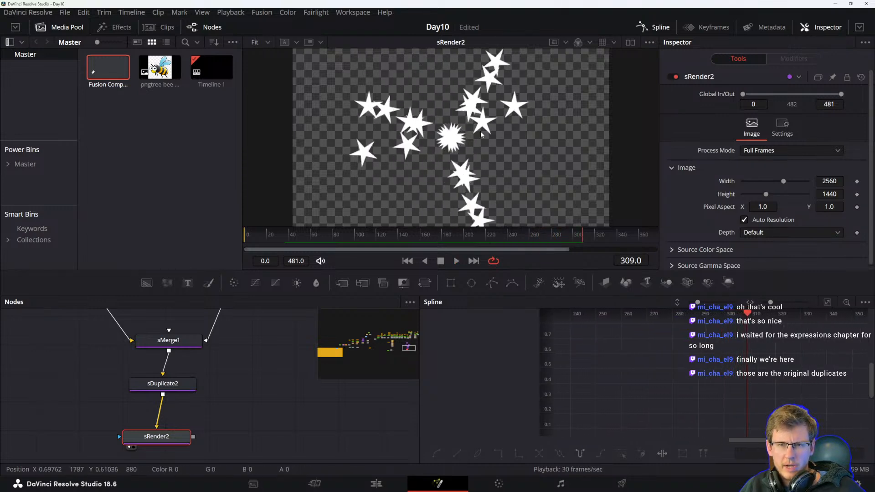
Stop playback and view sMerge1's output in the viewer.
{"action": "left_click_drag", "start_coordinate": [197, 380], "coordinate": [201, 408]}
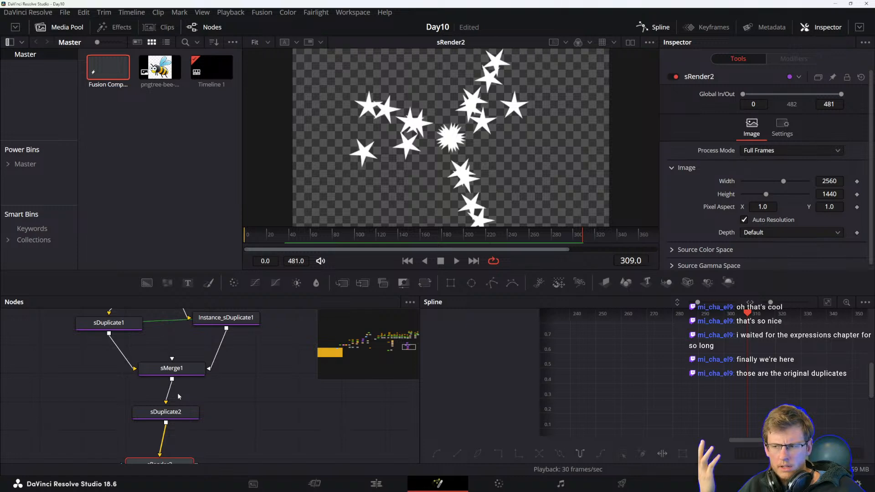
{"action": "key", "text": "space"}
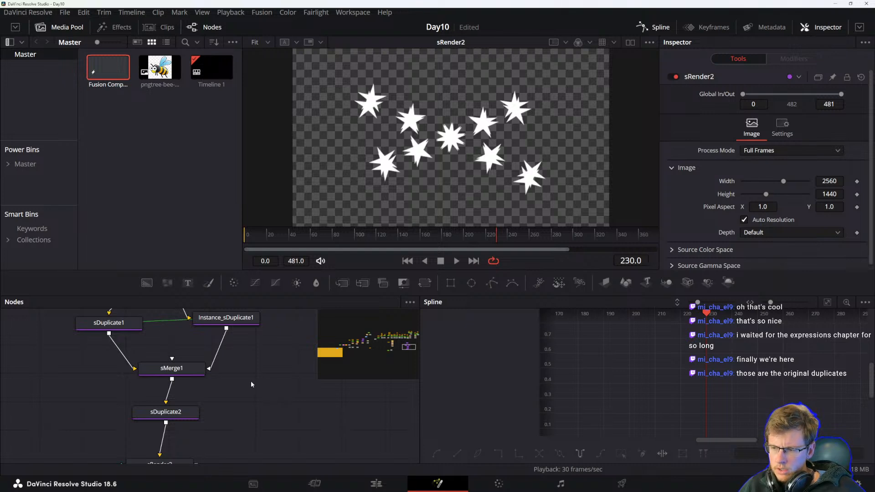
{"action": "scroll", "coordinate": [224, 385], "scroll_direction": "up", "scroll_amount": 3}
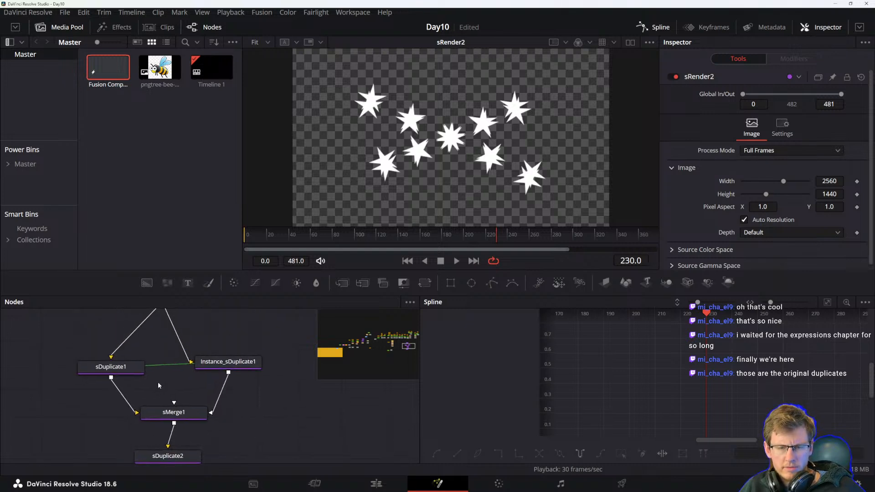
{"action": "scroll", "coordinate": [167, 409], "scroll_direction": "down", "scroll_amount": 4}
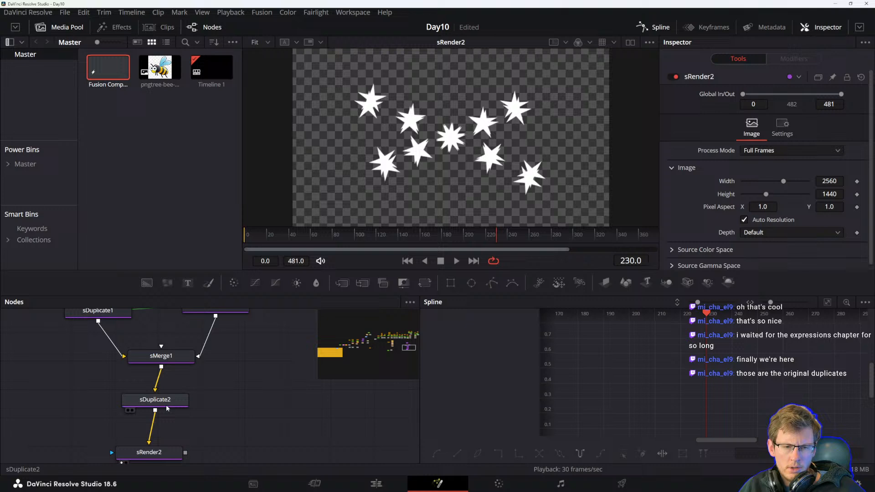
{"action": "scroll", "coordinate": [209, 390], "scroll_direction": "up", "scroll_amount": 3}
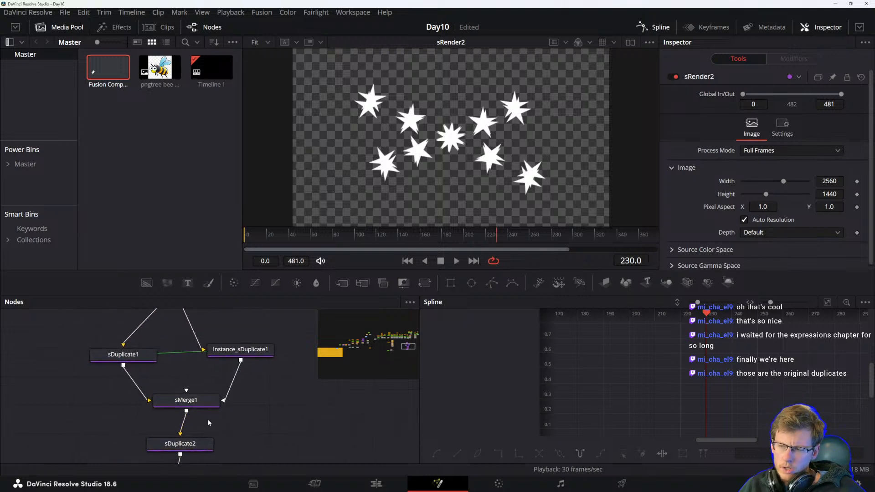
{"action": "left_click", "coordinate": [180, 444]}
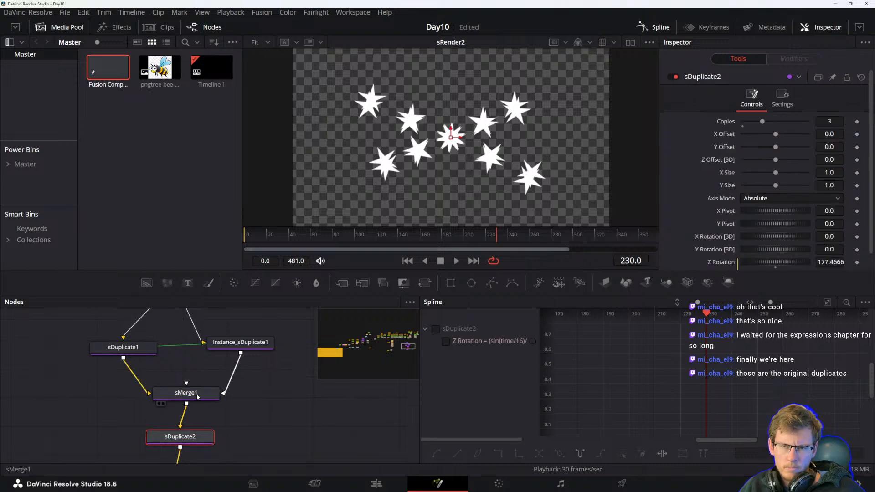
{"action": "left_click", "coordinate": [195, 394]}
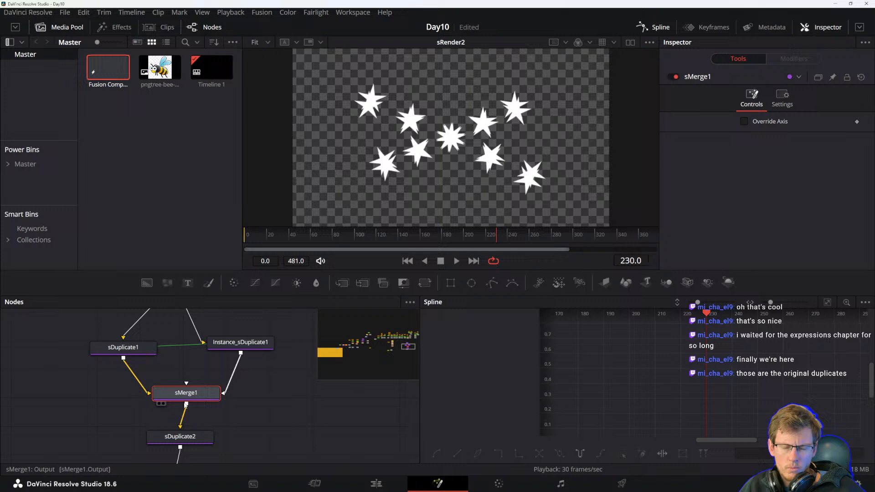
{"action": "key", "text": "1"}
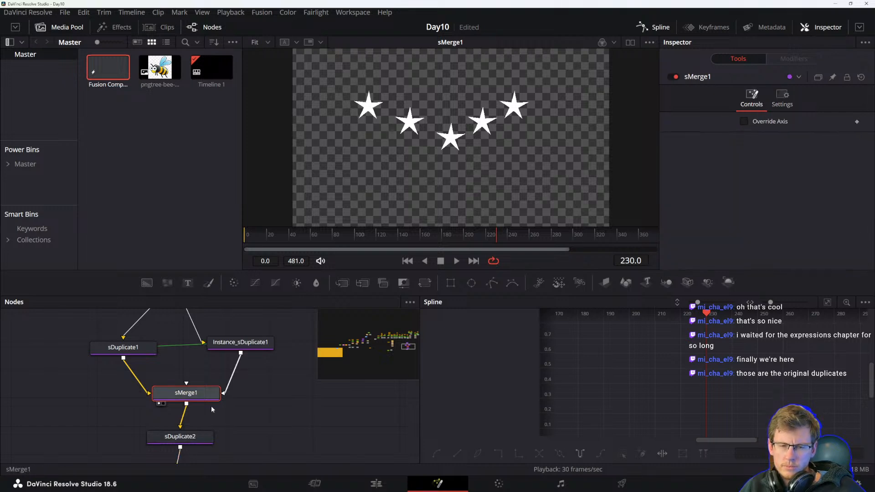
Select sDuplicate2 and open its Z Rotation expression field for editing.
{"action": "left_click_drag", "start_coordinate": [211, 405], "coordinate": [254, 385]}
{"action": "left_click", "coordinate": [235, 420]}
{"action": "scroll", "coordinate": [720, 235], "scroll_direction": "down", "scroll_amount": 1}
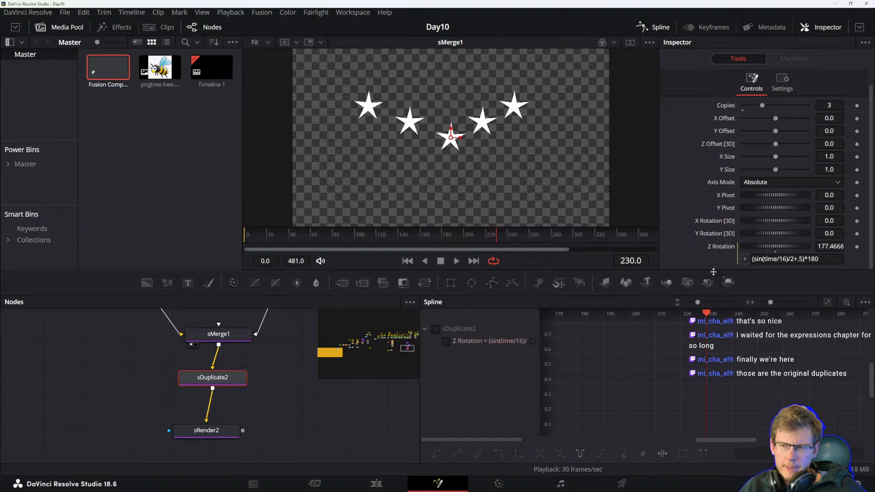
{"action": "key", "text": "alt+Tab"}
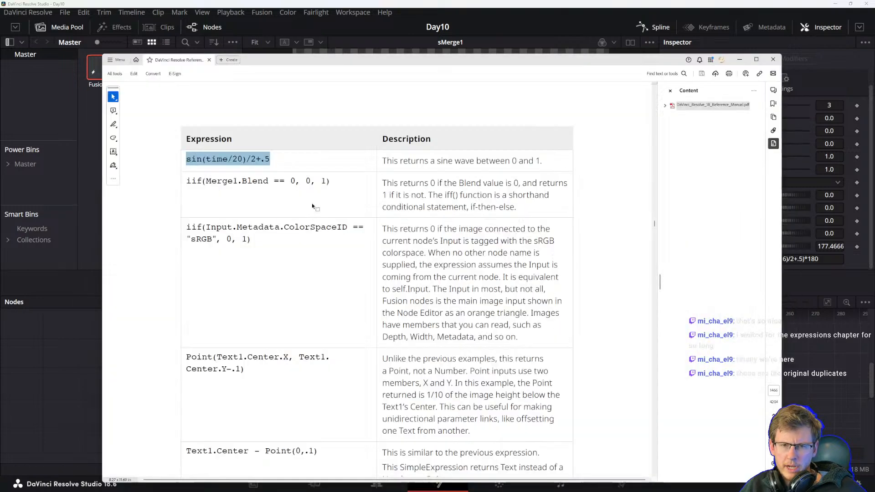
{"action": "key", "text": "alt+Tab"}
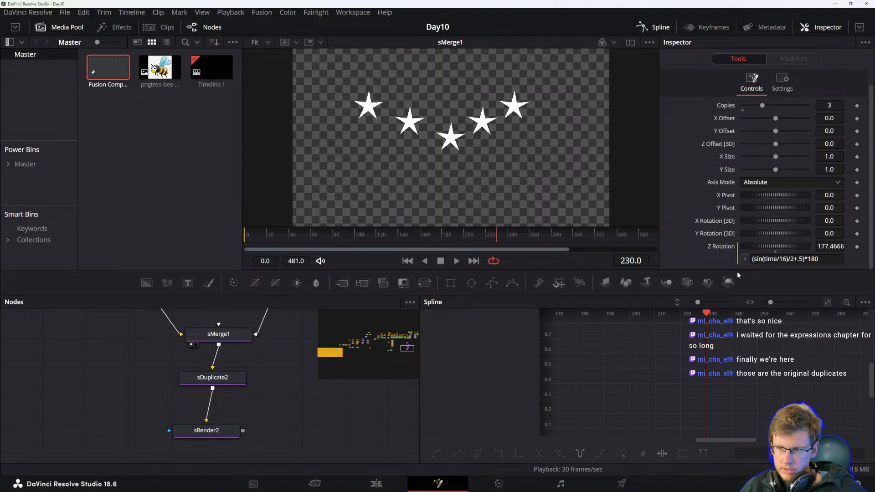
{"action": "left_click", "coordinate": [784, 260]}
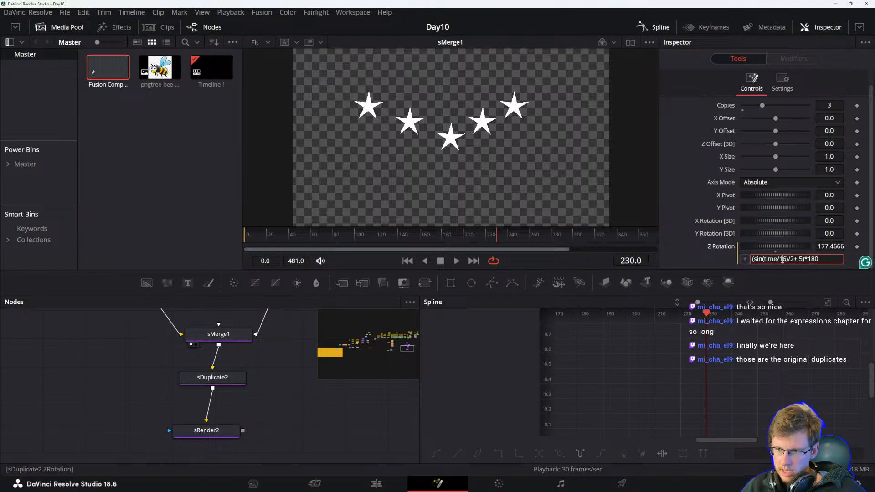
Switch to the reference manual PDF and read the SimpleExpression examples table.
{"action": "key", "text": "alt+Tab"}
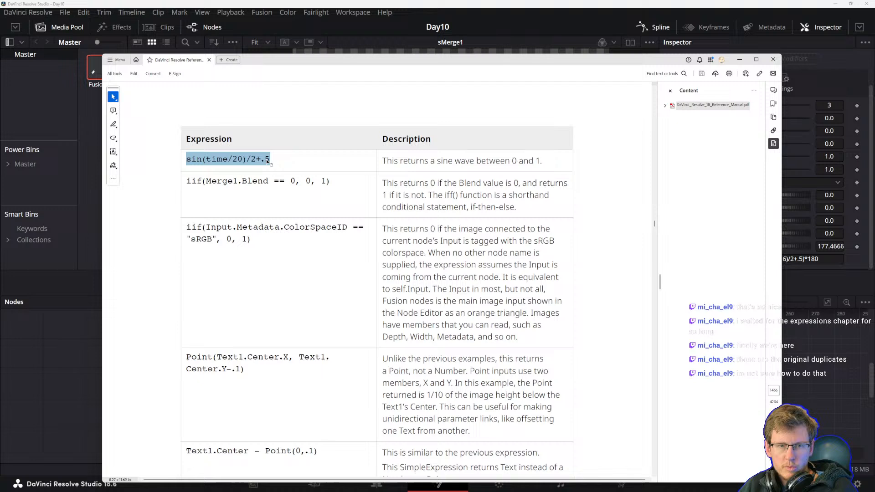
{"action": "left_click", "coordinate": [259, 169]}
{"action": "left_click_drag", "start_coordinate": [399, 160], "coordinate": [474, 162]}
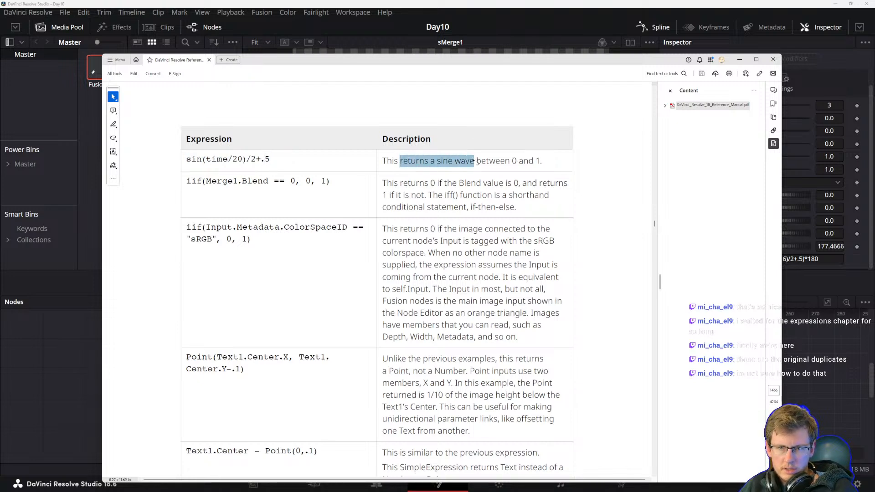
{"action": "left_click", "coordinate": [453, 162]}
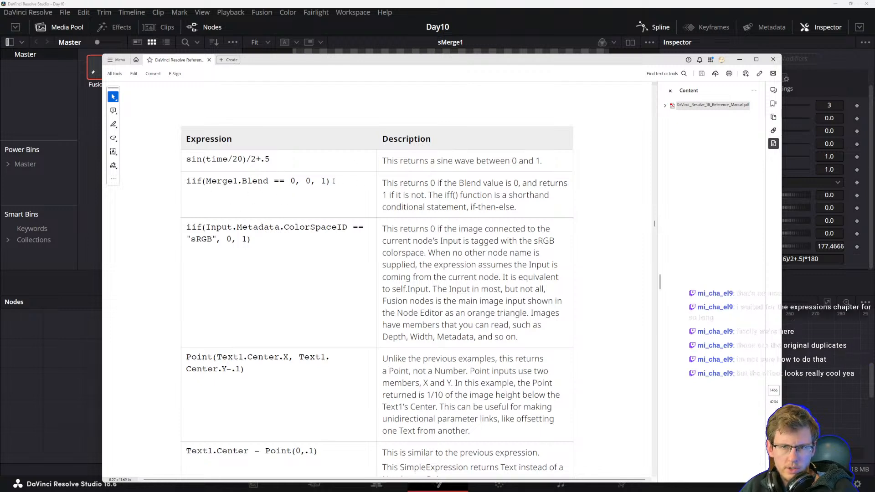
{"action": "double_click", "coordinate": [188, 181]}
{"action": "left_click", "coordinate": [217, 181]}
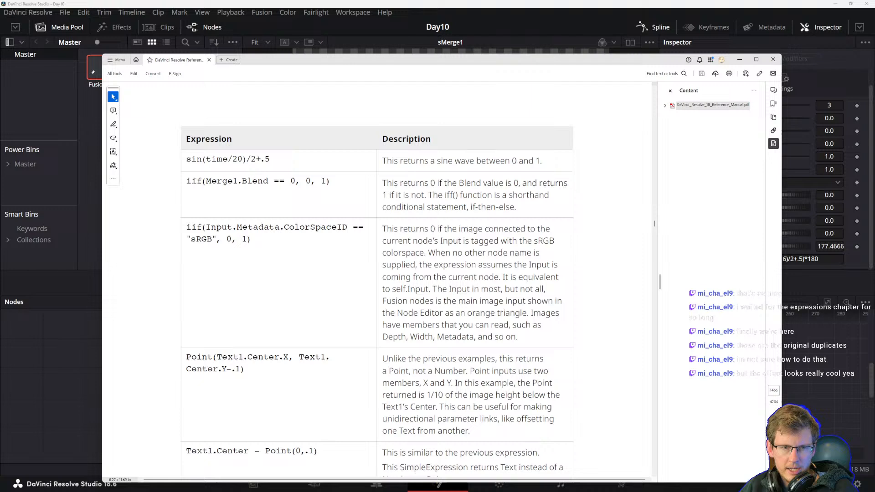
Study the iif and Input.Metadata.ColorSpaceID examples in the manual's SimpleExpression table.
{"action": "left_click_drag", "start_coordinate": [195, 181], "coordinate": [206, 181]}
{"action": "left_click", "coordinate": [233, 181]}
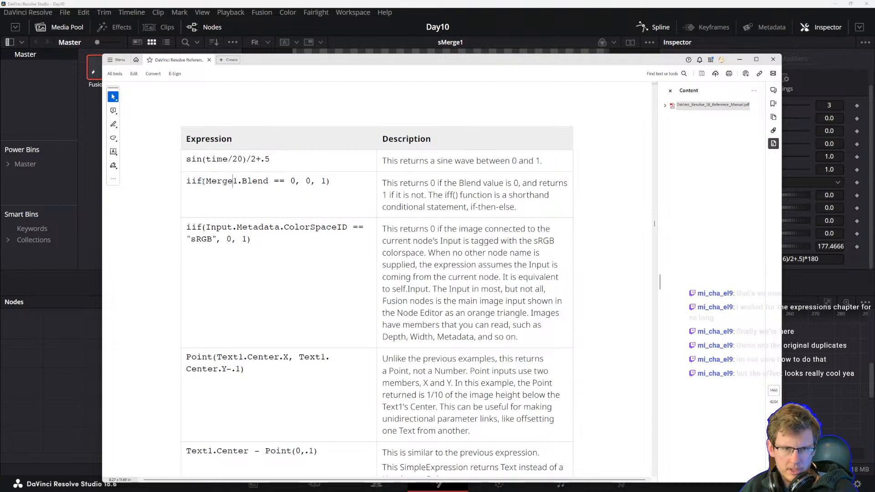
{"action": "left_click", "coordinate": [202, 183]}
{"action": "left_click_drag", "start_coordinate": [217, 181], "coordinate": [268, 181]}
{"action": "left_click", "coordinate": [268, 181]}
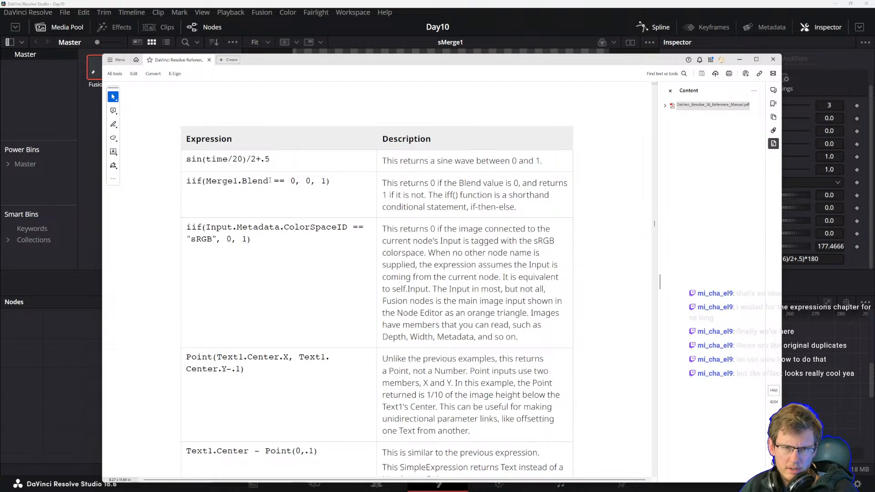
{"action": "left_click_drag", "start_coordinate": [293, 181], "coordinate": [313, 181]}
{"action": "left_click", "coordinate": [326, 181]}
{"action": "left_click_drag", "start_coordinate": [383, 183], "coordinate": [474, 196]}
{"action": "left_click", "coordinate": [503, 209]}
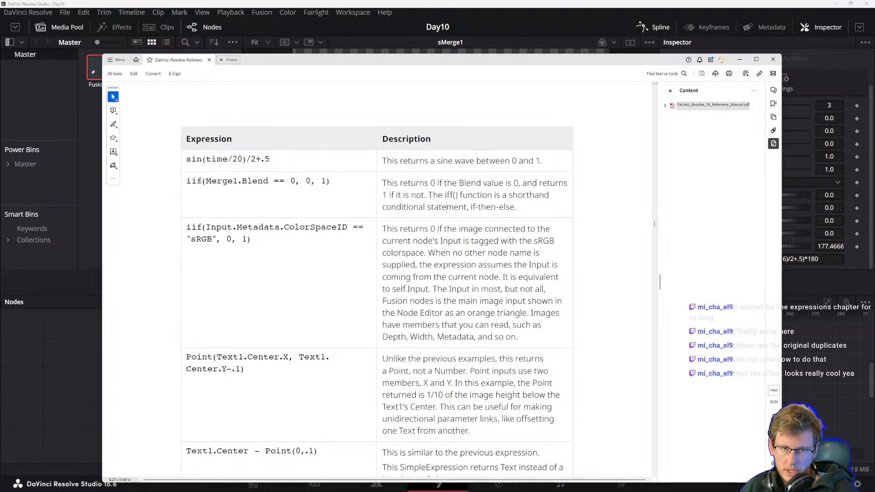
{"action": "left_click_drag", "start_coordinate": [187, 181], "coordinate": [331, 186]}
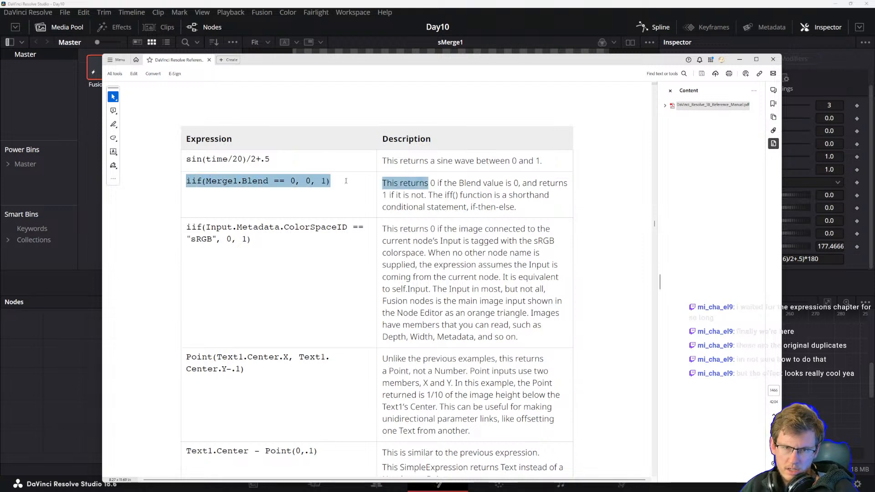
{"action": "left_click", "coordinate": [305, 186]}
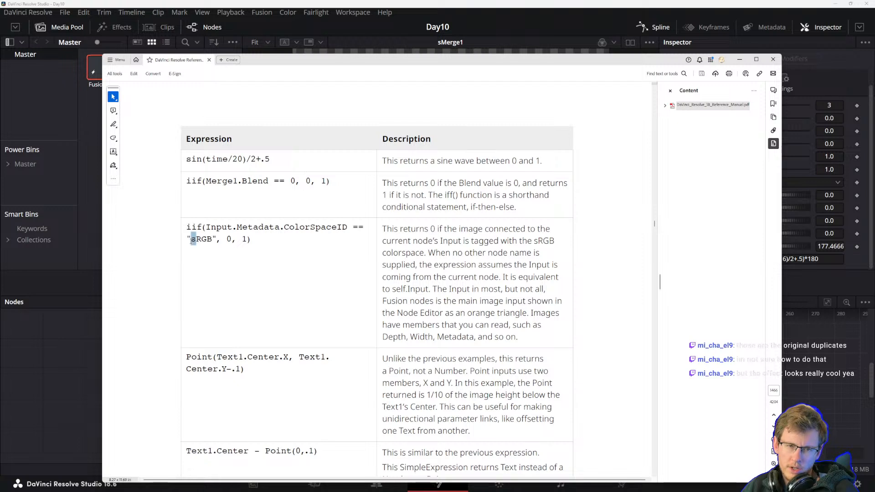
{"action": "left_click", "coordinate": [194, 239]}
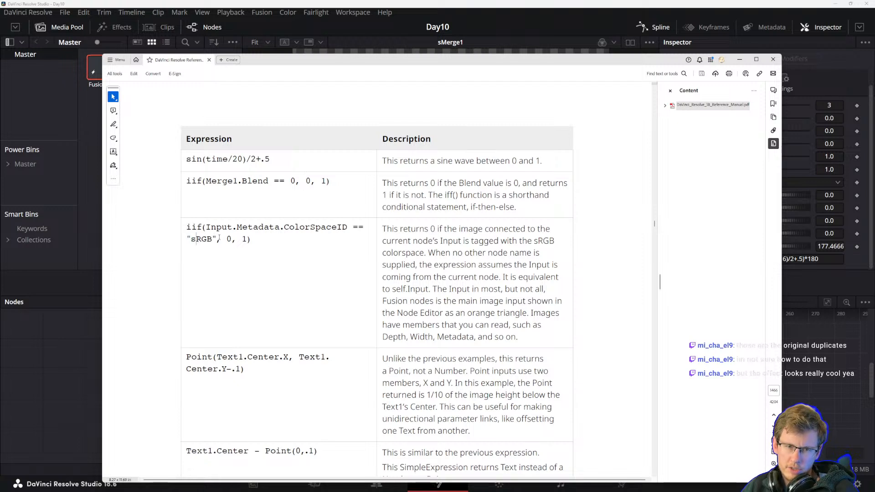
{"action": "left_click", "coordinate": [241, 239]}
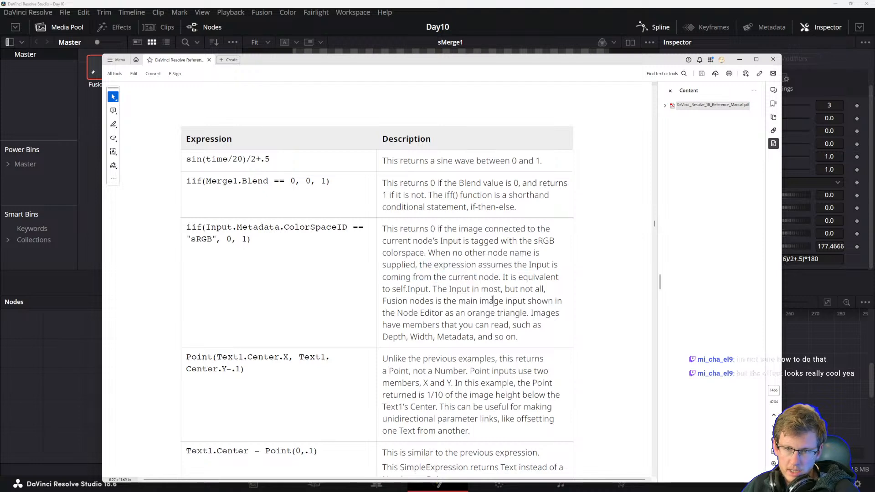
{"action": "scroll", "coordinate": [493, 300], "scroll_direction": "down", "scroll_amount": 1}
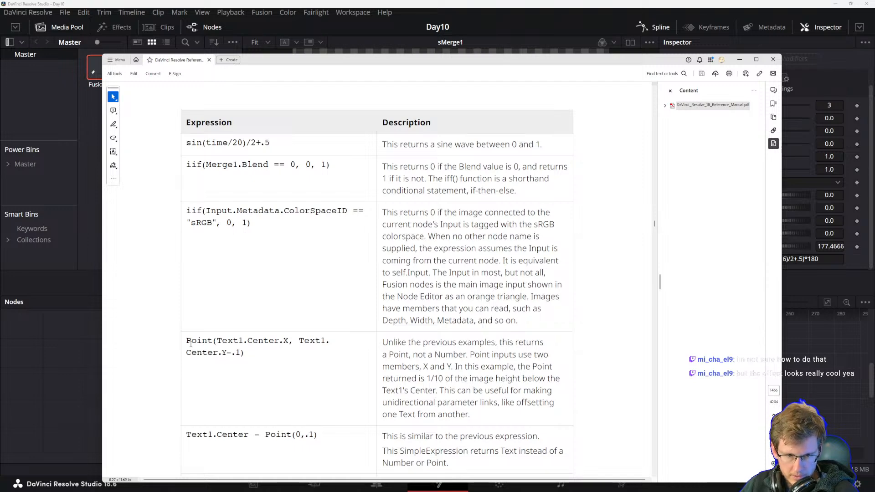
{"action": "scroll", "coordinate": [237, 339], "scroll_direction": "down", "scroll_amount": 2}
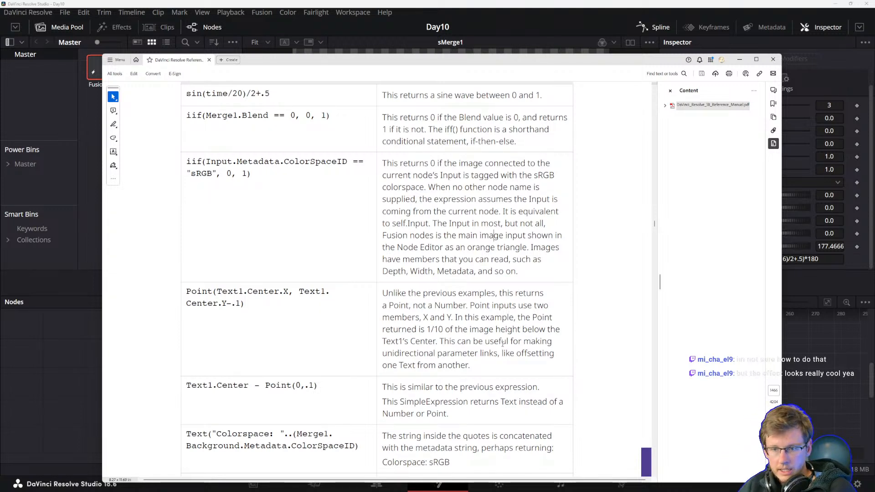
Scroll further through the table and study the Point and Text string-concatenation expression examples.
{"action": "left_click_drag", "start_coordinate": [442, 342], "coordinate": [476, 358]}
{"action": "left_click", "coordinate": [472, 363]}
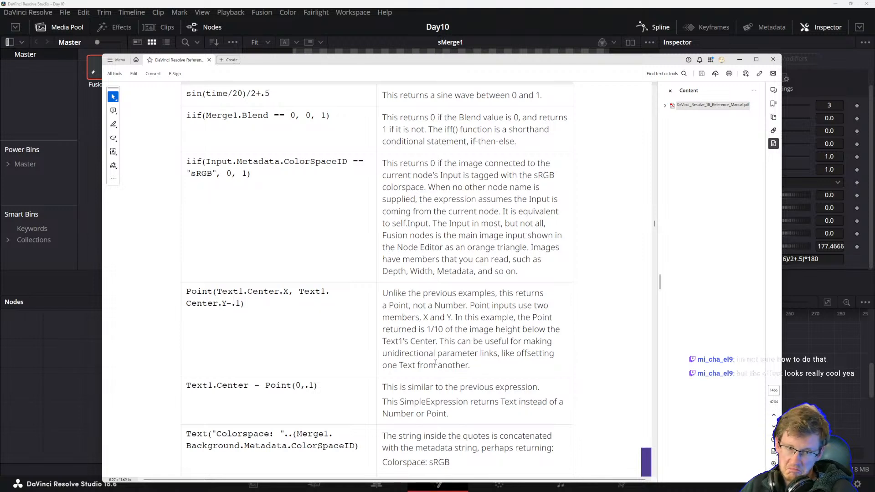
{"action": "scroll", "coordinate": [283, 316], "scroll_direction": "down", "scroll_amount": 3}
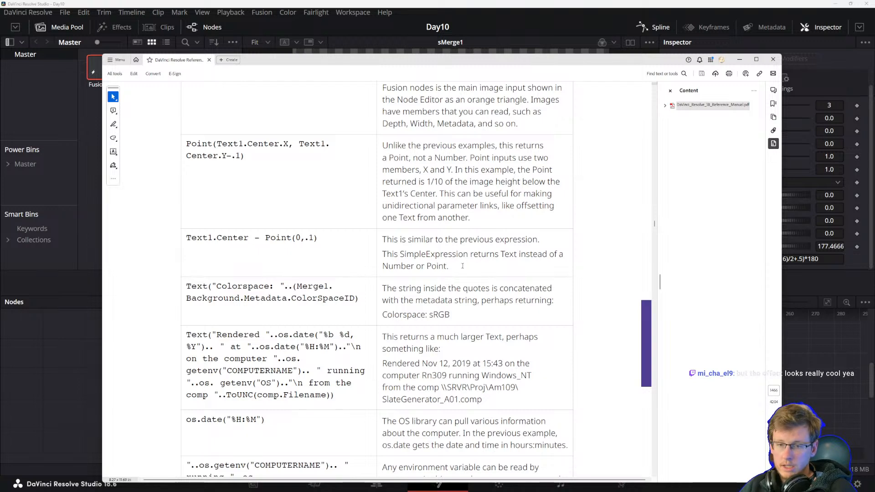
{"action": "scroll", "coordinate": [366, 259], "scroll_direction": "down", "scroll_amount": 1}
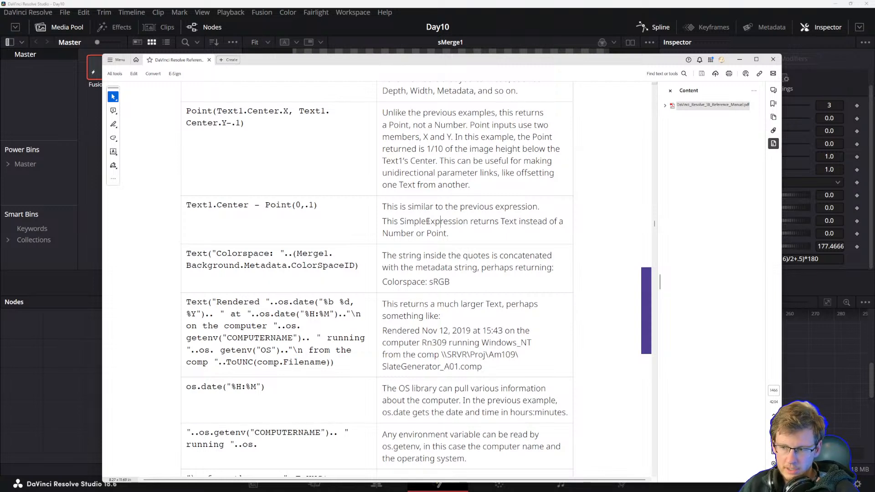
{"action": "left_click_drag", "start_coordinate": [188, 254], "coordinate": [238, 255]}
{"action": "left_click", "coordinate": [282, 254]}
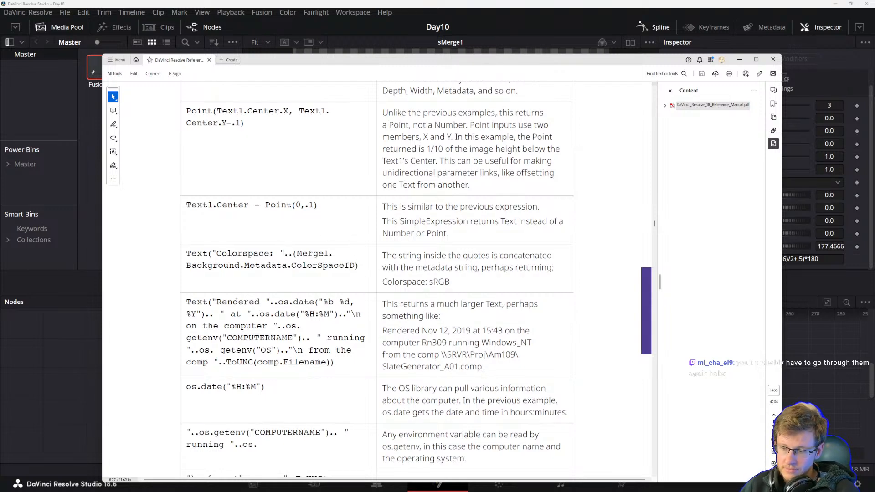
{"action": "left_click_drag", "start_coordinate": [381, 257], "coordinate": [413, 268]}
{"action": "left_click", "coordinate": [449, 286]}
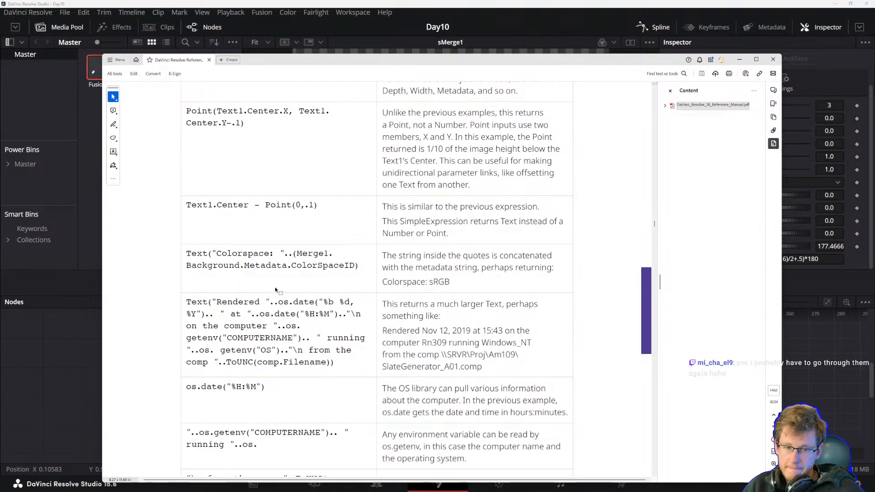
{"action": "left_click_drag", "start_coordinate": [185, 253], "coordinate": [290, 255]}
{"action": "left_click", "coordinate": [263, 338]}
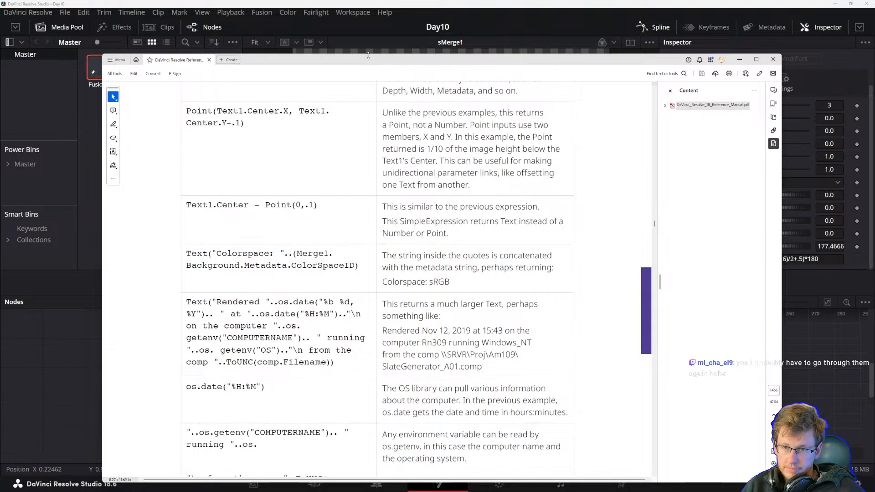
Return to Fusion and close the Spline panel to widen the node editor.
{"action": "left_click_drag", "start_coordinate": [363, 56], "coordinate": [369, 68]}
{"action": "left_click", "coordinate": [353, 12]}
{"action": "left_click", "coordinate": [295, 402]}
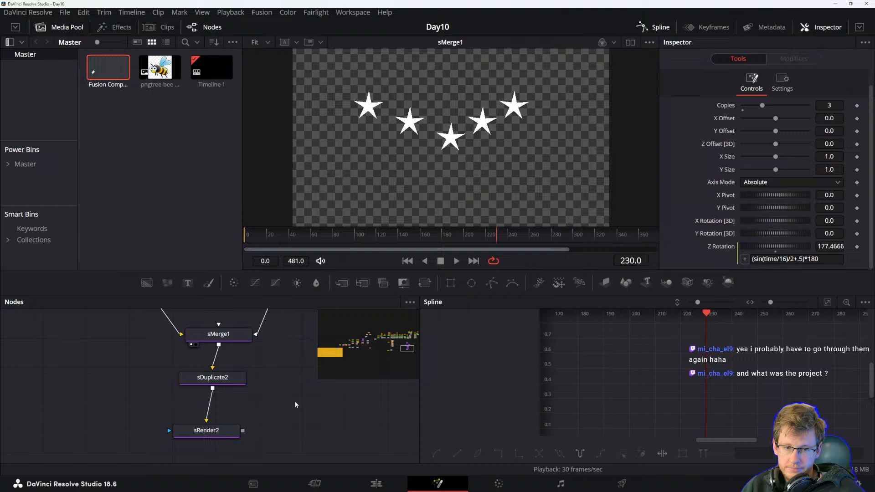
{"action": "scroll", "coordinate": [295, 402], "scroll_direction": "down", "scroll_amount": 10}
{"action": "left_click_drag", "start_coordinate": [161, 380], "coordinate": [245, 401]}
{"action": "left_click_drag", "start_coordinate": [132, 410], "coordinate": [165, 430]}
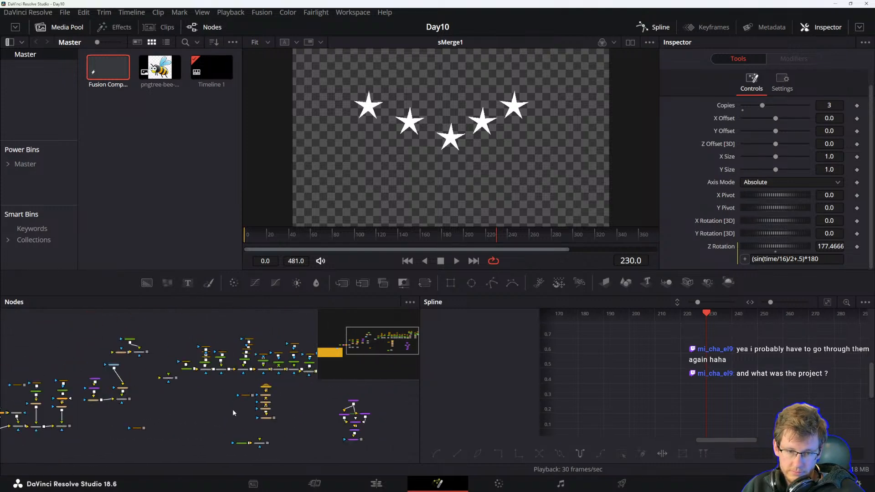
{"action": "scroll", "coordinate": [233, 409], "scroll_direction": "up", "scroll_amount": 5}
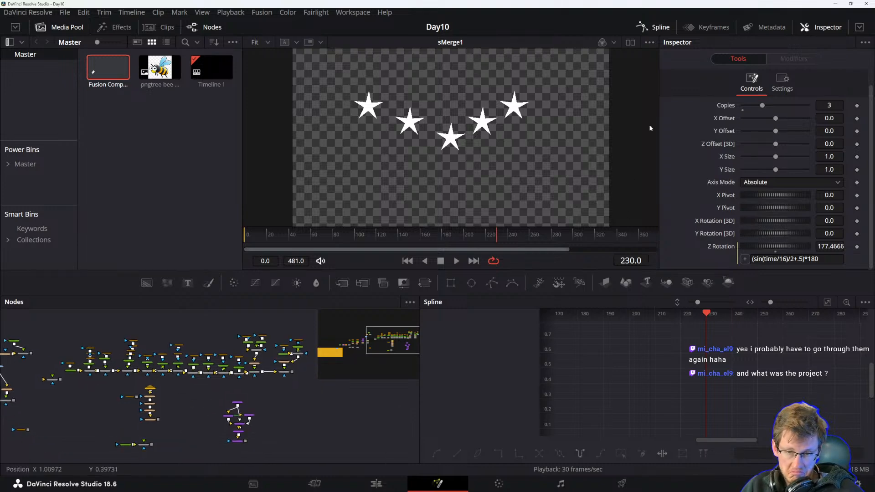
{"action": "left_click", "coordinate": [654, 27]}
{"action": "left_click_drag", "start_coordinate": [263, 396], "coordinate": [393, 391]}
{"action": "left_click_drag", "start_coordinate": [181, 391], "coordinate": [338, 382]}
{"action": "left_click_drag", "start_coordinate": [284, 396], "coordinate": [373, 350]}
{"action": "left_click_drag", "start_coordinate": [406, 383], "coordinate": [283, 462]}
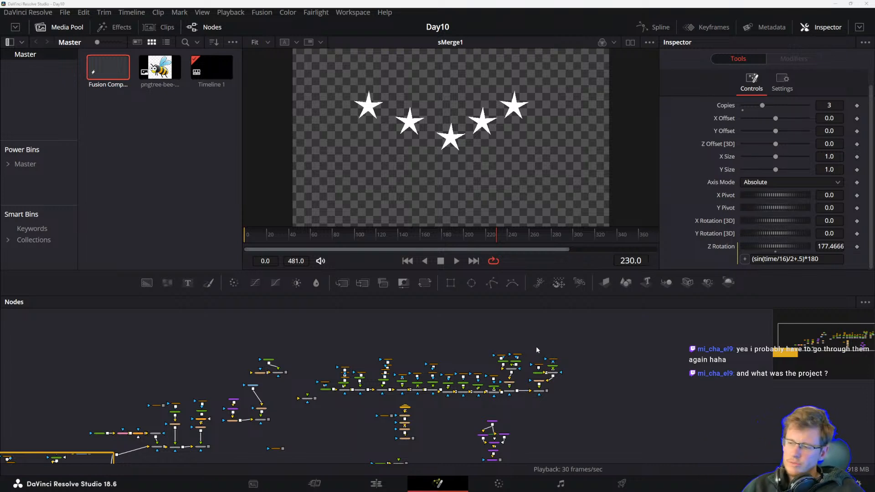
{"action": "scroll", "coordinate": [583, 395], "scroll_direction": "up", "scroll_amount": 2}
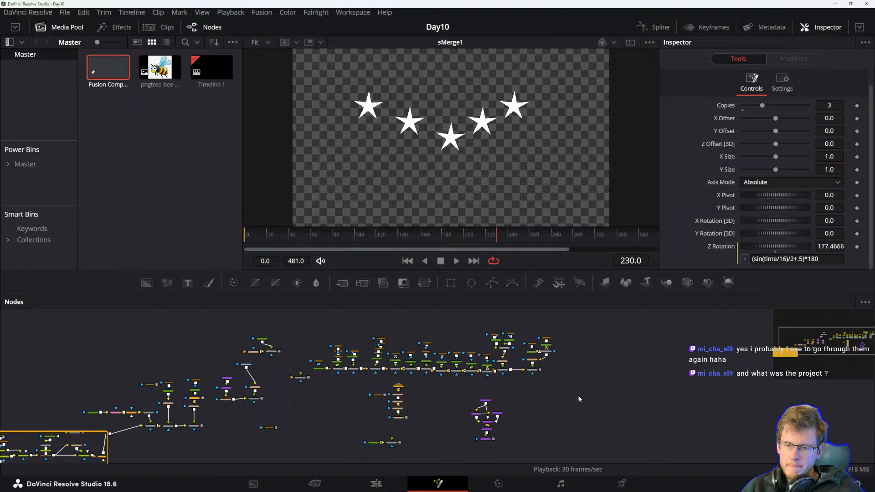
{"action": "left_click_drag", "start_coordinate": [543, 387], "coordinate": [529, 369]}
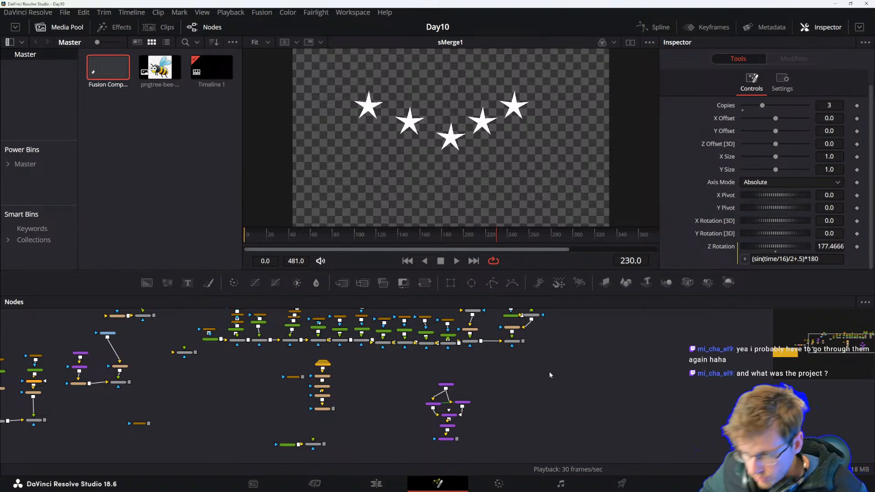
{"action": "key", "text": "alt+Tab"}
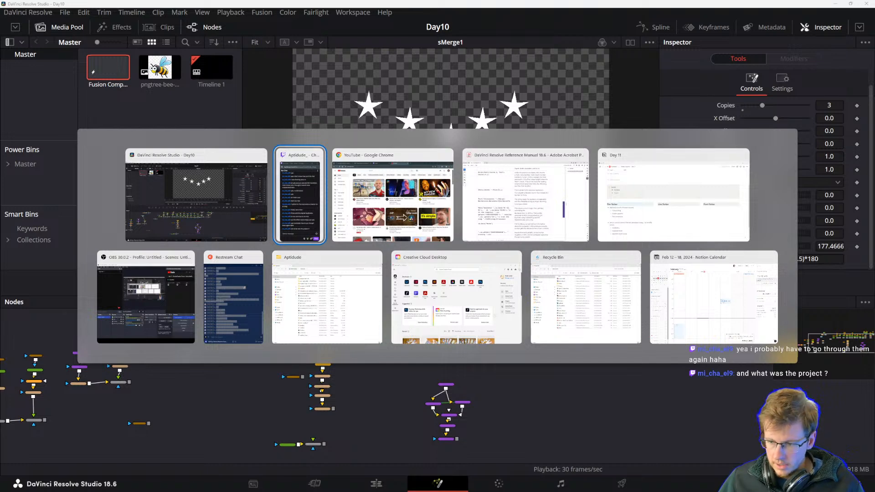
{"action": "key", "text": "Escape"}
{"action": "mouse_move", "coordinate": [703, 491]}
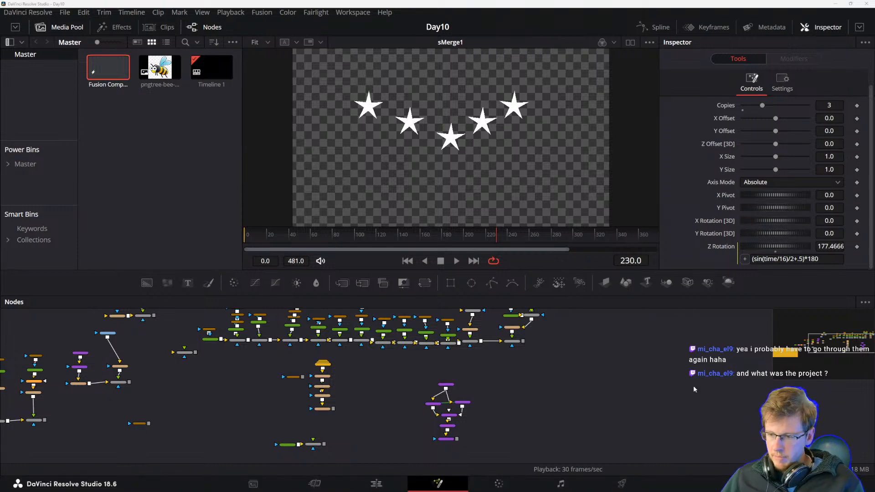
{"action": "mouse_move", "coordinate": [461, 484]}
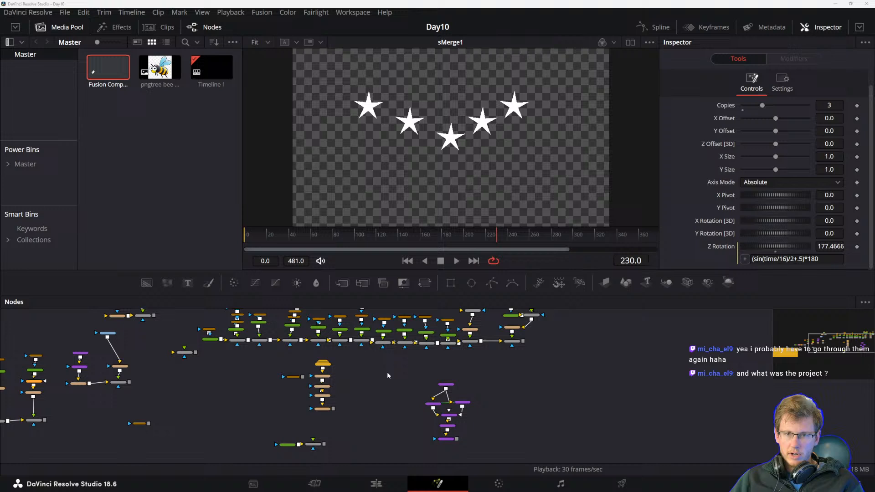
Locate Transform10 in the node graph and view its output in the viewer.
{"action": "left_click_drag", "start_coordinate": [367, 434], "coordinate": [387, 410]}
{"action": "scroll", "coordinate": [422, 422], "scroll_direction": "up", "scroll_amount": 5}
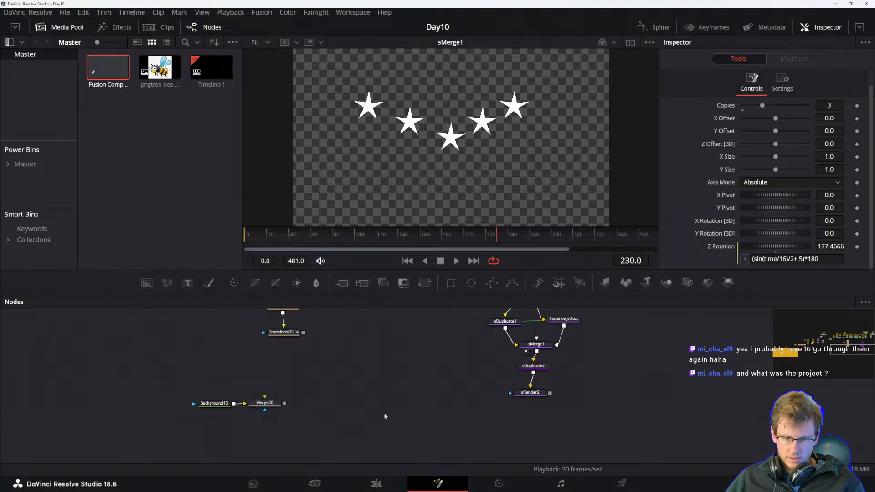
{"action": "left_click_drag", "start_coordinate": [474, 321], "coordinate": [525, 410]}
{"action": "left_click_drag", "start_coordinate": [454, 404], "coordinate": [453, 406]}
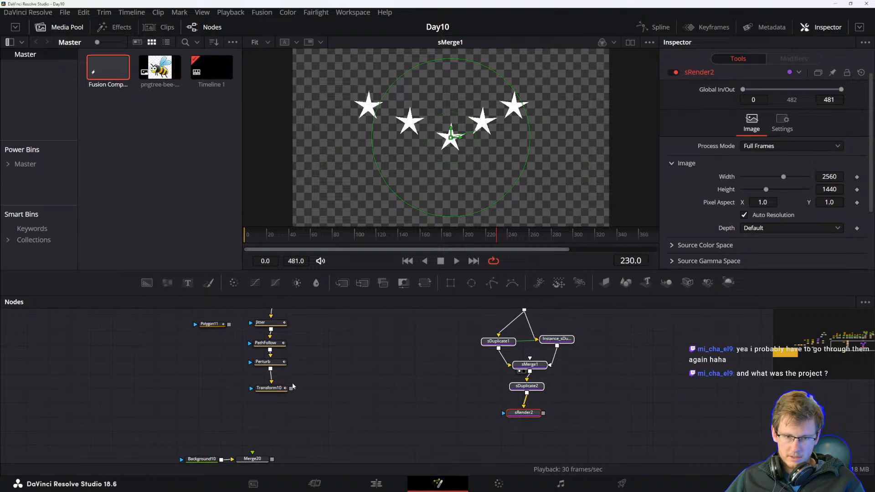
{"action": "left_click", "coordinate": [271, 390]}
{"action": "key", "text": "1"}
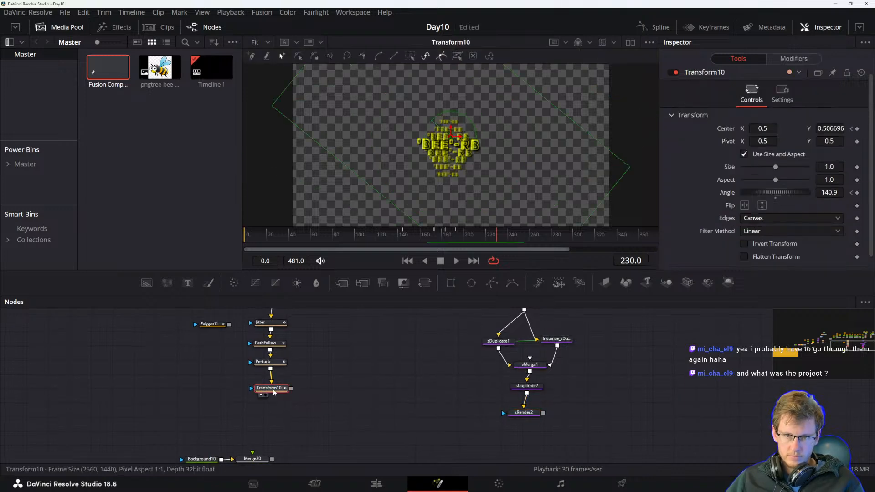
Add a new Merge node fed by Transform10's output.
{"action": "left_click_drag", "start_coordinate": [357, 412], "coordinate": [352, 399]}
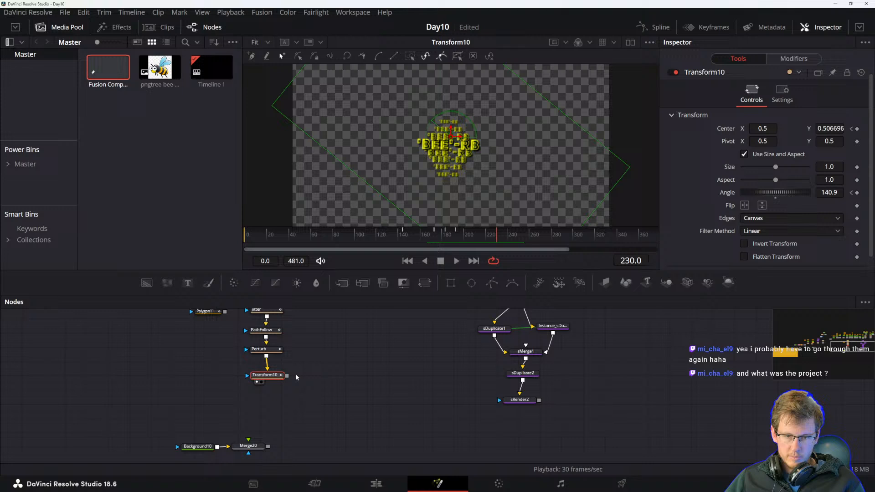
{"action": "left_click_drag", "start_coordinate": [341, 283], "coordinate": [391, 420]}
{"action": "left_click_drag", "start_coordinate": [287, 377], "coordinate": [373, 421]}
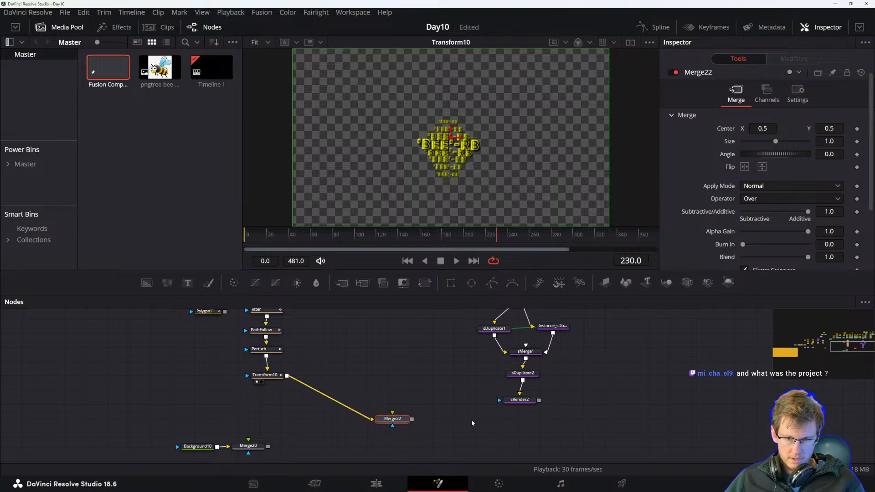
Connect sRender2's output into the new Merge node together with Transform10 and view the result.
{"action": "left_click_drag", "start_coordinate": [539, 400], "coordinate": [589, 432]}
{"action": "key", "text": "1"}
{"action": "left_click_drag", "start_coordinate": [642, 404], "coordinate": [573, 404]}
{"action": "left_click_drag", "start_coordinate": [520, 429], "coordinate": [575, 429]}
{"action": "left_click_drag", "start_coordinate": [594, 356], "coordinate": [529, 365]}
{"action": "left_click_drag", "start_coordinate": [612, 389], "coordinate": [421, 339]}
{"action": "left_click_drag", "start_coordinate": [343, 283], "coordinate": [495, 404]}
{"action": "left_click_drag", "start_coordinate": [395, 382], "coordinate": [388, 356]}
{"action": "left_click_drag", "start_coordinate": [370, 313], "coordinate": [483, 377]}
{"action": "left_click_drag", "start_coordinate": [482, 416], "coordinate": [497, 379]}
{"action": "left_click_drag", "start_coordinate": [499, 345], "coordinate": [401, 452]}
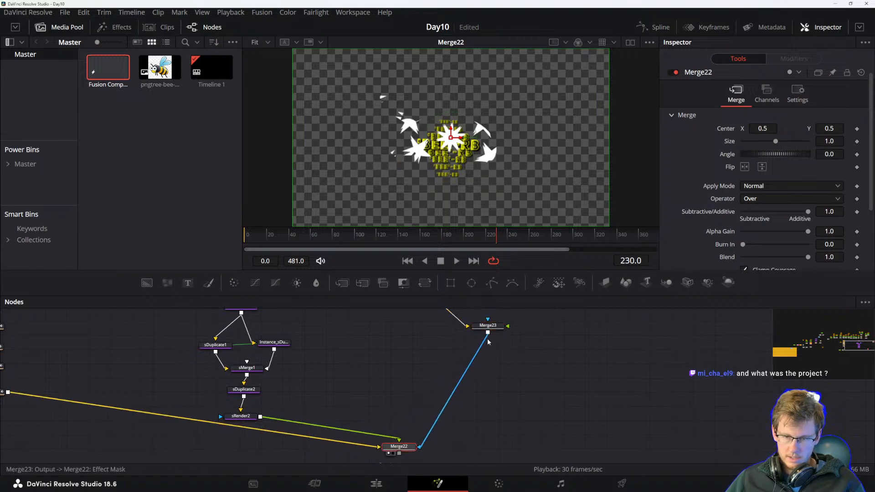
{"action": "left_click", "coordinate": [420, 447]}
{"action": "mouse_move", "coordinate": [507, 326]}
{"action": "left_mouse_down"}
{"action": "mouse_move", "coordinate": [409, 423]}
{"action": "mouse_move", "coordinate": [400, 449]}
{"action": "mouse_move", "coordinate": [511, 326]}
{"action": "left_mouse_up"}
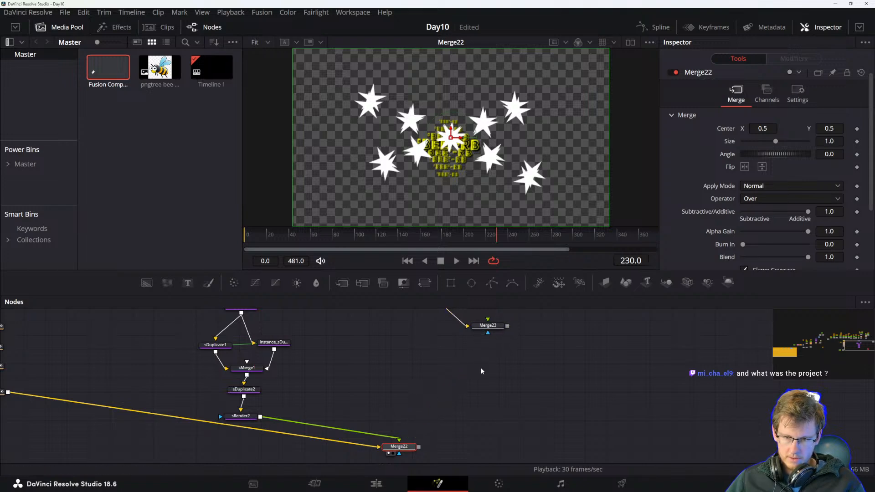
Delete the stray Merge node and add a final Merge layering the star merge over the bee composition.
{"action": "left_click_drag", "start_coordinate": [419, 447], "coordinate": [454, 392]}
{"action": "left_click", "coordinate": [444, 367]}
{"action": "key", "text": "Delete"}
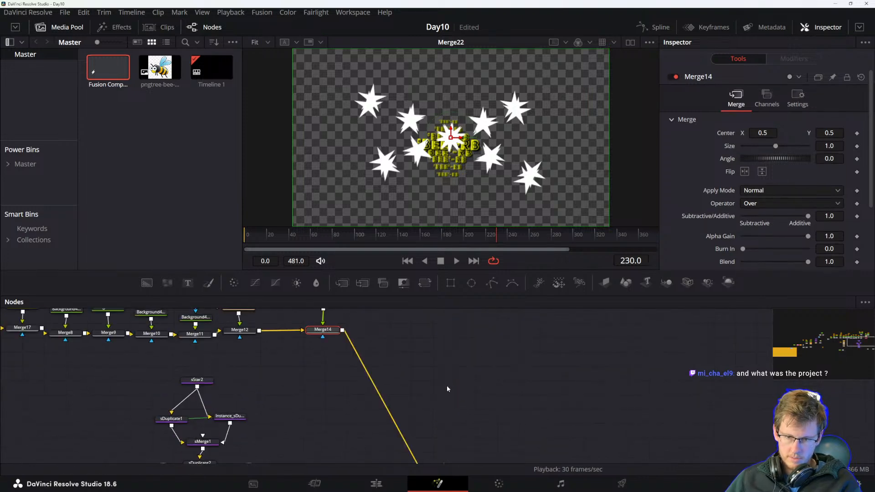
{"action": "left_click_drag", "start_coordinate": [431, 427], "coordinate": [496, 400]}
{"action": "left_click_drag", "start_coordinate": [515, 461], "coordinate": [536, 394]}
{"action": "left_click", "coordinate": [520, 422]}
{"action": "left_click_drag", "start_coordinate": [438, 421], "coordinate": [406, 420]}
{"action": "mouse_move", "coordinate": [517, 423]}
{"action": "left_mouse_down"}
{"action": "mouse_move", "coordinate": [487, 423]}
{"action": "mouse_move", "coordinate": [504, 419]}
{"action": "left_mouse_up"}
{"action": "key", "text": "1"}
{"action": "left_click", "coordinate": [513, 400]}
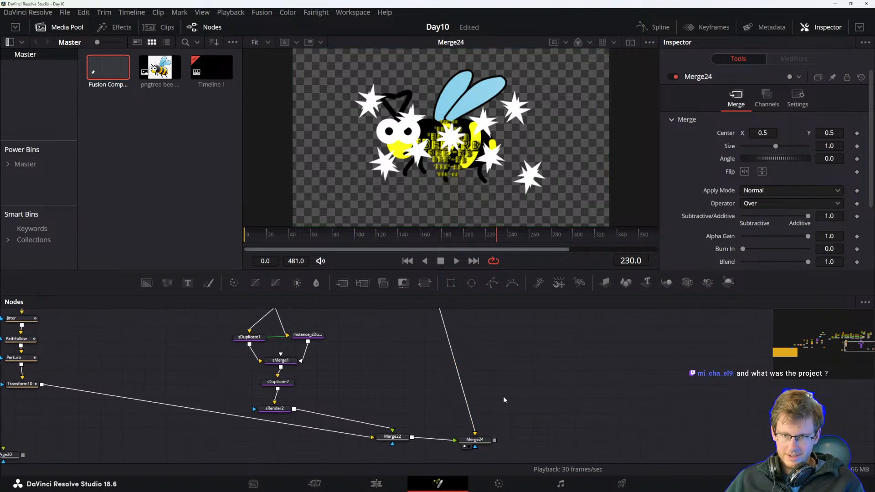
Select the final Merge node and enlarge the viewer to watch the combined animation play.
{"action": "left_click", "coordinate": [475, 440]}
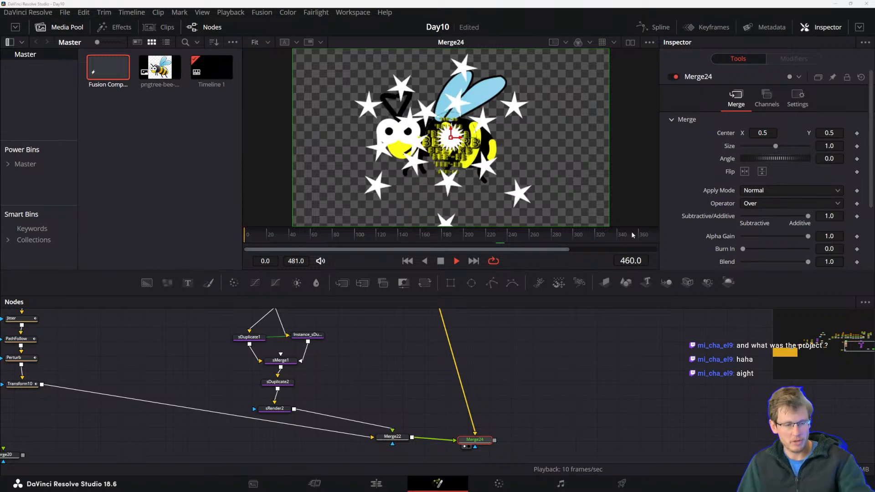
{"action": "left_click_drag", "start_coordinate": [477, 270], "coordinate": [481, 339]}
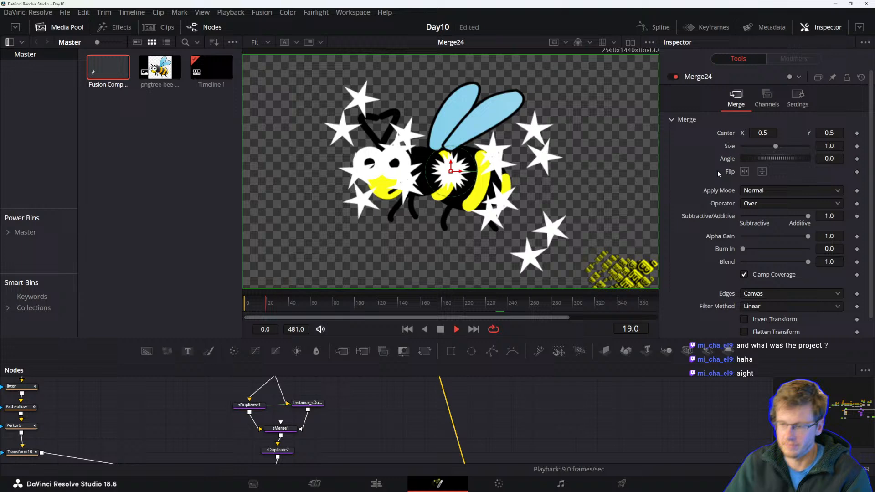
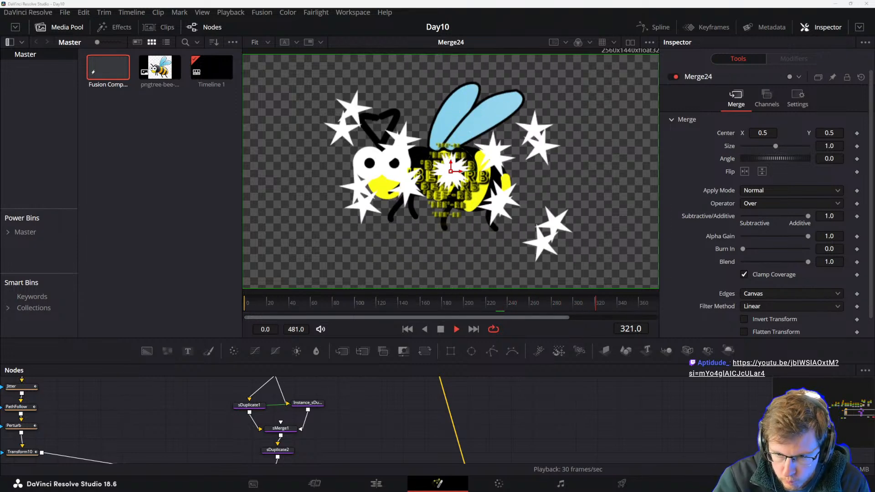
Select the bee's node chain and rearrange its nodes in the node graph.
{"action": "scroll", "coordinate": [382, 431], "scroll_direction": "down", "scroll_amount": 6}
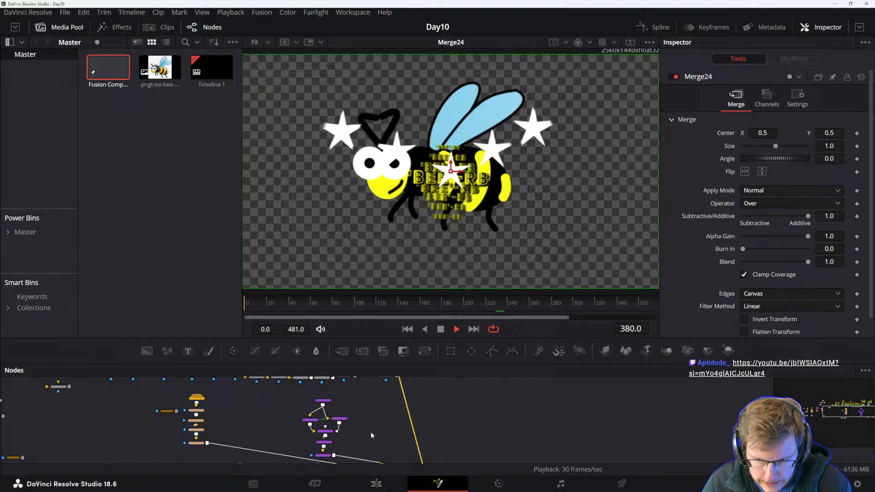
{"action": "left_click_drag", "start_coordinate": [314, 442], "coordinate": [328, 430]}
{"action": "mouse_move", "coordinate": [272, 399]}
{"action": "left_mouse_down"}
{"action": "mouse_move", "coordinate": [304, 427]}
{"action": "mouse_move", "coordinate": [306, 448]}
{"action": "mouse_move", "coordinate": [222, 451]}
{"action": "left_mouse_up"}
{"action": "left_click", "coordinate": [267, 436]}
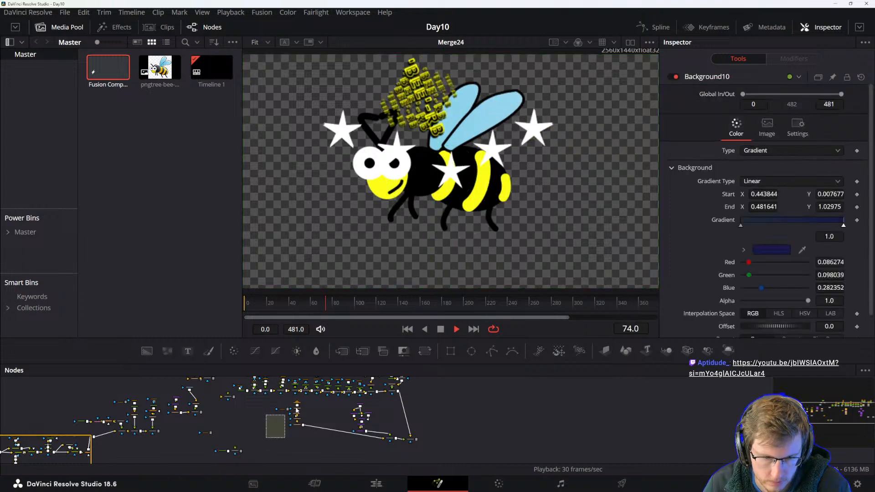
{"action": "left_click_drag", "start_coordinate": [304, 399], "coordinate": [304, 399]}
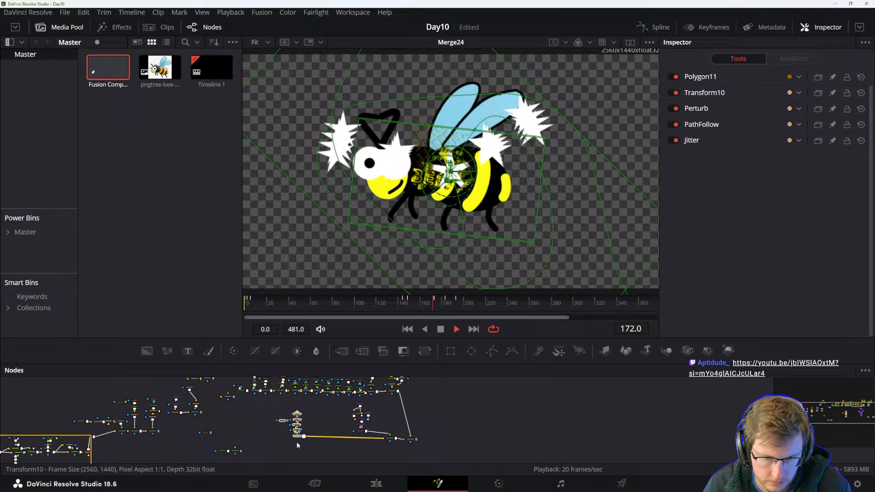
{"action": "left_click", "coordinate": [298, 441]}
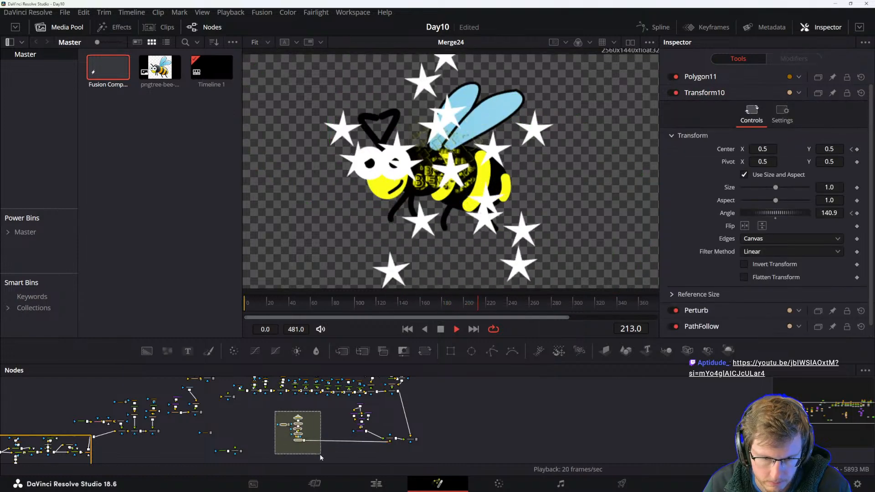
{"action": "left_click", "coordinate": [323, 423]}
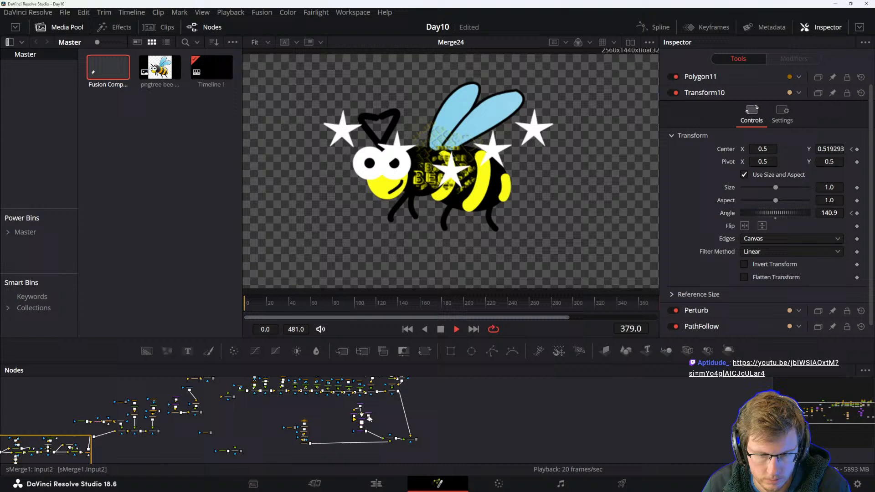
{"action": "left_click_drag", "start_coordinate": [232, 414], "coordinate": [343, 433]}
Navigate the enlarged node editor to the star chain's sDuplicate2 and sRender2 nodes.
{"action": "scroll", "coordinate": [380, 445], "scroll_direction": "up", "scroll_amount": 3}
{"action": "scroll", "coordinate": [393, 446], "scroll_direction": "up", "scroll_amount": 2}
{"action": "scroll", "coordinate": [432, 441], "scroll_direction": "down", "scroll_amount": 1}
{"action": "left_click_drag", "start_coordinate": [432, 441], "coordinate": [419, 439]}
{"action": "left_click_drag", "start_coordinate": [343, 379], "coordinate": [413, 457]}
{"action": "scroll", "coordinate": [385, 424], "scroll_direction": "up", "scroll_amount": 1}
{"action": "scroll", "coordinate": [391, 426], "scroll_direction": "down", "scroll_amount": 2}
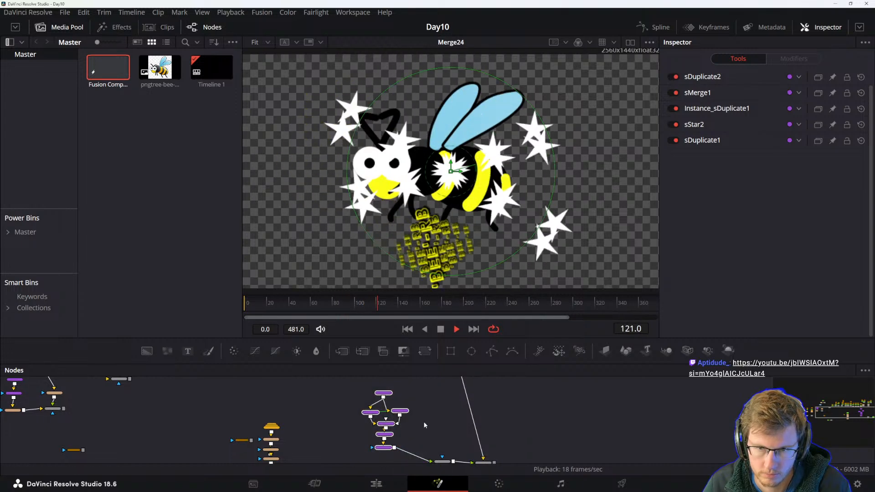
{"action": "scroll", "coordinate": [462, 197], "scroll_direction": "down", "scroll_amount": 1}
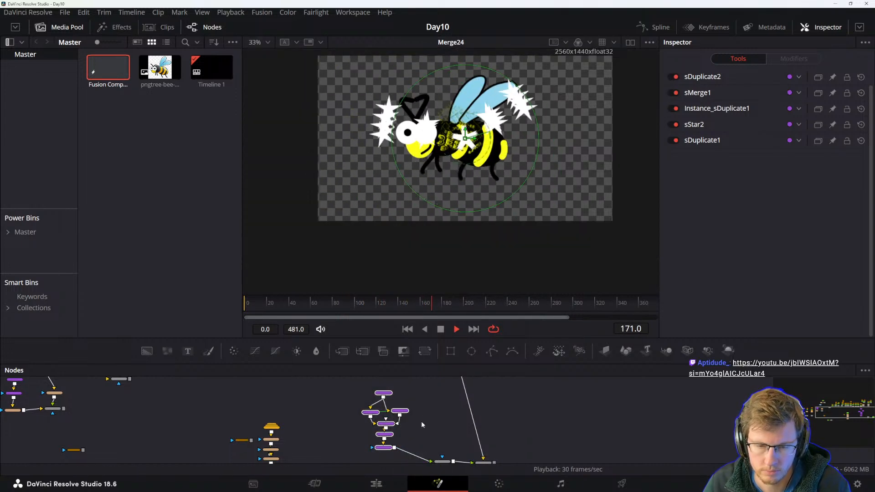
{"action": "scroll", "coordinate": [406, 406], "scroll_direction": "up", "scroll_amount": 3}
{"action": "left_click_drag", "start_coordinate": [417, 363], "coordinate": [419, 286]}
{"action": "scroll", "coordinate": [404, 405], "scroll_direction": "up", "scroll_amount": 3}
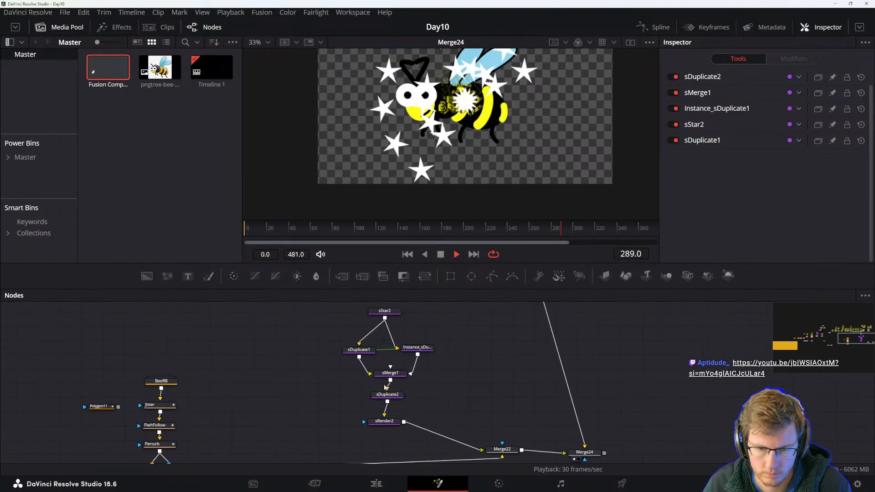
{"action": "left_click_drag", "start_coordinate": [404, 386], "coordinate": [412, 445]}
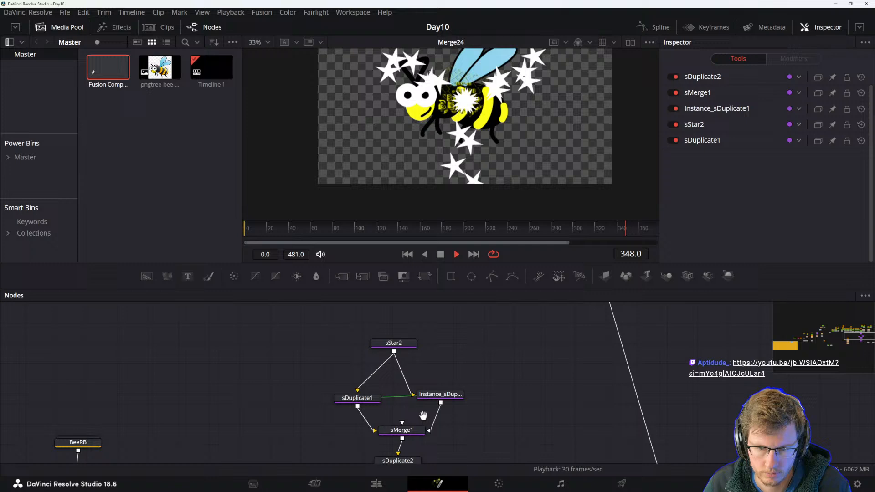
{"action": "left_click_drag", "start_coordinate": [420, 409], "coordinate": [423, 351]}
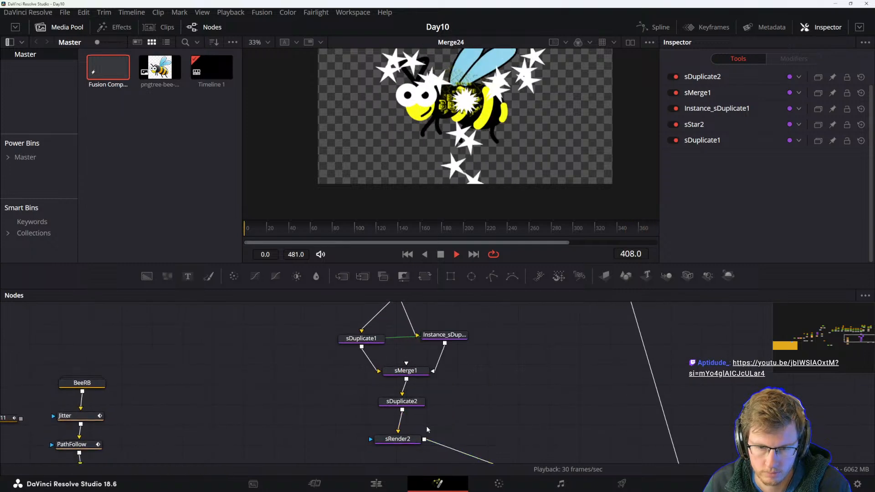
Move sRender2 aside and add an sTransform node to the star composition.
{"action": "left_click", "coordinate": [406, 438]}
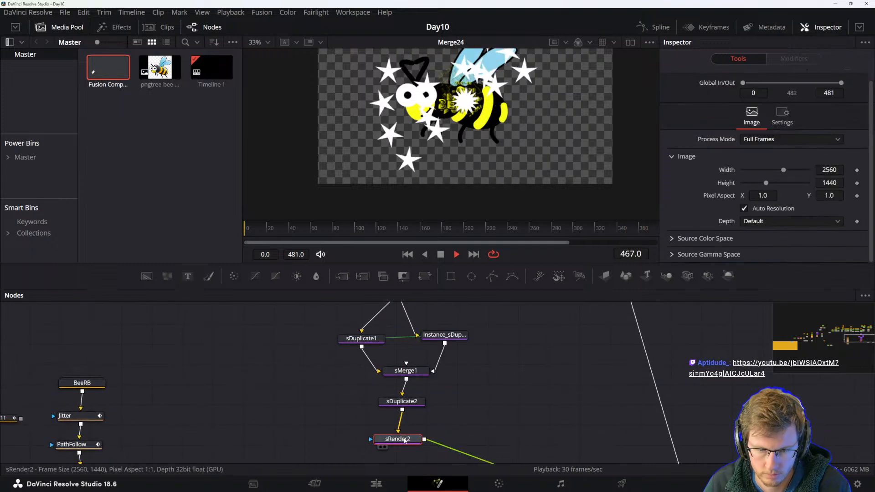
{"action": "left_click_drag", "start_coordinate": [406, 440], "coordinate": [409, 420]}
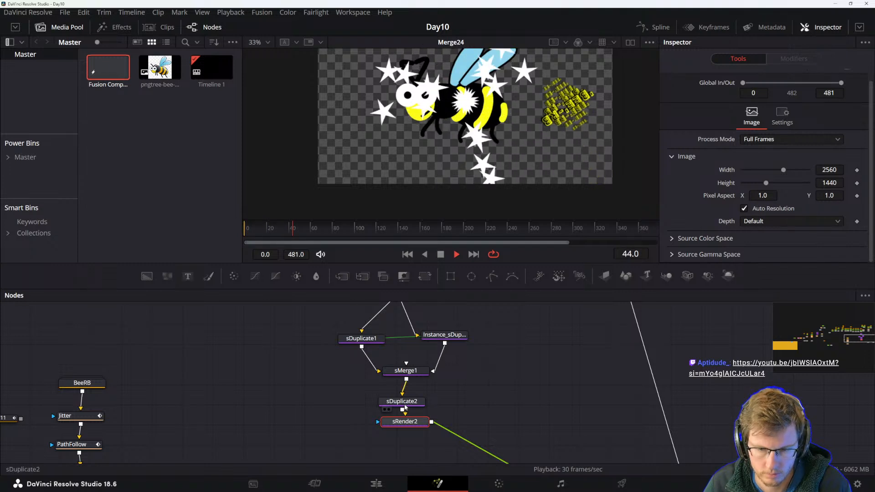
{"action": "key", "text": "shift+space"}
{"action": "type", "text": "stra"}
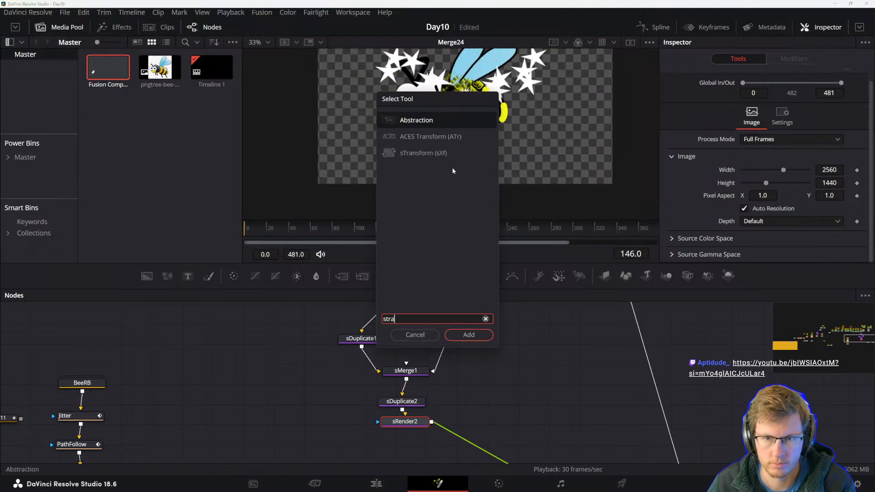
{"action": "left_click", "coordinate": [426, 155]}
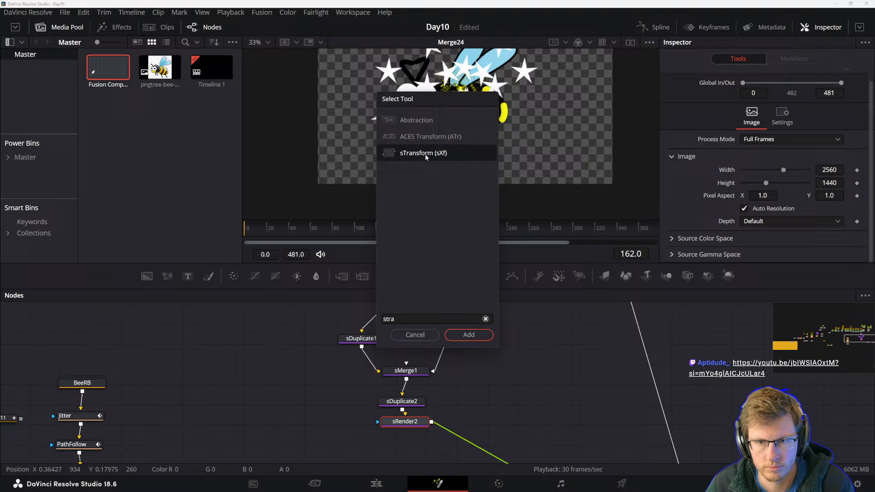
{"action": "left_click", "coordinate": [469, 335]}
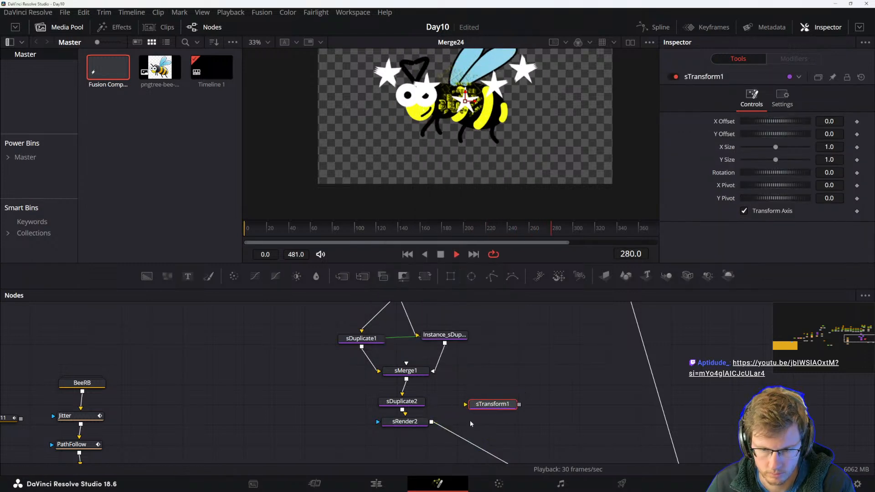
Insert sTransform1 between sDuplicate2 and sRender2 and select it.
{"action": "left_click_drag", "start_coordinate": [494, 434], "coordinate": [441, 350]}
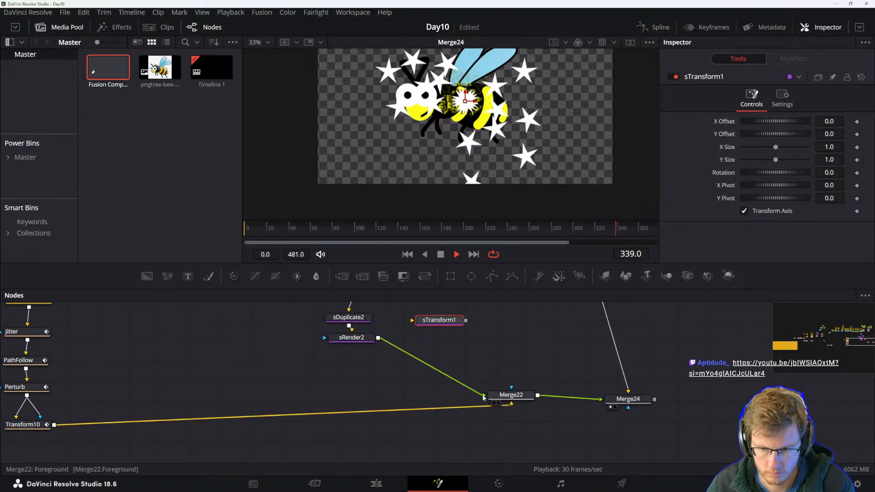
{"action": "left_click_drag", "start_coordinate": [352, 337], "coordinate": [357, 367]}
{"action": "left_click_drag", "start_coordinate": [439, 319], "coordinate": [506, 394]}
{"action": "left_click", "coordinate": [371, 371]}
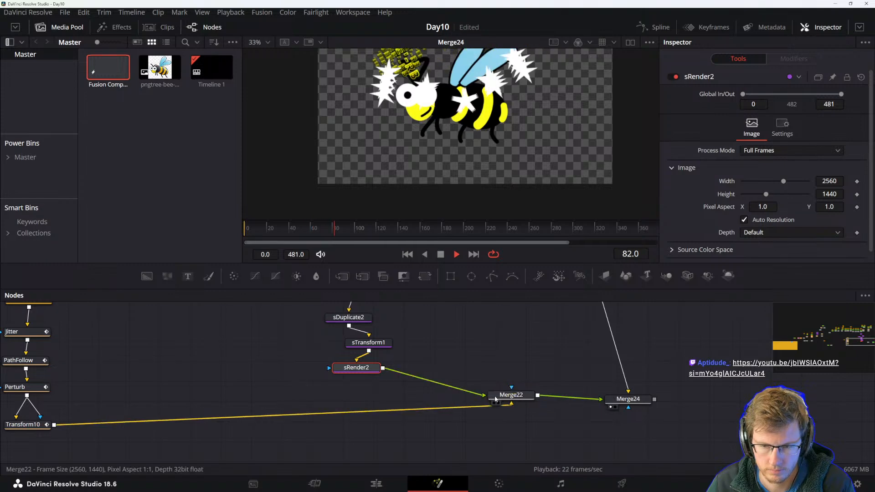
{"action": "left_click", "coordinate": [369, 344]}
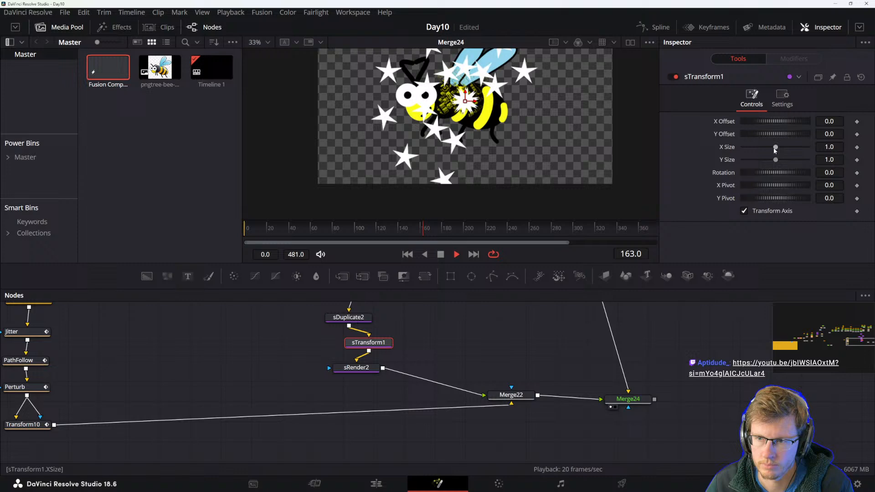
Set sTransform1's X Size and Y Size to 0.5 to shrink the stars.
{"action": "scroll", "coordinate": [503, 97], "scroll_direction": "down", "scroll_amount": 2}
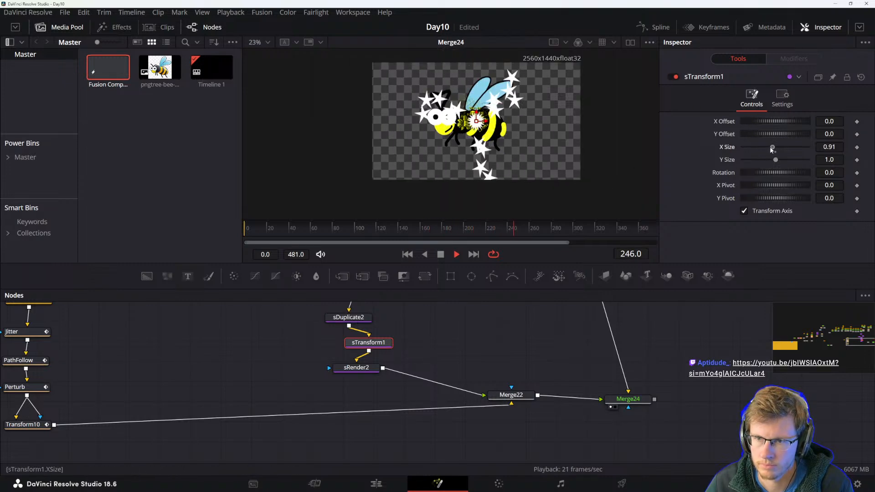
{"action": "left_click_drag", "start_coordinate": [775, 147], "coordinate": [752, 146]}
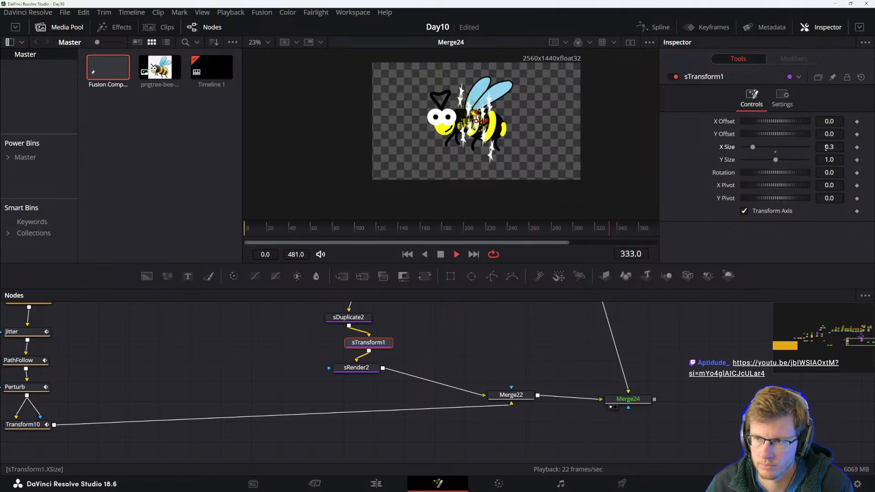
{"action": "type", "text": "0.5"}
{"action": "key", "text": "Tab"}
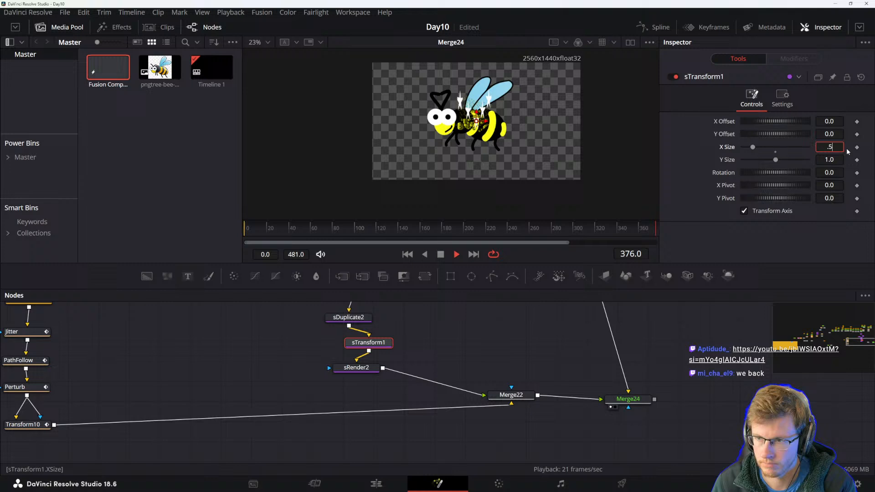
{"action": "type", "text": "0.5"}
{"action": "key", "text": "Tab"}
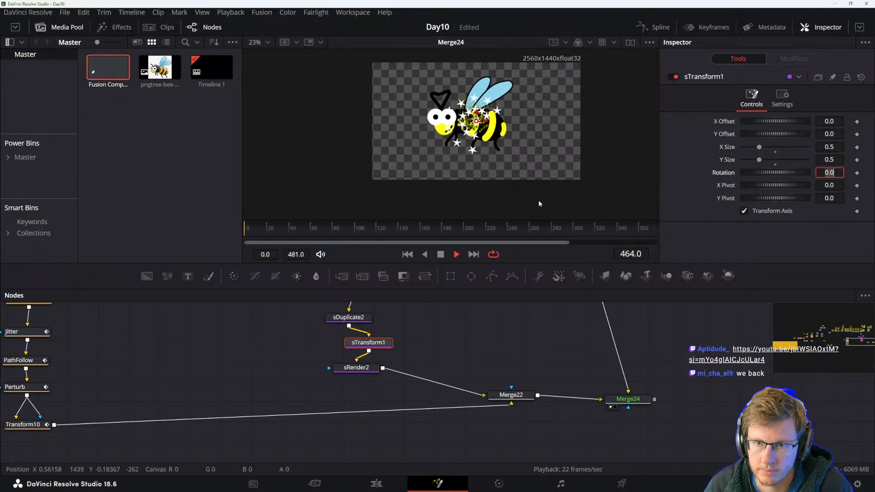
Lower sRender2 beneath sTransform1 and review sTransform1's settings.
{"action": "left_click", "coordinate": [783, 96]}
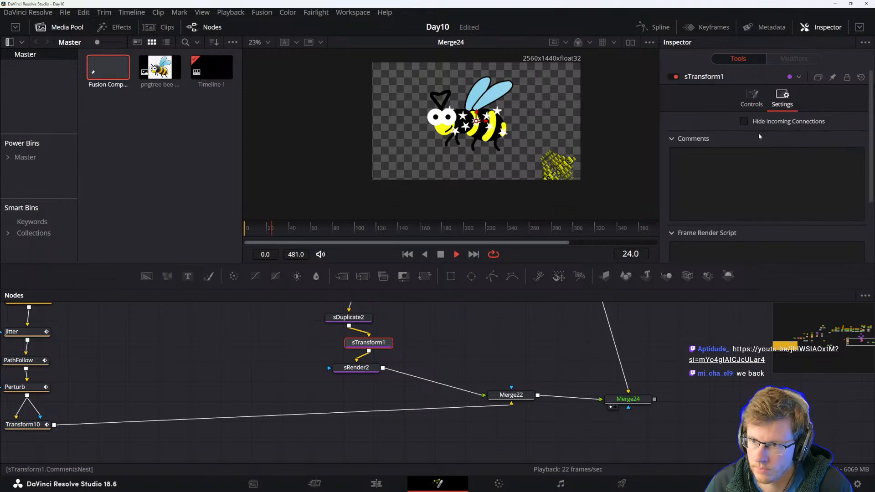
{"action": "scroll", "coordinate": [711, 126], "scroll_direction": "down", "scroll_amount": 3}
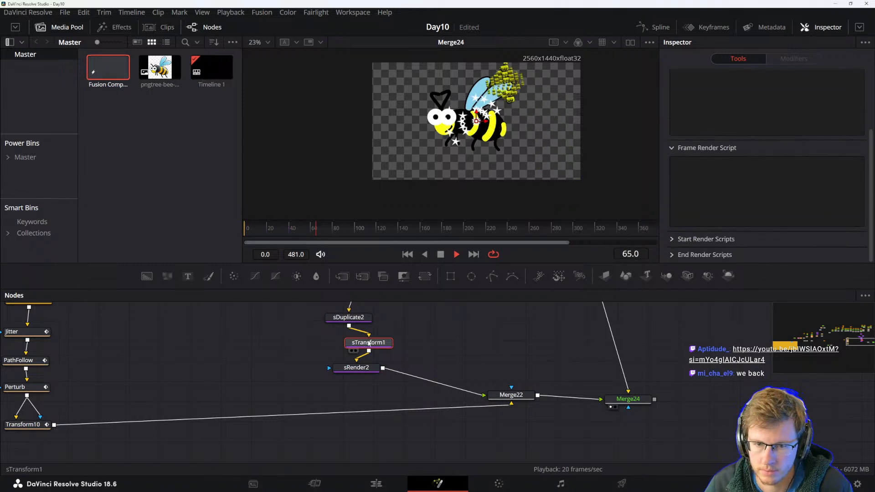
{"action": "scroll", "coordinate": [712, 201], "scroll_direction": "up", "scroll_amount": 3}
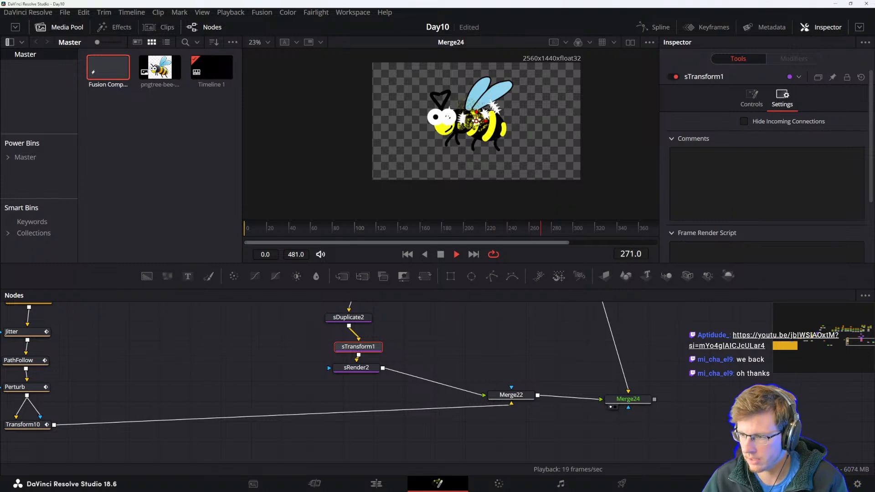
{"action": "left_click", "coordinate": [744, 103]}
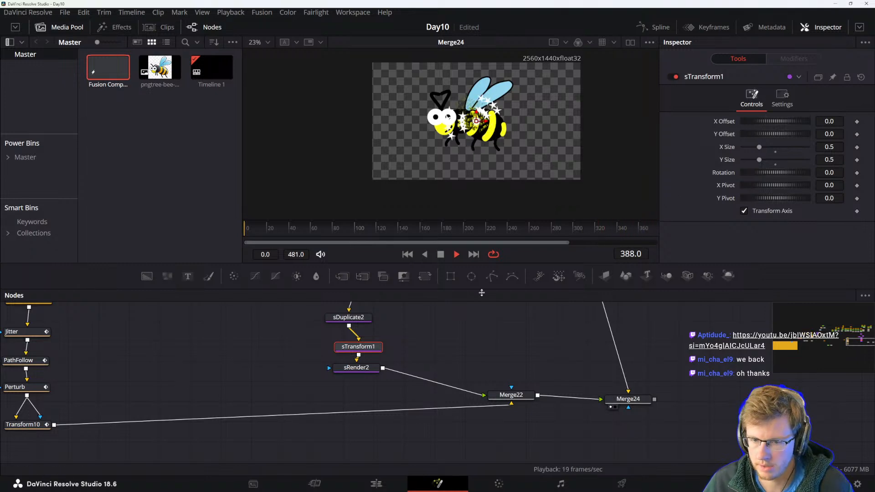
{"action": "left_click_drag", "start_coordinate": [353, 368], "coordinate": [358, 387]}
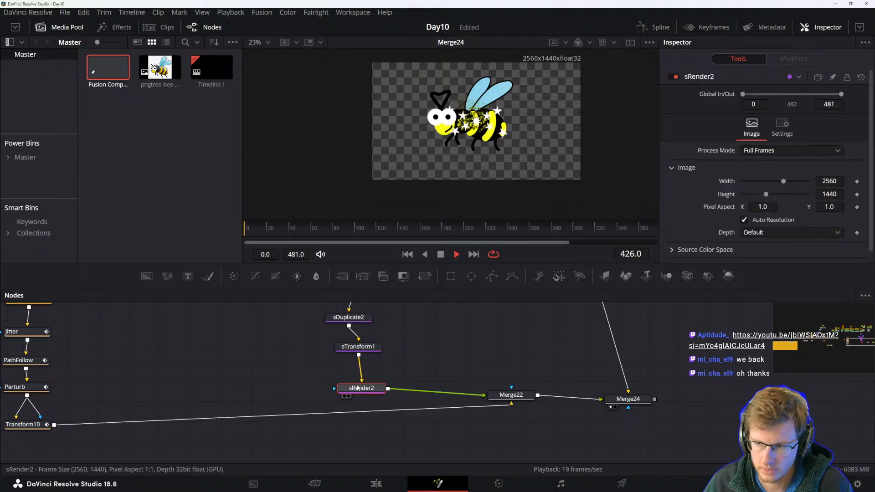
{"action": "left_click", "coordinate": [358, 346]}
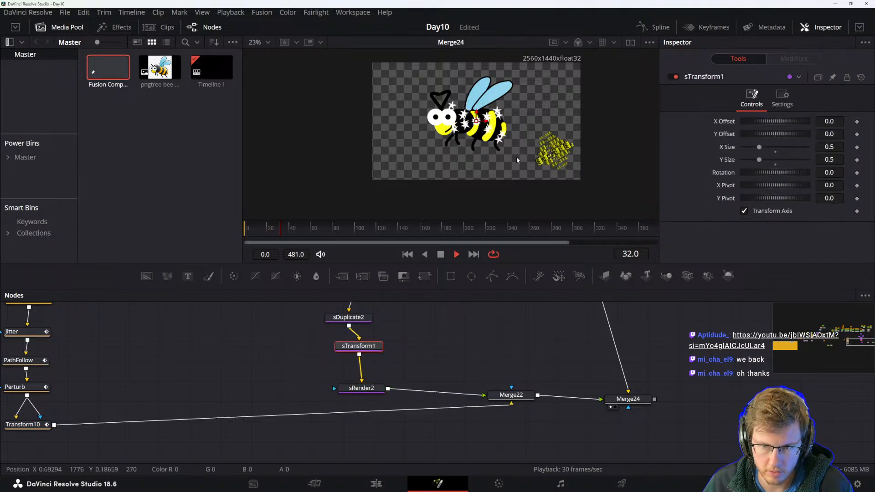
{"action": "left_click", "coordinate": [782, 98]}
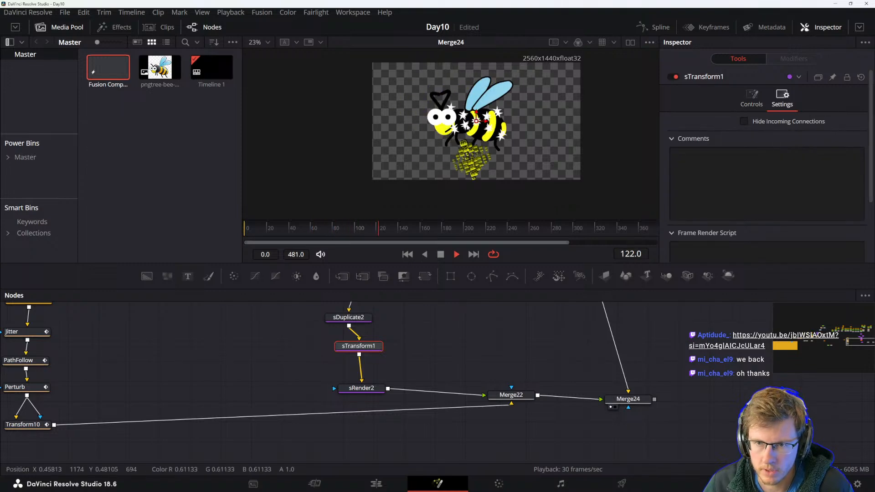
{"action": "scroll", "coordinate": [483, 130], "scroll_direction": "up", "scroll_amount": 3}
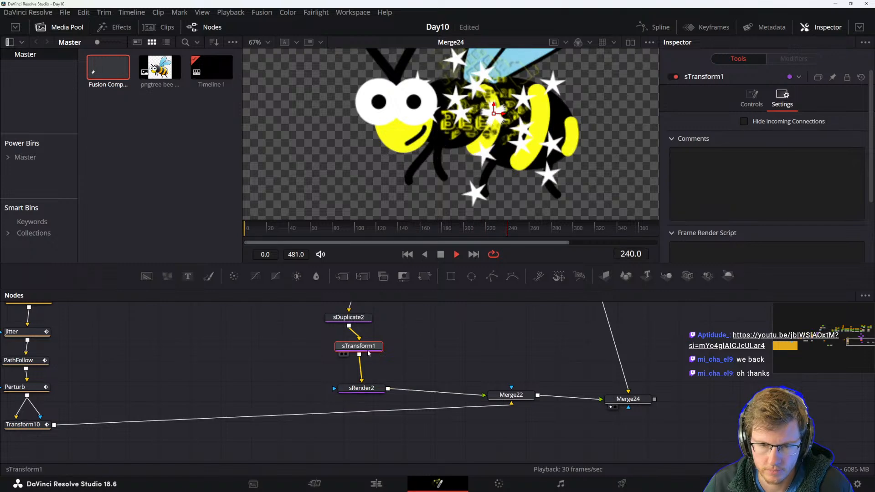
Add a Transform node fed by sRender2's output and position it before Merge22.
{"action": "key", "text": "shift+space"}
{"action": "type", "text": "transforma"}
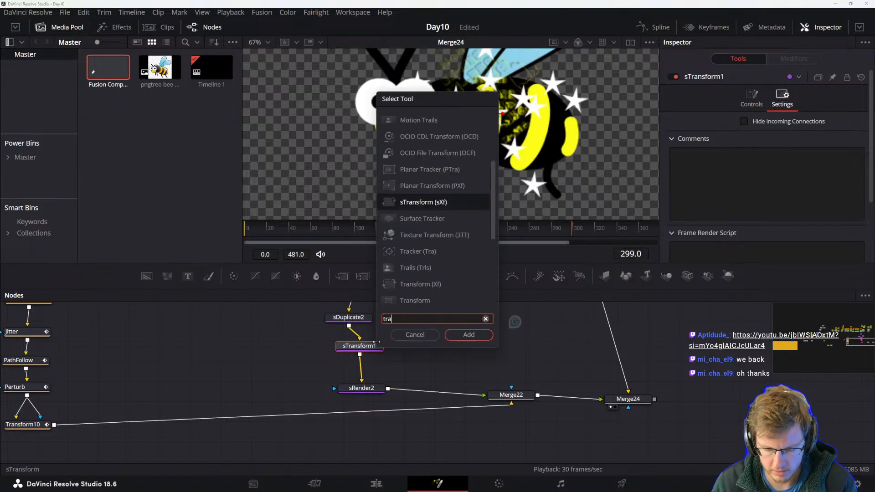
{"action": "key", "text": "BackSpace"}
{"action": "key", "text": "BackSpace"}
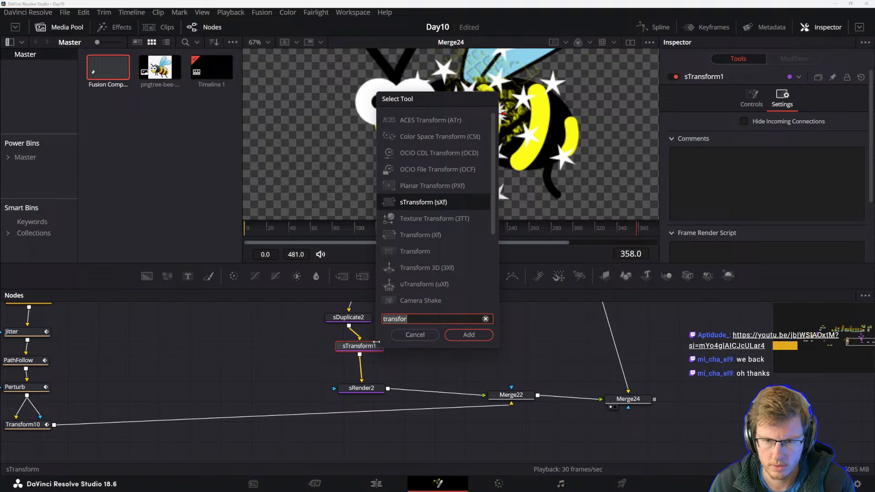
{"action": "left_click", "coordinate": [403, 250]}
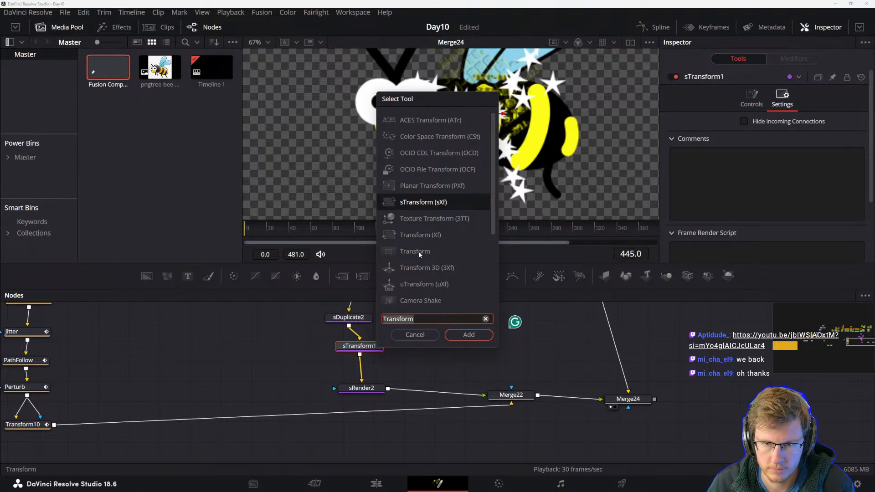
{"action": "left_click", "coordinate": [469, 336]}
{"action": "mouse_move", "coordinate": [361, 378]}
{"action": "left_mouse_down"}
{"action": "mouse_move", "coordinate": [413, 360]}
{"action": "mouse_move", "coordinate": [366, 388]}
{"action": "left_mouse_up"}
{"action": "left_click_drag", "start_coordinate": [425, 355], "coordinate": [451, 373]}
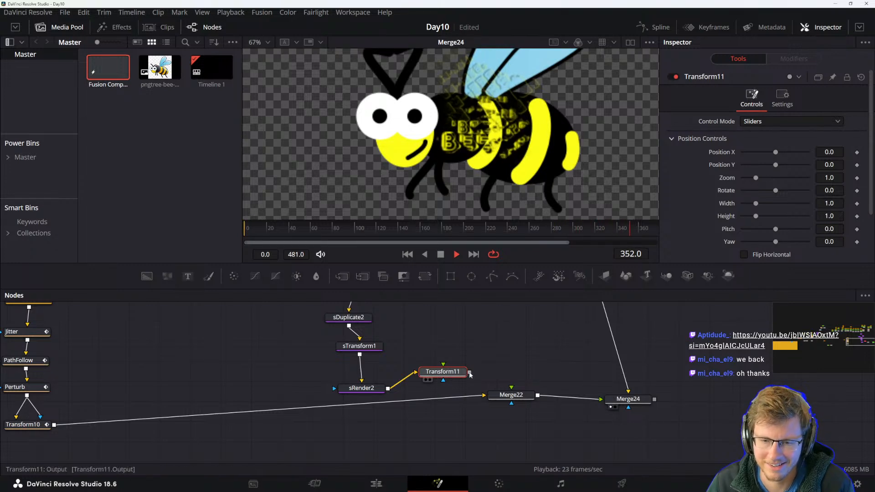
{"action": "scroll", "coordinate": [489, 112], "scroll_direction": "down", "scroll_amount": 2}
{"action": "scroll", "coordinate": [488, 146], "scroll_direction": "up", "scroll_amount": 1}
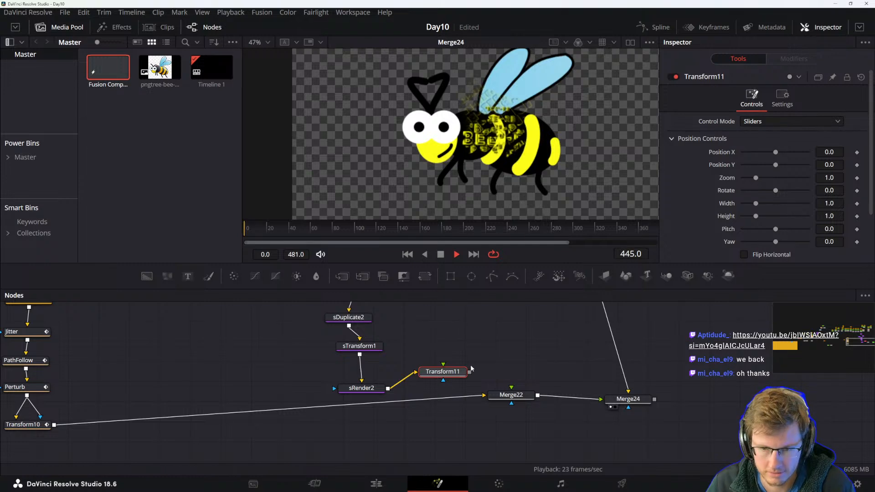
Connect Transform11's output into Merge22.
{"action": "scroll", "coordinate": [489, 147], "scroll_direction": "up", "scroll_amount": 2}
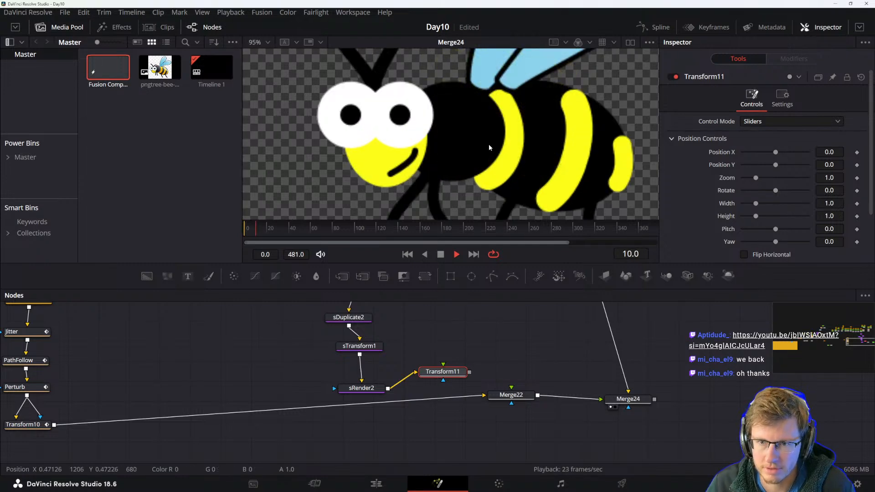
{"action": "scroll", "coordinate": [489, 144], "scroll_direction": "down", "scroll_amount": 2}
{"action": "left_click_drag", "start_coordinate": [470, 353], "coordinate": [438, 349]}
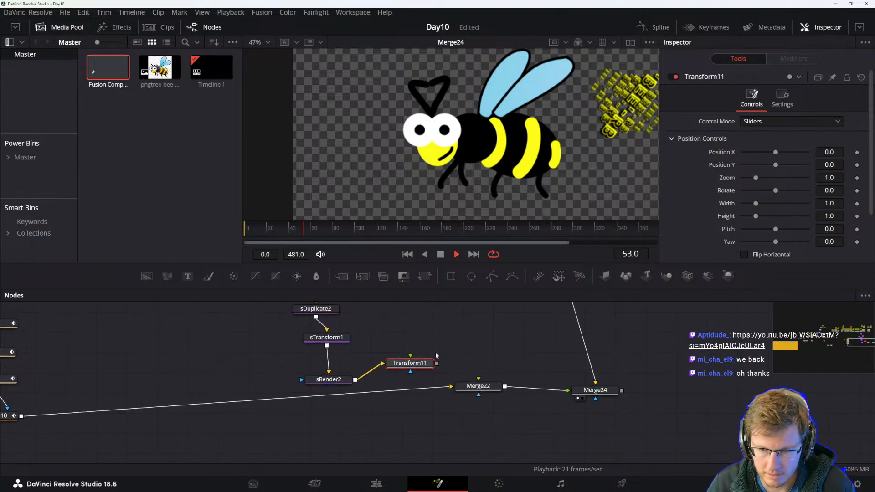
{"action": "left_click", "coordinate": [448, 231]}
{"action": "left_click_drag", "start_coordinate": [411, 232], "coordinate": [430, 231]}
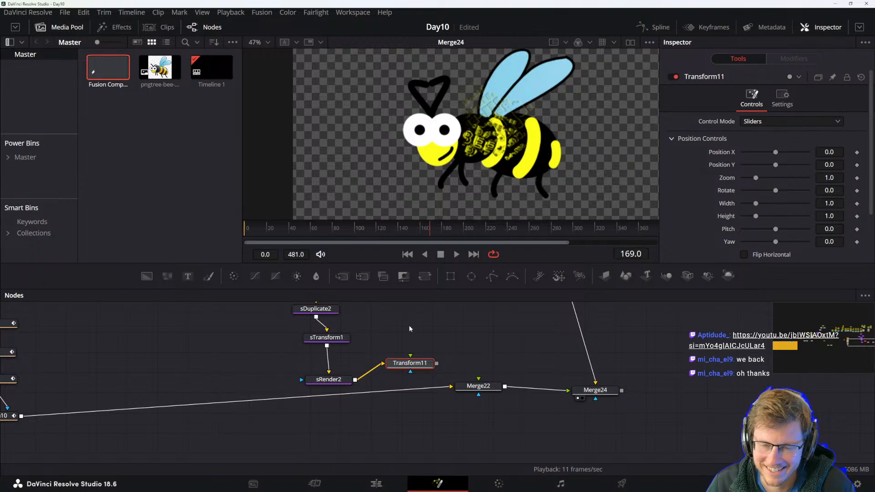
{"action": "left_click_drag", "start_coordinate": [437, 366], "coordinate": [477, 386]}
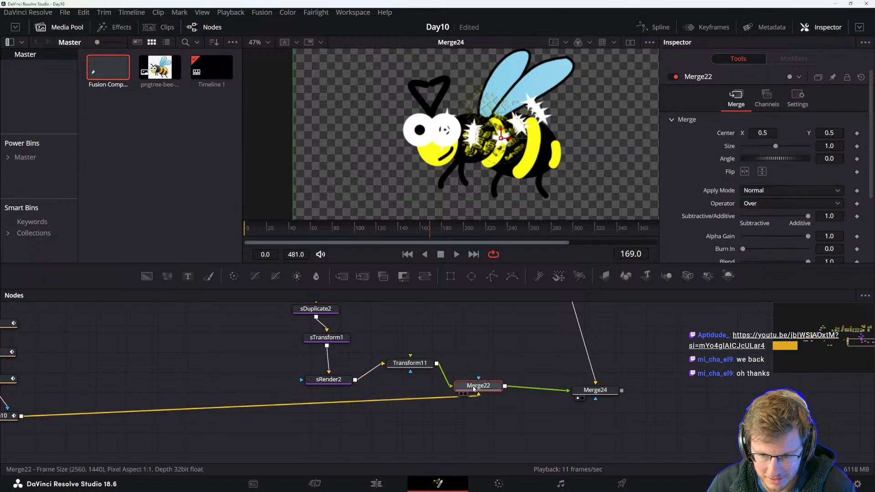
View Transform11's output in the viewer and play back the star animation.
{"action": "left_click", "coordinate": [410, 364]}
{"action": "key", "text": "1"}
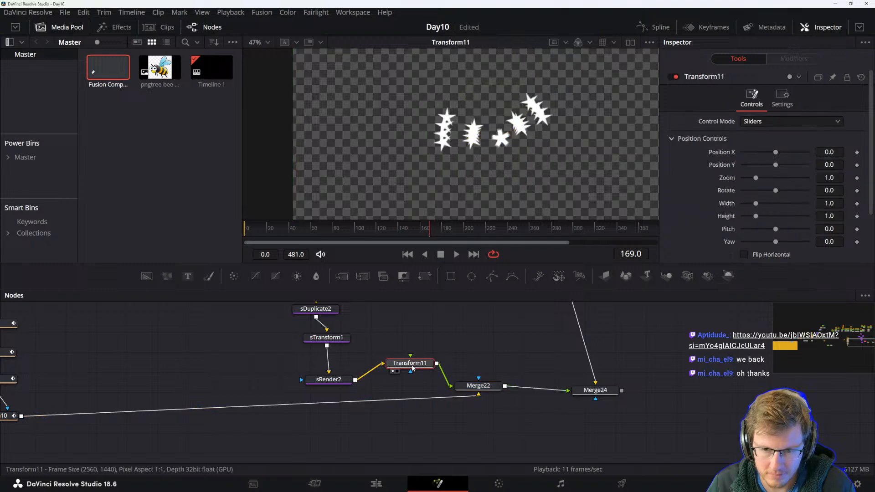
{"action": "key", "text": "space"}
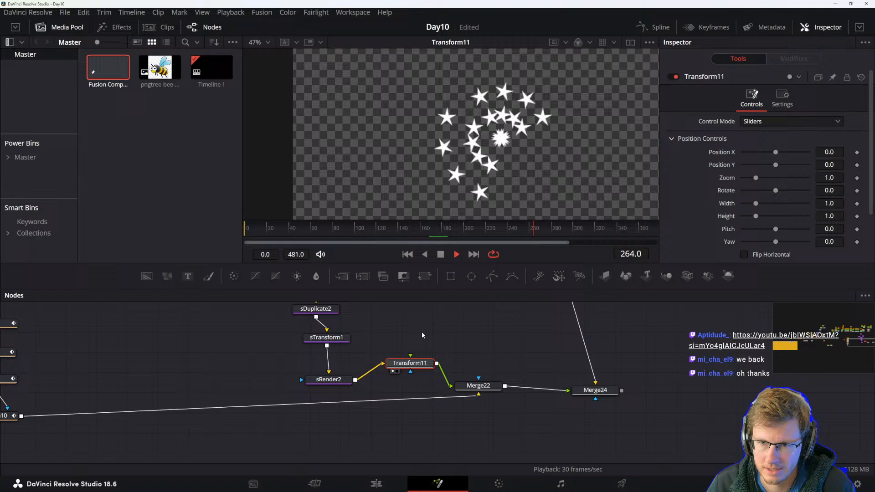
{"action": "left_click", "coordinate": [405, 377]}
{"action": "left_click_drag", "start_coordinate": [407, 364], "coordinate": [406, 368]}
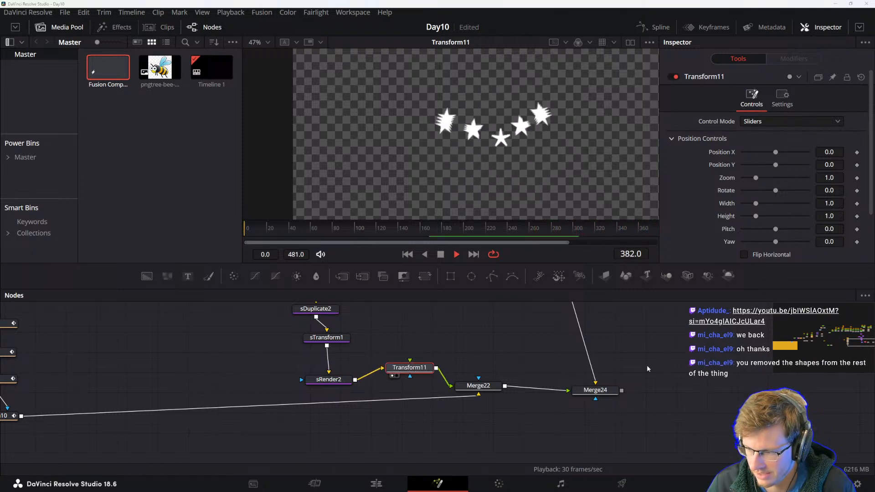
{"action": "left_click_drag", "start_coordinate": [507, 358], "coordinate": [471, 360]}
{"action": "left_click_drag", "start_coordinate": [375, 372], "coordinate": [371, 379]}
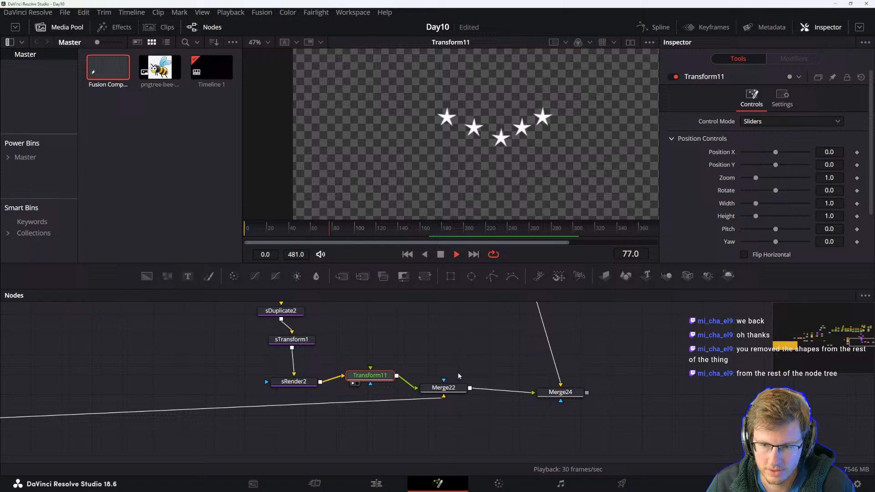
{"action": "left_click_drag", "start_coordinate": [461, 375], "coordinate": [453, 382]}
{"action": "mouse_move", "coordinate": [283, 389]}
{"action": "left_mouse_down"}
{"action": "mouse_move", "coordinate": [284, 366]}
{"action": "mouse_move", "coordinate": [283, 378]}
{"action": "left_mouse_up"}
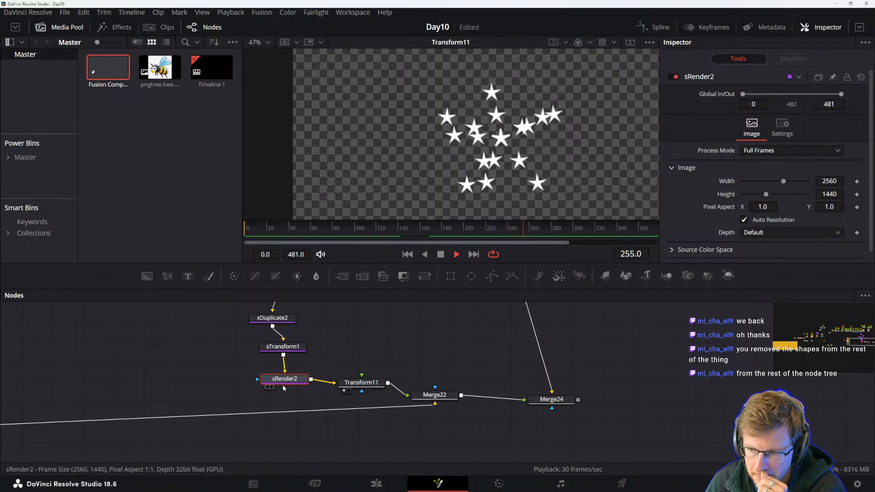
{"action": "left_click", "coordinate": [360, 383]}
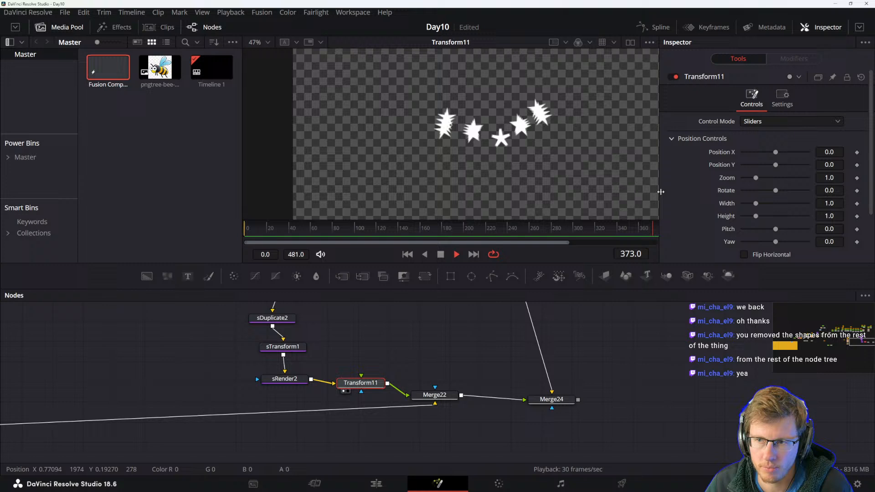
{"action": "left_click", "coordinate": [783, 96]}
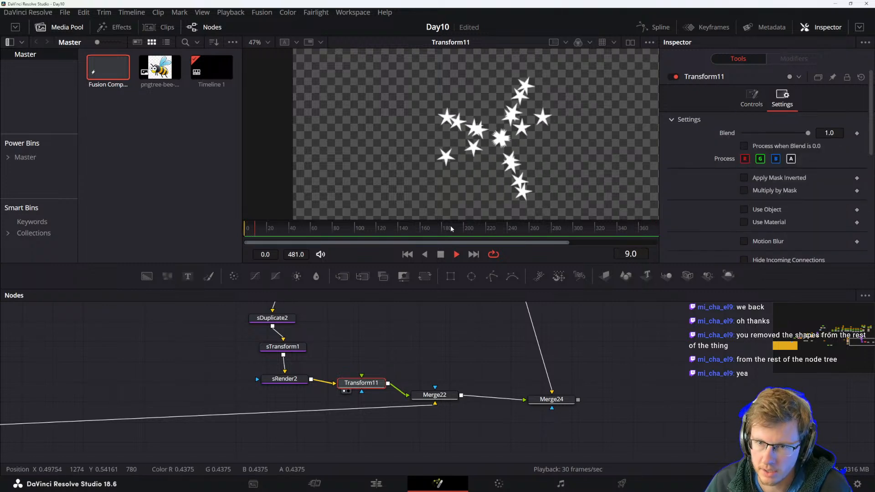
{"action": "left_click_drag", "start_coordinate": [319, 328], "coordinate": [337, 413]}
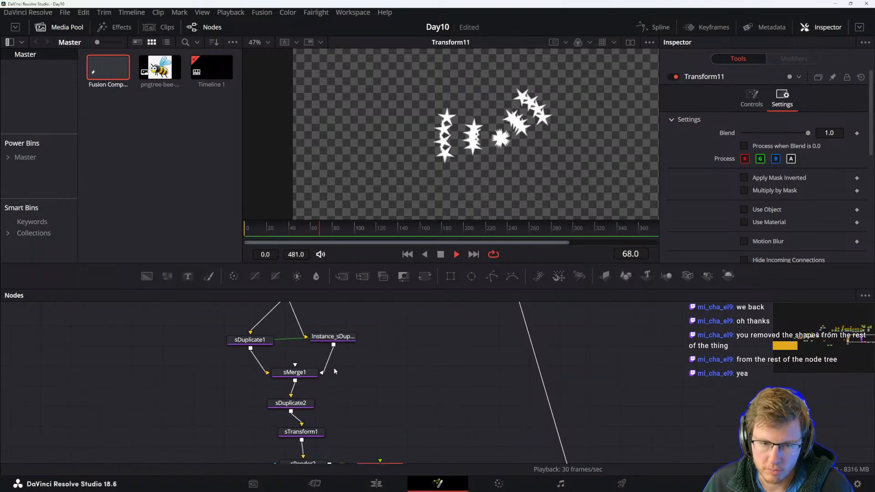
{"action": "left_click_drag", "start_coordinate": [293, 356], "coordinate": [321, 420]}
{"action": "left_click_drag", "start_coordinate": [346, 458], "coordinate": [372, 334]}
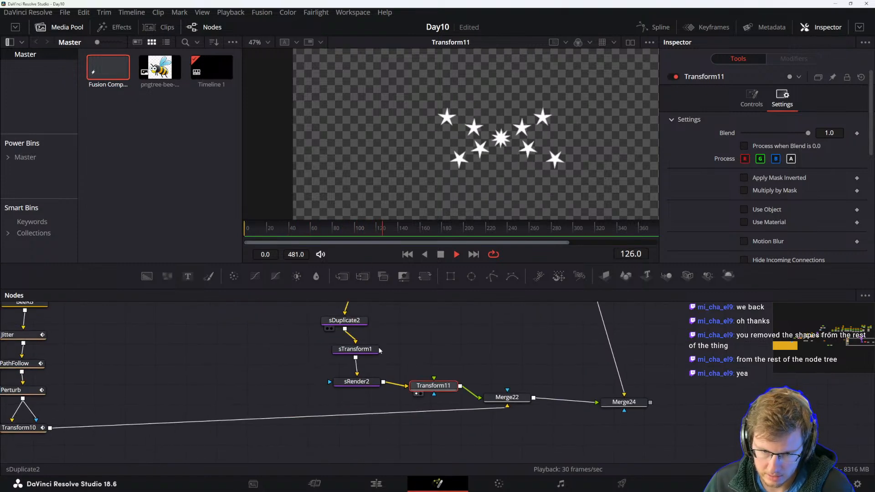
{"action": "left_click_drag", "start_coordinate": [417, 358], "coordinate": [370, 353]}
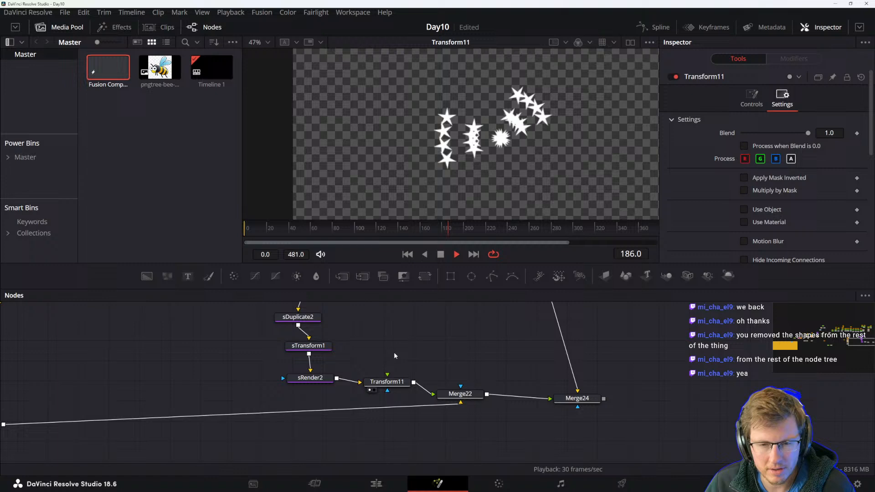
{"action": "key", "text": "shift+space"}
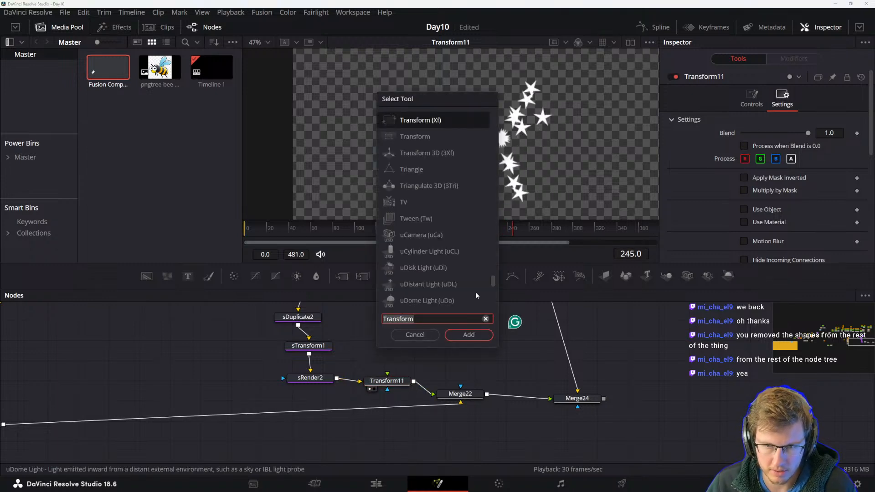
{"action": "key", "text": "Escape"}
{"action": "left_click", "coordinate": [387, 381]}
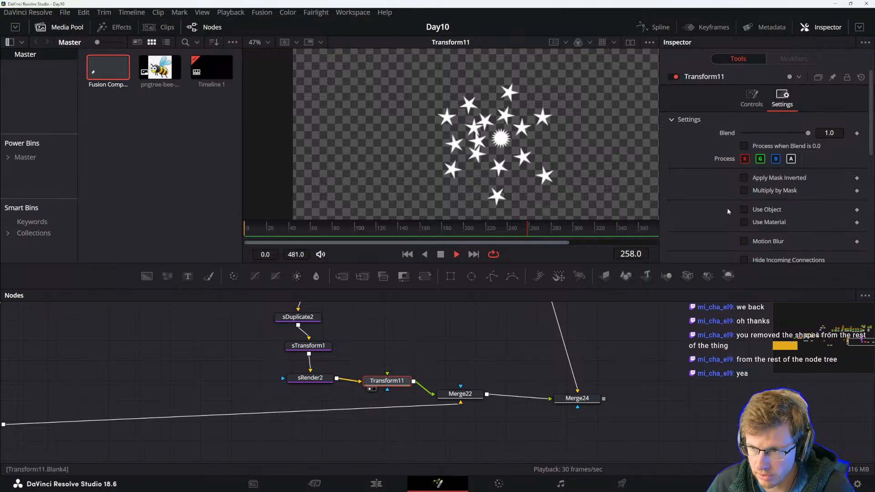
Add a Vector Motion Blur node and connect sRender2's output to it.
{"action": "left_click", "coordinate": [386, 351]}
{"action": "key", "text": "shift+space"}
{"action": "type", "text": "motion"}
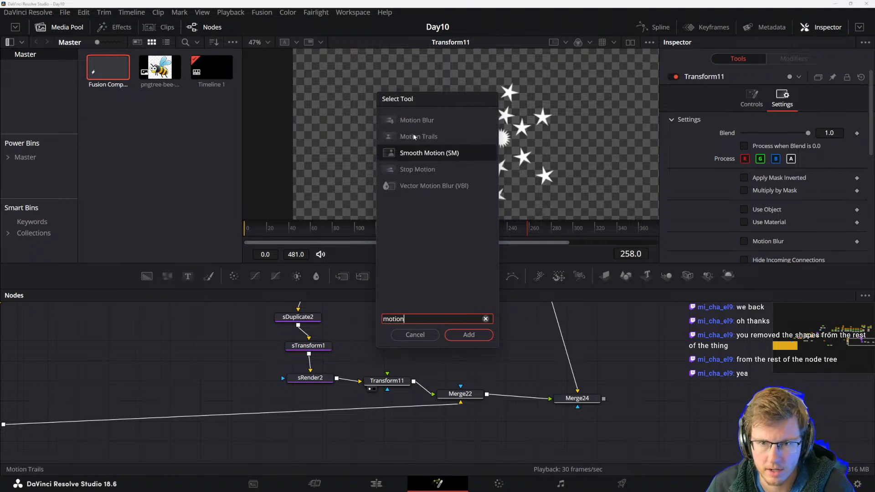
{"action": "left_click", "coordinate": [419, 121]}
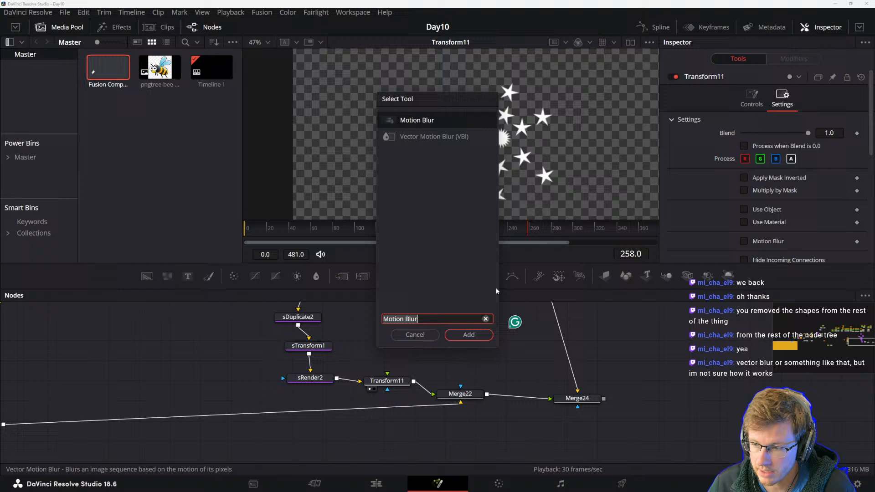
{"action": "left_click", "coordinate": [426, 136]}
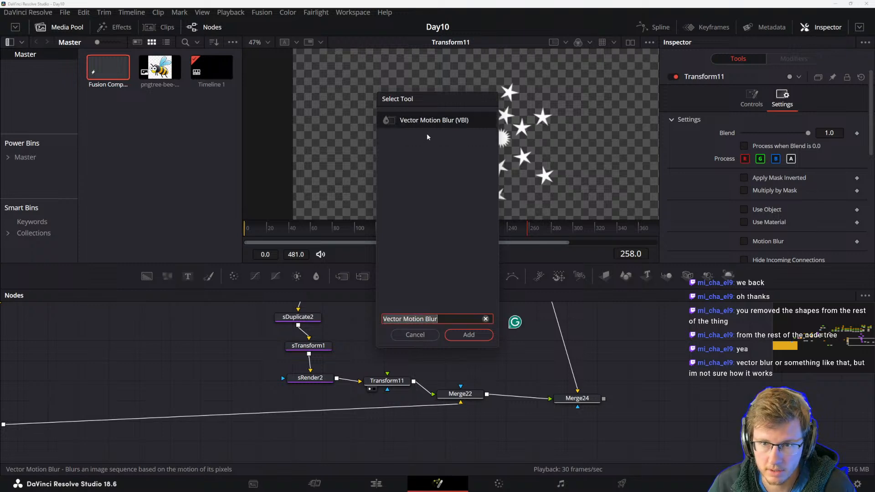
{"action": "left_click", "coordinate": [467, 338]}
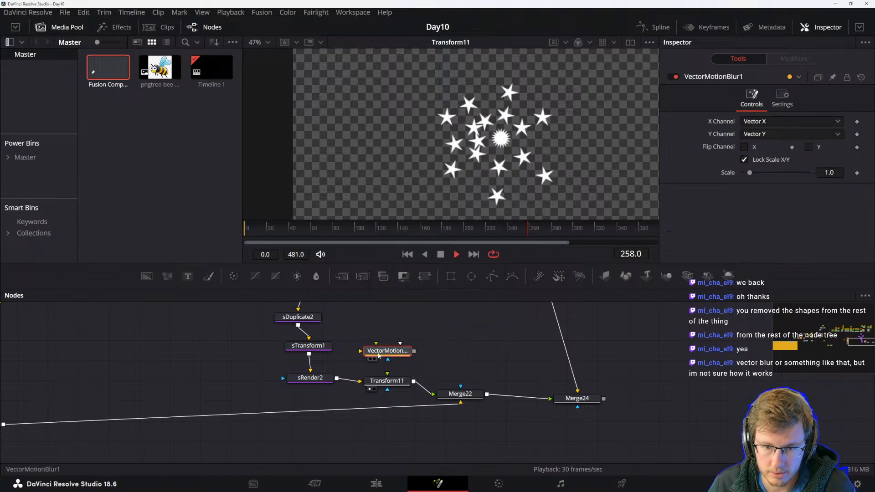
{"action": "left_click_drag", "start_coordinate": [380, 355], "coordinate": [402, 343]}
{"action": "left_click_drag", "start_coordinate": [319, 381], "coordinate": [396, 355]}
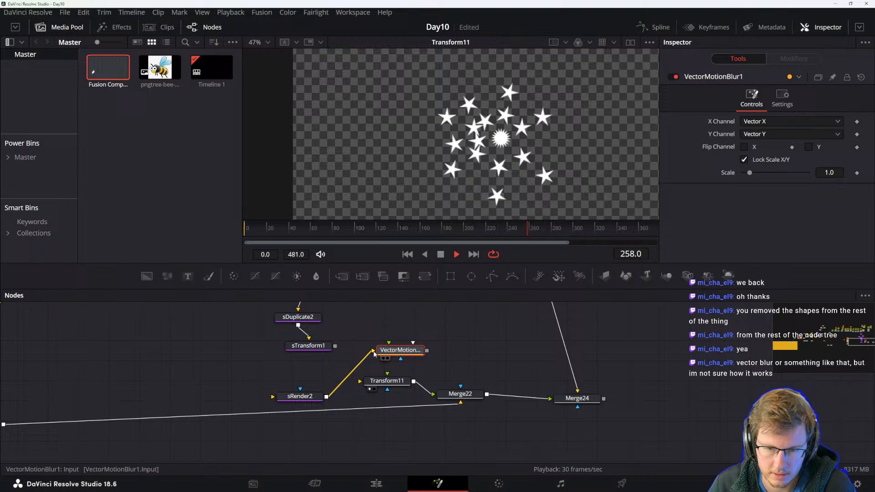
Move Transform11 out of the chain and preview the Vector Motion Blur result.
{"action": "left_click_drag", "start_coordinate": [335, 347], "coordinate": [312, 398]}
{"action": "left_click_drag", "start_coordinate": [370, 381], "coordinate": [363, 454]}
{"action": "left_click_drag", "start_coordinate": [408, 354], "coordinate": [396, 367]}
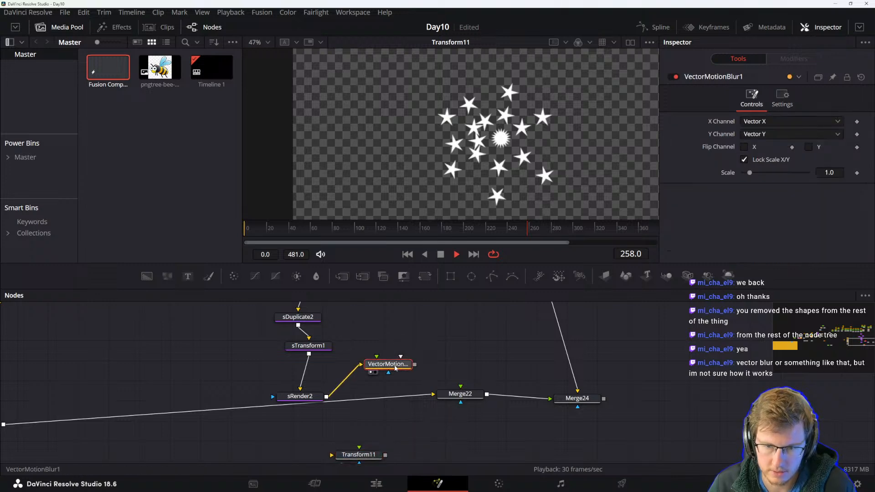
{"action": "left_click", "coordinate": [382, 397]}
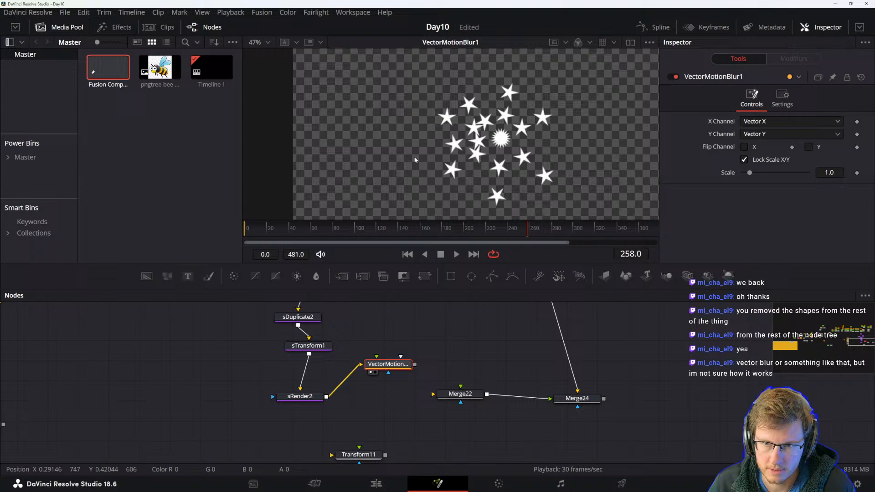
{"action": "key", "text": "space"}
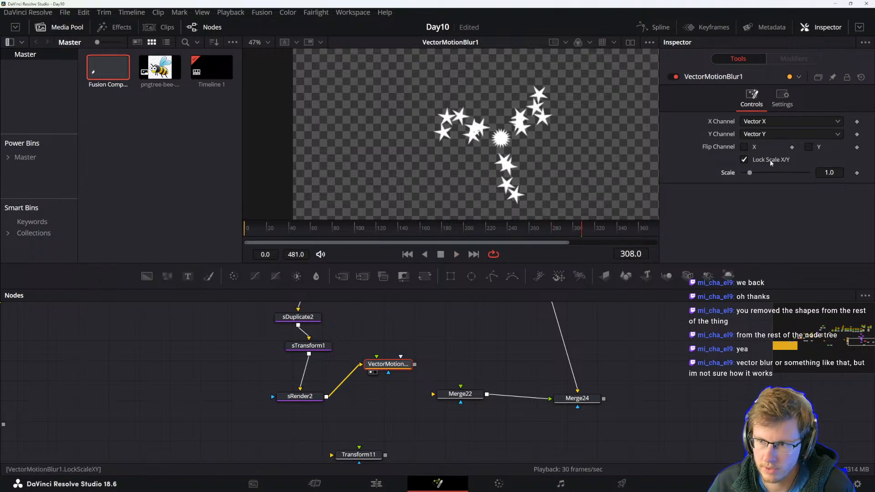
{"action": "left_click", "coordinate": [763, 122]}
{"action": "left_click", "coordinate": [762, 123]}
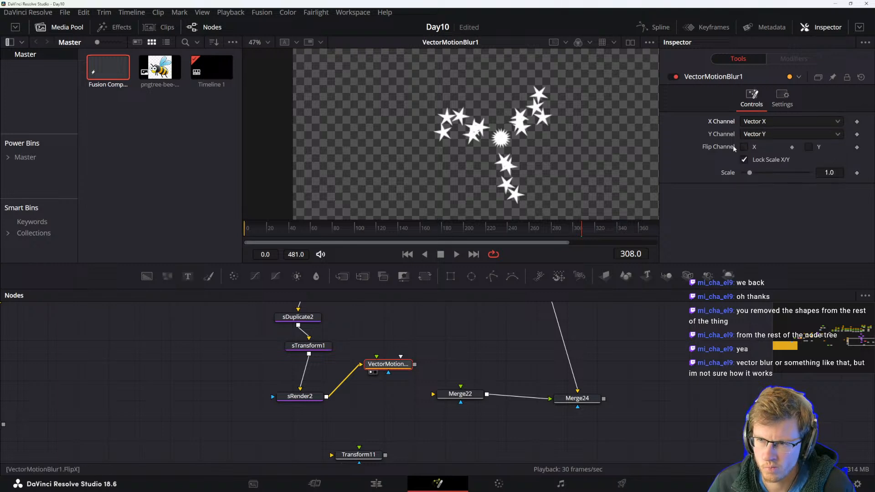
Delete the Vector Motion Blur node.
{"action": "left_click_drag", "start_coordinate": [388, 364], "coordinate": [383, 394]}
{"action": "key", "text": "space"}
{"action": "left_click", "coordinate": [386, 396]}
{"action": "key", "text": "space"}
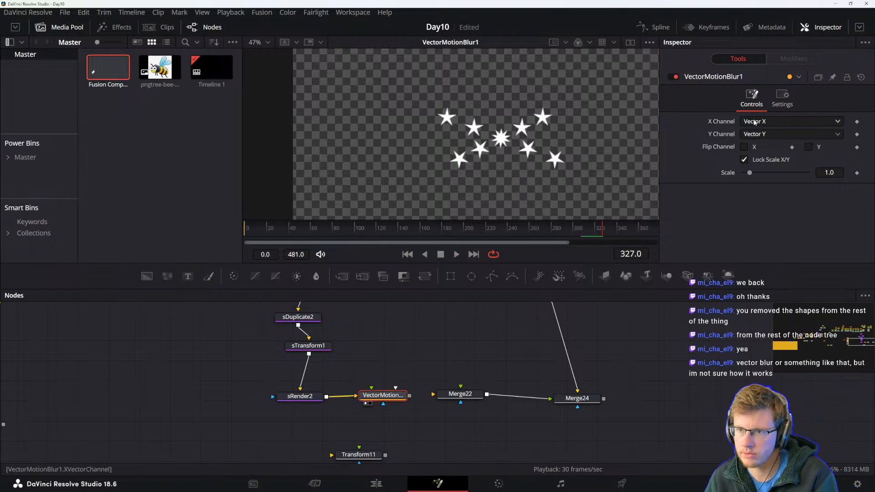
{"action": "key", "text": "Delete"}
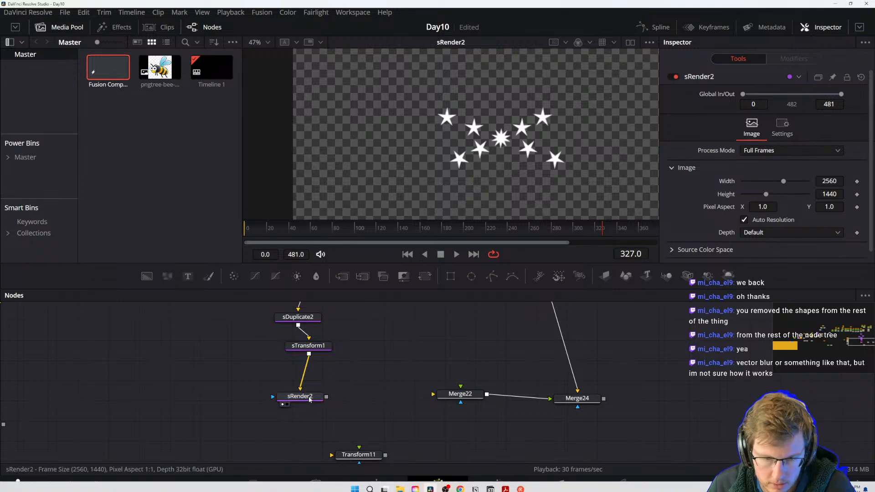
Add a Motion Blur node after sRender2 and position it in the flow.
{"action": "key", "text": "shift+space"}
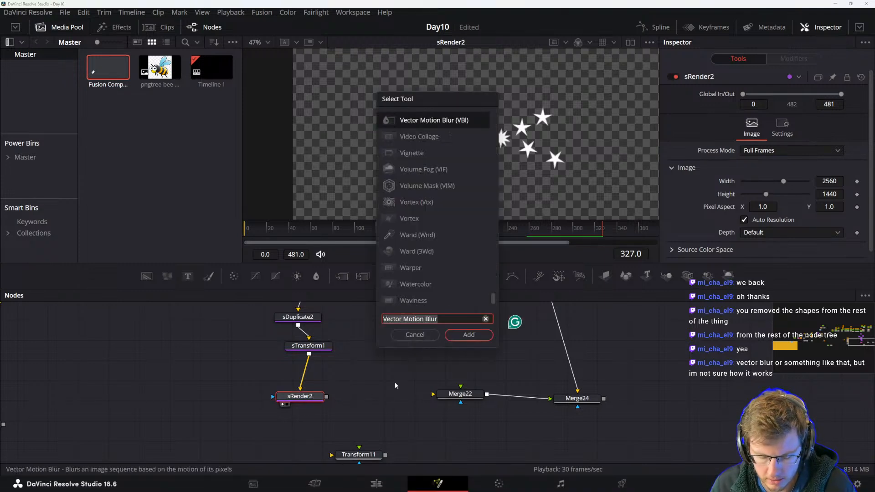
{"action": "type", "text": "blur"}
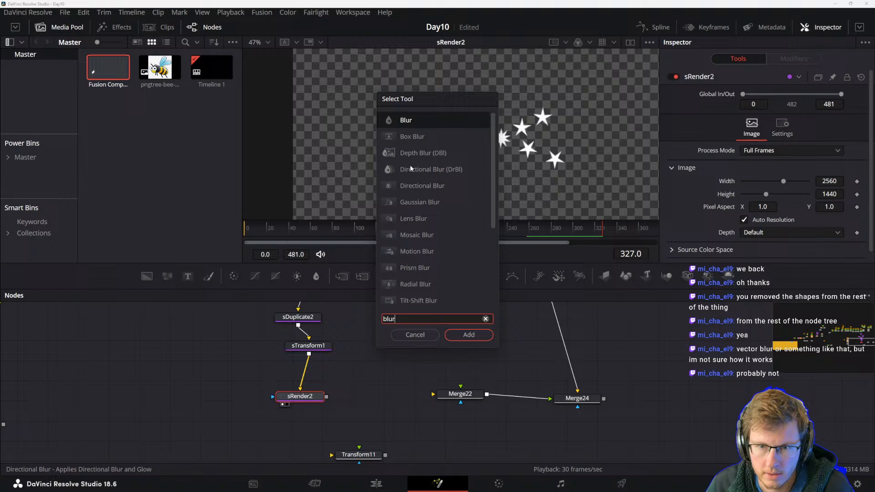
{"action": "scroll", "coordinate": [420, 190], "scroll_direction": "down", "scroll_amount": 3}
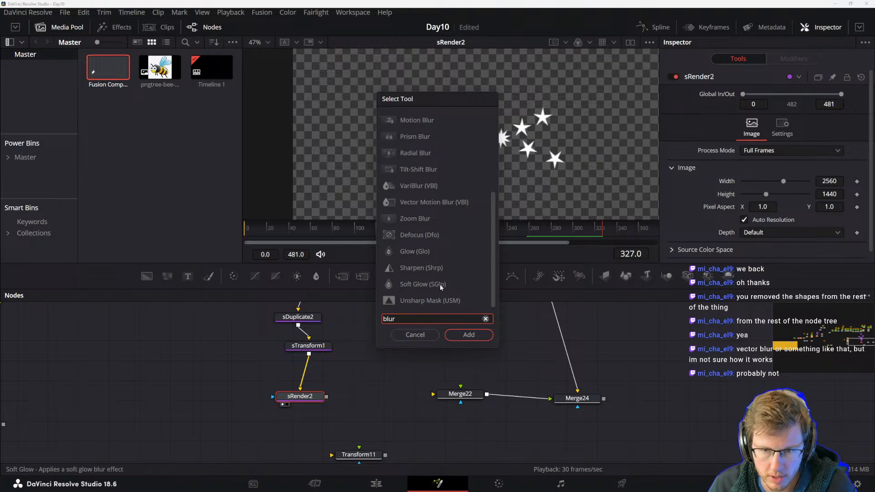
{"action": "scroll", "coordinate": [451, 279], "scroll_direction": "up", "scroll_amount": 3}
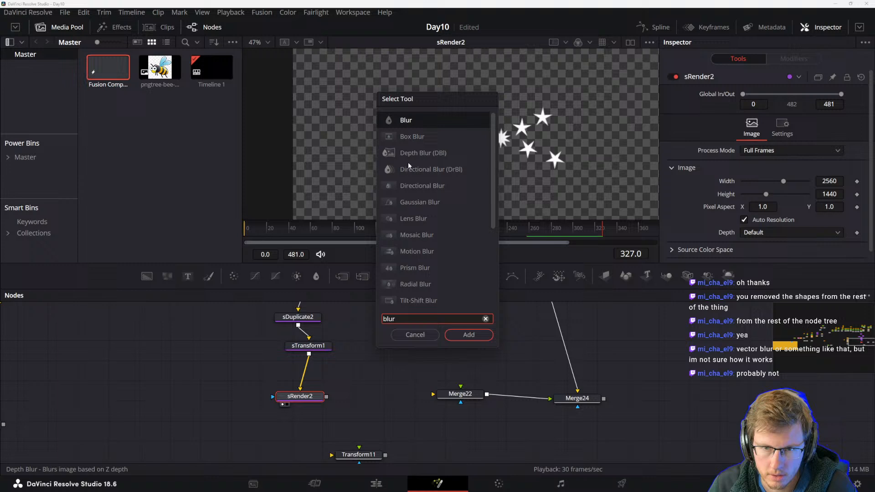
{"action": "scroll", "coordinate": [426, 182], "scroll_direction": "down", "scroll_amount": 3}
{"action": "left_click", "coordinate": [417, 169]}
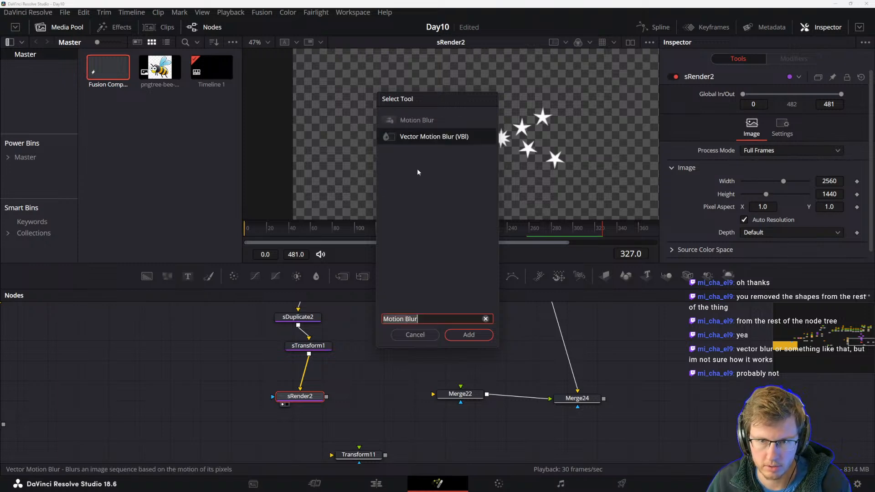
{"action": "left_click", "coordinate": [468, 335]}
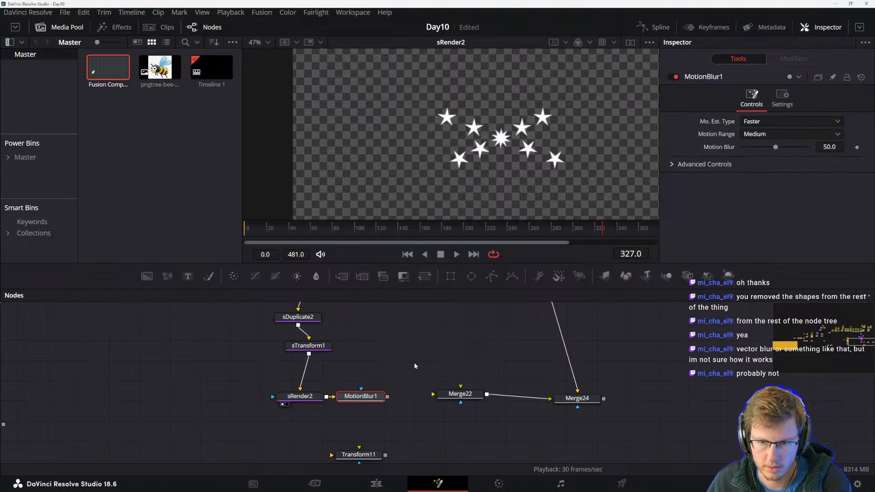
{"action": "left_click_drag", "start_coordinate": [362, 392], "coordinate": [364, 405]}
{"action": "key", "text": "space"}
Delete the Transform11 node and set MotionBlur1's Motion Blur amount to 100.
{"action": "key", "text": "space"}
{"action": "left_click_drag", "start_coordinate": [361, 426], "coordinate": [369, 367]}
{"action": "left_click", "coordinate": [351, 423]}
{"action": "key", "text": "Delete"}
{"action": "key", "text": "space"}
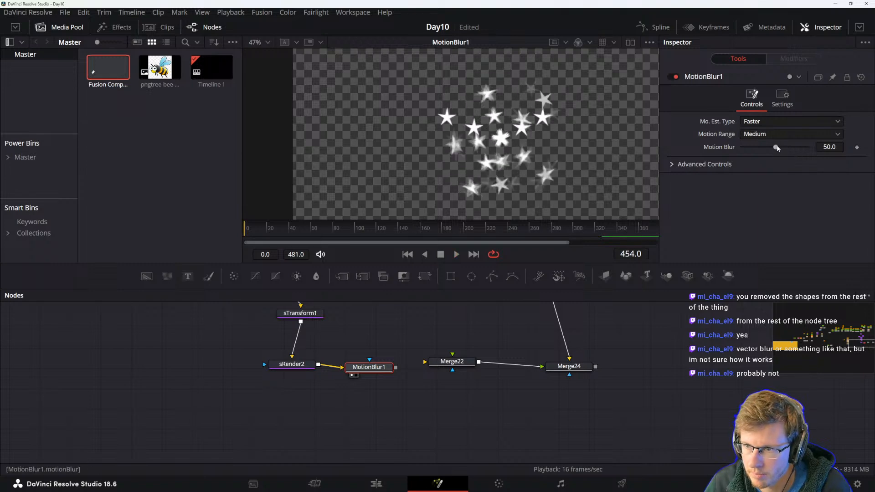
{"action": "left_click_drag", "start_coordinate": [792, 149], "coordinate": [812, 147]}
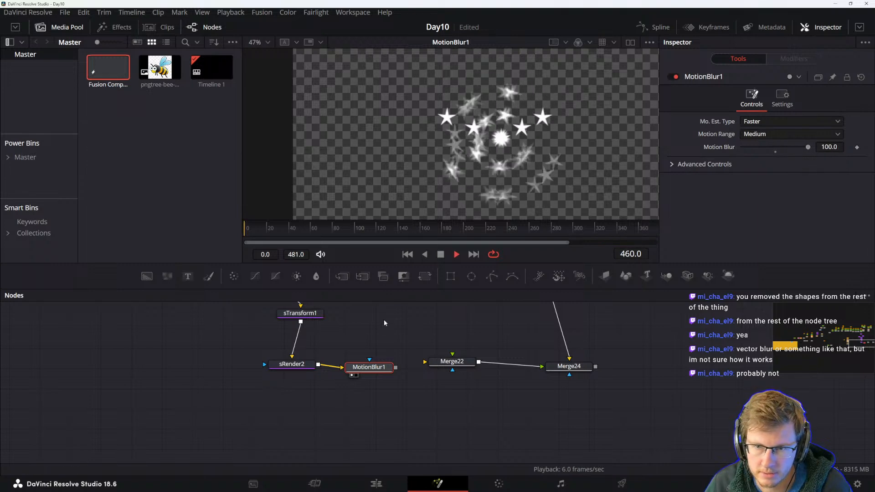
Stop playback and inspect the star duplication nodes, viewing the sMerge1 output.
{"action": "key", "text": "space"}
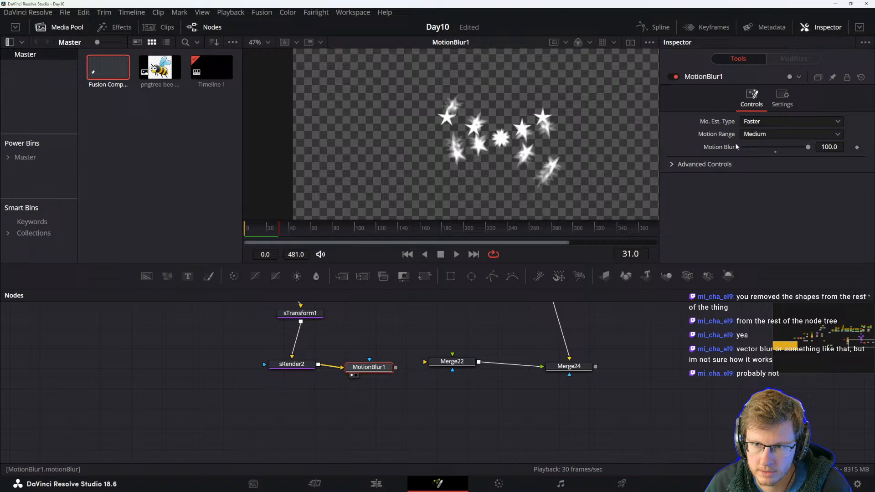
{"action": "left_click_drag", "start_coordinate": [315, 412], "coordinate": [317, 441]}
{"action": "left_click_drag", "start_coordinate": [330, 316], "coordinate": [381, 426]}
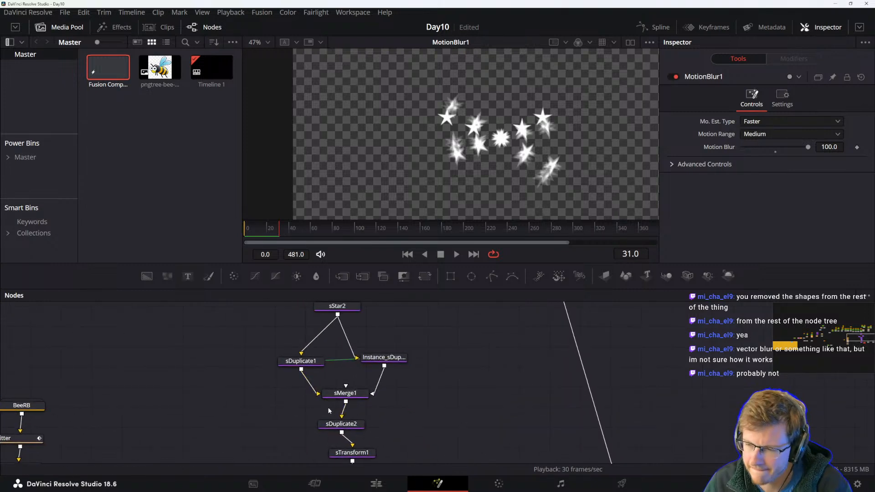
{"action": "left_click", "coordinate": [332, 395]}
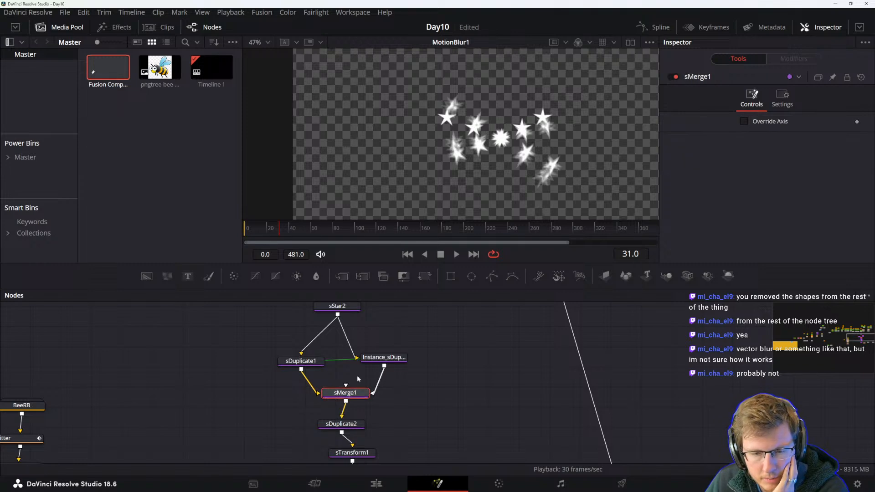
{"action": "left_click", "coordinate": [382, 358]}
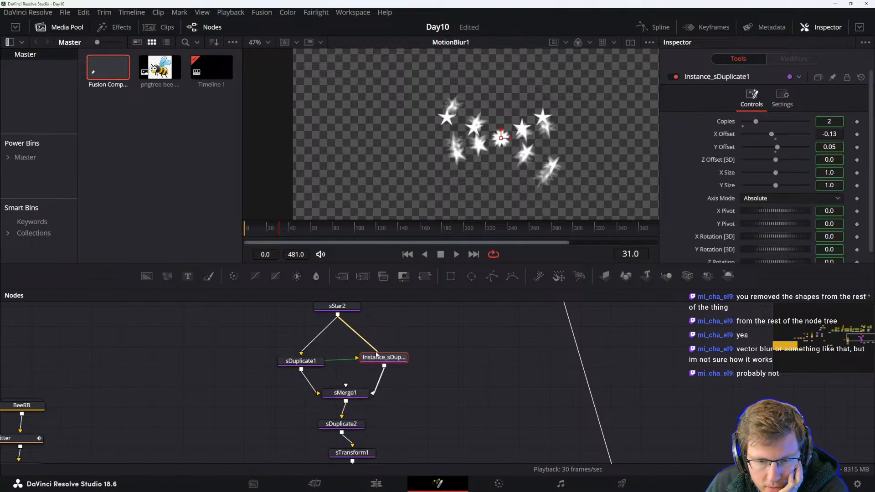
{"action": "left_click", "coordinate": [342, 400]}
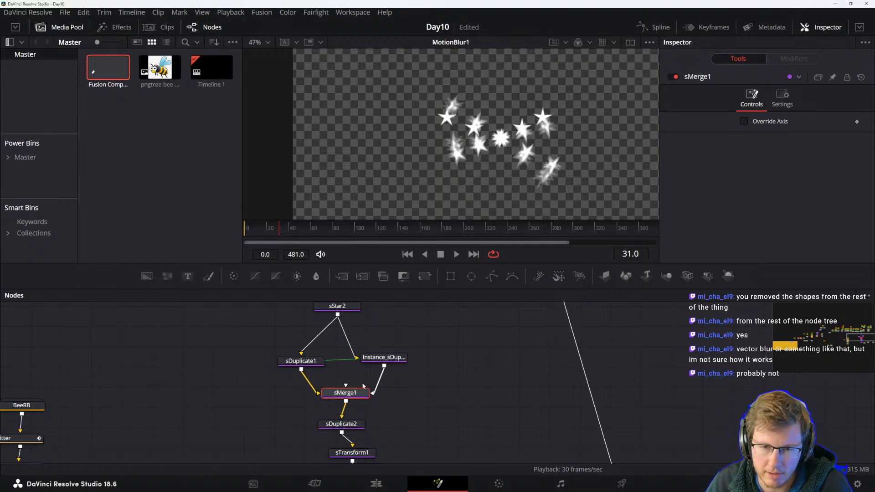
{"action": "key", "text": "1"}
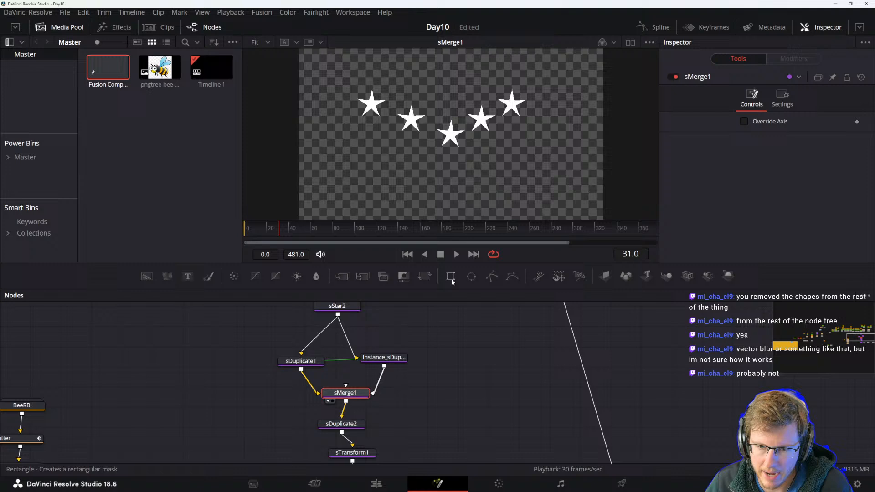
Try adding Rectangle mask nodes to sMerge1 and delete them again.
{"action": "left_click_drag", "start_coordinate": [351, 395], "coordinate": [352, 380]}
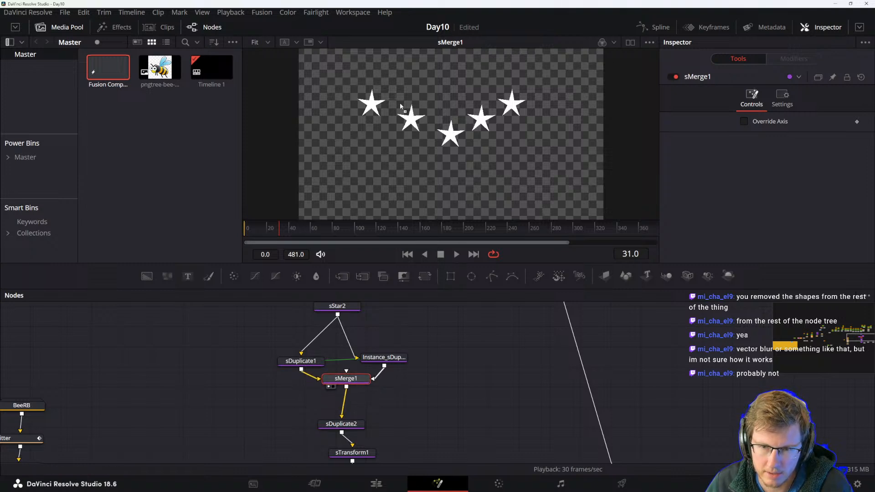
{"action": "left_click_drag", "start_coordinate": [348, 82], "coordinate": [353, 89]}
{"action": "key", "text": "Delete"}
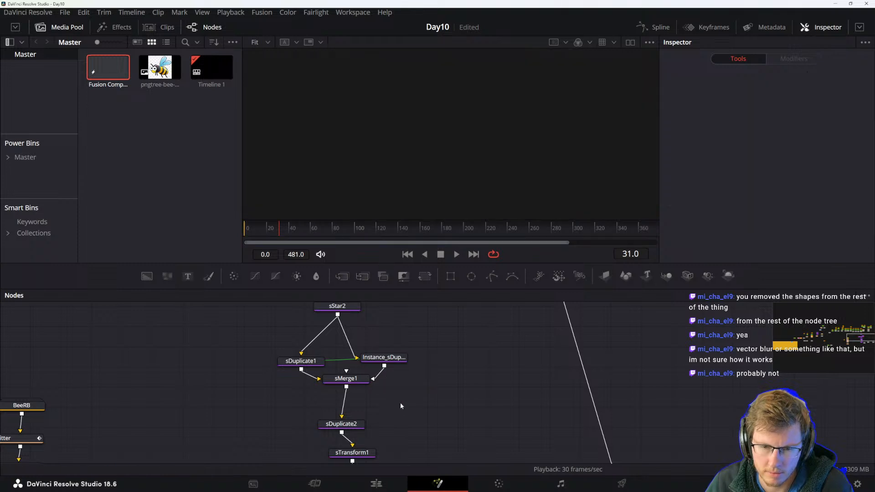
{"action": "left_click", "coordinate": [358, 381]}
{"action": "left_click", "coordinate": [451, 276]}
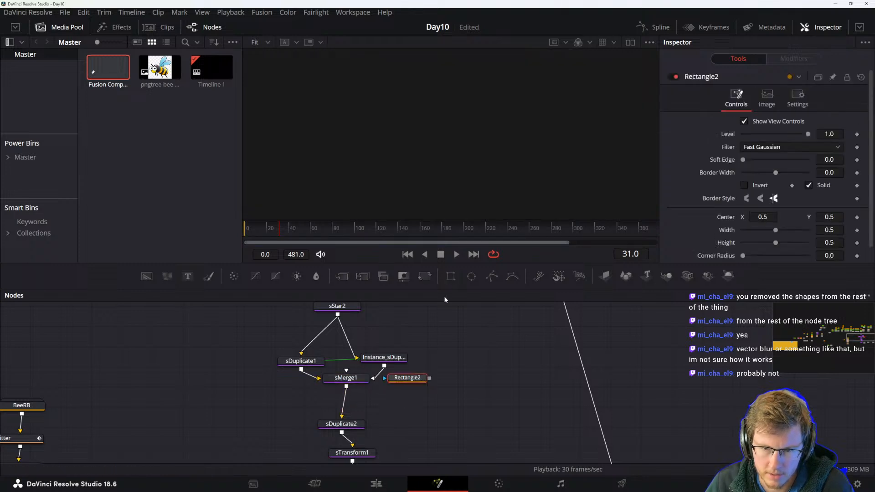
{"action": "left_click_drag", "start_coordinate": [408, 380], "coordinate": [406, 394]}
{"action": "left_click", "coordinate": [359, 381]}
{"action": "key", "text": "1"}
{"action": "left_click_drag", "start_coordinate": [358, 382], "coordinate": [356, 403]}
{"action": "left_click_drag", "start_coordinate": [426, 391], "coordinate": [340, 370]}
{"action": "mouse_move", "coordinate": [341, 416]}
{"action": "left_mouse_down"}
{"action": "mouse_move", "coordinate": [397, 393]}
{"action": "mouse_move", "coordinate": [342, 429]}
{"action": "left_mouse_up"}
{"action": "left_click_drag", "start_coordinate": [341, 378], "coordinate": [411, 394]}
{"action": "left_click", "coordinate": [412, 394]}
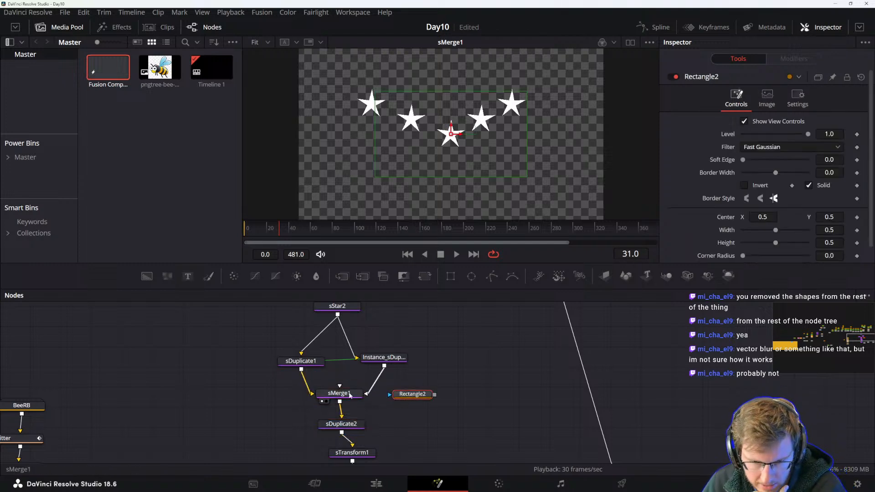
{"action": "left_click", "coordinate": [349, 394]}
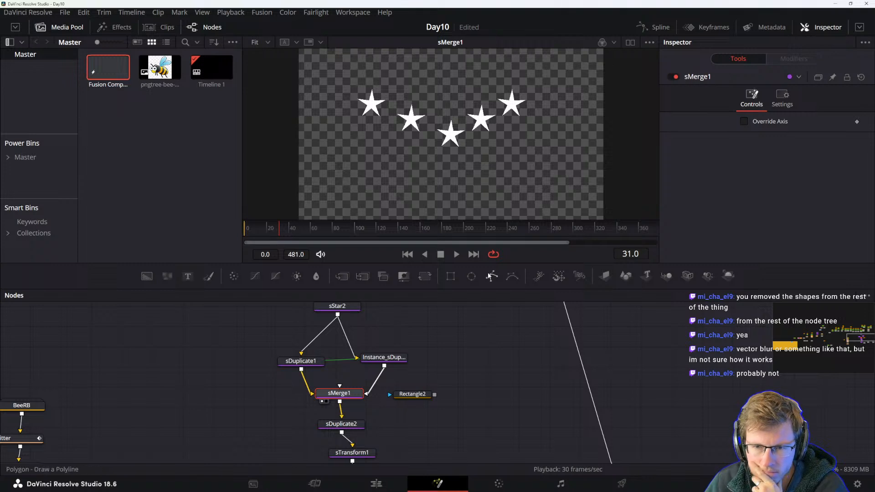
{"action": "left_click", "coordinate": [451, 275]}
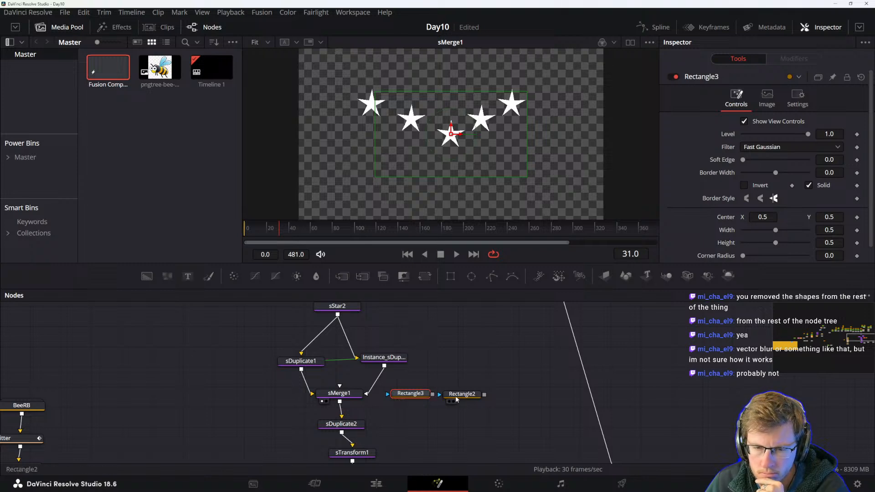
{"action": "left_click_drag", "start_coordinate": [474, 363], "coordinate": [417, 398]}
{"action": "key", "text": "Delete"}
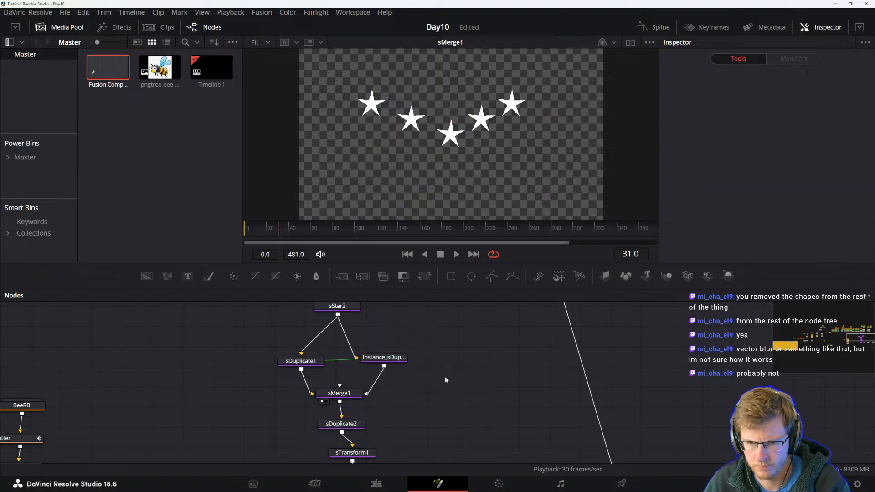
Connect MotionBlur1's output into Merge22 and view Merge22.
{"action": "scroll", "coordinate": [446, 379], "scroll_direction": "down", "scroll_amount": 6}
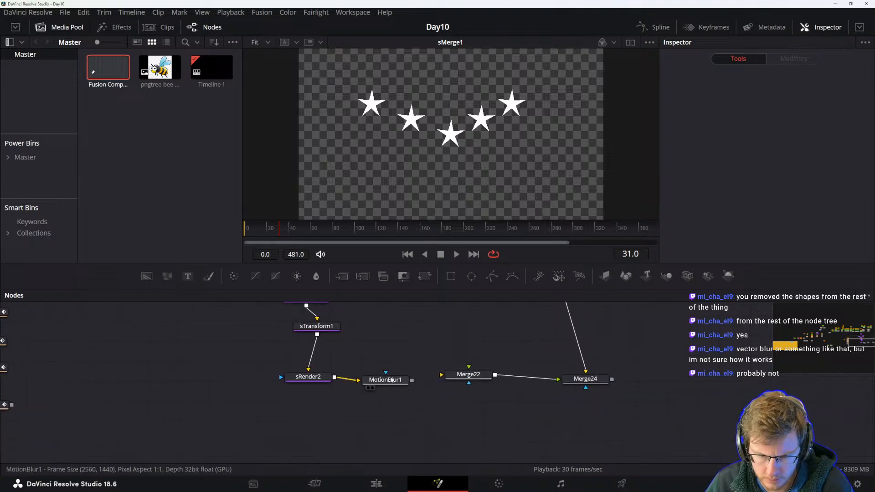
{"action": "left_click", "coordinate": [391, 380]}
{"action": "scroll", "coordinate": [394, 371], "scroll_direction": "up", "scroll_amount": 1}
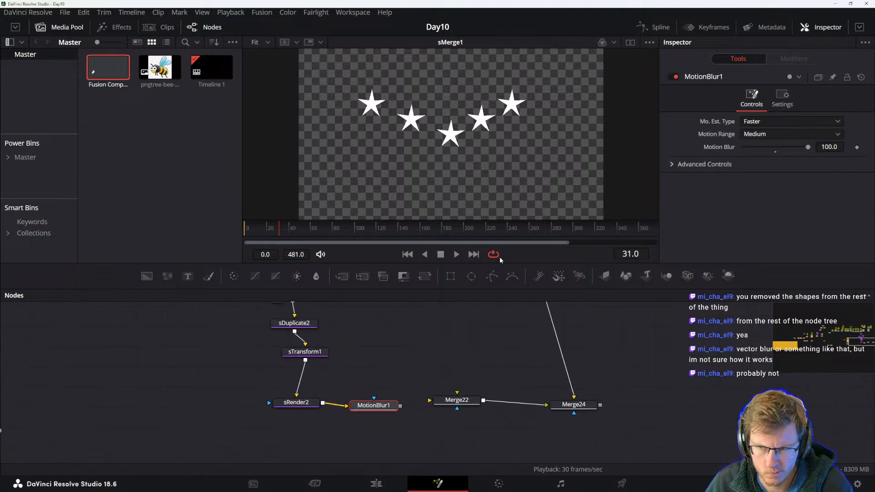
{"action": "scroll", "coordinate": [418, 351], "scroll_direction": "up", "scroll_amount": 1}
{"action": "left_click_drag", "start_coordinate": [400, 408], "coordinate": [455, 412]}
{"action": "left_click", "coordinate": [455, 410]}
{"action": "key", "text": "1"}
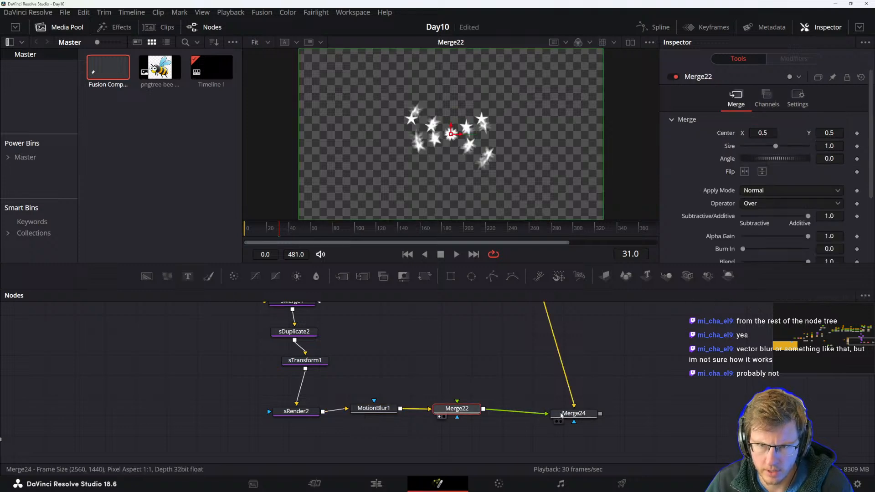
View Merge24 and play the combined bee and star animation.
{"action": "left_click", "coordinate": [572, 414]}
{"action": "key", "text": "1"}
{"action": "left_click", "coordinate": [483, 356]}
{"action": "key", "text": "space"}
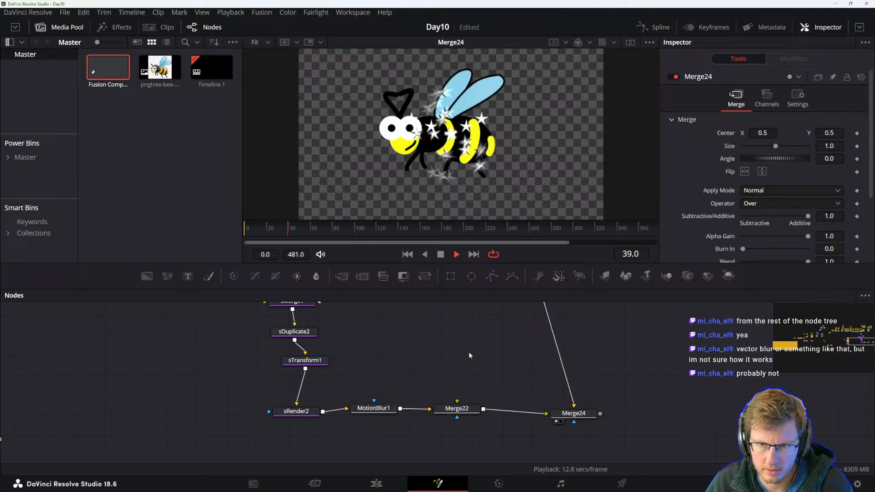
{"action": "left_click", "coordinate": [457, 408]}
{"action": "key", "text": "space"}
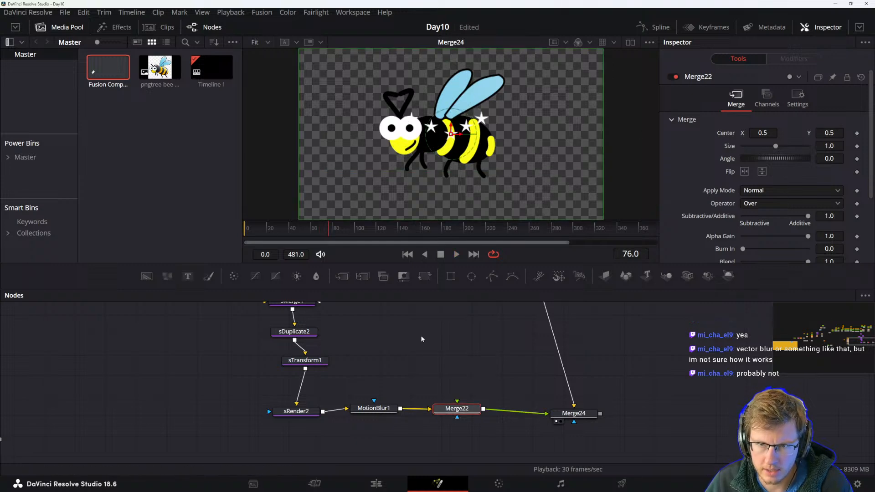
{"action": "left_click", "coordinate": [377, 408]}
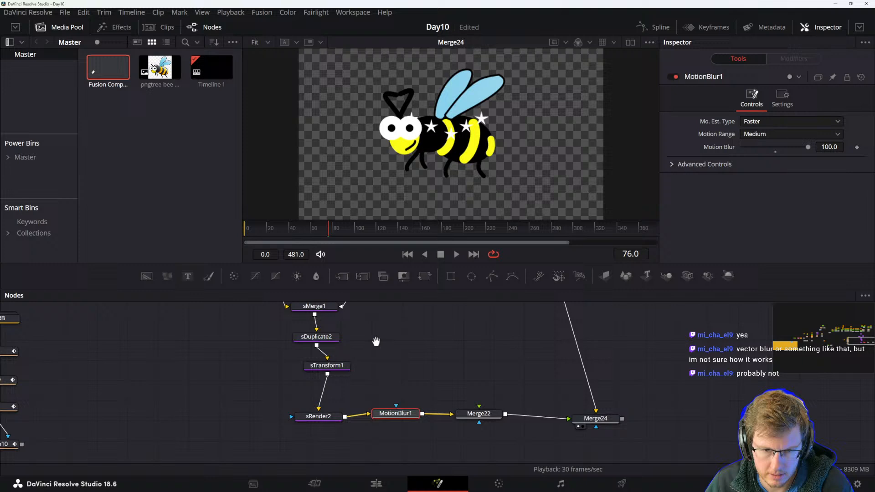
Move the star animation with sTransform1 up and to the upper left above the bee.
{"action": "left_click", "coordinate": [338, 364]}
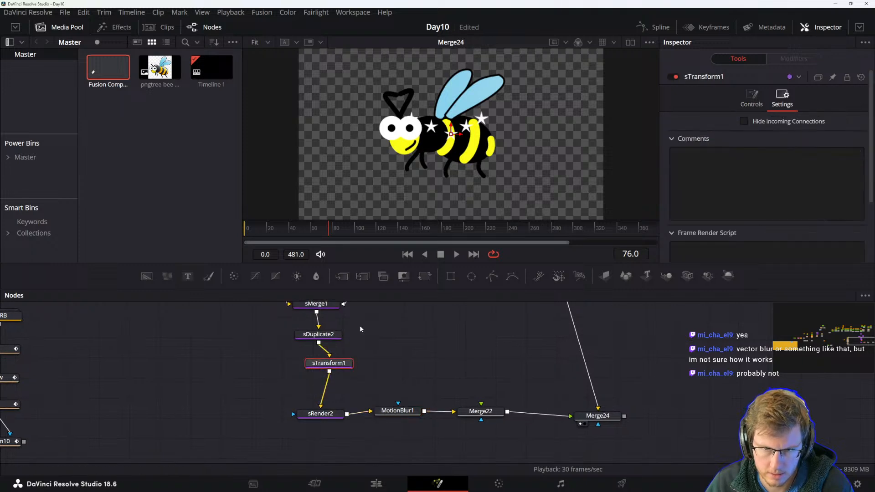
{"action": "left_click_drag", "start_coordinate": [451, 131], "coordinate": [449, 73]}
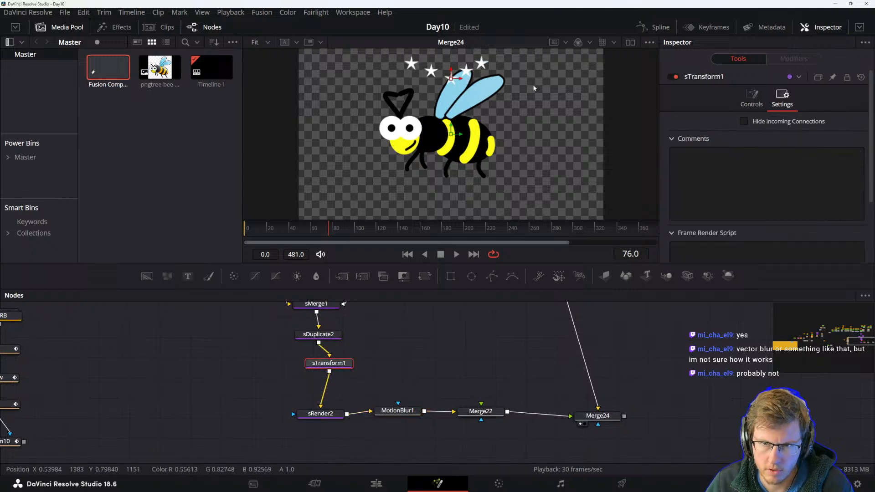
{"action": "left_click_drag", "start_coordinate": [463, 153], "coordinate": [372, 148]}
Move the MotionBlur1 node down out of the line between sRender2 and Merge22.
{"action": "scroll", "coordinate": [389, 348], "scroll_direction": "down", "scroll_amount": 3}
{"action": "left_click", "coordinate": [387, 369]}
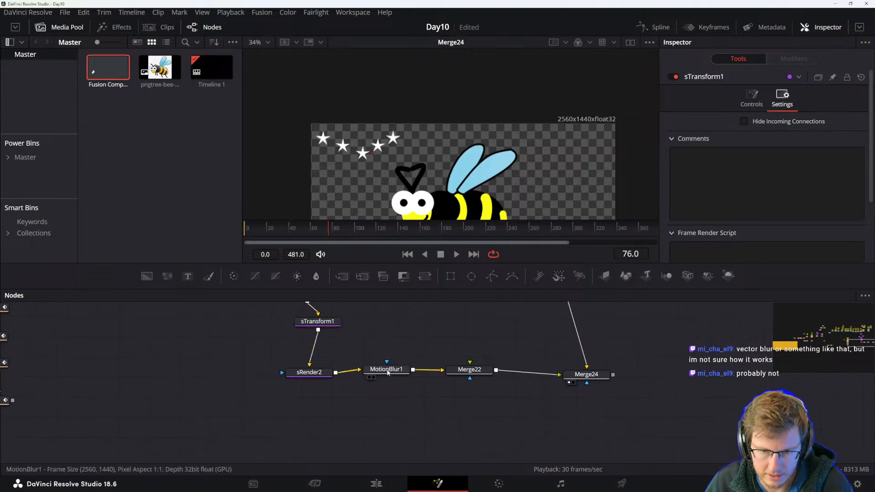
{"action": "left_click", "coordinate": [319, 372]}
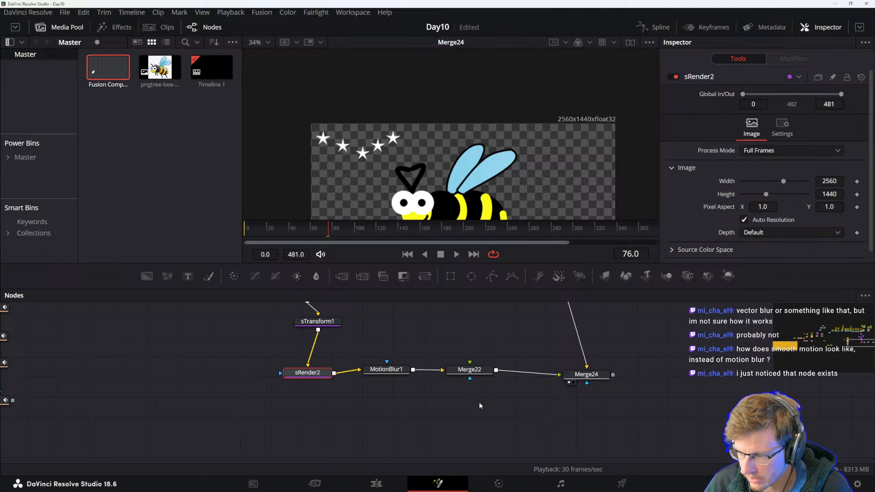
{"action": "left_click_drag", "start_coordinate": [445, 399], "coordinate": [437, 392]}
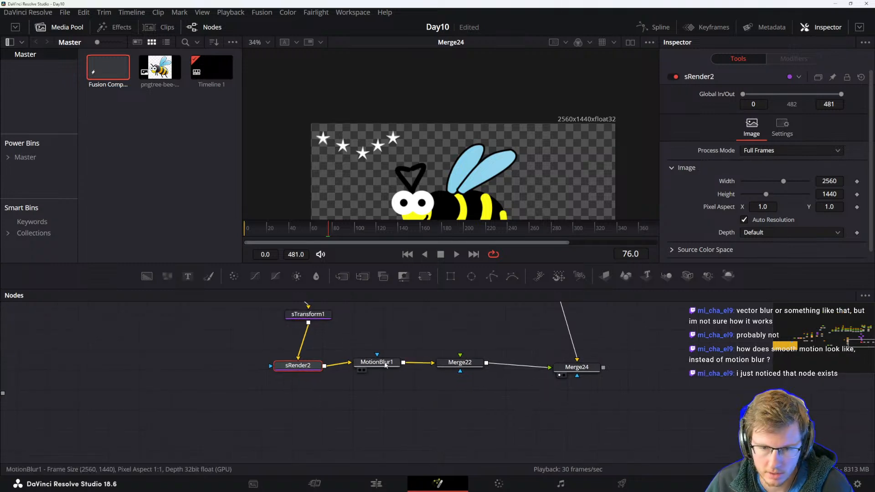
{"action": "left_click", "coordinate": [390, 362]}
{"action": "left_click_drag", "start_coordinate": [388, 362], "coordinate": [374, 391]}
Add a Motion Trails node after sRender2.
{"action": "left_click", "coordinate": [376, 362]}
{"action": "left_click", "coordinate": [319, 369]}
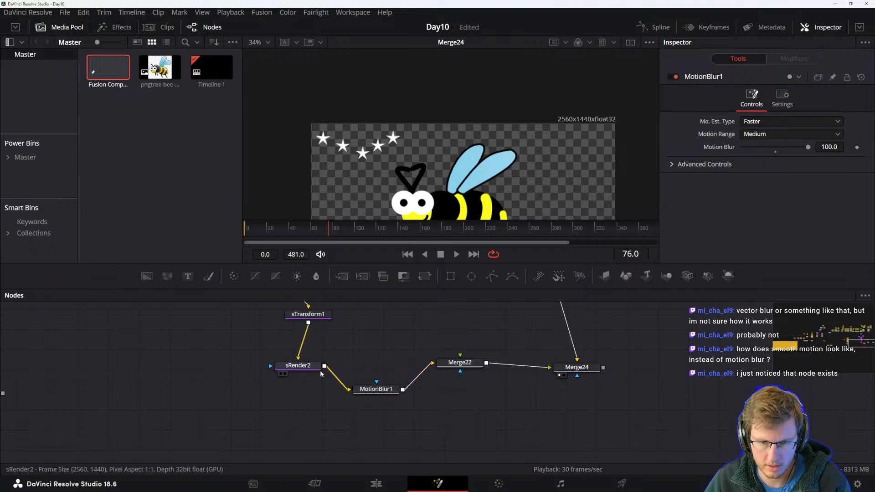
{"action": "key", "text": "shift+space"}
{"action": "type", "text": "motion"}
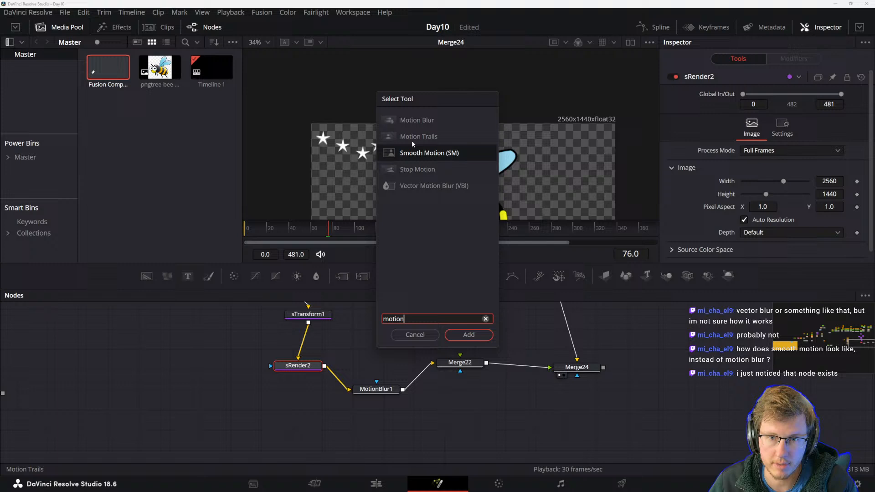
{"action": "left_click", "coordinate": [412, 139]}
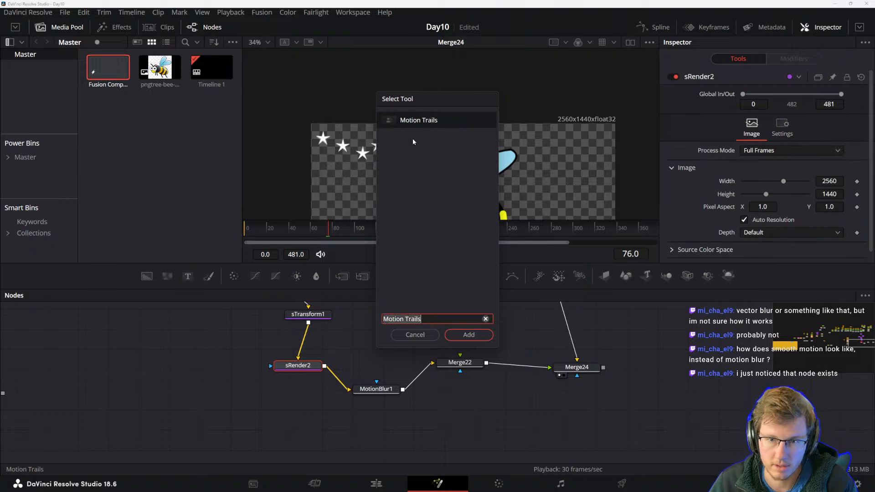
{"action": "left_click", "coordinate": [469, 334]}
Position MotionTrails1 above the chain and preview the trail animation.
{"action": "left_click", "coordinate": [343, 374]}
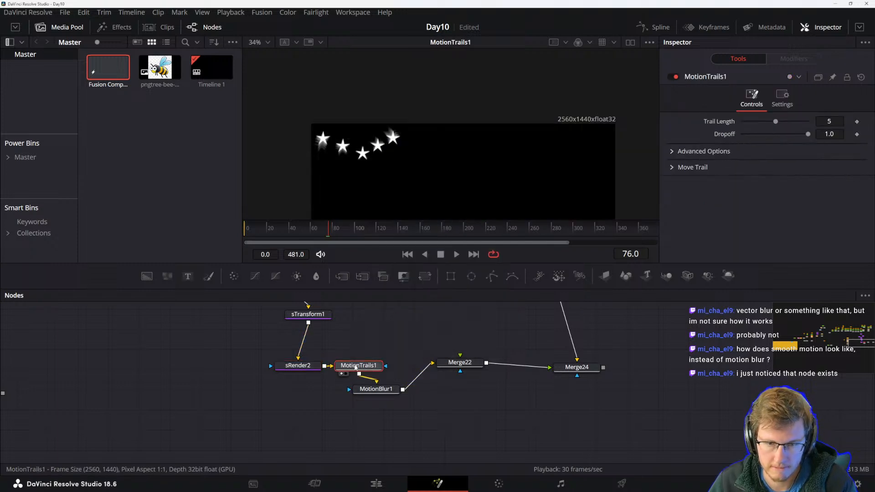
{"action": "left_click_drag", "start_coordinate": [316, 367], "coordinate": [385, 343]}
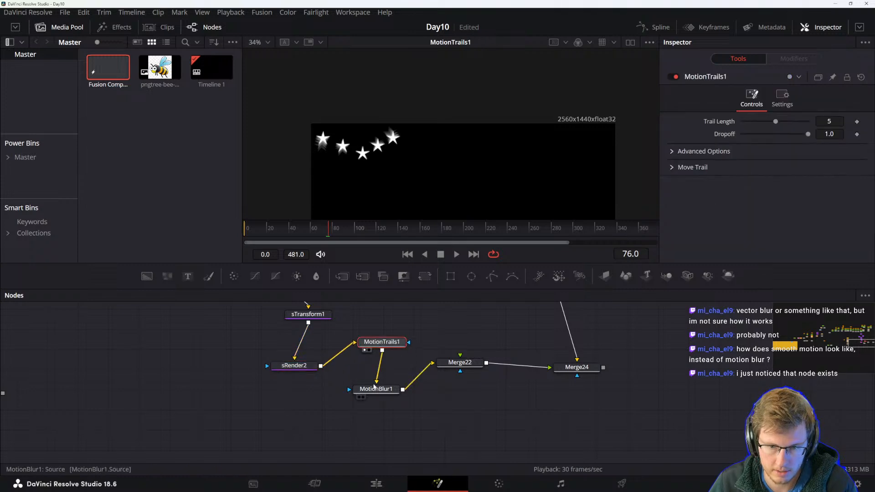
{"action": "left_click", "coordinate": [310, 371]}
{"action": "key", "text": "space"}
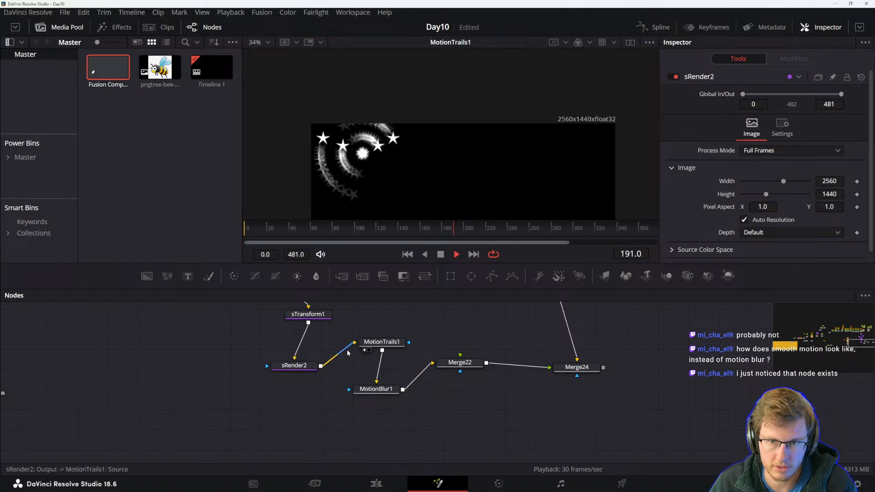
{"action": "key", "text": "space"}
Add a Smooth Motion node after sRender2 and place it below the render node.
{"action": "left_click", "coordinate": [303, 369]}
{"action": "key", "text": "shift+space"}
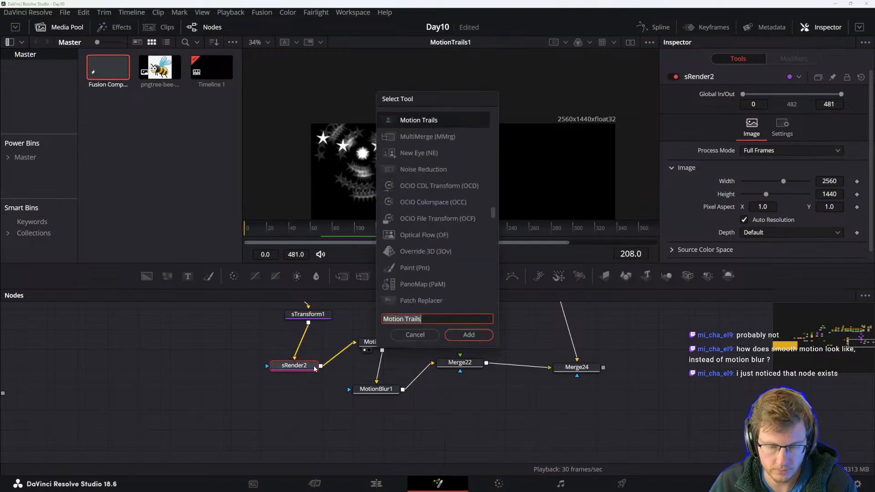
{"action": "type", "text": "motion"}
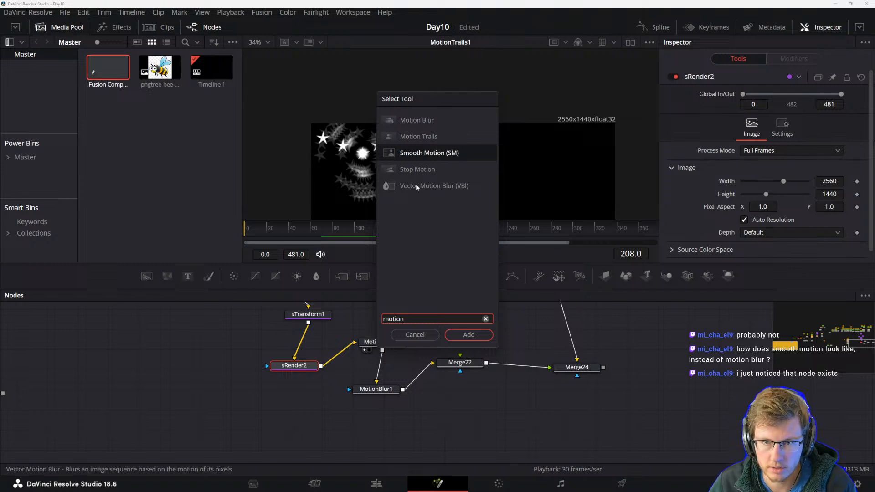
{"action": "left_click", "coordinate": [415, 152]}
{"action": "left_click", "coordinate": [469, 335]}
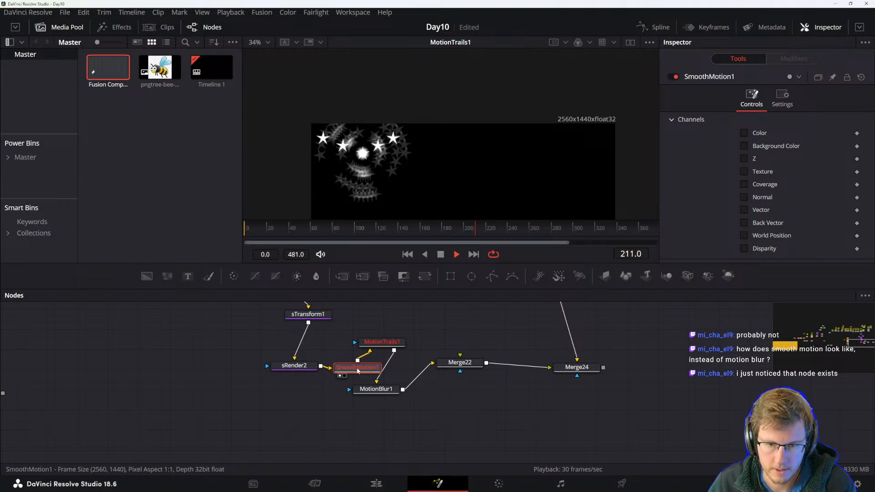
{"action": "left_click_drag", "start_coordinate": [359, 371], "coordinate": [285, 421]}
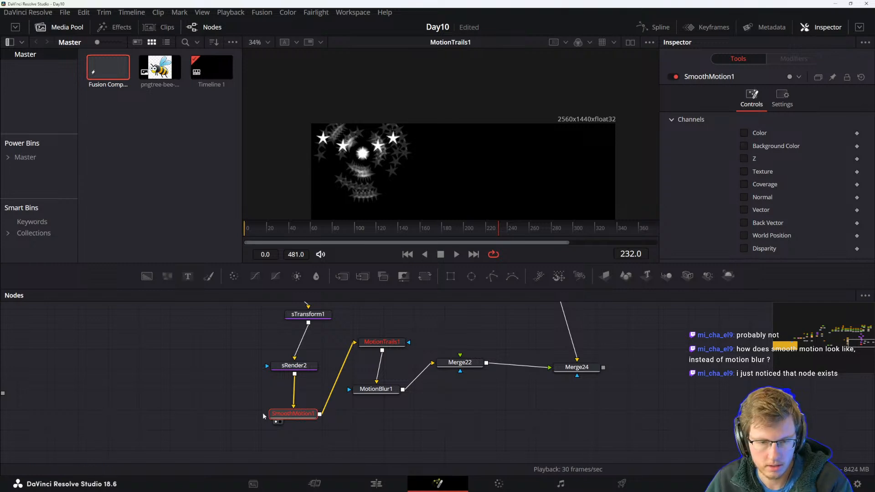
Enable the Color, Background Color, Z and Texture channels on SmoothMotion1.
{"action": "left_click", "coordinate": [744, 147]}
{"action": "left_click", "coordinate": [744, 158]}
{"action": "left_click", "coordinate": [744, 172]}
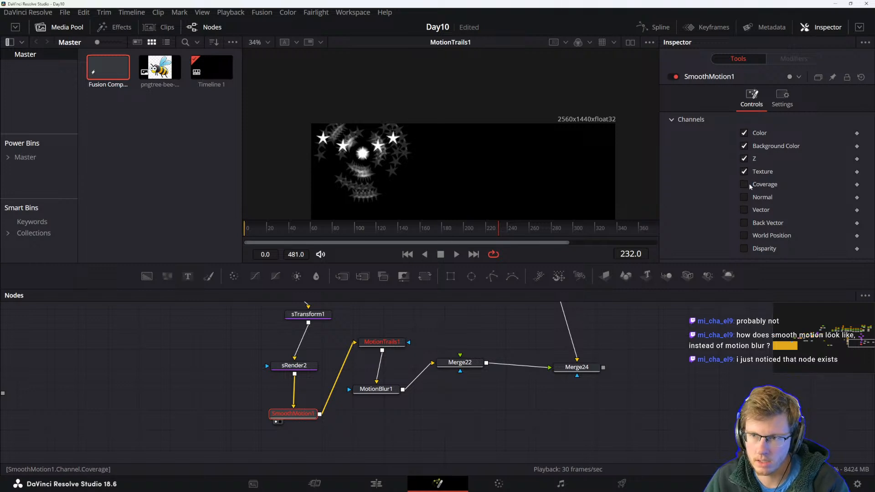
Stop playback and delete the SmoothMotion1 node.
{"action": "key", "text": "space"}
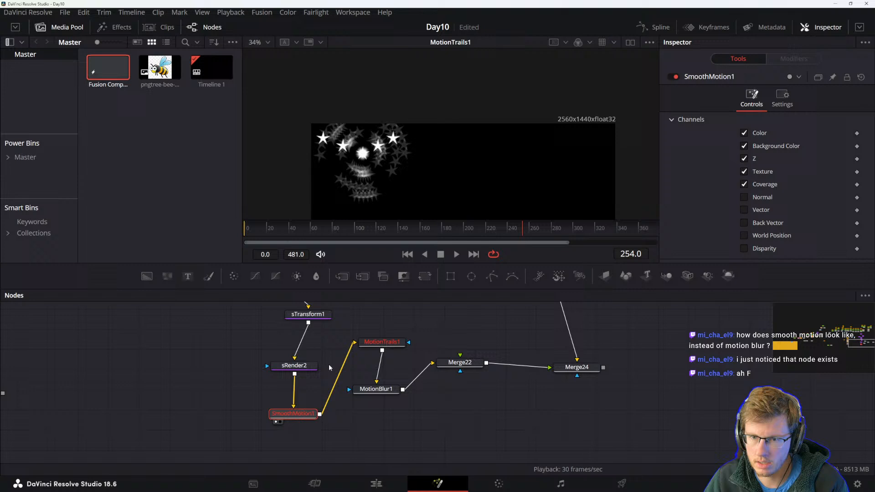
{"action": "key", "text": "Delete"}
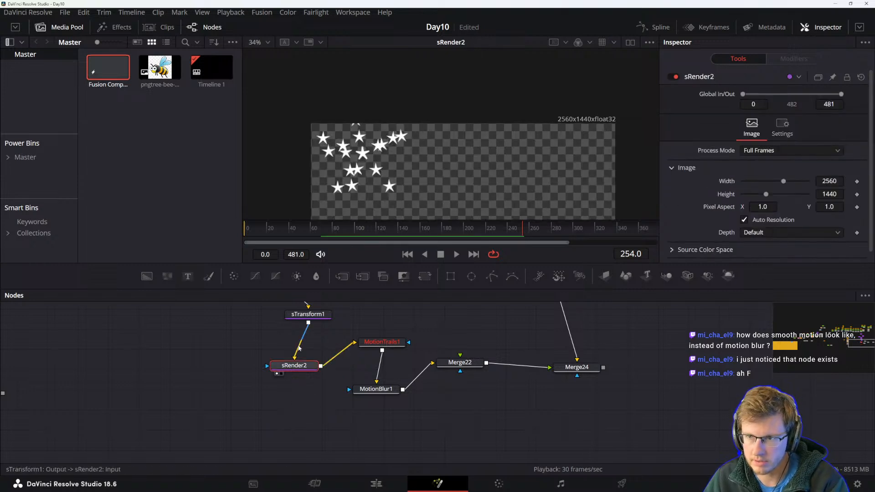
Preview the MotionTrails1 and MotionBlur1 outputs during playback.
{"action": "left_click", "coordinate": [394, 342]}
{"action": "key", "text": "1"}
{"action": "key", "text": "space"}
{"action": "key", "text": "space"}
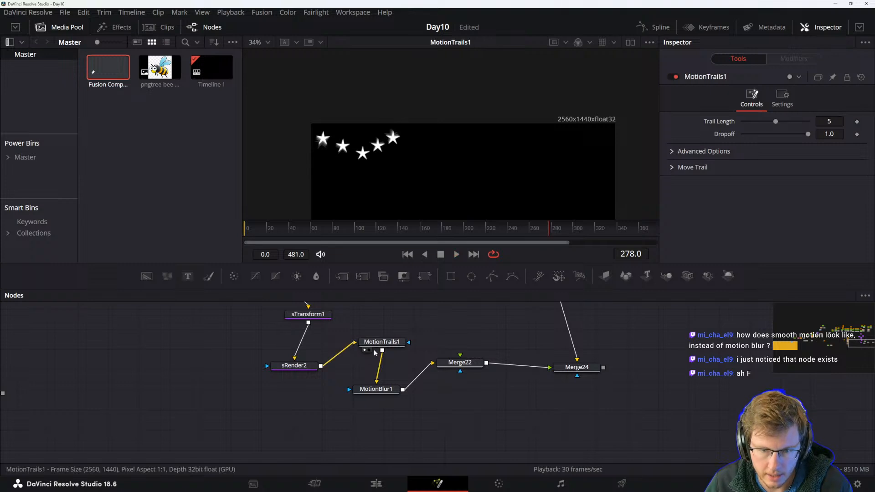
{"action": "left_click", "coordinate": [383, 389]}
{"action": "left_click", "coordinate": [335, 378]}
{"action": "key", "text": "space"}
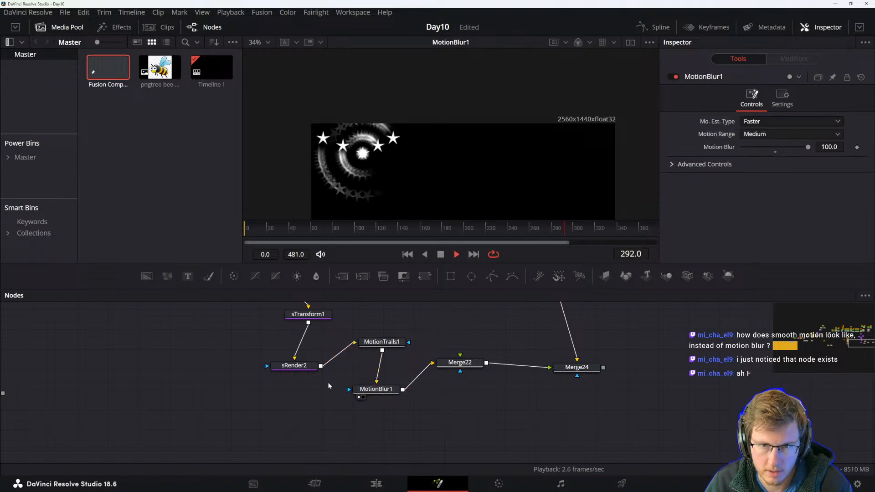
{"action": "left_click_drag", "start_coordinate": [373, 392], "coordinate": [370, 394]}
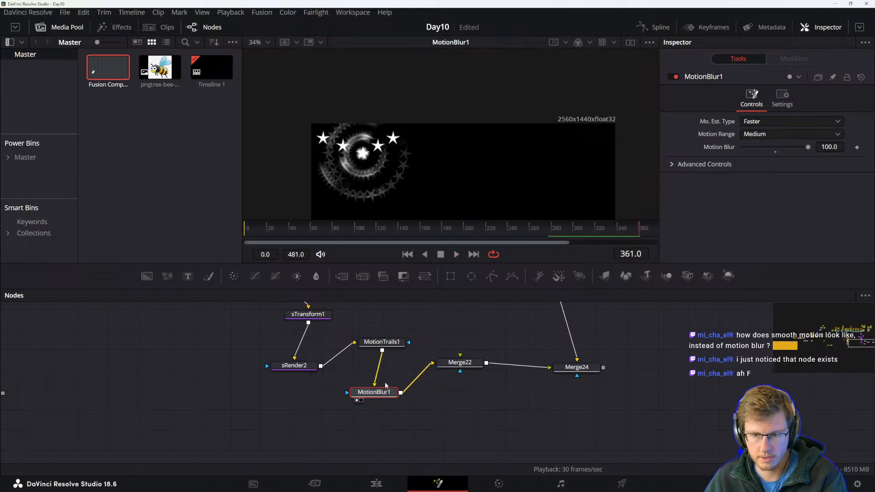
{"action": "left_click", "coordinate": [460, 362]}
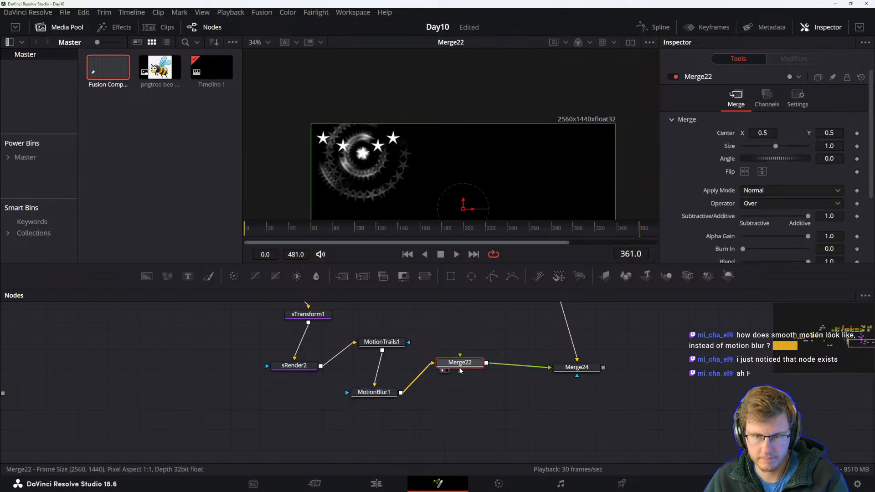
Scale sTransform1 to 0.25 in X and Y size and move the stars toward the frame's upper-left corner.
{"action": "left_click_drag", "start_coordinate": [324, 349], "coordinate": [328, 434]}
{"action": "left_click", "coordinate": [313, 427]}
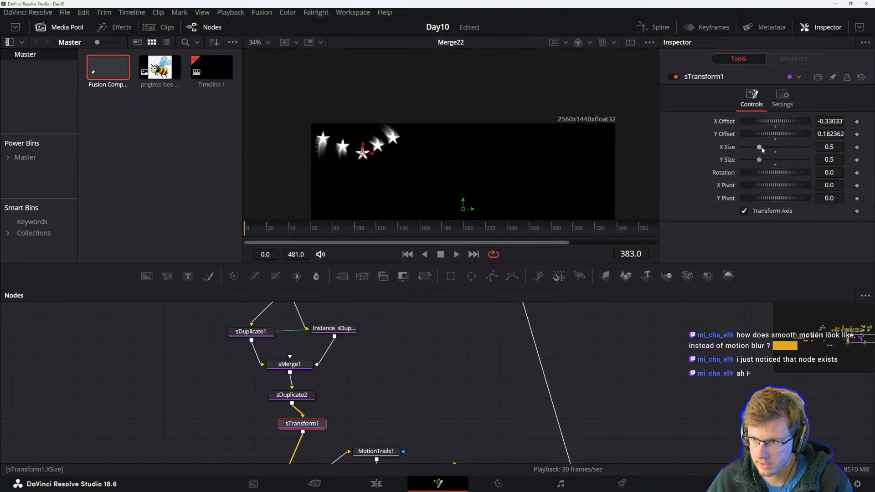
{"action": "left_click_drag", "start_coordinate": [758, 149], "coordinate": [755, 148]}
{"action": "left_click", "coordinate": [844, 147]}
{"action": "type", "text": "0.25"}
{"action": "key", "text": "Tab"}
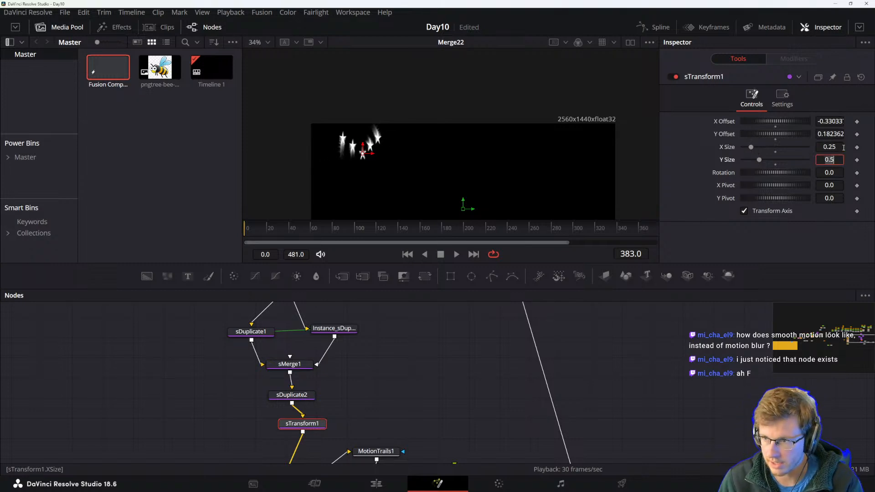
{"action": "type", "text": ".25"}
{"action": "key", "text": "Tab"}
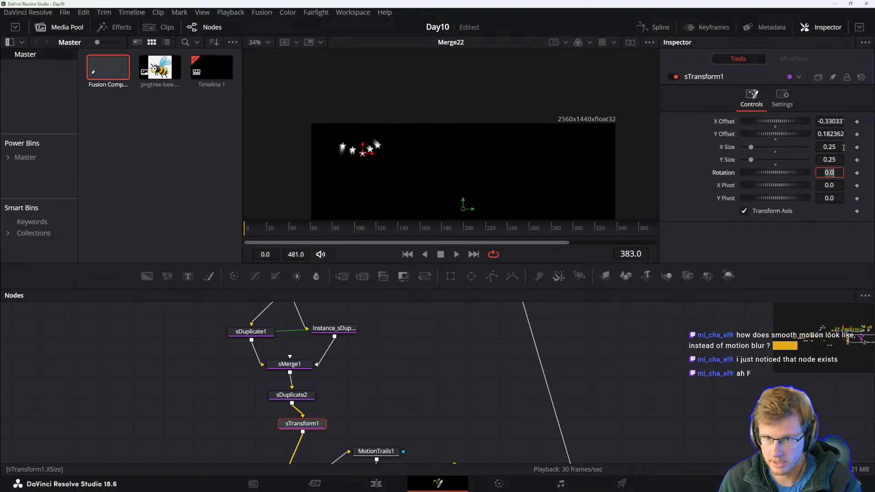
{"action": "left_click_drag", "start_coordinate": [371, 153], "coordinate": [342, 140]}
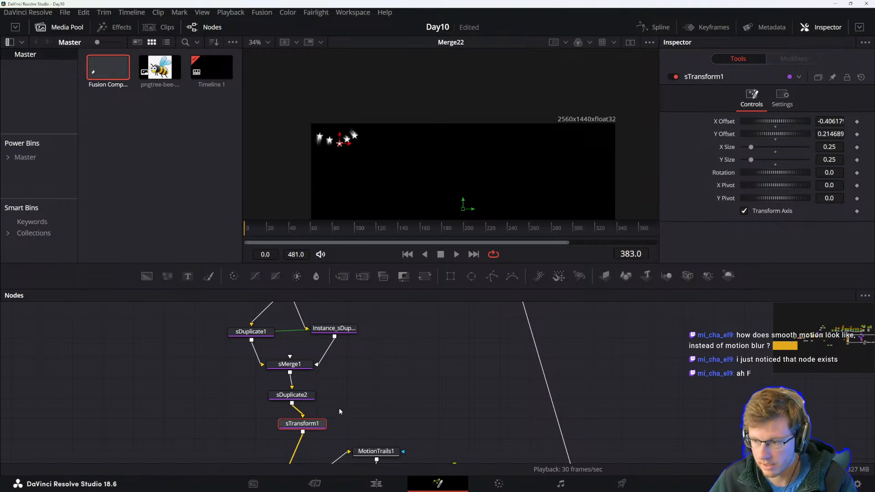
Rearrange sRender2, MotionTrails1, MotionBlur1 and Merge22 into a tidy aligned row in the node graph.
{"action": "left_click_drag", "start_coordinate": [286, 428], "coordinate": [278, 428]}
{"action": "left_click_drag", "start_coordinate": [332, 425], "coordinate": [374, 353]}
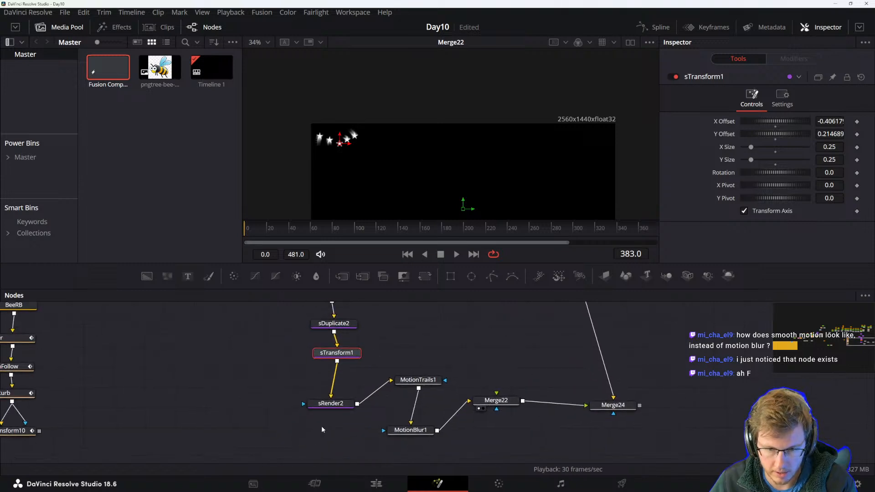
{"action": "mouse_move", "coordinate": [330, 405]}
{"action": "left_mouse_down"}
{"action": "mouse_move", "coordinate": [336, 372]}
{"action": "mouse_move", "coordinate": [334, 393]}
{"action": "left_mouse_up"}
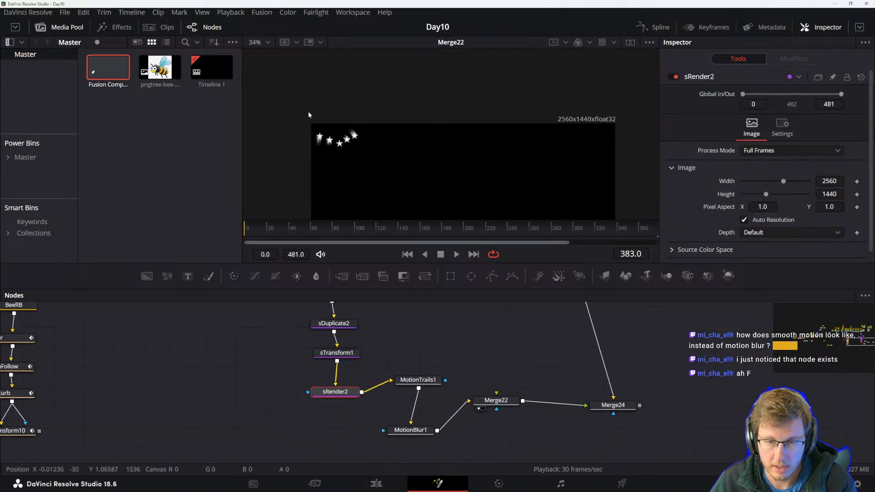
{"action": "left_click_drag", "start_coordinate": [418, 380], "coordinate": [415, 391]}
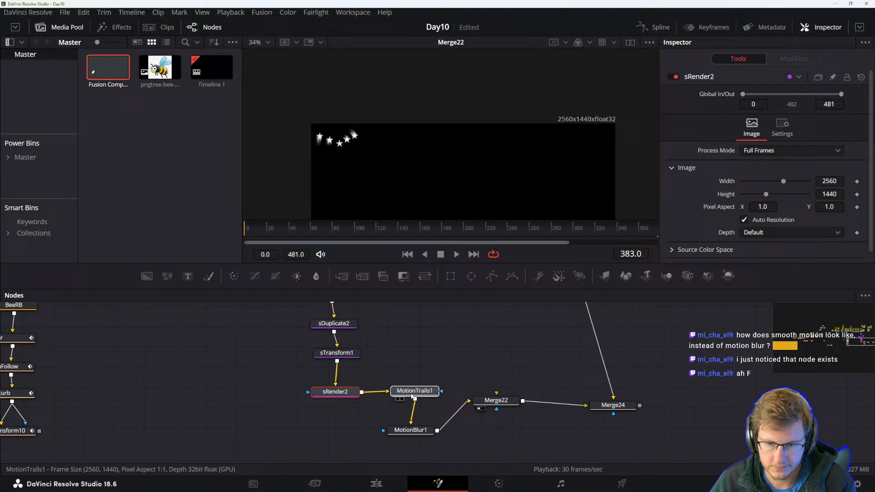
{"action": "mouse_move", "coordinate": [410, 430]}
{"action": "left_mouse_down"}
{"action": "mouse_move", "coordinate": [412, 438]}
{"action": "mouse_move", "coordinate": [413, 422]}
{"action": "left_mouse_up"}
{"action": "left_click", "coordinate": [433, 366]}
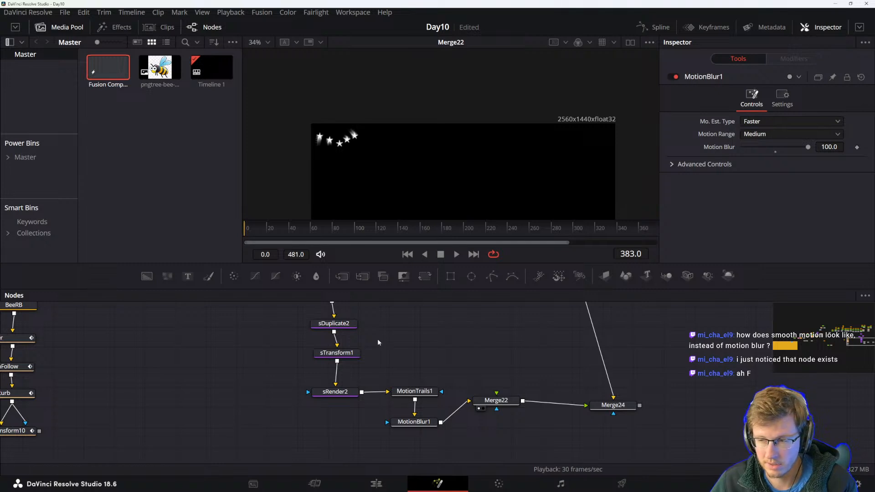
{"action": "left_click_drag", "start_coordinate": [490, 401], "coordinate": [492, 419]}
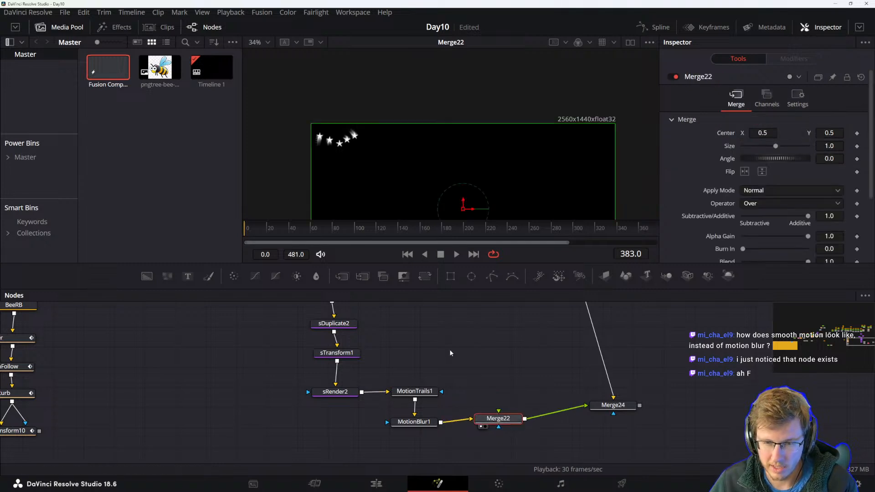
Navigate the node graph to the bee branch and view the BeeRB node's output.
{"action": "left_click", "coordinate": [450, 353]}
{"action": "left_click", "coordinate": [425, 422]}
{"action": "left_click", "coordinate": [445, 333]}
{"action": "key", "text": "space"}
{"action": "key", "text": "space"}
{"action": "left_click_drag", "start_coordinate": [345, 352], "coordinate": [565, 397]}
{"action": "left_click_drag", "start_coordinate": [315, 412], "coordinate": [373, 349]}
{"action": "left_click", "coordinate": [295, 411]}
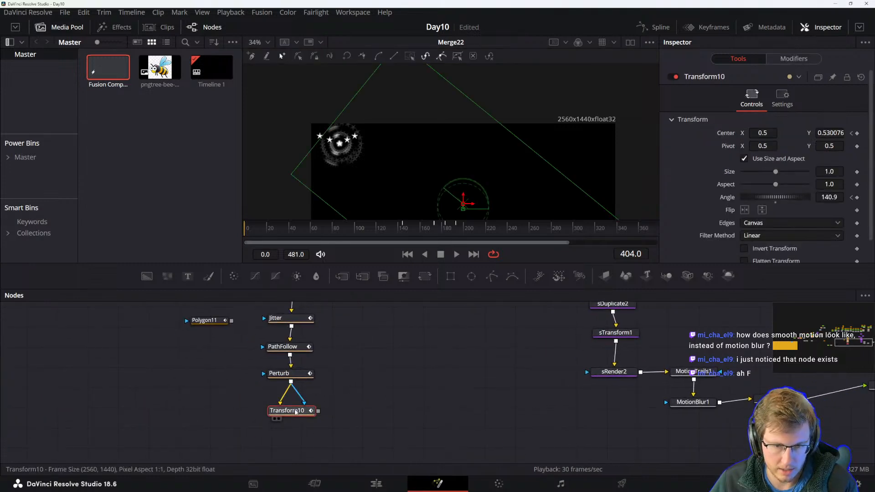
{"action": "left_click_drag", "start_coordinate": [418, 412], "coordinate": [362, 465]}
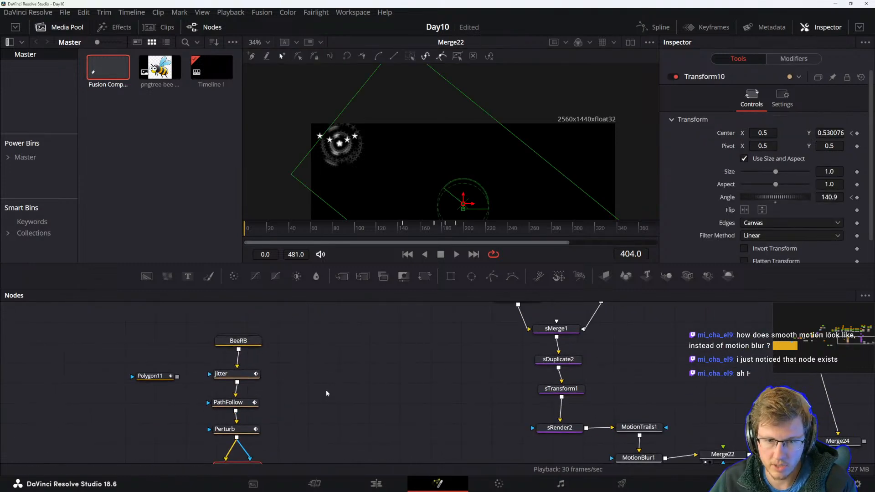
{"action": "left_click_drag", "start_coordinate": [327, 389], "coordinate": [361, 401]}
{"action": "left_click", "coordinate": [279, 354]}
{"action": "key", "text": "1"}
Reposition Merge22 and Merge24 in the node graph and view Merge24's combined result.
{"action": "left_click_drag", "start_coordinate": [341, 371], "coordinate": [360, 296]}
{"action": "left_click_drag", "start_coordinate": [457, 199], "coordinate": [454, 126]}
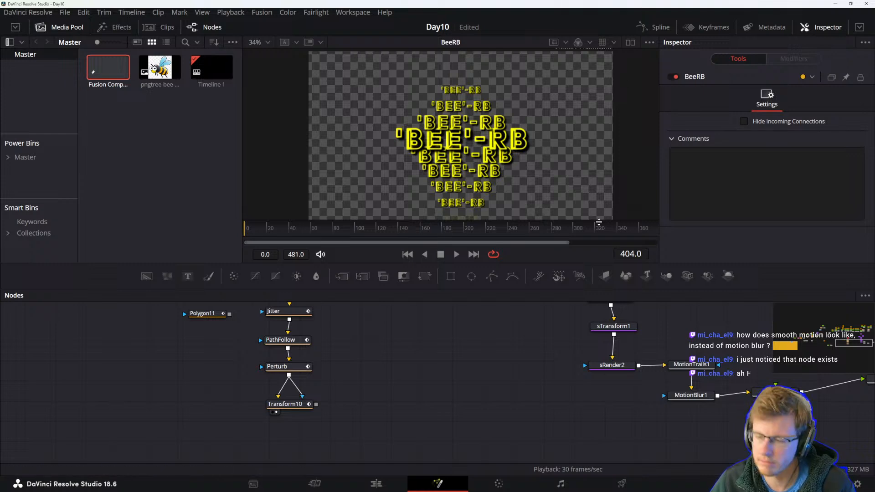
{"action": "left_click_drag", "start_coordinate": [518, 355], "coordinate": [519, 387]}
{"action": "left_click_drag", "start_coordinate": [757, 393], "coordinate": [490, 398]}
{"action": "left_click", "coordinate": [483, 429]}
{"action": "left_click_drag", "start_coordinate": [569, 420], "coordinate": [565, 412]}
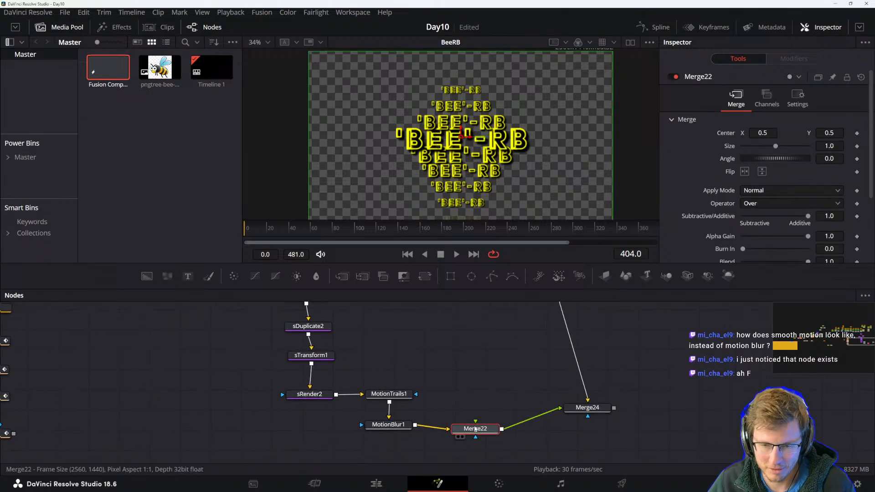
{"action": "left_click", "coordinate": [577, 408]}
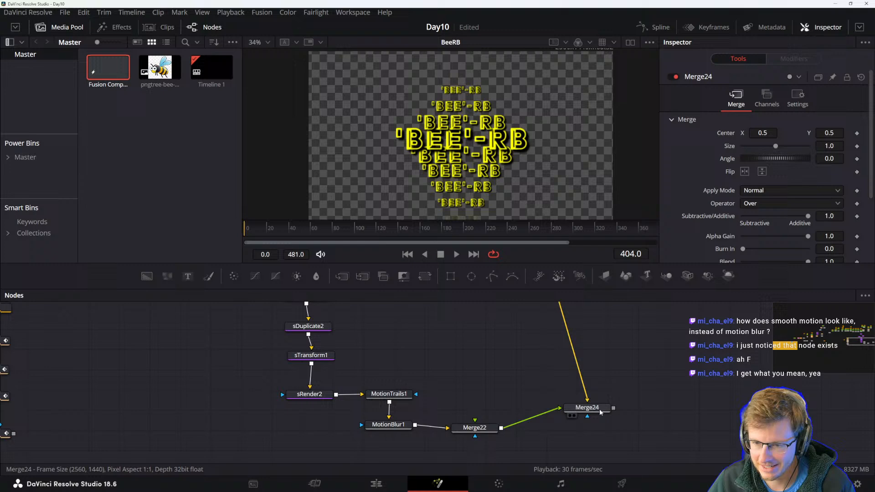
{"action": "left_click_drag", "start_coordinate": [601, 414], "coordinate": [603, 426]}
{"action": "key", "text": "1"}
Play the merged result and inspect Merge22's channel settings.
{"action": "left_click_drag", "start_coordinate": [480, 349], "coordinate": [503, 350]}
{"action": "left_click", "coordinate": [457, 256]}
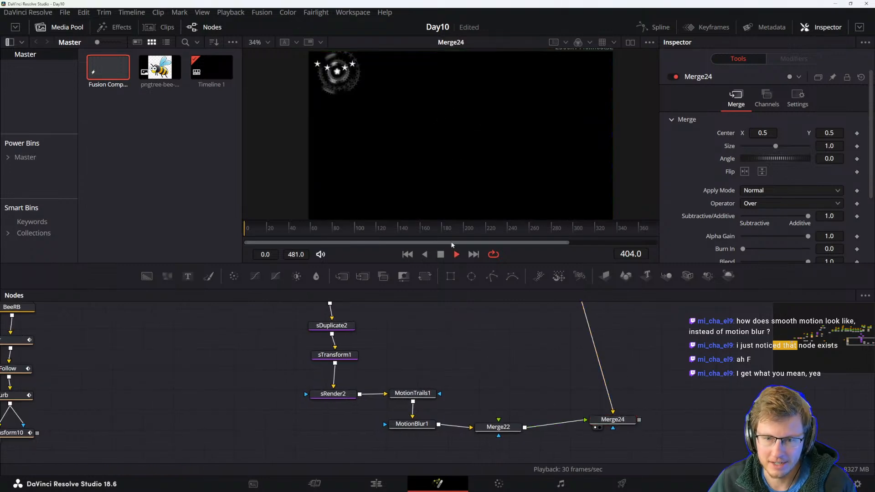
{"action": "left_click", "coordinate": [457, 255]}
{"action": "mouse_move", "coordinate": [509, 310]}
{"action": "left_mouse_down"}
{"action": "mouse_move", "coordinate": [510, 403]}
{"action": "mouse_move", "coordinate": [521, 313]}
{"action": "left_mouse_up"}
{"action": "left_click", "coordinate": [496, 394]}
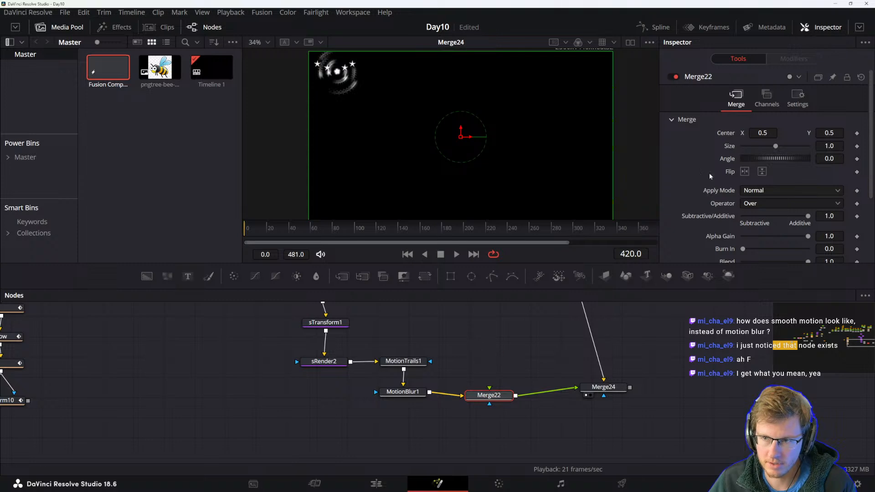
{"action": "left_click", "coordinate": [766, 100]}
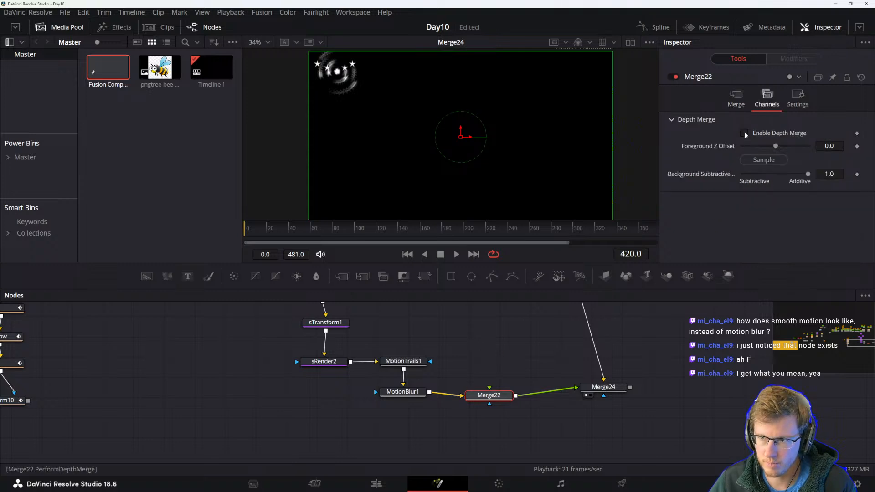
Move MotionBlur1 lower in the node graph and view MotionTrails1's output.
{"action": "left_click", "coordinate": [403, 391]}
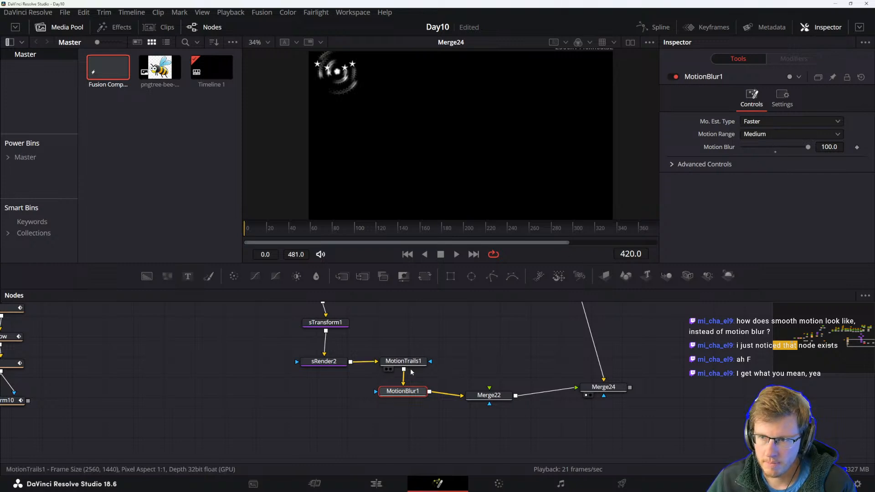
{"action": "left_click_drag", "start_coordinate": [409, 394], "coordinate": [406, 404]}
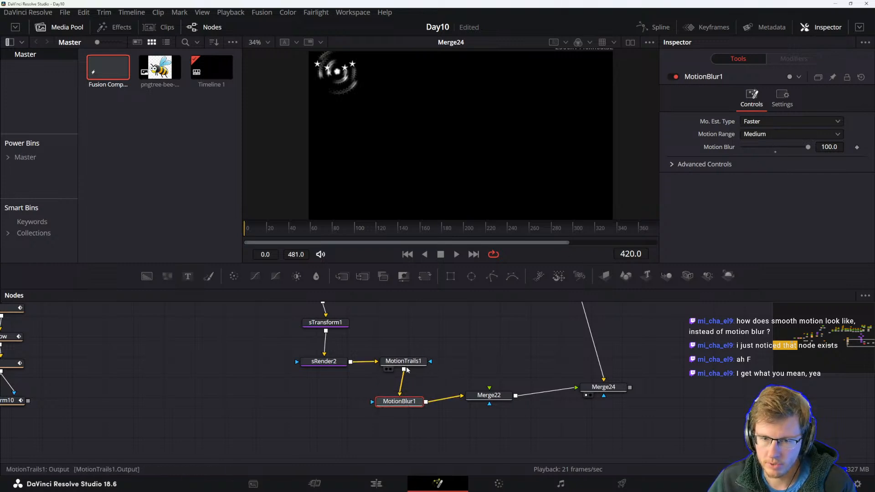
{"action": "left_click", "coordinate": [401, 392]}
{"action": "left_click", "coordinate": [407, 363]}
{"action": "key", "text": "1"}
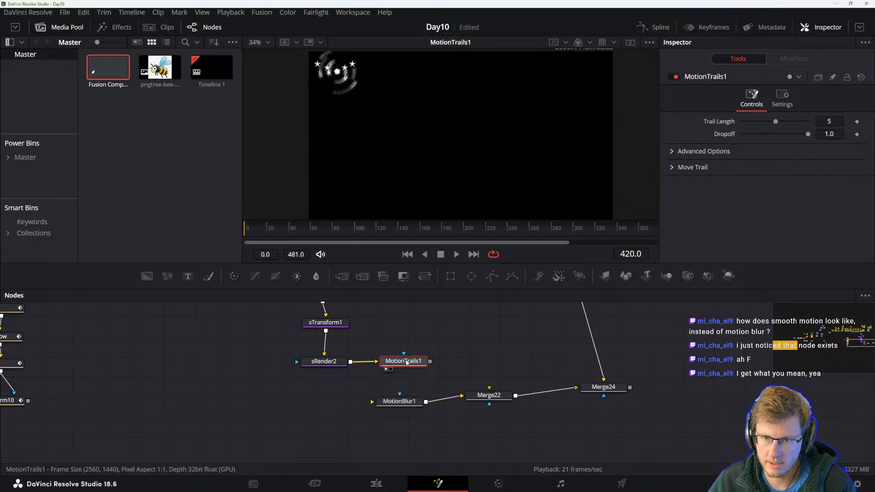
Compare the sRender2 and MotionTrails1 outputs in the viewer.
{"action": "scroll", "coordinate": [365, 388], "scroll_direction": "up", "scroll_amount": 2}
{"action": "left_click", "coordinate": [338, 387]}
{"action": "key", "text": "1"}
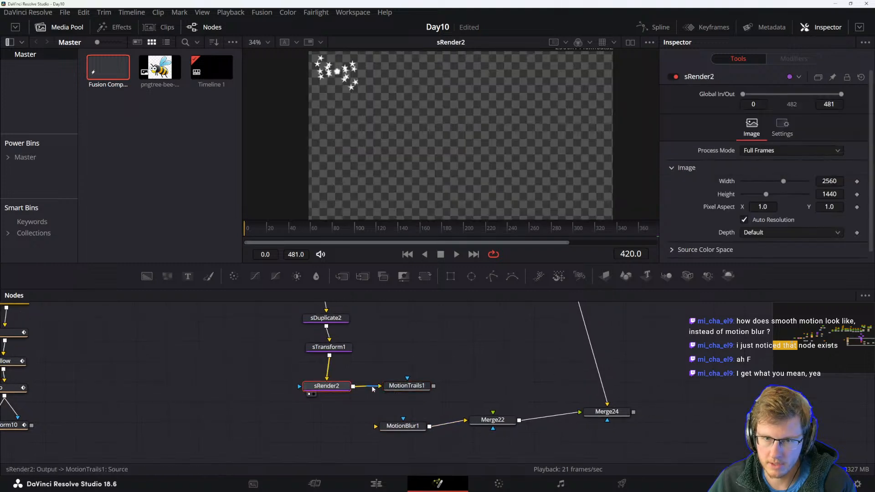
{"action": "left_click", "coordinate": [406, 385]}
{"action": "key", "text": "1"}
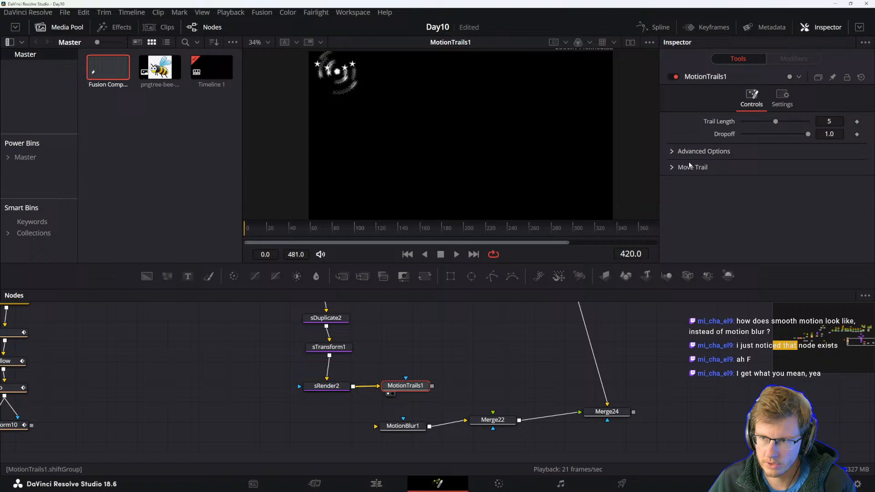
Examine MotionTrails1's Advanced Options, Move Trail and Settings parameters.
{"action": "left_click", "coordinate": [672, 152]}
{"action": "left_click", "coordinate": [677, 195]}
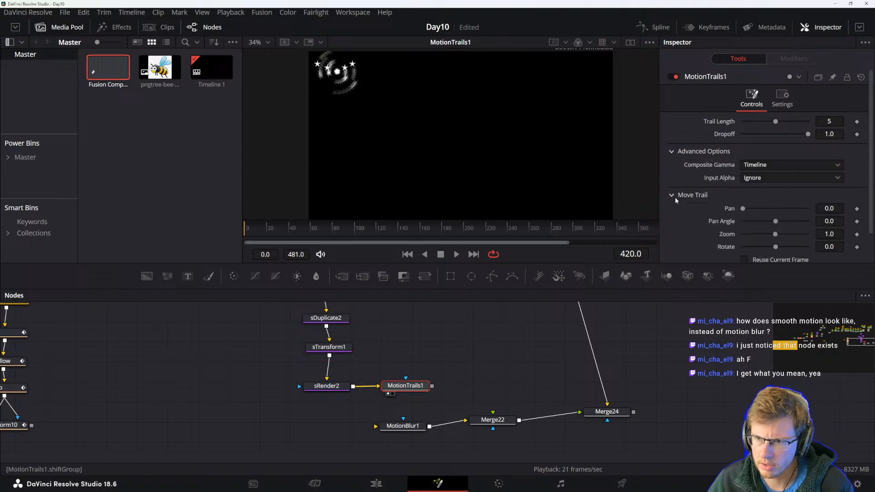
{"action": "scroll", "coordinate": [729, 212], "scroll_direction": "down", "scroll_amount": 1}
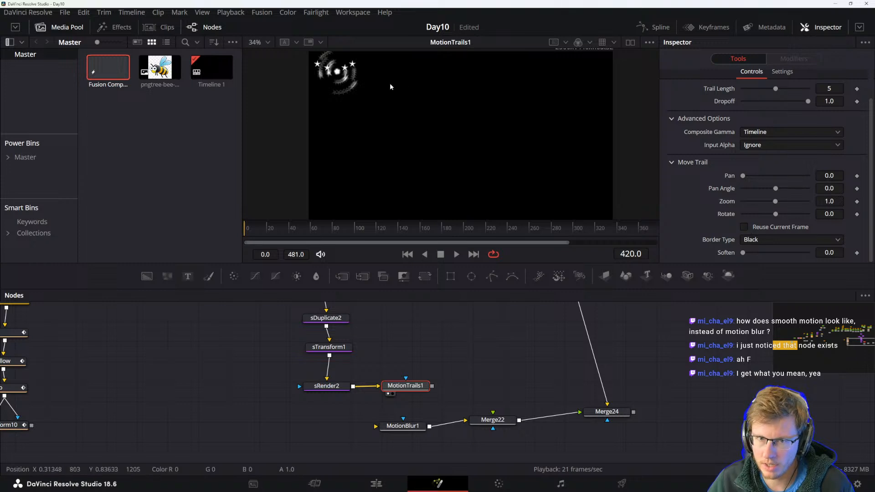
{"action": "scroll", "coordinate": [383, 107], "scroll_direction": "up", "scroll_amount": 2}
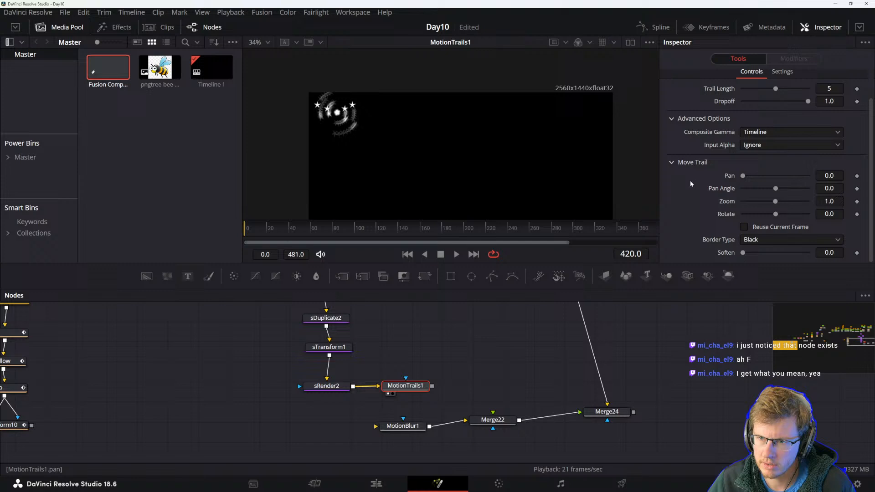
{"action": "scroll", "coordinate": [734, 156], "scroll_direction": "up", "scroll_amount": 2}
{"action": "left_click", "coordinate": [780, 102]}
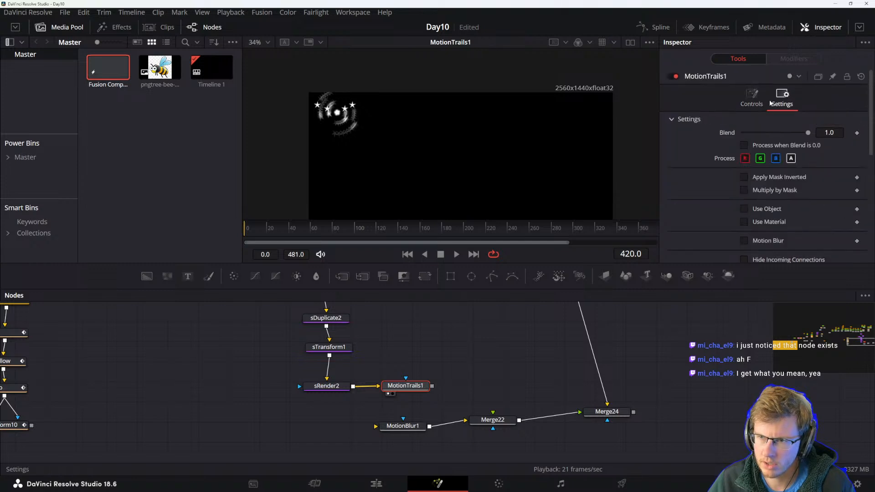
{"action": "left_click", "coordinate": [745, 177]}
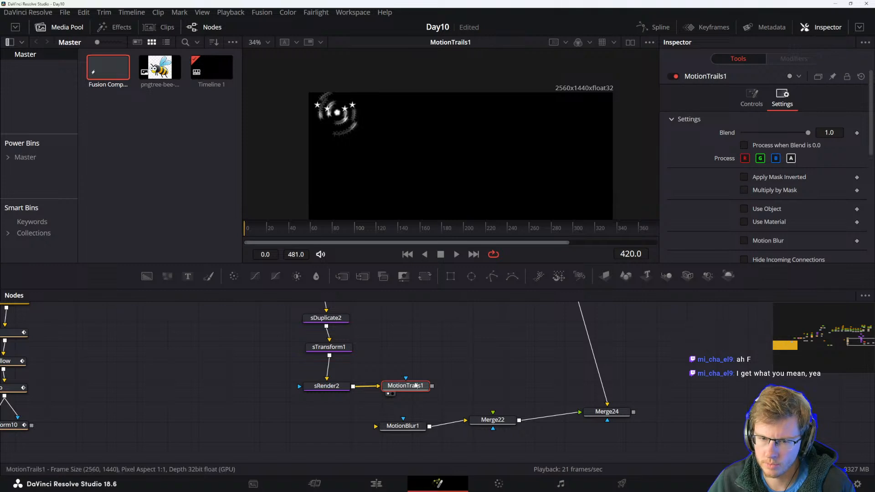
{"action": "left_click", "coordinate": [341, 387]}
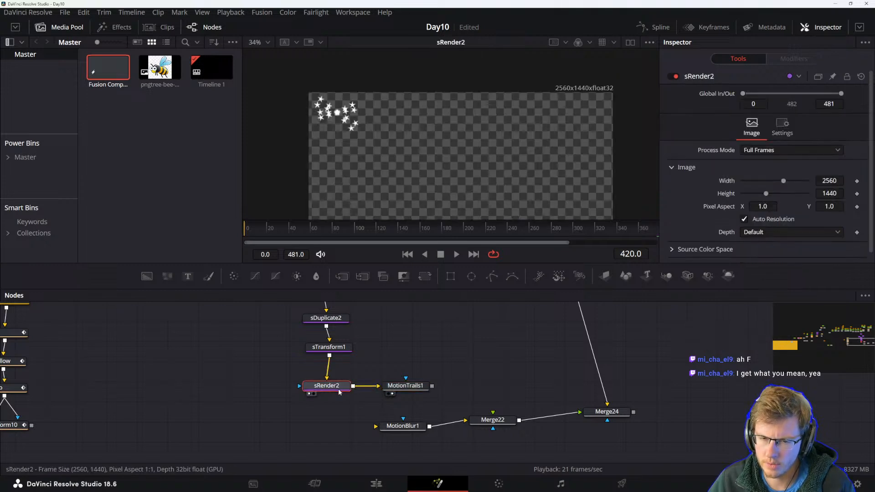
{"action": "left_click", "coordinate": [387, 390]}
{"action": "left_click", "coordinate": [757, 97]}
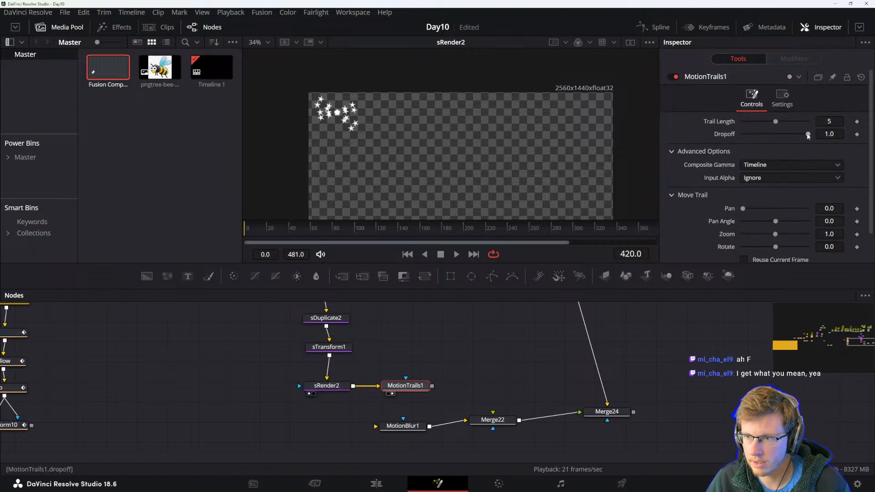
View MotionTrails1's output and set its Input Alpha to Use In Compositing, keeping Composite Gamma at Timeline.
{"action": "key", "text": "1"}
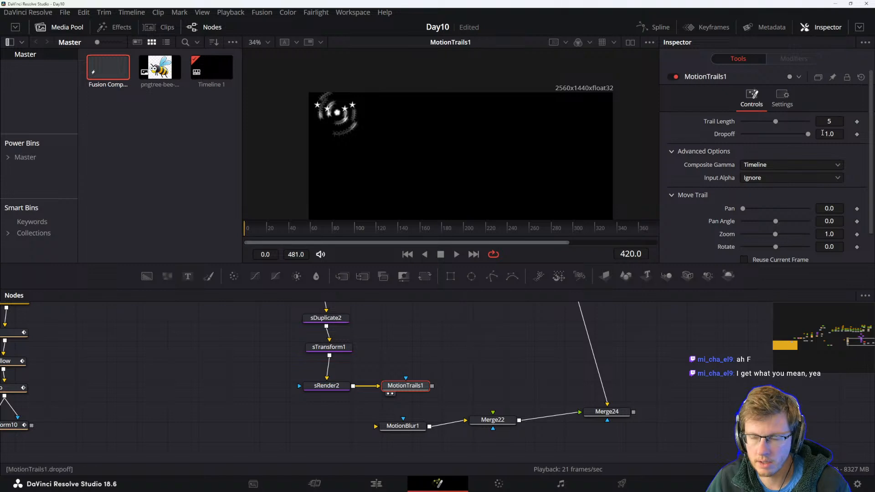
{"action": "mouse_move", "coordinate": [809, 134]}
{"action": "left_mouse_down"}
{"action": "mouse_move", "coordinate": [726, 135]}
{"action": "mouse_move", "coordinate": [809, 135]}
{"action": "left_mouse_up"}
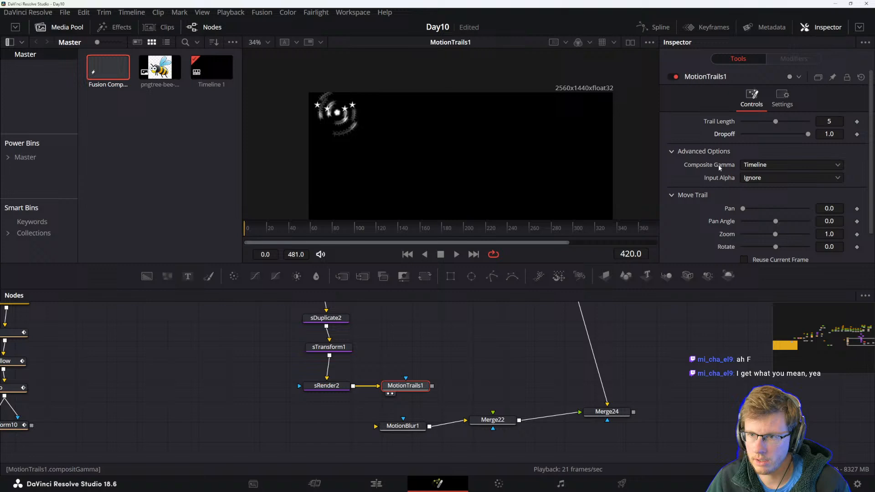
{"action": "left_click", "coordinate": [755, 166]}
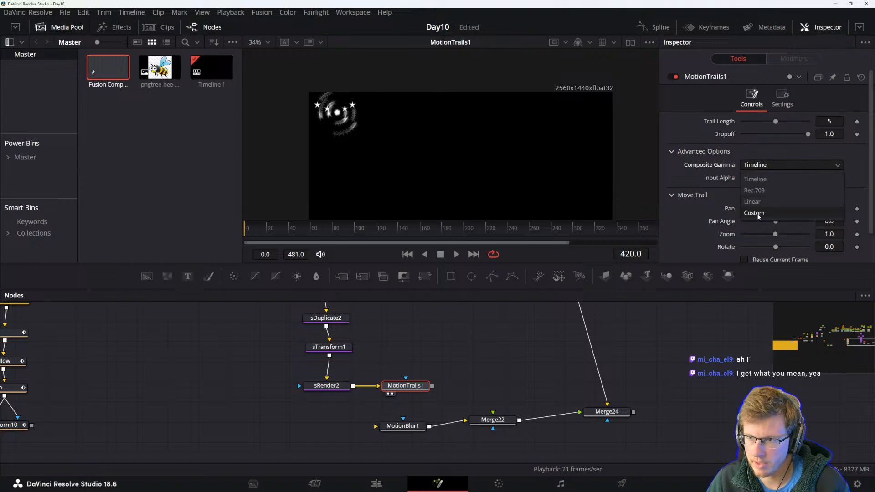
{"action": "left_click", "coordinate": [756, 179]}
{"action": "left_click", "coordinate": [757, 179]}
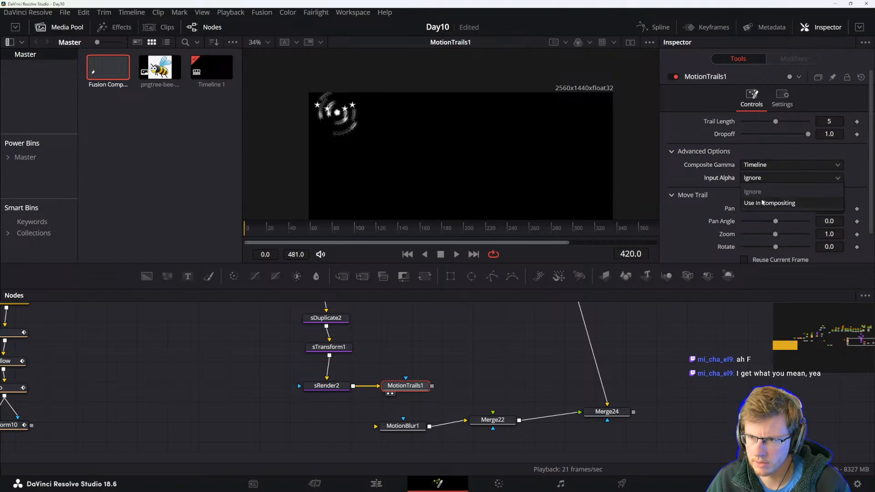
{"action": "left_click", "coordinate": [762, 202]}
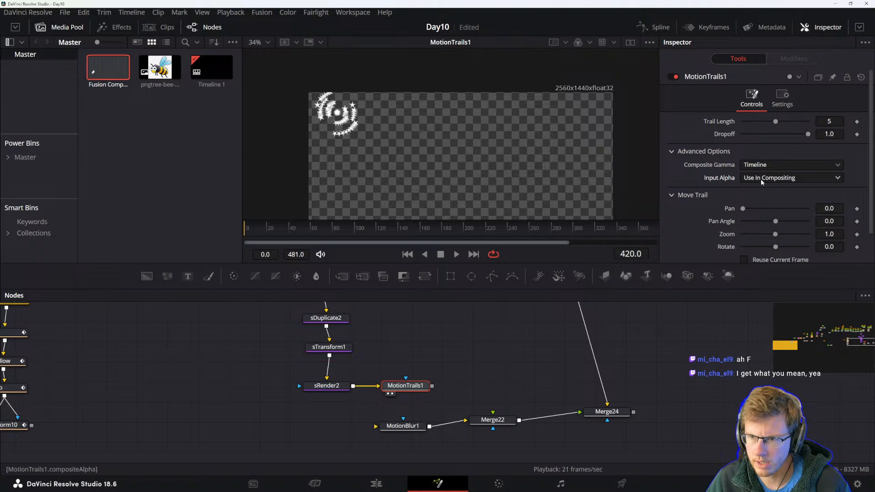
{"action": "left_click", "coordinate": [761, 179]}
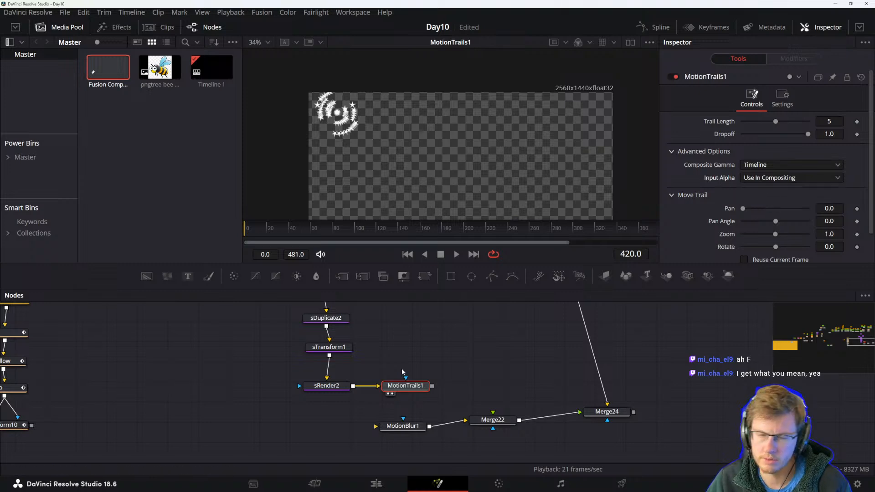
Connect MotionTrails1's output into MotionBlur1 and view MotionBlur1's result.
{"action": "left_click_drag", "start_coordinate": [433, 386], "coordinate": [421, 424]}
{"action": "left_click", "coordinate": [412, 428]}
{"action": "key", "text": "1"}
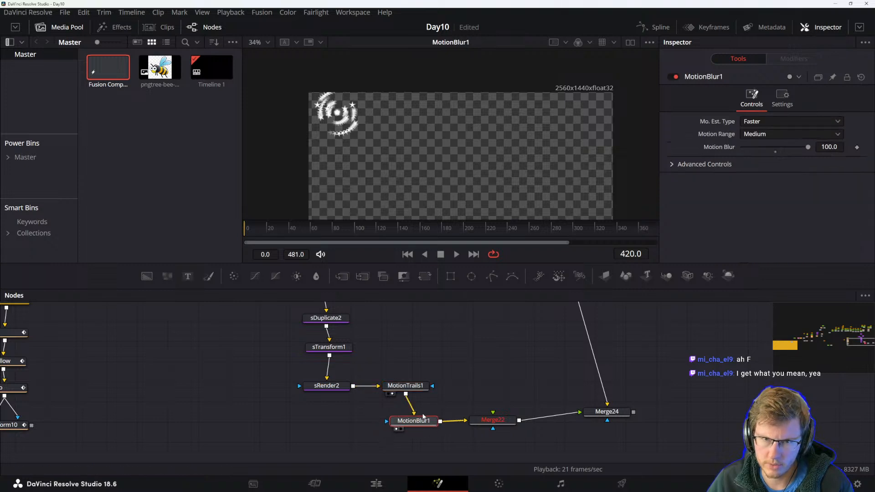
View Merge22 and Merge24 outputs and play the combined bee and star animation.
{"action": "left_click", "coordinate": [492, 420]}
{"action": "key", "text": "1"}
{"action": "left_click", "coordinate": [605, 411]}
{"action": "key", "text": "1"}
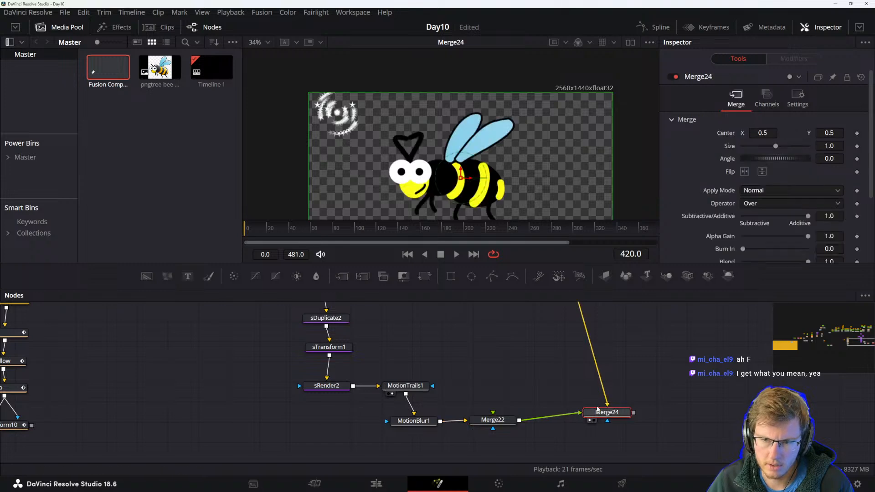
{"action": "scroll", "coordinate": [543, 377], "scroll_direction": "up", "scroll_amount": 1}
{"action": "left_click", "coordinate": [482, 382]}
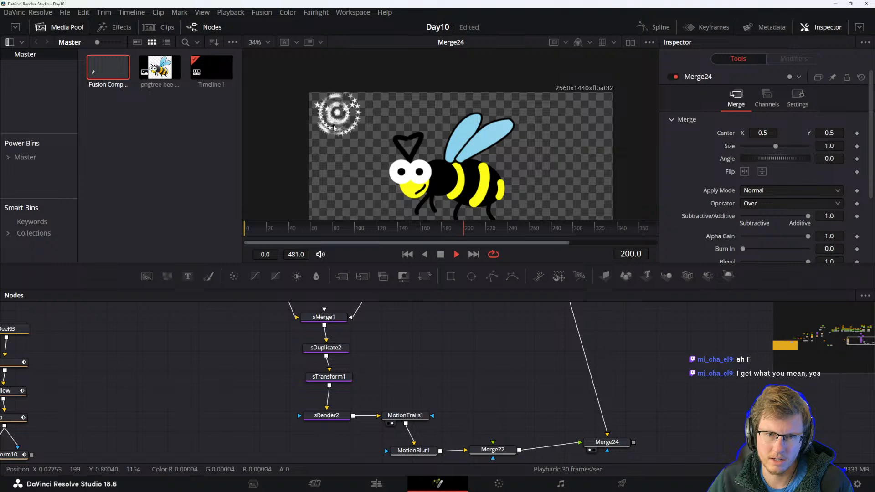
{"action": "key", "text": "space"}
Try adjusting sTransform1's rotation, then undo the change.
{"action": "left_click_drag", "start_coordinate": [414, 376], "coordinate": [450, 360]}
{"action": "left_click", "coordinate": [364, 361]}
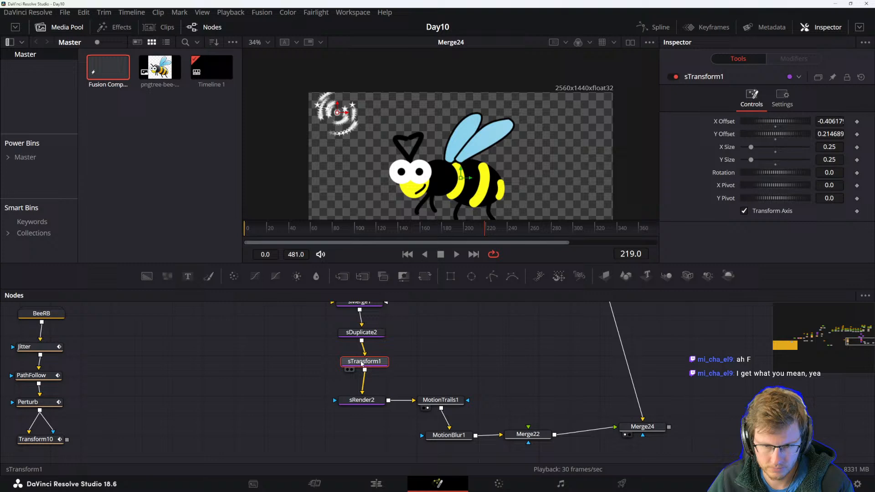
{"action": "left_click_drag", "start_coordinate": [771, 173], "coordinate": [781, 173]}
{"action": "key", "text": "ctrl+z"}
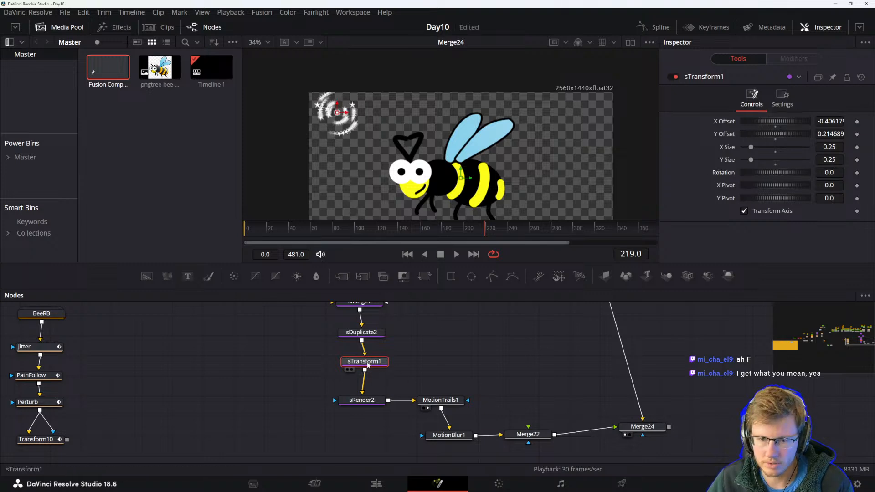
Keyframe sTransform1's rotation at frame 0 and set it to 180 at frame 30.
{"action": "left_click_drag", "start_coordinate": [308, 228], "coordinate": [230, 224]}
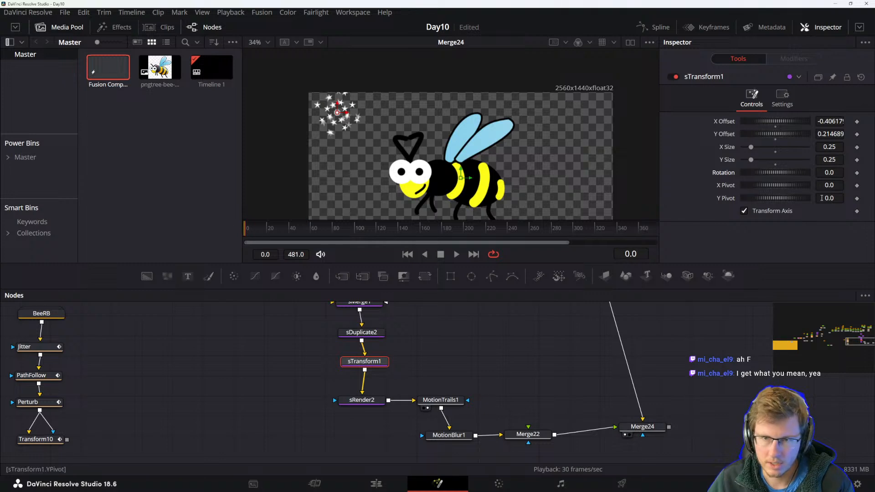
{"action": "left_click", "coordinate": [857, 173]}
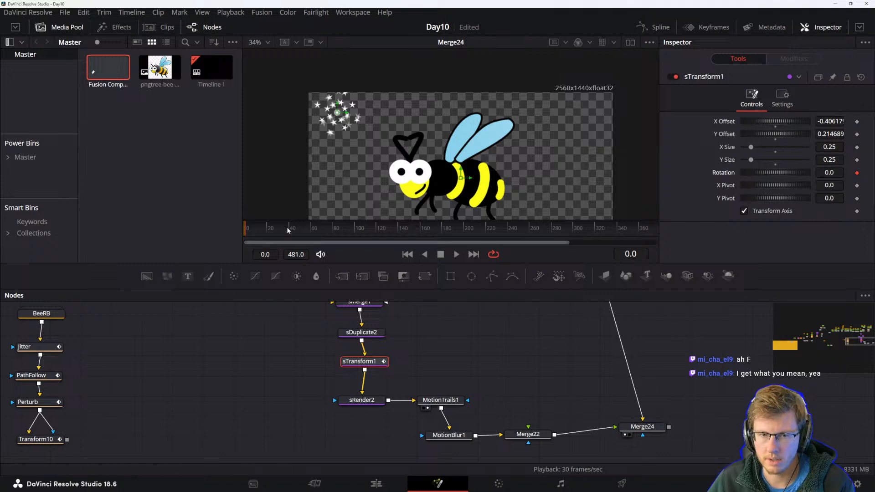
{"action": "mouse_move", "coordinate": [289, 231]}
{"action": "left_mouse_down"}
{"action": "mouse_move", "coordinate": [270, 232]}
{"action": "mouse_move", "coordinate": [277, 231]}
{"action": "left_mouse_up"}
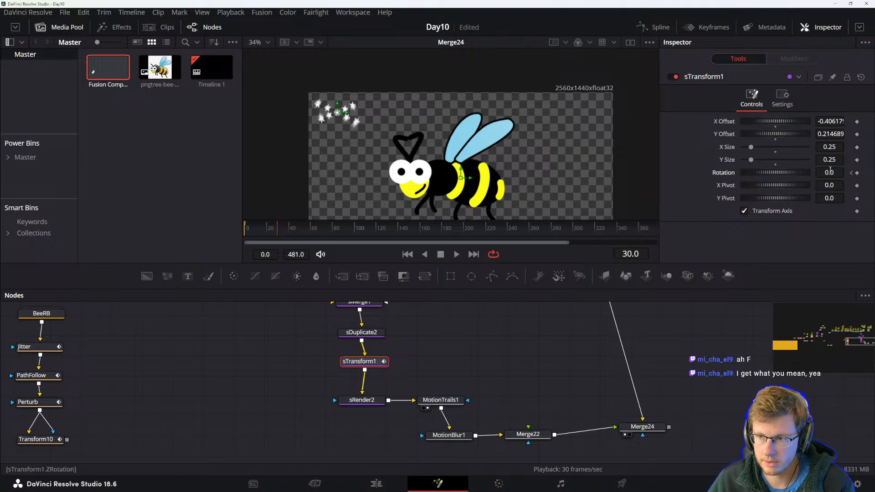
{"action": "left_click", "coordinate": [829, 173]}
{"action": "type", "text": "3.4"}
{"action": "key", "text": "Return"}
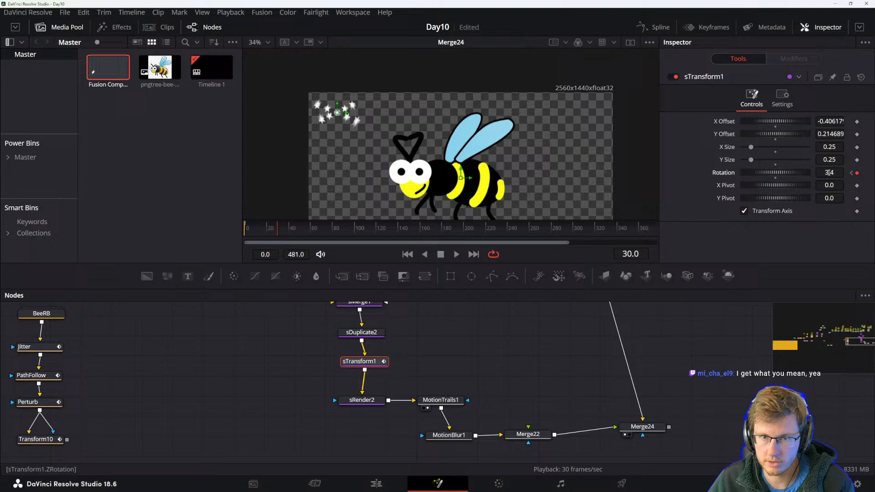
{"action": "type", "text": "180"}
{"action": "key", "text": "Return"}
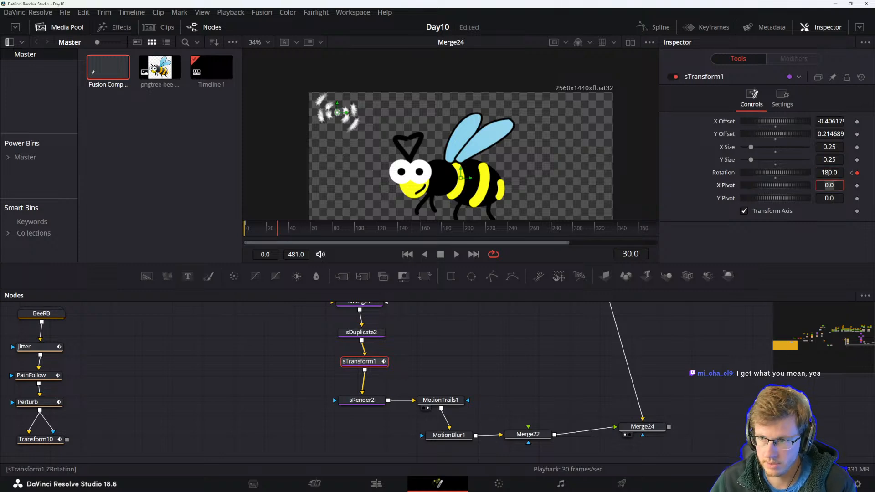
Reset sTransform1's rotation to 0 and give it the expression time.
{"action": "left_click_drag", "start_coordinate": [279, 226], "coordinate": [234, 225]}
{"action": "key", "text": "space"}
{"action": "key", "text": "space"}
{"action": "left_click", "coordinate": [827, 172]}
{"action": "type", "text": "0"}
{"action": "key", "text": "Return"}
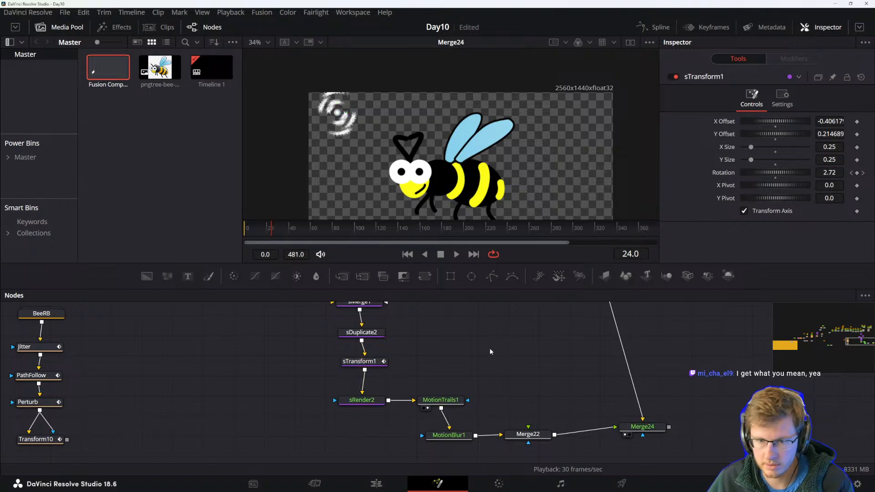
{"action": "left_click", "coordinate": [834, 173]}
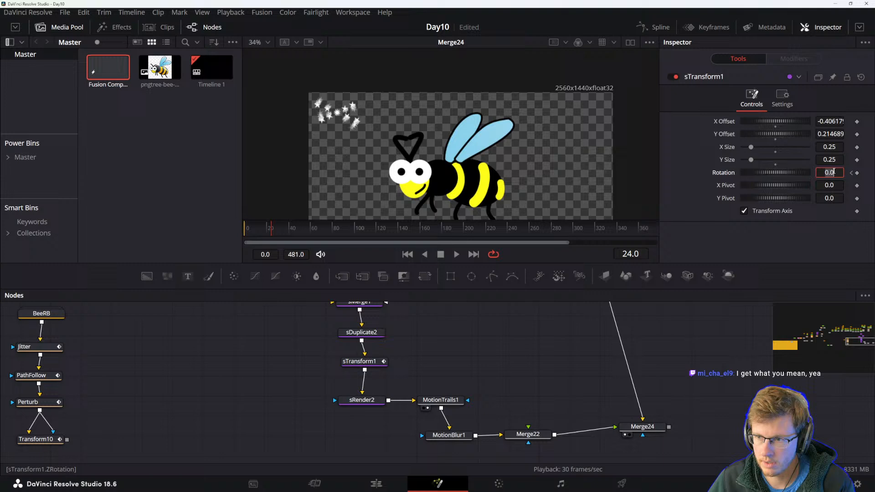
{"action": "type", "text": "="}
{"action": "key", "text": "Return"}
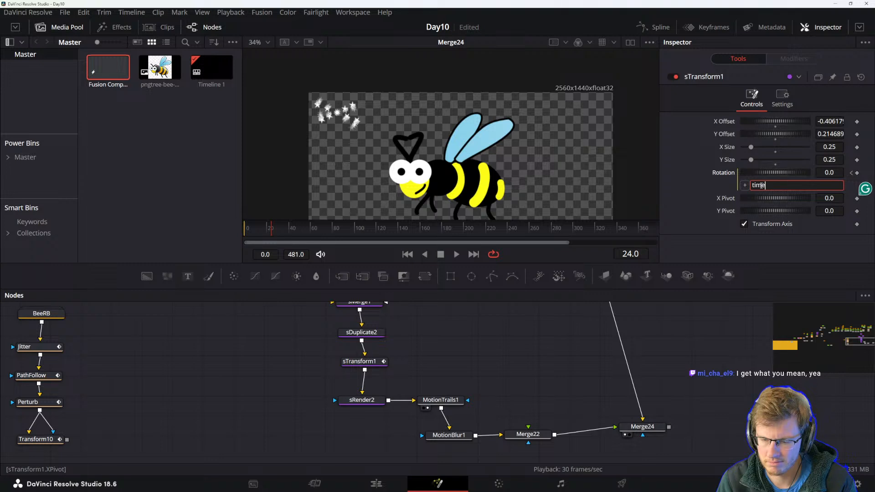
{"action": "key", "text": "Tab"}
Play the animation to check the expression-driven star rotation.
{"action": "left_click", "coordinate": [411, 374]}
{"action": "left_click_drag", "start_coordinate": [274, 227], "coordinate": [210, 229]}
{"action": "key", "text": "space"}
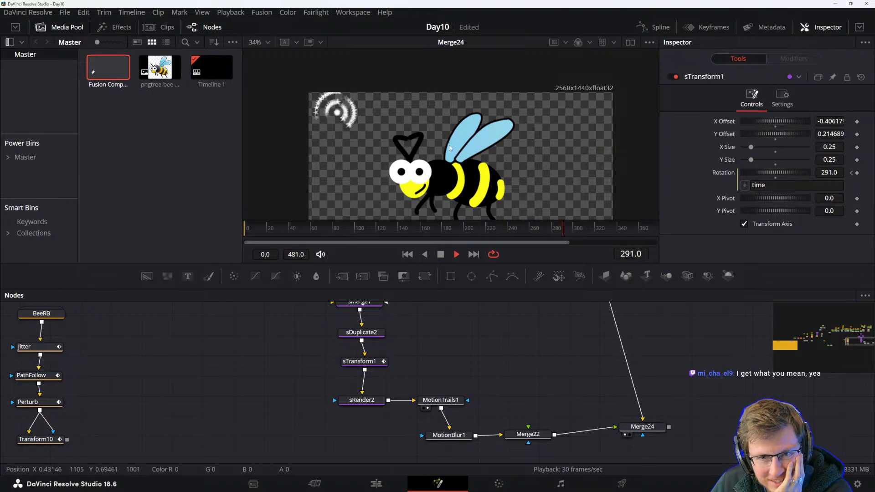
{"action": "key", "text": "space"}
Change the rotation expression to time*sin and inspect sRender2 and MotionTrails1.
{"action": "left_click", "coordinate": [799, 186]}
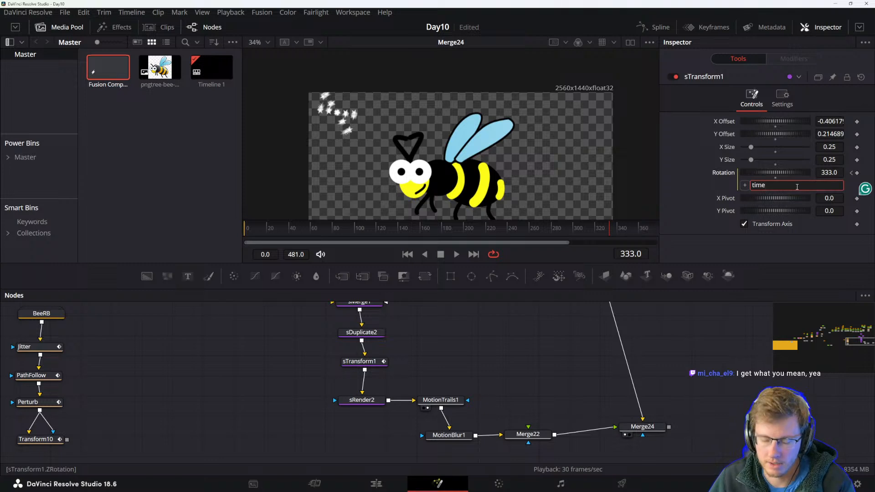
{"action": "type", "text": "*sin"}
{"action": "key", "text": "Return"}
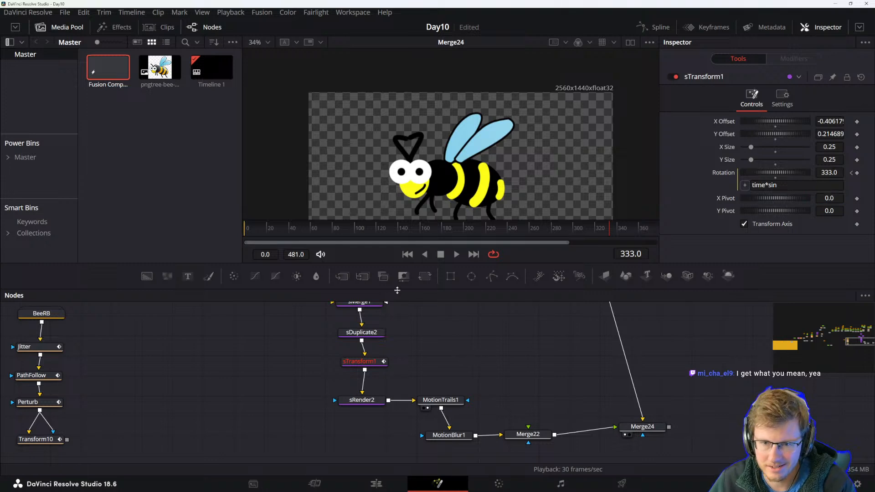
{"action": "left_click", "coordinate": [368, 363]}
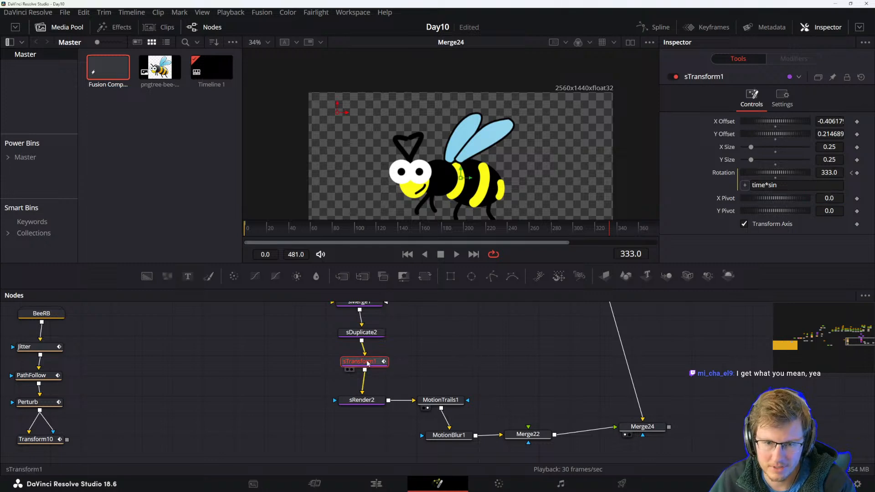
{"action": "left_click", "coordinate": [370, 401]}
{"action": "left_click", "coordinate": [441, 400]}
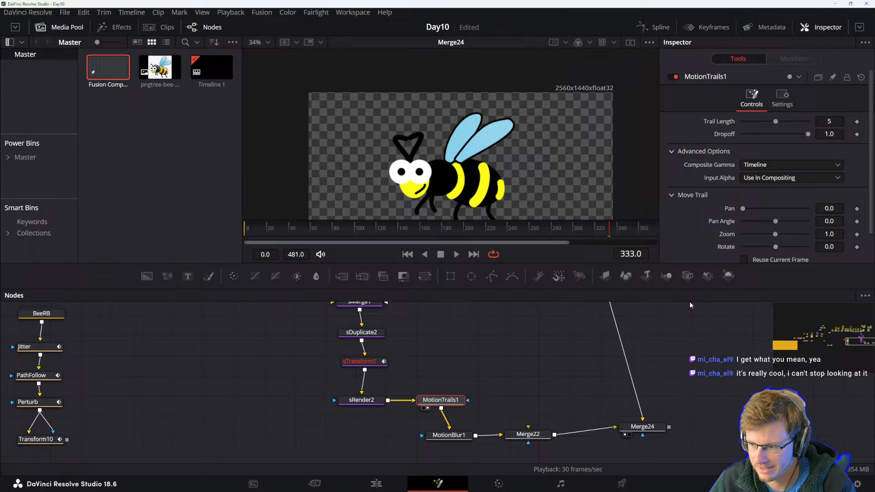
{"action": "left_click", "coordinate": [366, 362]}
Edit the rotation expression to time+sin and view sRender2's output.
{"action": "left_click", "coordinate": [766, 185]}
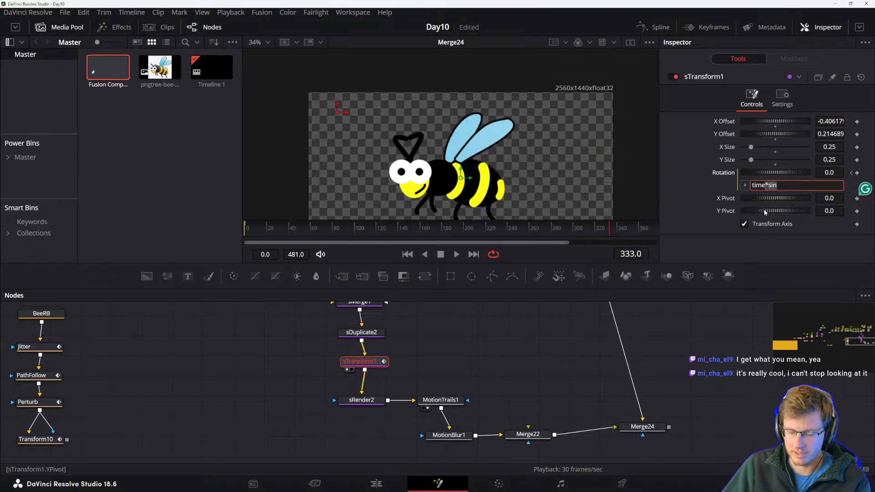
{"action": "type", "text": "+("}
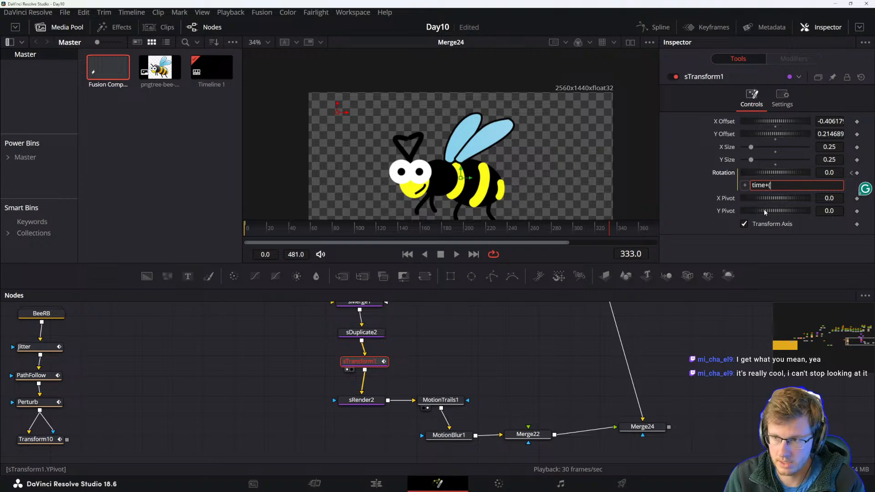
{"action": "type", "text": "t"}
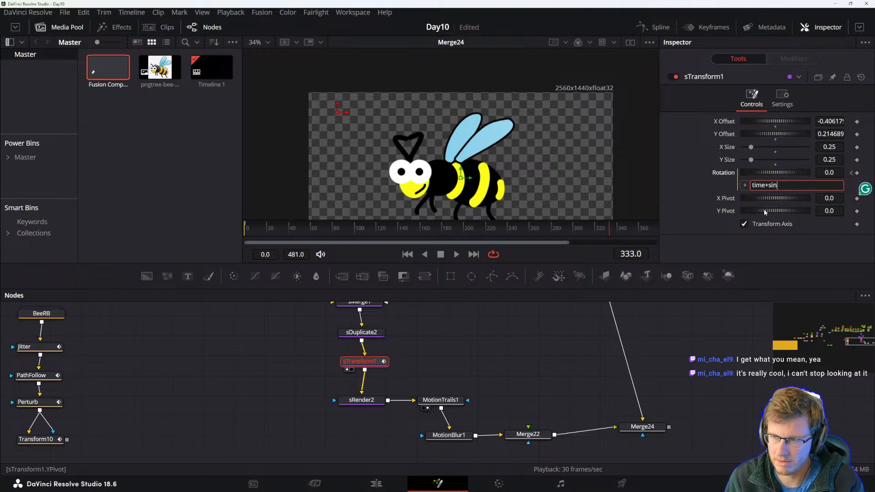
{"action": "key", "text": "Tab"}
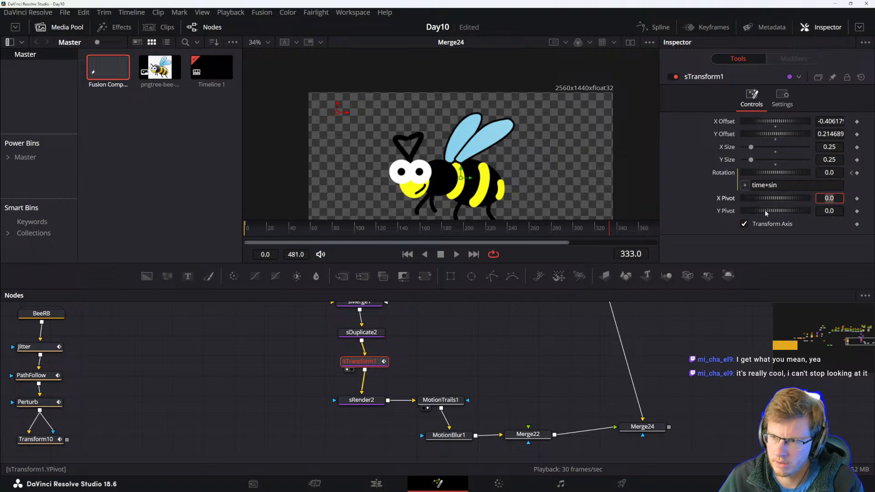
{"action": "left_click", "coordinate": [453, 354]}
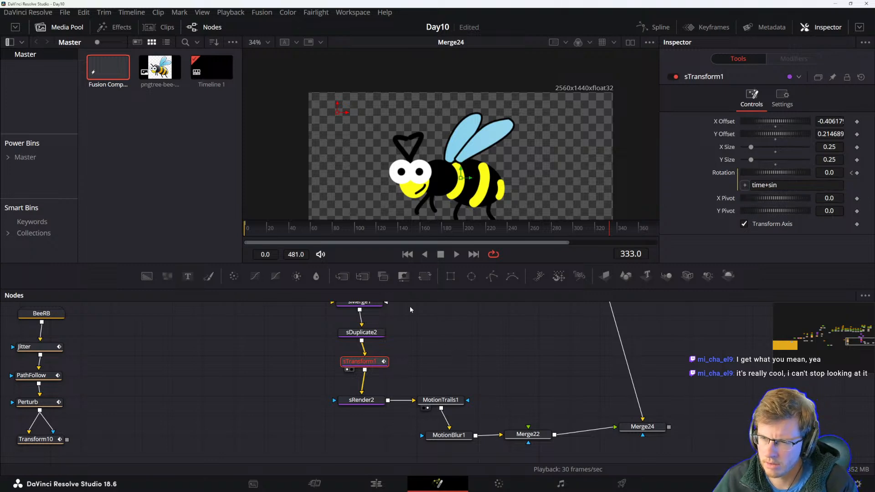
{"action": "left_click", "coordinate": [347, 370]}
{"action": "left_click", "coordinate": [358, 400]}
{"action": "key", "text": "1"}
{"action": "left_click", "coordinate": [356, 362]}
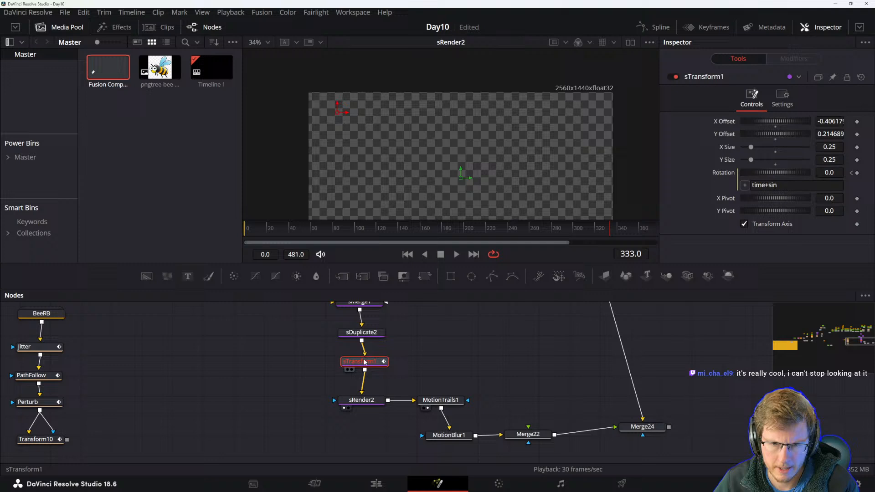
{"action": "left_click", "coordinate": [784, 185]}
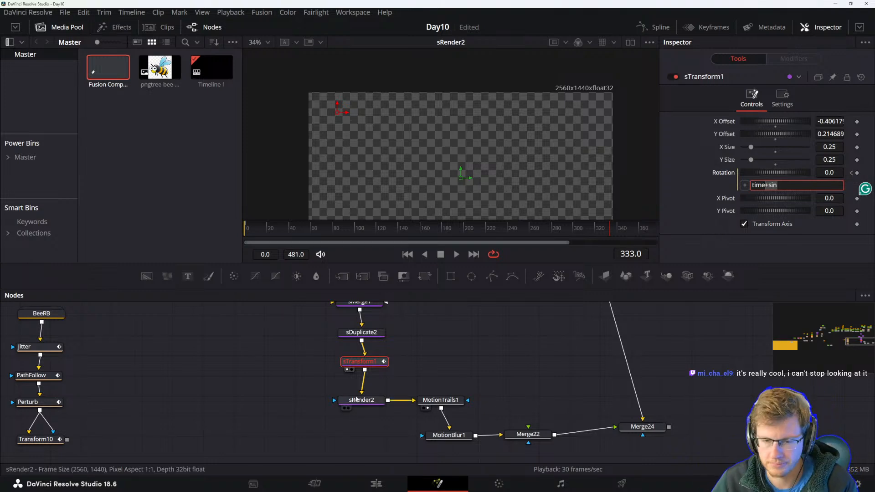
{"action": "left_click", "coordinate": [364, 362]}
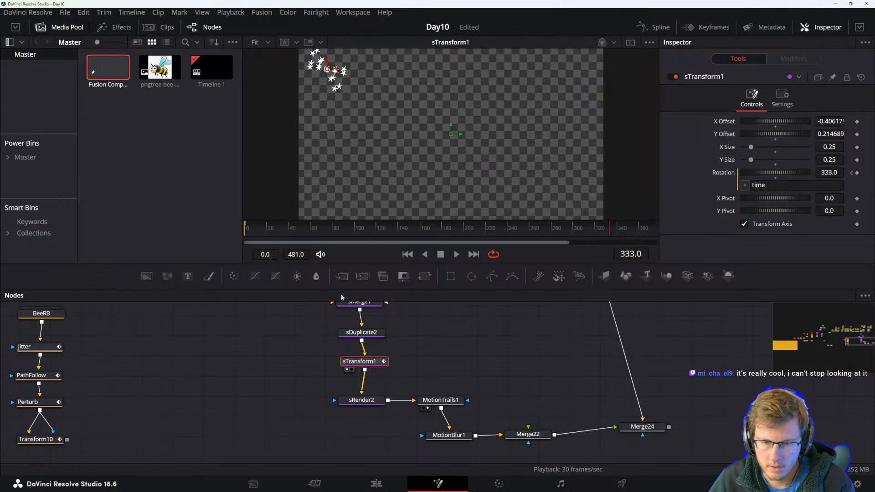
Play sTransform1's output to review the rotating stars.
{"action": "left_click_drag", "start_coordinate": [290, 227], "coordinate": [245, 229]}
{"action": "key", "text": "space"}
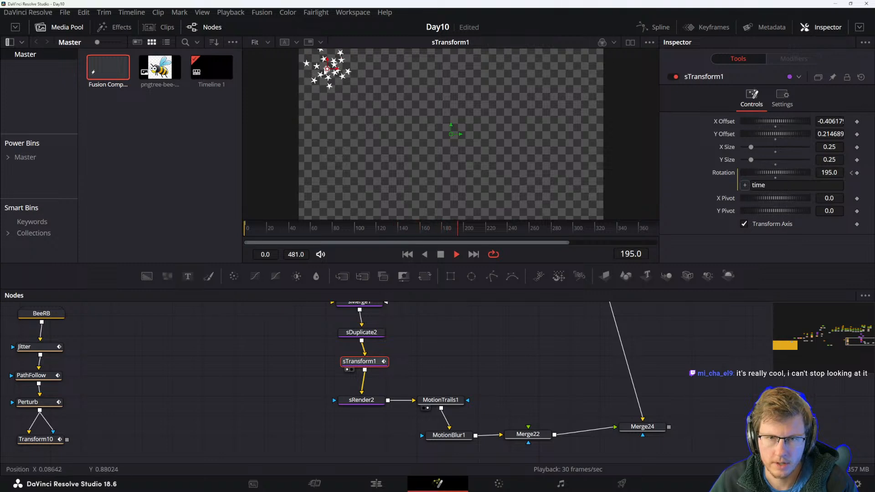
{"action": "key", "text": "space"}
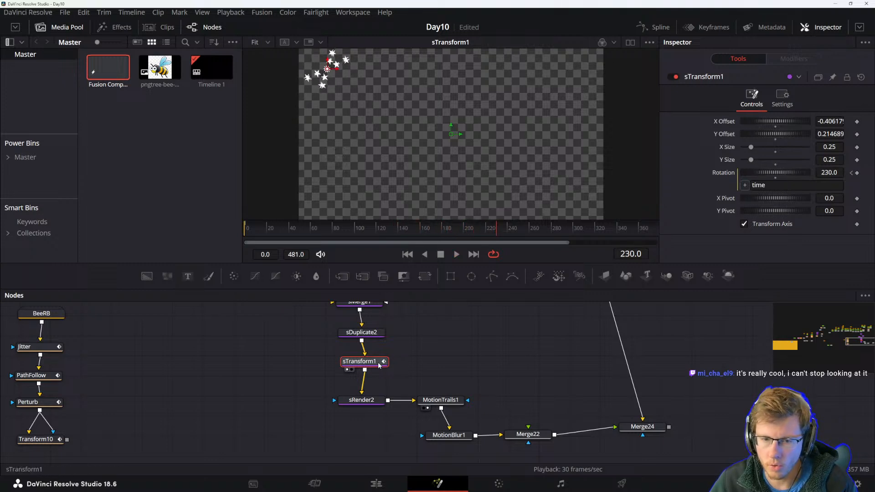
{"action": "left_click_drag", "start_coordinate": [402, 353], "coordinate": [411, 409]}
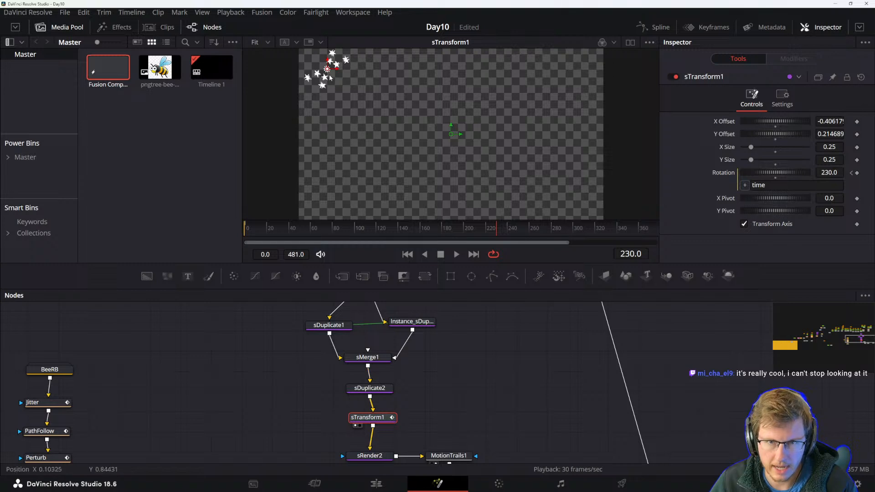
Open sDuplicate2's Z Rotation expression to review it.
{"action": "scroll", "coordinate": [423, 412], "scroll_direction": "down", "scroll_amount": 1}
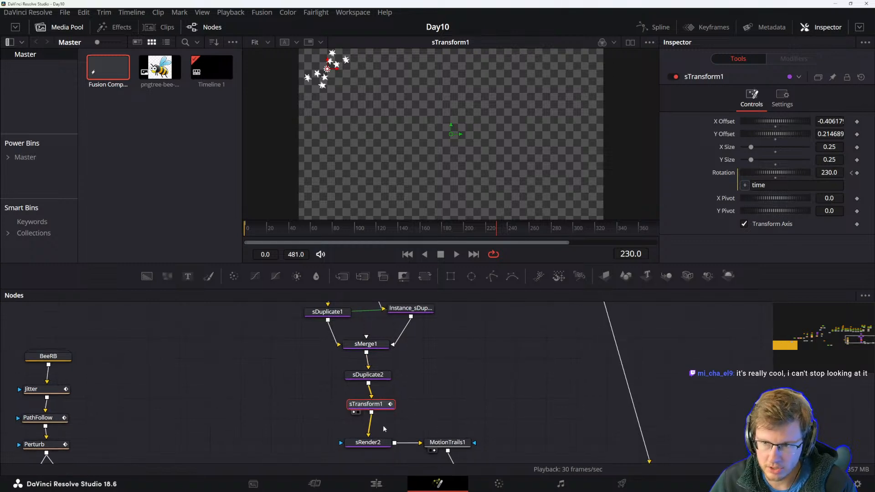
{"action": "left_click", "coordinate": [367, 374]}
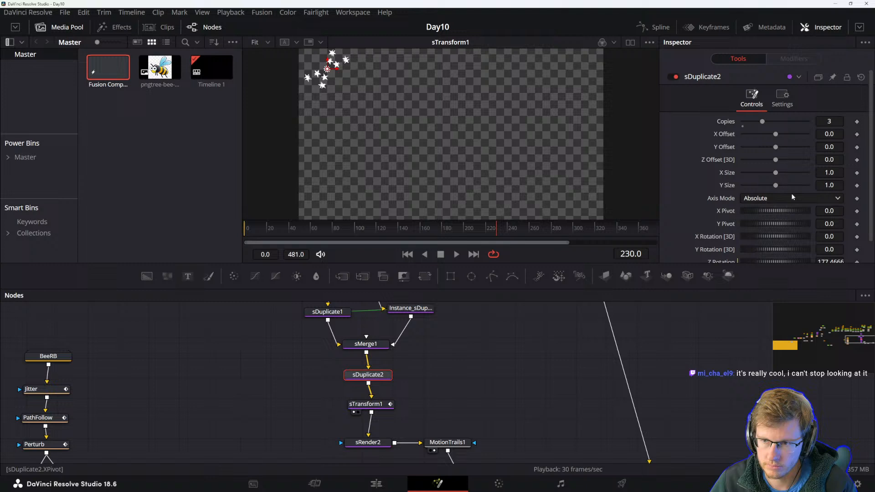
{"action": "scroll", "coordinate": [705, 183], "scroll_direction": "down", "scroll_amount": 1}
{"action": "left_click", "coordinate": [820, 254]}
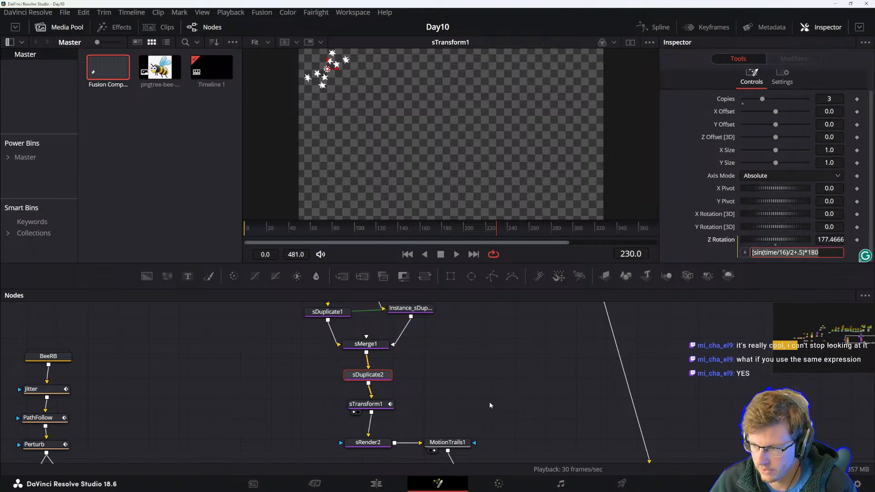
{"action": "key", "text": "Return"}
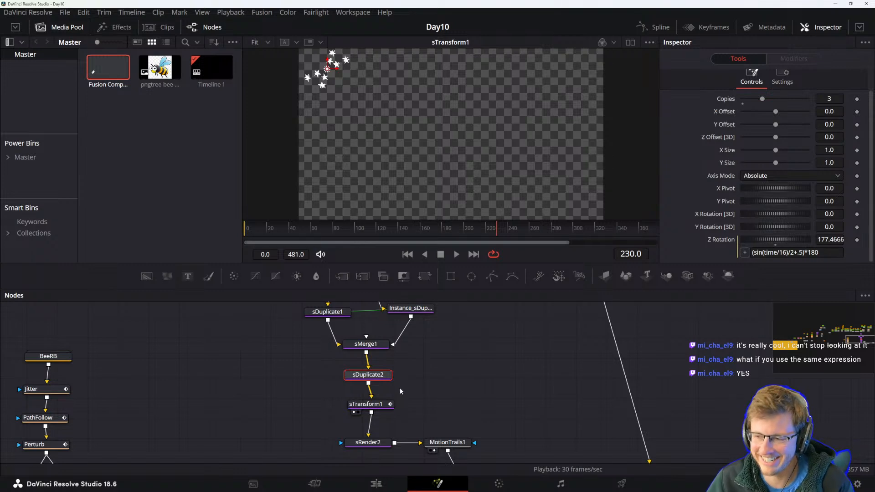
Paste a copy of sTransform1 and insert it between sTransform1 and sRender2.
{"action": "left_click", "coordinate": [366, 404]}
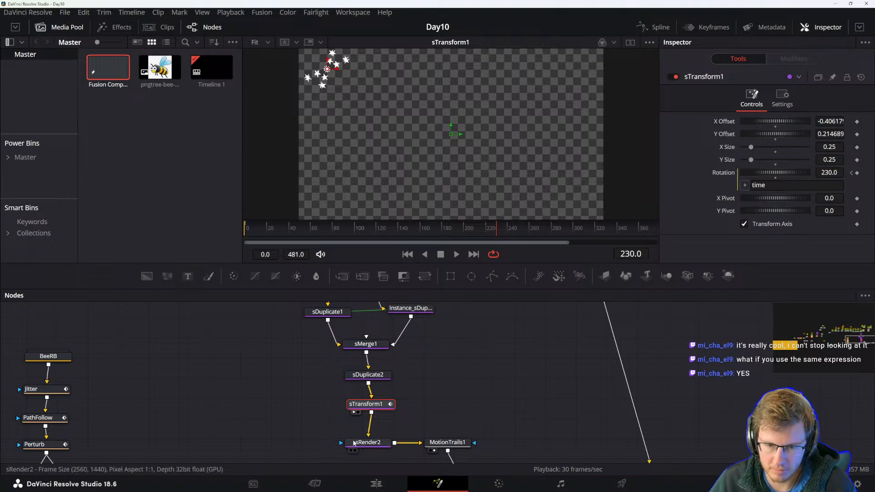
{"action": "scroll", "coordinate": [411, 387], "scroll_direction": "down", "scroll_amount": 3}
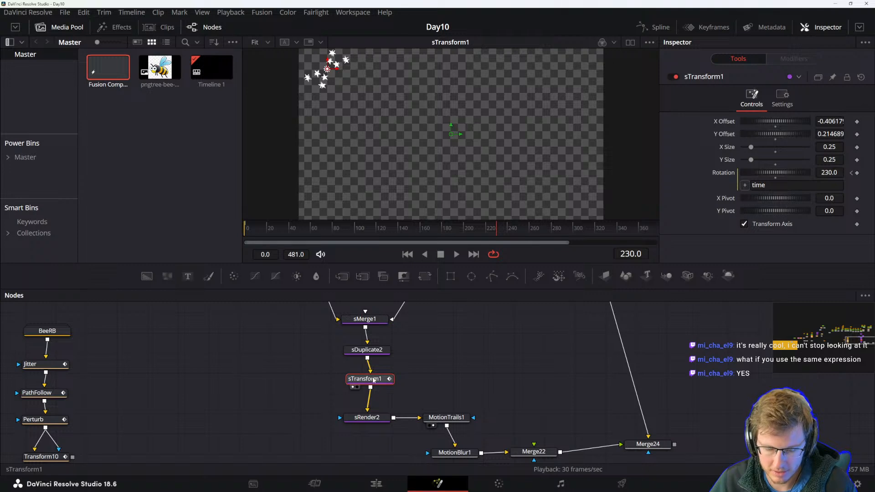
{"action": "key", "text": "ctrl+v"}
{"action": "mouse_move", "coordinate": [368, 400]}
{"action": "left_mouse_down"}
{"action": "mouse_move", "coordinate": [444, 399]}
{"action": "mouse_move", "coordinate": [377, 400]}
{"action": "left_mouse_up"}
{"action": "double_click", "coordinate": [776, 186]}
{"action": "key", "text": "ctrl+v"}
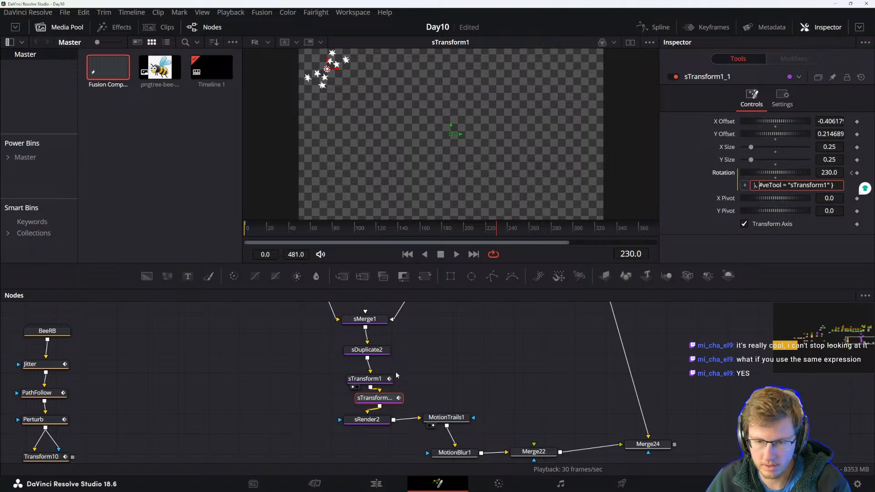
Copy sDuplicate2's Z Rotation expression into the copy's rotation expression as (sin(time/16)/2+.5)*180.
{"action": "left_click", "coordinate": [366, 350]}
{"action": "left_click_drag", "start_coordinate": [824, 252], "coordinate": [747, 254]}
{"action": "key", "text": "ctrl+c"}
{"action": "left_click", "coordinate": [383, 400]}
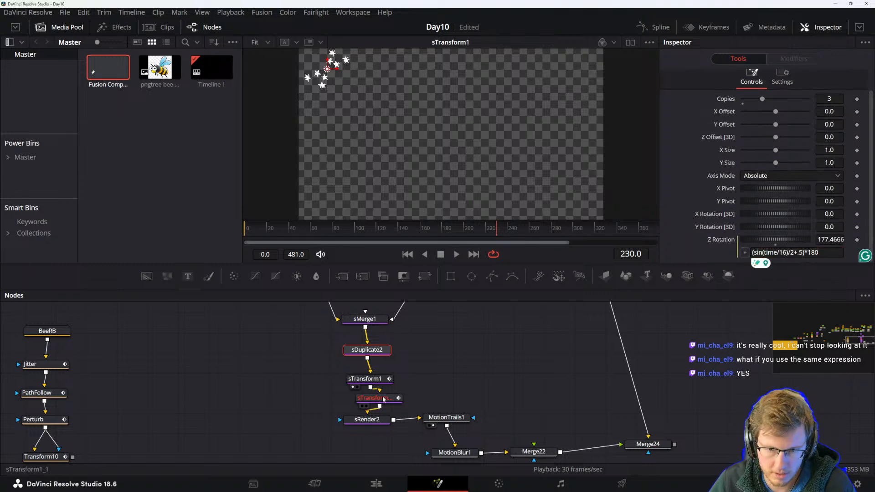
{"action": "left_click", "coordinate": [829, 186]}
{"action": "key", "text": "ctrl+a"}
{"action": "key", "text": "ctrl+v"}
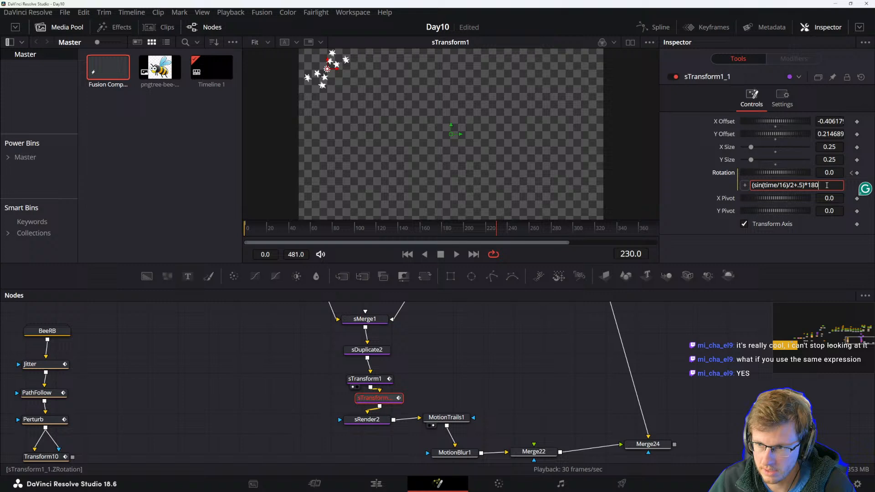
Play the animation from the start to check the copied rotation.
{"action": "left_click", "coordinate": [565, 384]}
{"action": "left_click", "coordinate": [246, 224]}
{"action": "key", "text": "space"}
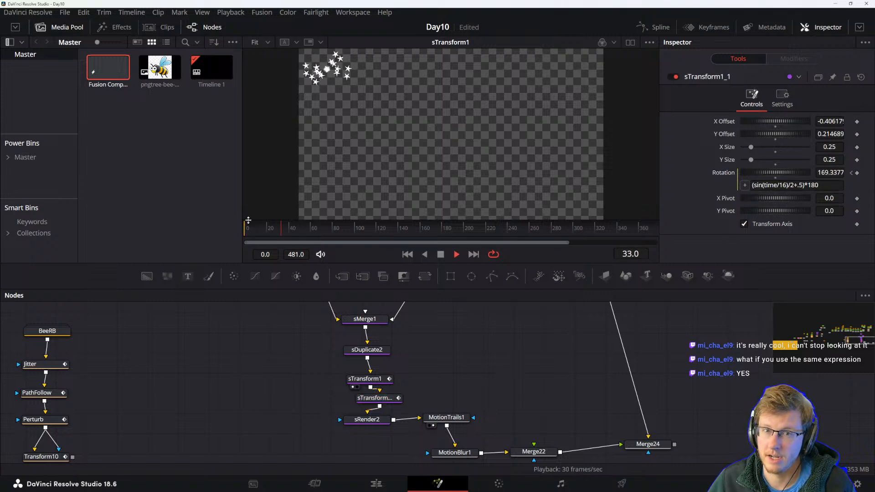
{"action": "key", "text": "space"}
Rewire sTransform1 into the copied transform node and play the animation.
{"action": "left_click", "coordinate": [373, 400]}
{"action": "left_click_drag", "start_coordinate": [377, 381], "coordinate": [373, 399]}
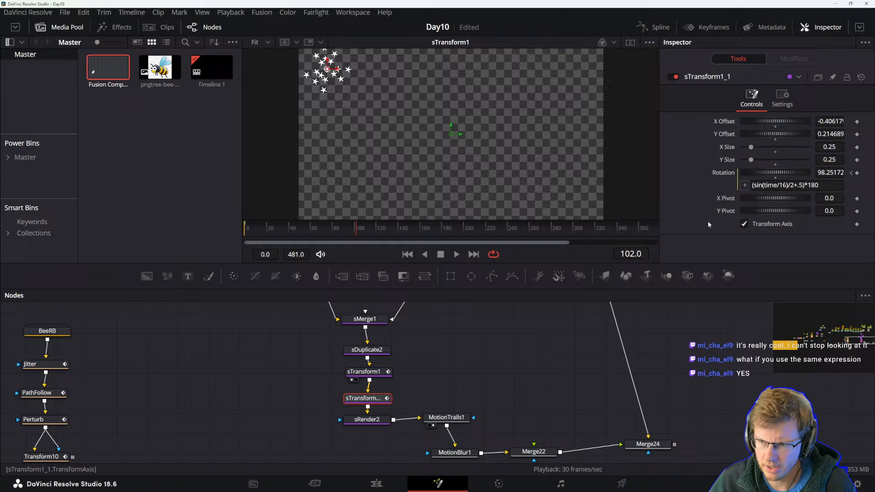
{"action": "key", "text": "space"}
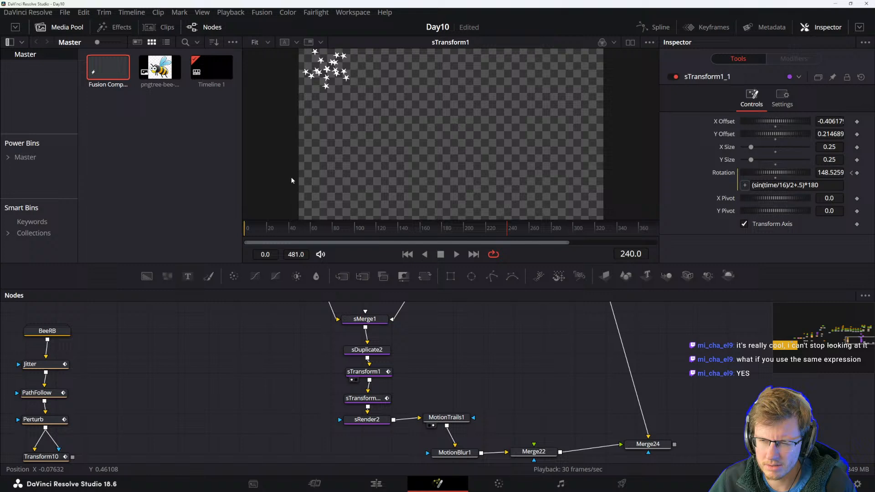
Negate the copy's rotation expression to -(sin(time/16)/2+.5)*180.
{"action": "left_click", "coordinate": [364, 399]}
{"action": "left_click", "coordinate": [753, 185]}
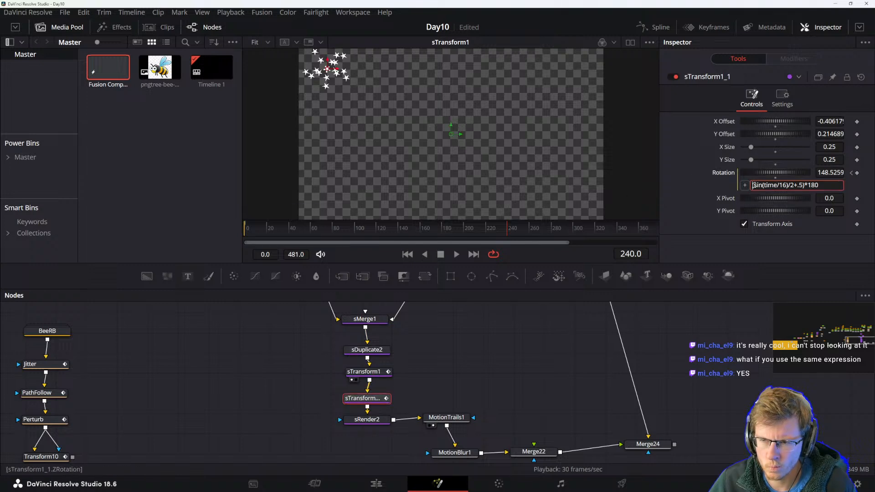
{"action": "type", "text": "-"}
{"action": "key", "text": "Return"}
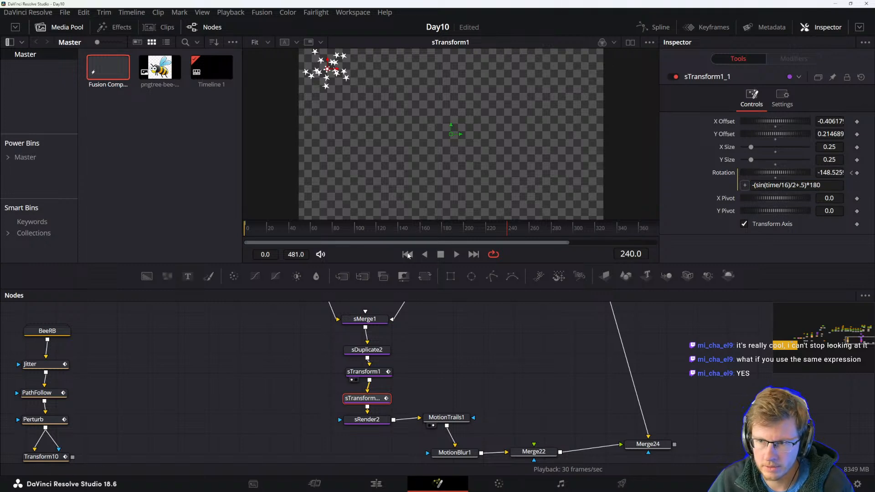
Show sTransform1_1 in the viewer and play the animation from the start.
{"action": "left_click", "coordinate": [253, 230]}
{"action": "key", "text": "space"}
{"action": "key", "text": "space"}
{"action": "key", "text": "1"}
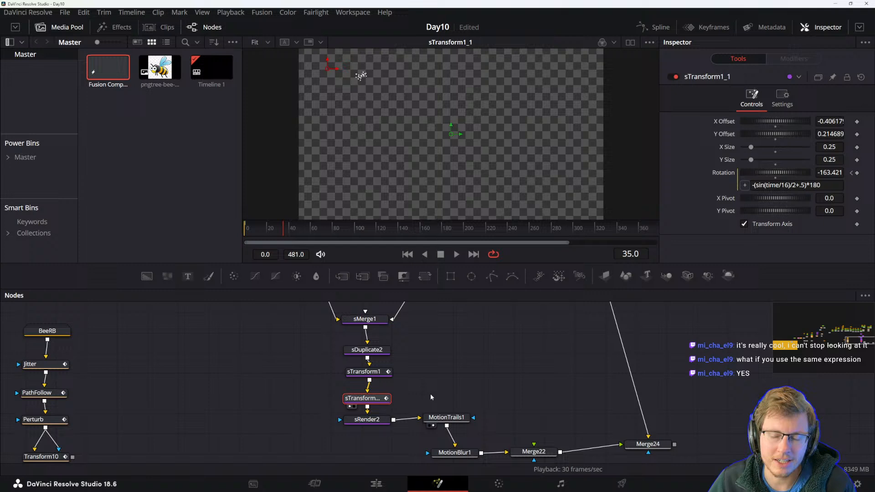
{"action": "left_click", "coordinate": [432, 405]}
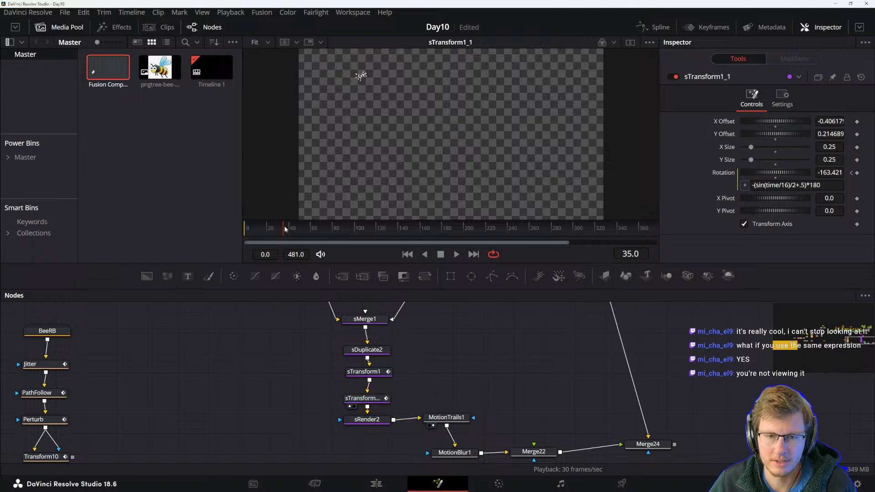
{"action": "left_click_drag", "start_coordinate": [280, 233], "coordinate": [208, 231]}
{"action": "key", "text": "space"}
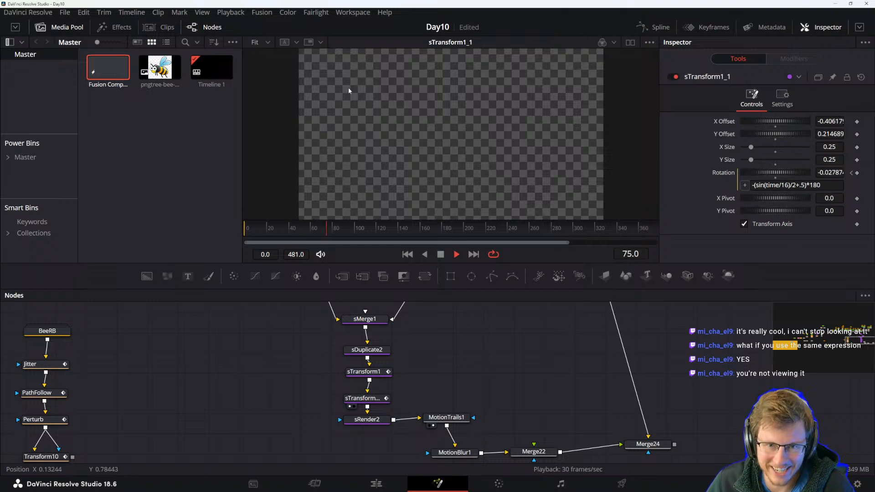
Move sRender2 down and remove the minus sign from the copy's rotation expression.
{"action": "left_click_drag", "start_coordinate": [367, 419], "coordinate": [367, 434]}
{"action": "left_click", "coordinate": [373, 400]}
{"action": "left_click", "coordinate": [754, 186]}
{"action": "type", "text": "("}
{"action": "key", "text": "Tab"}
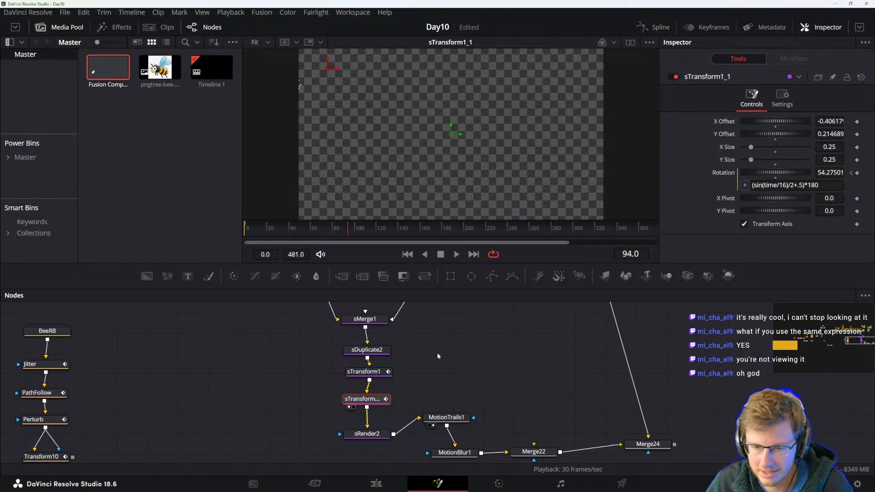
Play the animation from near the start to review the stars.
{"action": "left_click_drag", "start_coordinate": [262, 233], "coordinate": [229, 227]}
{"action": "key", "text": "space"}
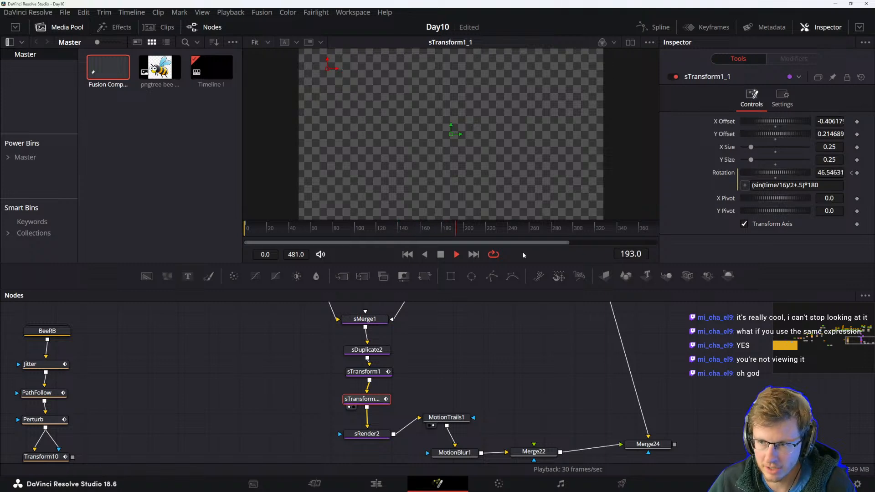
{"action": "key", "text": "space"}
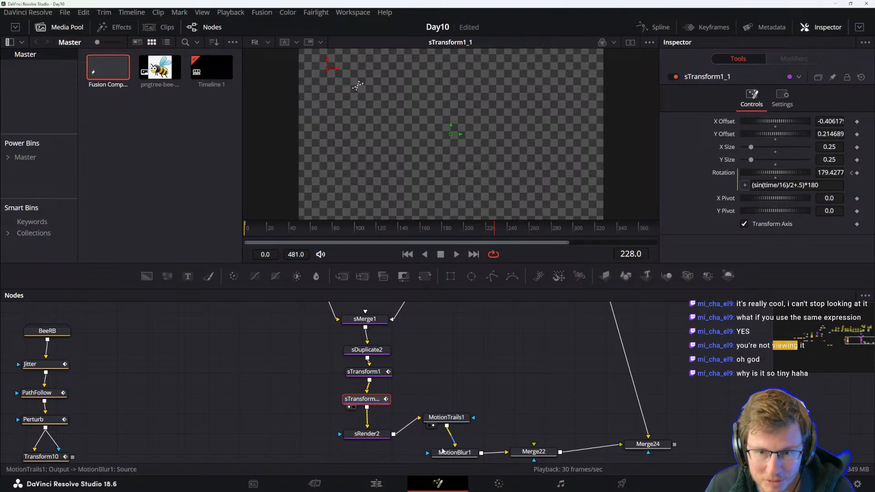
Set sTransform1's X Size and Y Size to 0.5.
{"action": "left_click_drag", "start_coordinate": [410, 363], "coordinate": [439, 407]}
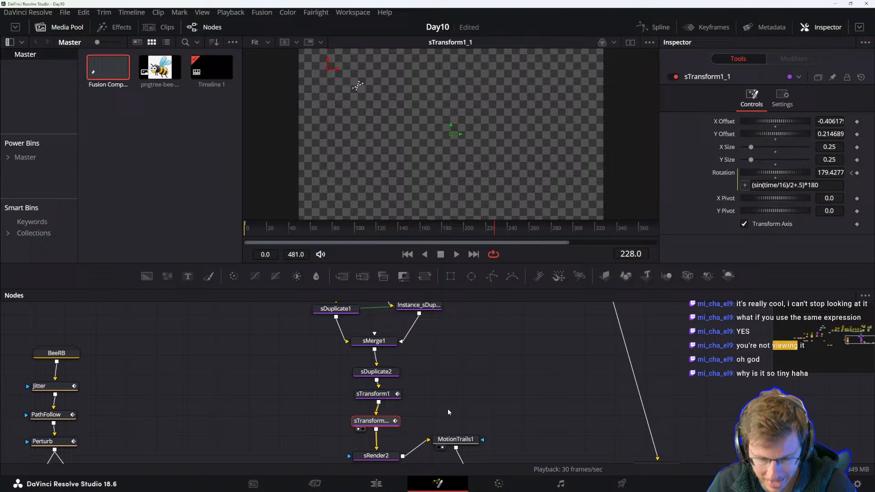
{"action": "scroll", "coordinate": [446, 412], "scroll_direction": "down", "scroll_amount": 2}
{"action": "left_click", "coordinate": [376, 364]}
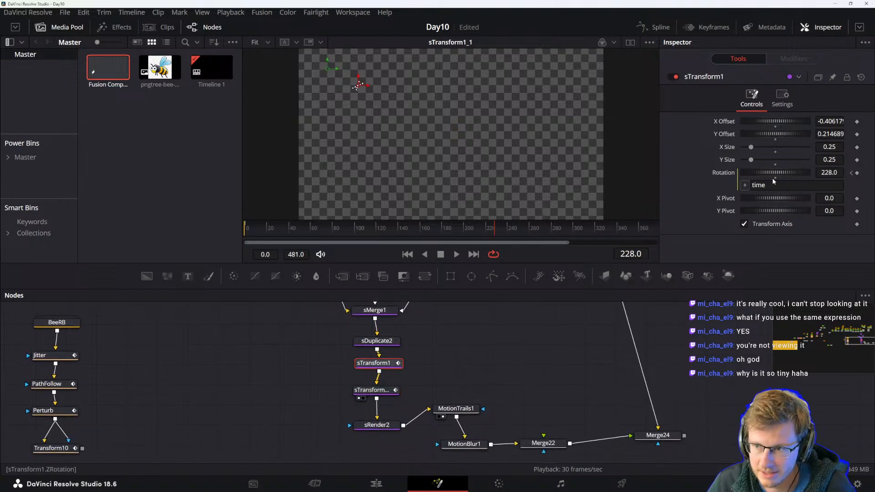
{"action": "left_click", "coordinate": [836, 146]}
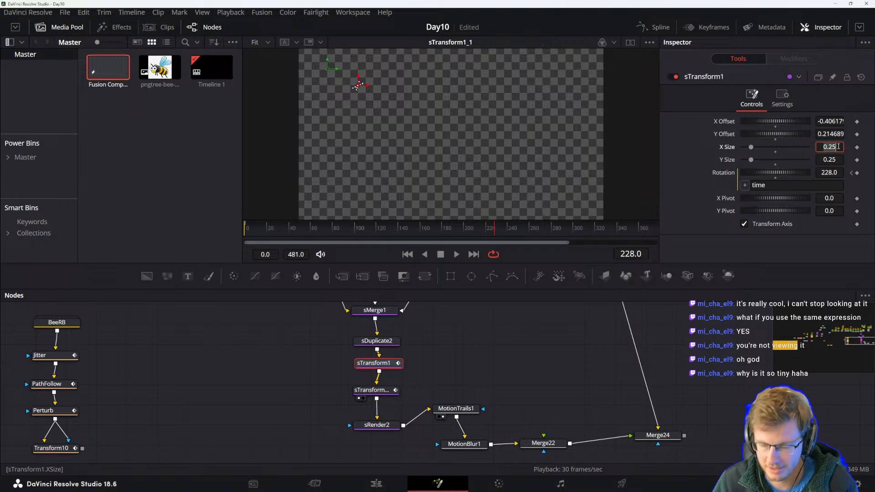
{"action": "key", "text": "Tab"}
{"action": "type", "text": "0."}
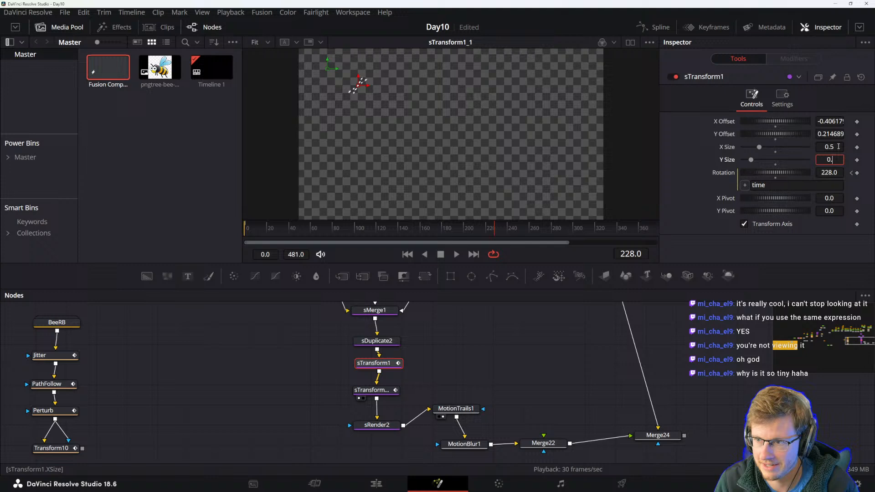
{"action": "type", "text": "5"}
{"action": "key", "text": "Tab"}
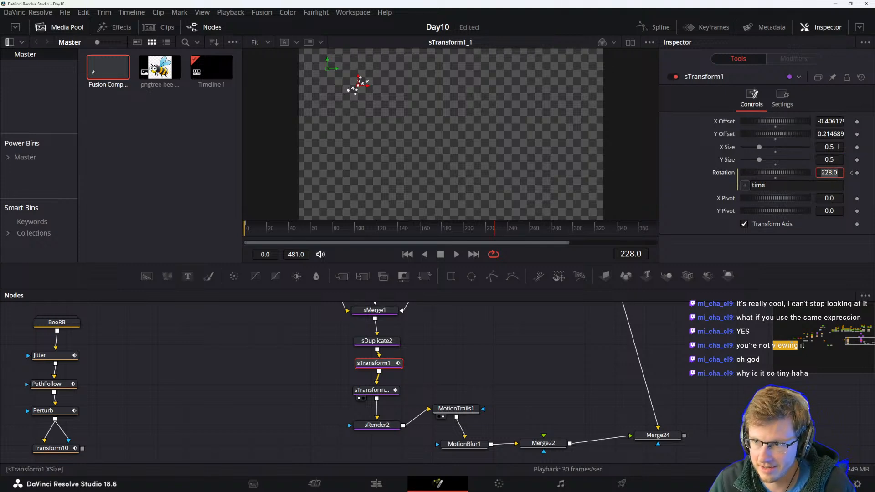
{"action": "key", "text": "Return"}
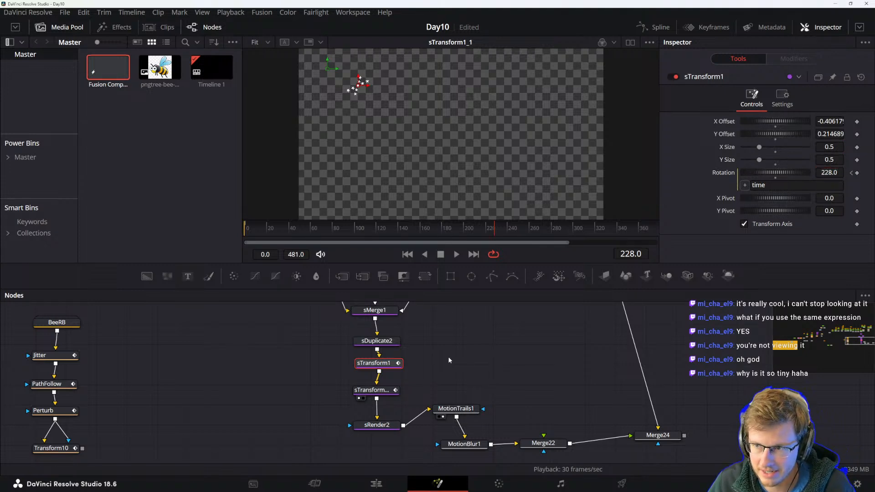
Play the animation to check the enlarged stars.
{"action": "left_click_drag", "start_coordinate": [292, 230], "coordinate": [228, 226]}
{"action": "key", "text": "space"}
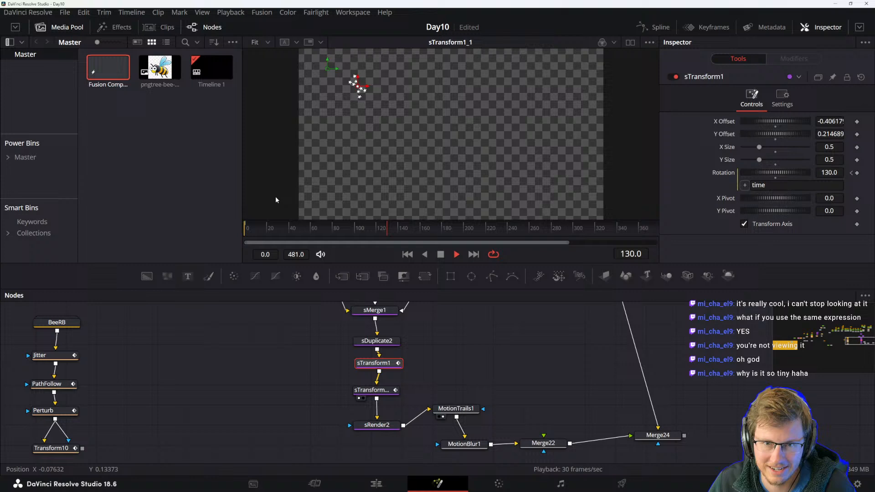
{"action": "key", "text": "space"}
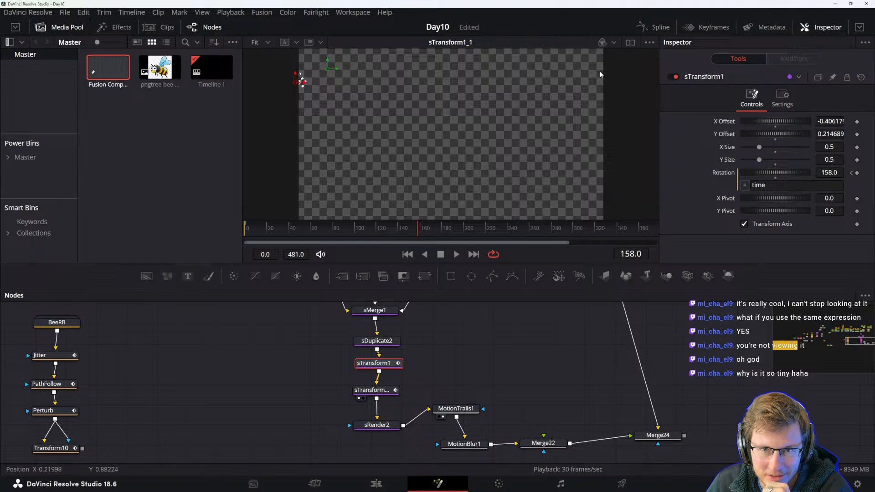
Adjust sTransform1's offset and undo the change.
{"action": "left_click_drag", "start_coordinate": [770, 121], "coordinate": [784, 126]}
{"action": "key", "text": "ctrl+z"}
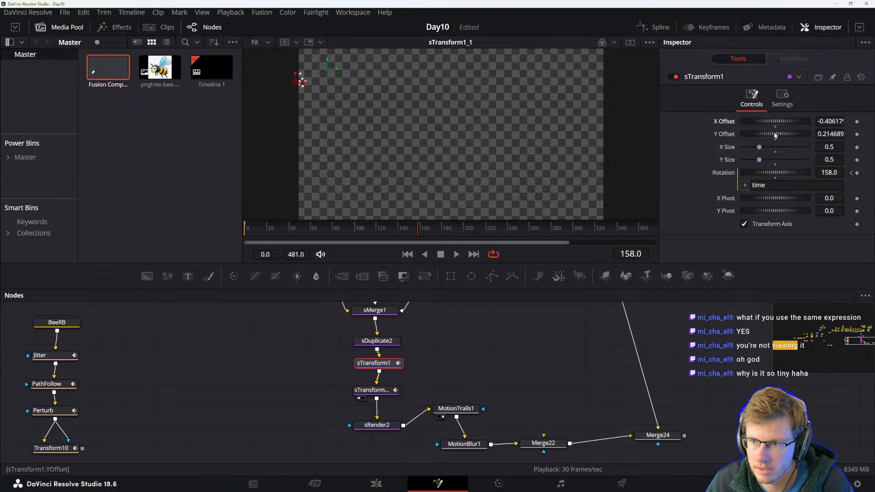
Inspect sDuplicate2, sRender2 and sTransform1_1 while playing the animation.
{"action": "left_click_drag", "start_coordinate": [439, 358], "coordinate": [497, 420]}
{"action": "left_click_drag", "start_coordinate": [468, 371], "coordinate": [439, 327]}
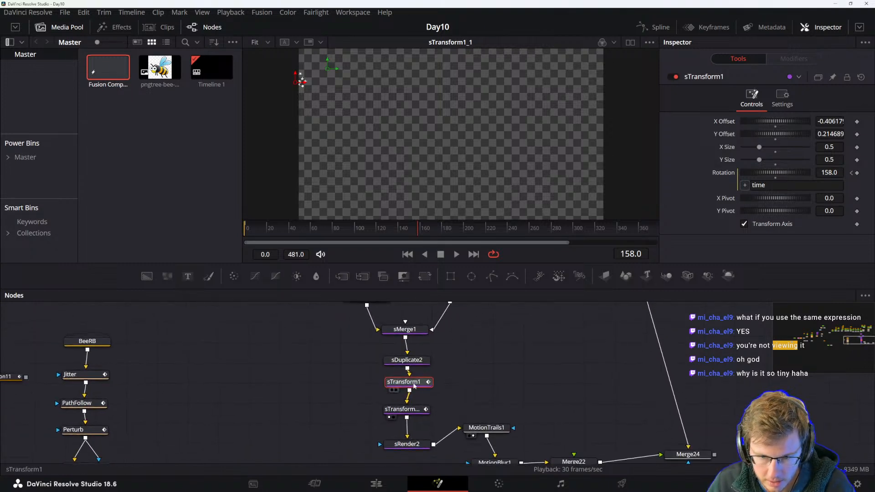
{"action": "left_click", "coordinate": [409, 362]}
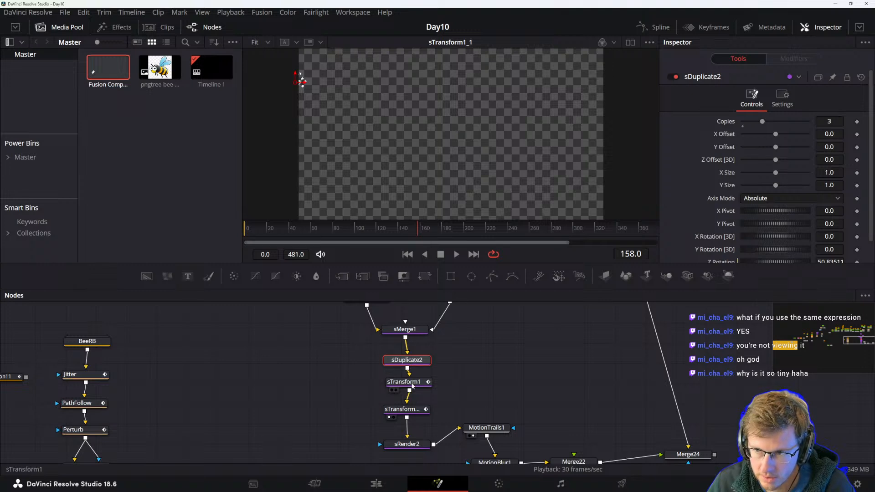
{"action": "left_click_drag", "start_coordinate": [473, 406], "coordinate": [441, 370]}
{"action": "left_click", "coordinate": [375, 407]}
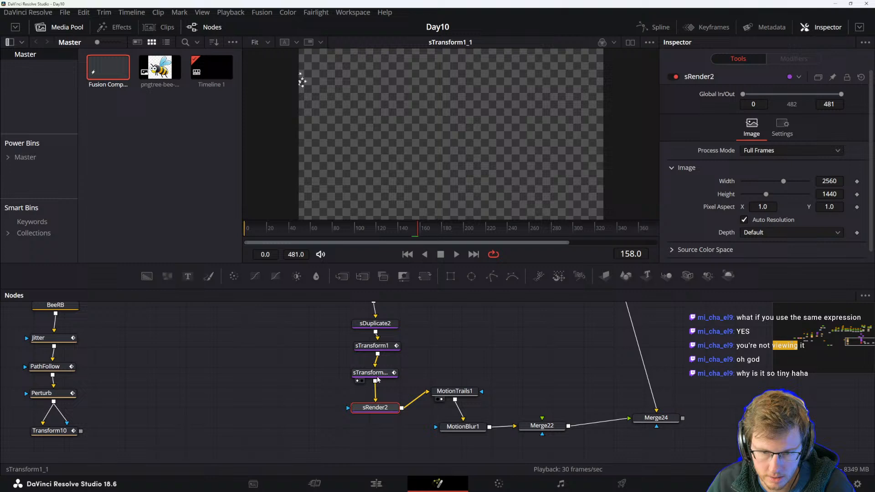
{"action": "left_click", "coordinate": [370, 373]}
{"action": "key", "text": "space"}
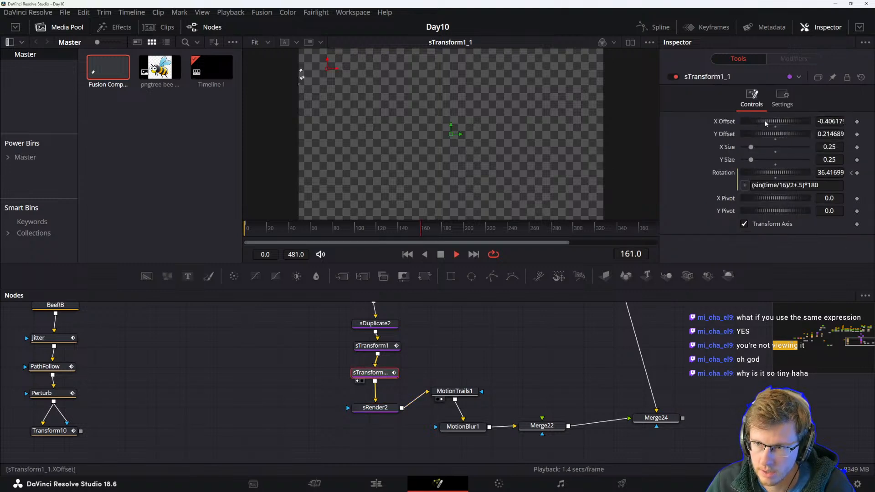
Move sTransform1_1's offset to about -0.03, 0.13 and set its X Size and Y Size to 0.5.
{"action": "left_click_drag", "start_coordinate": [766, 120], "coordinate": [777, 135]}
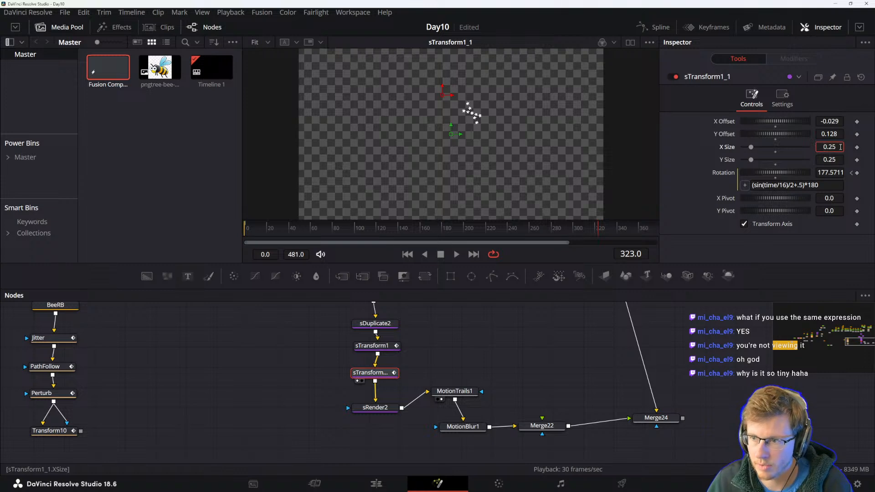
{"action": "key", "text": "BackSpace"}
{"action": "type", "text": "5"}
{"action": "key", "text": "Tab"}
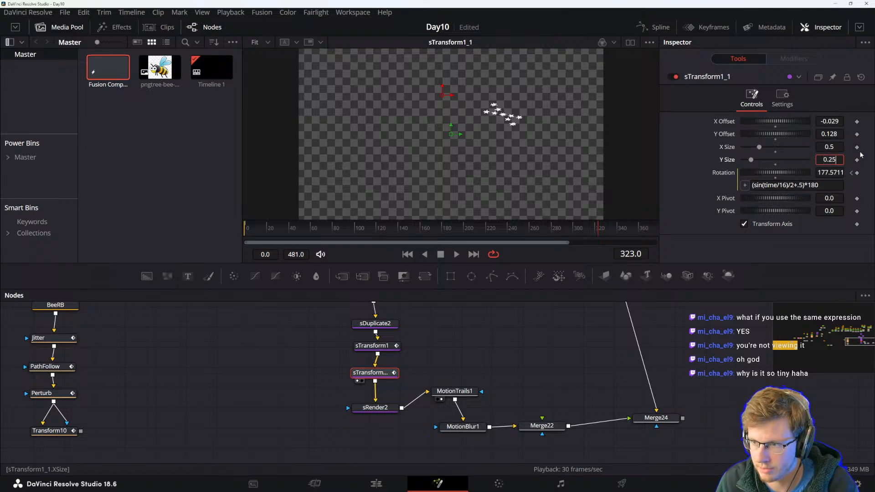
{"action": "type", "text": "0.5"}
{"action": "key", "text": "Tab"}
Play the animation to review the resized, repositioned stars.
{"action": "key", "text": "space"}
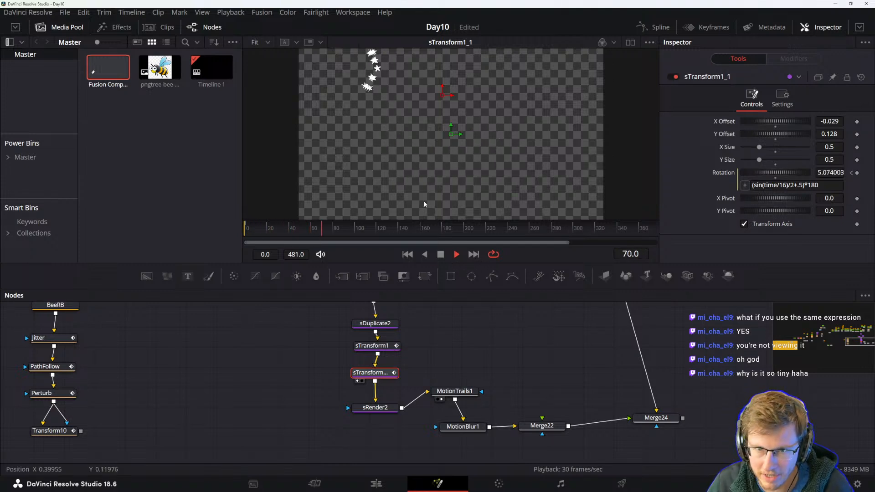
{"action": "mouse_move", "coordinate": [400, 136]}
{"action": "left_mouse_down"}
{"action": "mouse_move", "coordinate": [447, 144]}
{"action": "mouse_move", "coordinate": [406, 141]}
{"action": "left_mouse_up"}
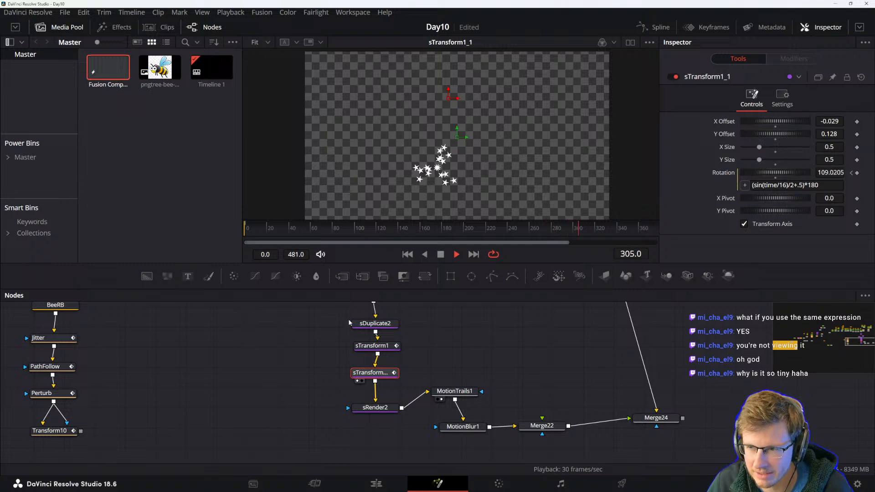
{"action": "key", "text": "space"}
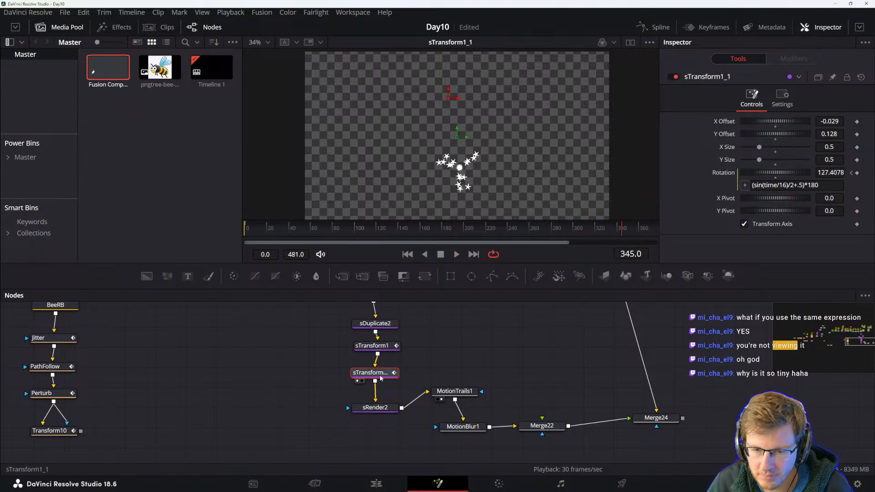
Change sTransform1's rotation expression to time*2.
{"action": "left_click", "coordinate": [380, 350]}
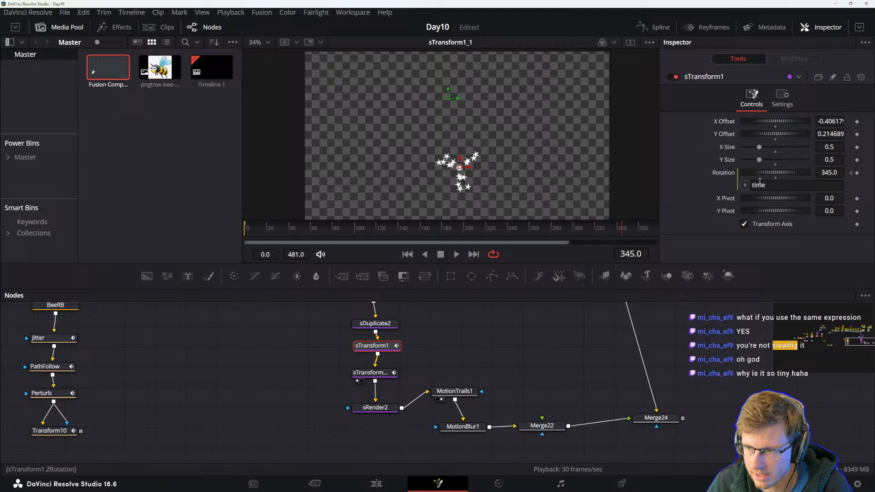
{"action": "left_click", "coordinate": [777, 185]}
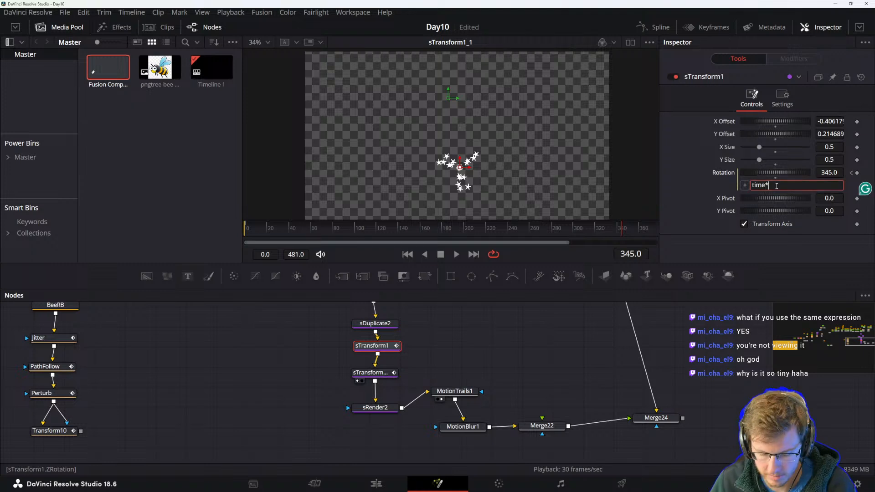
{"action": "type", "text": "*2"}
{"action": "key", "text": "Return"}
Rewind and play the animation to check the faster rotation.
{"action": "left_click_drag", "start_coordinate": [277, 233], "coordinate": [199, 225]}
{"action": "key", "text": "space"}
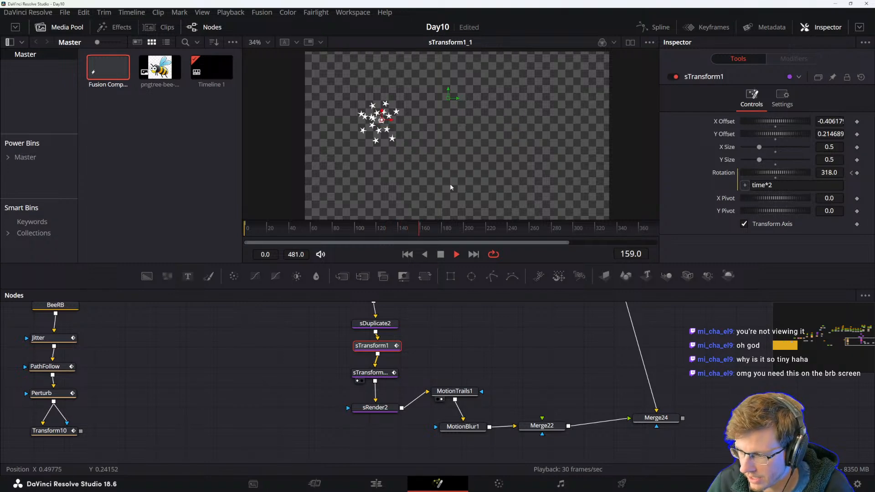
{"action": "key", "text": "space"}
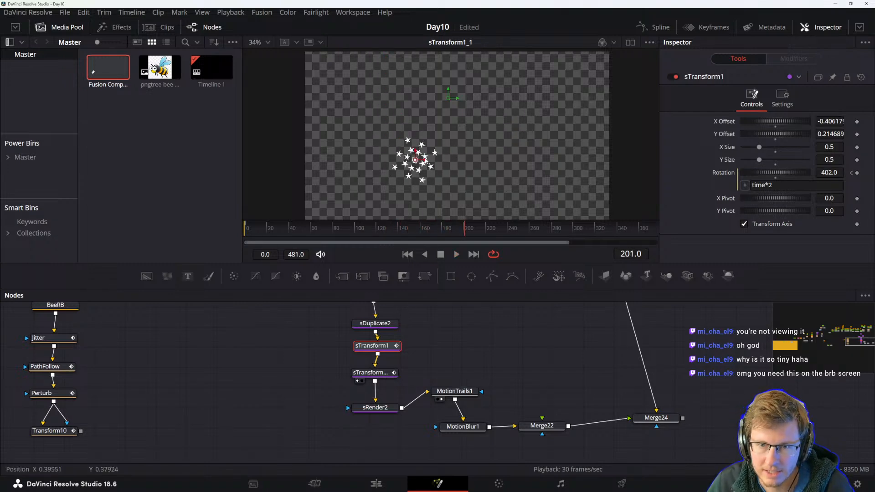
{"action": "scroll", "coordinate": [425, 161], "scroll_direction": "down", "scroll_amount": 2}
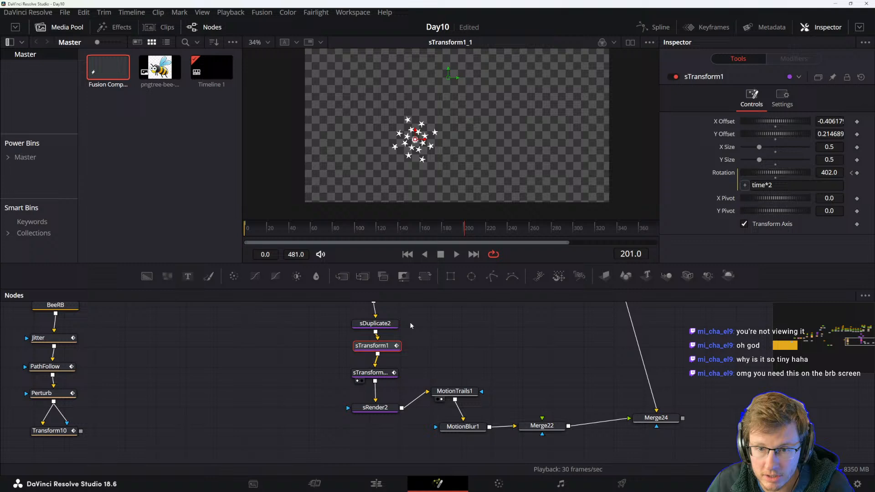
Inspect sDuplicate2's settings while playing the animation.
{"action": "left_click", "coordinate": [385, 324]}
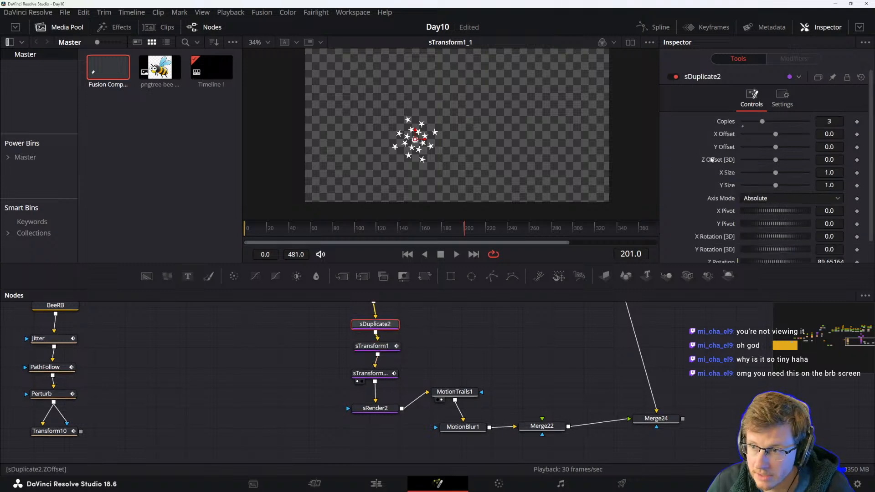
{"action": "scroll", "coordinate": [723, 170], "scroll_direction": "down", "scroll_amount": 1}
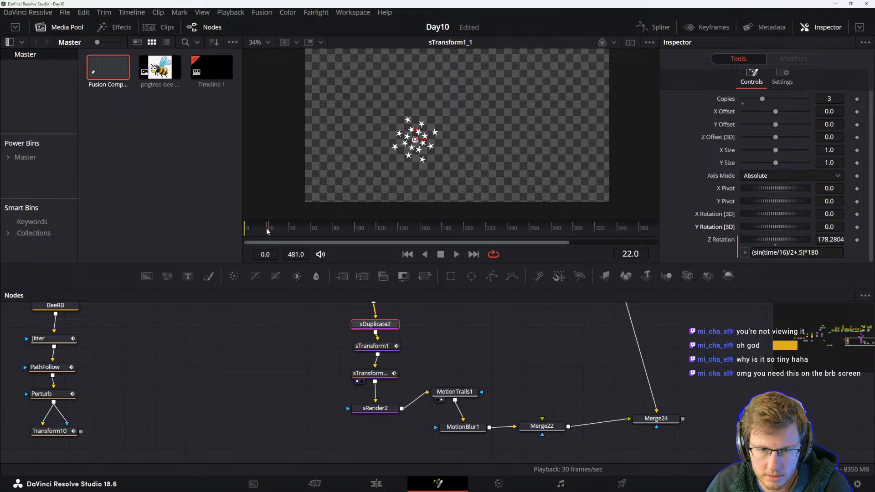
{"action": "left_click_drag", "start_coordinate": [272, 230], "coordinate": [238, 228]}
{"action": "scroll", "coordinate": [444, 148], "scroll_direction": "down", "scroll_amount": 2}
{"action": "left_click_drag", "start_coordinate": [482, 147], "coordinate": [472, 141]}
{"action": "key", "text": "space"}
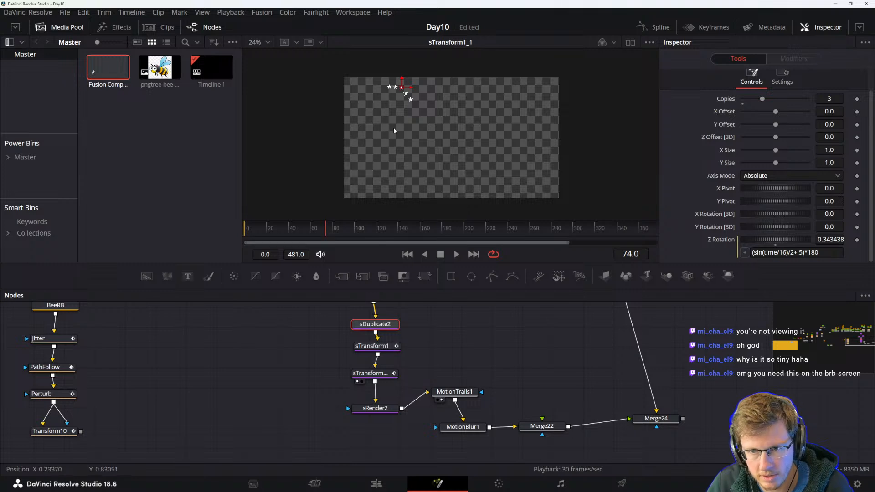
{"action": "left_click", "coordinate": [494, 341]}
{"action": "key", "text": "space"}
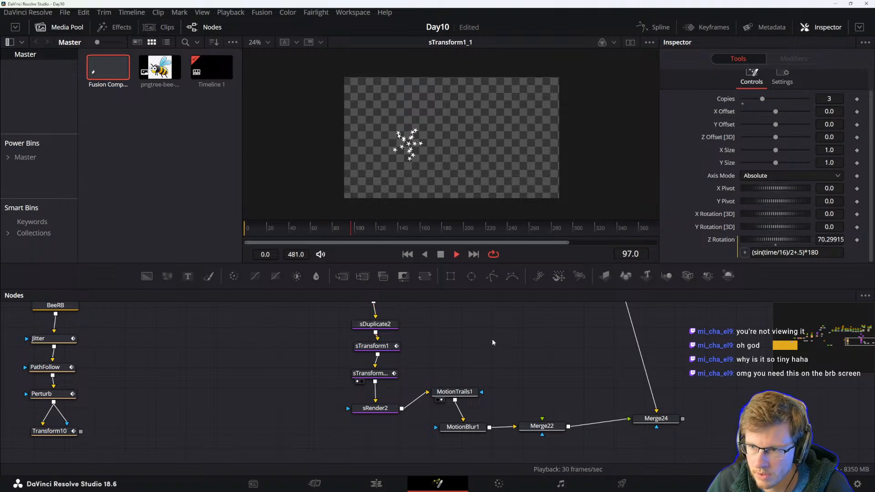
{"action": "key", "text": "space"}
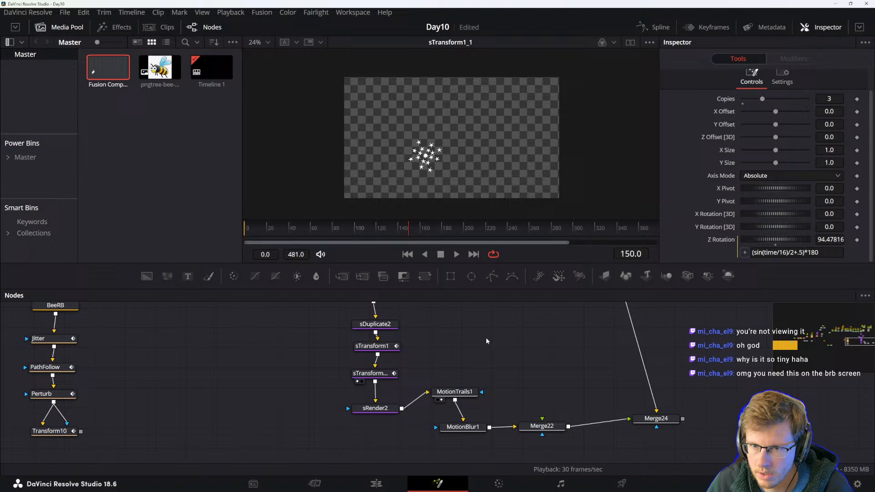
{"action": "left_click_drag", "start_coordinate": [383, 409], "coordinate": [381, 417]}
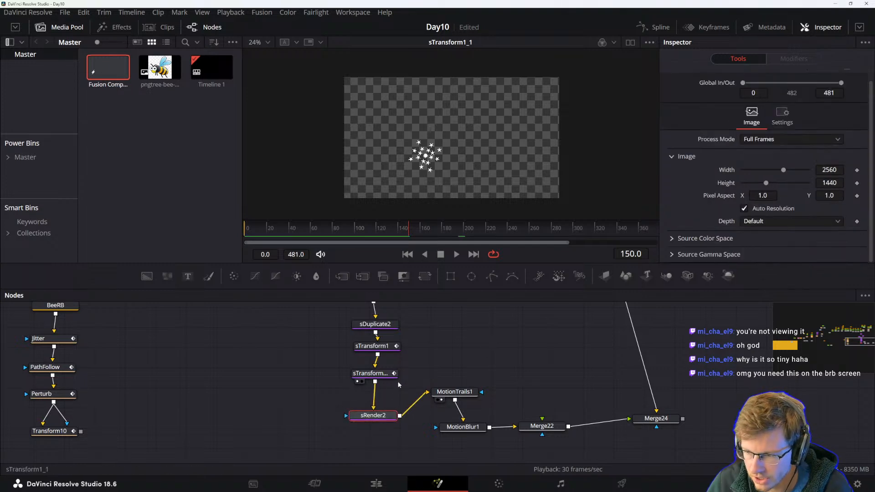
{"action": "left_click", "coordinate": [374, 377]}
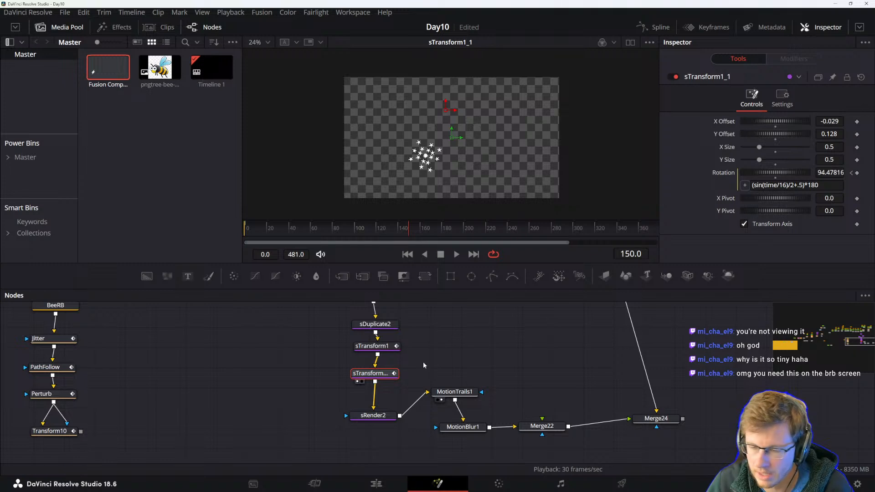
{"action": "left_click_drag", "start_coordinate": [425, 276], "coordinate": [379, 392]}
{"action": "key", "text": "Delete"}
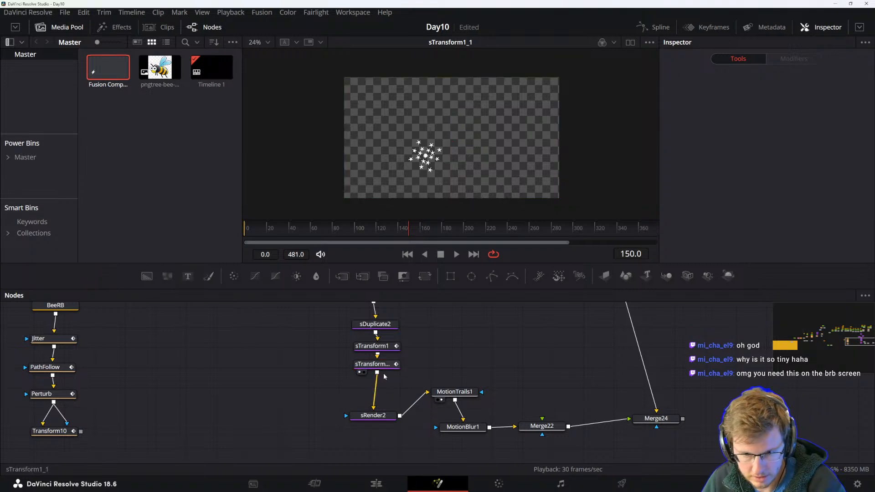
Insert a Transform node between sRender2 and MotionTrails1 and stack the nodes vertically.
{"action": "left_click", "coordinate": [386, 365]}
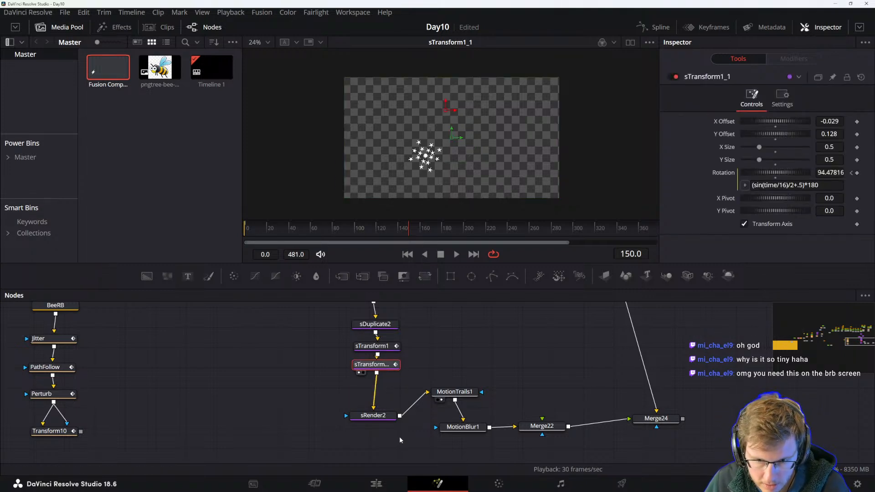
{"action": "left_click_drag", "start_coordinate": [381, 415], "coordinate": [381, 400]}
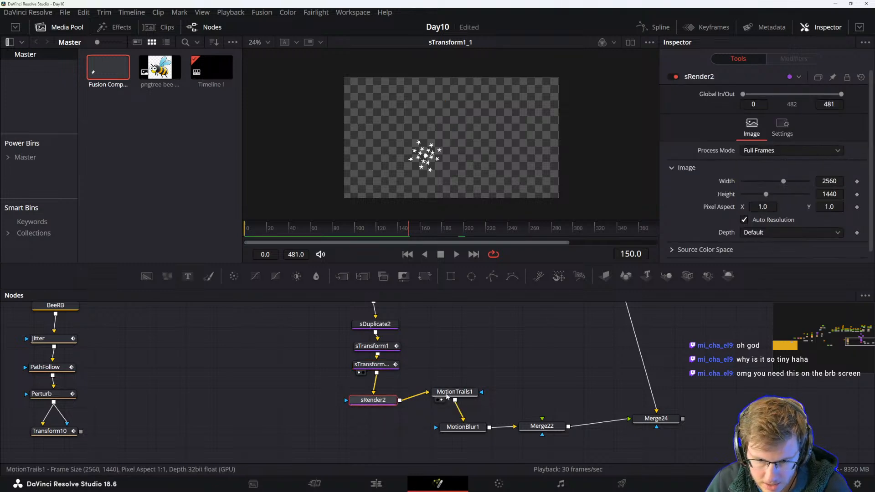
{"action": "left_click", "coordinate": [427, 278]}
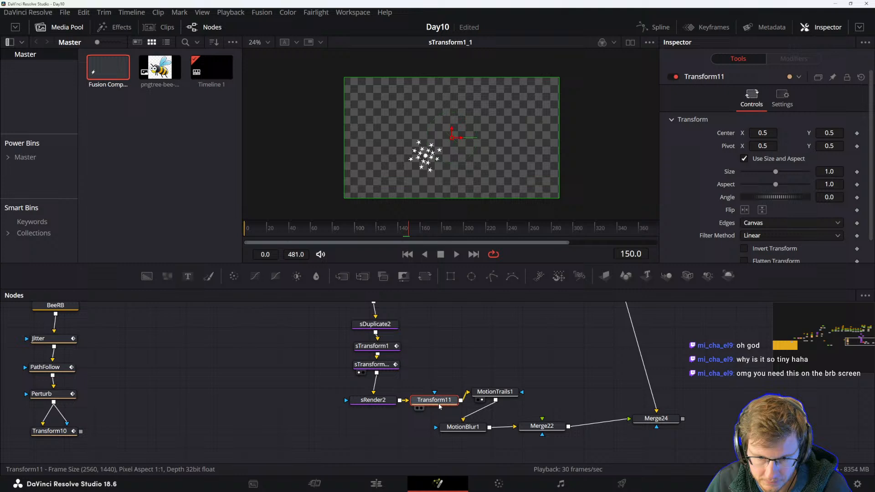
{"action": "left_click_drag", "start_coordinate": [424, 401], "coordinate": [359, 416]}
{"action": "left_click_drag", "start_coordinate": [479, 394], "coordinate": [446, 409]}
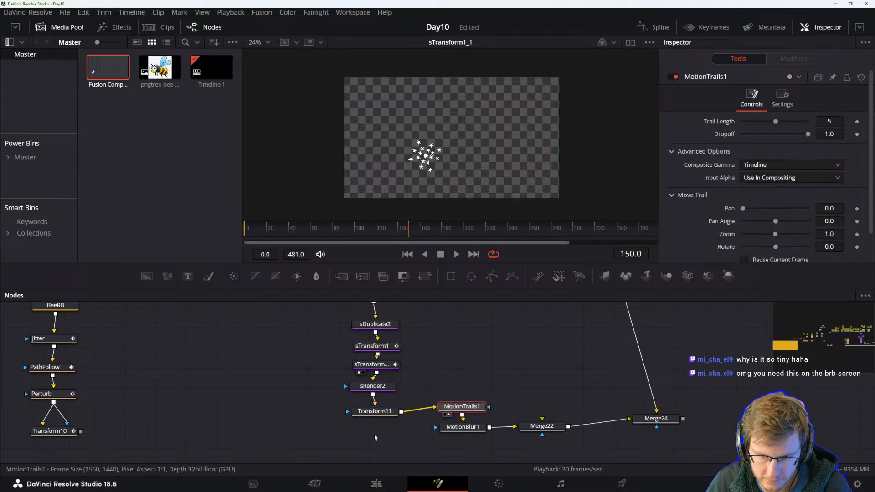
Rotate the inserted Transform node's angle to about 62.6 degrees and play the animation.
{"action": "left_click", "coordinate": [370, 412]}
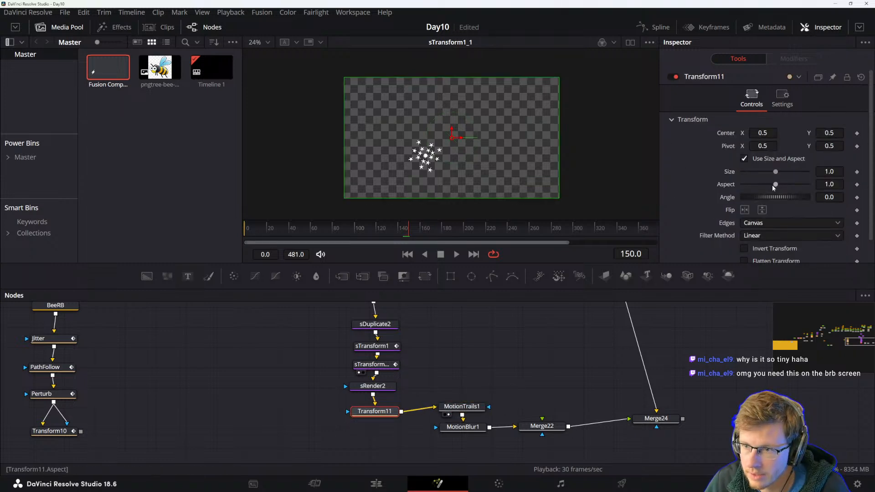
{"action": "left_click_drag", "start_coordinate": [780, 198], "coordinate": [785, 198]}
{"action": "key", "text": "ctrl+z"}
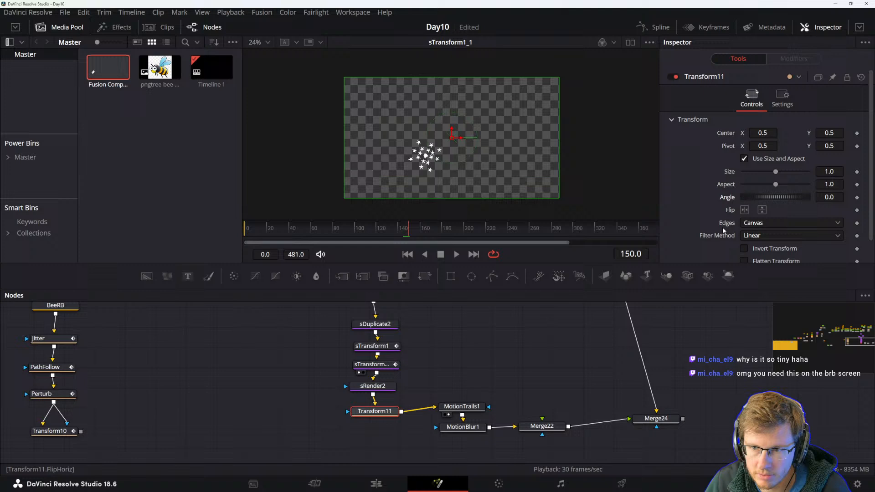
{"action": "left_click", "coordinate": [375, 412]}
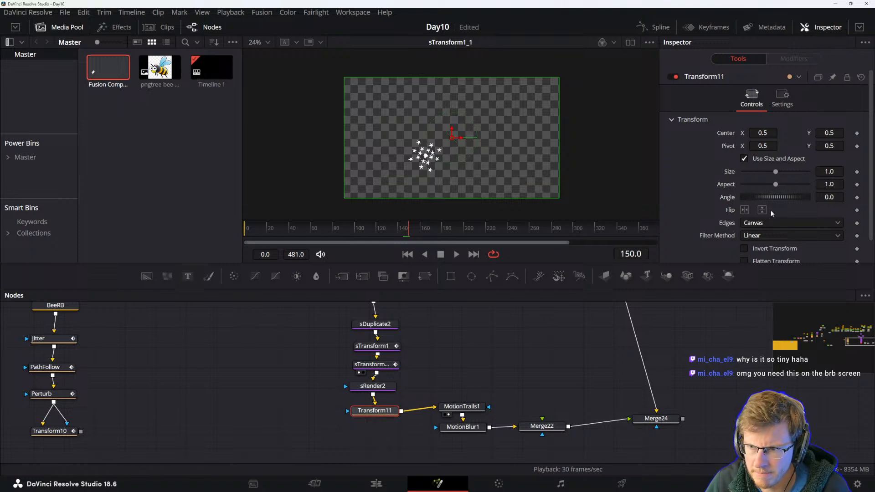
{"action": "left_click_drag", "start_coordinate": [771, 201], "coordinate": [759, 196]}
{"action": "key", "text": "ctrl+z"}
{"action": "key", "text": "1"}
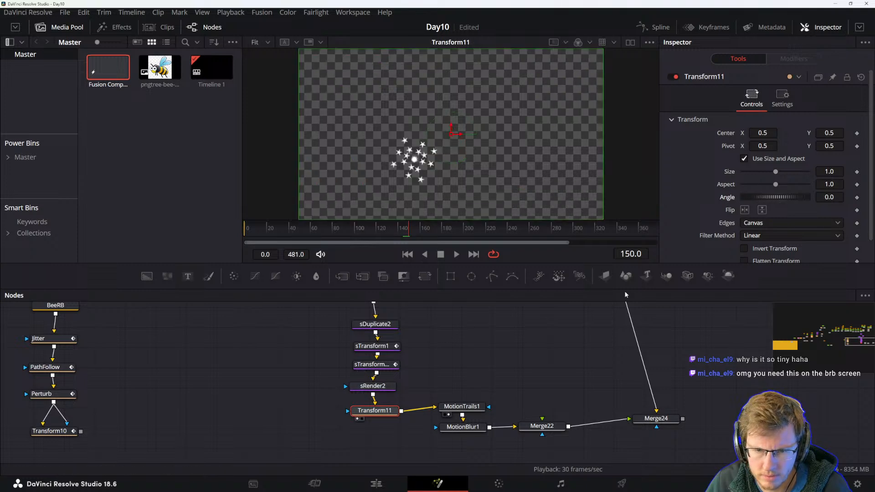
{"action": "left_click_drag", "start_coordinate": [778, 197], "coordinate": [791, 196]}
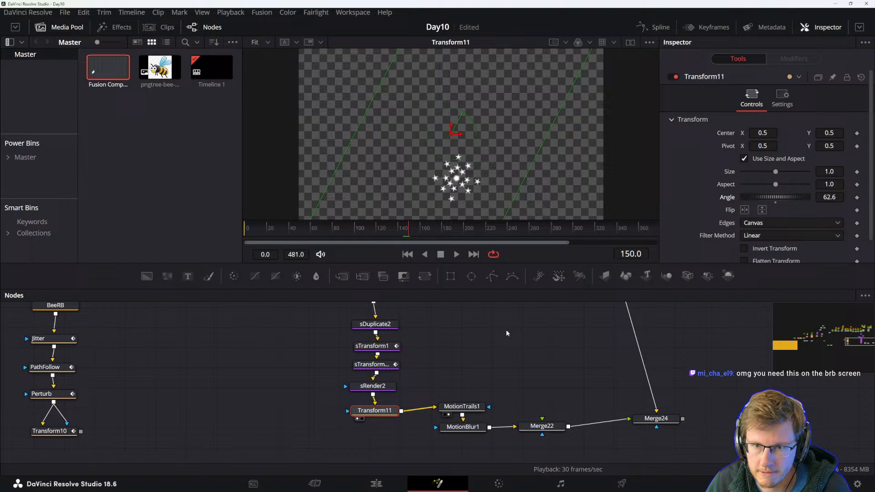
{"action": "key", "text": "space"}
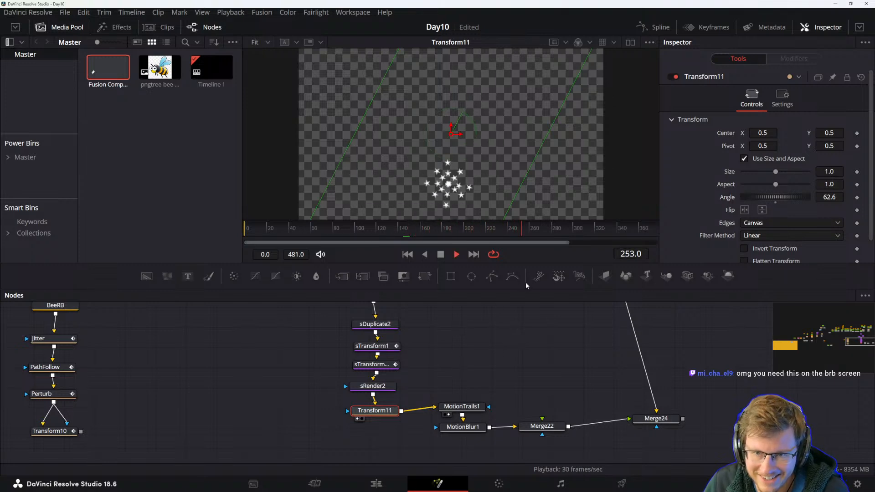
Try other angles on the Transform node while playing, then delete that Transform node.
{"action": "left_click_drag", "start_coordinate": [777, 199], "coordinate": [768, 198]}
{"action": "key", "text": "space"}
{"action": "key", "text": "space"}
{"action": "key", "text": "space"}
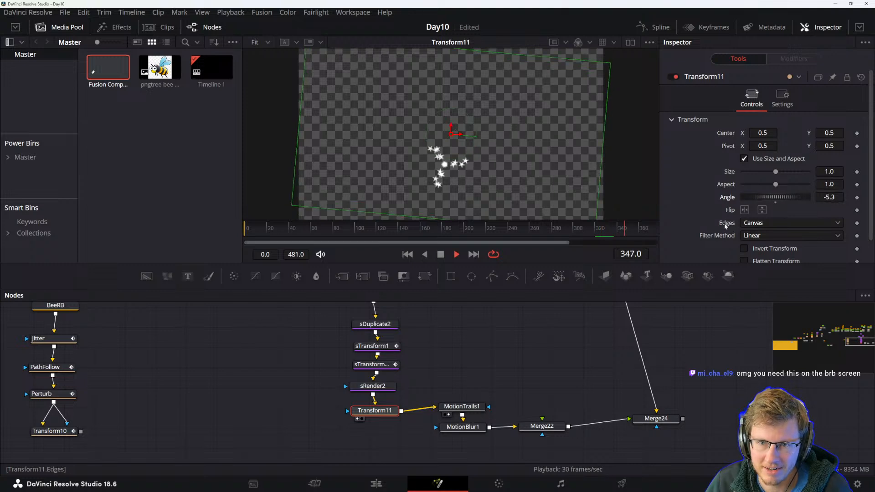
{"action": "key", "text": "space"}
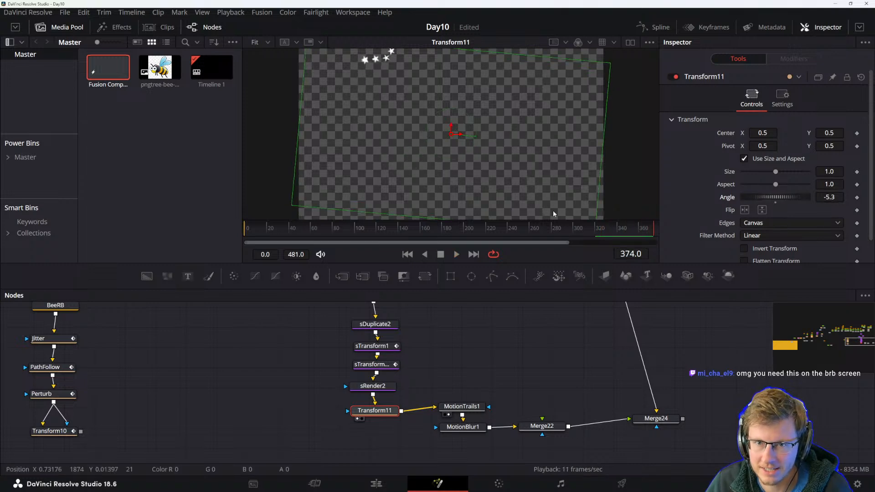
{"action": "left_click_drag", "start_coordinate": [792, 201], "coordinate": [793, 198]}
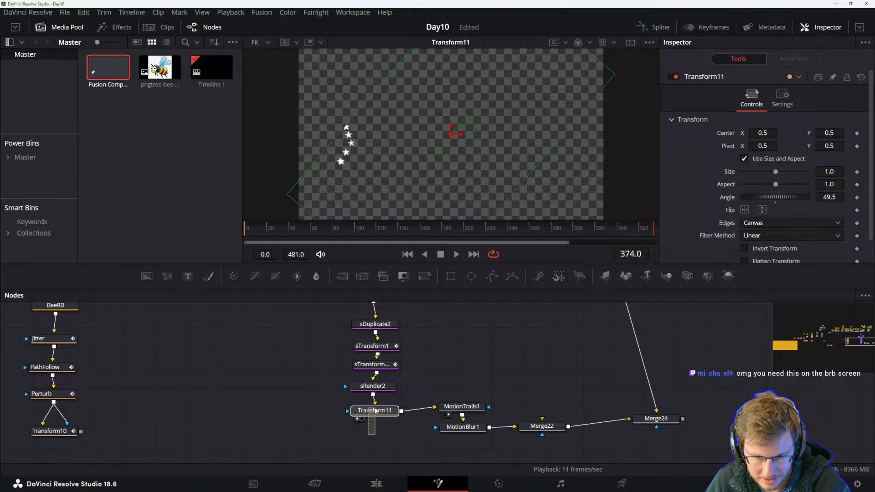
{"action": "key", "text": "Delete"}
Set sTransform1_1's Y Pivot to about -0.12.
{"action": "left_click_drag", "start_coordinate": [374, 393], "coordinate": [394, 405]}
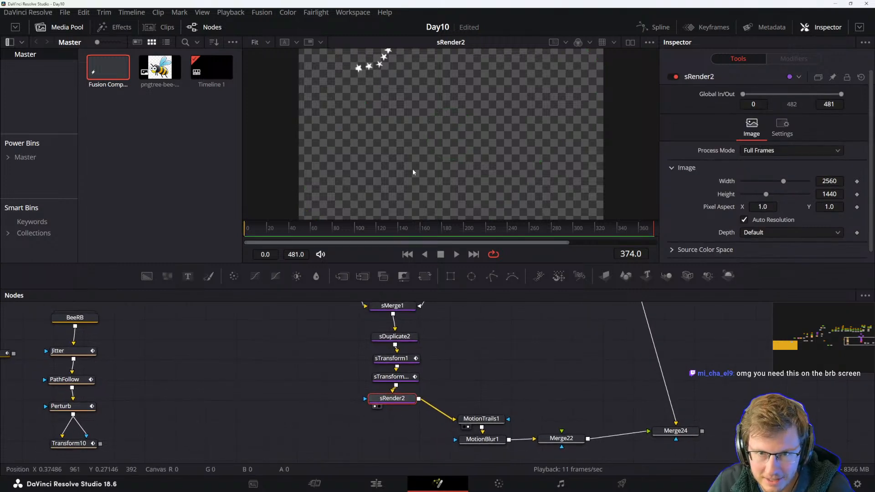
{"action": "scroll", "coordinate": [413, 168], "scroll_direction": "down", "scroll_amount": 1}
{"action": "scroll", "coordinate": [412, 148], "scroll_direction": "up", "scroll_amount": 3}
{"action": "scroll", "coordinate": [413, 150], "scroll_direction": "down", "scroll_amount": 1}
{"action": "scroll", "coordinate": [414, 152], "scroll_direction": "down", "scroll_amount": 1}
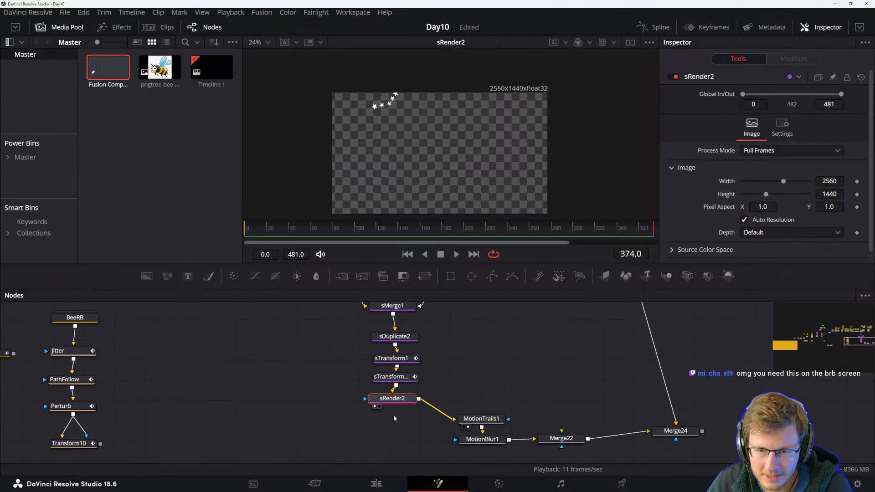
{"action": "left_click", "coordinate": [394, 378]}
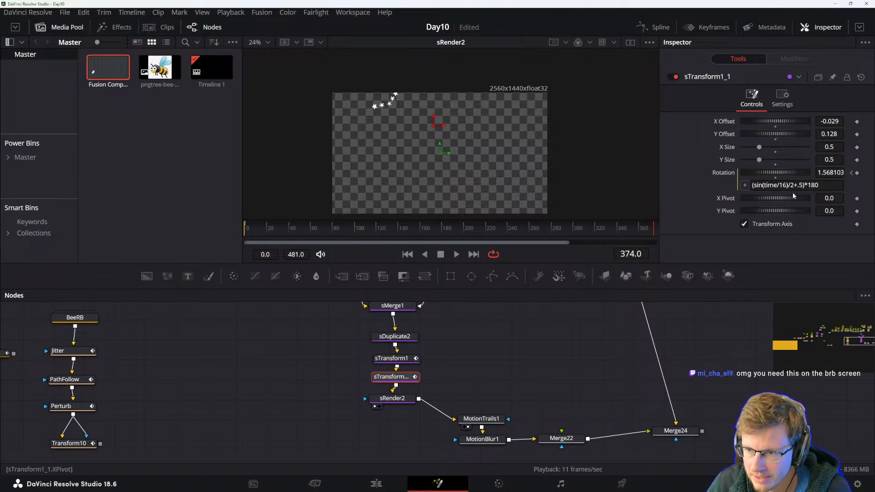
{"action": "mouse_move", "coordinate": [775, 210]}
{"action": "left_mouse_down"}
{"action": "mouse_move", "coordinate": [783, 212]}
{"action": "mouse_move", "coordinate": [767, 208]}
{"action": "left_mouse_up"}
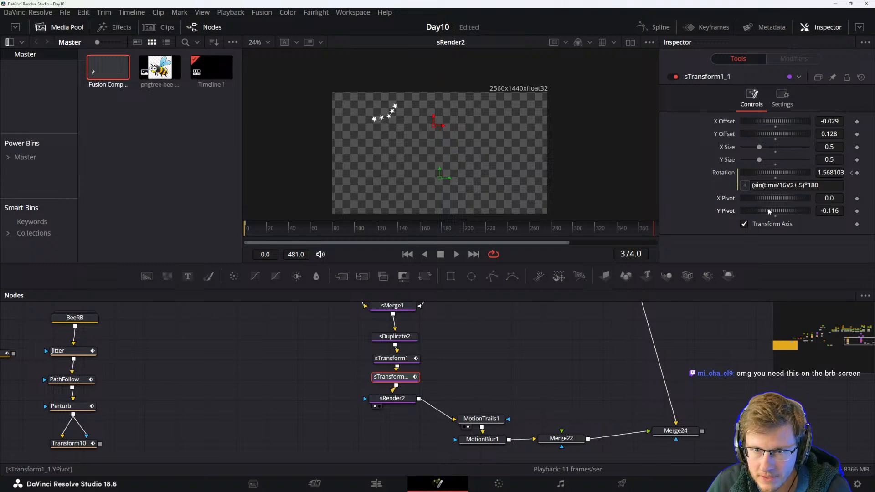
Fine-tune sTransform1_1's Y Pivot to about -0.073 while playing the animation back.
{"action": "left_click", "coordinate": [459, 337]}
{"action": "key", "text": "space"}
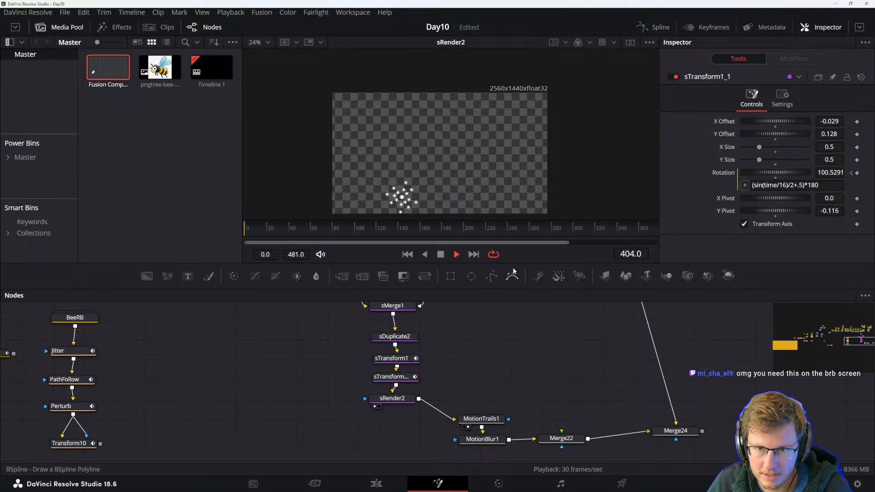
{"action": "scroll", "coordinate": [503, 127], "scroll_direction": "down", "scroll_amount": 2}
{"action": "key", "text": "space"}
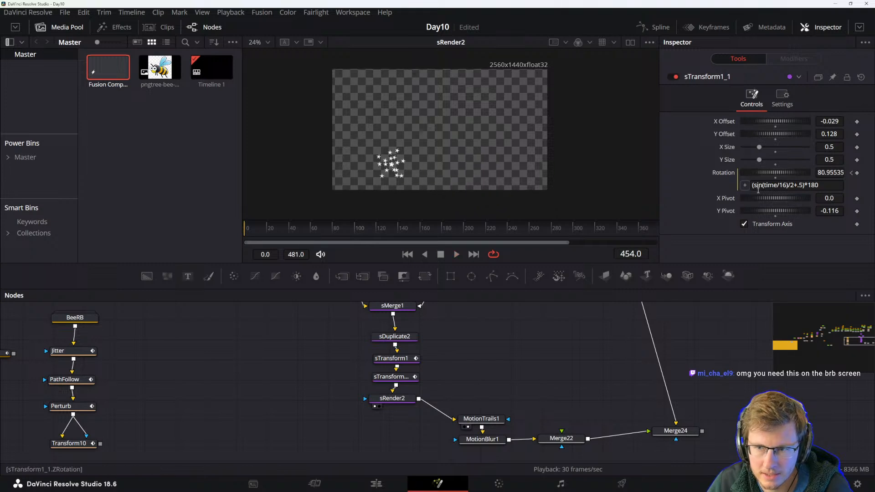
{"action": "left_click_drag", "start_coordinate": [778, 211], "coordinate": [779, 209]}
{"action": "key", "text": "space"}
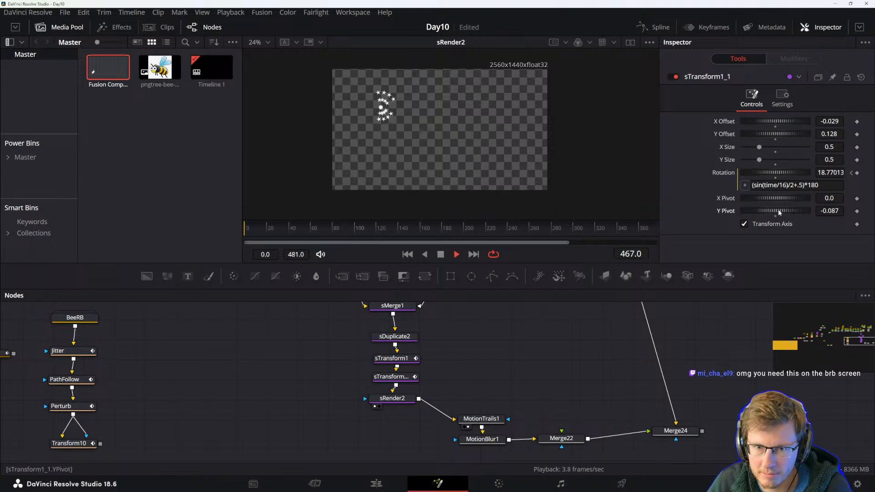
{"action": "key", "text": "space"}
{"action": "left_click_drag", "start_coordinate": [778, 209], "coordinate": [778, 209]}
{"action": "key", "text": "space"}
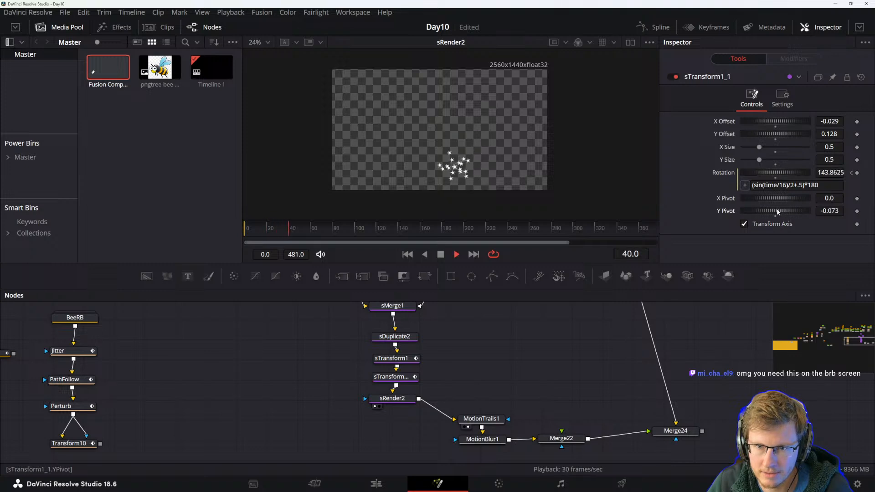
{"action": "key", "text": "space"}
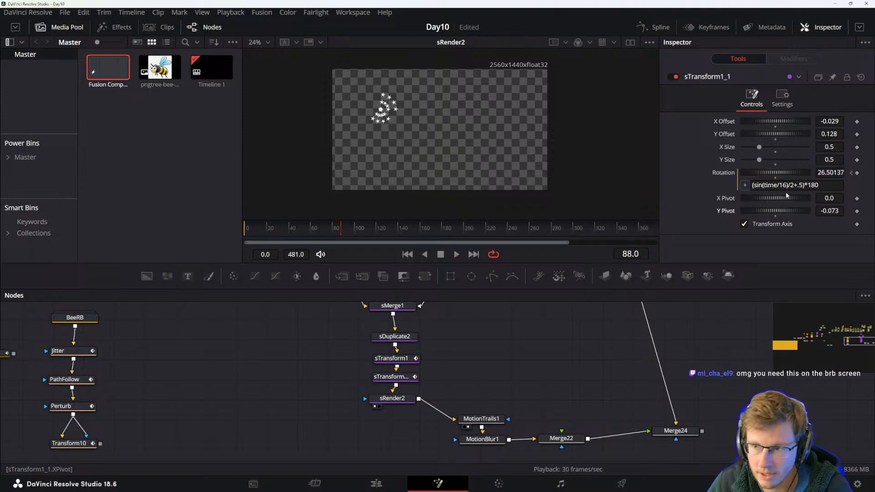
Insert a new sTransform node between sTransform1_1 and sRender2.
{"action": "left_click_drag", "start_coordinate": [391, 398], "coordinate": [391, 415]}
{"action": "left_click", "coordinate": [395, 378]}
{"action": "key", "text": "shift+space"}
{"action": "type", "text": "stran"}
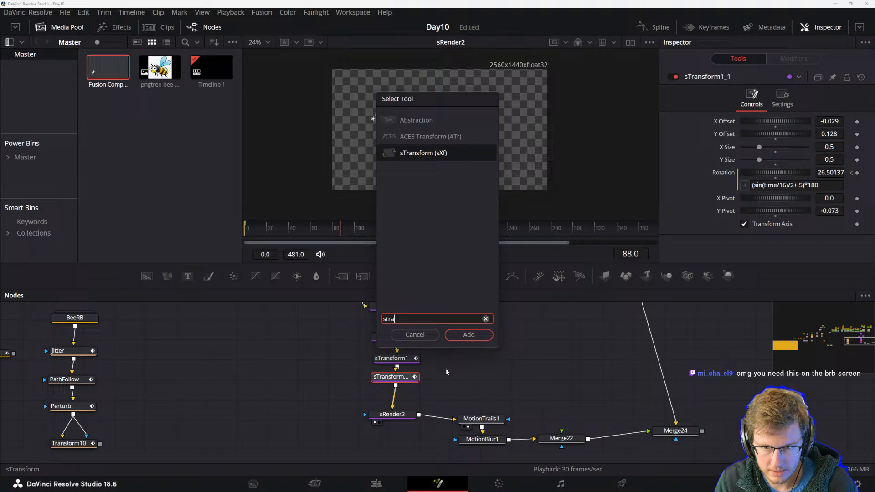
{"action": "left_click", "coordinate": [466, 336]}
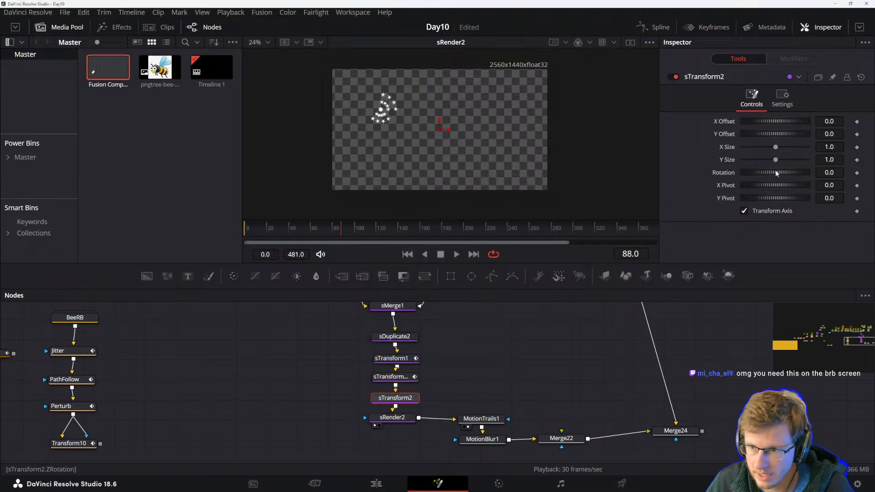
Try several rotation angles on sTransform2 while playing the animation.
{"action": "left_click_drag", "start_coordinate": [771, 171], "coordinate": [775, 175]}
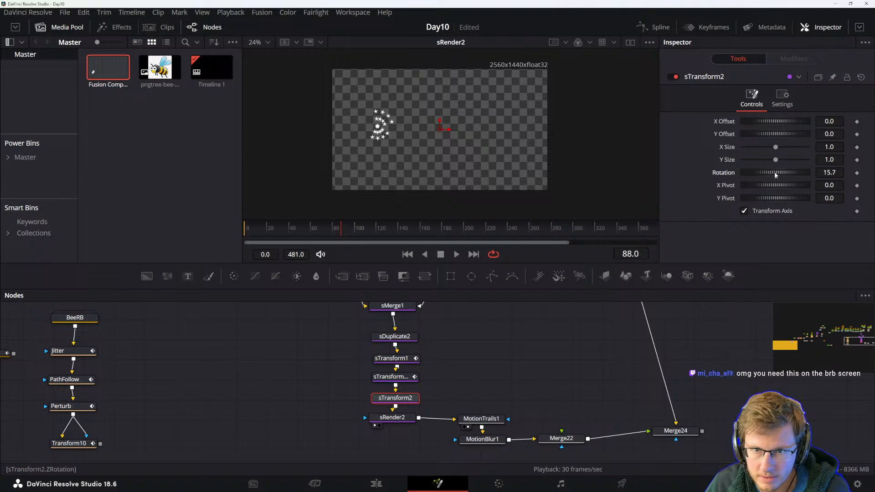
{"action": "key", "text": "space"}
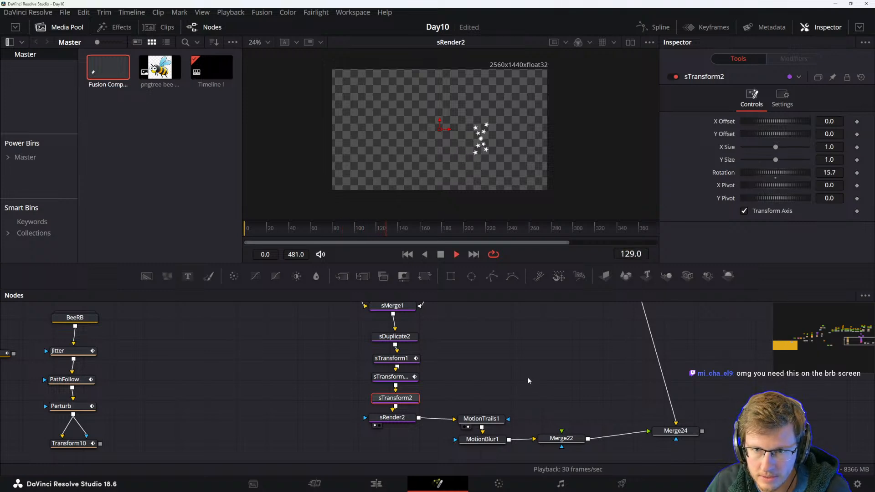
{"action": "key", "text": "space"}
{"action": "left_click_drag", "start_coordinate": [775, 174], "coordinate": [784, 172]}
{"action": "key", "text": "space"}
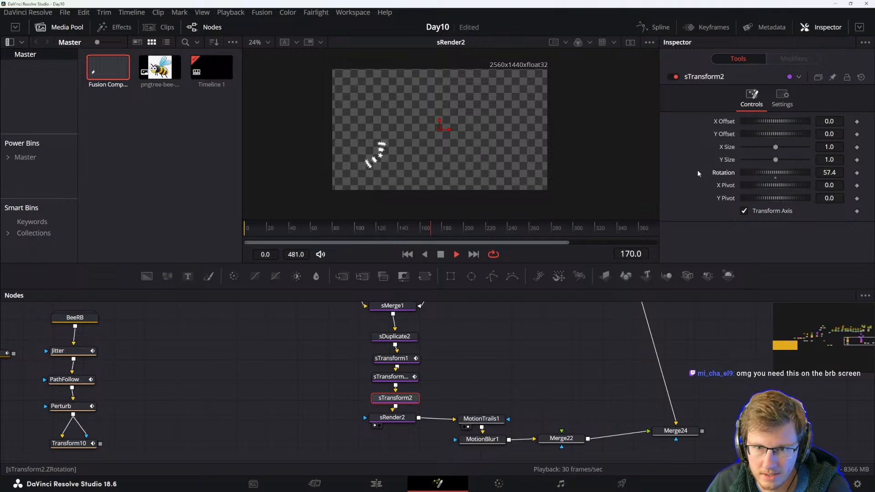
{"action": "key", "text": "space"}
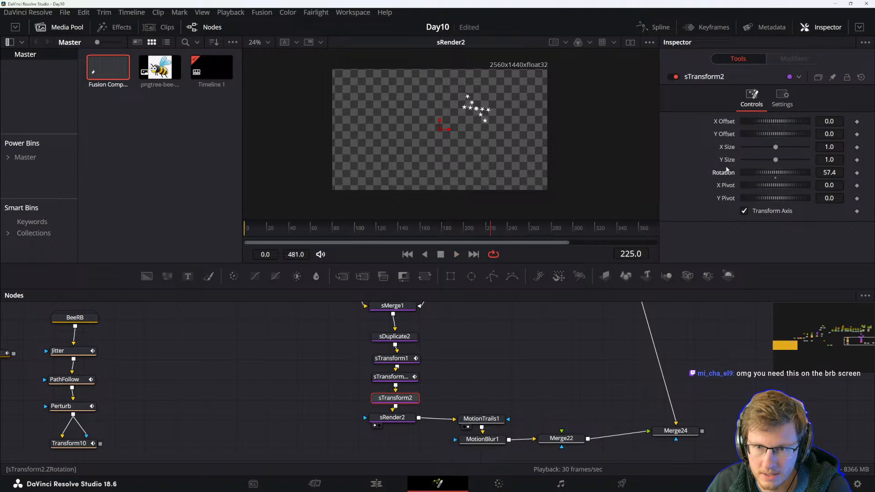
{"action": "left_click_drag", "start_coordinate": [798, 171], "coordinate": [785, 173]}
{"action": "key", "text": "space"}
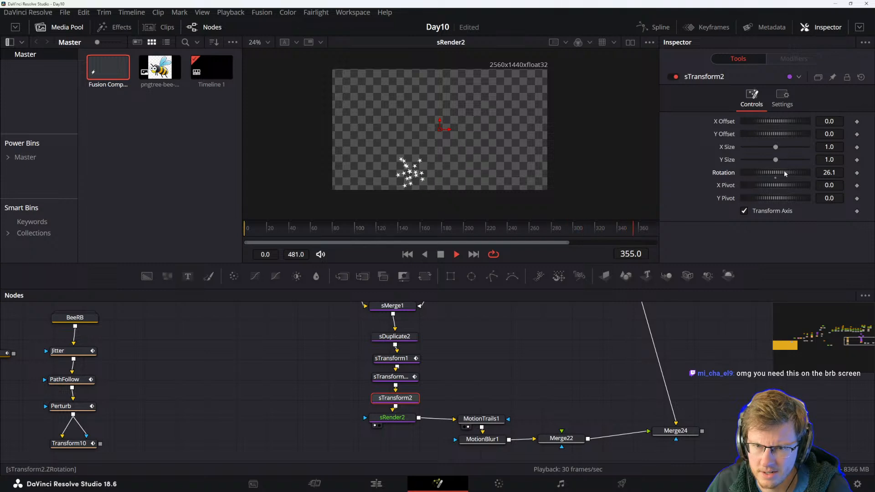
{"action": "key", "text": "space"}
Set sTransform2's rotation to 30 degrees.
{"action": "left_click_drag", "start_coordinate": [784, 171], "coordinate": [785, 172]}
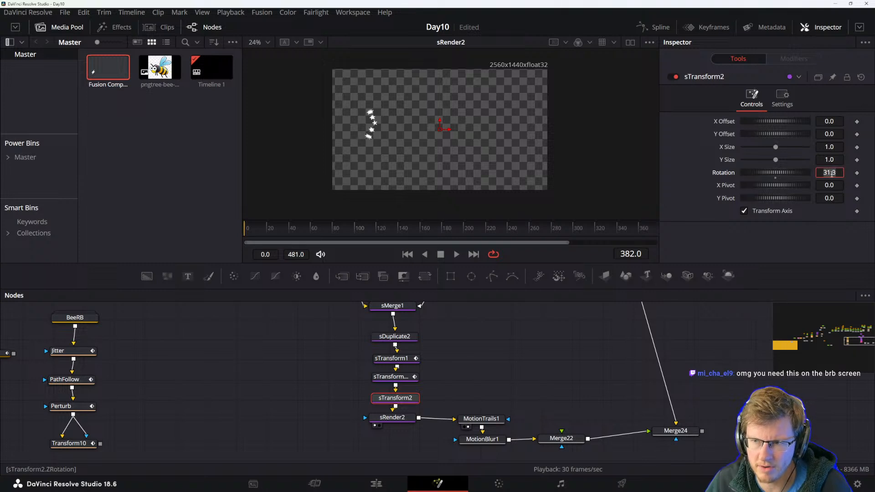
{"action": "type", "text": "0"}
{"action": "key", "text": "Return"}
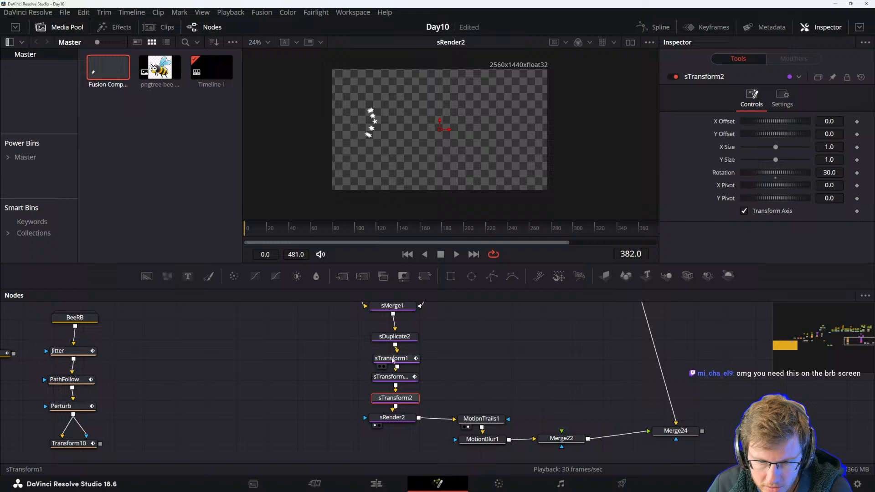
Review the settings of sTransform1_1, sTransform1 and sDuplicate2, and play the animation.
{"action": "left_click", "coordinate": [392, 377]}
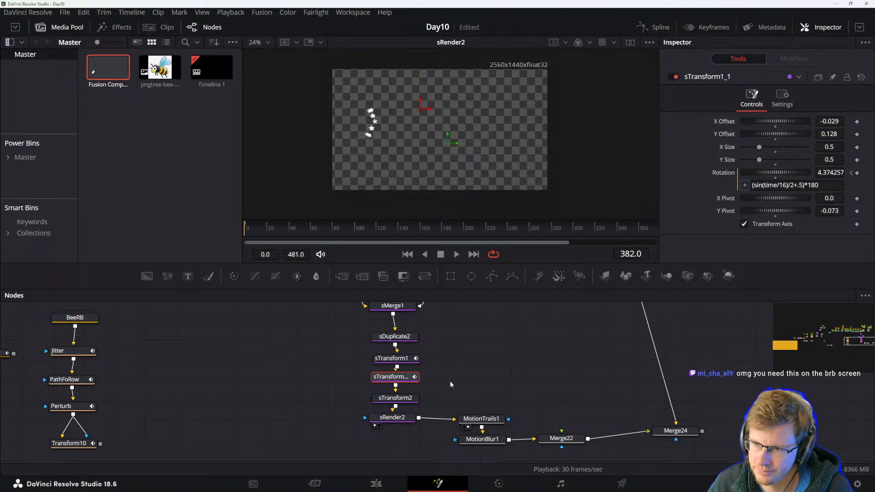
{"action": "left_click", "coordinate": [391, 358]}
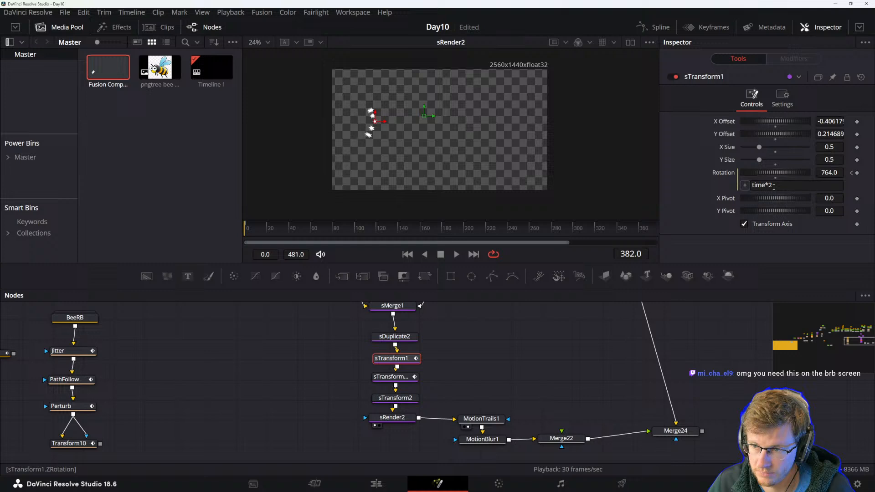
{"action": "left_click", "coordinate": [396, 337]}
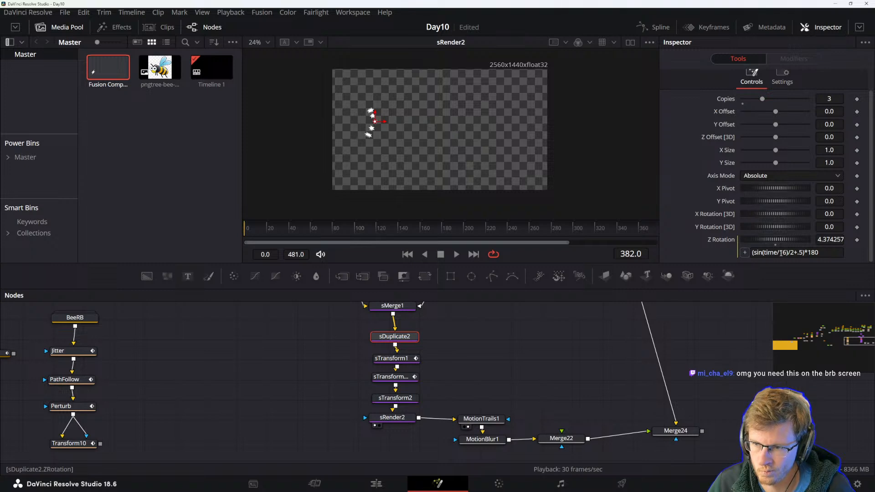
{"action": "left_click", "coordinate": [430, 342]}
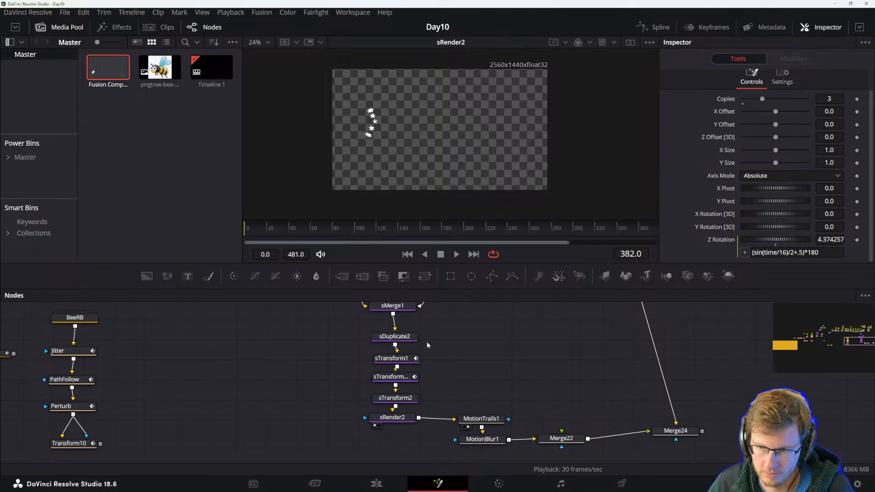
{"action": "key", "text": "space"}
{"action": "key", "text": "space"}
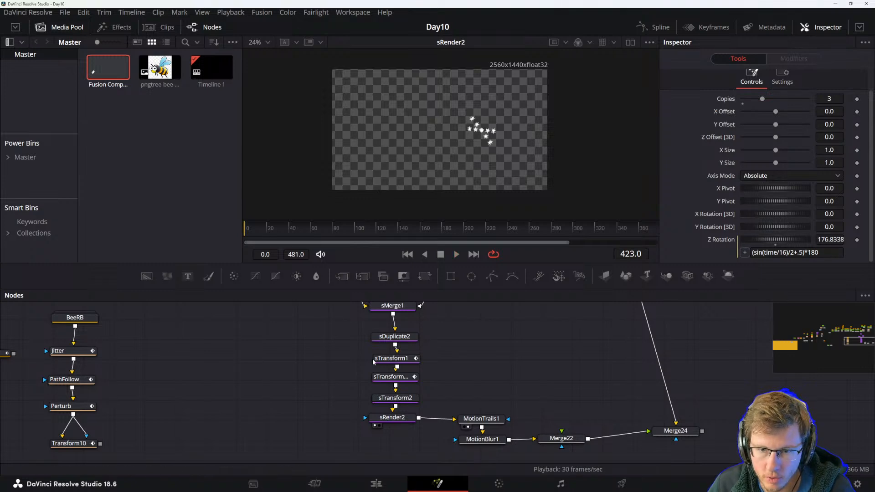
Set sTransform2's Y Offset to about 0.043 and play the animation.
{"action": "left_click", "coordinate": [395, 398]}
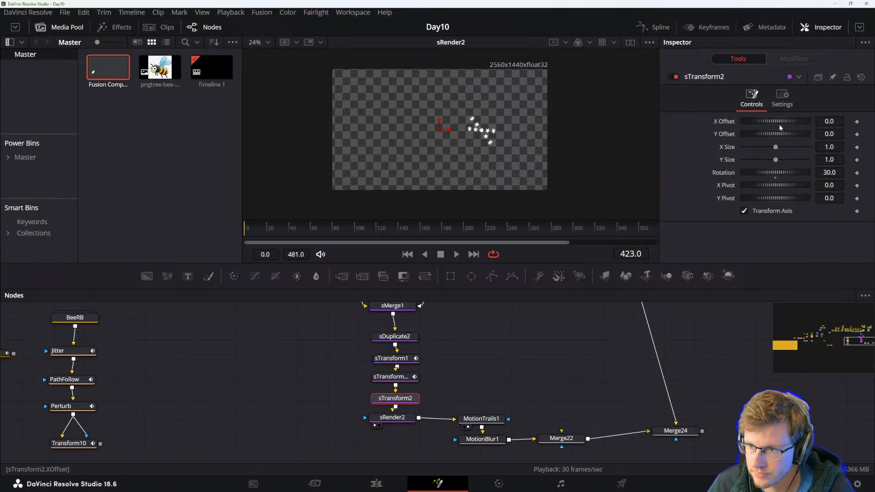
{"action": "left_click_drag", "start_coordinate": [779, 135], "coordinate": [780, 137]}
{"action": "left_click", "coordinate": [524, 380]}
{"action": "key", "text": "space"}
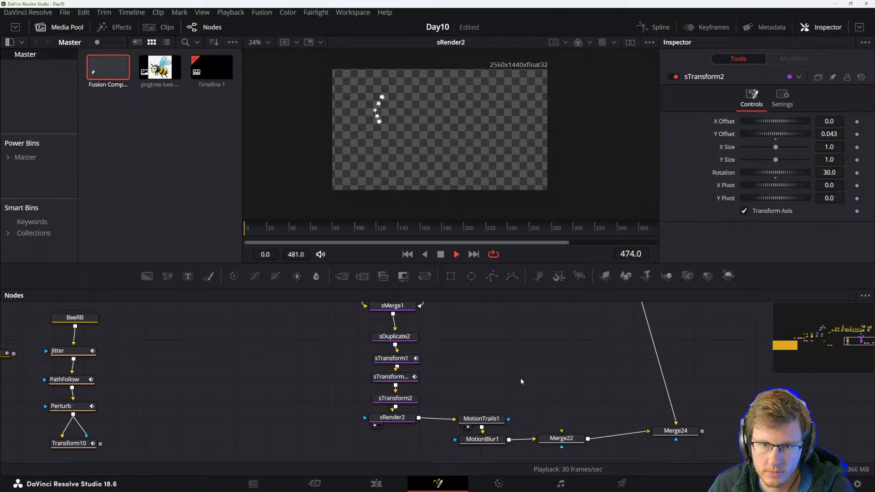
{"action": "key", "text": "space"}
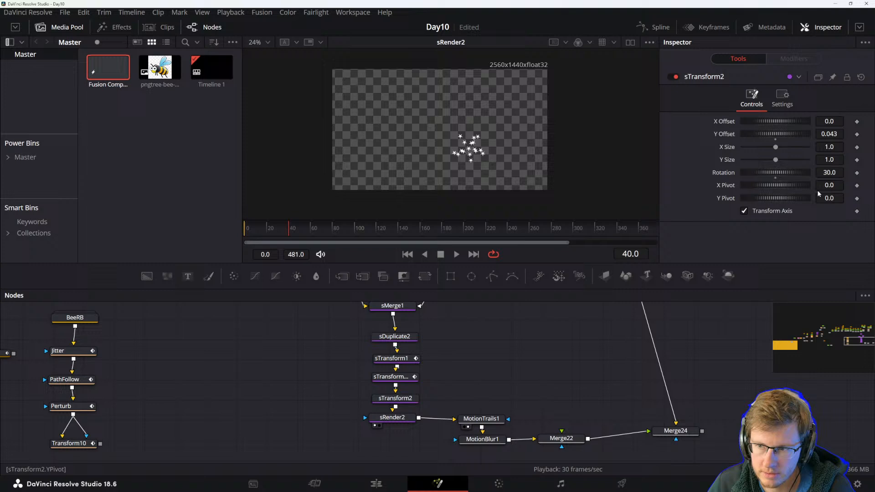
Set sTransform2's rotation to 32 degrees and play the animation.
{"action": "left_click_drag", "start_coordinate": [780, 174], "coordinate": [780, 174]}
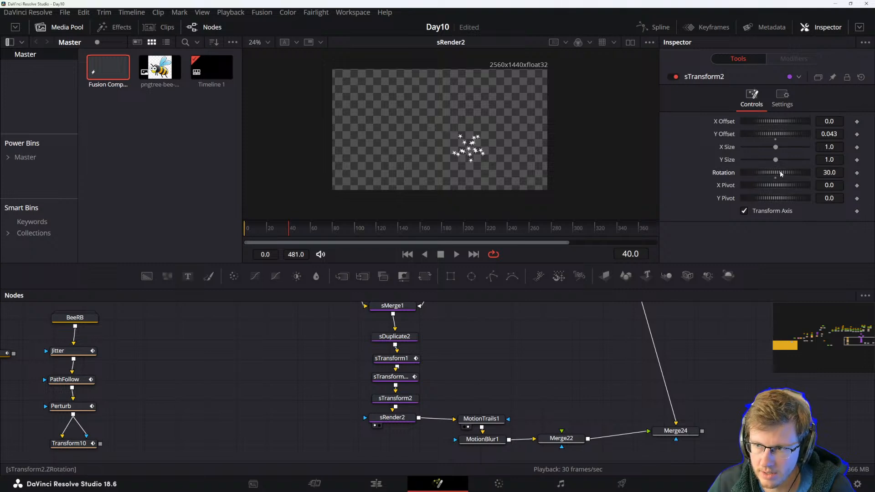
{"action": "left_click_drag", "start_coordinate": [264, 221], "coordinate": [326, 229]}
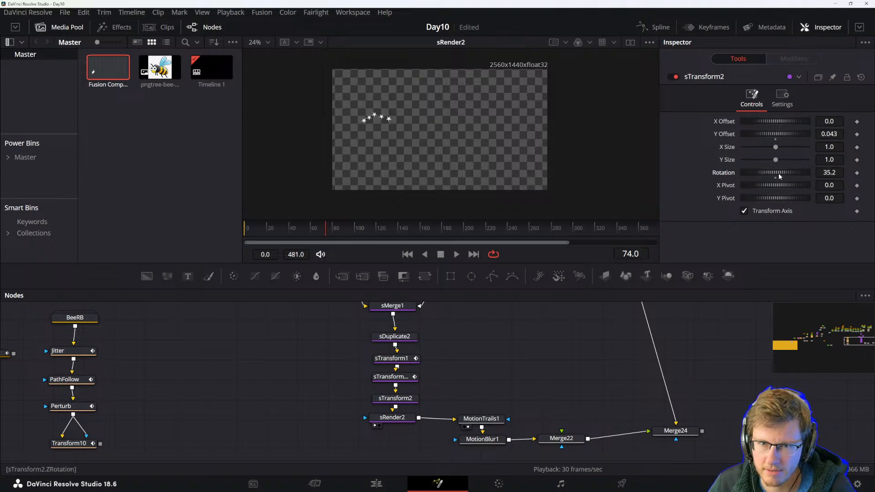
{"action": "key", "text": "space"}
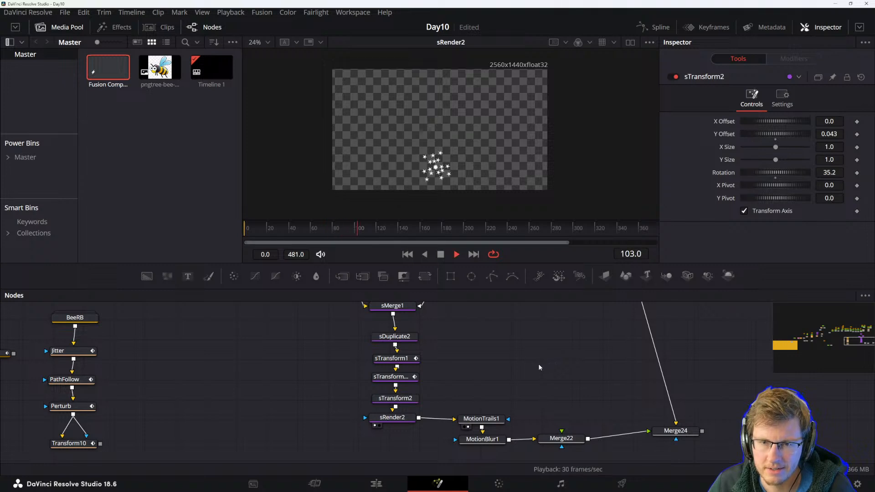
{"action": "key", "text": "space"}
{"action": "left_click", "coordinate": [829, 173]}
{"action": "type", "text": "32"}
{"action": "key", "text": "Tab"}
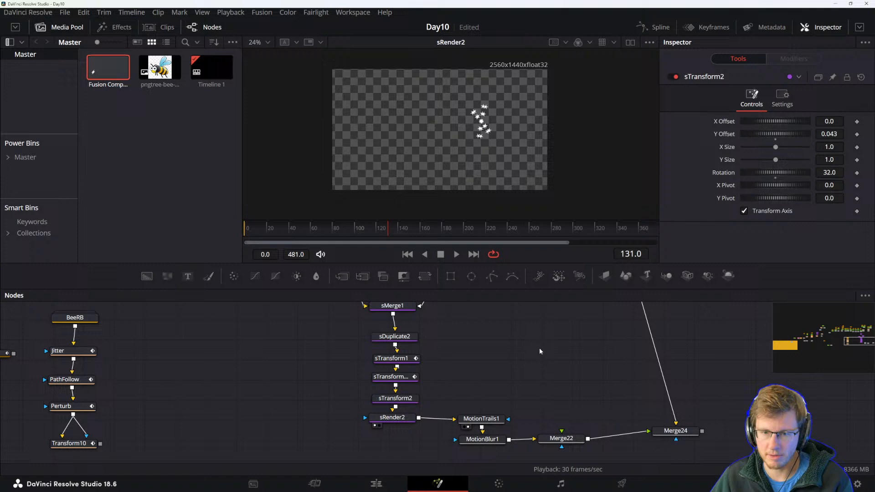
{"action": "key", "text": "space"}
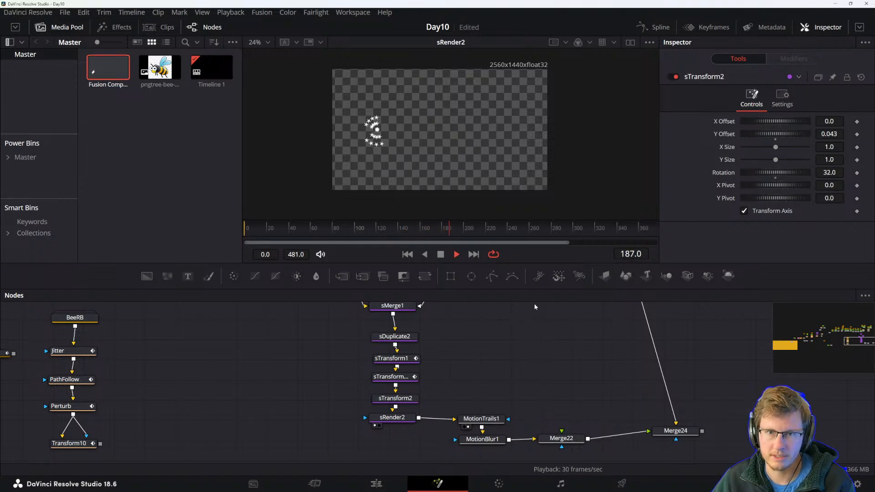
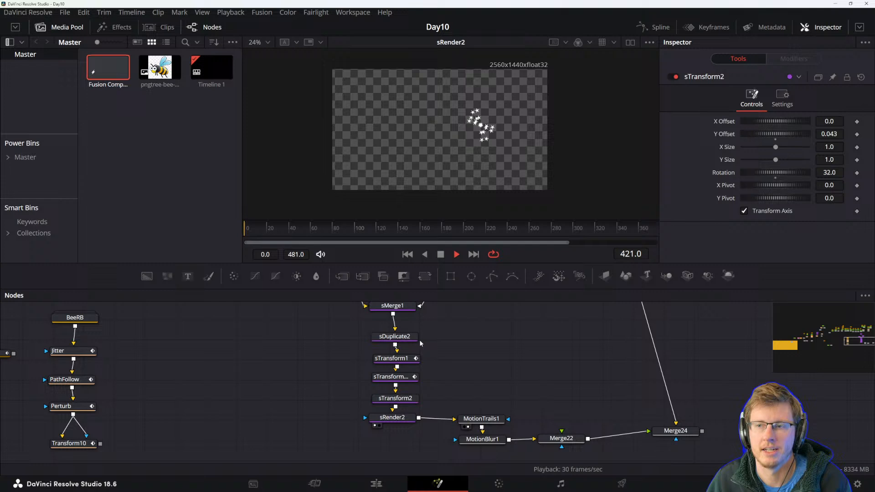
Add an Invert Color tool to the node graph.
{"action": "key", "text": "space"}
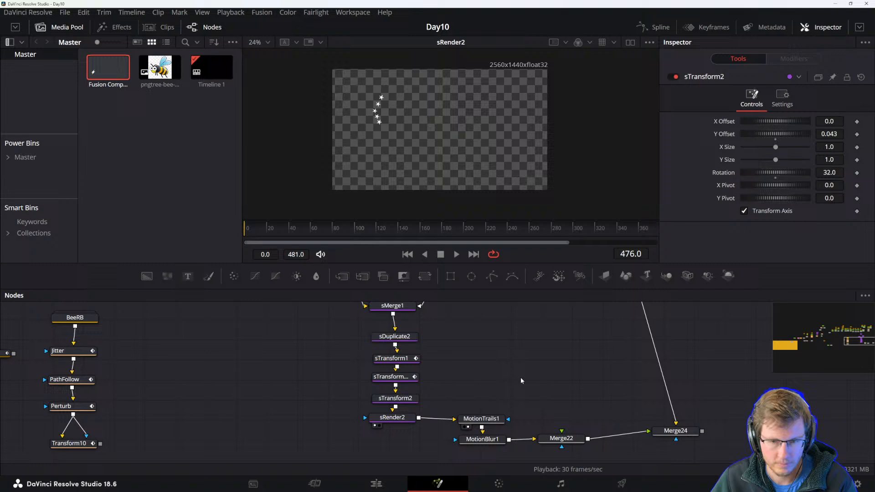
{"action": "left_click_drag", "start_coordinate": [520, 378], "coordinate": [450, 395]}
{"action": "left_click_drag", "start_coordinate": [405, 410], "coordinate": [405, 368]}
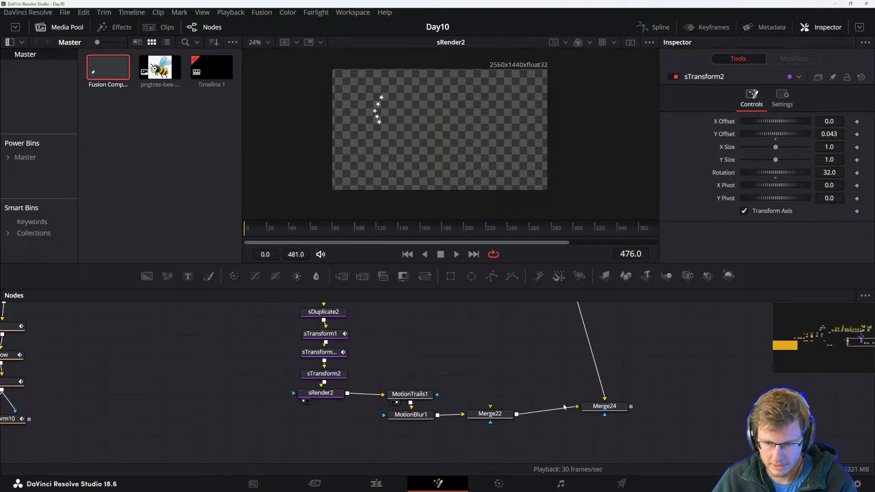
{"action": "left_click_drag", "start_coordinate": [504, 353], "coordinate": [517, 333]}
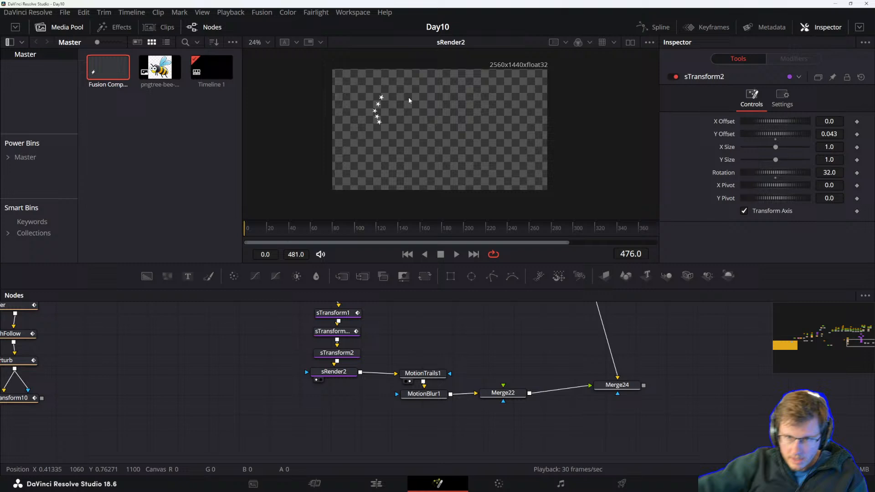
{"action": "left_click_drag", "start_coordinate": [615, 385], "coordinate": [581, 392]}
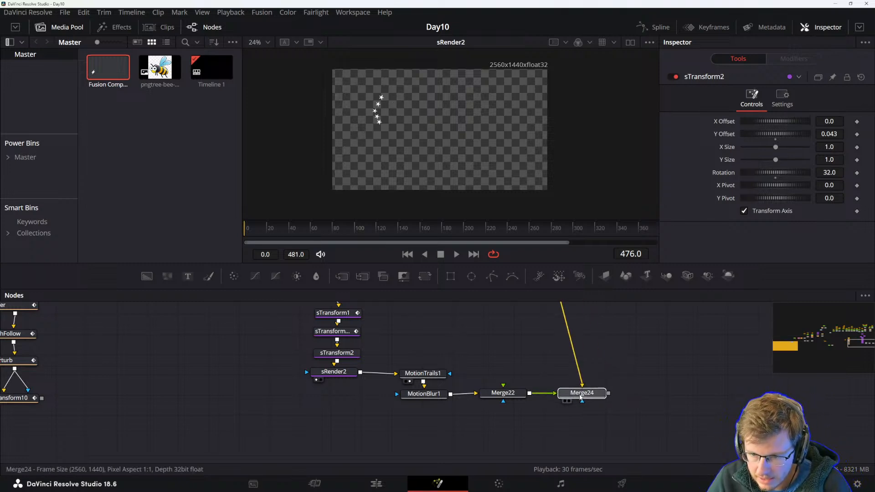
{"action": "left_click_drag", "start_coordinate": [657, 349], "coordinate": [586, 353]}
{"action": "key", "text": "shift+space"}
{"action": "type", "text": "stran"}
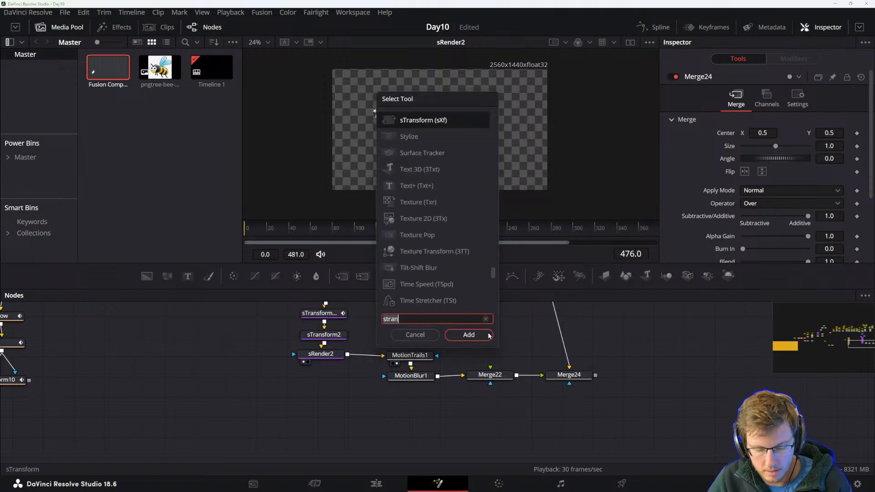
{"action": "key", "text": "BackSpace"}
{"action": "key", "text": "BackSpace"}
{"action": "key", "text": "BackSpace"}
{"action": "key", "text": "BackSpace"}
{"action": "key", "text": "BackSpace"}
{"action": "type", "text": "pol"}
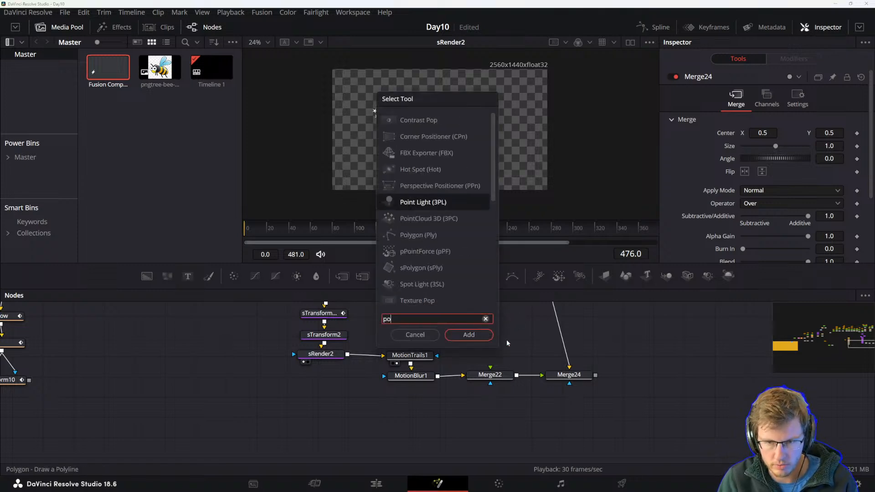
{"action": "key", "text": "BackSpace"}
{"action": "key", "text": "BackSpace"}
{"action": "key", "text": "BackSpace"}
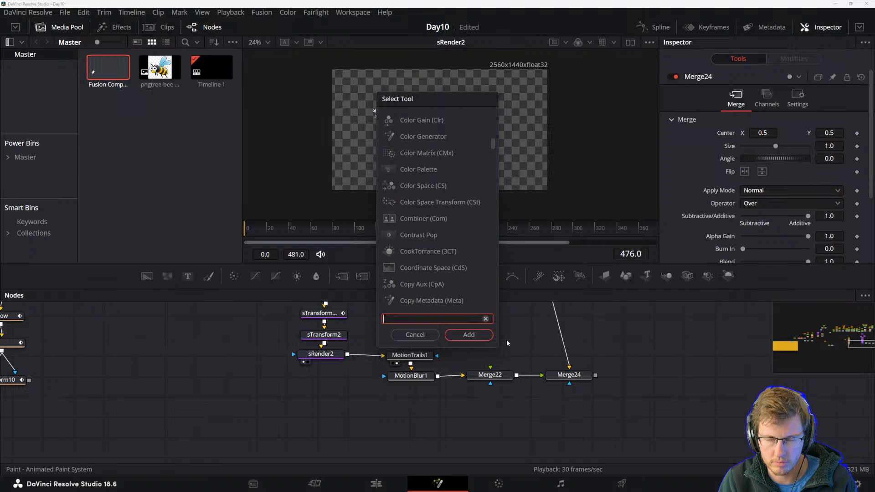
{"action": "type", "text": "invert"}
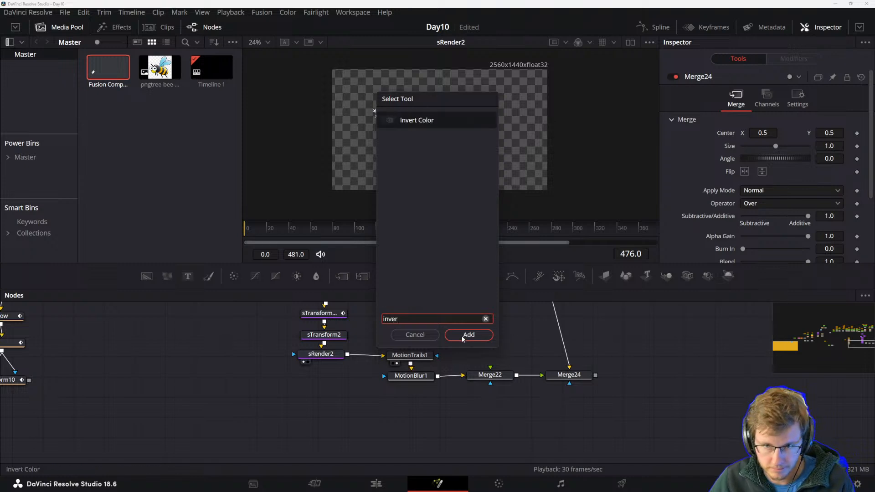
{"action": "left_click", "coordinate": [468, 334]}
Insert InvertColor1 between Merge22 and Merge24, show it in the viewer and play the animation.
{"action": "left_click_drag", "start_coordinate": [482, 334], "coordinate": [496, 339]}
{"action": "left_click_drag", "start_coordinate": [564, 376], "coordinate": [604, 374]}
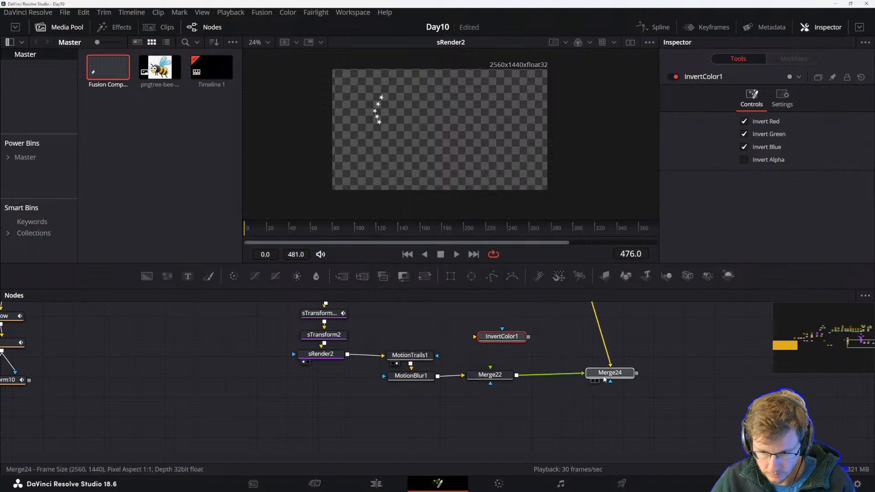
{"action": "left_click_drag", "start_coordinate": [484, 339], "coordinate": [497, 345]}
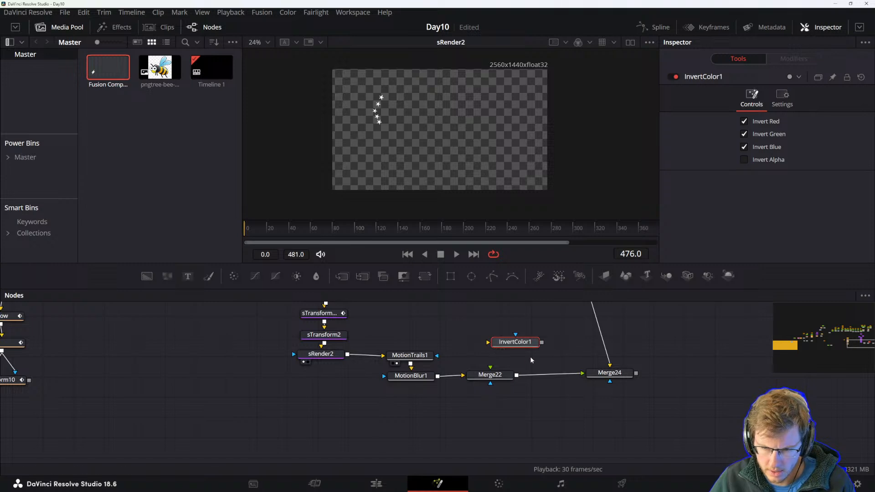
{"action": "mouse_move", "coordinate": [549, 363]}
{"action": "left_mouse_down"}
{"action": "mouse_move", "coordinate": [583, 375]}
{"action": "mouse_move", "coordinate": [488, 342]}
{"action": "mouse_move", "coordinate": [546, 360]}
{"action": "left_mouse_up"}
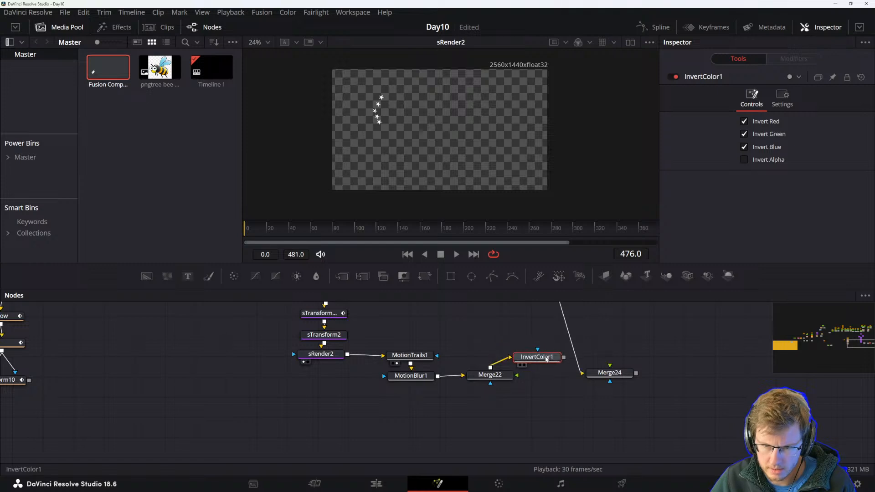
{"action": "key", "text": "1"}
{"action": "left_click", "coordinate": [506, 328]}
{"action": "left_click", "coordinate": [539, 360]}
{"action": "left_click_drag", "start_coordinate": [565, 358], "coordinate": [614, 374]}
{"action": "left_click_drag", "start_coordinate": [522, 353], "coordinate": [538, 365]}
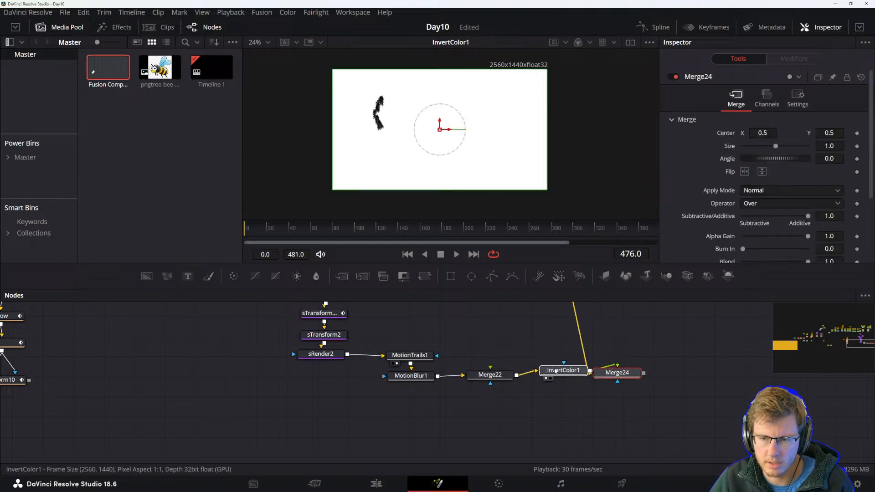
{"action": "key", "text": "space"}
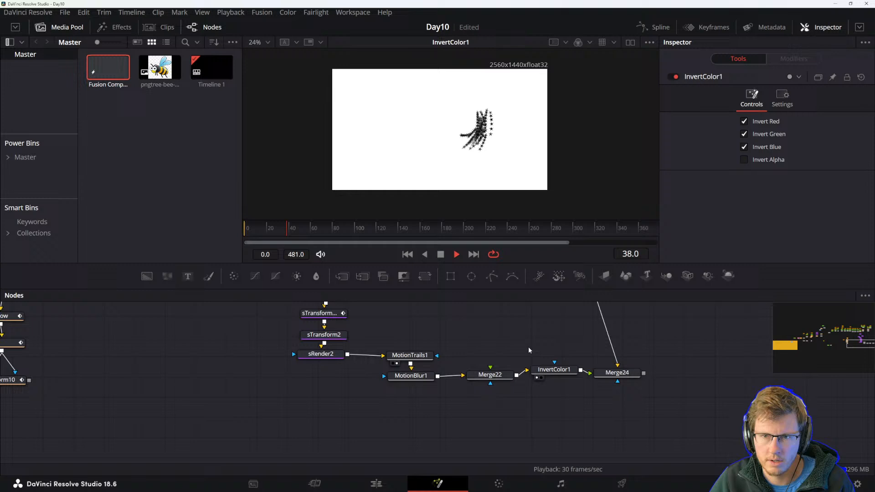
Keyframe InvertColor1's Blend at 0 on frame 0 and again on frame 128.
{"action": "left_click", "coordinate": [557, 369]}
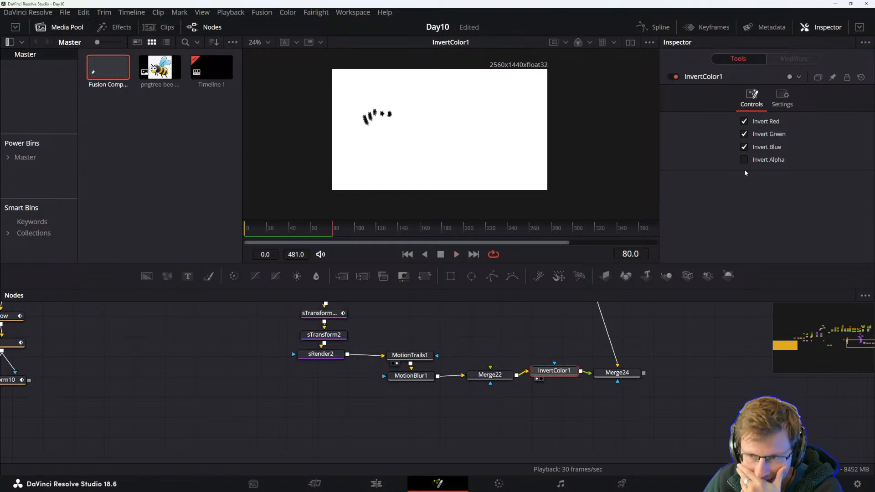
{"action": "left_click", "coordinate": [782, 97]}
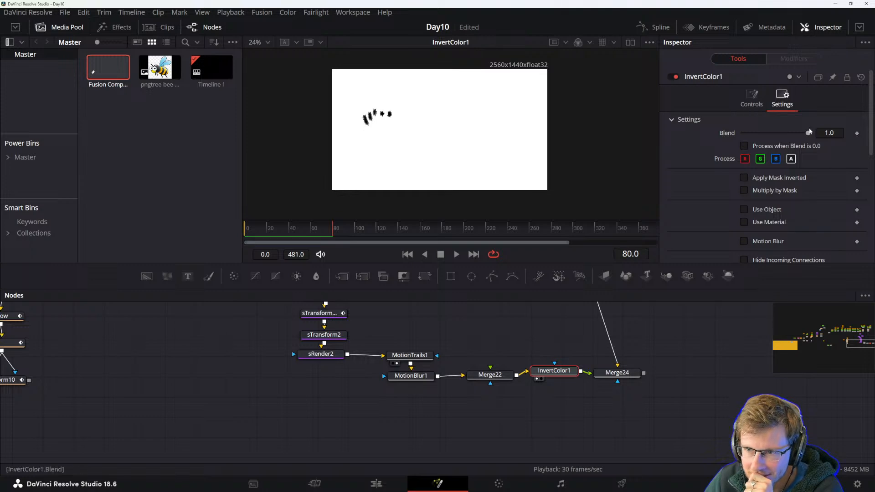
{"action": "left_click_drag", "start_coordinate": [262, 230], "coordinate": [236, 231]}
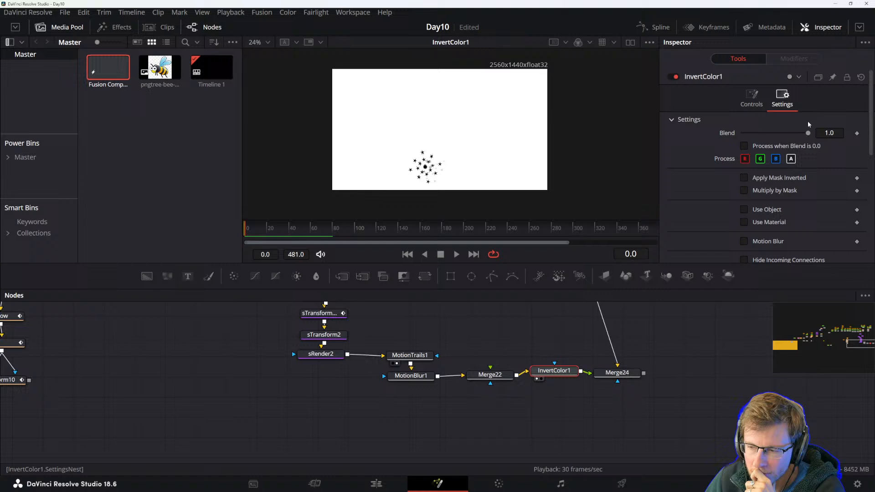
{"action": "left_click", "coordinate": [856, 135]}
{"action": "left_click_drag", "start_coordinate": [782, 136], "coordinate": [729, 139]}
{"action": "left_click_drag", "start_coordinate": [268, 232], "coordinate": [385, 231]}
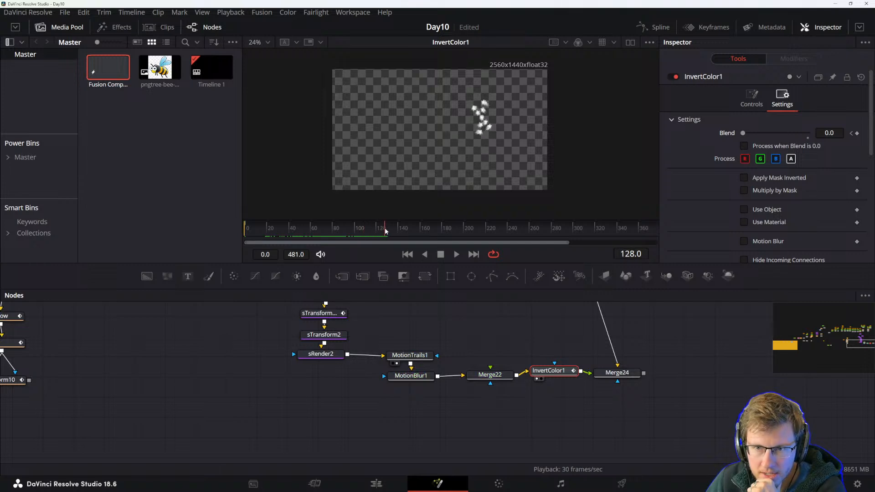
{"action": "left_click", "coordinate": [856, 134]}
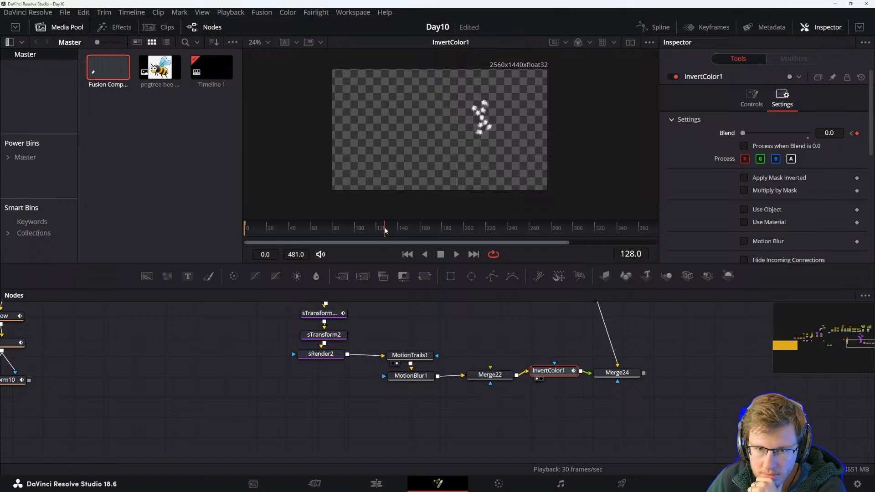
Keyframe the Blend at 1.0 on frame 129 and back to 0 on frame 140.
{"action": "left_click_drag", "start_coordinate": [387, 230], "coordinate": [387, 231]}
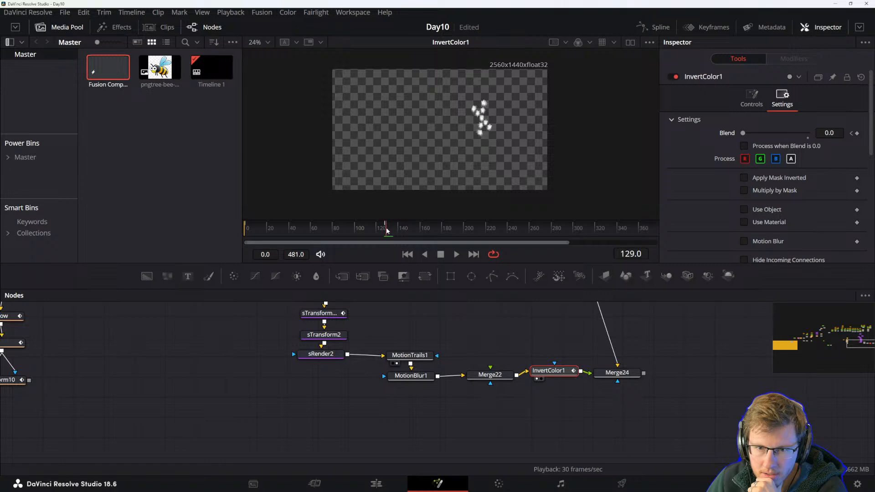
{"action": "left_click_drag", "start_coordinate": [743, 133], "coordinate": [863, 134]}
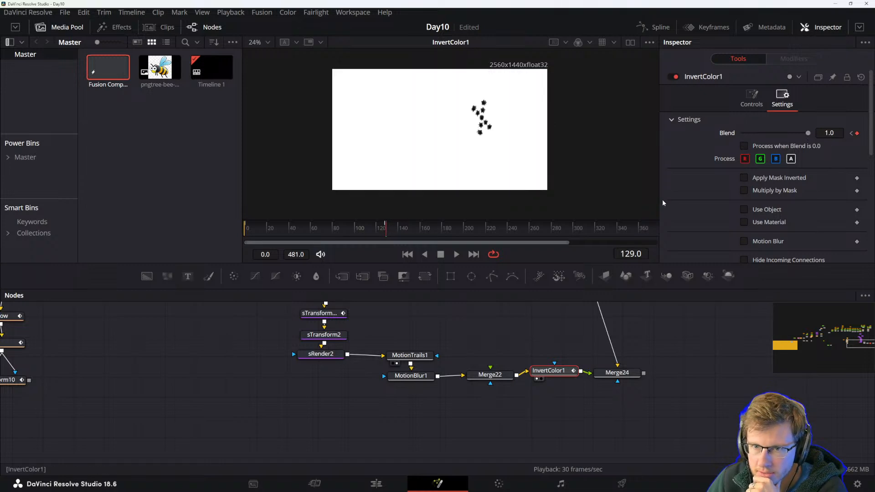
{"action": "left_click_drag", "start_coordinate": [386, 228], "coordinate": [398, 227]}
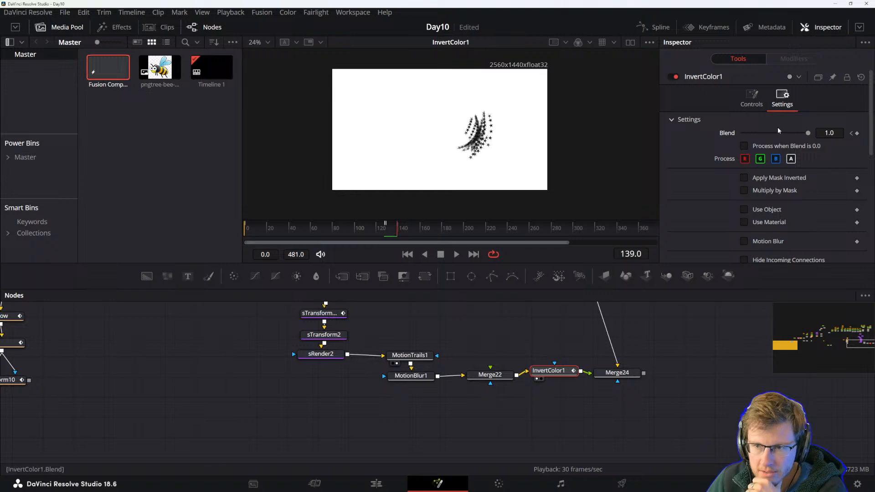
{"action": "left_click", "coordinate": [398, 234]}
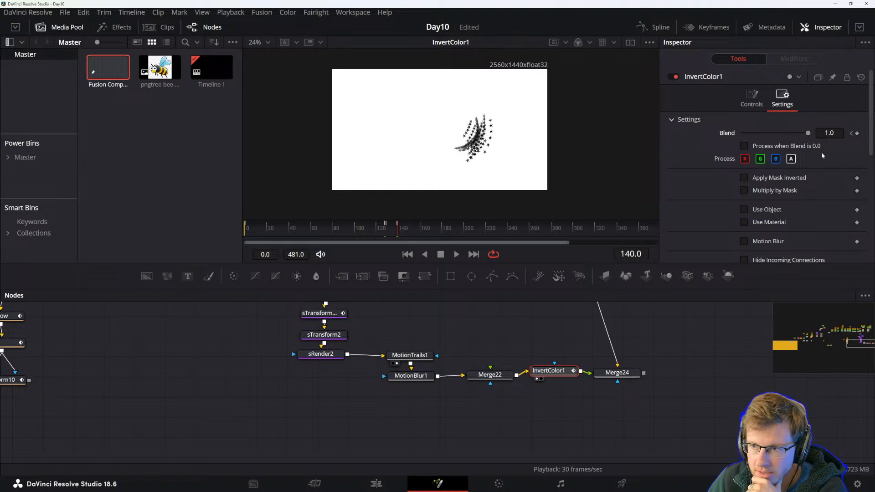
{"action": "left_click_drag", "start_coordinate": [807, 134], "coordinate": [742, 133]}
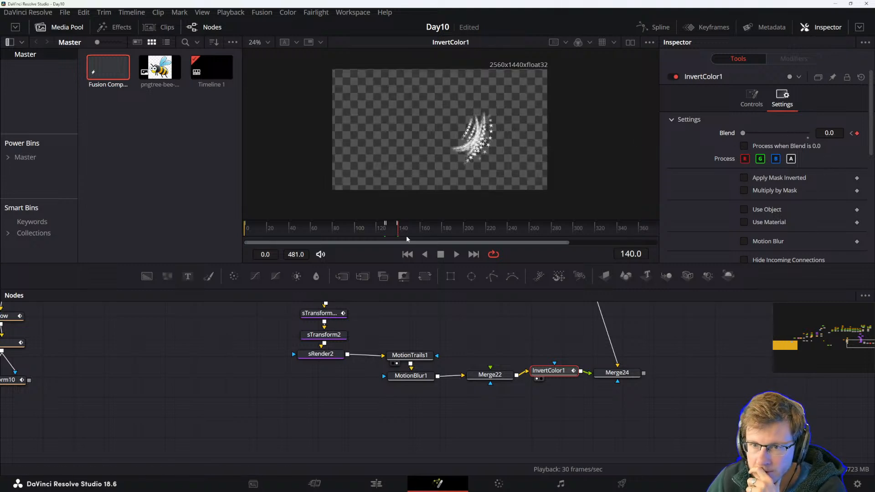
Play and scrub the timeline around frames 117 to 160 to review the invert flash.
{"action": "key", "text": "space"}
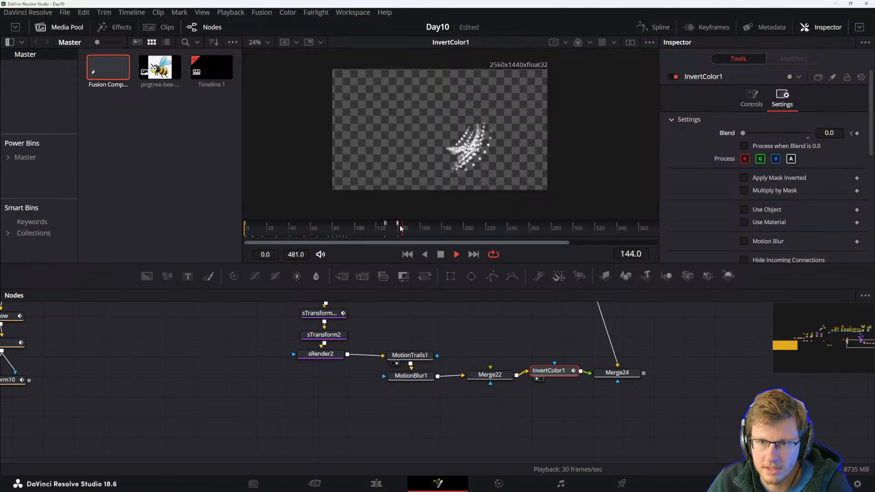
{"action": "key", "text": "space"}
{"action": "left_click_drag", "start_coordinate": [418, 232], "coordinate": [413, 232]}
{"action": "left_click", "coordinate": [362, 231]}
{"action": "key", "text": "space"}
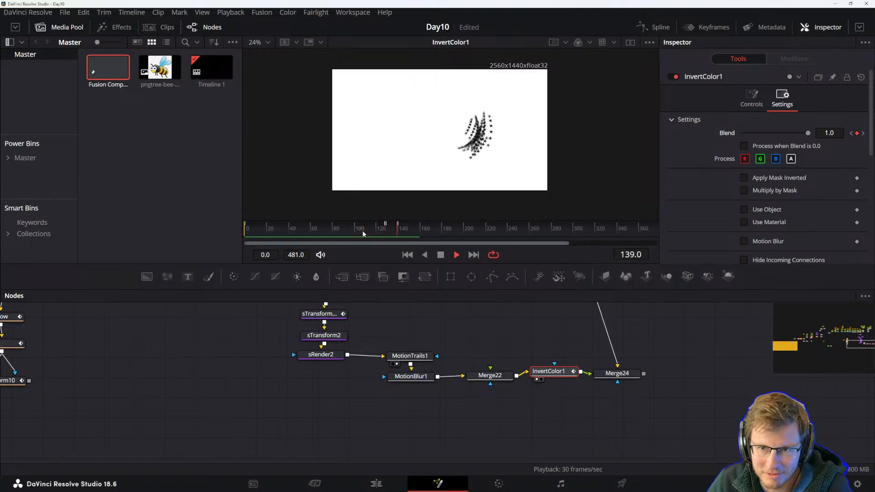
{"action": "key", "text": "space"}
{"action": "scroll", "coordinate": [376, 237], "scroll_direction": "up", "scroll_amount": 2}
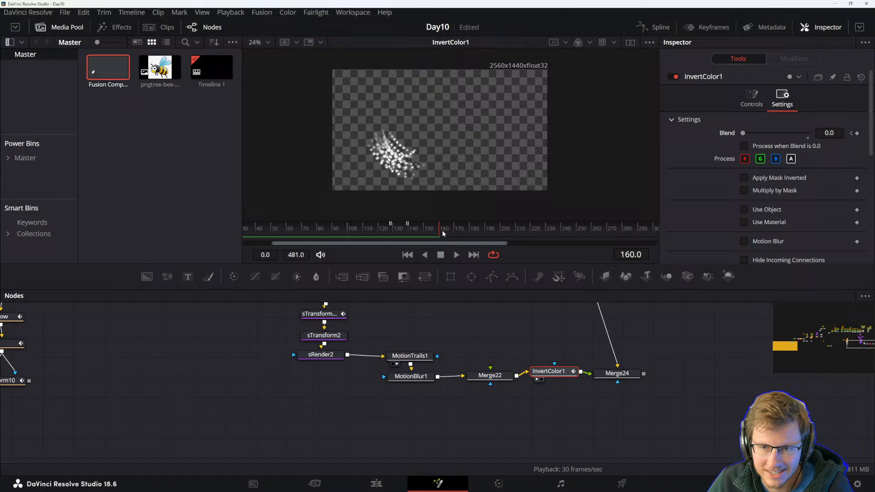
{"action": "left_click_drag", "start_coordinate": [439, 233], "coordinate": [374, 233]}
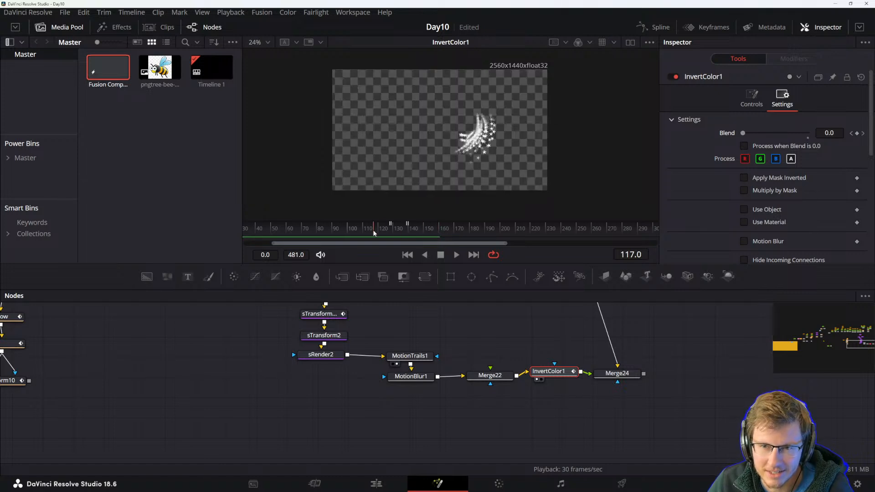
{"action": "left_click", "coordinate": [405, 228]}
Expand InvertColor1's Blend track in the Keyframes editor and move the second keyframe pair to about frame 132.
{"action": "left_click", "coordinate": [708, 27]}
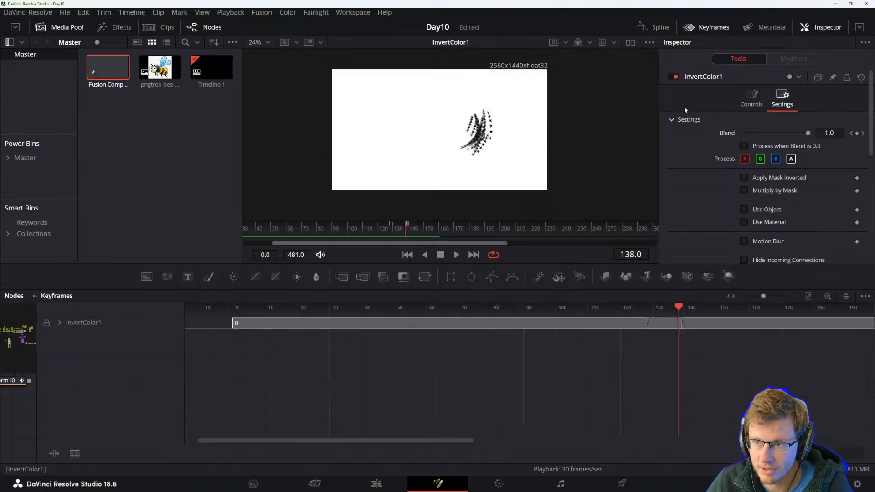
{"action": "scroll", "coordinate": [686, 332], "scroll_direction": "up", "scroll_amount": 5}
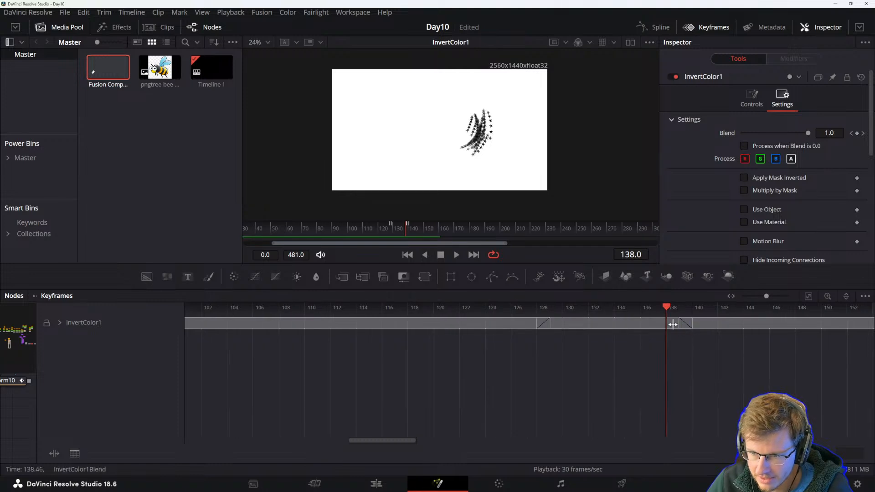
{"action": "left_click", "coordinate": [60, 322]}
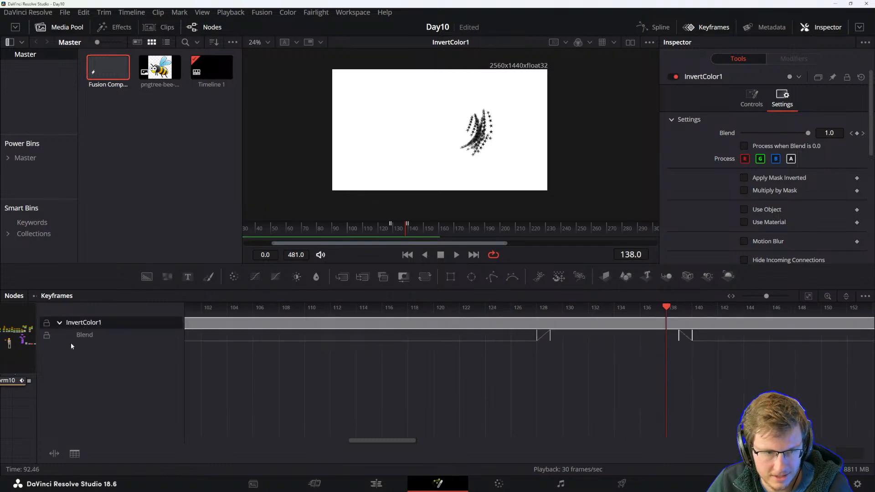
{"action": "left_click_drag", "start_coordinate": [679, 337], "coordinate": [533, 333]}
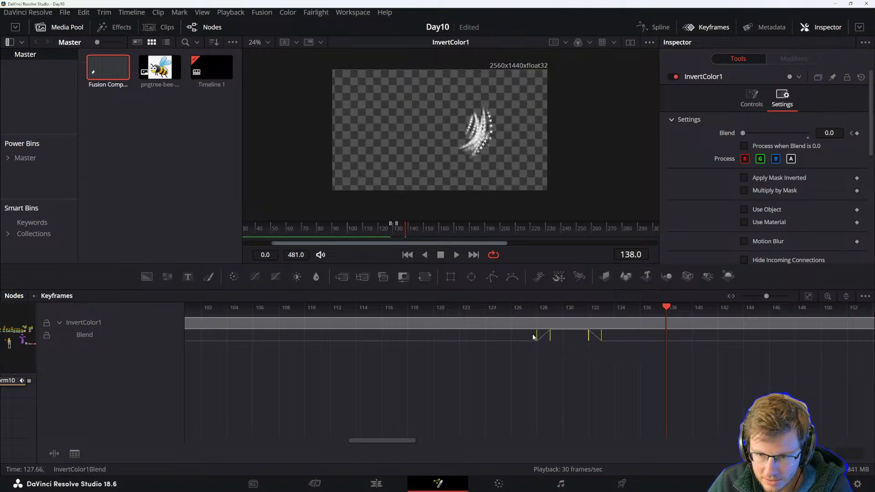
Duplicate the Blend keyframe pairs to about frames 136 and 140, and play the animation.
{"action": "left_click", "coordinate": [534, 336]}
{"action": "left_click_drag", "start_coordinate": [649, 352], "coordinate": [526, 332]}
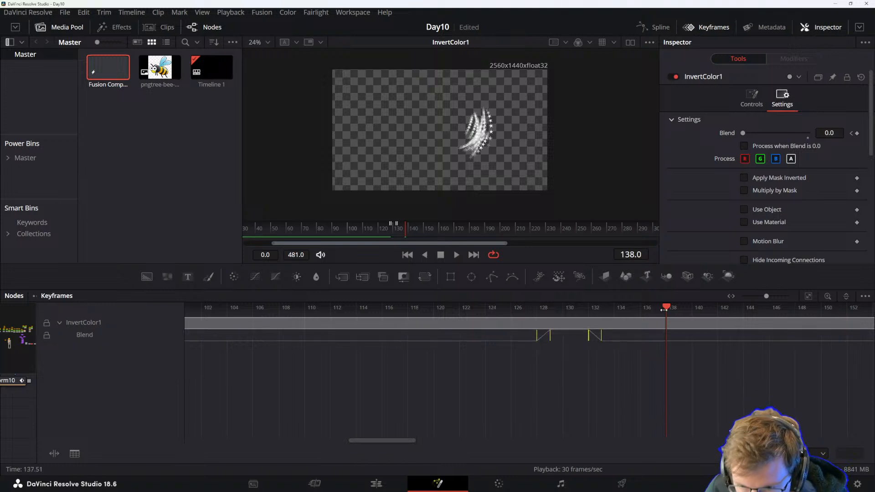
{"action": "scroll", "coordinate": [669, 308], "scroll_direction": "right", "scroll_amount": 3}
{"action": "left_click_drag", "start_coordinate": [351, 354], "coordinate": [279, 339]}
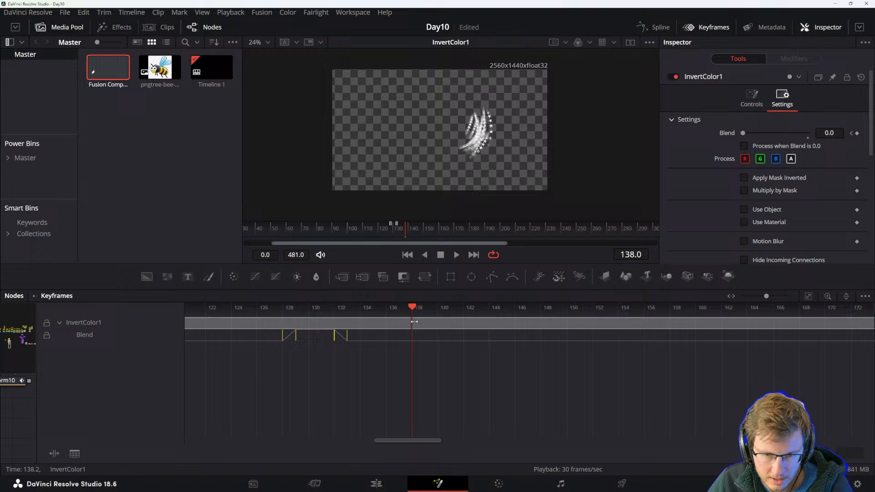
{"action": "left_click_drag", "start_coordinate": [348, 336], "coordinate": [454, 338]}
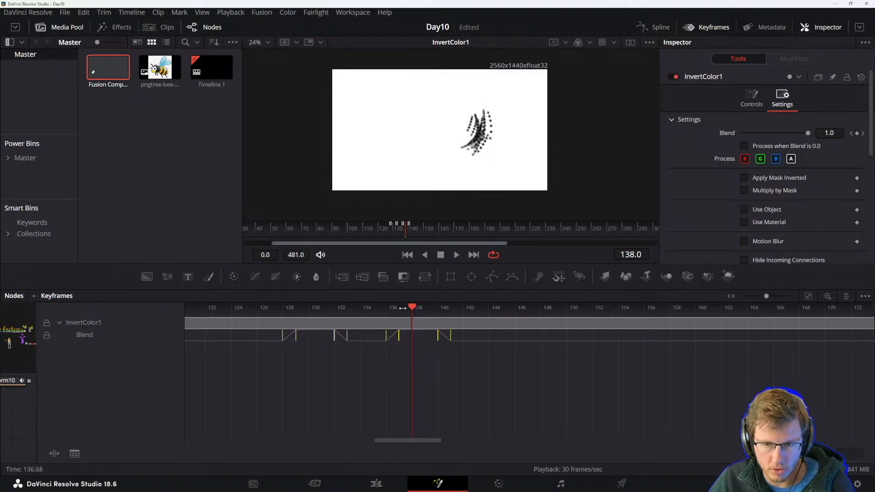
{"action": "key", "text": "space"}
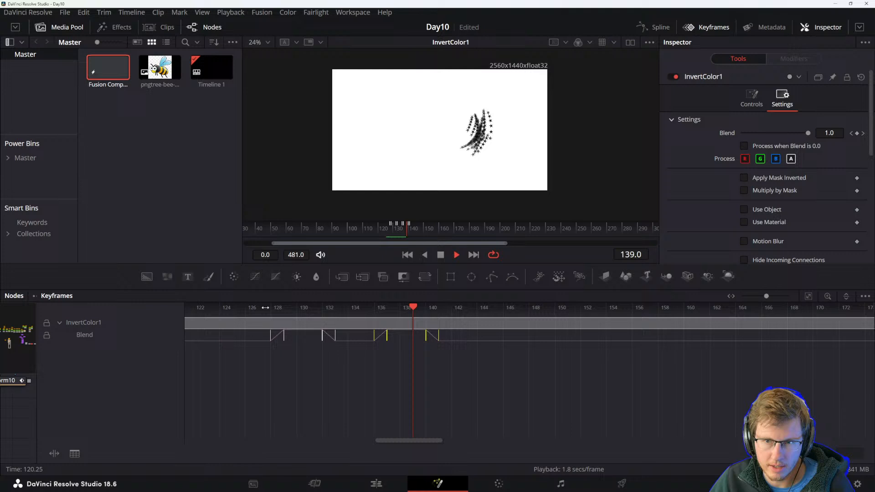
Reposition the Blend keyframe pairs in the Keyframes editor to about frames 128, 131, 136 and 139.
{"action": "key", "text": "space"}
{"action": "left_click_drag", "start_coordinate": [268, 308], "coordinate": [562, 375]}
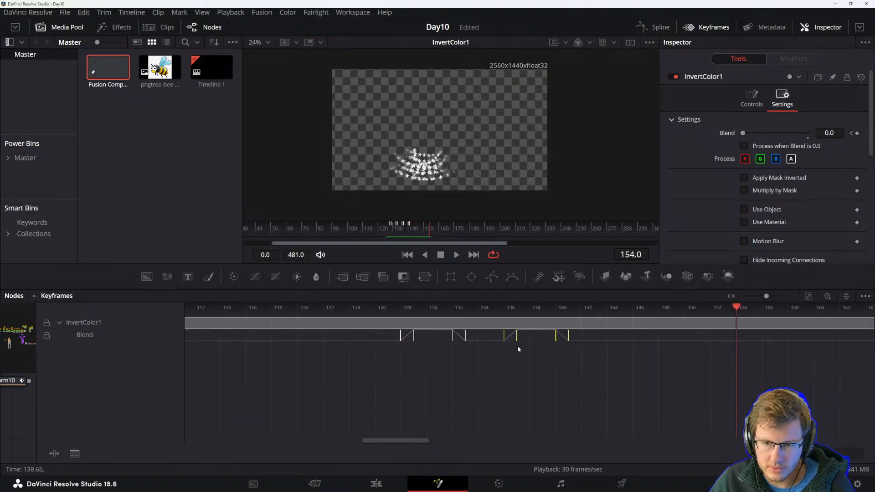
{"action": "left_click_drag", "start_coordinate": [479, 355], "coordinate": [444, 339]}
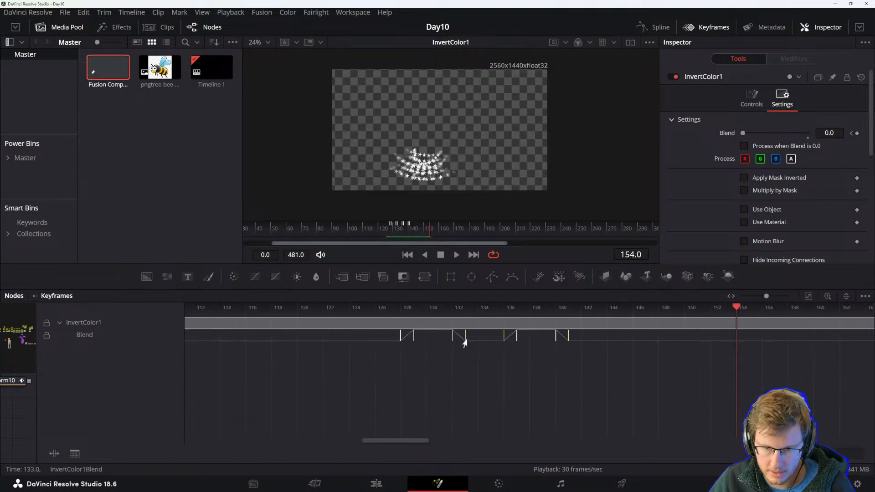
{"action": "left_click", "coordinate": [463, 333]}
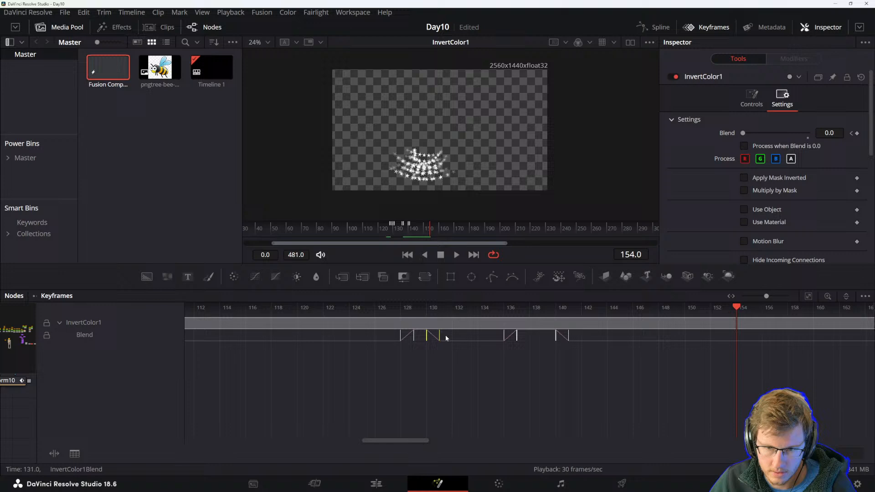
{"action": "left_click", "coordinate": [567, 335]}
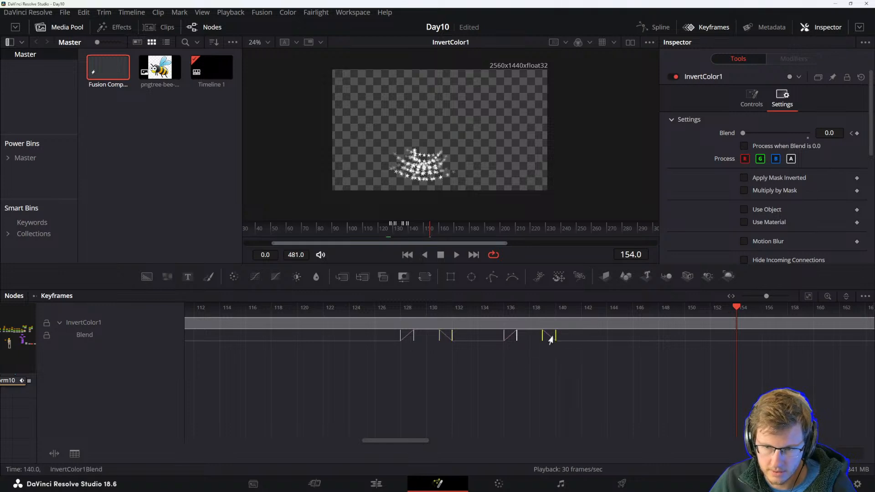
Compress the Blend keyframes with the time stretcher, undoing the final stretch.
{"action": "left_click_drag", "start_coordinate": [736, 310], "coordinate": [330, 316]}
{"action": "key", "text": "space"}
{"action": "key", "text": "space"}
{"action": "left_click_drag", "start_coordinate": [264, 363], "coordinate": [469, 320]}
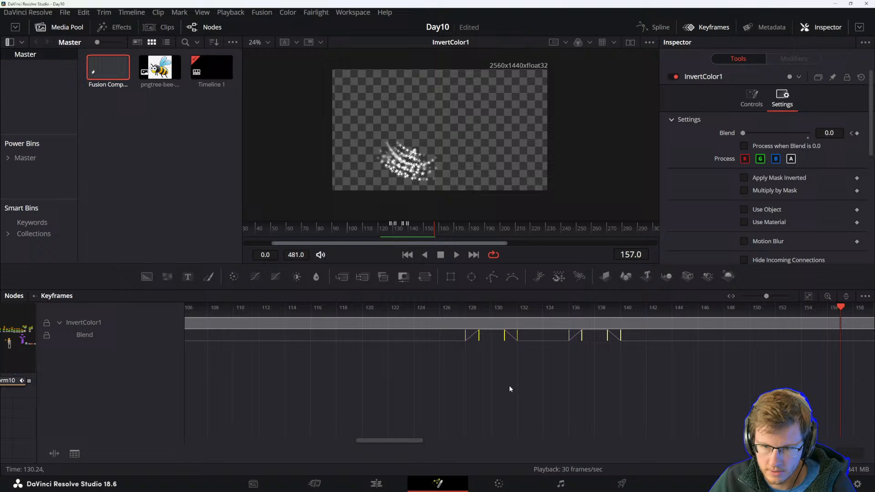
{"action": "left_click", "coordinate": [54, 453]}
{"action": "left_click_drag", "start_coordinate": [618, 335], "coordinate": [567, 337]}
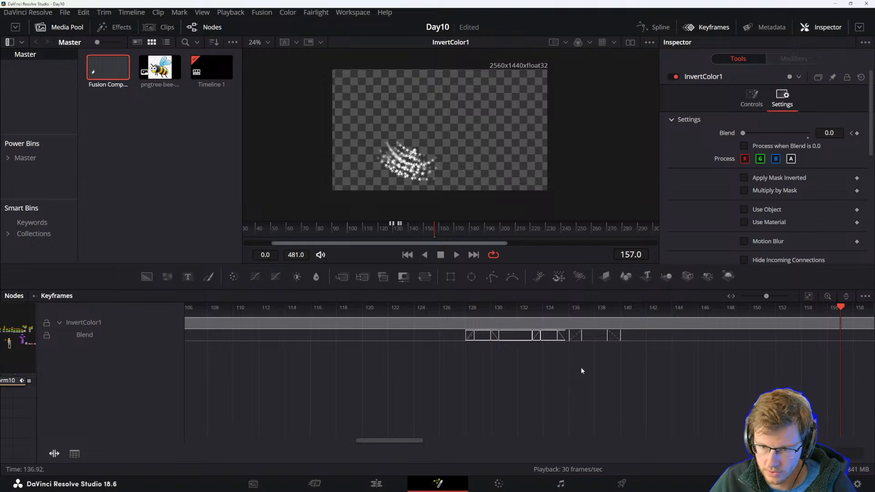
{"action": "left_click", "coordinate": [53, 453]}
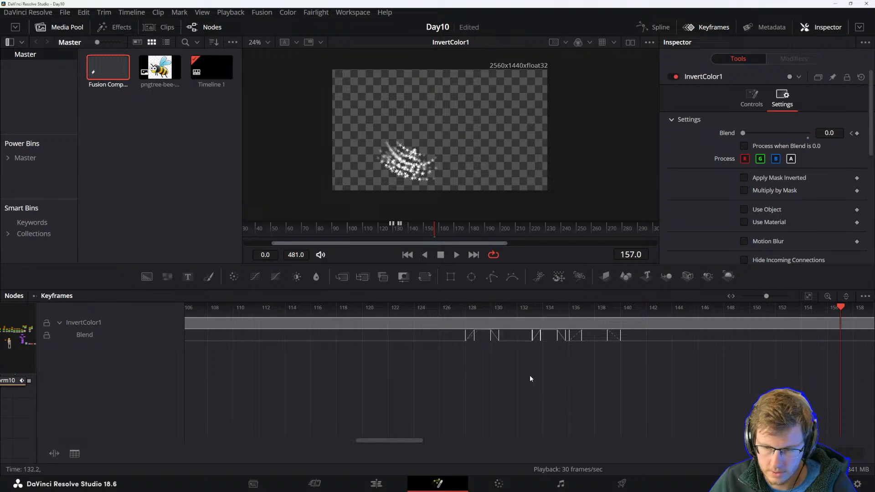
{"action": "left_click_drag", "start_coordinate": [597, 339], "coordinate": [561, 338]}
{"action": "key", "text": "ctrl+z"}
Play back and scrub the timeline to review the timing of the invert flash.
{"action": "key", "text": "space"}
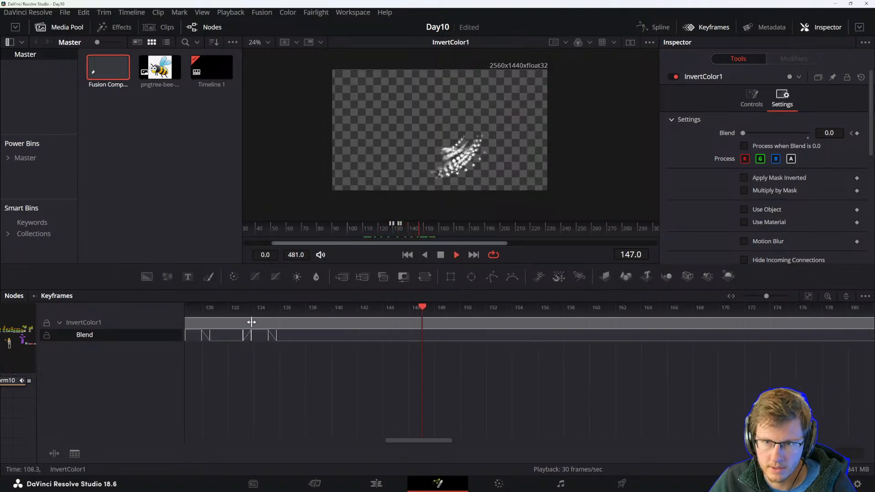
{"action": "key", "text": "space"}
{"action": "left_click_drag", "start_coordinate": [292, 386], "coordinate": [586, 391]}
{"action": "left_click_drag", "start_coordinate": [462, 388], "coordinate": [504, 372]}
{"action": "scroll", "coordinate": [685, 373], "scroll_direction": "down", "scroll_amount": 4}
{"action": "left_click_drag", "start_coordinate": [724, 322], "coordinate": [308, 322]}
{"action": "key", "text": "space"}
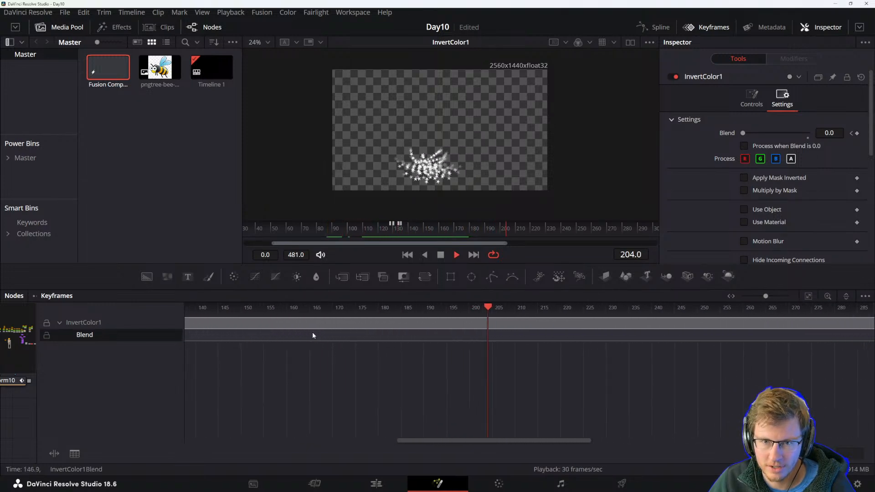
{"action": "key", "text": "space"}
{"action": "key", "text": "space"}
{"action": "key", "text": "space"}
{"action": "left_click_drag", "start_coordinate": [492, 368], "coordinate": [833, 368]}
{"action": "left_click_drag", "start_coordinate": [376, 378], "coordinate": [415, 378]}
{"action": "scroll", "coordinate": [439, 374], "scroll_direction": "down", "scroll_amount": 2}
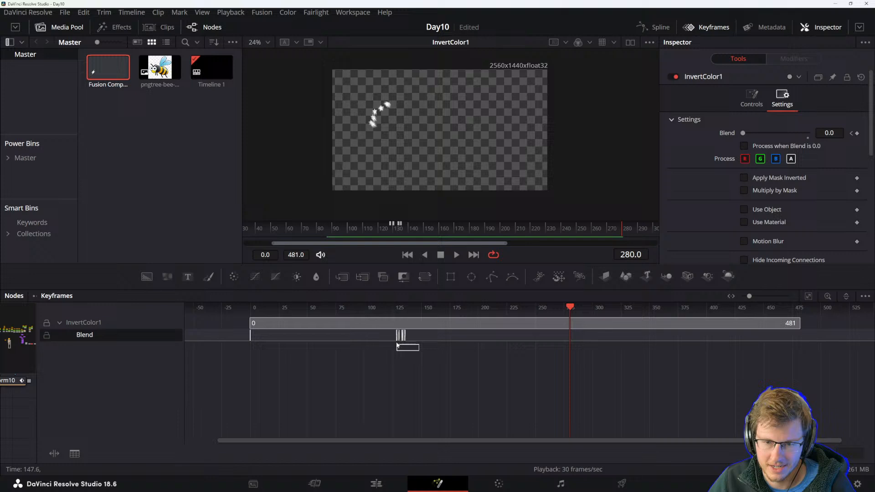
Copy the selected Blend flash keyframes to around frame 278 and play the result.
{"action": "left_click_drag", "start_coordinate": [398, 348], "coordinate": [385, 337]}
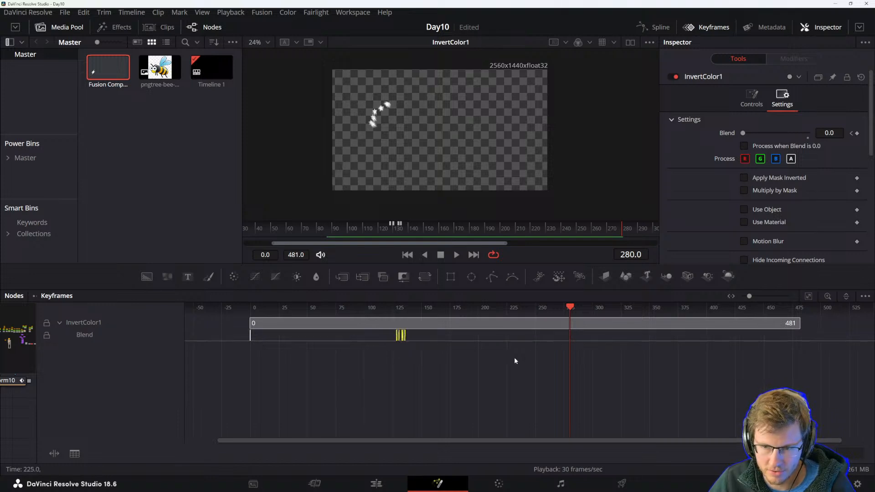
{"action": "scroll", "coordinate": [521, 357], "scroll_direction": "up", "scroll_amount": 2}
{"action": "scroll", "coordinate": [451, 360], "scroll_direction": "up", "scroll_amount": 2}
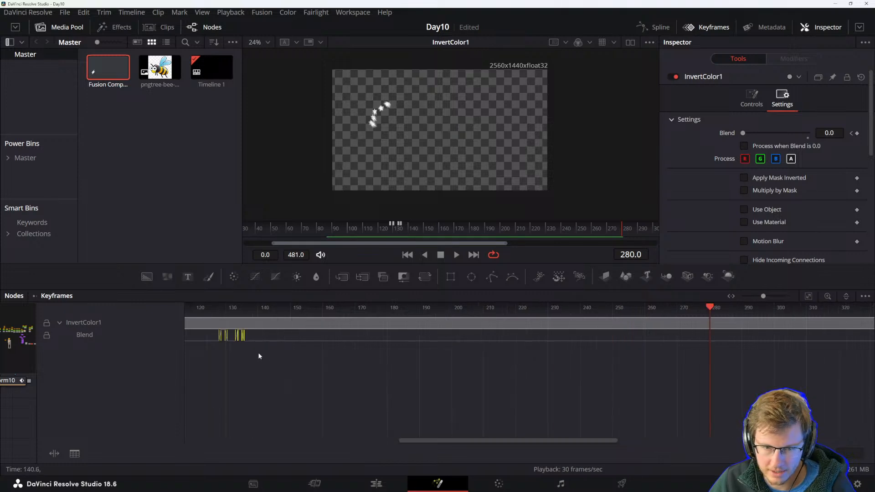
{"action": "mouse_move", "coordinate": [242, 341]}
{"action": "left_mouse_down"}
{"action": "mouse_move", "coordinate": [746, 340]}
{"action": "mouse_move", "coordinate": [669, 319]}
{"action": "left_mouse_up"}
{"action": "key", "text": "space"}
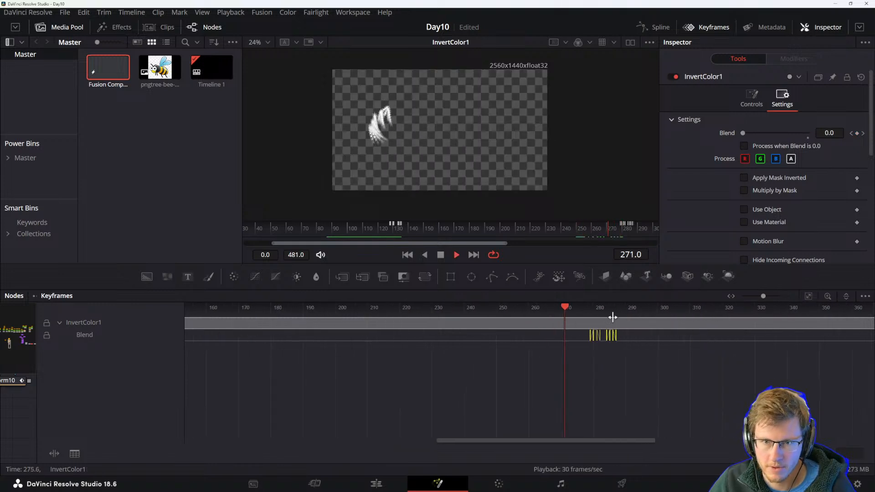
{"action": "key", "text": "space"}
{"action": "left_click_drag", "start_coordinate": [490, 407], "coordinate": [652, 381]}
{"action": "scroll", "coordinate": [652, 382], "scroll_direction": "down", "scroll_amount": 4}
{"action": "scroll", "coordinate": [591, 377], "scroll_direction": "down", "scroll_amount": 4}
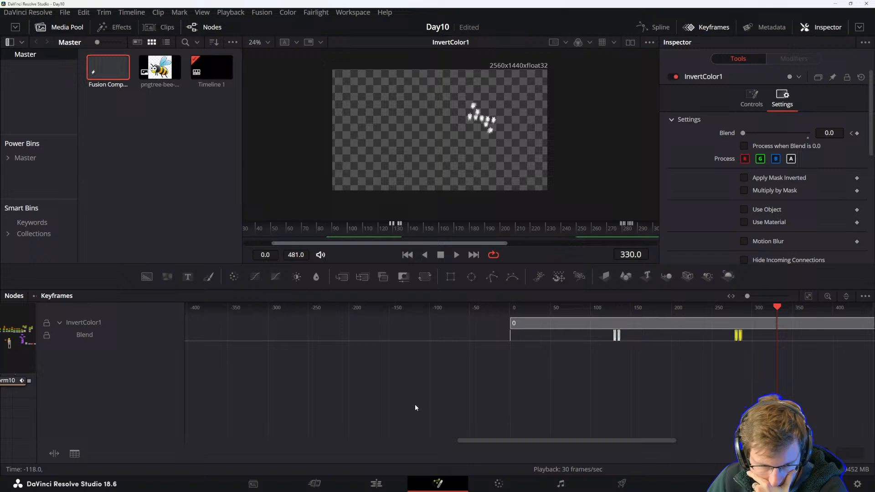
Close the Keyframes editor and shift InvertColor1 and Merge24 further right in the node graph.
{"action": "left_click", "coordinate": [464, 395]}
{"action": "left_click_drag", "start_coordinate": [581, 397], "coordinate": [493, 381]}
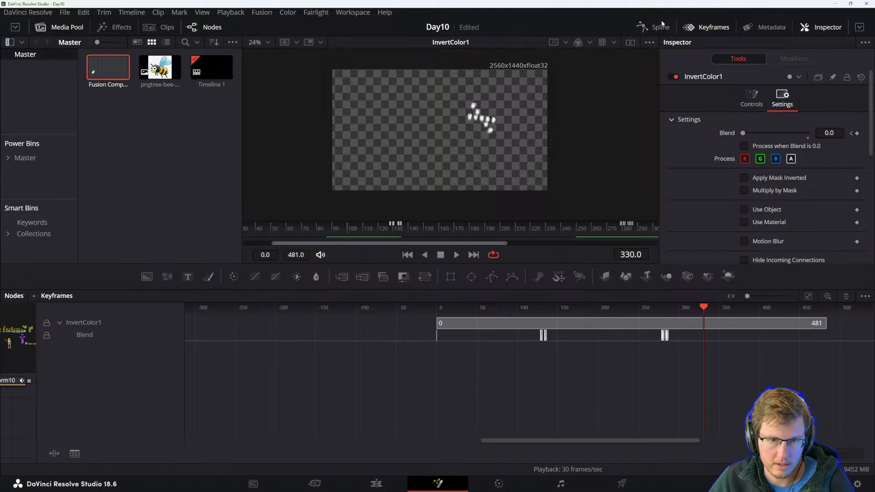
{"action": "left_click", "coordinate": [698, 29]}
{"action": "left_click_drag", "start_coordinate": [523, 339], "coordinate": [477, 369]}
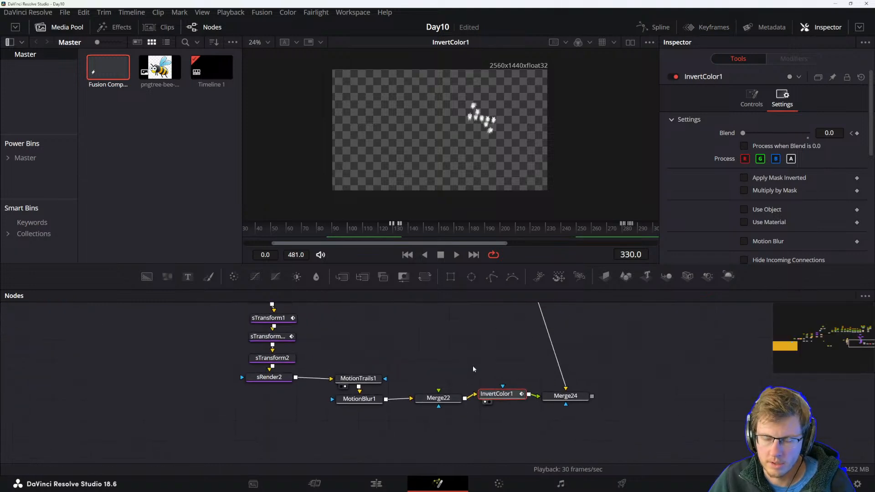
{"action": "left_click_drag", "start_coordinate": [562, 397], "coordinate": [590, 393]}
{"action": "left_click_drag", "start_coordinate": [487, 396], "coordinate": [526, 395]}
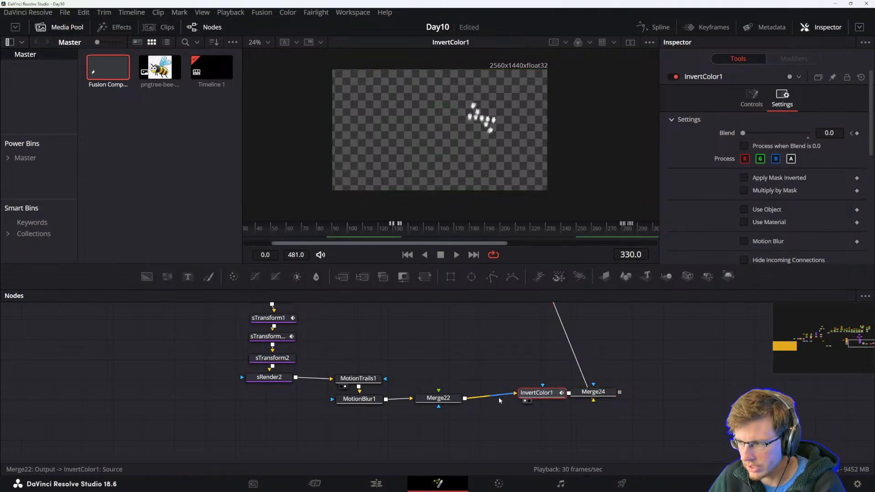
{"action": "left_click", "coordinate": [457, 400]}
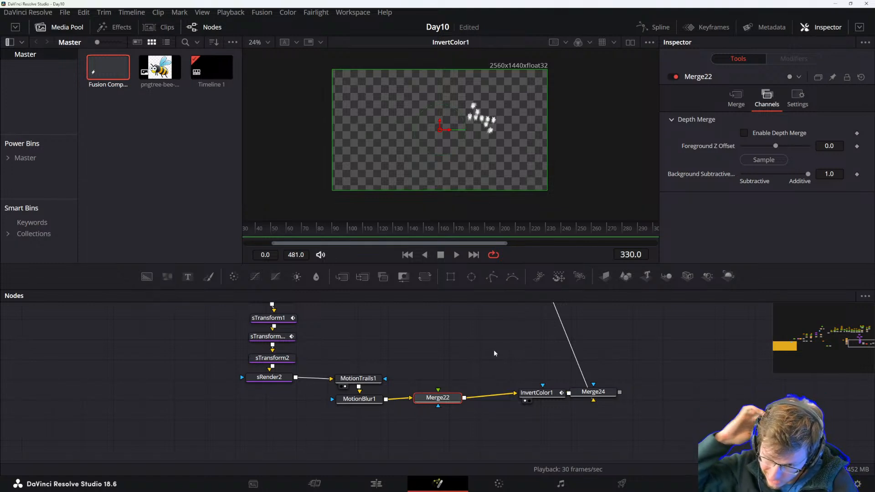
{"action": "left_click", "coordinate": [535, 393]}
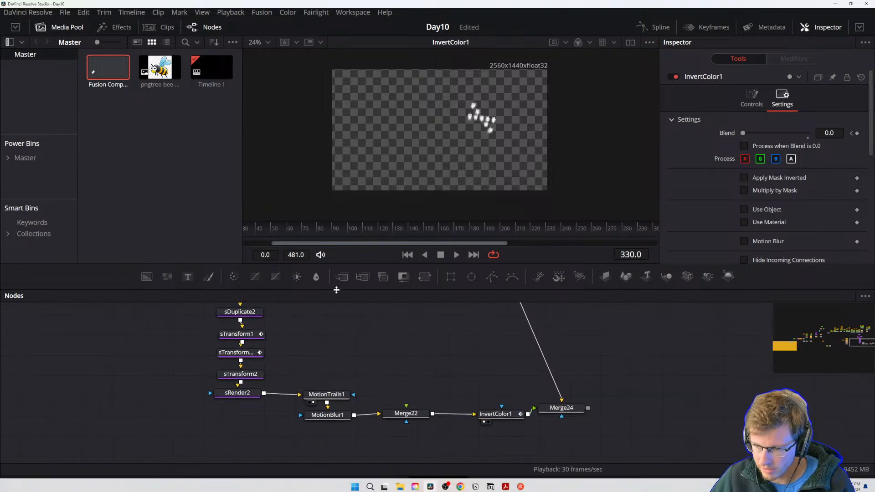
Add a Background node to the node graph and set its type to Gradient.
{"action": "left_click_drag", "start_coordinate": [146, 277], "coordinate": [207, 297]}
{"action": "left_click_drag", "start_coordinate": [139, 281], "coordinate": [172, 278]}
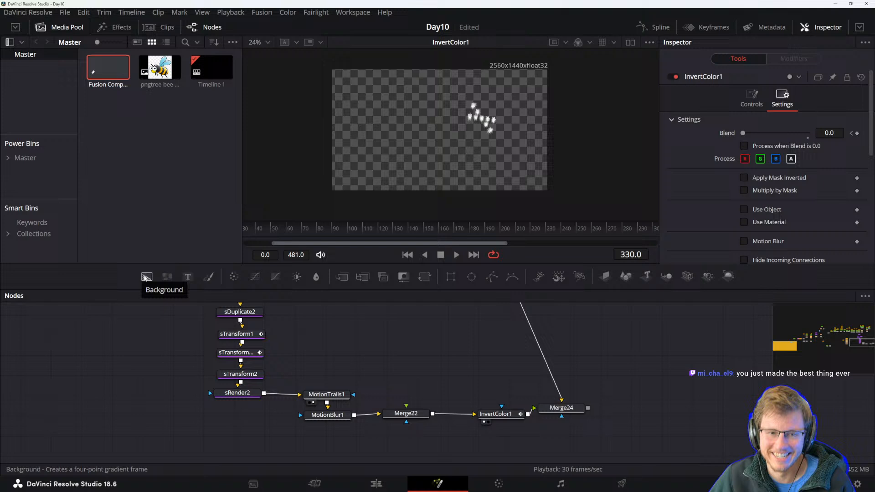
{"action": "left_click_drag", "start_coordinate": [148, 277], "coordinate": [482, 364]}
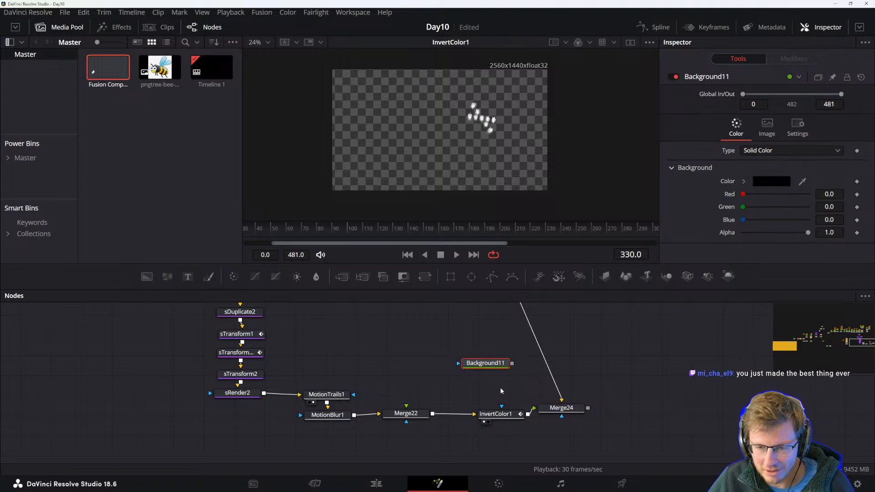
{"action": "left_click", "coordinate": [775, 155]}
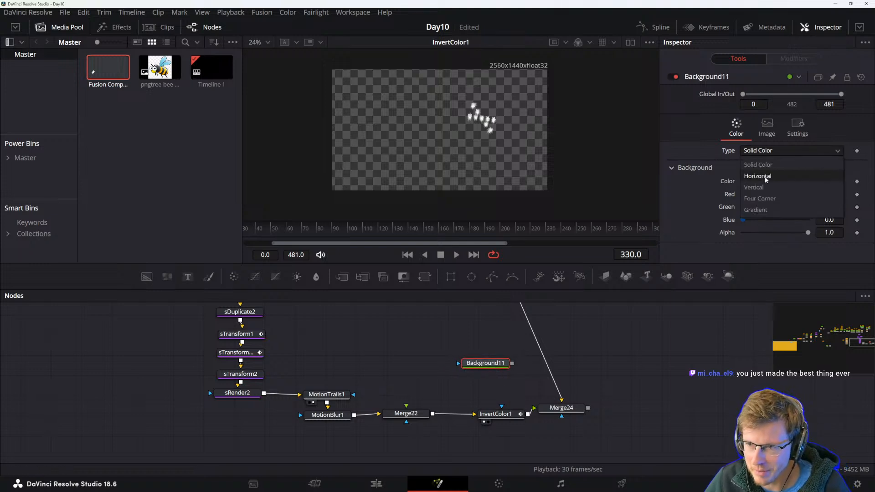
{"action": "left_click", "coordinate": [761, 210]}
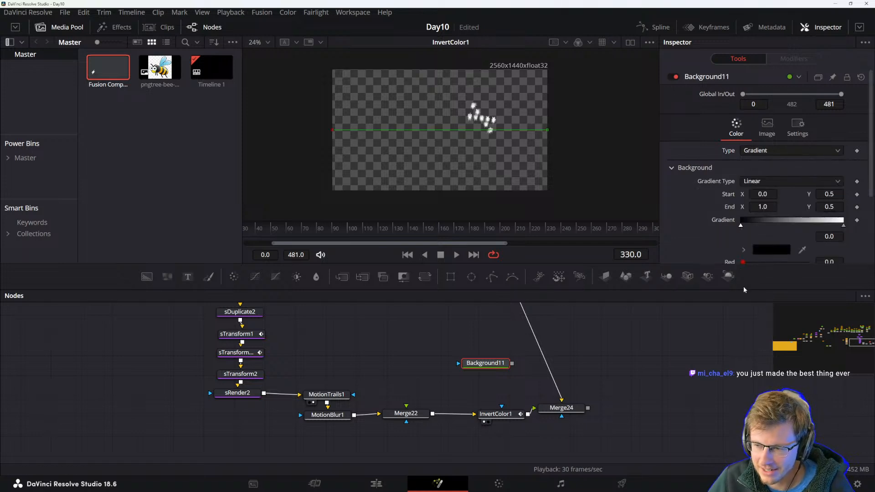
Add a middle gradient stop and set the start stop colour to dark blue #0439ac.
{"action": "left_click", "coordinate": [795, 225]}
{"action": "left_click", "coordinate": [741, 226]}
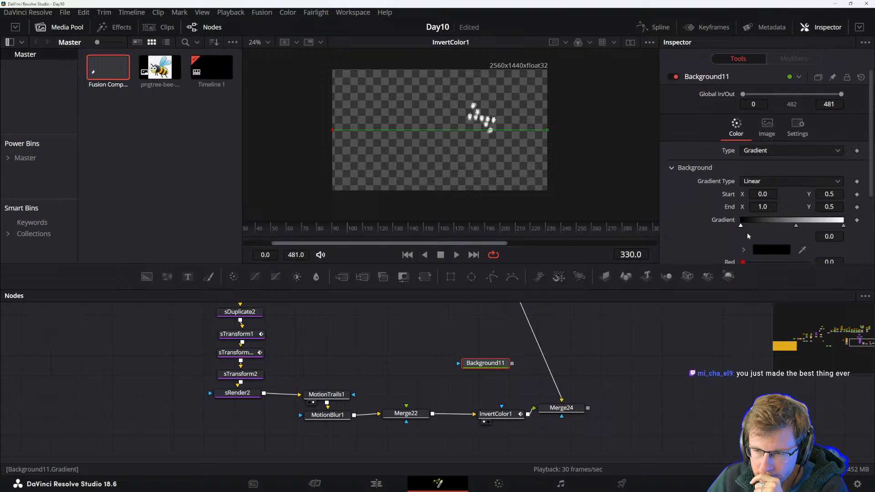
{"action": "left_click", "coordinate": [772, 249]}
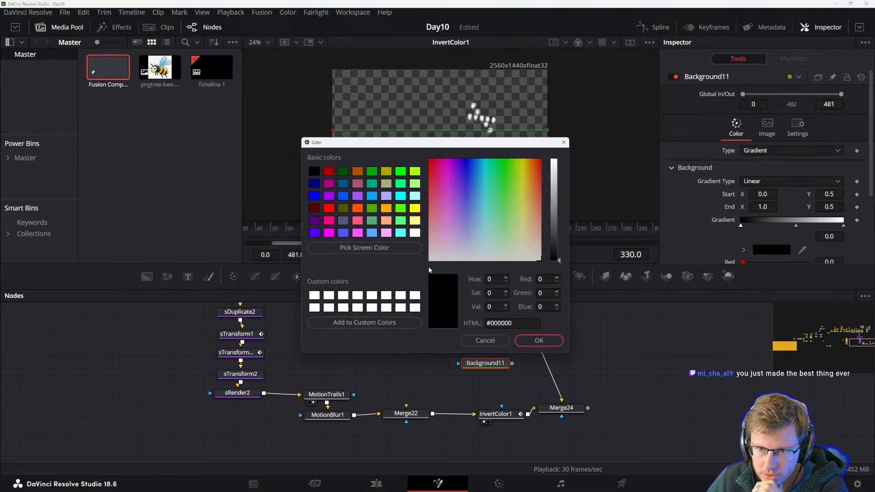
{"action": "left_click_drag", "start_coordinate": [474, 146], "coordinate": [223, 142]}
{"action": "mouse_move", "coordinate": [263, 170]}
{"action": "left_mouse_down"}
{"action": "mouse_move", "coordinate": [269, 164]}
{"action": "mouse_move", "coordinate": [254, 159]}
{"action": "mouse_move", "coordinate": [261, 162]}
{"action": "left_mouse_up"}
{"action": "left_click", "coordinate": [344, 192]}
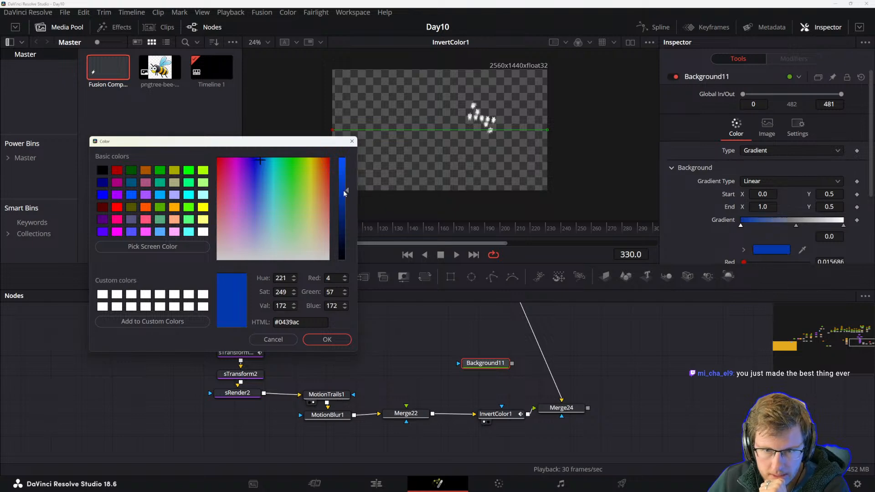
{"action": "left_click", "coordinate": [327, 340]}
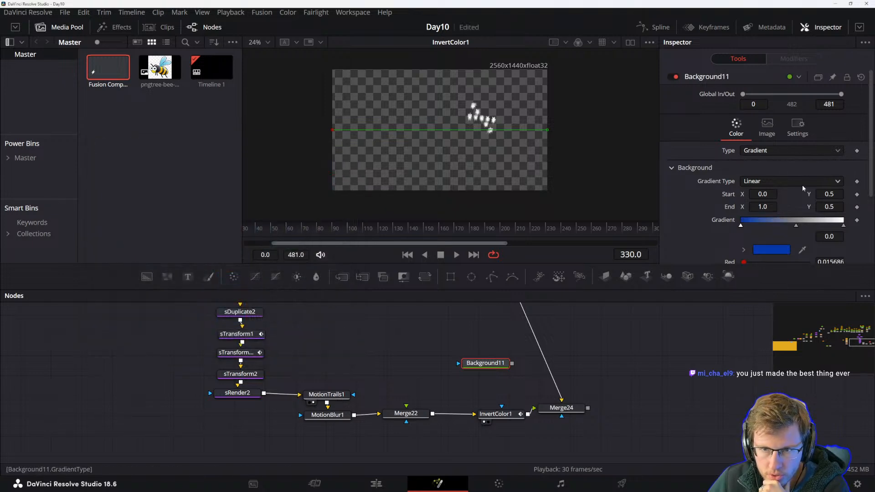
Set the middle gradient stop colour to a bright cyan.
{"action": "left_click", "coordinate": [797, 227]}
{"action": "left_click", "coordinate": [765, 251]}
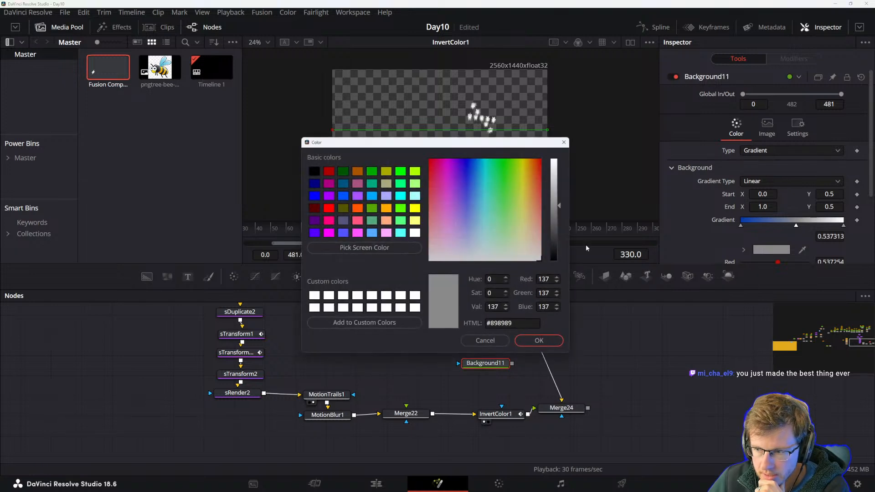
{"action": "left_click_drag", "start_coordinate": [472, 165], "coordinate": [483, 164]}
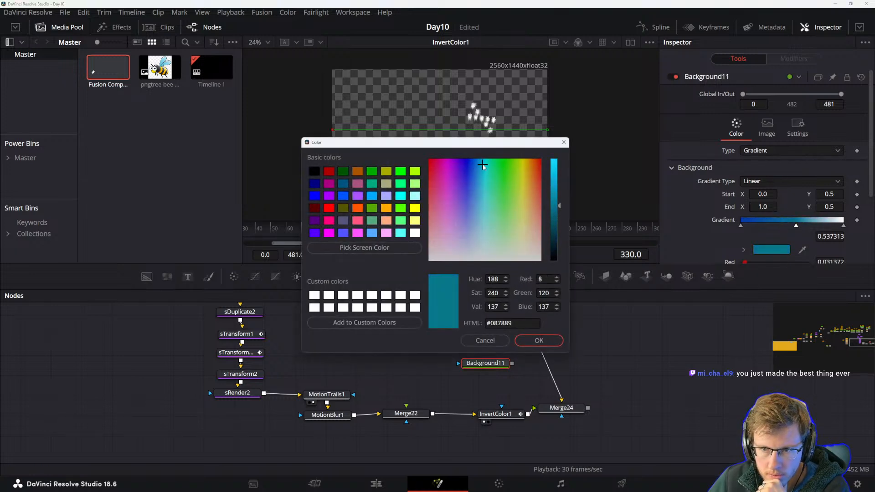
{"action": "left_click", "coordinate": [555, 186]}
{"action": "left_click", "coordinate": [539, 341]}
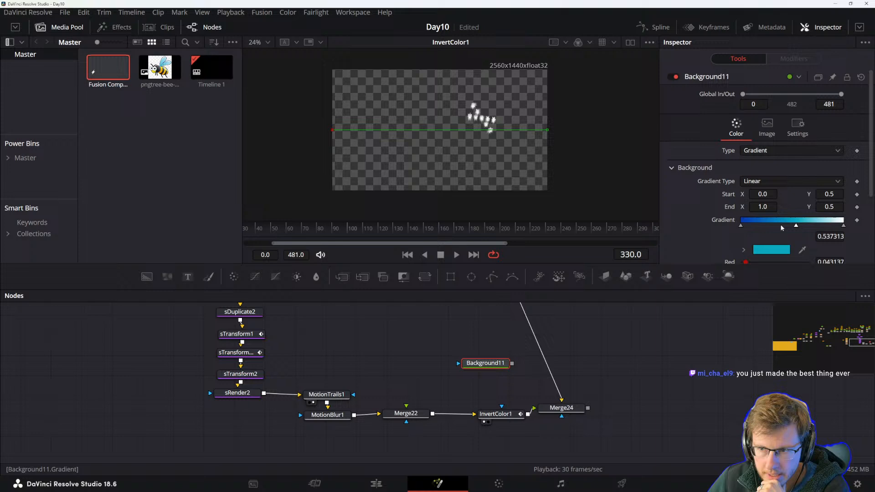
Set the end gradient stop colour to green #05ff7a.
{"action": "left_click", "coordinate": [843, 225]}
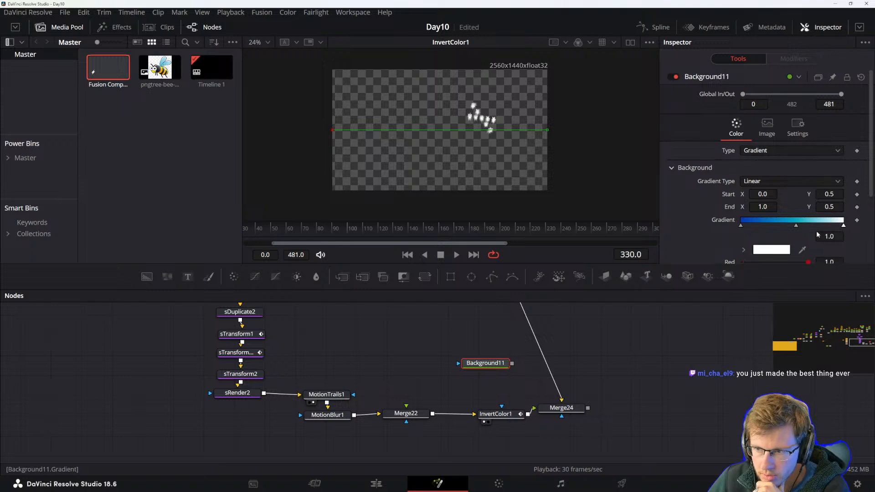
{"action": "left_click", "coordinate": [771, 249]}
{"action": "left_click", "coordinate": [468, 164]}
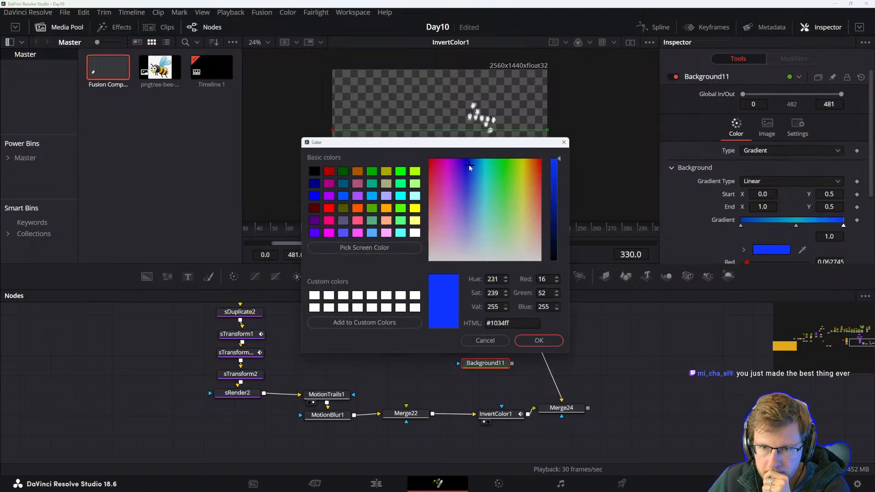
{"action": "left_click_drag", "start_coordinate": [470, 166], "coordinate": [495, 163]}
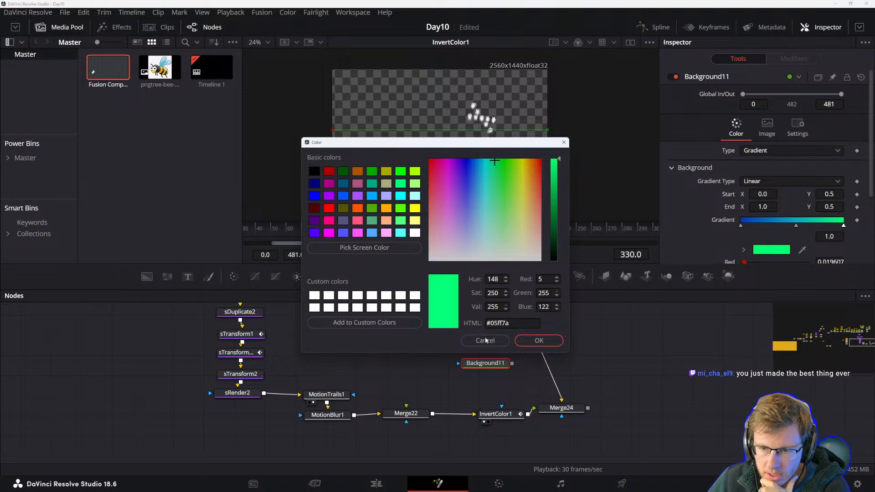
{"action": "left_click", "coordinate": [533, 342]}
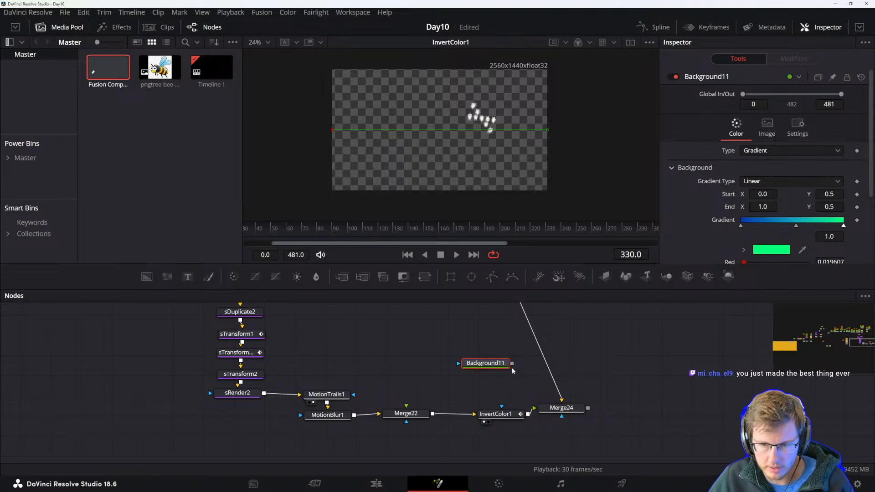
Move InvertColor1 and Merge24 nodes to make room in the node graph.
{"action": "left_click_drag", "start_coordinate": [503, 414], "coordinate": [499, 412]}
{"action": "left_click_drag", "start_coordinate": [561, 409], "coordinate": [604, 412]}
{"action": "left_click_drag", "start_coordinate": [493, 413], "coordinate": [529, 412]}
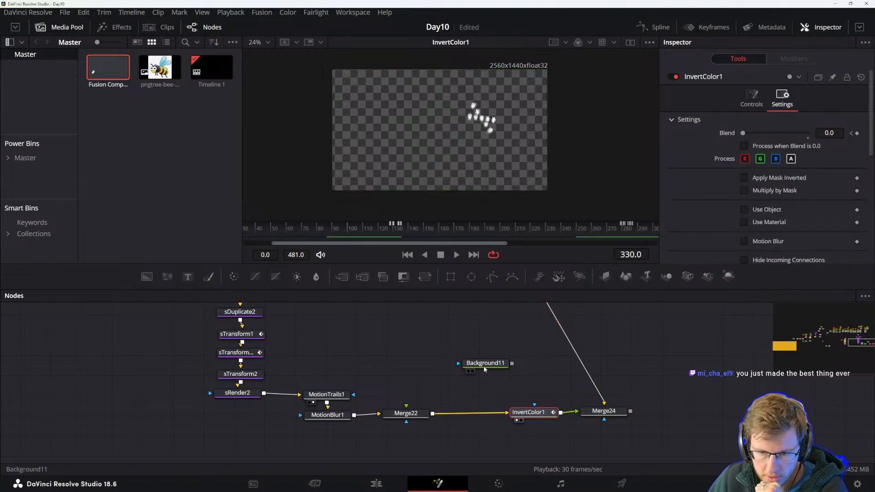
Try connecting Background11 into Merge22's background input, then undo the connection.
{"action": "left_click_drag", "start_coordinate": [484, 363], "coordinate": [472, 371]}
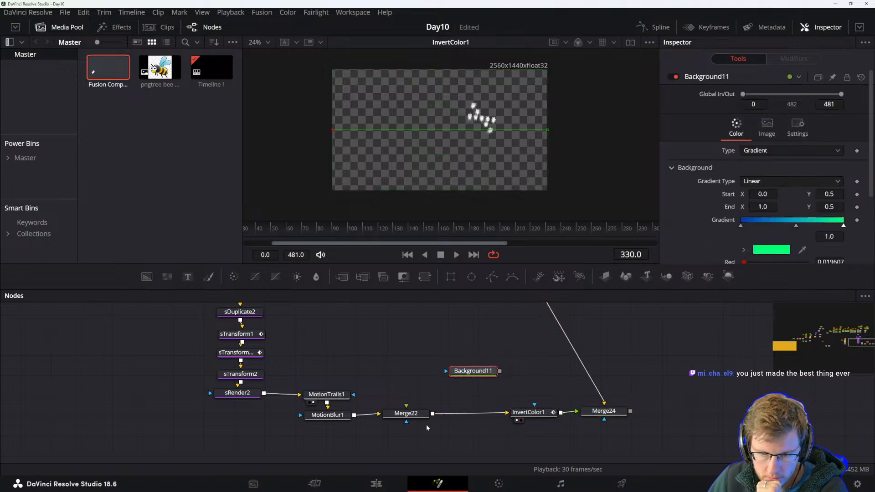
{"action": "left_click", "coordinate": [516, 412]}
{"action": "left_click", "coordinate": [485, 369]}
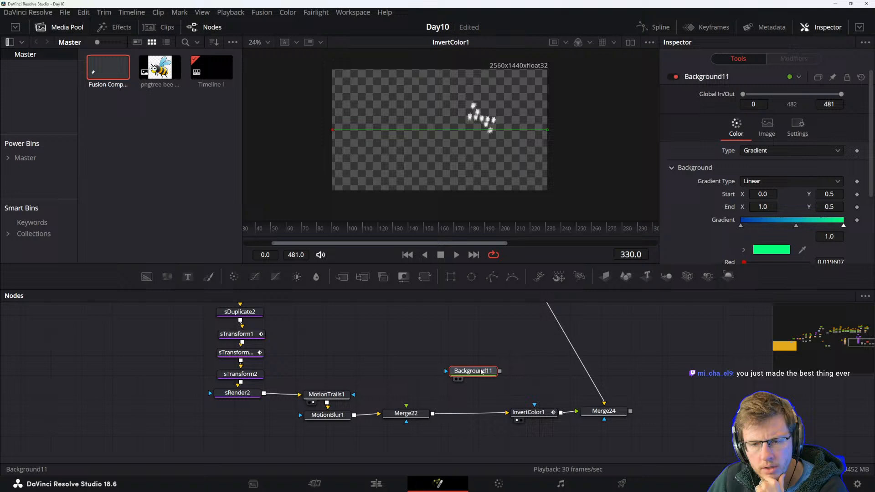
{"action": "left_click_drag", "start_coordinate": [499, 371], "coordinate": [410, 417]}
{"action": "left_click", "coordinate": [461, 408]}
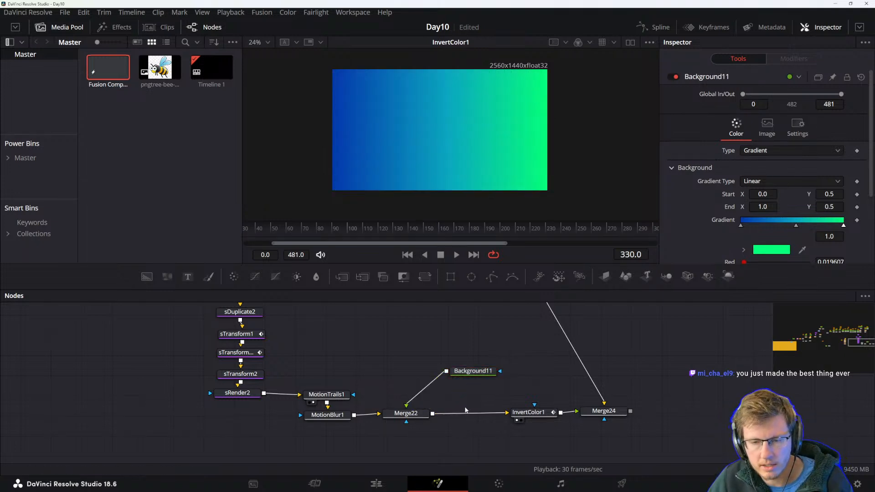
{"action": "key", "text": "ctrl+z"}
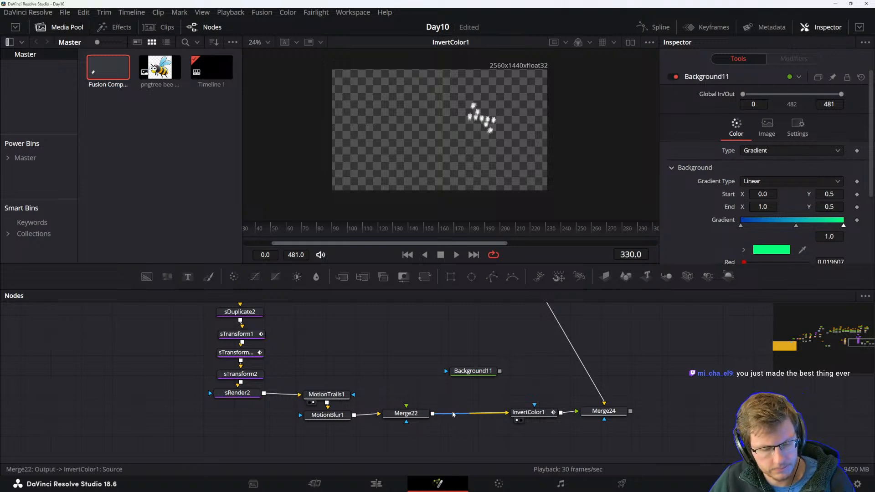
Connect Merge22's output to Background11's mask input.
{"action": "left_click_drag", "start_coordinate": [473, 371], "coordinate": [465, 370]}
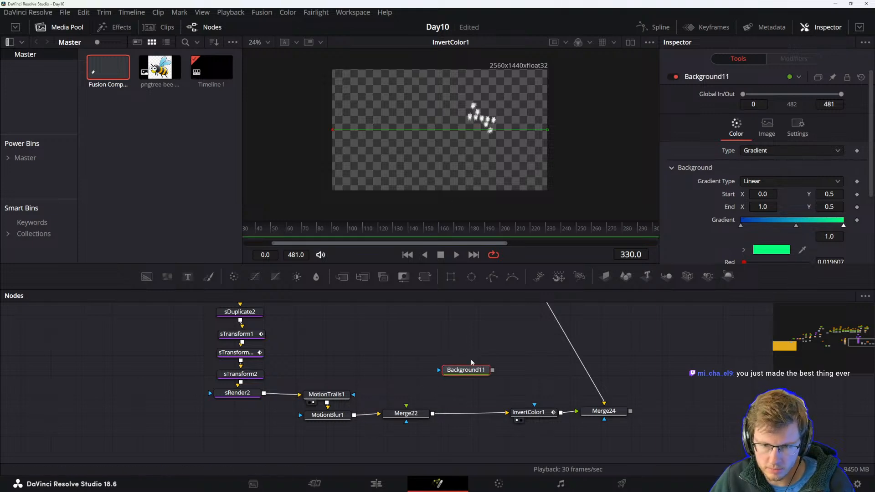
{"action": "left_click_drag", "start_coordinate": [479, 377], "coordinate": [478, 366]}
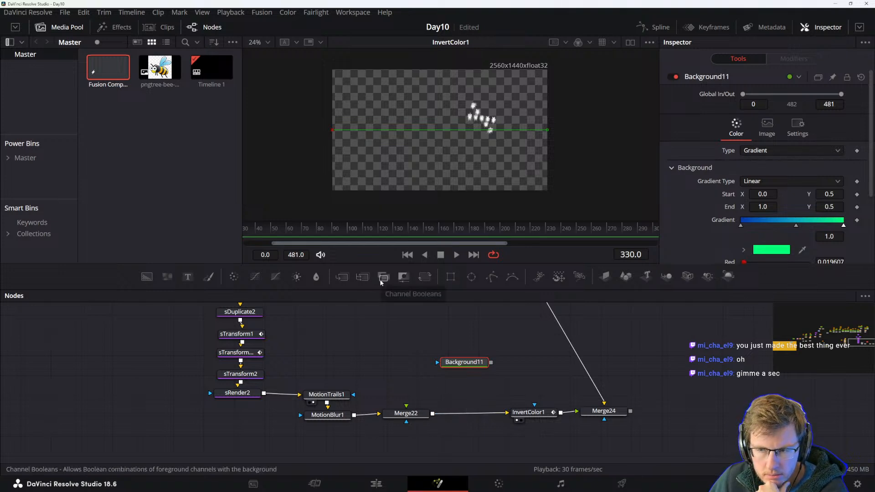
{"action": "left_click_drag", "start_coordinate": [406, 370], "coordinate": [415, 399]}
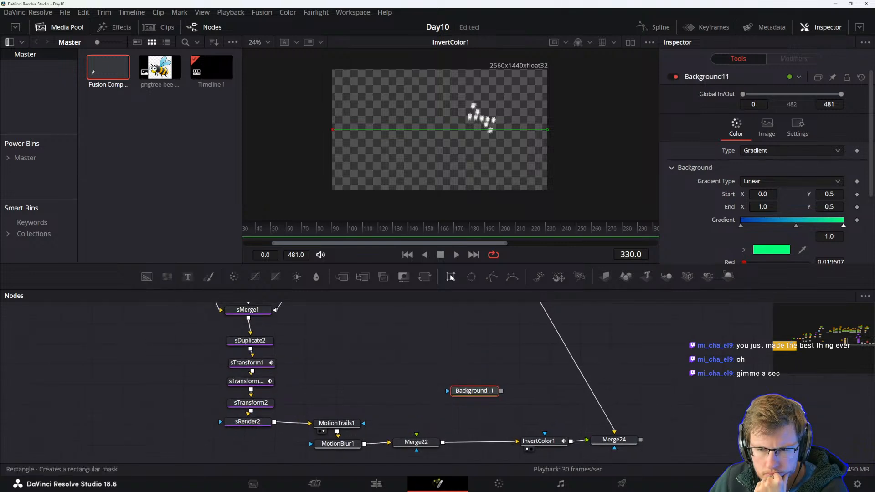
{"action": "left_click_drag", "start_coordinate": [446, 352], "coordinate": [426, 329]}
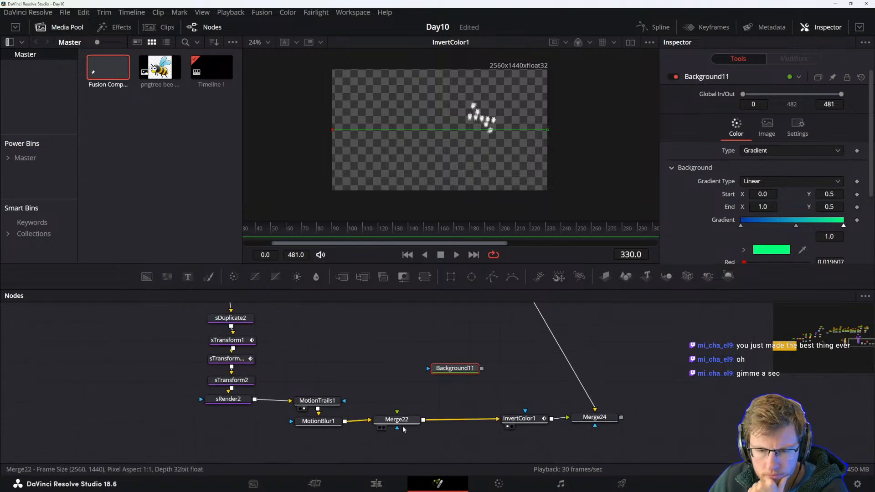
{"action": "left_click", "coordinate": [398, 422]}
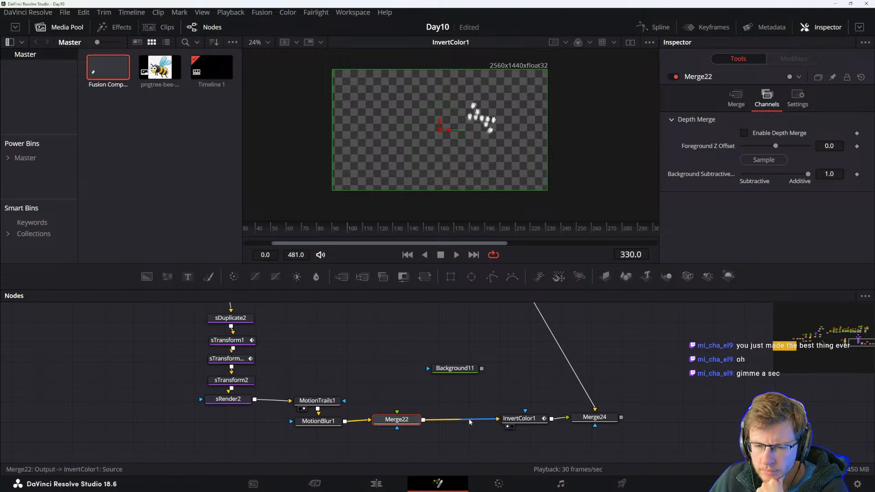
{"action": "left_click_drag", "start_coordinate": [495, 419], "coordinate": [428, 368]}
{"action": "left_click", "coordinate": [476, 374]}
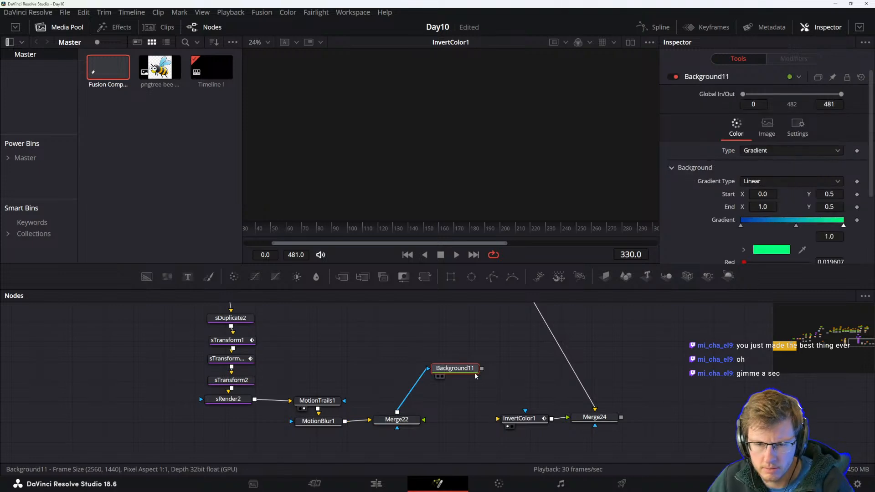
View Background11 in the viewer and play back the animation.
{"action": "key", "text": "1"}
{"action": "left_click", "coordinate": [471, 411]}
{"action": "key", "text": "space"}
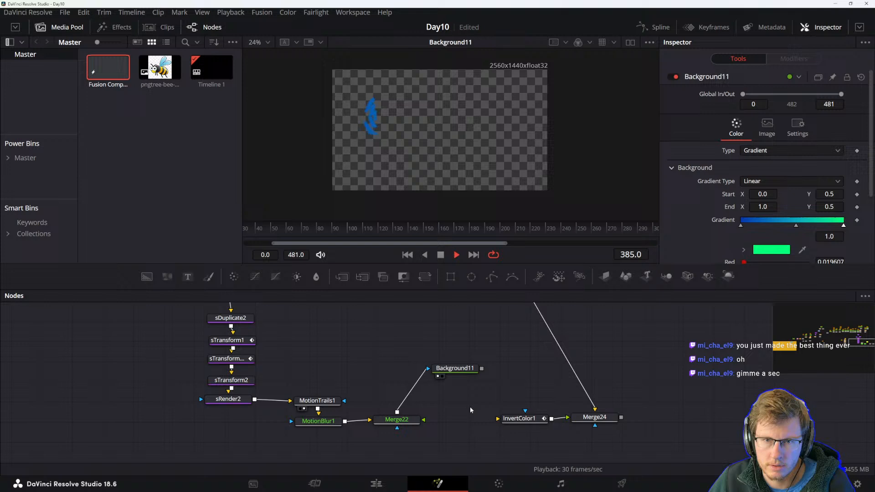
{"action": "key", "text": "space"}
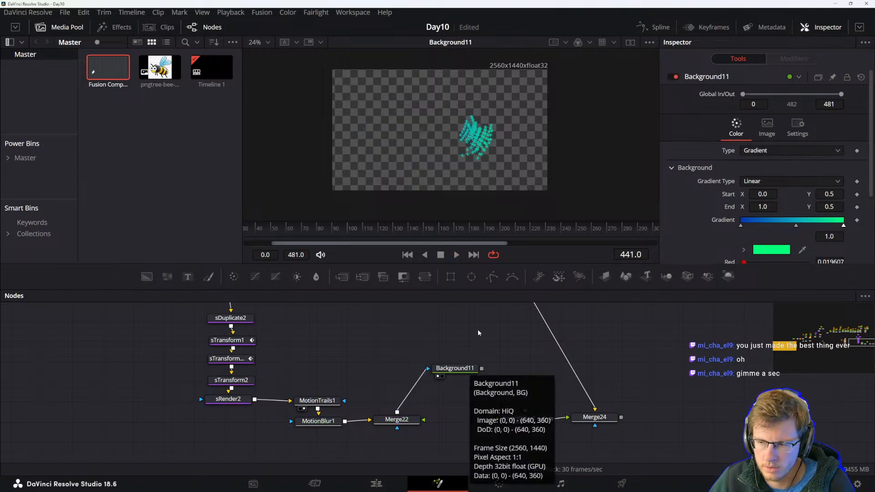
Feed Background11's output into InvertColor1 and play back the result.
{"action": "left_click_drag", "start_coordinate": [461, 366], "coordinate": [501, 419]}
{"action": "left_click", "coordinate": [513, 420]}
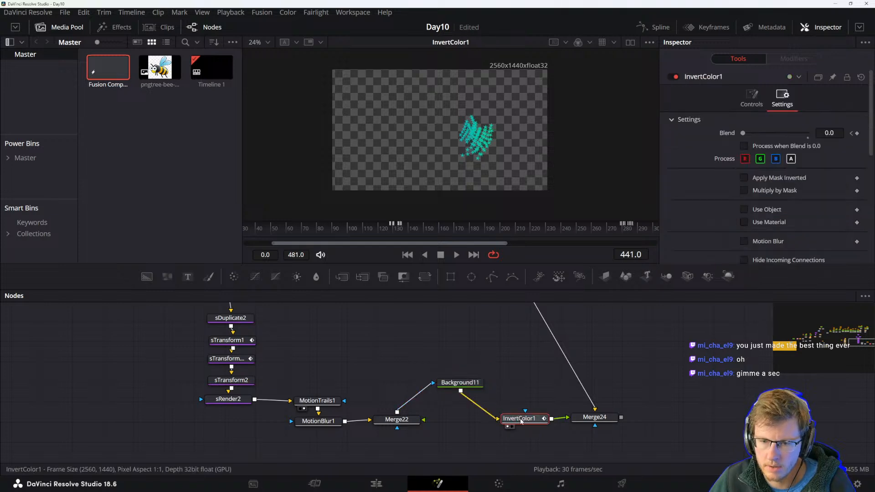
{"action": "key", "text": "space"}
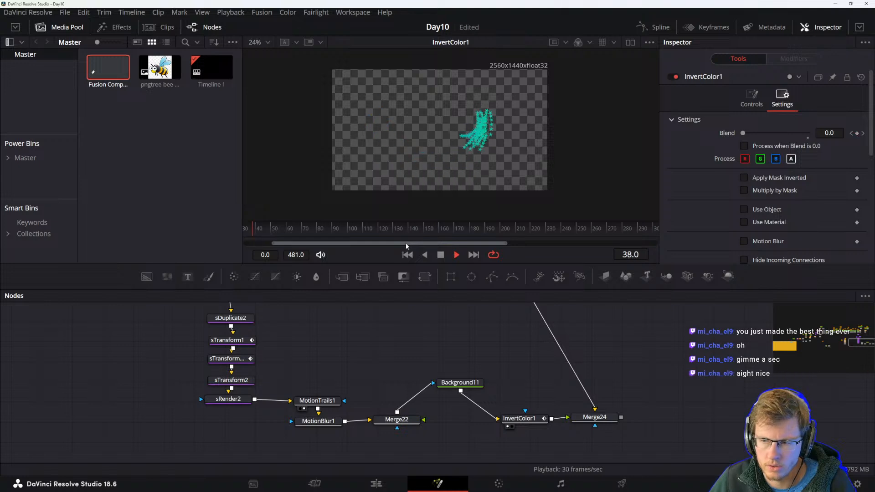
{"action": "key", "text": "space"}
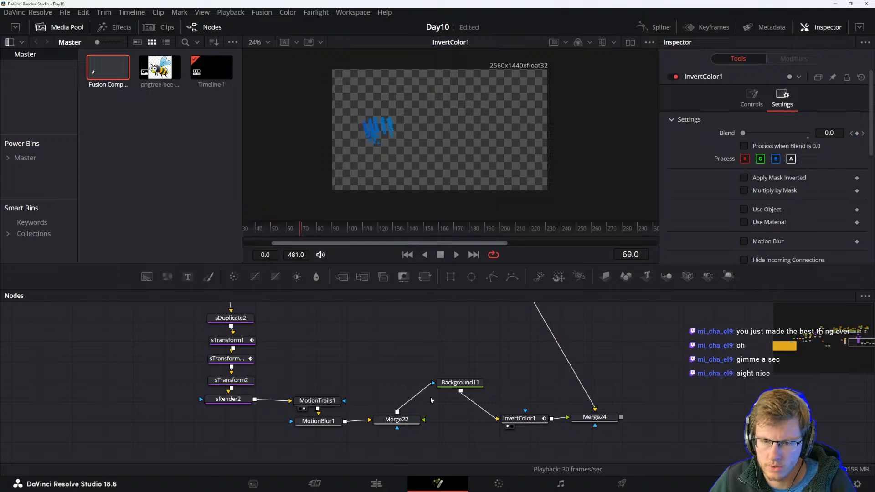
Compare the Merge22 and InvertColor1 outputs in the viewer during playback.
{"action": "left_click", "coordinate": [400, 421]}
{"action": "key", "text": "1"}
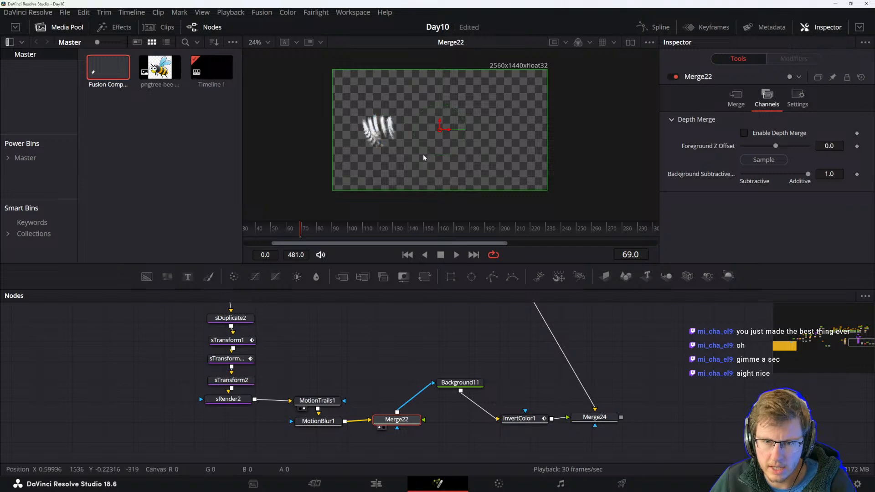
{"action": "left_click", "coordinate": [453, 384]}
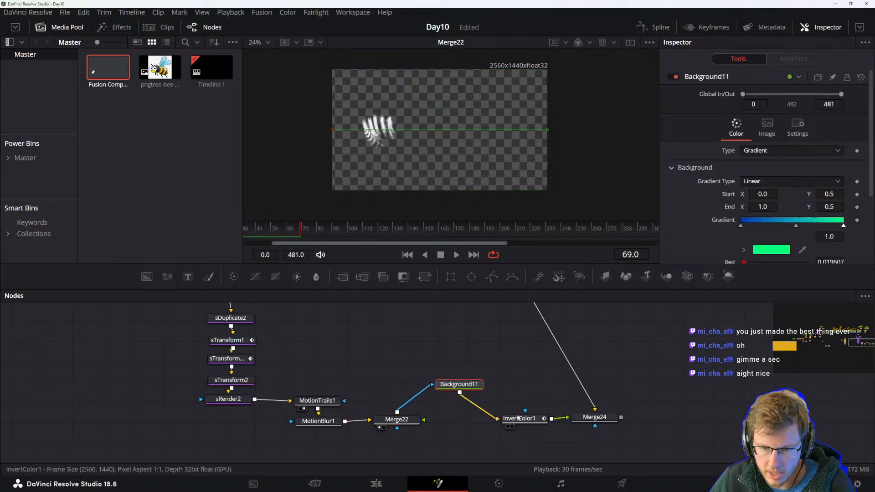
{"action": "left_click_drag", "start_coordinate": [520, 418], "coordinate": [526, 418]}
{"action": "key", "text": "1"}
{"action": "key", "text": "space"}
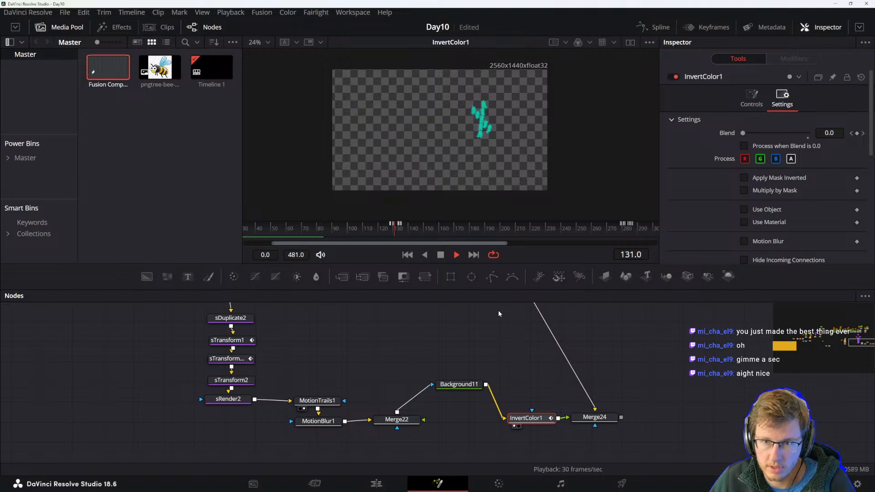
{"action": "key", "text": "space"}
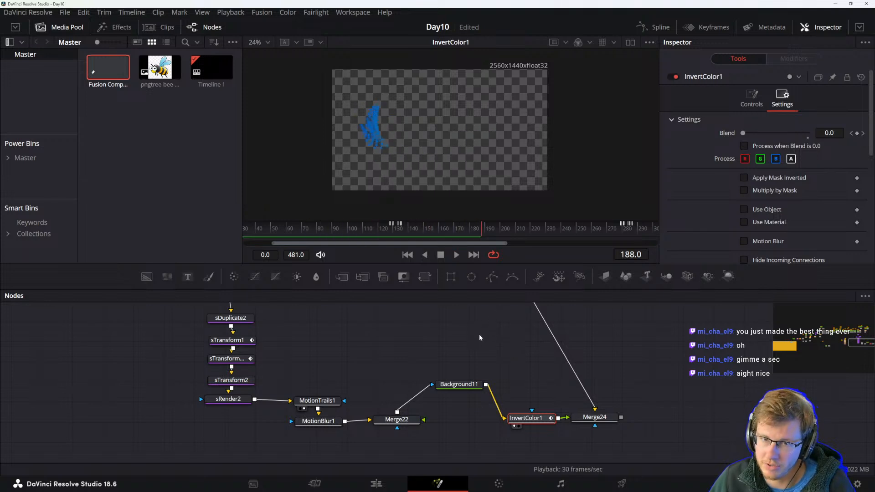
Select Merge24 and play back the combined bee composition.
{"action": "left_click", "coordinate": [457, 385]}
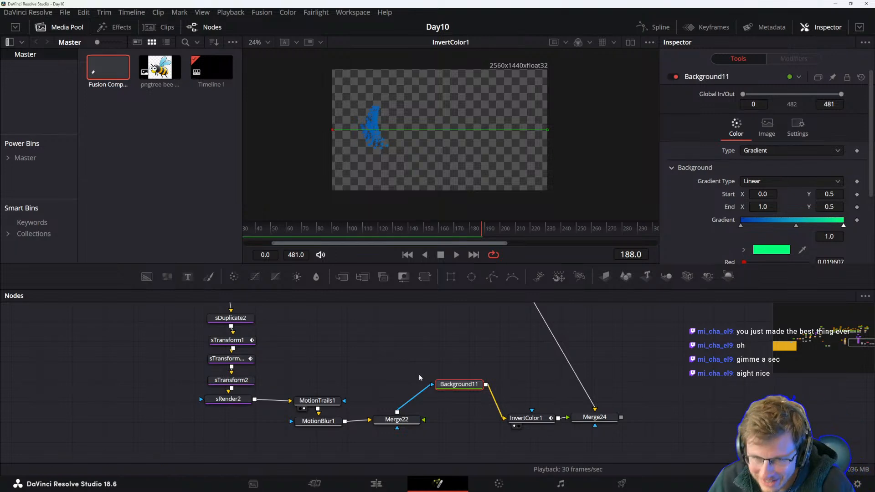
{"action": "left_click", "coordinate": [594, 417]}
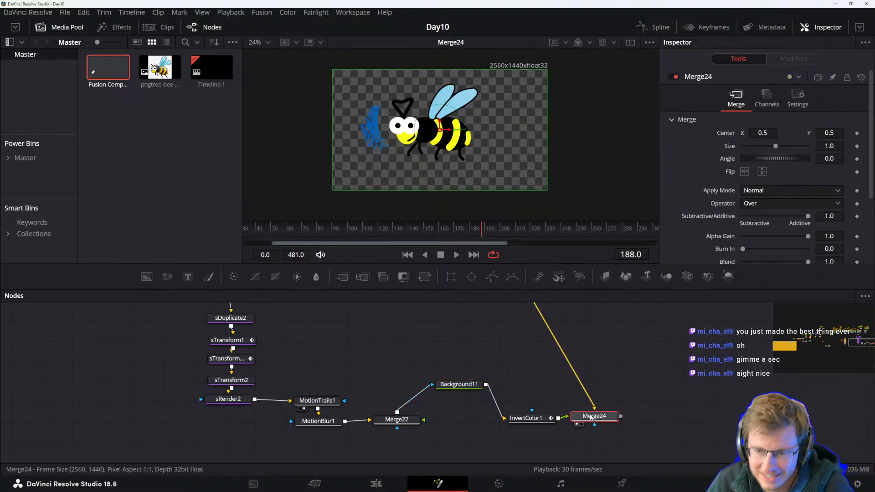
{"action": "left_click", "coordinate": [531, 350]}
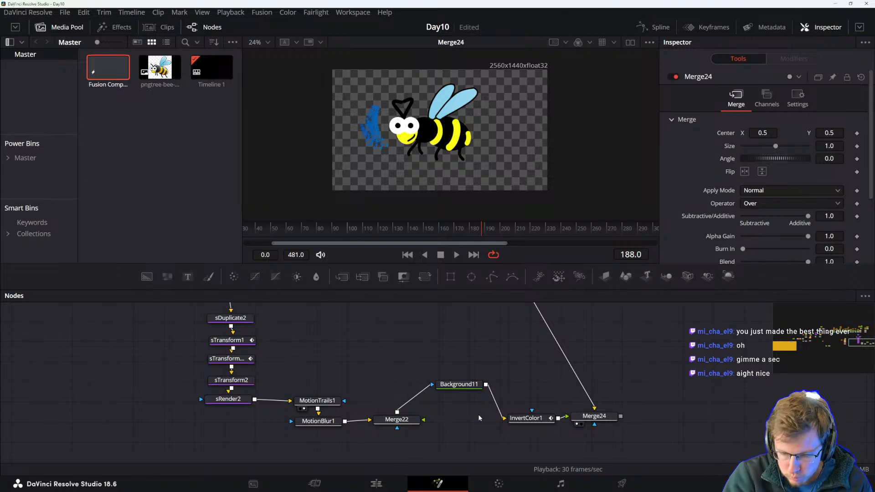
{"action": "key", "text": "space"}
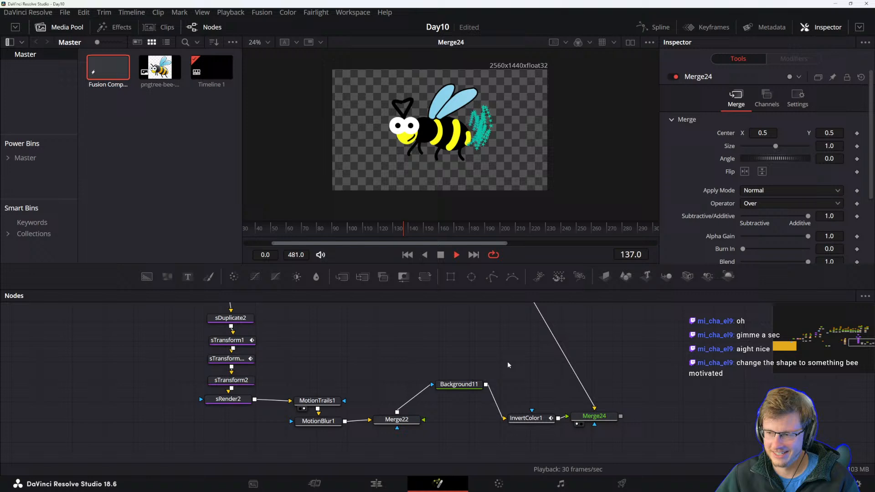
{"action": "key", "text": "space"}
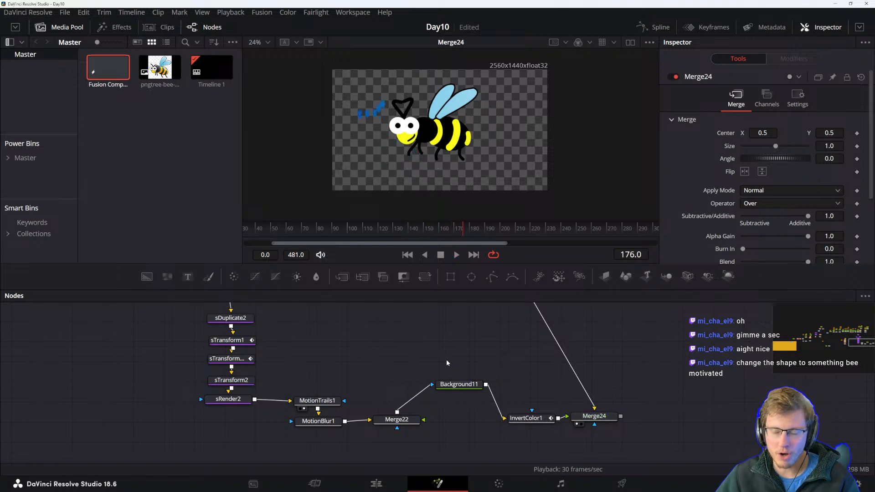
Navigate the node graph to the star shape nodes and select sStar2.
{"action": "left_click_drag", "start_coordinate": [422, 367], "coordinate": [468, 385]}
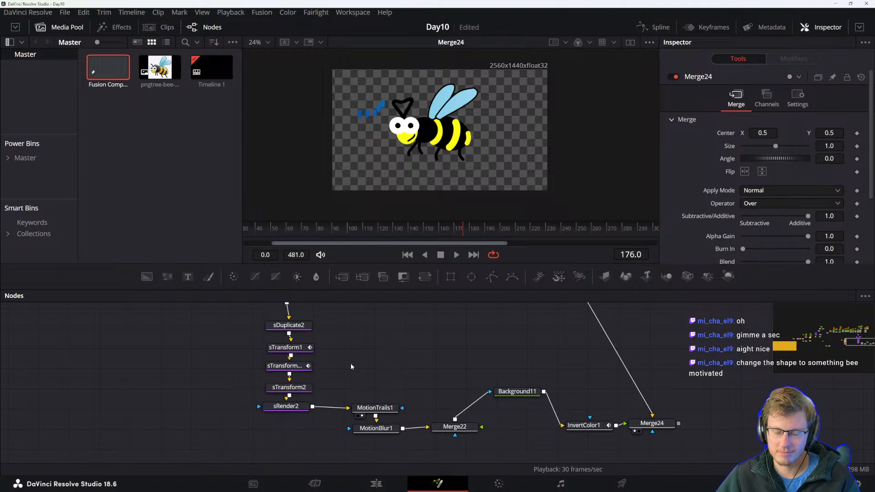
{"action": "left_click_drag", "start_coordinate": [347, 363], "coordinate": [460, 398]}
{"action": "left_click", "coordinate": [431, 362]}
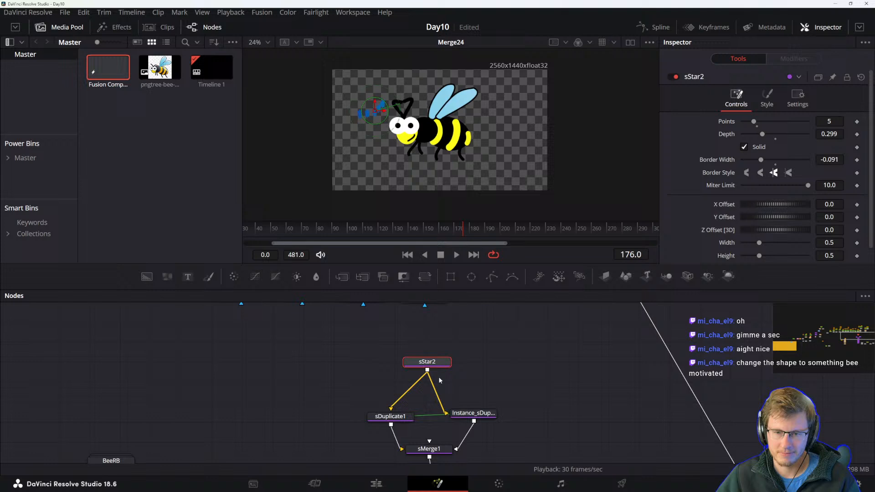
{"action": "scroll", "coordinate": [438, 377], "scroll_direction": "down", "scroll_amount": 2}
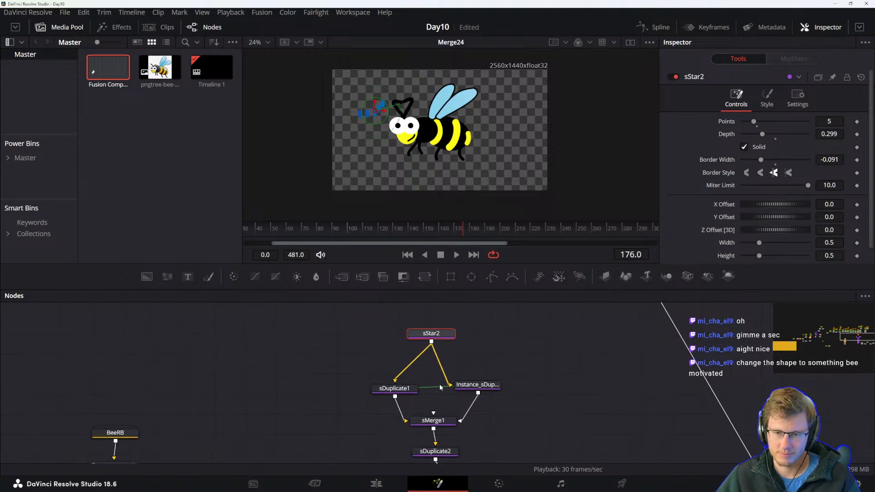
{"action": "left_click_drag", "start_coordinate": [420, 370], "coordinate": [418, 350]}
{"action": "left_click", "coordinate": [468, 366]}
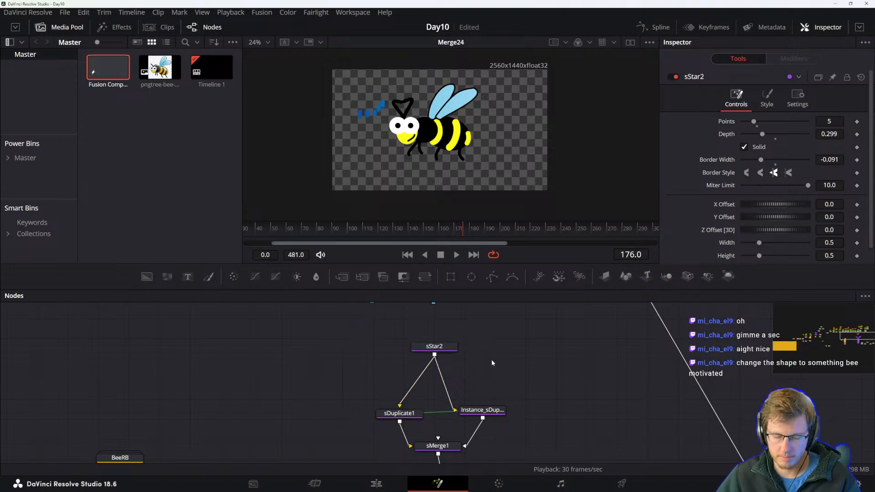
{"action": "key", "text": "shift+space"}
{"action": "key", "text": "Escape"}
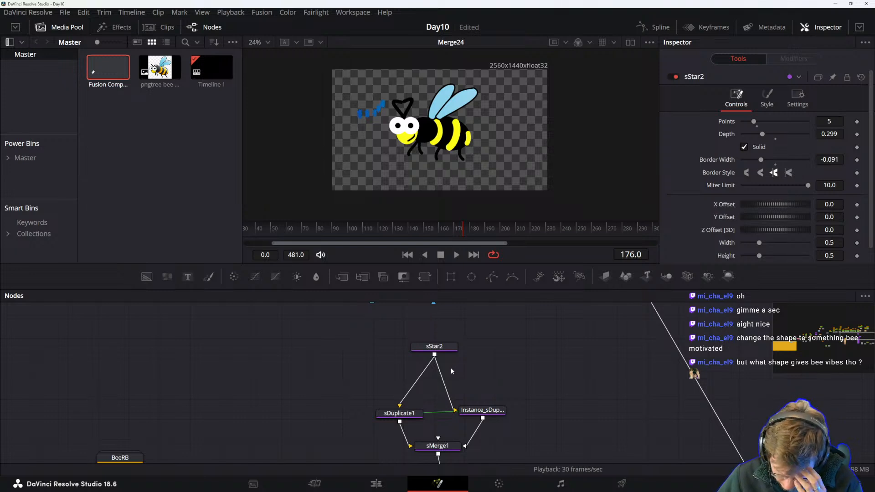
{"action": "key", "text": "ctrl+z"}
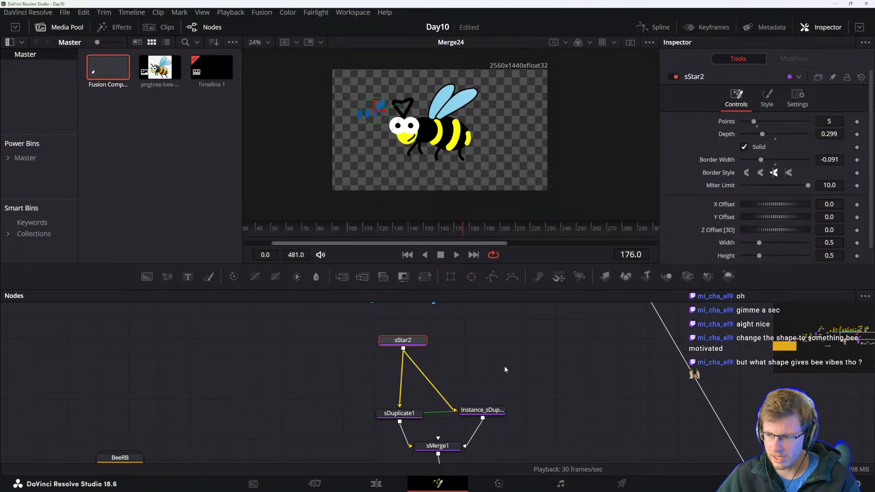
Add an sOutline node to the composition using the tool search.
{"action": "key", "text": "shift+space"}
{"action": "type", "text": "inver"}
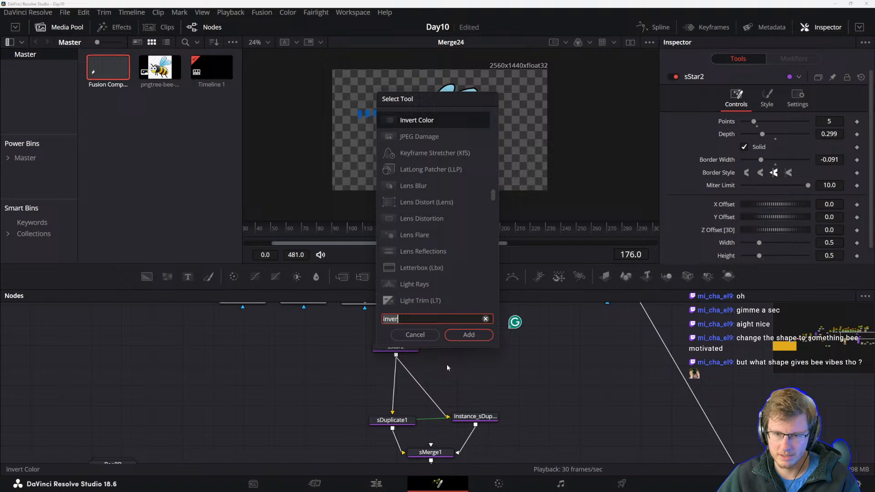
{"action": "key", "text": "ctrl+a"}
{"action": "type", "text": "s"}
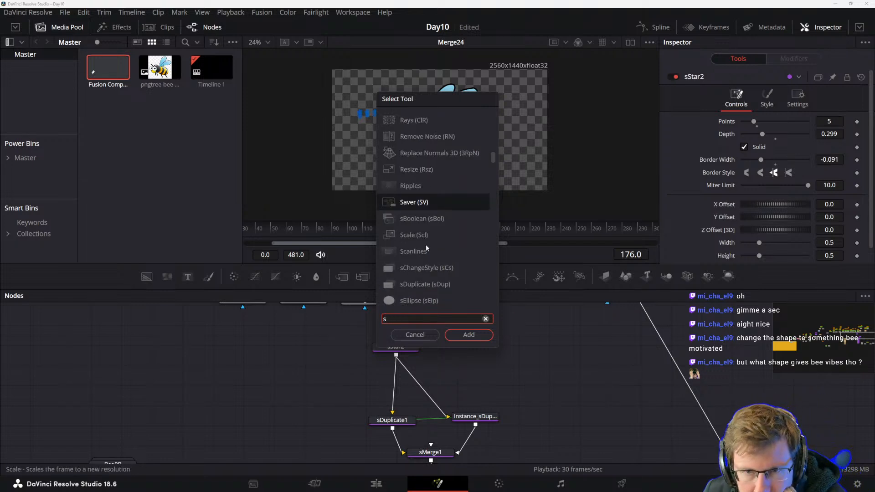
{"action": "scroll", "coordinate": [425, 242], "scroll_direction": "down", "scroll_amount": 2}
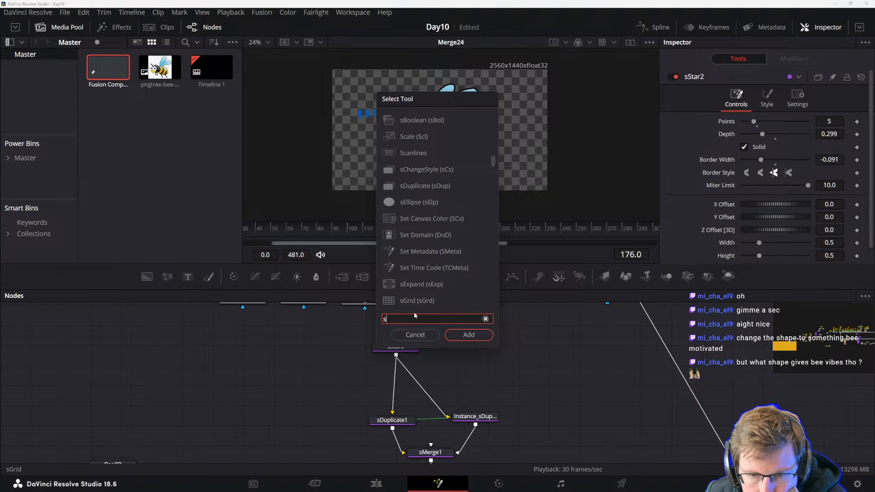
{"action": "scroll", "coordinate": [428, 273], "scroll_direction": "down", "scroll_amount": 2}
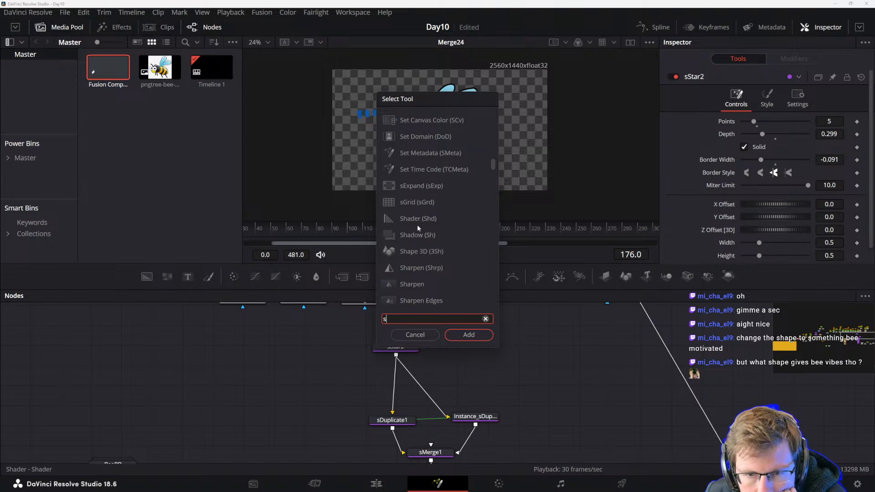
{"action": "scroll", "coordinate": [416, 269], "scroll_direction": "down", "scroll_amount": 3}
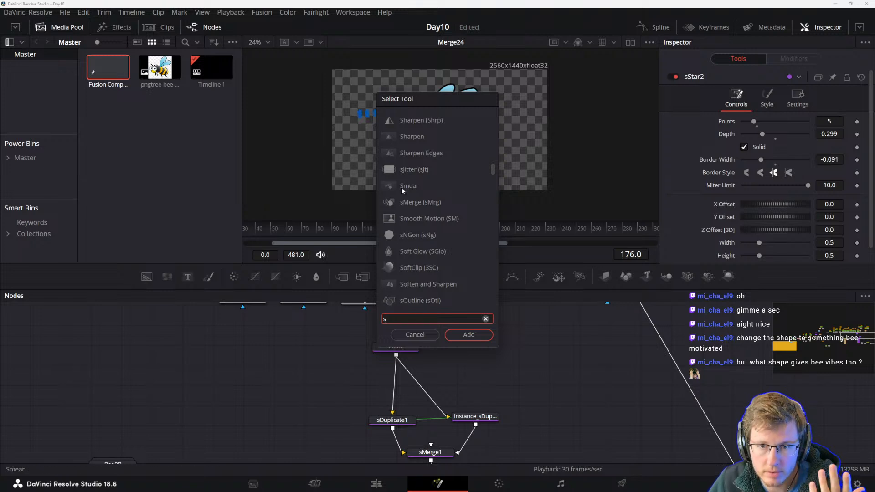
{"action": "scroll", "coordinate": [415, 264], "scroll_direction": "down", "scroll_amount": 2}
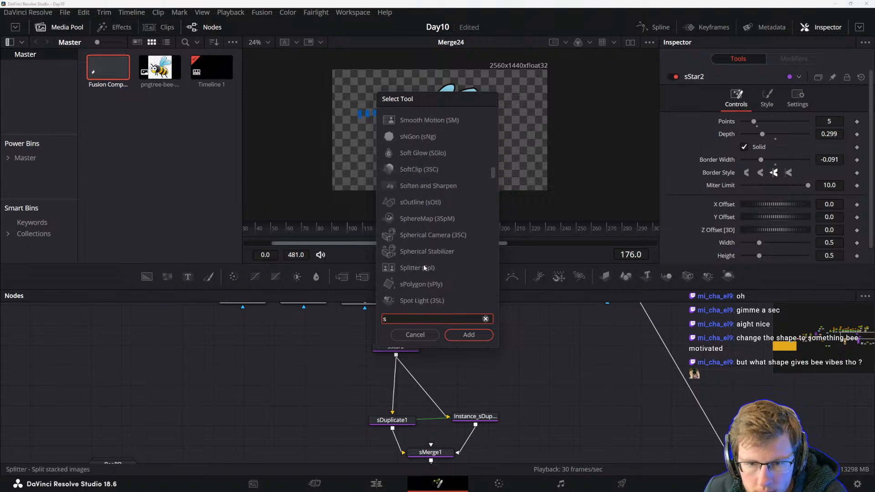
{"action": "left_click", "coordinate": [414, 205]}
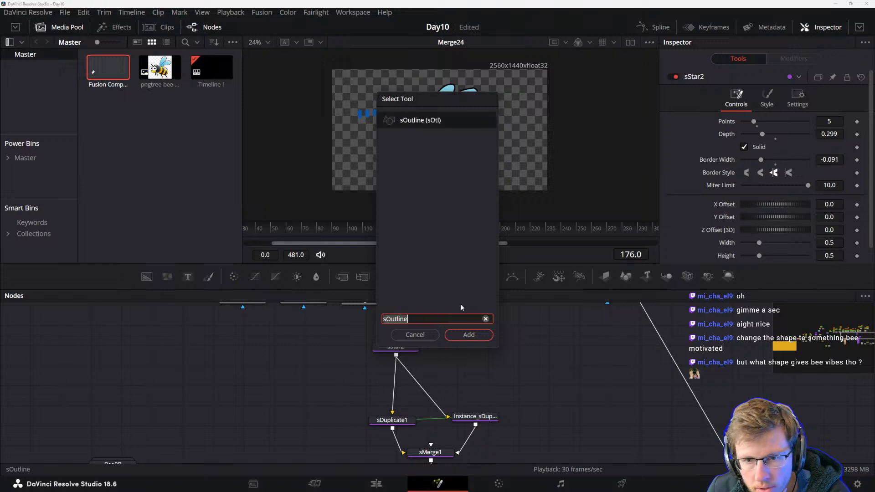
{"action": "left_click", "coordinate": [469, 335]}
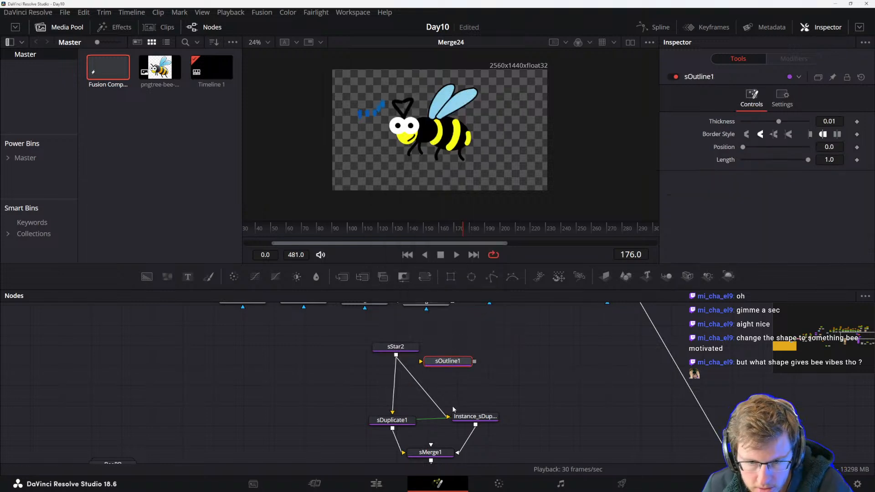
Add an sPolygon node next to the sStar2 node and show it in the viewer.
{"action": "left_click_drag", "start_coordinate": [444, 363], "coordinate": [471, 371]}
{"action": "left_click_drag", "start_coordinate": [560, 430], "coordinate": [526, 449]}
{"action": "left_click_drag", "start_coordinate": [501, 388], "coordinate": [486, 397]}
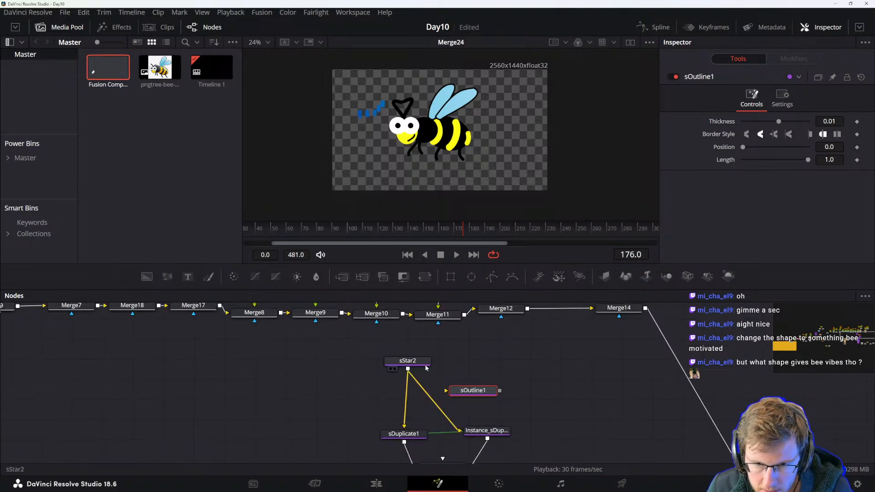
{"action": "left_click", "coordinate": [421, 363]}
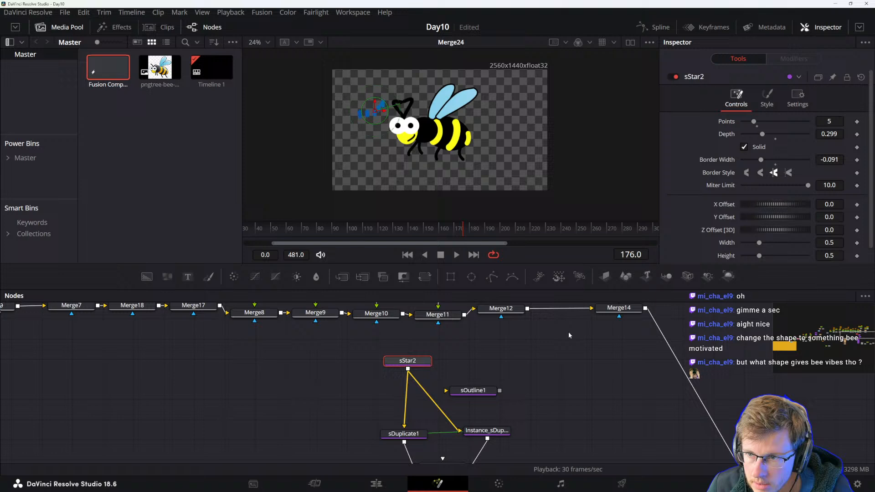
{"action": "left_click_drag", "start_coordinate": [567, 335], "coordinate": [546, 307]}
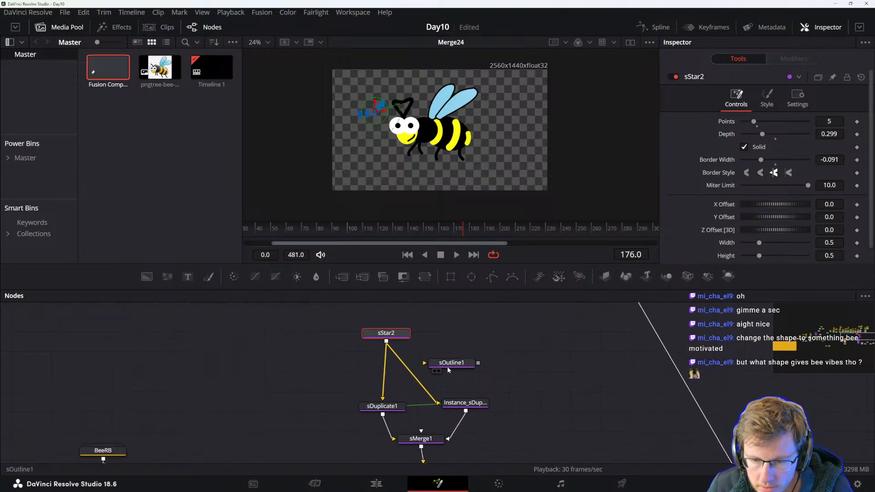
{"action": "left_click_drag", "start_coordinate": [448, 367], "coordinate": [527, 393]}
{"action": "left_click_drag", "start_coordinate": [602, 432], "coordinate": [511, 321]}
{"action": "left_click_drag", "start_coordinate": [487, 406], "coordinate": [464, 362]}
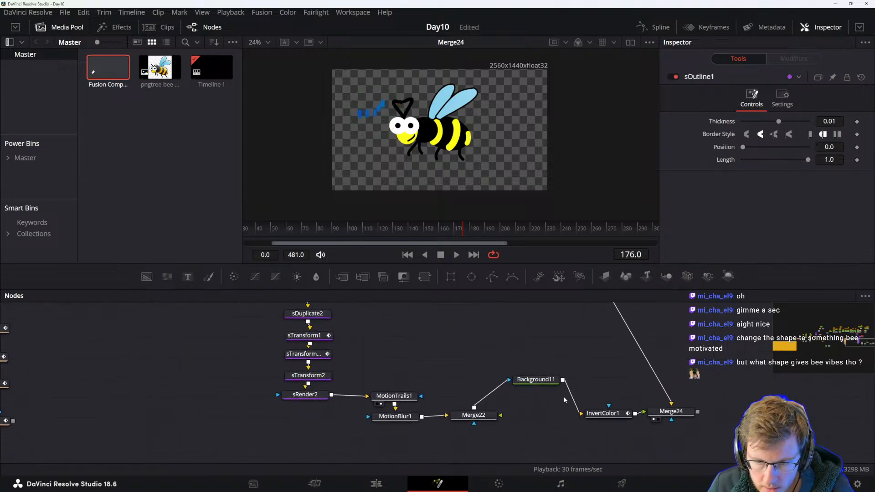
{"action": "scroll", "coordinate": [488, 416], "scroll_direction": "up", "scroll_amount": 6}
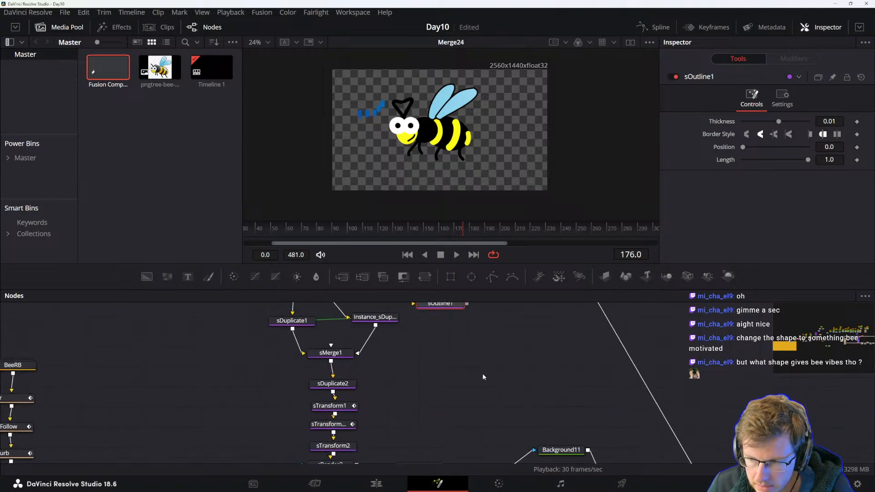
{"action": "left_click_drag", "start_coordinate": [458, 378], "coordinate": [469, 364]}
{"action": "left_click", "coordinate": [361, 349]}
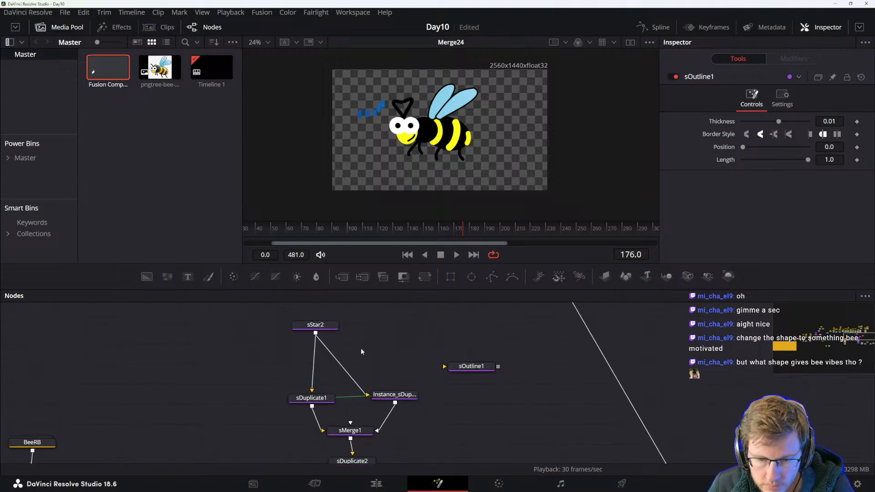
{"action": "key", "text": "shift+space"}
{"action": "type", "text": "sOutline"}
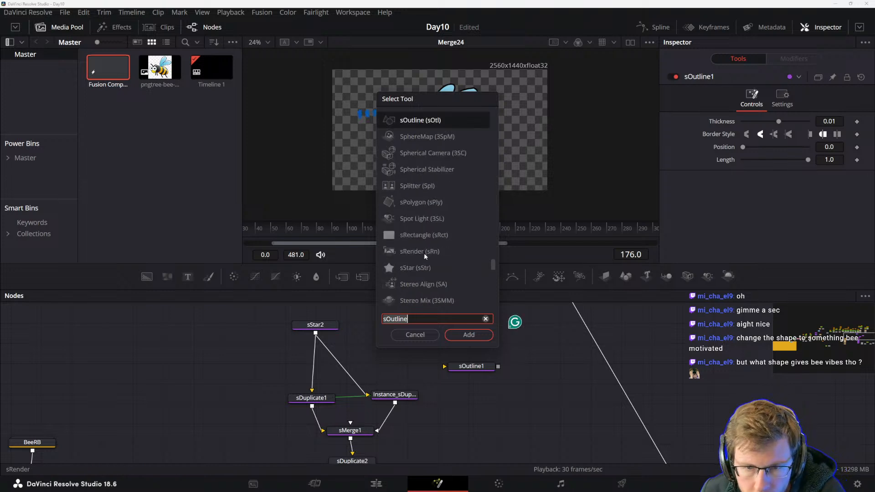
{"action": "scroll", "coordinate": [444, 284], "scroll_direction": "down", "scroll_amount": 3}
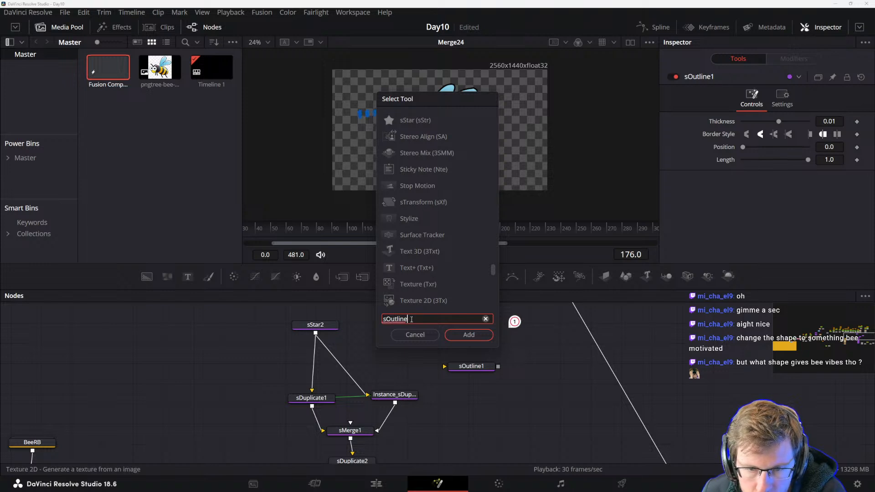
{"action": "scroll", "coordinate": [436, 264], "scroll_direction": "up", "scroll_amount": 2}
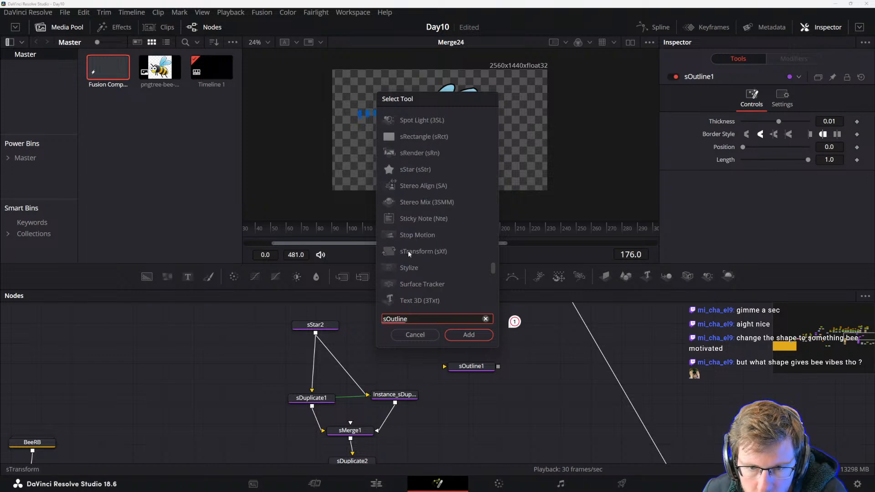
{"action": "scroll", "coordinate": [417, 255], "scroll_direction": "up", "scroll_amount": 4}
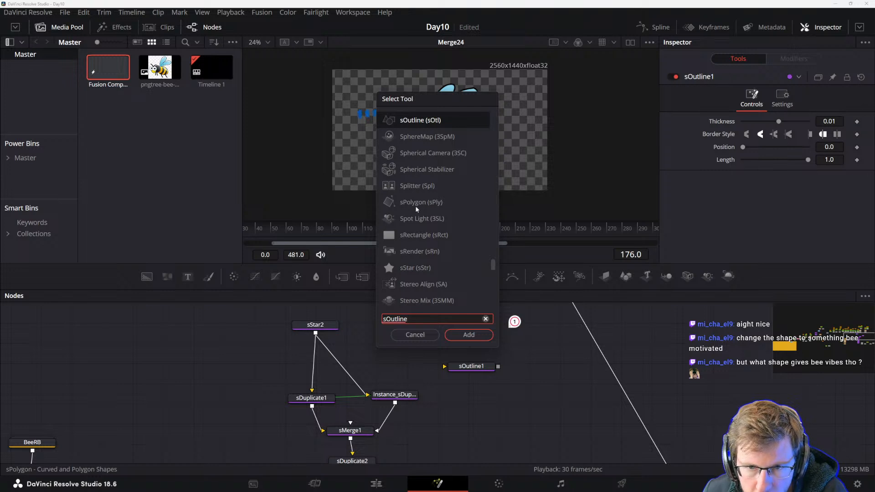
{"action": "left_click", "coordinate": [414, 204]}
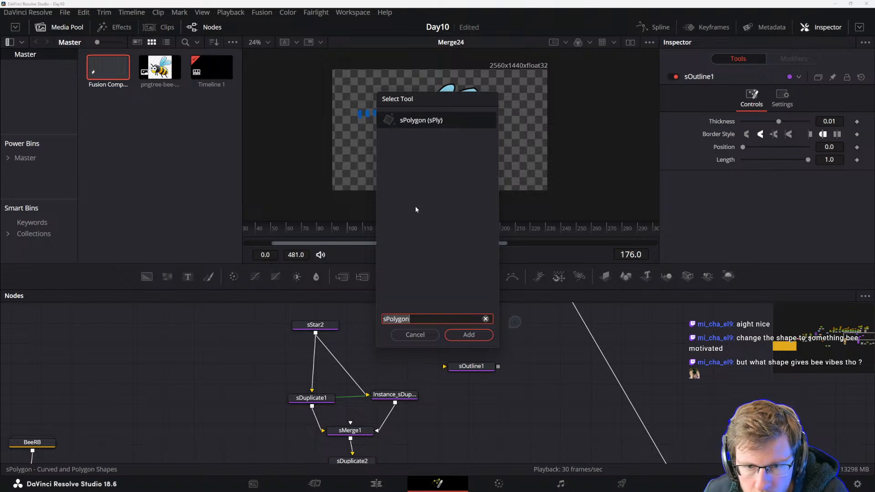
{"action": "left_click", "coordinate": [468, 335]}
{"action": "mouse_move", "coordinate": [354, 342]}
{"action": "left_mouse_down"}
{"action": "mouse_move", "coordinate": [348, 346]}
{"action": "mouse_move", "coordinate": [358, 347]}
{"action": "left_mouse_up"}
{"action": "key", "text": "1"}
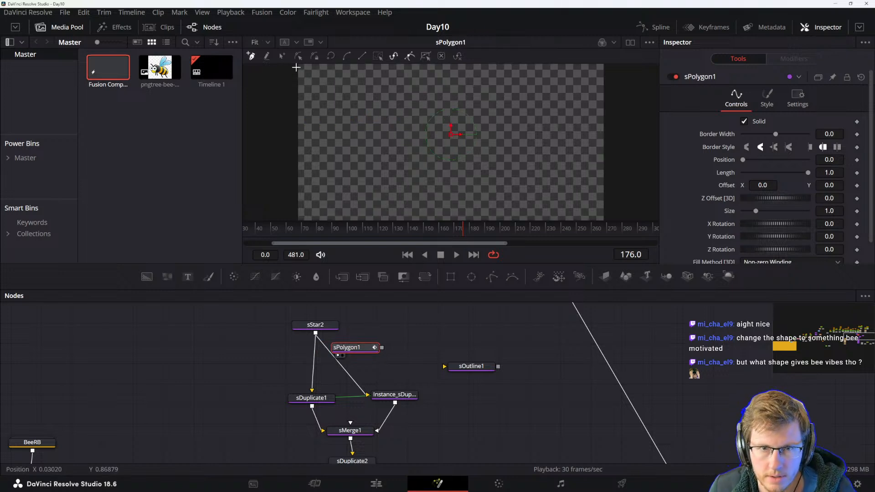
Draw polygon points in the viewer roughing out the outline of a letter B.
{"action": "left_click_drag", "start_coordinate": [401, 347], "coordinate": [426, 354]}
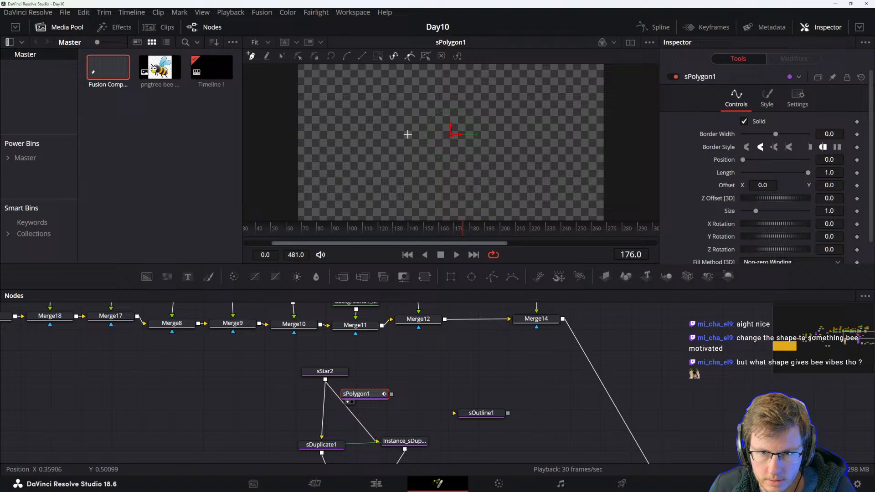
{"action": "left_click", "coordinate": [410, 122]}
{"action": "left_click", "coordinate": [410, 173]}
{"action": "left_click", "coordinate": [448, 169]}
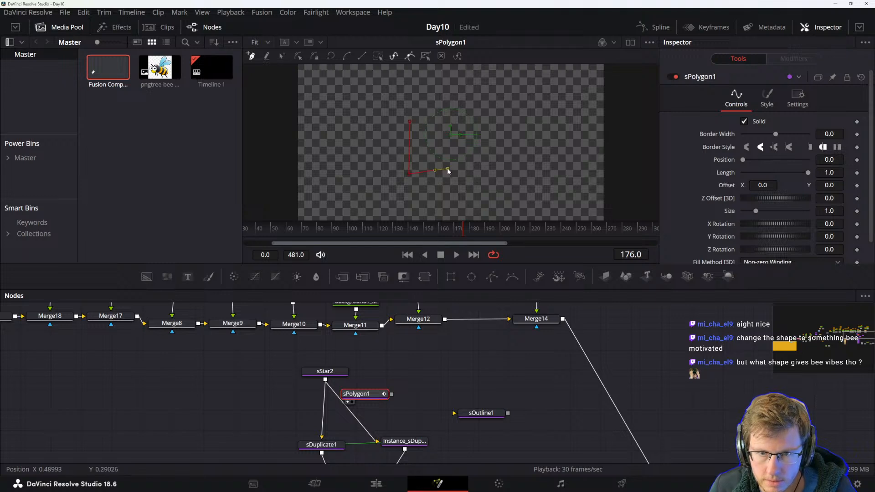
{"action": "left_click_drag", "start_coordinate": [444, 161], "coordinate": [377, 122]}
{"action": "key", "text": "ctrl+z"}
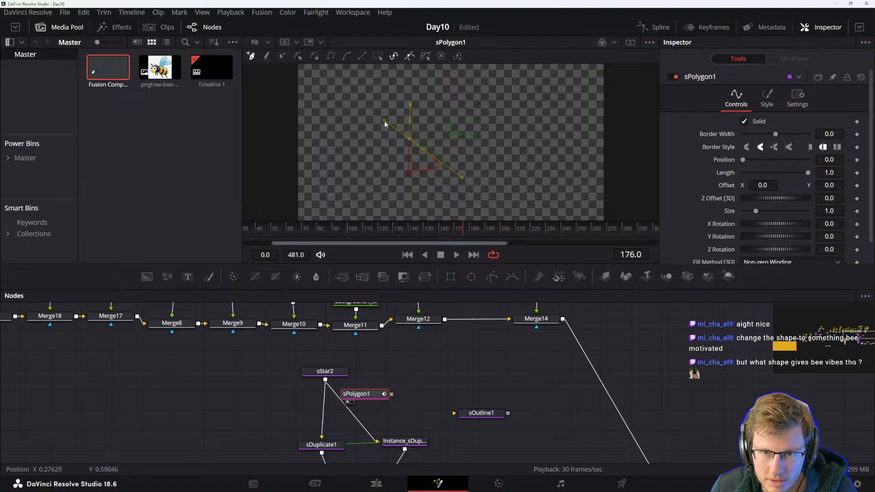
{"action": "left_click_drag", "start_coordinate": [446, 127], "coordinate": [435, 141]}
{"action": "left_click", "coordinate": [423, 146]}
{"action": "mouse_move", "coordinate": [468, 179]}
{"action": "left_mouse_down"}
{"action": "mouse_move", "coordinate": [453, 174]}
{"action": "mouse_move", "coordinate": [470, 177]}
{"action": "left_mouse_up"}
{"action": "left_click_drag", "start_coordinate": [434, 140], "coordinate": [440, 149]}
{"action": "left_click_drag", "start_coordinate": [467, 182], "coordinate": [455, 173]}
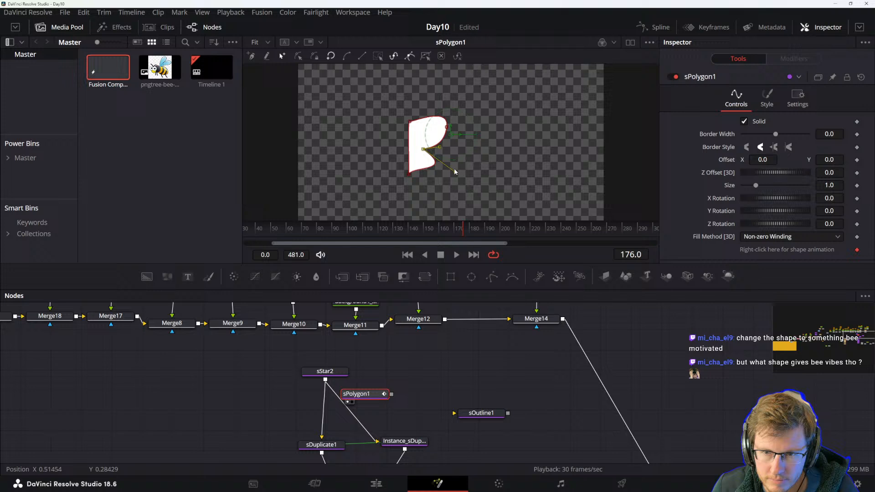
Refine the polygon's points and curves into a rounded letter B shape.
{"action": "left_click", "coordinate": [410, 174]}
{"action": "left_click_drag", "start_coordinate": [413, 166], "coordinate": [423, 174]}
{"action": "left_click", "coordinate": [424, 149]}
{"action": "left_click_drag", "start_coordinate": [437, 143], "coordinate": [456, 166]}
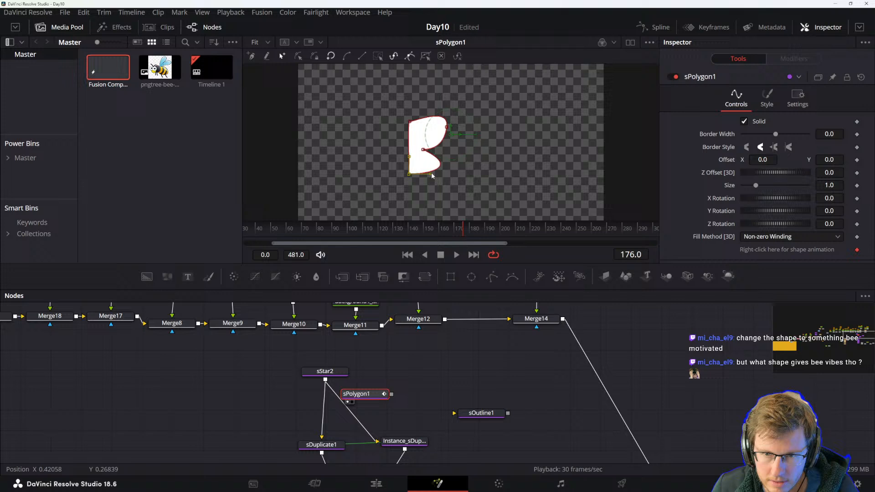
{"action": "left_click", "coordinate": [424, 152]}
{"action": "left_click_drag", "start_coordinate": [459, 167], "coordinate": [445, 160]}
{"action": "left_click", "coordinate": [446, 128]}
{"action": "left_click_drag", "start_coordinate": [449, 110], "coordinate": [441, 129]}
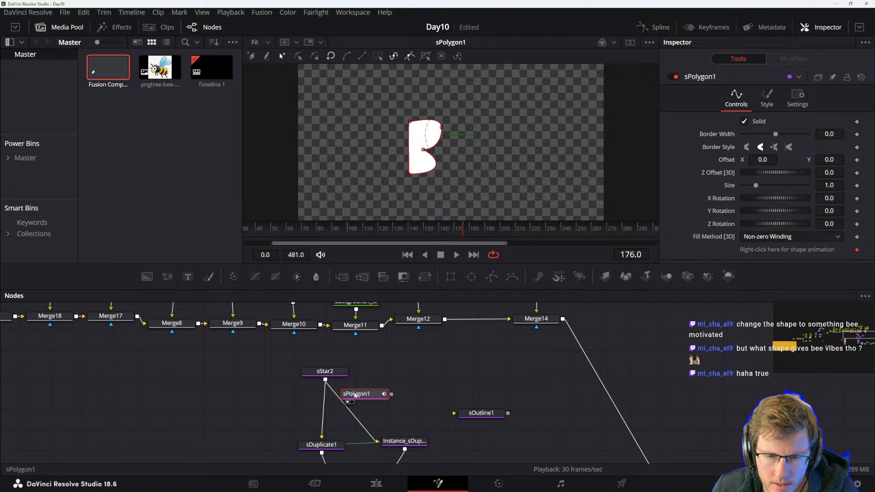
Make the polygon an outline by turning off Solid and setting the border width to 0.038.
{"action": "left_click_drag", "start_coordinate": [367, 398], "coordinate": [376, 378]}
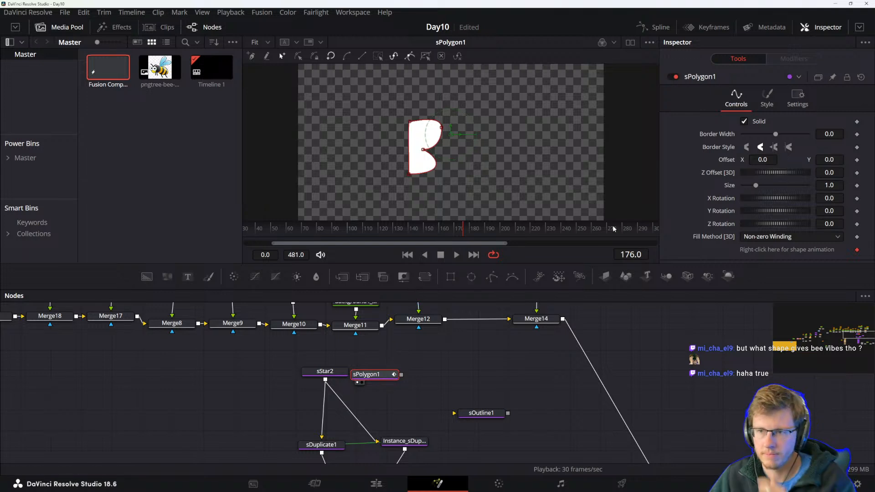
{"action": "left_click", "coordinate": [767, 98]}
{"action": "left_click", "coordinate": [797, 98]}
{"action": "left_click", "coordinate": [748, 101]}
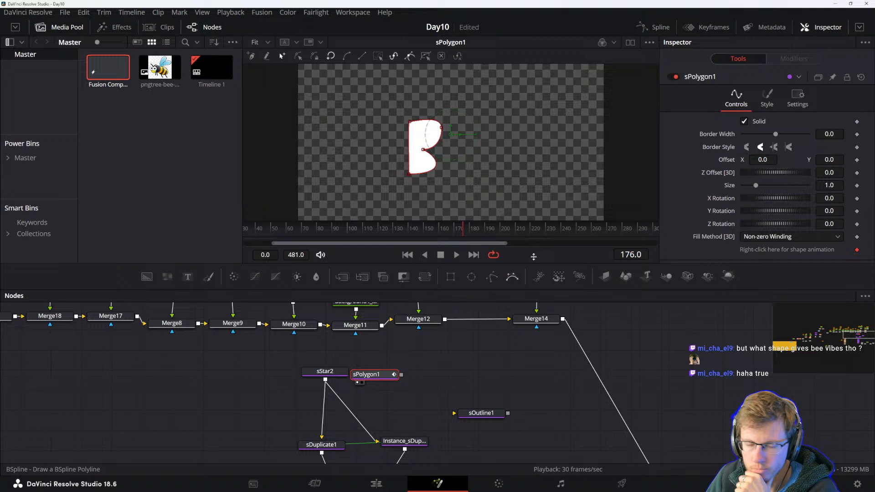
{"action": "left_click", "coordinate": [743, 121]}
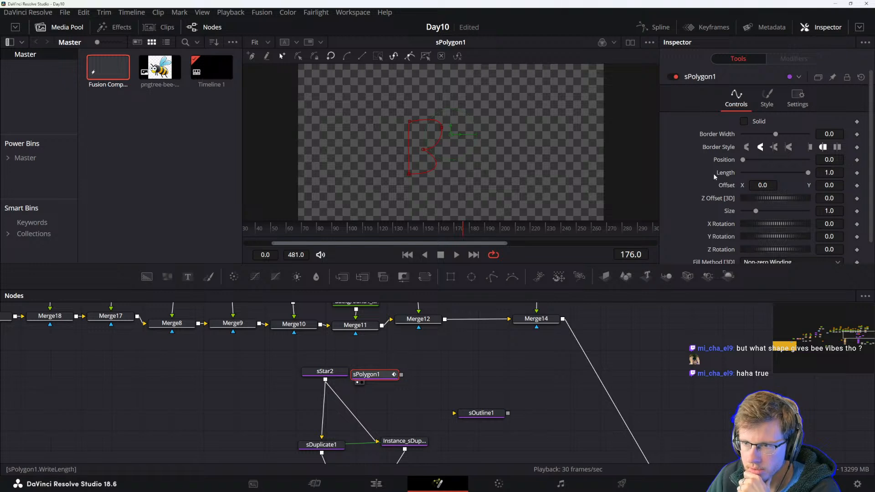
{"action": "left_click_drag", "start_coordinate": [775, 134], "coordinate": [782, 140]}
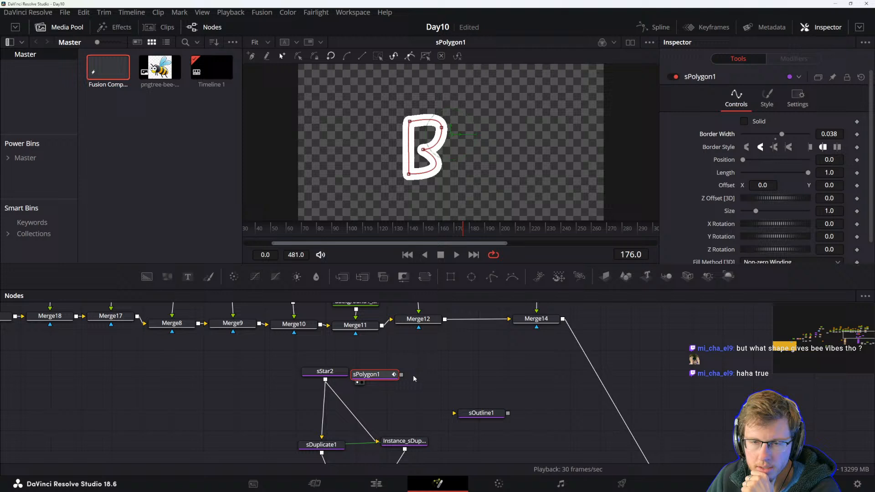
Connect sPolygon1's output to sDuplicate1 and the instance duplicate in place of sStar2.
{"action": "left_click_drag", "start_coordinate": [371, 374], "coordinate": [331, 401]}
{"action": "left_click", "coordinate": [336, 374]}
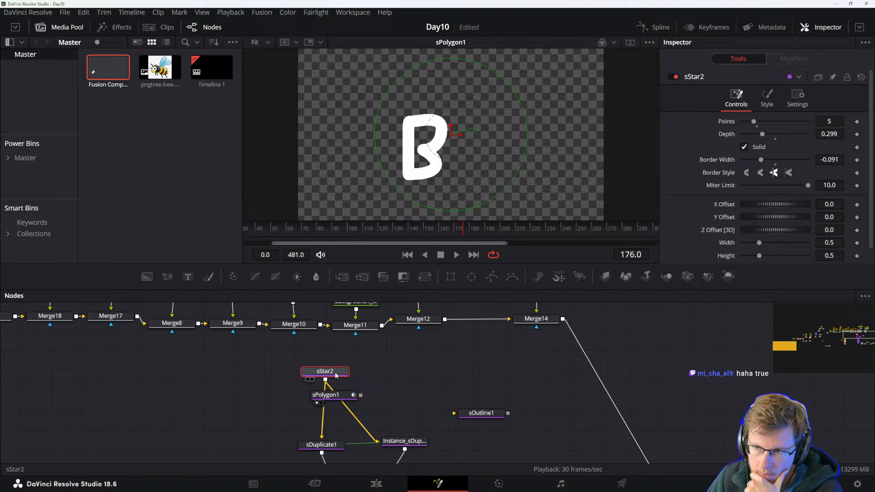
{"action": "left_click_drag", "start_coordinate": [339, 398], "coordinate": [336, 390]}
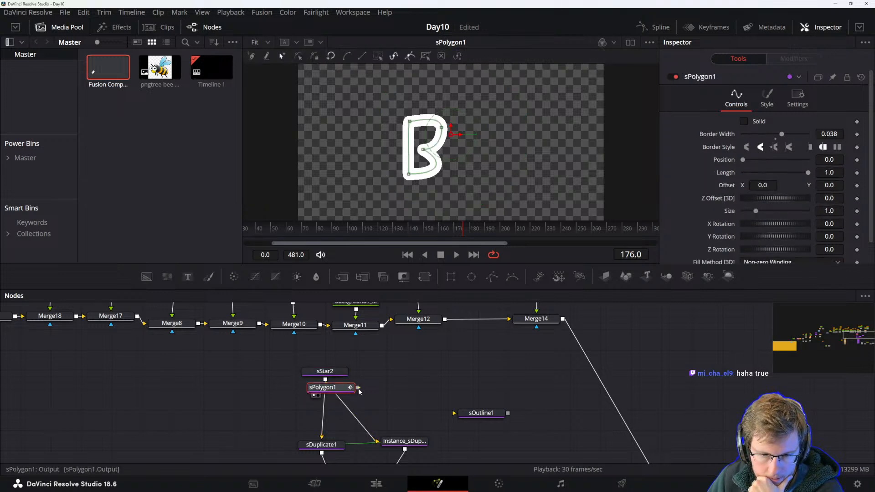
{"action": "left_click_drag", "start_coordinate": [359, 389], "coordinate": [321, 437]}
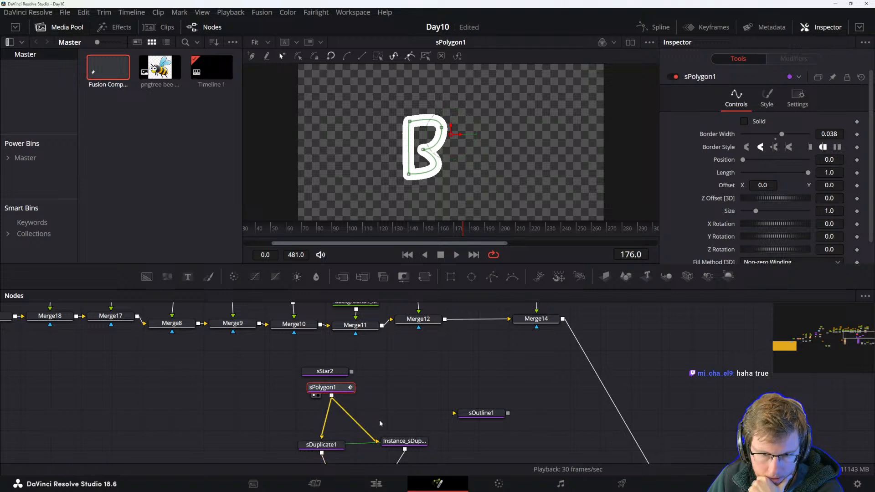
View Merge24 and play back the bee composition with the B shapes.
{"action": "scroll", "coordinate": [378, 419], "scroll_direction": "down", "scroll_amount": 10}
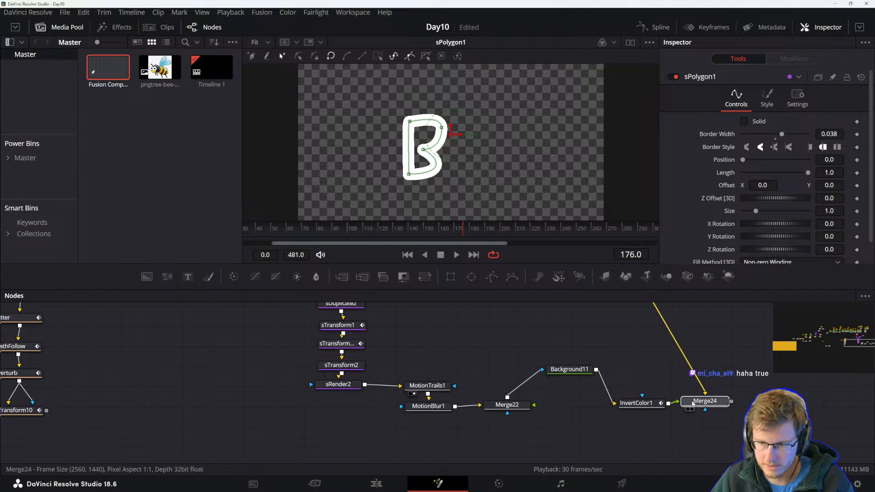
{"action": "left_click", "coordinate": [692, 404]}
{"action": "key", "text": "1"}
{"action": "left_click", "coordinate": [537, 332]}
{"action": "key", "text": "space"}
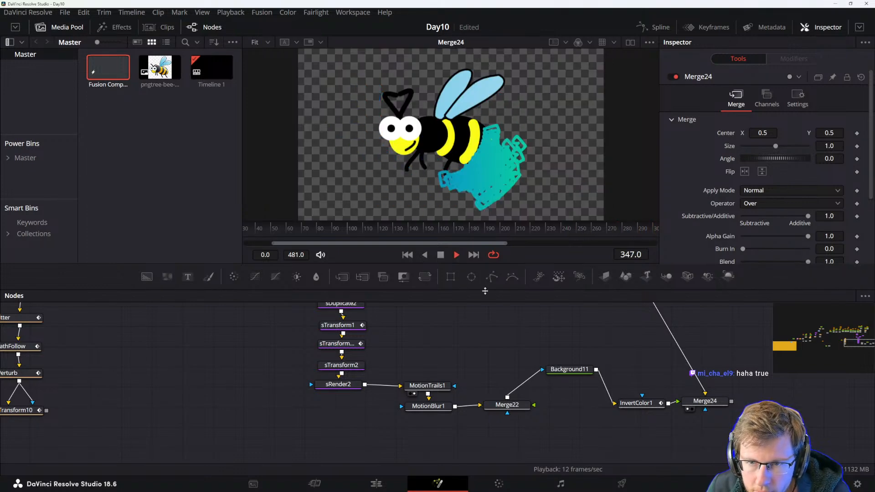
Move the B polygon in the viewer and play back the composition to check it.
{"action": "key", "text": "space"}
{"action": "left_click_drag", "start_coordinate": [416, 388], "coordinate": [434, 442]}
{"action": "left_click_drag", "start_coordinate": [432, 309], "coordinate": [506, 465]}
{"action": "left_click", "coordinate": [409, 409]}
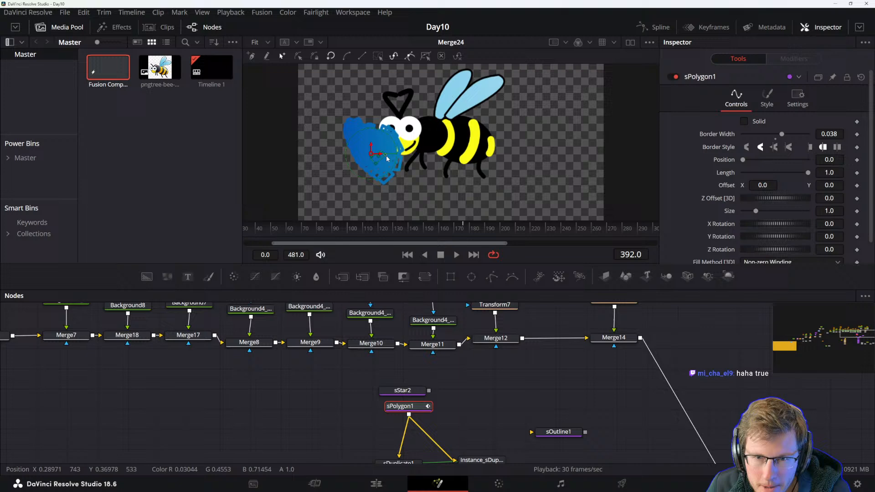
{"action": "left_click_drag", "start_coordinate": [383, 157], "coordinate": [670, 118]}
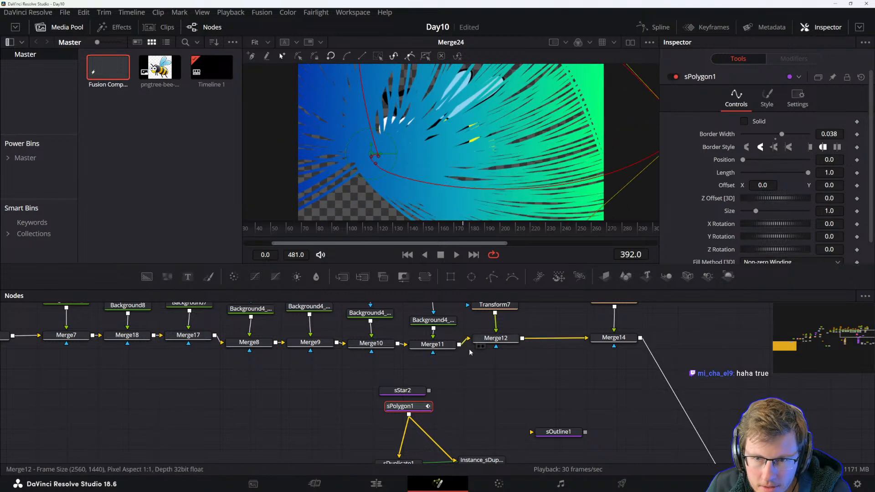
{"action": "key", "text": "space"}
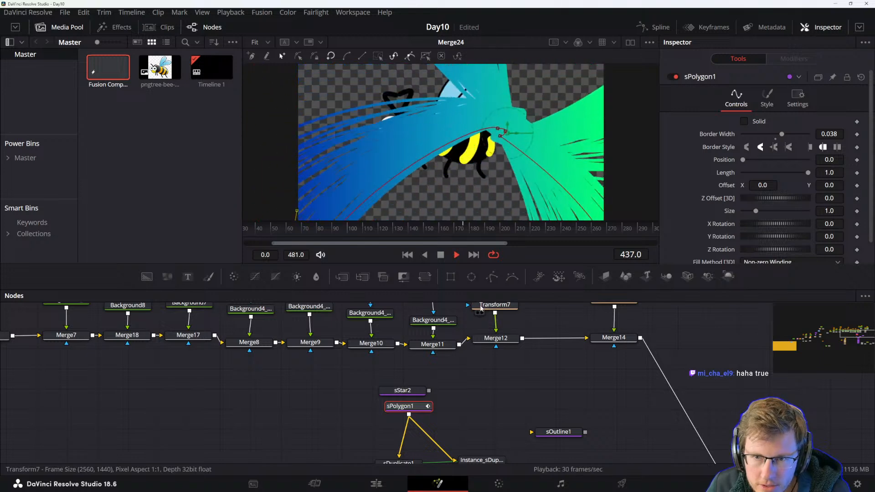
{"action": "scroll", "coordinate": [469, 139], "scroll_direction": "down", "scroll_amount": 4}
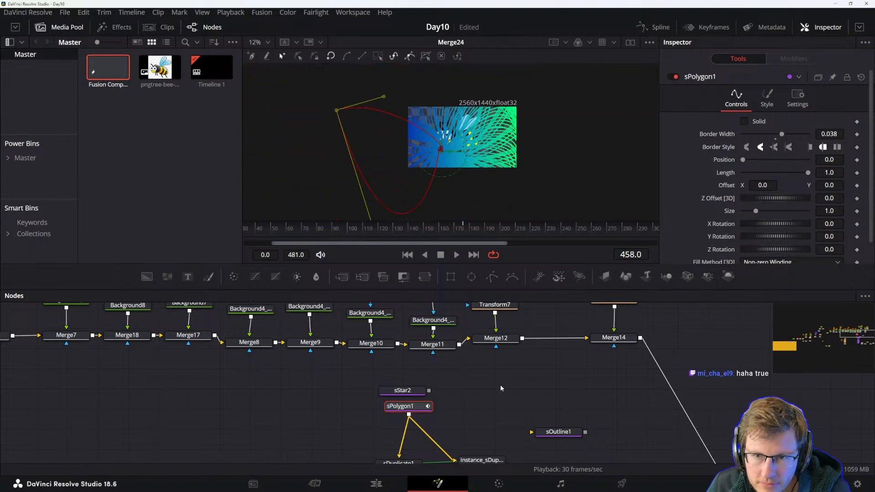
{"action": "left_click", "coordinate": [491, 396]}
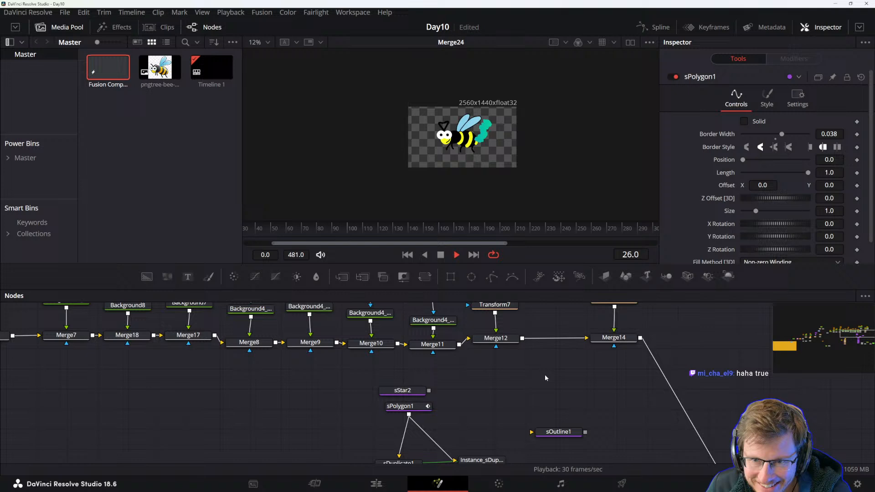
{"action": "key", "text": "space"}
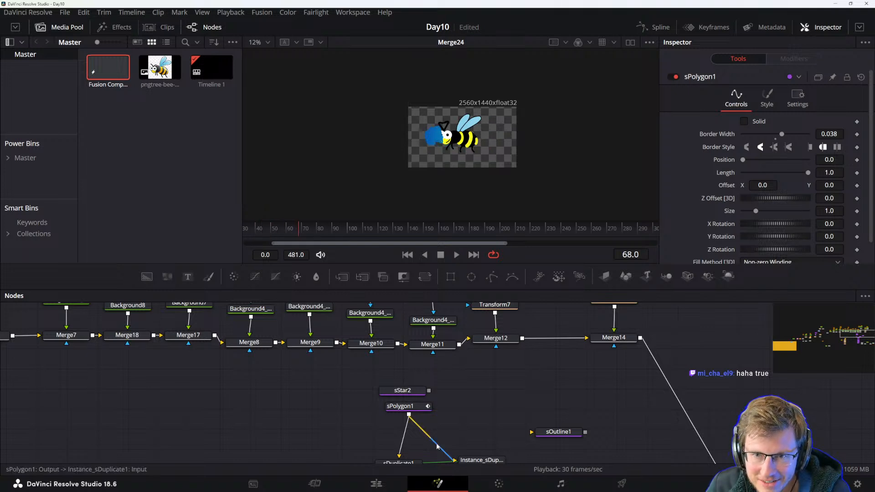
Try adjusting the B polygon's border width and length, then reset the length to 1.0 and undo the width change.
{"action": "left_click", "coordinate": [401, 406]}
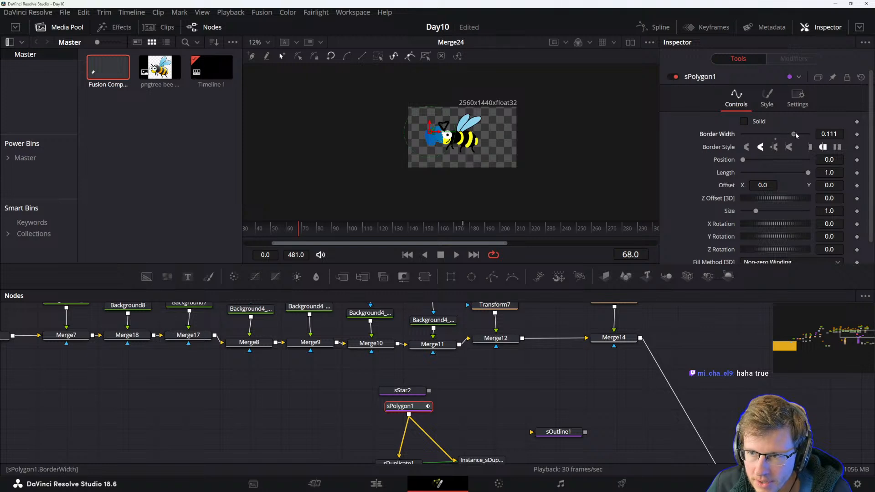
{"action": "left_click_drag", "start_coordinate": [808, 135], "coordinate": [781, 135]}
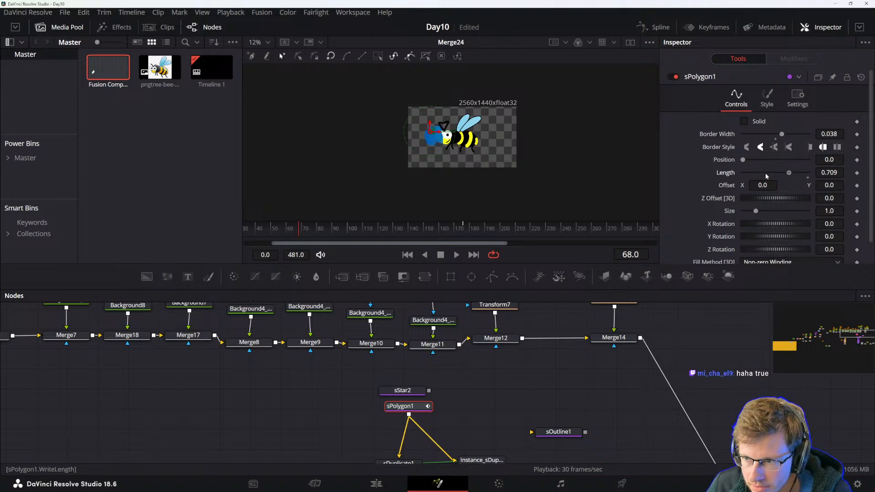
{"action": "scroll", "coordinate": [420, 141], "scroll_direction": "up", "scroll_amount": 5}
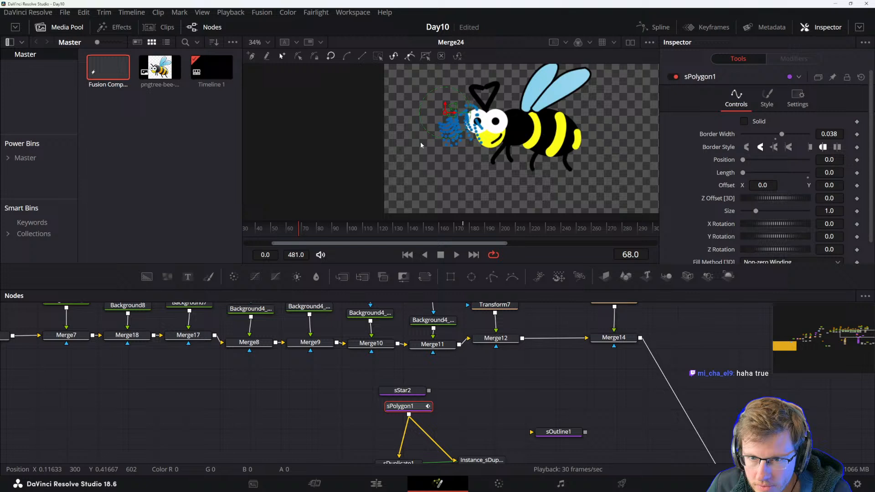
{"action": "scroll", "coordinate": [590, 179], "scroll_direction": "down", "scroll_amount": 2}
{"action": "double_click", "coordinate": [727, 173]}
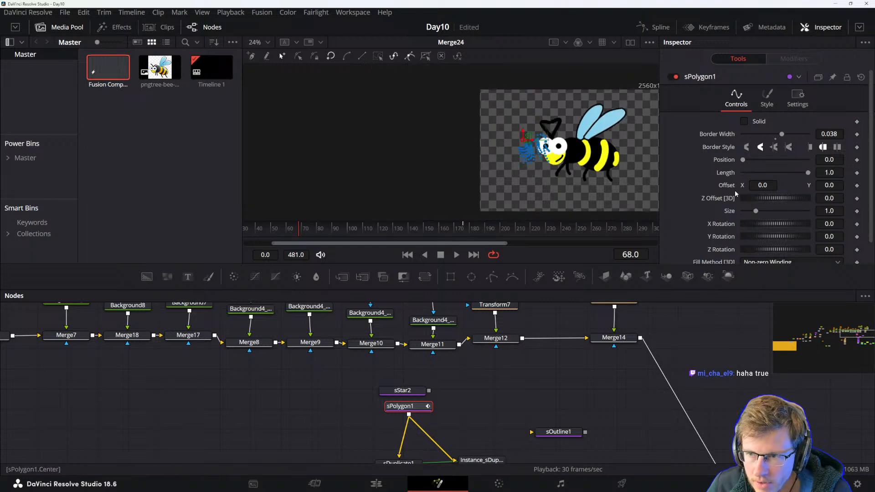
{"action": "left_click_drag", "start_coordinate": [575, 187], "coordinate": [517, 173]}
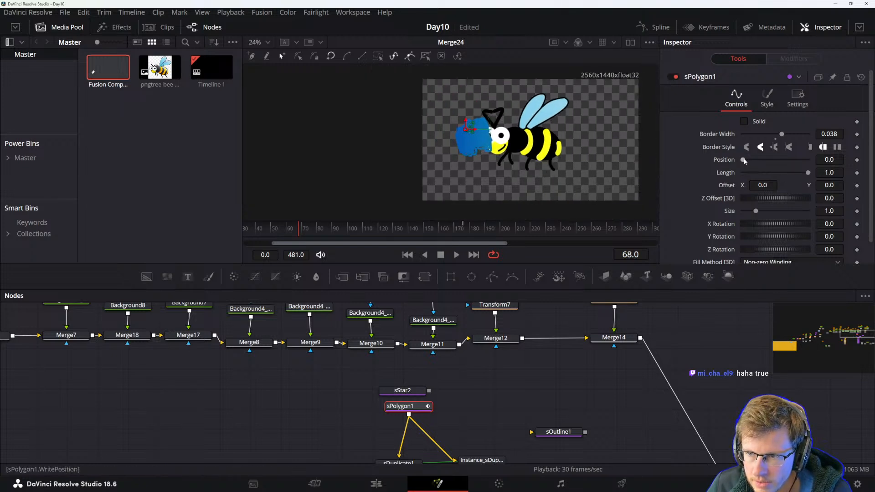
{"action": "left_click_drag", "start_coordinate": [782, 136], "coordinate": [840, 136]}
{"action": "key", "text": "ctrl+z"}
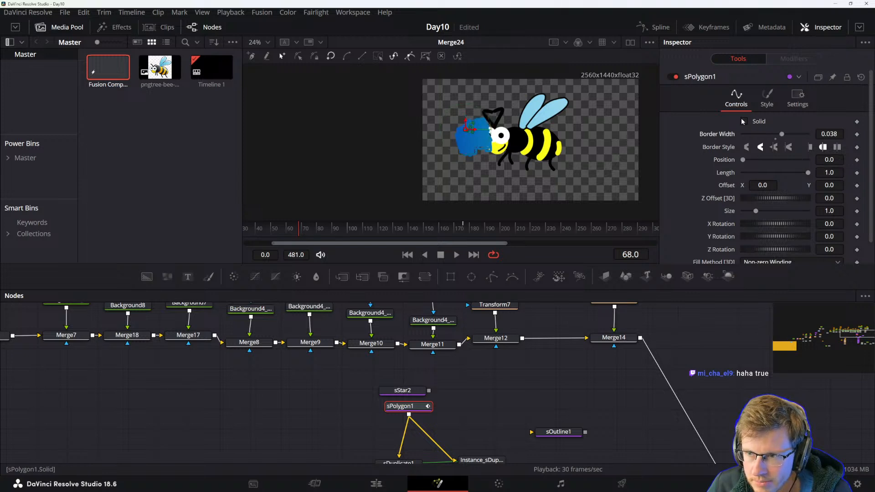
Set the polygon's size to 5.0 and play back the animation.
{"action": "left_click_drag", "start_coordinate": [756, 211], "coordinate": [808, 211]}
{"action": "key", "text": "space"}
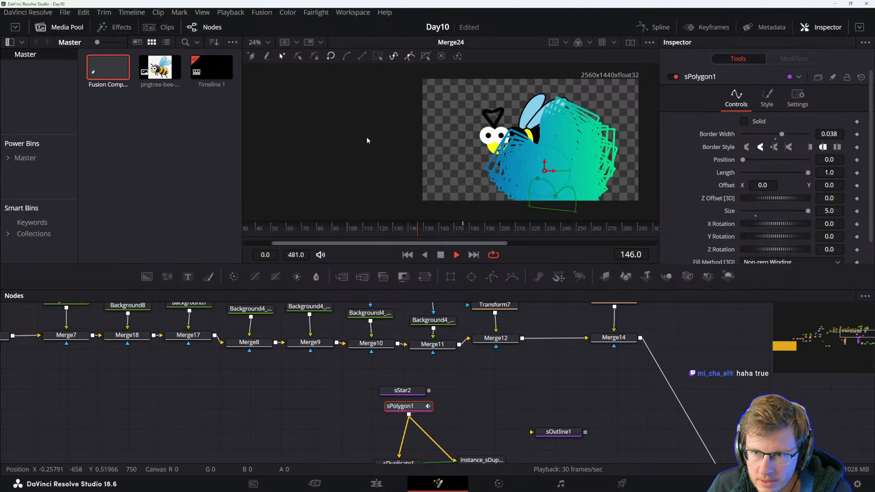
{"action": "key", "text": "space"}
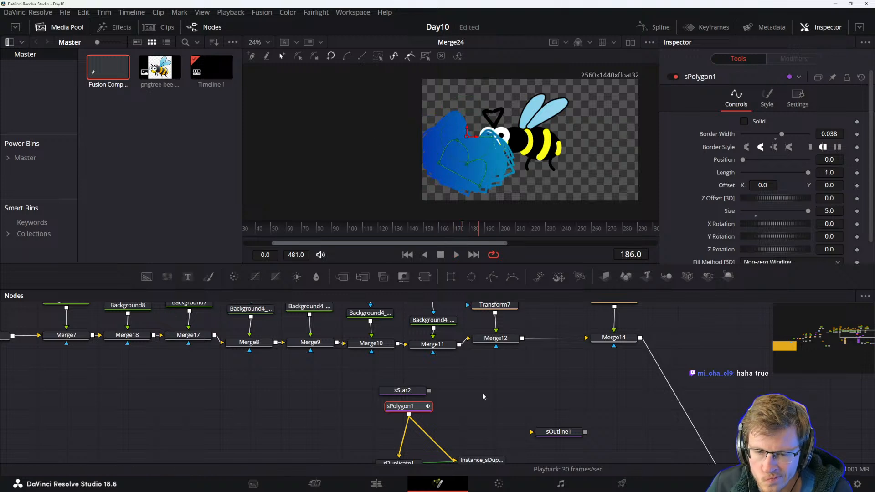
Move sPolygon1 aside and reconnect sStar2 to sDuplicate1 and the instance duplicate.
{"action": "scroll", "coordinate": [469, 376], "scroll_direction": "down", "scroll_amount": 3}
{"action": "left_click_drag", "start_coordinate": [405, 354], "coordinate": [315, 340]}
{"action": "left_click_drag", "start_coordinate": [428, 338], "coordinate": [393, 409]}
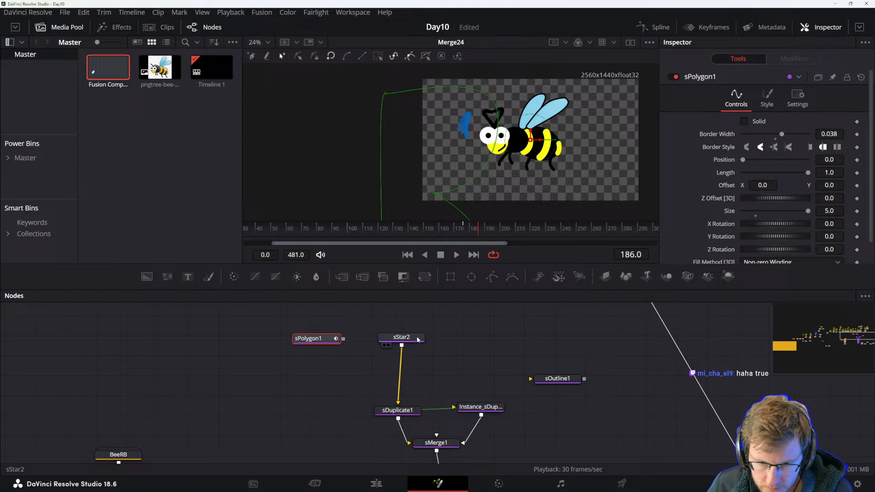
{"action": "left_click", "coordinate": [418, 339]}
{"action": "left_click_drag", "start_coordinate": [403, 347], "coordinate": [399, 287]}
{"action": "left_click", "coordinate": [487, 406]}
View Merge24 in the viewer and play back the composition.
{"action": "scroll", "coordinate": [489, 391], "scroll_direction": "down", "scroll_amount": 1}
{"action": "left_click", "coordinate": [698, 401]}
{"action": "key", "text": "1"}
{"action": "key", "text": "1"}
{"action": "left_click_drag", "start_coordinate": [619, 358], "coordinate": [605, 367]}
{"action": "left_click", "coordinate": [606, 367]}
{"action": "key", "text": "space"}
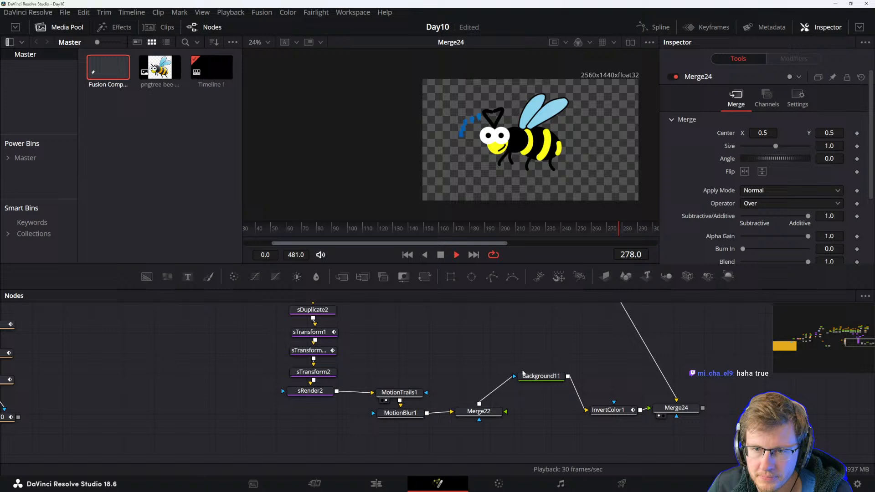
{"action": "key", "text": "space"}
Delete the InvertColor1 node and connect Background11 directly to Merge24's background input.
{"action": "left_click_drag", "start_coordinate": [597, 384], "coordinate": [464, 413]}
{"action": "left_click", "coordinate": [514, 407]}
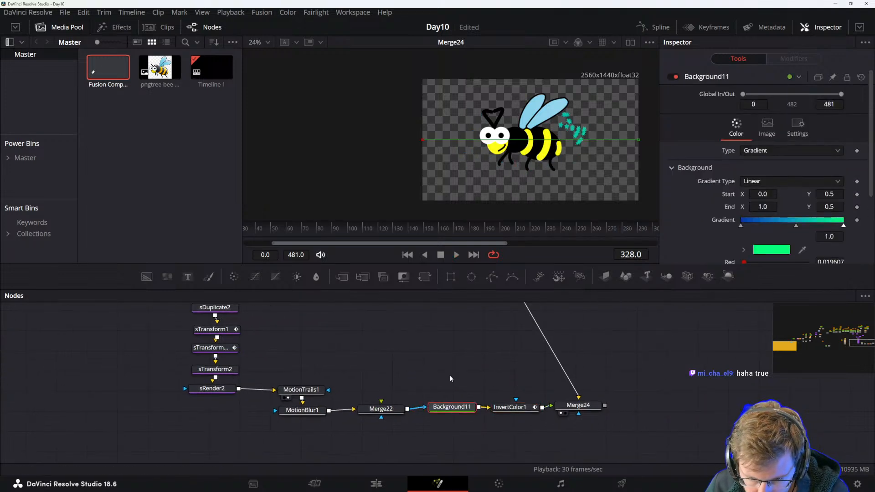
{"action": "left_click", "coordinate": [509, 375]}
{"action": "left_click_drag", "start_coordinate": [509, 375], "coordinate": [494, 391]}
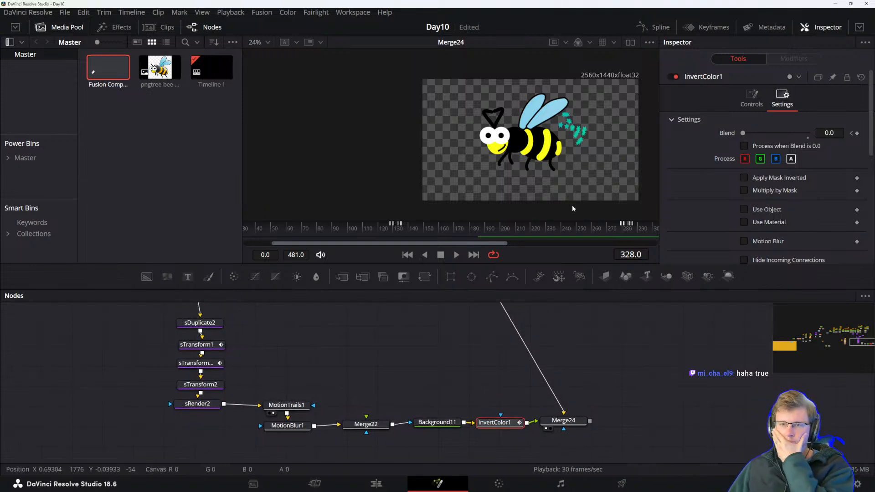
{"action": "left_click_drag", "start_coordinate": [494, 423], "coordinate": [495, 423]}
{"action": "left_click", "coordinate": [486, 375]}
{"action": "left_click", "coordinate": [495, 423]}
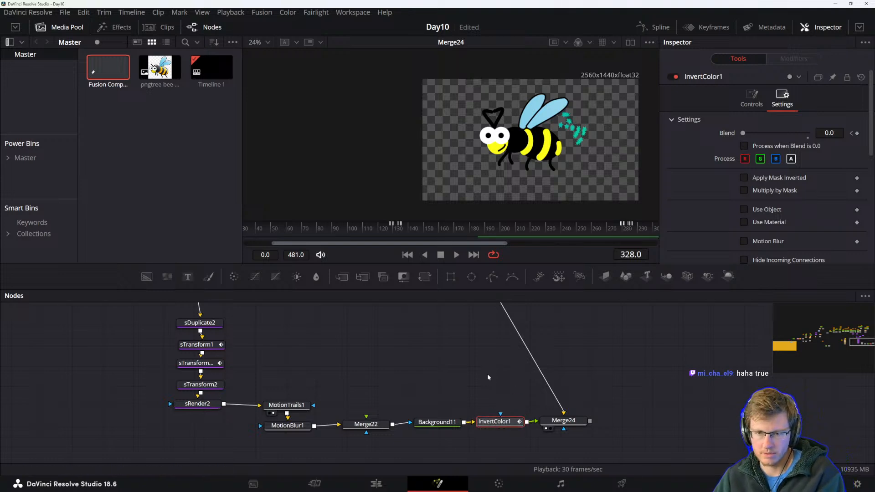
{"action": "key", "text": "Delete"}
{"action": "left_click_drag", "start_coordinate": [564, 421], "coordinate": [524, 352]}
{"action": "left_click", "coordinate": [551, 400]}
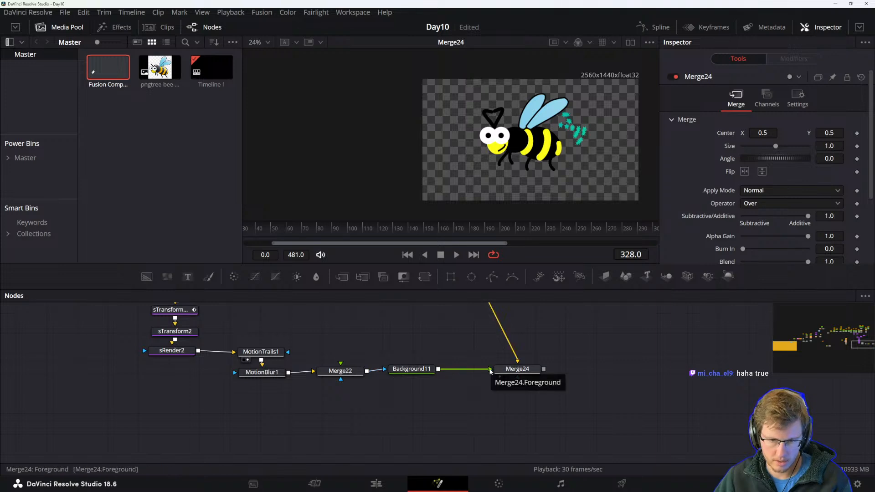
{"action": "left_click", "coordinate": [514, 370]}
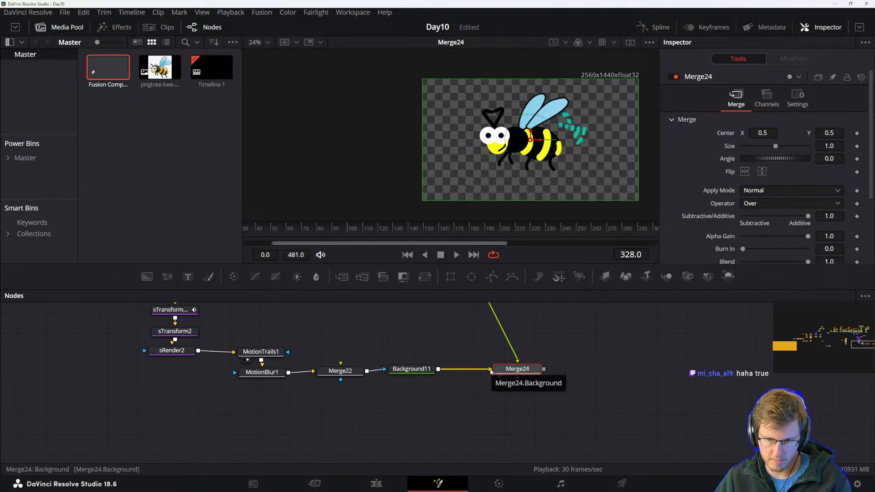
Play back the composition without the invert and survey the node graph.
{"action": "left_click", "coordinate": [463, 327]}
{"action": "key", "text": "space"}
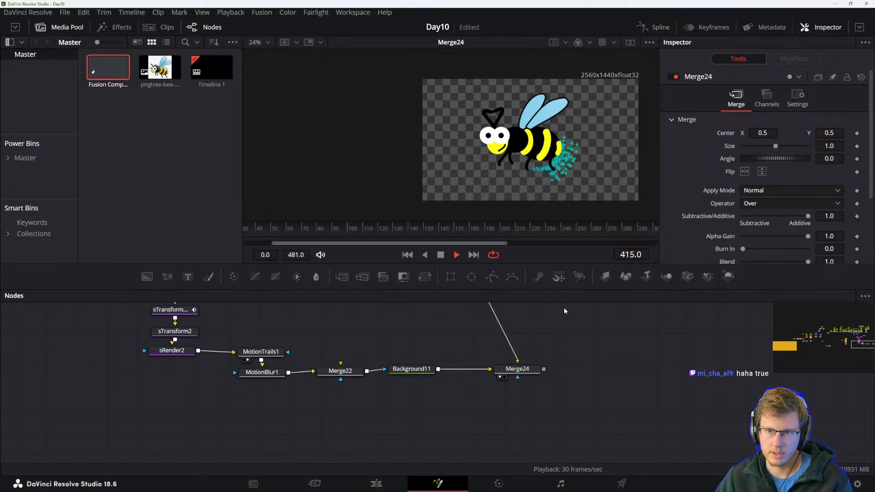
{"action": "key", "text": "space"}
{"action": "scroll", "coordinate": [471, 332], "scroll_direction": "up", "scroll_amount": 10}
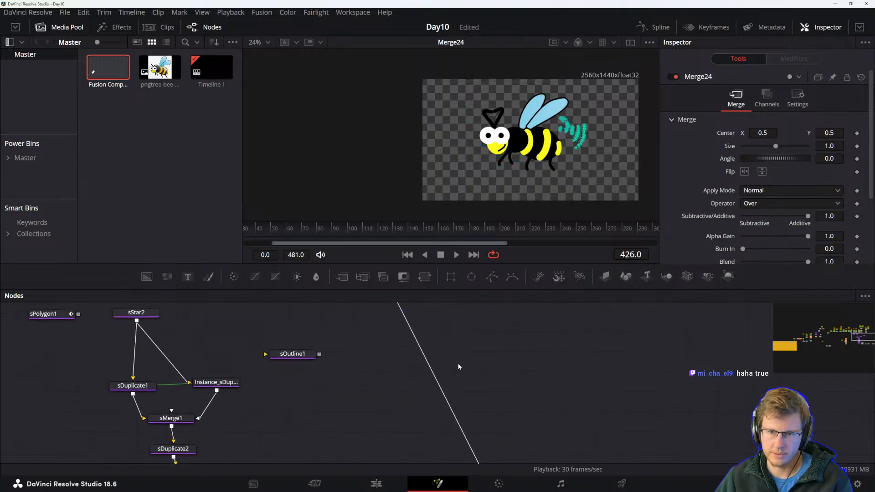
{"action": "scroll", "coordinate": [461, 431], "scroll_direction": "down", "scroll_amount": 8}
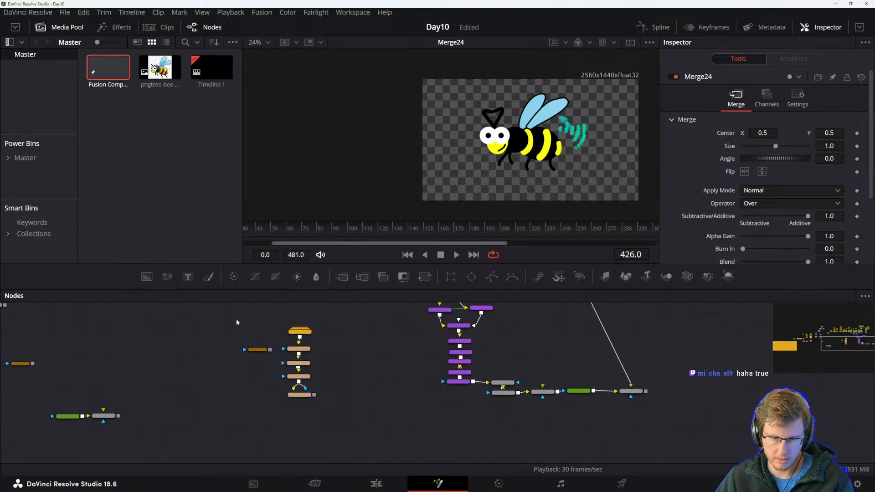
View Transform10 and select the bee's node group from Polygon11 and BeeRB down to Transform10.
{"action": "scroll", "coordinate": [329, 389], "scroll_direction": "up", "scroll_amount": 5}
{"action": "left_click", "coordinate": [278, 402]}
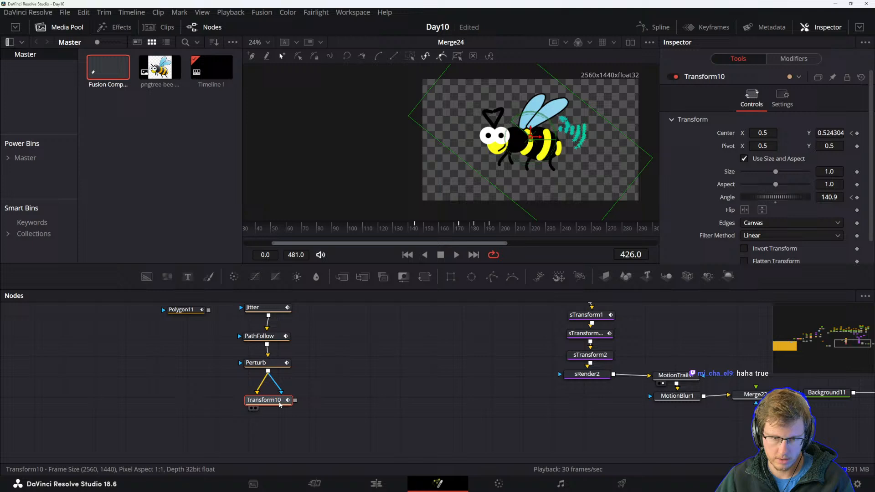
{"action": "key", "text": "1"}
{"action": "left_click_drag", "start_coordinate": [295, 400], "coordinate": [529, 407]}
{"action": "left_click_drag", "start_coordinate": [632, 420], "coordinate": [376, 417]}
{"action": "scroll", "coordinate": [300, 455], "scroll_direction": "down", "scroll_amount": 5}
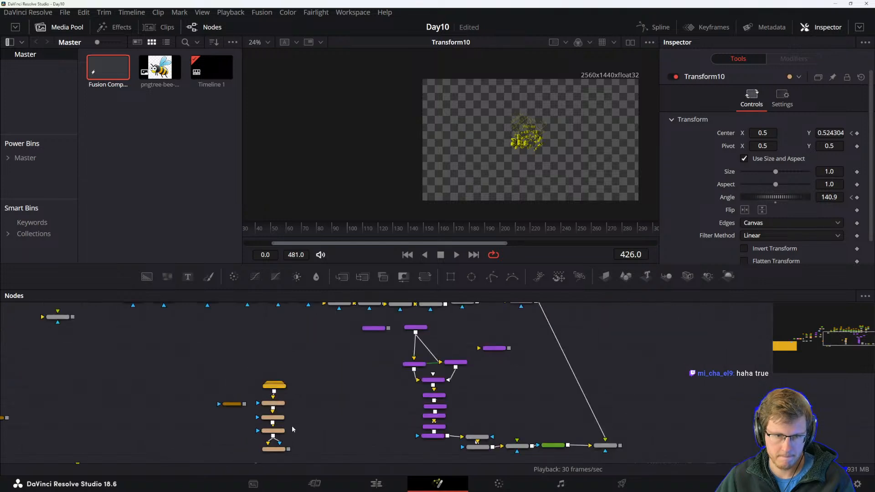
{"action": "left_click_drag", "start_coordinate": [253, 317], "coordinate": [320, 440]}
{"action": "scroll", "coordinate": [216, 334], "scroll_direction": "up", "scroll_amount": 3}
{"action": "left_click_drag", "start_coordinate": [215, 334], "coordinate": [352, 432]}
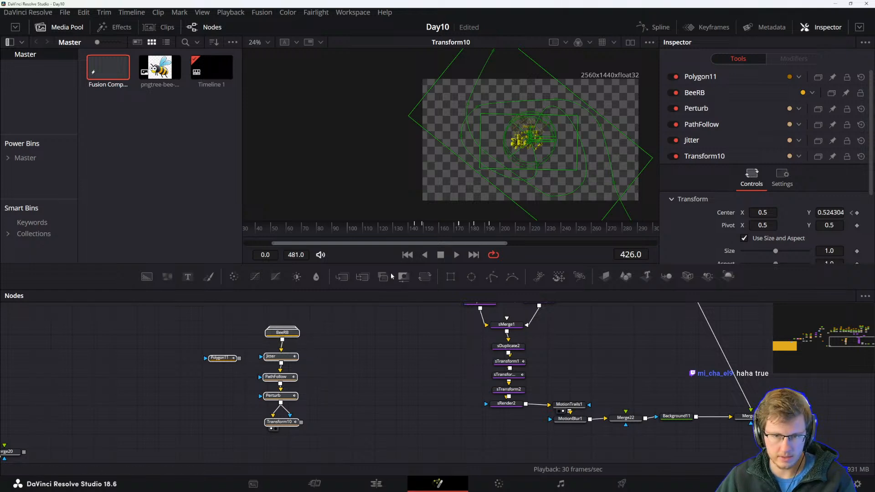
{"action": "right_click", "coordinate": [314, 357]}
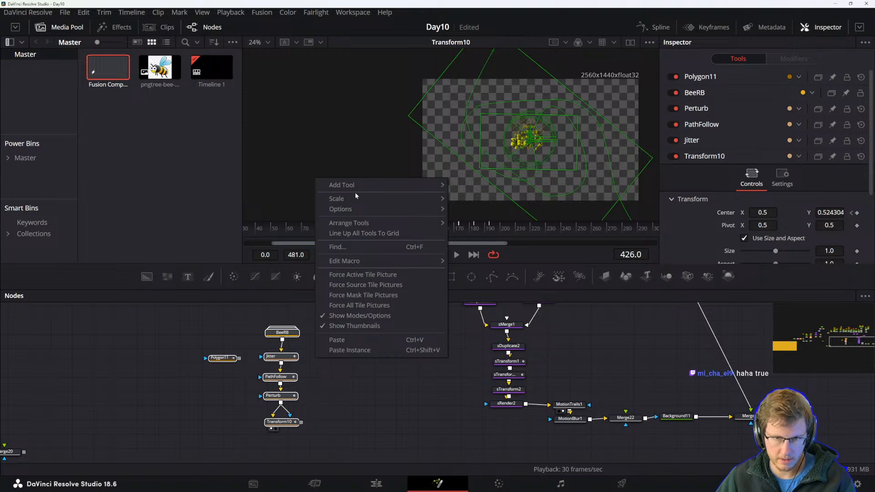
{"action": "mouse_move", "coordinate": [356, 225]}
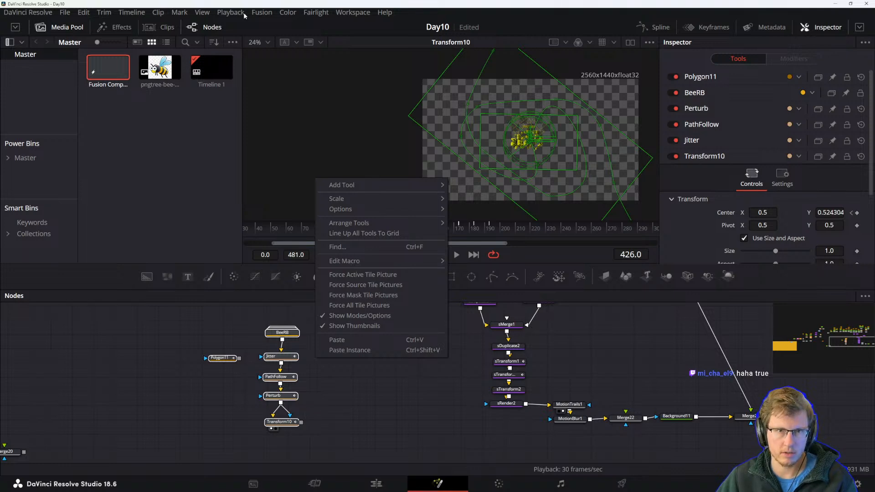
{"action": "left_click", "coordinate": [323, 402]}
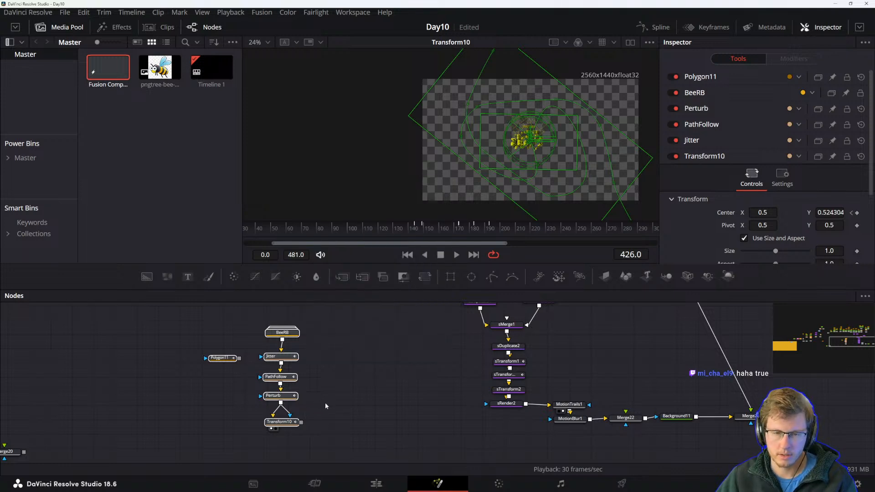
{"action": "left_click_drag", "start_coordinate": [209, 308], "coordinate": [328, 431]}
{"action": "right_click", "coordinate": [285, 333]}
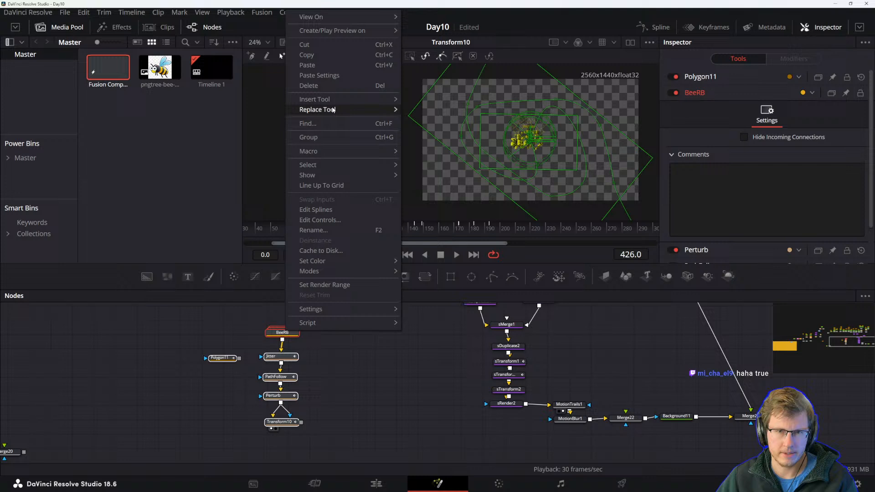
{"action": "mouse_move", "coordinate": [333, 108]}
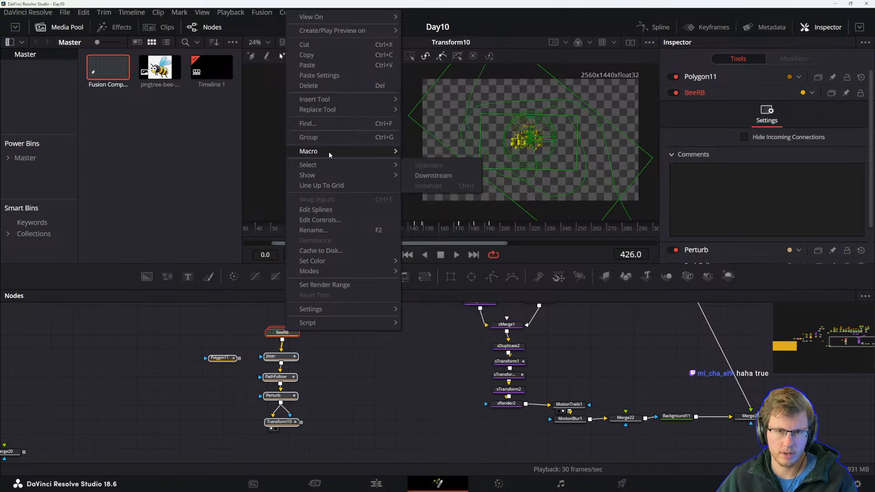
{"action": "left_click", "coordinate": [264, 14]}
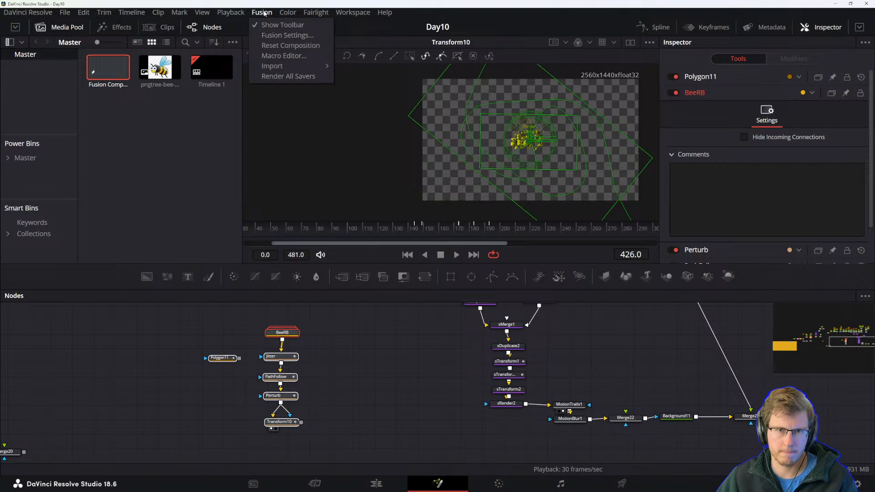
{"action": "mouse_move", "coordinate": [226, 14]}
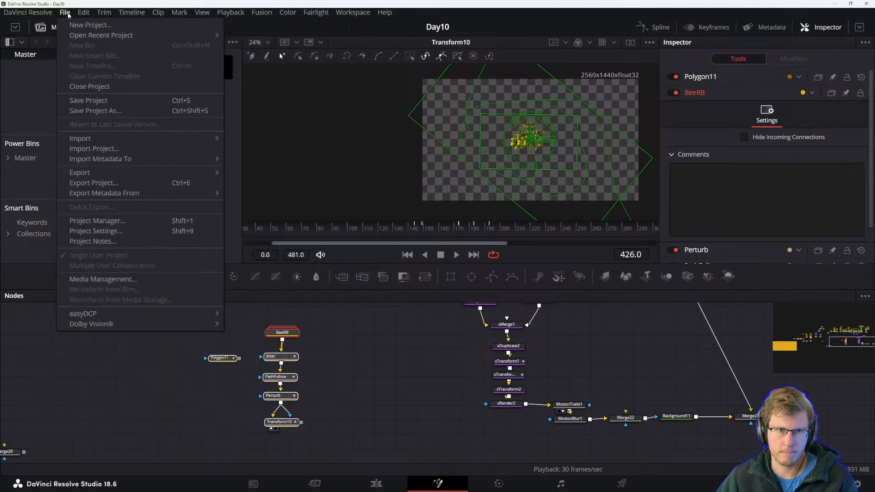
{"action": "mouse_move", "coordinate": [346, 12]}
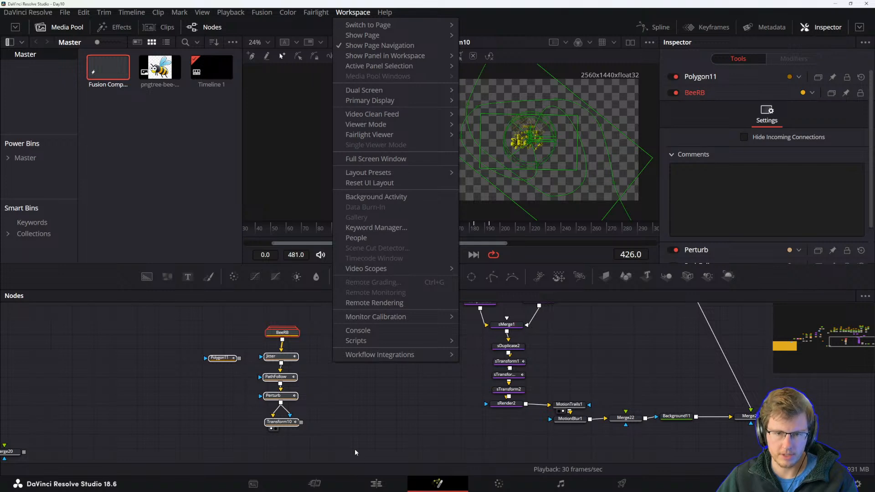
{"action": "left_click", "coordinate": [368, 428]}
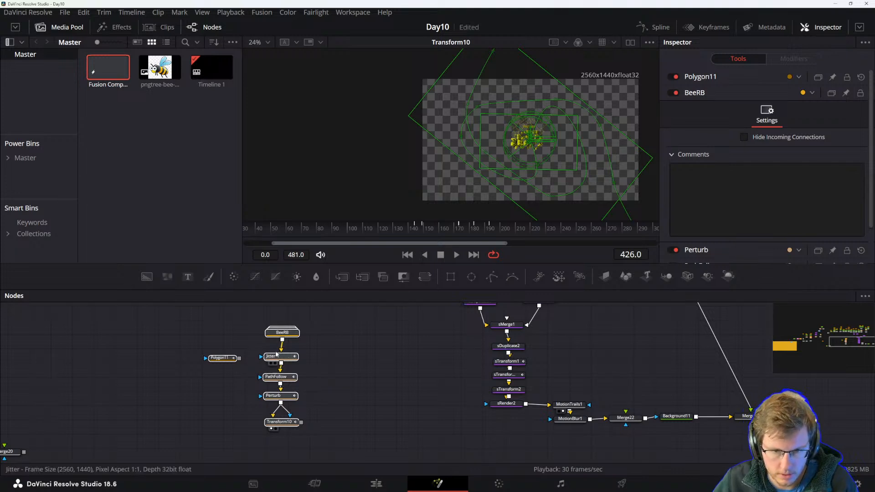
{"action": "right_click", "coordinate": [286, 326]}
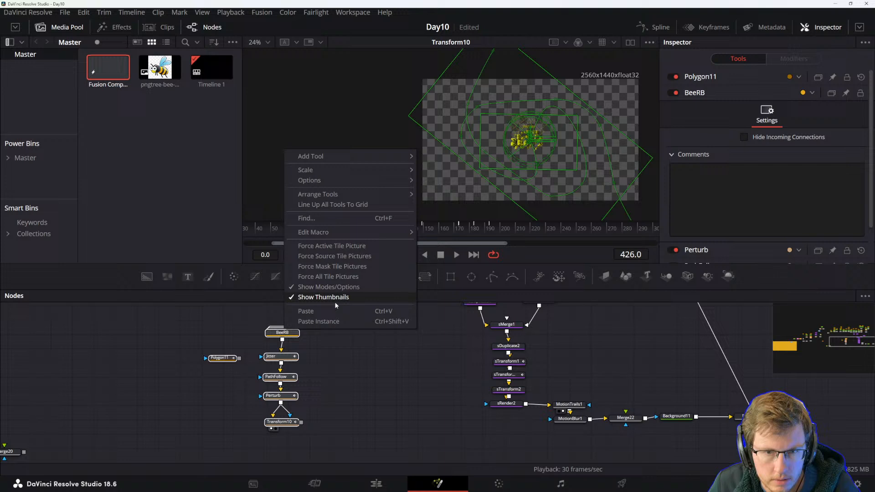
{"action": "mouse_move", "coordinate": [327, 196]}
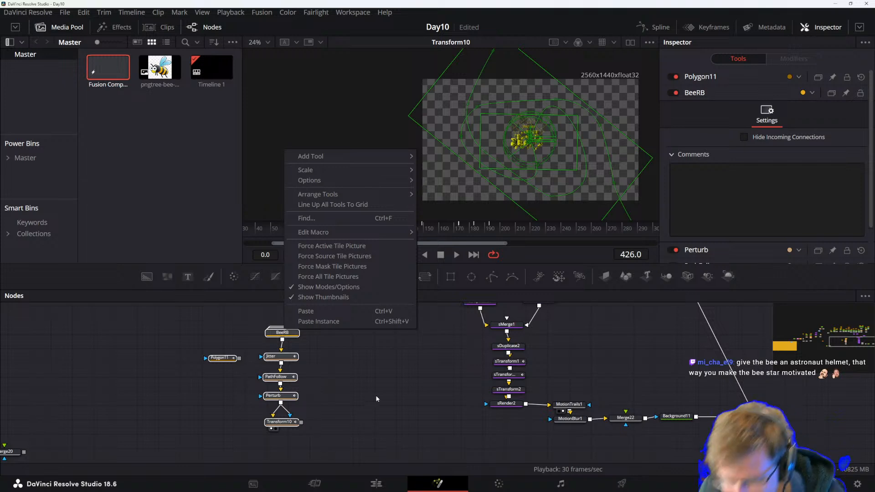
{"action": "left_click", "coordinate": [386, 404]}
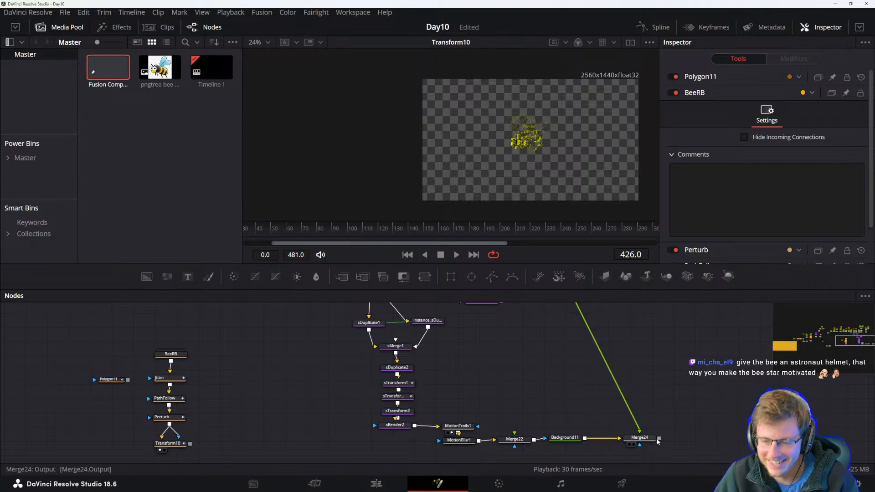
Show Merge24's output in the viewer.
{"action": "left_click", "coordinate": [640, 438]}
{"action": "key", "text": "1"}
{"action": "left_click_drag", "start_coordinate": [667, 405], "coordinate": [620, 403]}
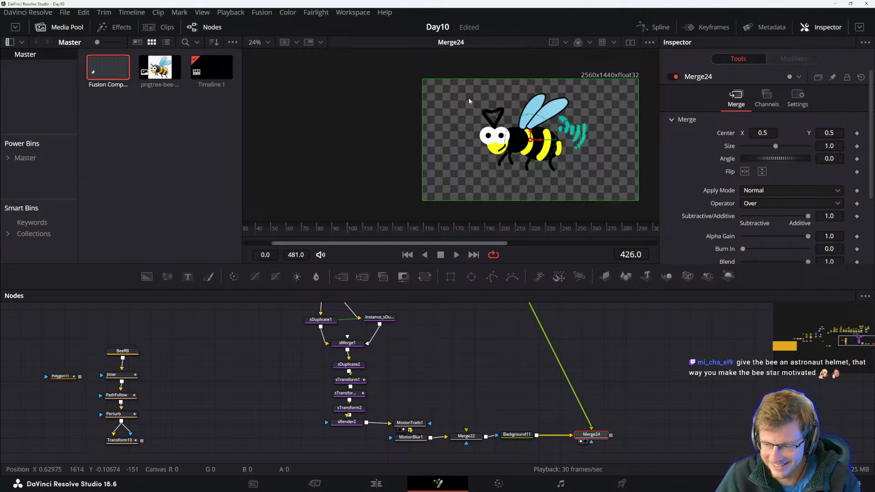
Select the bee node group from Polygon11 and BeeRB to Transform10 and move it closer to the main chain.
{"action": "left_click_drag", "start_coordinate": [48, 335], "coordinate": [234, 450]}
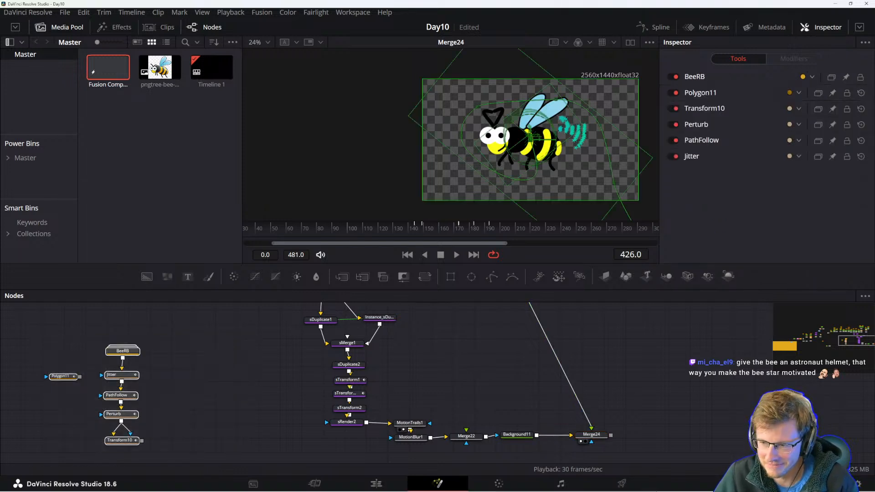
{"action": "left_click", "coordinate": [488, 351]}
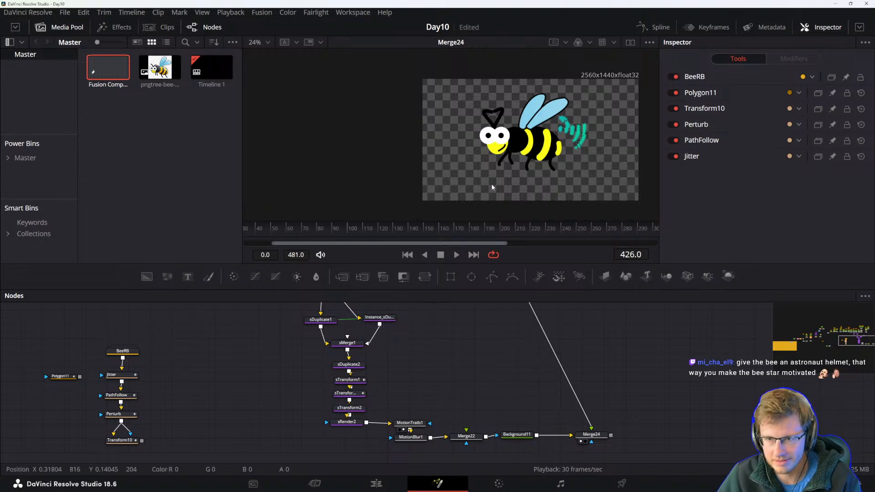
{"action": "scroll", "coordinate": [414, 354], "scroll_direction": "left", "scroll_amount": 5}
{"action": "left_click_drag", "start_coordinate": [182, 345], "coordinate": [358, 417]}
{"action": "left_click_drag", "start_coordinate": [260, 416], "coordinate": [298, 427]}
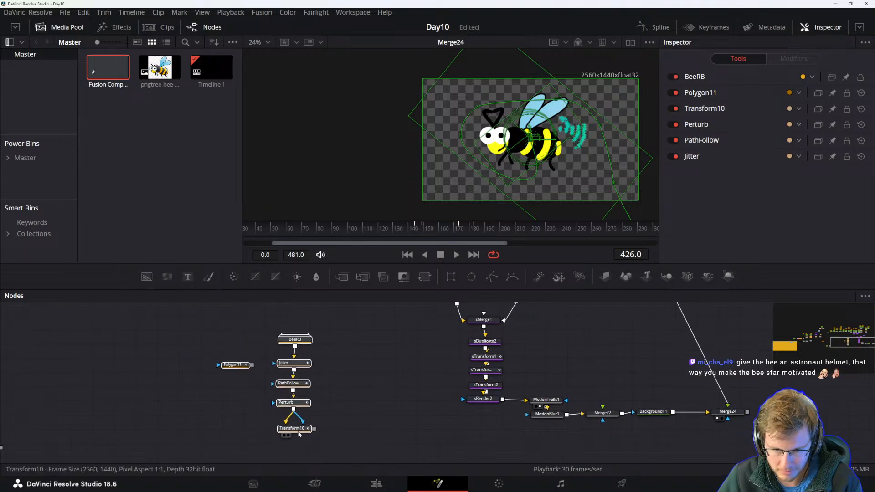
Merge Transform10's output over Merge24's result with a new Merge node.
{"action": "left_click", "coordinate": [424, 429]}
{"action": "left_click_drag", "start_coordinate": [424, 428], "coordinate": [395, 427]}
{"action": "left_click_drag", "start_coordinate": [176, 326], "coordinate": [710, 430]}
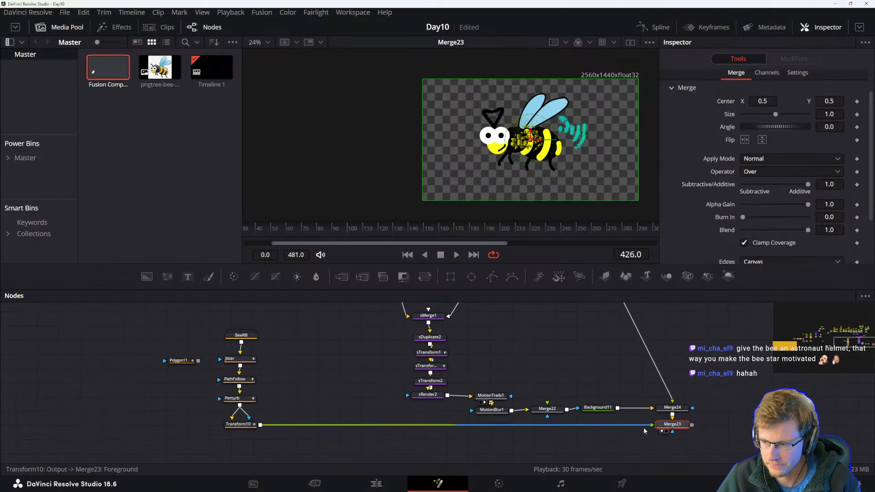
{"action": "left_click", "coordinate": [238, 427]}
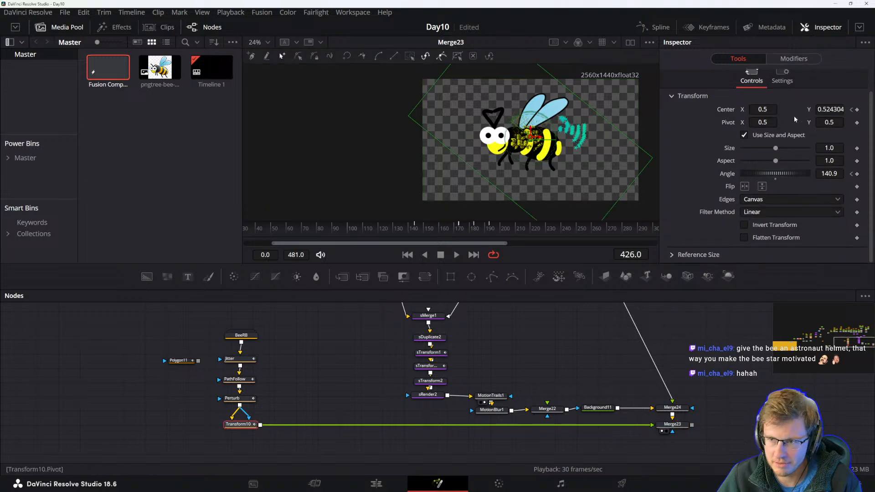
{"action": "left_click_drag", "start_coordinate": [677, 109], "coordinate": [742, 109]}
{"action": "key", "text": "ctrl+z"}
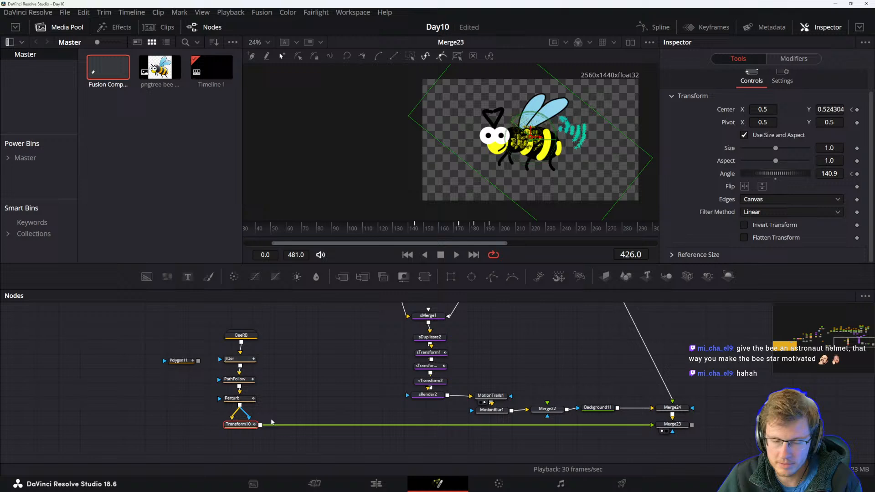
Insert a new Transform node after Transform10 in the bee chain.
{"action": "left_click", "coordinate": [241, 335]}
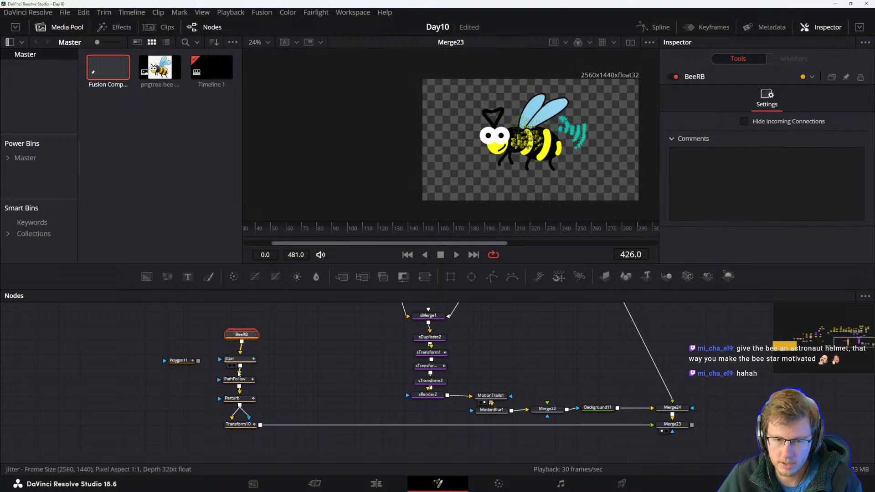
{"action": "left_click", "coordinate": [238, 424]}
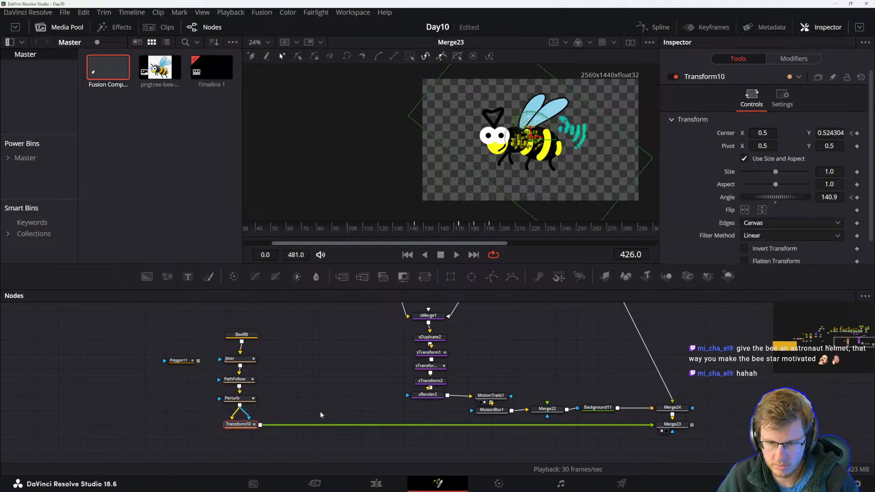
{"action": "left_click", "coordinate": [424, 277]}
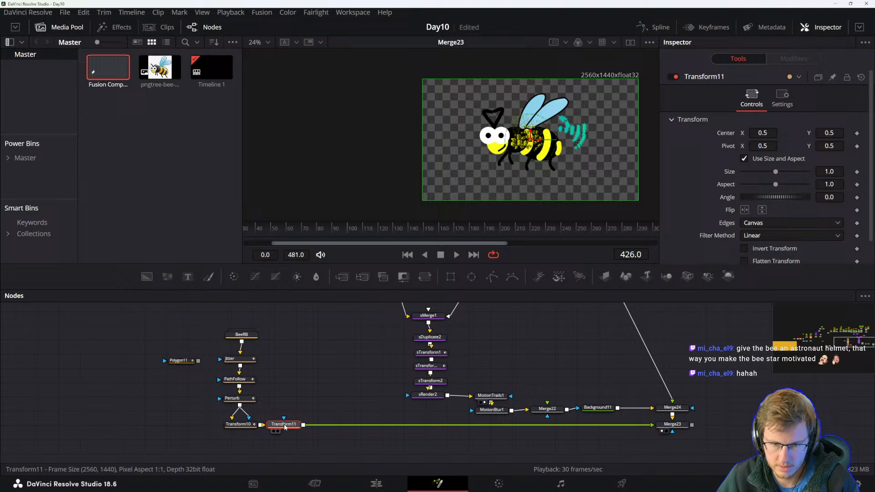
{"action": "left_click_drag", "start_coordinate": [758, 132], "coordinate": [747, 146]}
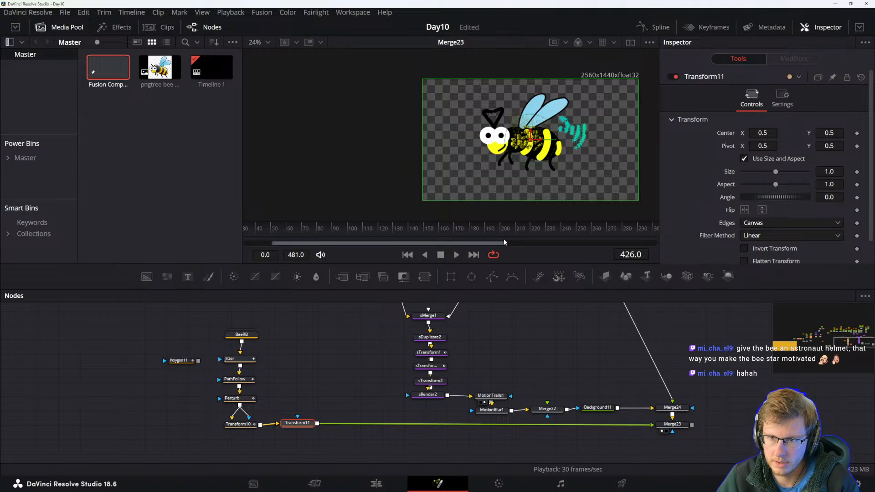
Pan to the original bee node tree and inspect Merge14 and the leftwing polygon node.
{"action": "left_click", "coordinate": [366, 392]}
{"action": "left_click_drag", "start_coordinate": [412, 307], "coordinate": [397, 367]}
{"action": "left_click_drag", "start_coordinate": [481, 322], "coordinate": [395, 379]}
{"action": "left_click_drag", "start_coordinate": [455, 337], "coordinate": [446, 387]}
{"action": "left_click", "coordinate": [442, 377]}
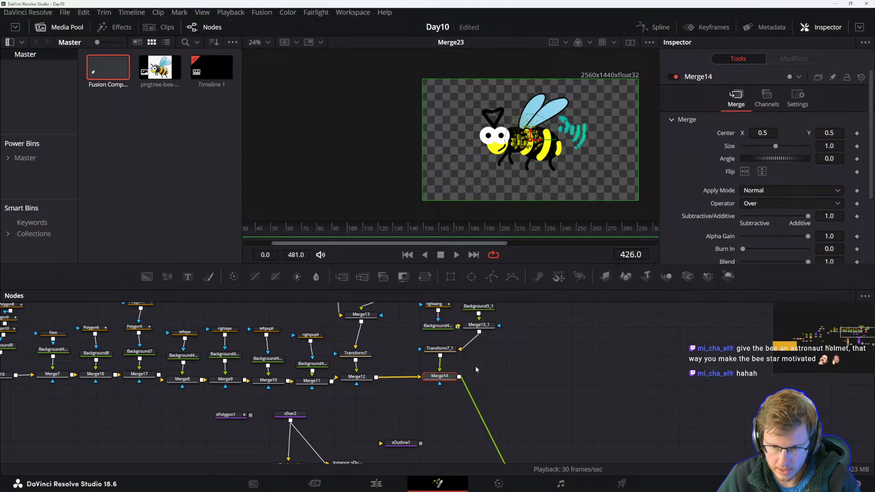
{"action": "left_click_drag", "start_coordinate": [392, 409], "coordinate": [462, 456]}
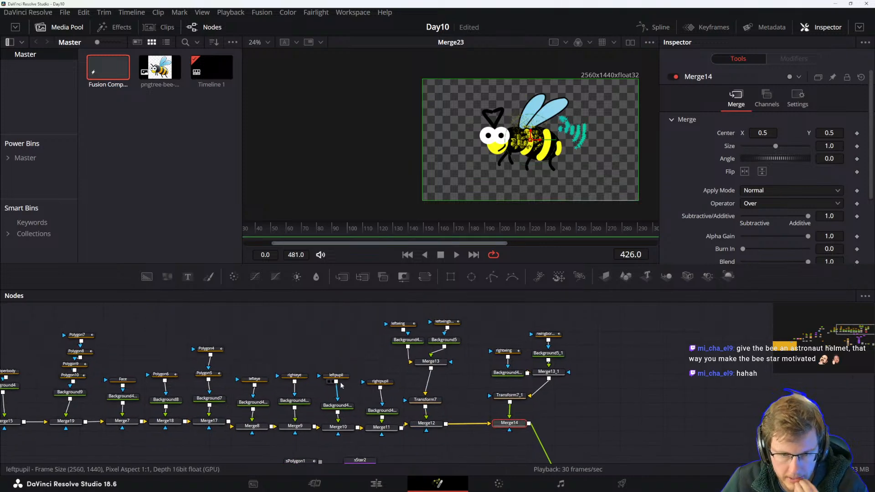
{"action": "left_click", "coordinate": [409, 326]}
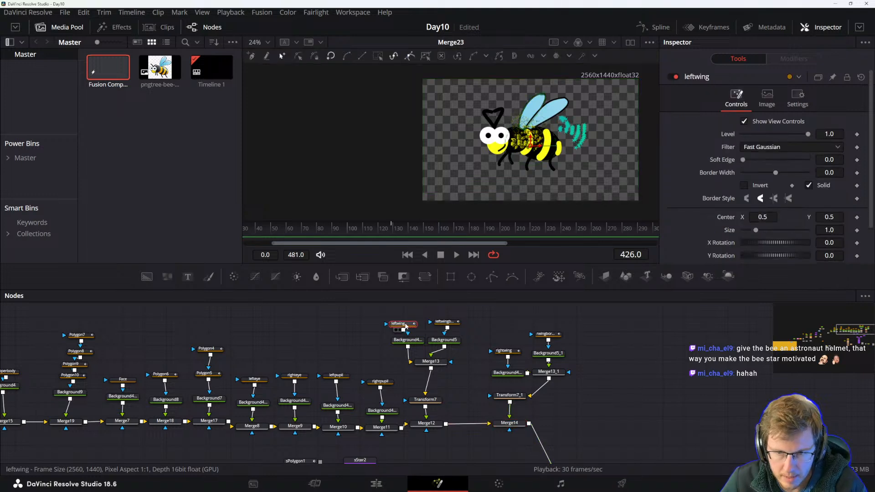
{"action": "scroll", "coordinate": [544, 154], "scroll_direction": "up", "scroll_amount": 2}
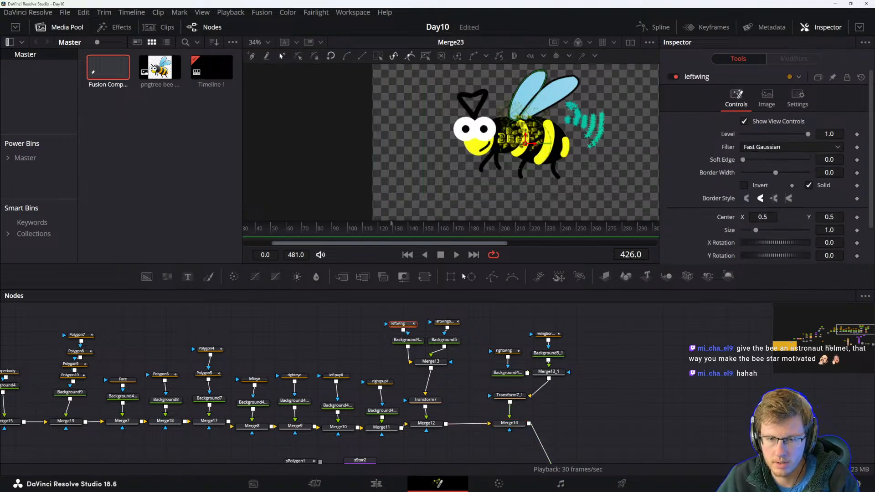
Inspect the left wing's gradient background, leftwingborder and Merge13 settings.
{"action": "left_click", "coordinate": [410, 341]}
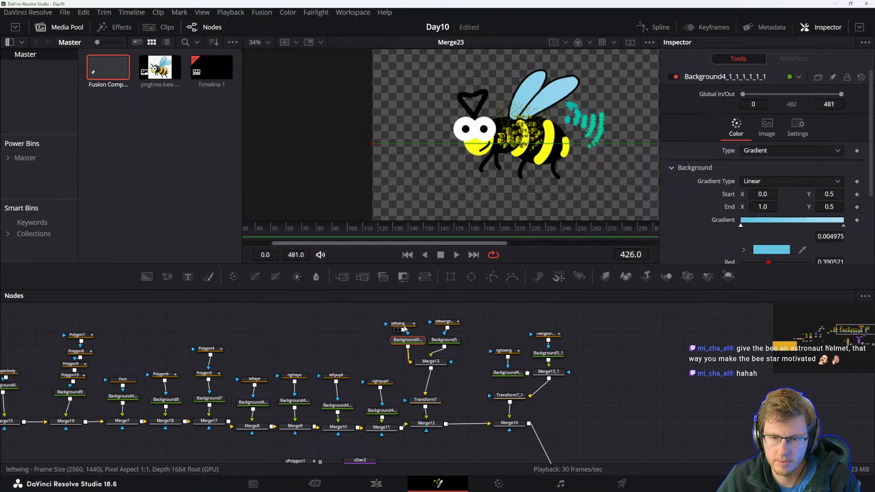
{"action": "left_click", "coordinate": [408, 325]}
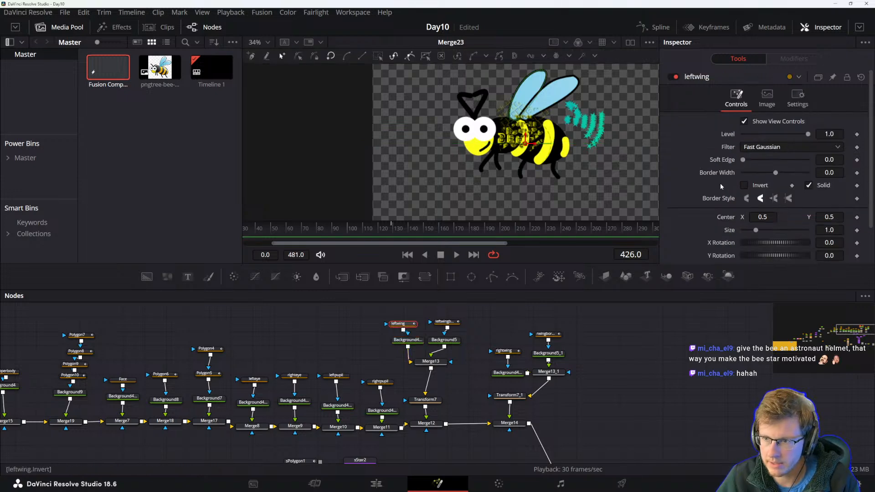
{"action": "scroll", "coordinate": [709, 182], "scroll_direction": "down", "scroll_amount": 2}
{"action": "left_click_drag", "start_coordinate": [769, 201], "coordinate": [757, 199]}
{"action": "key", "text": "ctrl+z"}
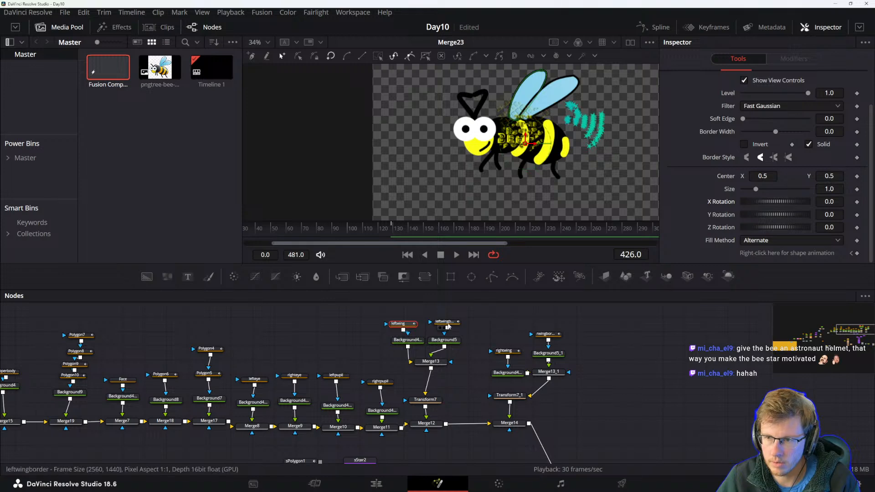
{"action": "left_click", "coordinate": [426, 362]}
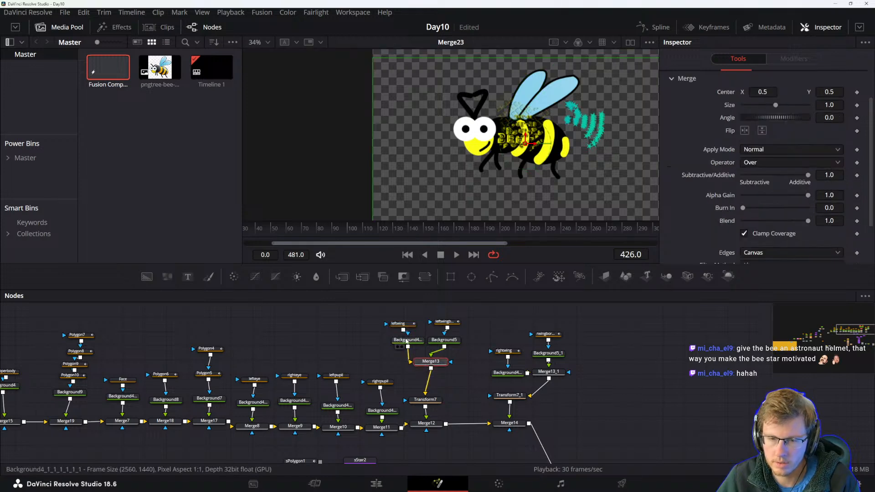
{"action": "left_click", "coordinate": [404, 341]}
{"action": "left_click", "coordinate": [398, 324]}
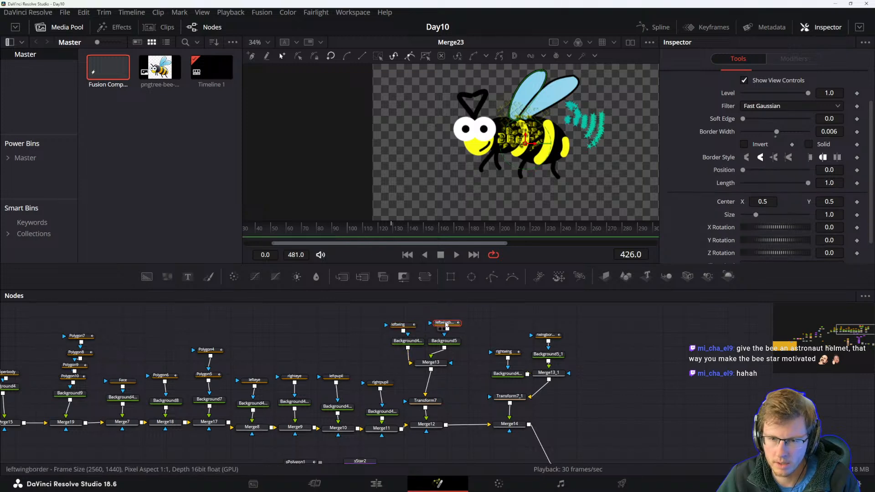
{"action": "left_click", "coordinate": [431, 364]}
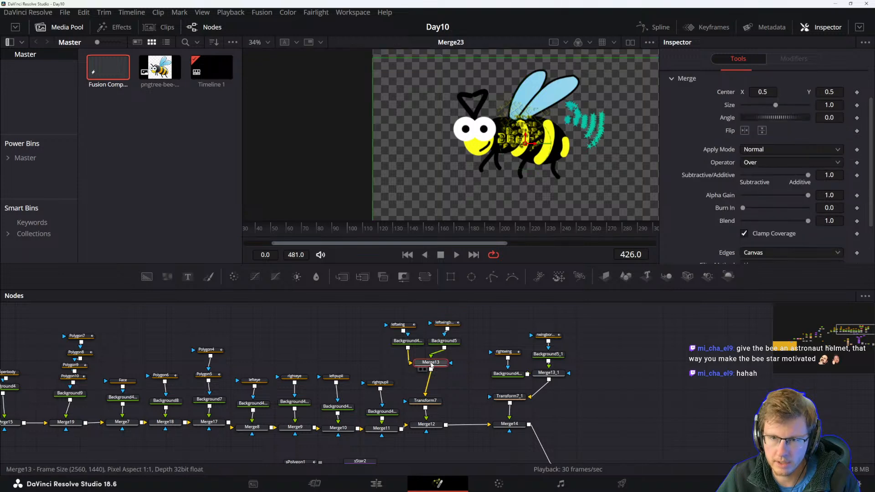
{"action": "mouse_move", "coordinate": [771, 91]}
{"action": "left_mouse_down"}
{"action": "mouse_move", "coordinate": [757, 91]}
{"action": "mouse_move", "coordinate": [768, 91]}
{"action": "left_mouse_up"}
{"action": "key", "text": "ctrl+z"}
Inspect the Transform7 node's center settings below the wing merge.
{"action": "scroll", "coordinate": [441, 381], "scroll_direction": "down", "scroll_amount": 1}
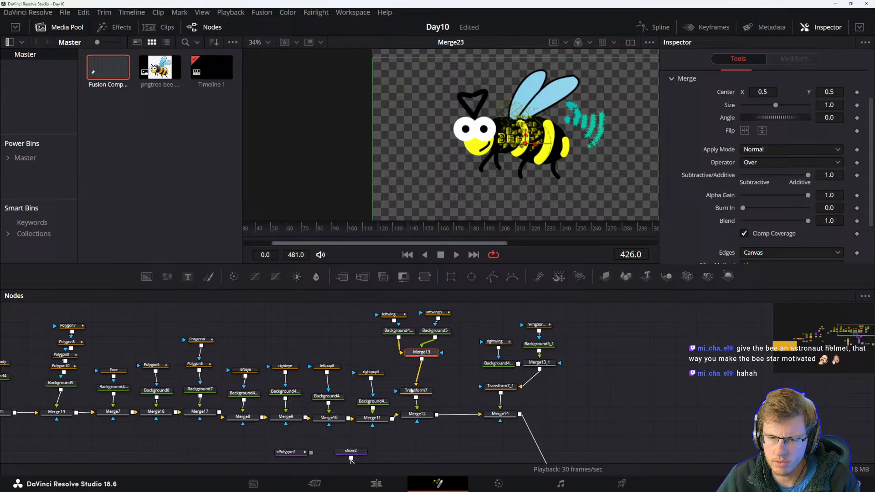
{"action": "left_click", "coordinate": [416, 391]}
{"action": "left_click_drag", "start_coordinate": [762, 109], "coordinate": [760, 109]}
{"action": "key", "text": "ctrl+z"}
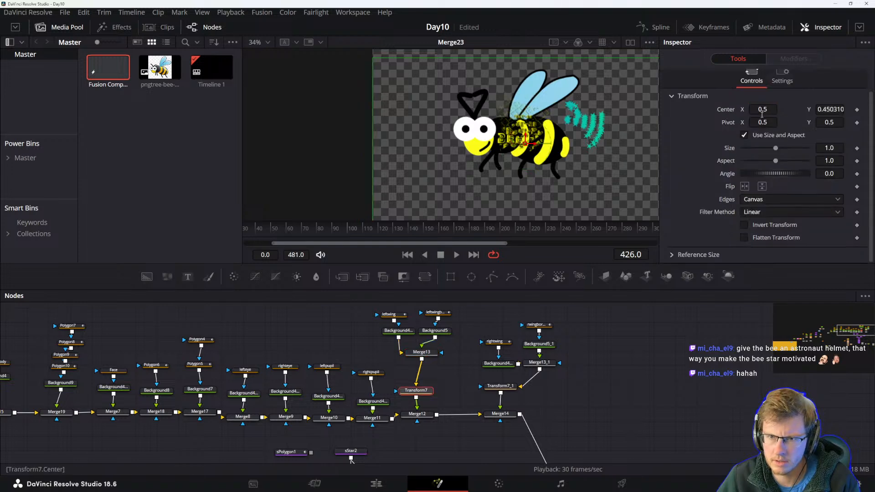
Rename the Transform7 node below the left wing merge as LEFTWING.
{"action": "left_click_drag", "start_coordinate": [457, 380], "coordinate": [384, 403]}
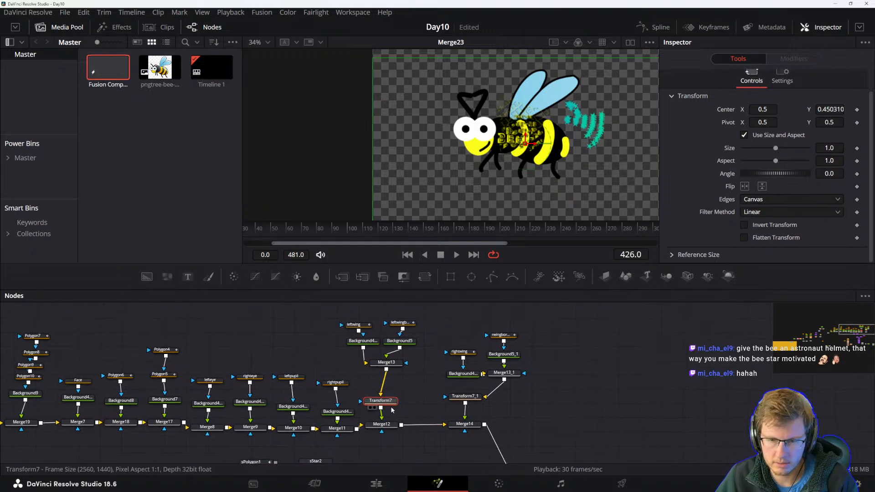
{"action": "key", "text": "F2"}
{"action": "type", "text": "LEFTWING"}
{"action": "key", "text": "Return"}
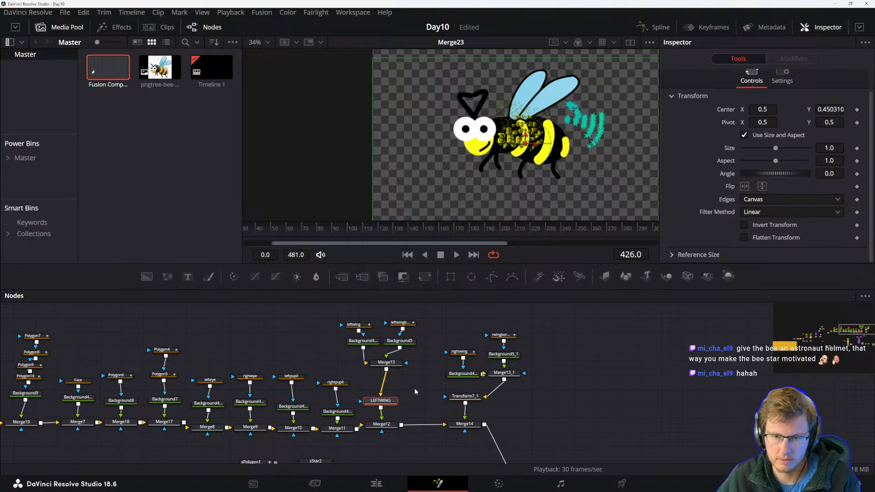
Rename the Transform7_1 node below the right wing merge as RIGHTWING.
{"action": "left_click", "coordinate": [469, 399]}
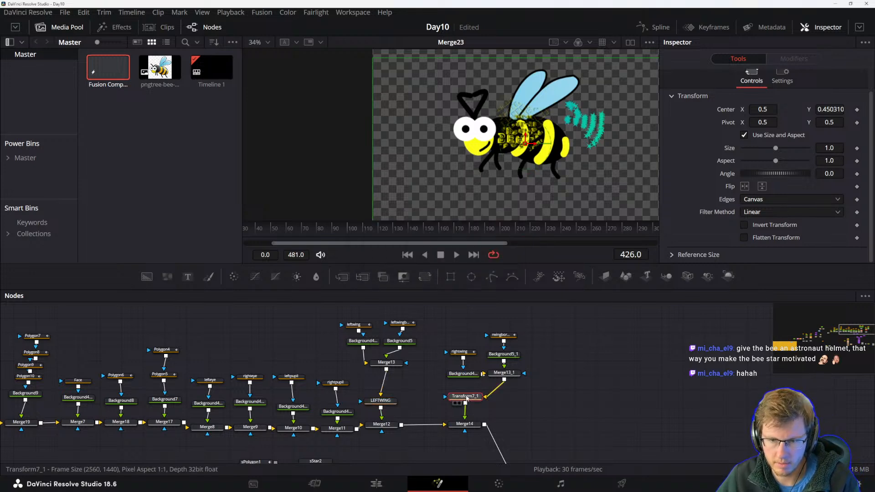
{"action": "key", "text": "F2"}
{"action": "type", "text": "R"}
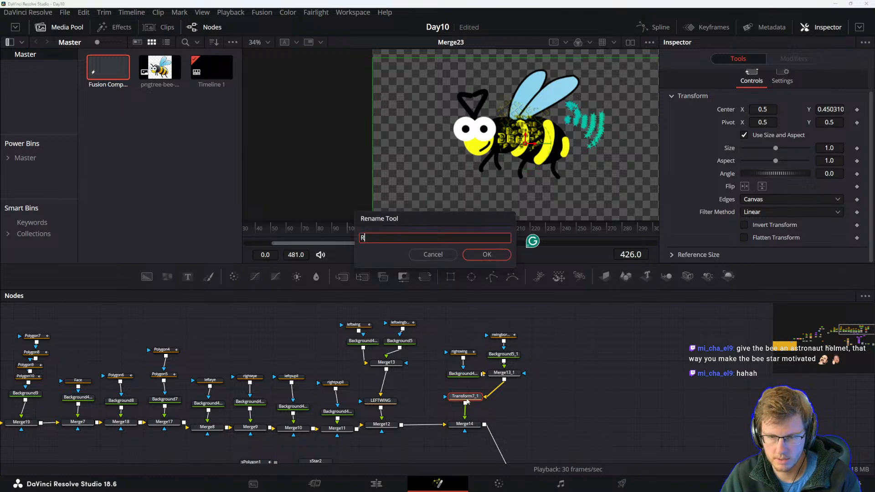
{"action": "type", "text": "ight WING"}
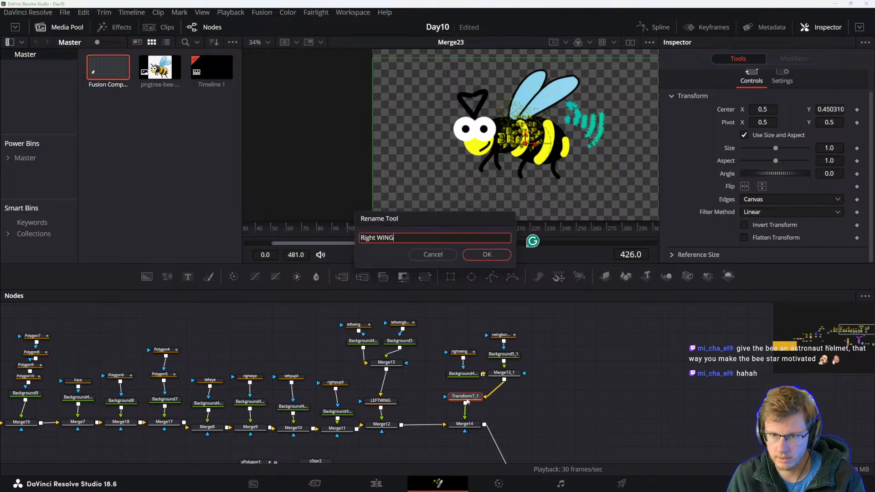
{"action": "key", "text": "shift+Left"}
{"action": "key", "text": "shift+Left"}
{"action": "type", "text": "IGHT"}
{"action": "key", "text": "Return"}
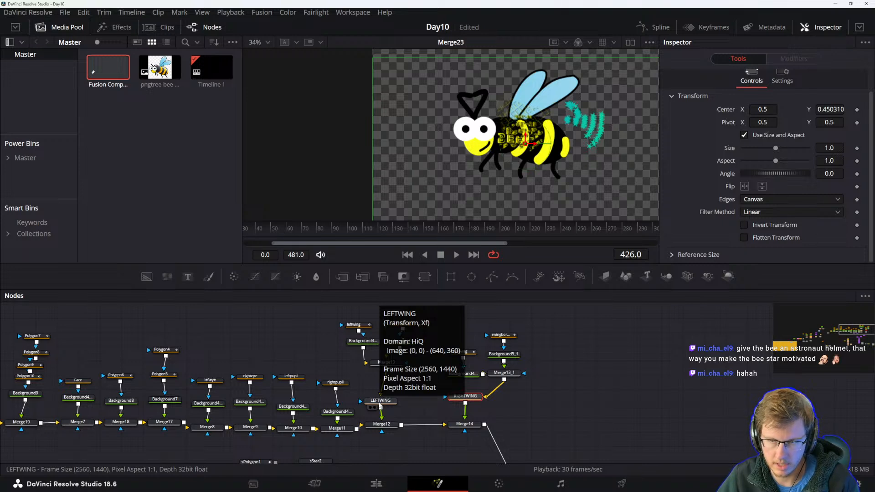
Move LEFTWING's pivot to about X 0.459, Y 0.646 so the wing rotates from its base.
{"action": "left_click", "coordinate": [380, 406]}
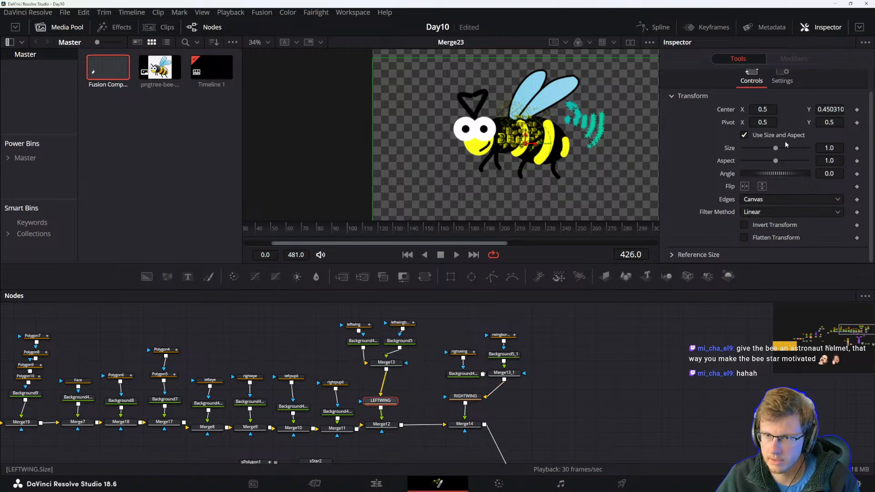
{"action": "left_click_drag", "start_coordinate": [761, 122], "coordinate": [754, 122]}
{"action": "left_click_drag", "start_coordinate": [829, 122], "coordinate": [829, 122]}
{"action": "left_click_drag", "start_coordinate": [761, 122], "coordinate": [757, 122]}
Move RIGHTWING's pivot to about X 0.486, Y 0.649 at the wing's base.
{"action": "left_click", "coordinate": [465, 396]}
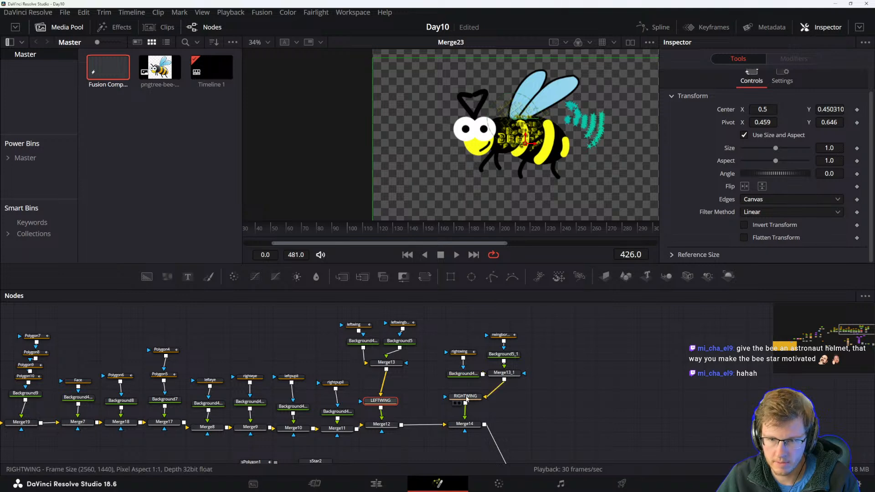
{"action": "left_click_drag", "start_coordinate": [831, 122], "coordinate": [836, 122]}
{"action": "left_click_drag", "start_coordinate": [753, 122], "coordinate": [747, 122]}
Add an angle keyframe to LEFTWING at frame 0.
{"action": "left_click", "coordinate": [382, 401]}
{"action": "left_click_drag", "start_coordinate": [307, 232], "coordinate": [164, 233]}
{"action": "left_click_drag", "start_coordinate": [249, 353], "coordinate": [364, 360]}
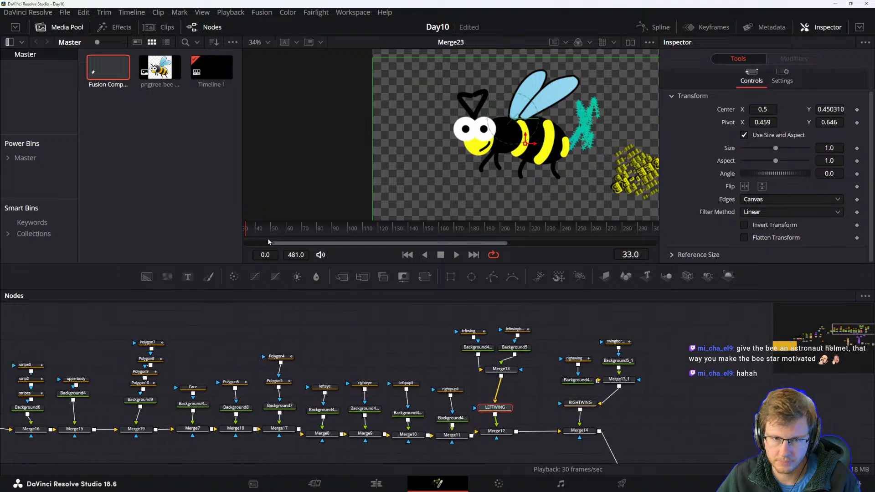
{"action": "left_click_drag", "start_coordinate": [295, 242], "coordinate": [229, 231]}
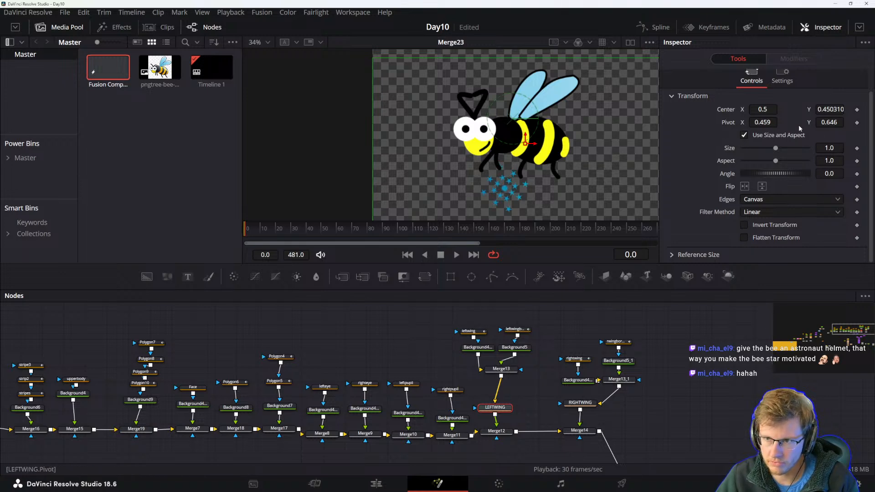
{"action": "left_click", "coordinate": [856, 175]}
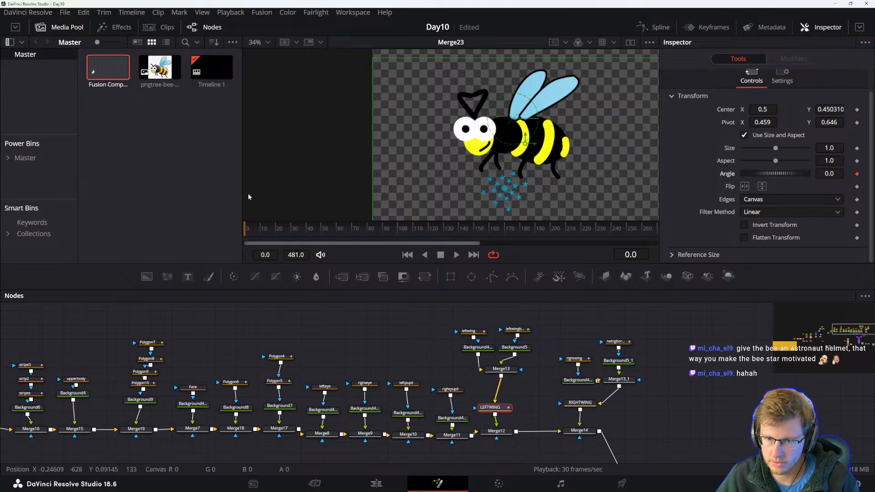
Set LEFTWING's angle to 10.4 at frame 4 and -10.4 at frame 0.
{"action": "left_click", "coordinate": [252, 231]}
{"action": "left_click_drag", "start_coordinate": [251, 231], "coordinate": [252, 232]}
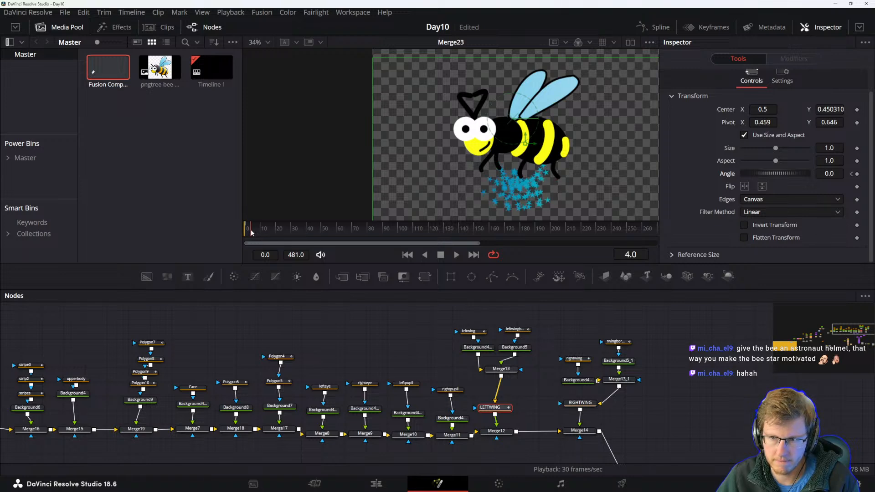
{"action": "left_click_drag", "start_coordinate": [775, 173], "coordinate": [778, 177]}
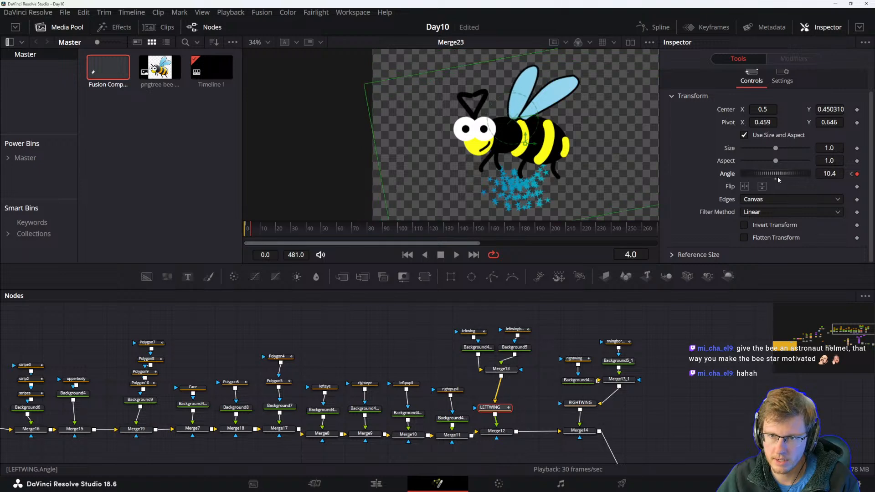
{"action": "left_click", "coordinate": [851, 174]}
{"action": "left_click_drag", "start_coordinate": [783, 176], "coordinate": [782, 177]}
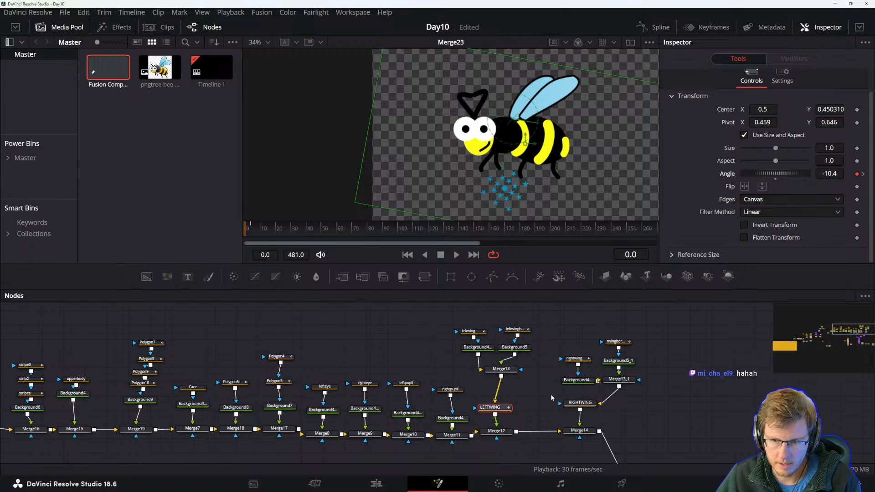
Keyframe RIGHTWING's angle at 10.4 on frame 0 and -10.5 on frame 4.
{"action": "left_click", "coordinate": [579, 402]}
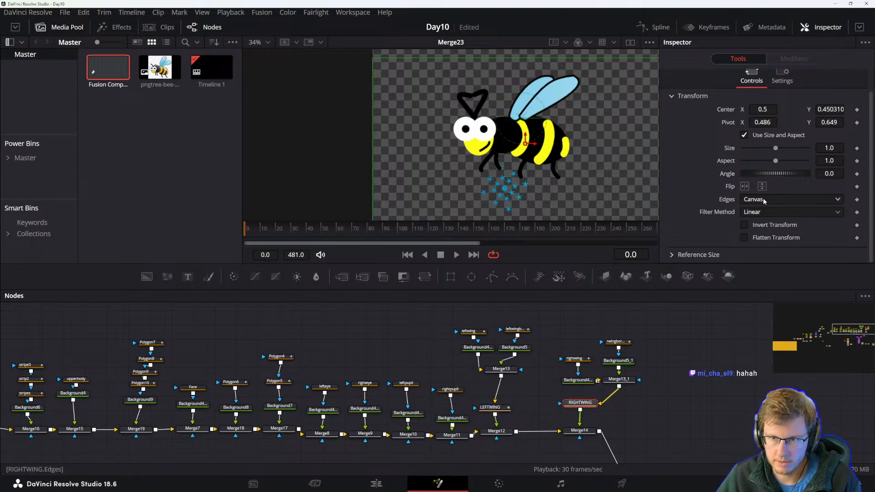
{"action": "left_click_drag", "start_coordinate": [776, 175], "coordinate": [778, 175]}
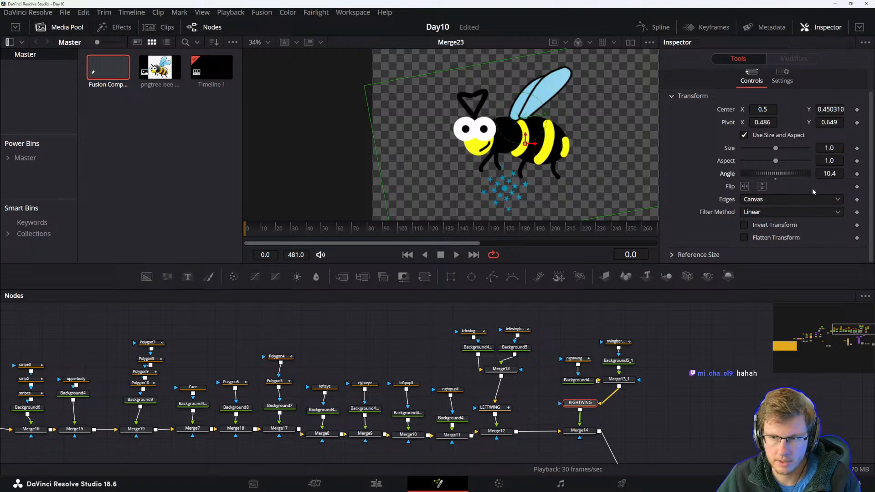
{"action": "left_click", "coordinate": [857, 174]}
{"action": "left_click_drag", "start_coordinate": [247, 229], "coordinate": [251, 228]}
{"action": "left_click_drag", "start_coordinate": [782, 175], "coordinate": [777, 175]}
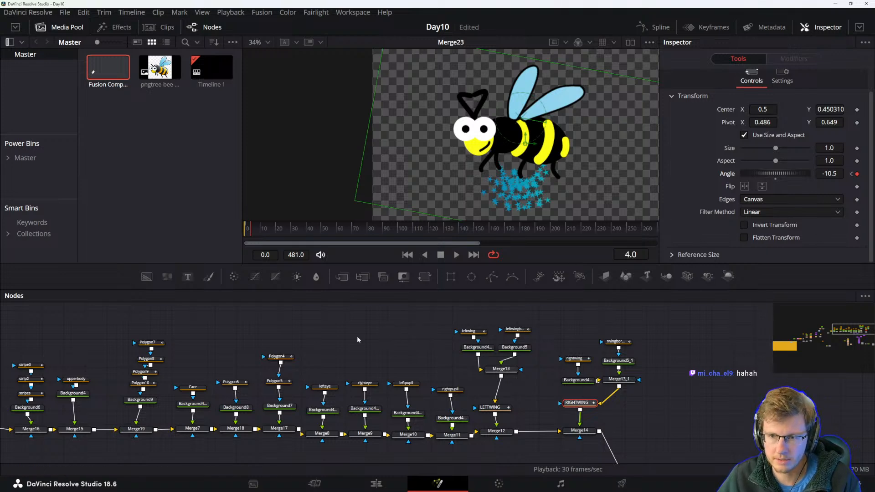
Open the Spline editor and show the angle curves of both LEFTWING and RIGHTWING together.
{"action": "left_click", "coordinate": [655, 28]}
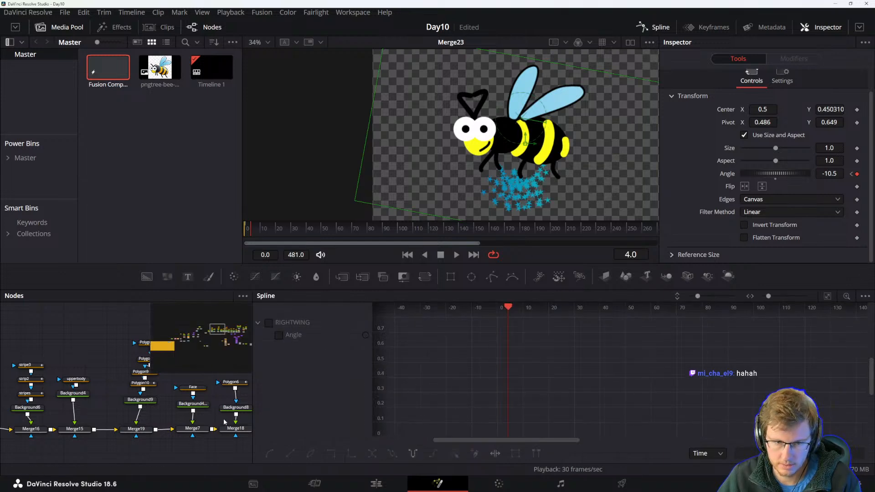
{"action": "left_click_drag", "start_coordinate": [223, 420], "coordinate": [142, 424]}
{"action": "left_click_drag", "start_coordinate": [247, 411], "coordinate": [111, 417]}
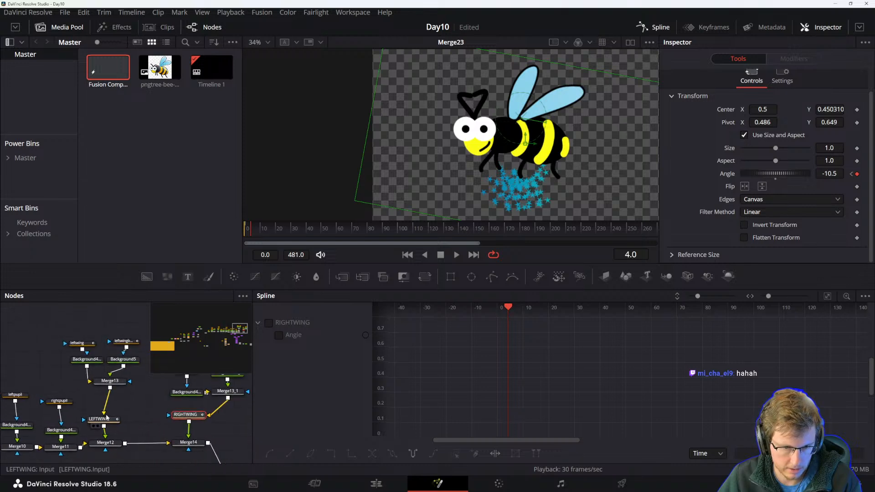
{"action": "left_click", "coordinate": [118, 418]}
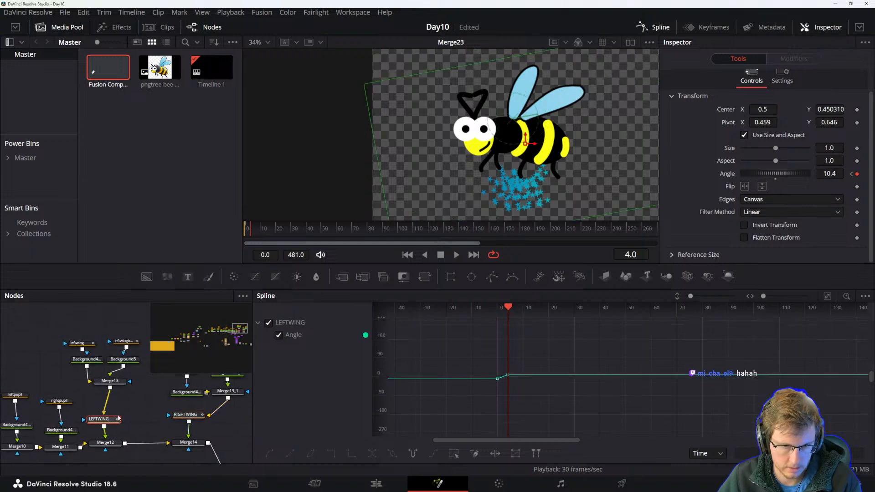
{"action": "left_click", "coordinate": [191, 414]}
{"action": "left_click_drag", "start_coordinate": [89, 402], "coordinate": [215, 426]}
{"action": "left_click", "coordinate": [145, 411]}
{"action": "left_click", "coordinate": [168, 430]}
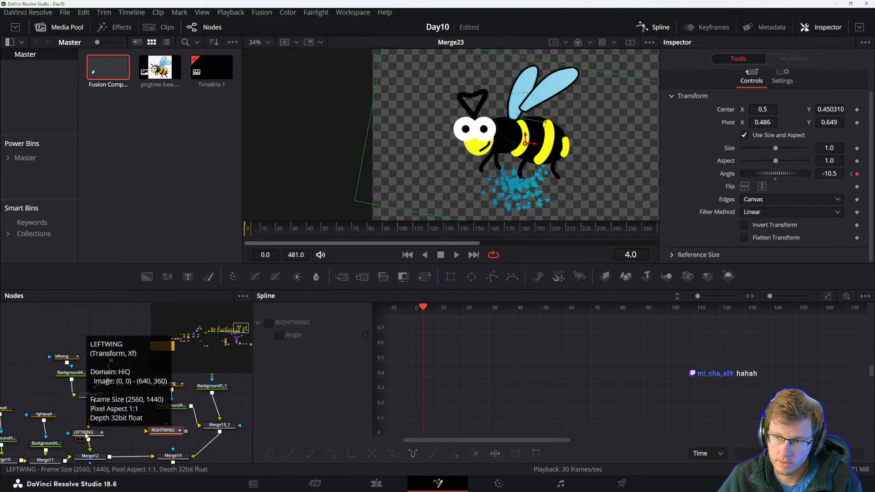
{"action": "left_click_drag", "start_coordinate": [168, 433], "coordinate": [164, 431]}
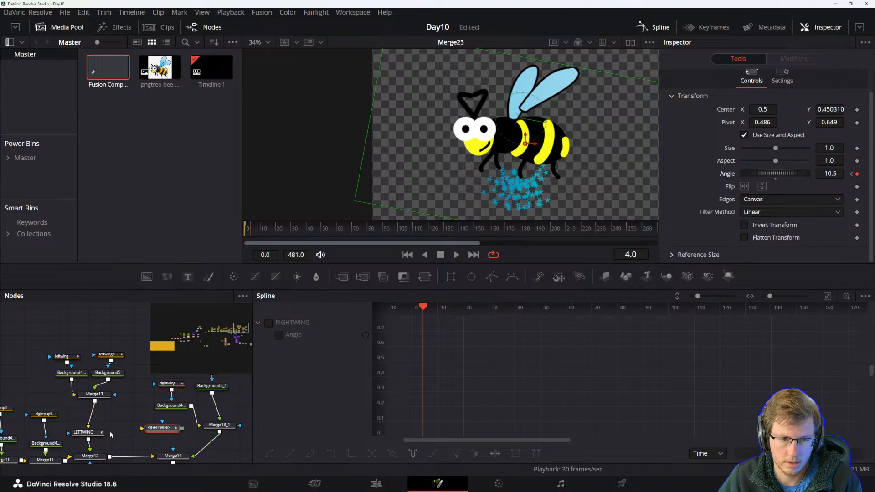
{"action": "key", "text": "ctrl+shift+e"}
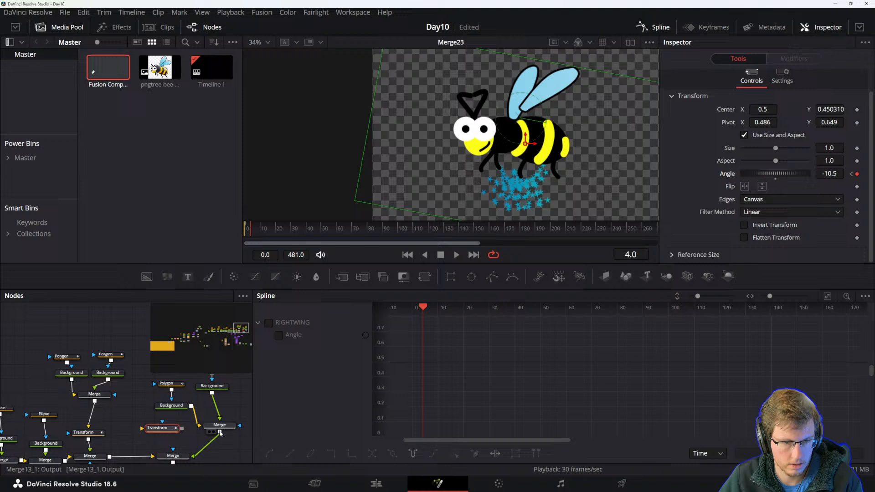
{"action": "mouse_move", "coordinate": [171, 430]}
{"action": "left_mouse_down"}
{"action": "mouse_move", "coordinate": [192, 441]}
{"action": "mouse_move", "coordinate": [205, 429]}
{"action": "mouse_move", "coordinate": [176, 435]}
{"action": "left_mouse_up"}
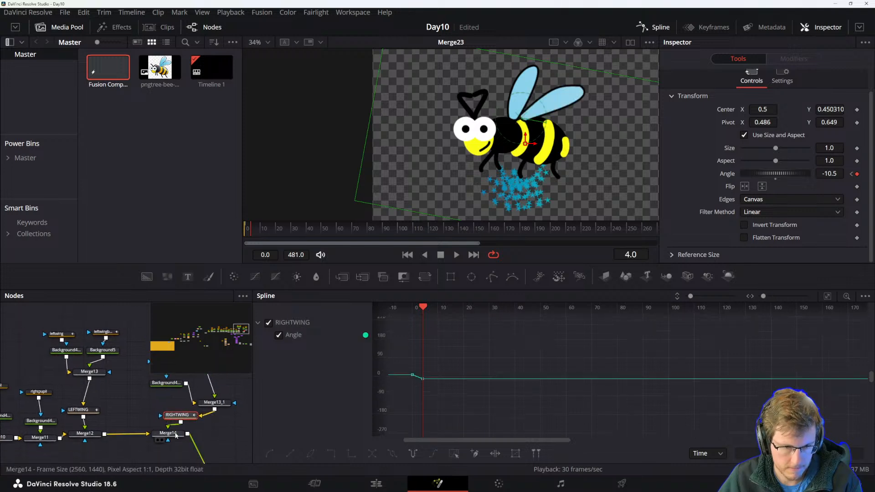
{"action": "left_click", "coordinate": [176, 437]}
{"action": "left_click", "coordinate": [181, 419]}
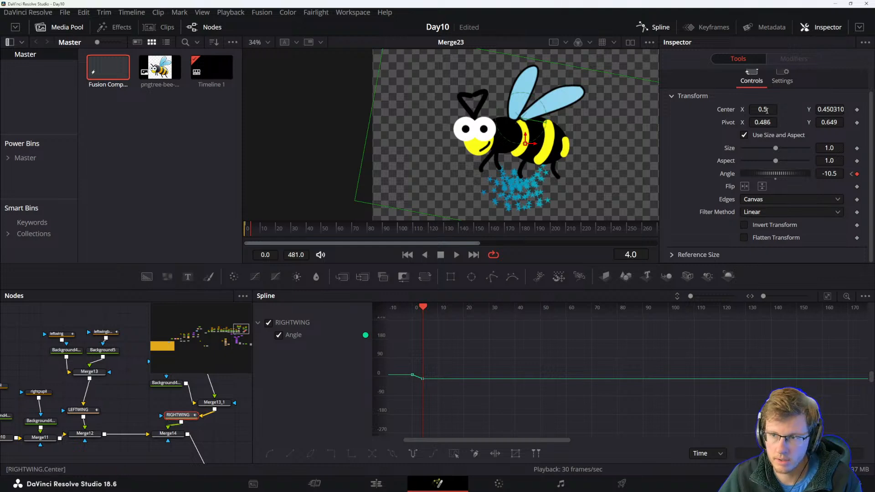
{"action": "left_click_drag", "start_coordinate": [180, 419], "coordinate": [154, 411]}
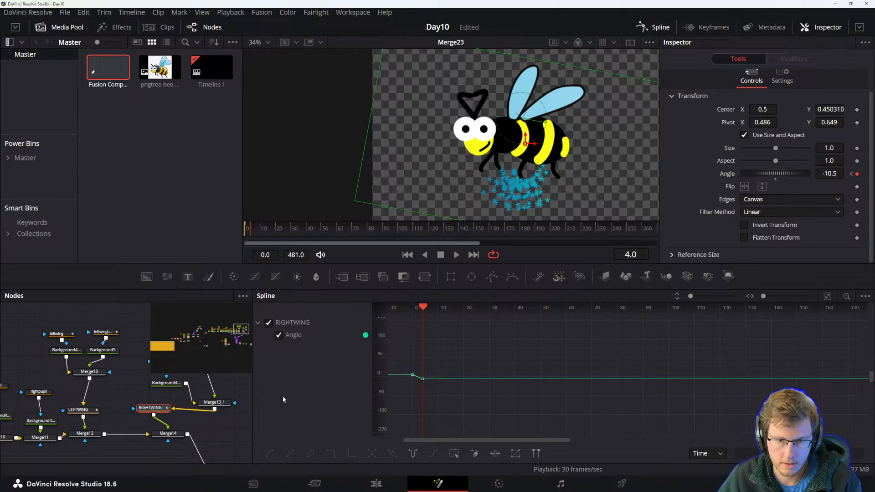
{"action": "left_click_drag", "start_coordinate": [154, 419], "coordinate": [155, 419]}
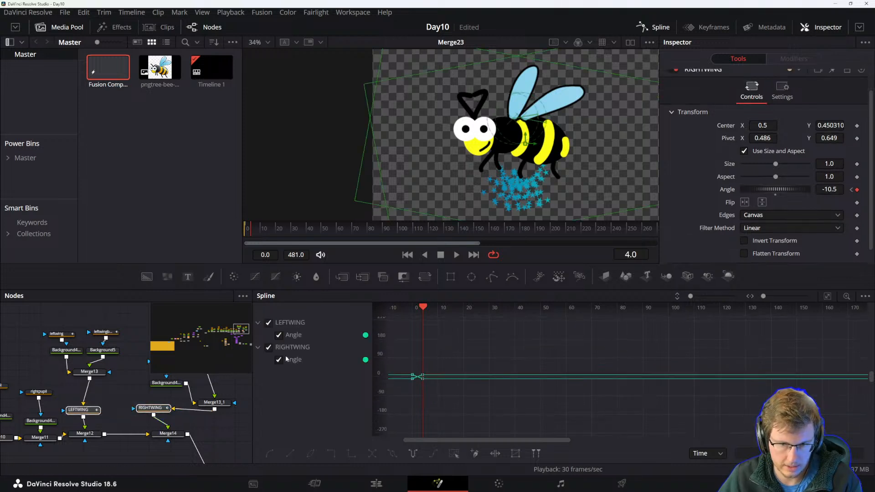
Smooth all wing angle keyframes and set both curves to loop repeatedly.
{"action": "scroll", "coordinate": [405, 374], "scroll_direction": "up", "scroll_amount": 10}
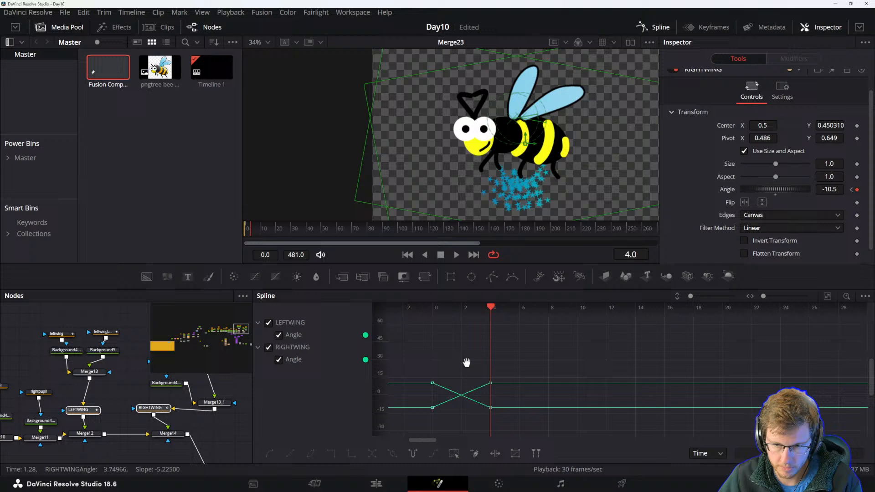
{"action": "left_click_drag", "start_coordinate": [443, 341], "coordinate": [577, 427]}
{"action": "key", "text": "shift+s"}
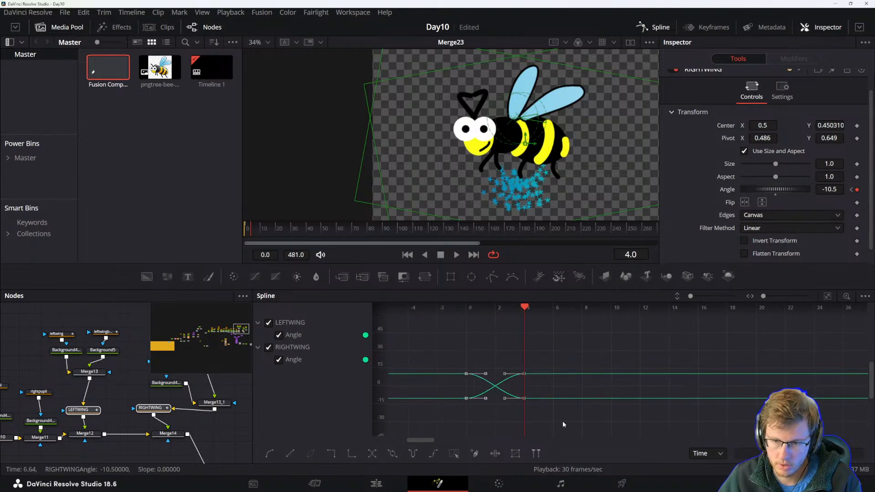
{"action": "left_click", "coordinate": [413, 454]}
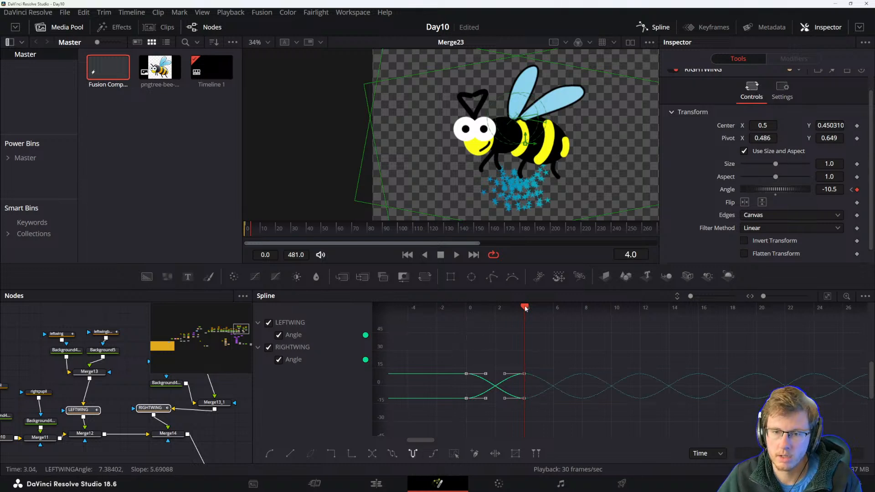
Play back the animation and examine the looping wing angle curves.
{"action": "key", "text": "space"}
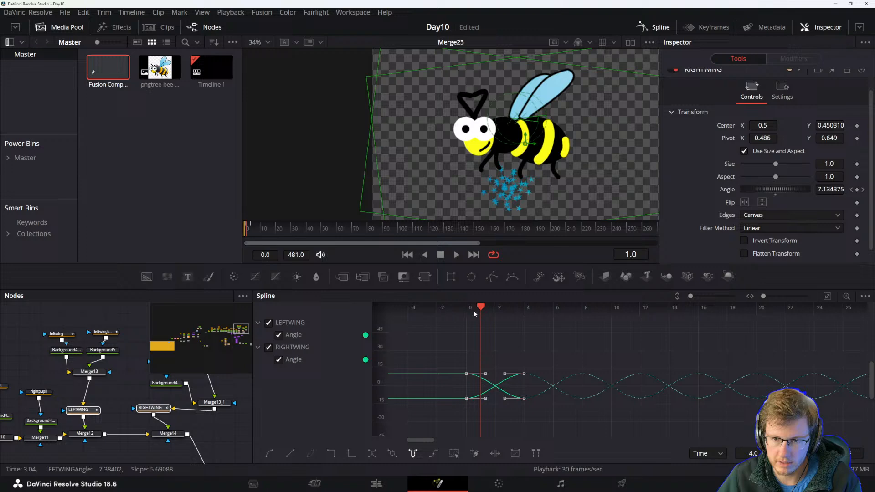
{"action": "key", "text": "space"}
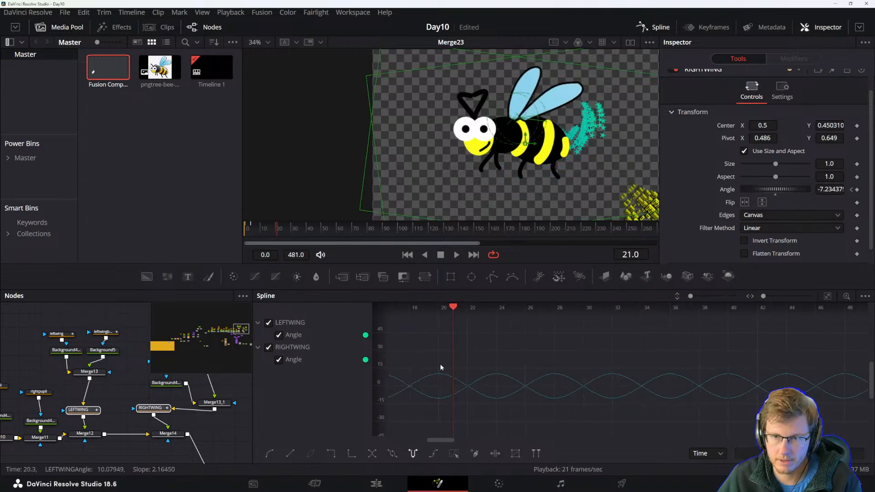
{"action": "left_click_drag", "start_coordinate": [586, 367], "coordinate": [781, 355]}
{"action": "left_click_drag", "start_coordinate": [668, 363], "coordinate": [623, 390]}
{"action": "left_click_drag", "start_coordinate": [646, 310], "coordinate": [595, 340]}
{"action": "scroll", "coordinate": [681, 356], "scroll_direction": "down", "scroll_amount": 3}
{"action": "left_click_drag", "start_coordinate": [779, 307], "coordinate": [618, 320]}
{"action": "key", "text": "space"}
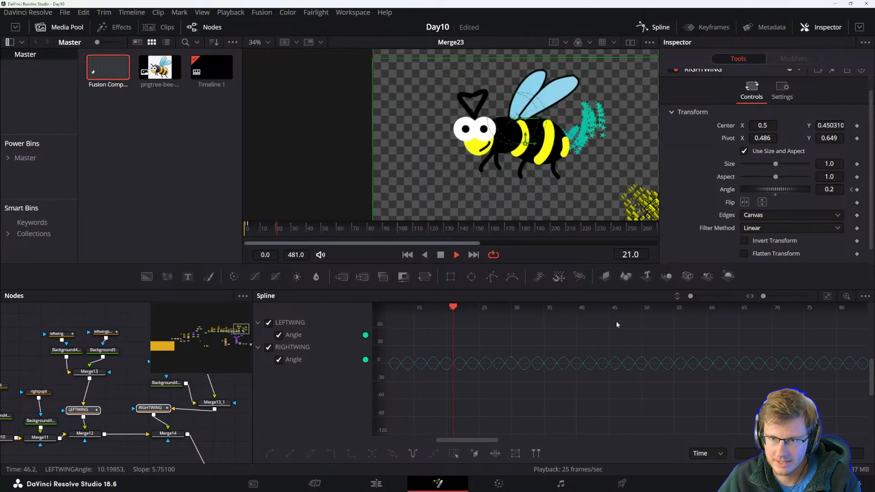
{"action": "left_click_drag", "start_coordinate": [694, 385], "coordinate": [753, 386]}
{"action": "left_click_drag", "start_coordinate": [513, 388], "coordinate": [621, 387]}
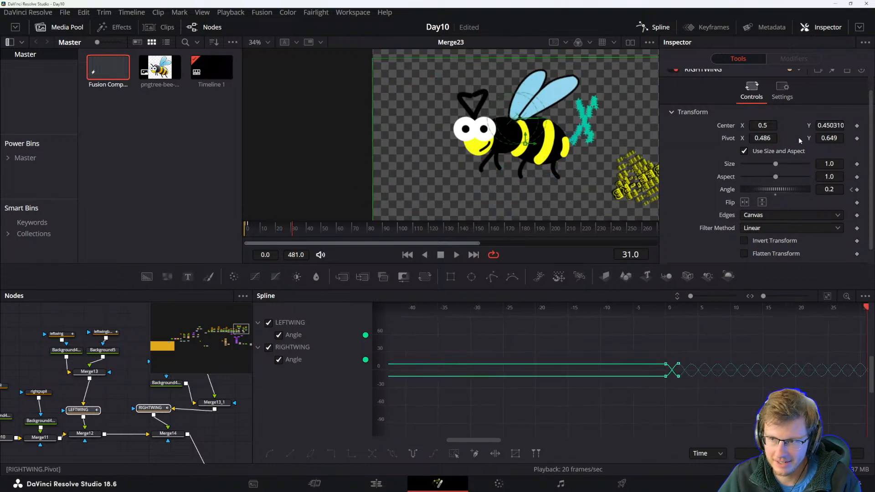
Enable motion blur on RIGHTWING with quality 10 and shutter angle 360.
{"action": "left_click", "coordinate": [784, 90]}
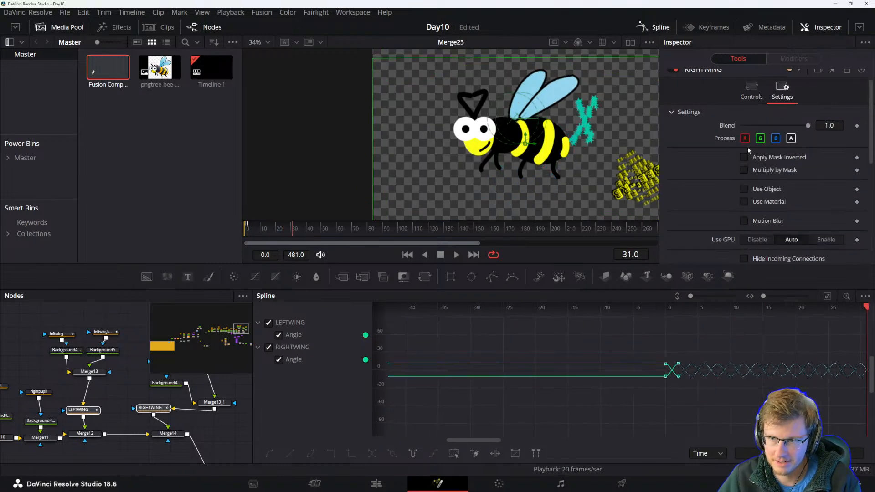
{"action": "left_click", "coordinate": [744, 221]}
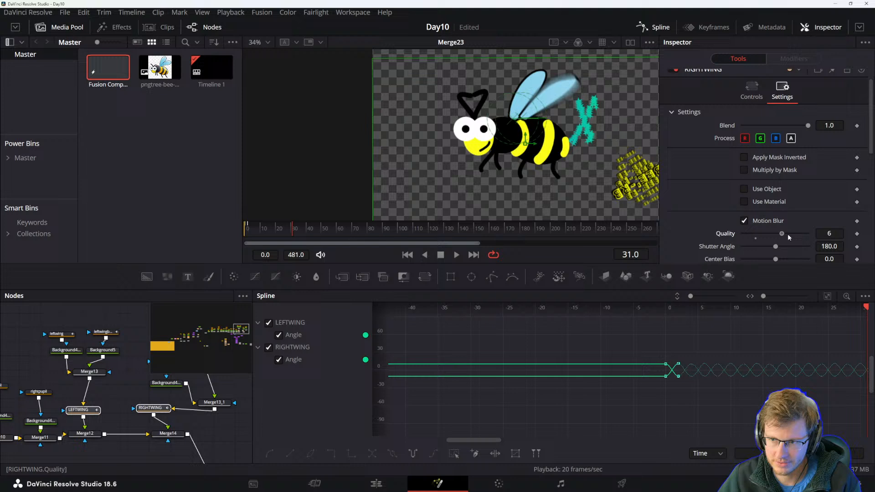
{"action": "left_click_drag", "start_coordinate": [776, 248], "coordinate": [827, 249]}
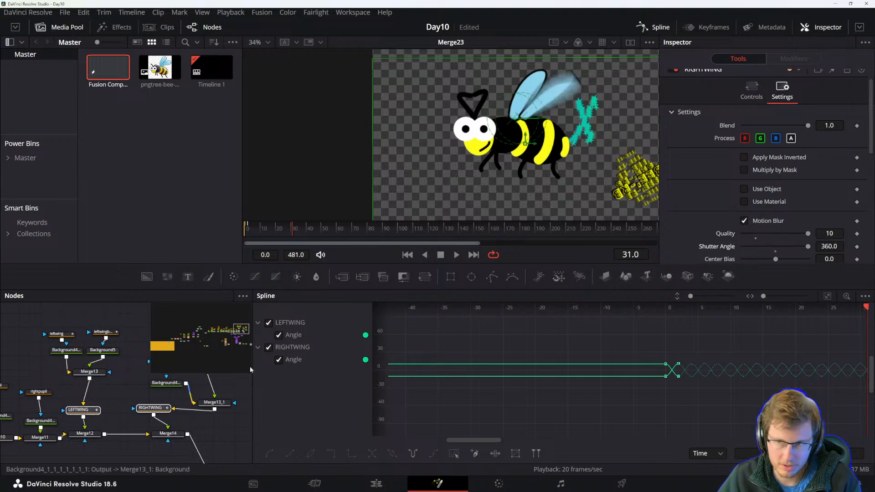
Enable motion blur on LEFTWING with quality 10 and shutter angle 360.
{"action": "scroll", "coordinate": [692, 151], "scroll_direction": "down", "scroll_amount": 3}
{"action": "scroll", "coordinate": [682, 157], "scroll_direction": "up", "scroll_amount": 5}
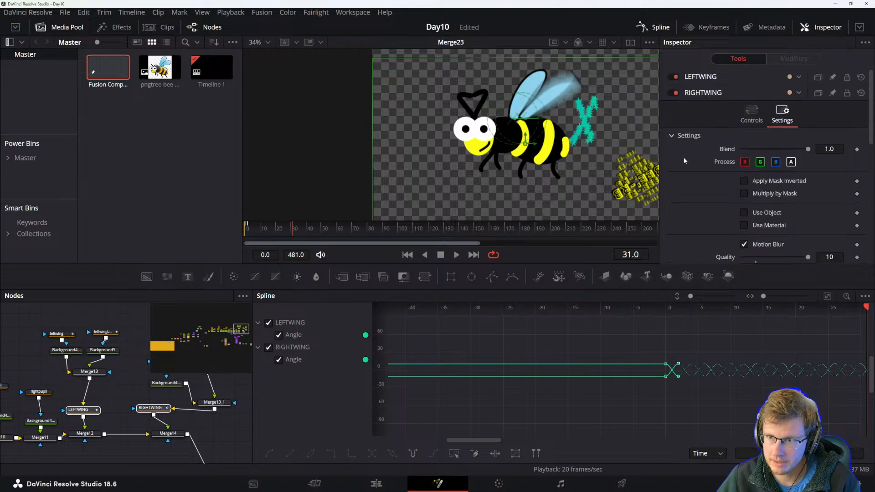
{"action": "left_click", "coordinate": [700, 77]}
{"action": "left_click", "coordinate": [783, 90]}
{"action": "left_click", "coordinate": [765, 218]}
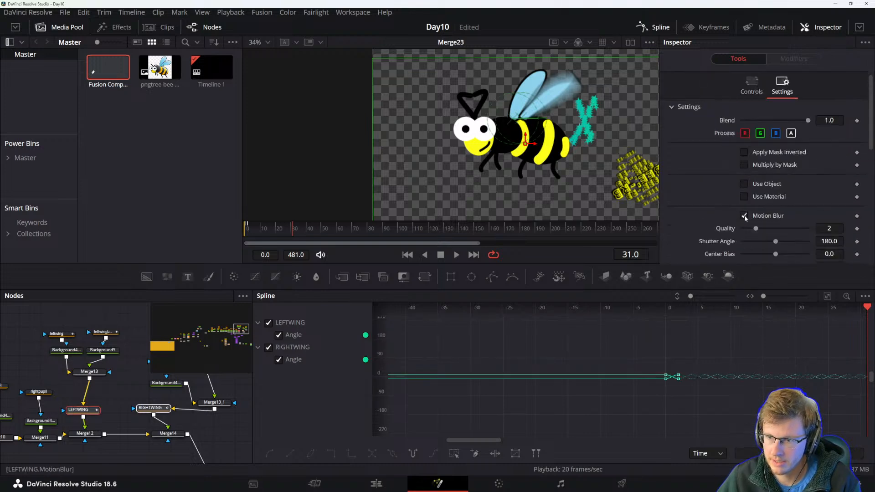
{"action": "left_click", "coordinate": [807, 227]}
{"action": "left_click_drag", "start_coordinate": [776, 241], "coordinate": [809, 241]}
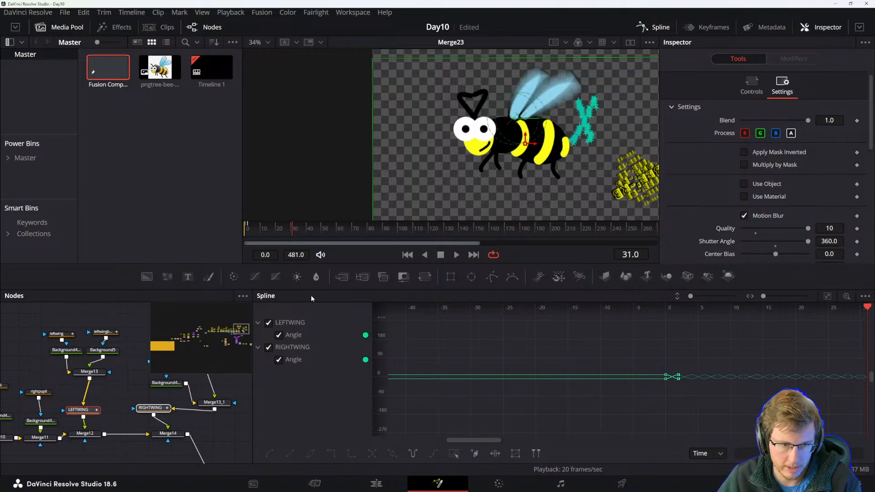
Play back the animation to check the blurred wing flapping.
{"action": "left_click_drag", "start_coordinate": [256, 231], "coordinate": [219, 229]}
{"action": "key", "text": "space"}
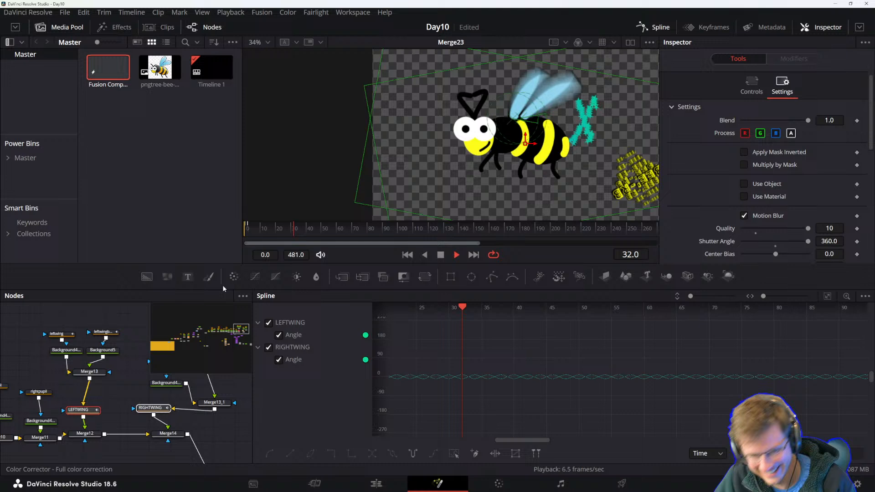
{"action": "key", "text": "space"}
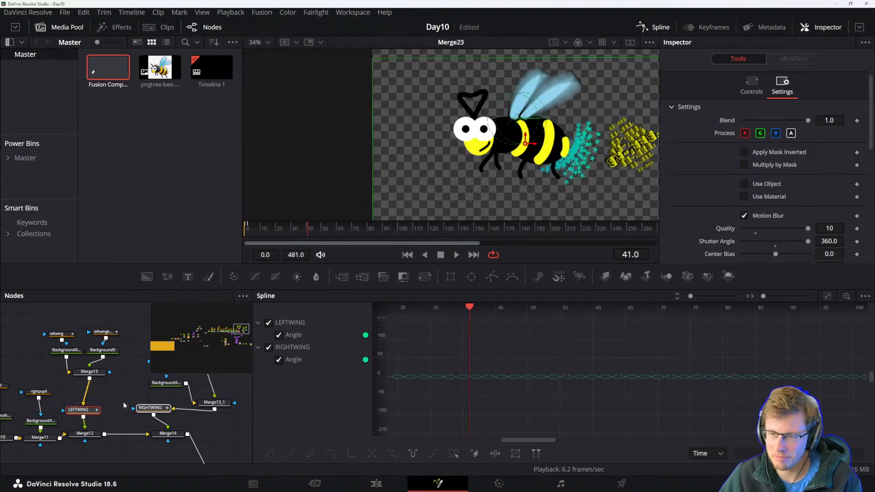
Locate the Merge14 node that combines the wings with the bee and view its output.
{"action": "left_click_drag", "start_coordinate": [158, 442], "coordinate": [155, 415]}
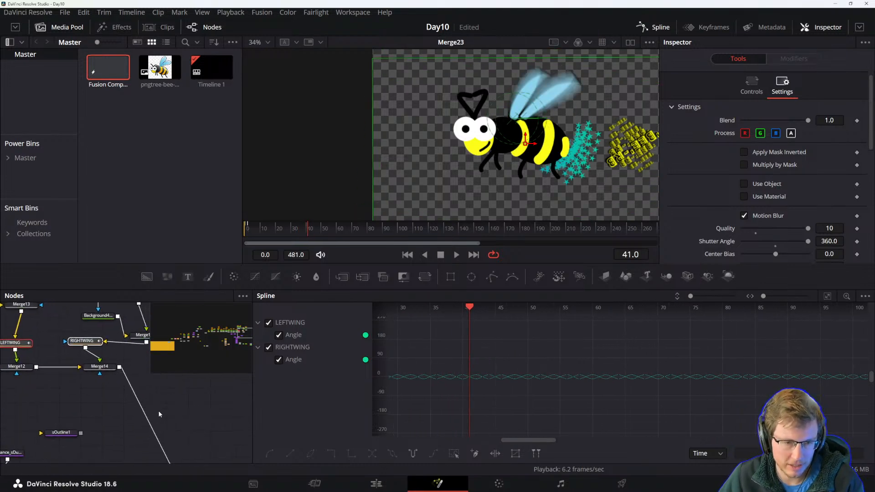
{"action": "left_click", "coordinate": [100, 367]}
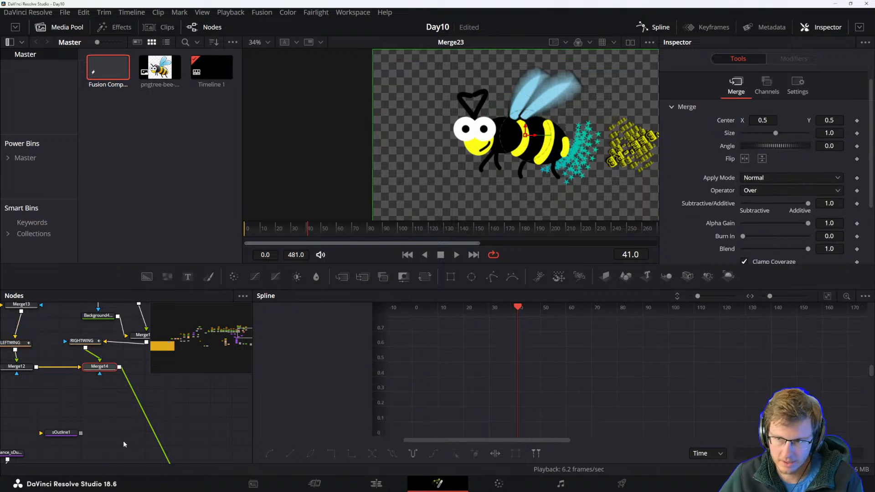
{"action": "scroll", "coordinate": [136, 417], "scroll_direction": "down", "scroll_amount": 3}
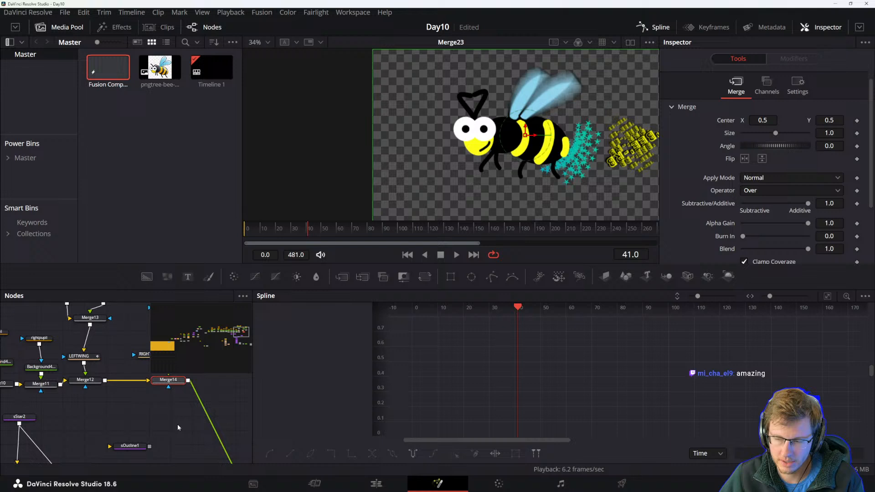
{"action": "scroll", "coordinate": [179, 430], "scroll_direction": "down", "scroll_amount": 1}
{"action": "scroll", "coordinate": [178, 430], "scroll_direction": "up", "scroll_amount": 4}
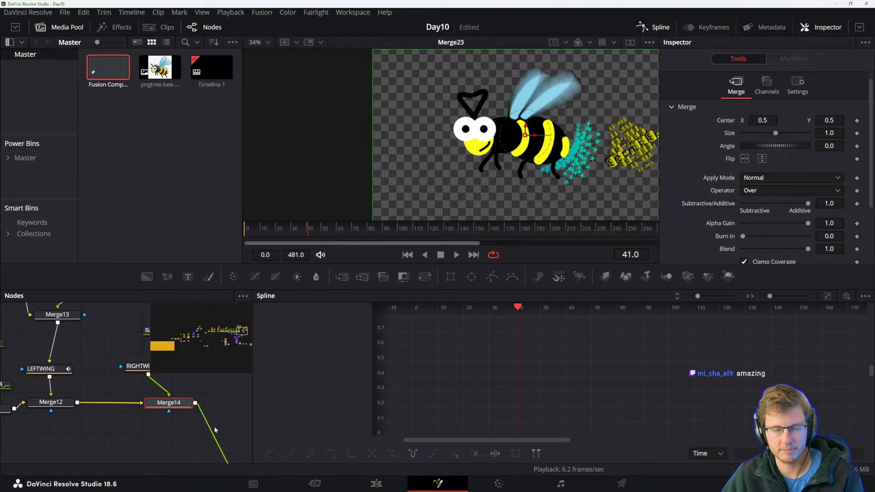
{"action": "left_click_drag", "start_coordinate": [198, 450], "coordinate": [81, 400]}
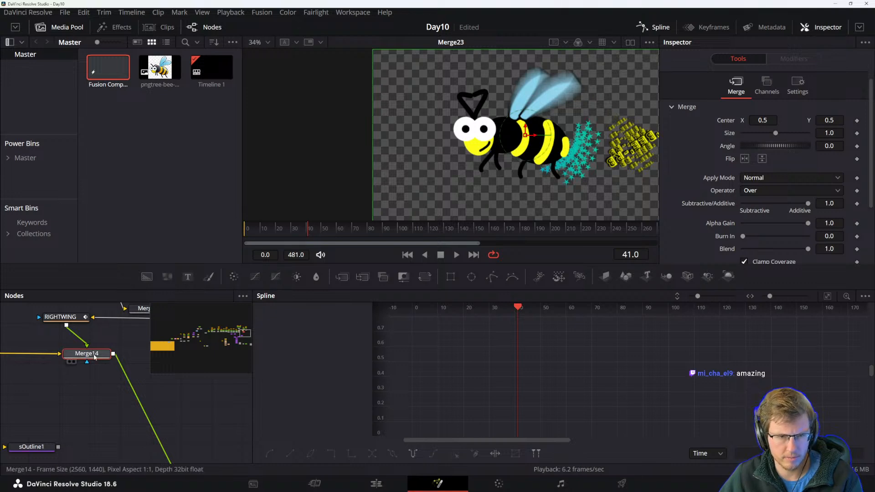
{"action": "left_click_drag", "start_coordinate": [94, 361], "coordinate": [125, 377]}
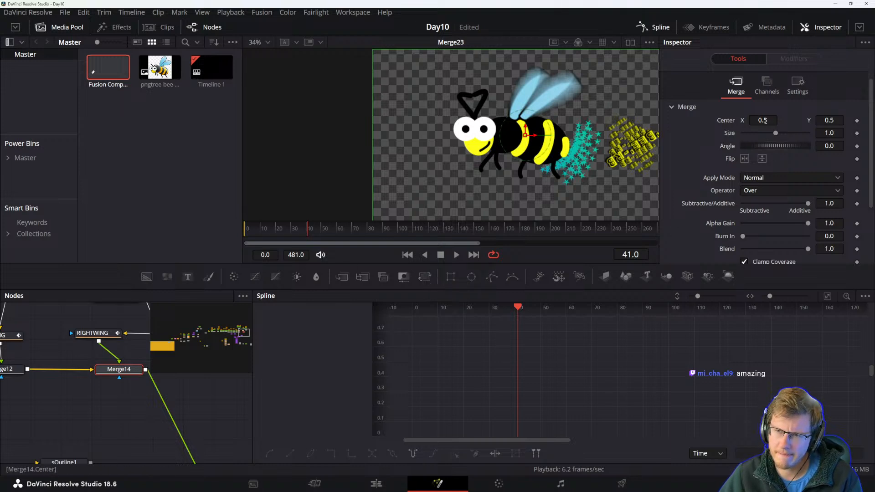
{"action": "left_click", "coordinate": [132, 377]}
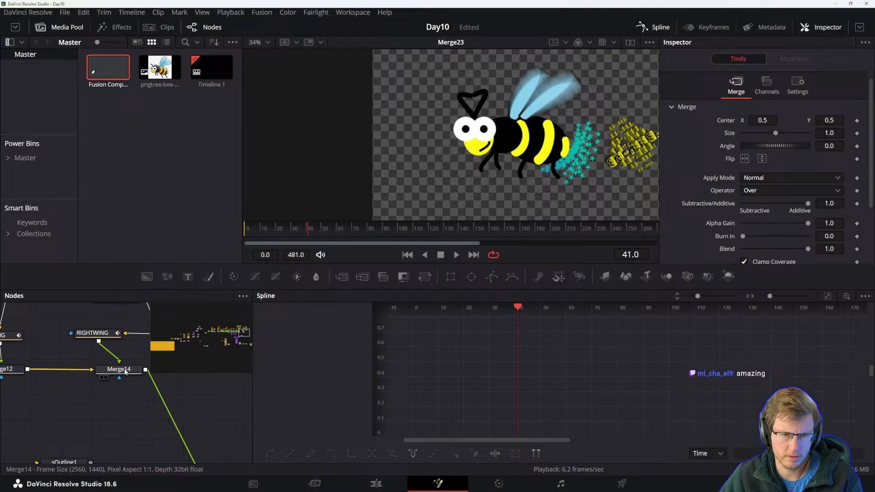
{"action": "left_click", "coordinate": [120, 370]}
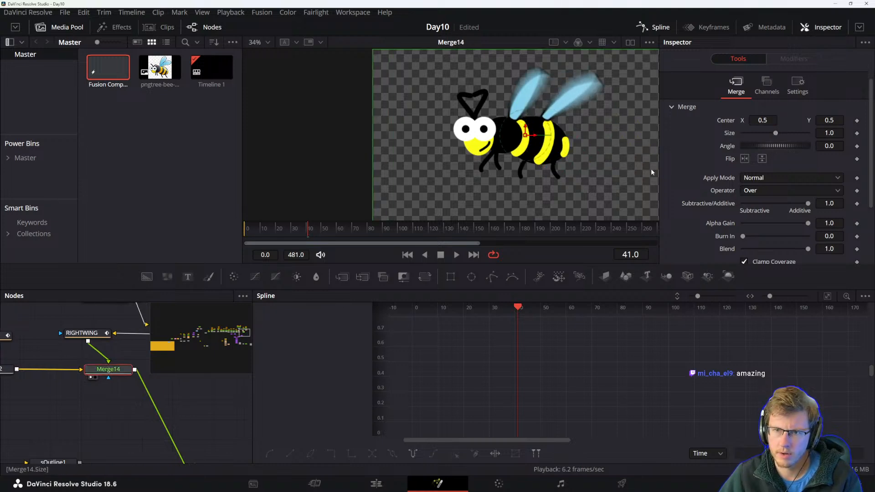
Browse the node graph to examine how Merge14 connects to the downstream merges.
{"action": "left_click_drag", "start_coordinate": [100, 396], "coordinate": [50, 363]}
{"action": "left_click_drag", "start_coordinate": [146, 433], "coordinate": [225, 461]}
{"action": "left_click", "coordinate": [66, 412]}
{"action": "scroll", "coordinate": [173, 451], "scroll_direction": "down", "scroll_amount": 5}
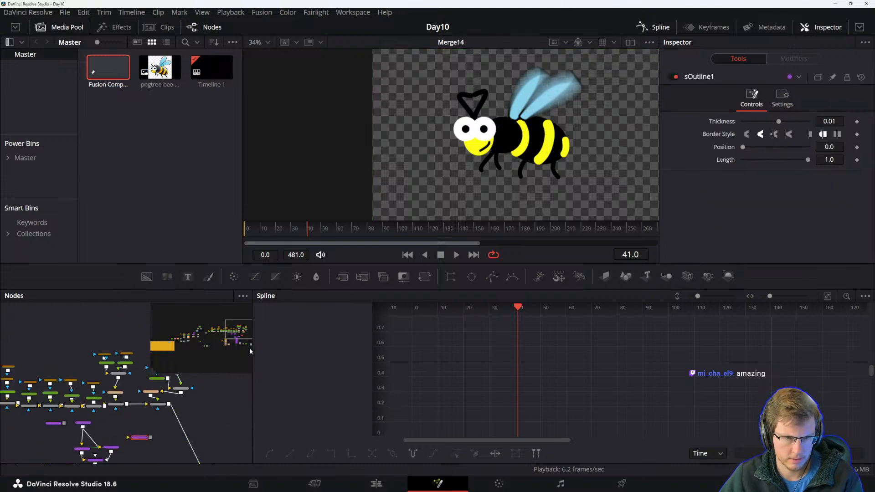
{"action": "left_click_drag", "start_coordinate": [253, 337], "coordinate": [459, 337]}
{"action": "left_click_drag", "start_coordinate": [269, 414], "coordinate": [341, 366]}
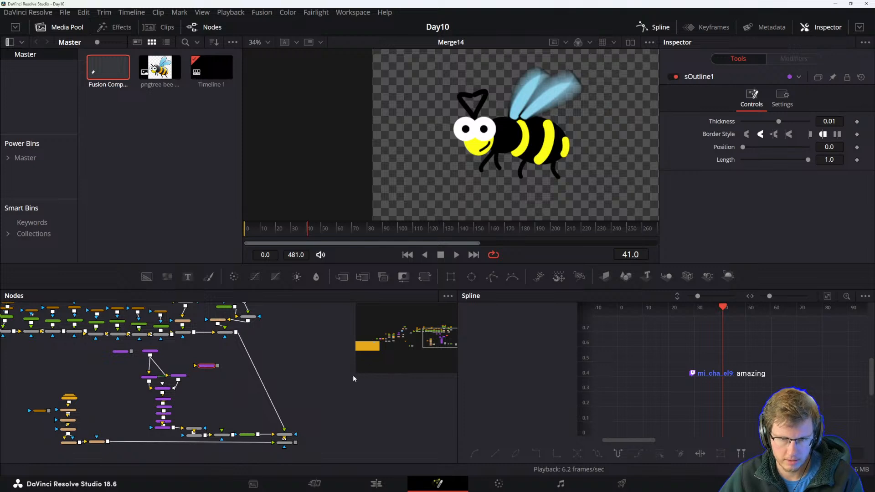
{"action": "scroll", "coordinate": [259, 404], "scroll_direction": "up", "scroll_amount": 6}
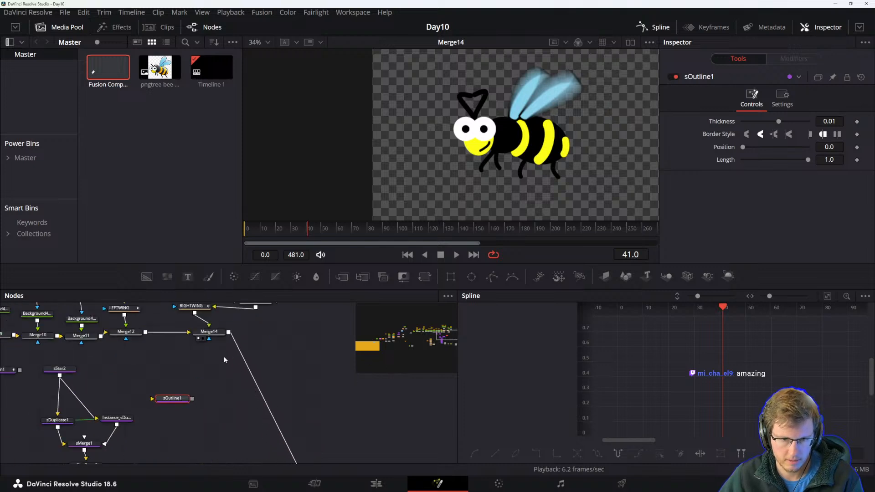
{"action": "left_click_drag", "start_coordinate": [290, 436], "coordinate": [264, 366]}
{"action": "left_click_drag", "start_coordinate": [281, 417], "coordinate": [218, 348]}
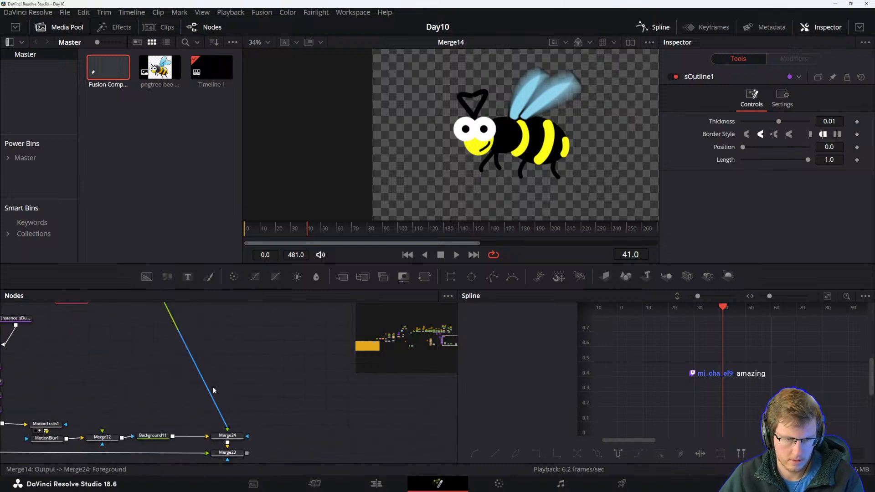
{"action": "left_click_drag", "start_coordinate": [174, 383], "coordinate": [227, 445]}
{"action": "left_click_drag", "start_coordinate": [191, 362], "coordinate": [275, 461]}
Try moving Merge14's centre to shift the bee left, and undo it.
{"action": "left_click", "coordinate": [246, 393]}
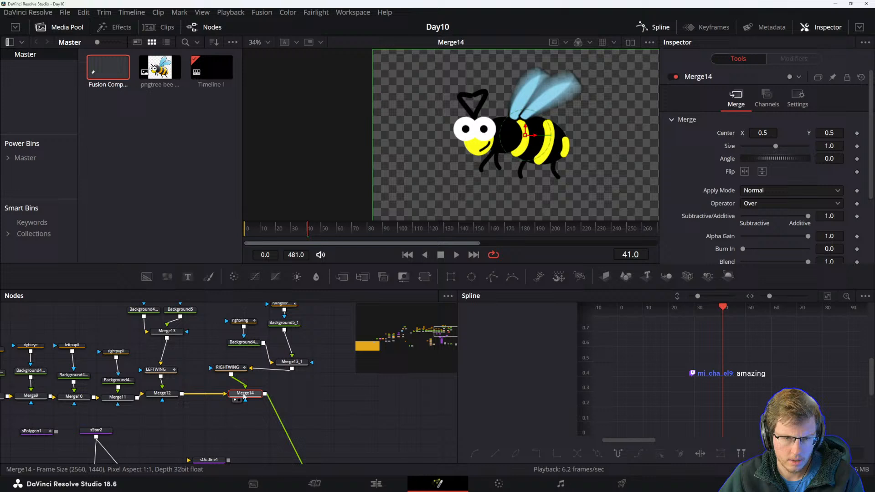
{"action": "left_click_drag", "start_coordinate": [534, 136], "coordinate": [502, 135]}
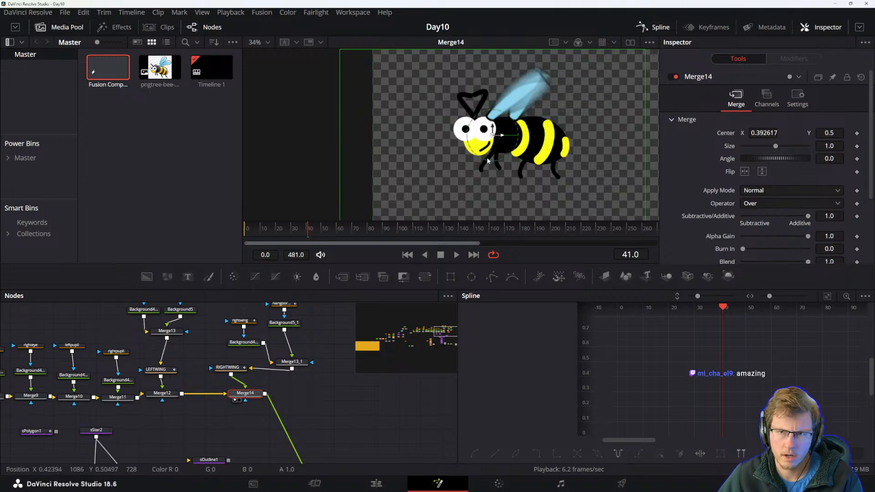
{"action": "key", "text": "ctrl+z"}
Reposition the Merge14 node in the node graph.
{"action": "left_click", "coordinate": [238, 430]}
{"action": "left_click_drag", "start_coordinate": [252, 398], "coordinate": [249, 411]}
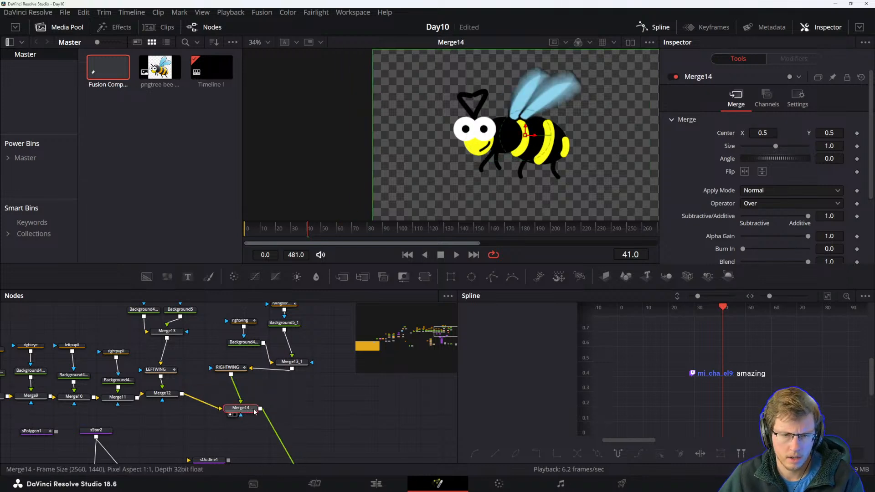
{"action": "left_click", "coordinate": [285, 401]}
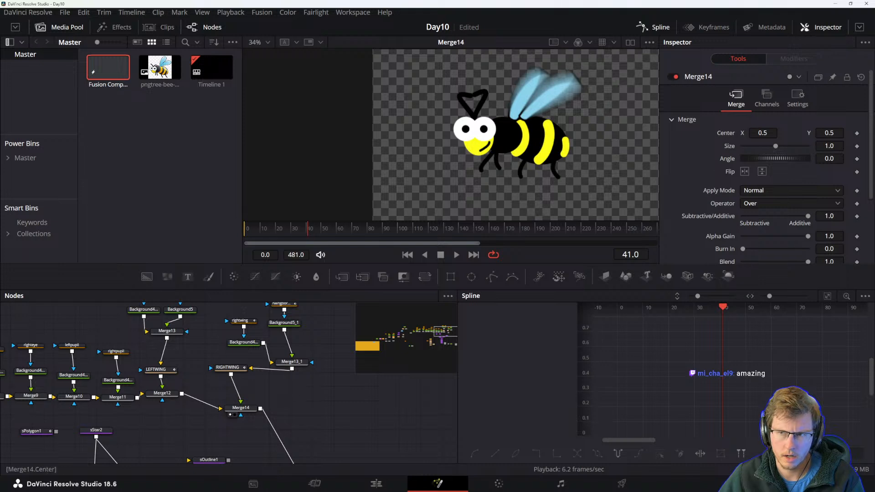
{"action": "left_click", "coordinate": [248, 410]}
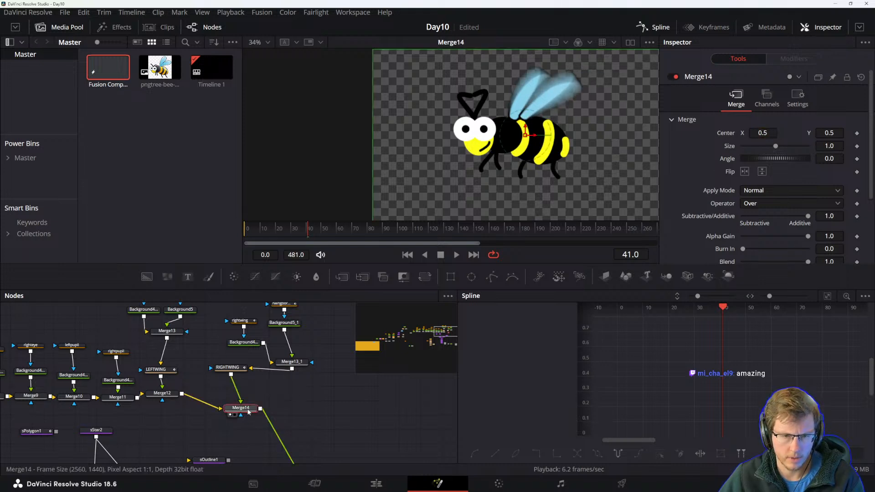
{"action": "left_click_drag", "start_coordinate": [249, 412], "coordinate": [269, 392]}
{"action": "left_click_drag", "start_coordinate": [286, 443], "coordinate": [303, 403]}
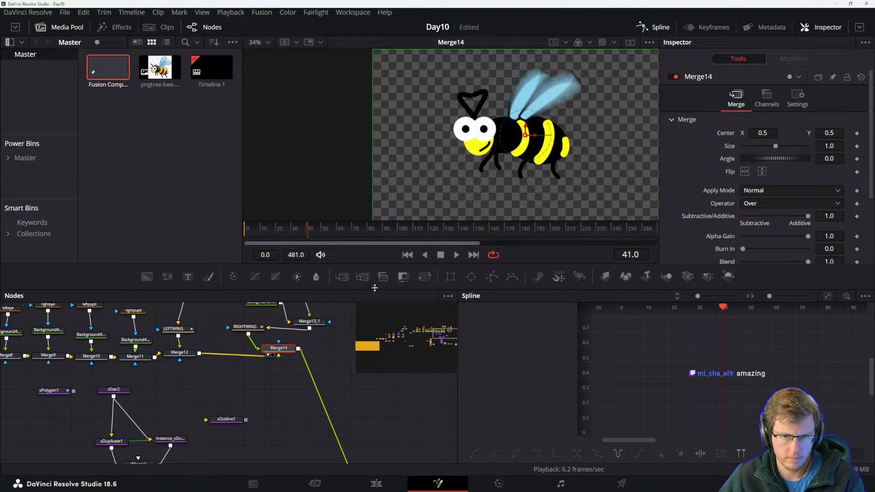
Insert a Transform node after Merge14, view it, and set its center X to 0.44.
{"action": "left_click", "coordinate": [425, 277]}
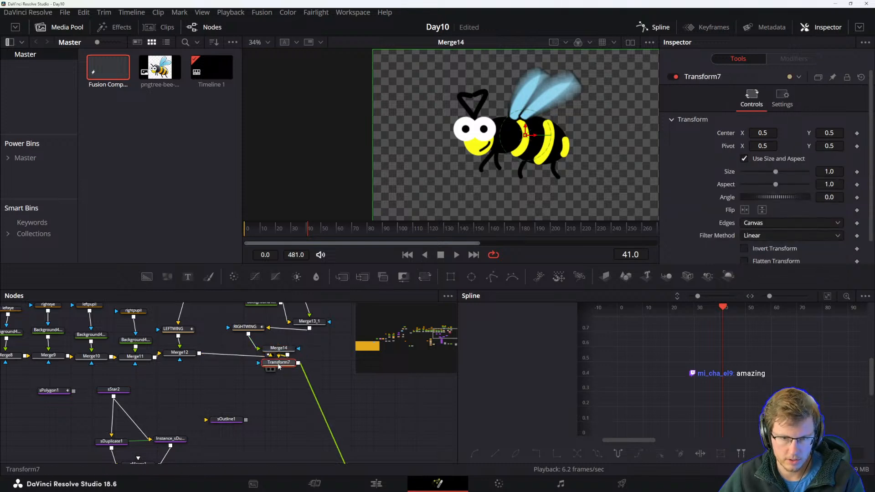
{"action": "left_click_drag", "start_coordinate": [759, 132], "coordinate": [764, 131]}
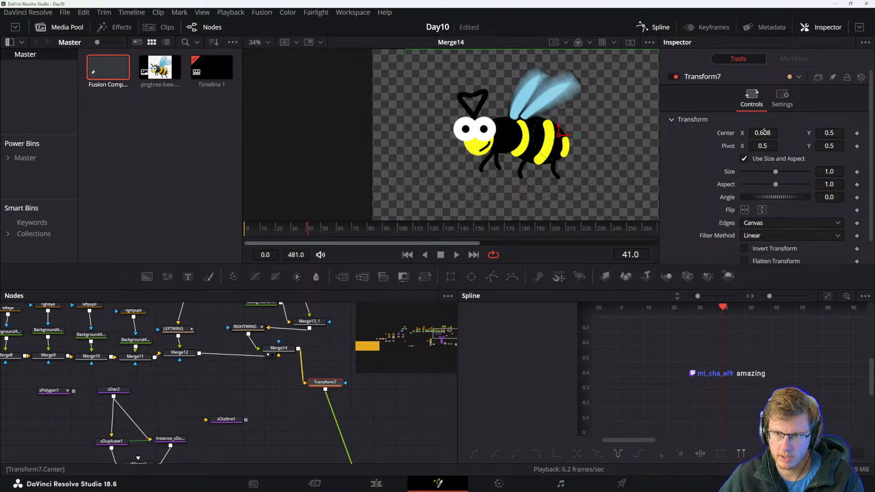
{"action": "key", "text": "ctrl+z"}
{"action": "key", "text": "1"}
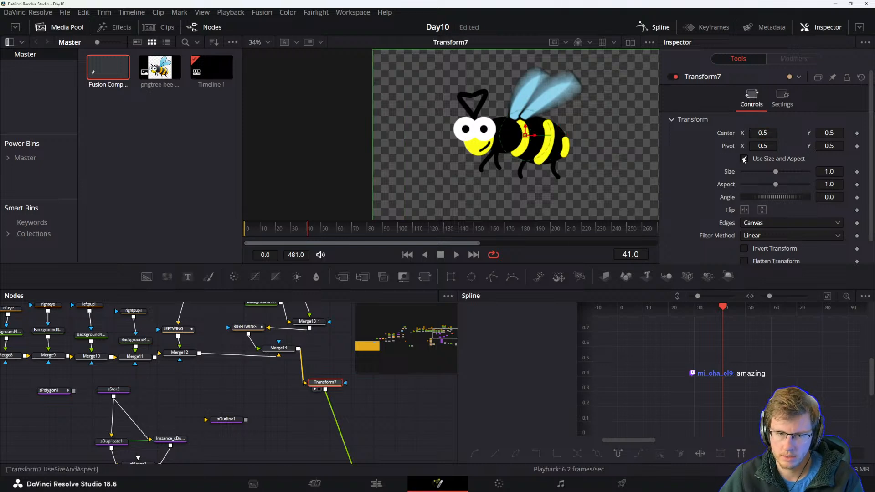
{"action": "left_click_drag", "start_coordinate": [764, 134], "coordinate": [416, 322]}
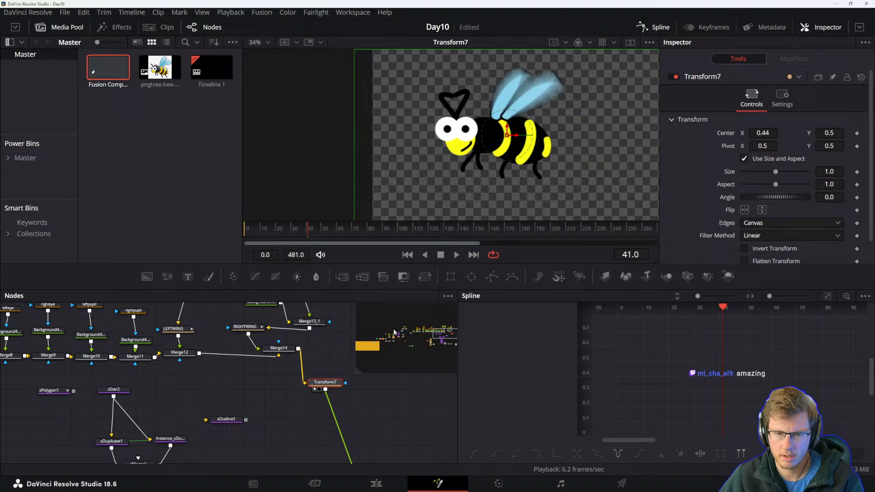
Rearrange the RIGHTWING and Merge14 nodes in the node graph, checking Merge14's settings along the way.
{"action": "left_click", "coordinate": [292, 350]}
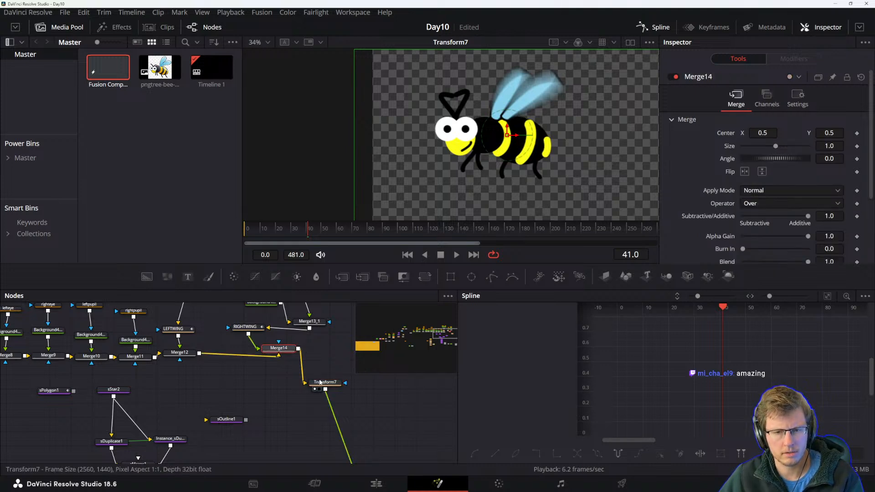
{"action": "scroll", "coordinate": [301, 370], "scroll_direction": "up", "scroll_amount": 2}
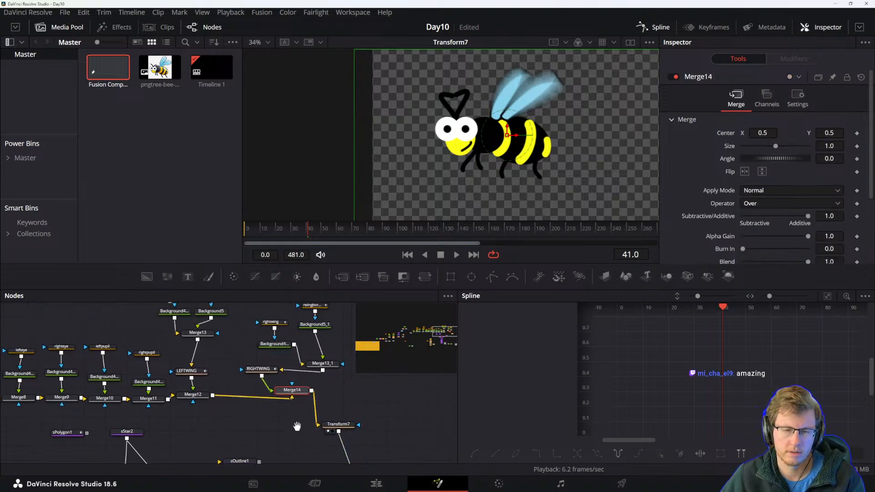
{"action": "left_click", "coordinate": [265, 371]}
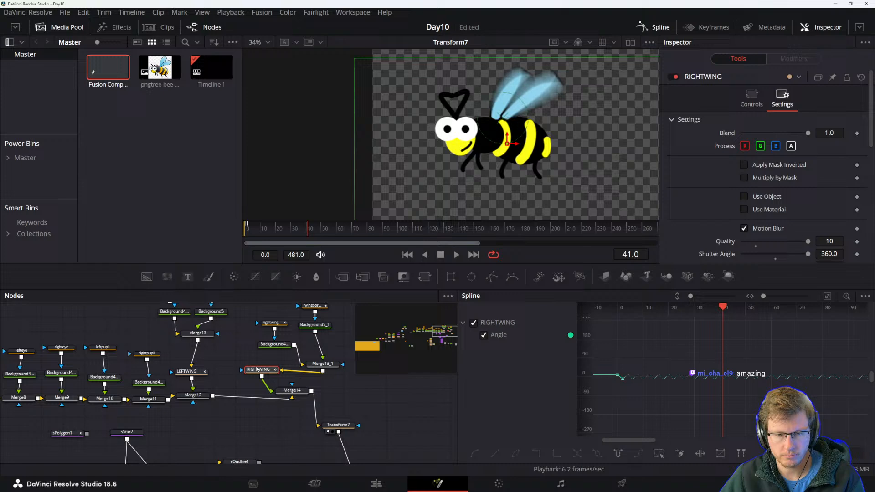
{"action": "left_click_drag", "start_coordinate": [260, 372], "coordinate": [274, 373]}
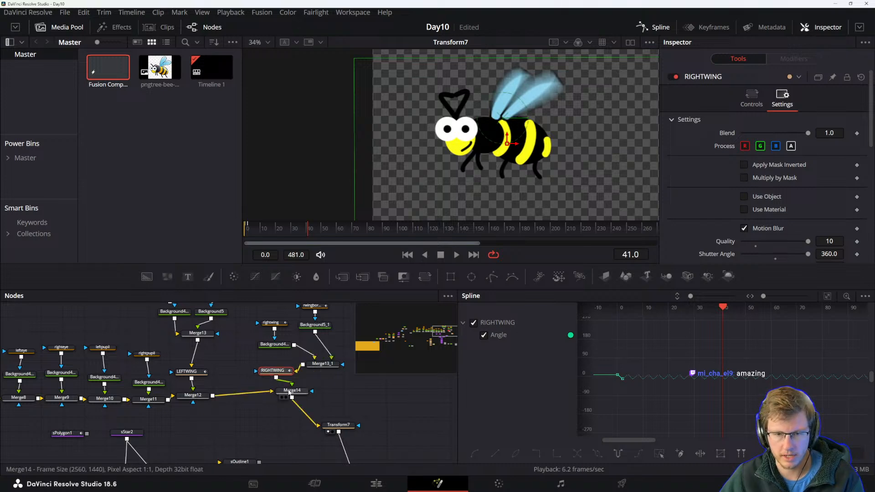
{"action": "left_click", "coordinate": [292, 391]}
{"action": "left_click", "coordinate": [796, 101]}
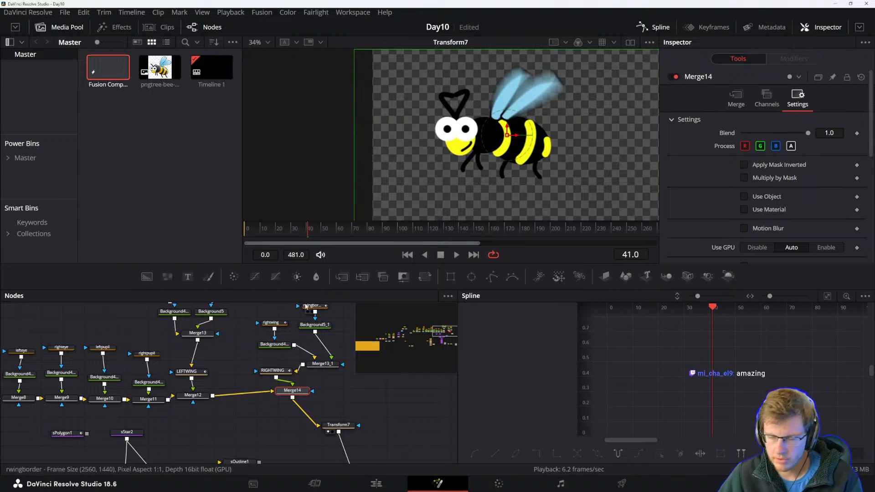
{"action": "left_click_drag", "start_coordinate": [288, 393], "coordinate": [286, 399]}
Set Merge14's center X to about 0.619, shifting the right wing sideways.
{"action": "left_click", "coordinate": [273, 371]}
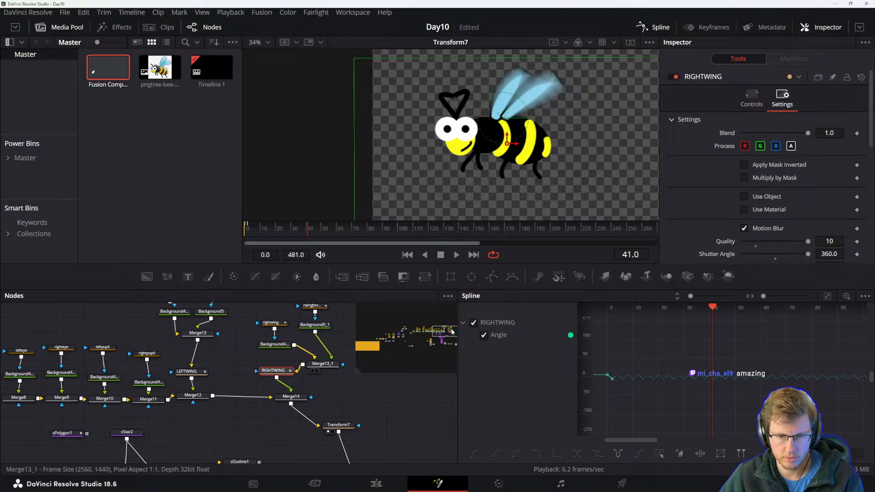
{"action": "left_click", "coordinate": [292, 396]}
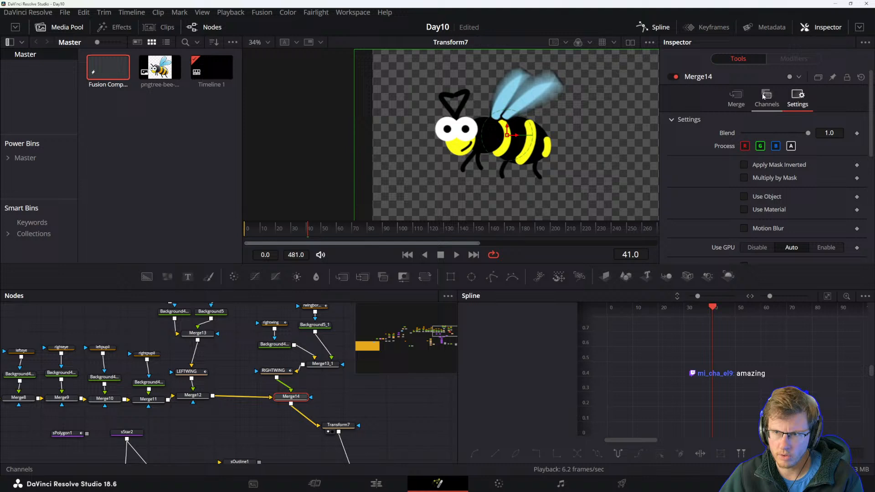
{"action": "left_click", "coordinate": [740, 102]}
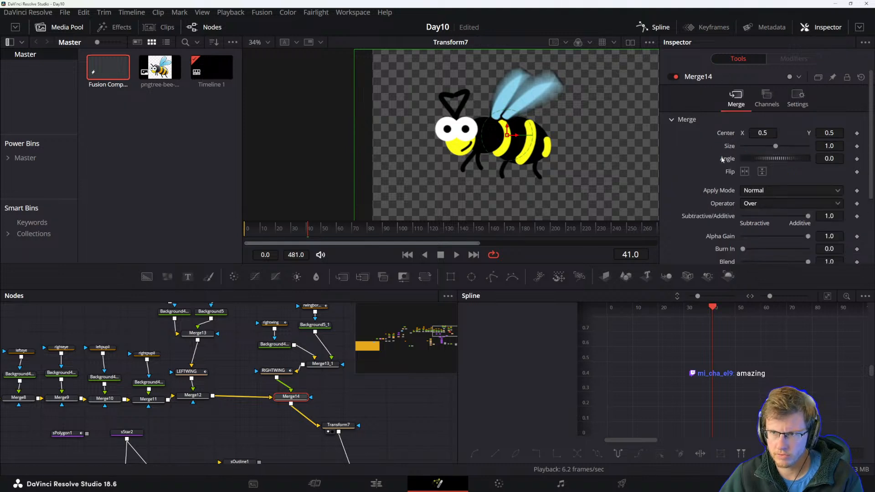
{"action": "left_click_drag", "start_coordinate": [760, 132], "coordinate": [779, 133]}
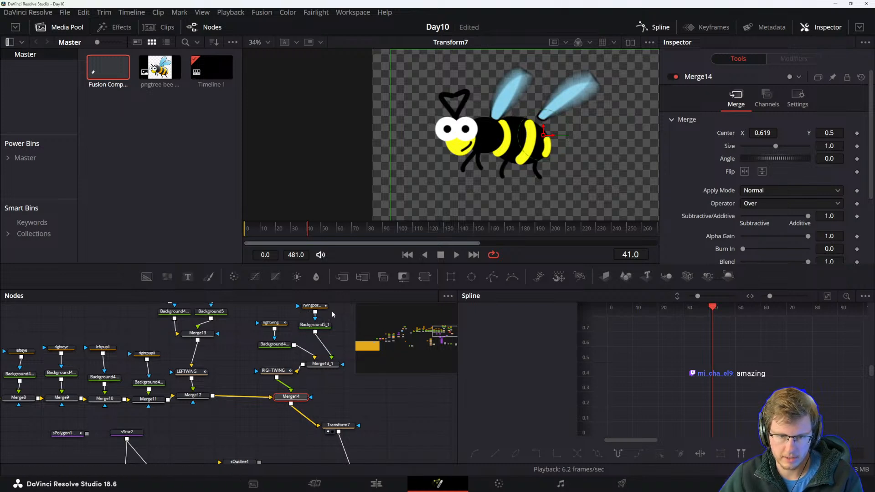
Browse the node graph and inspect the RIGHTWING and Transform7 nodes.
{"action": "scroll", "coordinate": [312, 344], "scroll_direction": "up", "scroll_amount": 1}
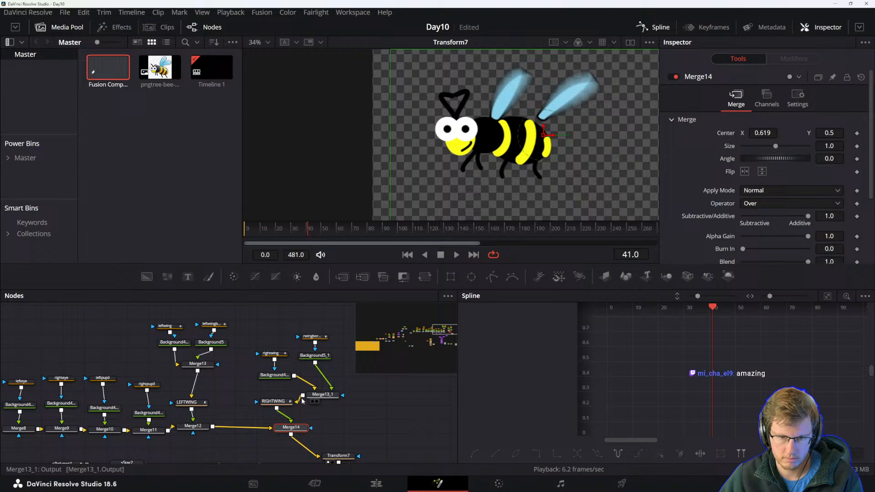
{"action": "scroll", "coordinate": [317, 412], "scroll_direction": "down", "scroll_amount": 1}
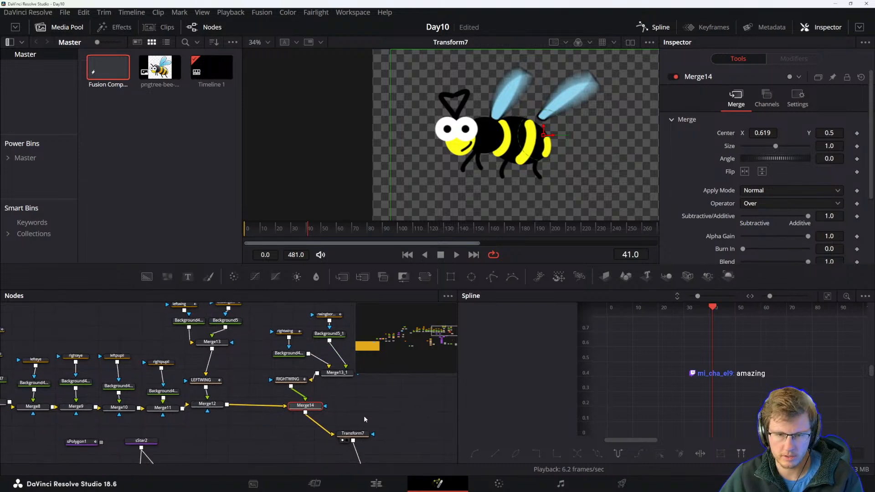
{"action": "left_click_drag", "start_coordinate": [361, 417], "coordinate": [299, 385]}
{"action": "scroll", "coordinate": [292, 386], "scroll_direction": "up", "scroll_amount": 1}
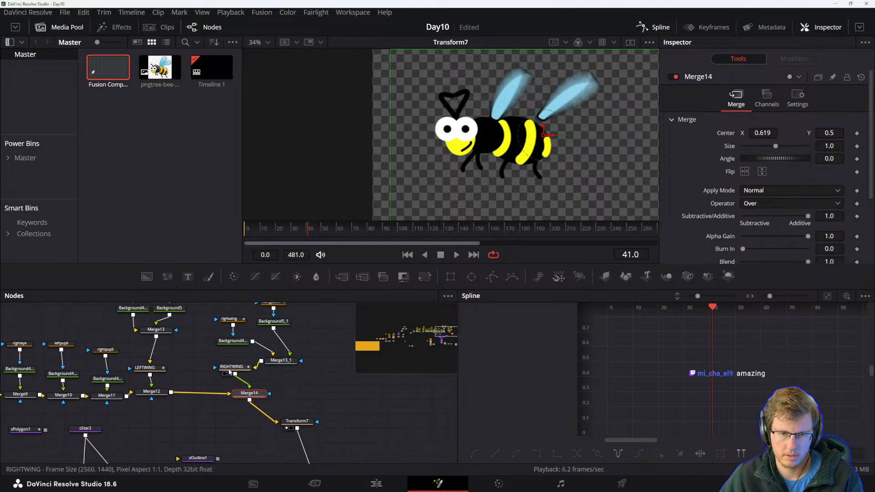
{"action": "left_click", "coordinate": [231, 371]}
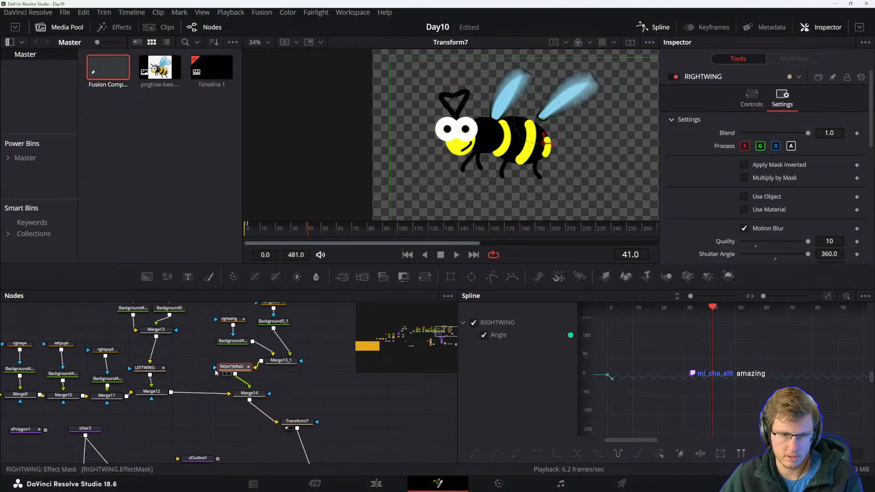
{"action": "key", "text": "ctrl+shift+e"}
{"action": "key", "text": "ctrl+shift+e"}
{"action": "left_click", "coordinate": [297, 421]}
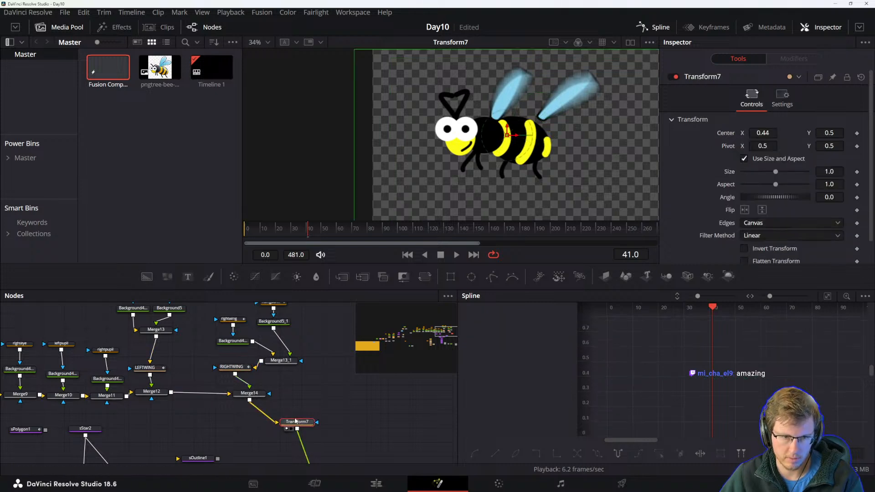
{"action": "left_click_drag", "start_coordinate": [335, 435], "coordinate": [326, 407]}
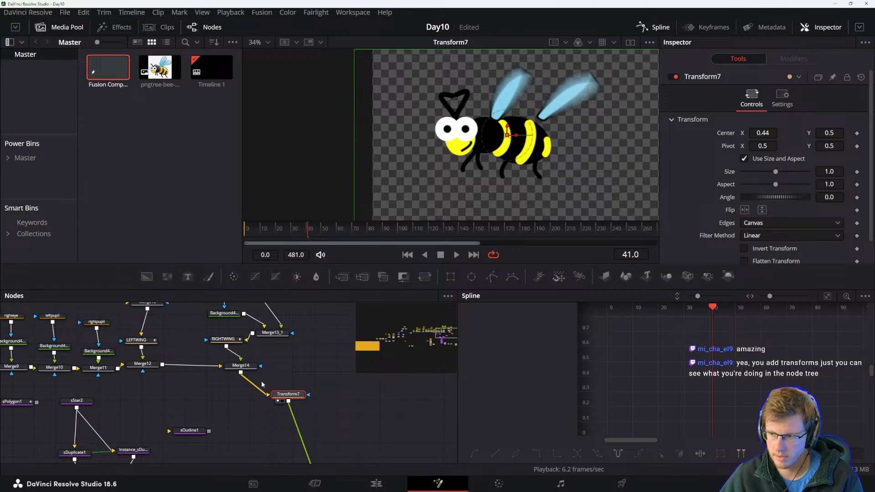
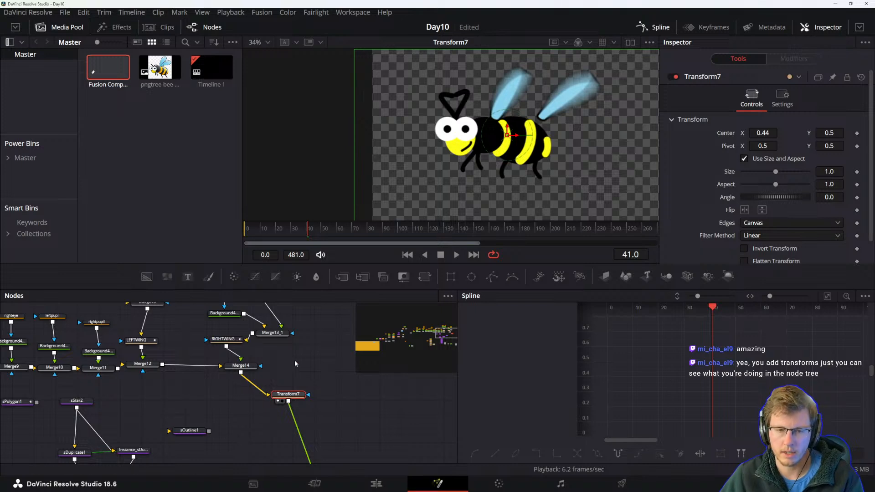
Set Merge14's center X to 0.5.
{"action": "left_click_drag", "start_coordinate": [206, 382], "coordinate": [259, 432]}
{"action": "left_click_drag", "start_coordinate": [259, 399], "coordinate": [278, 416]}
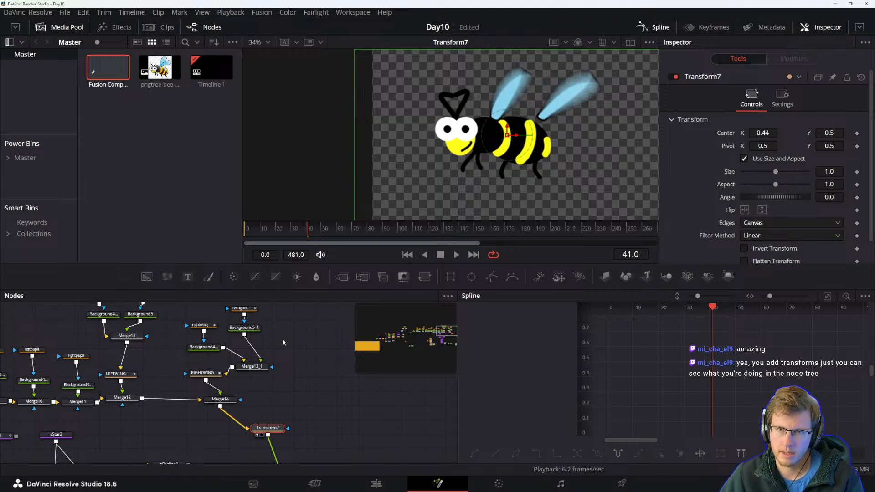
{"action": "left_click", "coordinate": [220, 400]}
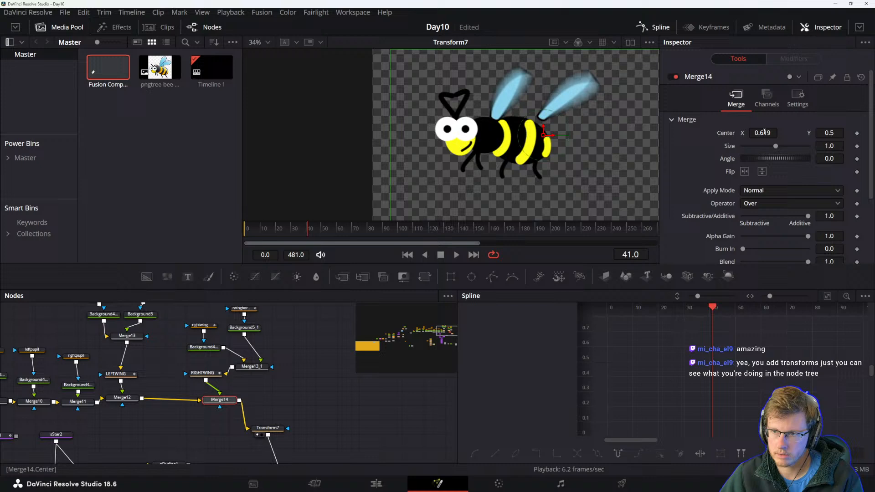
{"action": "type", "text": "0.5"}
{"action": "key", "text": "Tab"}
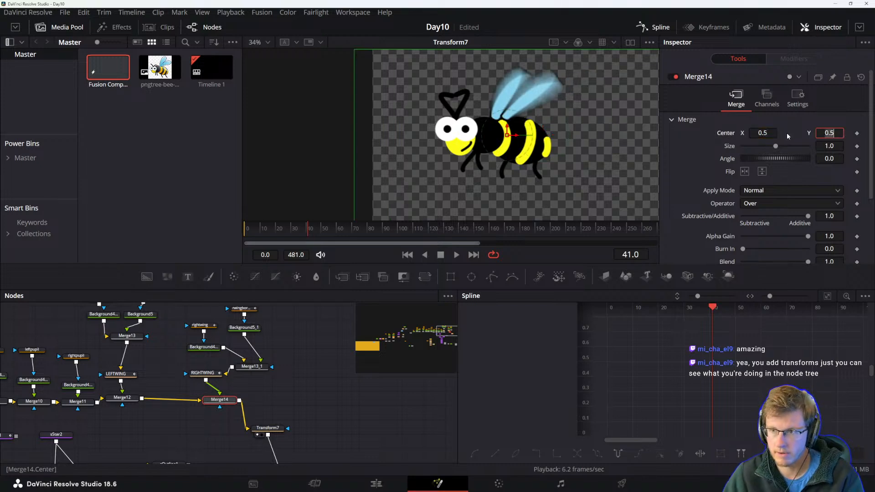
Set Transform7's center X to about 0.514.
{"action": "left_click", "coordinate": [262, 429]}
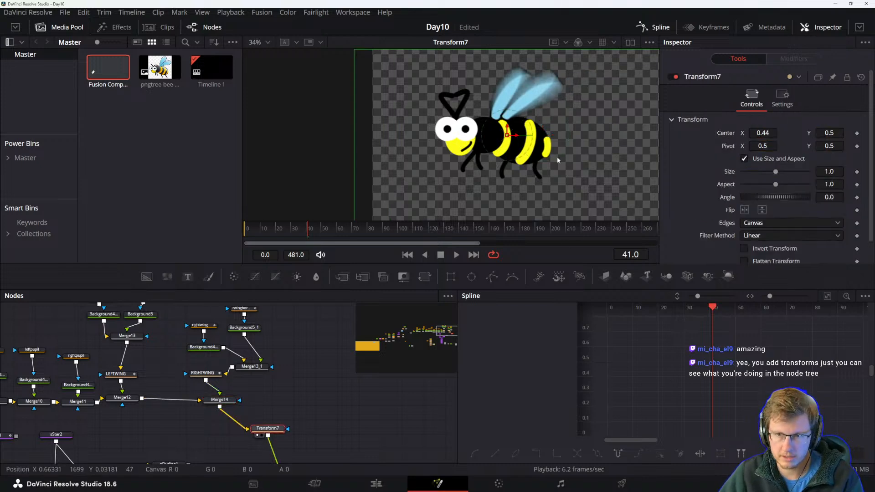
{"action": "left_click_drag", "start_coordinate": [759, 133], "coordinate": [792, 133]}
{"action": "scroll", "coordinate": [591, 162], "scroll_direction": "down", "scroll_amount": 3}
{"action": "scroll", "coordinate": [606, 167], "scroll_direction": "up", "scroll_amount": 2}
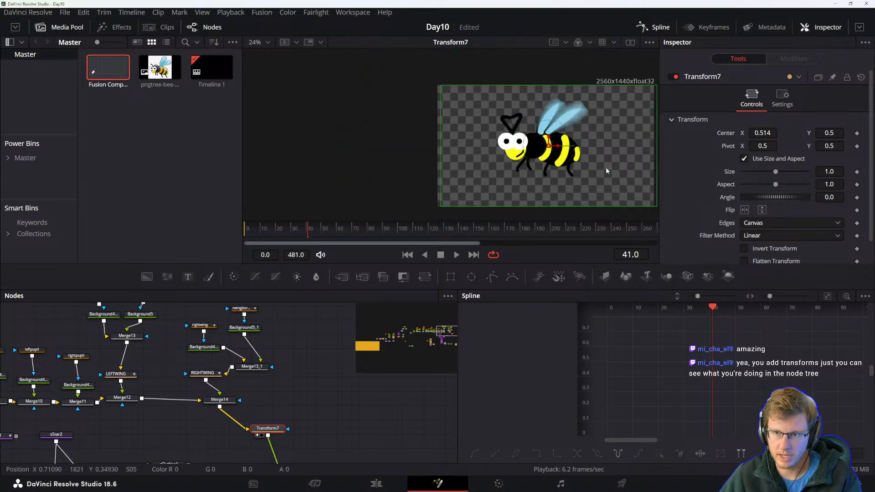
Modify Transform7's center with a Perturb modifier, set its speed to about 0.31 and play back.
{"action": "right_click", "coordinate": [725, 133]}
{"action": "mouse_move", "coordinate": [756, 179]}
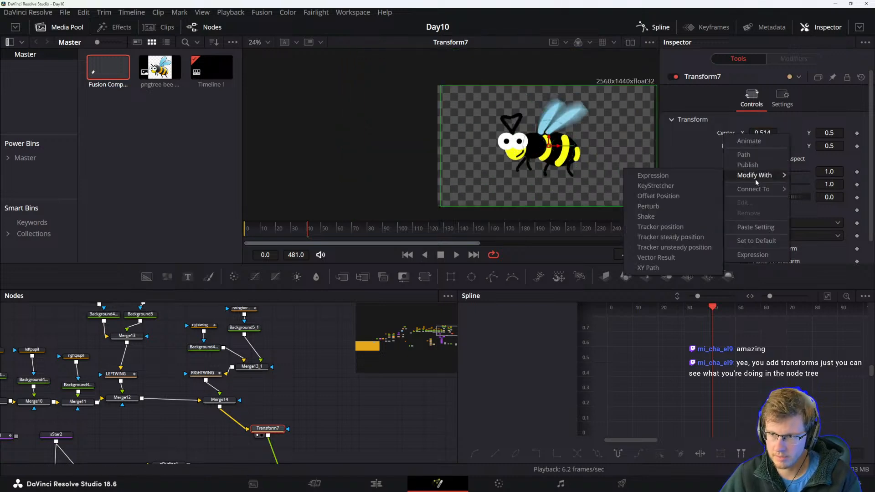
{"action": "left_click", "coordinate": [659, 207]}
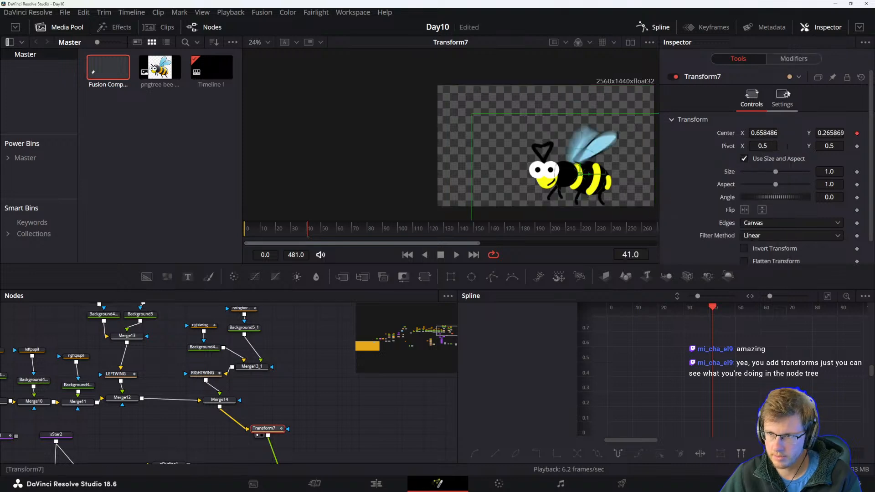
{"action": "left_click", "coordinate": [788, 64]}
{"action": "left_click_drag", "start_coordinate": [777, 148], "coordinate": [702, 149]}
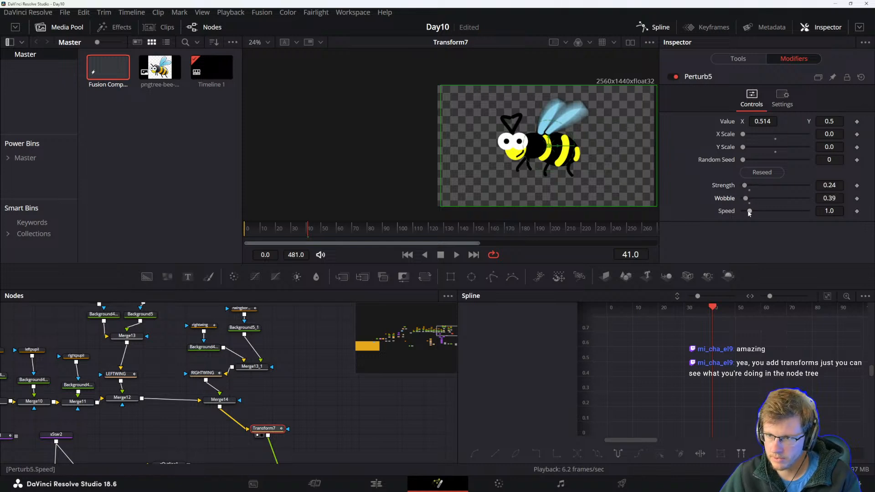
{"action": "left_click", "coordinate": [783, 96]}
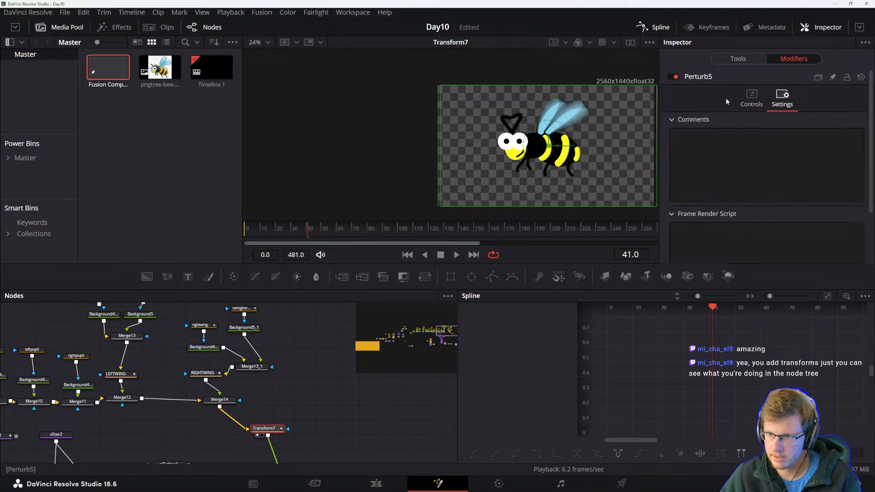
{"action": "left_click", "coordinate": [751, 97]}
{"action": "key", "text": "space"}
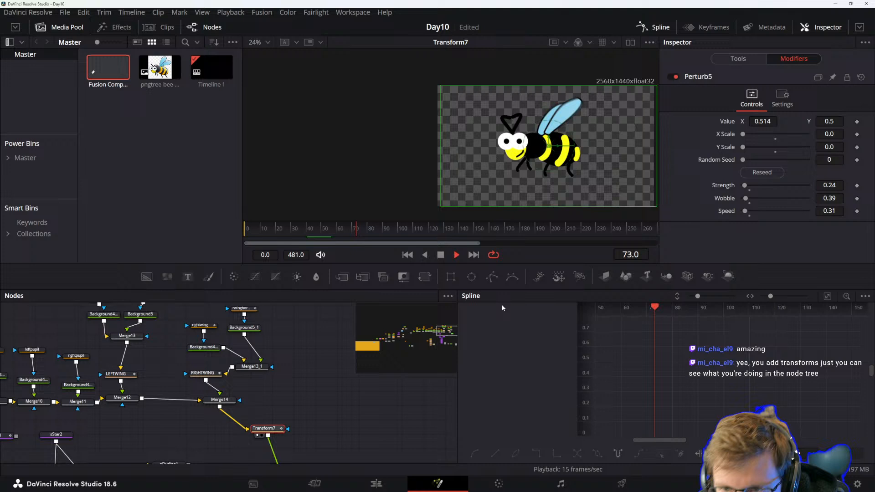
Set the Perturb Y scale to 0.05 during playback and undo that change.
{"action": "key", "text": "space"}
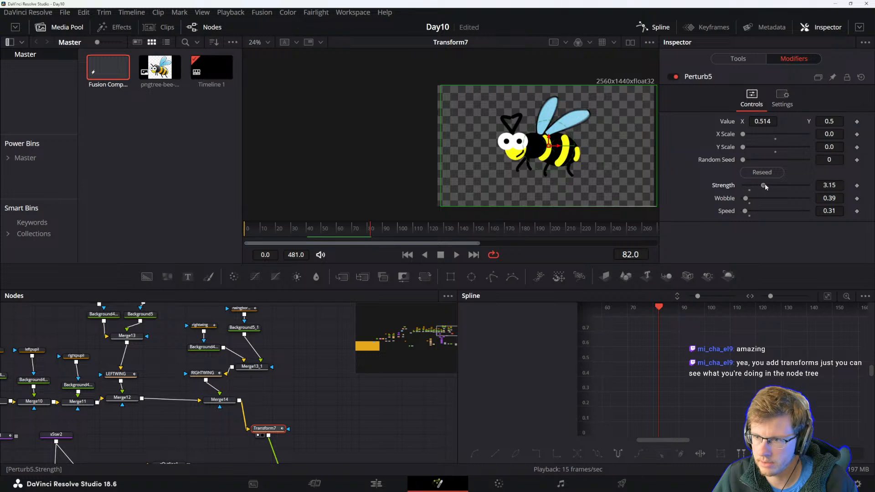
{"action": "key", "text": "space"}
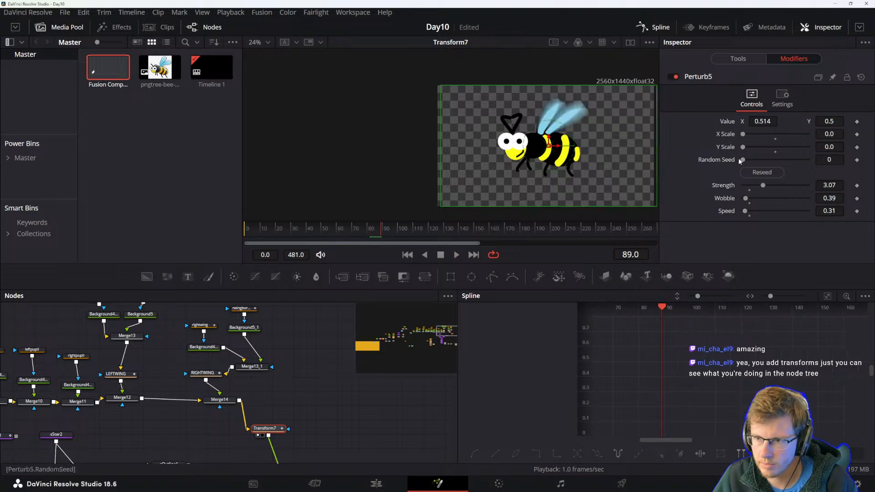
{"action": "left_click_drag", "start_coordinate": [743, 148], "coordinate": [745, 148]}
{"action": "key", "text": "space"}
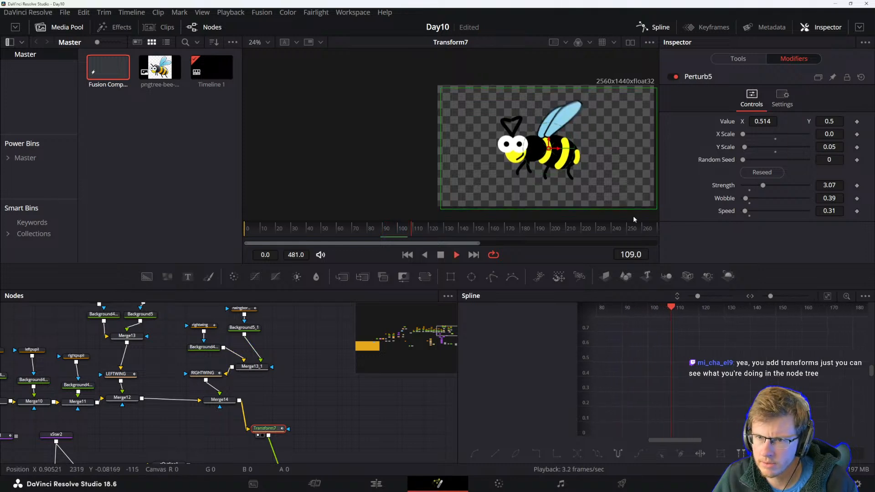
{"action": "key", "text": "space"}
{"action": "key", "text": "ctrl+z"}
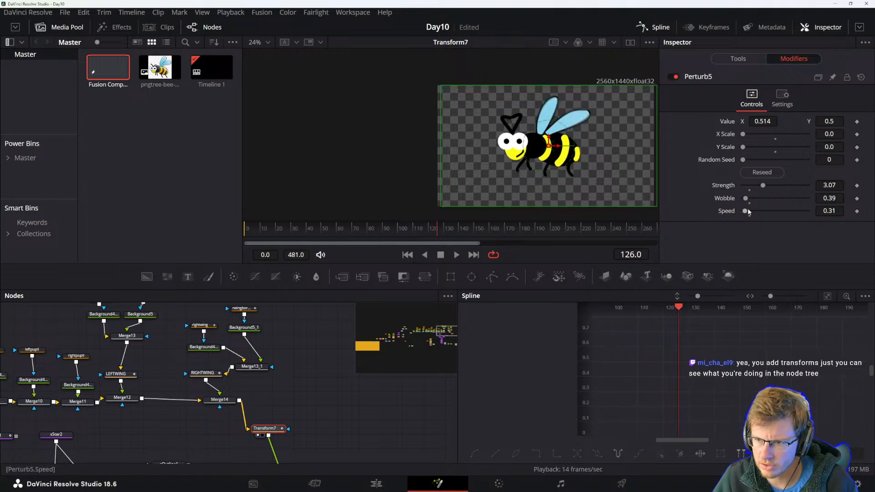
Raise the Perturb strength to about 9.06 and set its X and Y scale to about 0.17.
{"action": "key", "text": "space"}
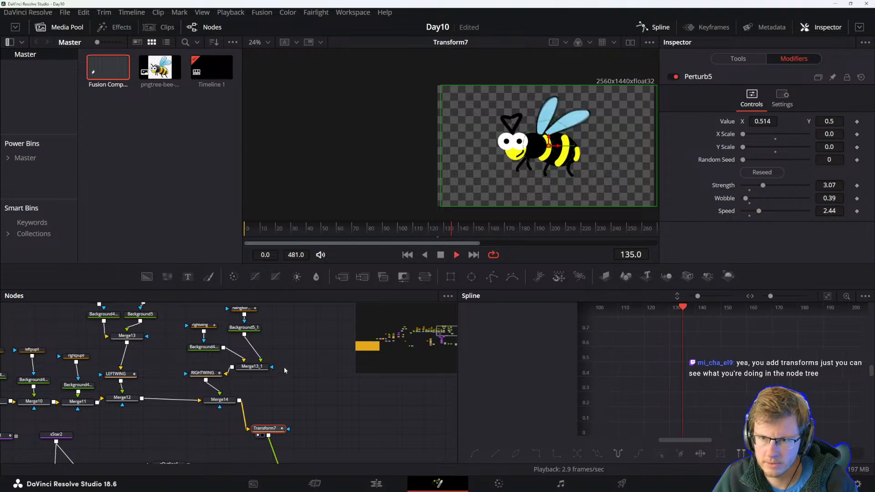
{"action": "key", "text": "space"}
{"action": "left_click_drag", "start_coordinate": [763, 186], "coordinate": [802, 186]}
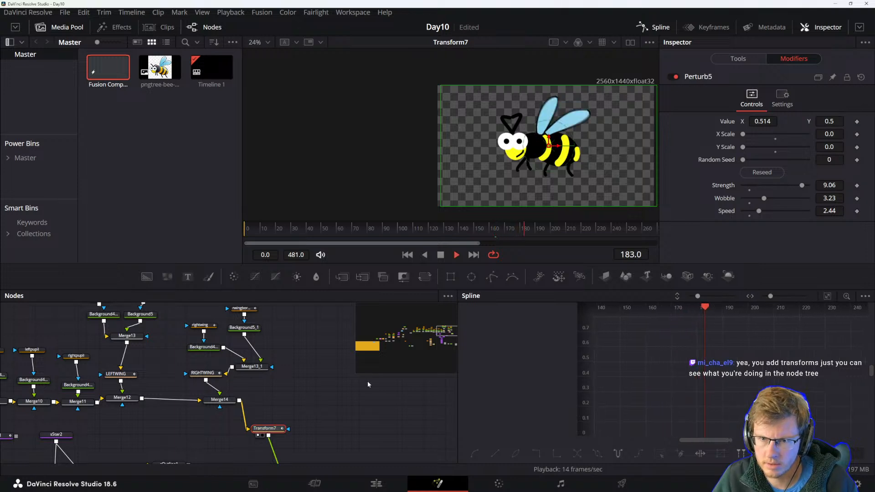
{"action": "left_click_drag", "start_coordinate": [741, 136], "coordinate": [745, 160]}
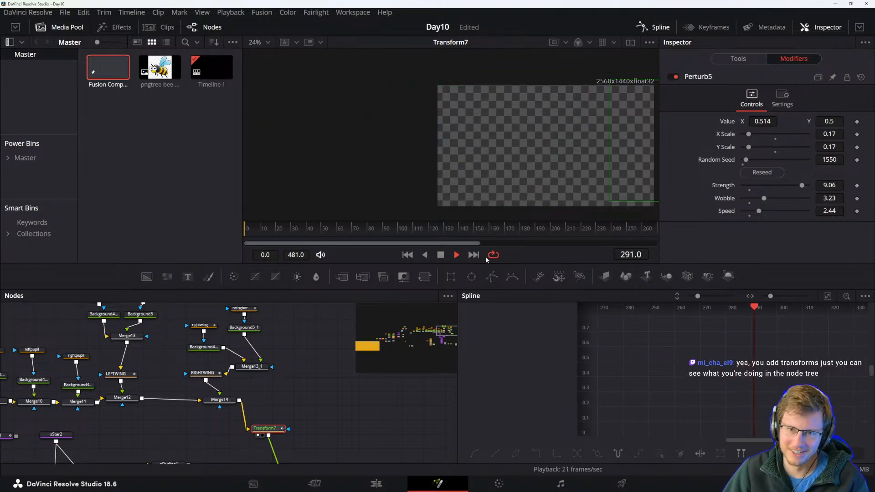
Play back the composition to review the bee's perturbed movement.
{"action": "scroll", "coordinate": [291, 396], "scroll_direction": "down", "scroll_amount": 4}
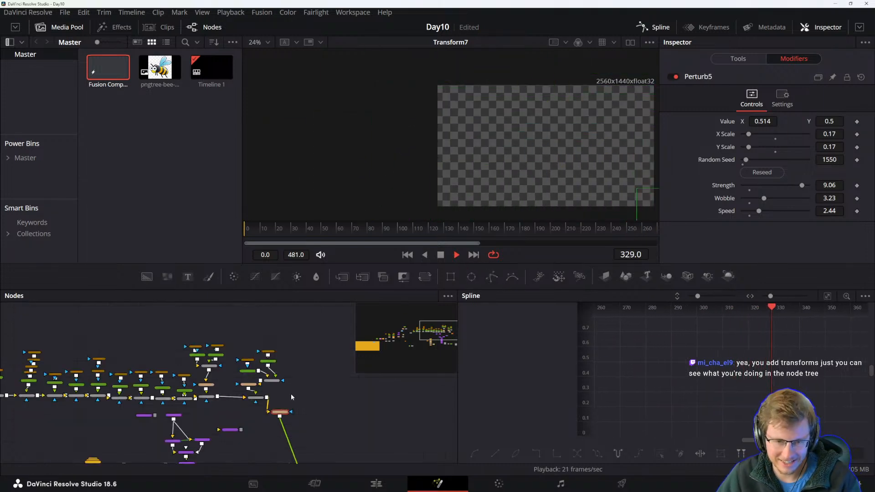
{"action": "scroll", "coordinate": [308, 426], "scroll_direction": "up", "scroll_amount": 4}
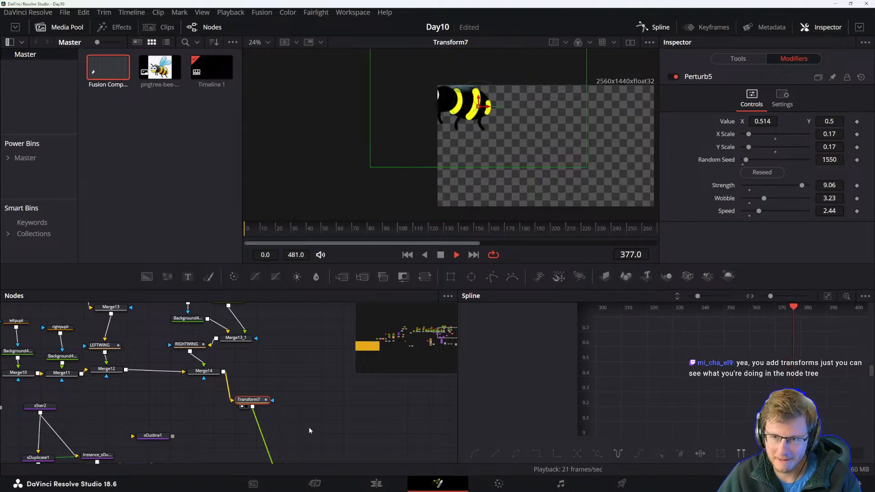
{"action": "scroll", "coordinate": [309, 430], "scroll_direction": "down", "scroll_amount": 2}
{"action": "left_click_drag", "start_coordinate": [321, 451], "coordinate": [299, 384]}
{"action": "left_click", "coordinate": [313, 354]}
{"action": "key", "text": "space"}
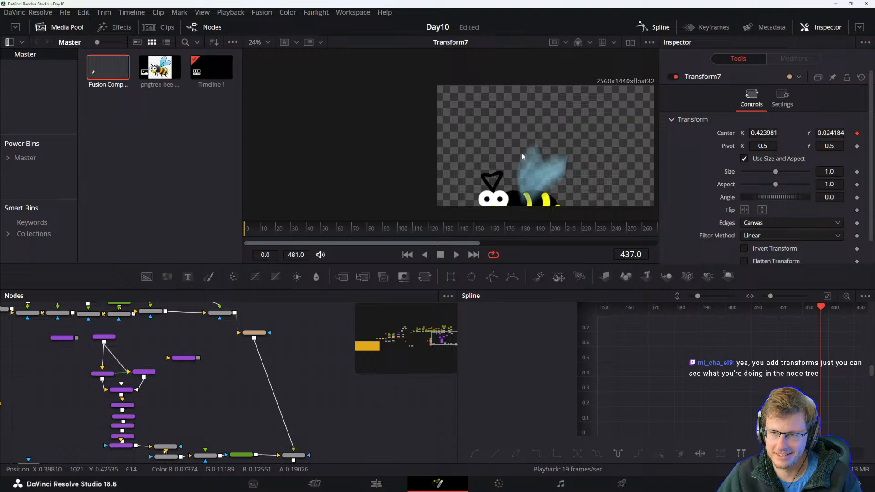
Add a Transform node after Transform7, view it, and scale the whole bee down to about 0.28.
{"action": "left_click_drag", "start_coordinate": [540, 149], "coordinate": [511, 131]}
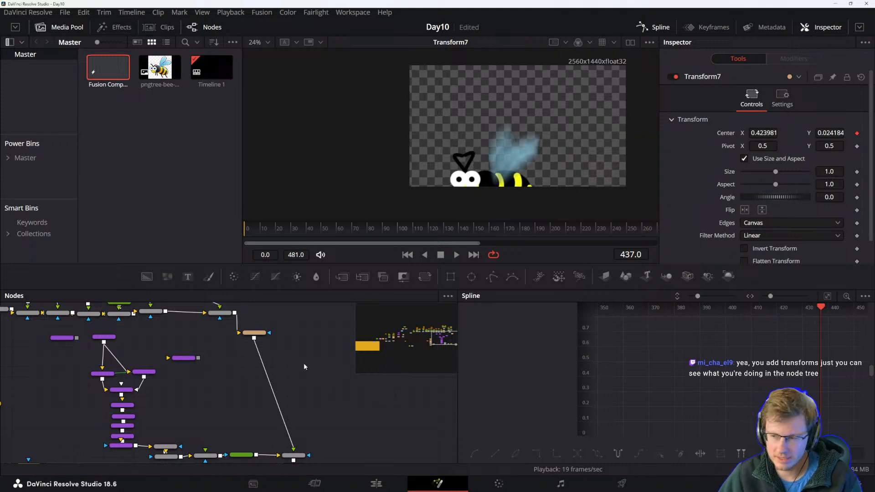
{"action": "scroll", "coordinate": [270, 392], "scroll_direction": "up", "scroll_amount": 3}
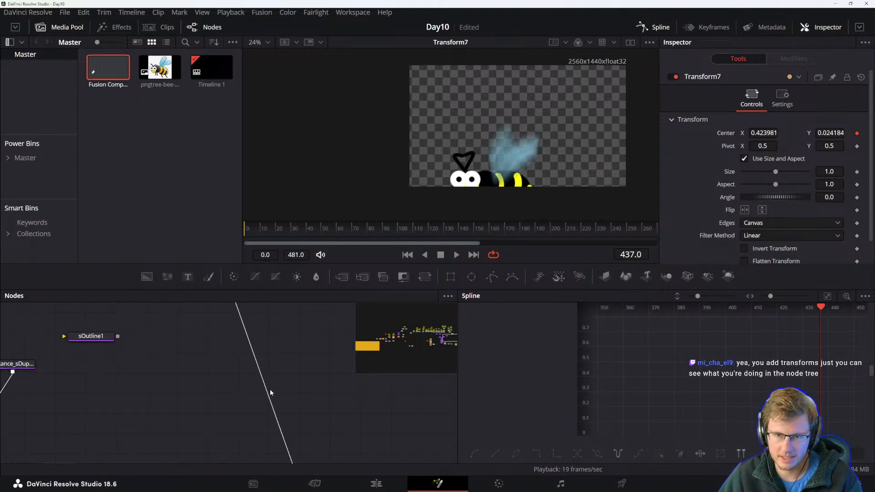
{"action": "left_click_drag", "start_coordinate": [285, 344], "coordinate": [306, 414]}
{"action": "left_click", "coordinate": [256, 354]}
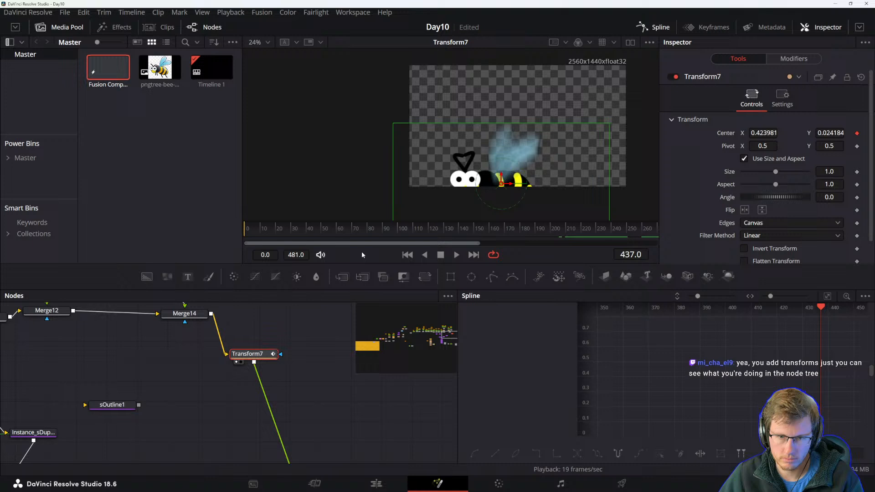
{"action": "left_click", "coordinate": [423, 275]}
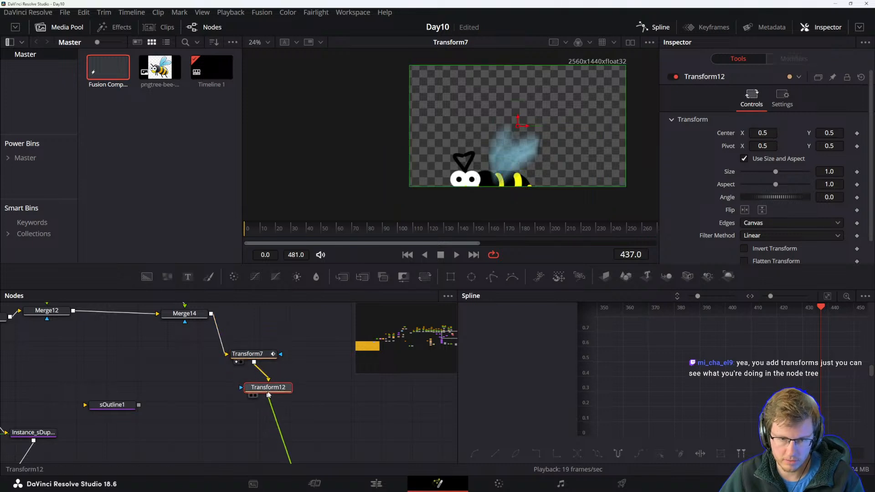
{"action": "left_click_drag", "start_coordinate": [776, 173], "coordinate": [759, 172]}
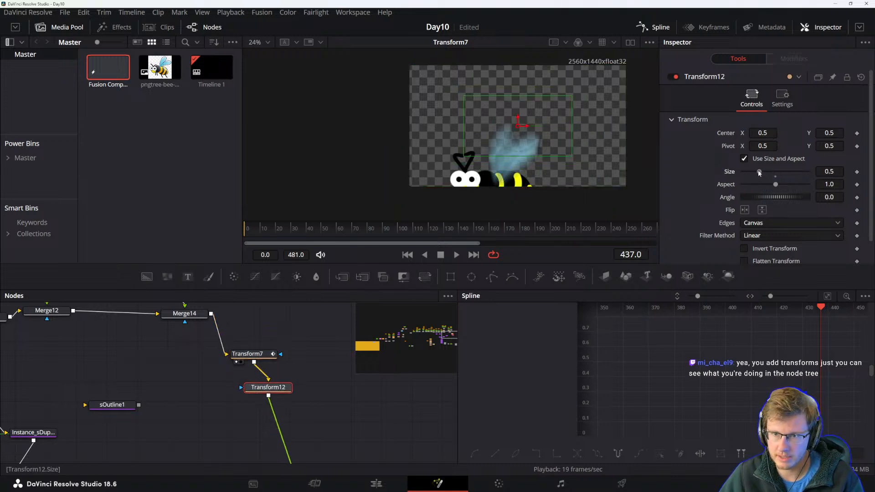
{"action": "key", "text": "1"}
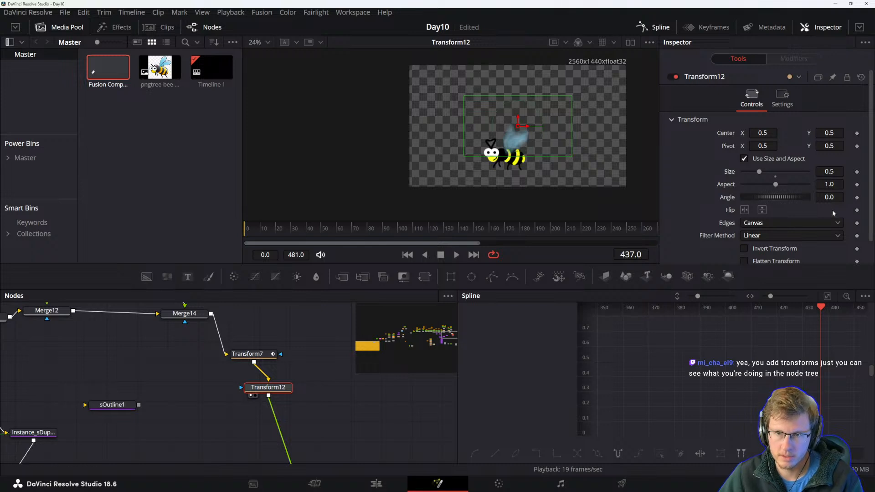
{"action": "left_click_drag", "start_coordinate": [761, 173], "coordinate": [751, 171]}
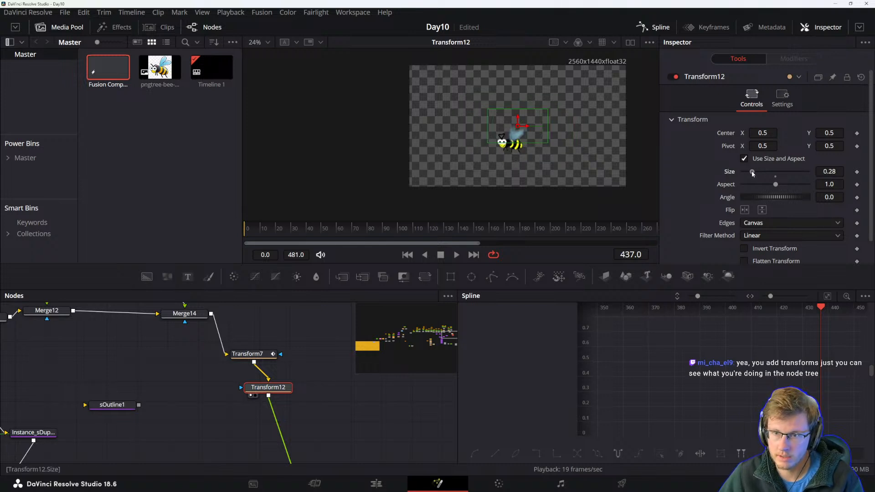
{"action": "key", "text": "space"}
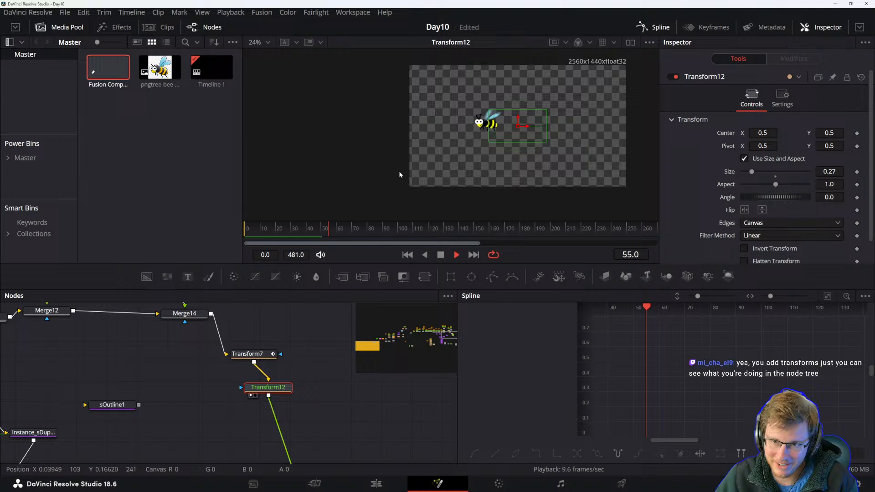
Enlarge the viewer area, inspect the Merge23 node and play back the composition.
{"action": "scroll", "coordinate": [492, 137], "scroll_direction": "up", "scroll_amount": 2}
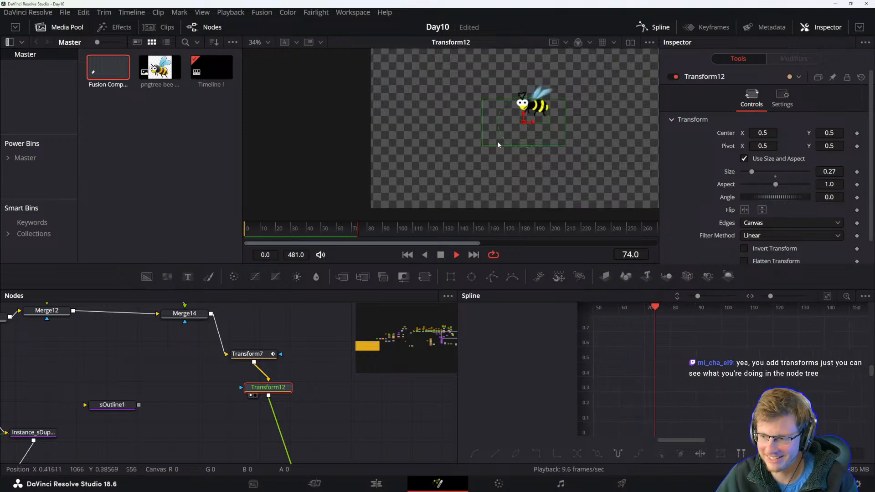
{"action": "left_click_drag", "start_coordinate": [592, 161], "coordinate": [540, 159]}
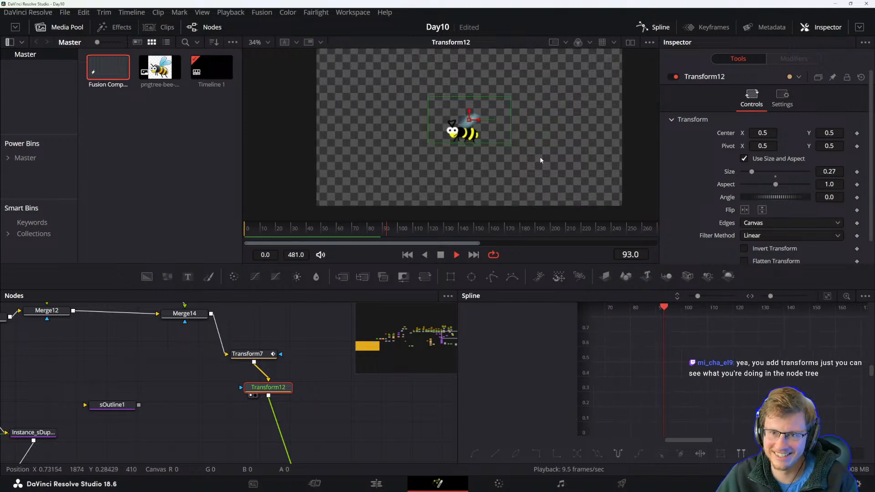
{"action": "left_click_drag", "start_coordinate": [469, 289], "coordinate": [469, 322]}
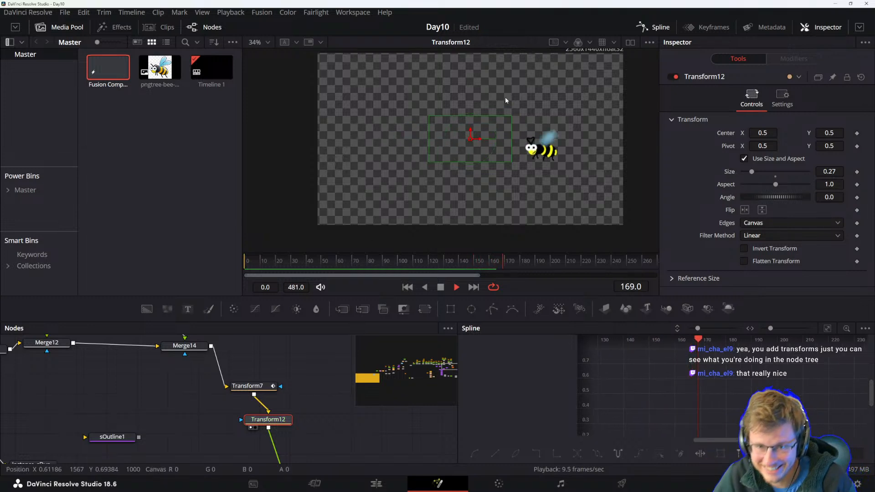
{"action": "left_click_drag", "start_coordinate": [332, 419], "coordinate": [316, 338]}
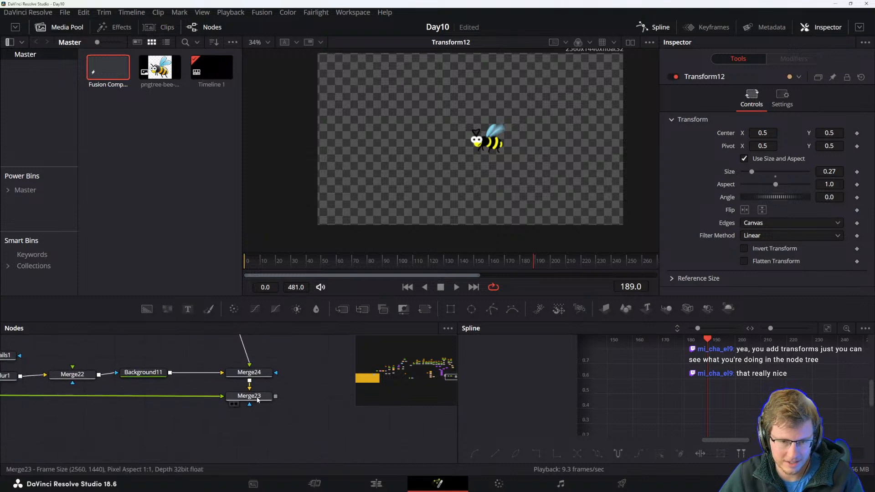
{"action": "left_click", "coordinate": [260, 398]}
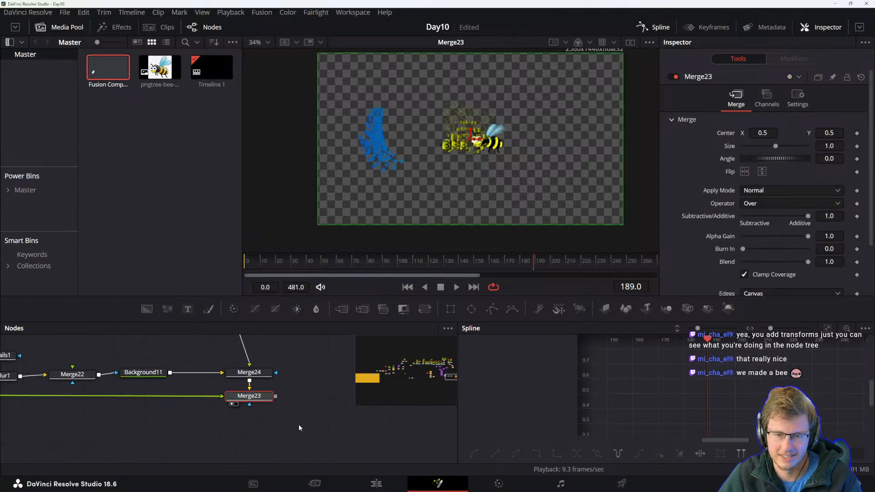
{"action": "left_click", "coordinate": [300, 427]}
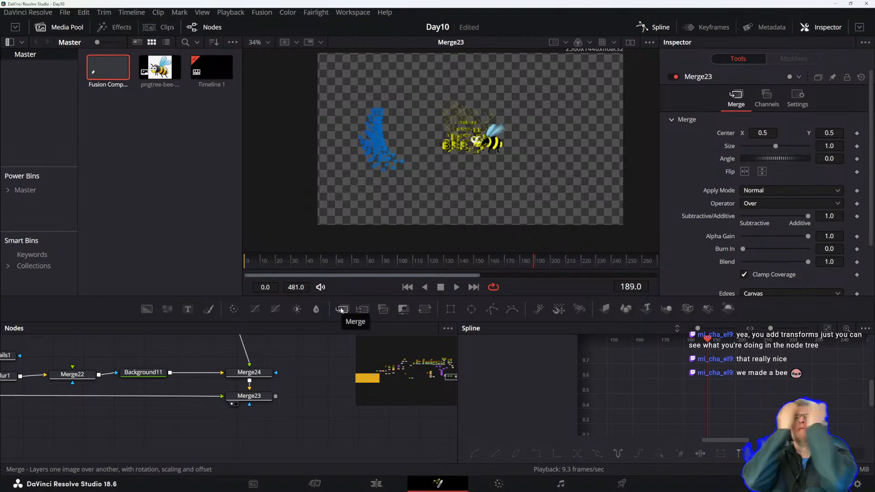
{"action": "key", "text": "space"}
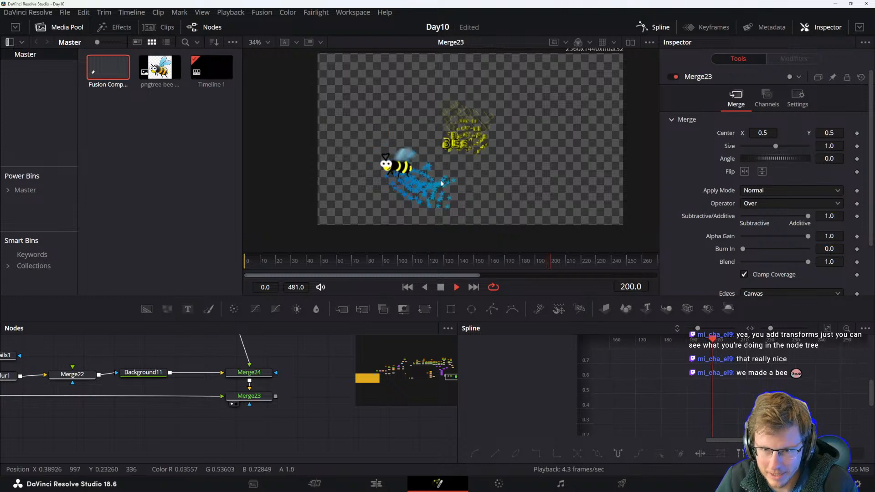
Inspect the Background11, Merge22, Transform11, Transform10 and Perturb nodes in the viewer.
{"action": "key", "text": "space"}
{"action": "left_click_drag", "start_coordinate": [242, 425], "coordinate": [280, 447]}
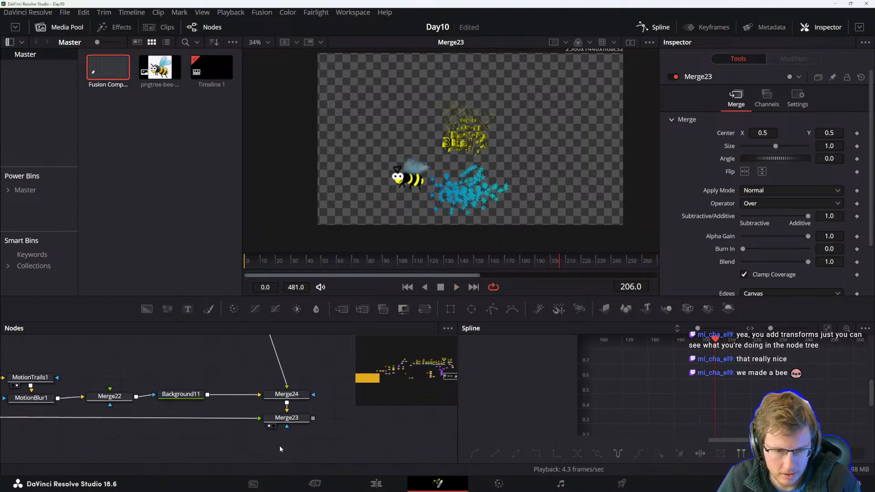
{"action": "left_click", "coordinate": [192, 395]}
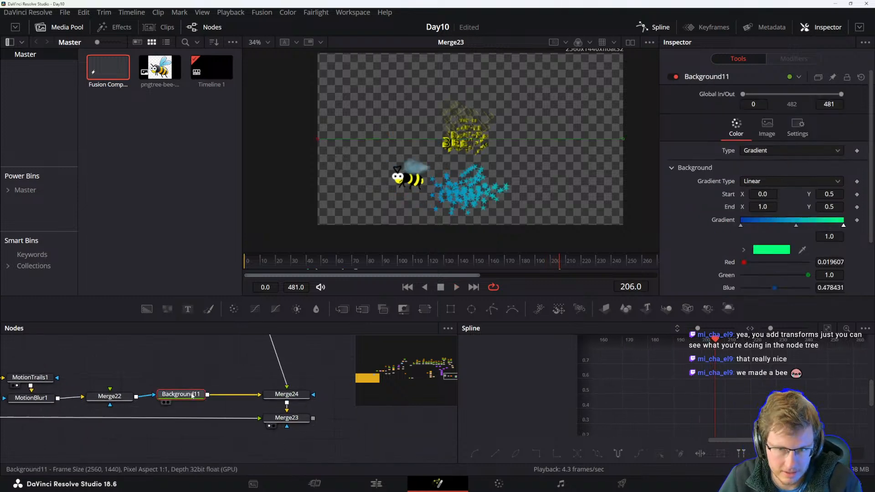
{"action": "left_click", "coordinate": [110, 396]}
{"action": "key", "text": "1"}
{"action": "left_click_drag", "start_coordinate": [151, 382], "coordinate": [294, 368]}
{"action": "left_click_drag", "start_coordinate": [238, 412], "coordinate": [403, 425]}
{"action": "left_click", "coordinate": [274, 398]}
{"action": "key", "text": "1"}
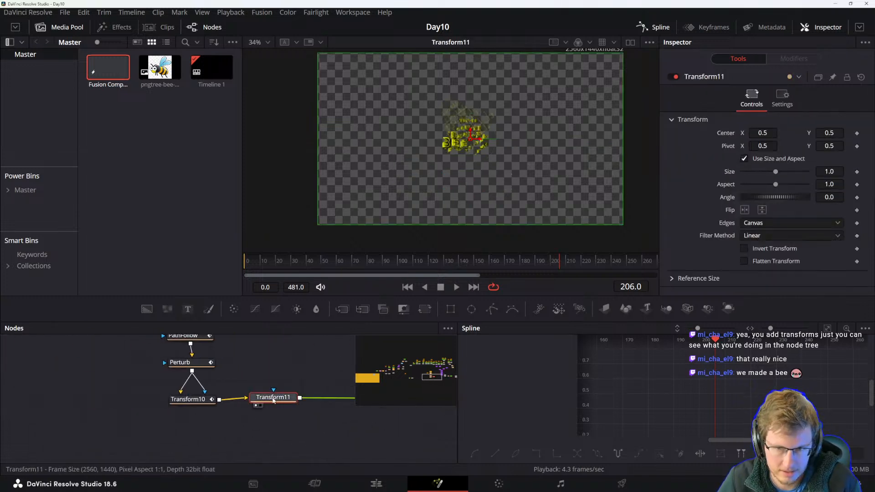
{"action": "left_click", "coordinate": [189, 400]}
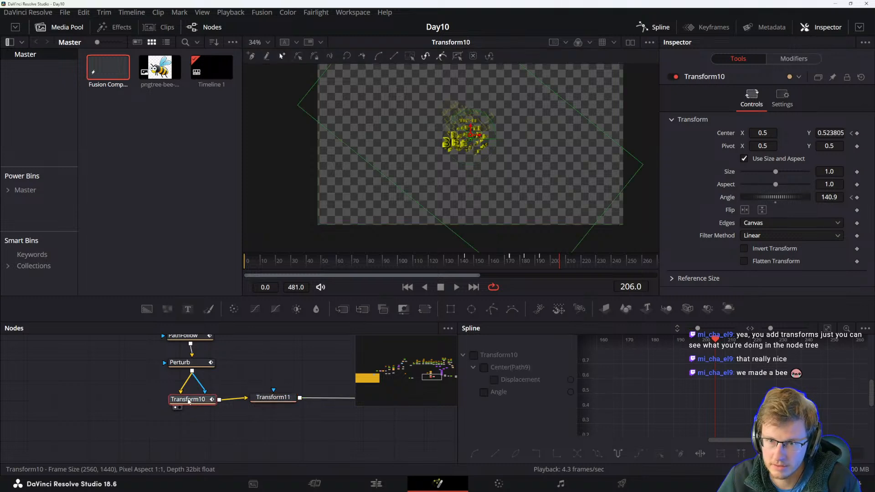
{"action": "left_click", "coordinate": [194, 367]}
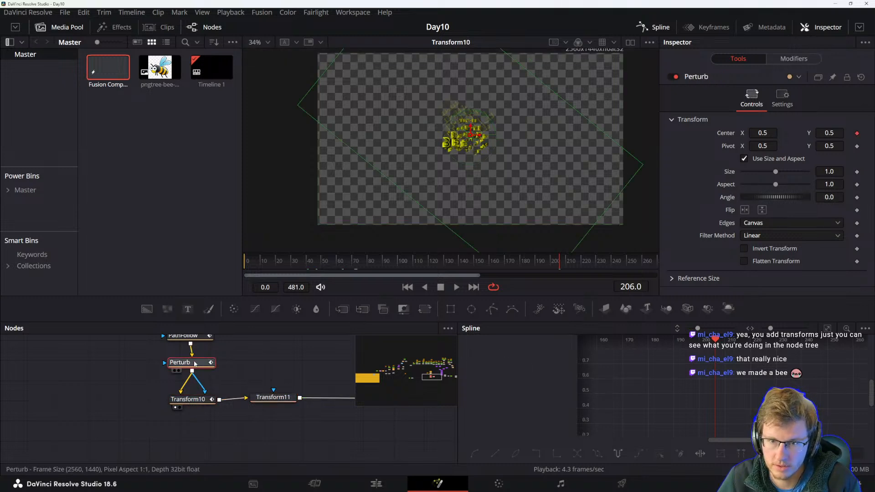
{"action": "left_click", "coordinate": [190, 401]}
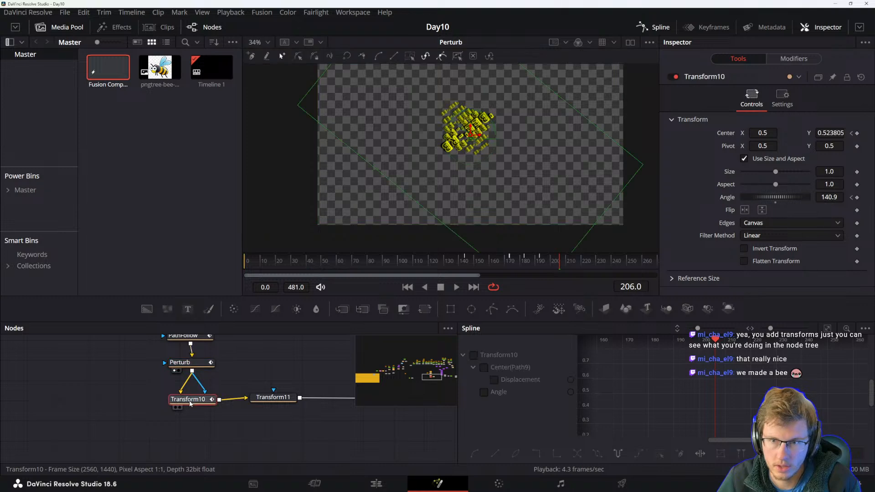
{"action": "left_click", "coordinate": [194, 363]}
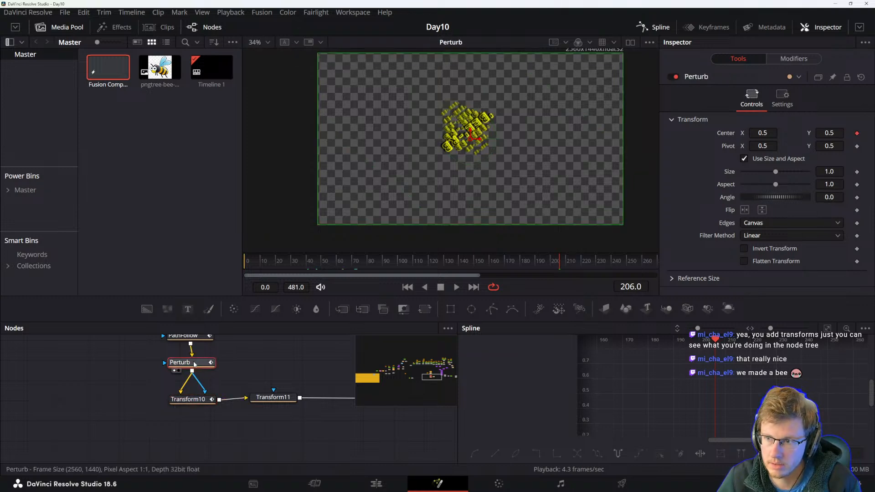
{"action": "left_click", "coordinate": [249, 364]}
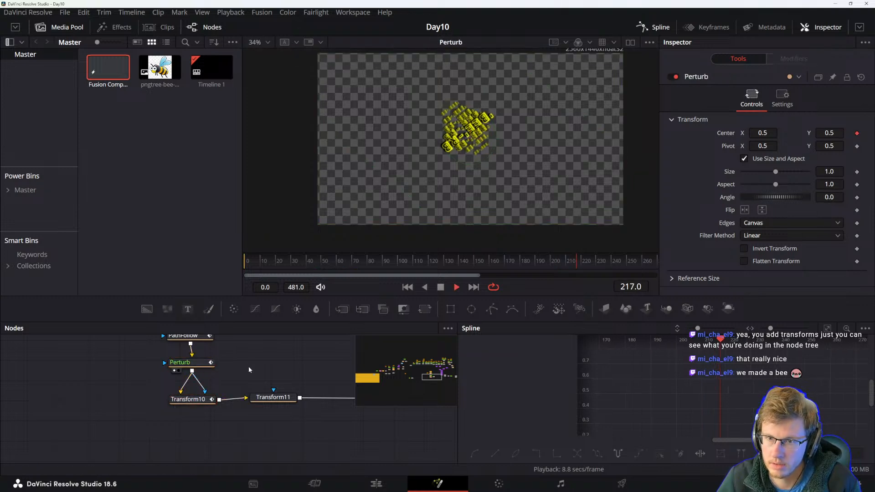
{"action": "left_click", "coordinate": [199, 400]}
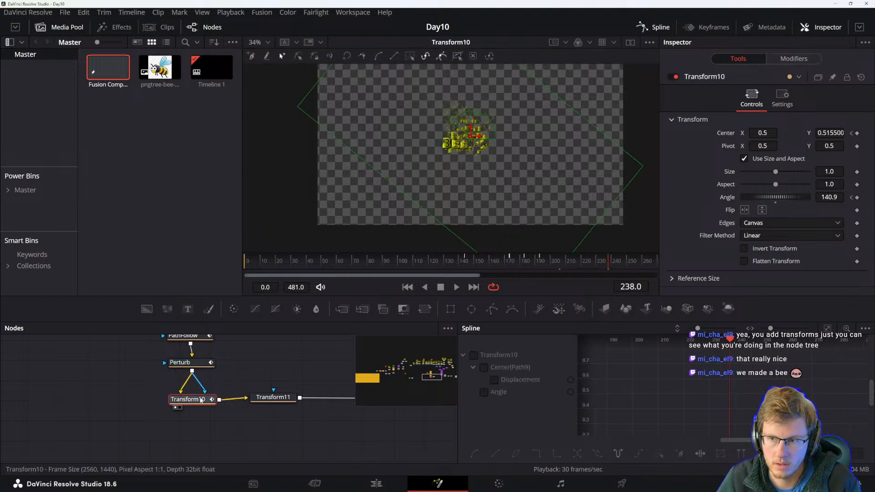
Step through Transform10's angle keyframes and review its Path9 modifier during playback.
{"action": "left_click_drag", "start_coordinate": [778, 197], "coordinate": [759, 199]}
{"action": "key", "text": "ctrl+z"}
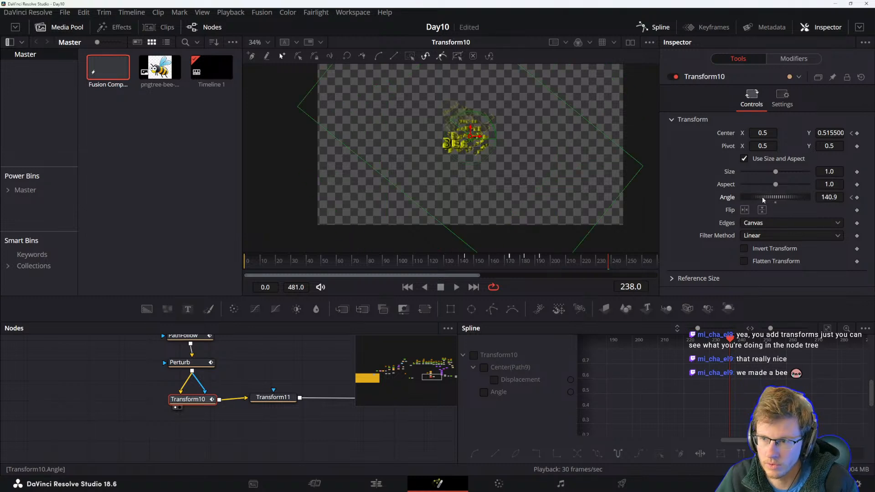
{"action": "left_click", "coordinate": [850, 198]}
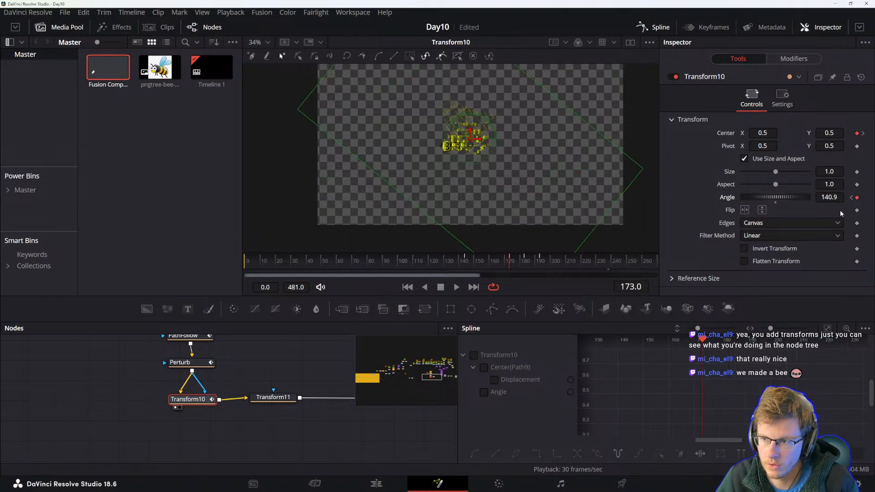
{"action": "key", "text": "space"}
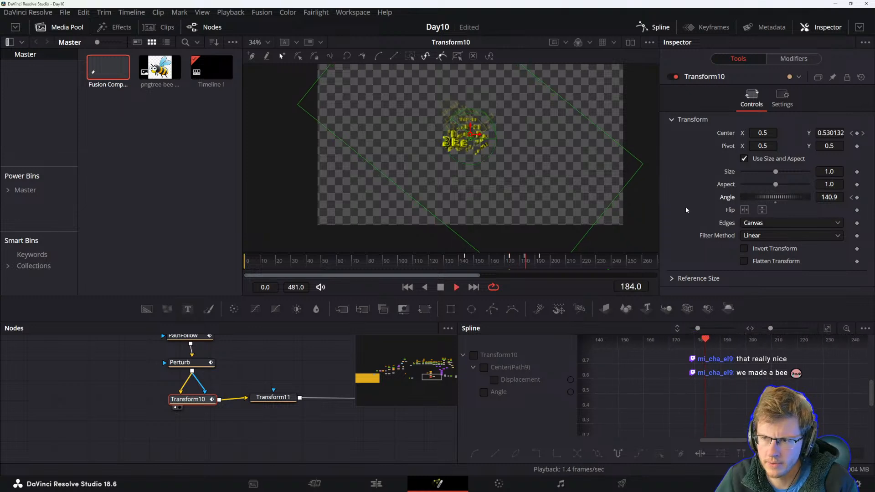
{"action": "key", "text": "space"}
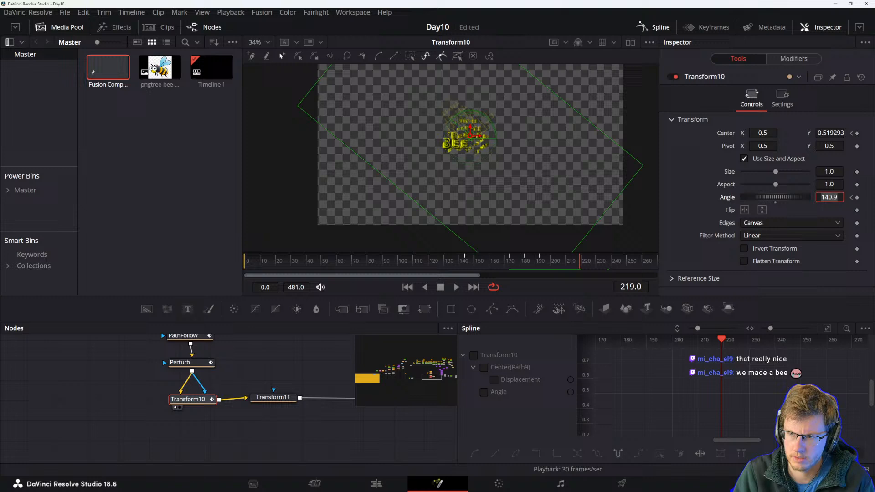
{"action": "left_click", "coordinate": [851, 197]}
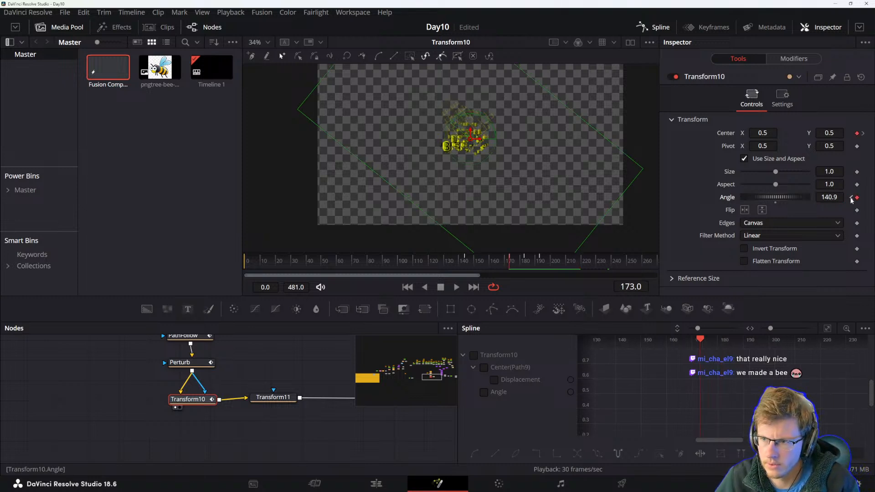
{"action": "left_click", "coordinate": [850, 197]}
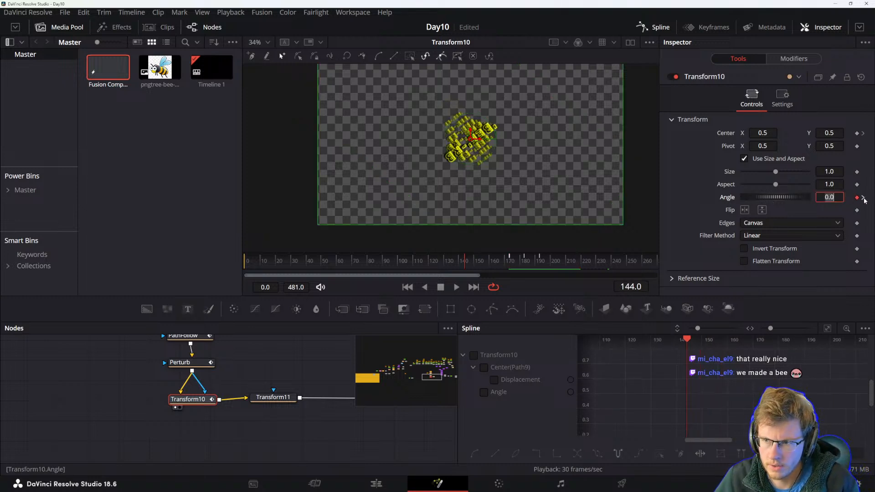
{"action": "left_click", "coordinate": [863, 197]}
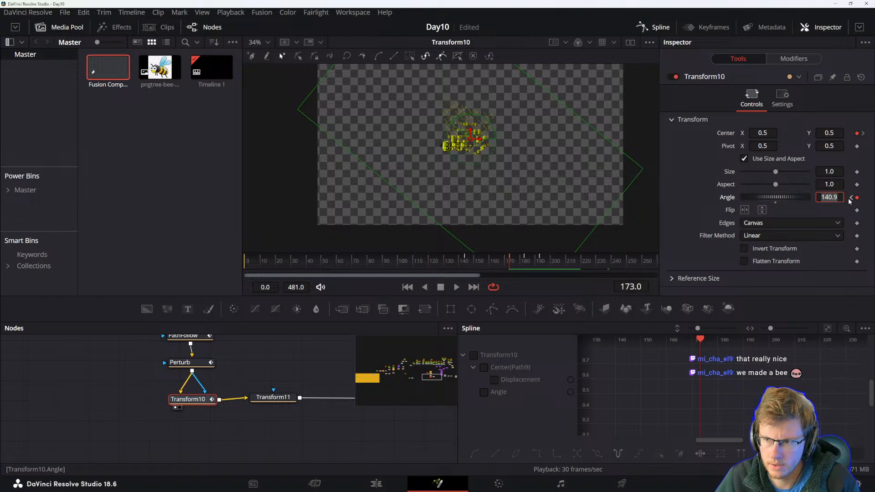
{"action": "left_click", "coordinate": [808, 58]}
{"action": "left_click", "coordinate": [695, 79]}
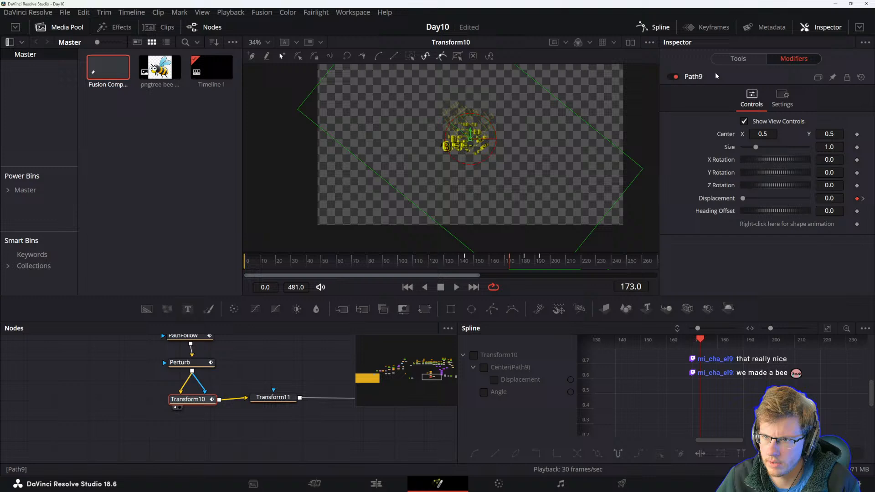
{"action": "key", "text": "space"}
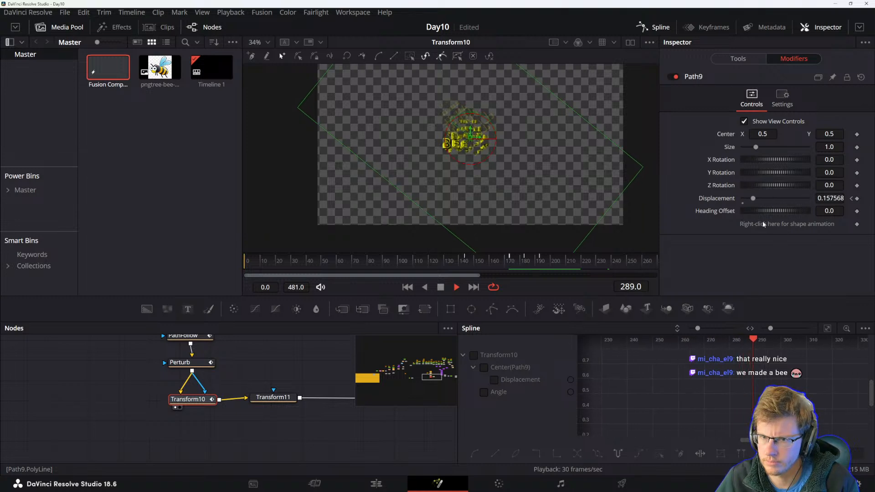
{"action": "key", "text": "space"}
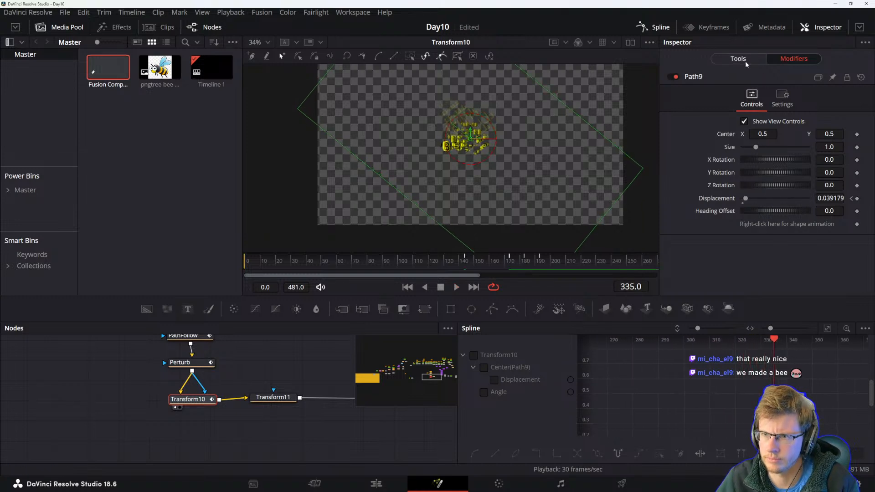
{"action": "left_click", "coordinate": [746, 62]}
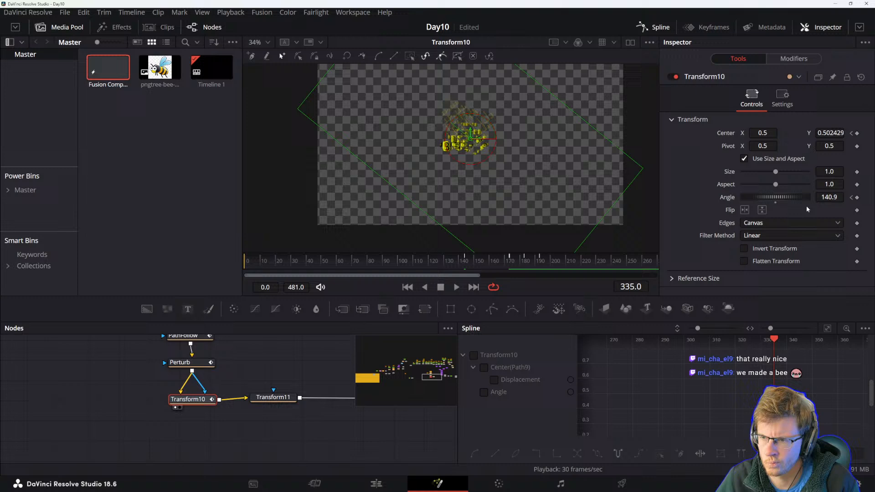
Set Transform10's angle to 0 at frame 335 and play back the rotation.
{"action": "type", "text": "0"}
{"action": "key", "text": "Tab"}
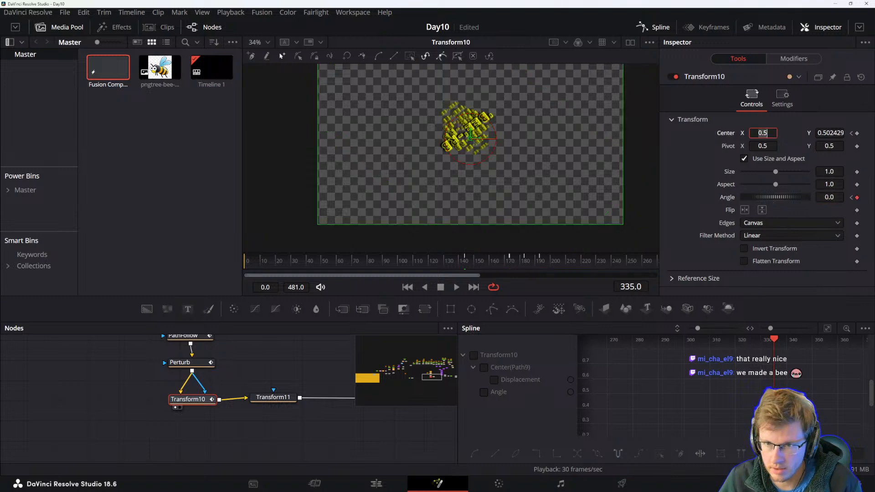
{"action": "left_click", "coordinate": [261, 431]}
{"action": "key", "text": "space"}
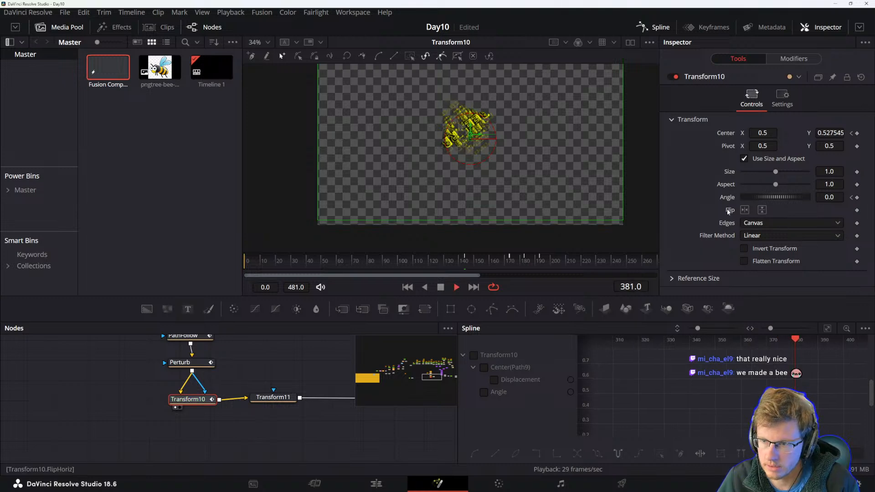
{"action": "key", "text": "space"}
Play back the composition to review the bee's rotation in the node chain.
{"action": "scroll", "coordinate": [456, 146], "scroll_direction": "up", "scroll_amount": 5}
{"action": "scroll", "coordinate": [433, 142], "scroll_direction": "down", "scroll_amount": 5}
{"action": "scroll", "coordinate": [192, 394], "scroll_direction": "up", "scroll_amount": 3}
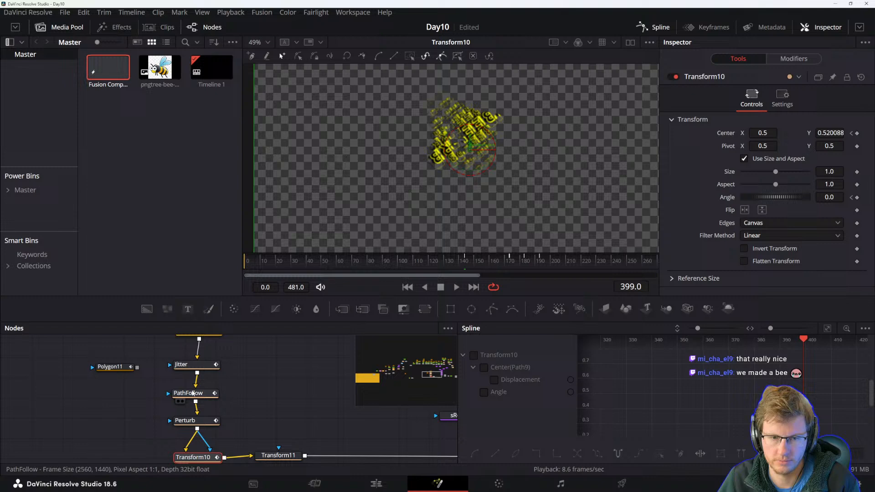
{"action": "key", "text": "space"}
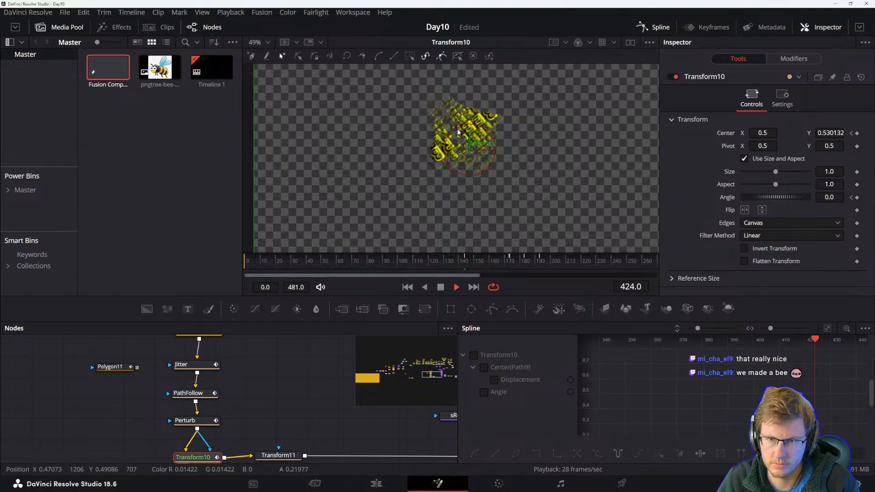
{"action": "key", "text": "space"}
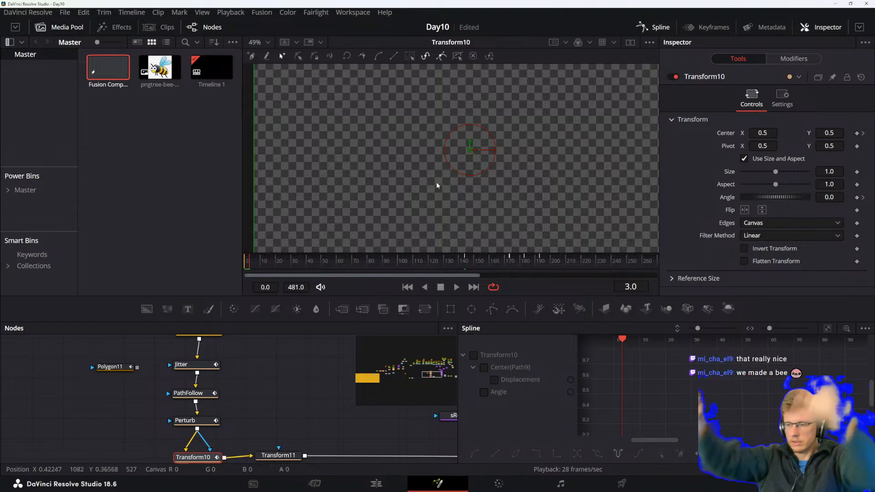
{"action": "scroll", "coordinate": [313, 401], "scroll_direction": "down", "scroll_amount": 1}
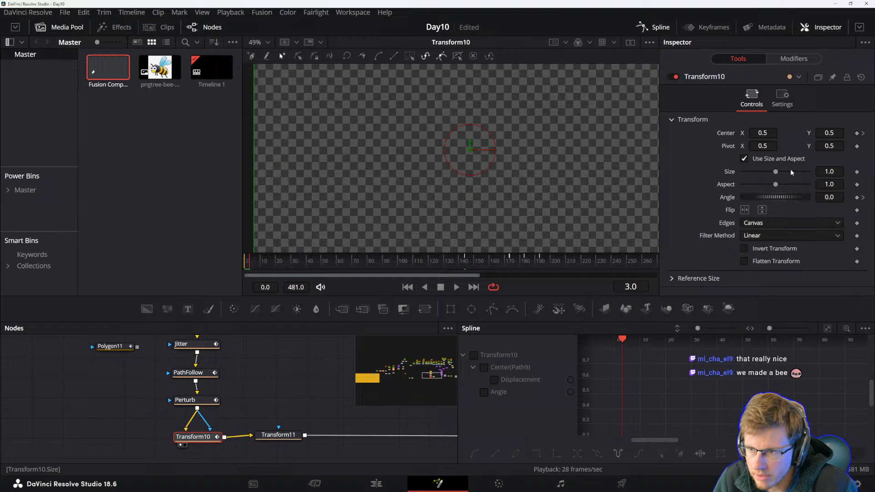
Jump to Transform10's angle keyframe at frame 144, open the Angle options and replay the rotation.
{"action": "left_click", "coordinate": [863, 197]}
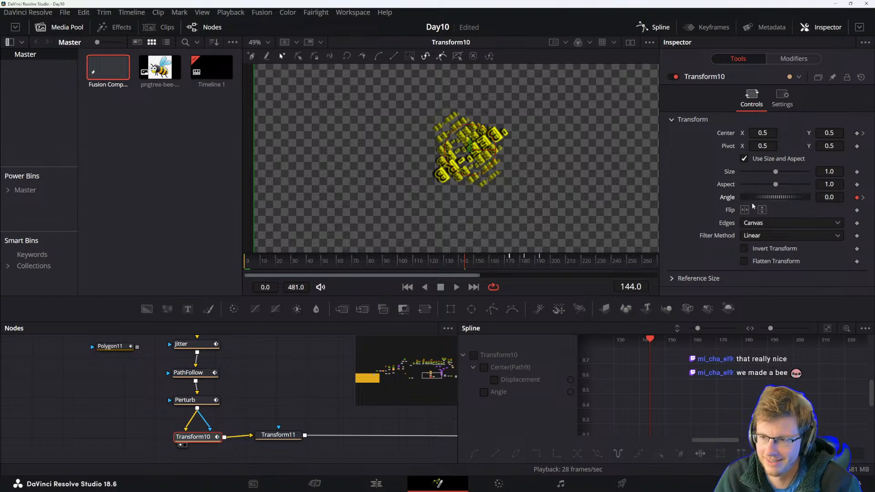
{"action": "right_click", "coordinate": [727, 197]}
{"action": "left_click", "coordinate": [727, 200]}
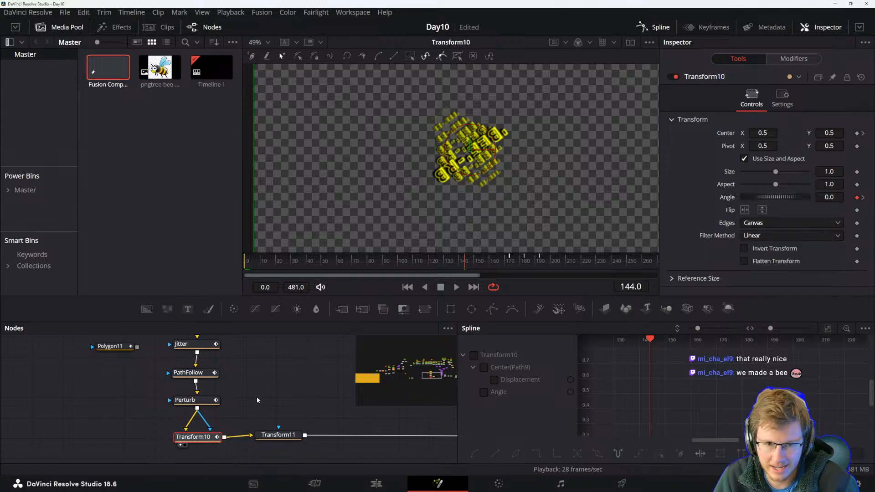
{"action": "key", "text": "space"}
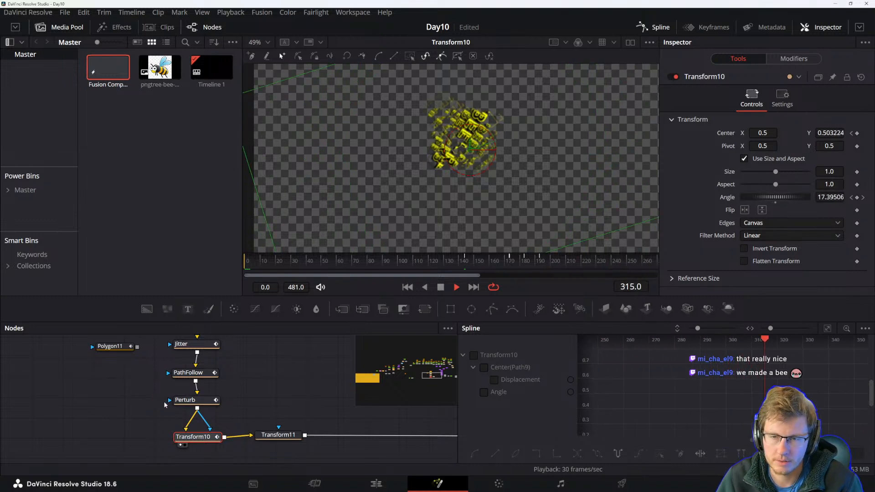
{"action": "key", "text": "space"}
View Transform11 and Merge23 in the viewer while navigating the node tree.
{"action": "left_click", "coordinate": [280, 436]}
{"action": "key", "text": "1"}
{"action": "left_click", "coordinate": [296, 404]}
{"action": "key", "text": "space"}
{"action": "key", "text": "space"}
{"action": "left_click_drag", "start_coordinate": [368, 421], "coordinate": [113, 404]}
{"action": "left_click_drag", "start_coordinate": [272, 410], "coordinate": [154, 429]}
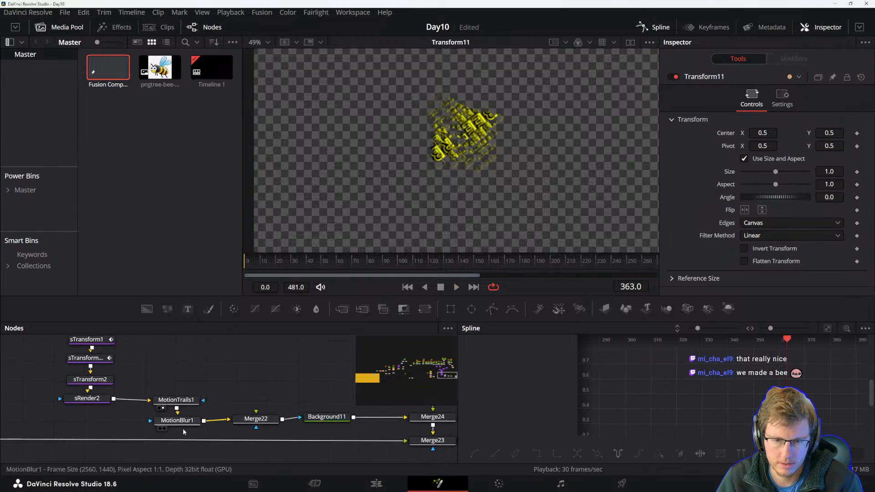
{"action": "left_click_drag", "start_coordinate": [398, 434], "coordinate": [176, 415]}
{"action": "left_click", "coordinate": [216, 423]}
{"action": "key", "text": "1"}
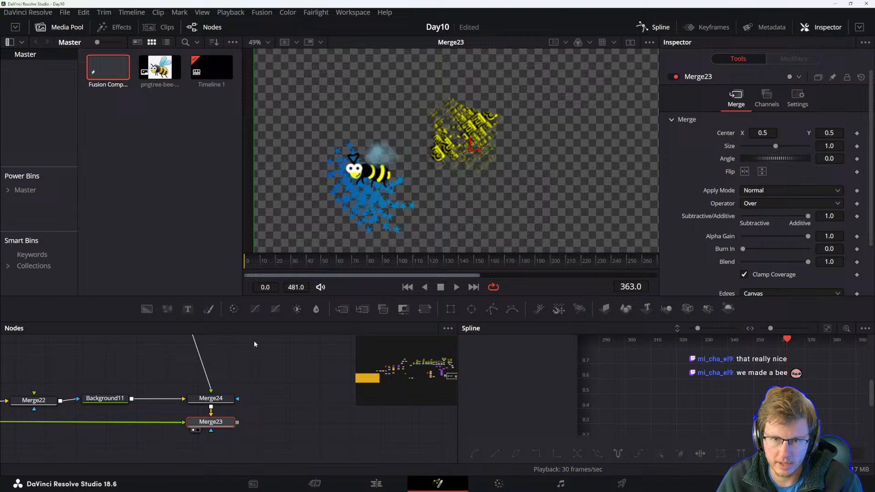
{"action": "left_click_drag", "start_coordinate": [113, 439], "coordinate": [211, 452]}
View the Jitter and PathFollow nodes and scrub the timeline to check the bee's path.
{"action": "left_click", "coordinate": [271, 399]}
{"action": "key", "text": "1"}
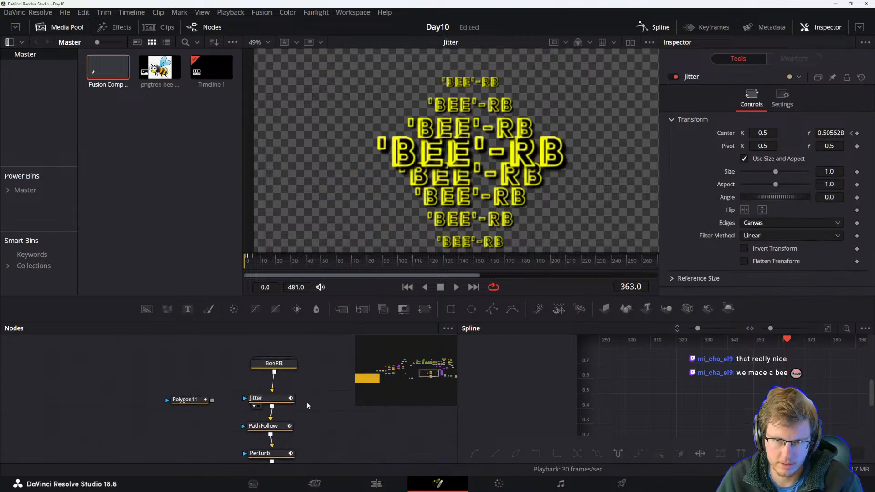
{"action": "left_click_drag", "start_coordinate": [293, 425], "coordinate": [290, 420]}
{"action": "left_click", "coordinate": [262, 422]}
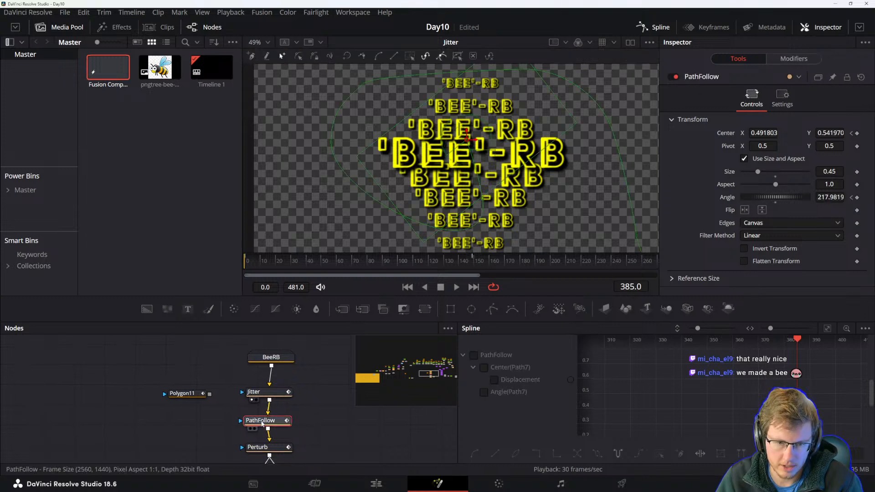
{"action": "key", "text": "1"}
{"action": "left_click", "coordinate": [334, 412]}
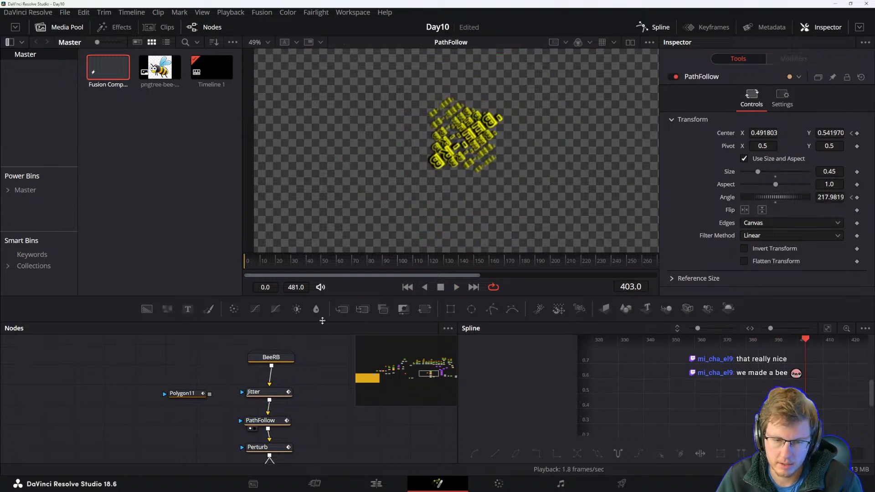
{"action": "left_click_drag", "start_coordinate": [292, 261], "coordinate": [411, 269]}
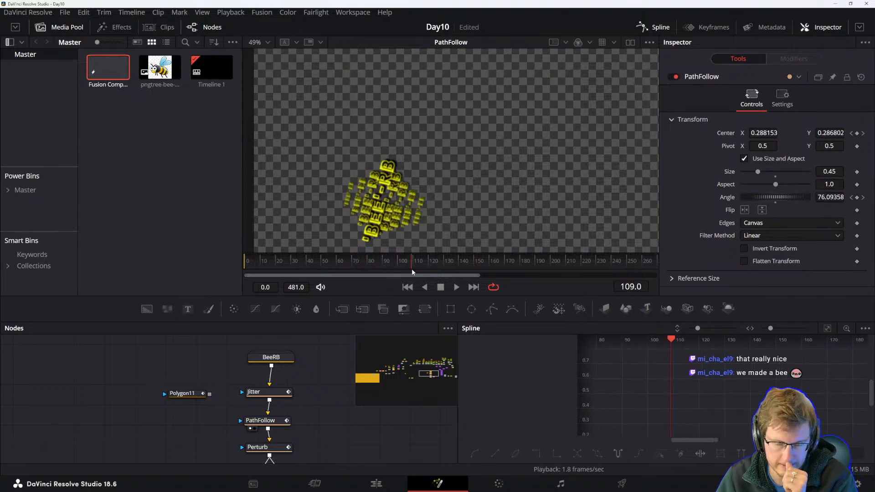
Select the Perturb node and scrub the timeline to check its effect on the bee.
{"action": "left_click", "coordinate": [258, 449]}
{"action": "left_click", "coordinate": [282, 263]}
{"action": "left_click_drag", "start_coordinate": [282, 265], "coordinate": [383, 260]}
{"action": "left_click_drag", "start_coordinate": [273, 264], "coordinate": [520, 261]}
{"action": "scroll", "coordinate": [293, 397], "scroll_direction": "down", "scroll_amount": 4}
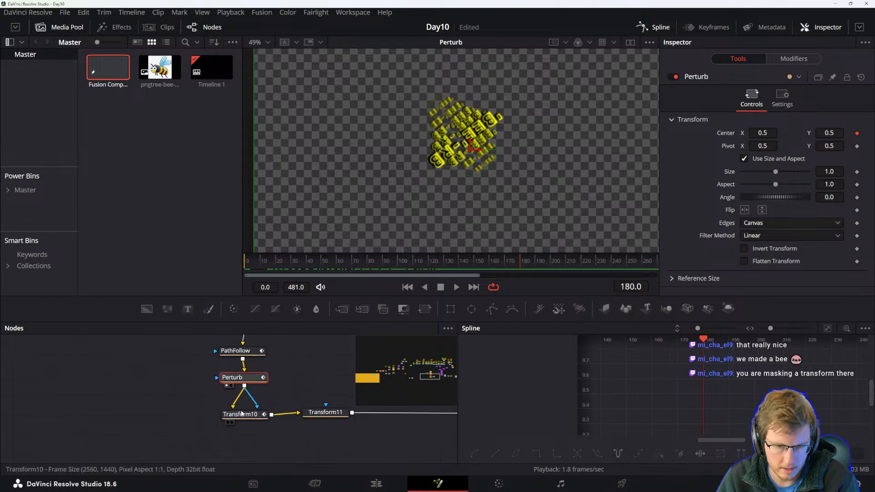
View Transform10, Transform11 and Merge23 in the viewer in turn and play back the composition.
{"action": "left_click", "coordinate": [253, 399]}
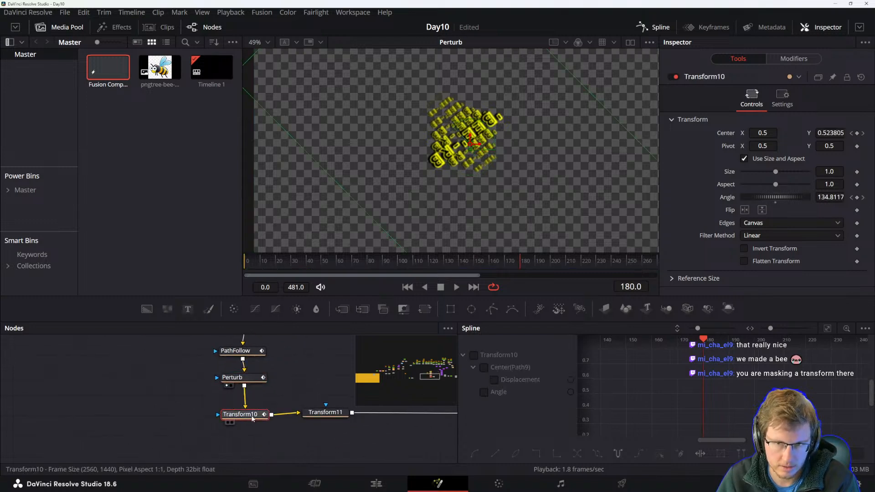
{"action": "left_click", "coordinate": [253, 419]}
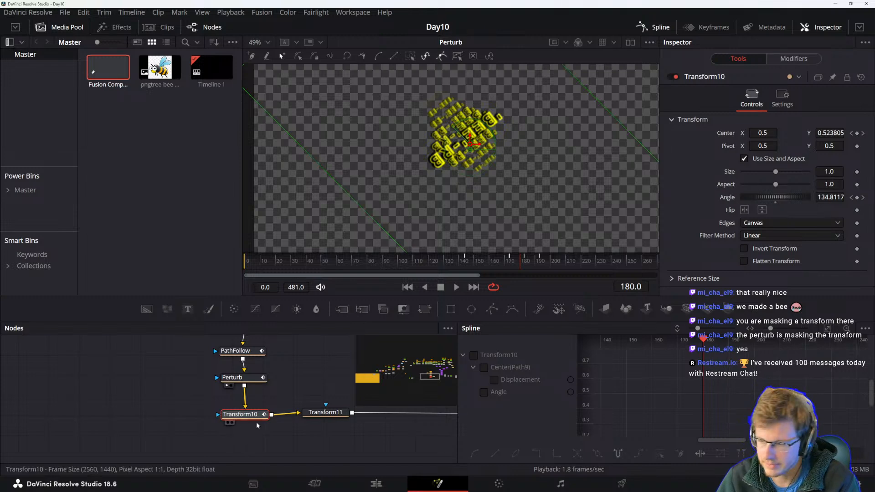
{"action": "key", "text": "1"}
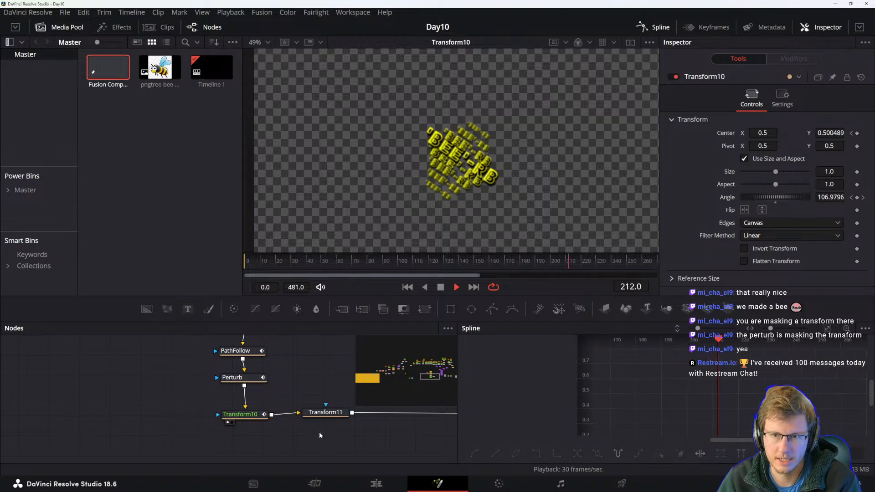
{"action": "left_click", "coordinate": [326, 415]}
{"action": "key", "text": "1"}
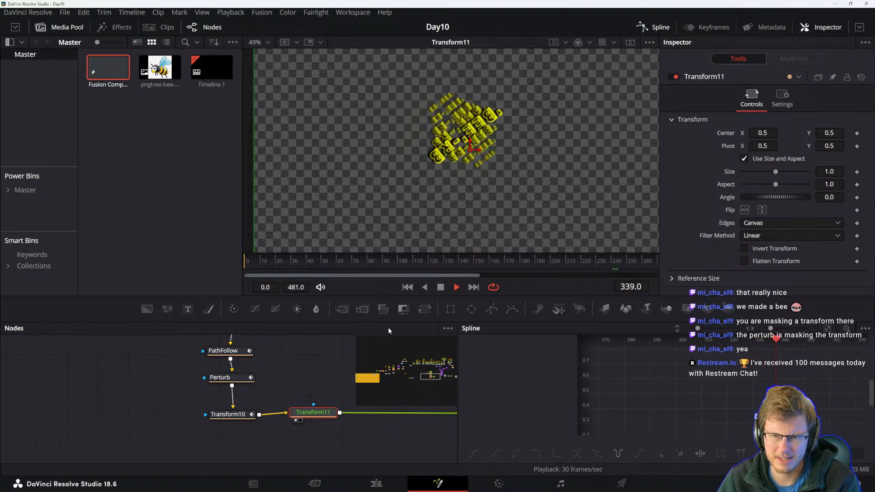
{"action": "key", "text": "space"}
{"action": "scroll", "coordinate": [420, 221], "scroll_direction": "down", "scroll_amount": 1}
{"action": "left_click_drag", "start_coordinate": [342, 434], "coordinate": [50, 431]}
{"action": "left_click", "coordinate": [200, 413]}
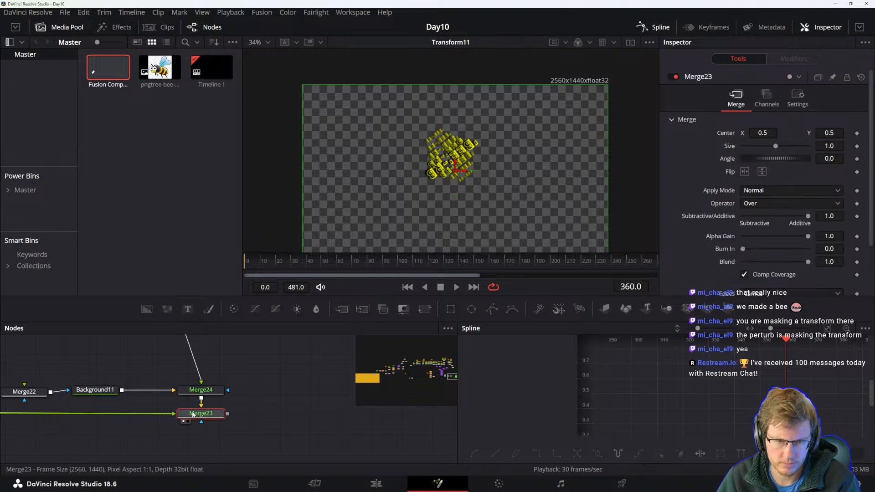
{"action": "key", "text": "1"}
{"action": "left_click", "coordinate": [250, 424]}
{"action": "key", "text": "space"}
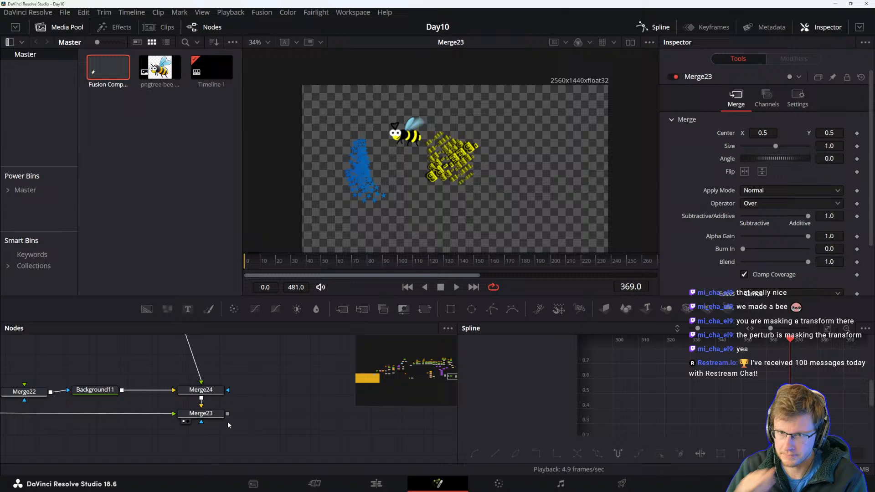
Zoom and pan around the whole node tree to examine the network leading into Merge23.
{"action": "scroll", "coordinate": [278, 396], "scroll_direction": "down", "scroll_amount": 5}
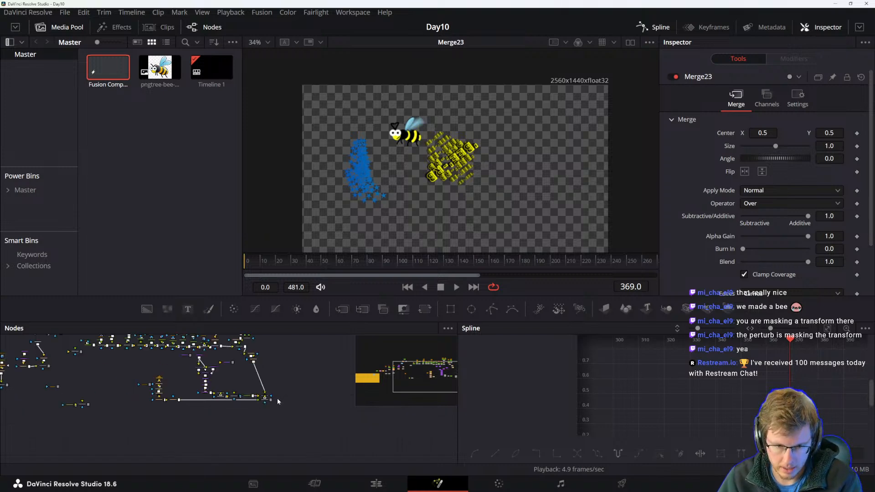
{"action": "left_click_drag", "start_coordinate": [288, 419], "coordinate": [293, 452]}
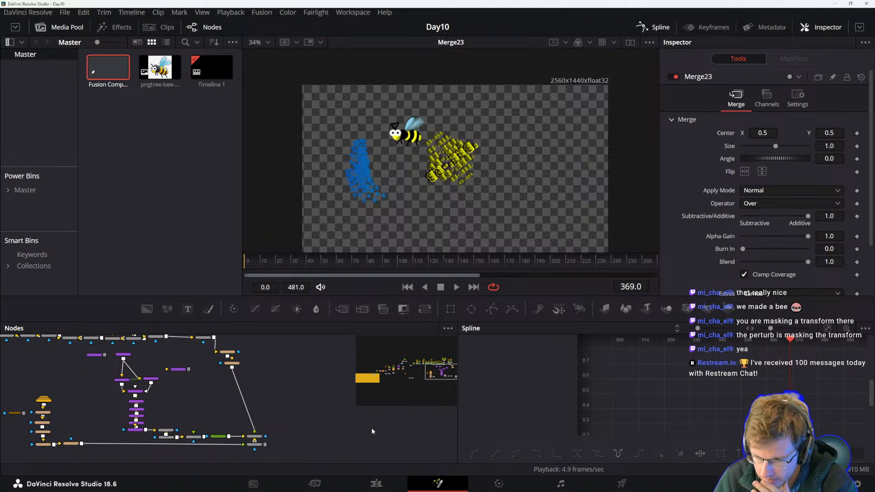
{"action": "scroll", "coordinate": [317, 437], "scroll_direction": "up", "scroll_amount": 2}
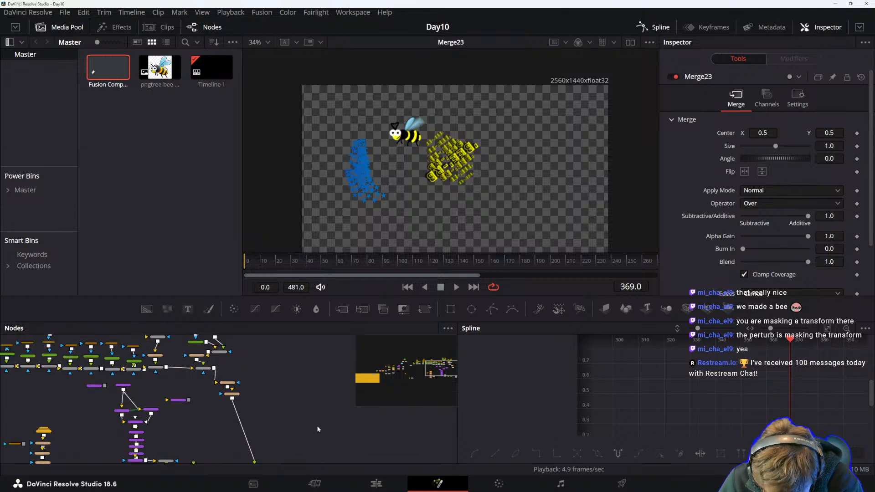
{"action": "scroll", "coordinate": [272, 432], "scroll_direction": "down", "scroll_amount": 3}
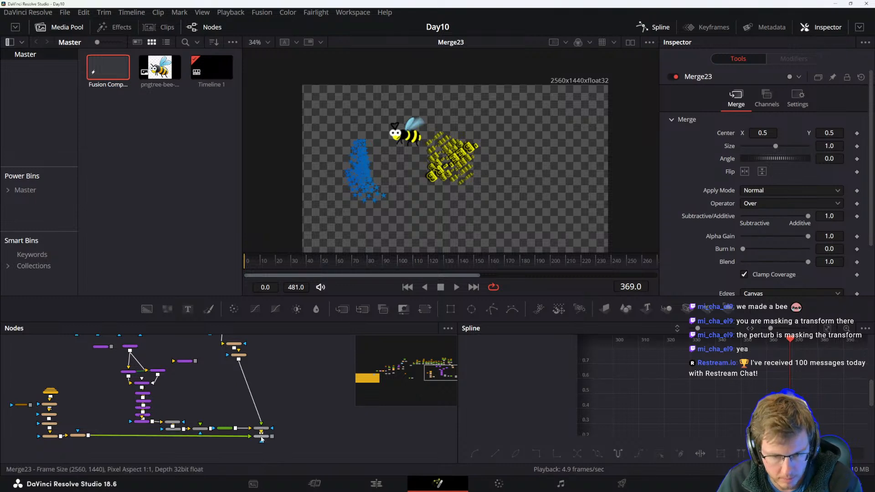
{"action": "scroll", "coordinate": [314, 393], "scroll_direction": "up", "scroll_amount": 3}
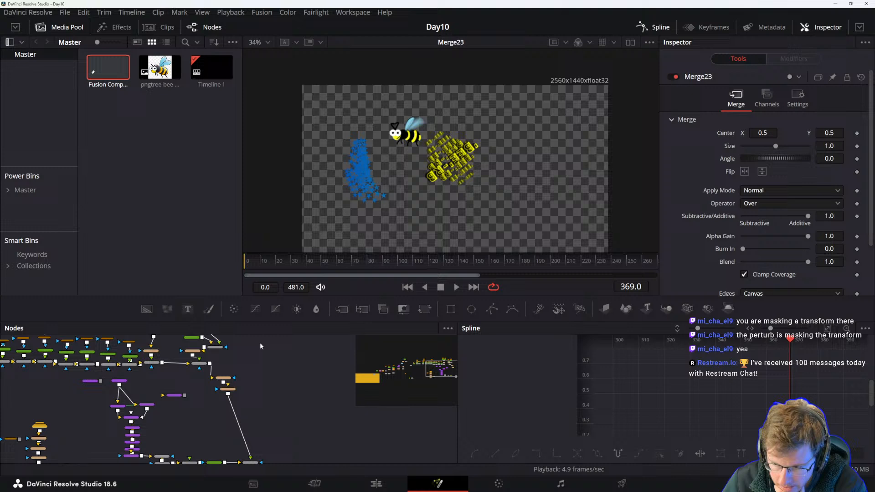
{"action": "scroll", "coordinate": [289, 390], "scroll_direction": "down", "scroll_amount": 2}
{"action": "scroll", "coordinate": [258, 444], "scroll_direction": "up", "scroll_amount": 3}
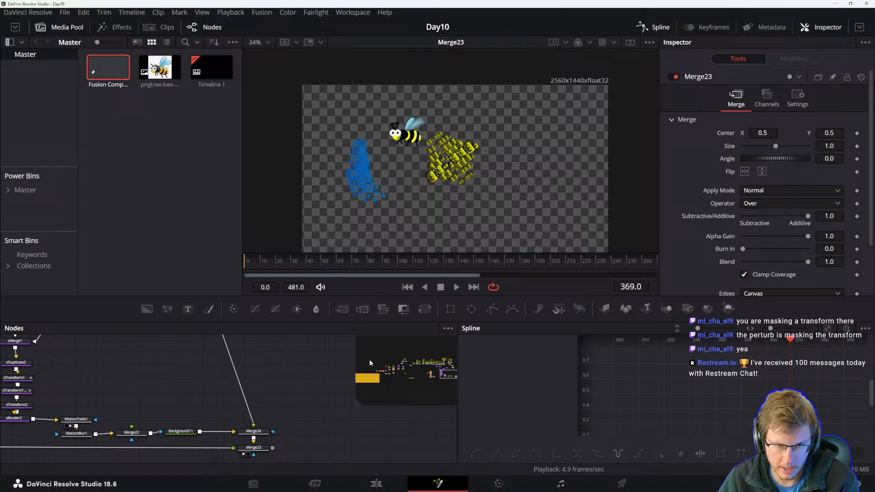
{"action": "left_click_drag", "start_coordinate": [278, 423], "coordinate": [317, 428]}
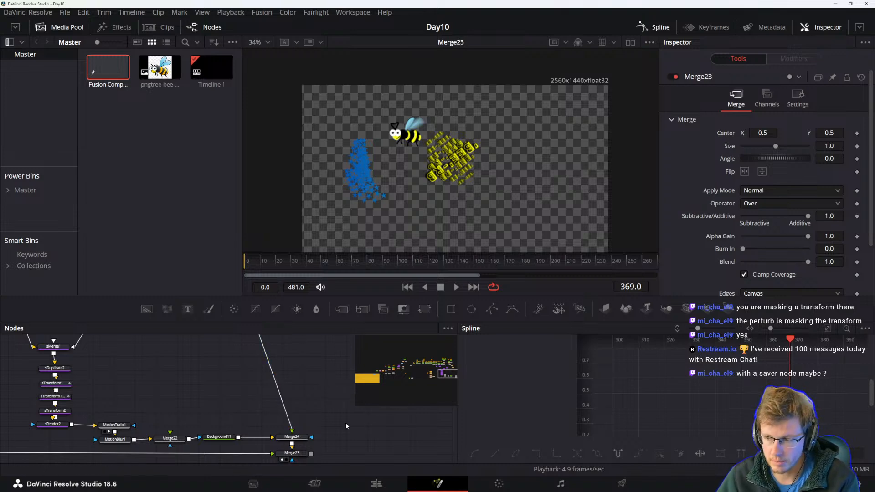
Switch to the DaVinci Resolve Reference Manual PDF and scroll to the SimpleExpression examples table.
{"action": "key", "text": "alt+Tab"}
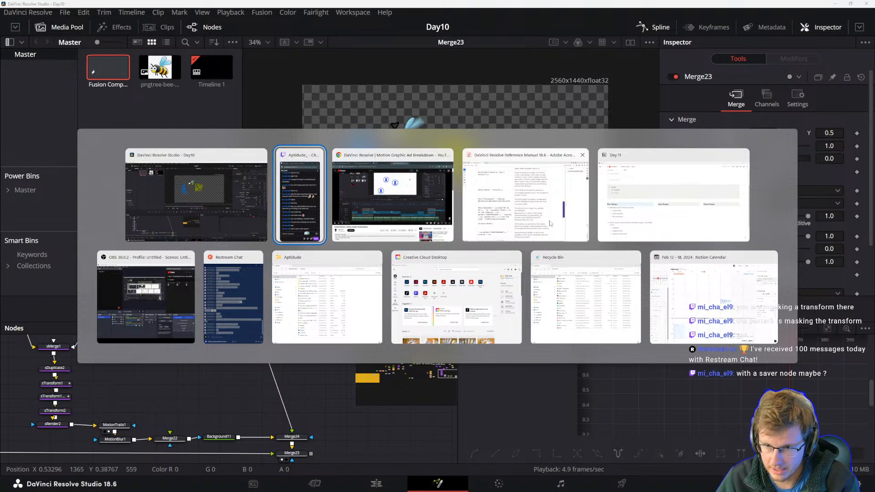
{"action": "left_click", "coordinate": [542, 209]}
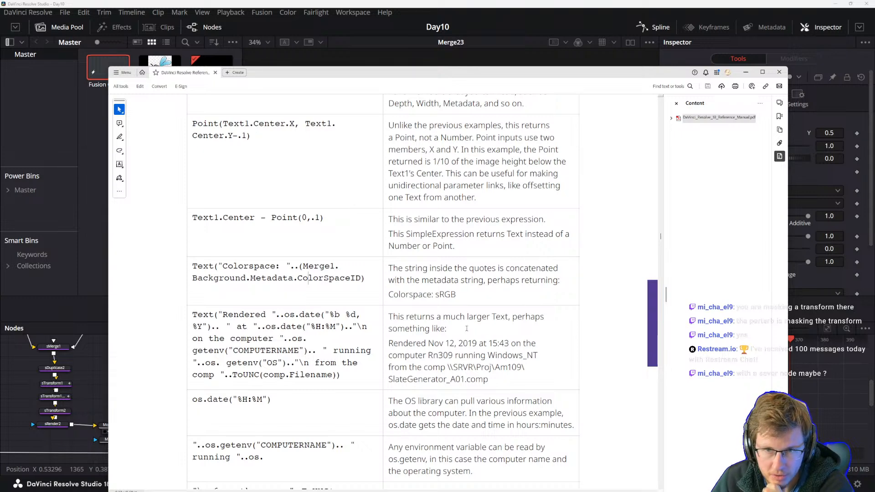
{"action": "scroll", "coordinate": [465, 322], "scroll_direction": "down", "scroll_amount": 10}
{"action": "scroll", "coordinate": [451, 319], "scroll_direction": "up", "scroll_amount": 9}
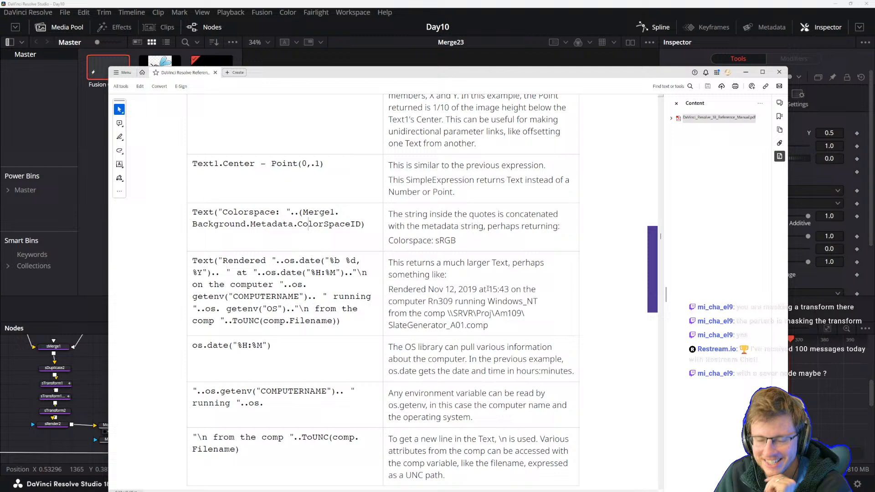
{"action": "scroll", "coordinate": [465, 272], "scroll_direction": "up", "scroll_amount": 1}
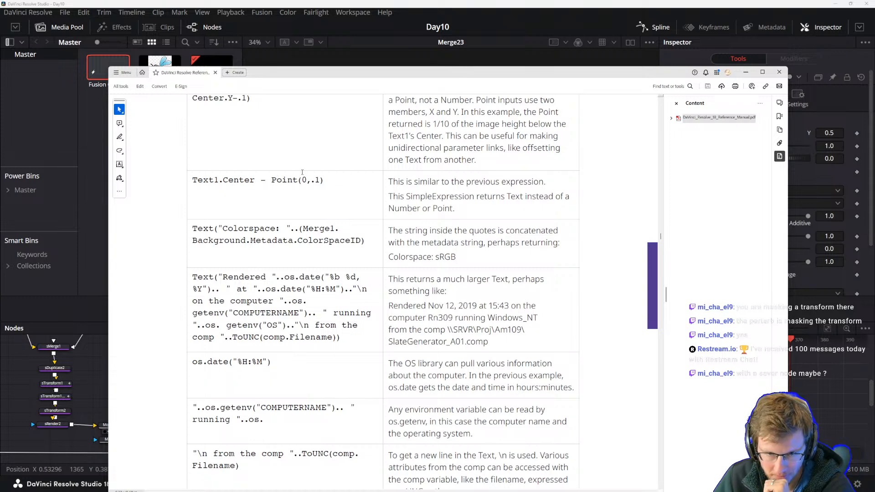
{"action": "left_click_drag", "start_coordinate": [601, 72], "coordinate": [563, 40]}
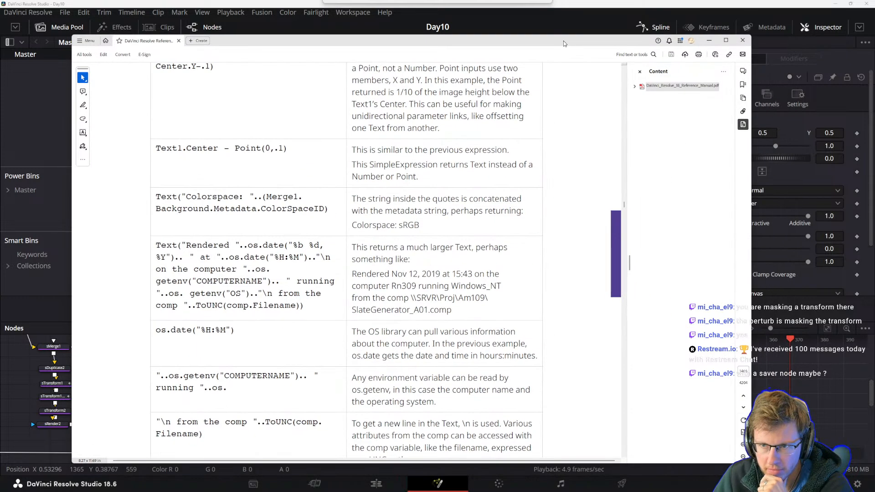
{"action": "scroll", "coordinate": [371, 272], "scroll_direction": "up", "scroll_amount": 5}
{"action": "scroll", "coordinate": [371, 272], "scroll_direction": "up", "scroll_amount": 5}
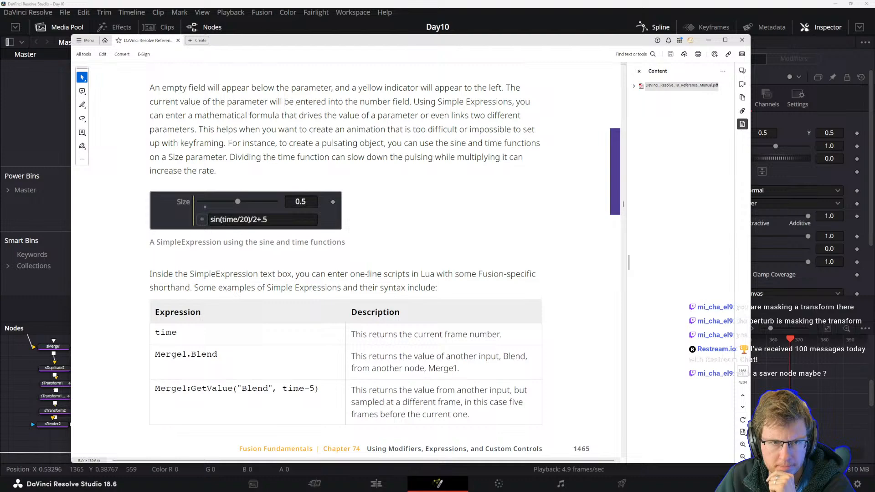
{"action": "scroll", "coordinate": [362, 305], "scroll_direction": "down", "scroll_amount": 5}
{"action": "scroll", "coordinate": [361, 305], "scroll_direction": "down", "scroll_amount": 6}
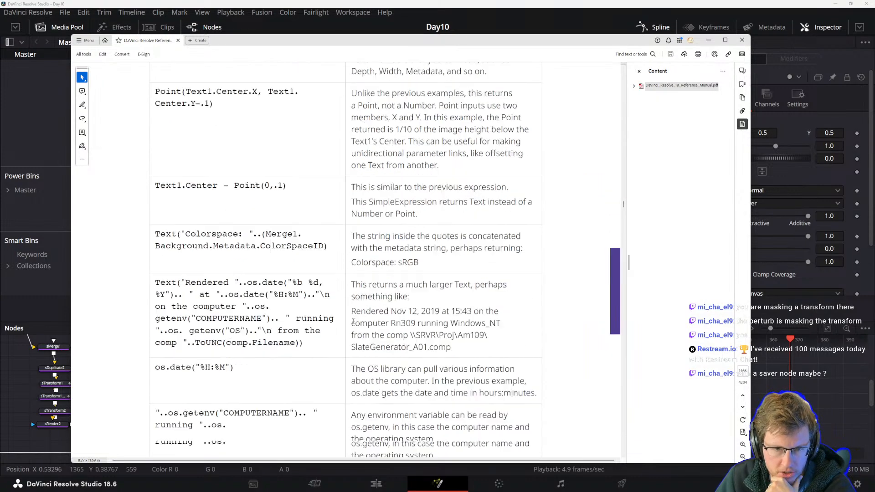
{"action": "scroll", "coordinate": [270, 136], "scroll_direction": "up", "scroll_amount": 2}
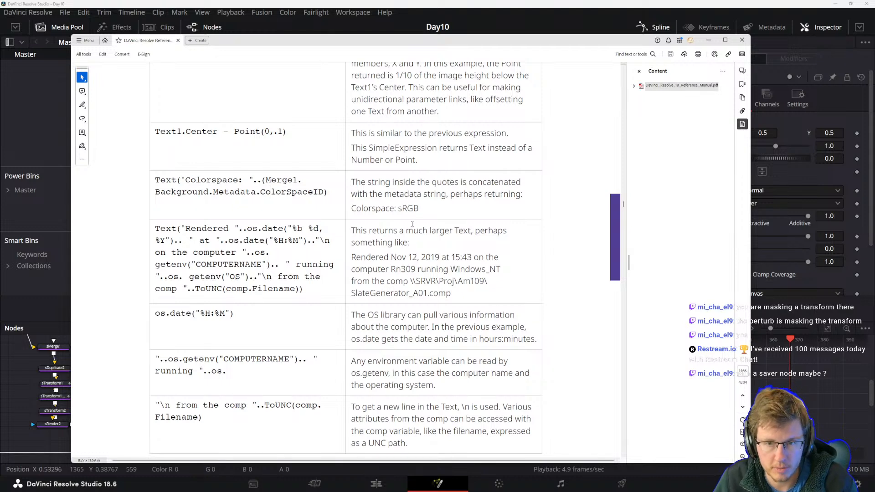
Read the Text("Rendered ...") os.date expression example, highlighting its code and sample output.
{"action": "double_click", "coordinate": [274, 192]}
{"action": "left_click_drag", "start_coordinate": [156, 228], "coordinate": [303, 288]}
{"action": "left_click", "coordinate": [210, 241]}
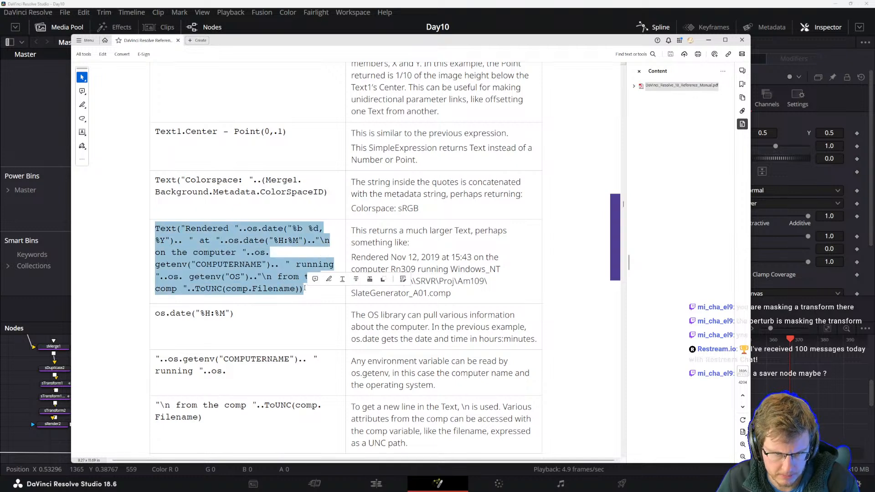
{"action": "left_click", "coordinate": [297, 286]}
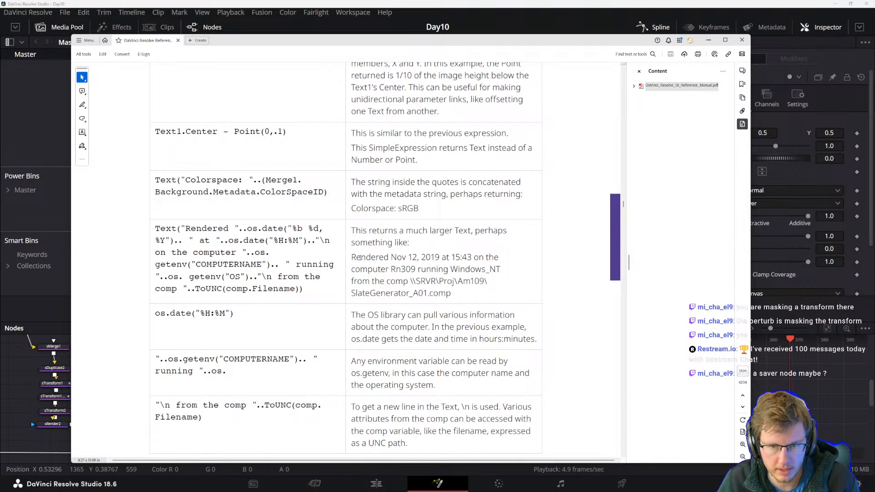
{"action": "left_click_drag", "start_coordinate": [354, 254], "coordinate": [406, 257]}
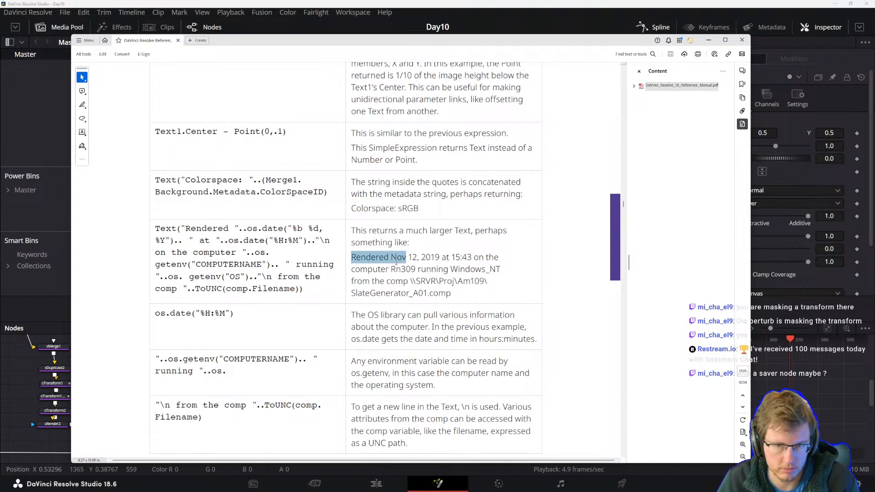
{"action": "left_click", "coordinate": [426, 266]}
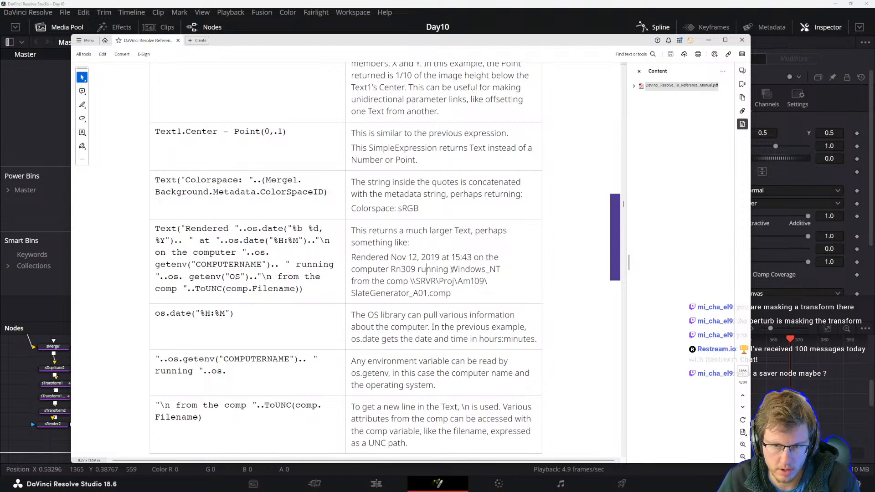
{"action": "left_click_drag", "start_coordinate": [451, 293], "coordinate": [367, 270]}
{"action": "left_click", "coordinate": [380, 281]}
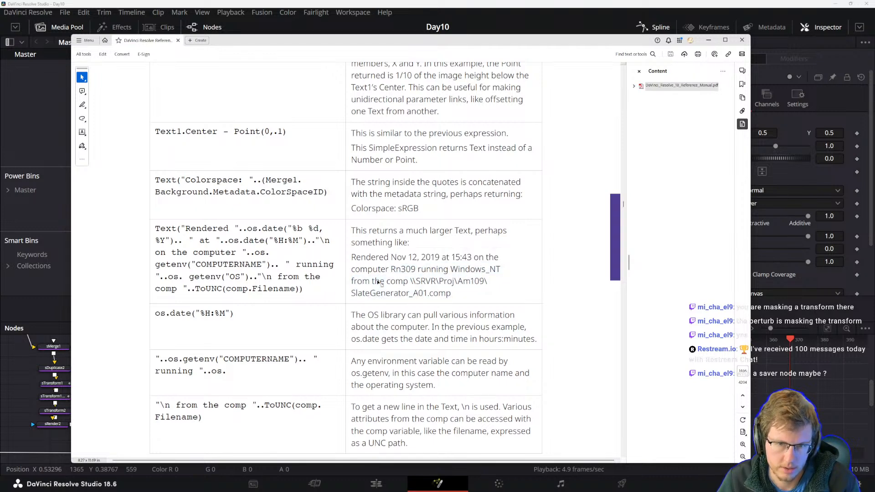
{"action": "scroll", "coordinate": [389, 284], "scroll_direction": "down", "scroll_amount": 3}
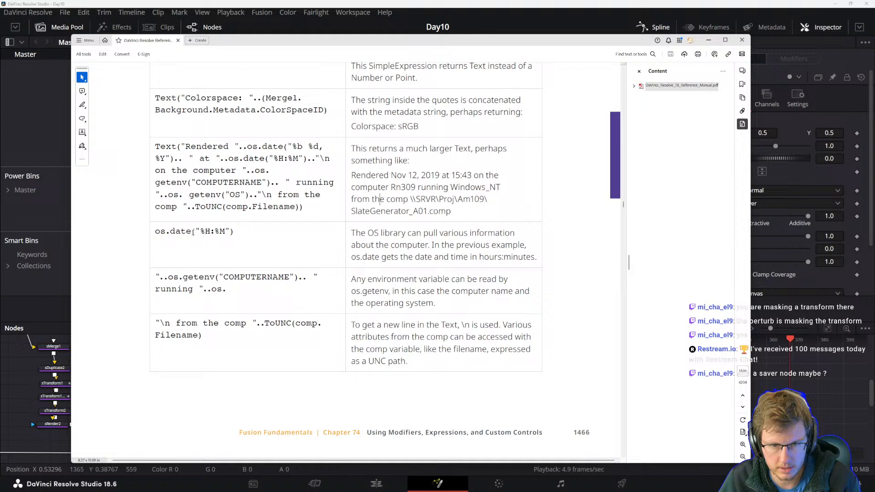
{"action": "left_click_drag", "start_coordinate": [219, 231], "coordinate": [343, 239]}
{"action": "left_click", "coordinate": [380, 256]}
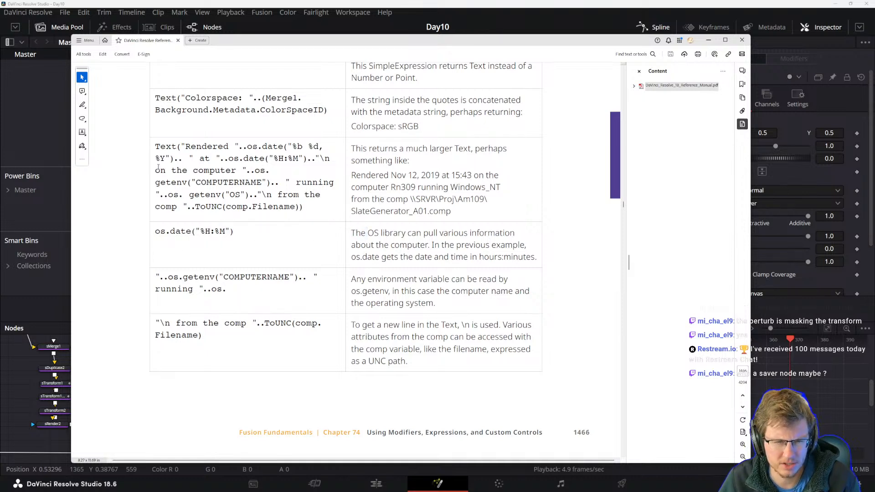
Read the os.date, os.getenv and ToUNC expression examples and the Spline Editor note below them.
{"action": "left_click_drag", "start_coordinate": [156, 146], "coordinate": [236, 171]}
{"action": "left_click", "coordinate": [273, 206]}
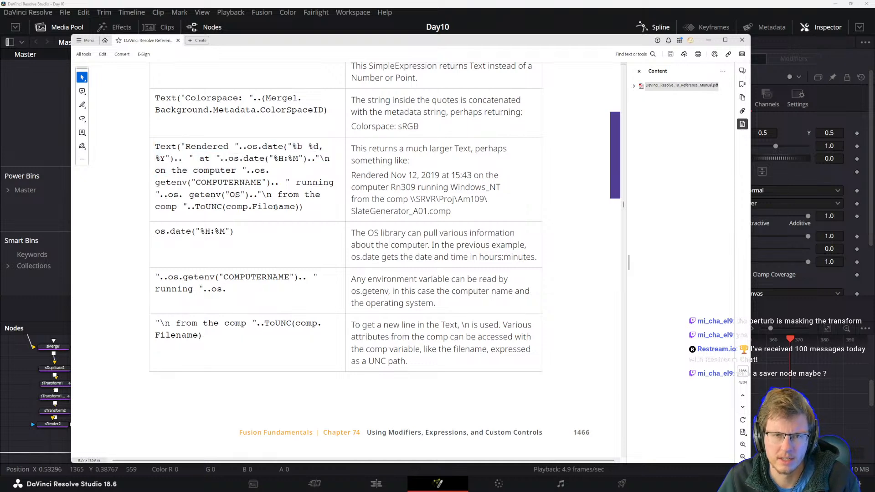
{"action": "left_click_drag", "start_coordinate": [306, 208], "coordinate": [199, 187]}
{"action": "left_click", "coordinate": [209, 198]}
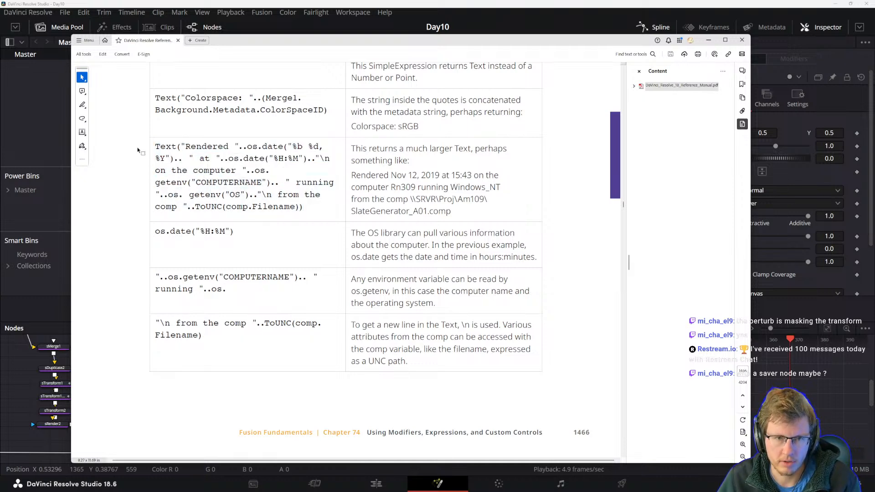
{"action": "scroll", "coordinate": [210, 277], "scroll_direction": "down", "scroll_amount": 7}
{"action": "scroll", "coordinate": [210, 276], "scroll_direction": "up", "scroll_amount": 7}
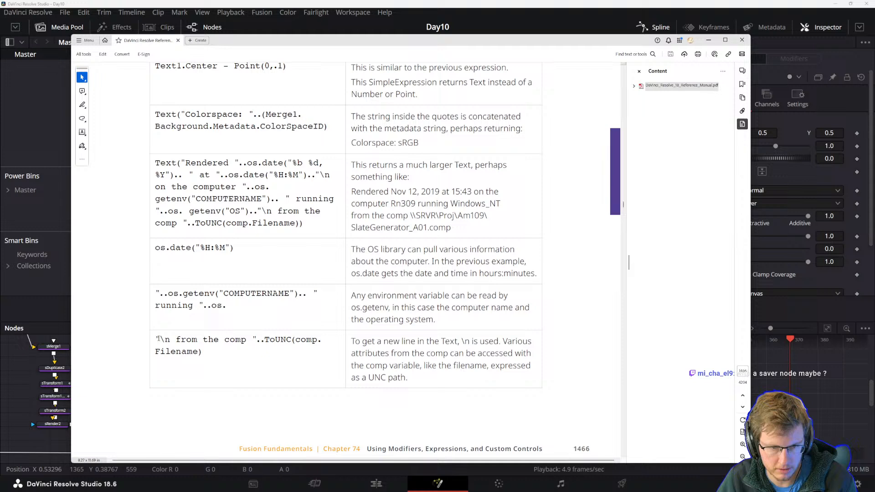
{"action": "left_click_drag", "start_coordinate": [158, 339], "coordinate": [198, 341]}
{"action": "left_click", "coordinate": [192, 351]}
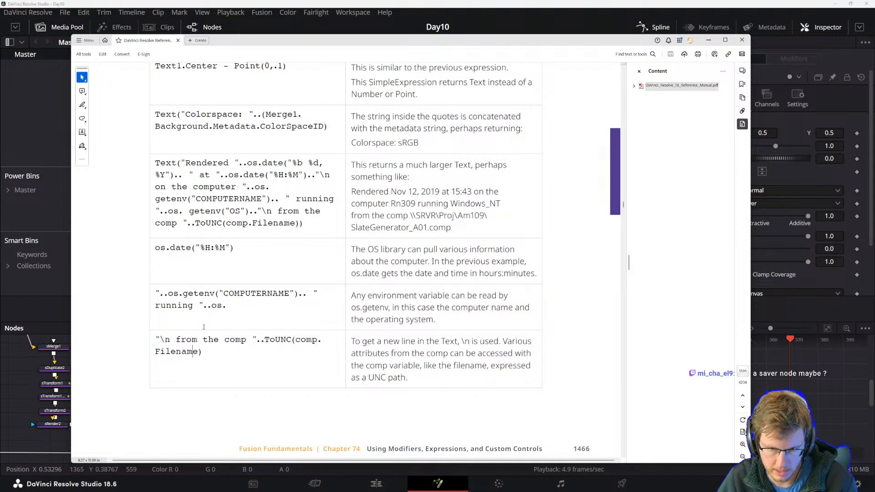
{"action": "scroll", "coordinate": [273, 364], "scroll_direction": "down", "scroll_amount": 10}
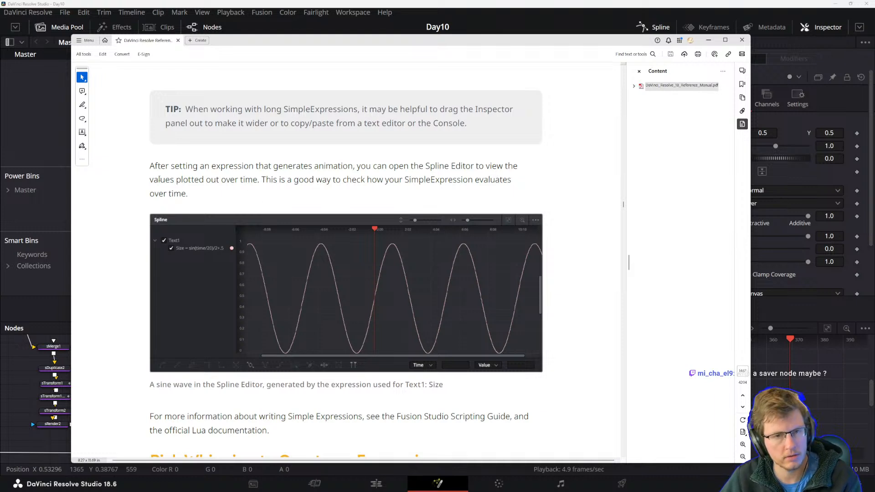
{"action": "double_click", "coordinate": [268, 179]}
{"action": "left_click", "coordinate": [323, 180]}
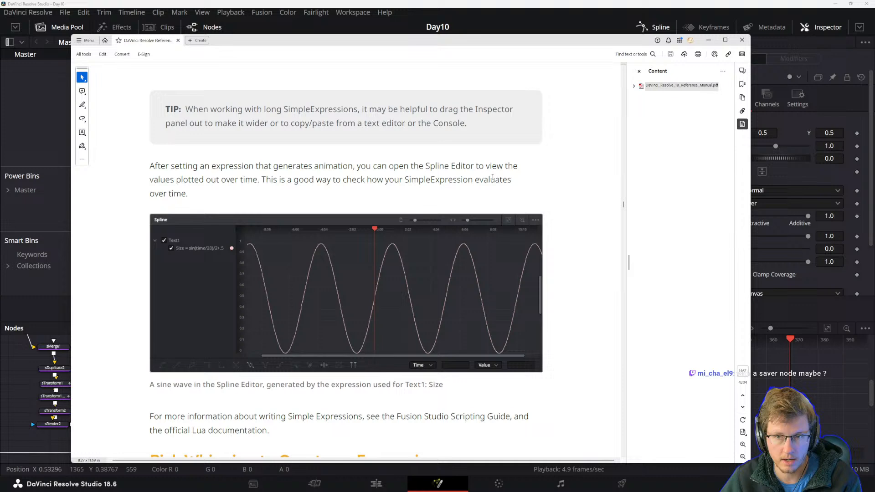
Read the Spline Editor note and the Pick Whipping section of the manual, highlighting passages.
{"action": "scroll", "coordinate": [178, 408], "scroll_direction": "down", "scroll_amount": 3}
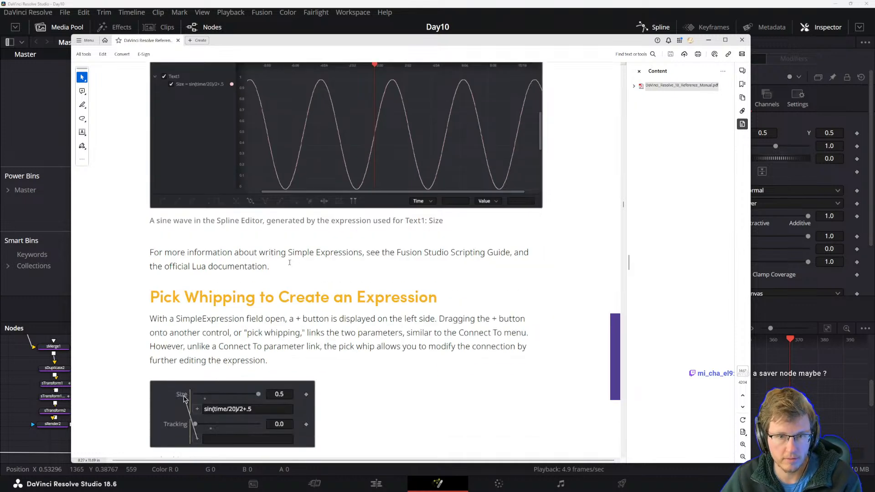
{"action": "left_click_drag", "start_coordinate": [423, 253], "coordinate": [499, 253]}
{"action": "left_click", "coordinate": [412, 253]}
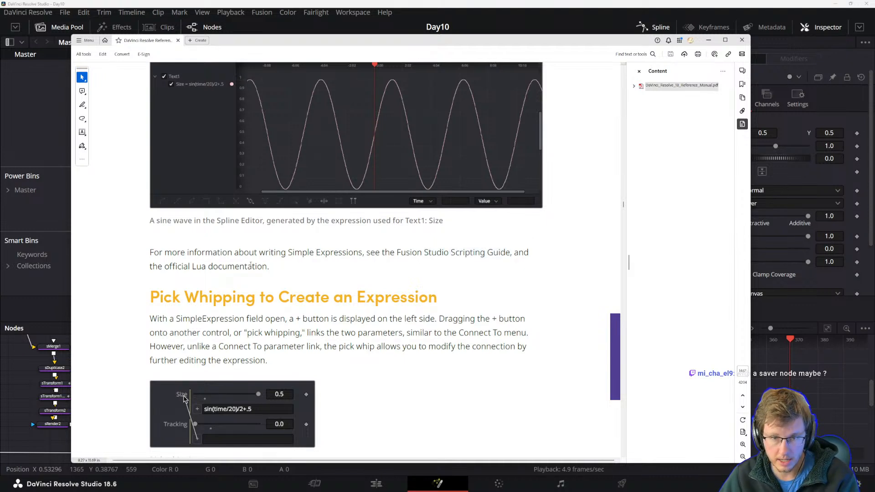
{"action": "left_click_drag", "start_coordinate": [192, 267], "coordinate": [267, 267]}
{"action": "left_click", "coordinate": [283, 276]}
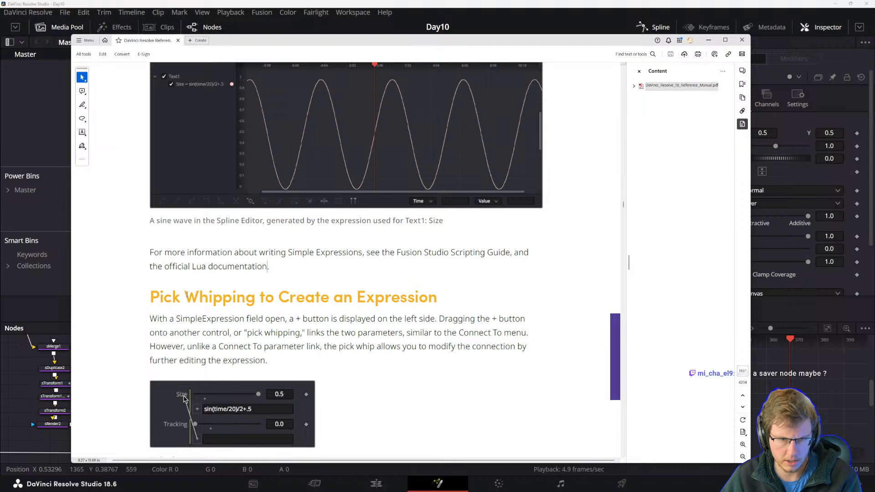
{"action": "scroll", "coordinate": [159, 303], "scroll_direction": "down", "scroll_amount": 3}
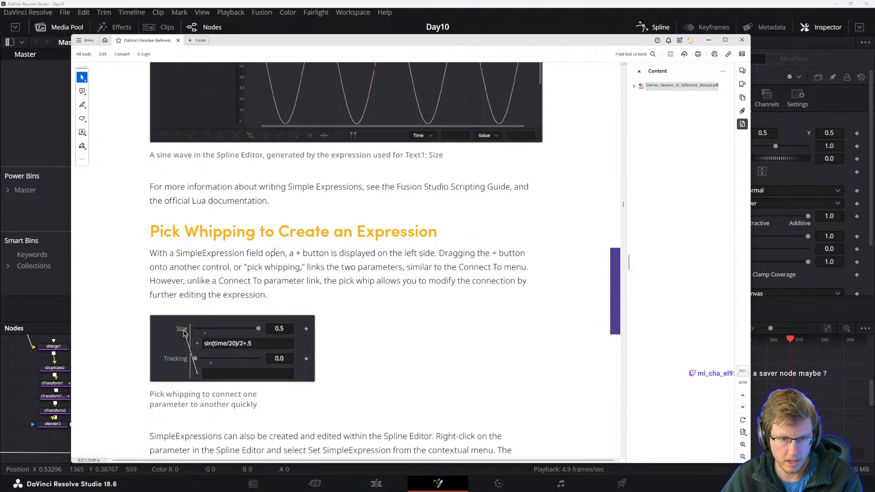
Give Merge23's Size a SimpleExpression and pick-whip it to the Blend control.
{"action": "left_click_drag", "start_coordinate": [590, 39], "coordinate": [548, 43]}
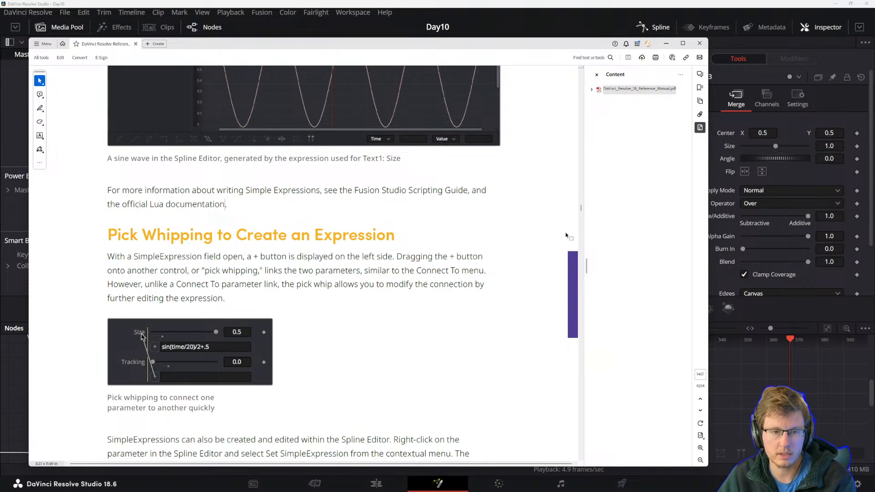
{"action": "left_click", "coordinate": [720, 220]}
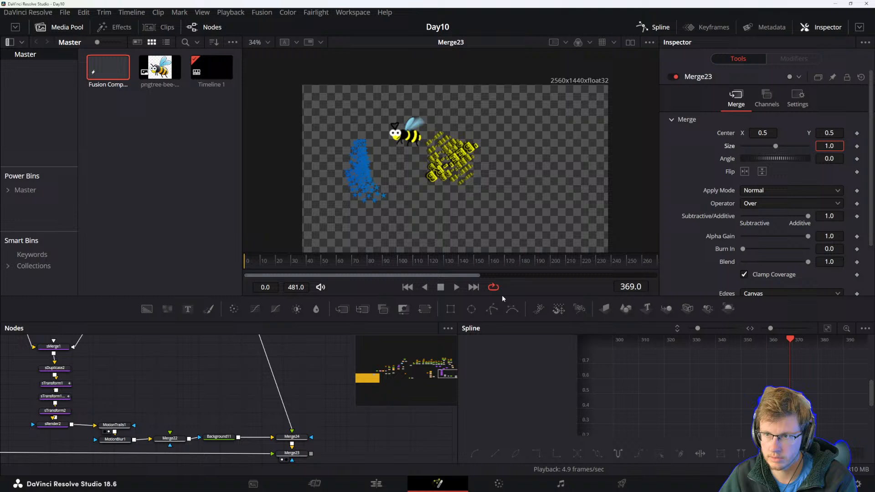
{"action": "left_click_drag", "start_coordinate": [330, 424], "coordinate": [310, 390]}
{"action": "left_click", "coordinate": [274, 418]}
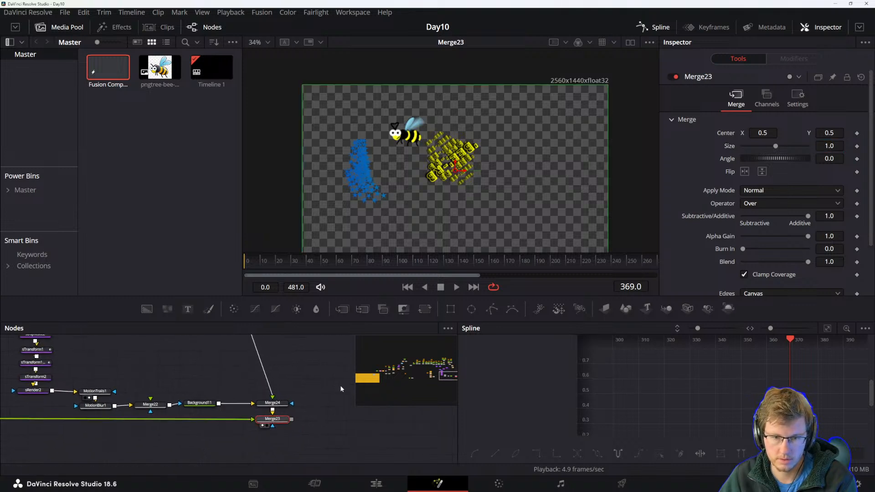
{"action": "left_click", "coordinate": [829, 146]}
{"action": "type", "text": "="}
{"action": "key", "text": "Return"}
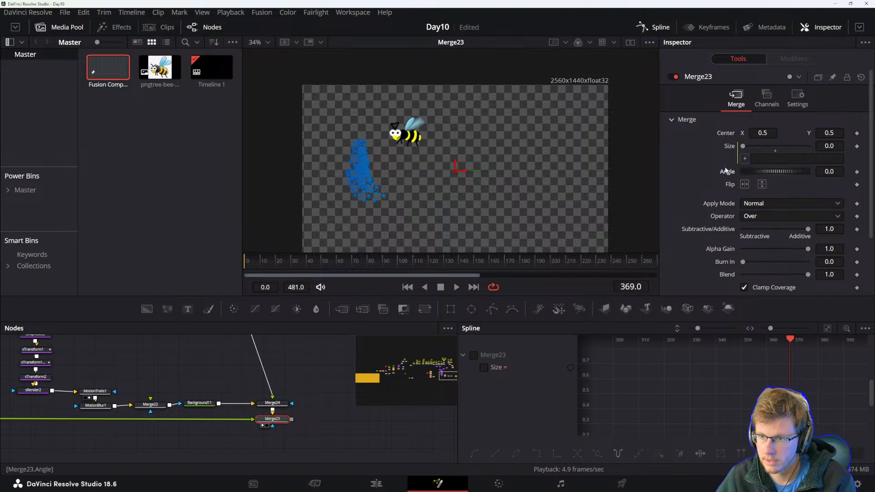
{"action": "left_click_drag", "start_coordinate": [745, 159], "coordinate": [822, 233]}
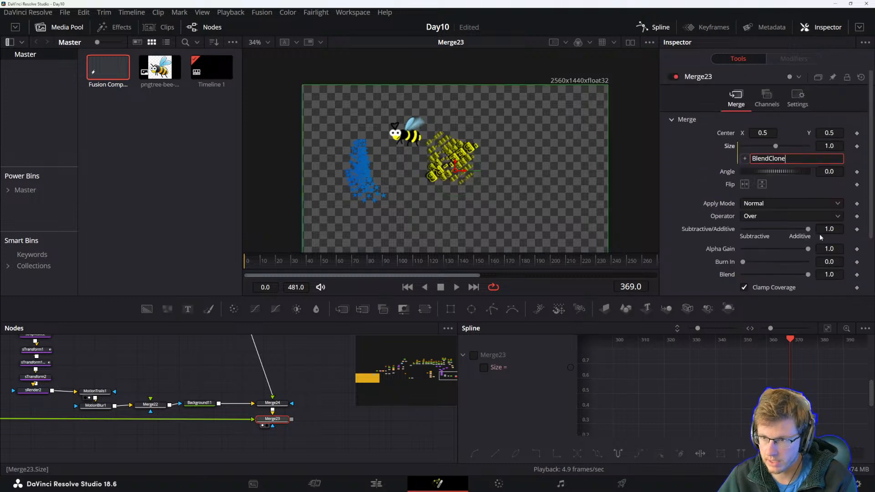
{"action": "left_click", "coordinate": [693, 173]}
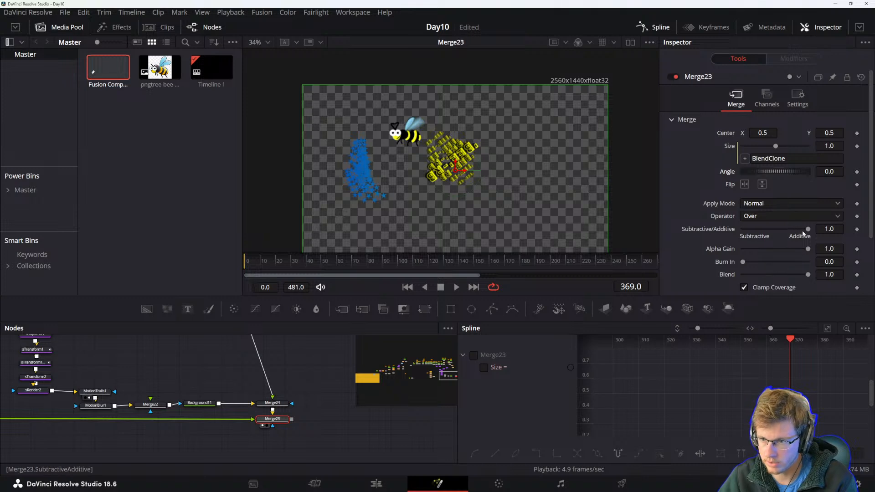
{"action": "left_click_drag", "start_coordinate": [808, 229], "coordinate": [851, 230]}
{"action": "left_click_drag", "start_coordinate": [808, 249], "coordinate": [809, 275]}
Read the rest of the pick-whipping section about creating SimpleExpressions in the Spline Editor, then return.
{"action": "key", "text": "alt+Tab"}
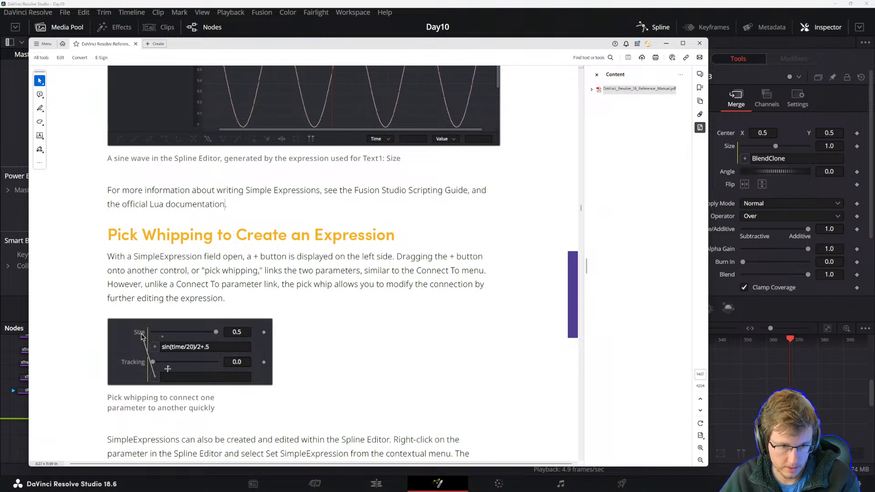
{"action": "scroll", "coordinate": [177, 334], "scroll_direction": "down", "scroll_amount": 3}
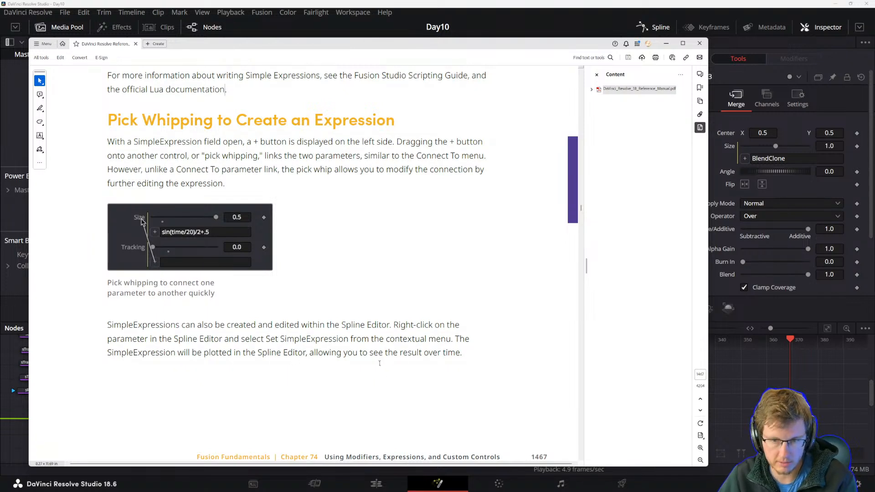
{"action": "left_click", "coordinate": [500, 4]}
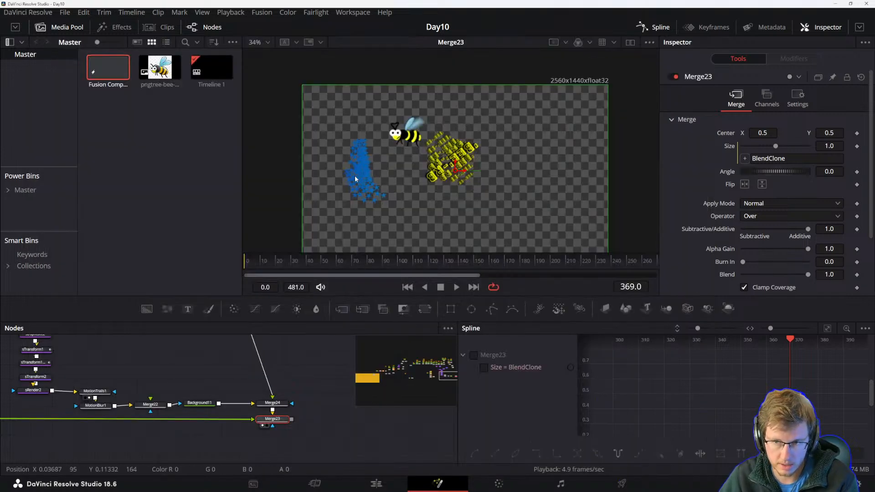
Inspect the transform nodes in the tree and select sTransform1 and sTransform1_1 together.
{"action": "left_click_drag", "start_coordinate": [163, 395], "coordinate": [394, 406]}
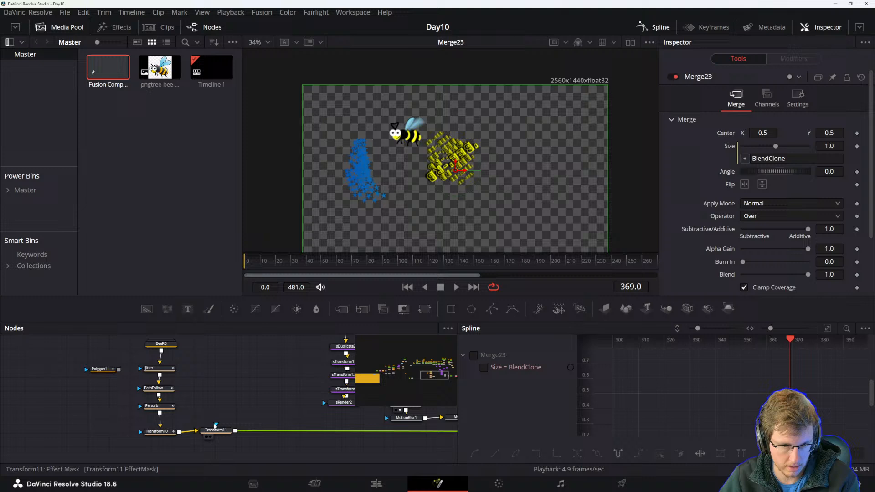
{"action": "left_click", "coordinate": [217, 433]}
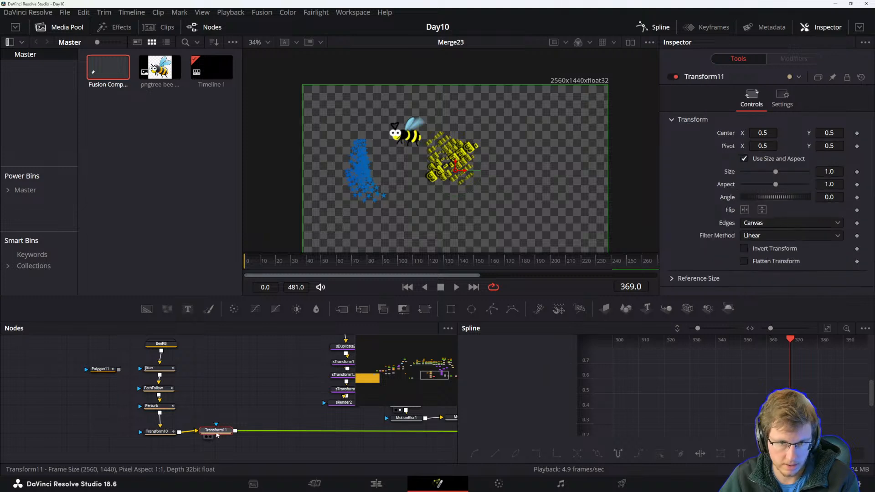
{"action": "left_click_drag", "start_coordinate": [296, 407], "coordinate": [278, 385]}
{"action": "left_click_drag", "start_coordinate": [340, 408], "coordinate": [109, 457]}
{"action": "left_click_drag", "start_coordinate": [195, 422], "coordinate": [245, 397]}
{"action": "left_click", "coordinate": [195, 423]}
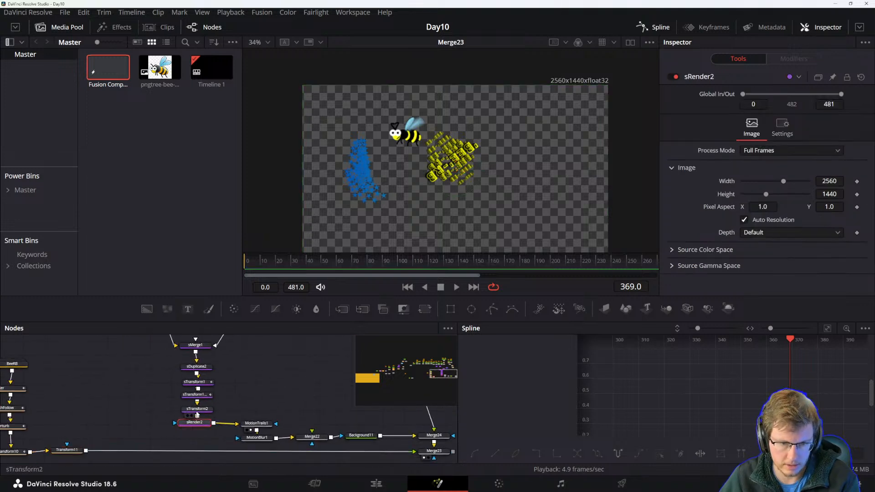
{"action": "left_click", "coordinate": [193, 410]}
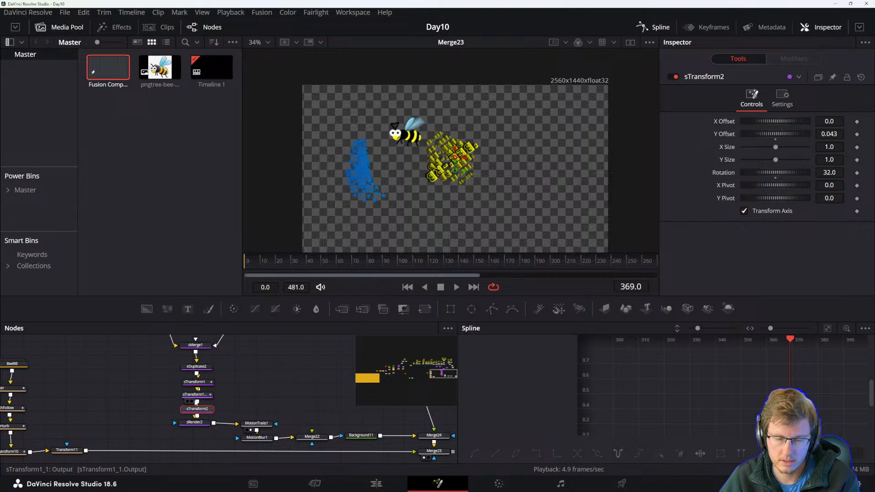
{"action": "left_click", "coordinate": [197, 395]}
{"action": "scroll", "coordinate": [168, 413], "scroll_direction": "up", "scroll_amount": 2}
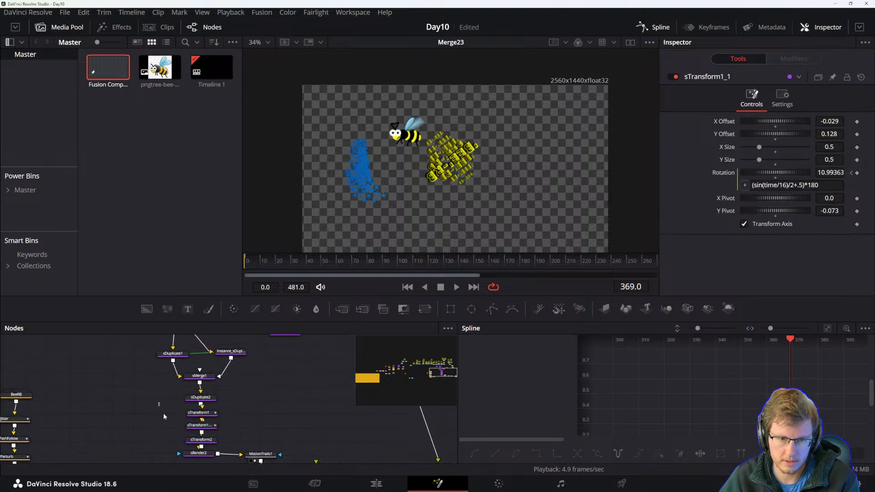
{"action": "left_click_drag", "start_coordinate": [169, 412], "coordinate": [250, 413]}
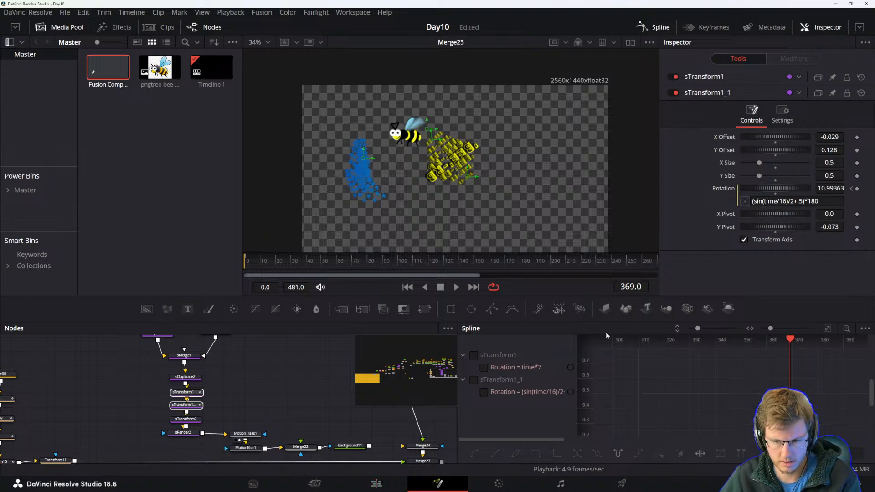
Show the sTransform1_1 rotation expression curve in the Spline Editor and compare it with sTransform1's.
{"action": "left_click", "coordinate": [484, 392]}
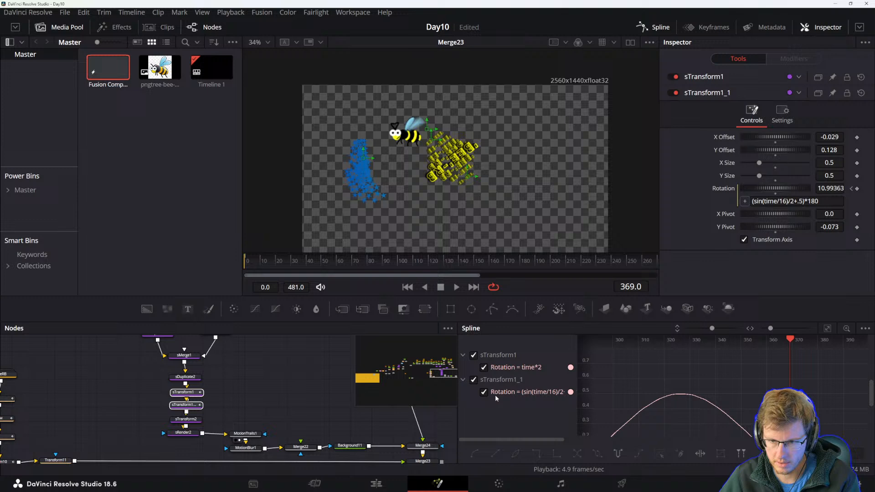
{"action": "scroll", "coordinate": [630, 411], "scroll_direction": "down", "scroll_amount": 10}
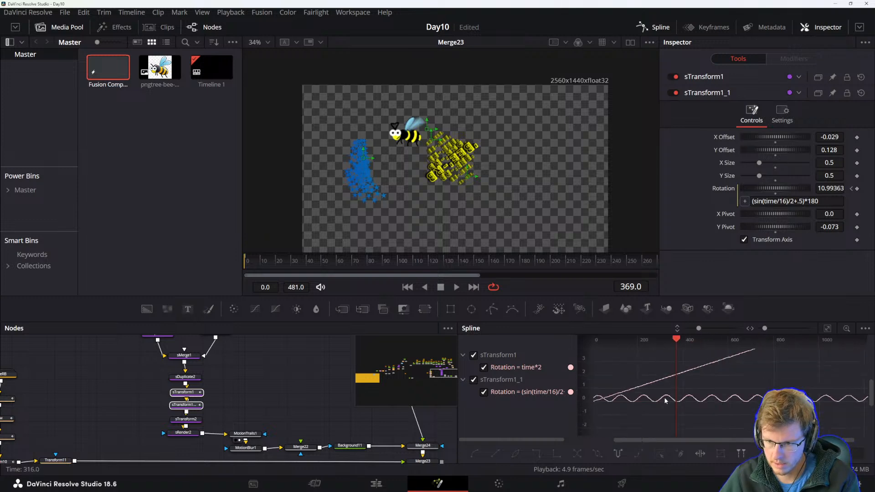
{"action": "scroll", "coordinate": [670, 397], "scroll_direction": "up", "scroll_amount": 8}
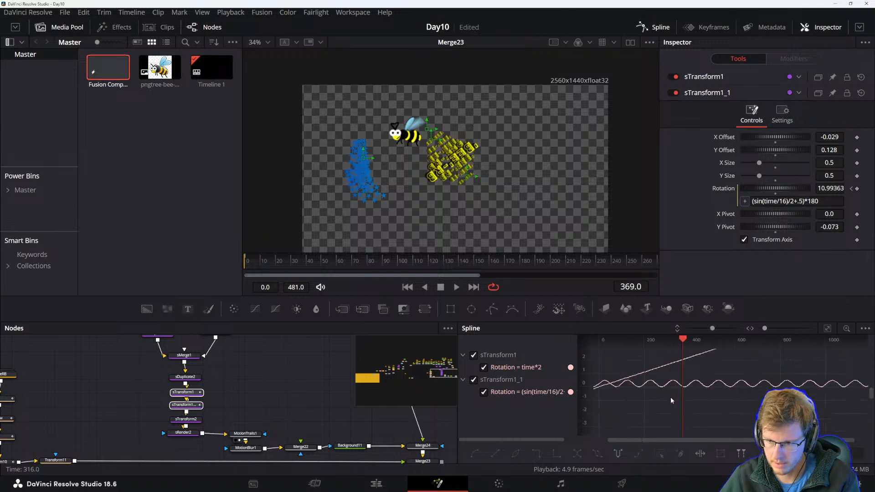
{"action": "left_click_drag", "start_coordinate": [635, 360], "coordinate": [749, 427]}
{"action": "left_click_drag", "start_coordinate": [642, 432], "coordinate": [732, 395]}
{"action": "scroll", "coordinate": [733, 380], "scroll_direction": "up", "scroll_amount": 4}
{"action": "scroll", "coordinate": [733, 380], "scroll_direction": "down", "scroll_amount": 8}
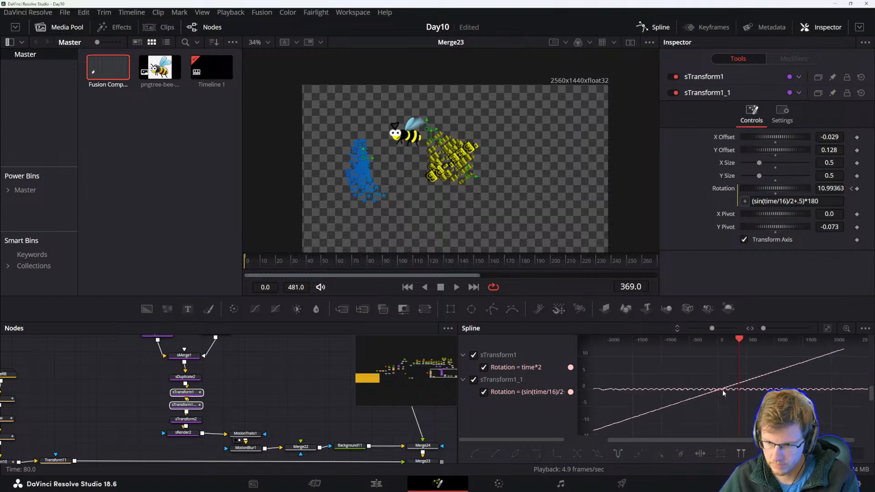
{"action": "left_click_drag", "start_coordinate": [700, 402], "coordinate": [740, 402]}
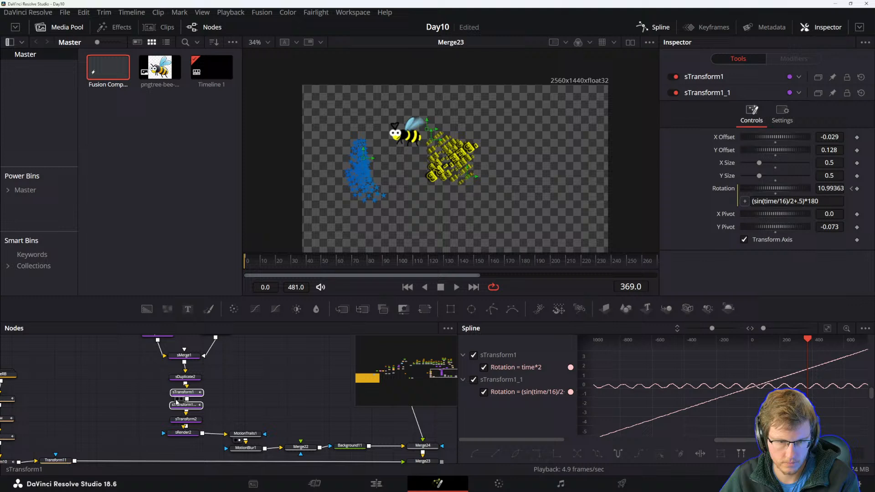
Add sPolygon1 to the selection and show its Polyline curve in the Spline Editor.
{"action": "left_click_drag", "start_coordinate": [159, 392], "coordinate": [156, 456]}
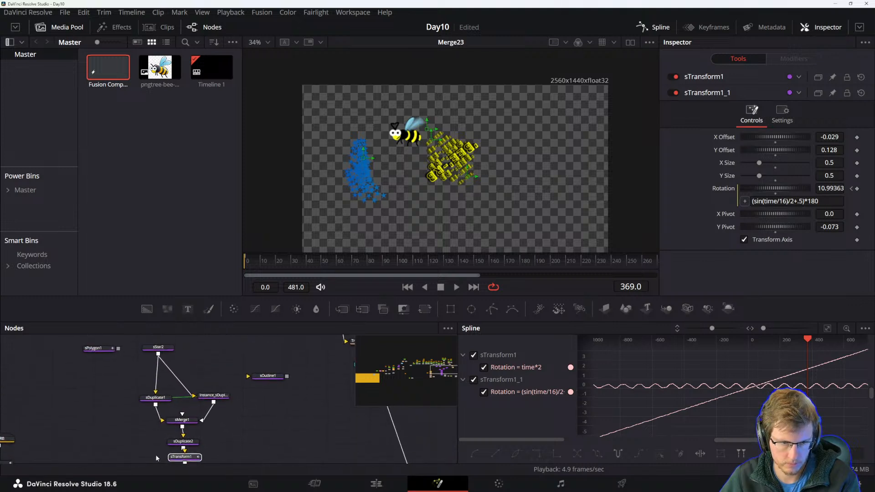
{"action": "left_click", "coordinate": [108, 348], "text": "ctrl"}
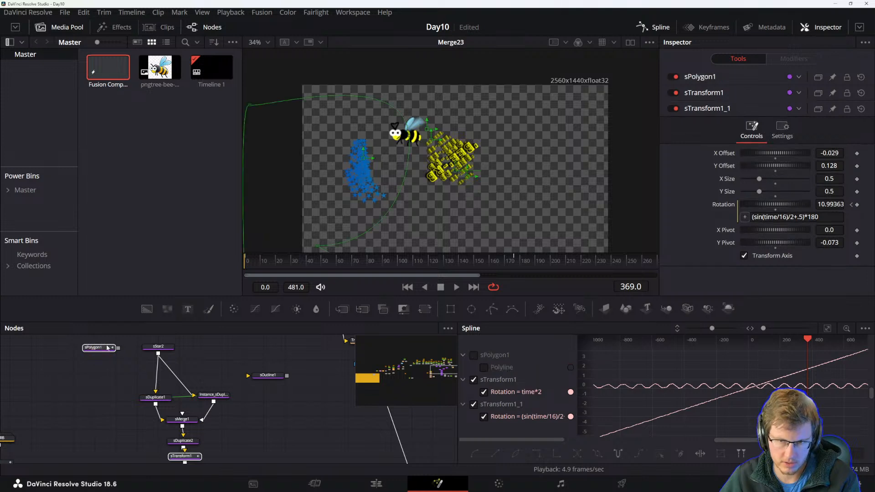
{"action": "left_click_drag", "start_coordinate": [104, 394], "coordinate": [116, 373]}
{"action": "left_click", "coordinate": [484, 368]}
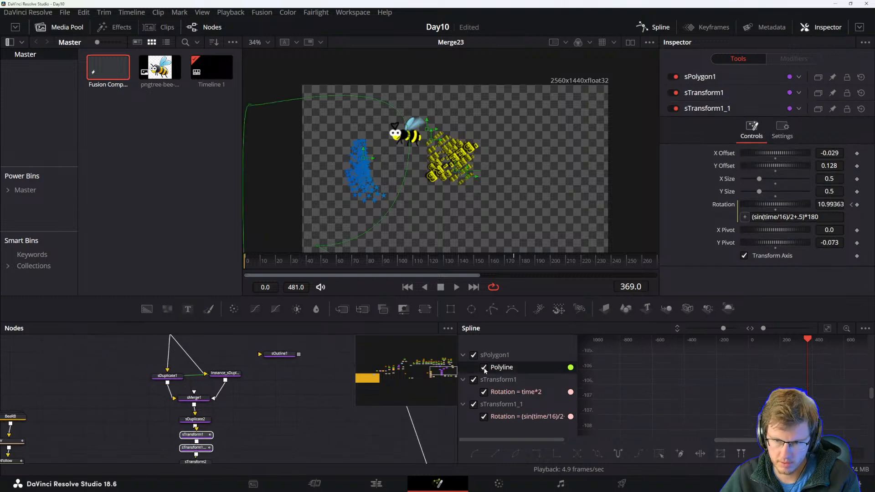
Widen the Spline Editor and examine the polyline and rotation curves across time.
{"action": "scroll", "coordinate": [715, 379], "scroll_direction": "down", "scroll_amount": 15}
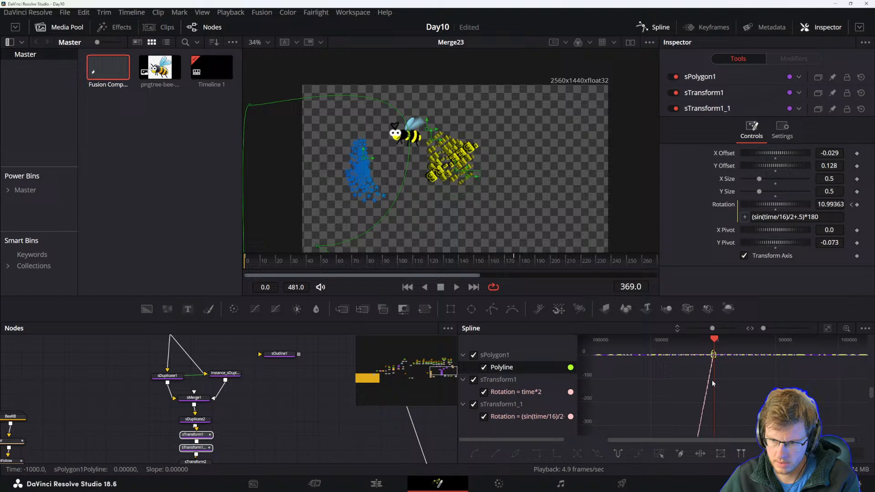
{"action": "scroll", "coordinate": [713, 380], "scroll_direction": "up", "scroll_amount": 10}
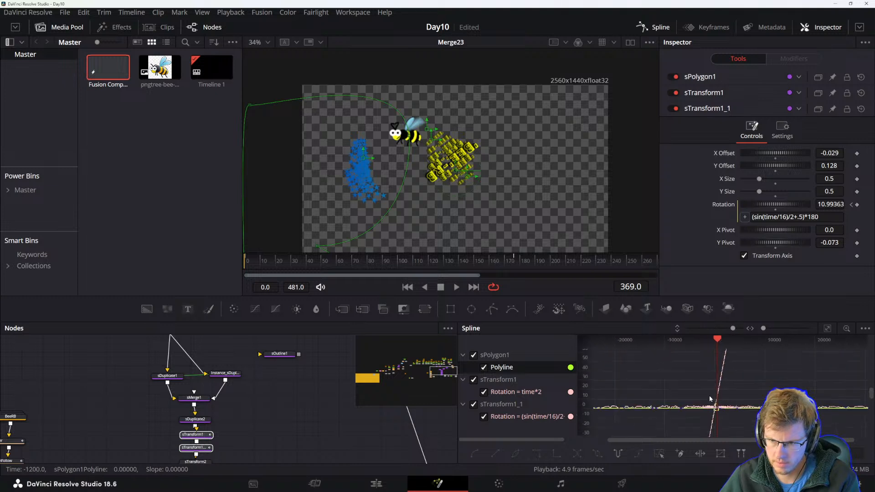
{"action": "scroll", "coordinate": [707, 411], "scroll_direction": "up", "scroll_amount": 5}
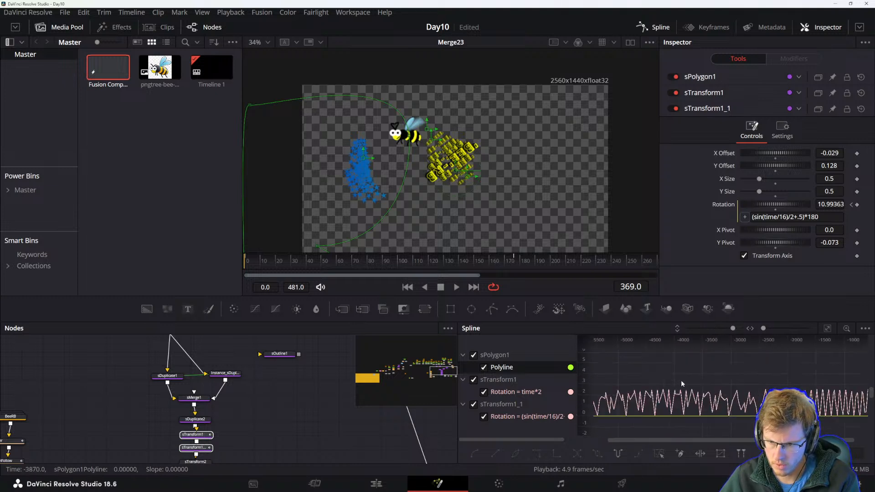
{"action": "left_click_drag", "start_coordinate": [638, 402], "coordinate": [707, 396]}
{"action": "left_click_drag", "start_coordinate": [645, 401], "coordinate": [690, 400]}
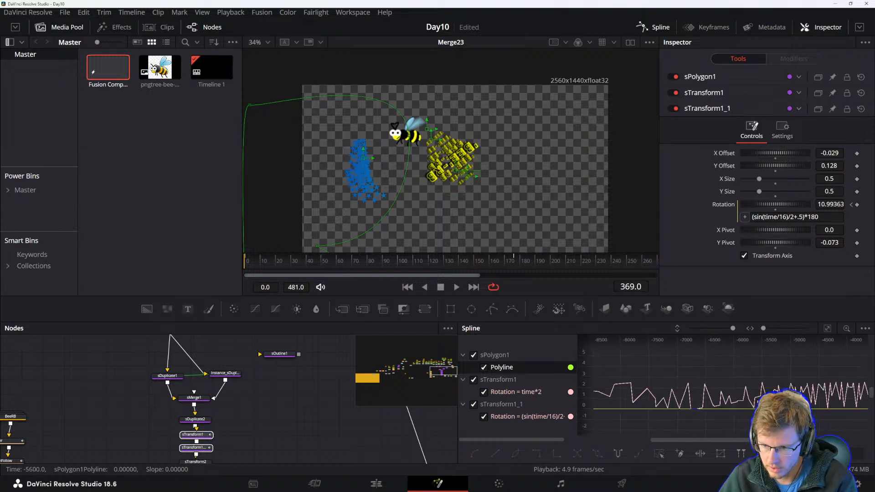
{"action": "scroll", "coordinate": [723, 416], "scroll_direction": "down", "scroll_amount": 2}
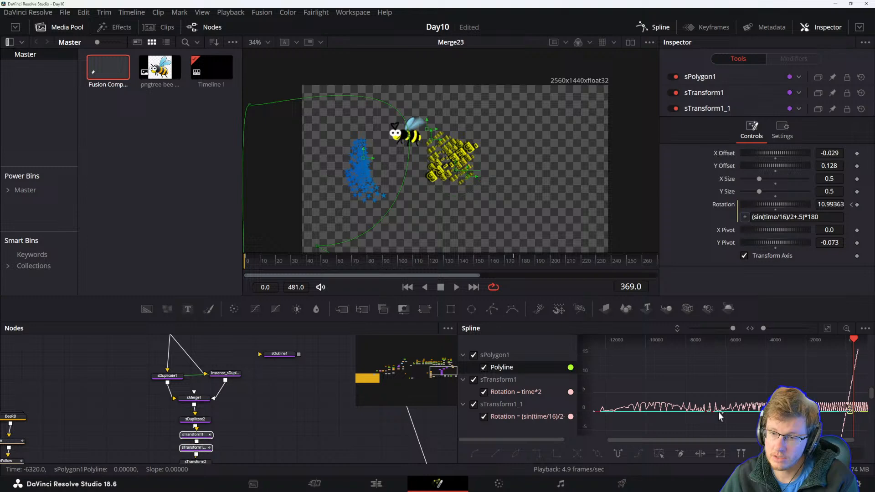
{"action": "scroll", "coordinate": [658, 413], "scroll_direction": "up", "scroll_amount": 3}
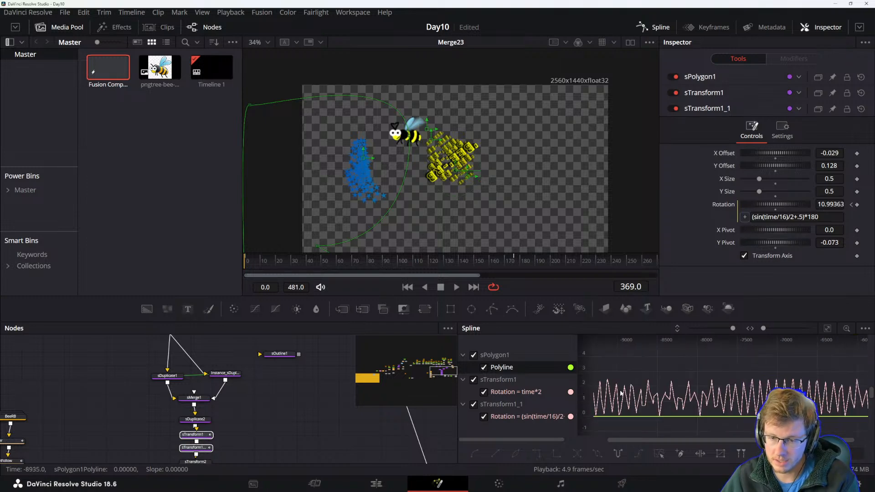
{"action": "left_click_drag", "start_coordinate": [457, 341], "coordinate": [291, 341]}
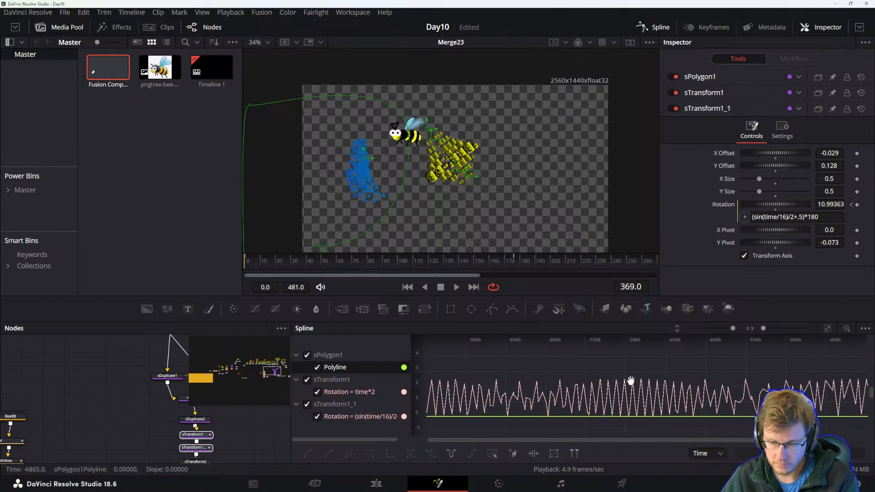
{"action": "left_click_drag", "start_coordinate": [636, 382], "coordinate": [575, 373]}
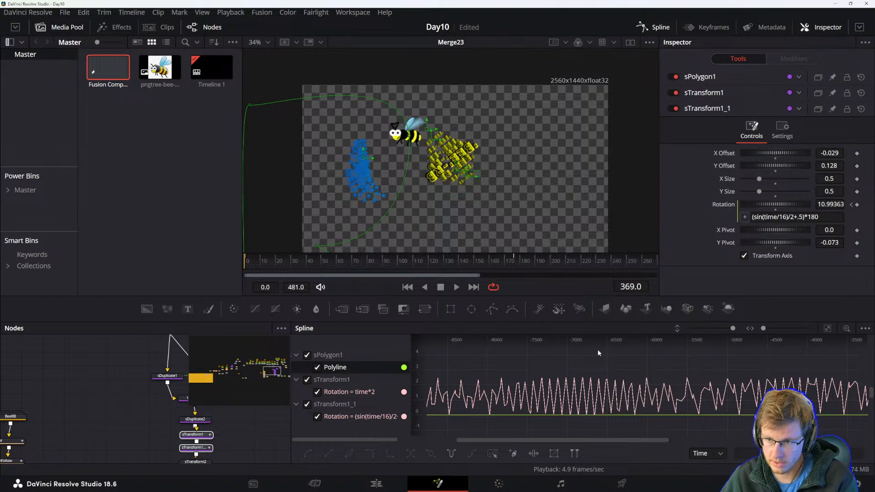
Pan and zoom through the Spline Editor to examine the polyline and rotation curves across a long time range.
{"action": "left_click_drag", "start_coordinate": [471, 399], "coordinate": [645, 386]}
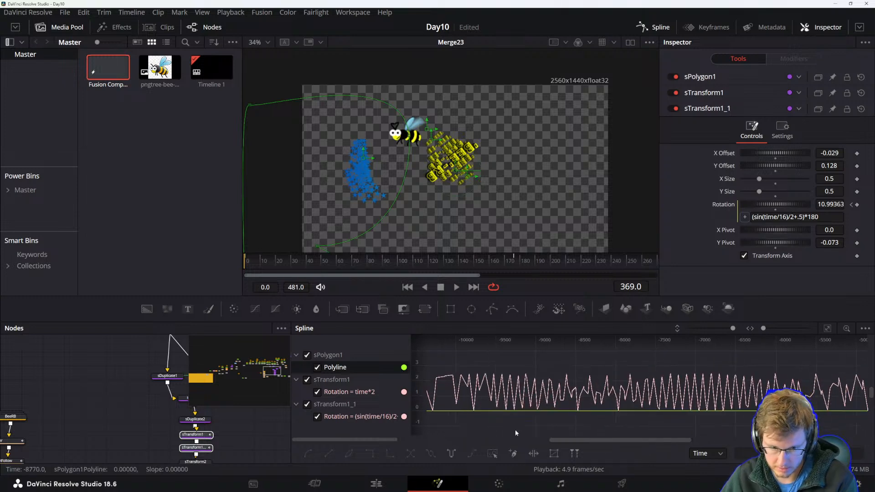
{"action": "left_click_drag", "start_coordinate": [531, 388], "coordinate": [703, 406]}
{"action": "scroll", "coordinate": [703, 408], "scroll_direction": "down", "scroll_amount": 1}
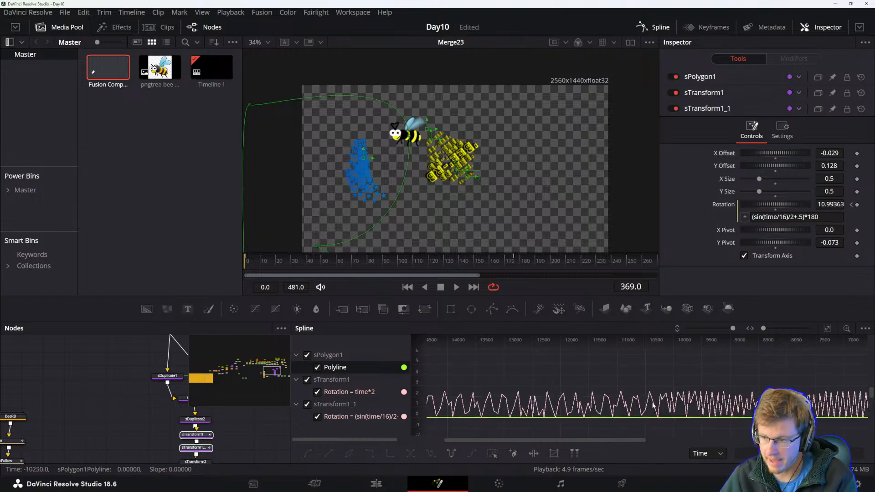
{"action": "scroll", "coordinate": [647, 401], "scroll_direction": "down", "scroll_amount": 2}
{"action": "mouse_move", "coordinate": [729, 401]}
{"action": "left_mouse_down"}
{"action": "mouse_move", "coordinate": [560, 393]}
{"action": "mouse_move", "coordinate": [645, 396]}
{"action": "mouse_move", "coordinate": [635, 397]}
{"action": "left_mouse_up"}
{"action": "left_click_drag", "start_coordinate": [726, 396], "coordinate": [606, 393]}
{"action": "mouse_move", "coordinate": [751, 389]}
{"action": "left_mouse_down"}
{"action": "mouse_move", "coordinate": [500, 382]}
{"action": "mouse_move", "coordinate": [516, 381]}
{"action": "mouse_move", "coordinate": [503, 395]}
{"action": "mouse_move", "coordinate": [798, 398]}
{"action": "left_mouse_up"}
{"action": "left_click_drag", "start_coordinate": [500, 396], "coordinate": [765, 397]}
{"action": "left_click_drag", "start_coordinate": [507, 395], "coordinate": [780, 395]}
{"action": "mouse_move", "coordinate": [511, 391]}
{"action": "left_mouse_down"}
{"action": "mouse_move", "coordinate": [777, 392]}
{"action": "mouse_move", "coordinate": [767, 393]}
{"action": "left_mouse_up"}
{"action": "mouse_move", "coordinate": [519, 400]}
{"action": "left_mouse_down"}
{"action": "mouse_move", "coordinate": [752, 401]}
{"action": "mouse_move", "coordinate": [711, 402]}
{"action": "left_mouse_up"}
{"action": "left_click_drag", "start_coordinate": [565, 400], "coordinate": [828, 401]}
{"action": "mouse_move", "coordinate": [656, 399]}
{"action": "left_mouse_down"}
{"action": "mouse_move", "coordinate": [411, 379]}
{"action": "mouse_move", "coordinate": [421, 380]}
{"action": "left_mouse_up"}
{"action": "left_click_drag", "start_coordinate": [706, 384], "coordinate": [458, 413]}
{"action": "left_click_drag", "start_coordinate": [678, 398], "coordinate": [449, 365]}
{"action": "left_click_drag", "start_coordinate": [712, 390], "coordinate": [477, 411]}
{"action": "left_click_drag", "start_coordinate": [674, 412], "coordinate": [626, 413]}
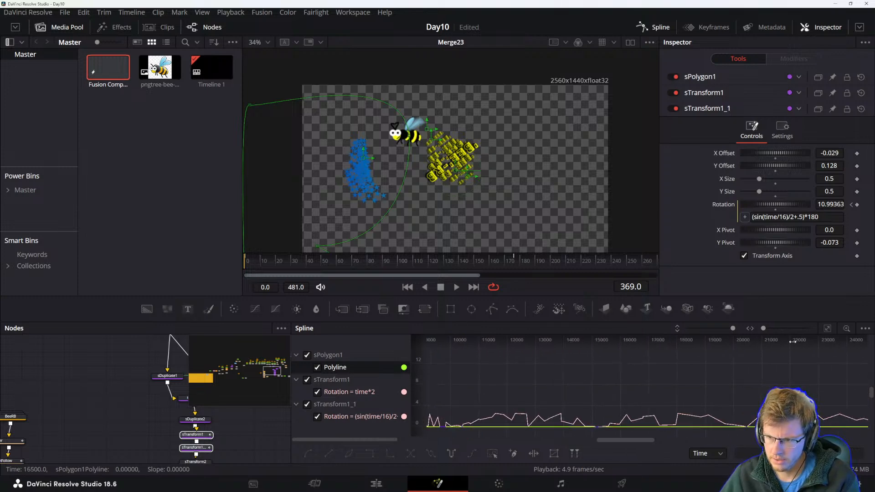
{"action": "left_click_drag", "start_coordinate": [791, 385], "coordinate": [754, 380]}
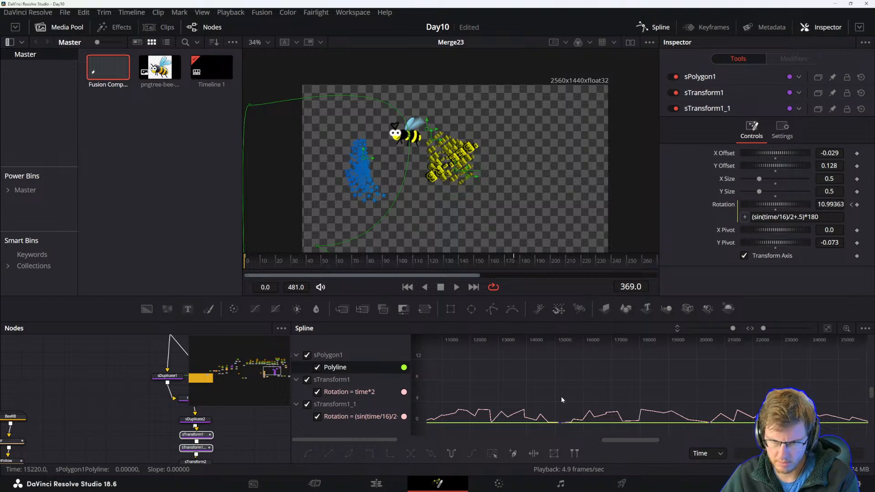
{"action": "left_click_drag", "start_coordinate": [561, 397], "coordinate": [667, 386]}
{"action": "scroll", "coordinate": [669, 387], "scroll_direction": "down", "scroll_amount": 5}
{"action": "scroll", "coordinate": [669, 387], "scroll_direction": "down", "scroll_amount": 2}
{"action": "left_click_drag", "start_coordinate": [768, 384], "coordinate": [594, 387]}
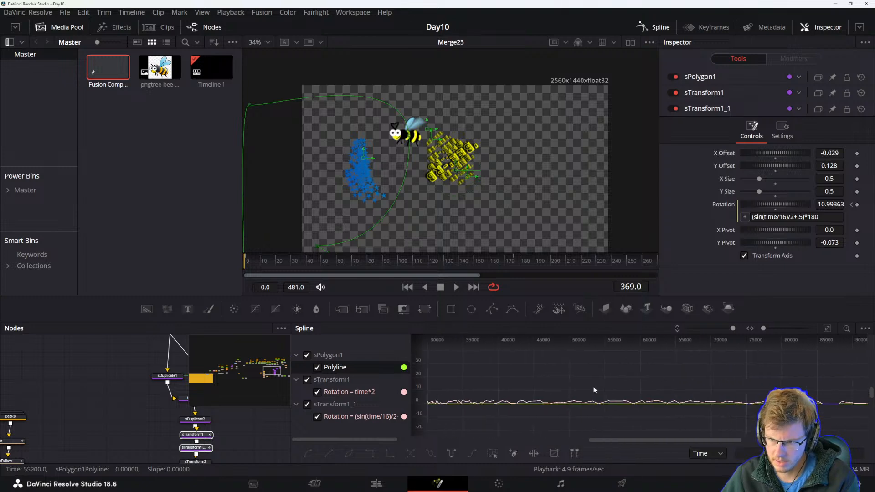
{"action": "left_click_drag", "start_coordinate": [697, 385], "coordinate": [470, 389]}
{"action": "left_click_drag", "start_coordinate": [762, 386], "coordinate": [756, 387]}
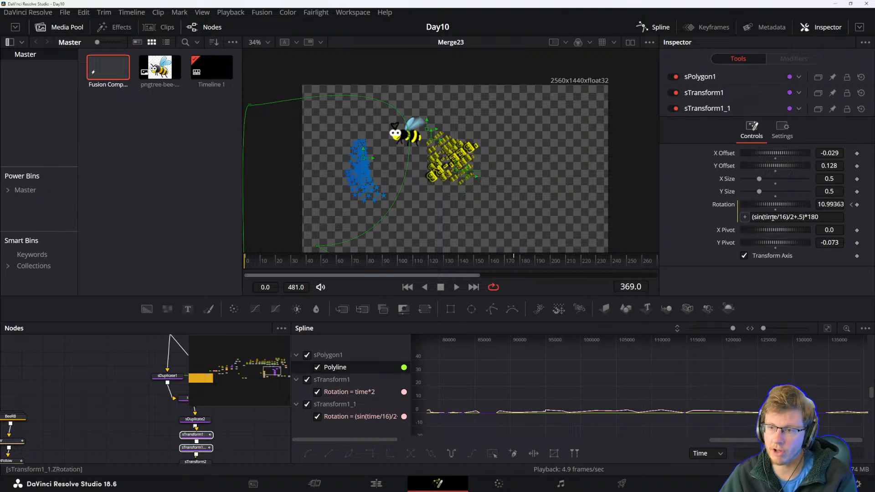
{"action": "left_click_drag", "start_coordinate": [499, 410], "coordinate": [727, 406]}
{"action": "left_click_drag", "start_coordinate": [603, 388], "coordinate": [675, 384]}
{"action": "scroll", "coordinate": [675, 384], "scroll_direction": "down", "scroll_amount": 2}
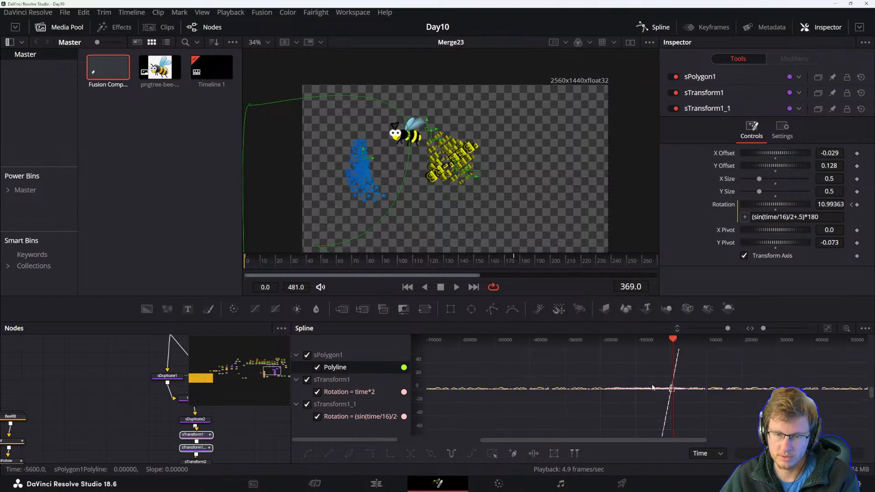
Switch to the Edit page and lengthen the Fusion Composition clip on the timeline.
{"action": "left_click", "coordinate": [376, 483]}
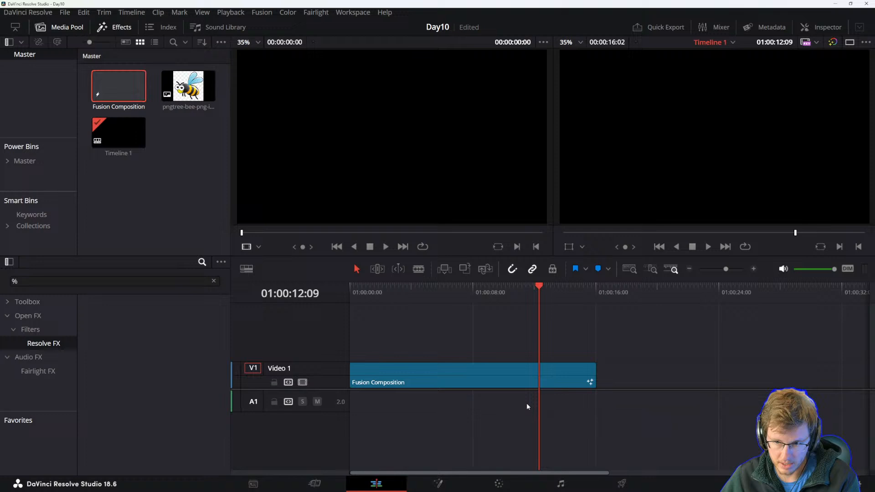
{"action": "scroll", "coordinate": [570, 384], "scroll_direction": "right", "scroll_amount": 4}
{"action": "left_click_drag", "start_coordinate": [475, 374], "coordinate": [557, 371]}
{"action": "left_click_drag", "start_coordinate": [495, 371], "coordinate": [843, 354]}
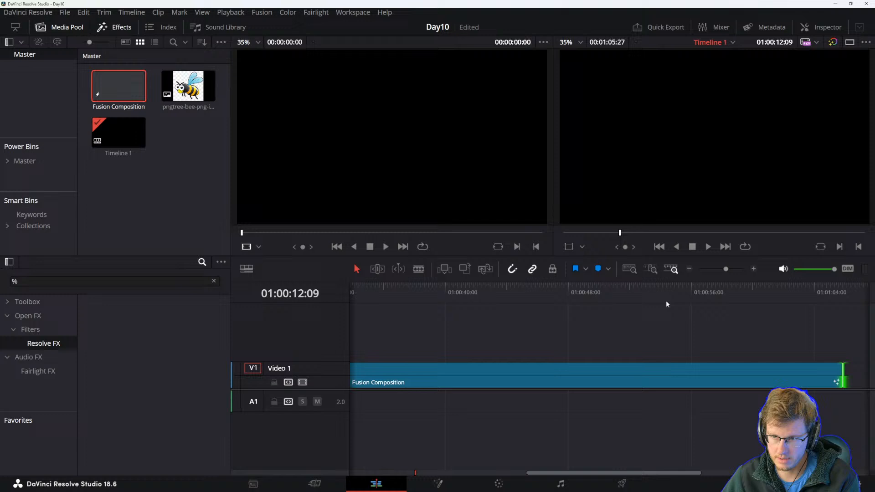
{"action": "key", "text": "space"}
{"action": "scroll", "coordinate": [456, 376], "scroll_direction": "down", "scroll_amount": 5}
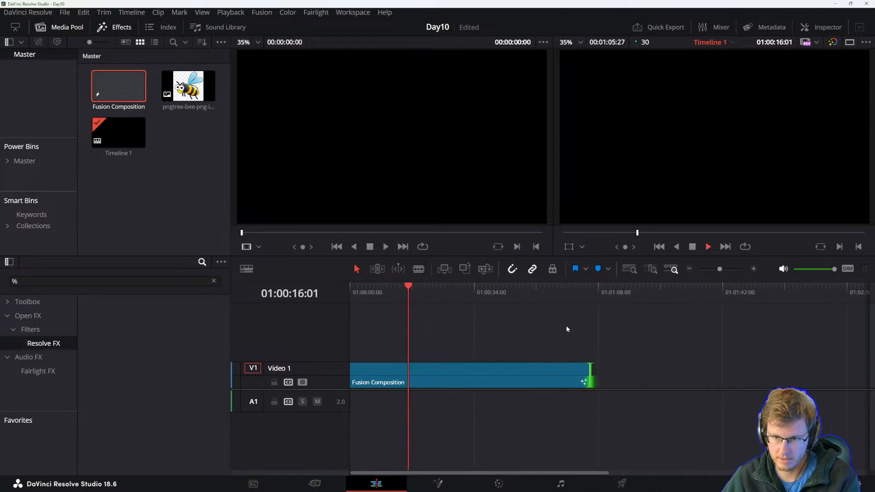
Extend the Fusion Composition clip further and trim its end to the playhead at about 01:05:00.
{"action": "mouse_move", "coordinate": [515, 298]}
{"action": "left_mouse_down"}
{"action": "mouse_move", "coordinate": [569, 295]}
{"action": "mouse_move", "coordinate": [593, 395]}
{"action": "mouse_move", "coordinate": [646, 372]}
{"action": "mouse_move", "coordinate": [840, 372]}
{"action": "left_mouse_up"}
{"action": "scroll", "coordinate": [638, 389], "scroll_direction": "right", "scroll_amount": 4}
{"action": "scroll", "coordinate": [624, 392], "scroll_direction": "left", "scroll_amount": 5}
{"action": "scroll", "coordinate": [629, 395], "scroll_direction": "down", "scroll_amount": 5}
{"action": "left_click_drag", "start_coordinate": [456, 372], "coordinate": [601, 365]}
{"action": "left_click_drag", "start_coordinate": [586, 290], "coordinate": [594, 293]}
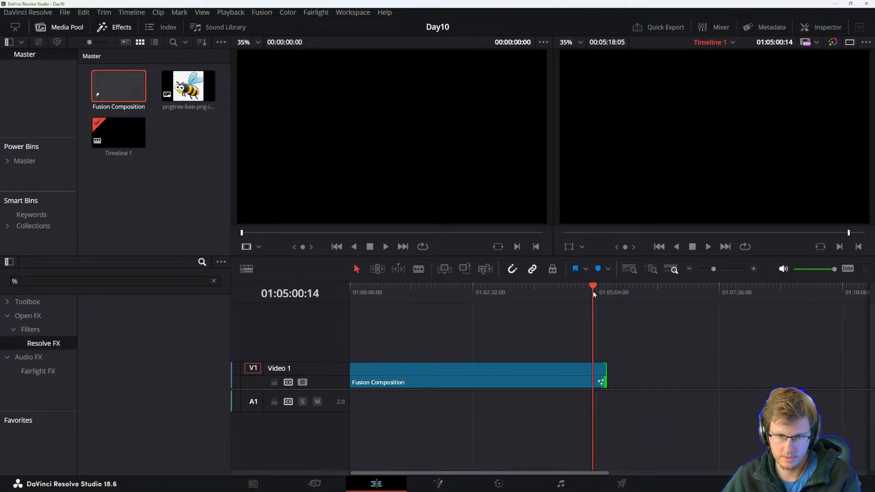
{"action": "left_click_drag", "start_coordinate": [602, 373], "coordinate": [592, 374]}
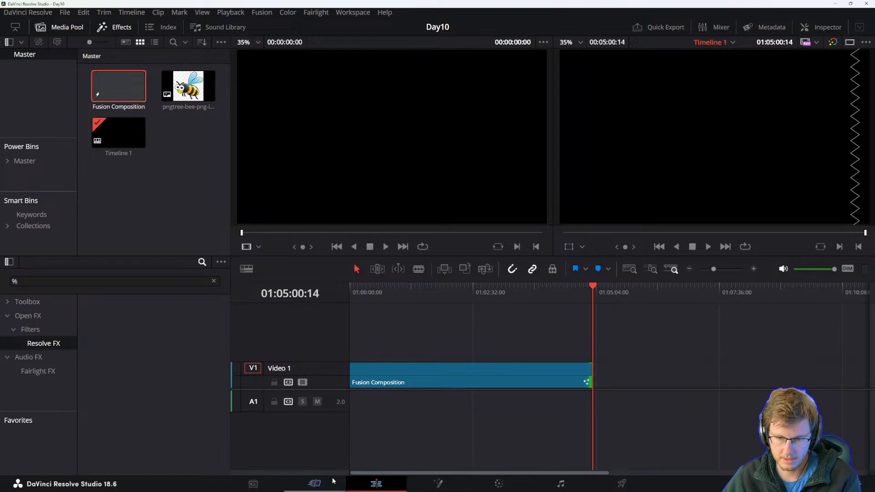
Return to the Fusion page, play the lengthened composition and examine the curves in the Spline Editor.
{"action": "left_click", "coordinate": [446, 482]}
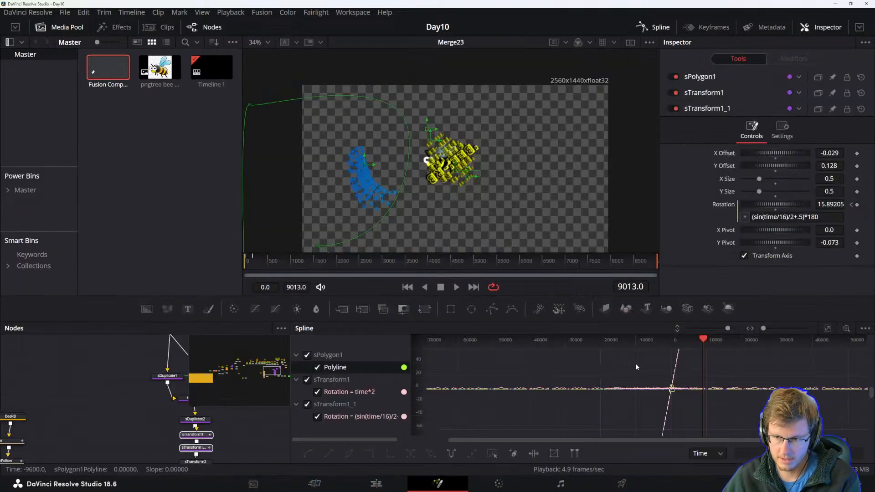
{"action": "scroll", "coordinate": [544, 370], "scroll_direction": "down", "scroll_amount": 4}
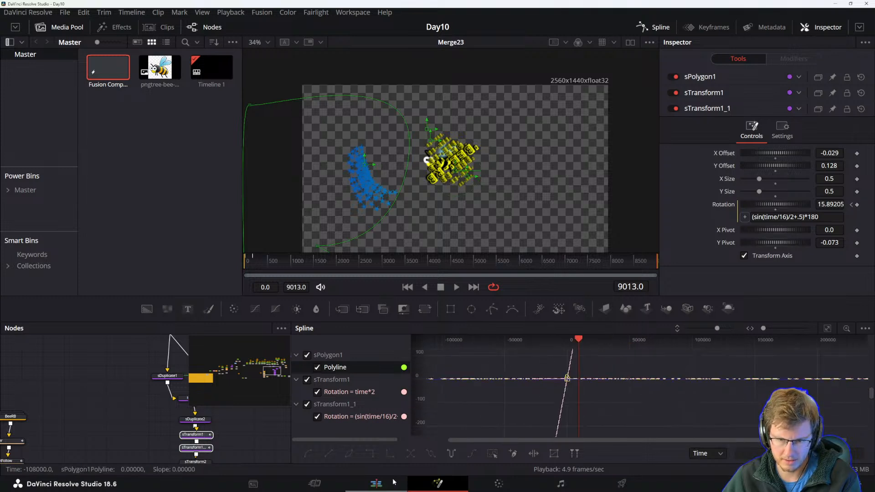
{"action": "key", "text": "space"}
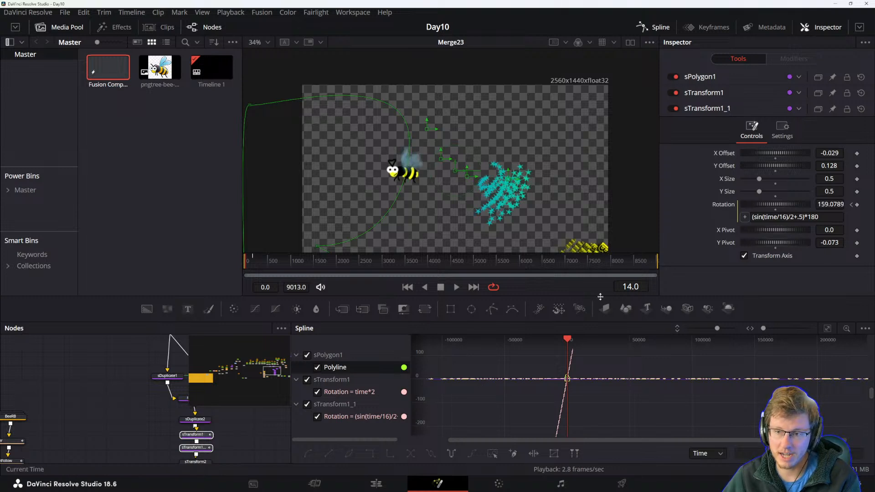
{"action": "scroll", "coordinate": [565, 372], "scroll_direction": "up", "scroll_amount": 10}
{"action": "scroll", "coordinate": [581, 365], "scroll_direction": "up", "scroll_amount": 1}
{"action": "left_click_drag", "start_coordinate": [693, 397], "coordinate": [614, 377]}
{"action": "scroll", "coordinate": [613, 376], "scroll_direction": "up", "scroll_amount": 2}
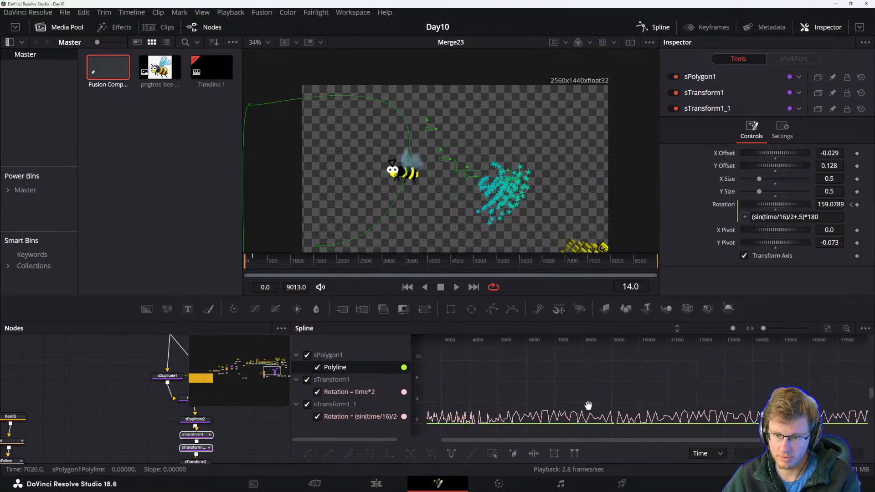
{"action": "left_click_drag", "start_coordinate": [609, 412], "coordinate": [707, 402]}
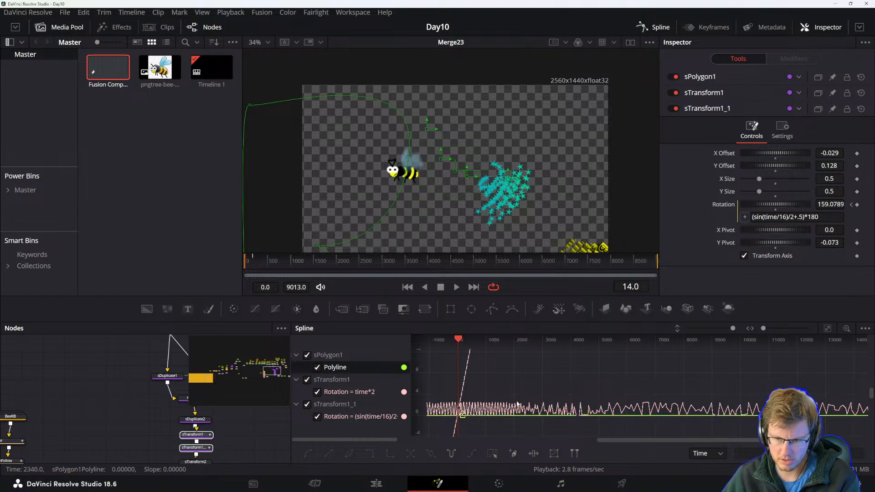
{"action": "left_click_drag", "start_coordinate": [532, 405], "coordinate": [623, 390]}
{"action": "left_click_drag", "start_coordinate": [687, 396], "coordinate": [616, 390]}
Switch to the reference manual and read the sections on removing SimpleExpressions and customizing user controls.
{"action": "key", "text": "alt+Tab"}
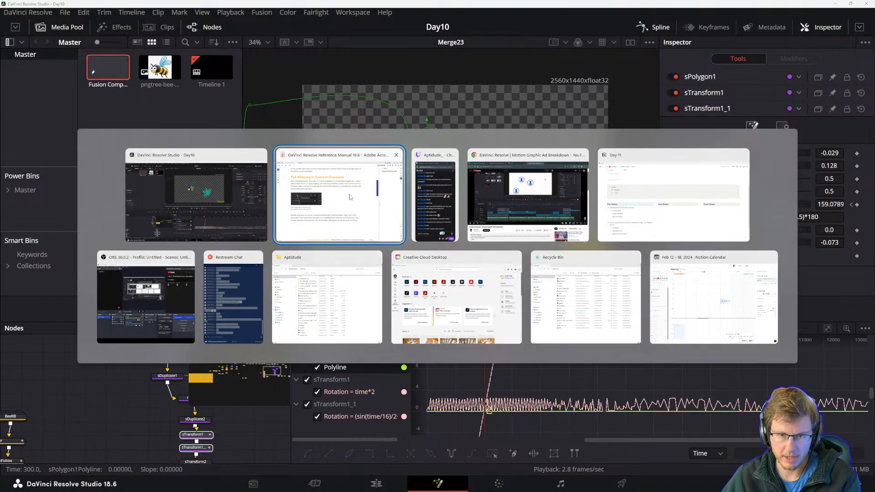
{"action": "scroll", "coordinate": [229, 272], "scroll_direction": "down", "scroll_amount": 1}
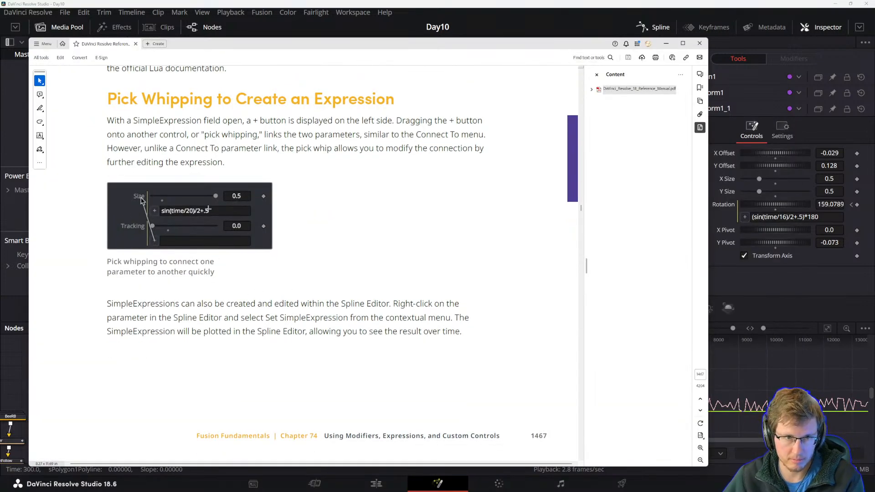
{"action": "scroll", "coordinate": [293, 297], "scroll_direction": "down", "scroll_amount": 3}
{"action": "scroll", "coordinate": [297, 300], "scroll_direction": "up", "scroll_amount": 1}
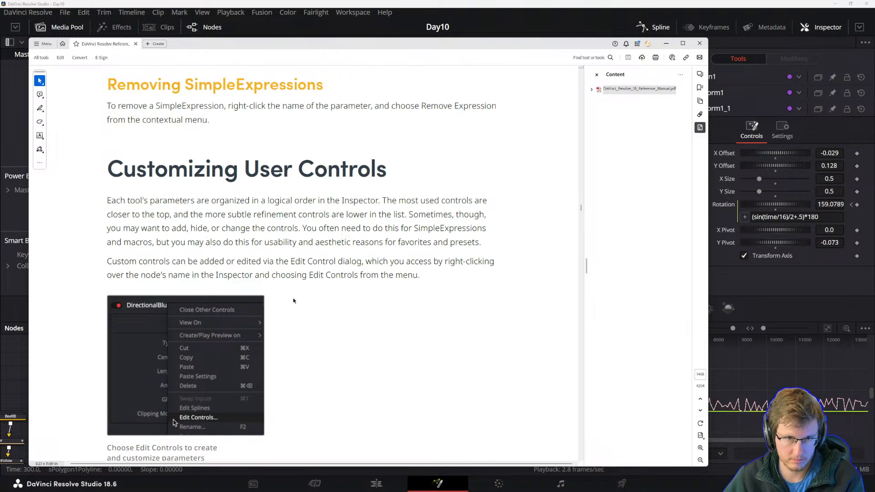
{"action": "scroll", "coordinate": [409, 229], "scroll_direction": "down", "scroll_amount": 15}
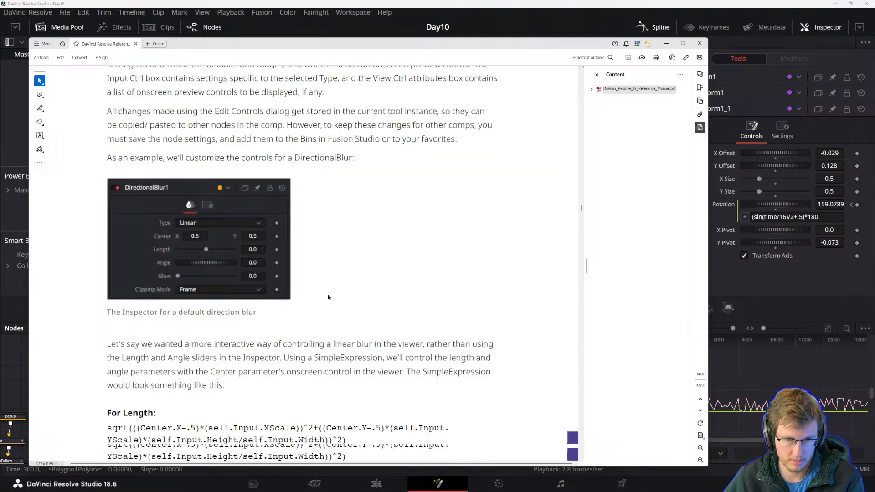
{"action": "scroll", "coordinate": [329, 292], "scroll_direction": "down", "scroll_amount": 10}
{"action": "scroll", "coordinate": [364, 321], "scroll_direction": "up", "scroll_amount": 8}
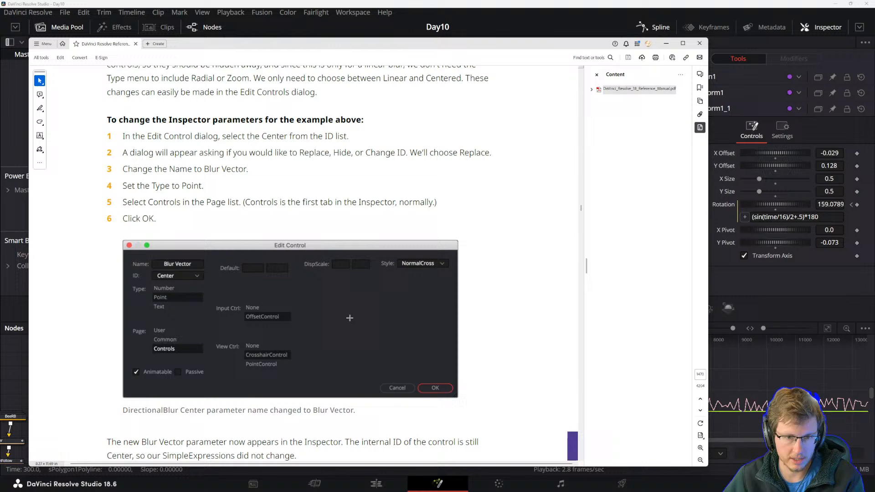
{"action": "scroll", "coordinate": [364, 322], "scroll_direction": "up", "scroll_amount": 20}
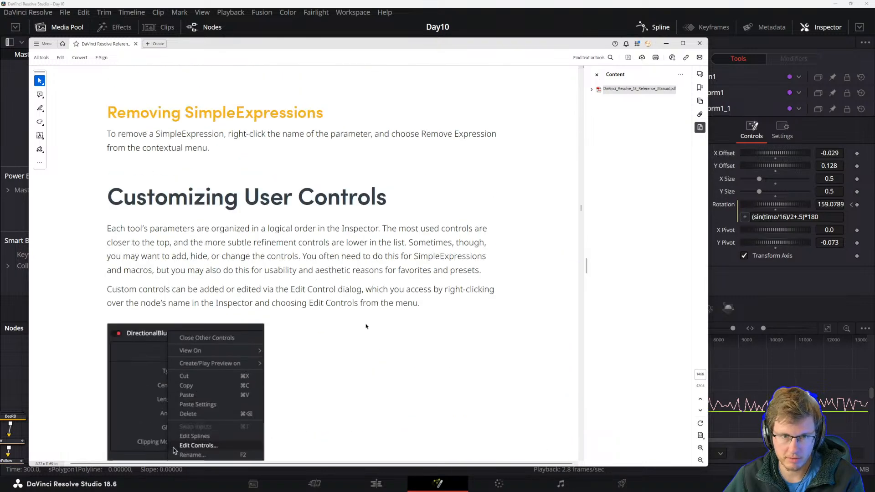
{"action": "scroll", "coordinate": [379, 316], "scroll_direction": "down", "scroll_amount": 10}
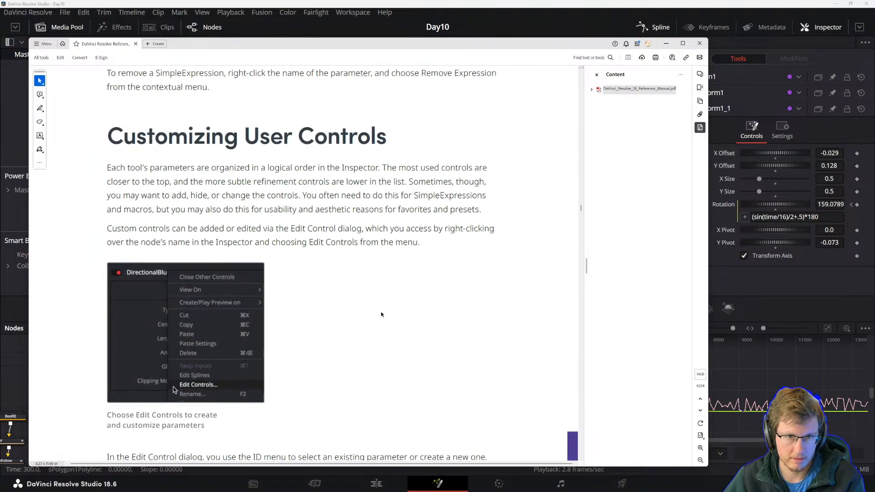
{"action": "scroll", "coordinate": [379, 314], "scroll_direction": "down", "scroll_amount": 3}
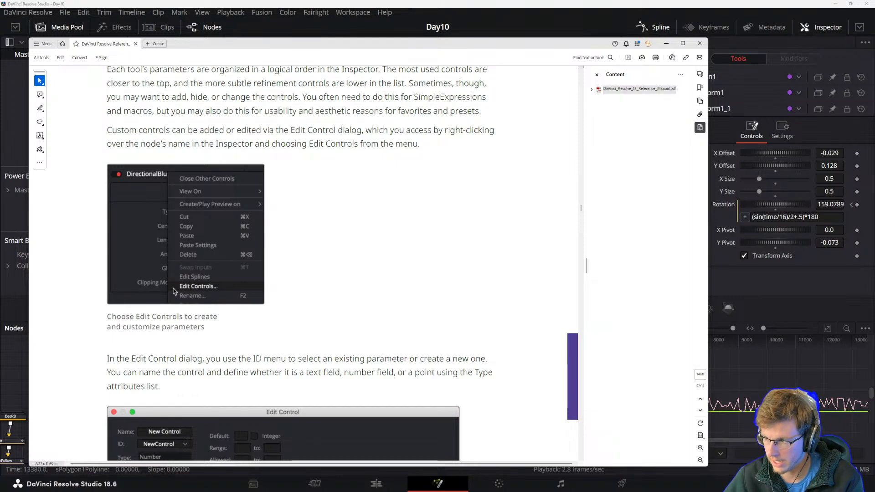
Switch to the Day 11 notes page and update the Pages field to 1460 - 1468.
{"action": "key", "text": "alt+Tab"}
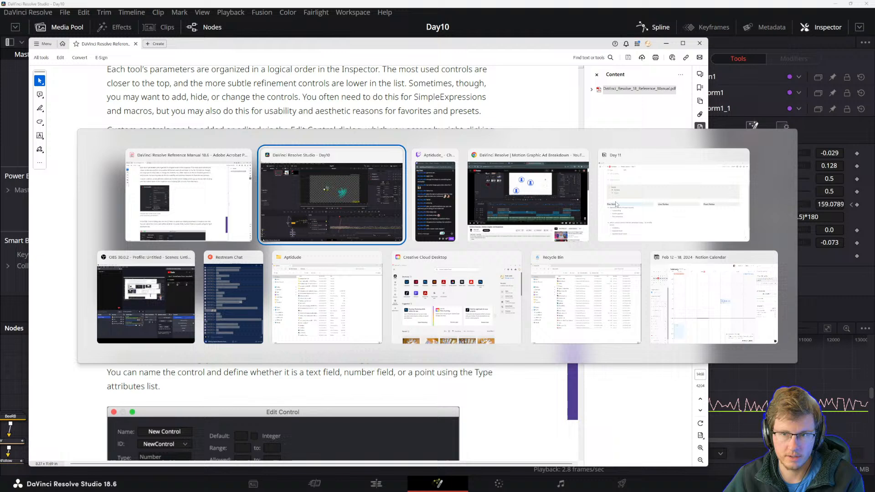
{"action": "left_click", "coordinate": [655, 219]}
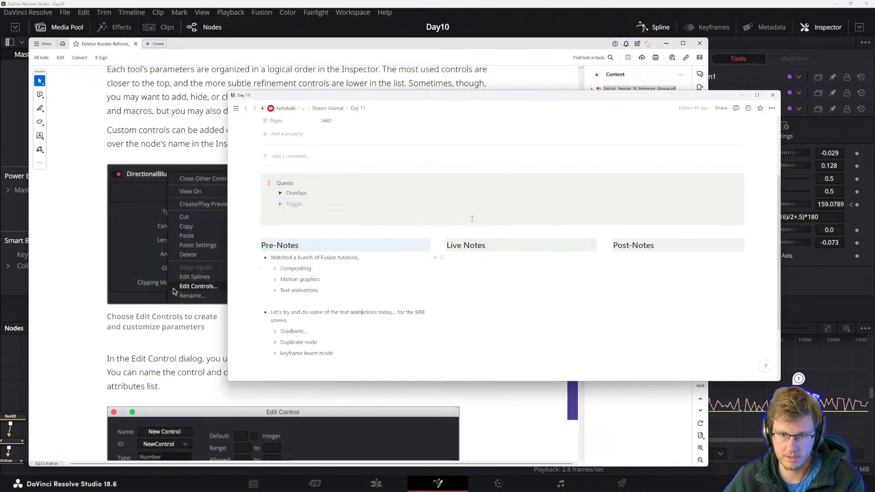
{"action": "scroll", "coordinate": [423, 226], "scroll_direction": "up", "scroll_amount": 1}
{"action": "left_click", "coordinate": [373, 223]}
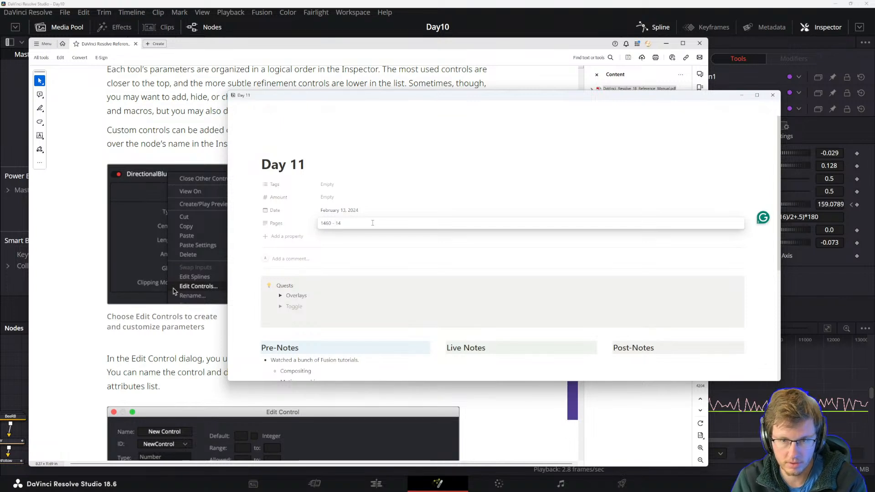
{"action": "key", "text": "Return"}
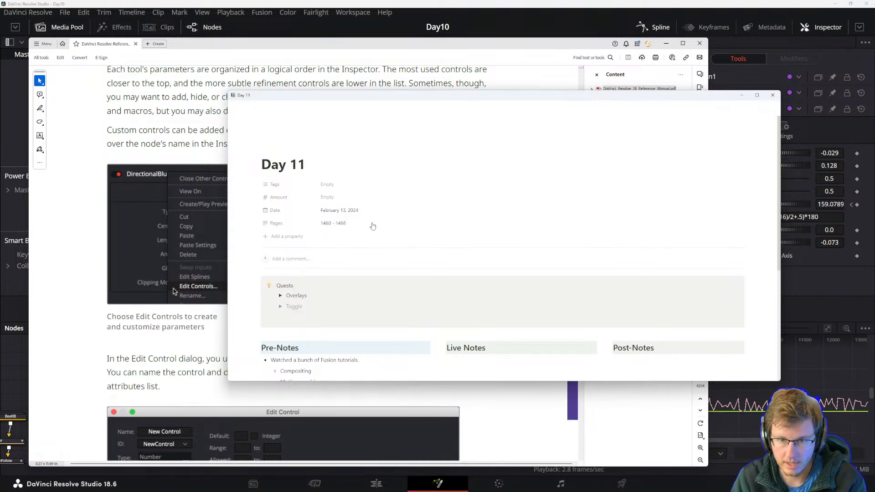
Move the notes window aside, scroll the manual's customizing controls section and return to Resolve.
{"action": "left_click_drag", "start_coordinate": [231, 95], "coordinate": [874, 169]}
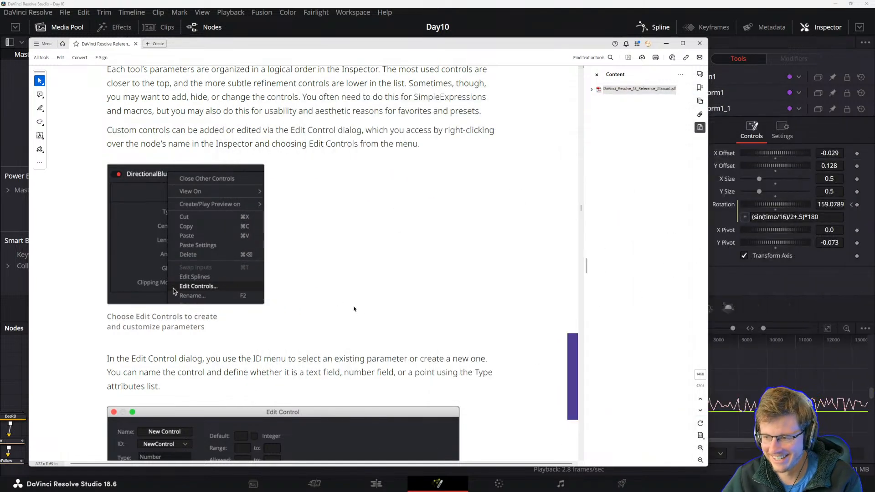
{"action": "scroll", "coordinate": [401, 373], "scroll_direction": "up", "scroll_amount": 4}
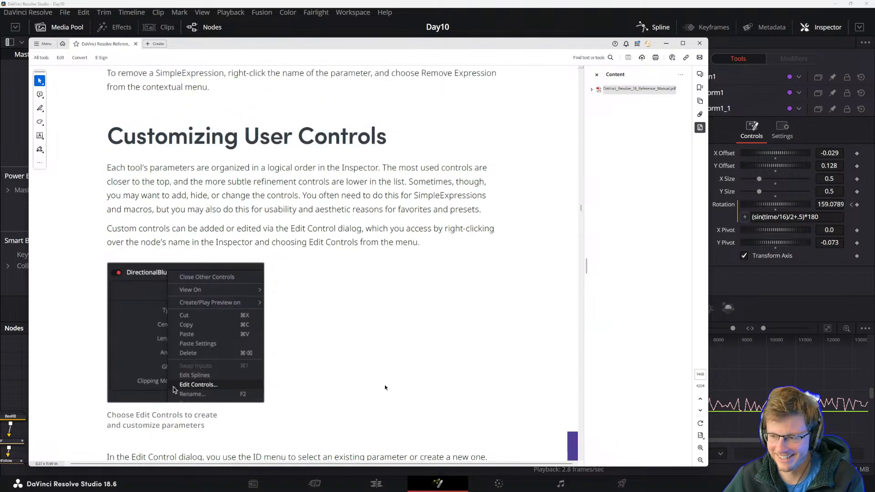
{"action": "scroll", "coordinate": [389, 379], "scroll_direction": "down", "scroll_amount": 2}
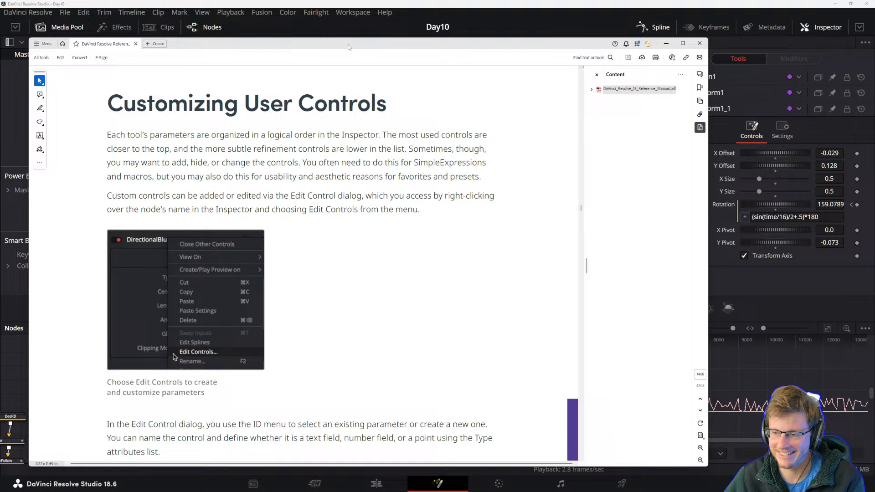
{"action": "left_click", "coordinate": [368, 4]}
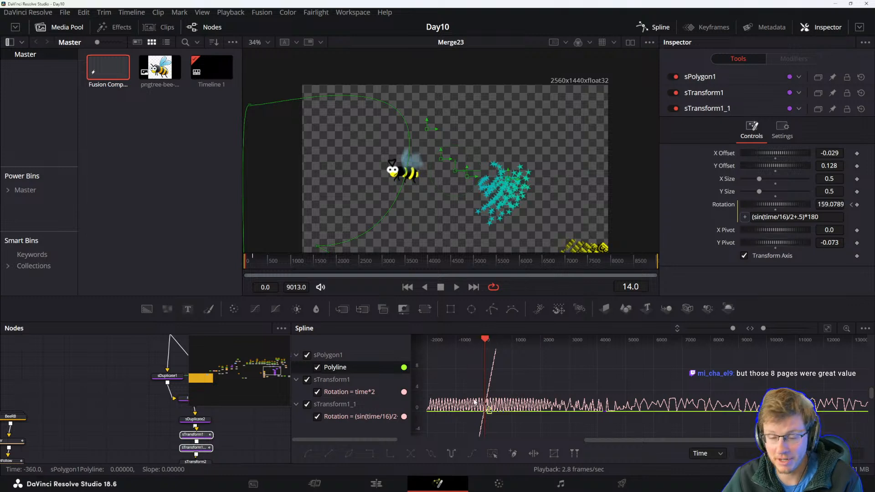
Pan around the node graph and select the Merge23 node to examine its Size expression.
{"action": "left_click_drag", "start_coordinate": [180, 426], "coordinate": [68, 411]}
{"action": "left_click_drag", "start_coordinate": [220, 434], "coordinate": [145, 430]}
{"action": "left_click_drag", "start_coordinate": [228, 427], "coordinate": [156, 434]}
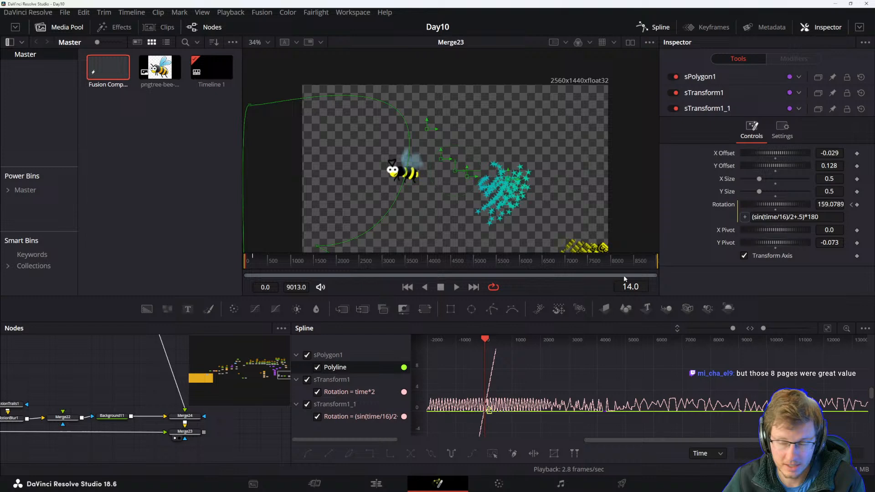
{"action": "left_click", "coordinate": [805, 218]}
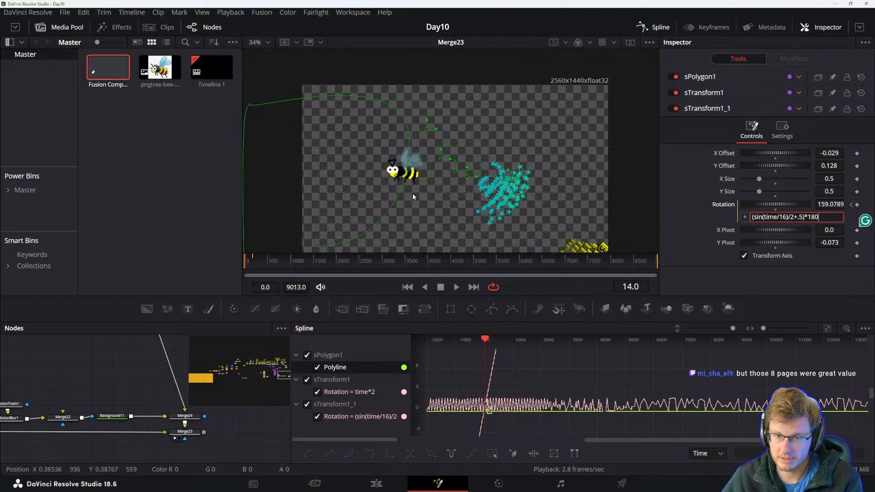
{"action": "left_click_drag", "start_coordinate": [259, 457], "coordinate": [205, 445]}
{"action": "left_click_drag", "start_coordinate": [223, 399], "coordinate": [231, 418]}
{"action": "left_click_drag", "start_coordinate": [129, 393], "coordinate": [112, 422]}
{"action": "left_click_drag", "start_coordinate": [132, 360], "coordinate": [202, 449]}
{"action": "left_click", "coordinate": [114, 381]}
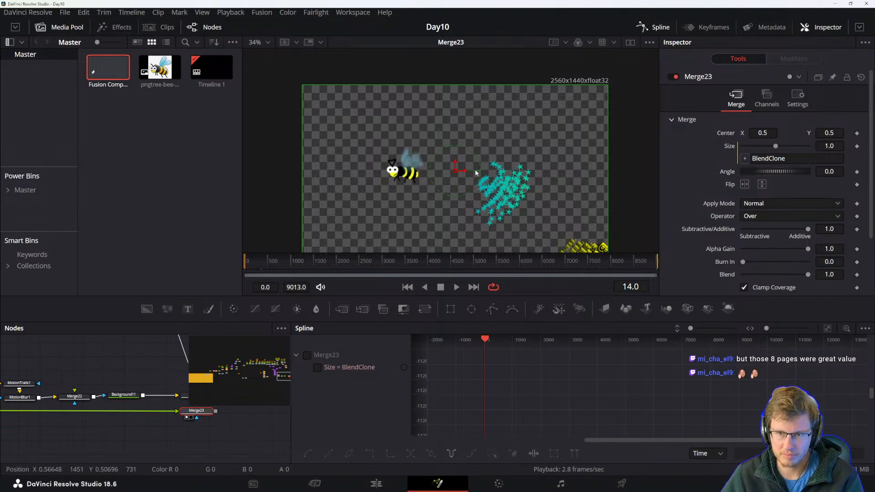
{"action": "left_click_drag", "start_coordinate": [231, 415], "coordinate": [180, 442]}
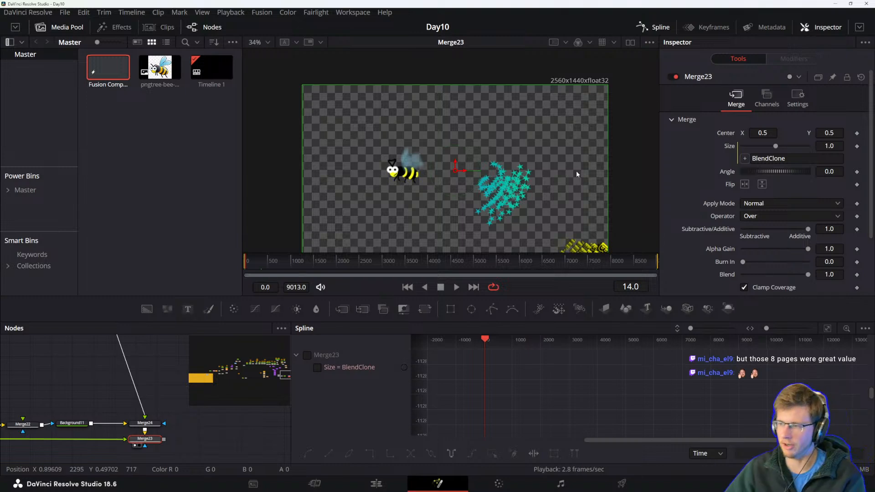
{"action": "left_click_drag", "start_coordinate": [227, 447], "coordinate": [181, 424]}
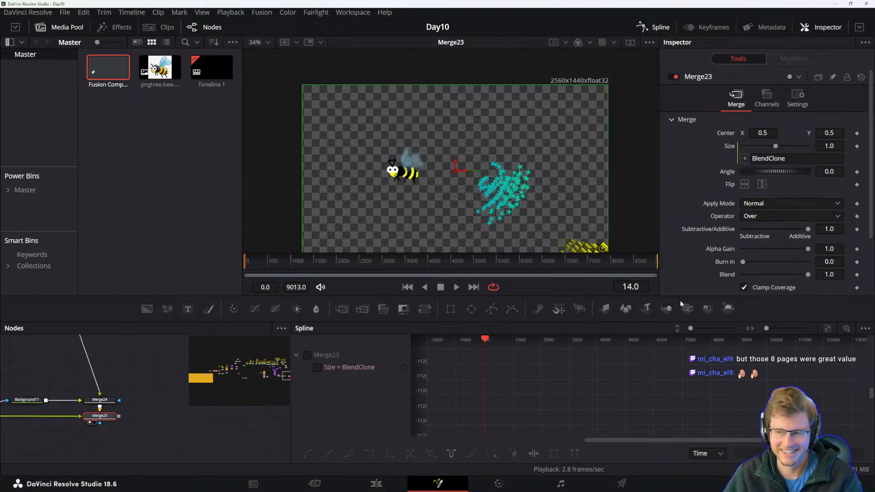
{"action": "key", "text": "alt+Tab"}
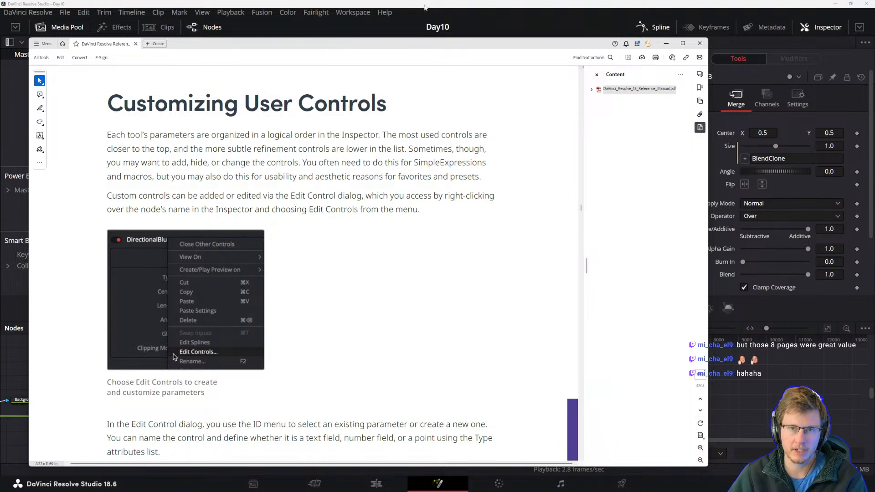
{"action": "left_click", "coordinate": [425, 7]}
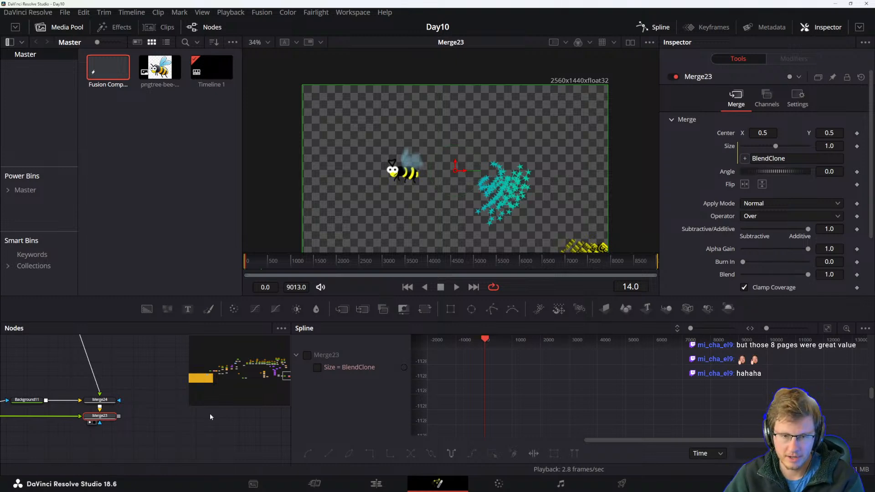
{"action": "left_click_drag", "start_coordinate": [118, 423], "coordinate": [197, 429]}
Switch to the reference manual, scroll through the customizing controls section and the Preferences chapter contents, then return to Resolve.
{"action": "key", "text": "alt+Tab"}
{"action": "left_click", "coordinate": [348, 204]}
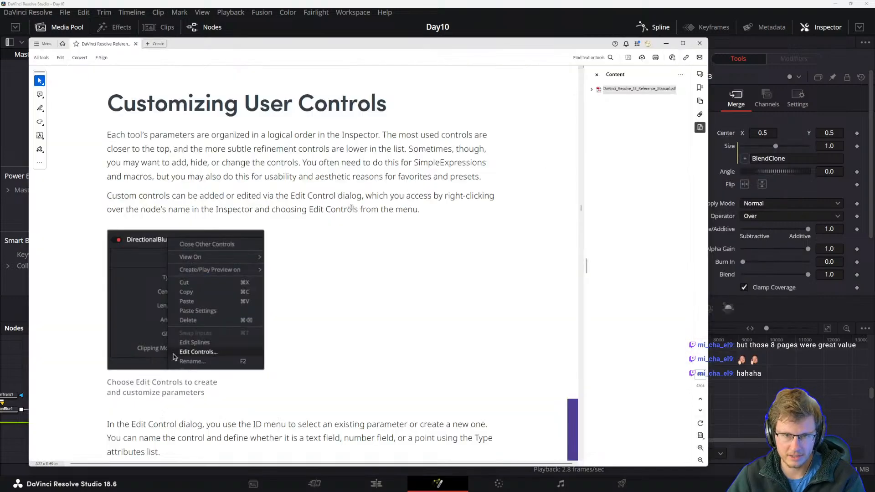
{"action": "scroll", "coordinate": [347, 280], "scroll_direction": "down", "scroll_amount": 20}
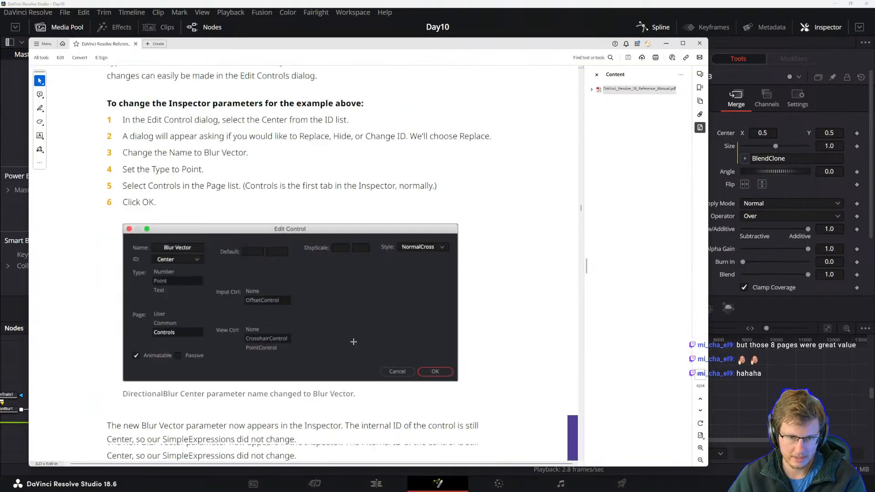
{"action": "scroll", "coordinate": [342, 340], "scroll_direction": "down", "scroll_amount": 20}
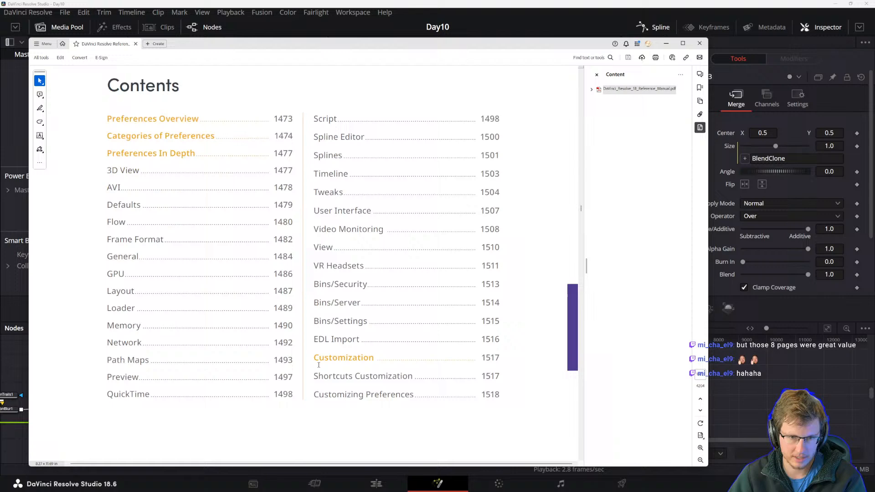
{"action": "scroll", "coordinate": [170, 173], "scroll_direction": "up", "scroll_amount": 2}
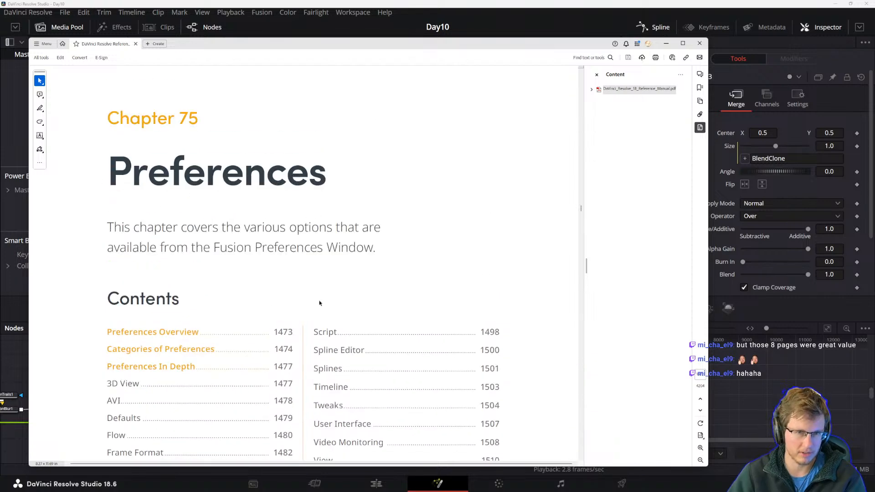
{"action": "scroll", "coordinate": [316, 304], "scroll_direction": "down", "scroll_amount": 2}
{"action": "scroll", "coordinate": [345, 347], "scroll_direction": "down", "scroll_amount": 1}
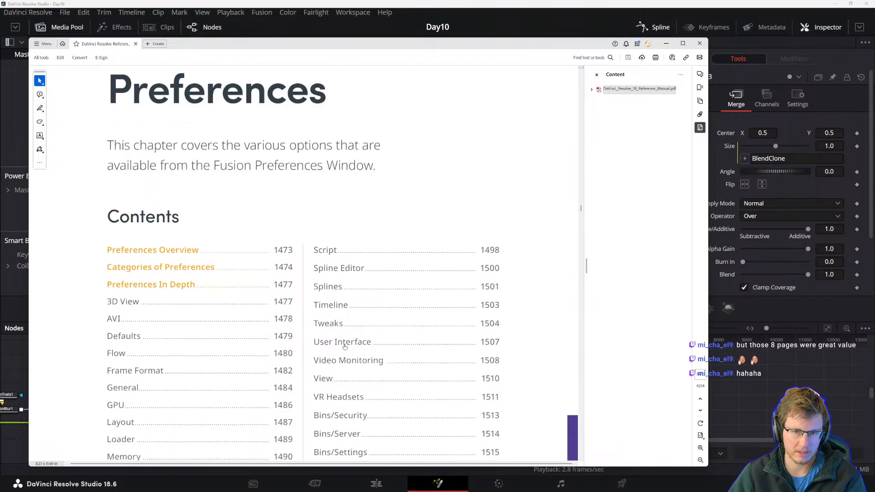
{"action": "scroll", "coordinate": [344, 348], "scroll_direction": "down", "scroll_amount": 3}
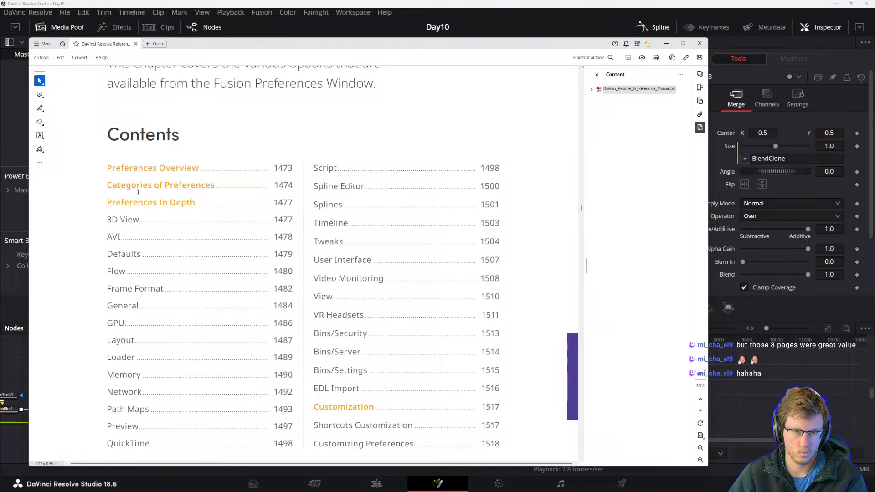
{"action": "right_click", "coordinate": [139, 270]}
{"action": "left_click", "coordinate": [88, 327]}
{"action": "scroll", "coordinate": [144, 362], "scroll_direction": "down", "scroll_amount": 1}
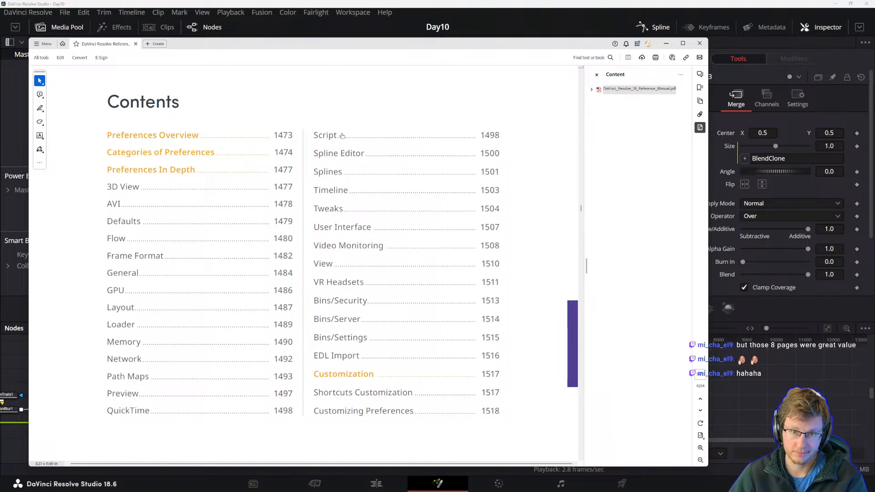
{"action": "scroll", "coordinate": [223, 184], "scroll_direction": "up", "scroll_amount": 15}
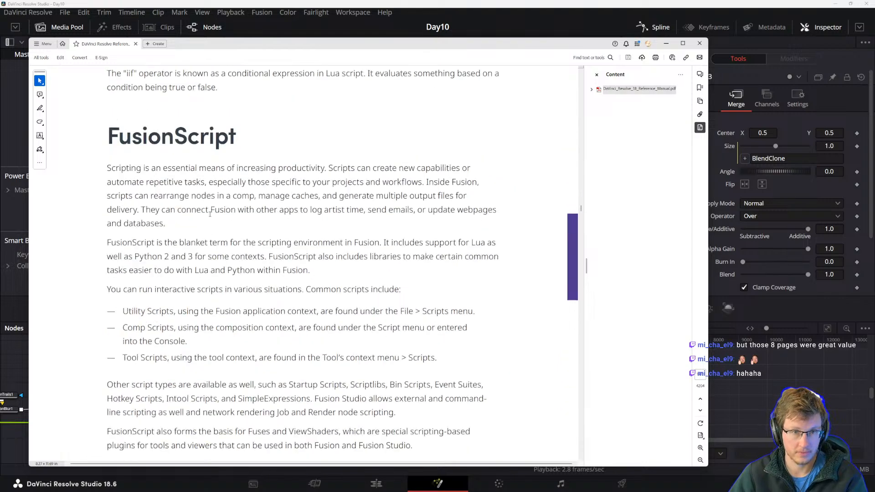
{"action": "scroll", "coordinate": [273, 216], "scroll_direction": "up", "scroll_amount": 15}
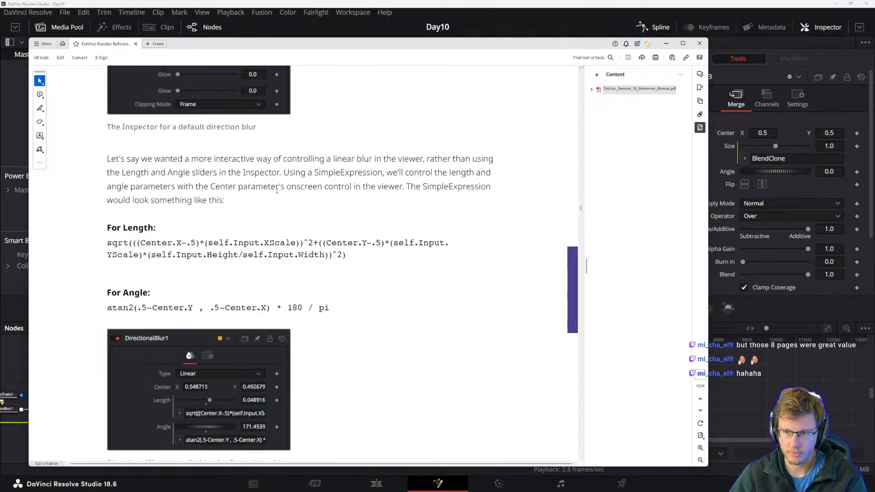
{"action": "scroll", "coordinate": [410, 214], "scroll_direction": "up", "scroll_amount": 5}
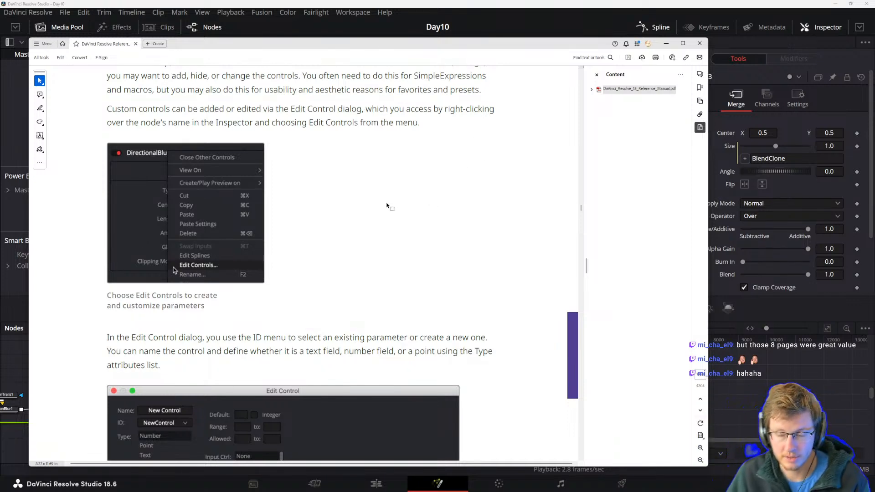
{"action": "left_click", "coordinate": [357, 3]}
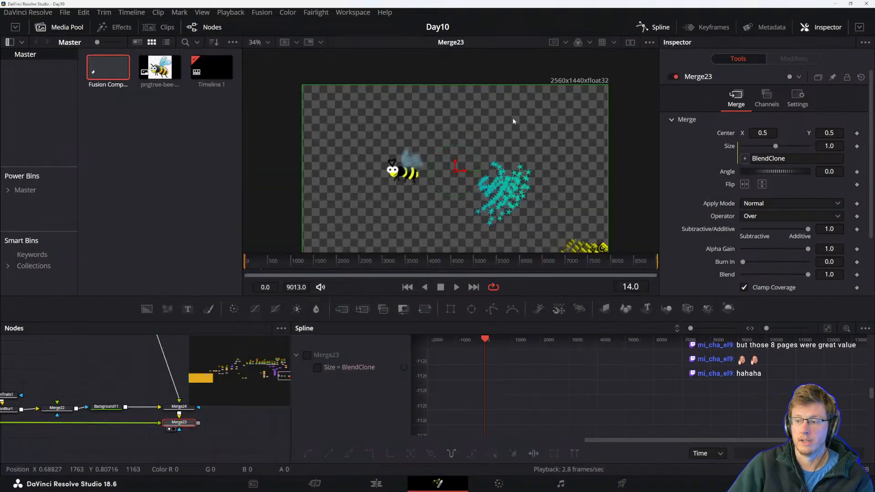